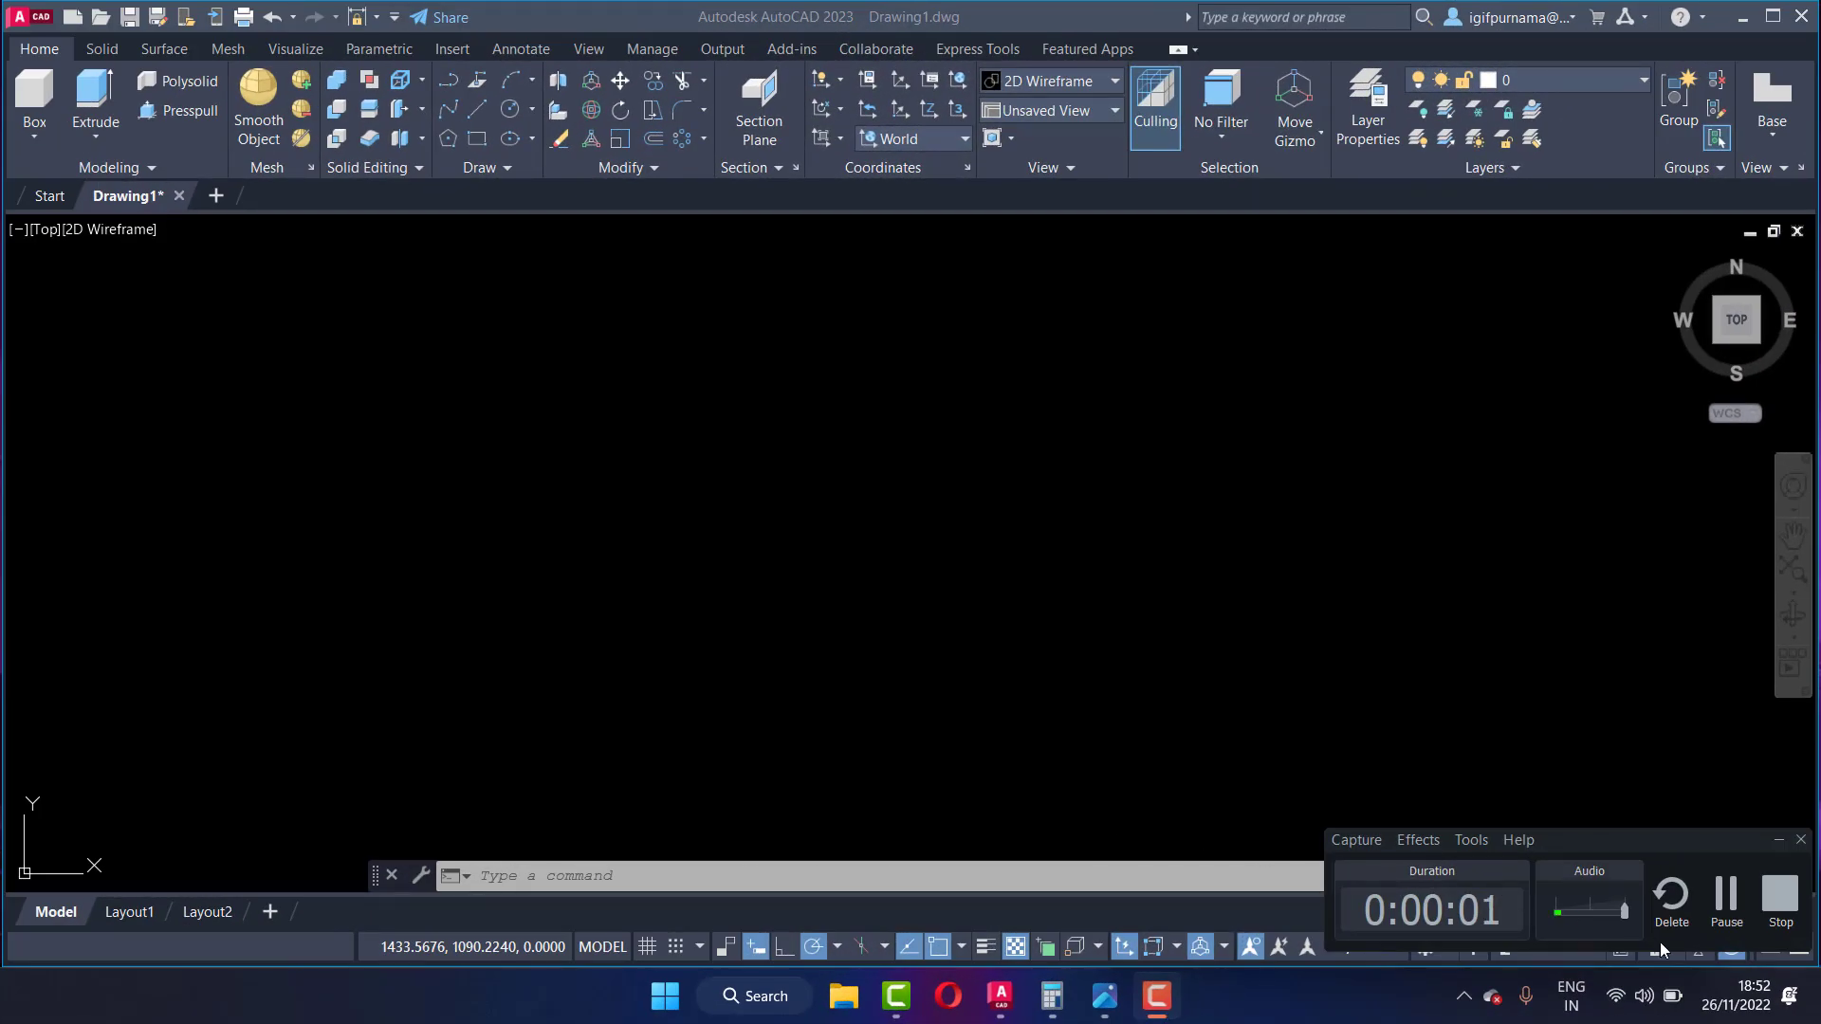
Step: Bring up the Machine CAD flange reference image in Photos beside the empty Drawing1
{"action": "left_click", "coordinate": [1779, 840]}
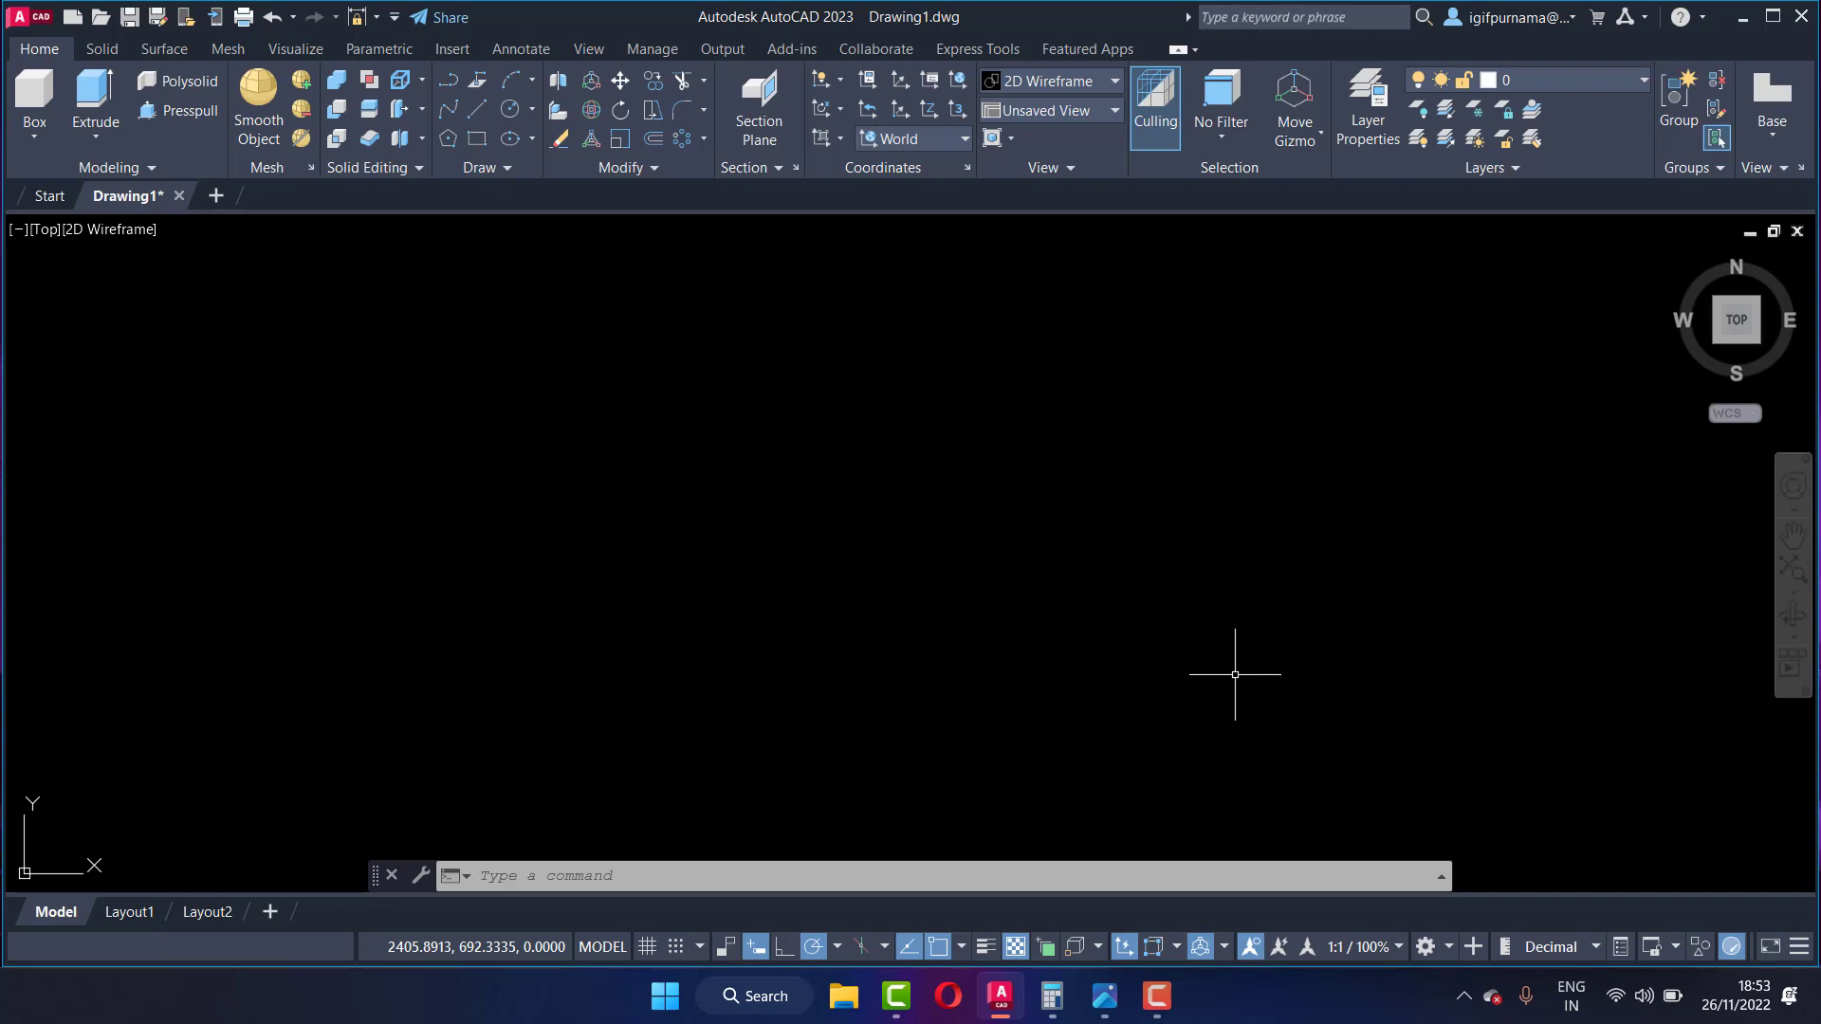
Step: Look over the whole flange reference at 110% zoom, then return to AutoCAD's empty drawing
{"action": "left_click", "coordinate": [1104, 998]}
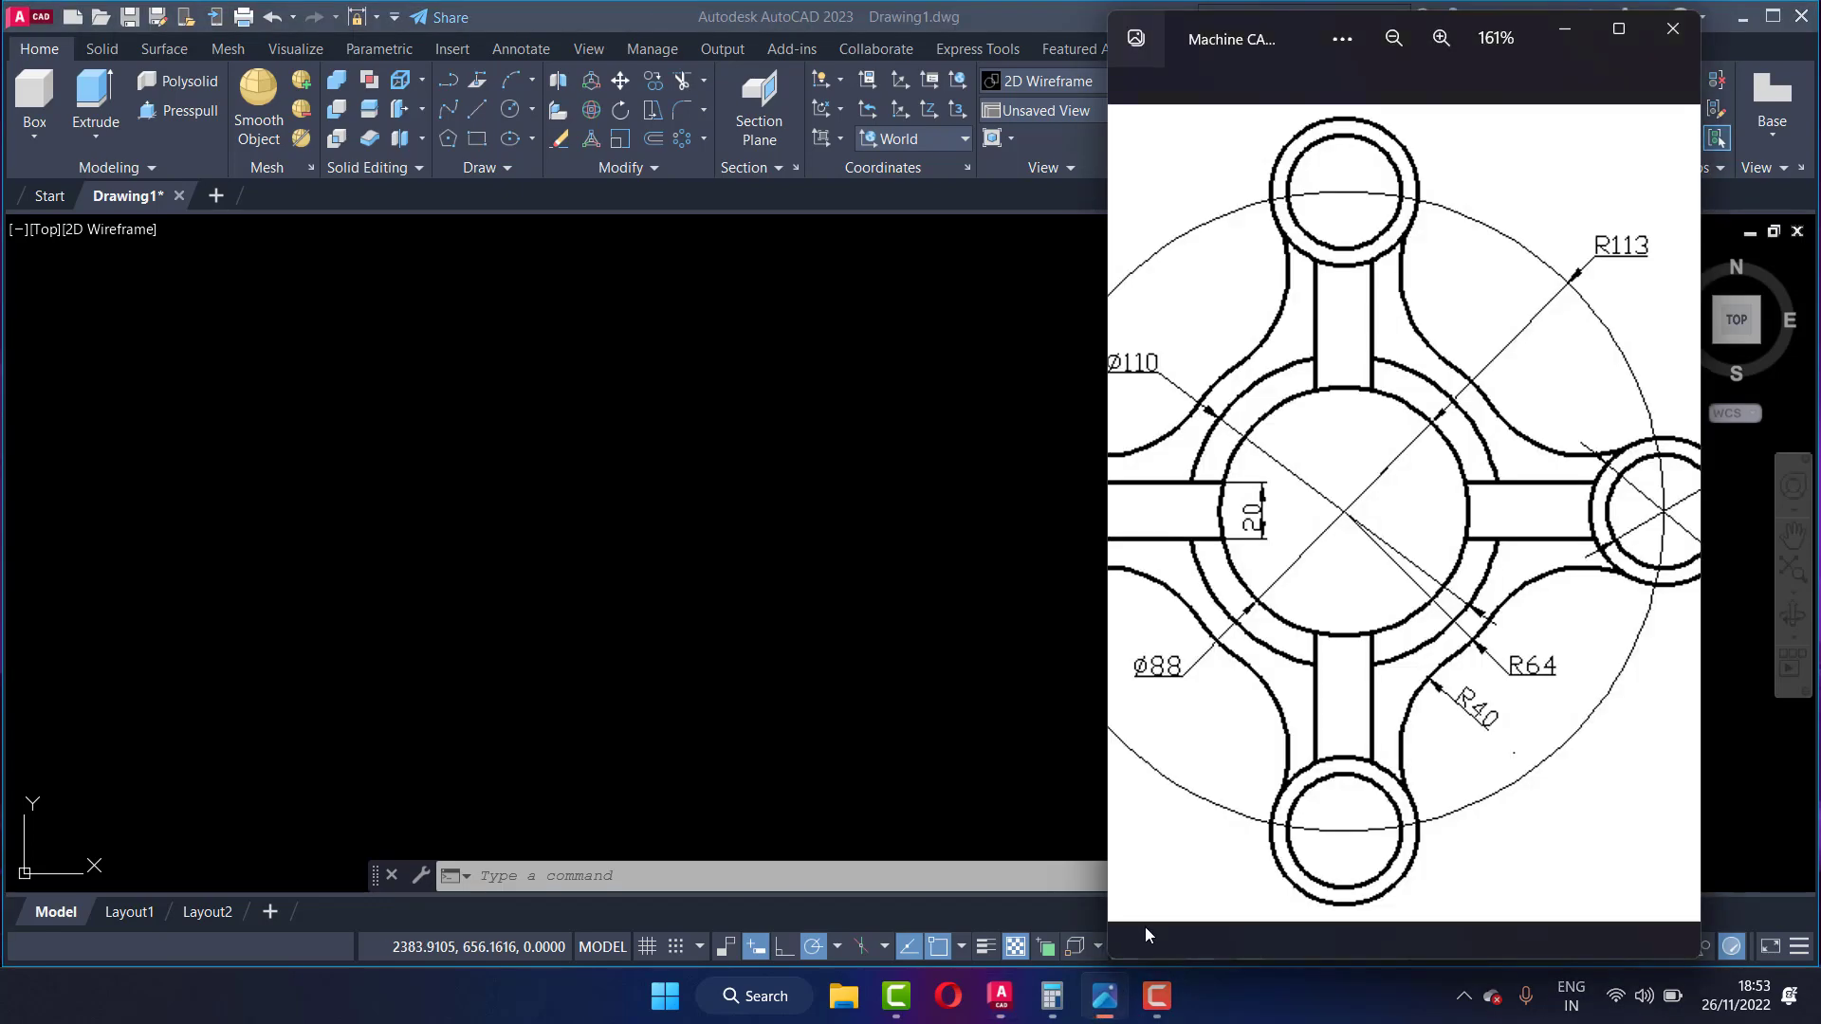
{"action": "scroll", "coordinate": [1371, 615], "scroll_direction": "up", "scroll_amount": 3}
{"action": "scroll", "coordinate": [1371, 615], "scroll_direction": "down", "scroll_amount": 2}
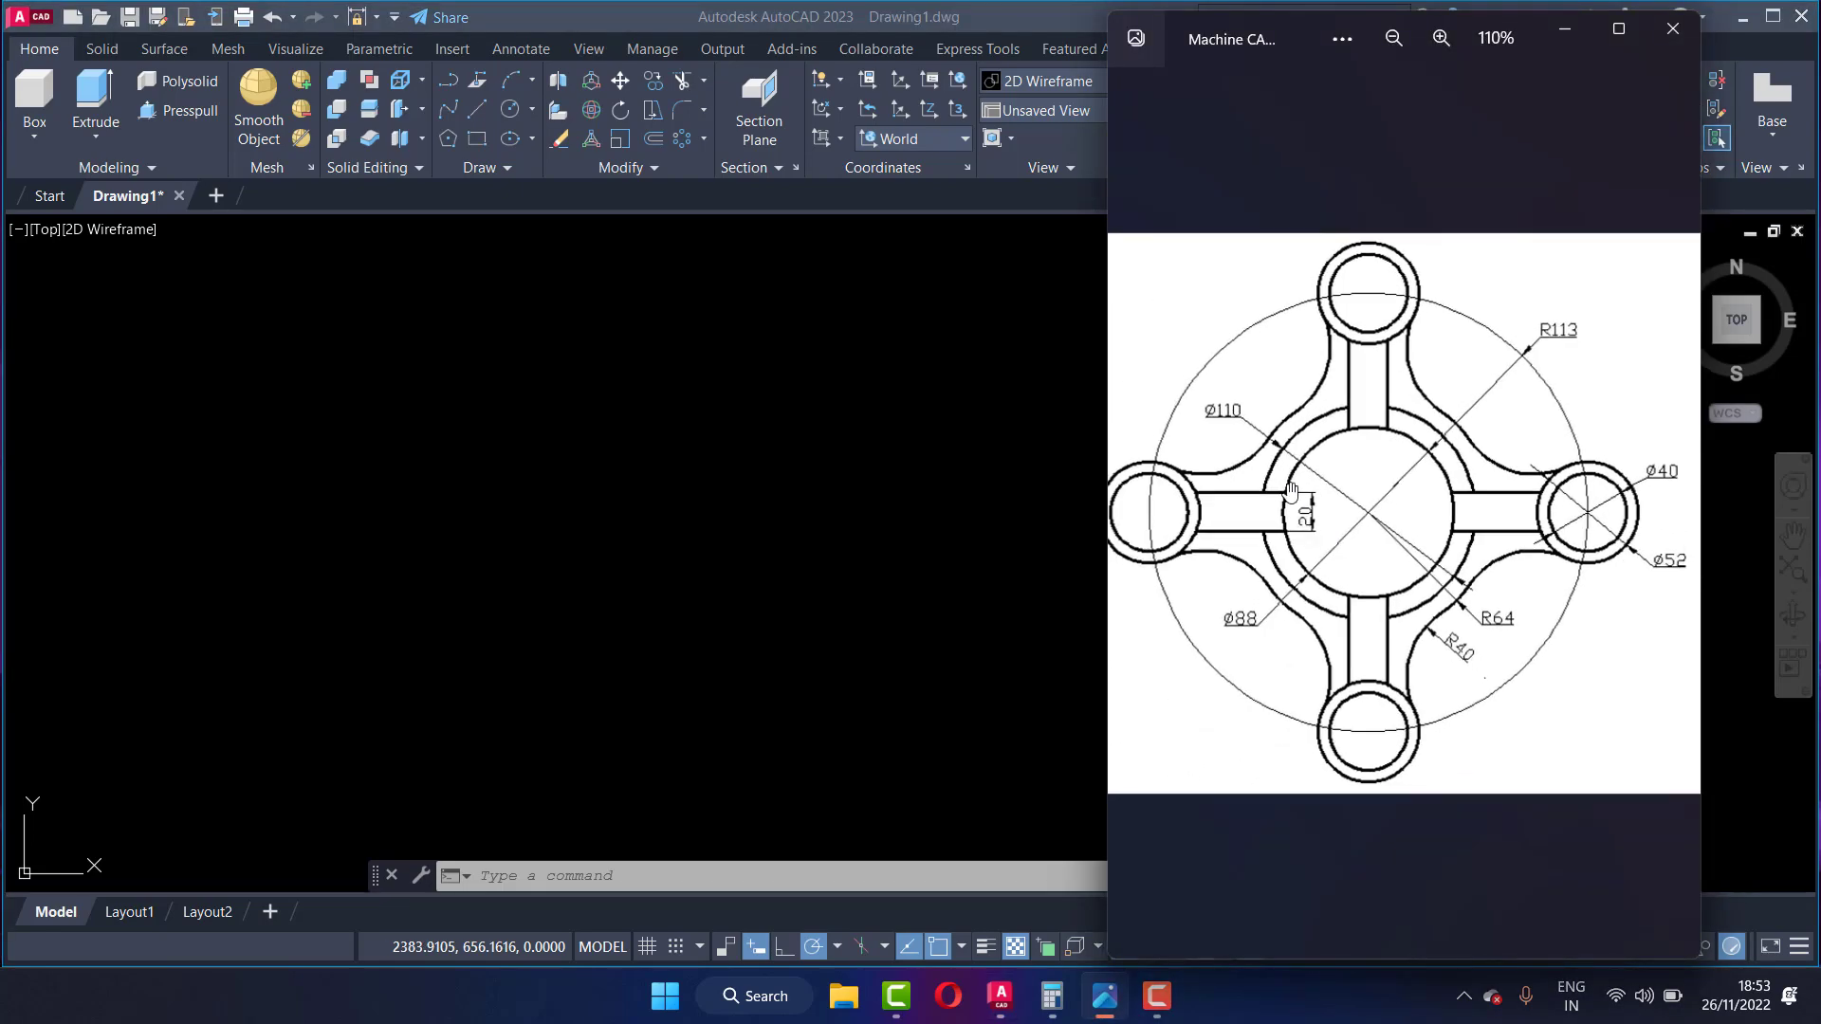
{"action": "left_click", "coordinate": [757, 379]}
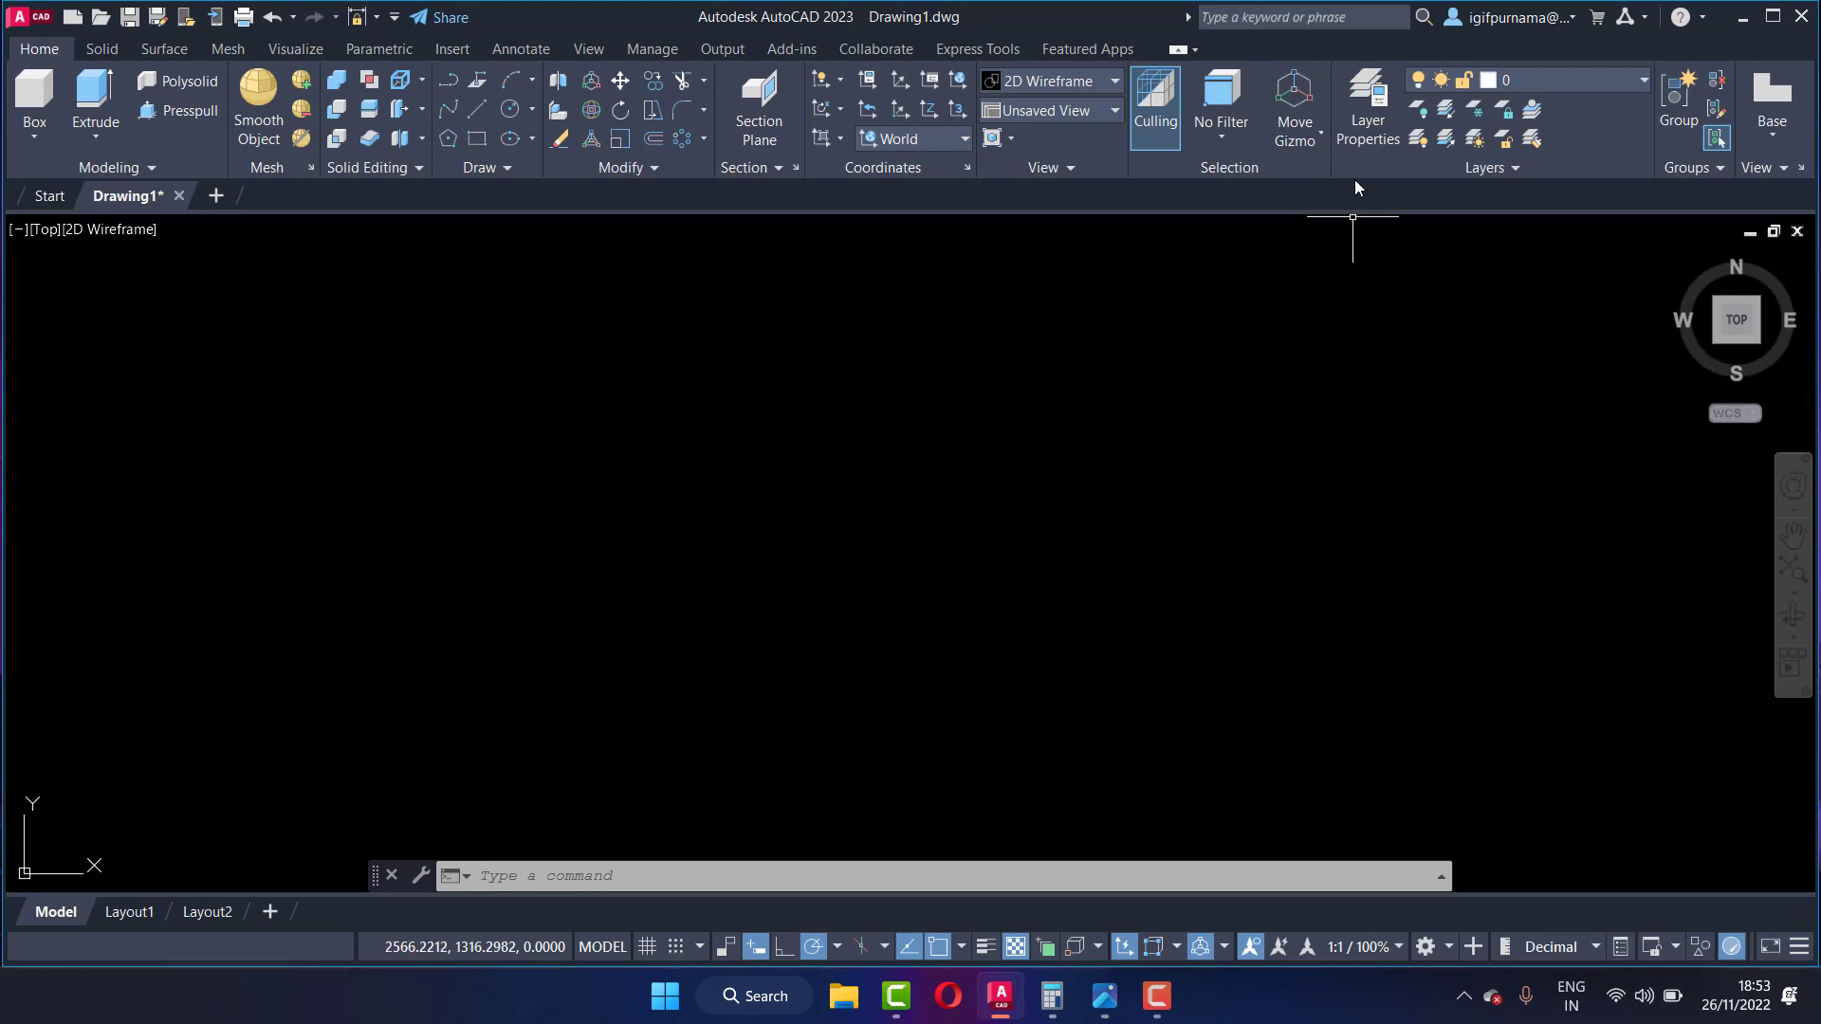
Step: Create two new layers, Layer1 and Layer2, in Layer Properties
{"action": "left_click", "coordinate": [1374, 128]}
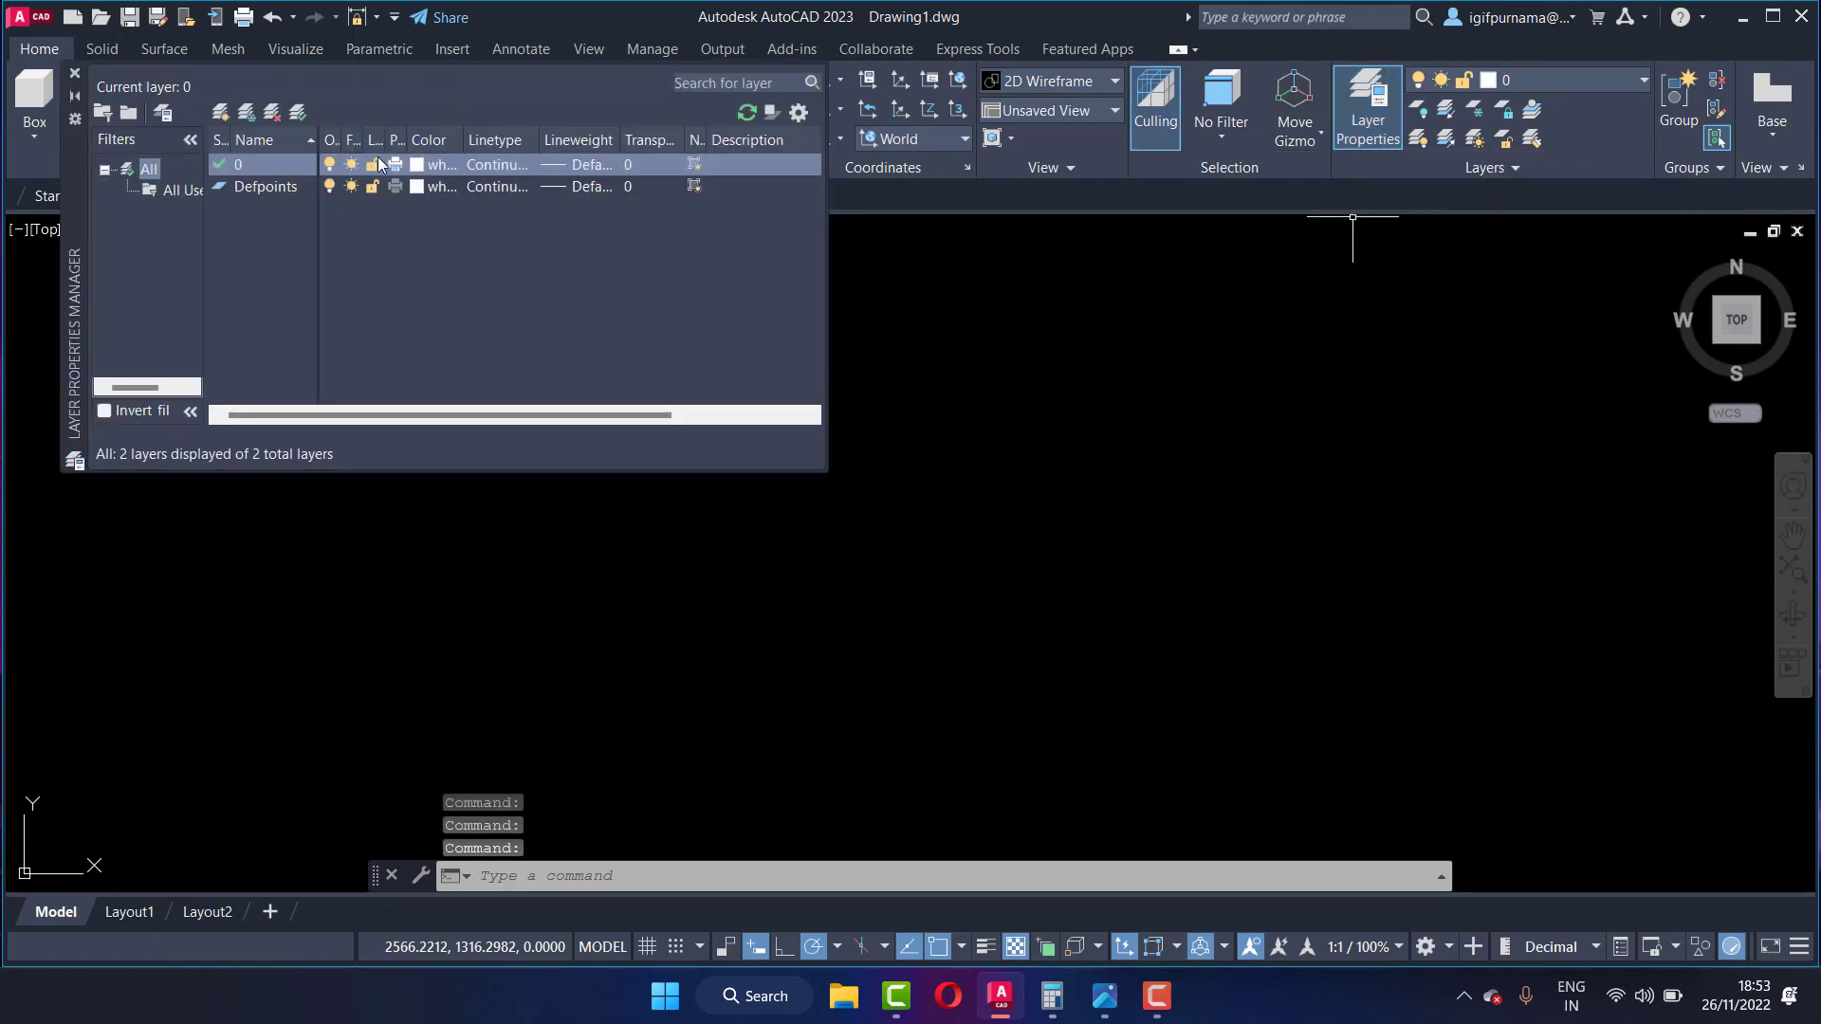
{"action": "left_click", "coordinate": [223, 114]}
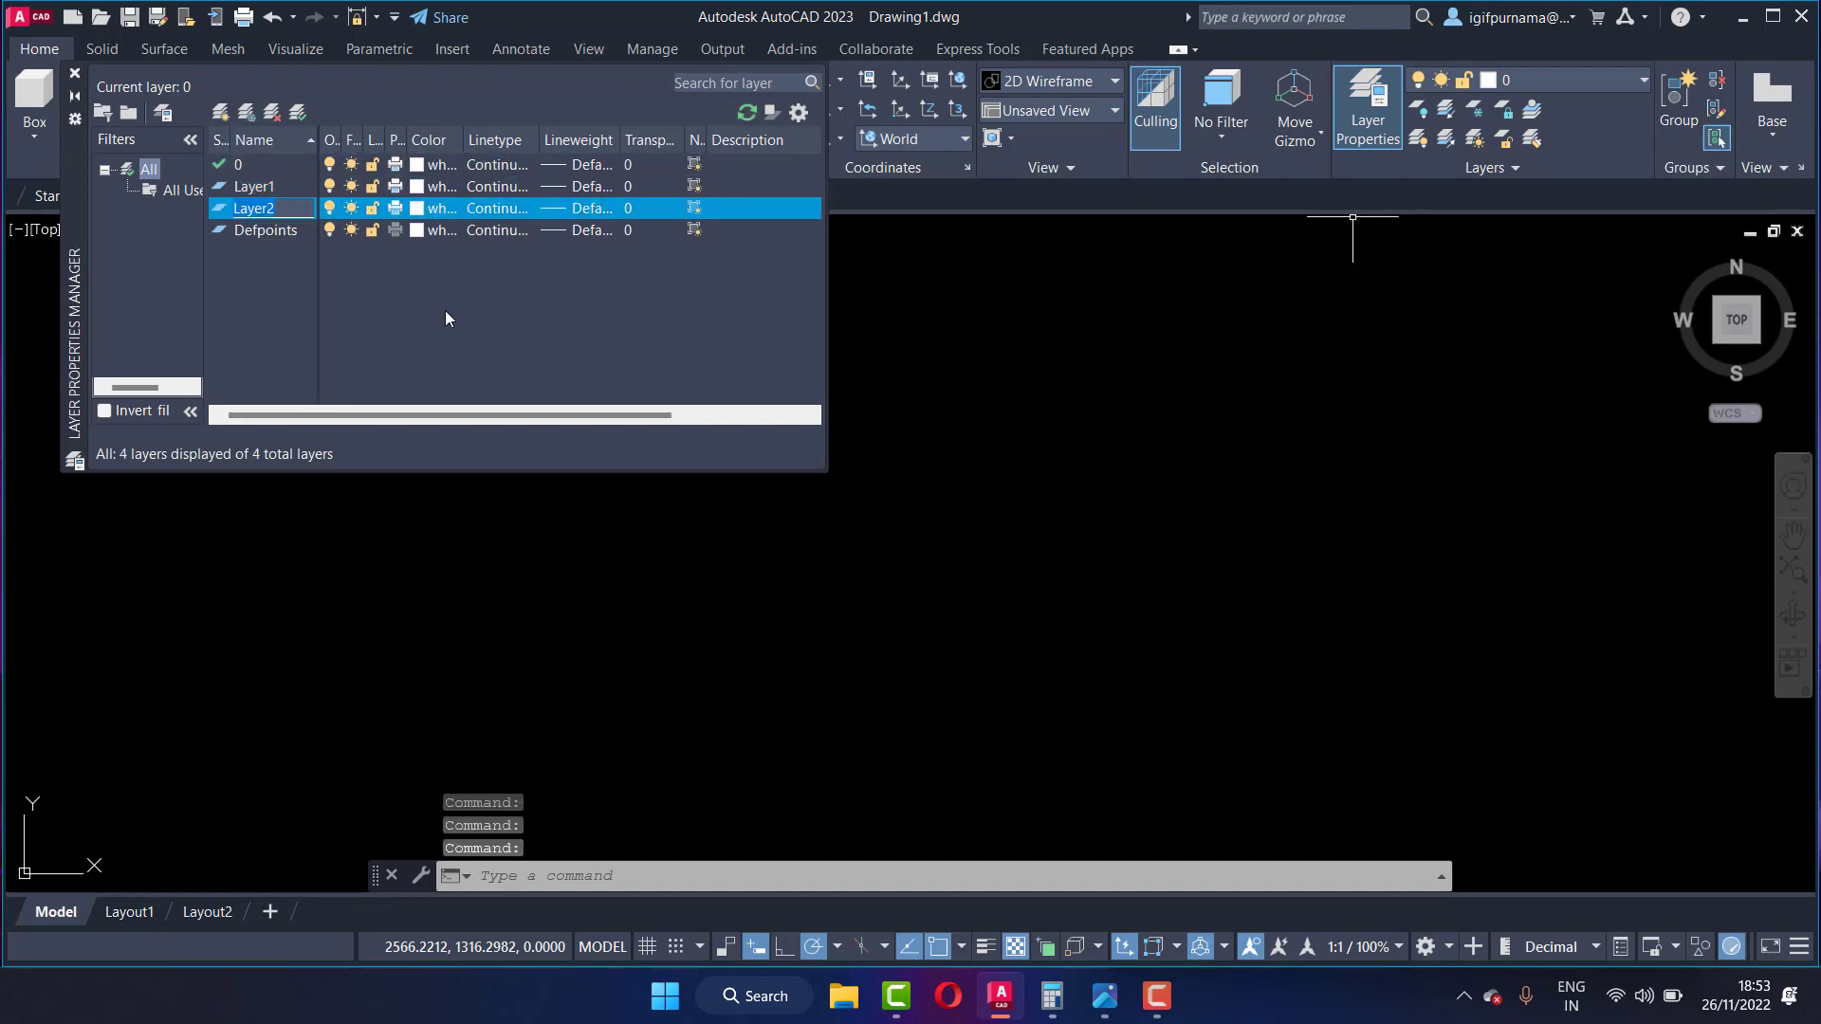
{"action": "key", "text": "Return"}
{"action": "left_click", "coordinate": [392, 230]}
{"action": "left_click", "coordinate": [396, 209]}
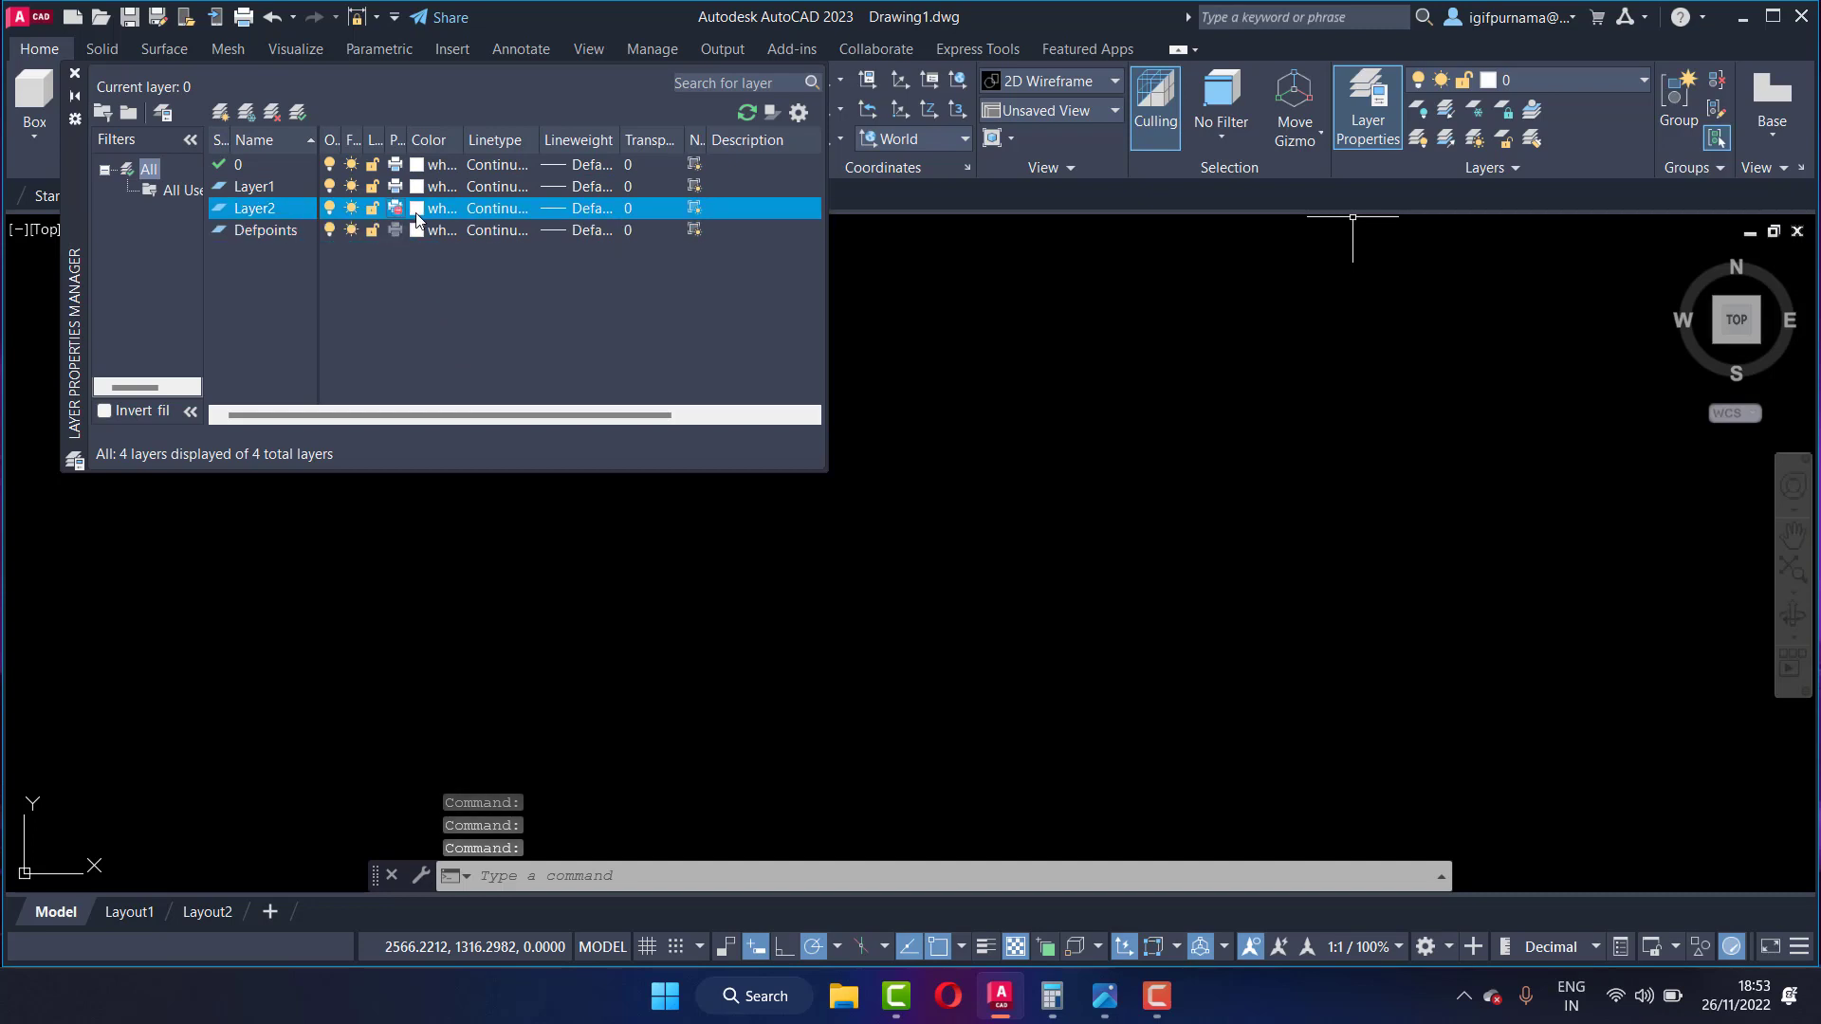
Step: Set Layer2's colour to magenta and Layer1's colour to red
{"action": "left_click", "coordinate": [418, 210]}
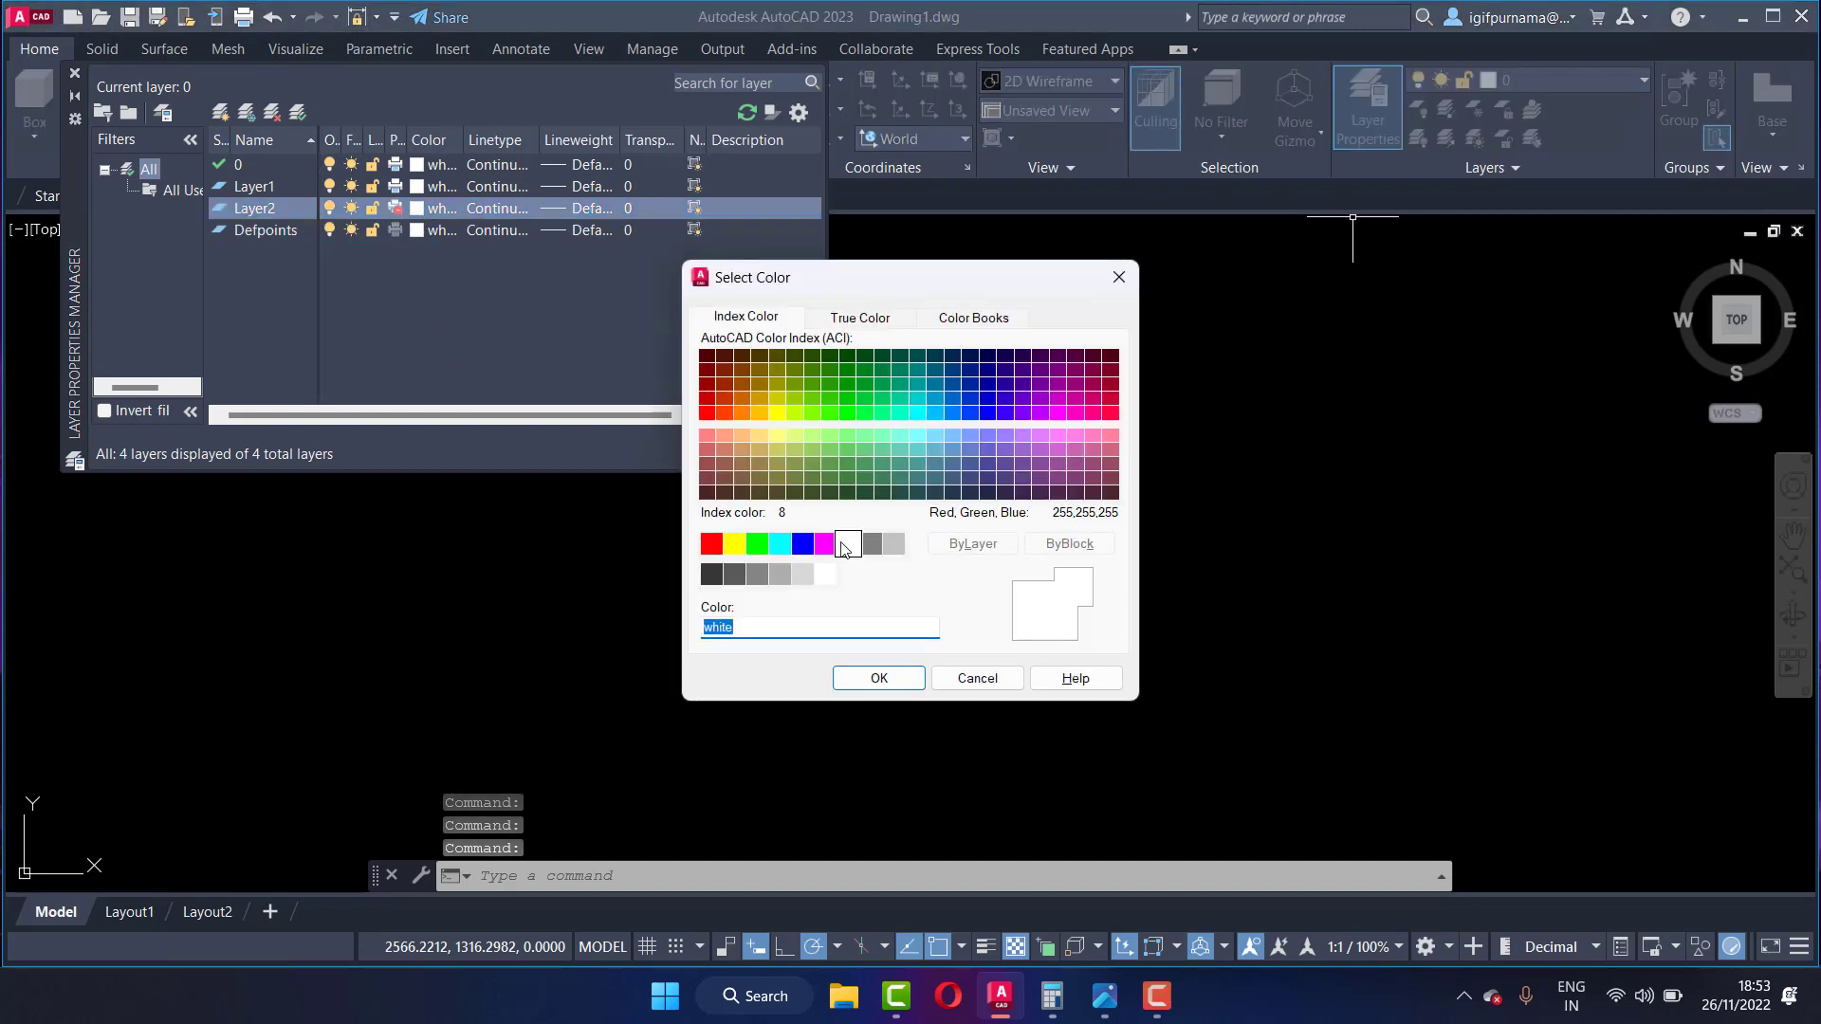
{"action": "left_click", "coordinate": [825, 543]}
{"action": "left_click", "coordinate": [879, 678]}
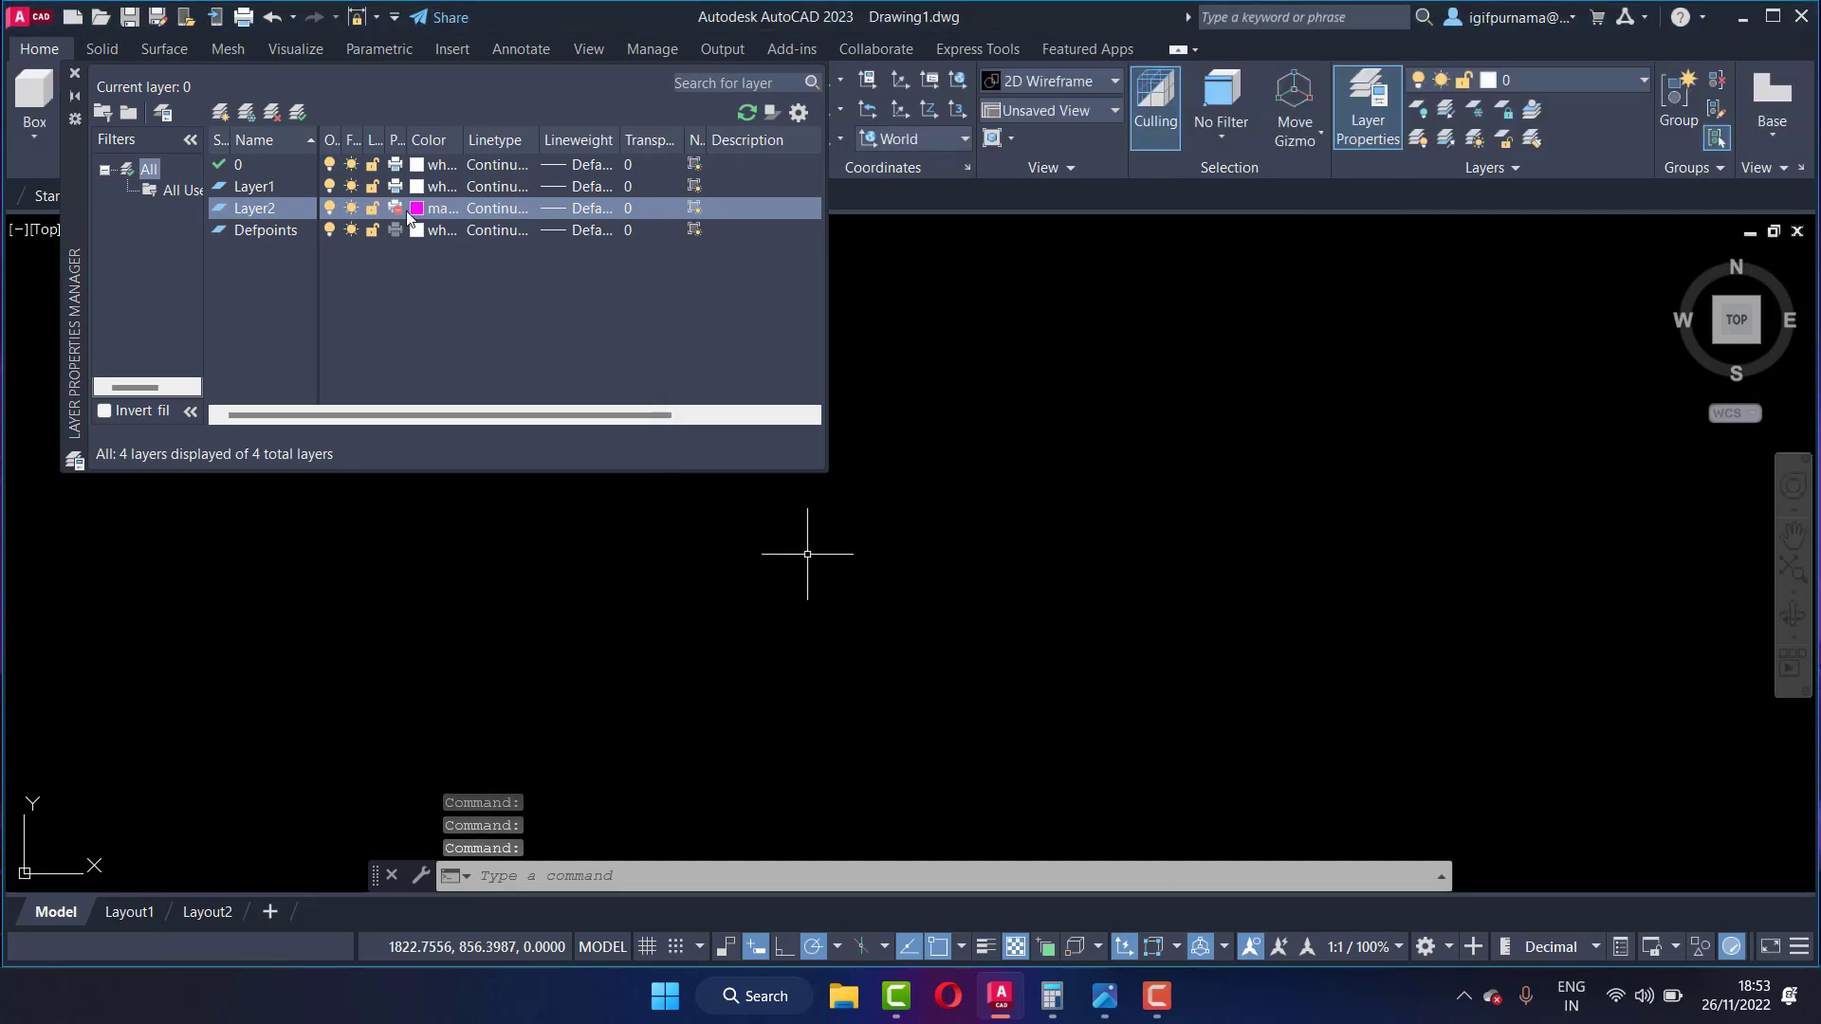
{"action": "left_click", "coordinate": [398, 209]}
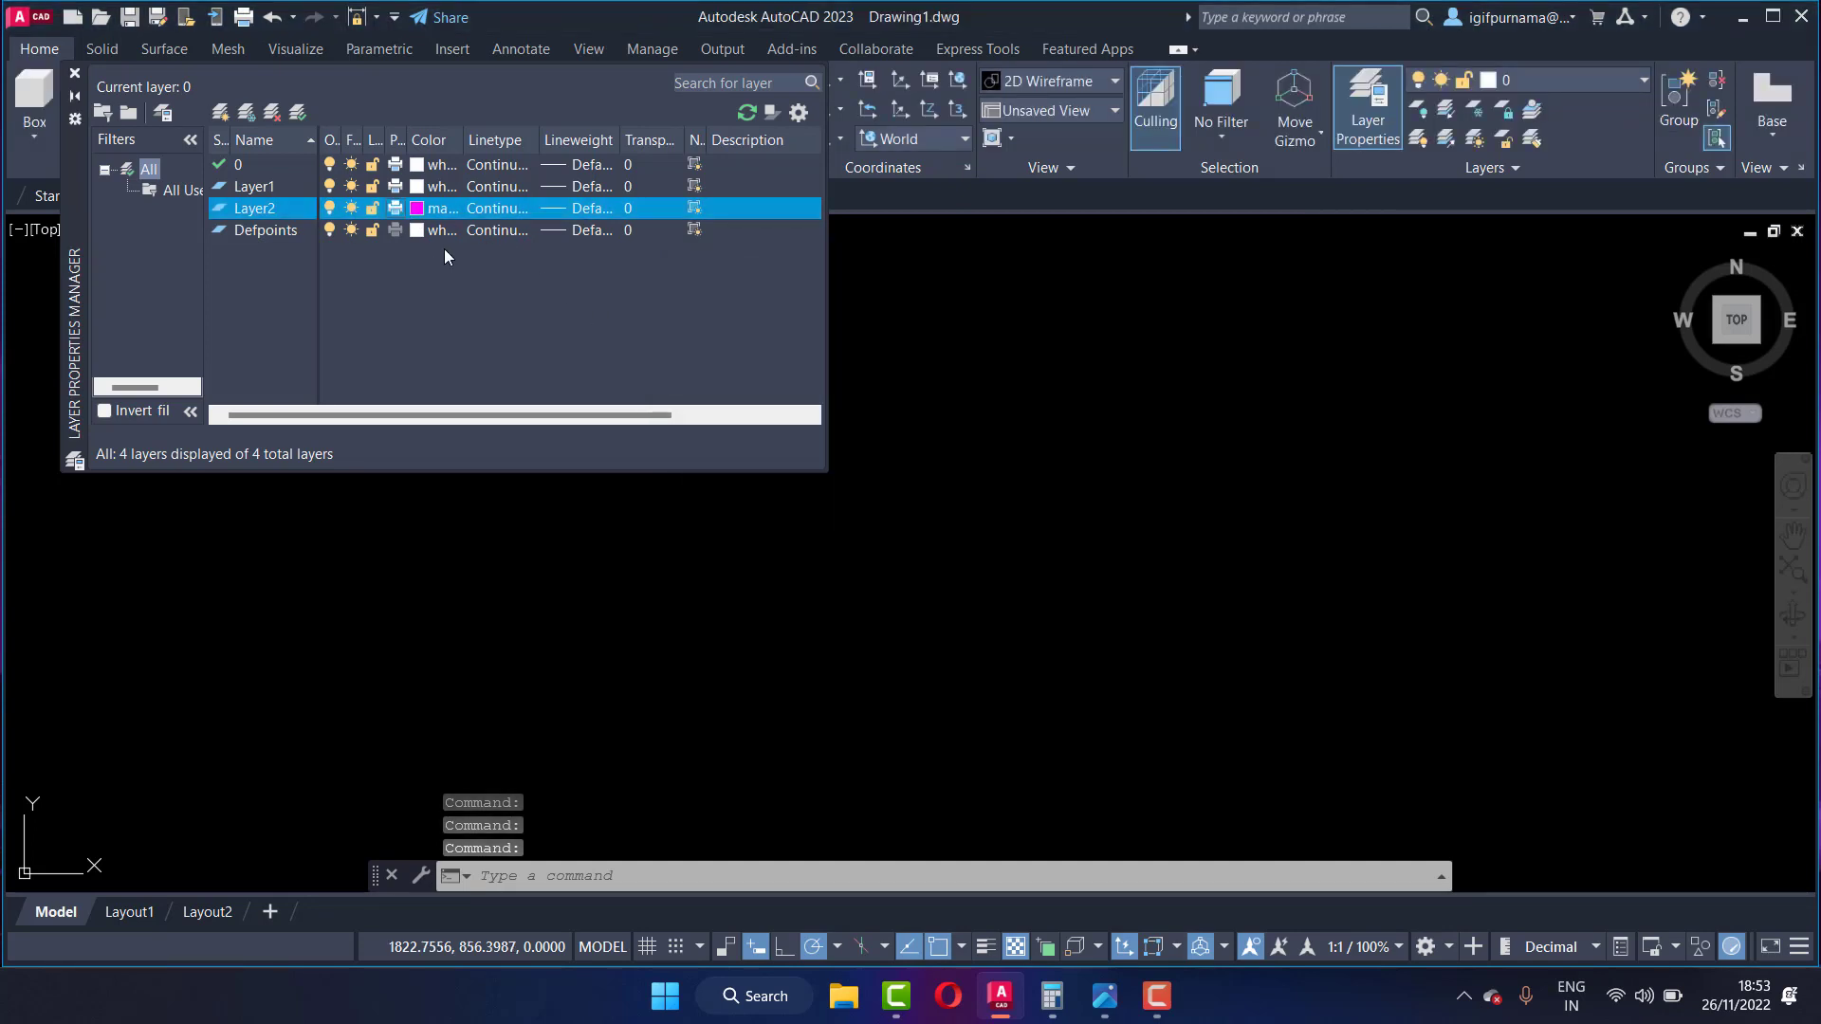
{"action": "left_click", "coordinate": [418, 188]}
{"action": "left_click", "coordinate": [712, 544]}
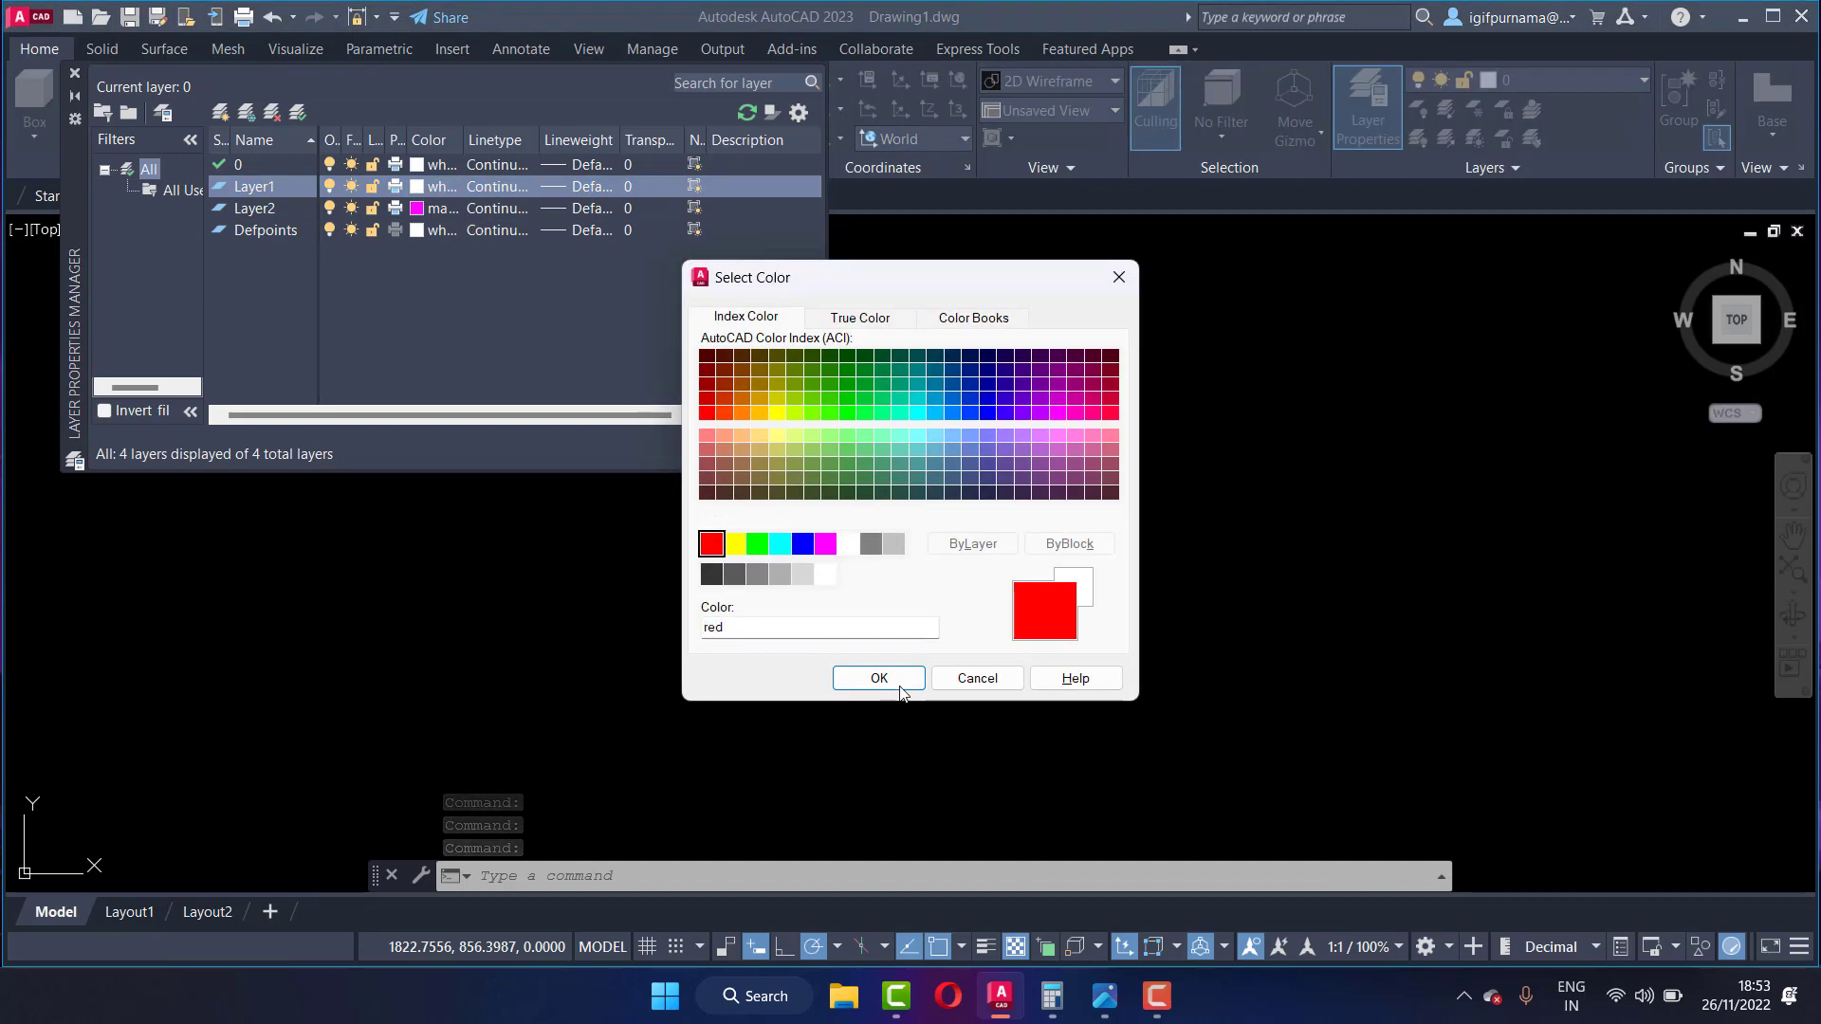
{"action": "left_click", "coordinate": [880, 678]}
Step: Load ACAD_ISO04W100 long-dash dot, assign it to Layer1, and close Layer Properties
{"action": "left_click", "coordinate": [499, 188]}
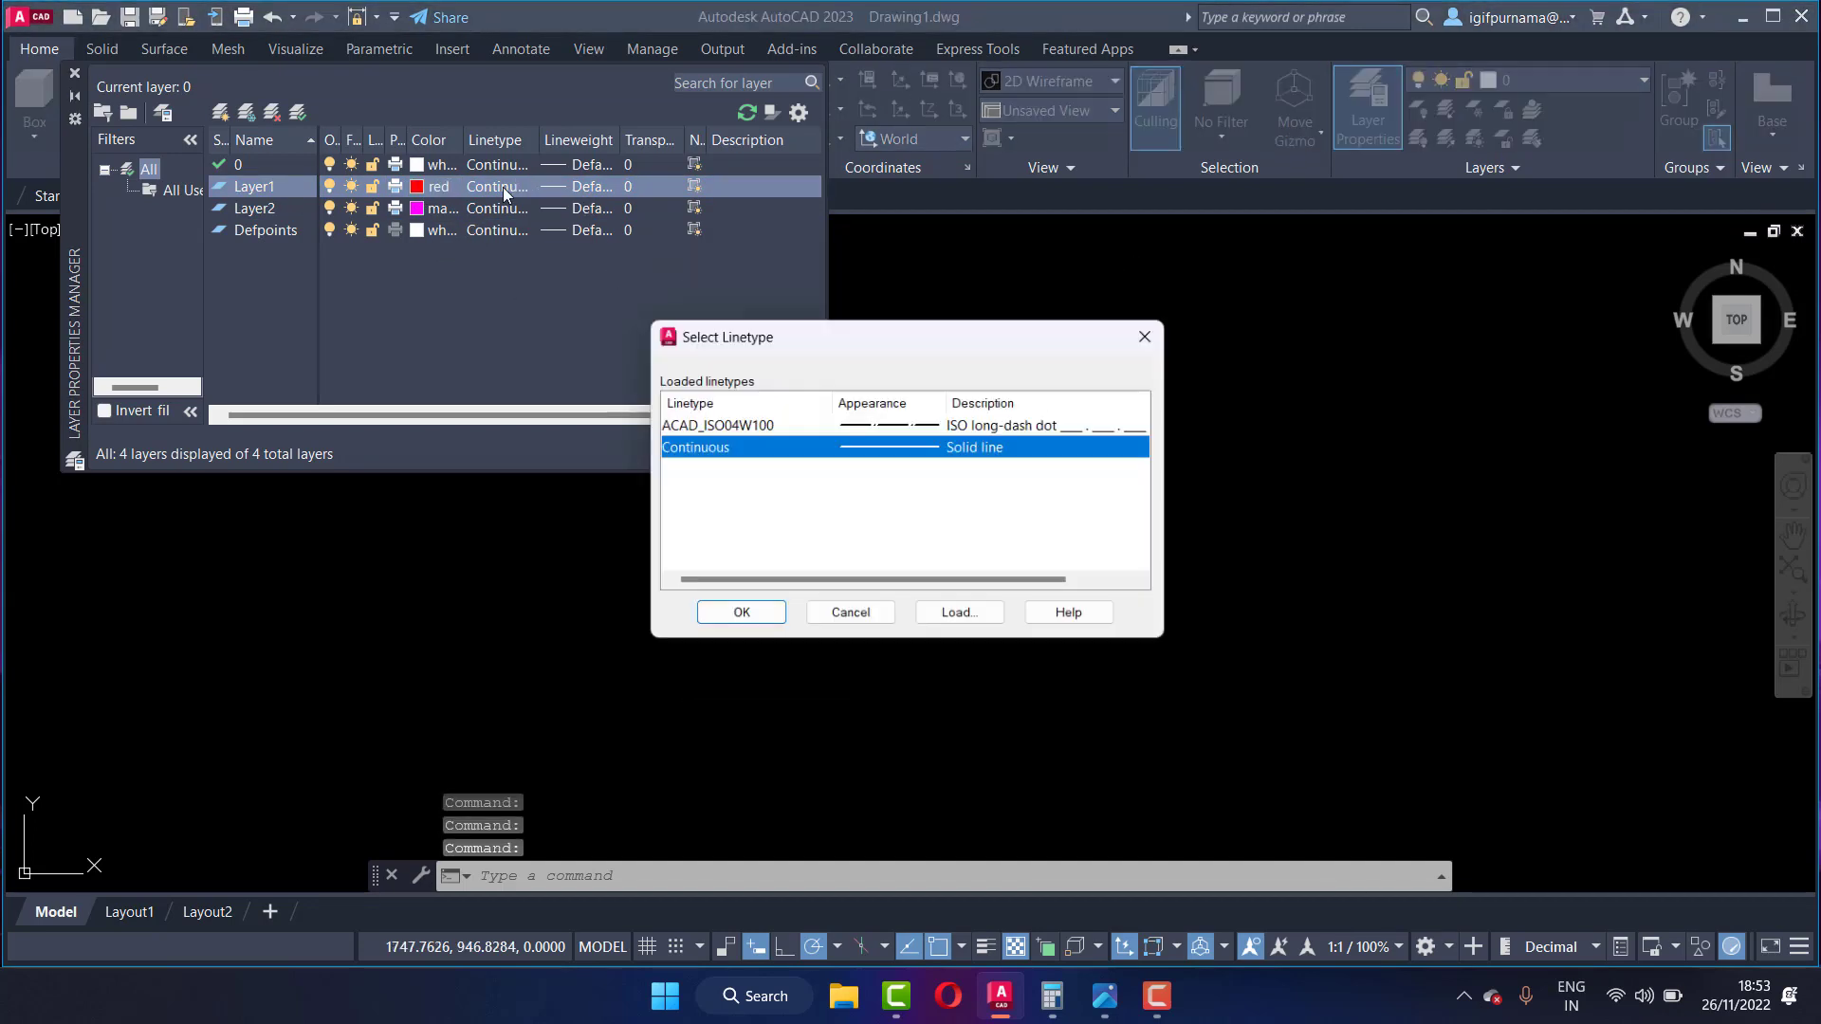
{"action": "left_click", "coordinate": [965, 619]}
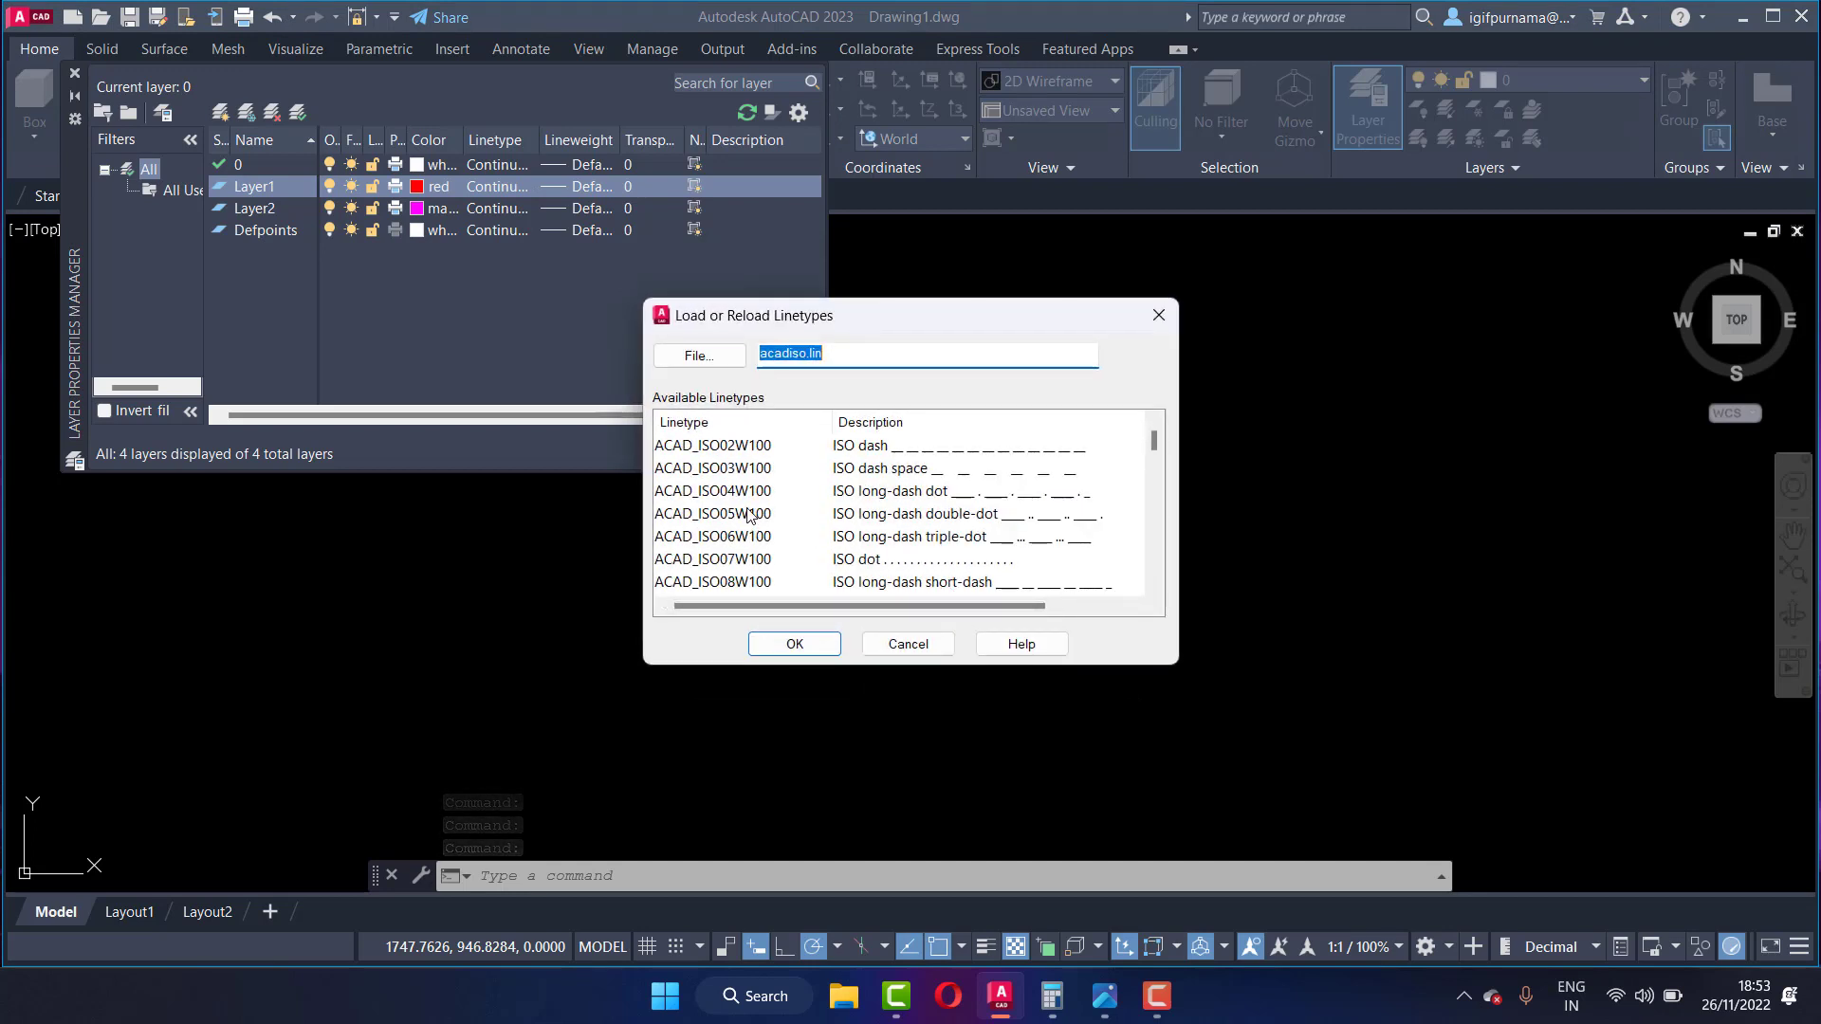
{"action": "left_click", "coordinate": [853, 497]}
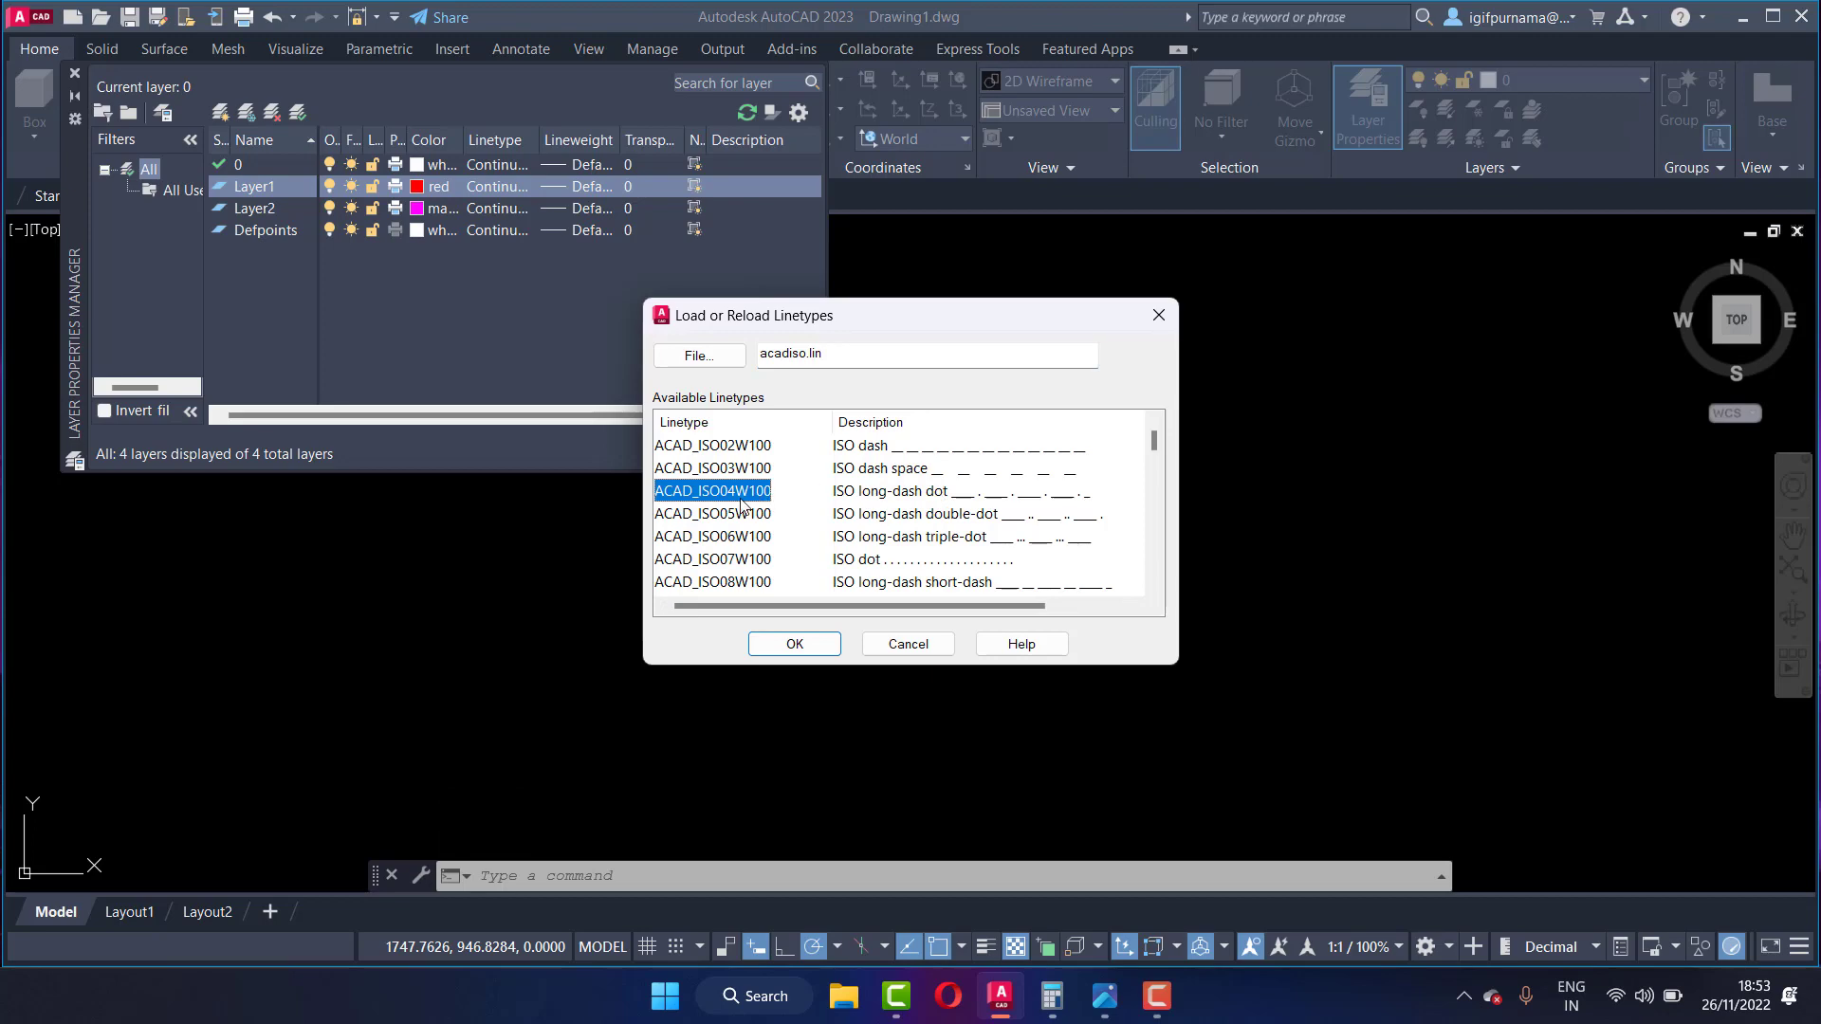
{"action": "left_click", "coordinate": [795, 644]}
{"action": "left_click", "coordinate": [1093, 636]}
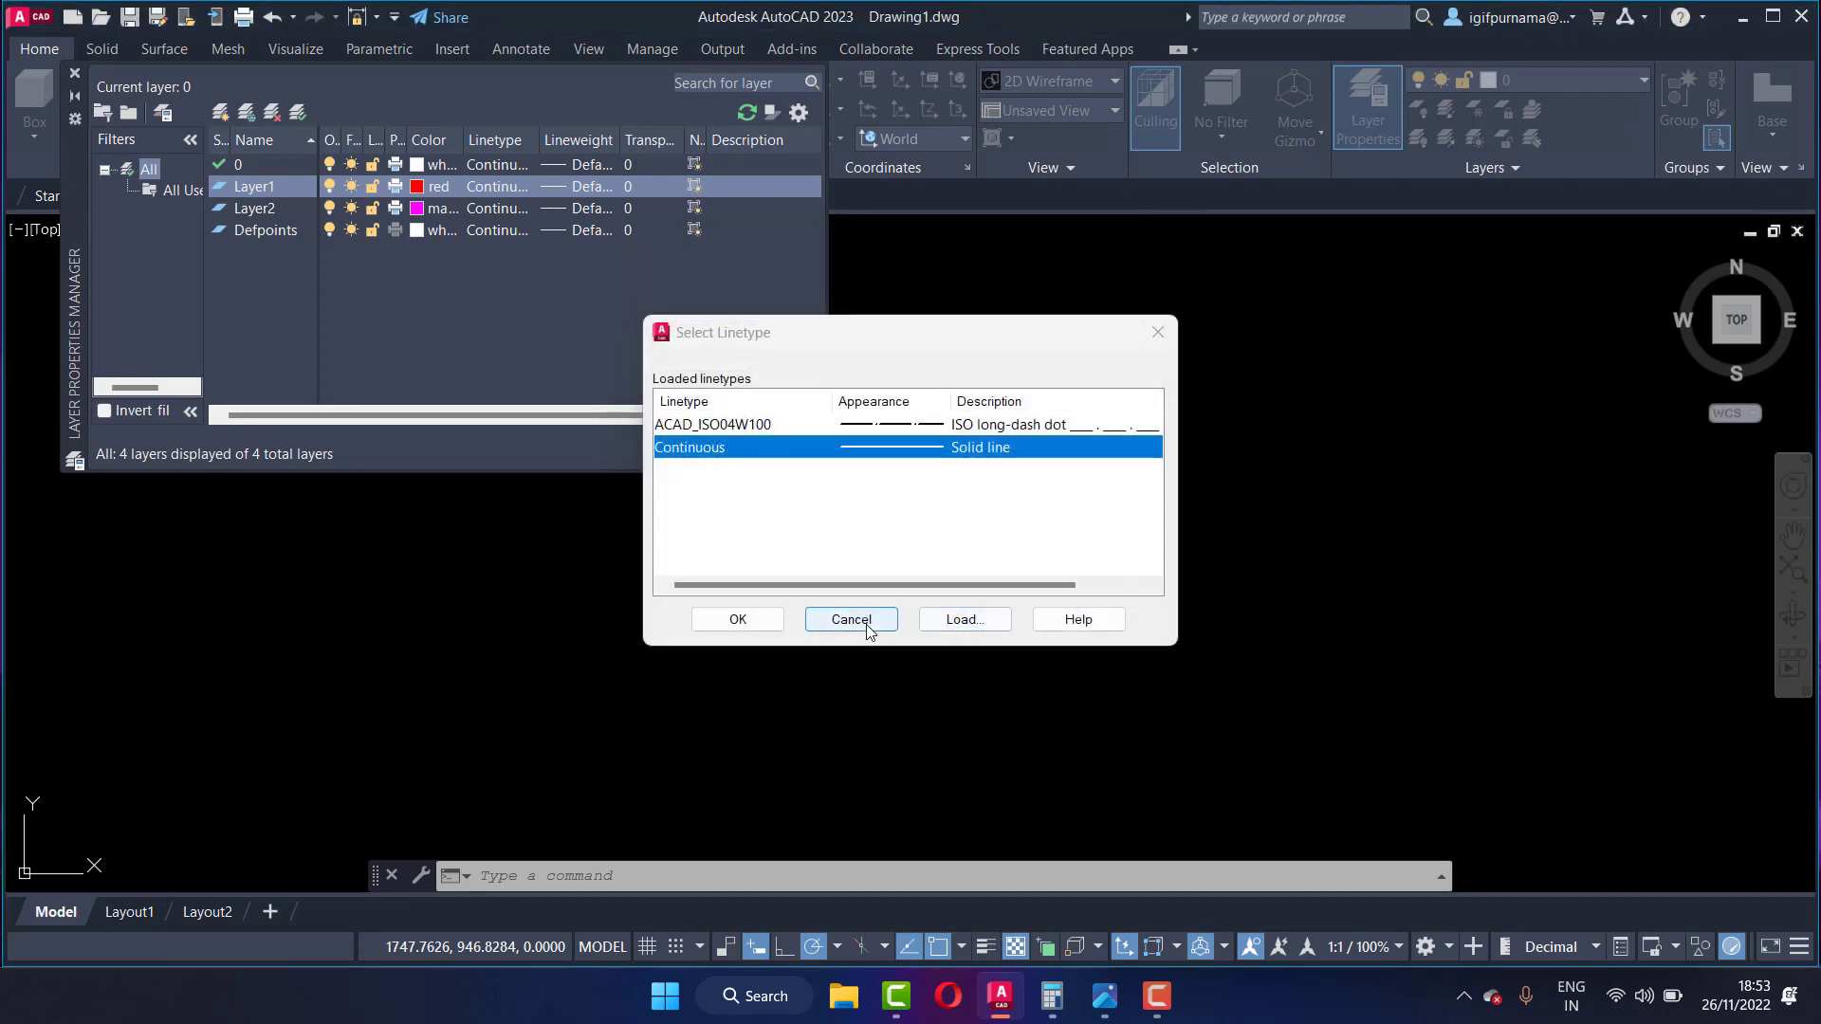
{"action": "left_click", "coordinate": [908, 426]}
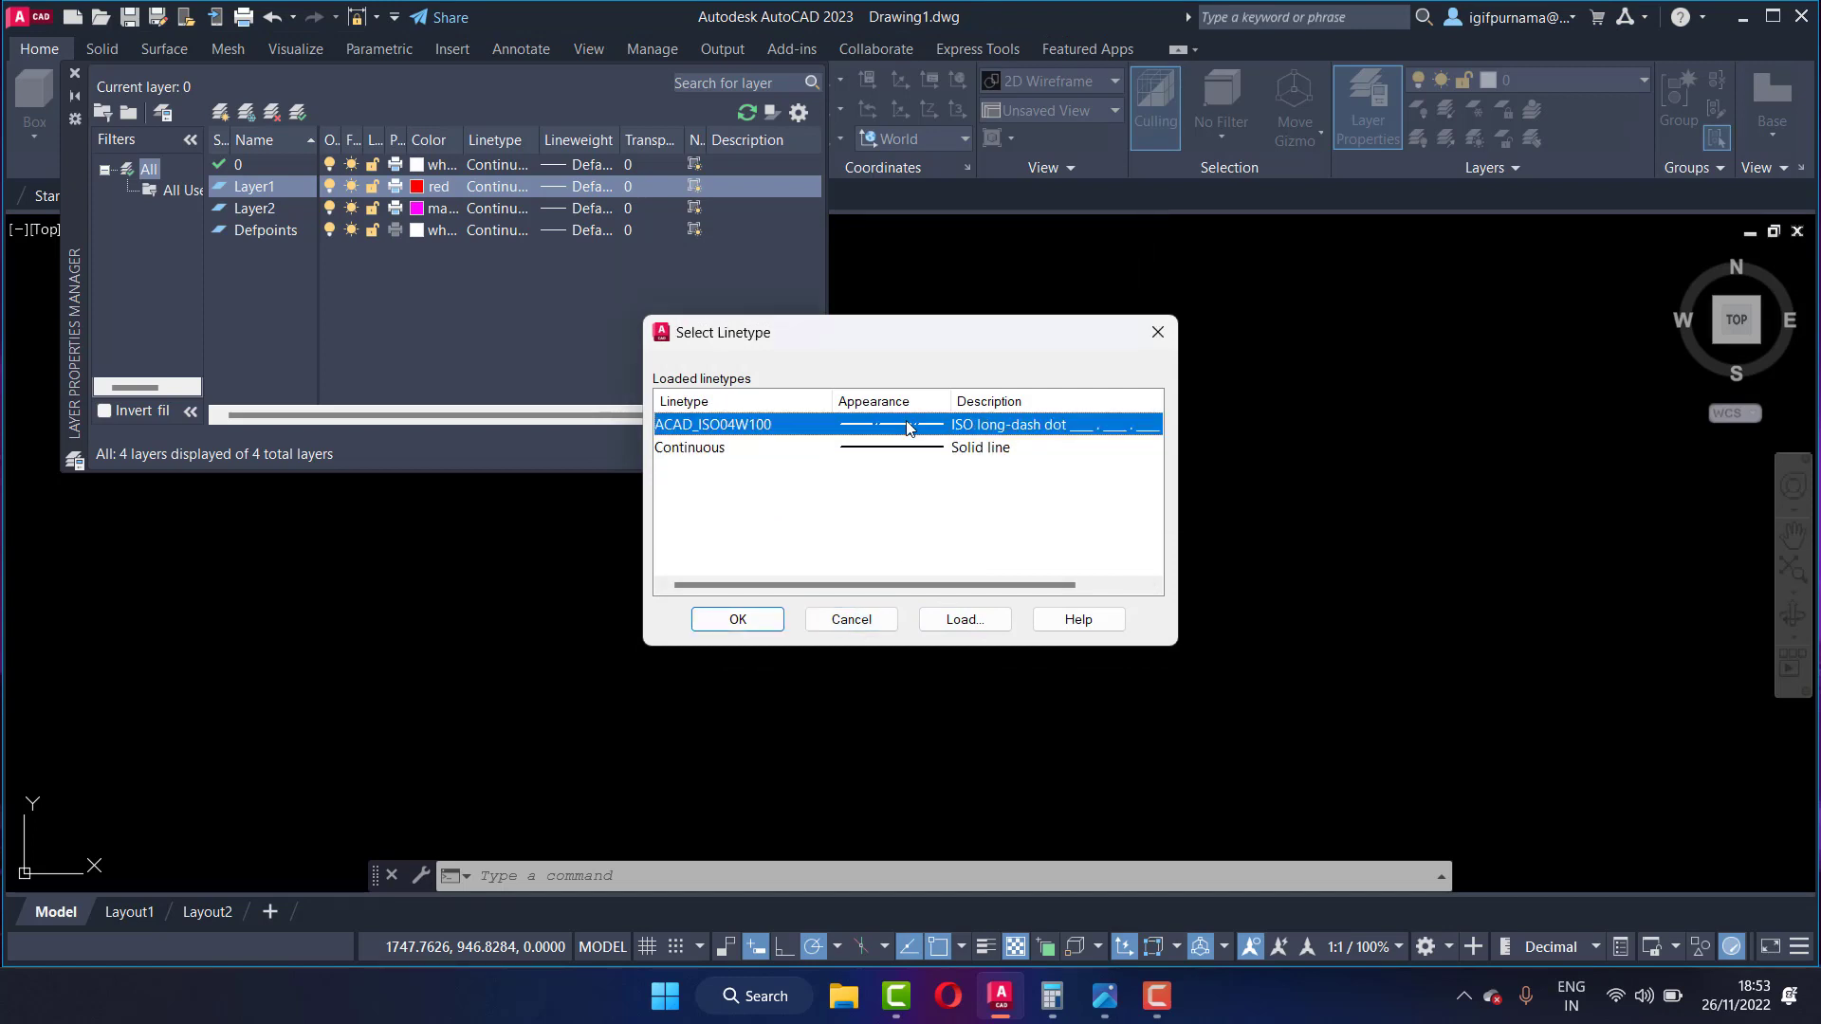
{"action": "left_click", "coordinate": [749, 619]}
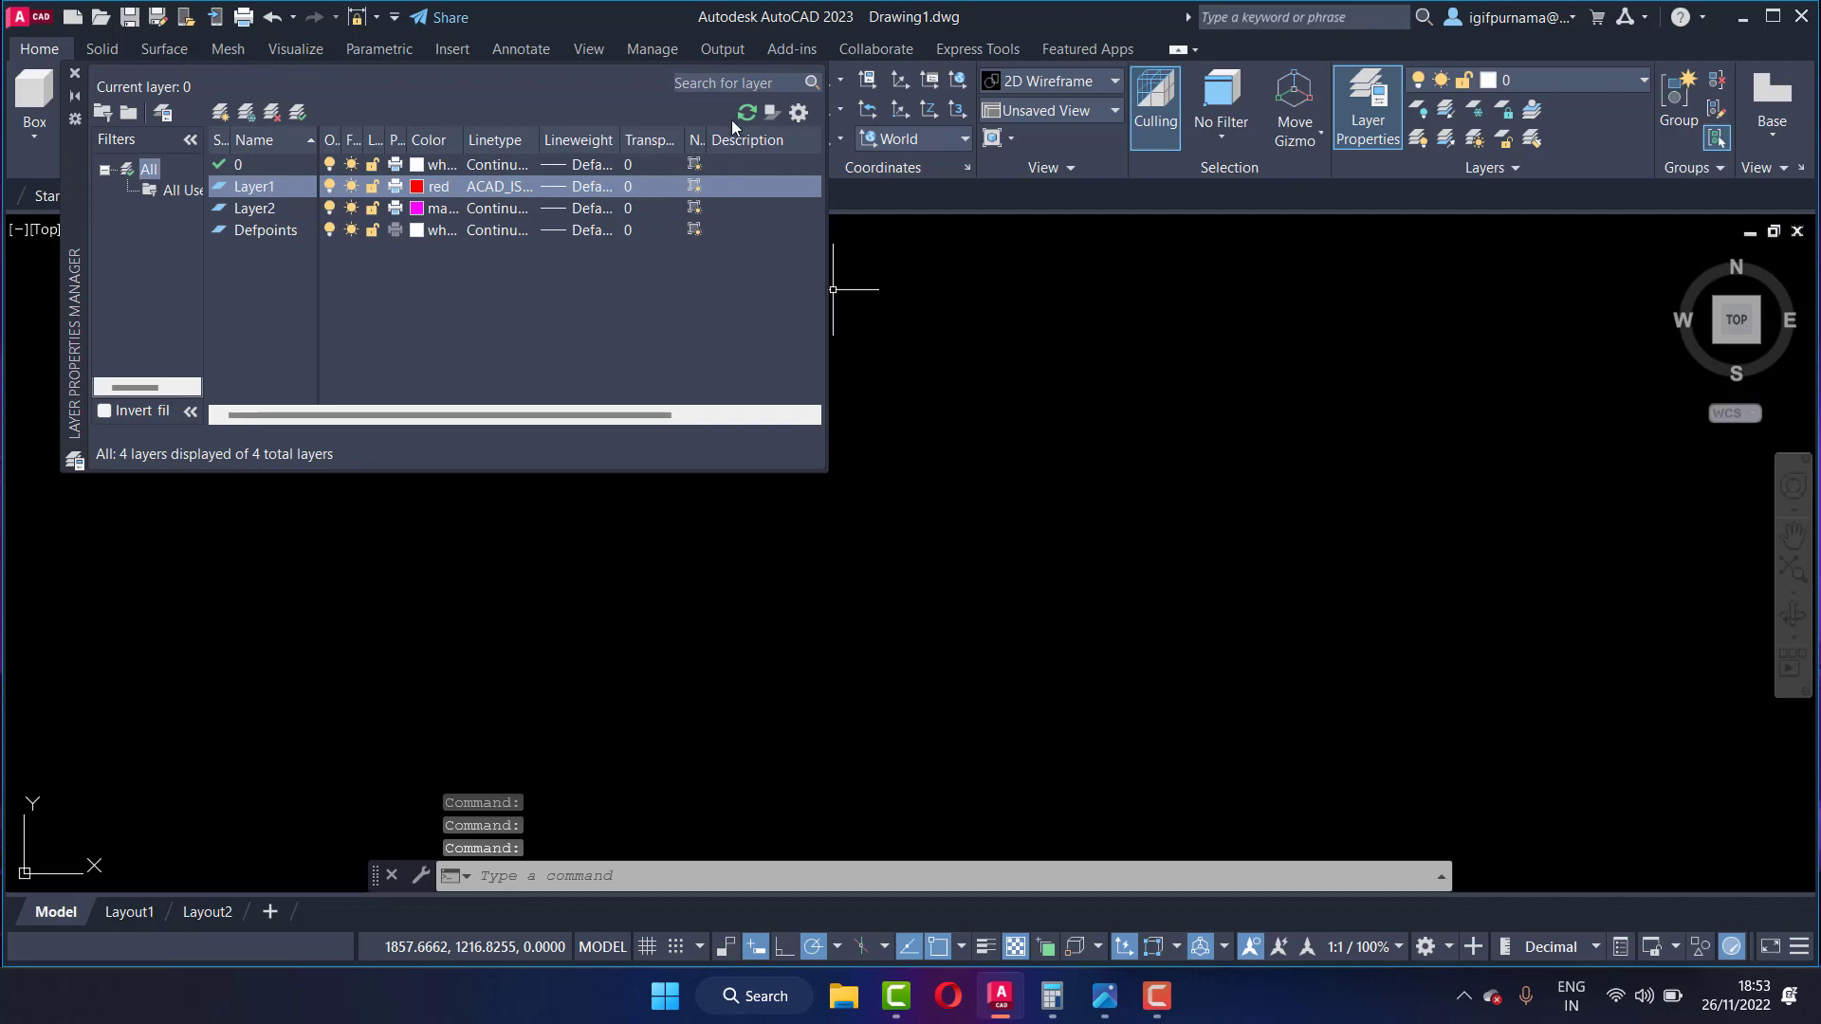
{"action": "left_click", "coordinate": [75, 73]}
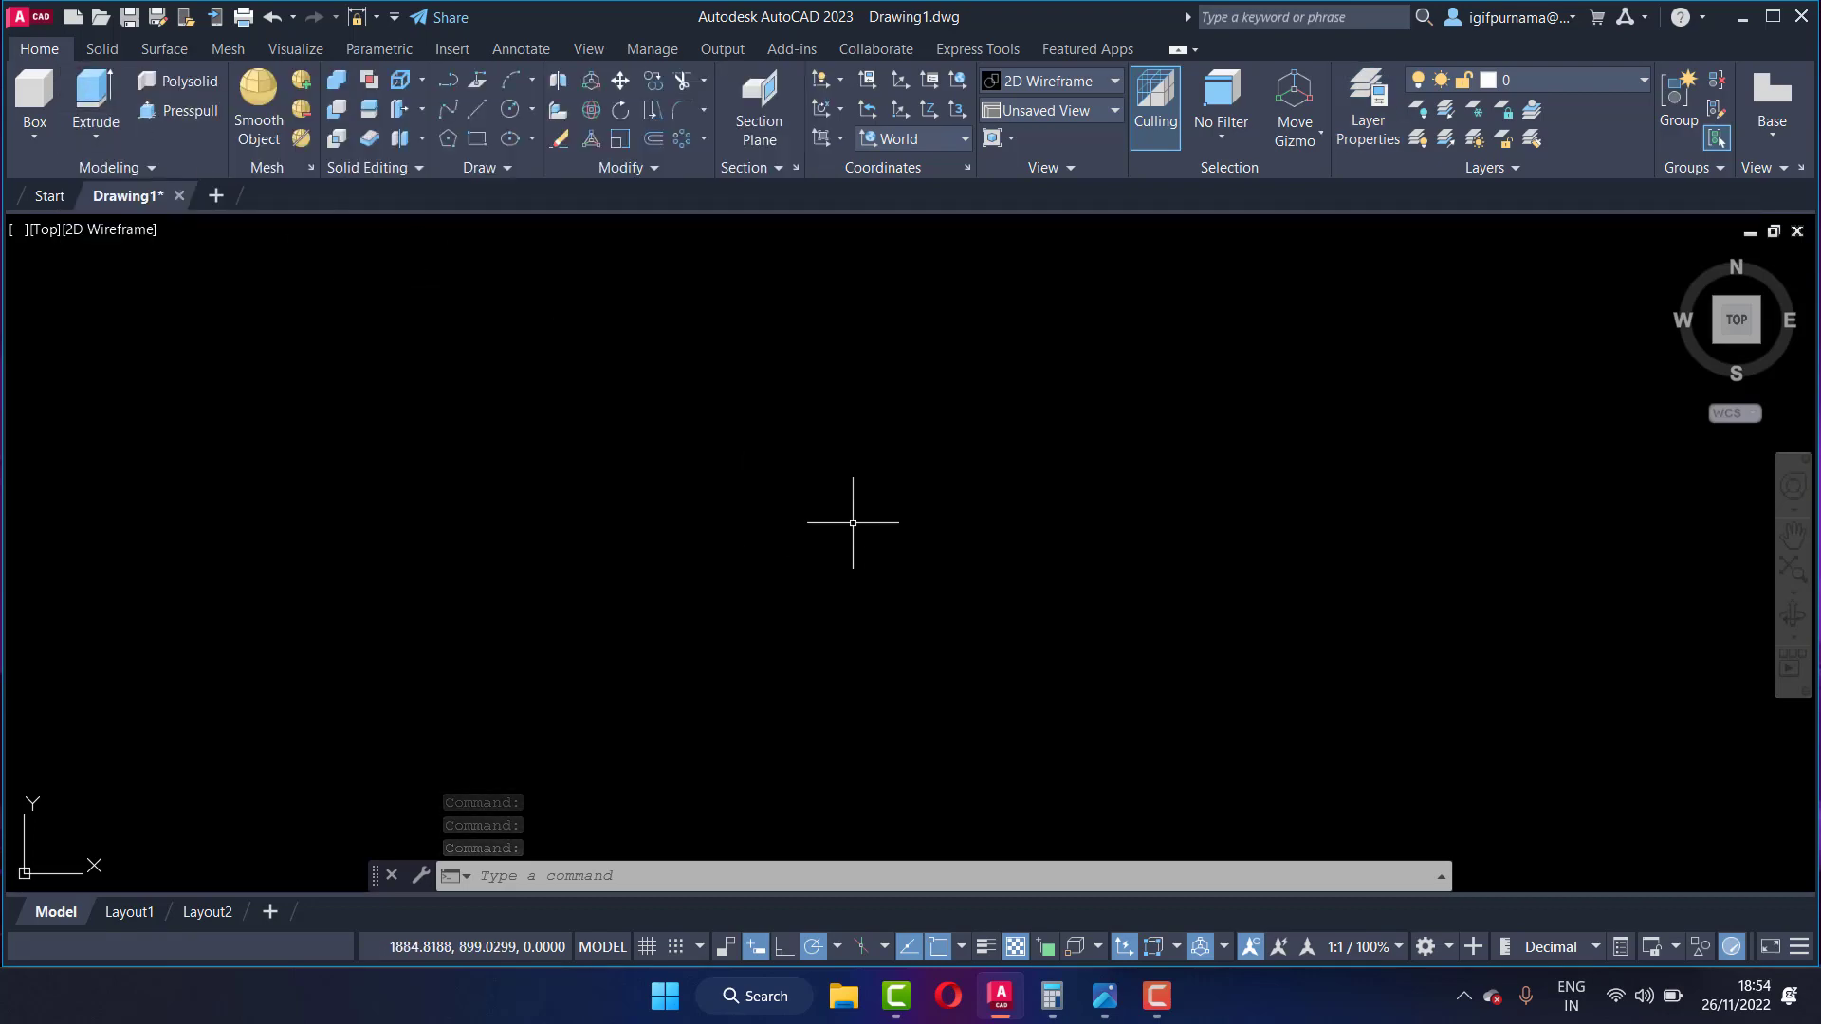
Step: Bring the flange reference image back up and zoom in on it
{"action": "left_click", "coordinate": [1105, 996]}
{"action": "scroll", "coordinate": [1345, 546], "scroll_direction": "up", "scroll_amount": 2}
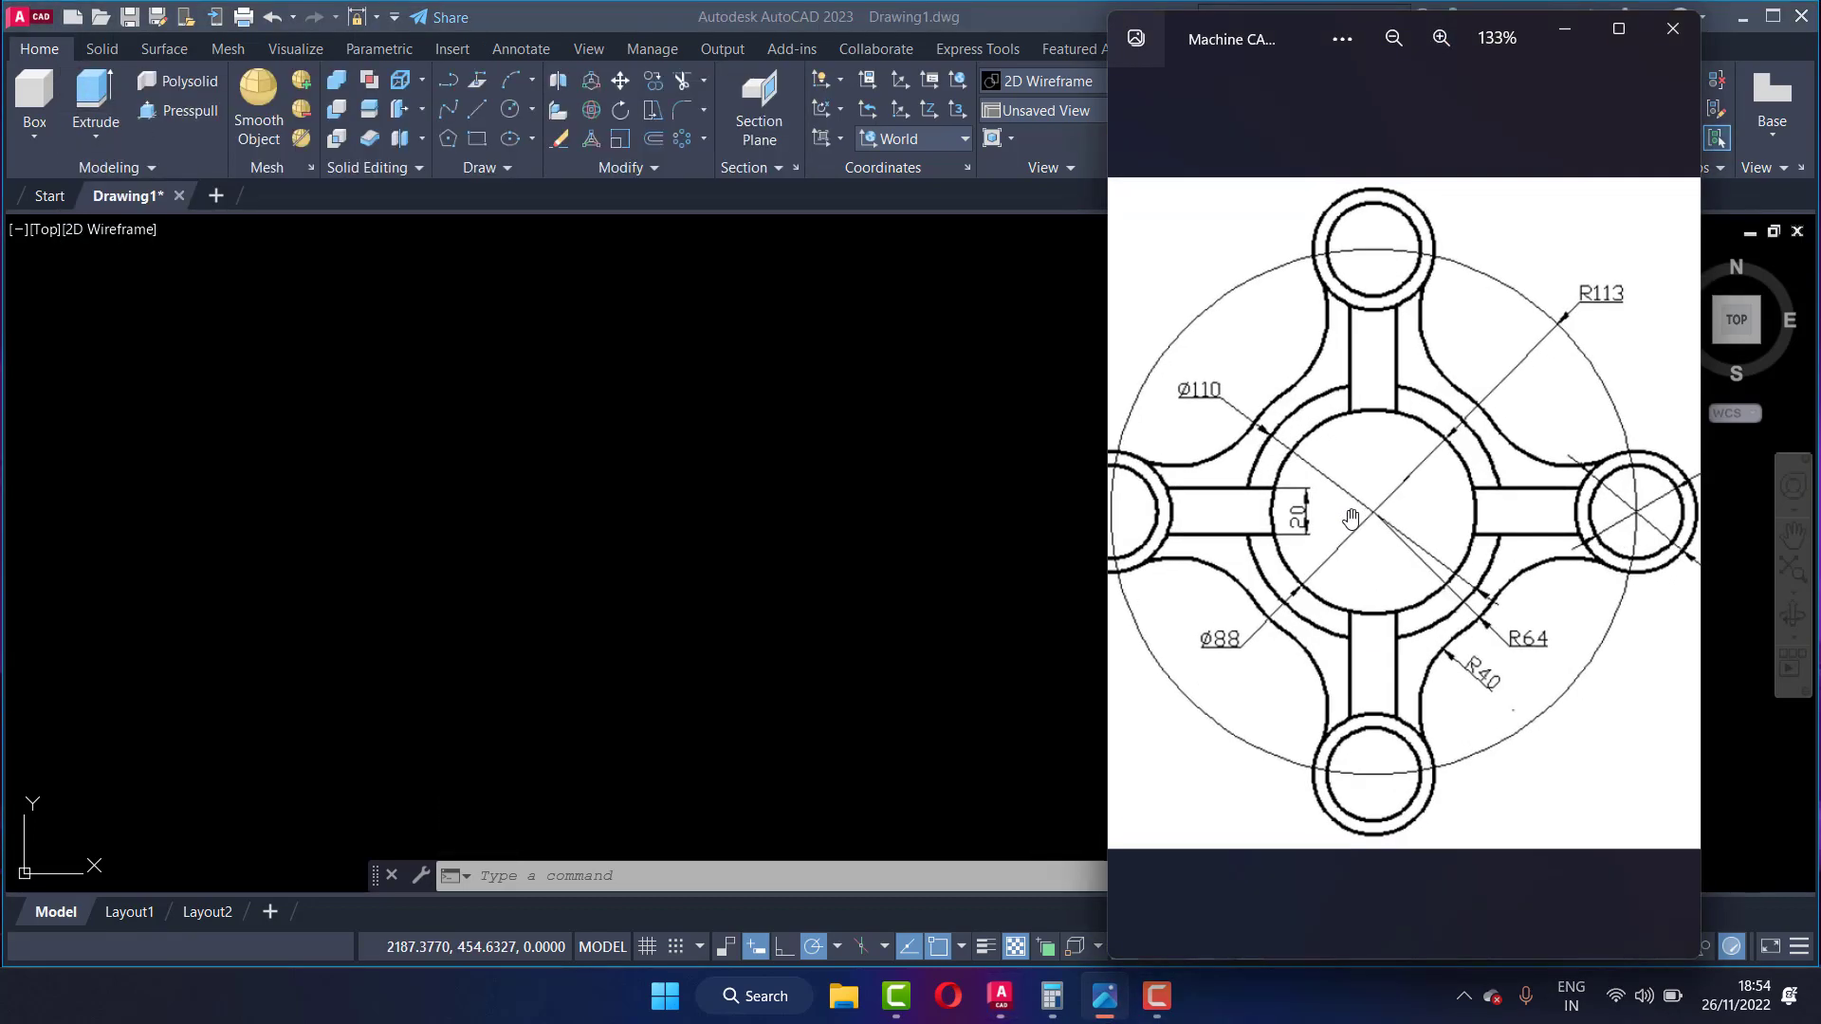
{"action": "scroll", "coordinate": [1352, 531], "scroll_direction": "up", "scroll_amount": 2}
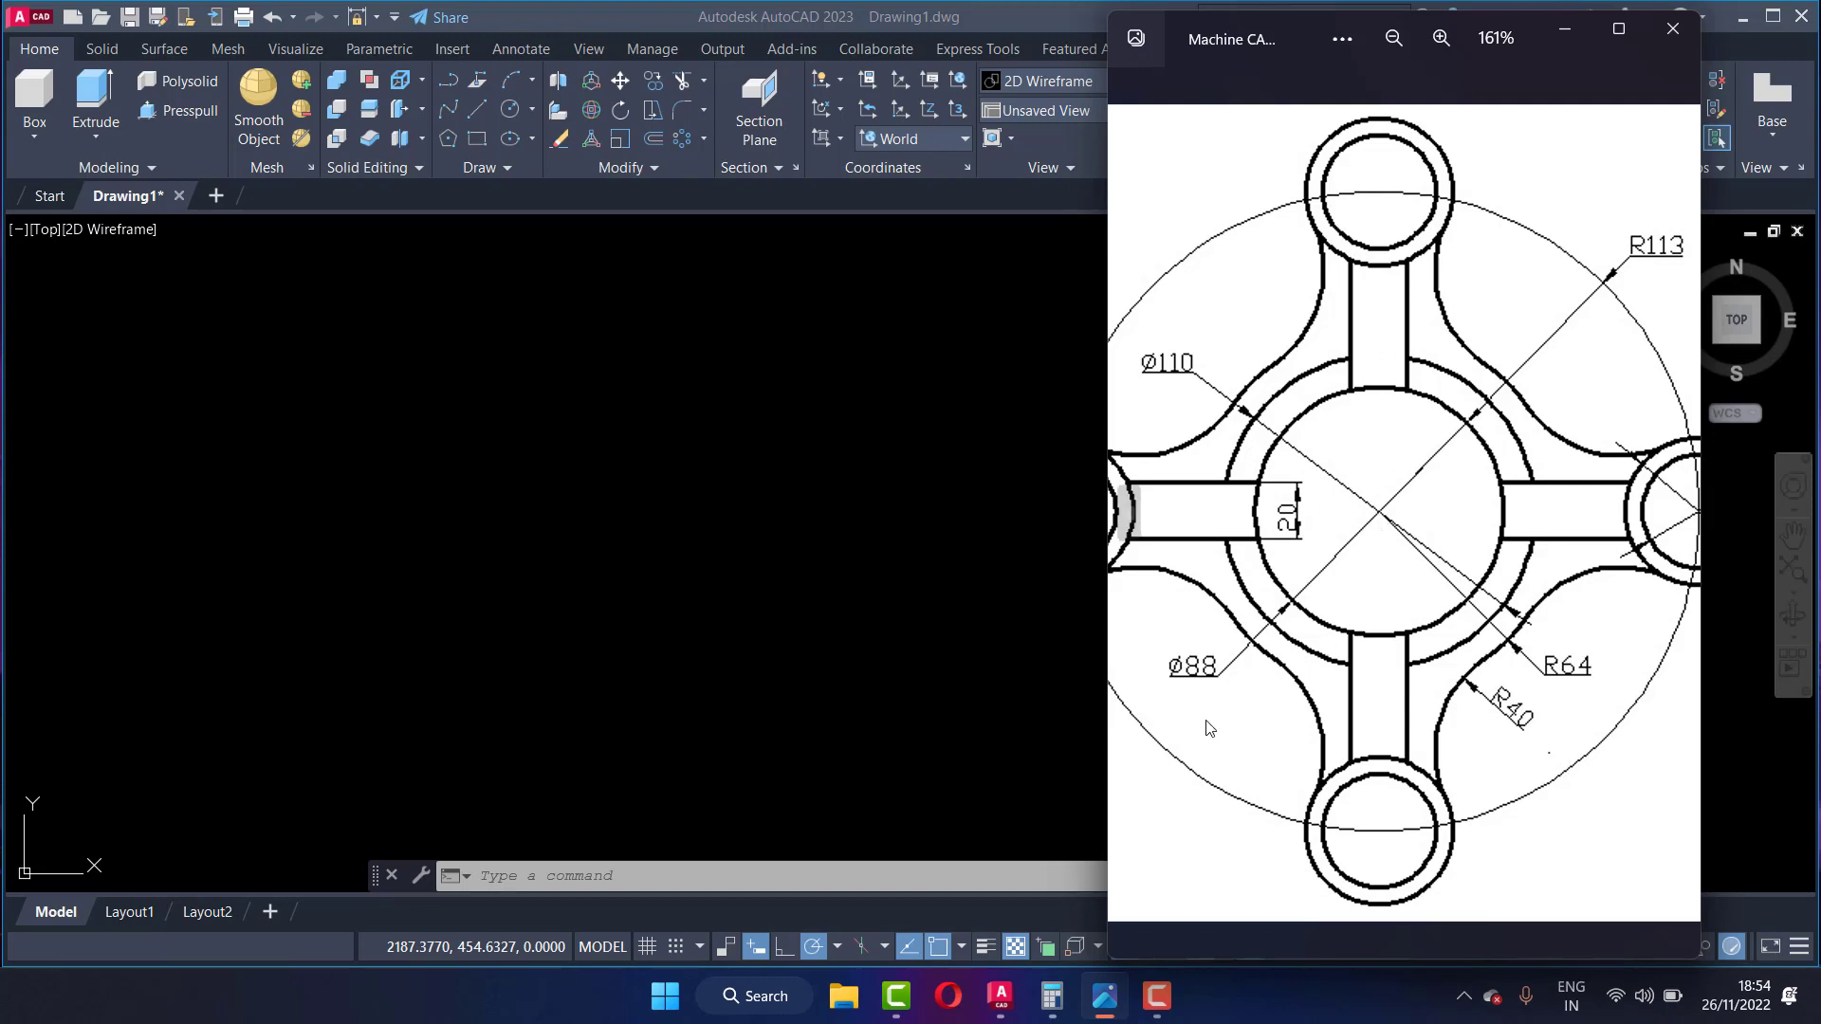
{"action": "mouse_move", "coordinate": [1212, 721]}
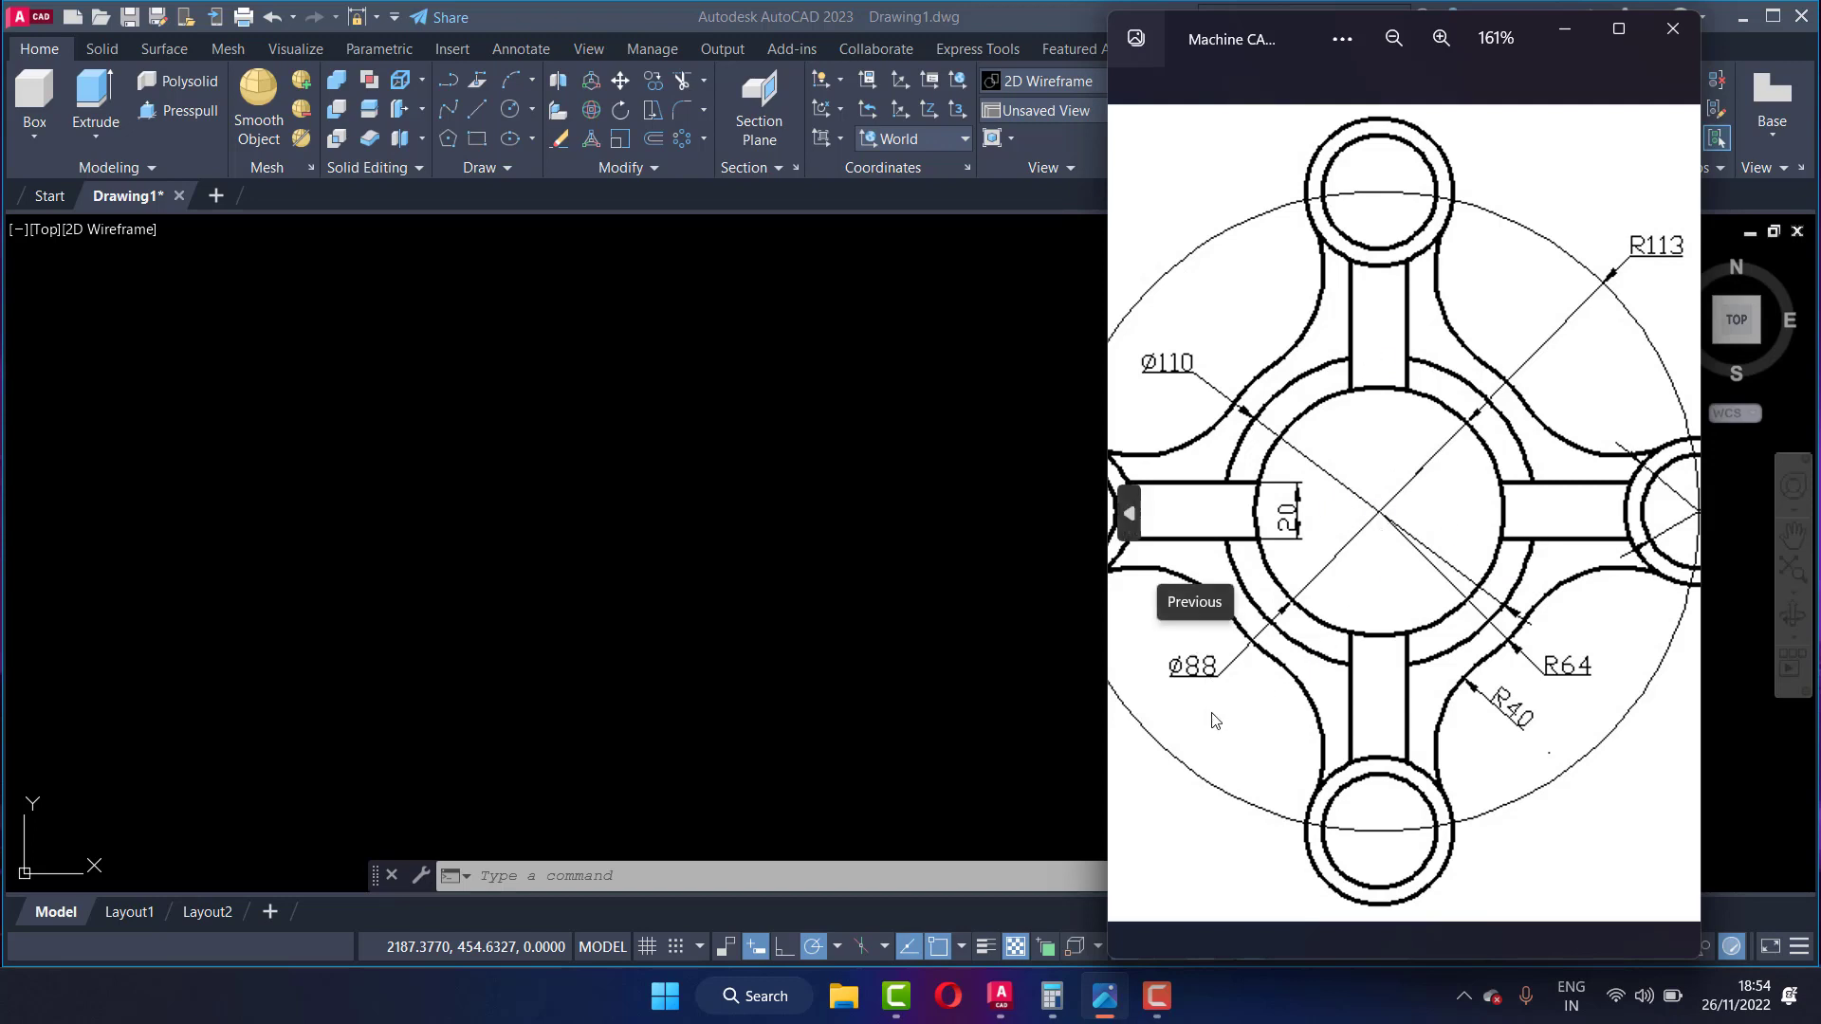
Step: Compute the radius 88 ÷ 2 = 44 in Calculator and return to AutoCAD
{"action": "left_click", "coordinate": [1051, 996]}
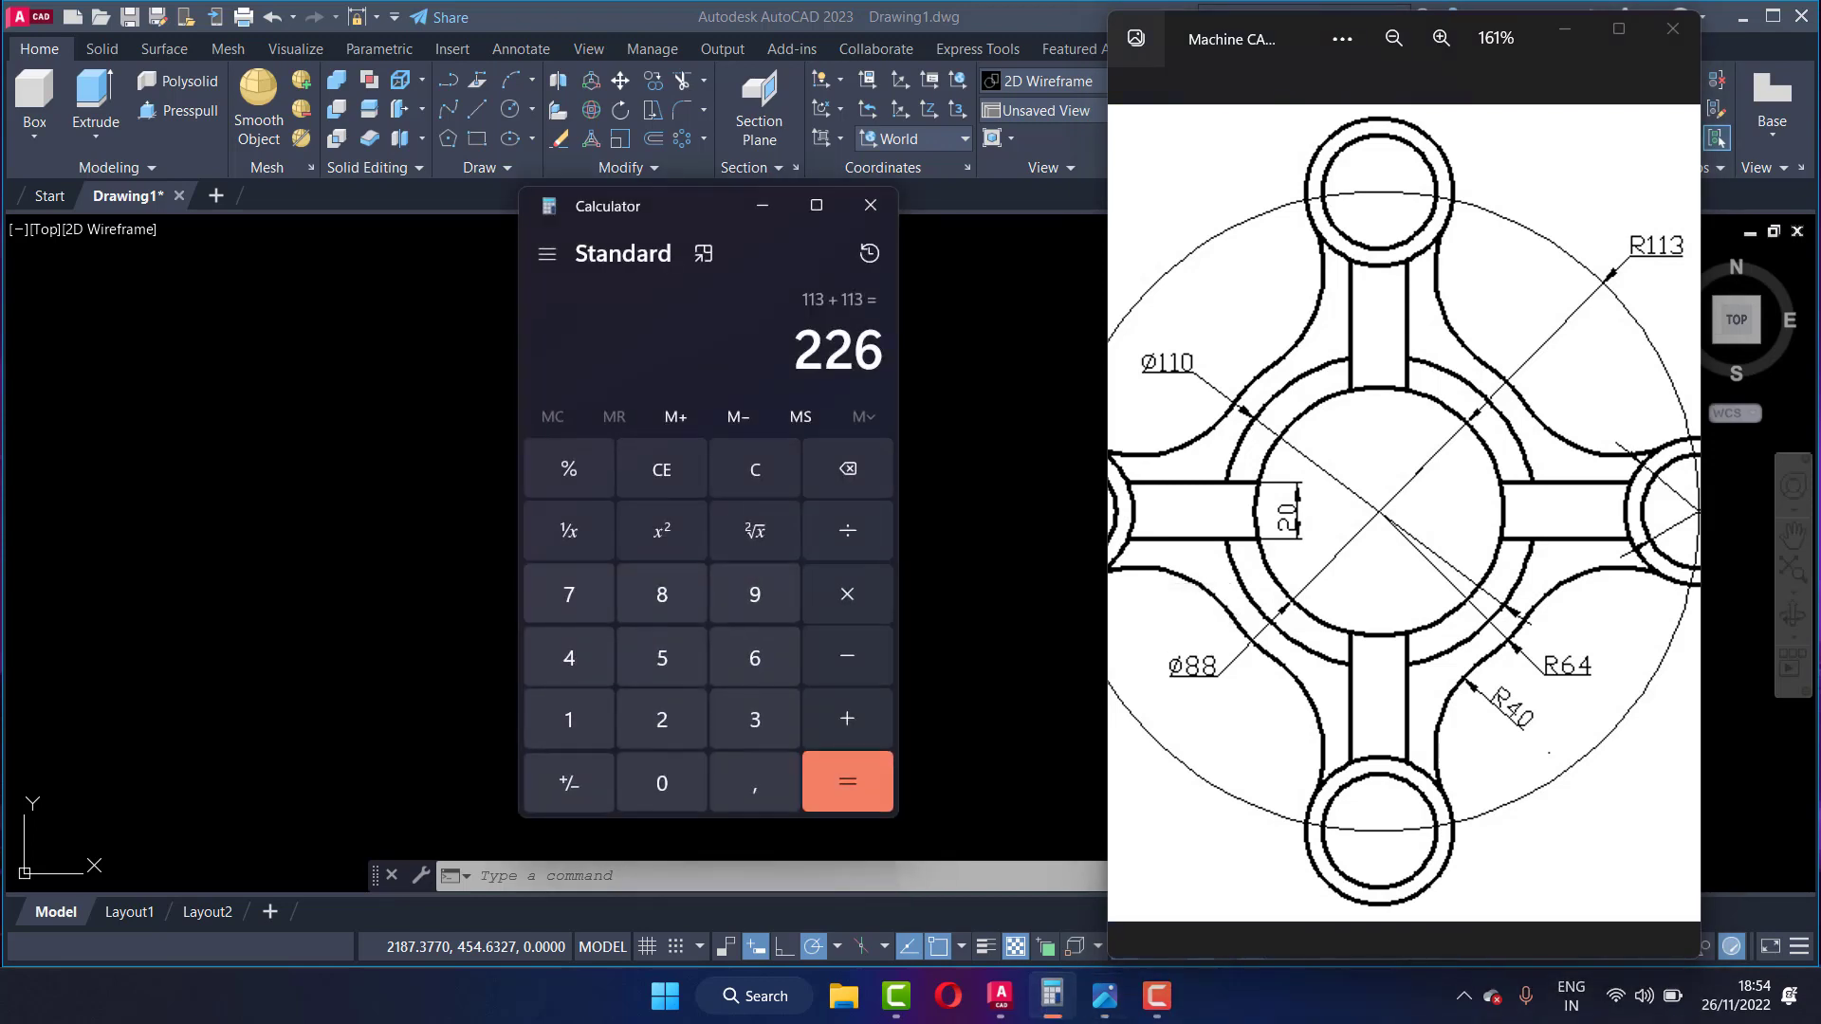
{"action": "left_click", "coordinate": [770, 492]}
{"action": "double_click", "coordinate": [631, 615]}
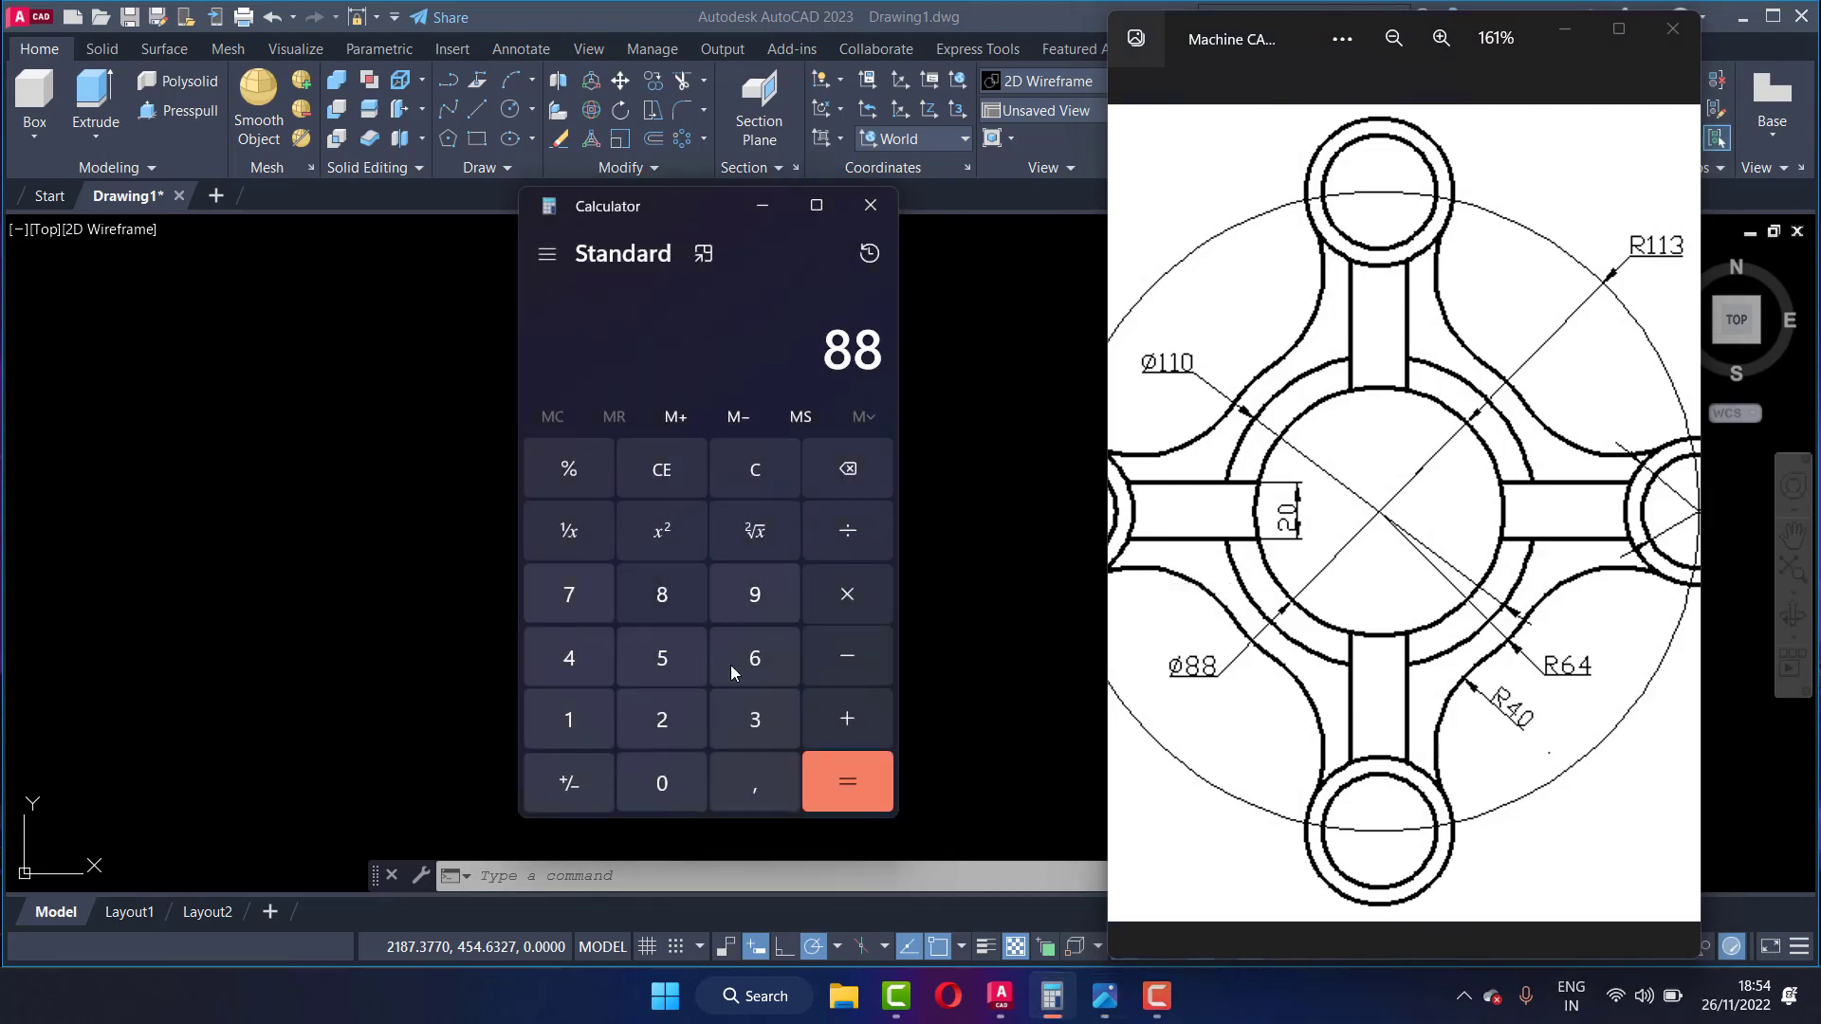
{"action": "left_click", "coordinate": [846, 539]}
{"action": "left_click", "coordinate": [662, 719]}
{"action": "left_click", "coordinate": [847, 781]}
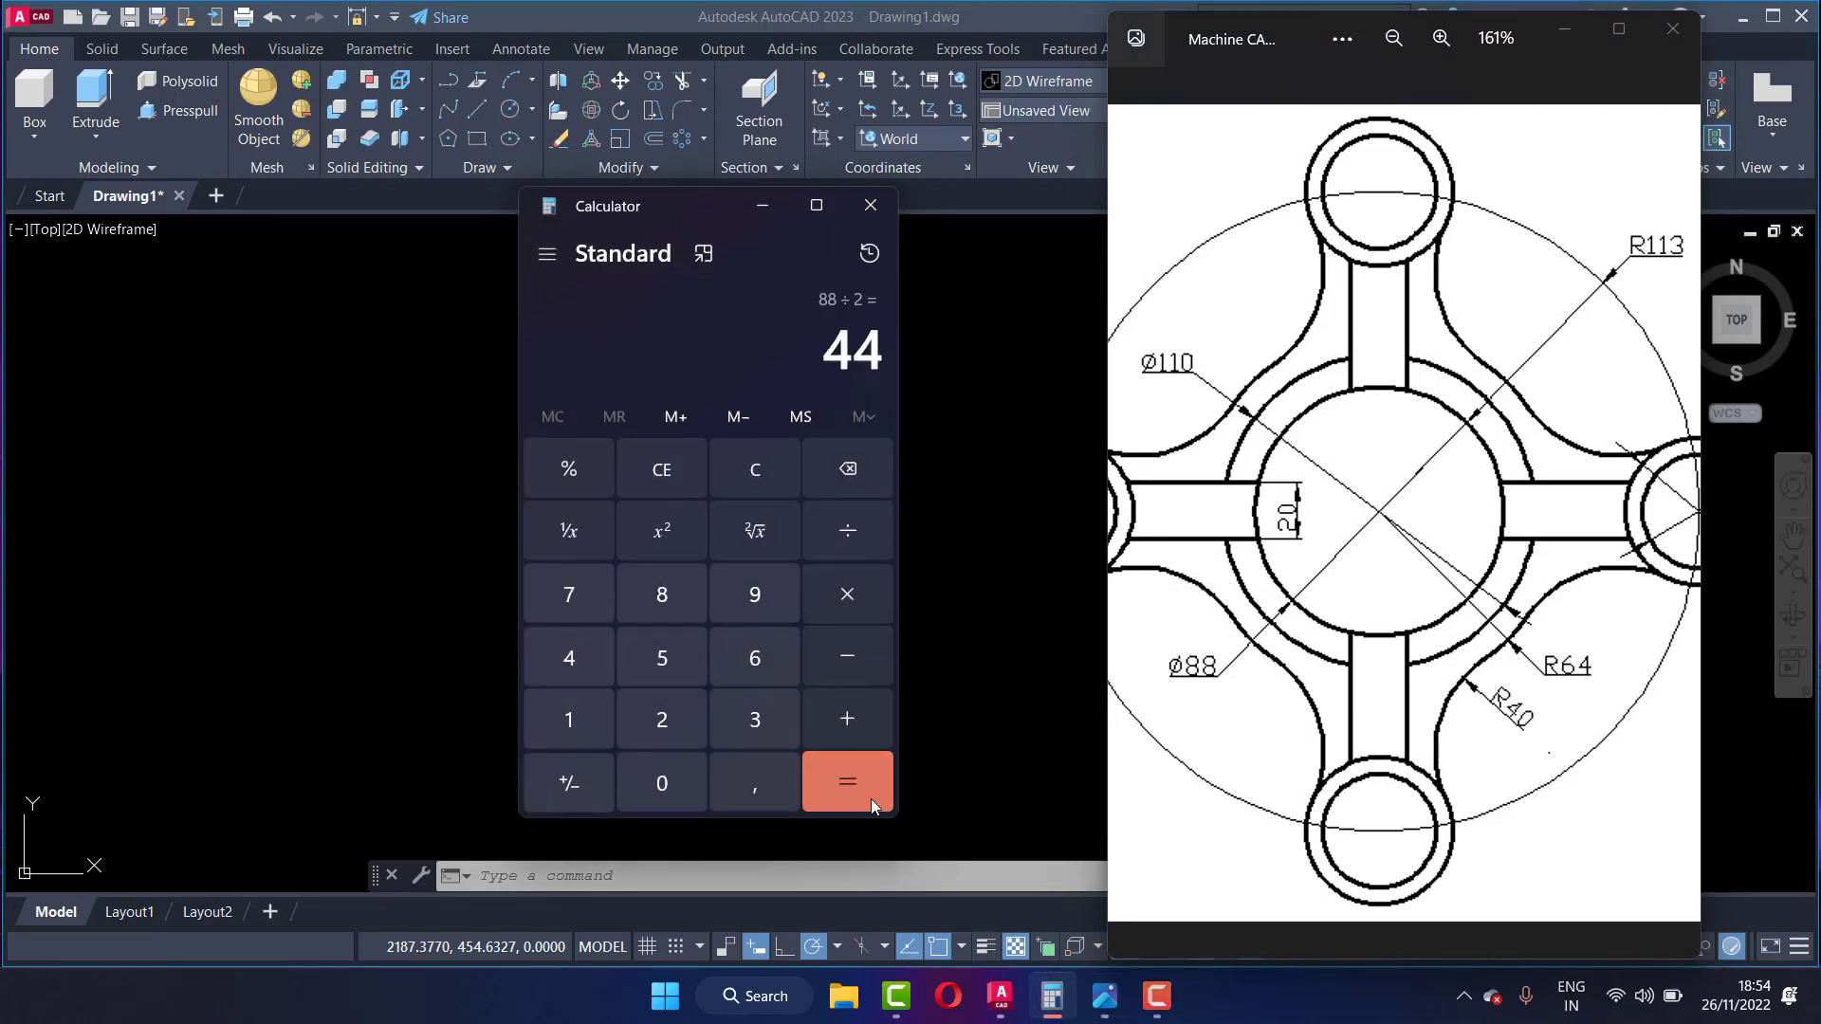
{"action": "left_click", "coordinate": [760, 206]}
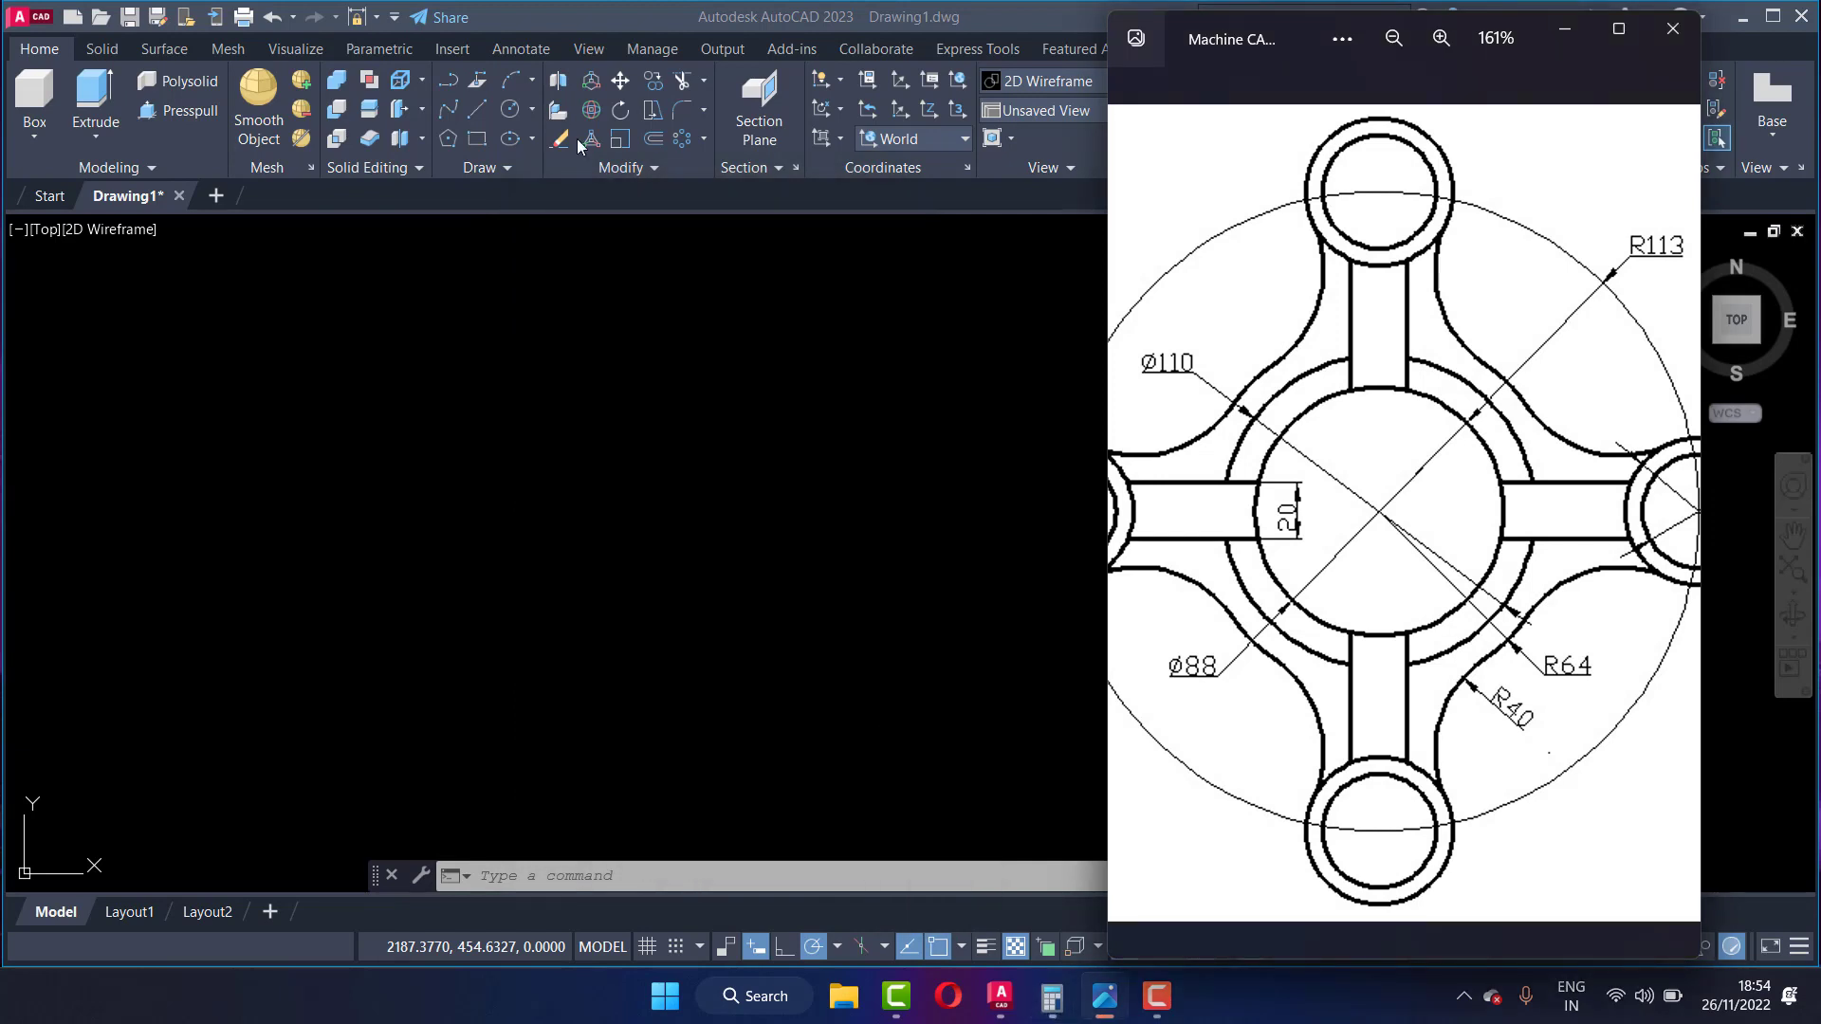
{"action": "left_click", "coordinate": [510, 117]}
Step: Draw a circle of radius 44 at a picked centre point
{"action": "left_click", "coordinate": [509, 116]}
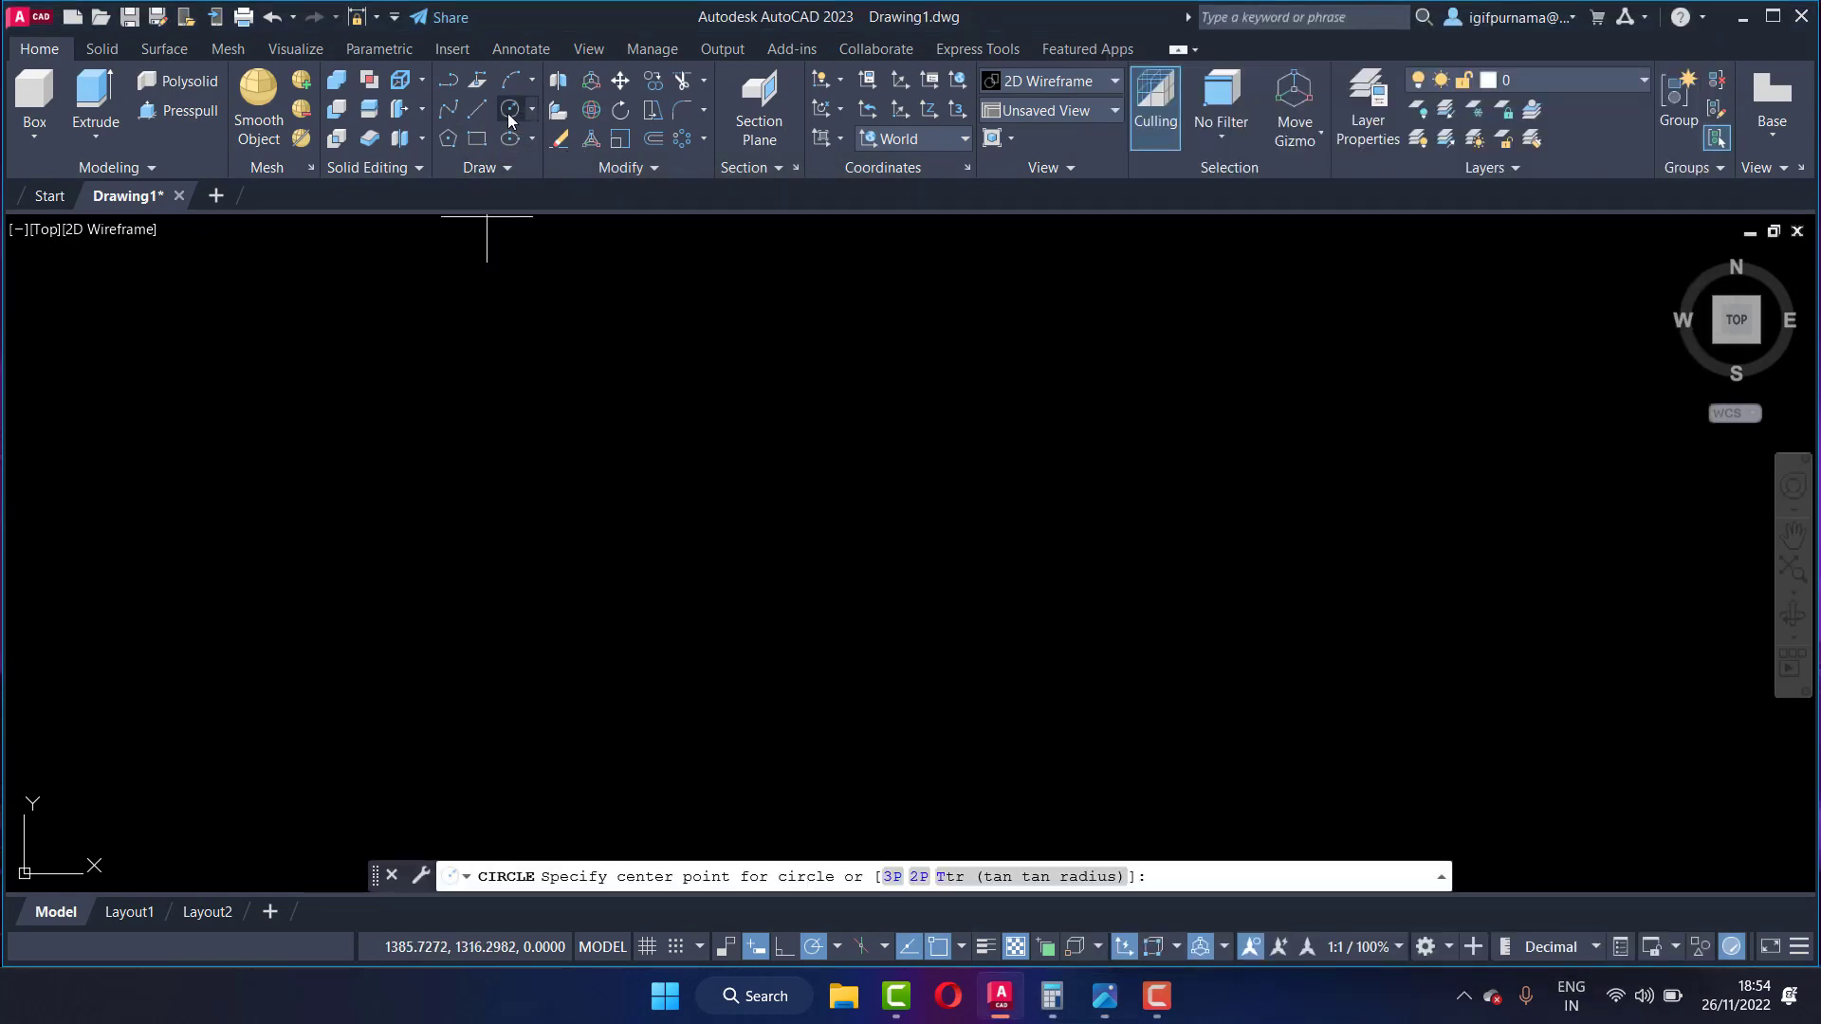
{"action": "left_click", "coordinate": [873, 496]}
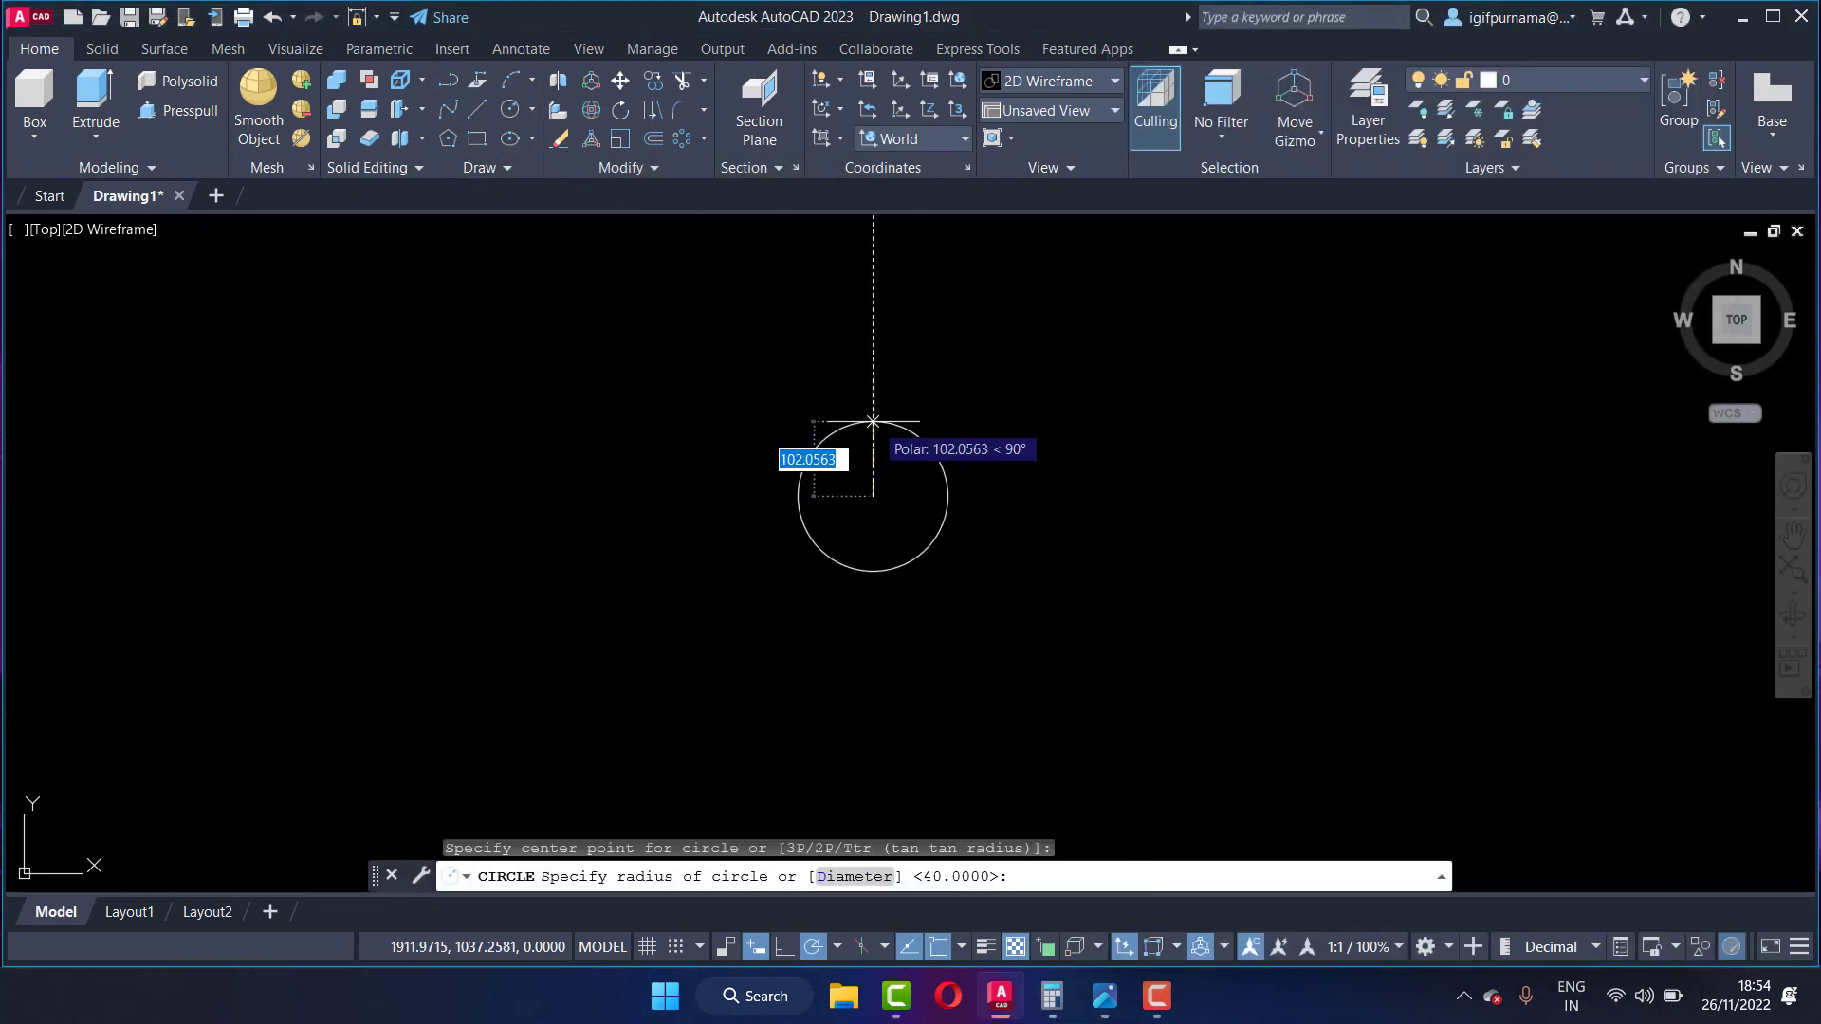
{"action": "type", "text": "44"}
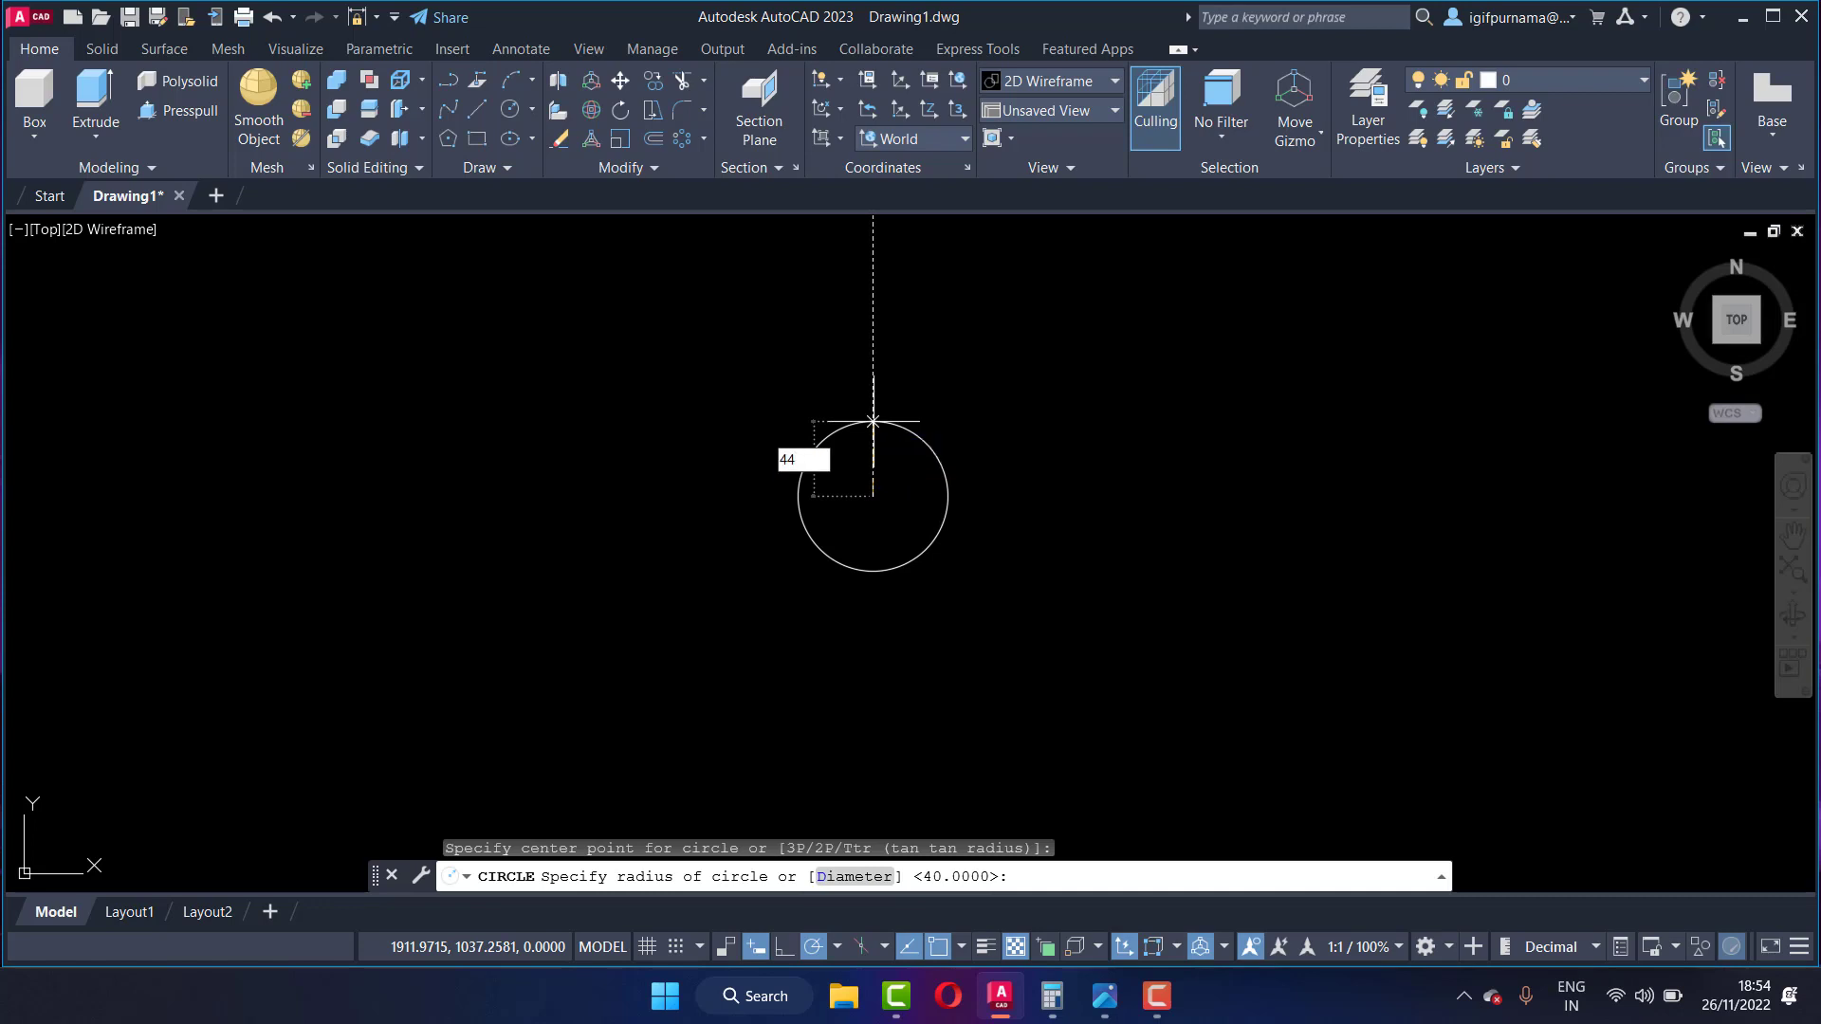
{"action": "key", "text": "Return"}
{"action": "scroll", "coordinate": [873, 508], "scroll_direction": "up", "scroll_amount": 4}
{"action": "scroll", "coordinate": [901, 517], "scroll_direction": "up", "scroll_amount": 2}
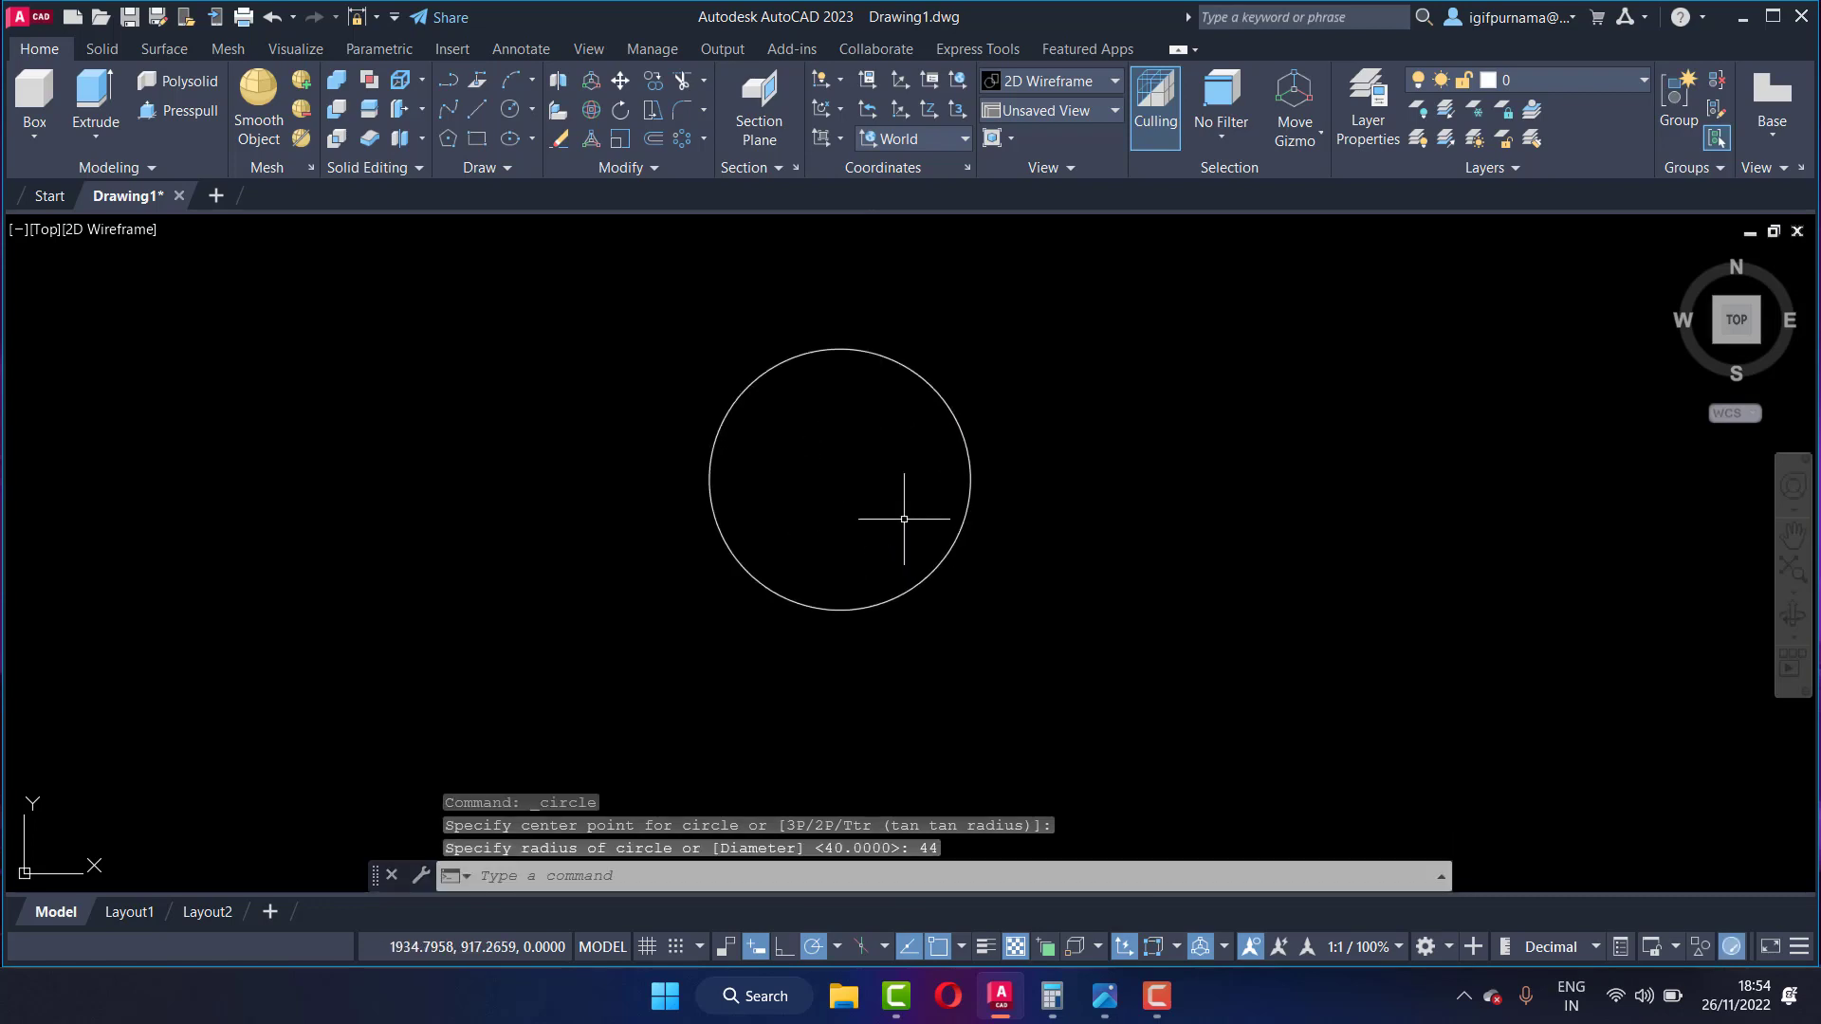
Step: Check the flange reference image for the next ring size
{"action": "left_click", "coordinate": [1105, 996]}
{"action": "scroll", "coordinate": [1347, 569], "scroll_direction": "up", "scroll_amount": 3}
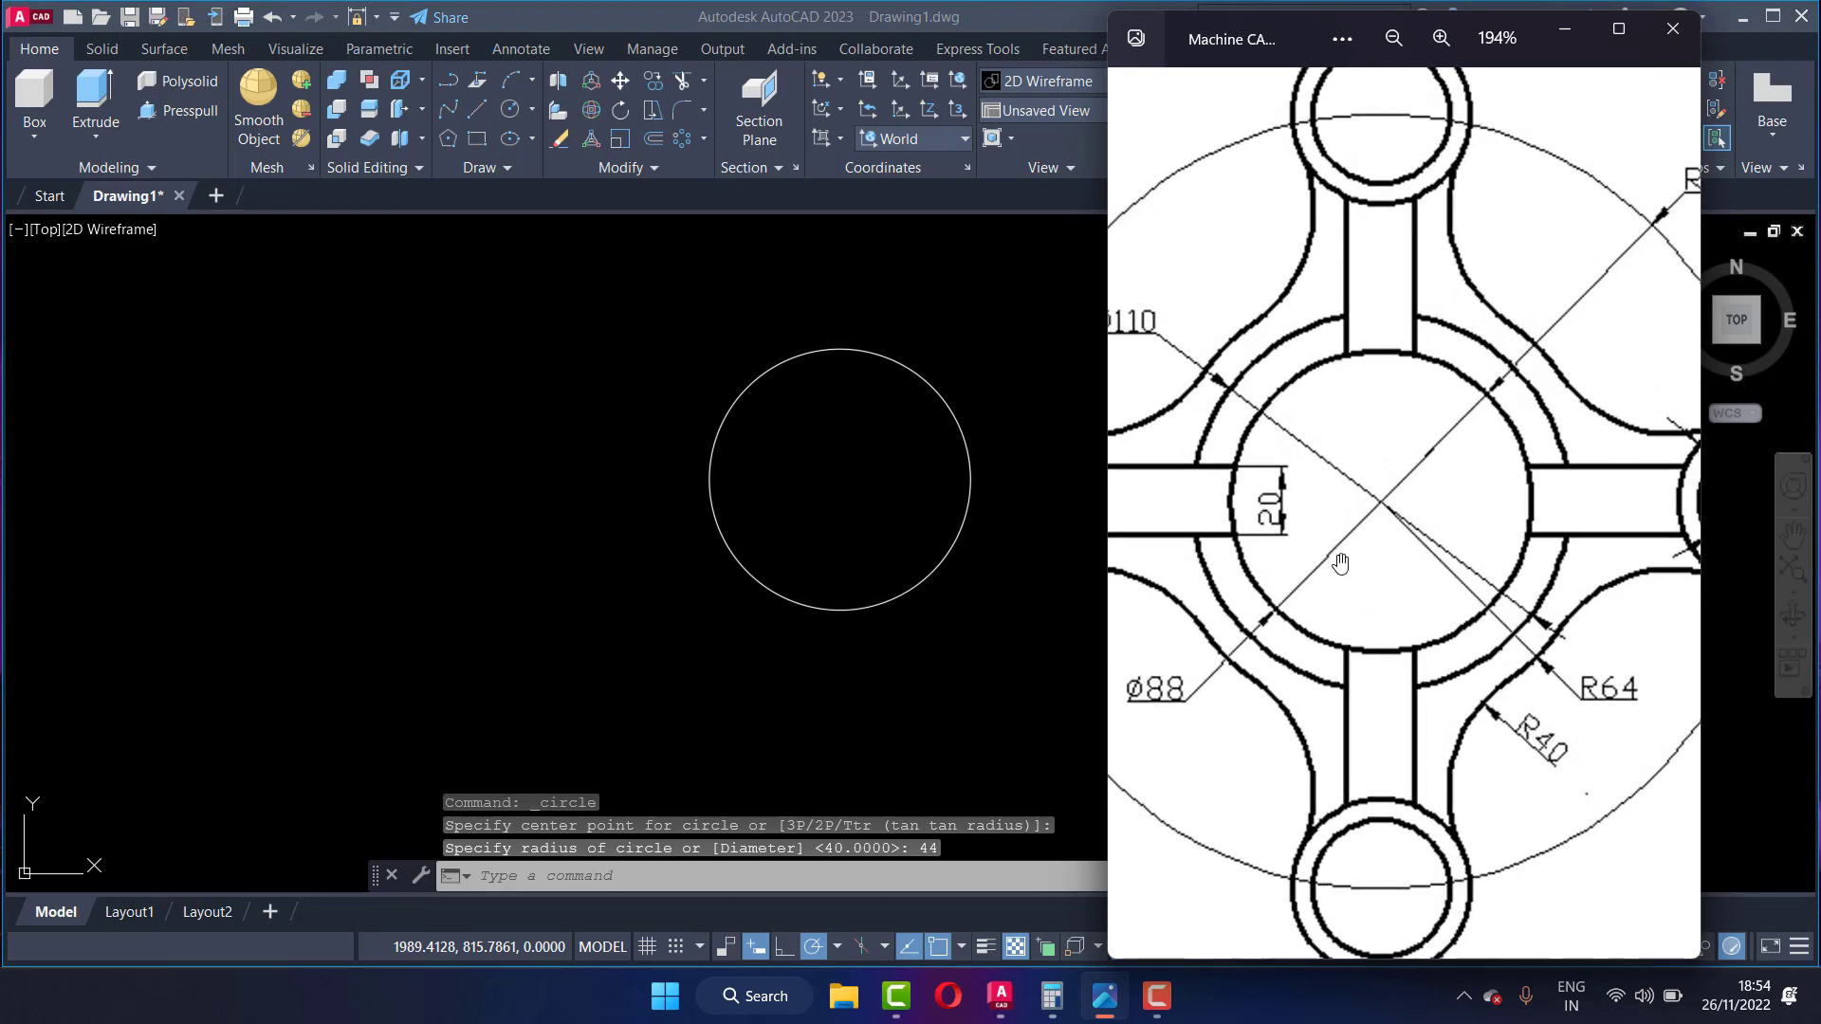
{"action": "scroll", "coordinate": [1340, 563], "scroll_direction": "down", "scroll_amount": 2}
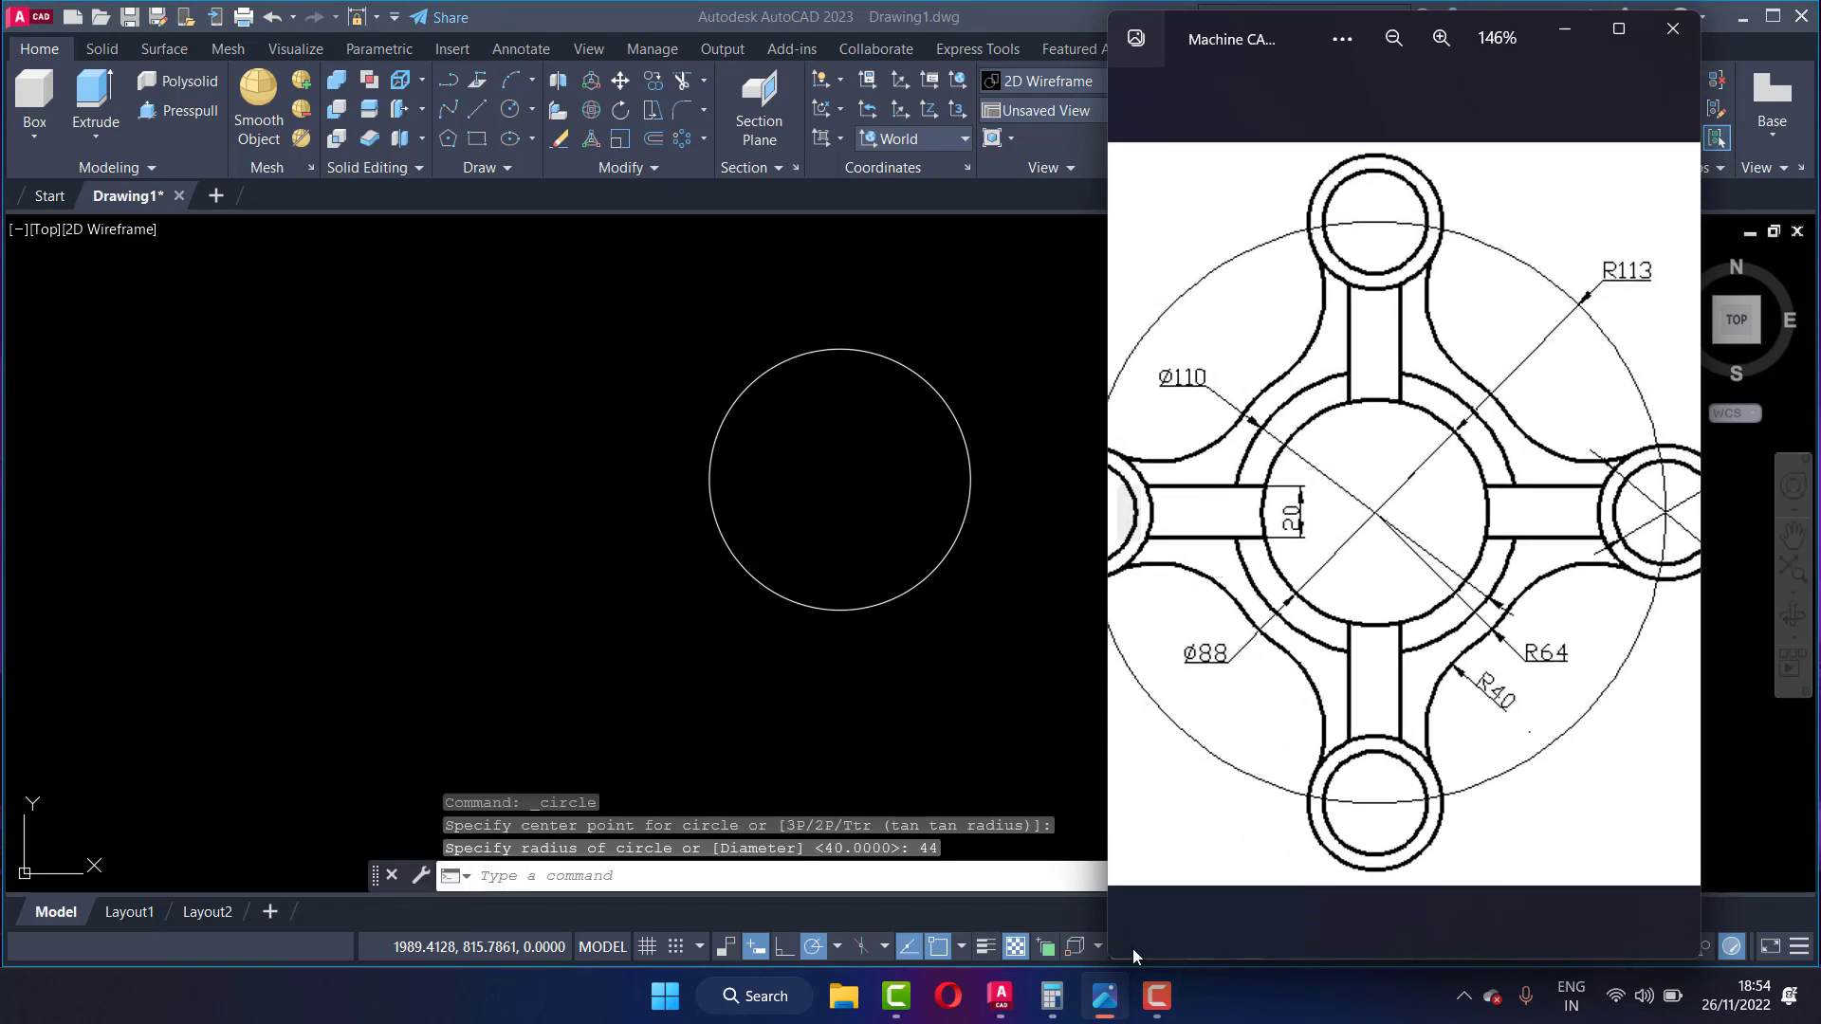
Step: Compute 110 ÷ 2 = 55 in Calculator and return to AutoCAD
{"action": "left_click", "coordinate": [1052, 996]}
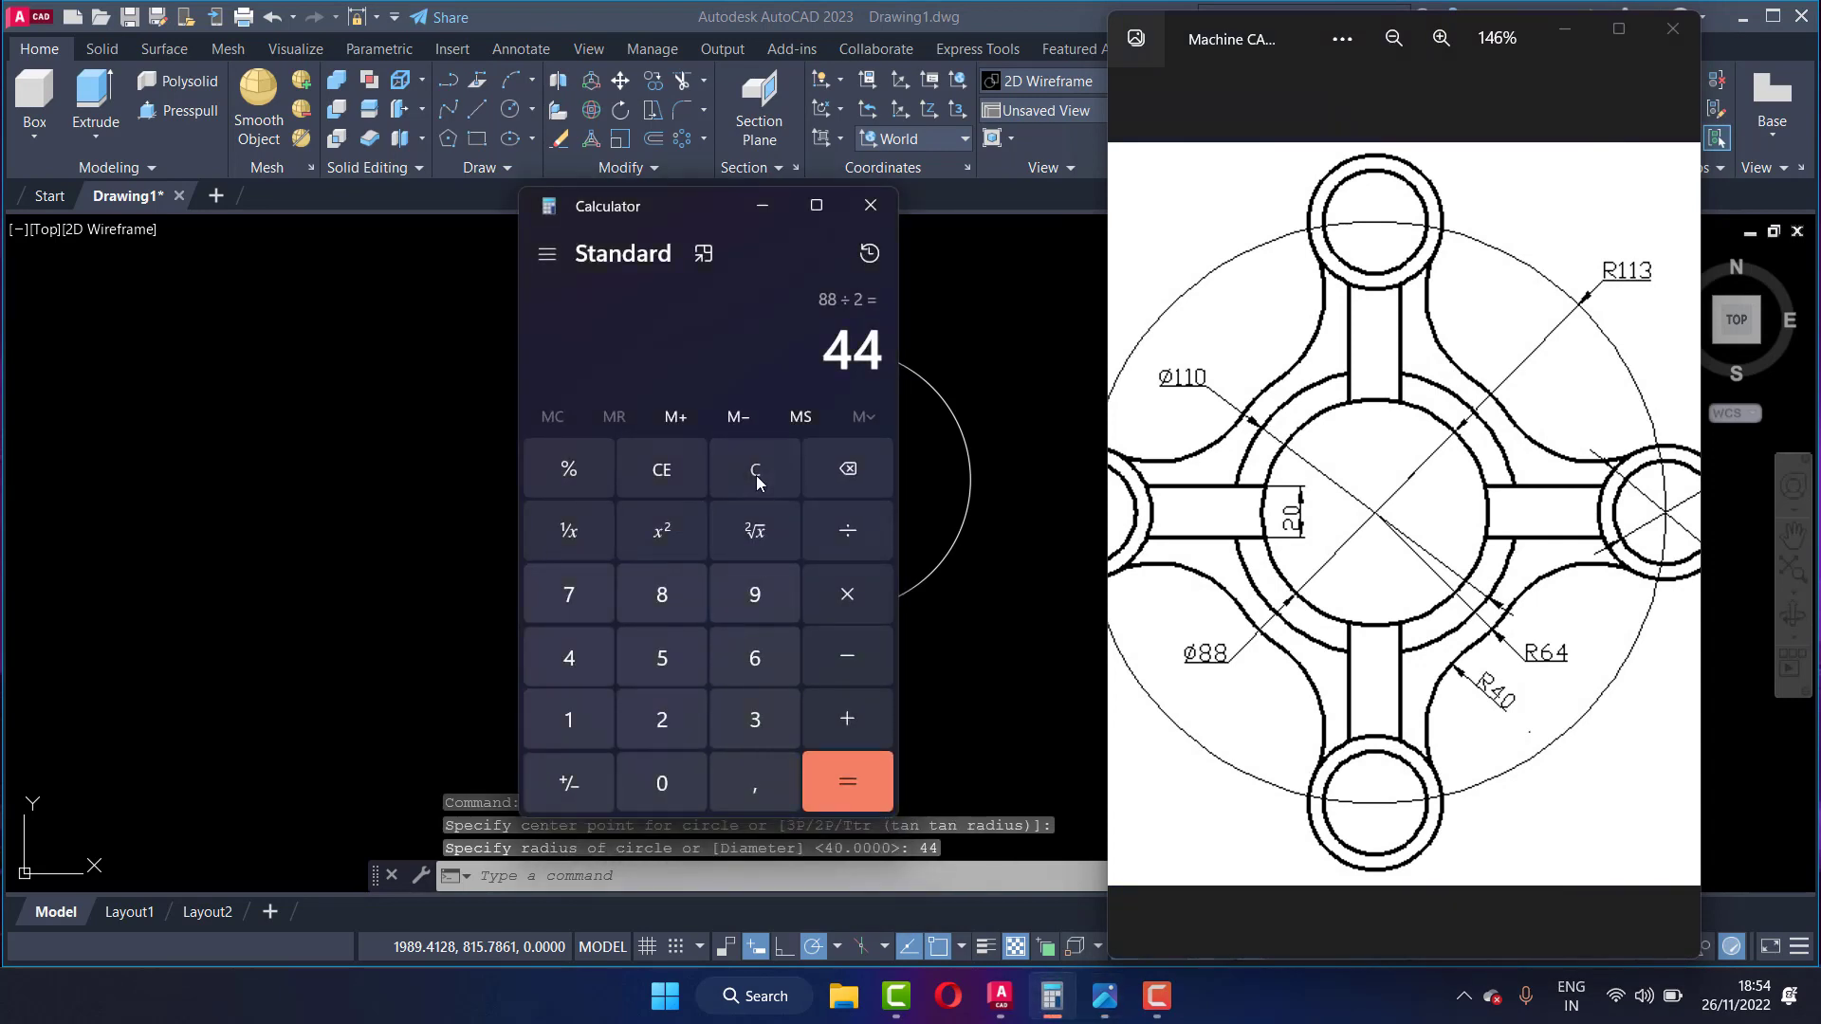
{"action": "left_click", "coordinate": [755, 474]}
{"action": "left_click", "coordinate": [571, 719]}
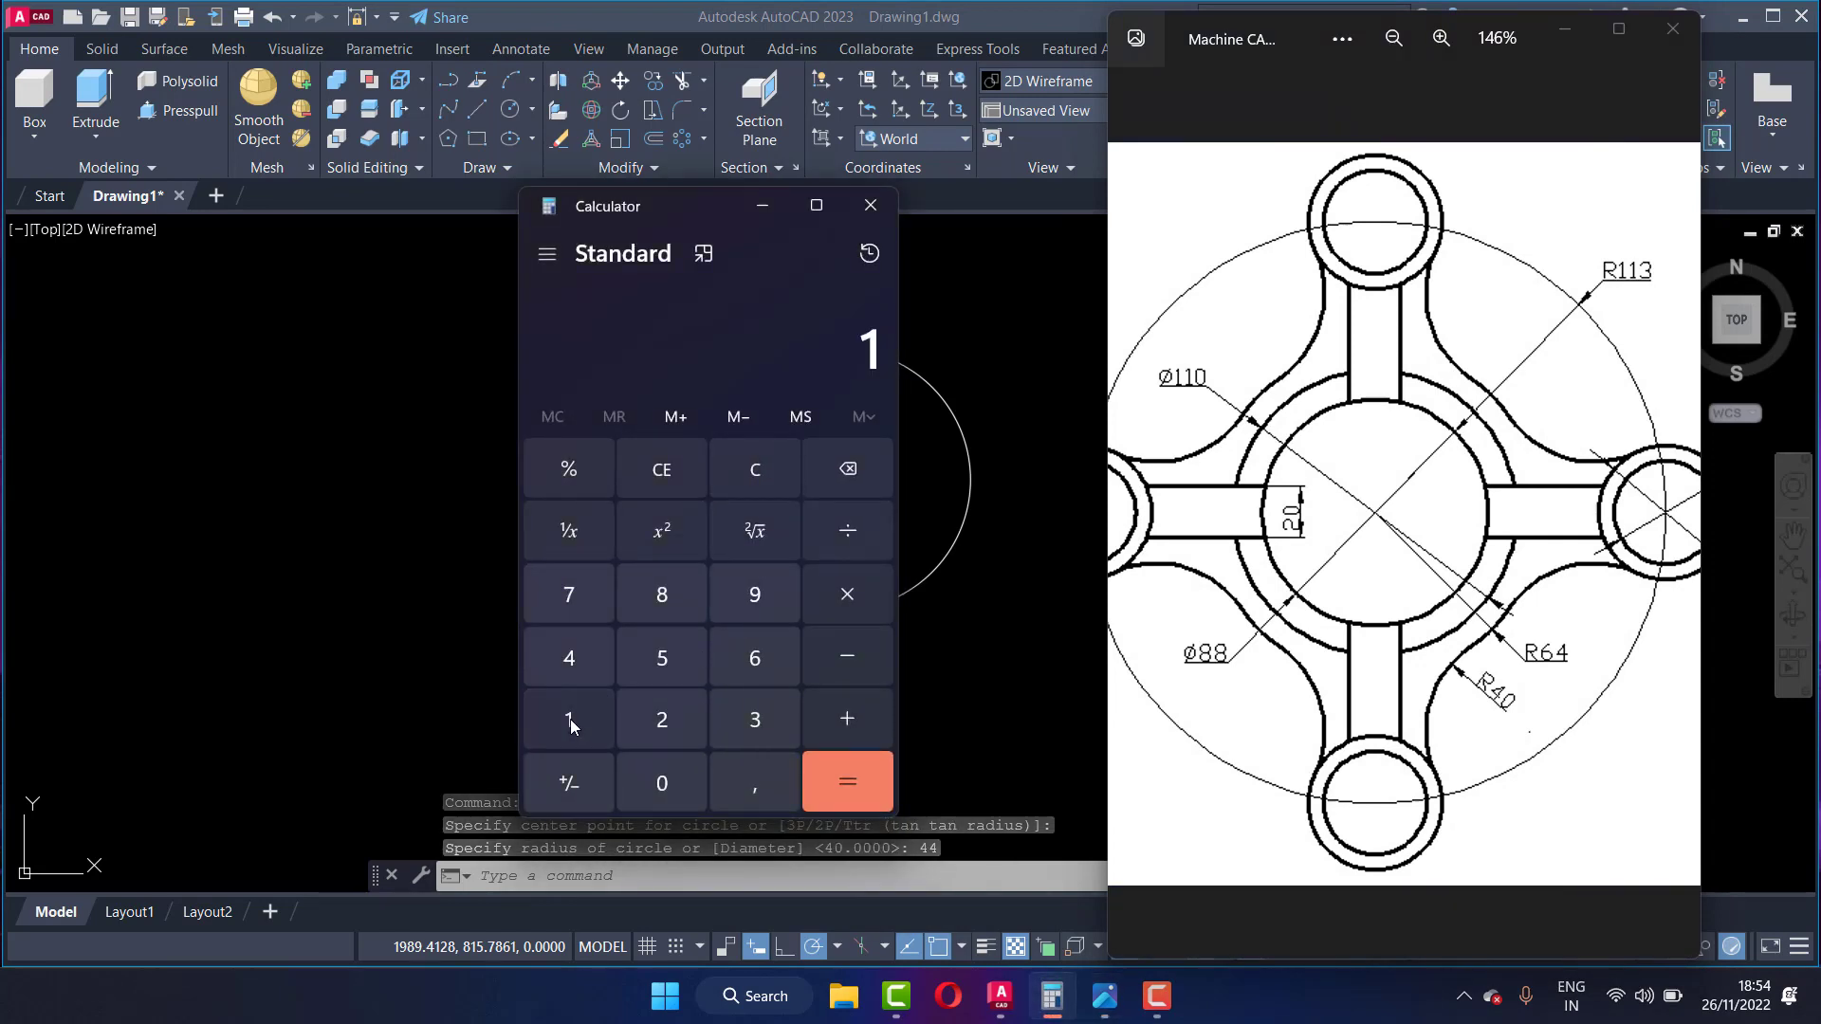
{"action": "left_click", "coordinate": [681, 787]}
{"action": "left_click", "coordinate": [848, 531]}
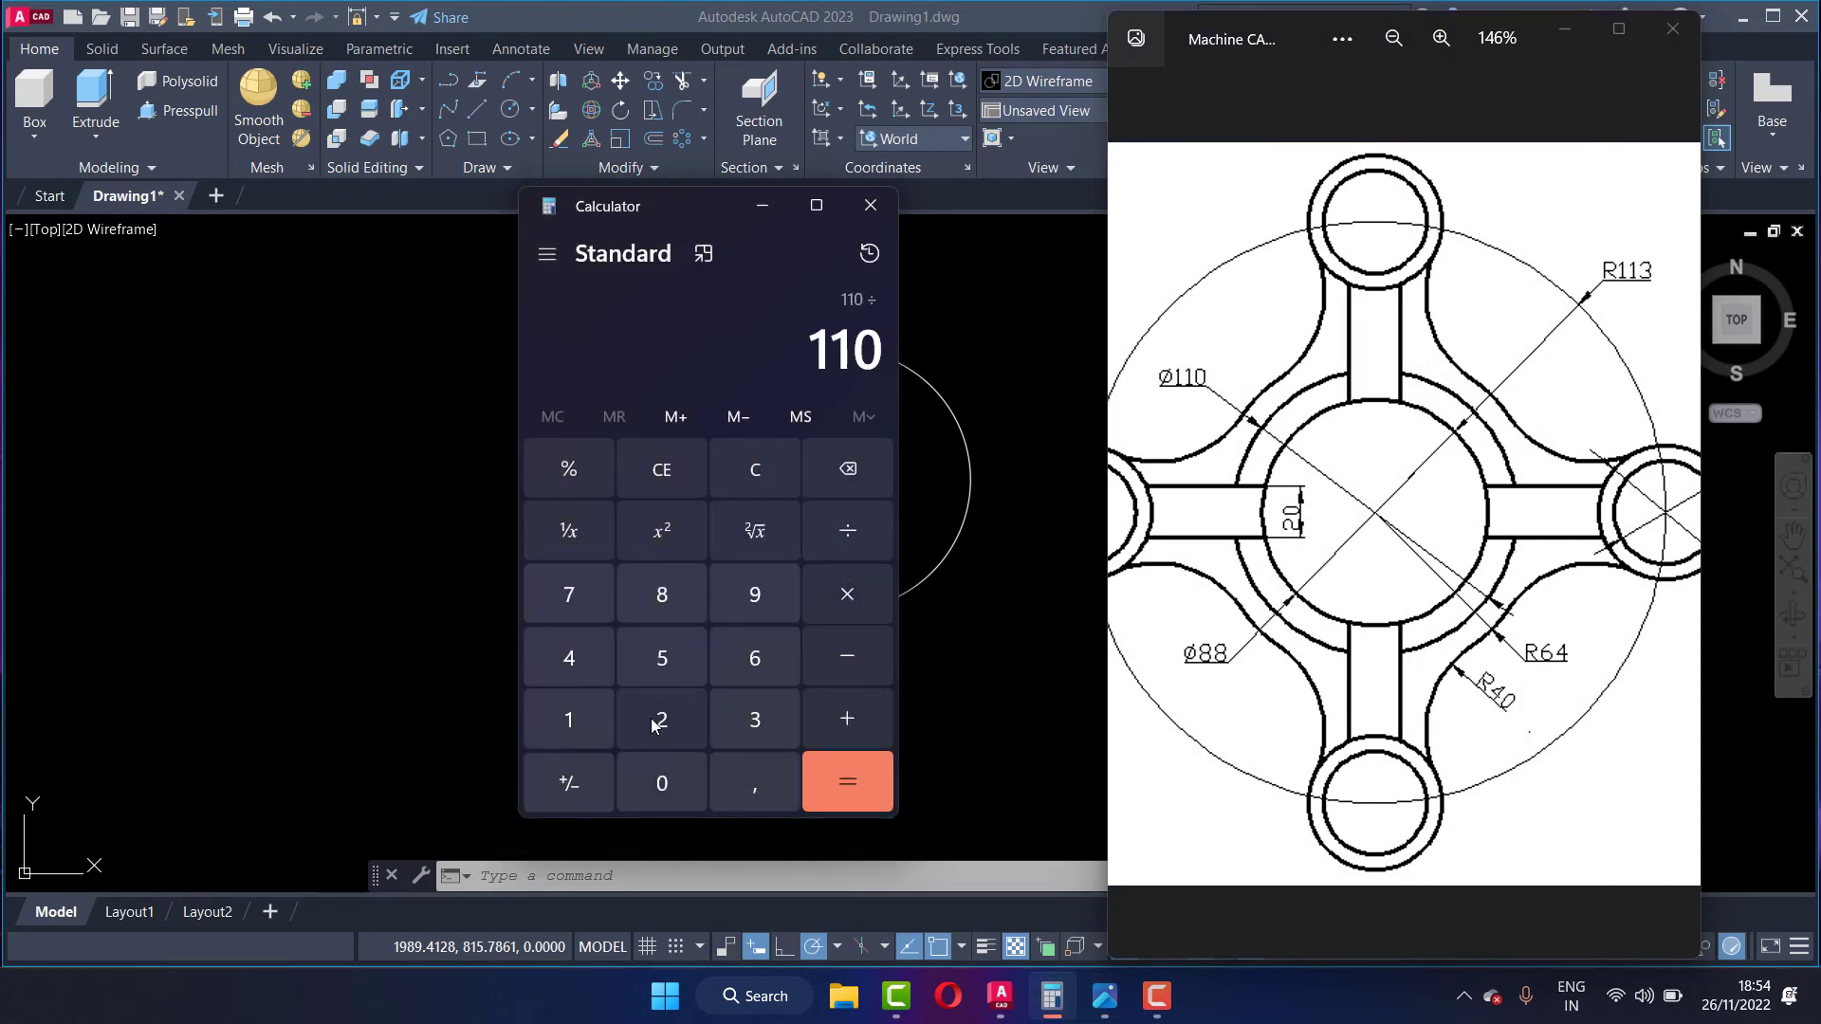
{"action": "left_click", "coordinate": [652, 723]}
{"action": "left_click", "coordinate": [848, 782]}
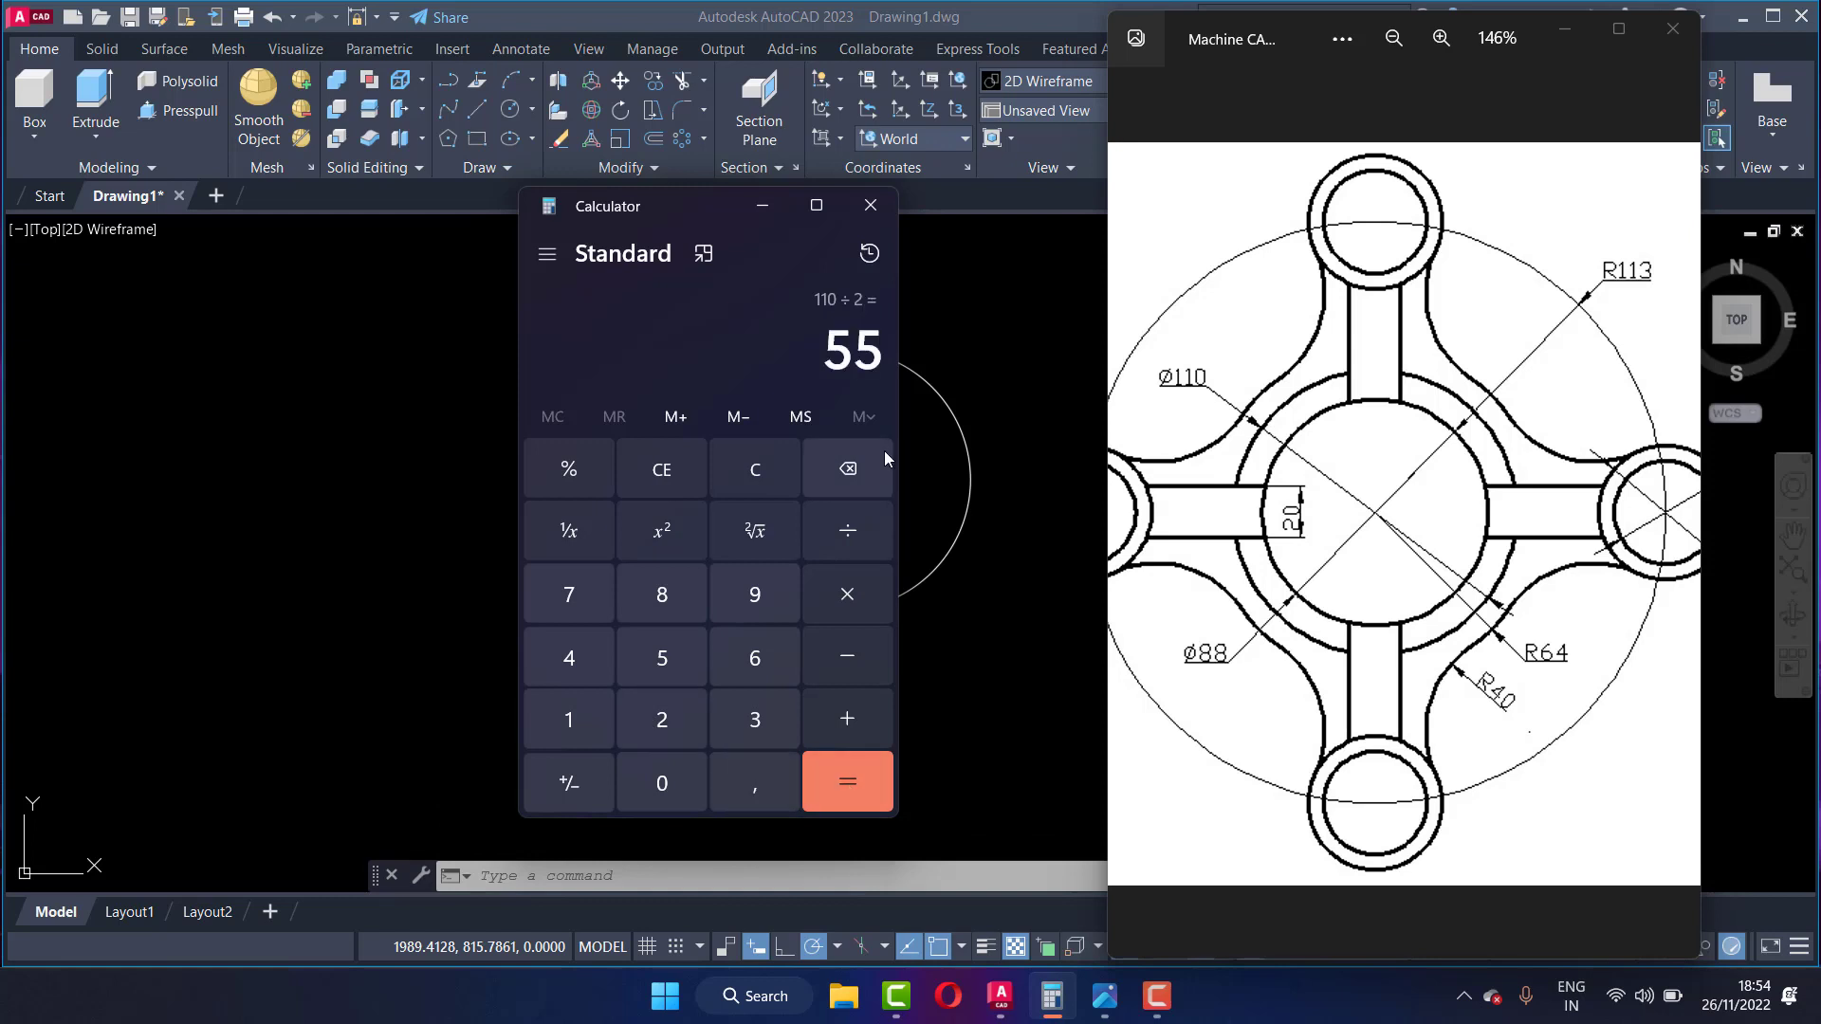
{"action": "left_click", "coordinate": [762, 207]}
{"action": "left_click", "coordinate": [509, 120]}
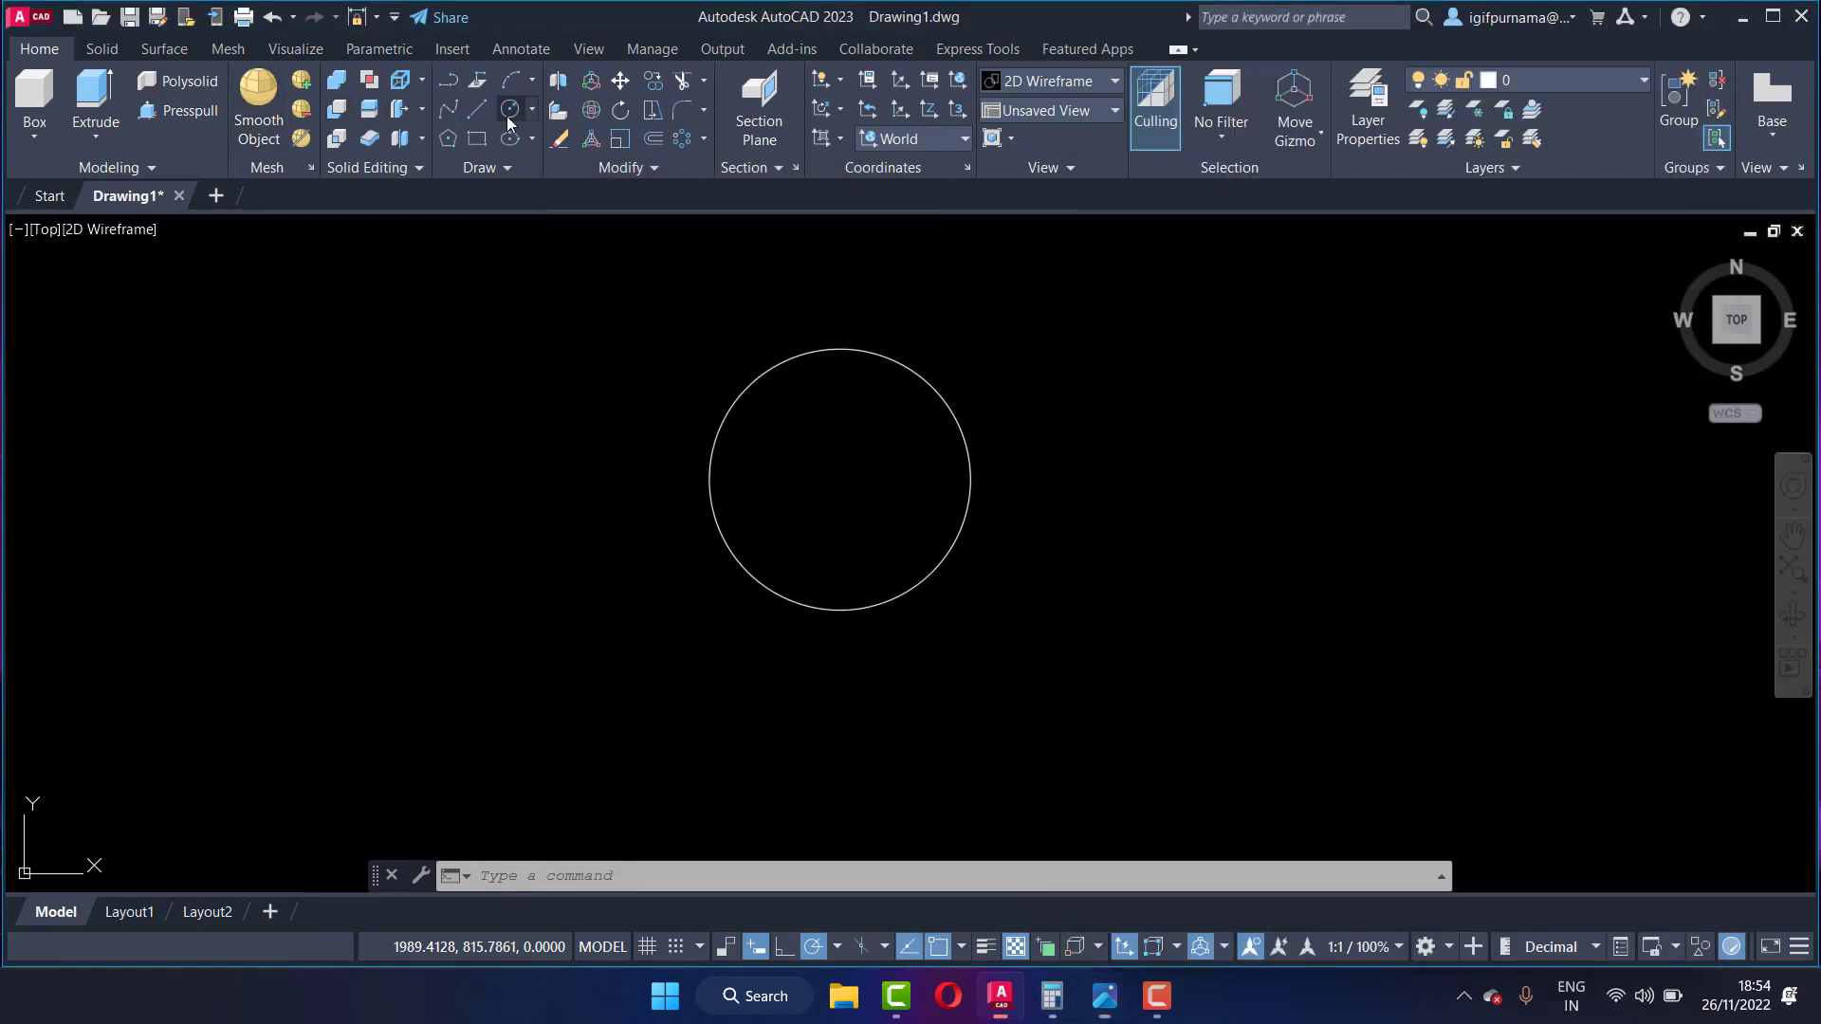
Step: Draw a radius-55 circle concentric with the radius-44 circle
{"action": "left_click", "coordinate": [509, 106]}
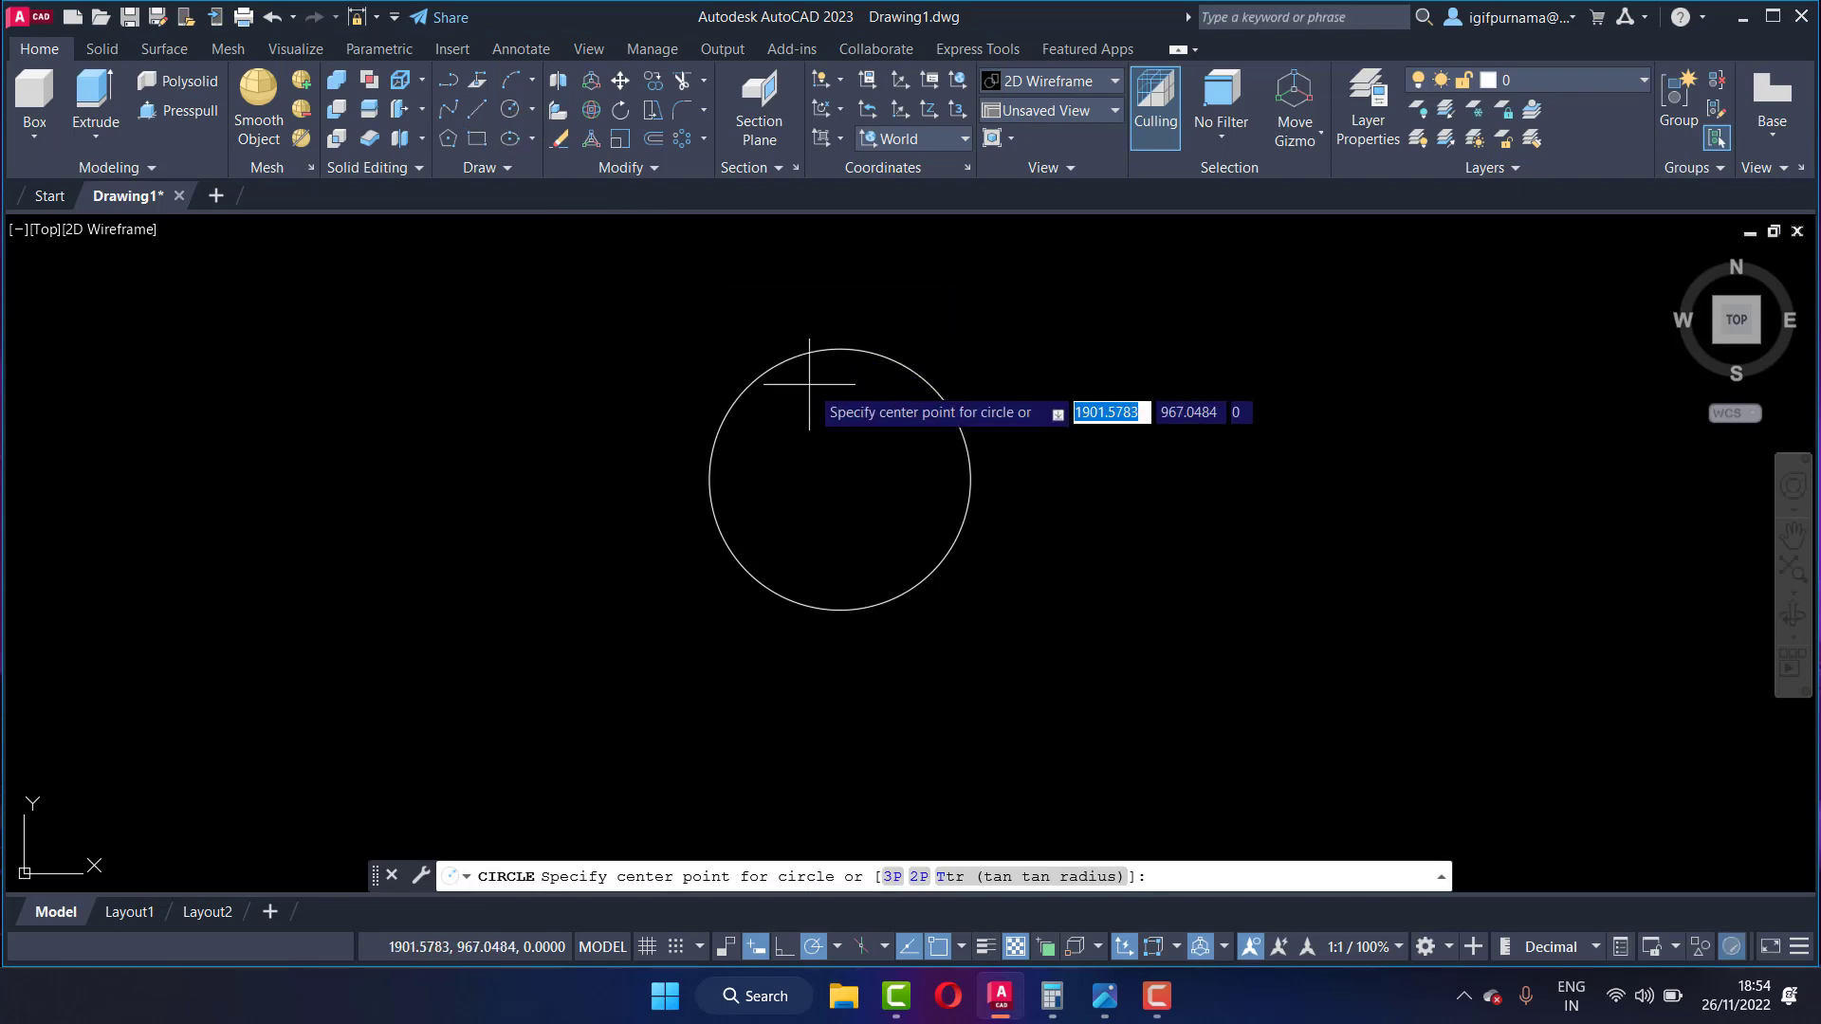
{"action": "left_click", "coordinate": [841, 479]}
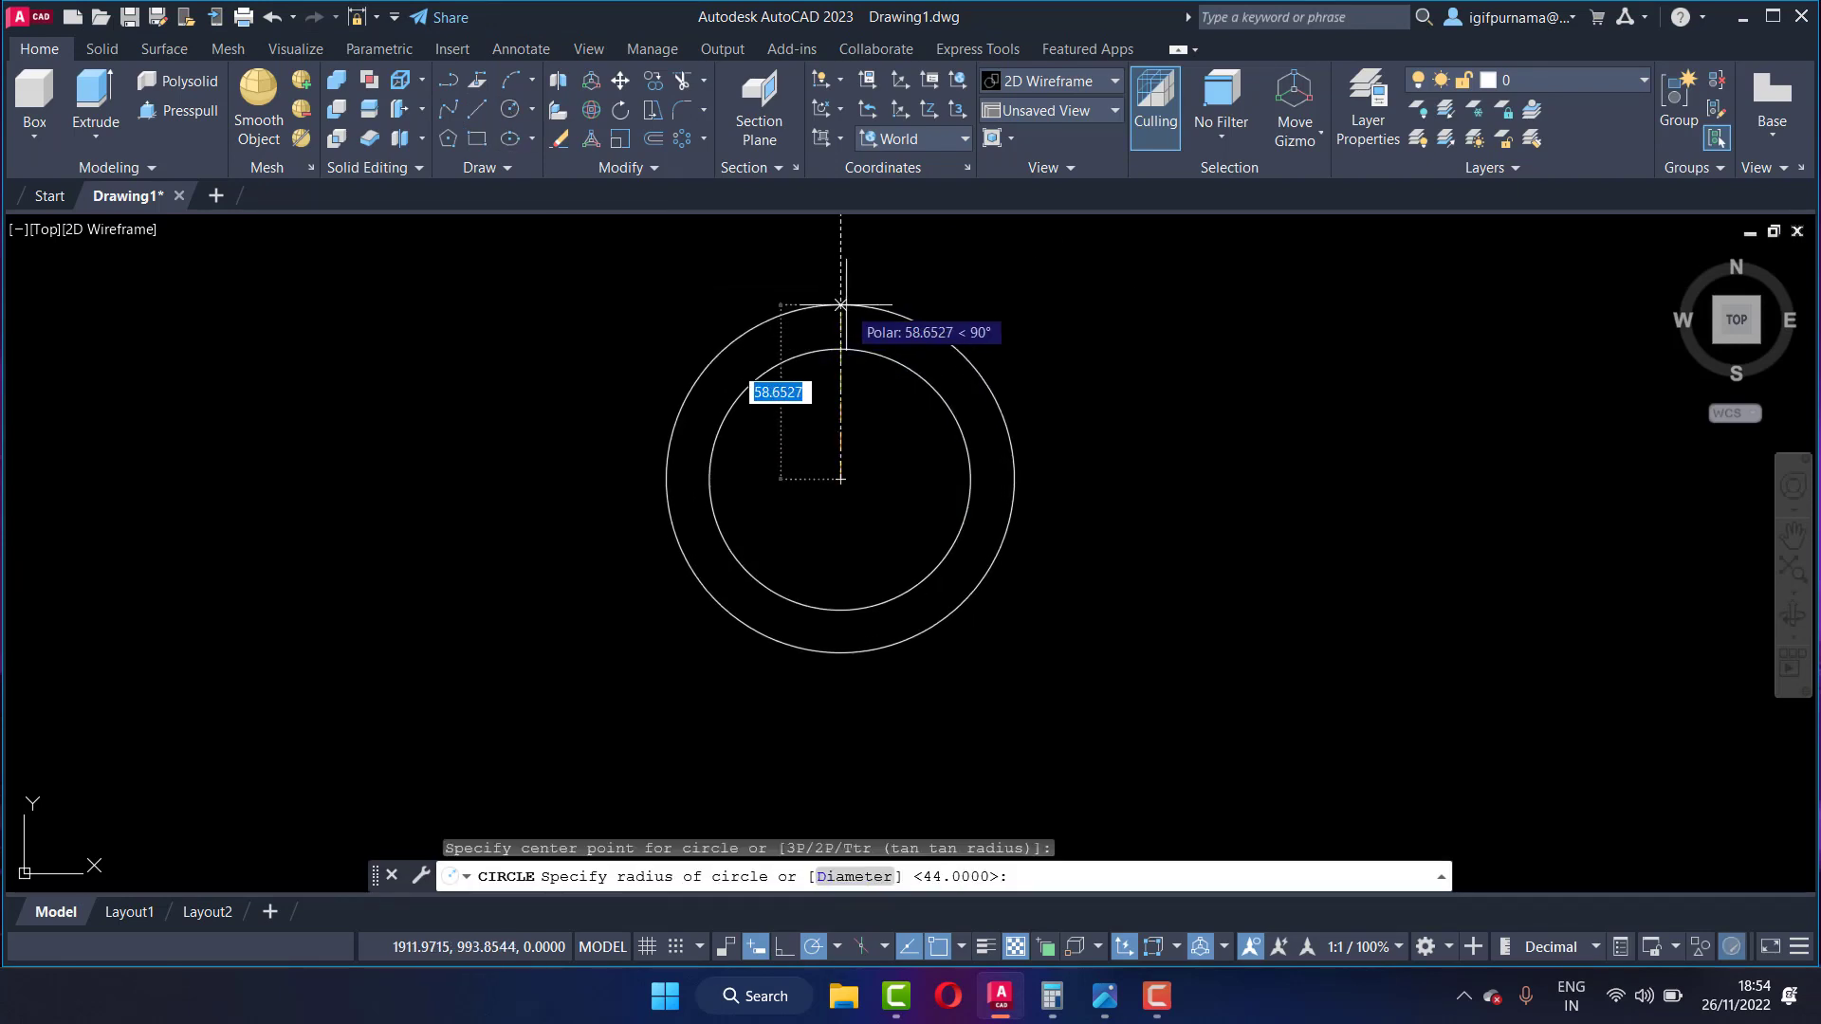
{"action": "type", "text": "55"}
{"action": "key", "text": "Return"}
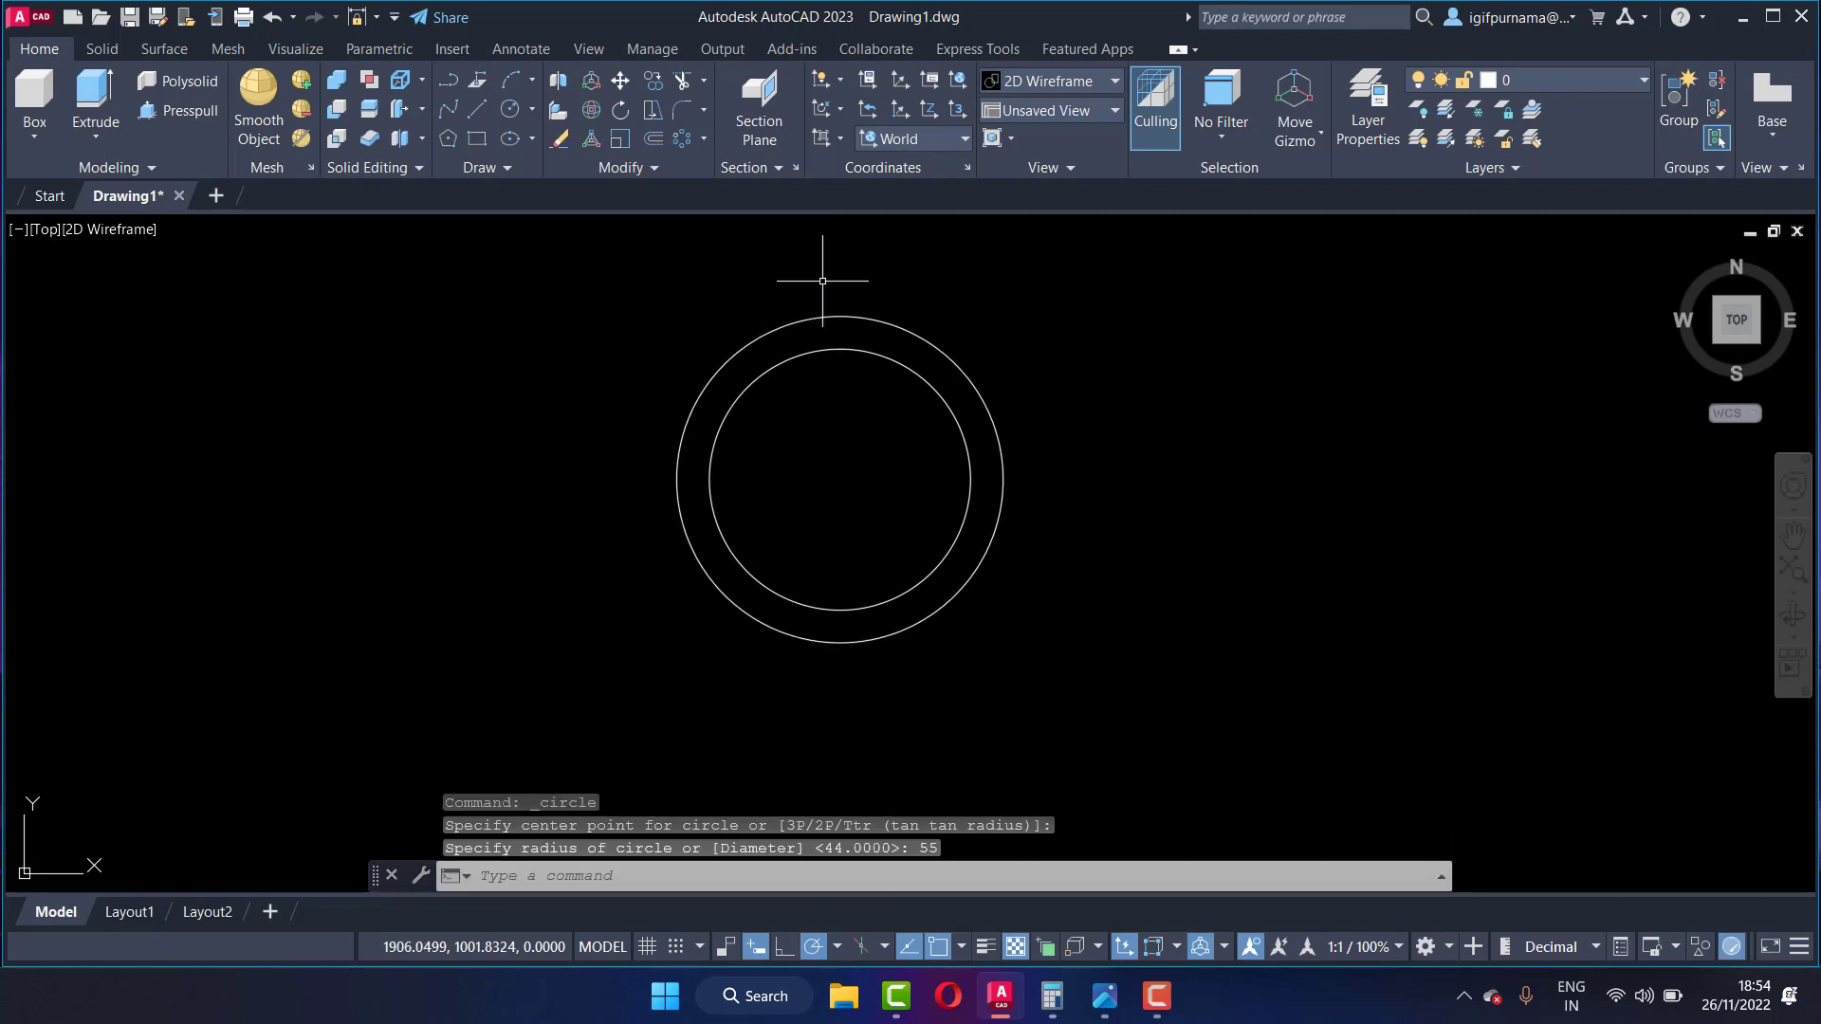
Step: Check the reference, then draw a concentric radius-64 circle
{"action": "left_click", "coordinate": [1105, 996]}
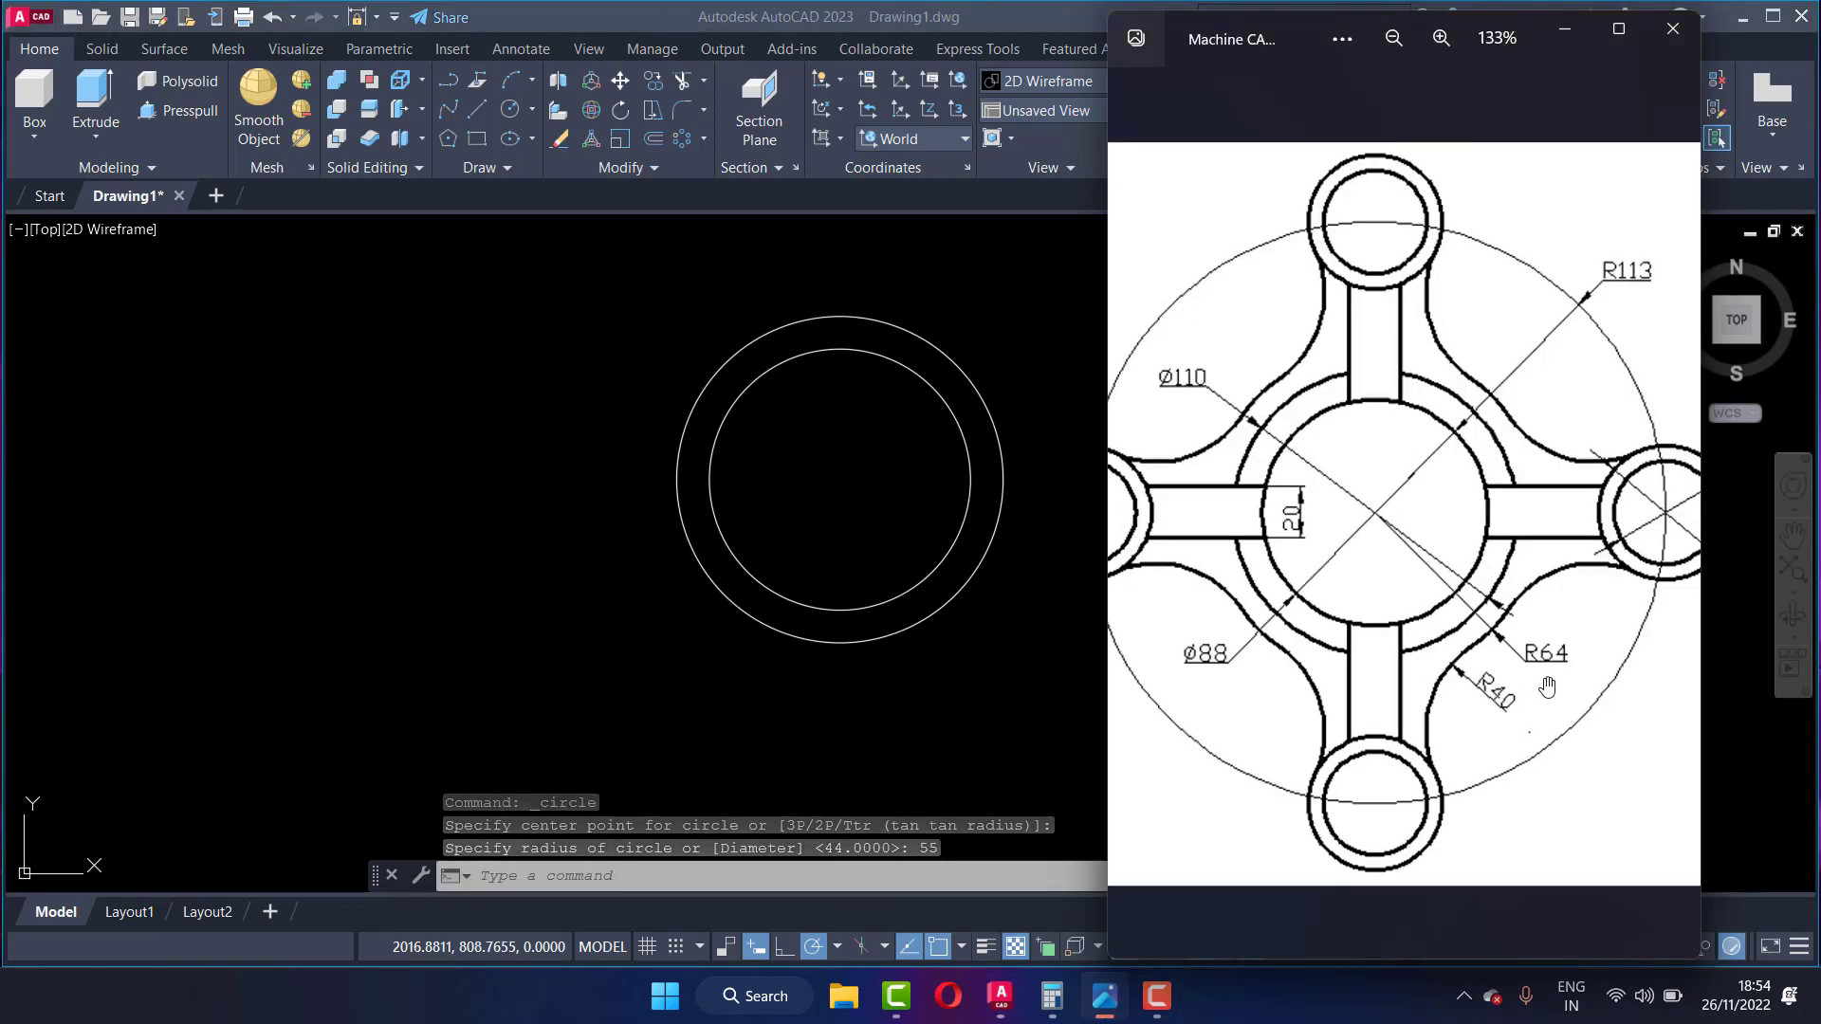
{"action": "scroll", "coordinate": [1542, 707], "scroll_direction": "up", "scroll_amount": 3}
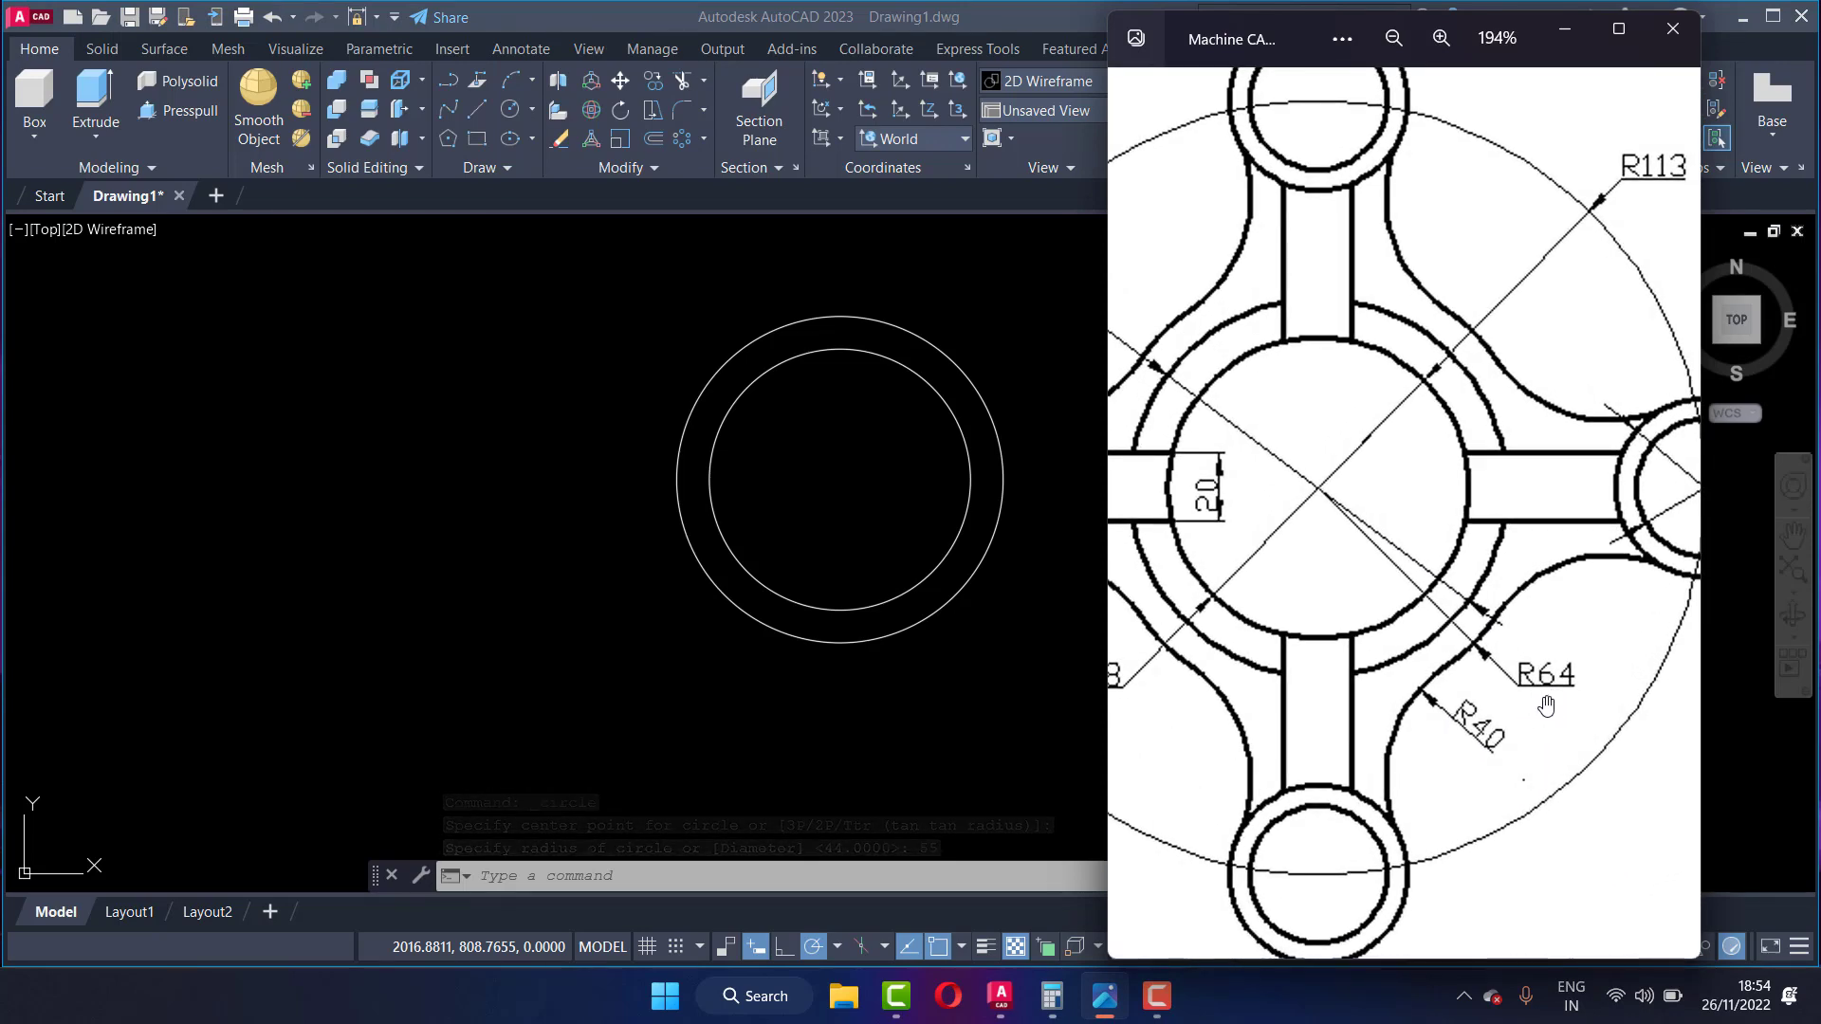
{"action": "left_click", "coordinate": [768, 434]}
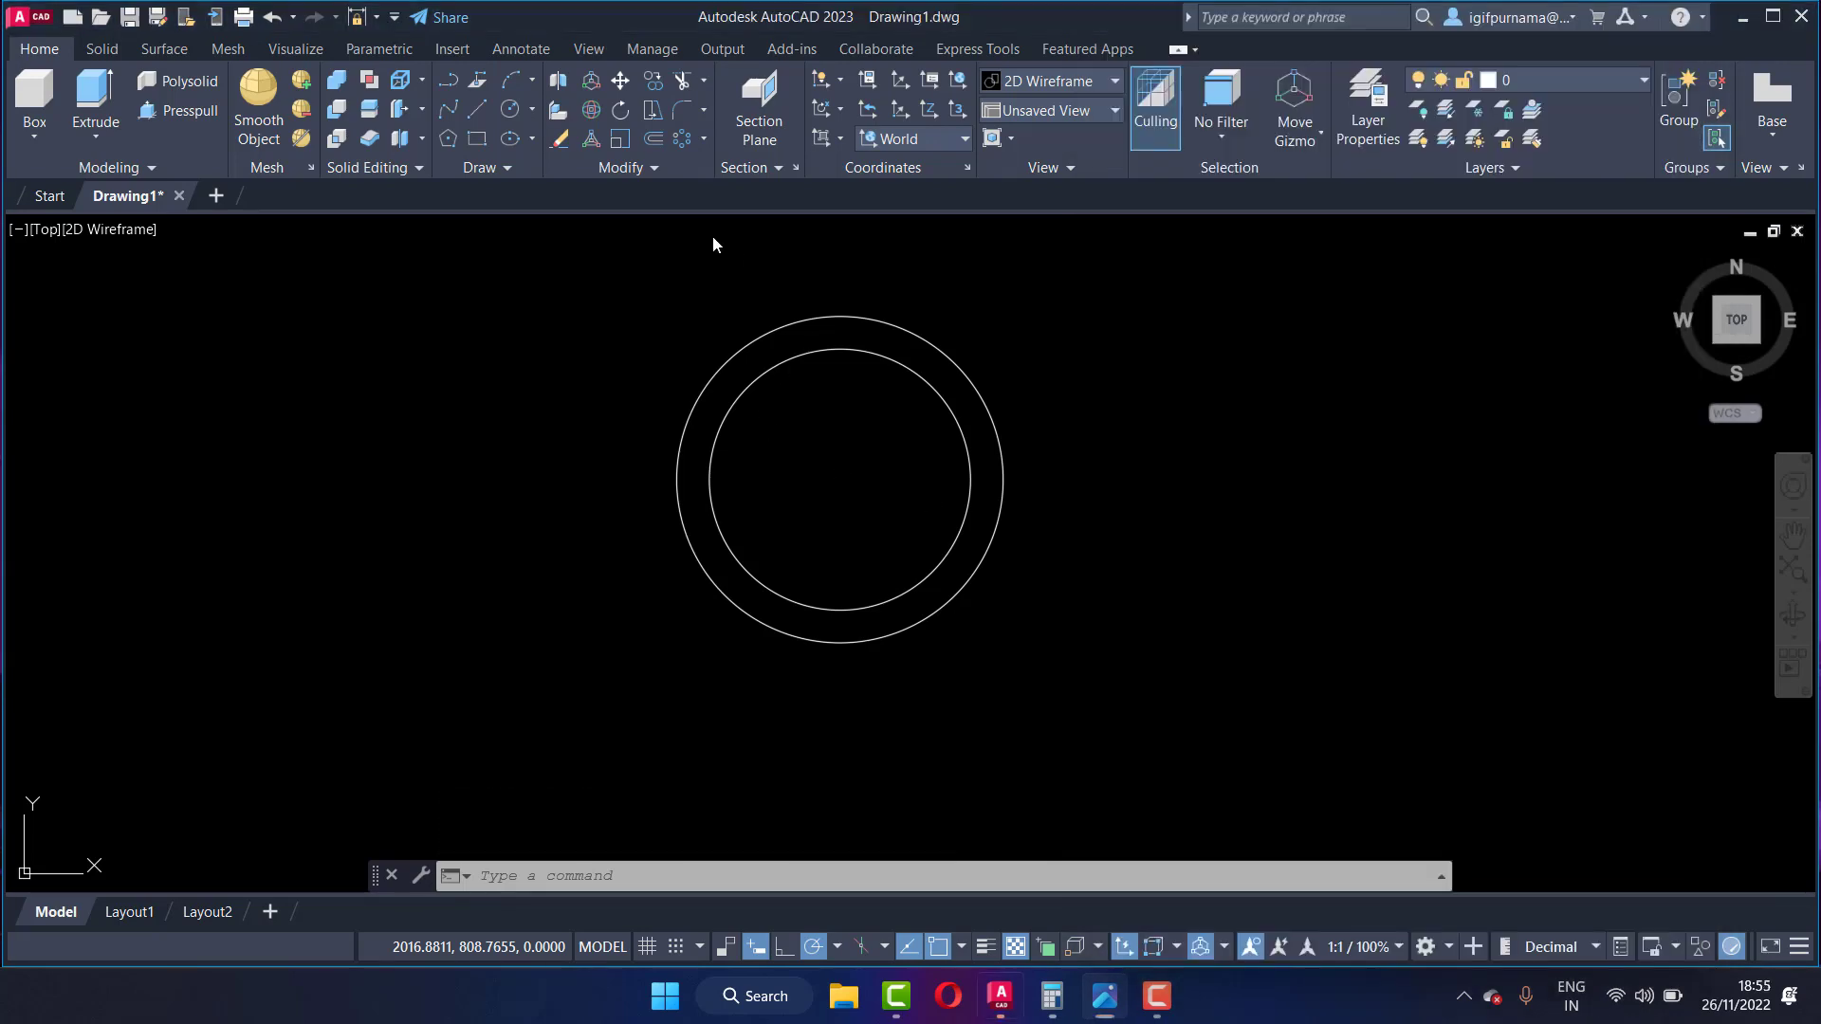
{"action": "left_click", "coordinate": [513, 110]}
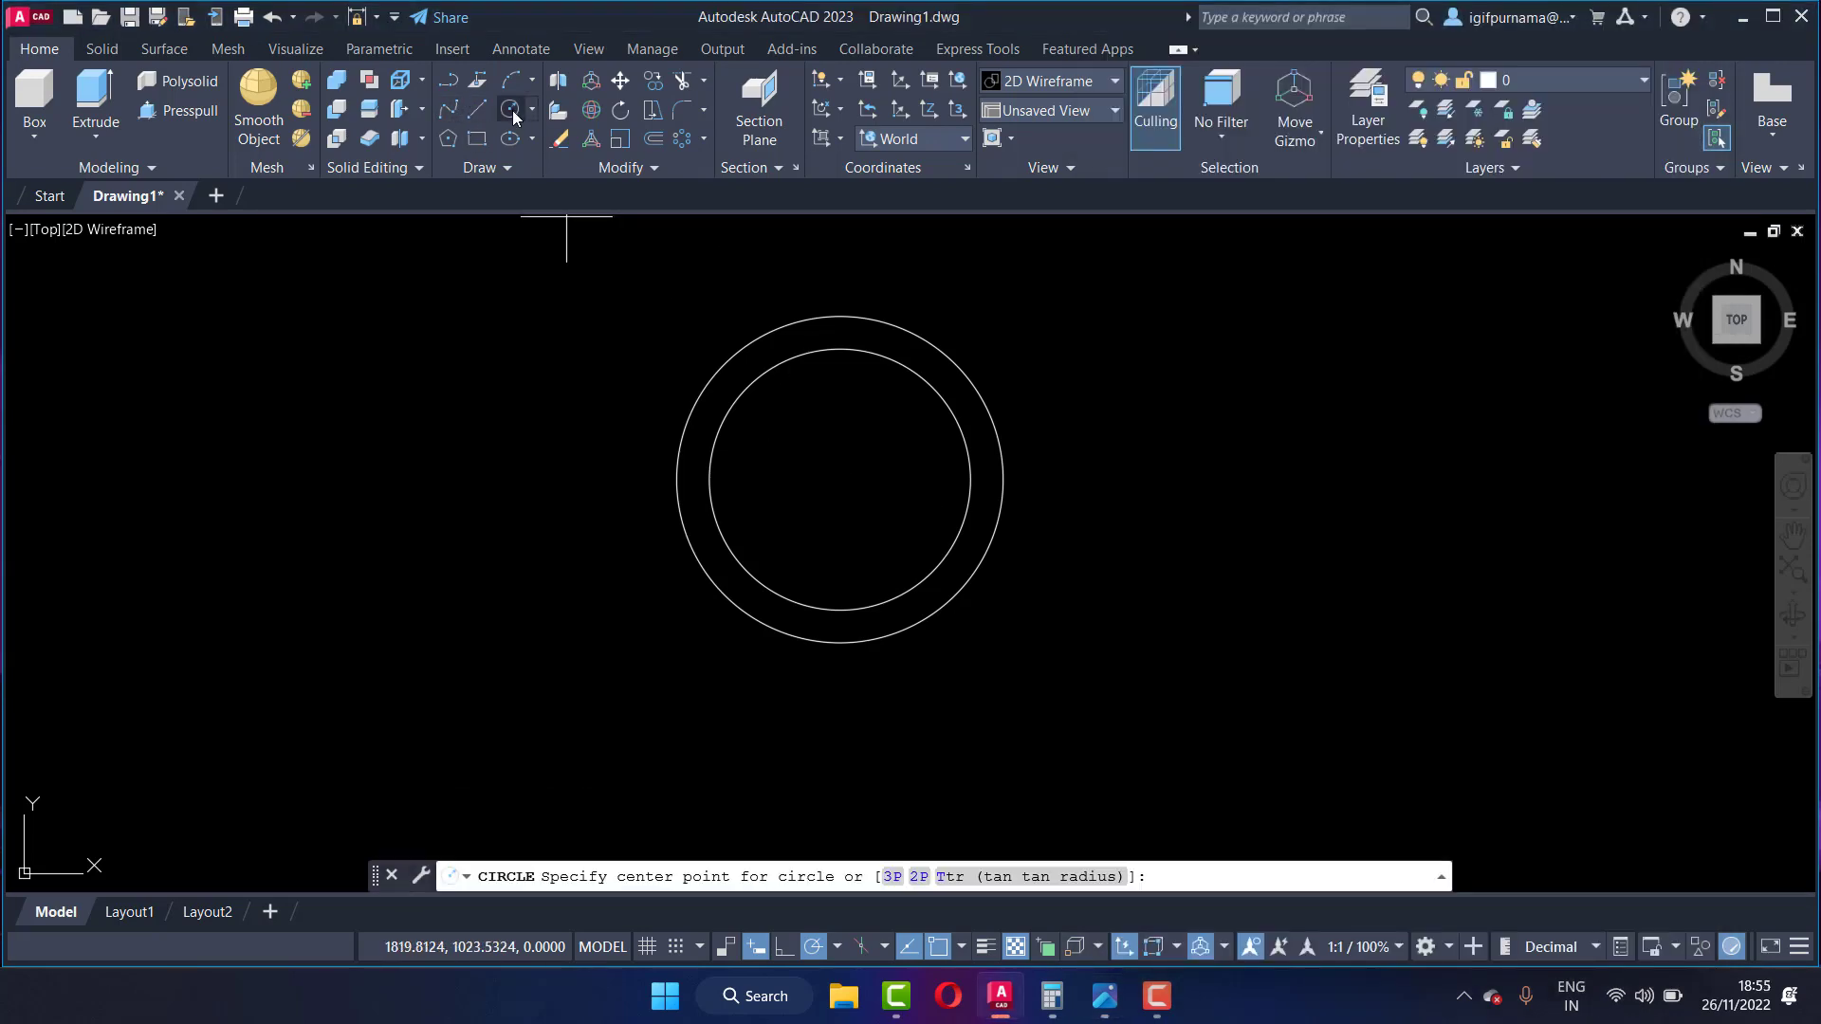
{"action": "left_click", "coordinate": [841, 479]}
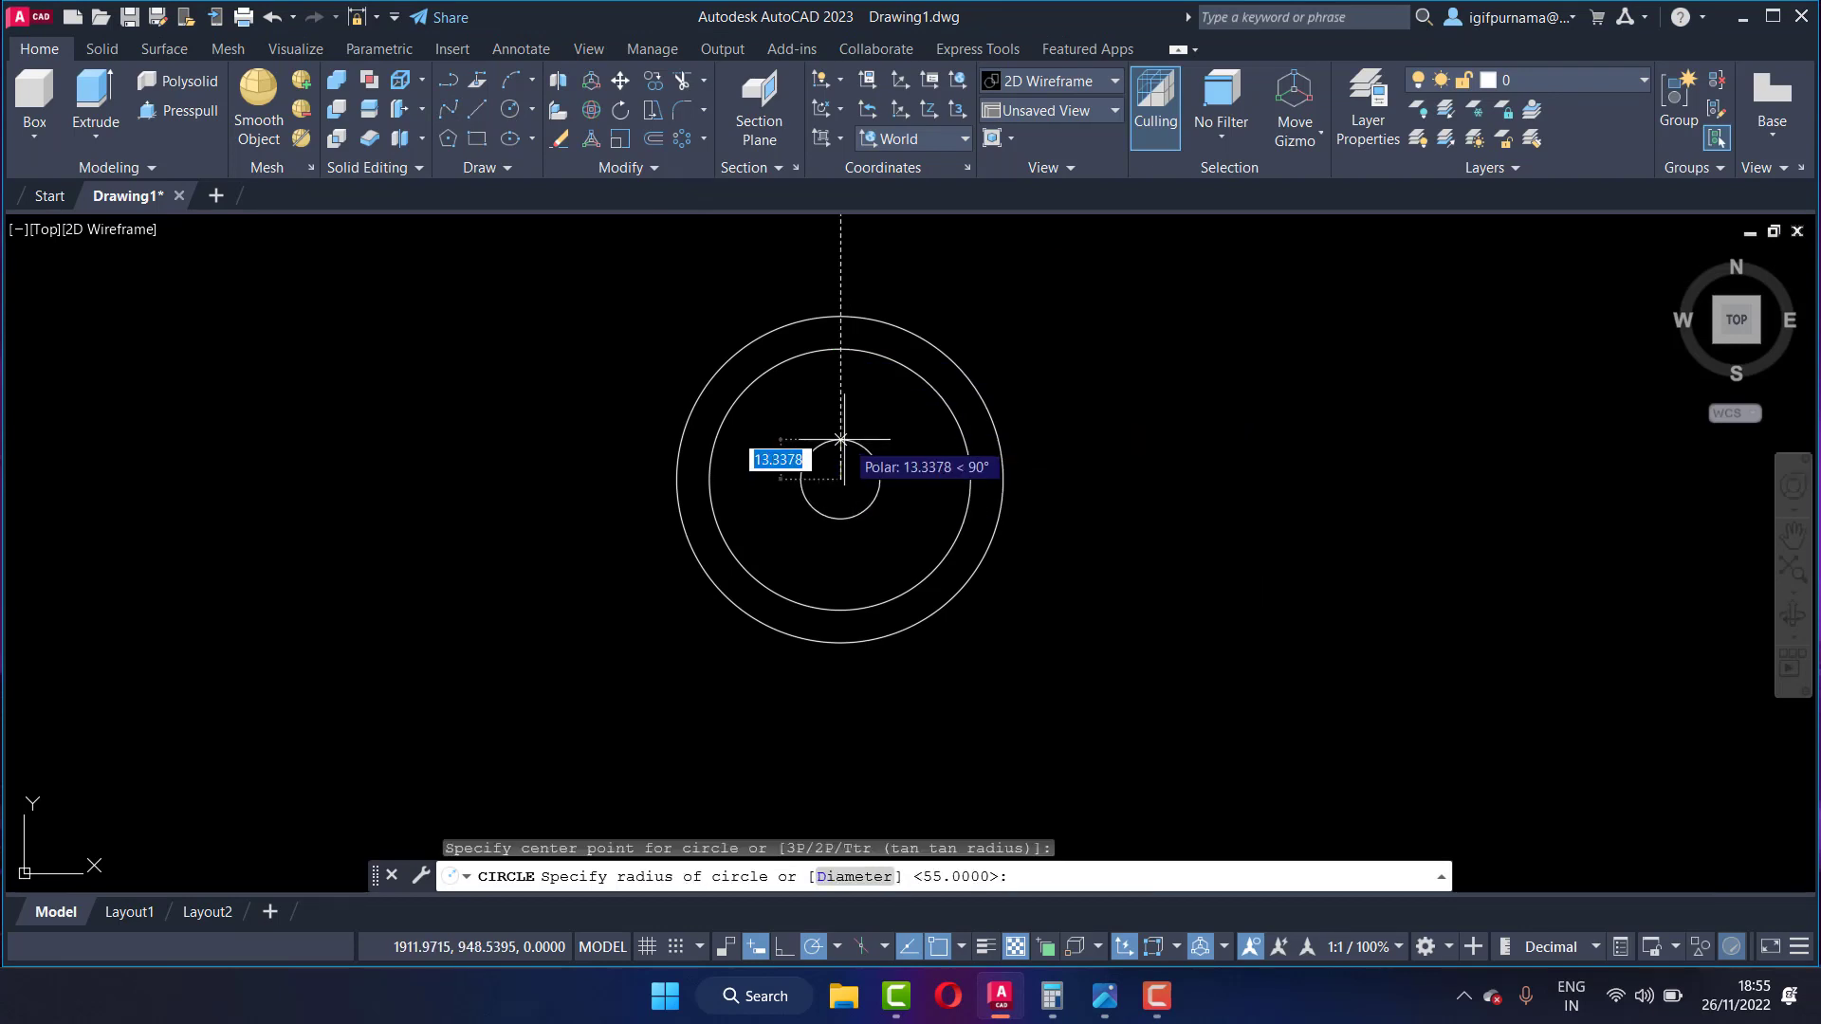
{"action": "type", "text": "64"}
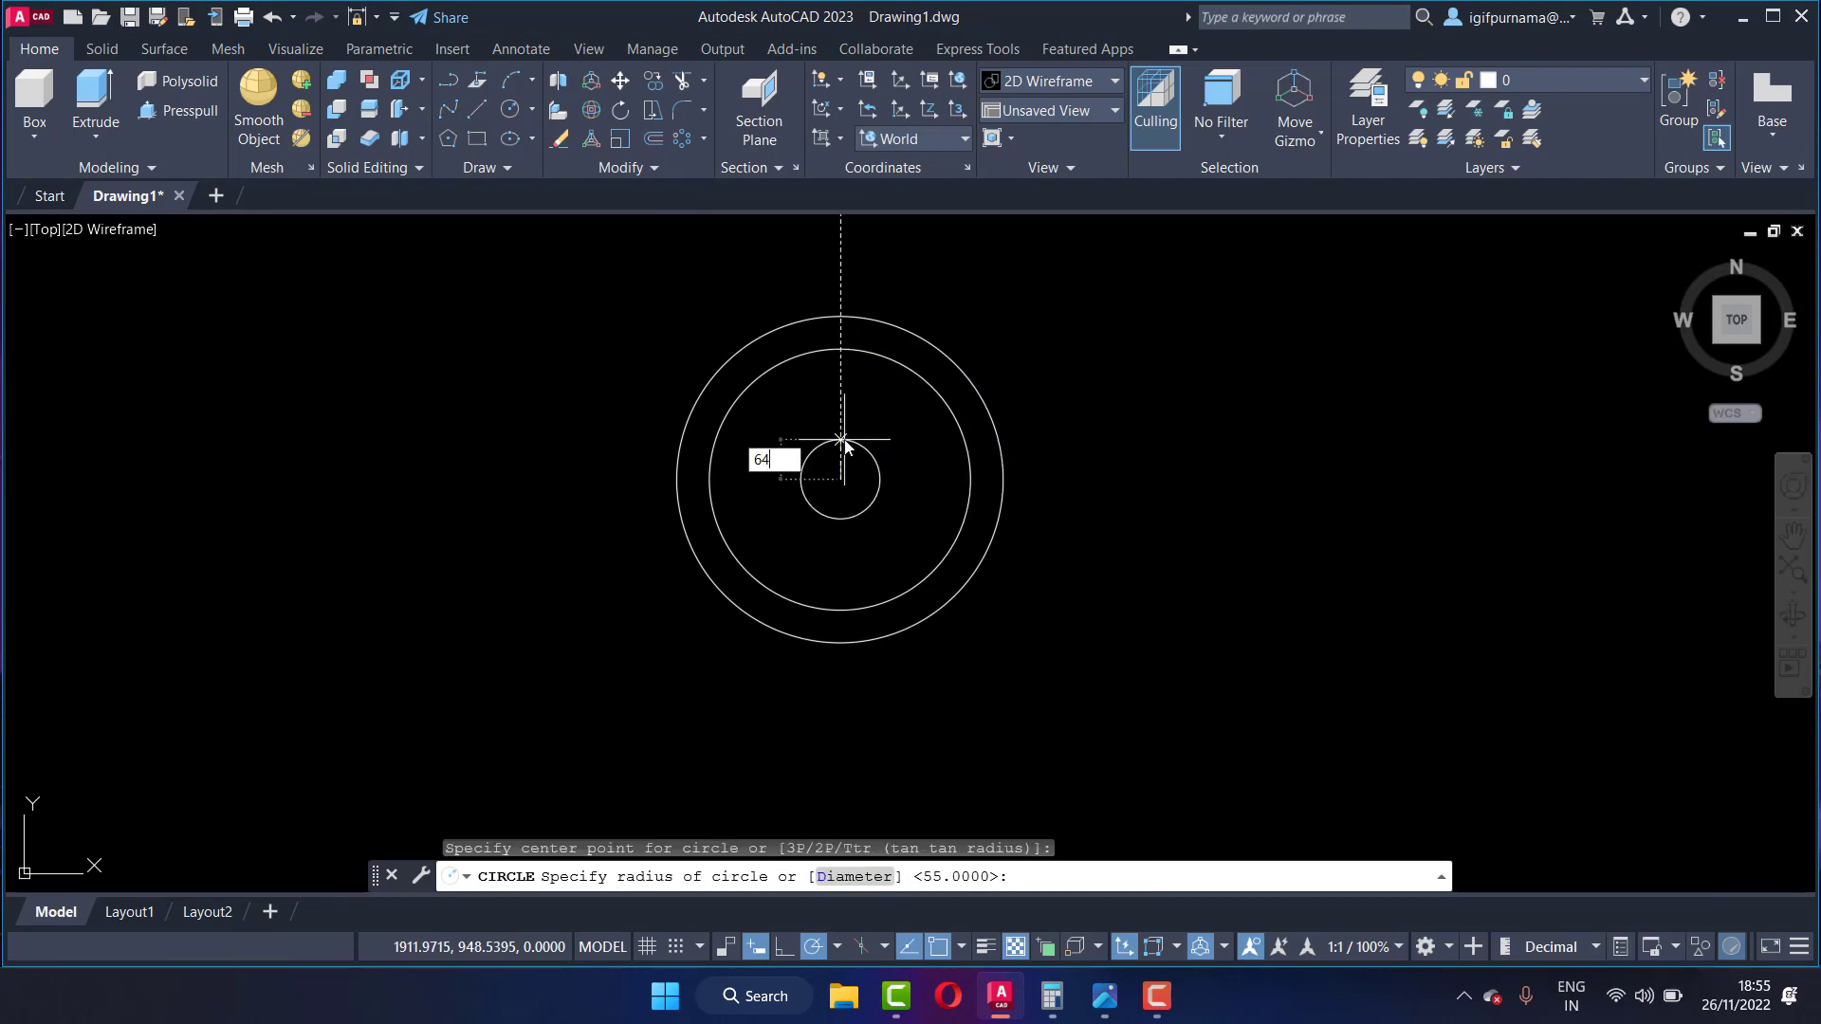
{"action": "key", "text": "Return"}
Step: Review the flange reference drawing again and return to AutoCAD
{"action": "left_click", "coordinate": [1105, 996]}
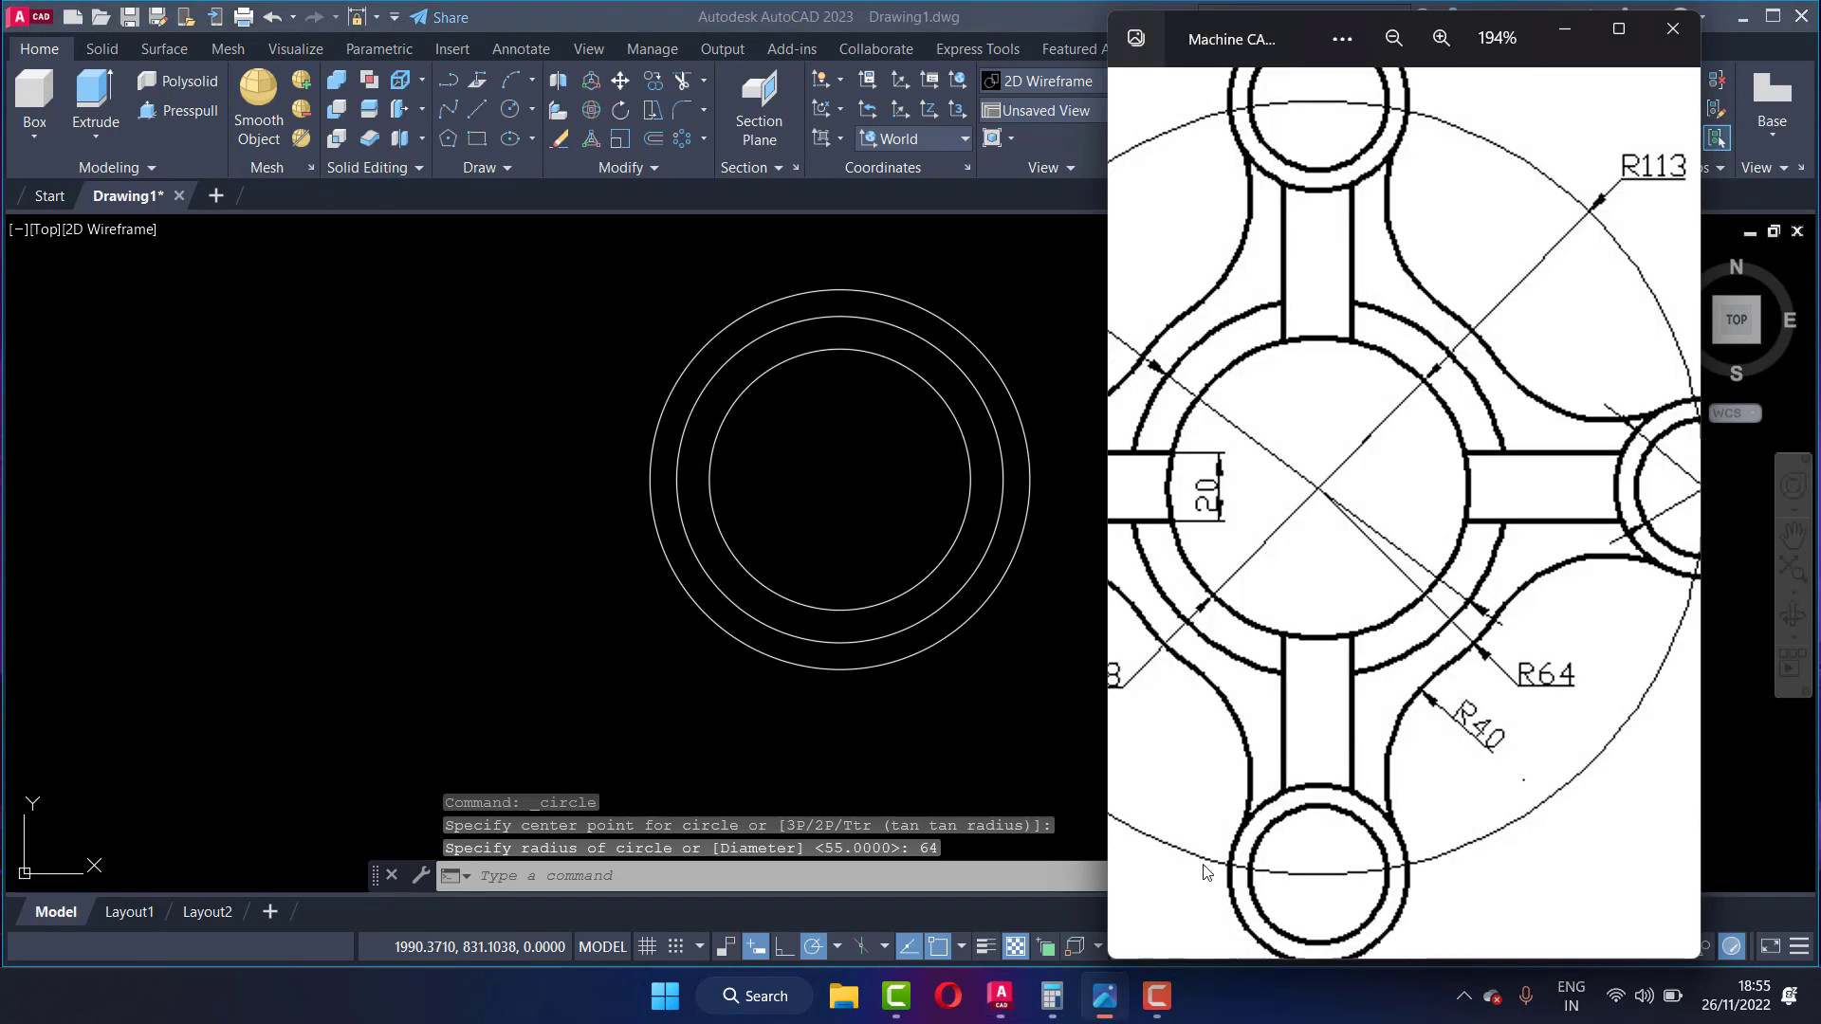
{"action": "scroll", "coordinate": [1433, 546], "scroll_direction": "up", "scroll_amount": 1}
{"action": "scroll", "coordinate": [1518, 427], "scroll_direction": "down", "scroll_amount": 3}
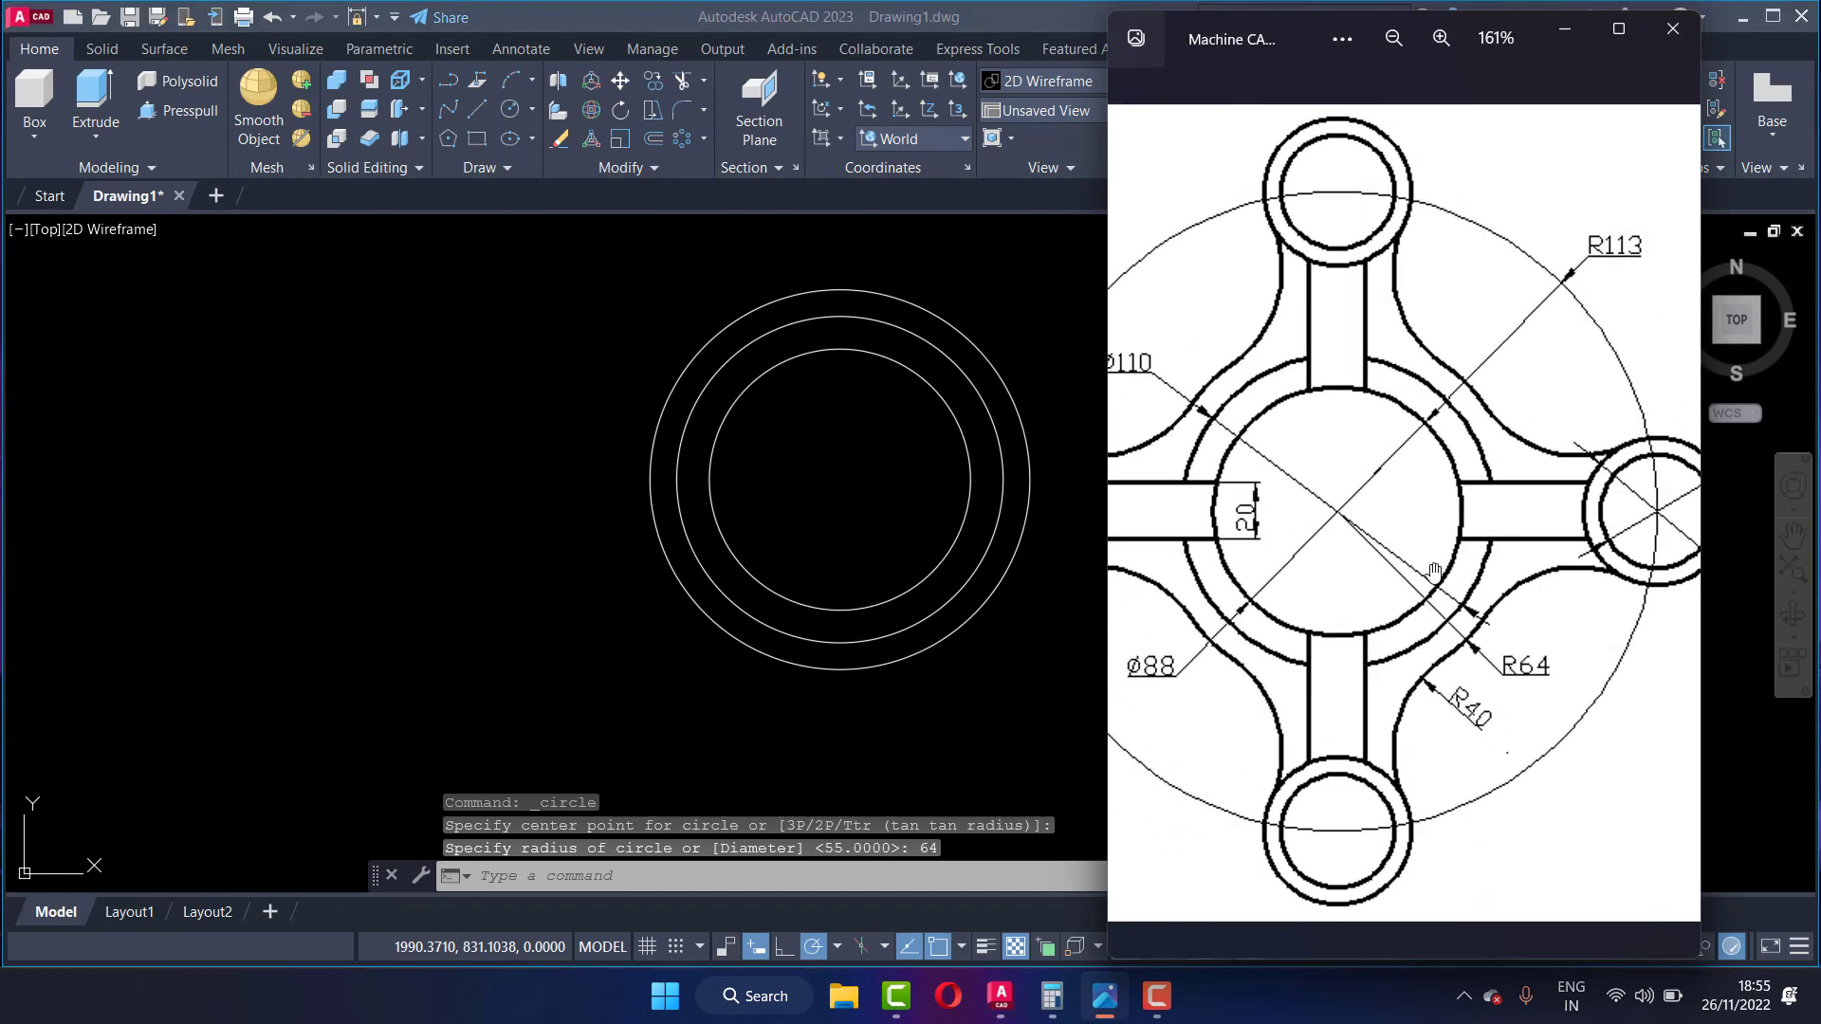
{"action": "mouse_move", "coordinate": [1591, 313]}
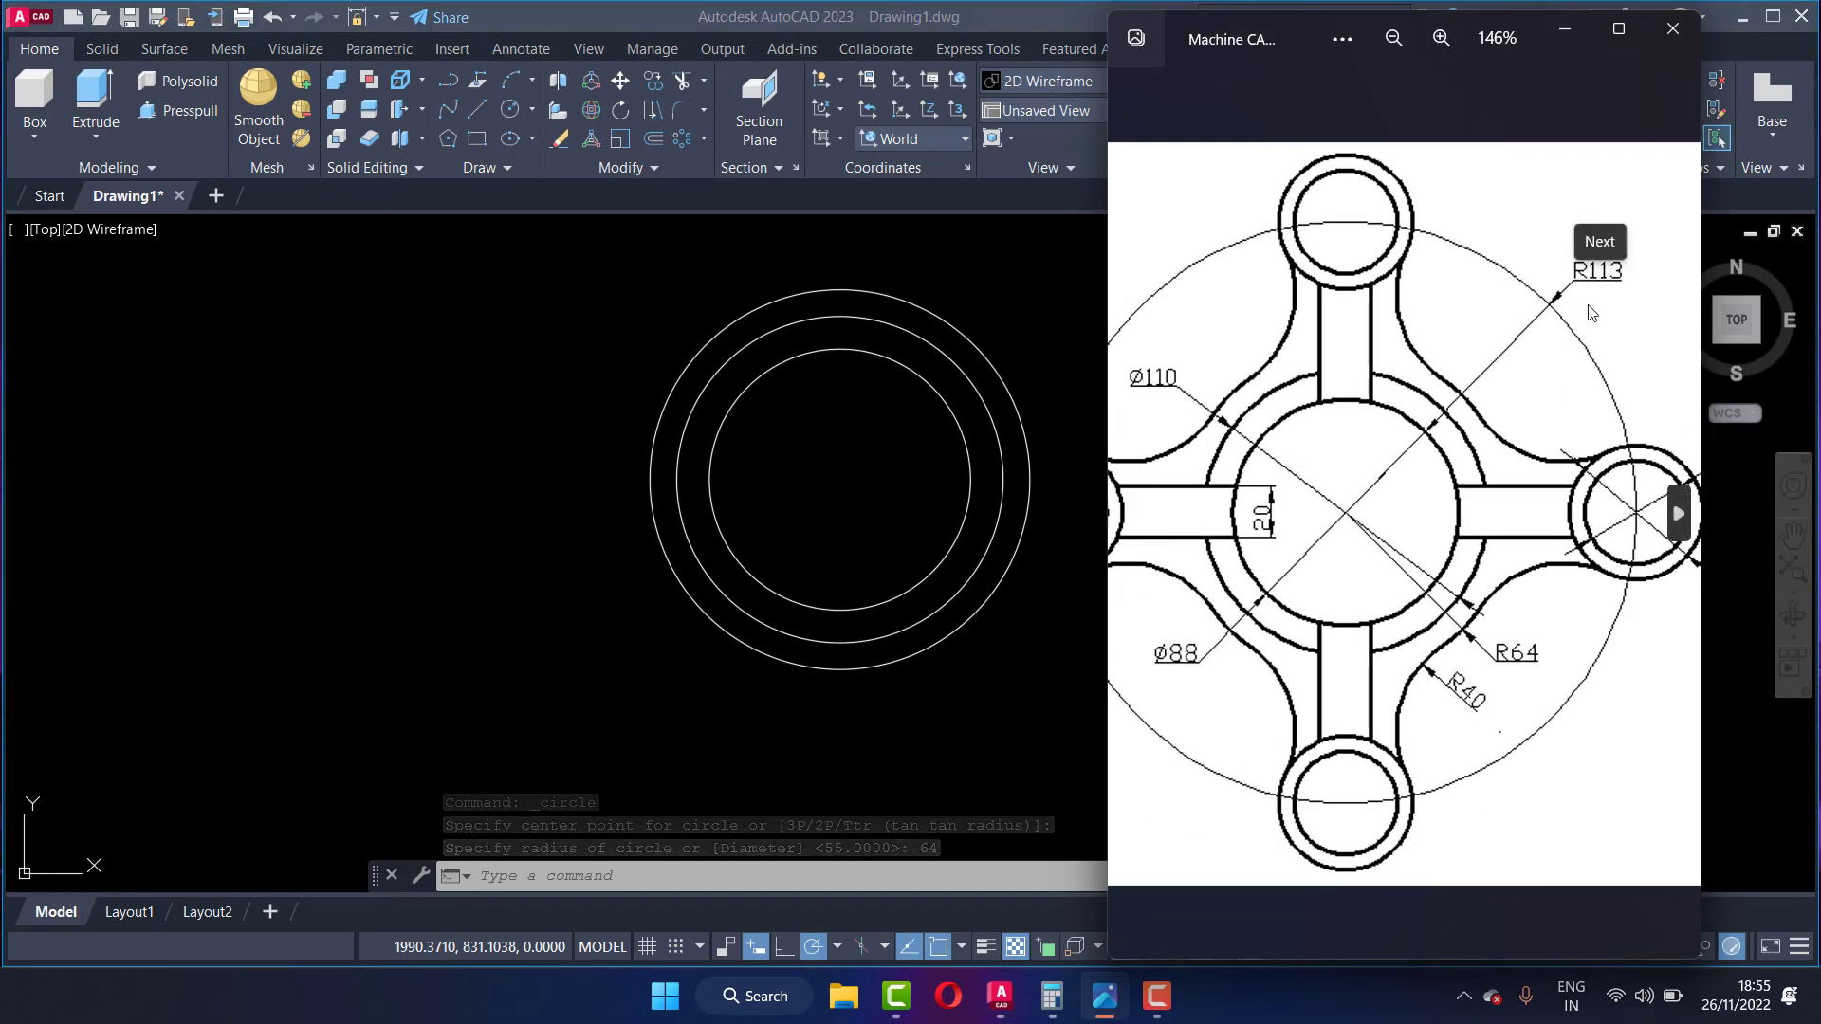
{"action": "left_click", "coordinate": [998, 268]}
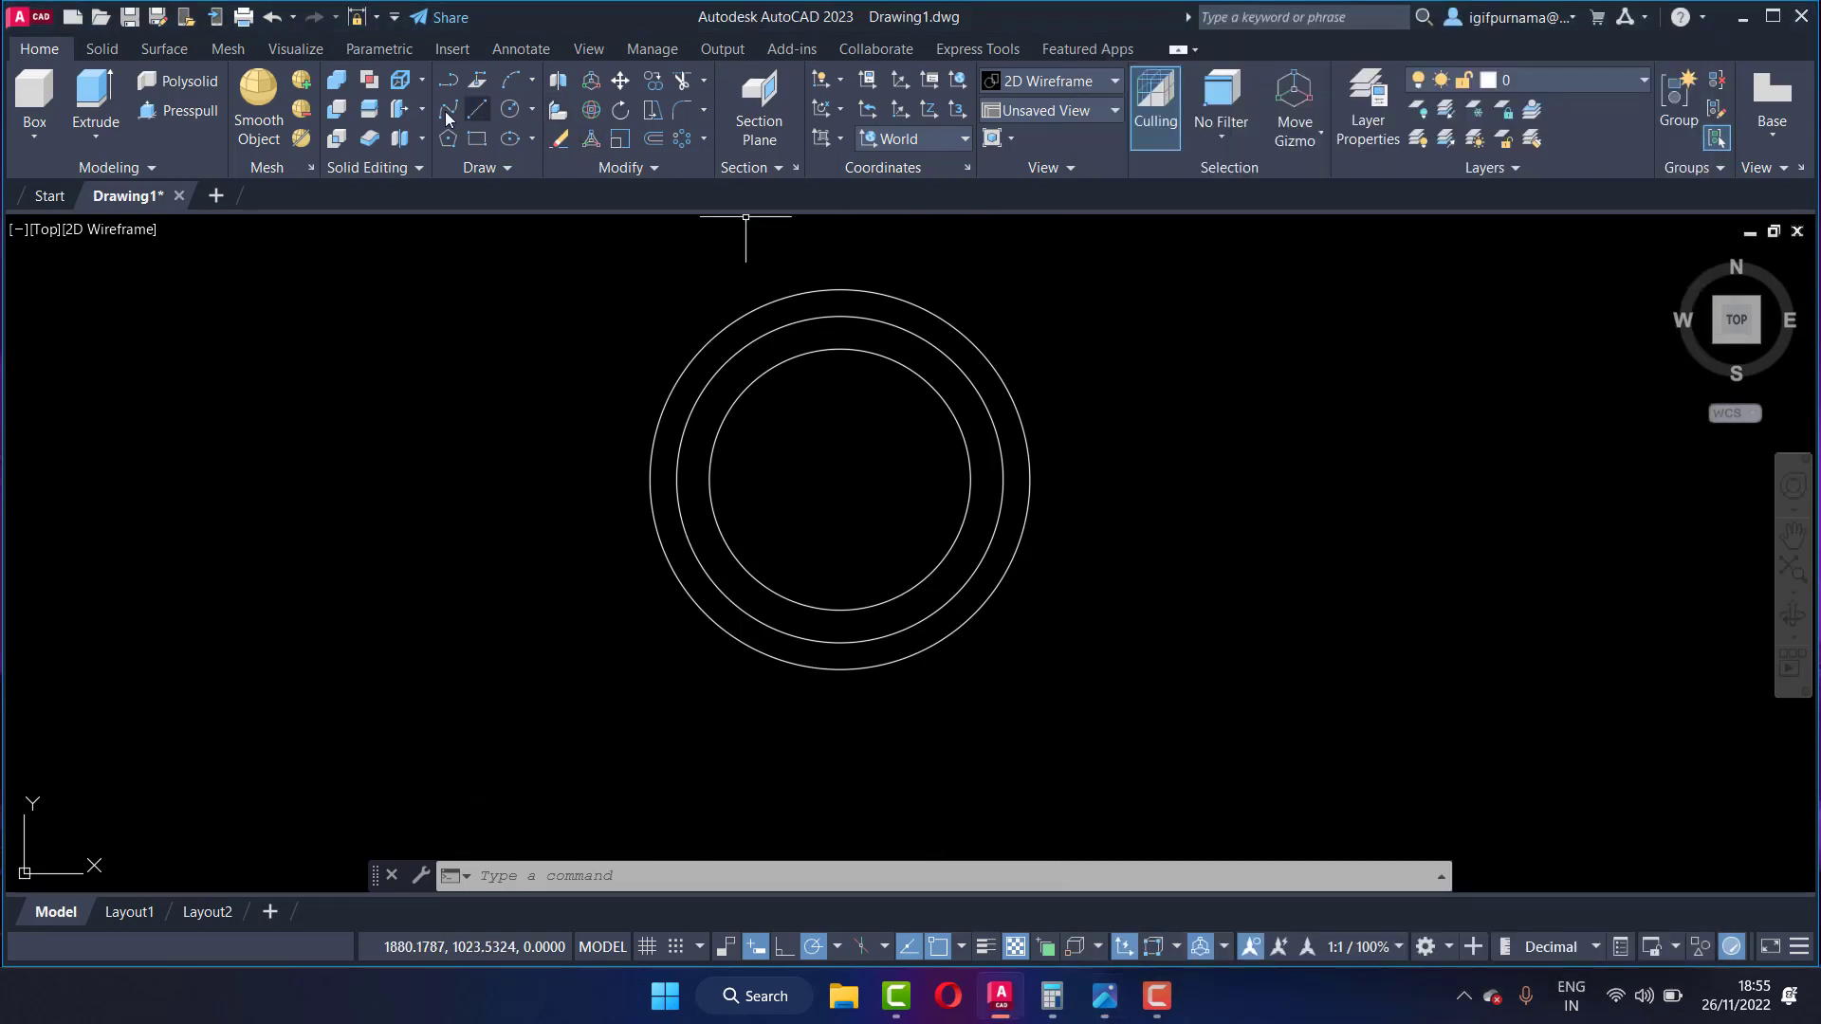
Step: Draw a concentric radius-113 circle and move it onto Layer1
{"action": "left_click", "coordinate": [510, 108]}
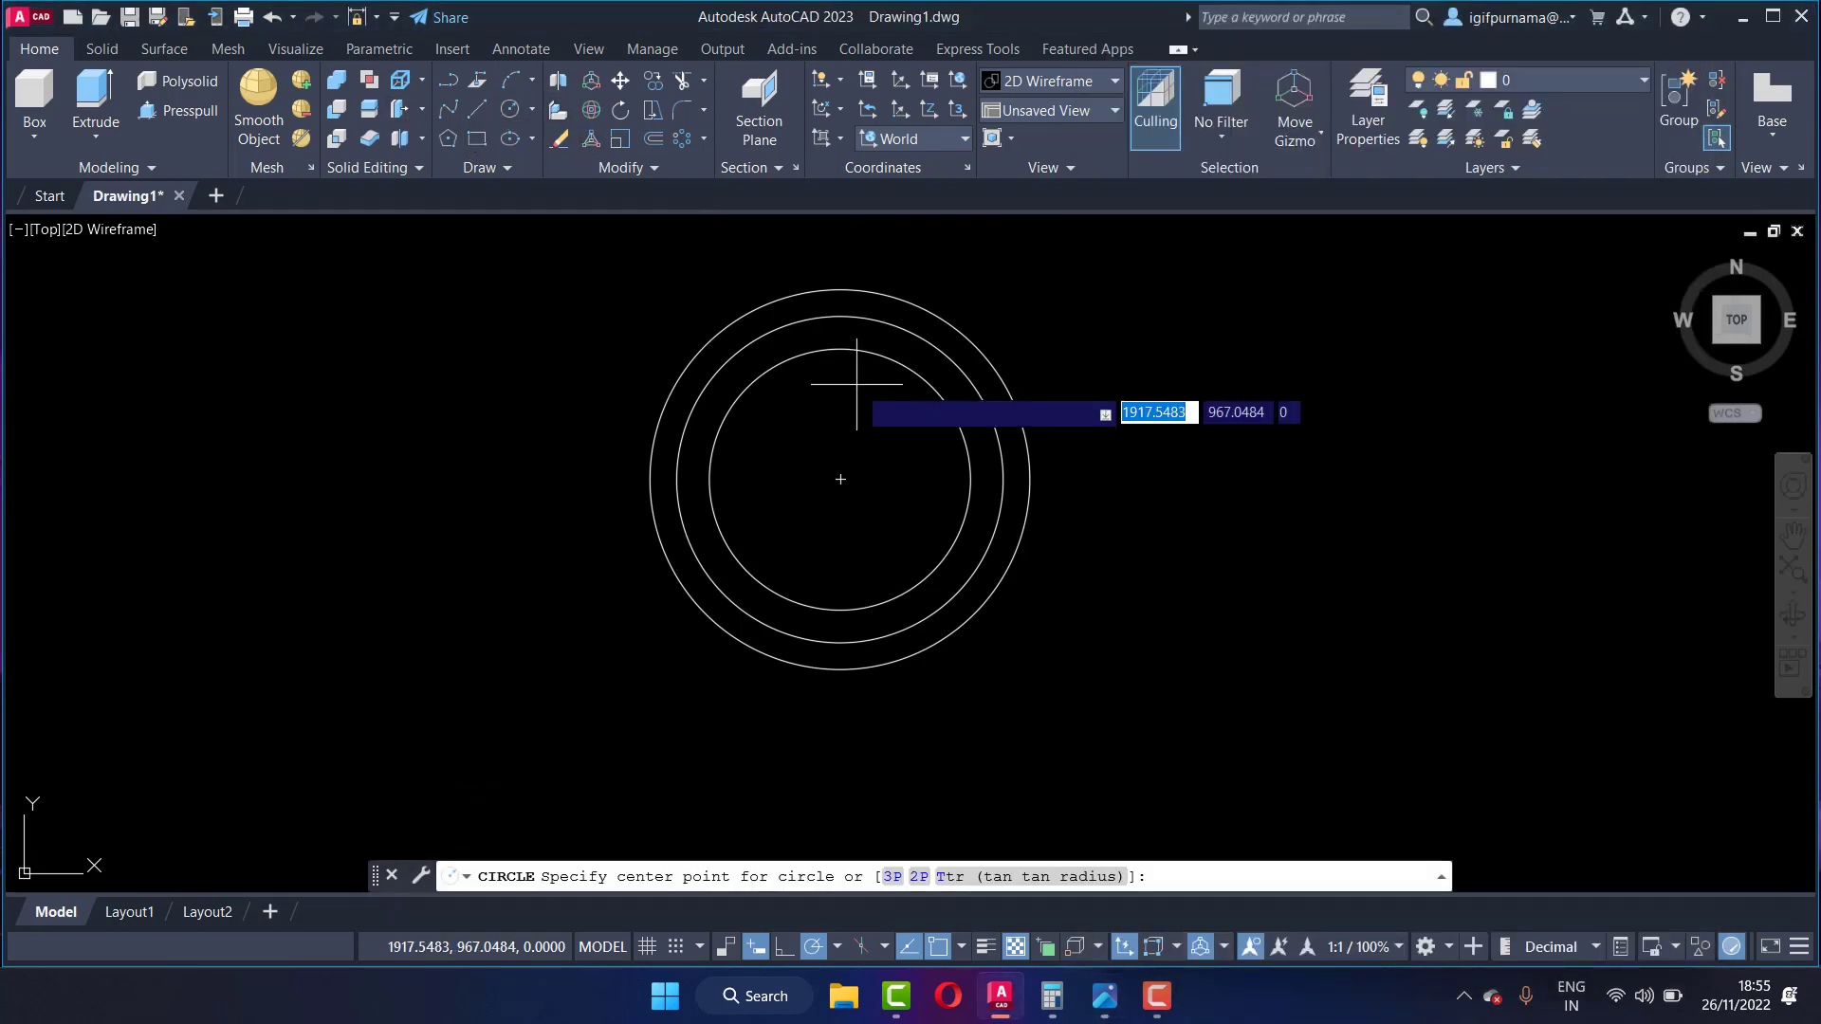
{"action": "left_click", "coordinate": [841, 479]}
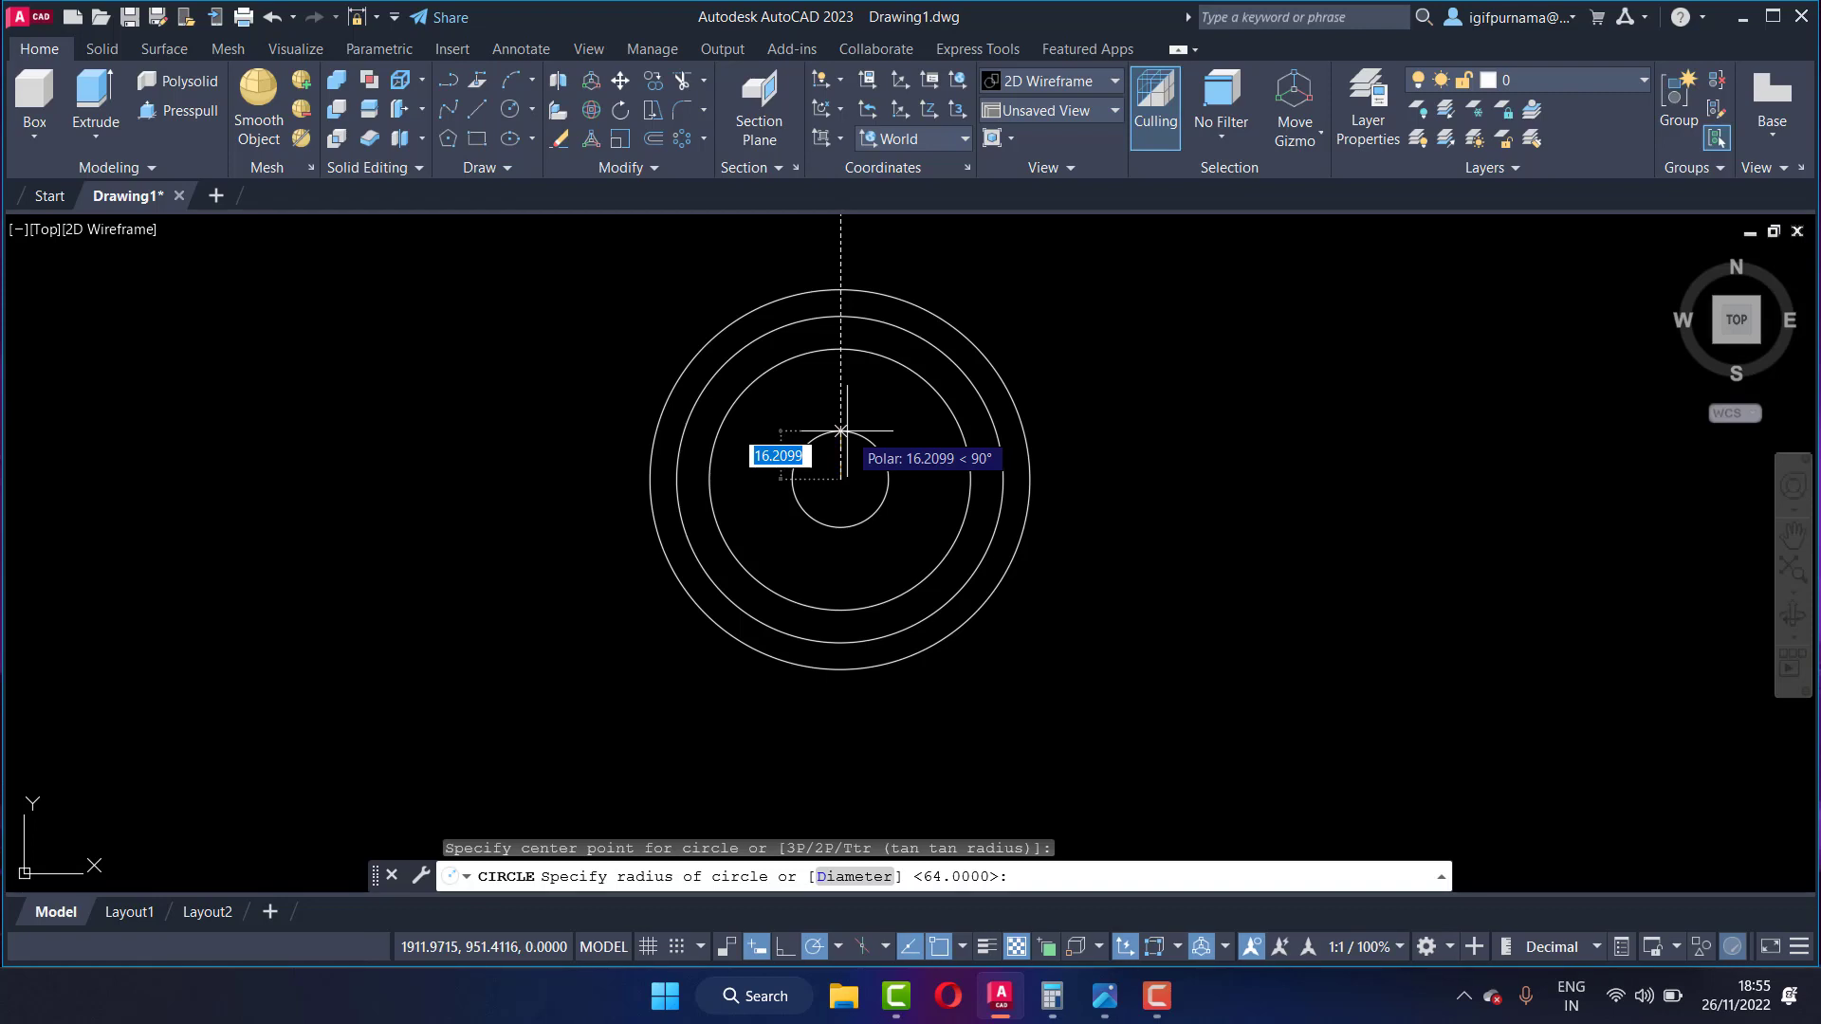
{"action": "type", "text": "113"}
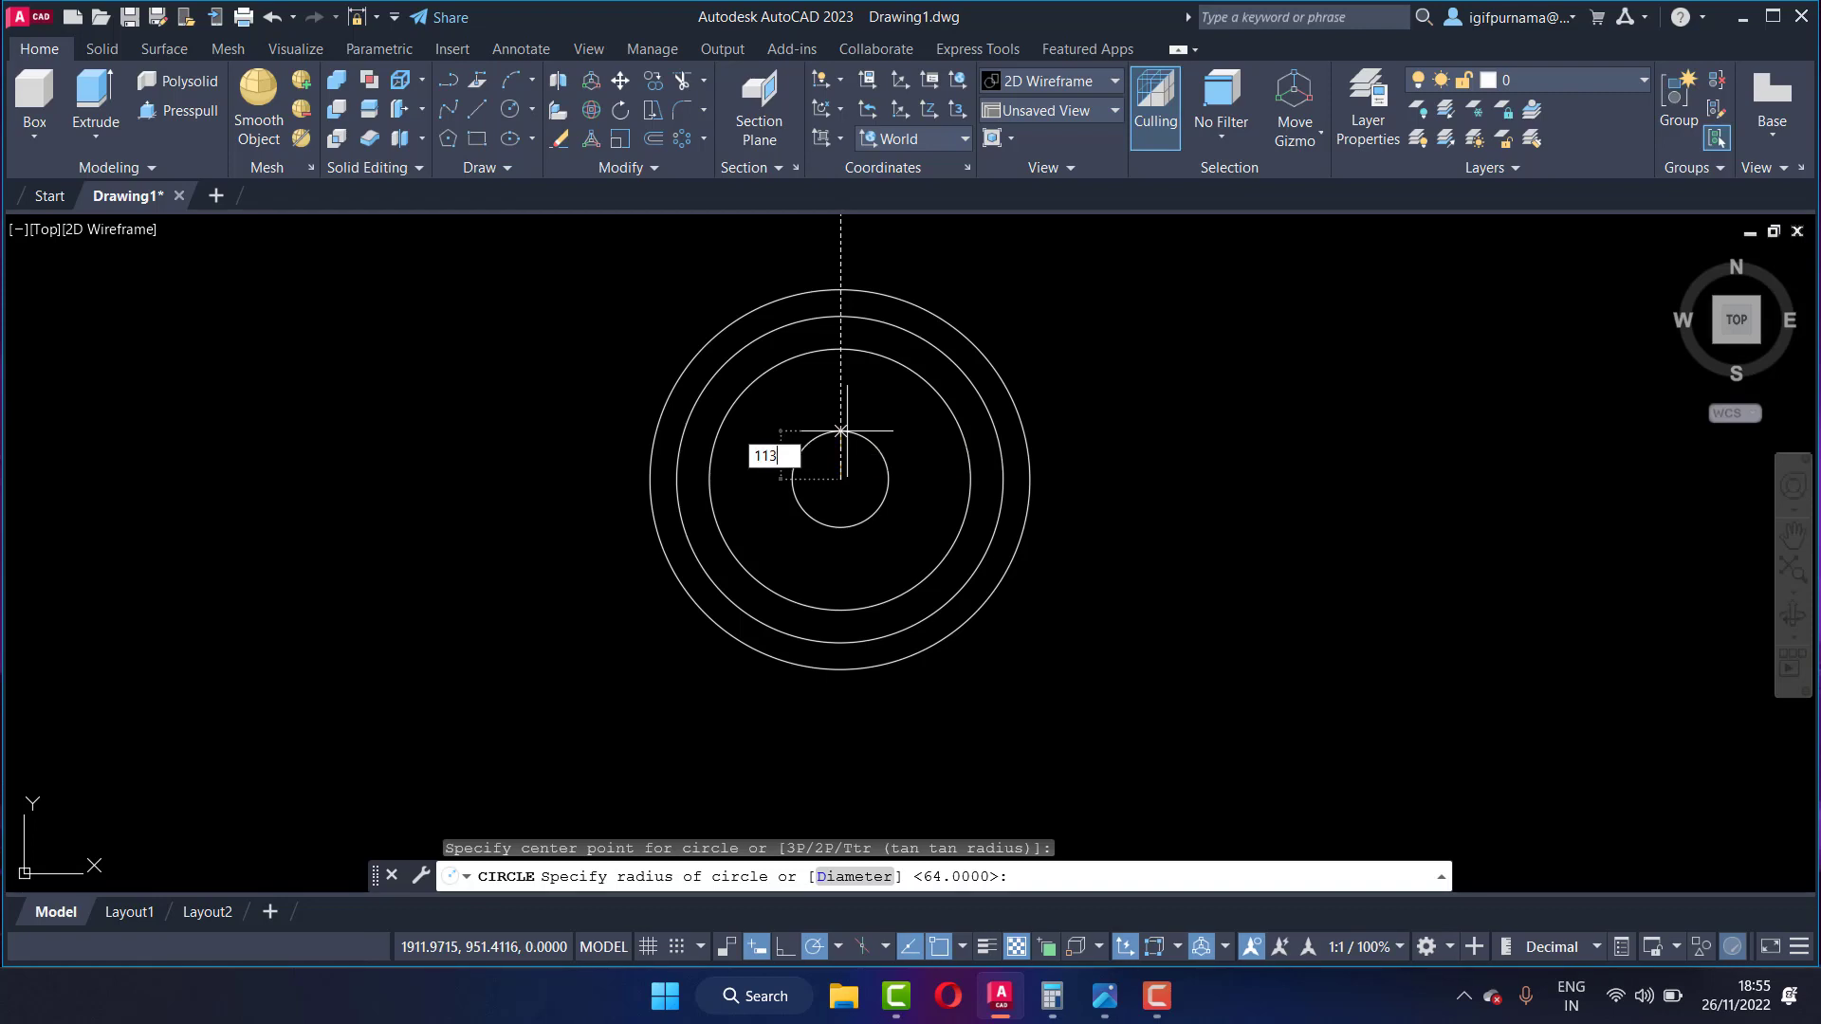
{"action": "key", "text": "Return"}
{"action": "scroll", "coordinate": [1078, 430], "scroll_direction": "down", "scroll_amount": 1}
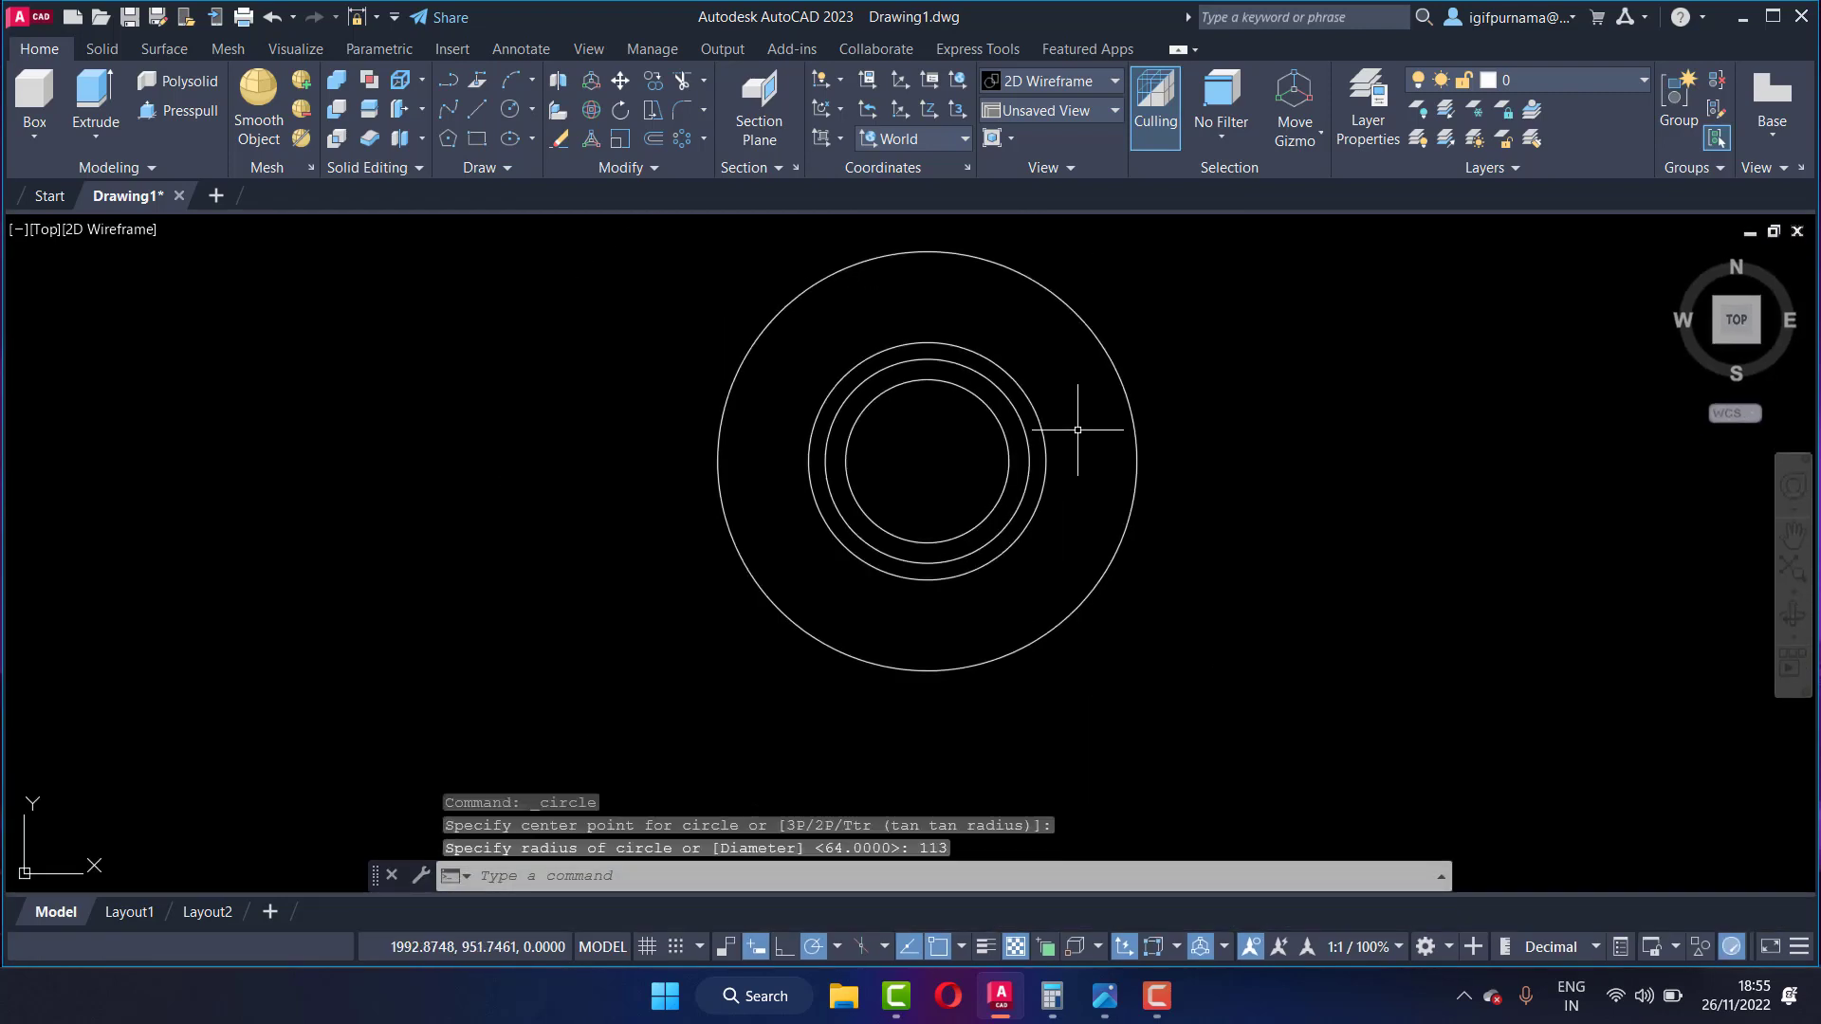
{"action": "left_click", "coordinate": [1179, 427]}
{"action": "left_click", "coordinate": [1097, 387]}
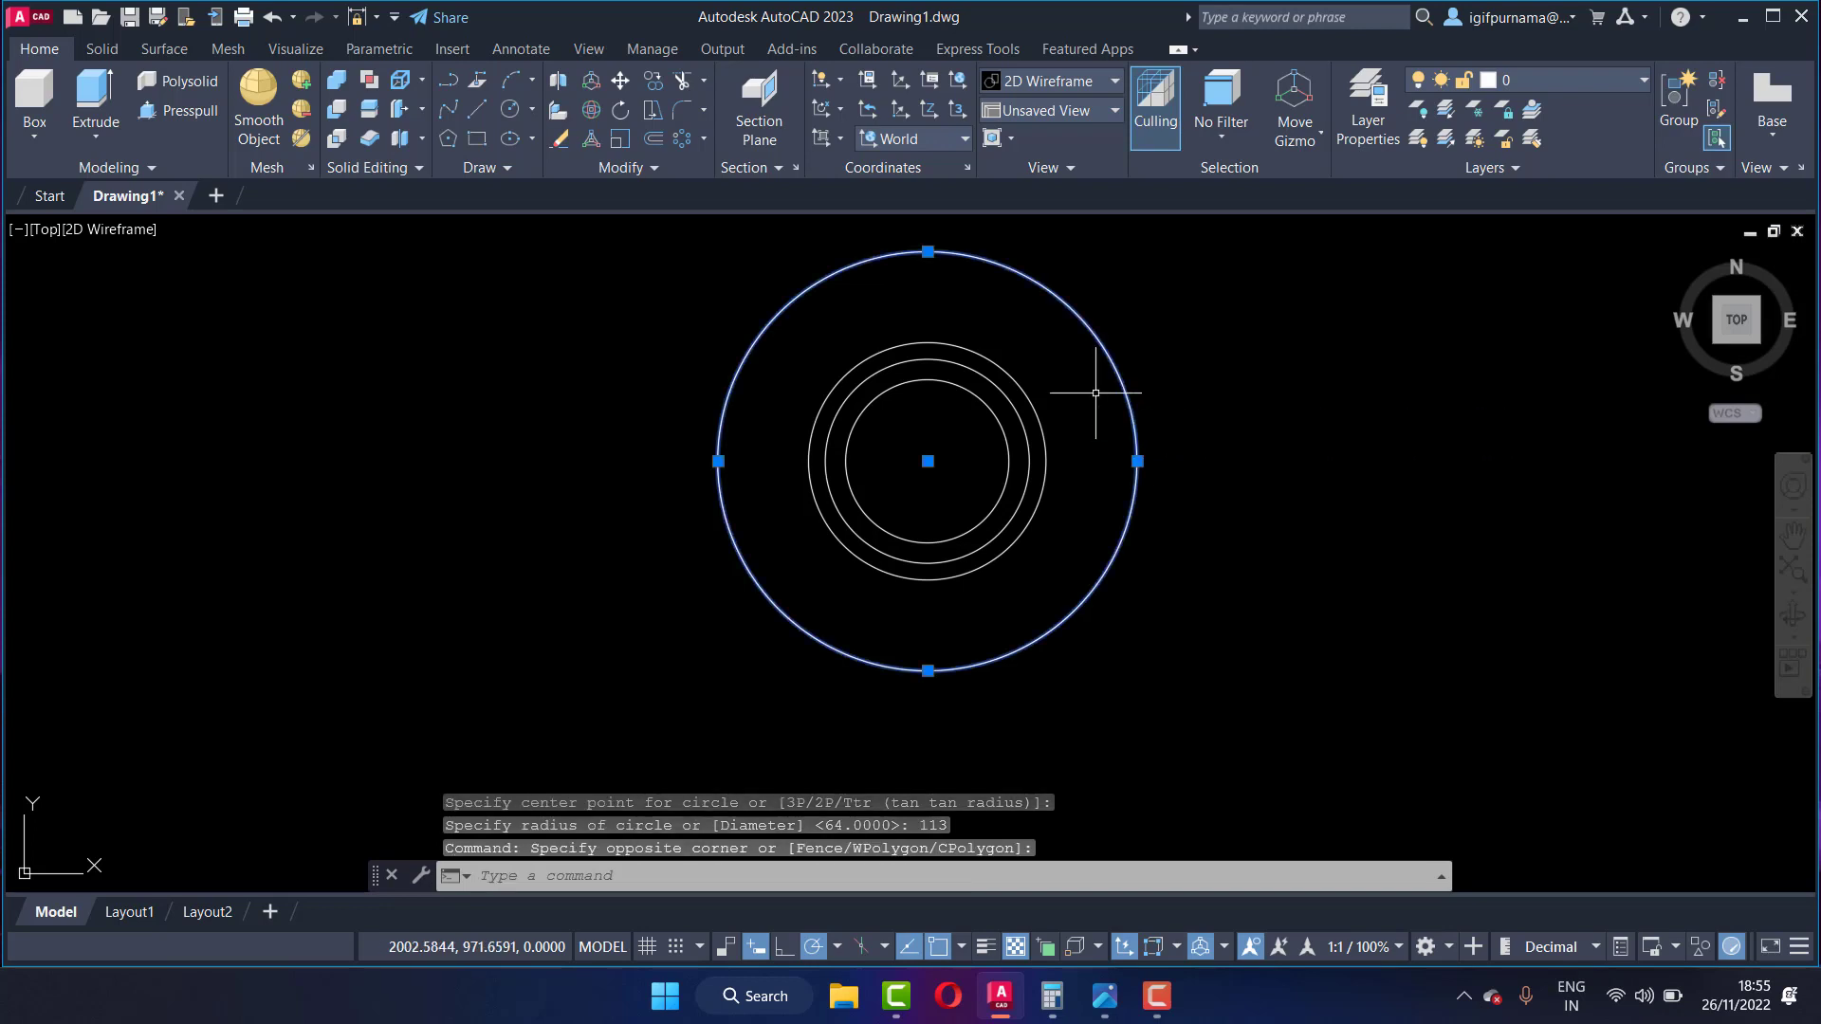
{"action": "left_click", "coordinate": [1517, 79]}
{"action": "left_click", "coordinate": [1519, 161]}
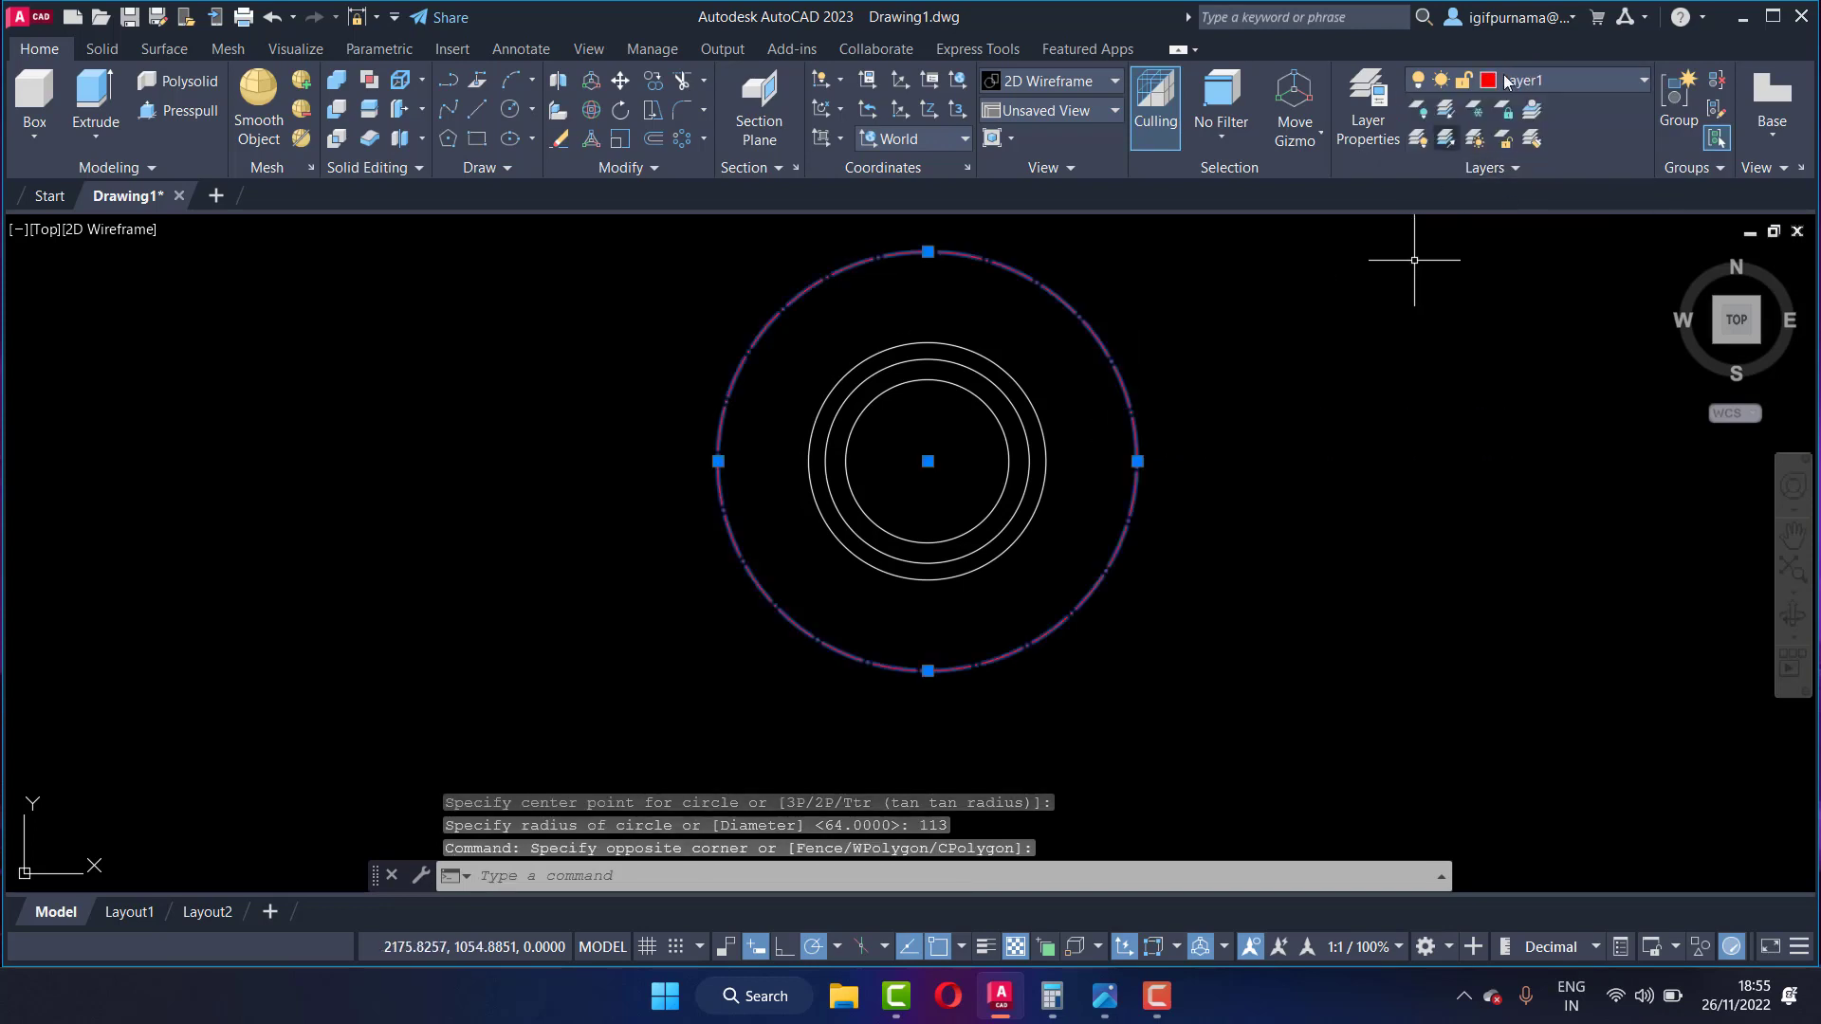
{"action": "key", "text": "Escape"}
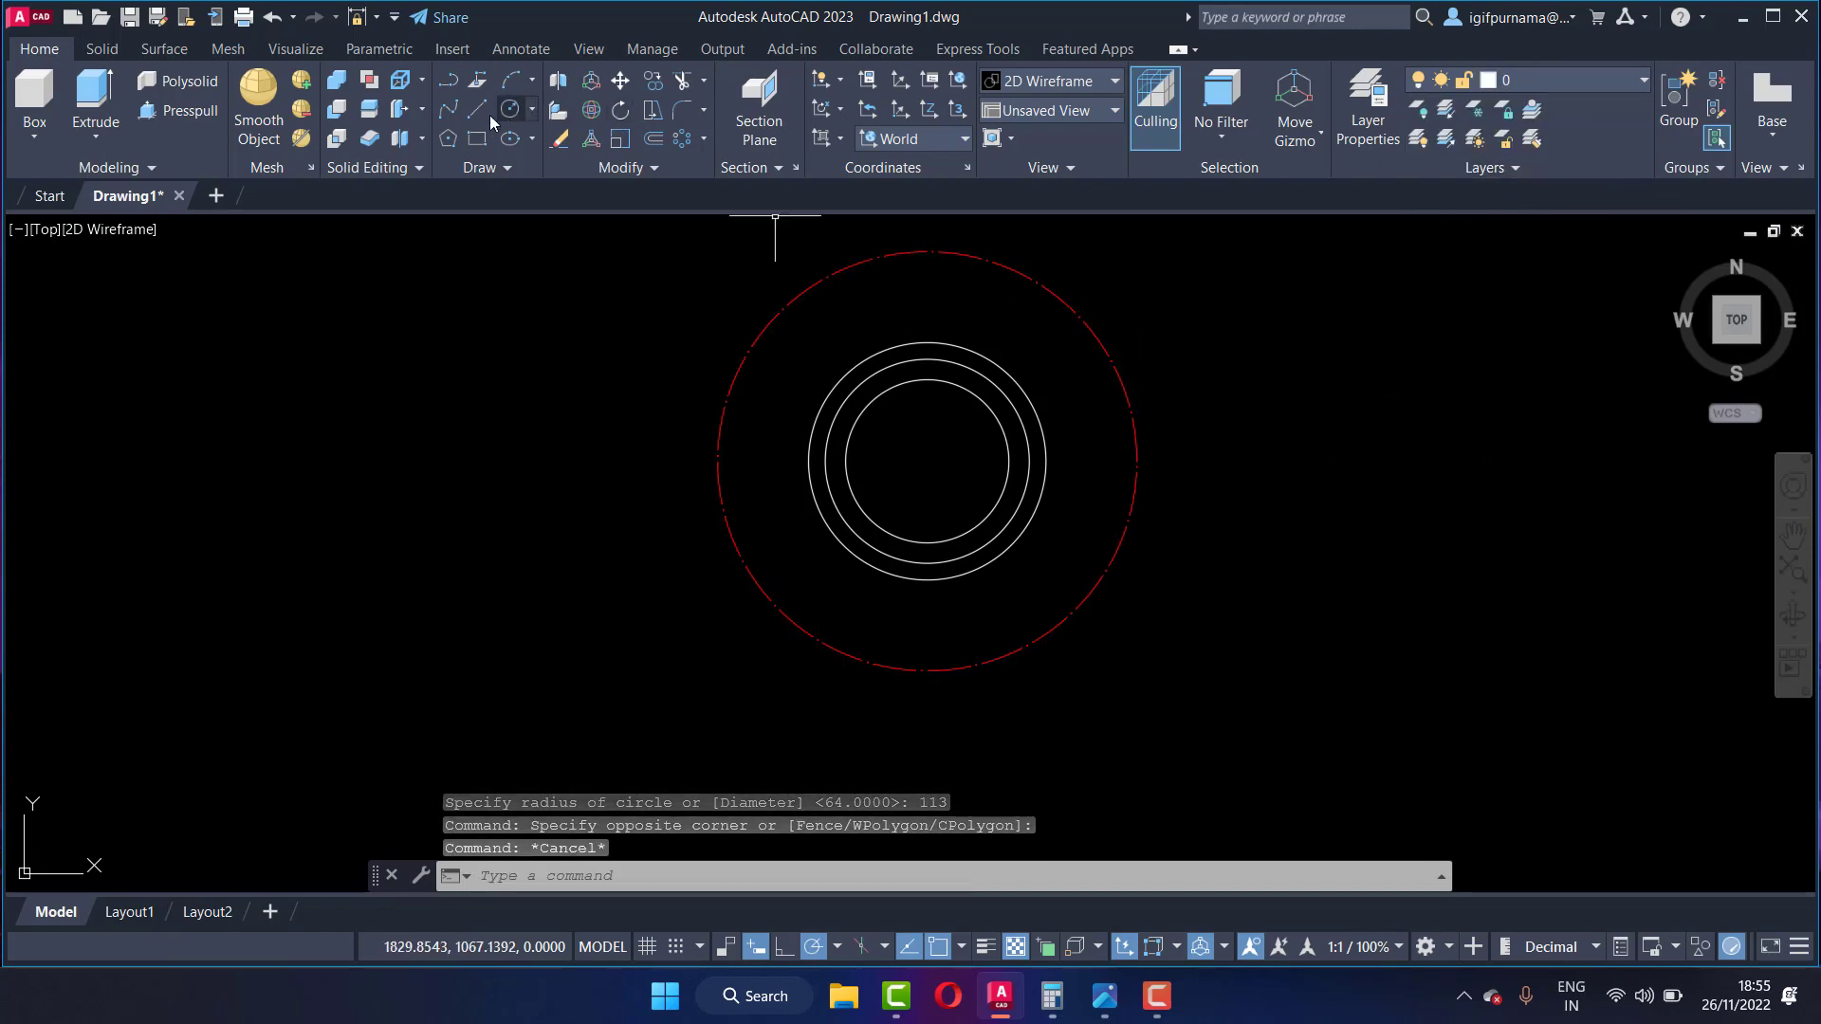
Step: Draw a vertical centre line through the circles and move it onto Layer1
{"action": "left_click", "coordinate": [477, 110]}
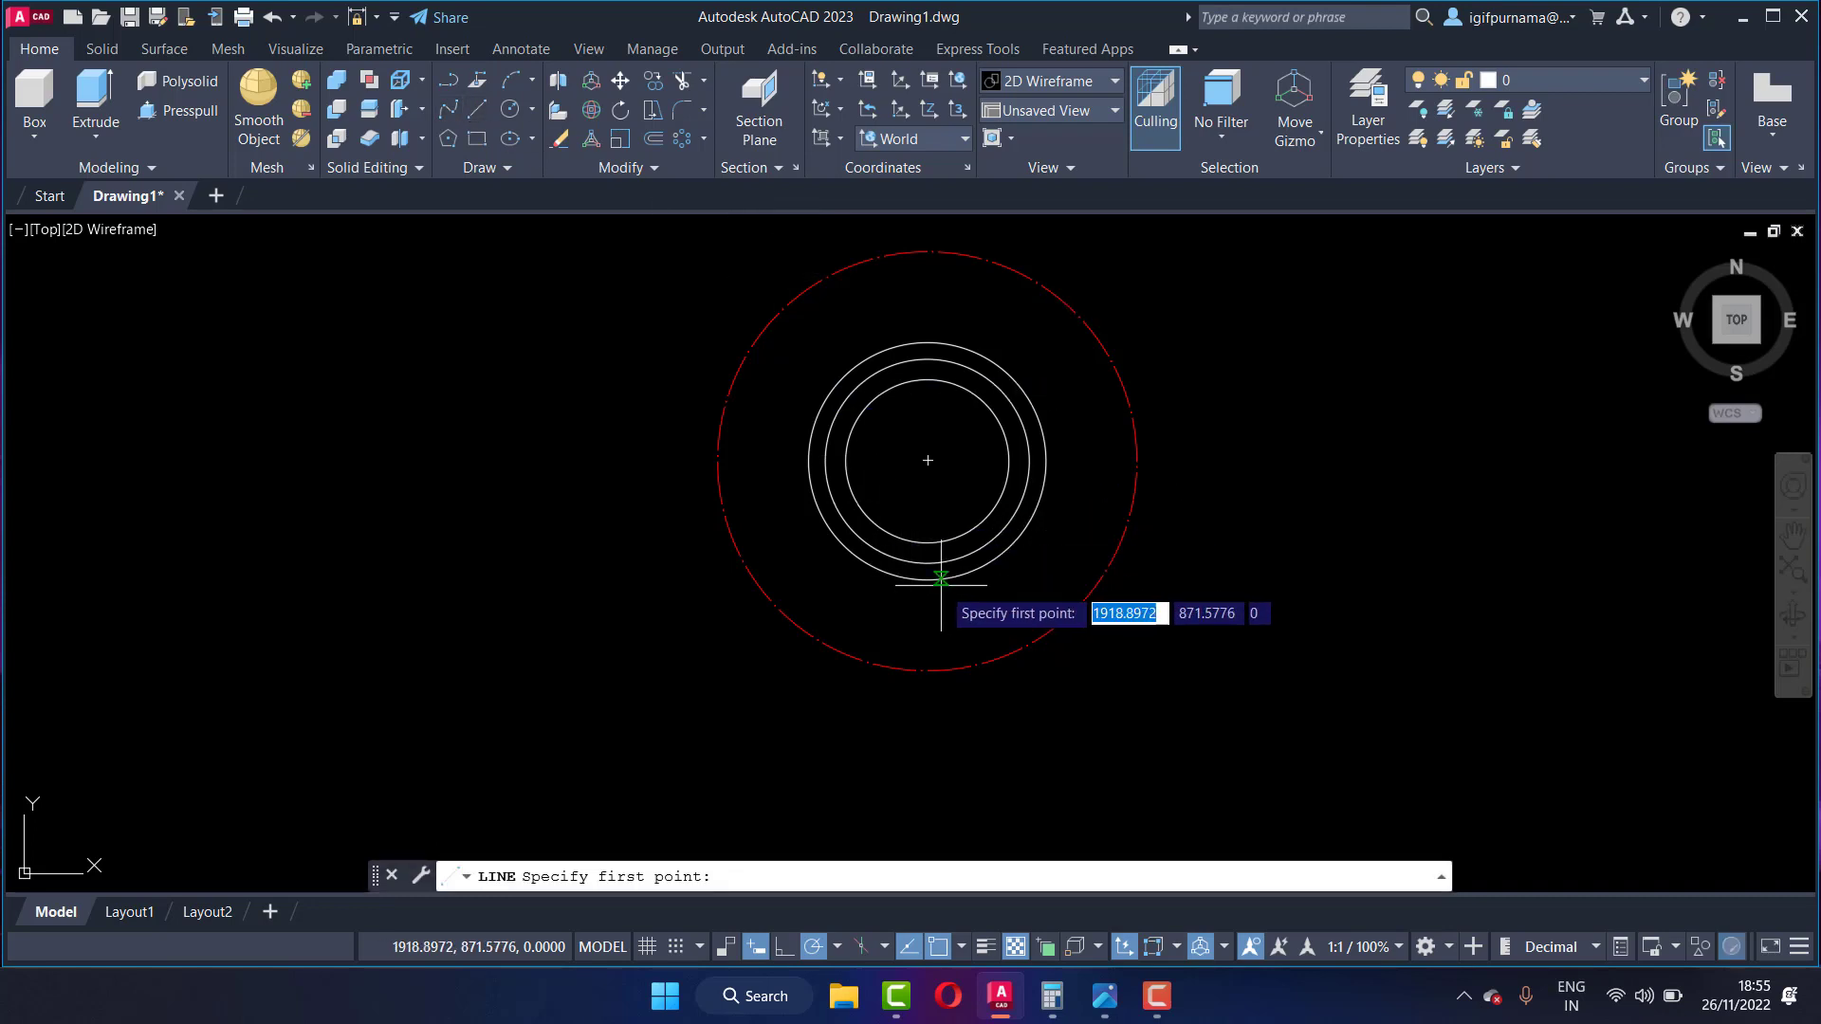
{"action": "left_click", "coordinate": [927, 729]}
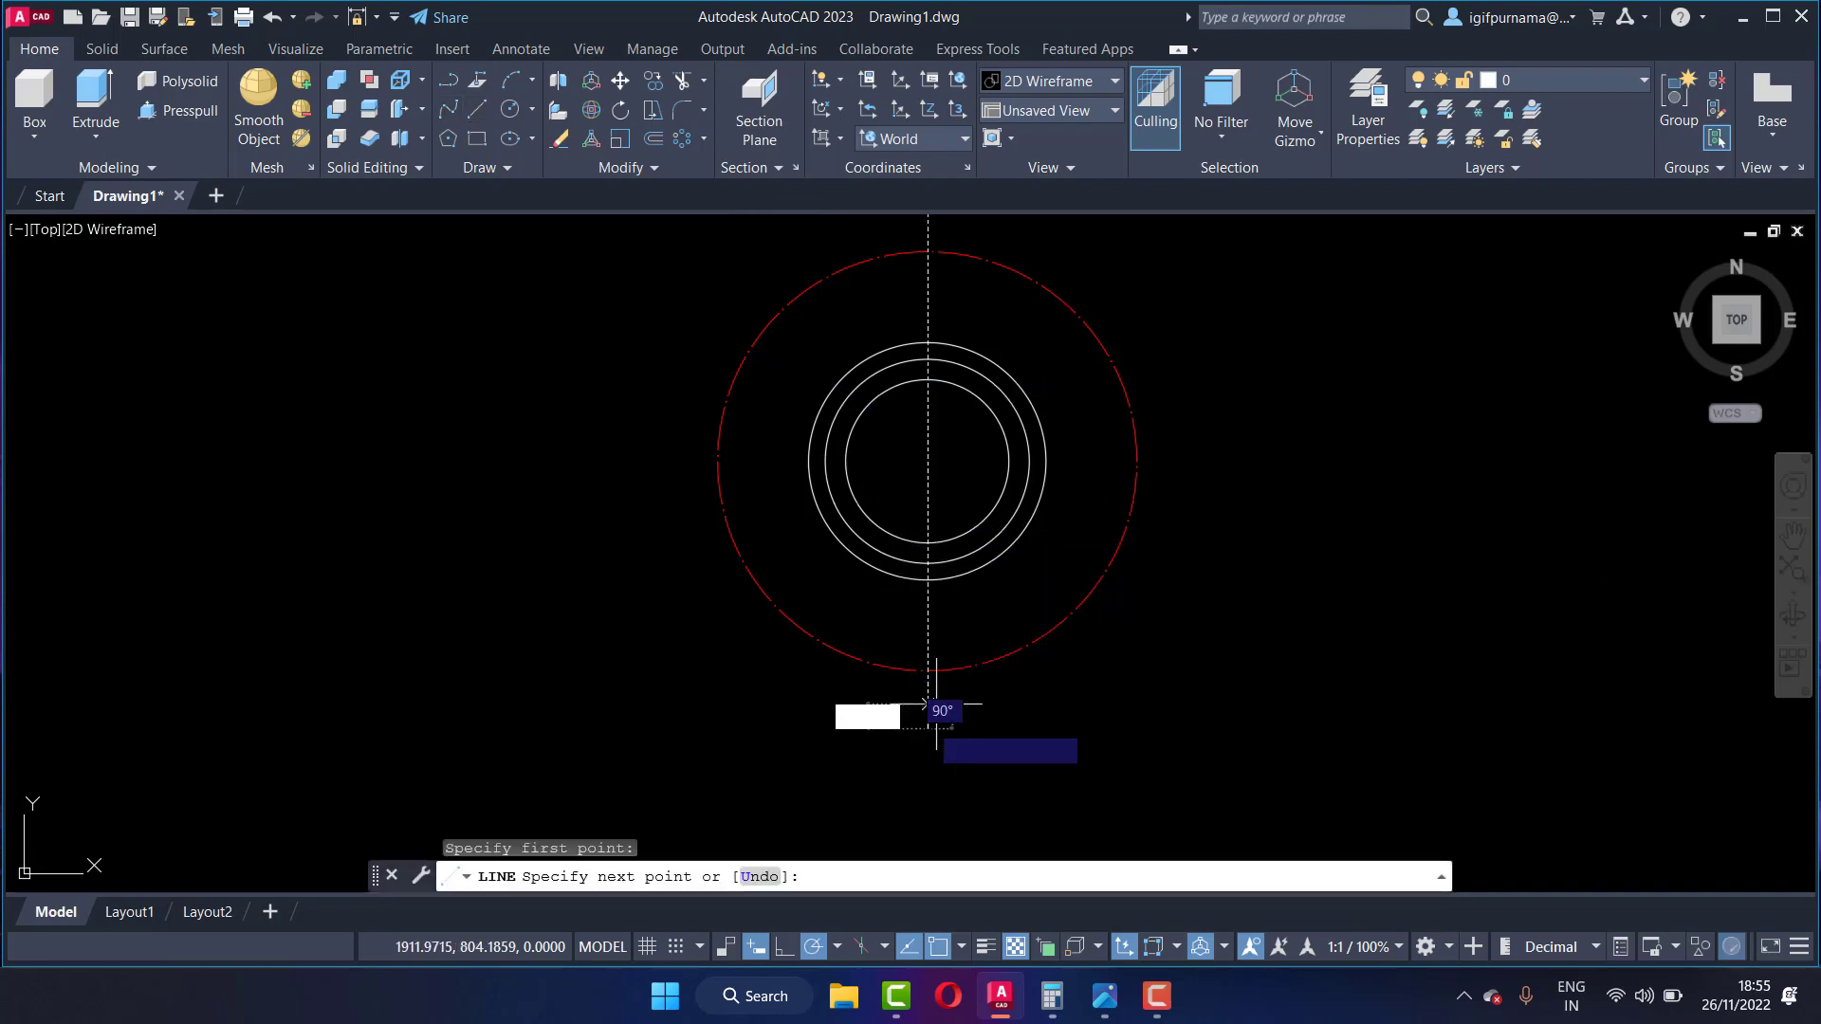
{"action": "scroll", "coordinate": [927, 275], "scroll_direction": "up", "scroll_amount": 4}
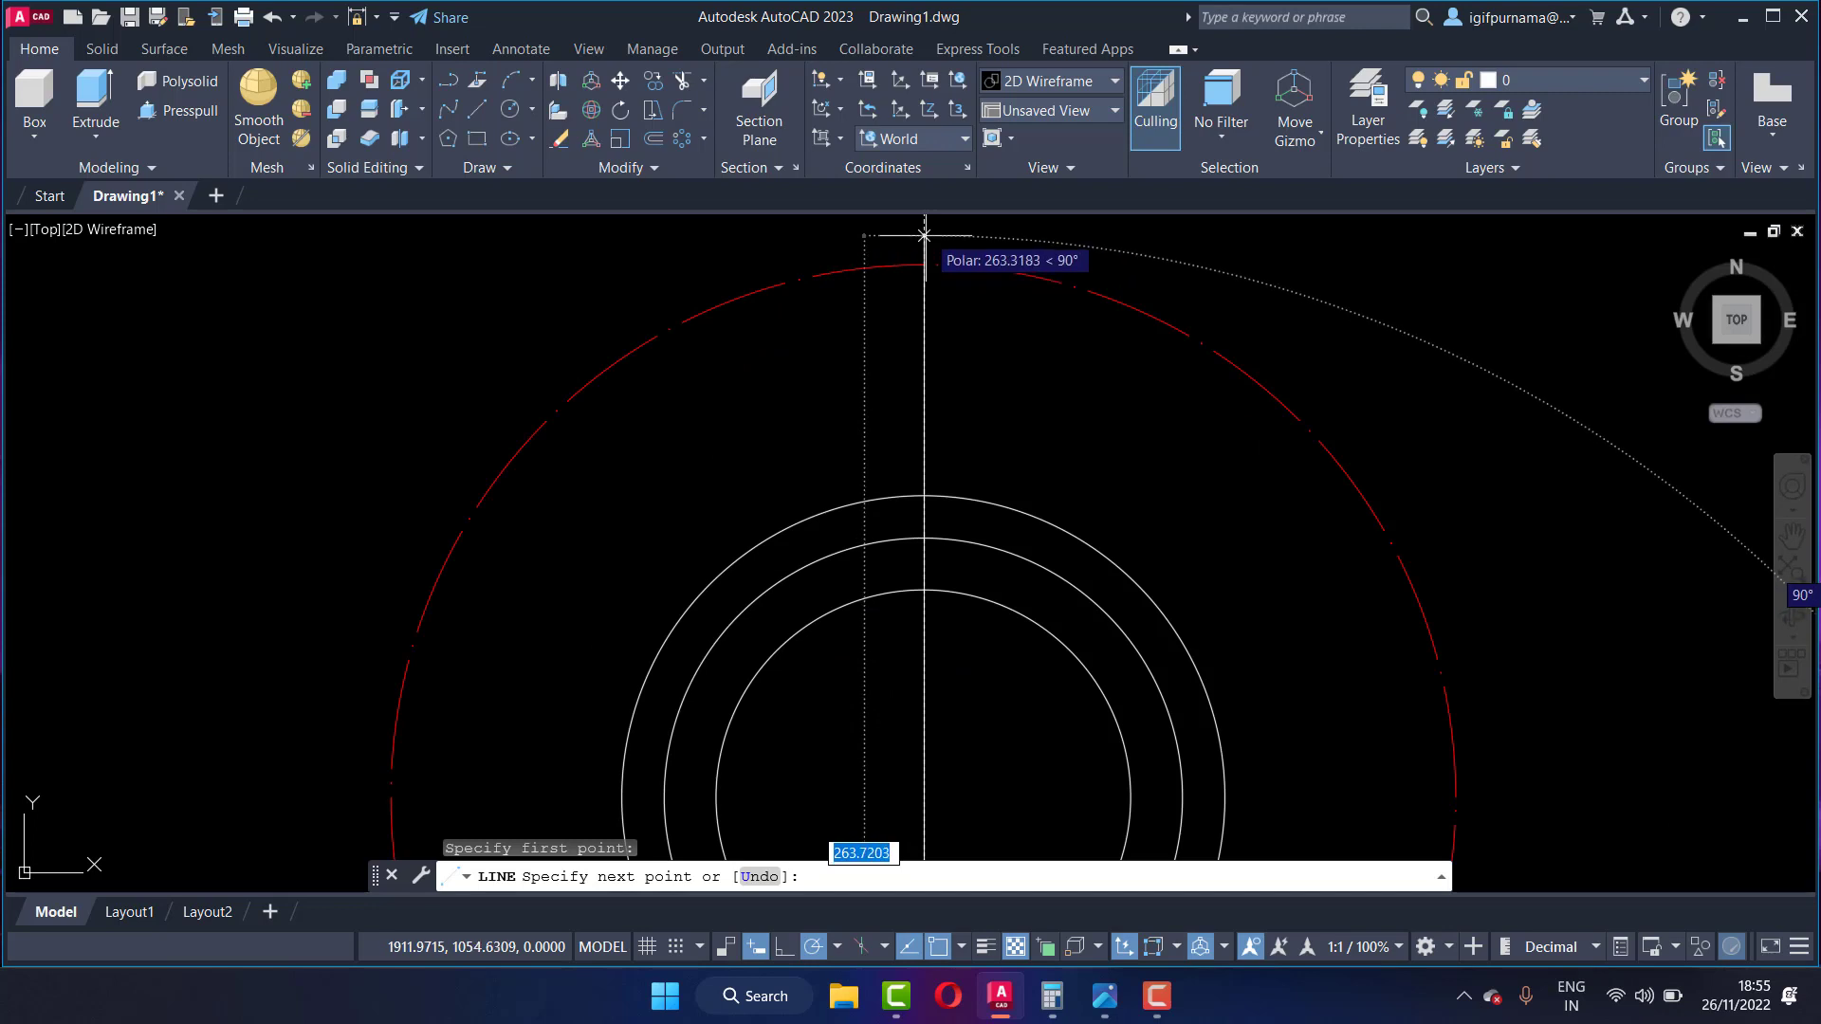
{"action": "left_click", "coordinate": [923, 231]}
{"action": "right_click", "coordinate": [928, 239]}
{"action": "left_click", "coordinate": [948, 254]}
{"action": "left_click", "coordinate": [964, 357]}
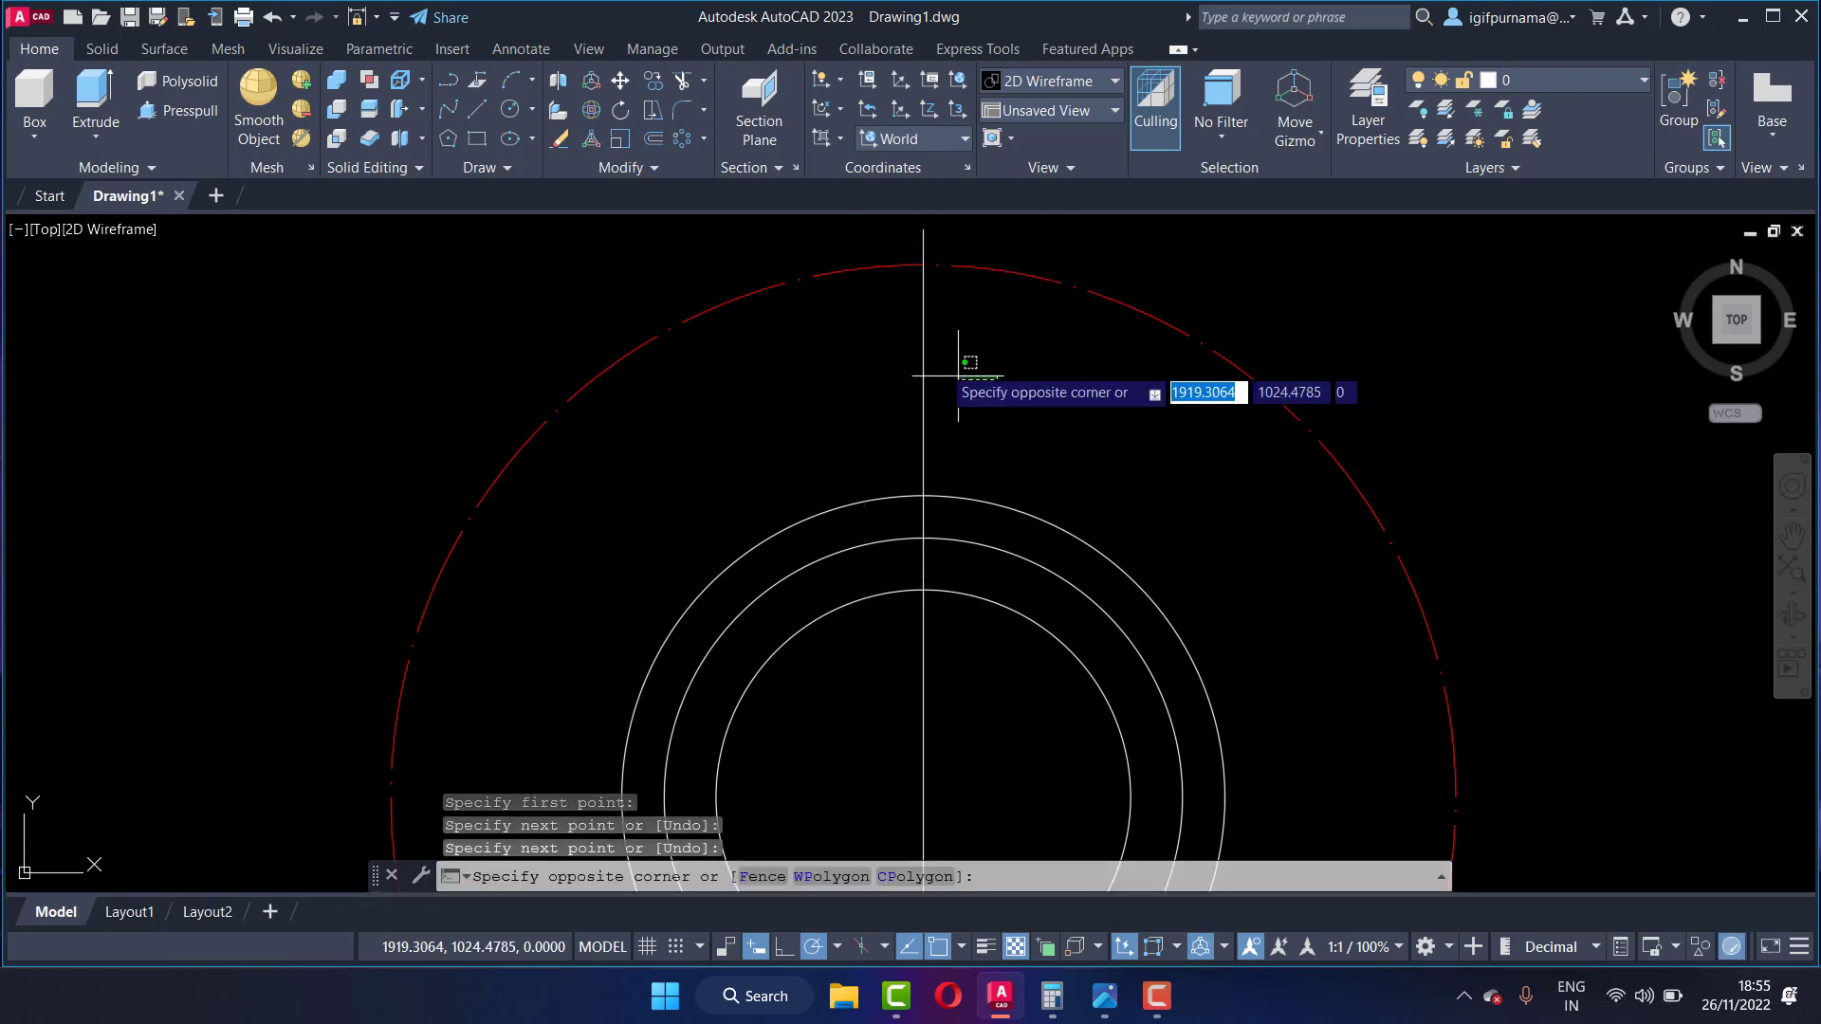
{"action": "left_click", "coordinate": [887, 332]}
{"action": "left_click", "coordinate": [1601, 83]}
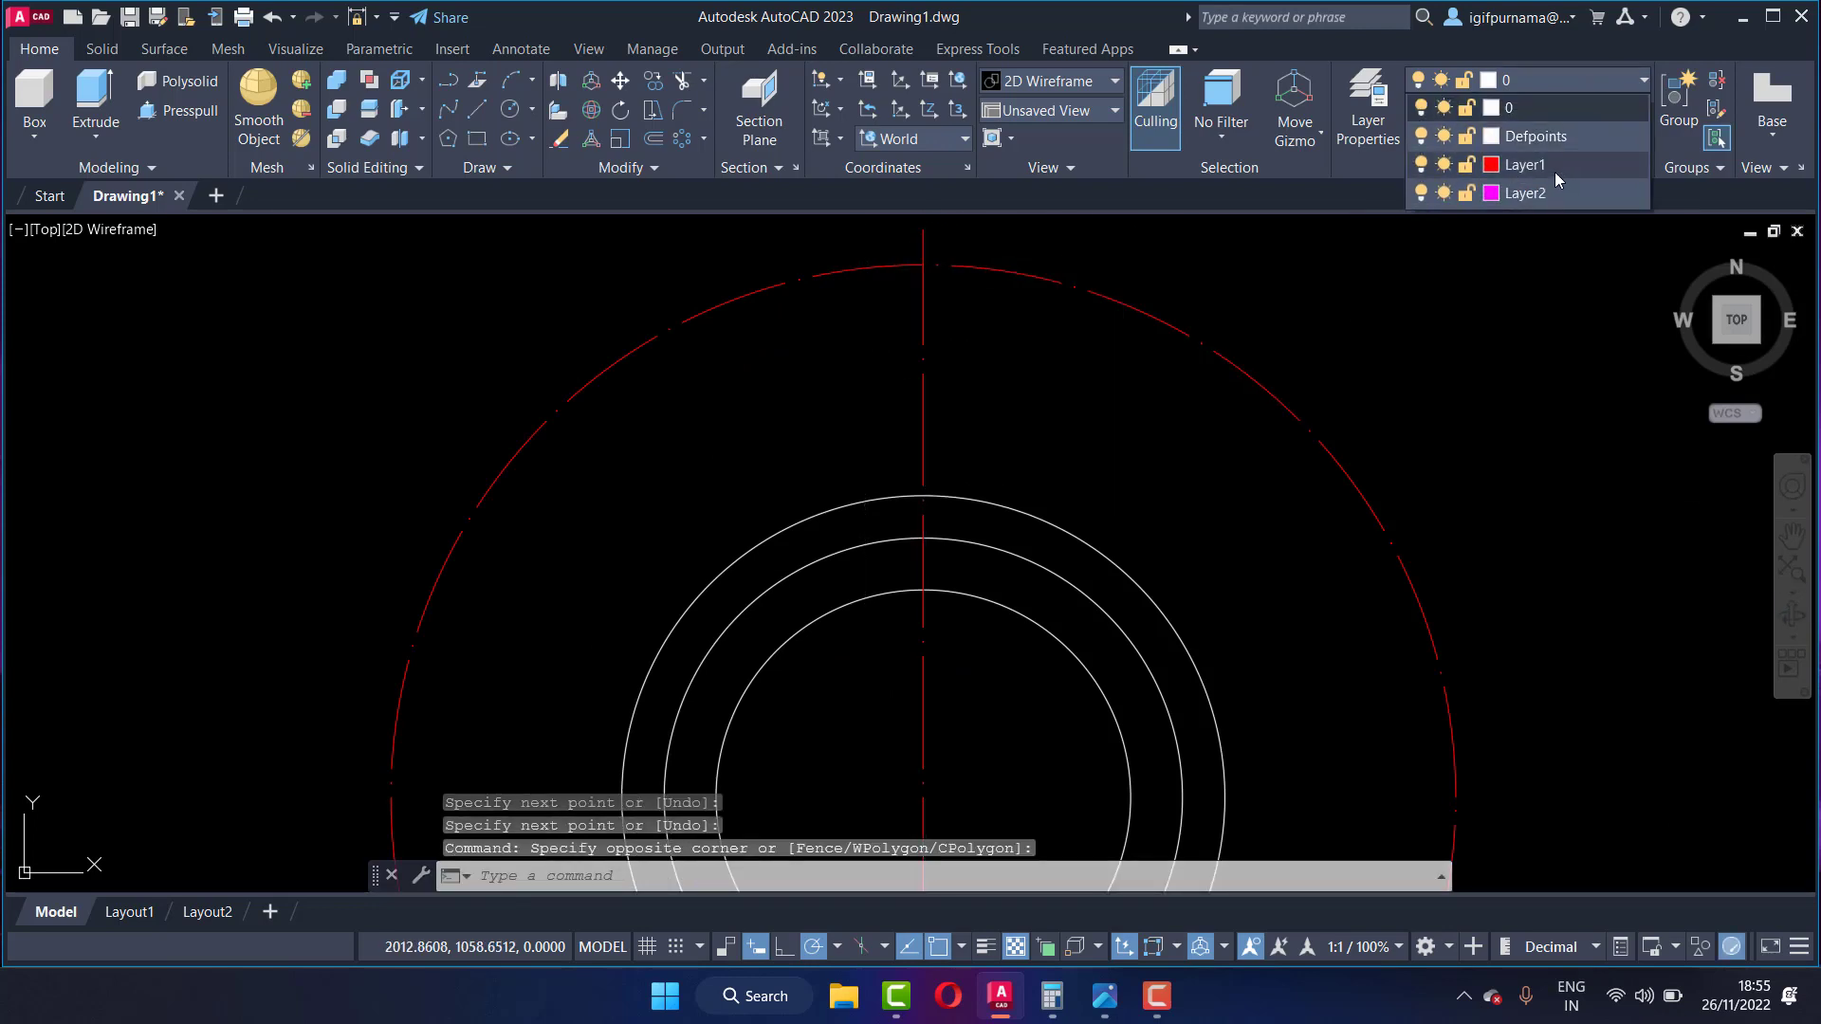
{"action": "left_click", "coordinate": [1556, 172]}
{"action": "key", "text": "Escape"}
Step: Make Layer1 current and draw a horizontal centre line across the red circle
{"action": "left_click", "coordinate": [1550, 85]}
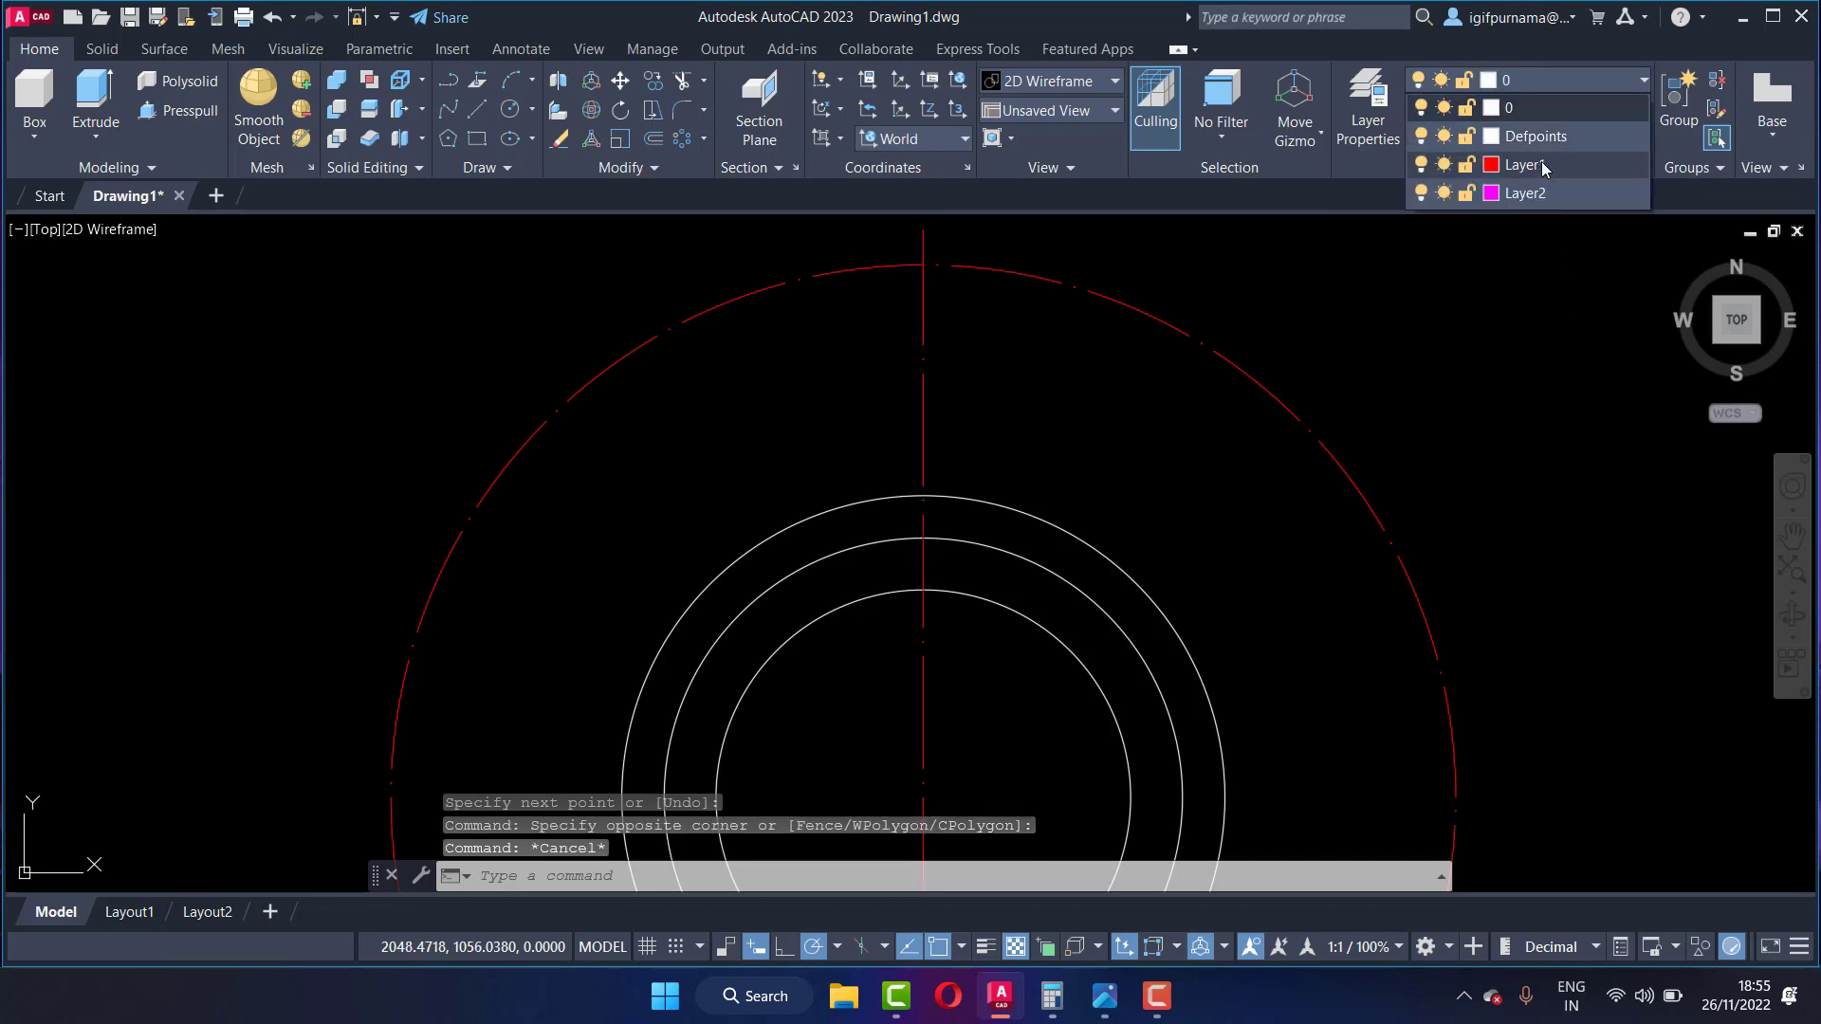
{"action": "left_click", "coordinate": [1542, 166]}
{"action": "scroll", "coordinate": [1091, 301], "scroll_direction": "down", "scroll_amount": 6}
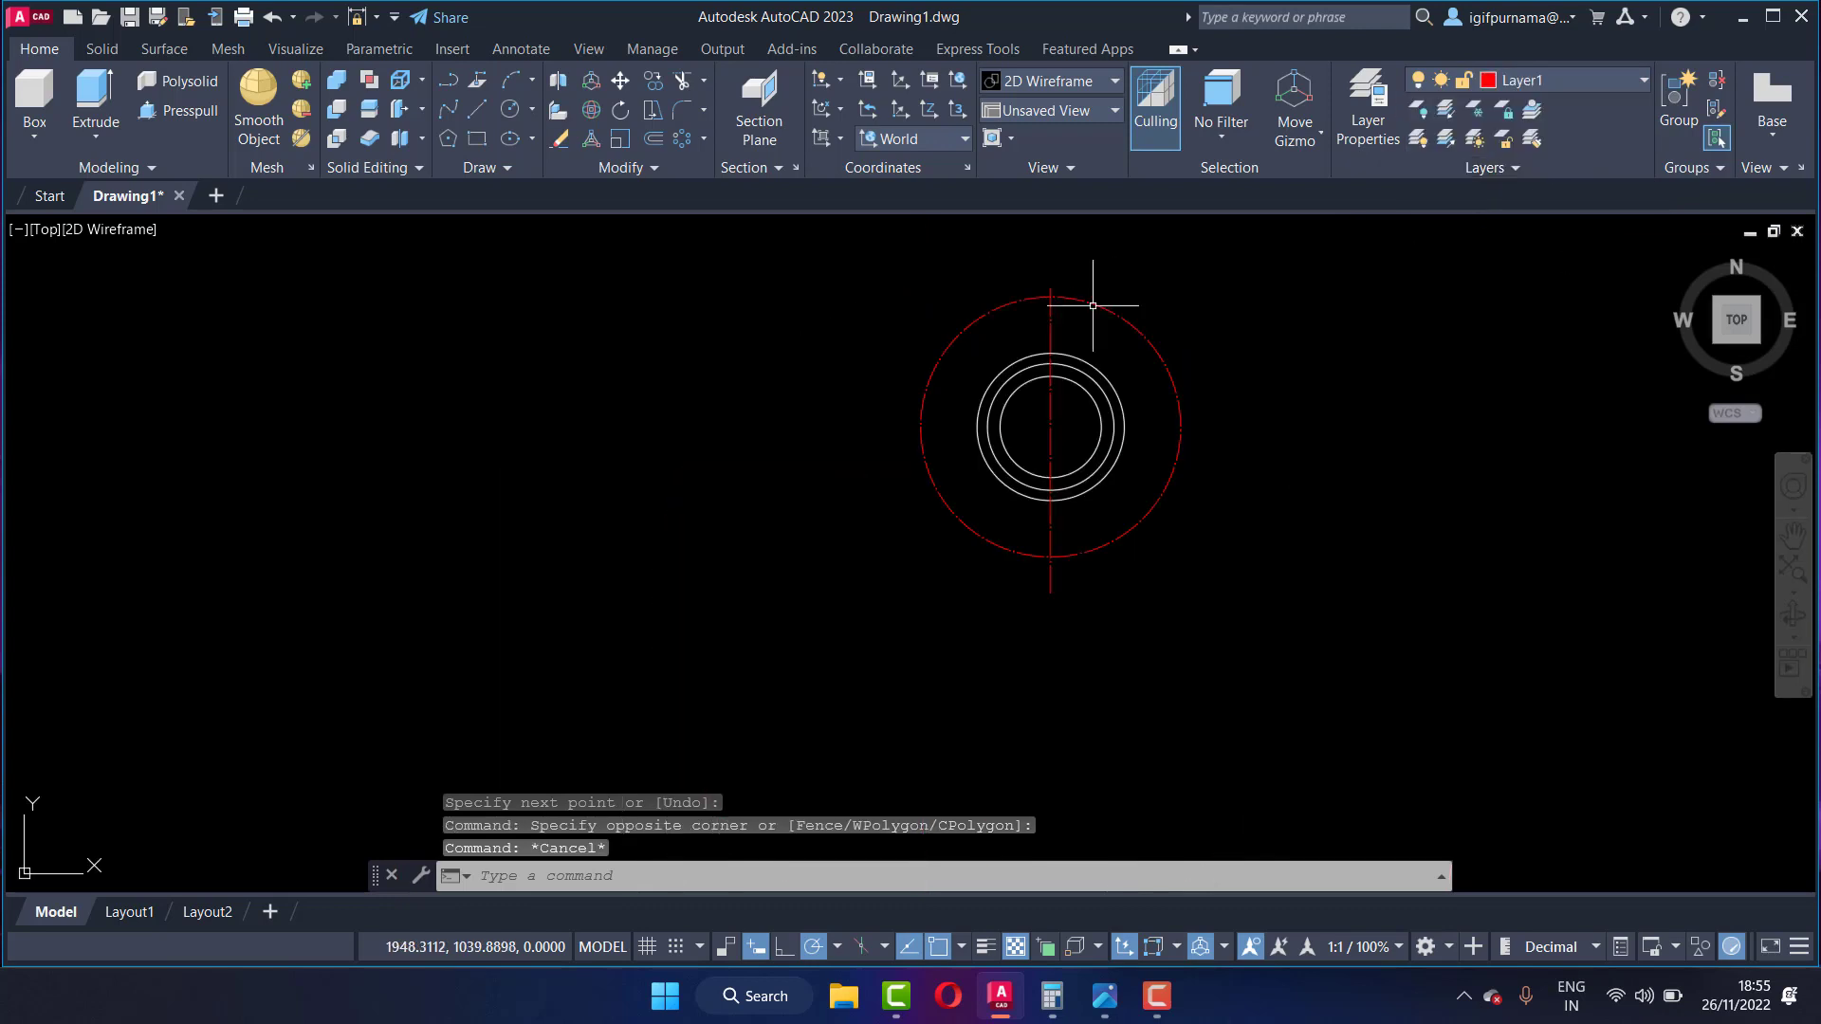
{"action": "left_click", "coordinate": [474, 118]}
{"action": "scroll", "coordinate": [1023, 406], "scroll_direction": "up", "scroll_amount": 3}
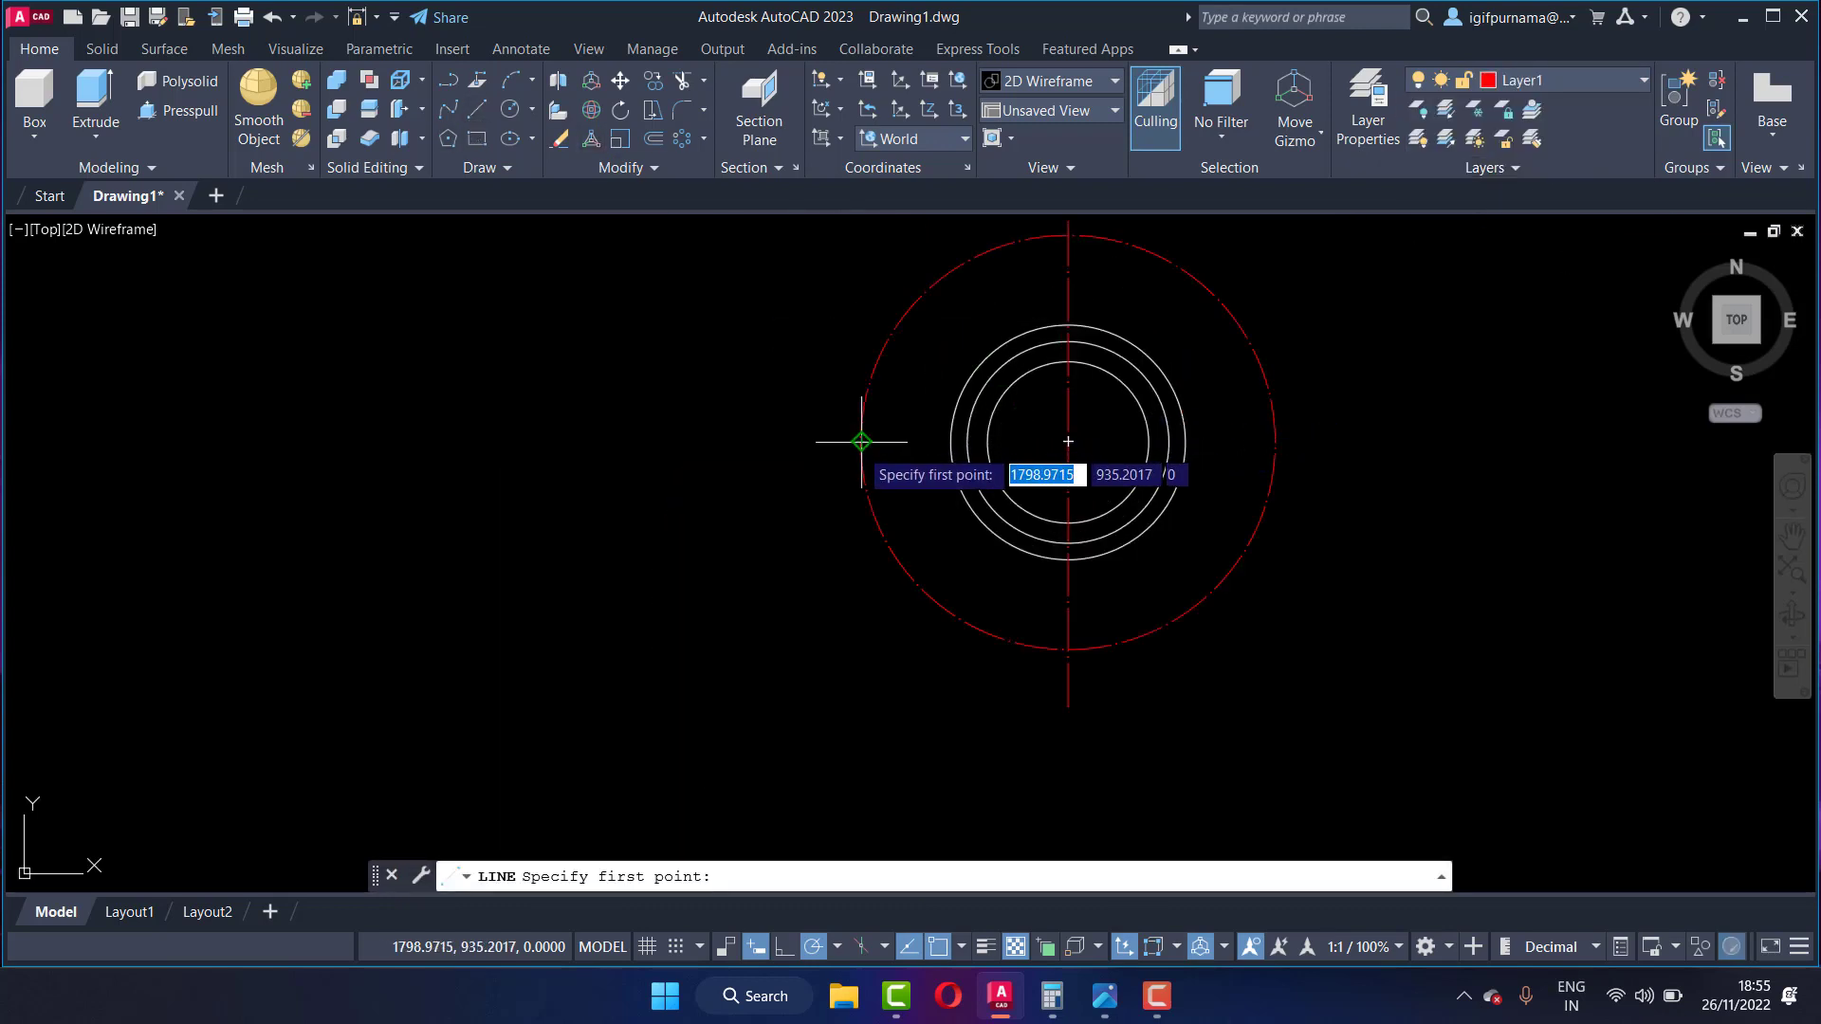
{"action": "left_click", "coordinate": [767, 442]}
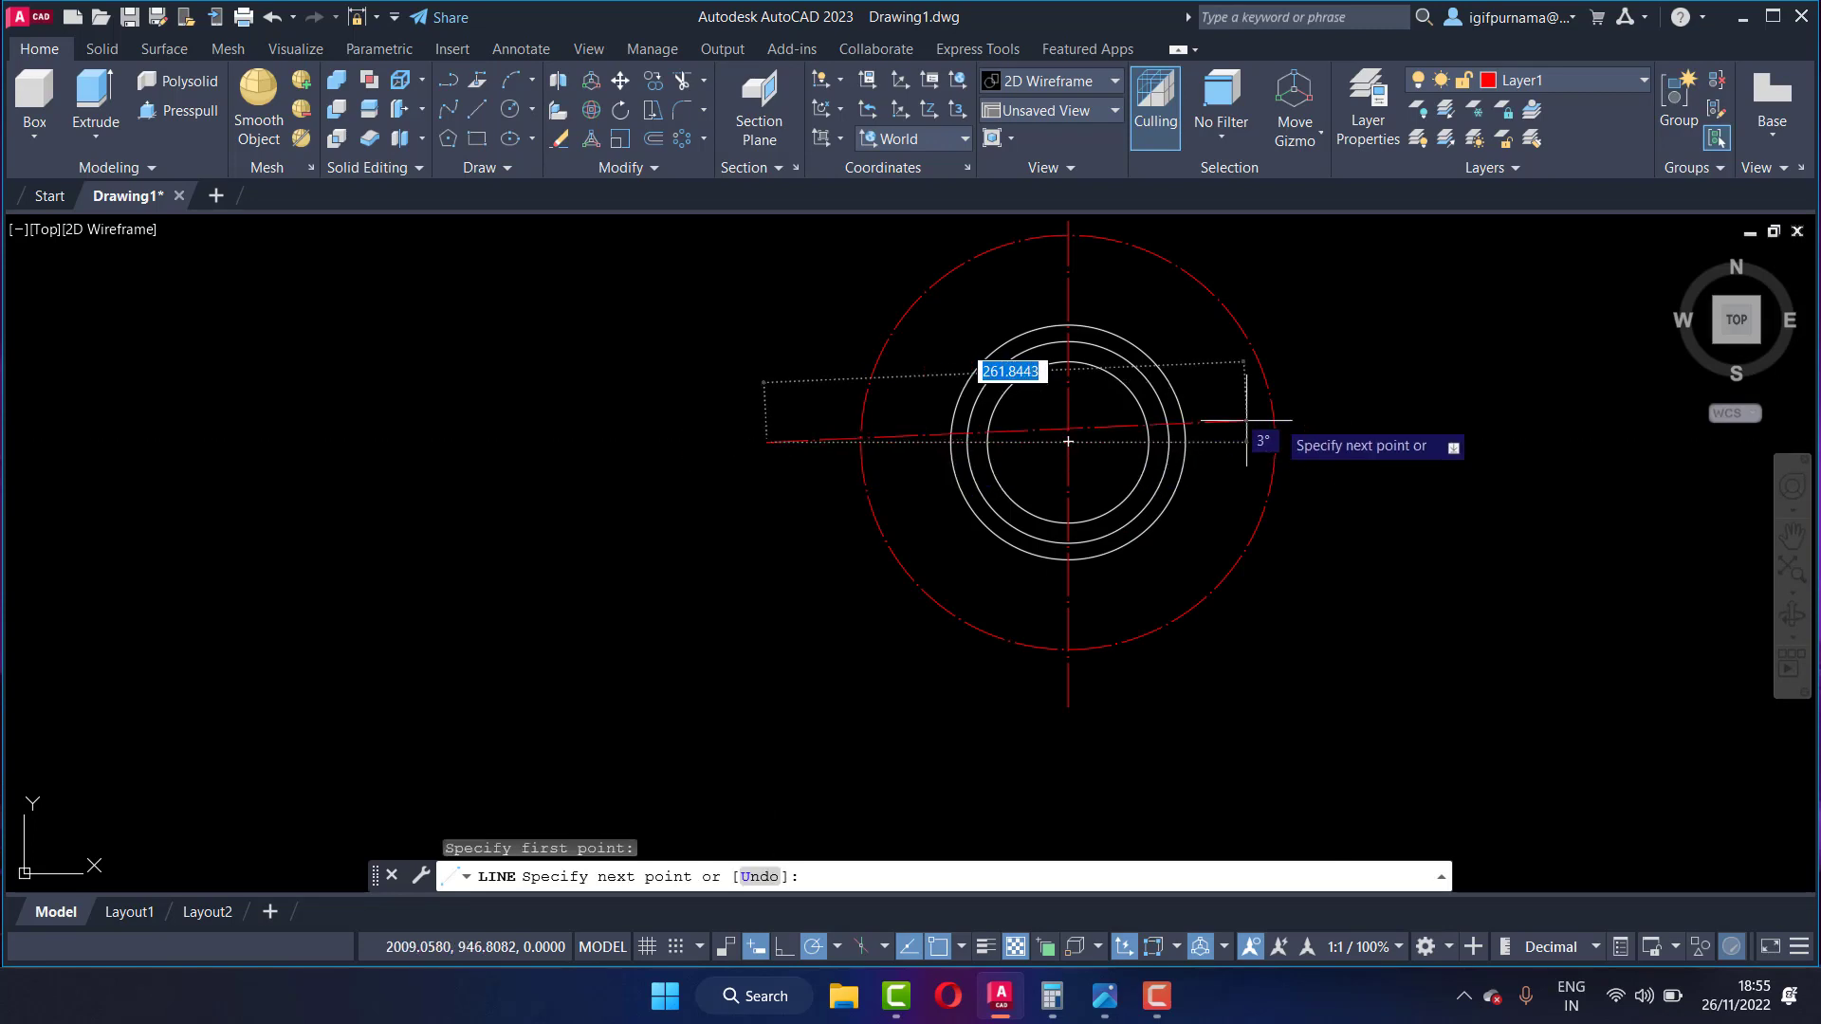
{"action": "left_click", "coordinate": [1340, 441]}
{"action": "right_click", "coordinate": [1341, 442]}
{"action": "left_click", "coordinate": [1366, 459]}
Step: Zoom in and out to inspect the circles and centre lines
{"action": "scroll", "coordinate": [1196, 455], "scroll_direction": "up", "scroll_amount": 2}
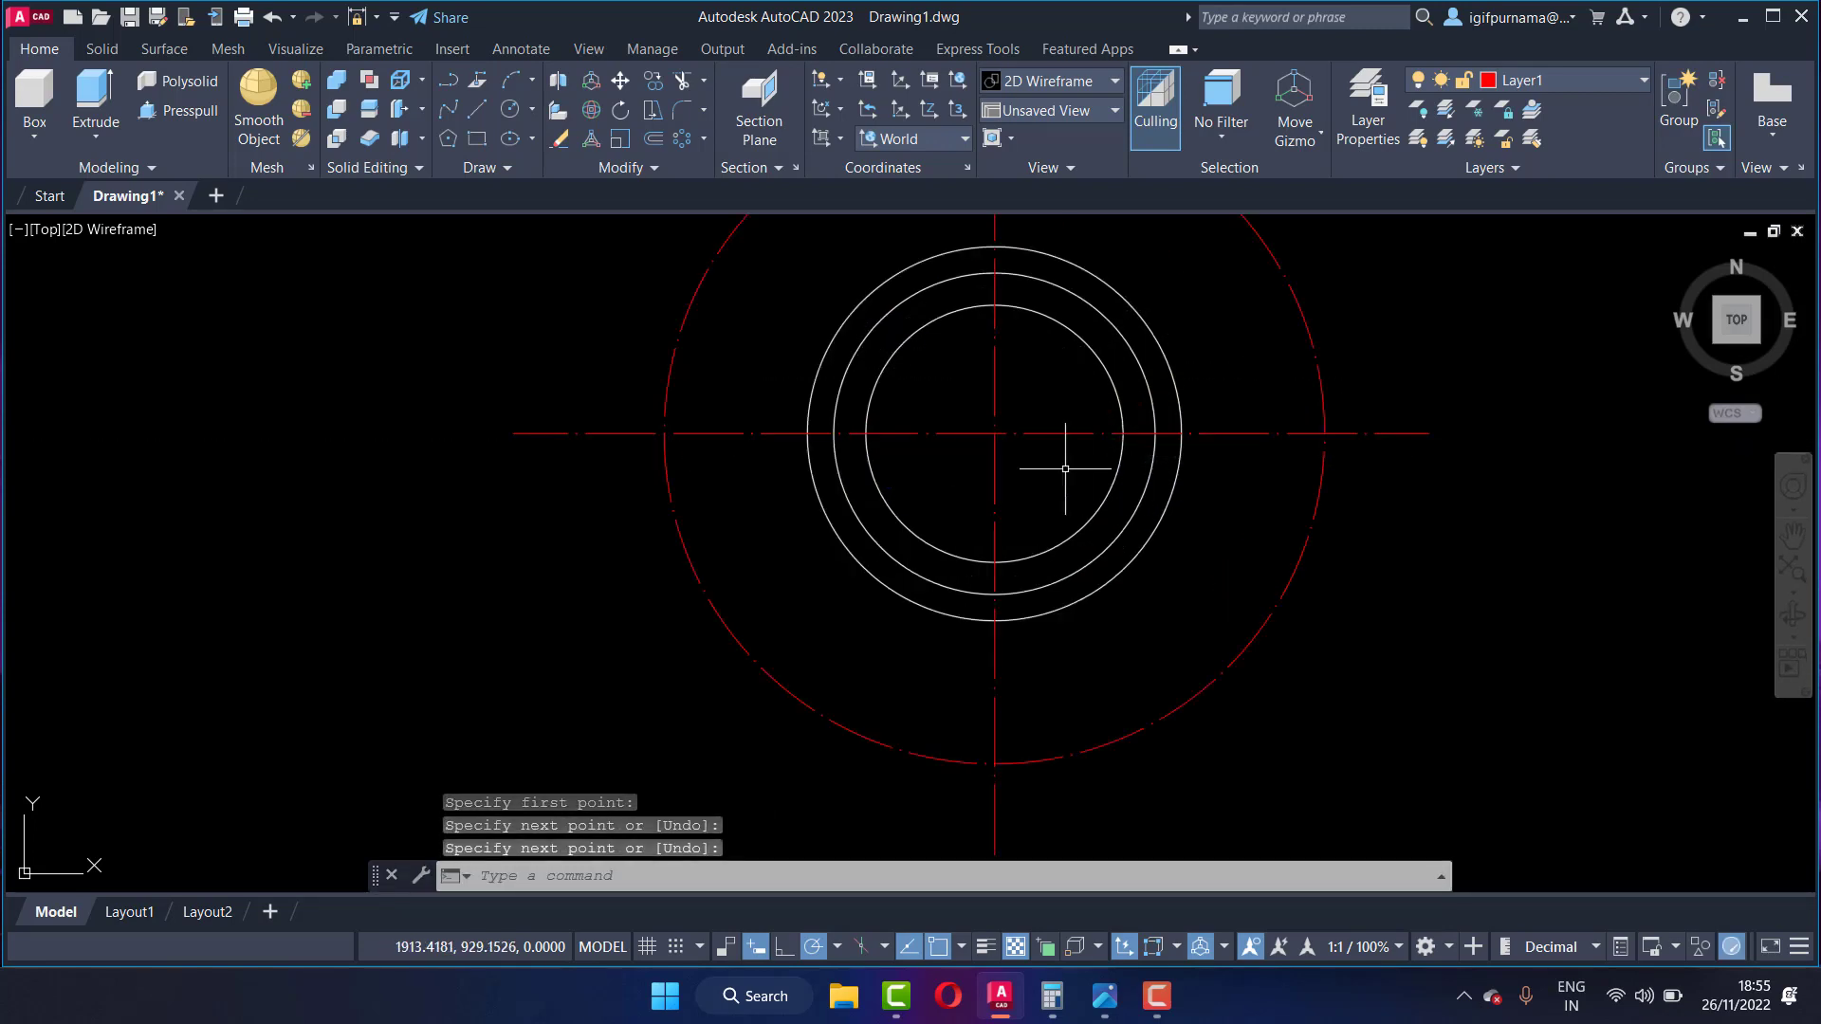
{"action": "scroll", "coordinate": [959, 386], "scroll_direction": "up", "scroll_amount": 2}
{"action": "scroll", "coordinate": [977, 407], "scroll_direction": "down", "scroll_amount": 3}
{"action": "scroll", "coordinate": [1098, 338], "scroll_direction": "down", "scroll_amount": 1}
{"action": "scroll", "coordinate": [1167, 492], "scroll_direction": "up", "scroll_amount": 3}
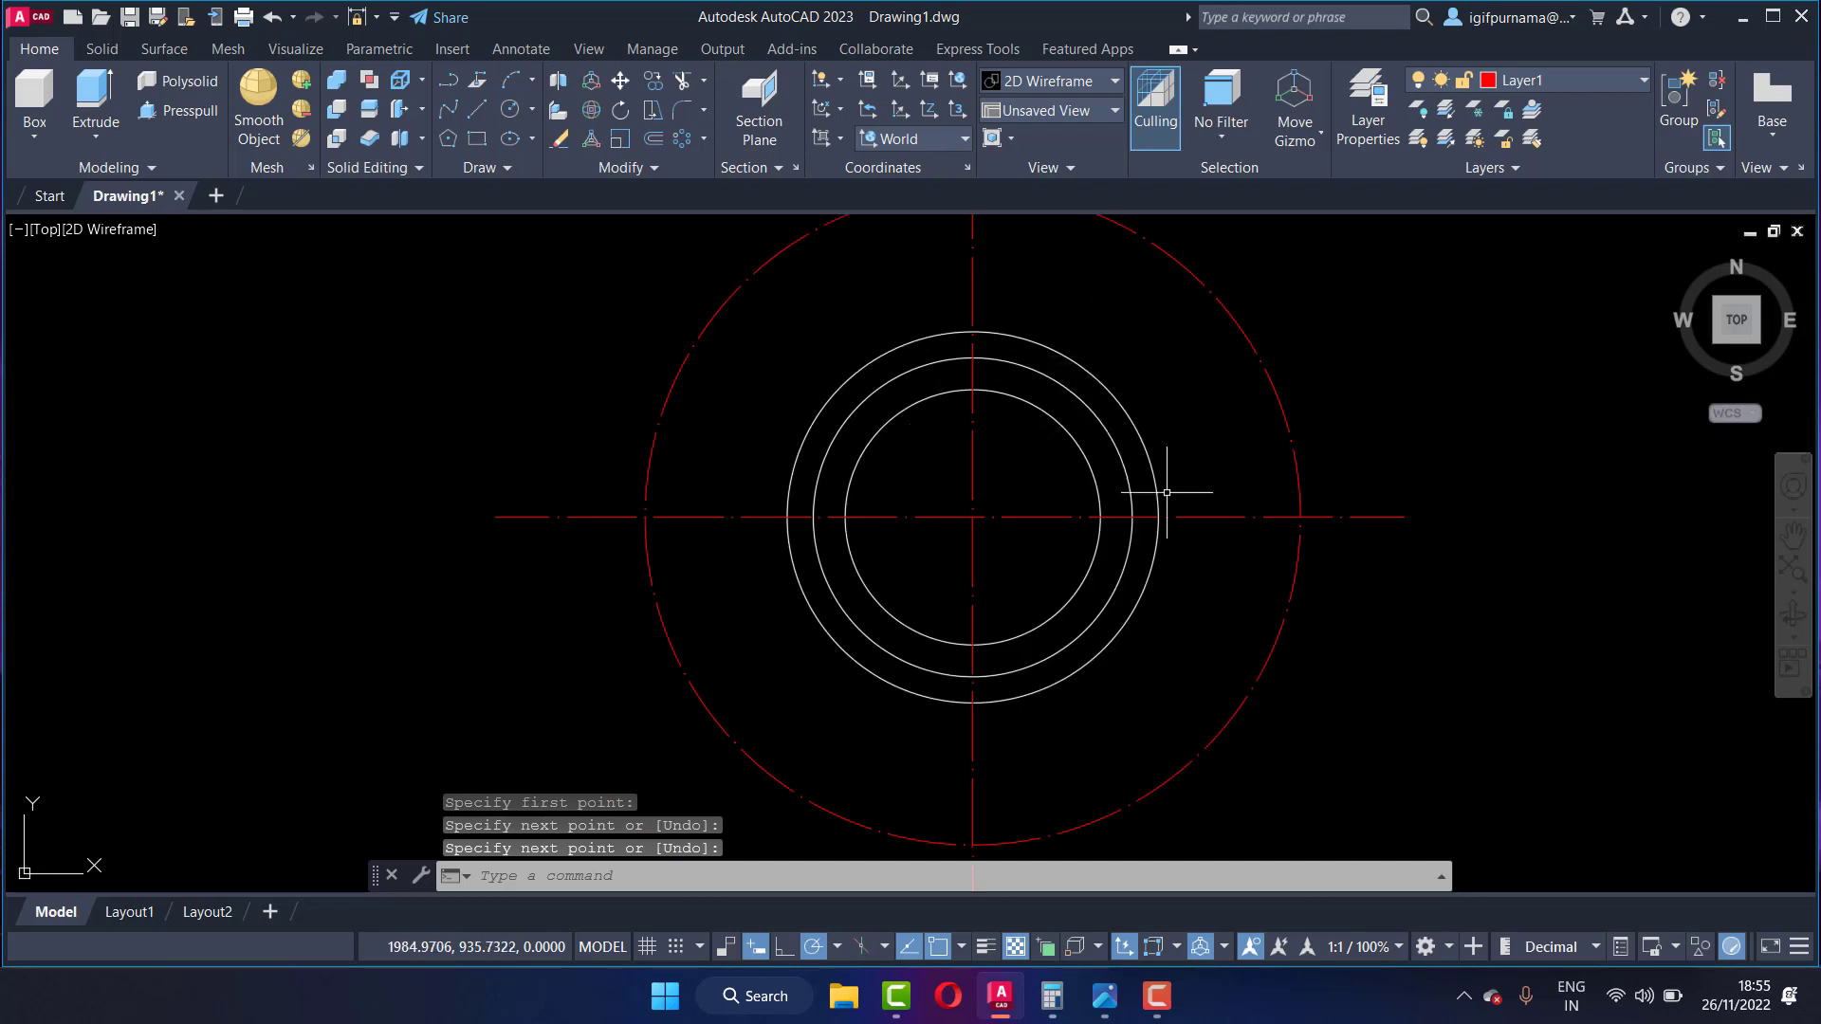
{"action": "scroll", "coordinate": [954, 285], "scroll_direction": "down", "scroll_amount": 4}
{"action": "scroll", "coordinate": [986, 237], "scroll_direction": "up", "scroll_amount": 4}
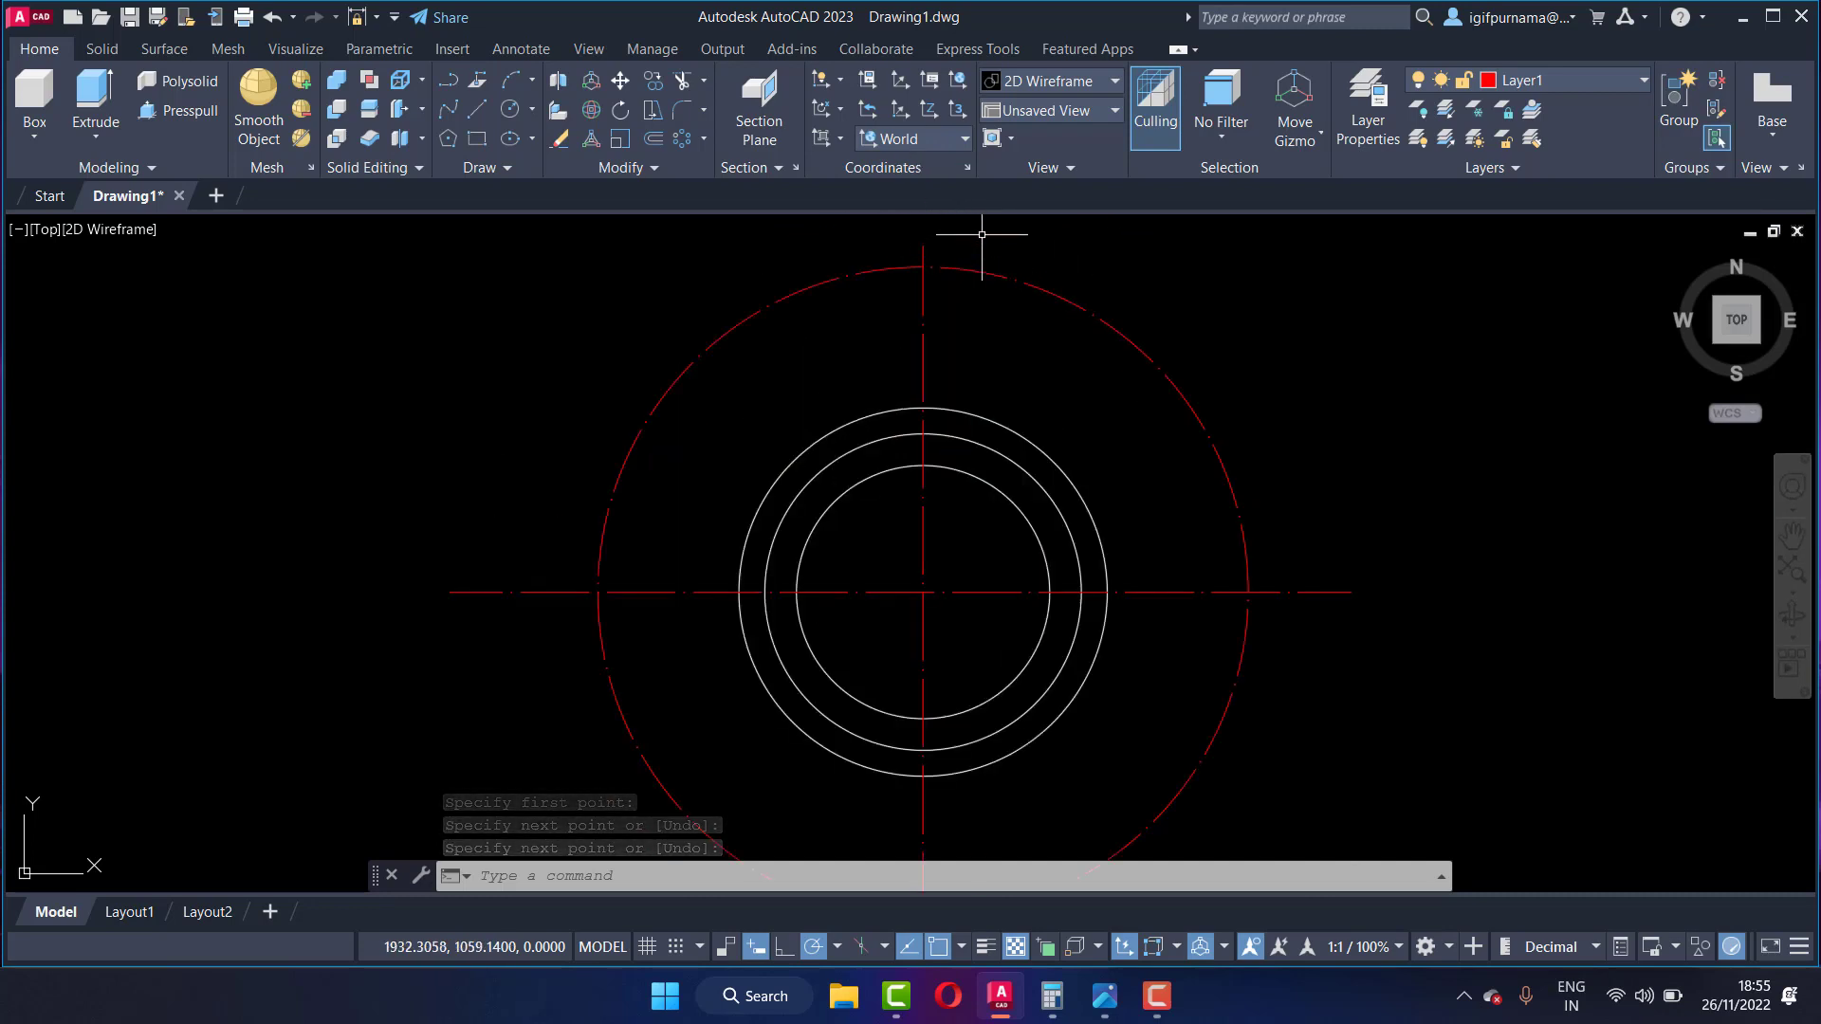
{"action": "scroll", "coordinate": [981, 235], "scroll_direction": "down", "scroll_amount": 2}
Step: Move the Photos window right and zoom on the right boss to read Ø40 and Ø52
{"action": "left_click", "coordinate": [1105, 996]}
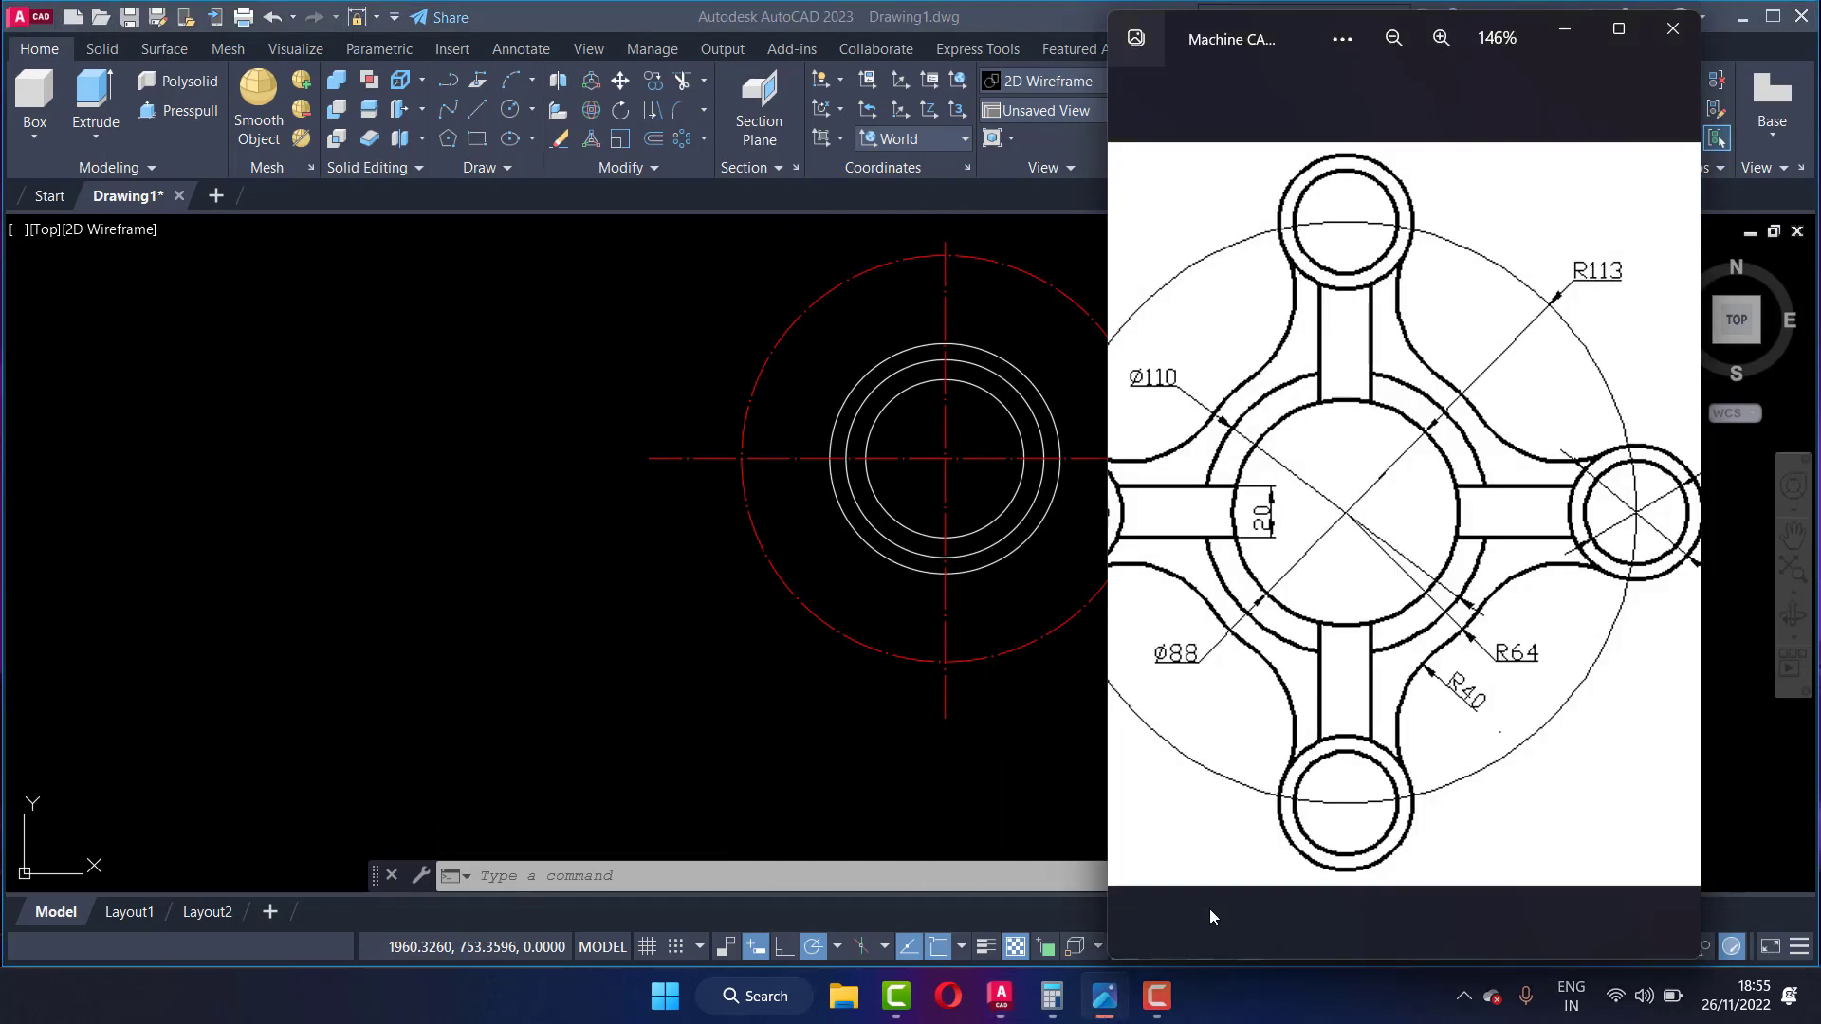
{"action": "left_click_drag", "start_coordinate": [1294, 29], "coordinate": [1377, 19]}
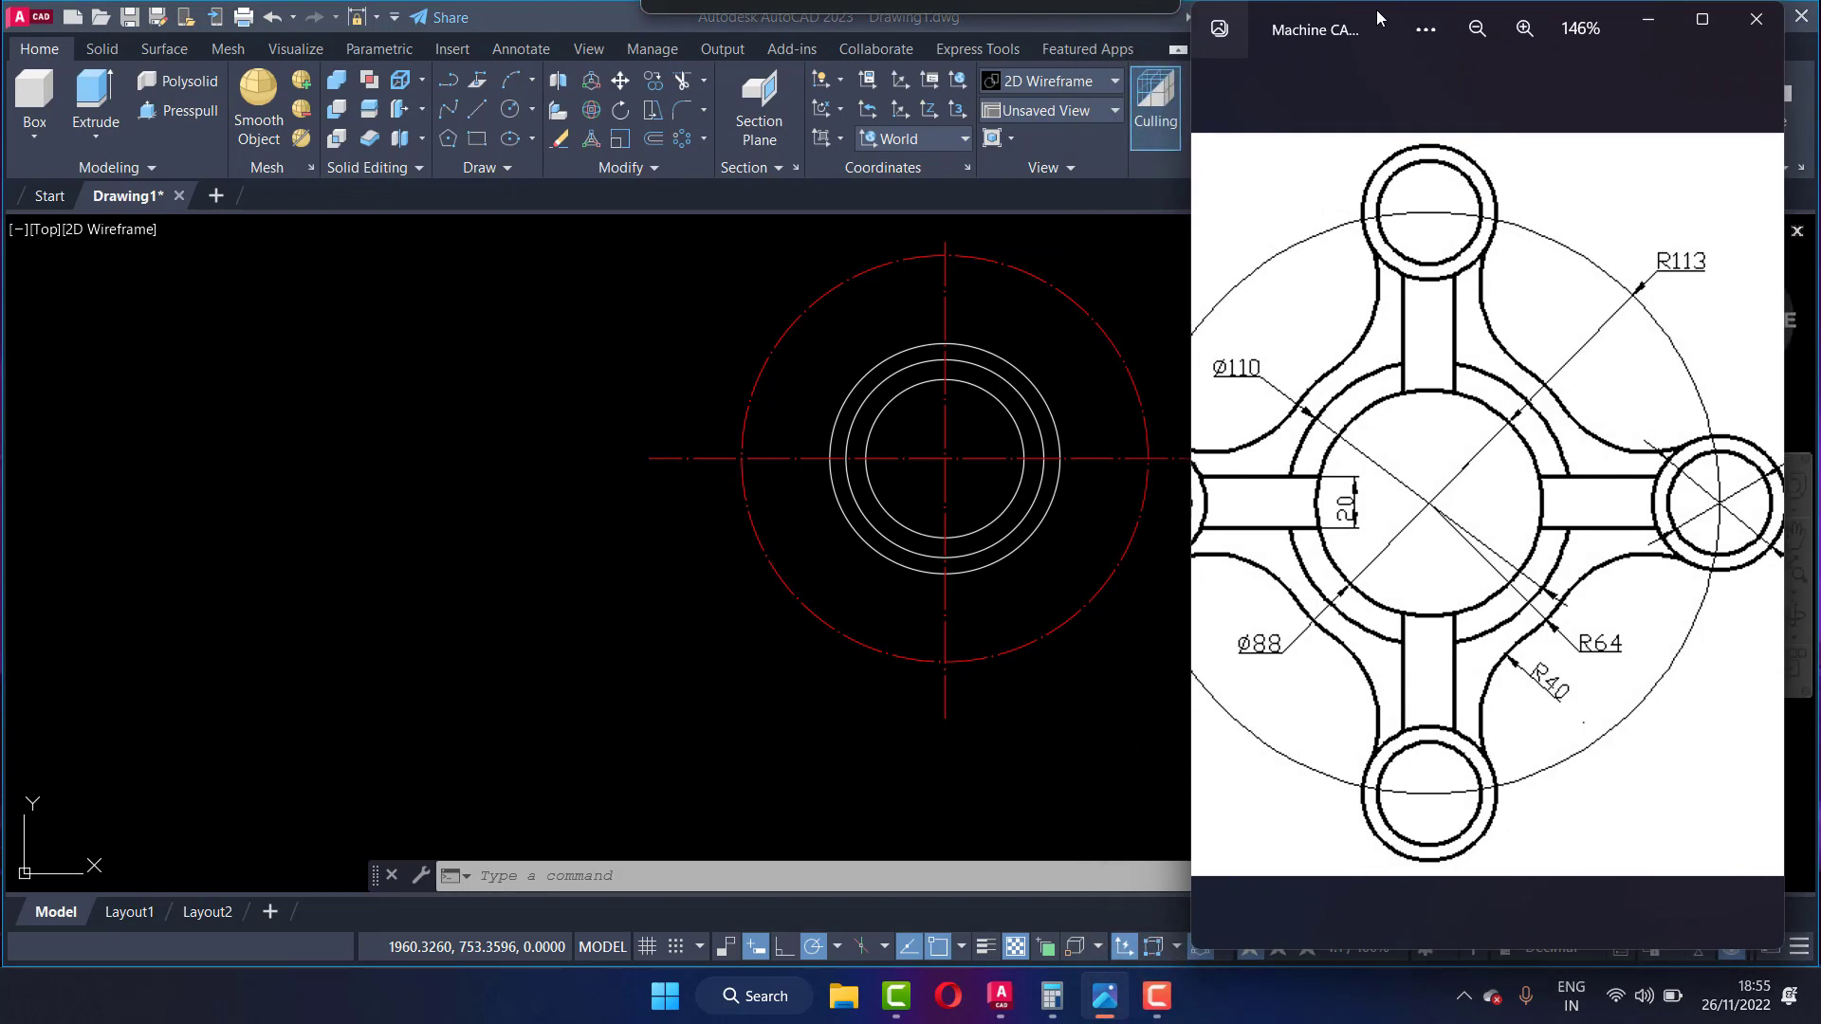
{"action": "scroll", "coordinate": [1444, 288], "scroll_direction": "up", "scroll_amount": 2}
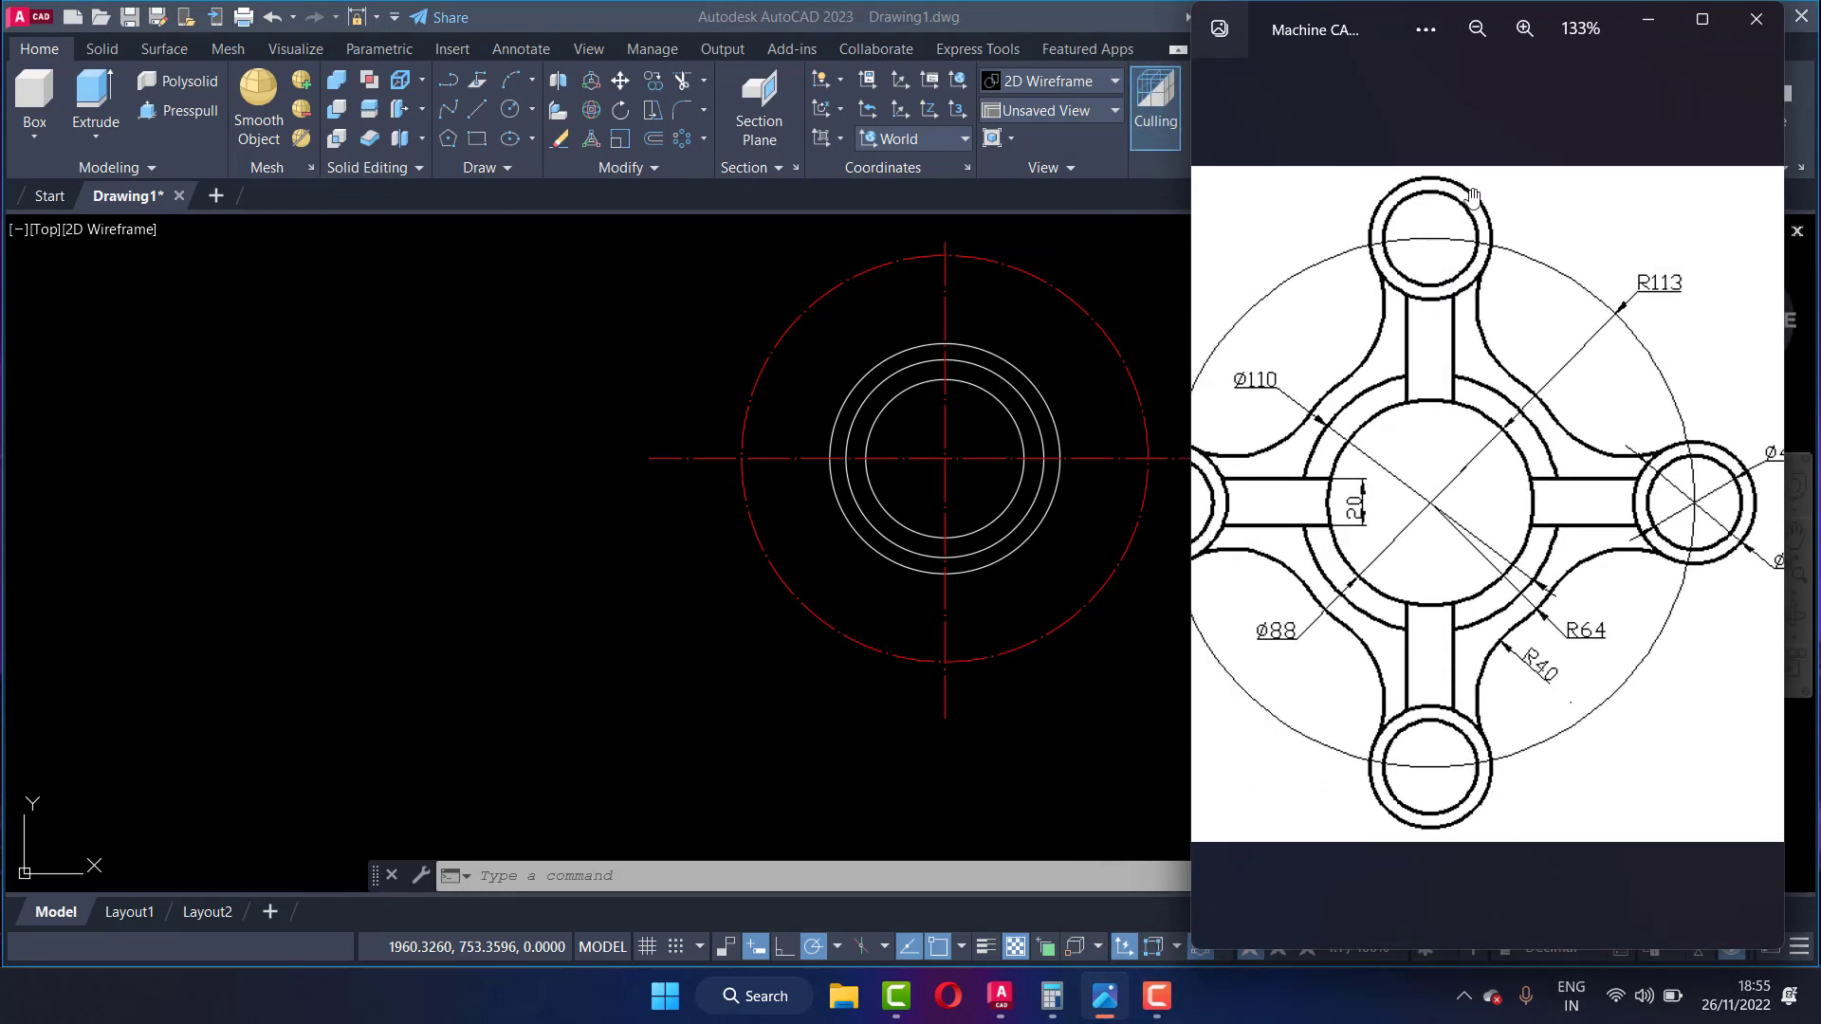
{"action": "scroll", "coordinate": [1397, 353], "scroll_direction": "up", "scroll_amount": 1}
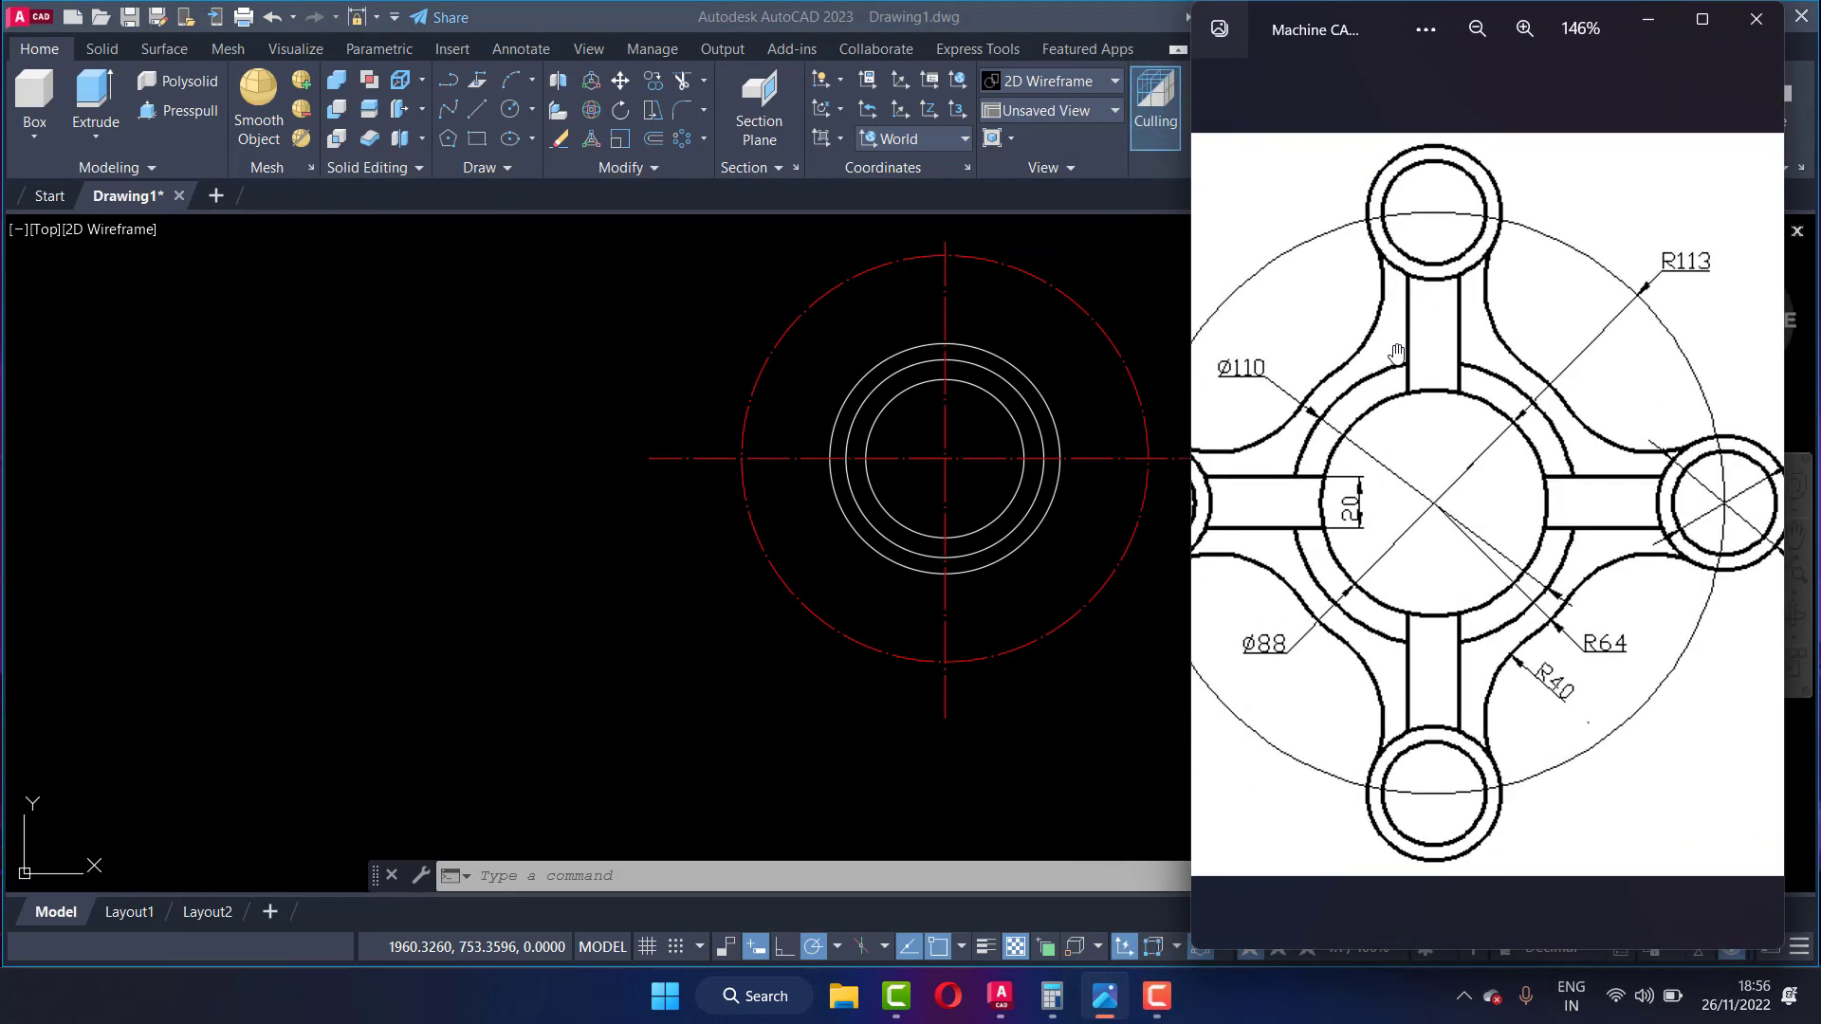
{"action": "scroll", "coordinate": [1398, 353], "scroll_direction": "down", "scroll_amount": 1}
{"action": "scroll", "coordinate": [1397, 353], "scroll_direction": "down", "scroll_amount": 1}
{"action": "scroll", "coordinate": [1397, 353], "scroll_direction": "down", "scroll_amount": 1}
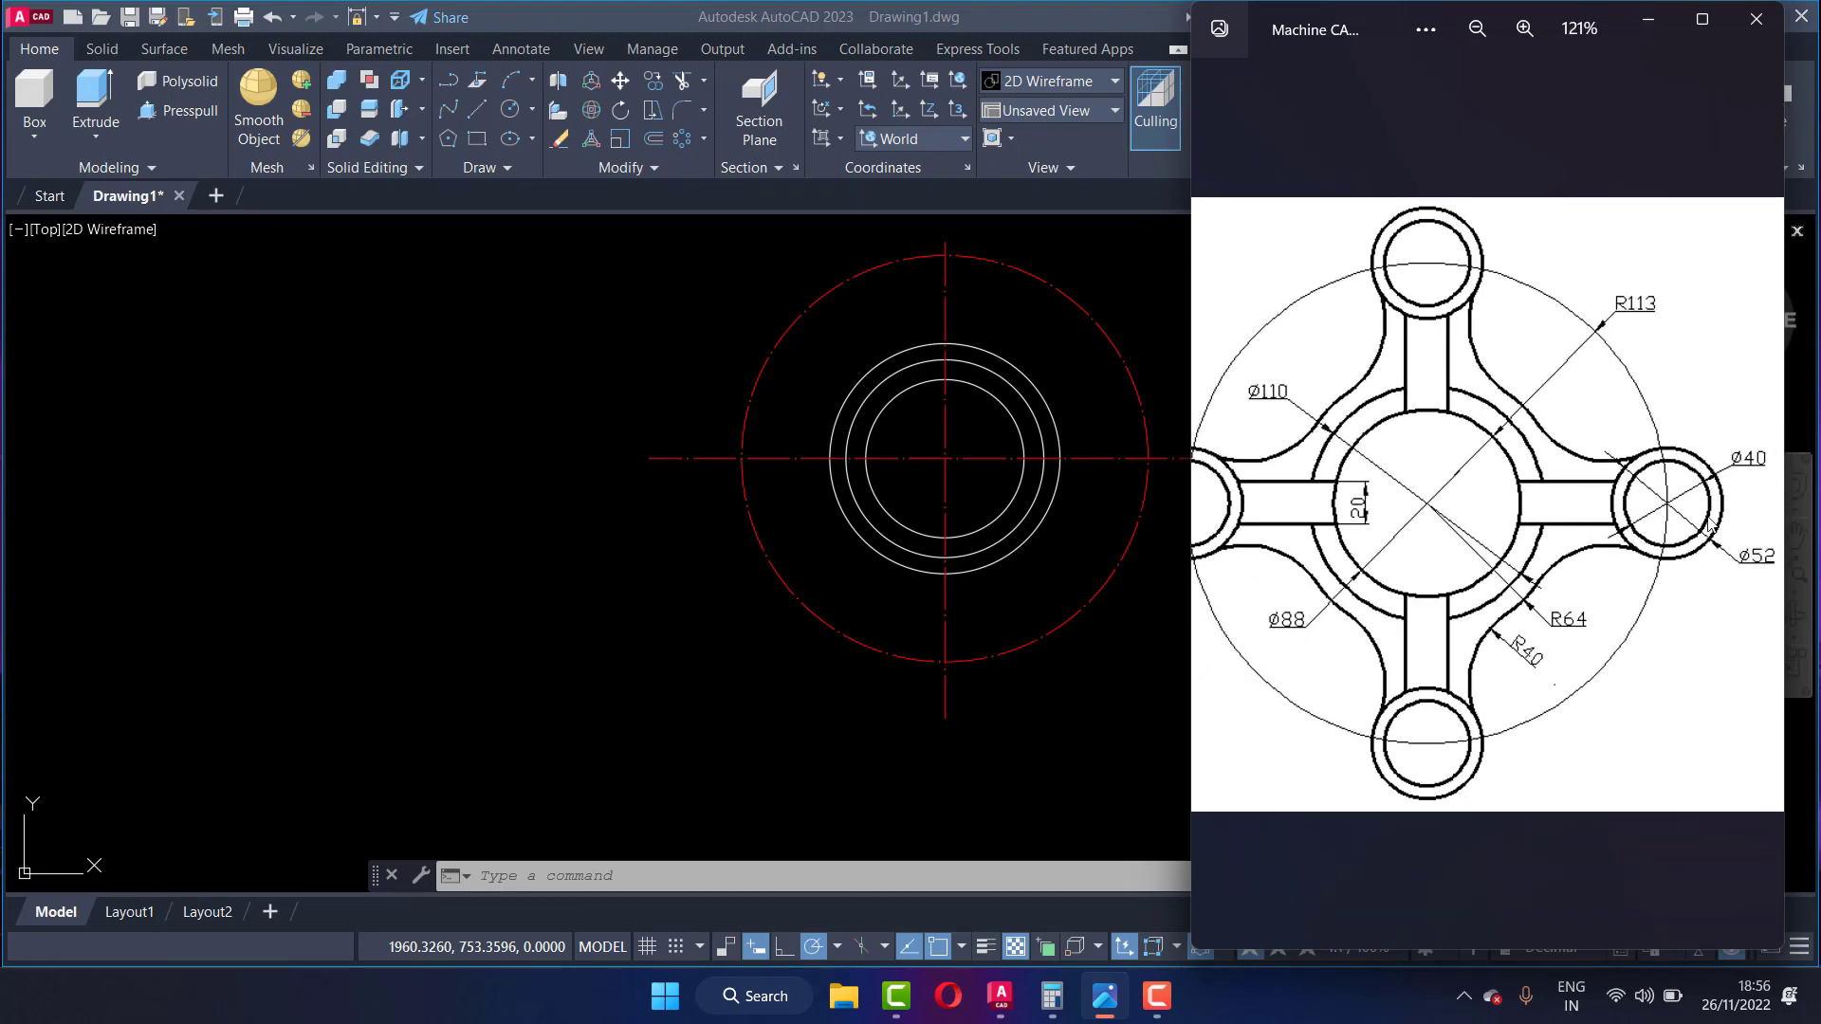
{"action": "scroll", "coordinate": [1662, 543], "scroll_direction": "up", "scroll_amount": 2}
{"action": "scroll", "coordinate": [1631, 536], "scroll_direction": "up", "scroll_amount": 2}
{"action": "scroll", "coordinate": [1565, 522], "scroll_direction": "up", "scroll_amount": 1}
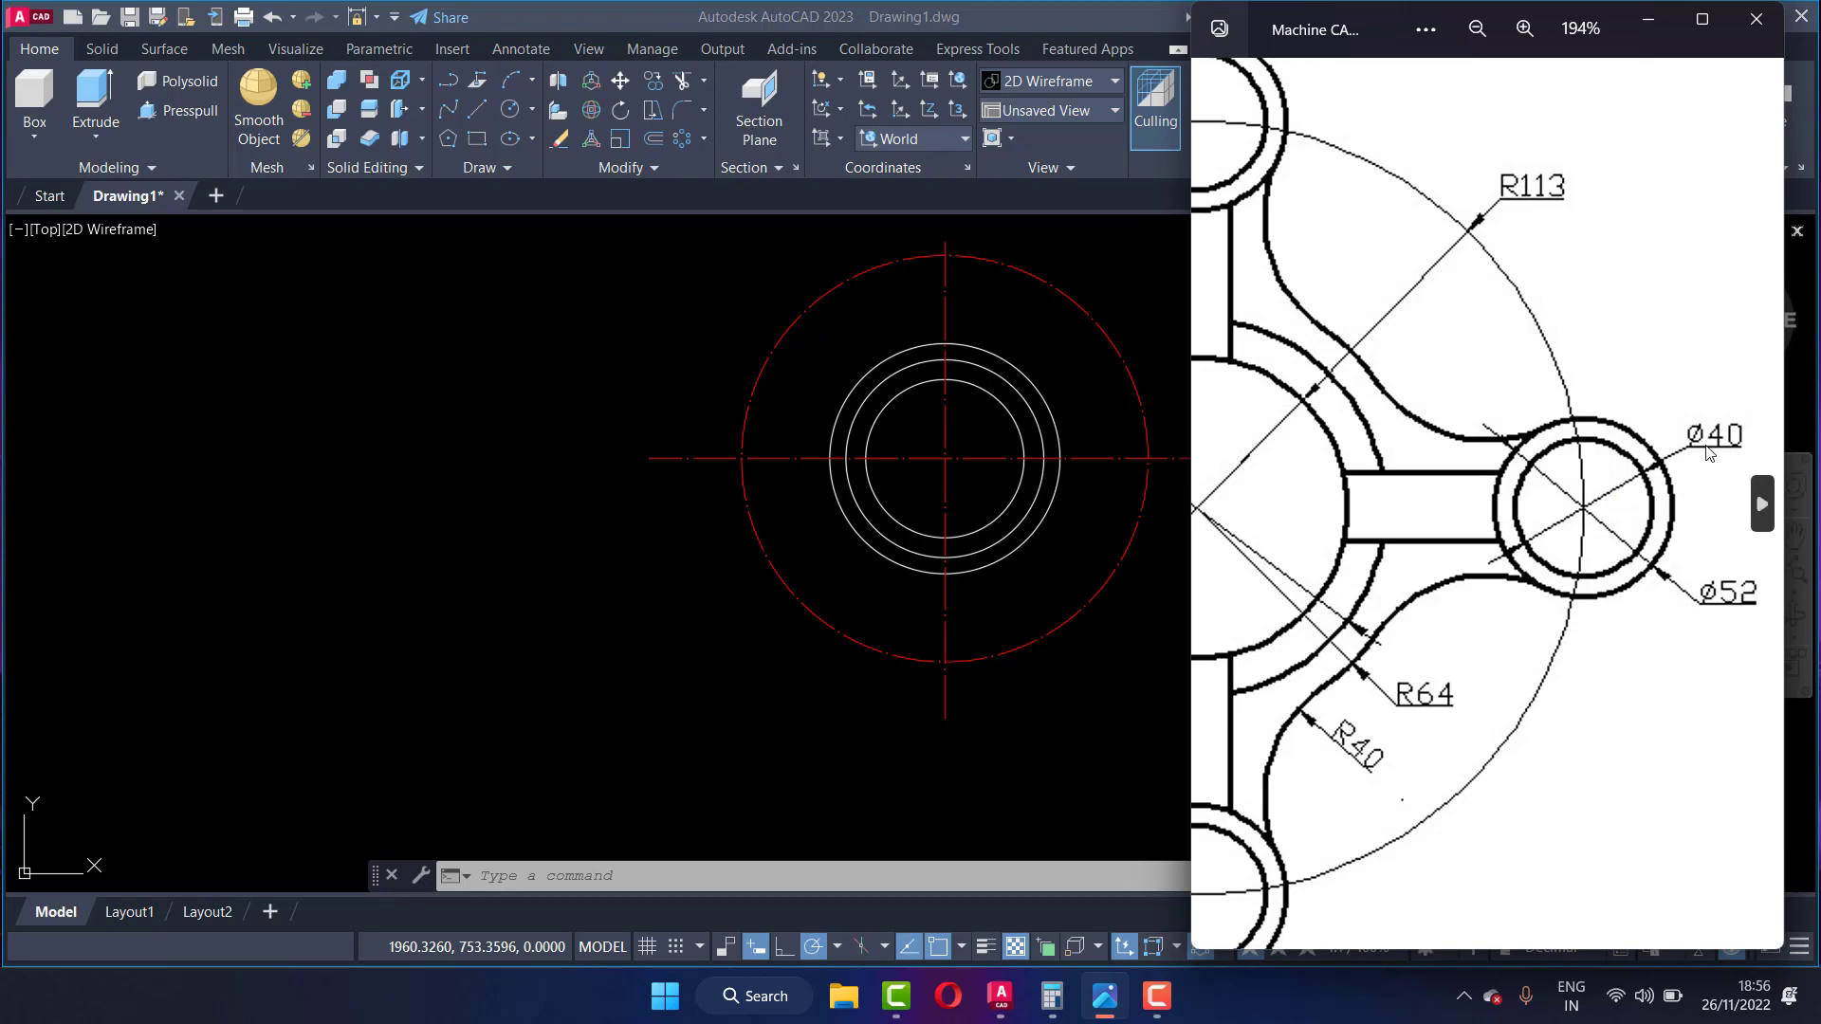
{"action": "left_click", "coordinate": [1106, 277]}
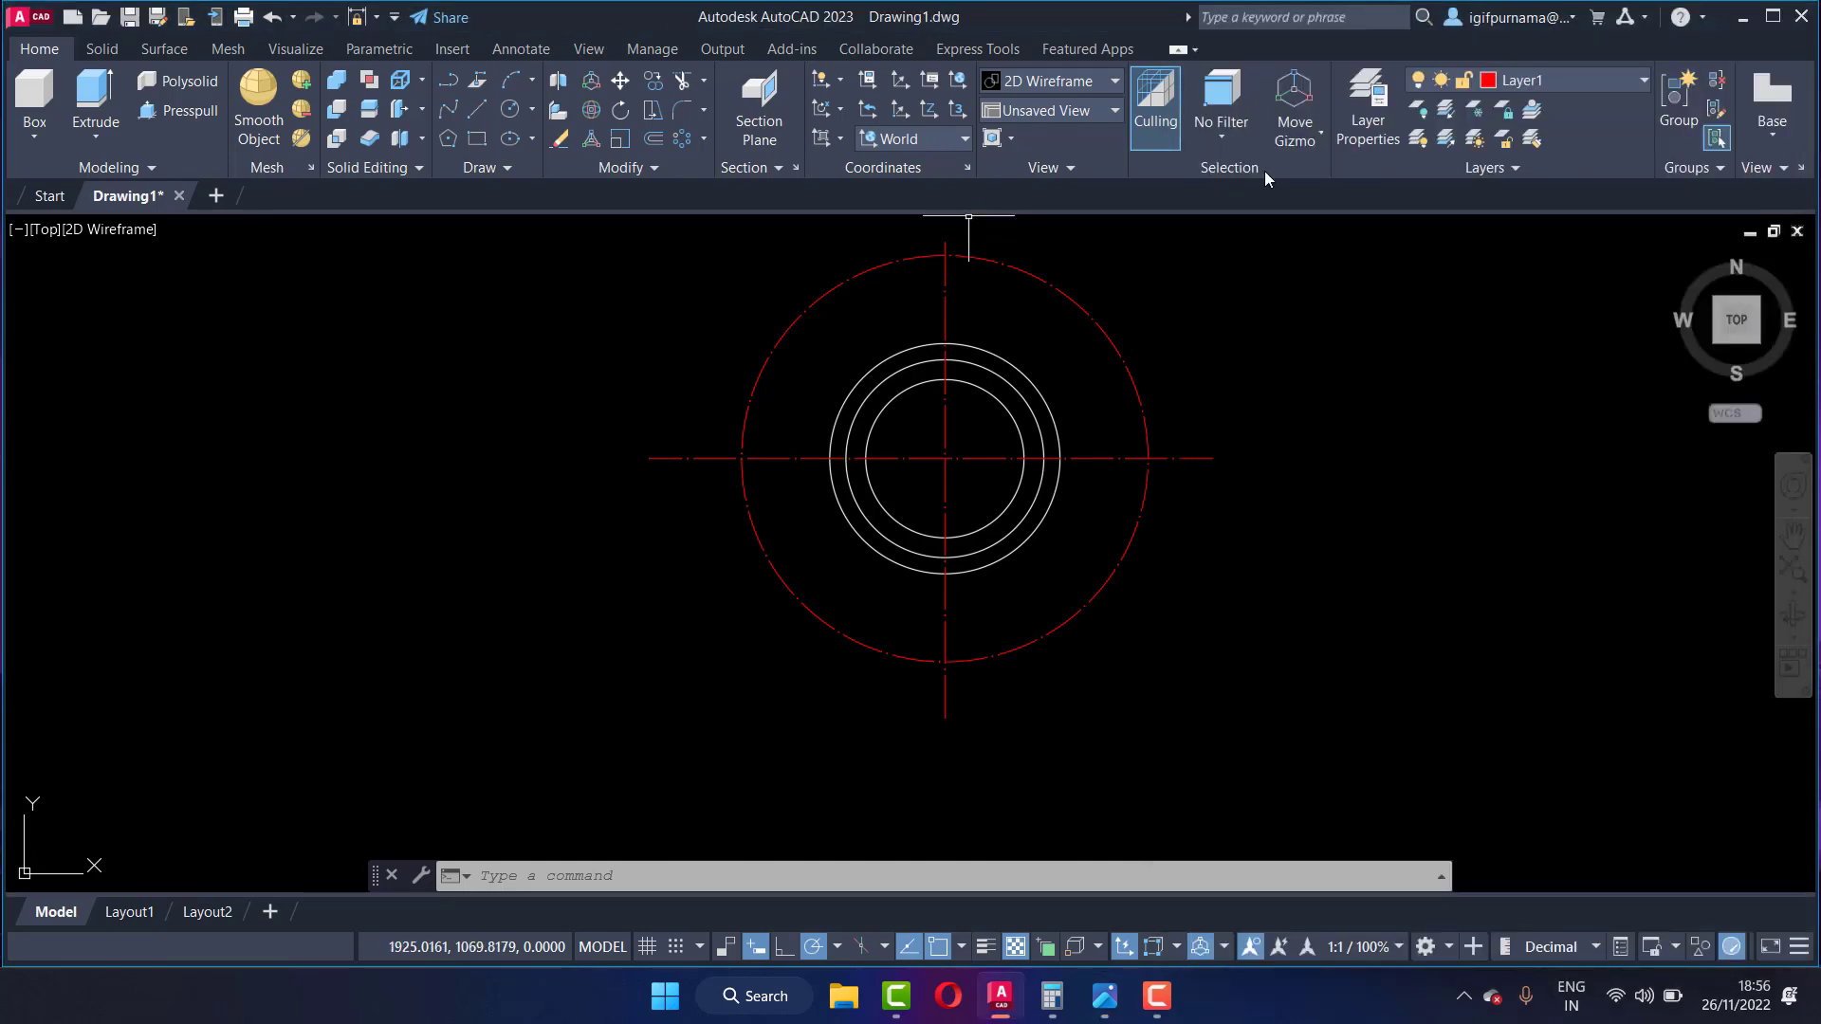
Step: Make Defpoints current and draw a radius-44 circle at the centre-line/red-circle intersection
{"action": "left_click", "coordinate": [1511, 84]}
{"action": "left_click", "coordinate": [1511, 140]}
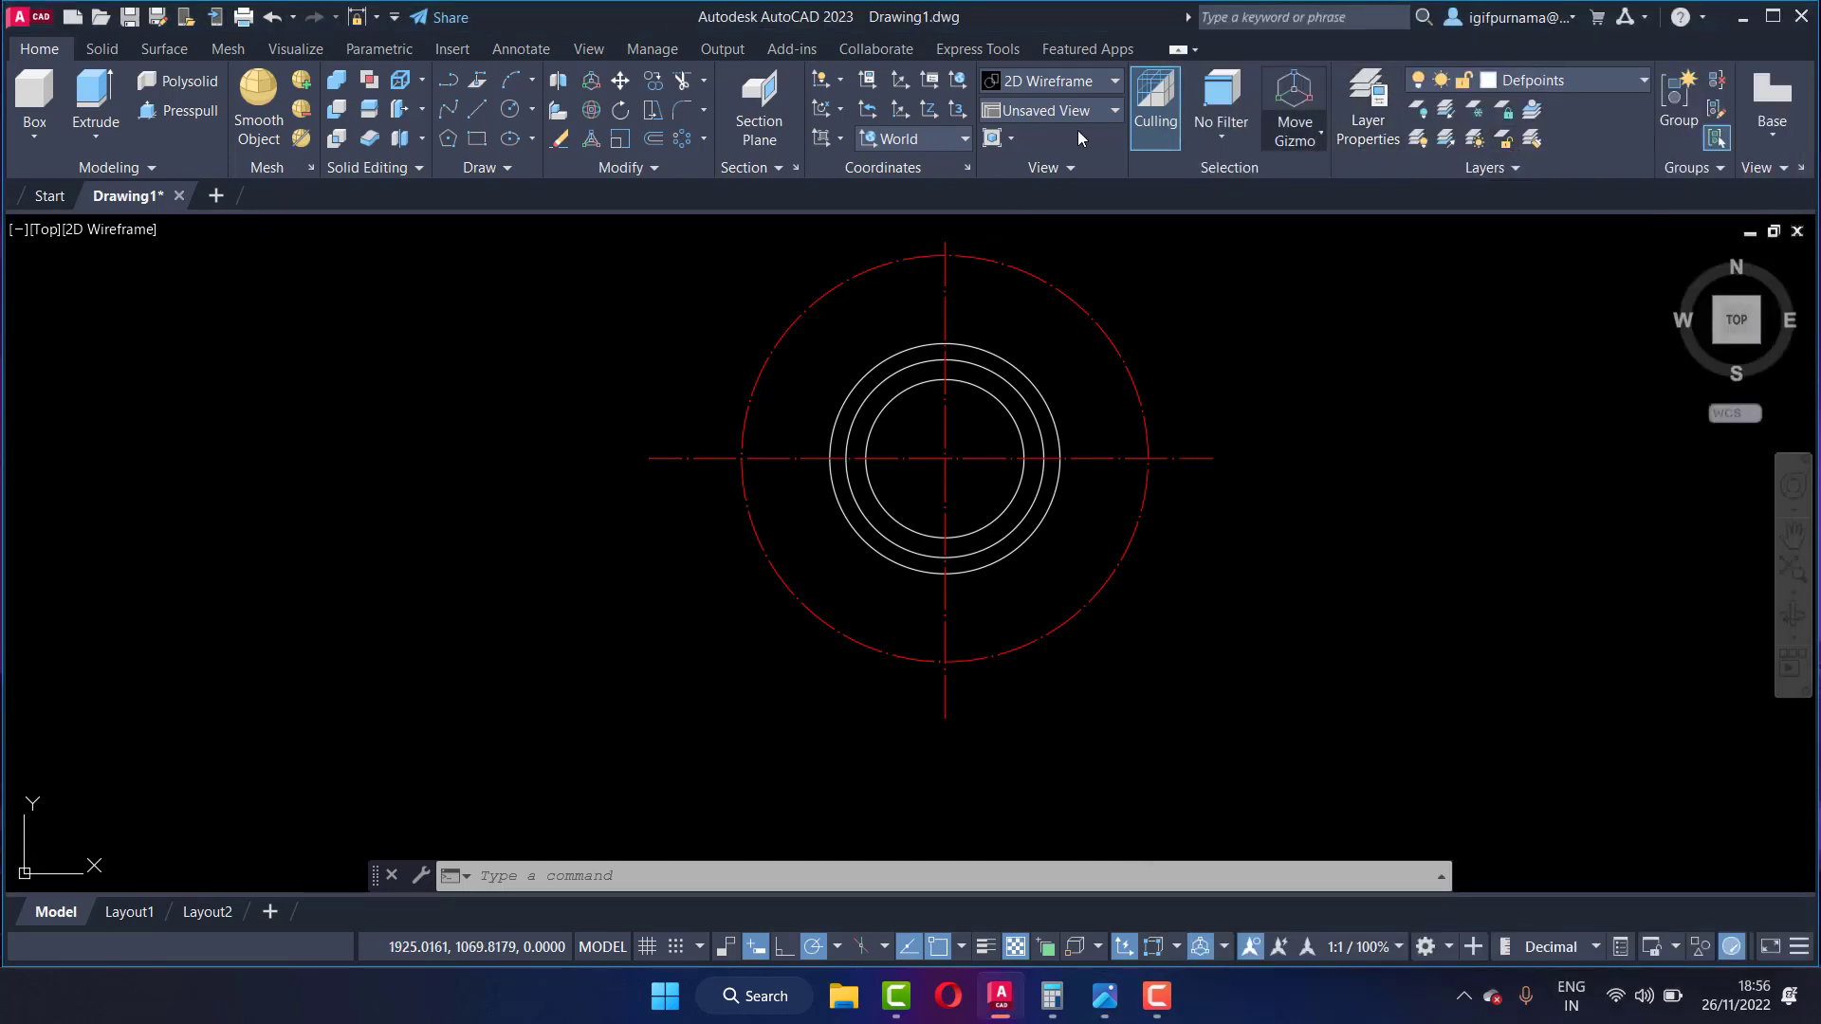
{"action": "left_click", "coordinate": [511, 111]}
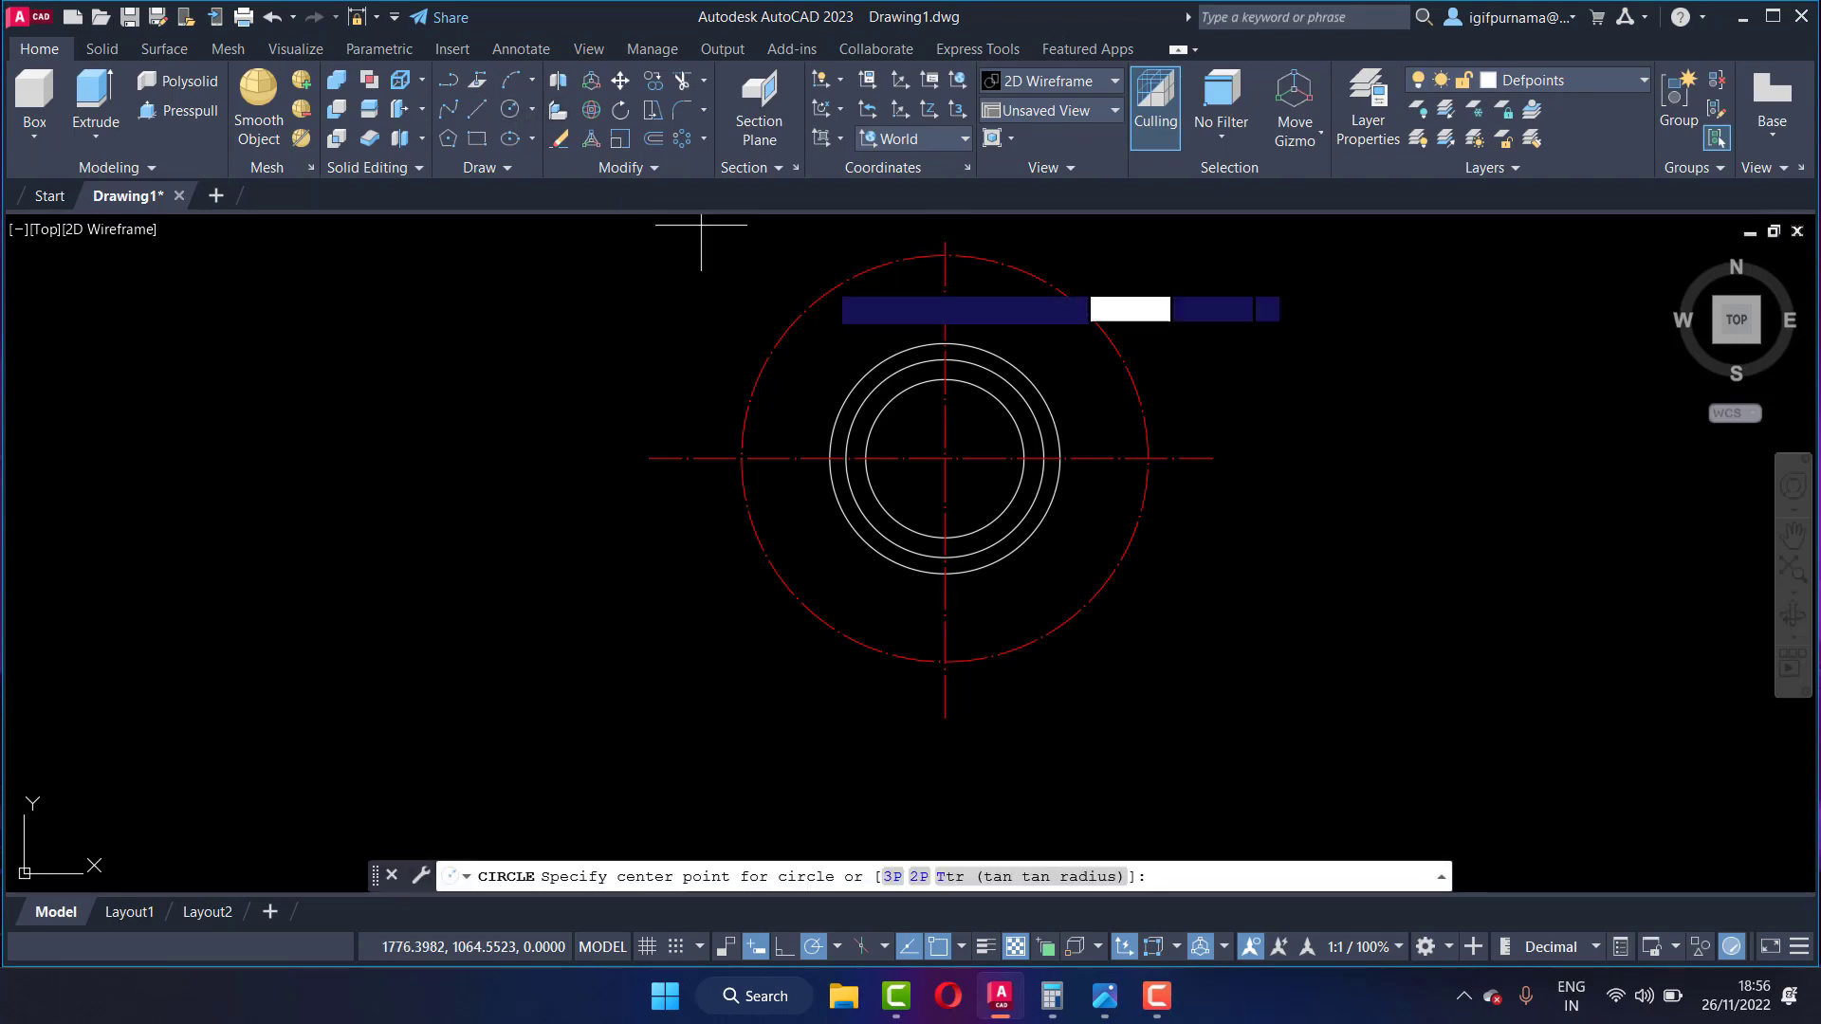
{"action": "scroll", "coordinate": [948, 253], "scroll_direction": "down", "scroll_amount": 2}
{"action": "scroll", "coordinate": [949, 265], "scroll_direction": "up", "scroll_amount": 10}
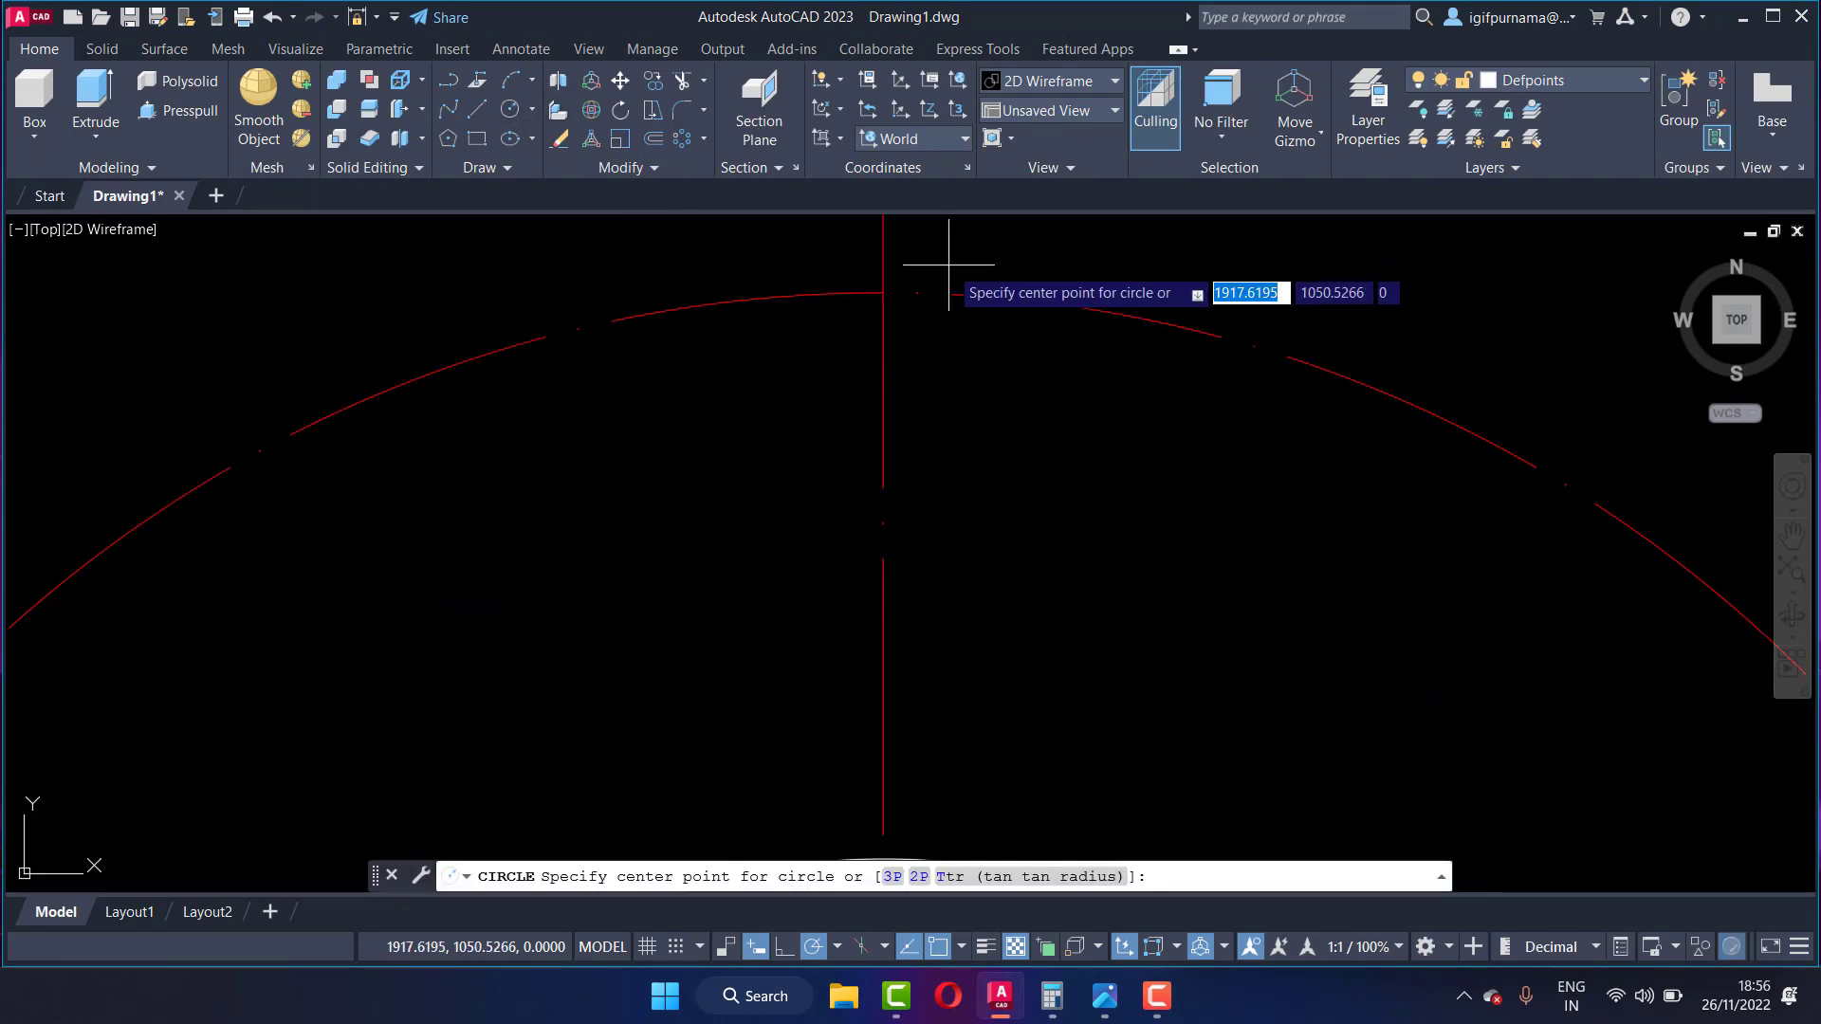
{"action": "left_click", "coordinate": [883, 292]}
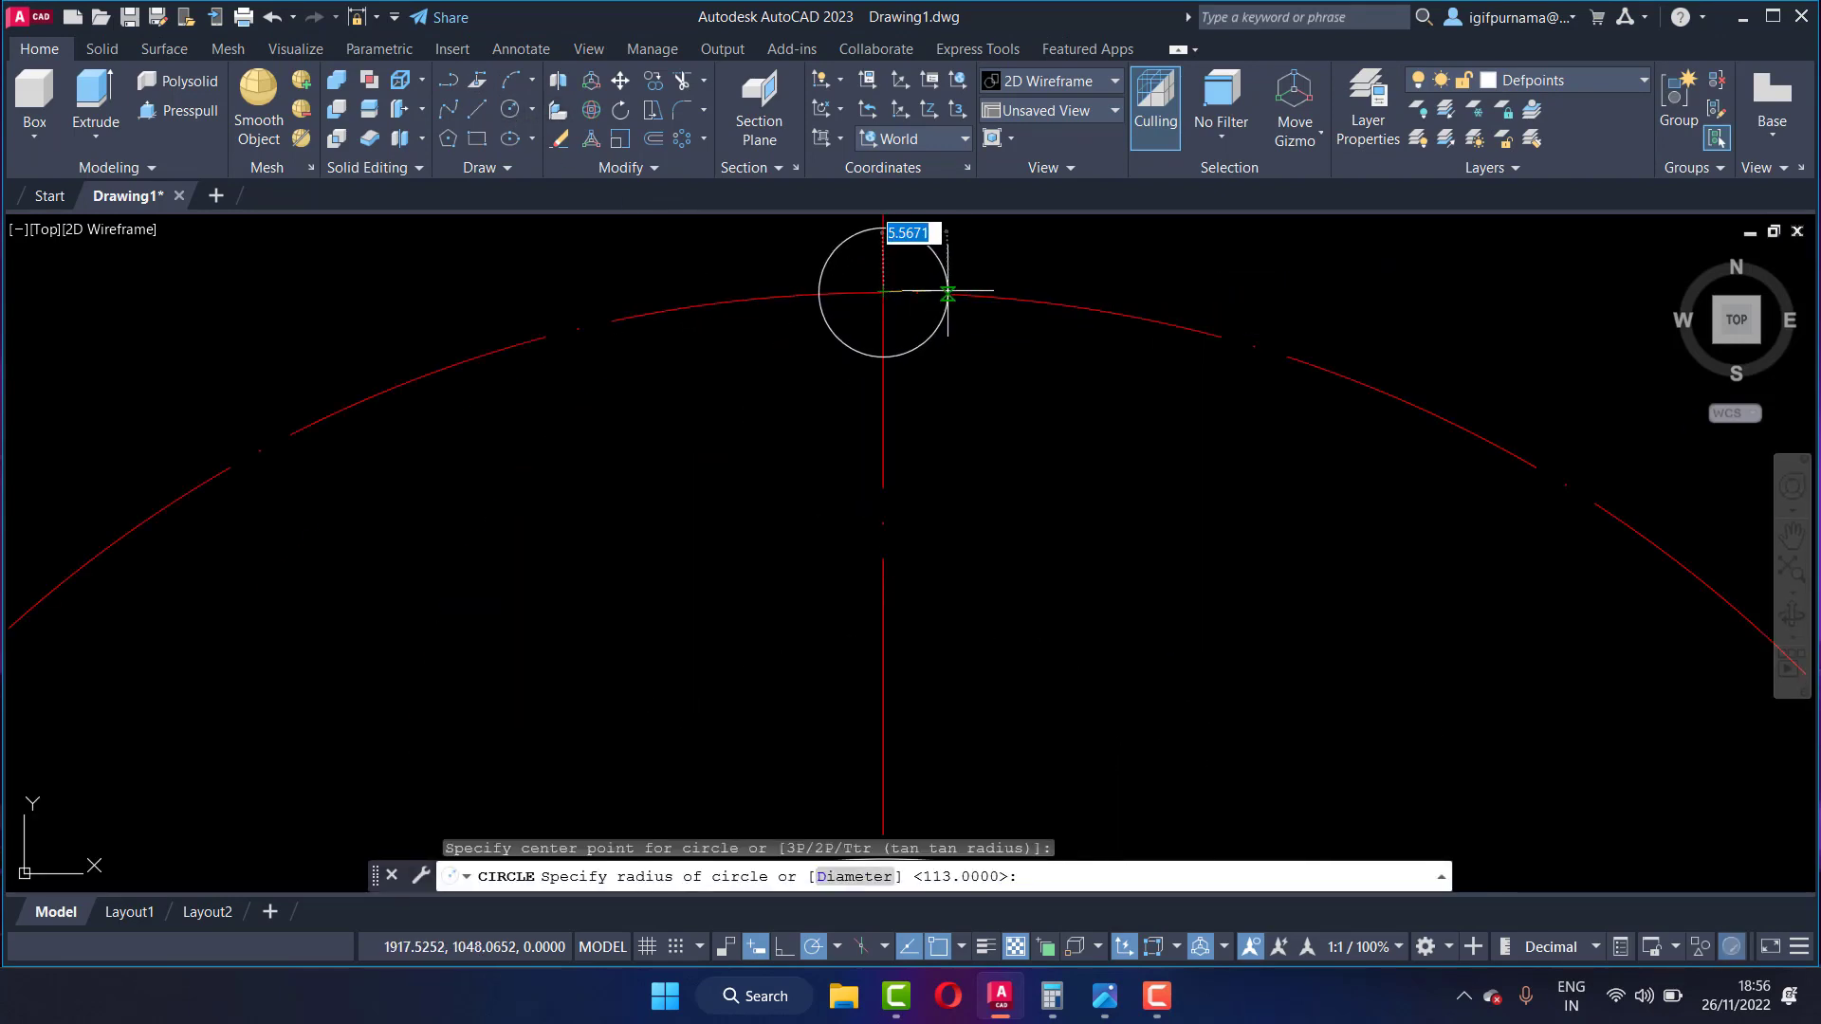
{"action": "type", "text": "44"}
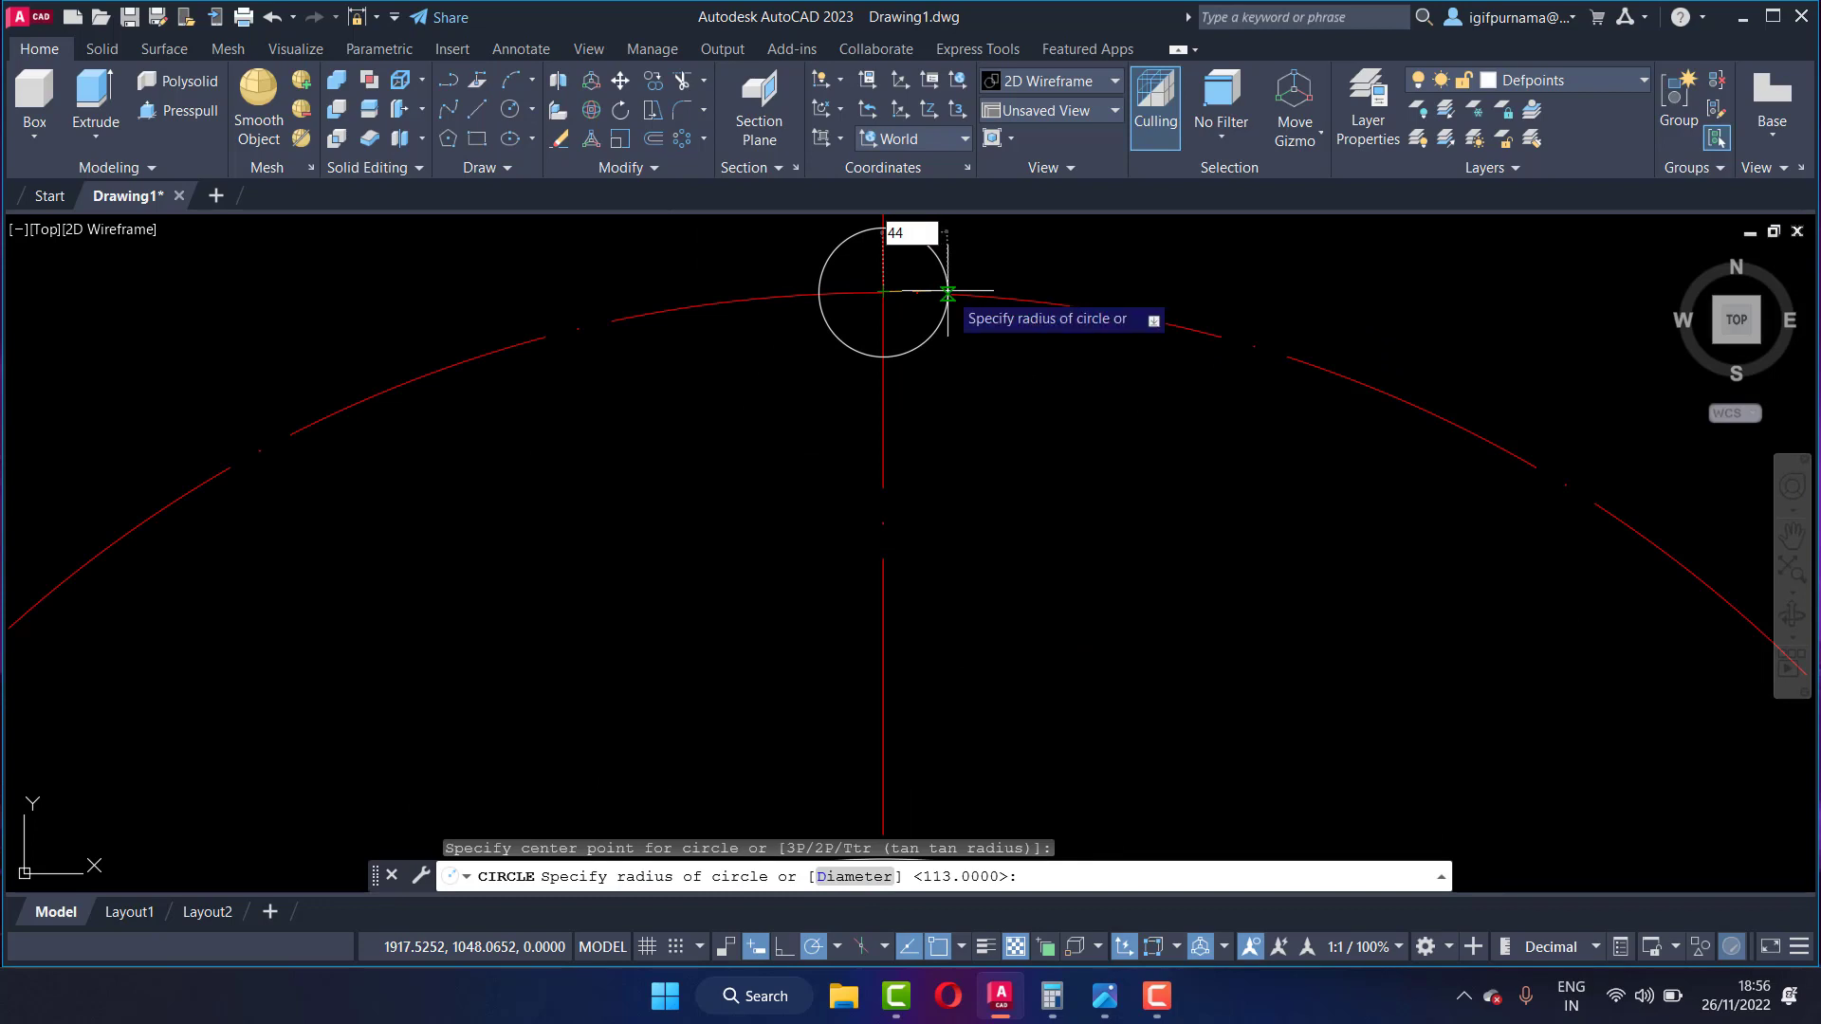
{"action": "key", "text": "Return"}
Step: Check the reference, then erase the mistaken radius-44 circle
{"action": "scroll", "coordinate": [1167, 435], "scroll_direction": "down", "scroll_amount": 4}
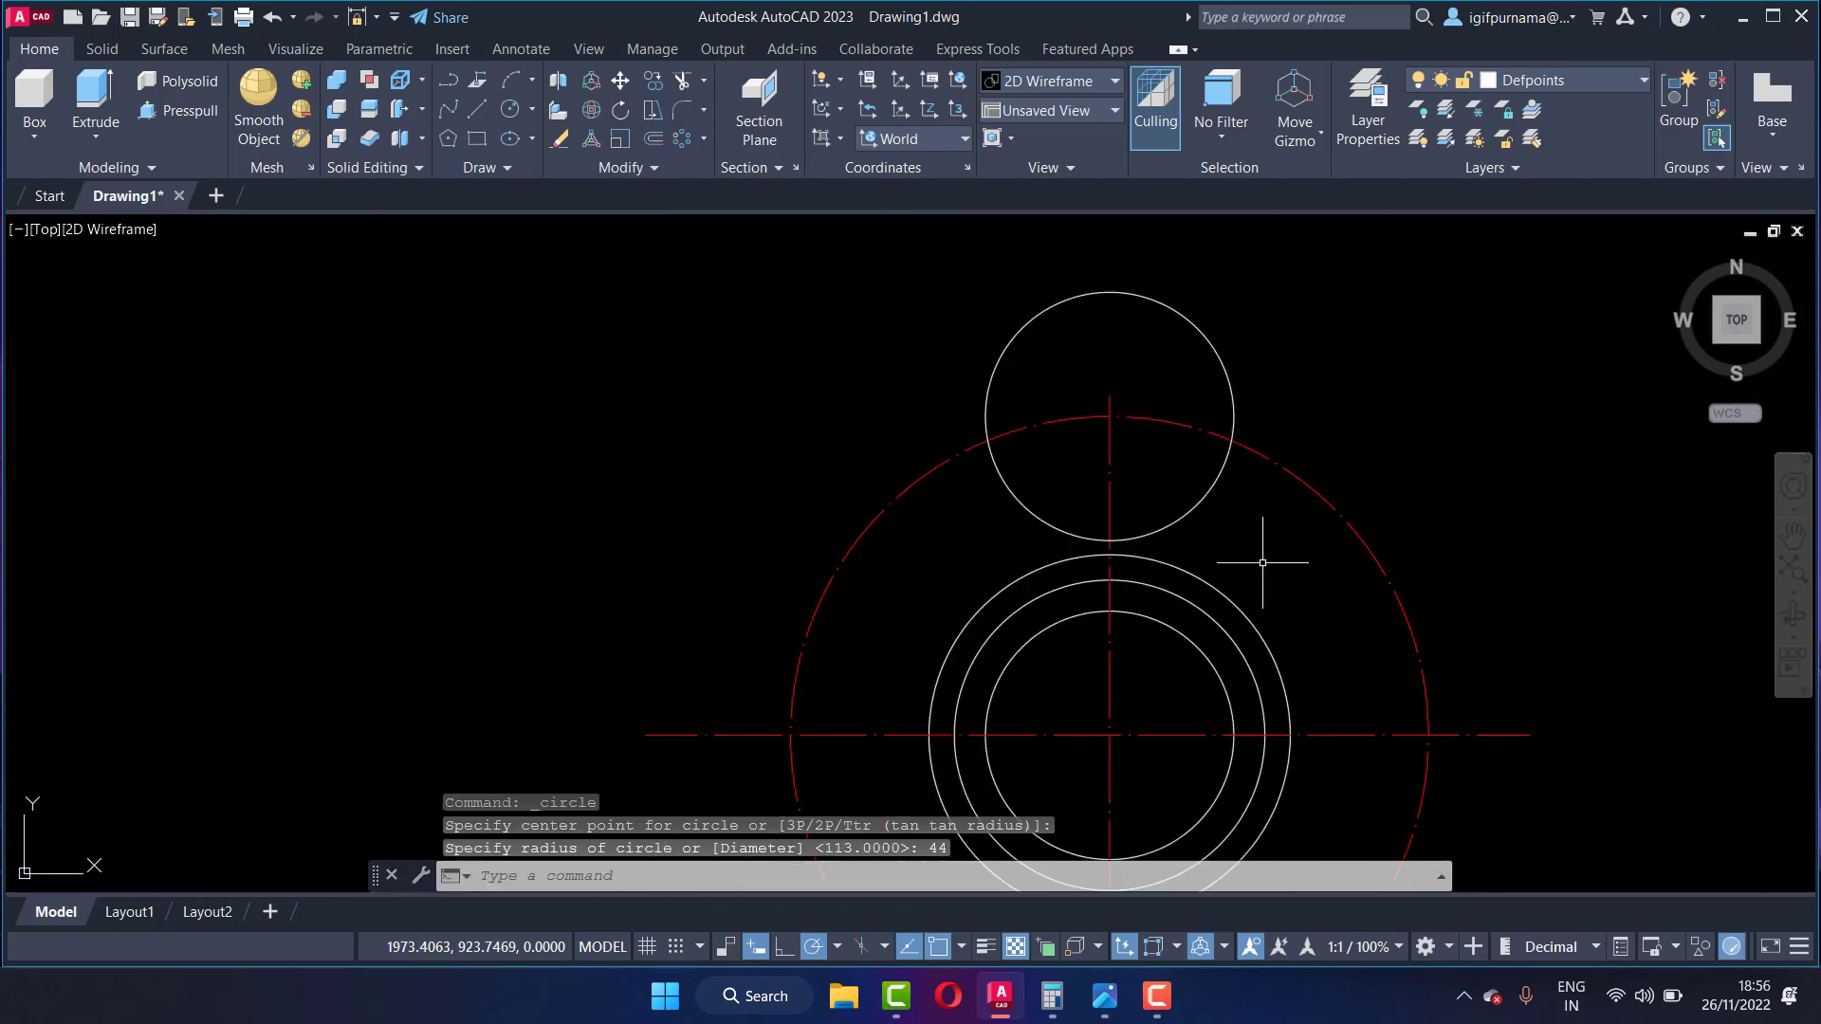
{"action": "left_click", "coordinate": [1110, 996]}
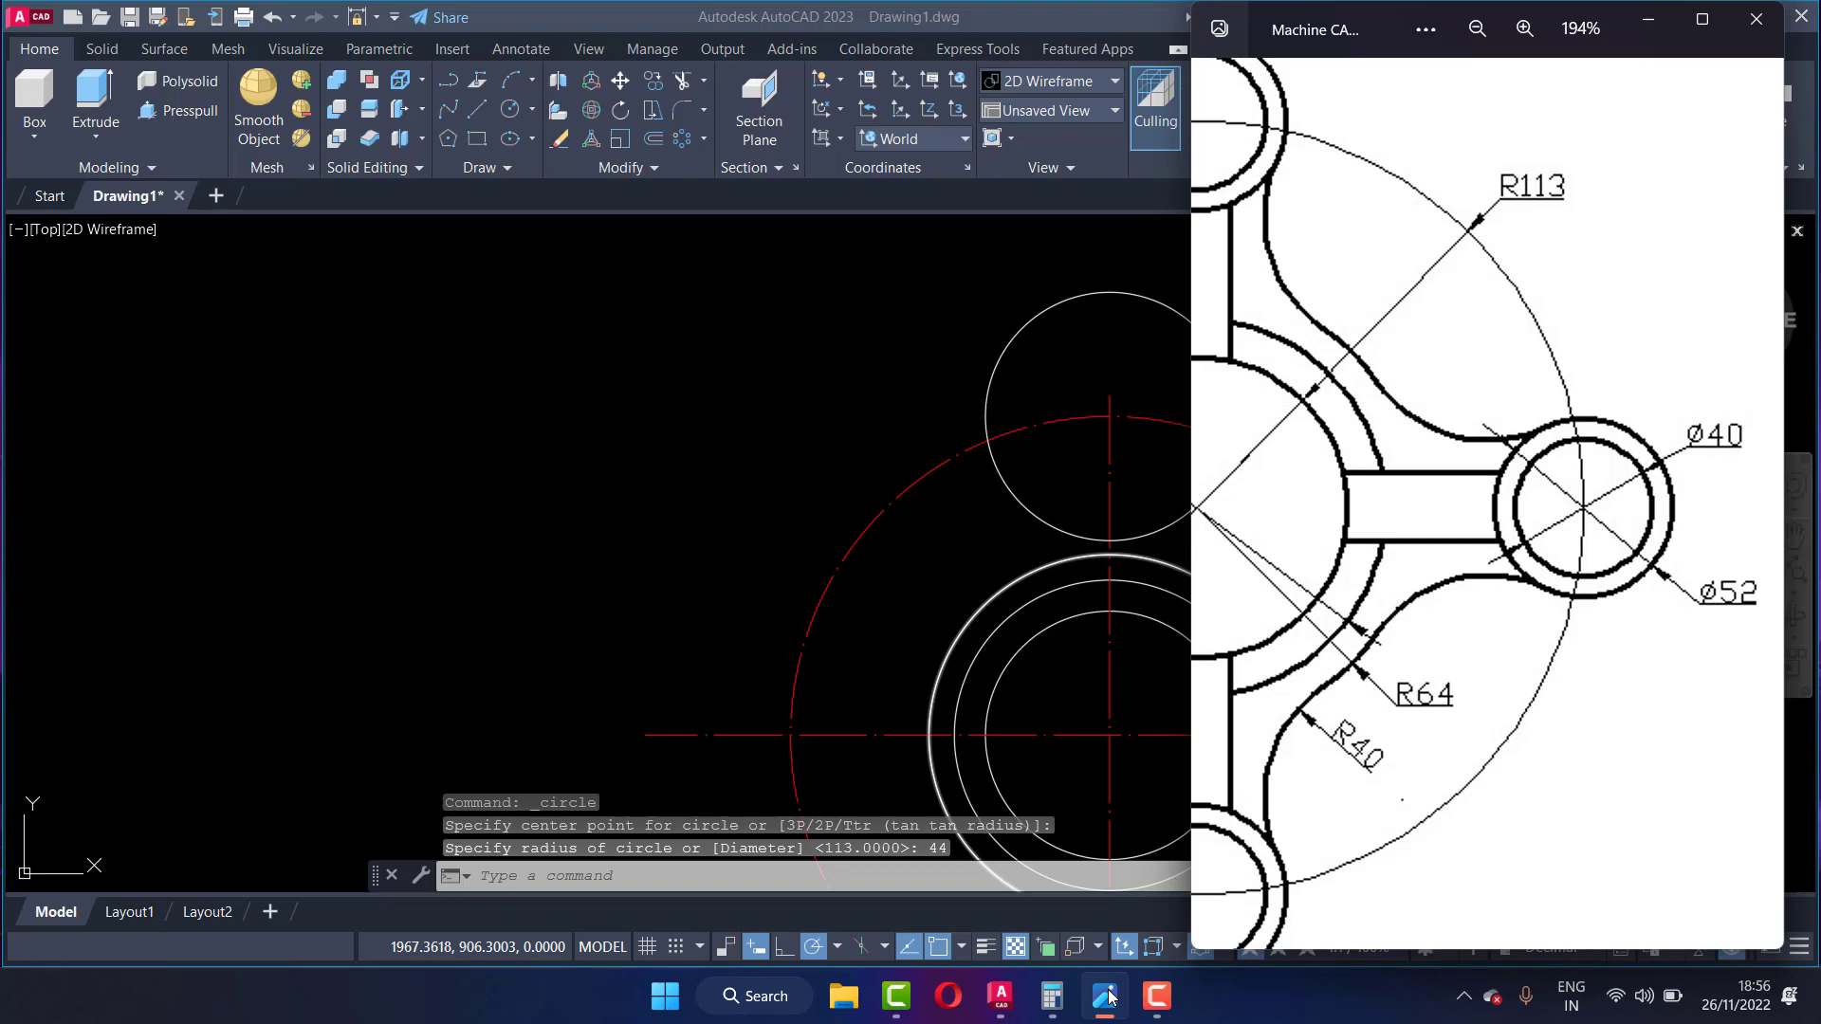
{"action": "left_click", "coordinate": [1110, 995]}
{"action": "type", "text": "e"}
{"action": "key", "text": "Return"}
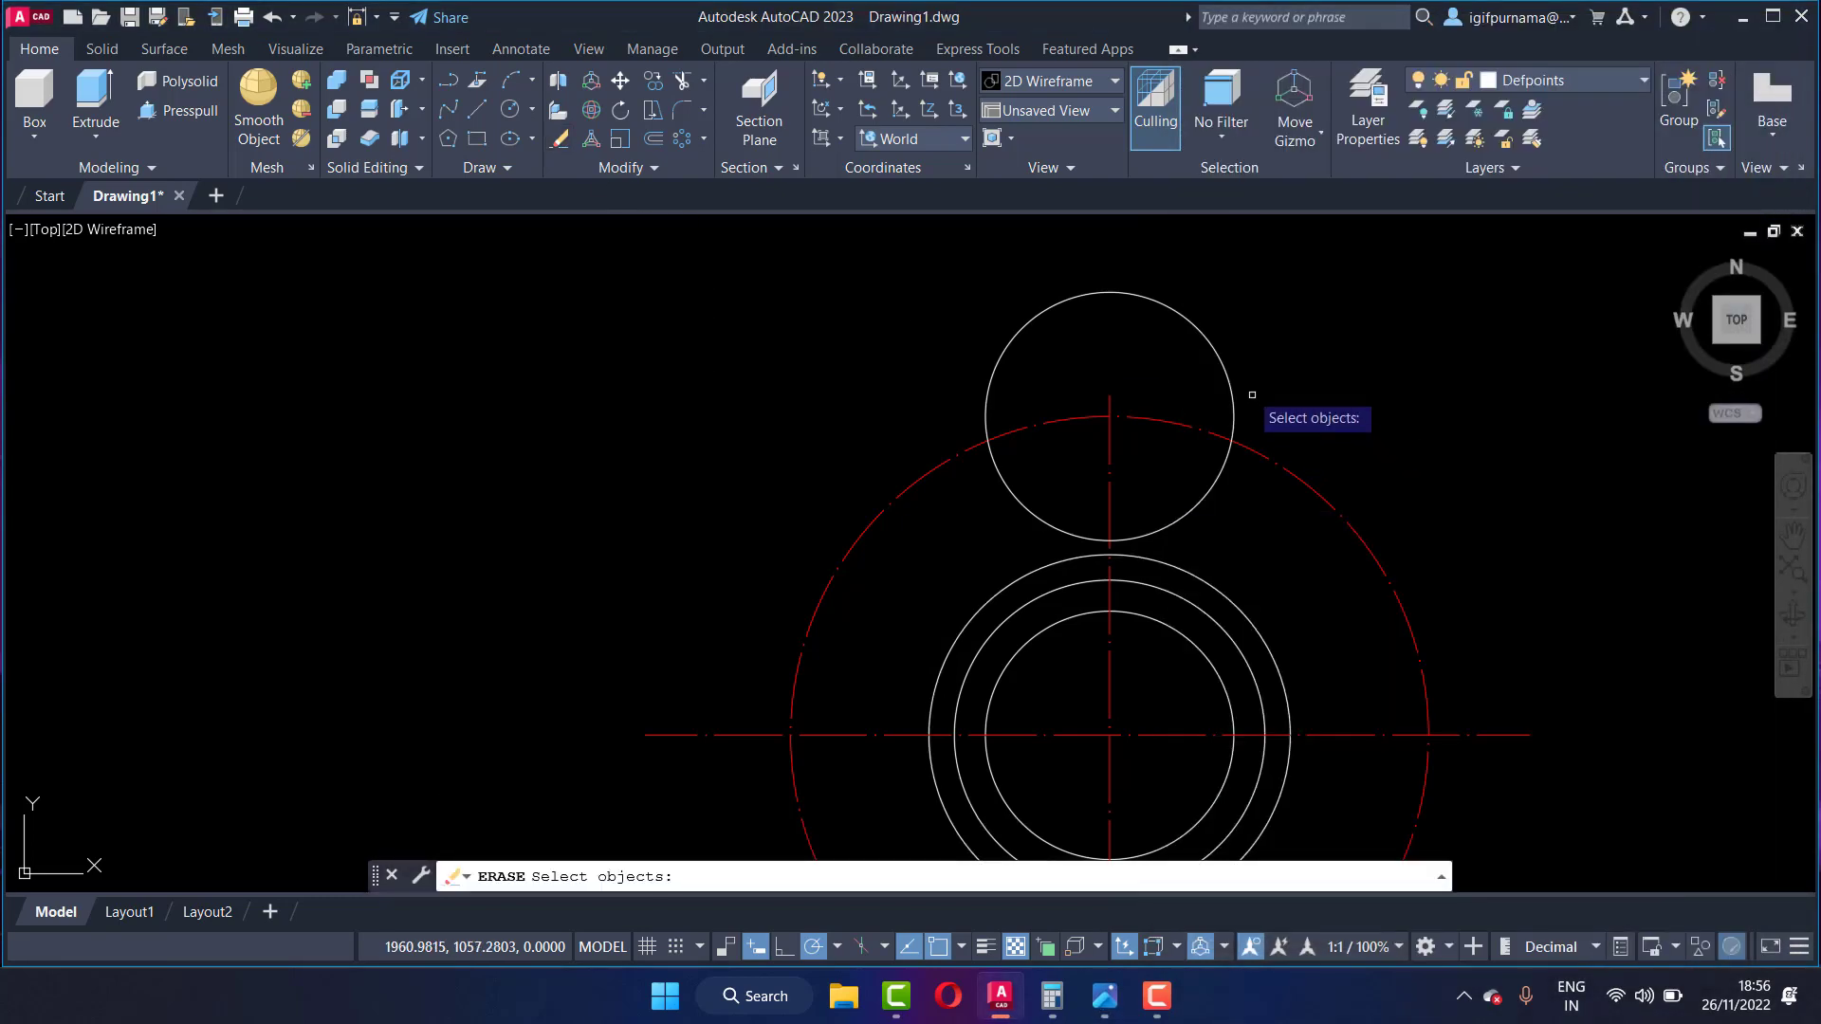
{"action": "left_click_drag", "start_coordinate": [1252, 394], "coordinate": [1226, 313]}
{"action": "key", "text": "Return"}
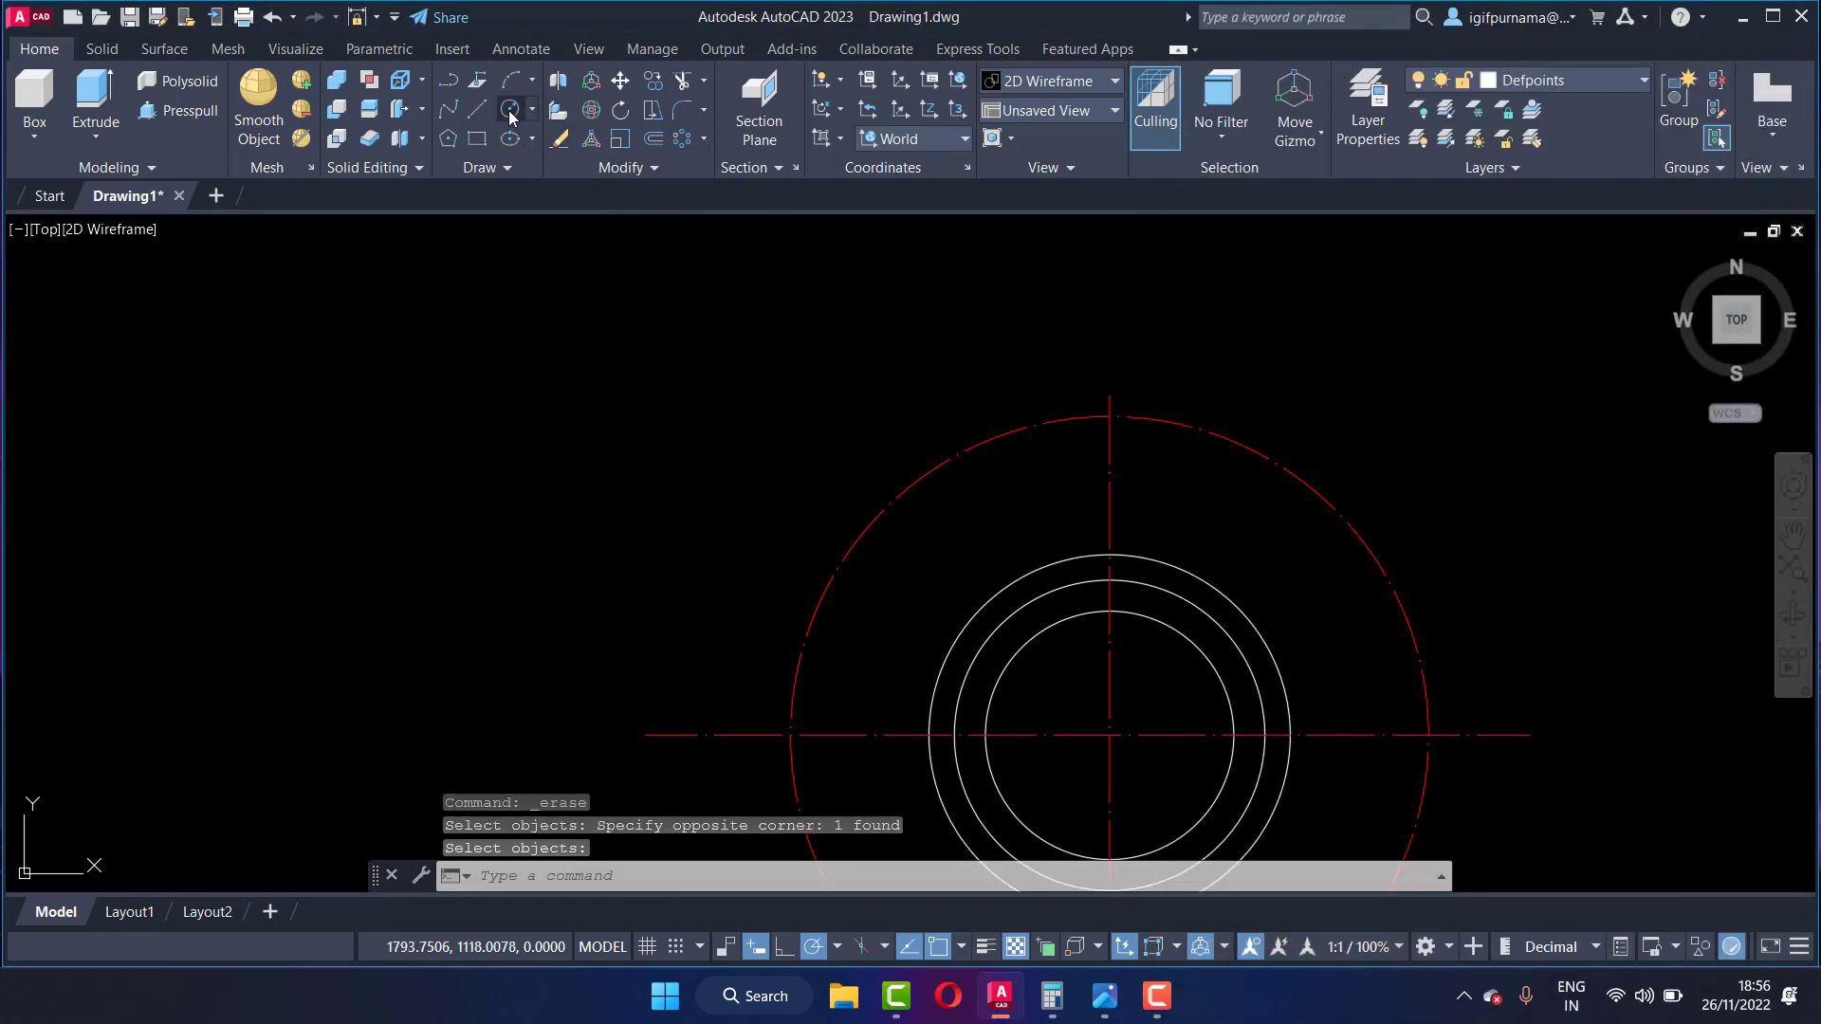
Step: Draw a radius-20 circle where the vertical centre line meets the red circle's top
{"action": "left_click", "coordinate": [510, 111]}
{"action": "scroll", "coordinate": [1248, 507], "scroll_direction": "up", "scroll_amount": 2}
{"action": "left_click", "coordinate": [1027, 363]}
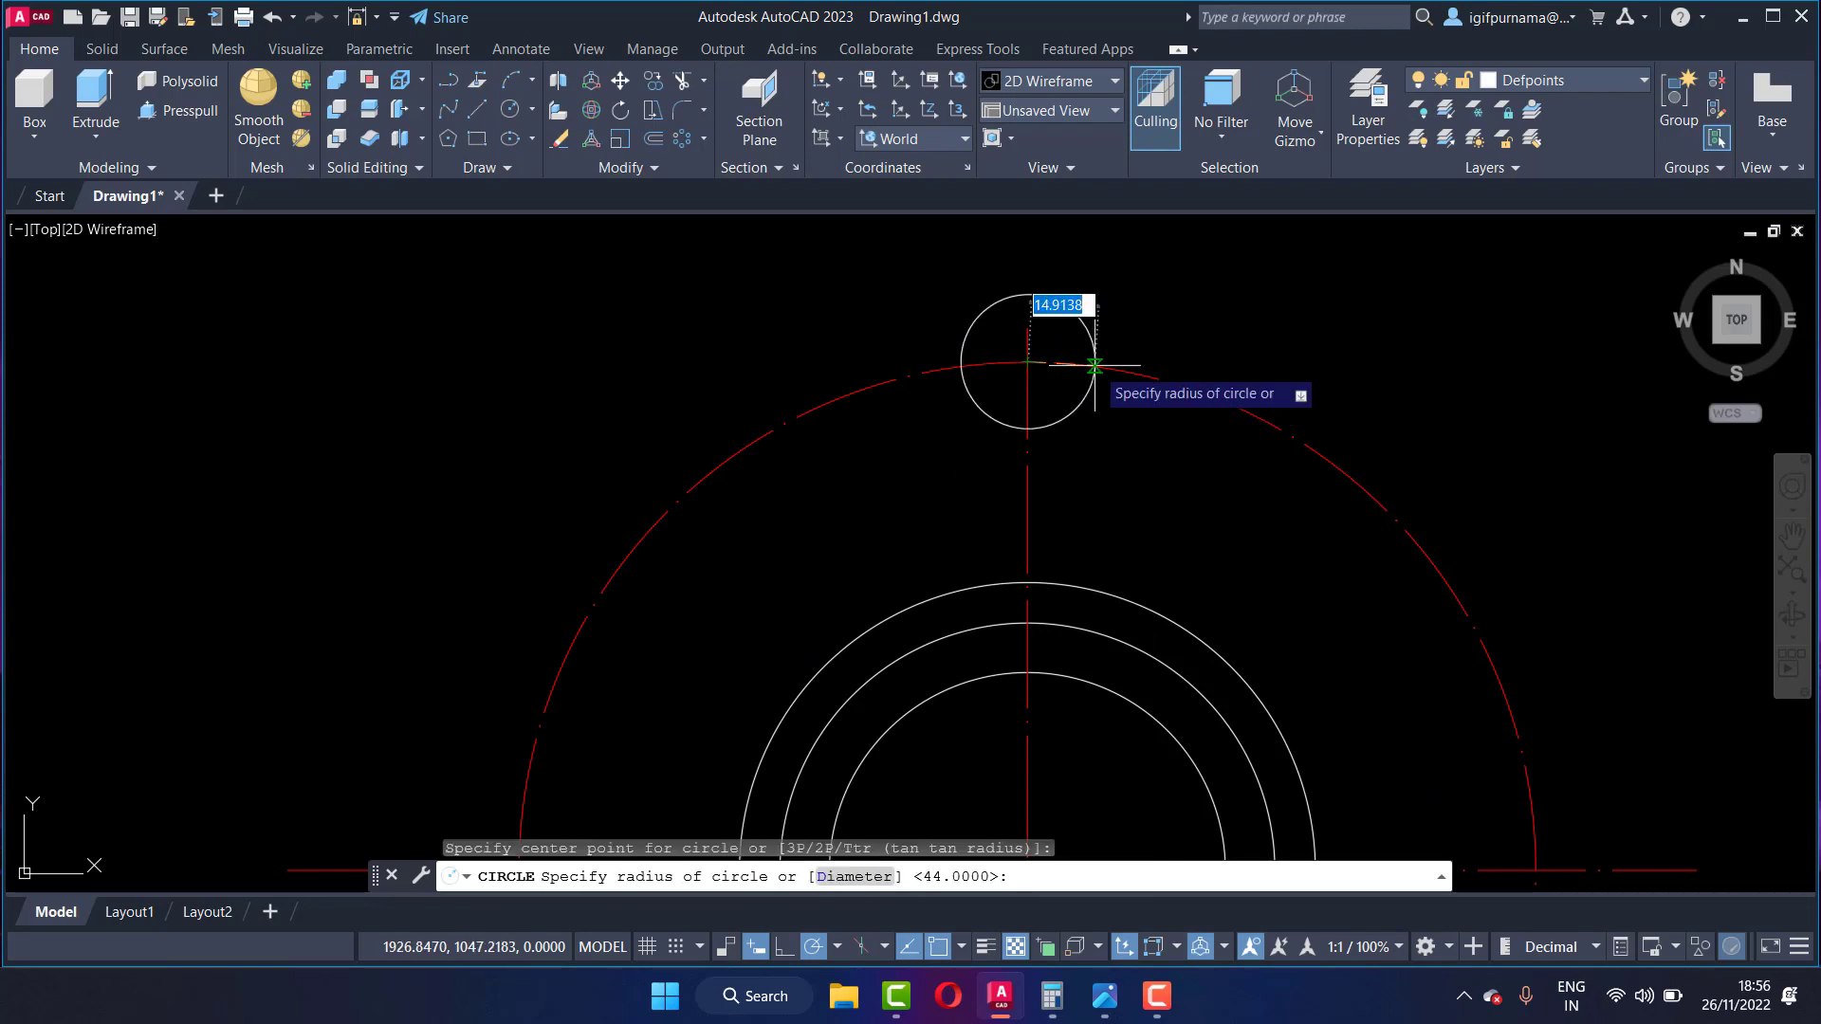
{"action": "type", "text": "20"}
{"action": "key", "text": "Return"}
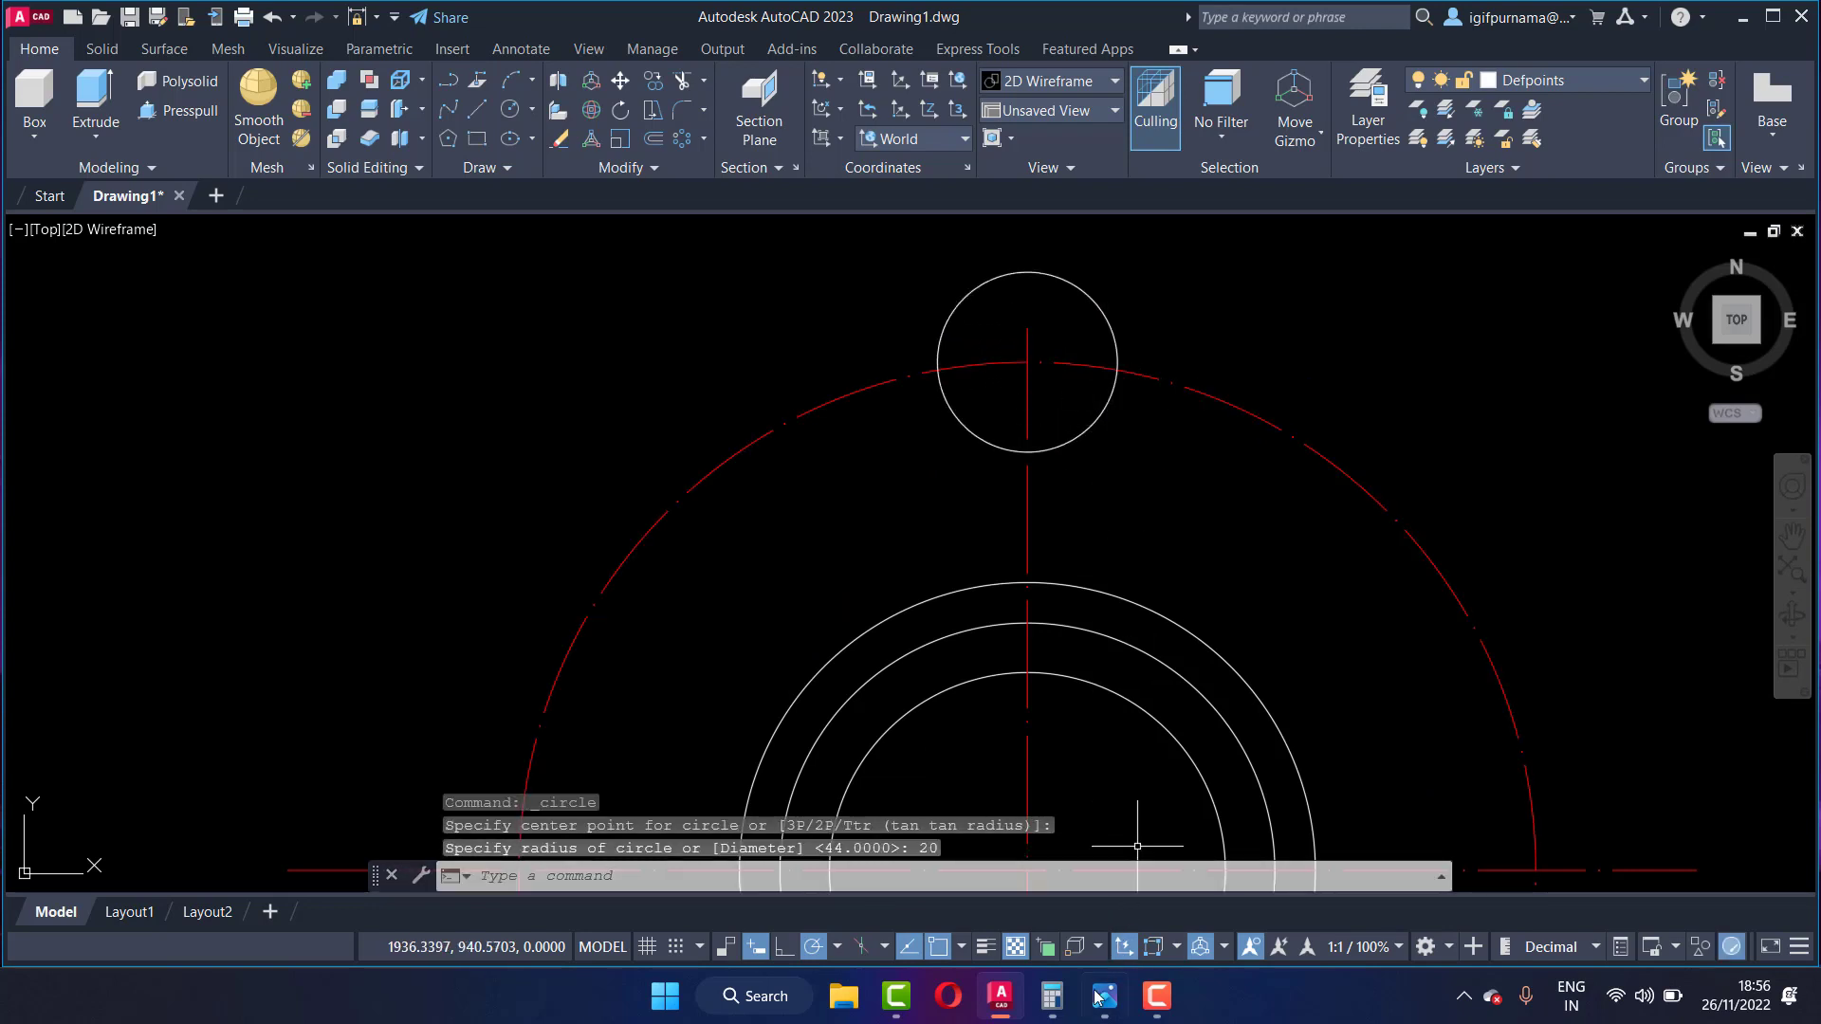
{"action": "left_click", "coordinate": [1105, 996]}
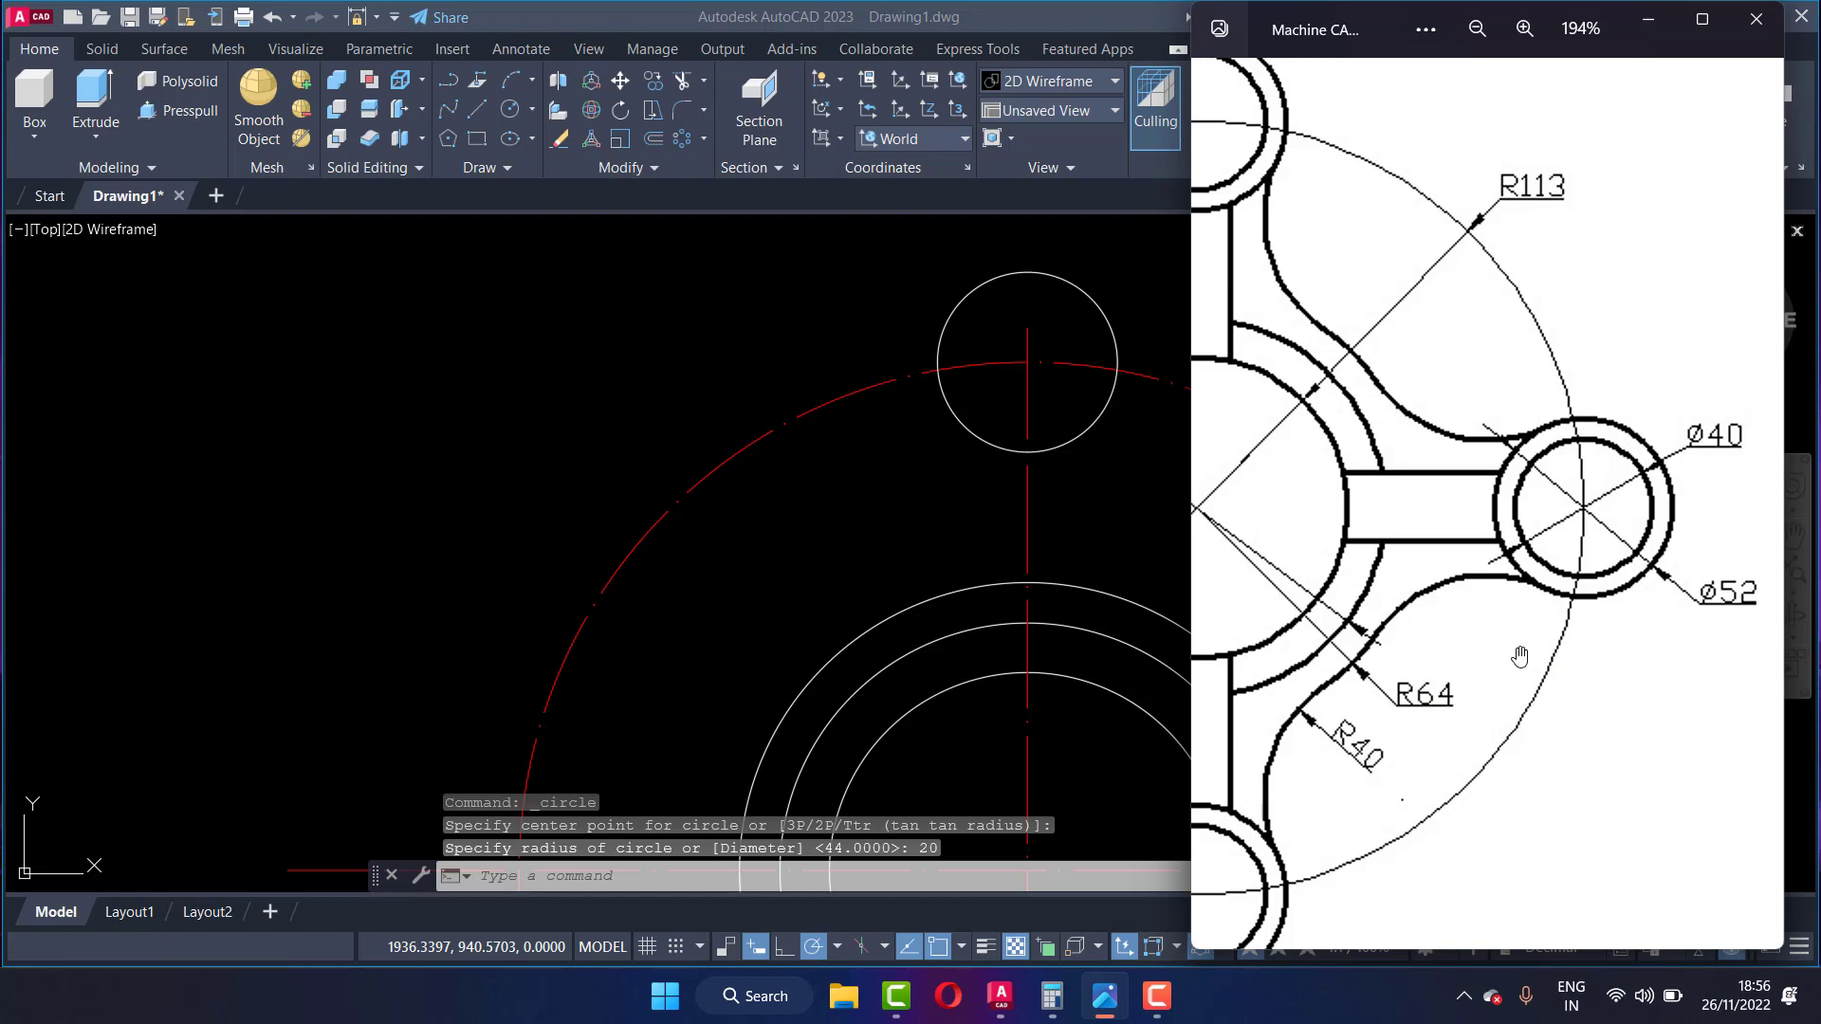
Step: Repeat CIRCLE on the top lobe's centre, then cancel it, leaving the drawing unchanged
{"action": "left_click", "coordinate": [1158, 527]}
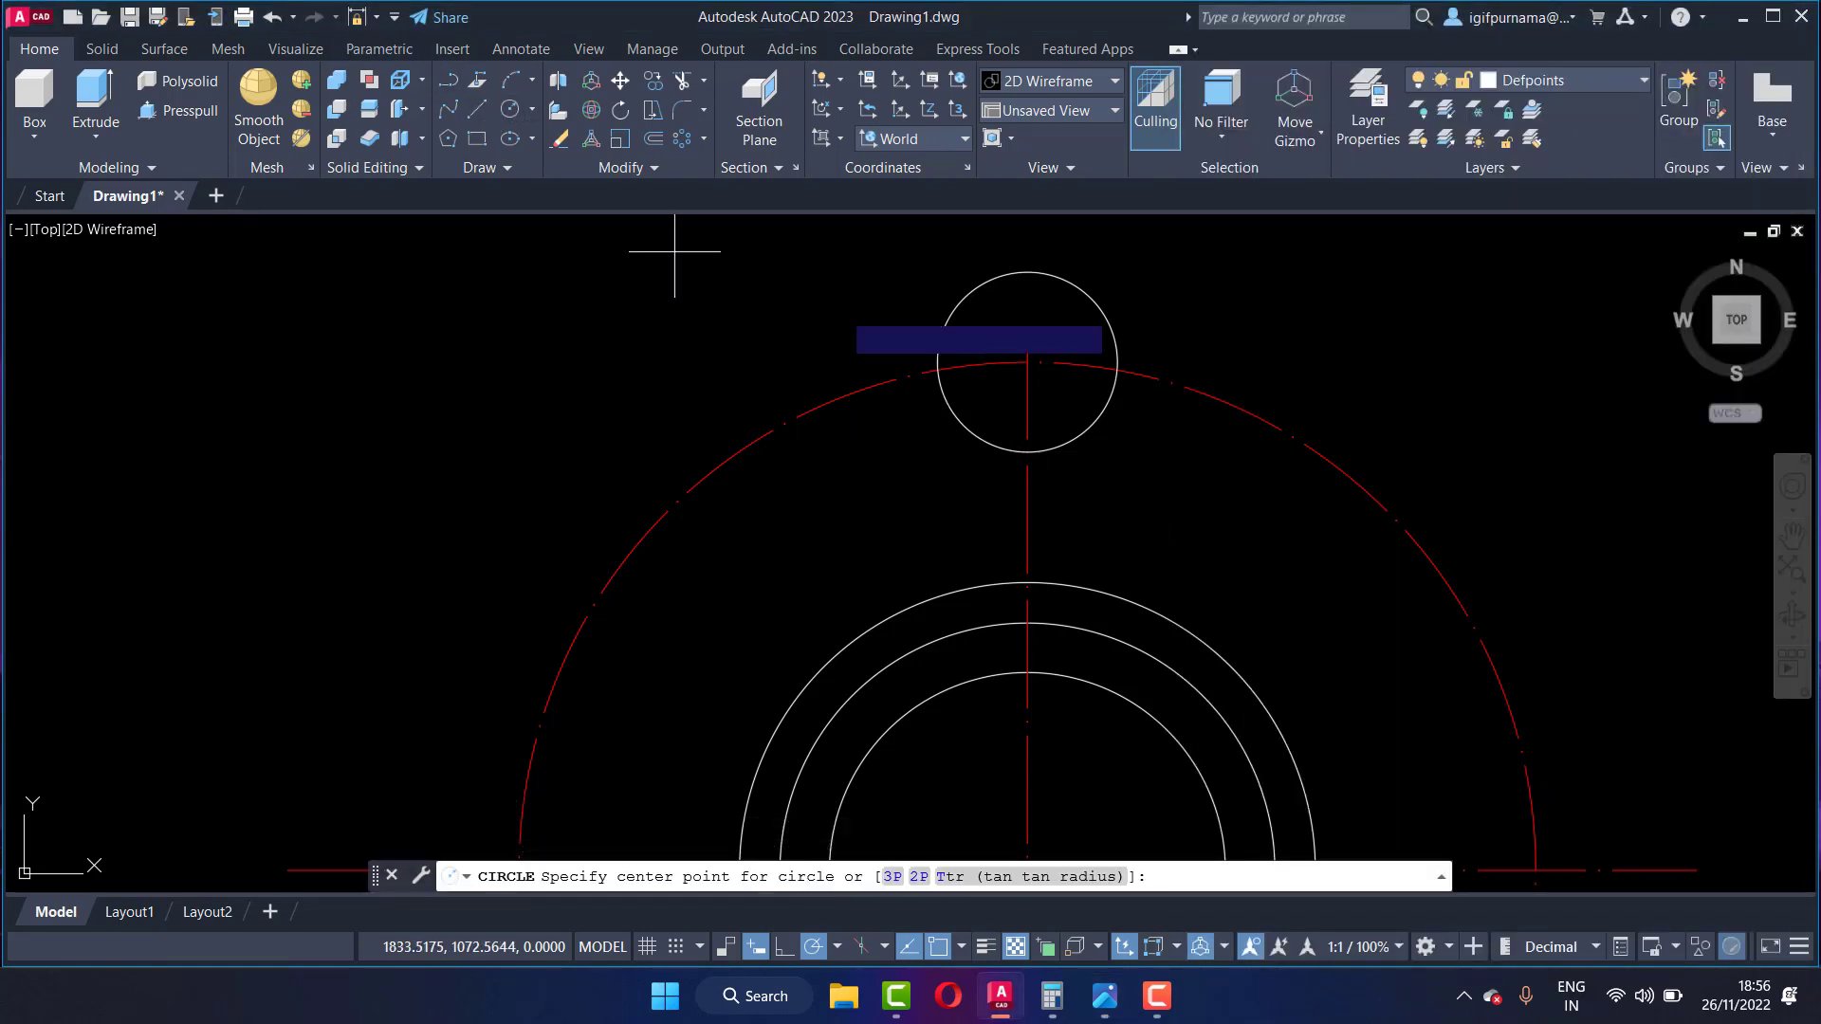
{"action": "key", "text": "Return"}
{"action": "left_click", "coordinate": [1027, 362]}
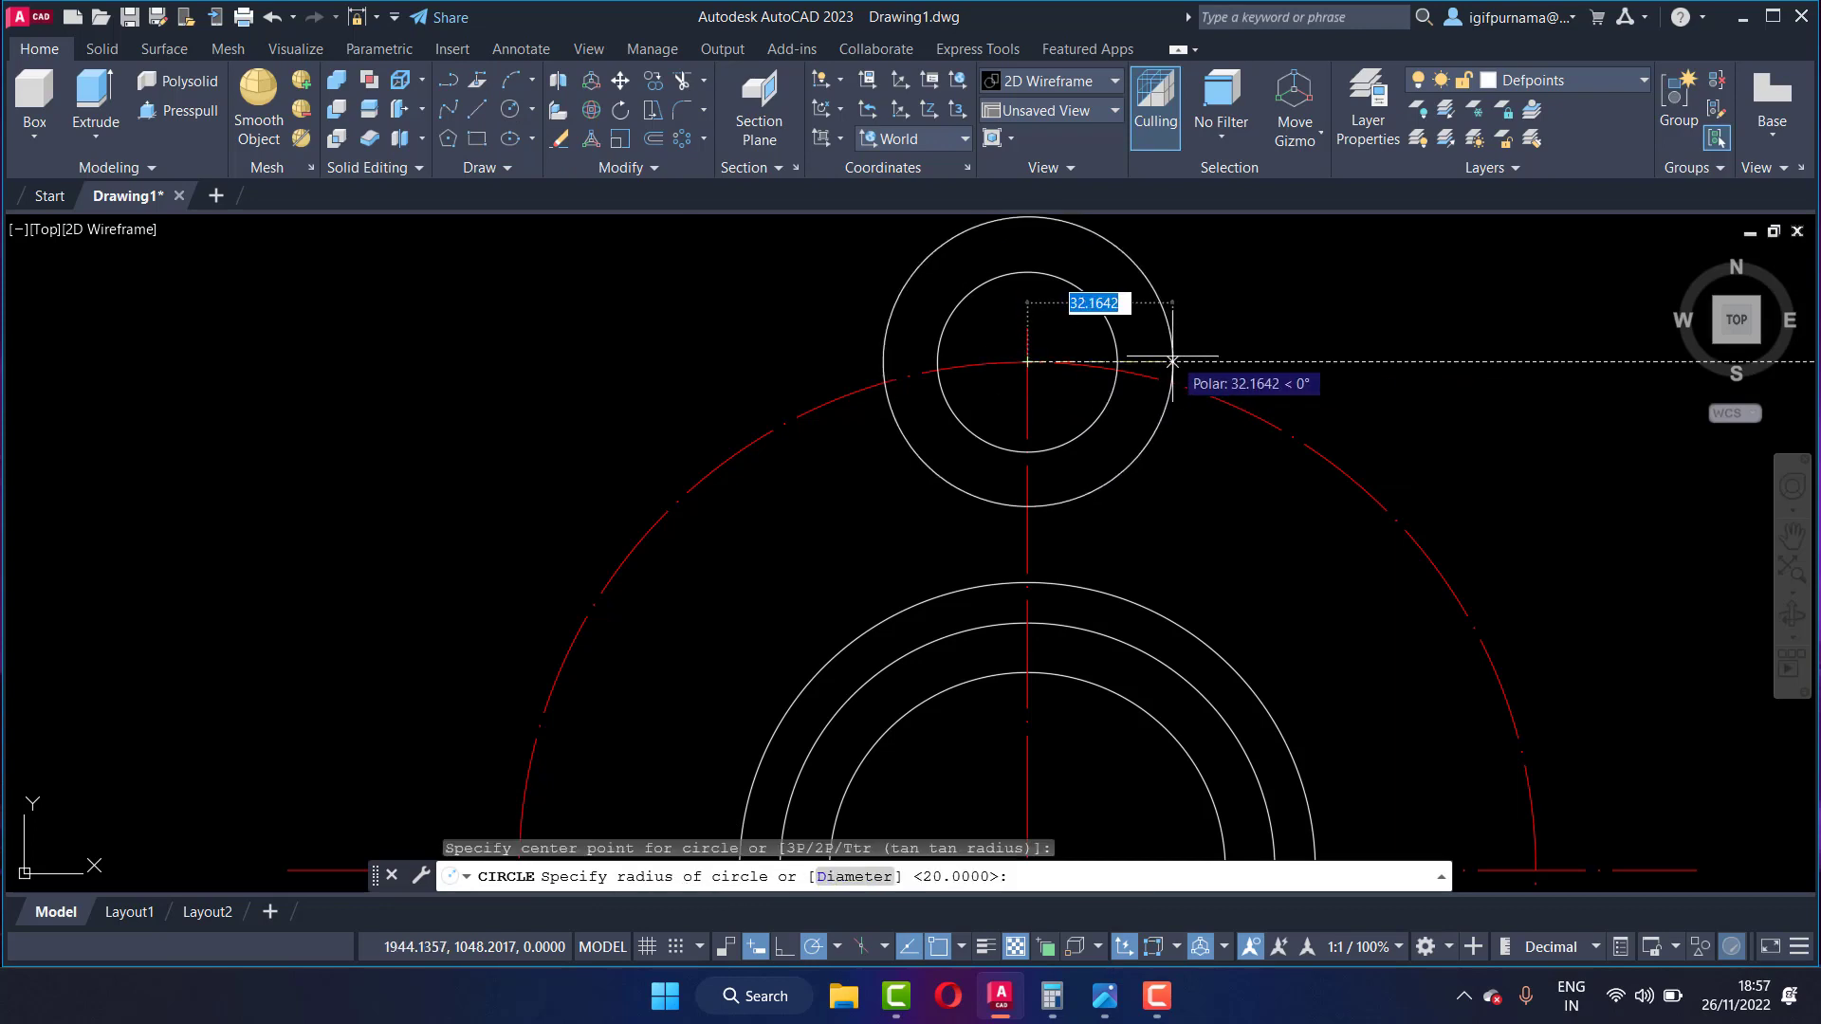
{"action": "key", "text": "Escape"}
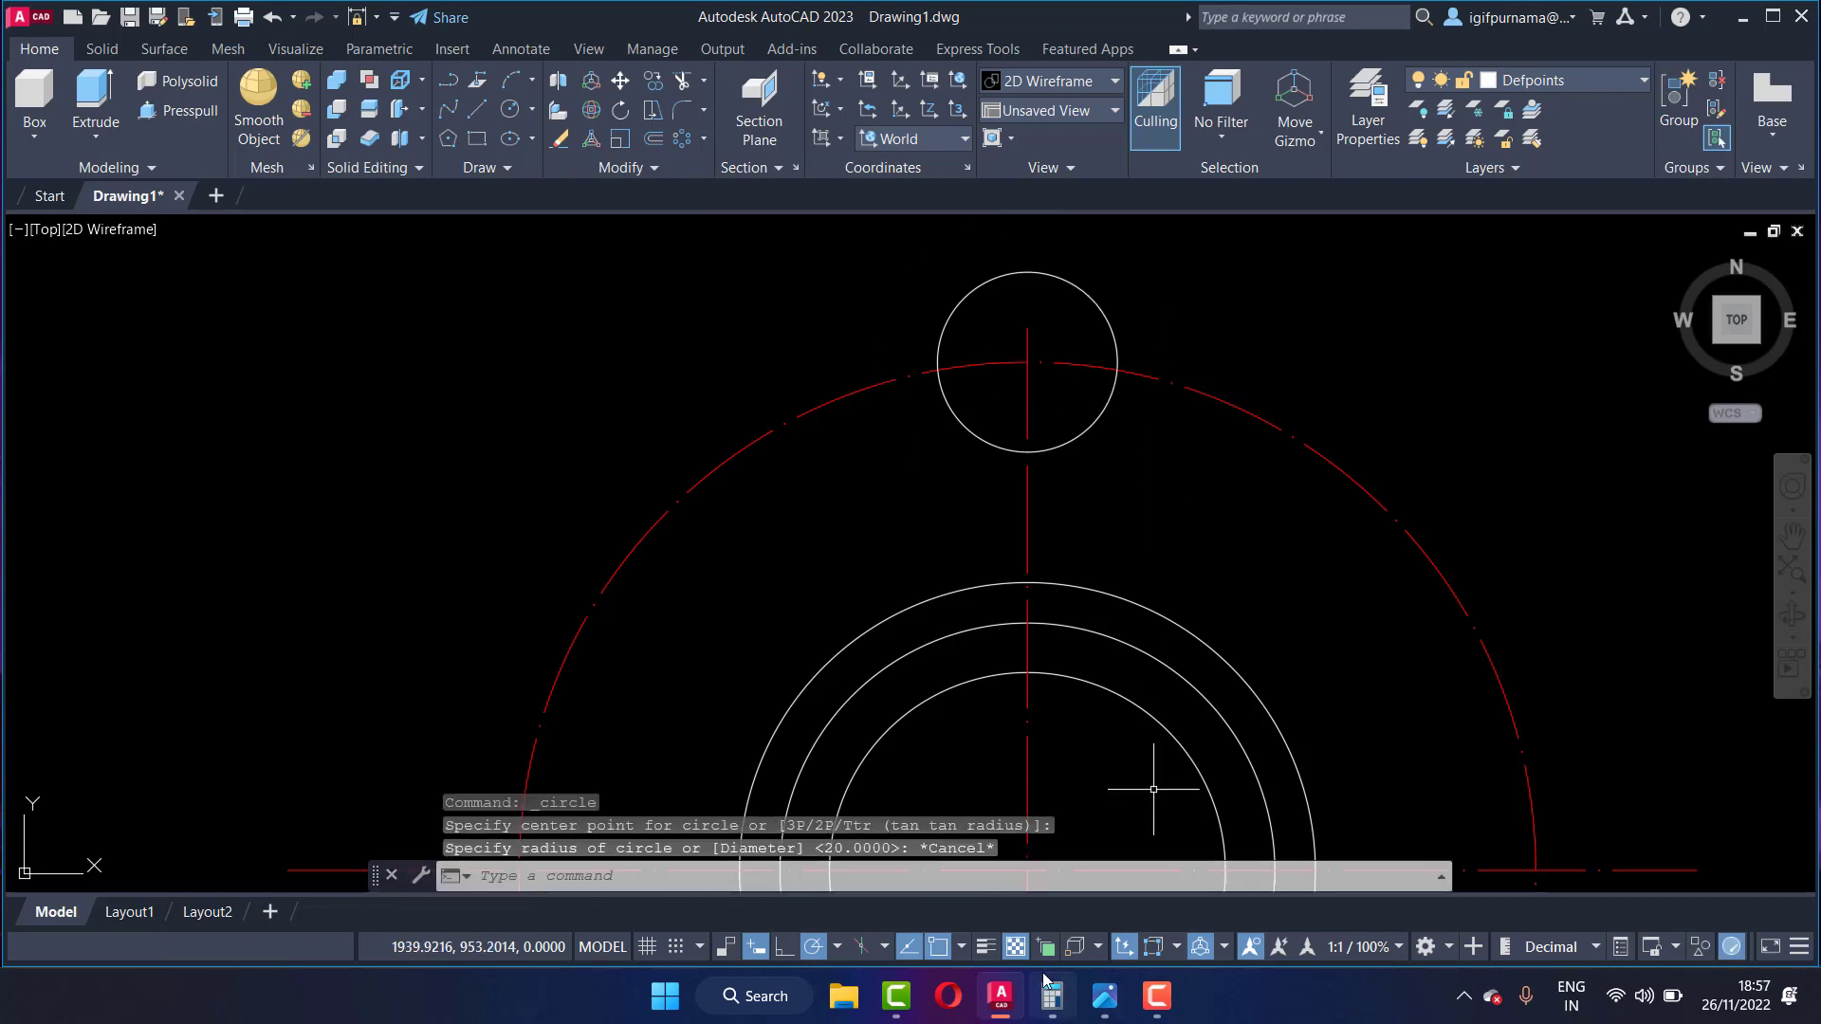
Step: Compute 52 ÷ 2 = 26 in Windows Calculator for the next radius, then minimize it
{"action": "left_click", "coordinate": [1048, 987]}
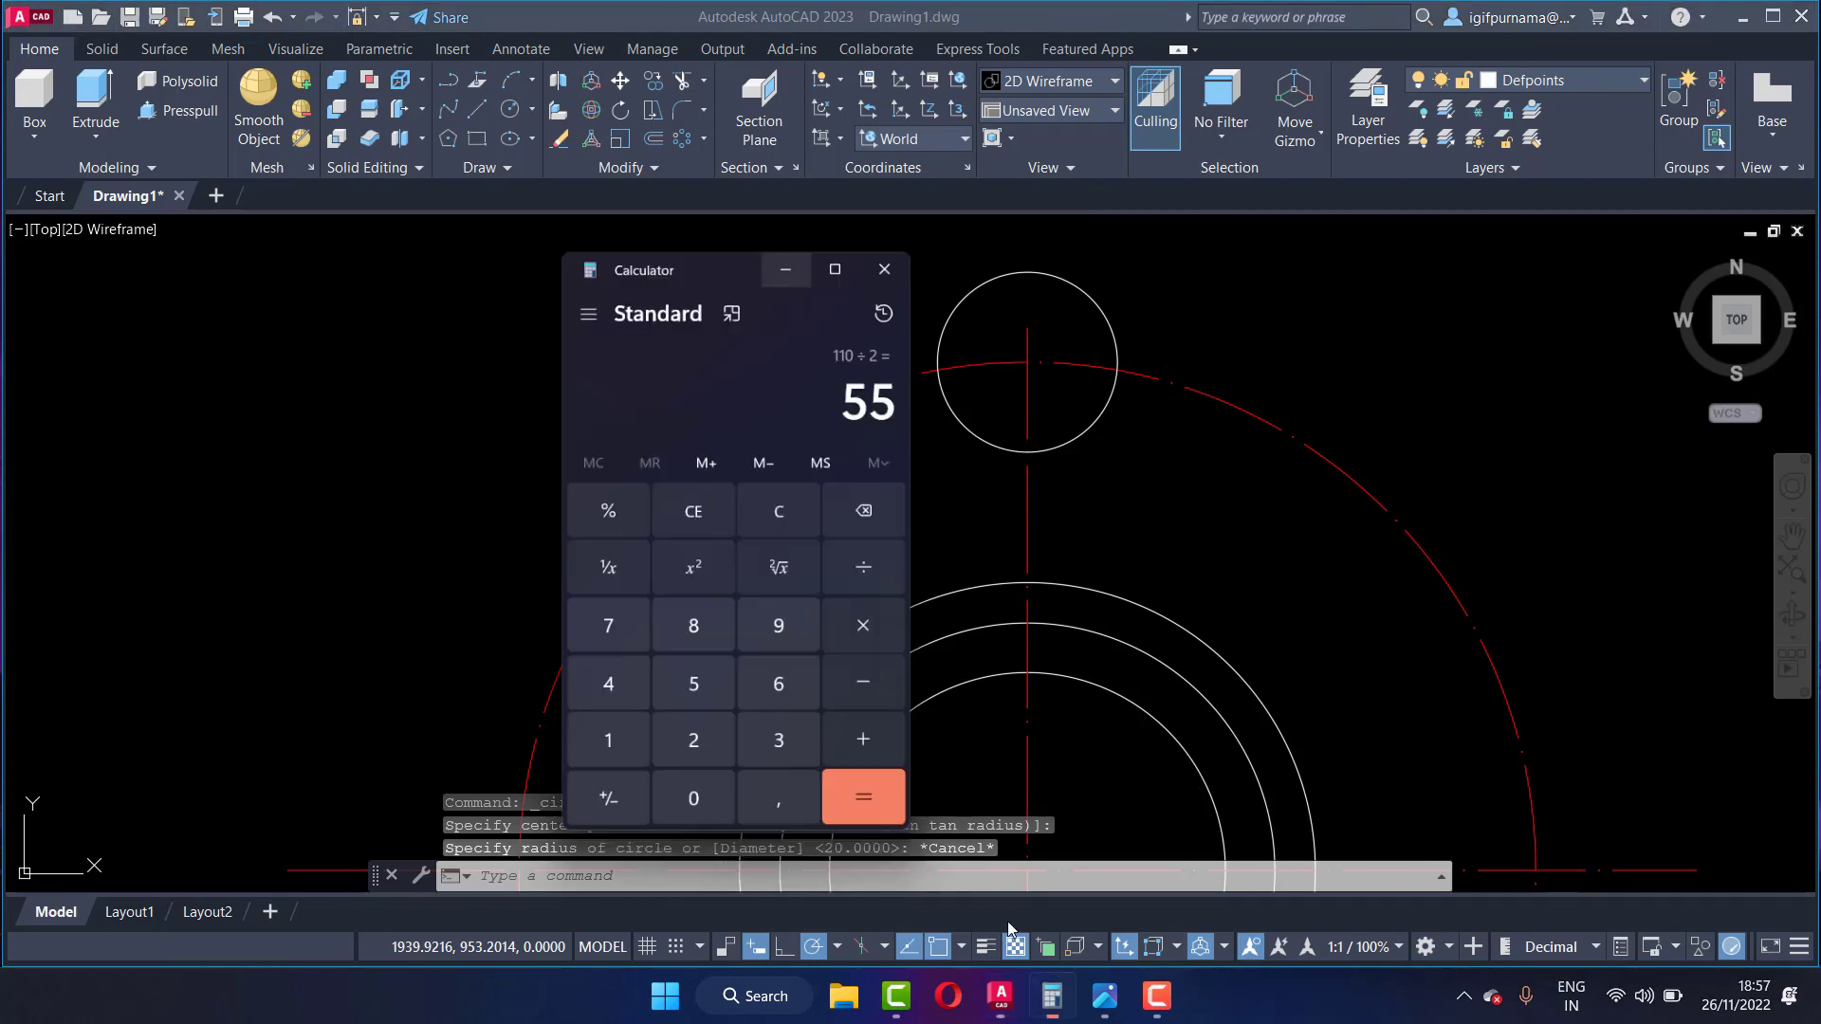
{"action": "double_click", "coordinate": [664, 657]}
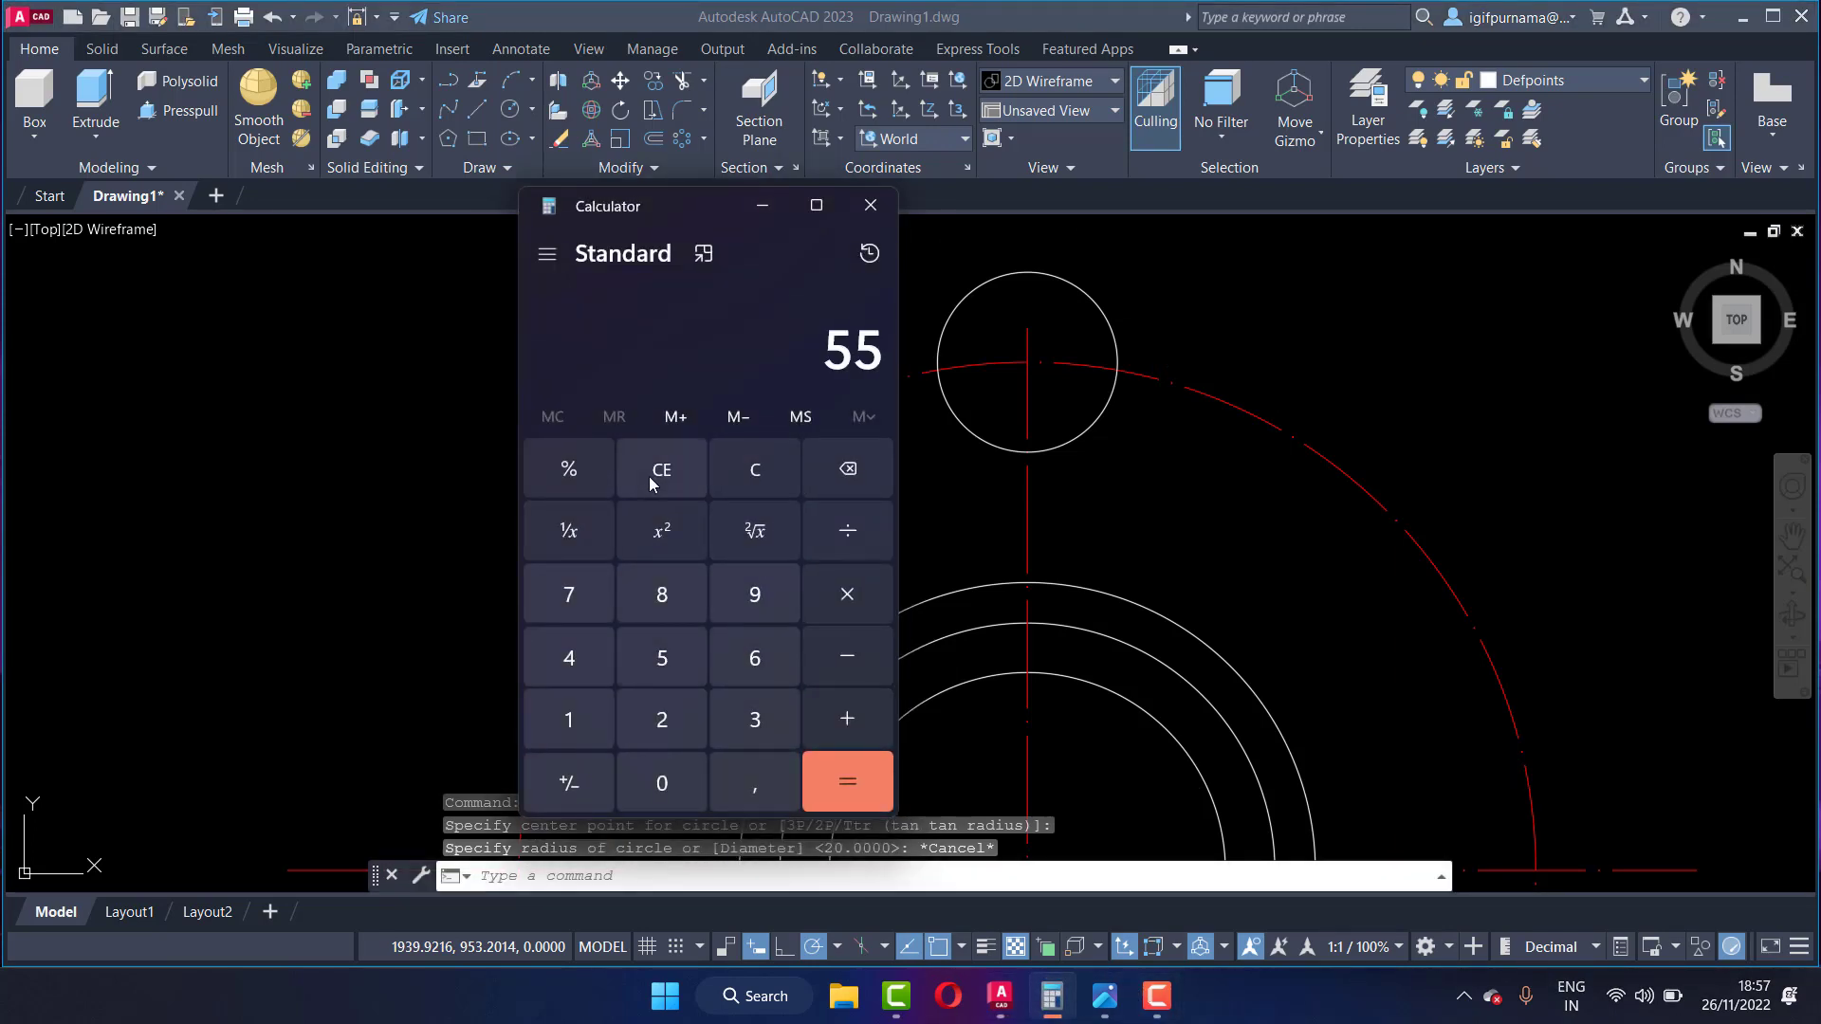
{"action": "left_click", "coordinate": [664, 657]}
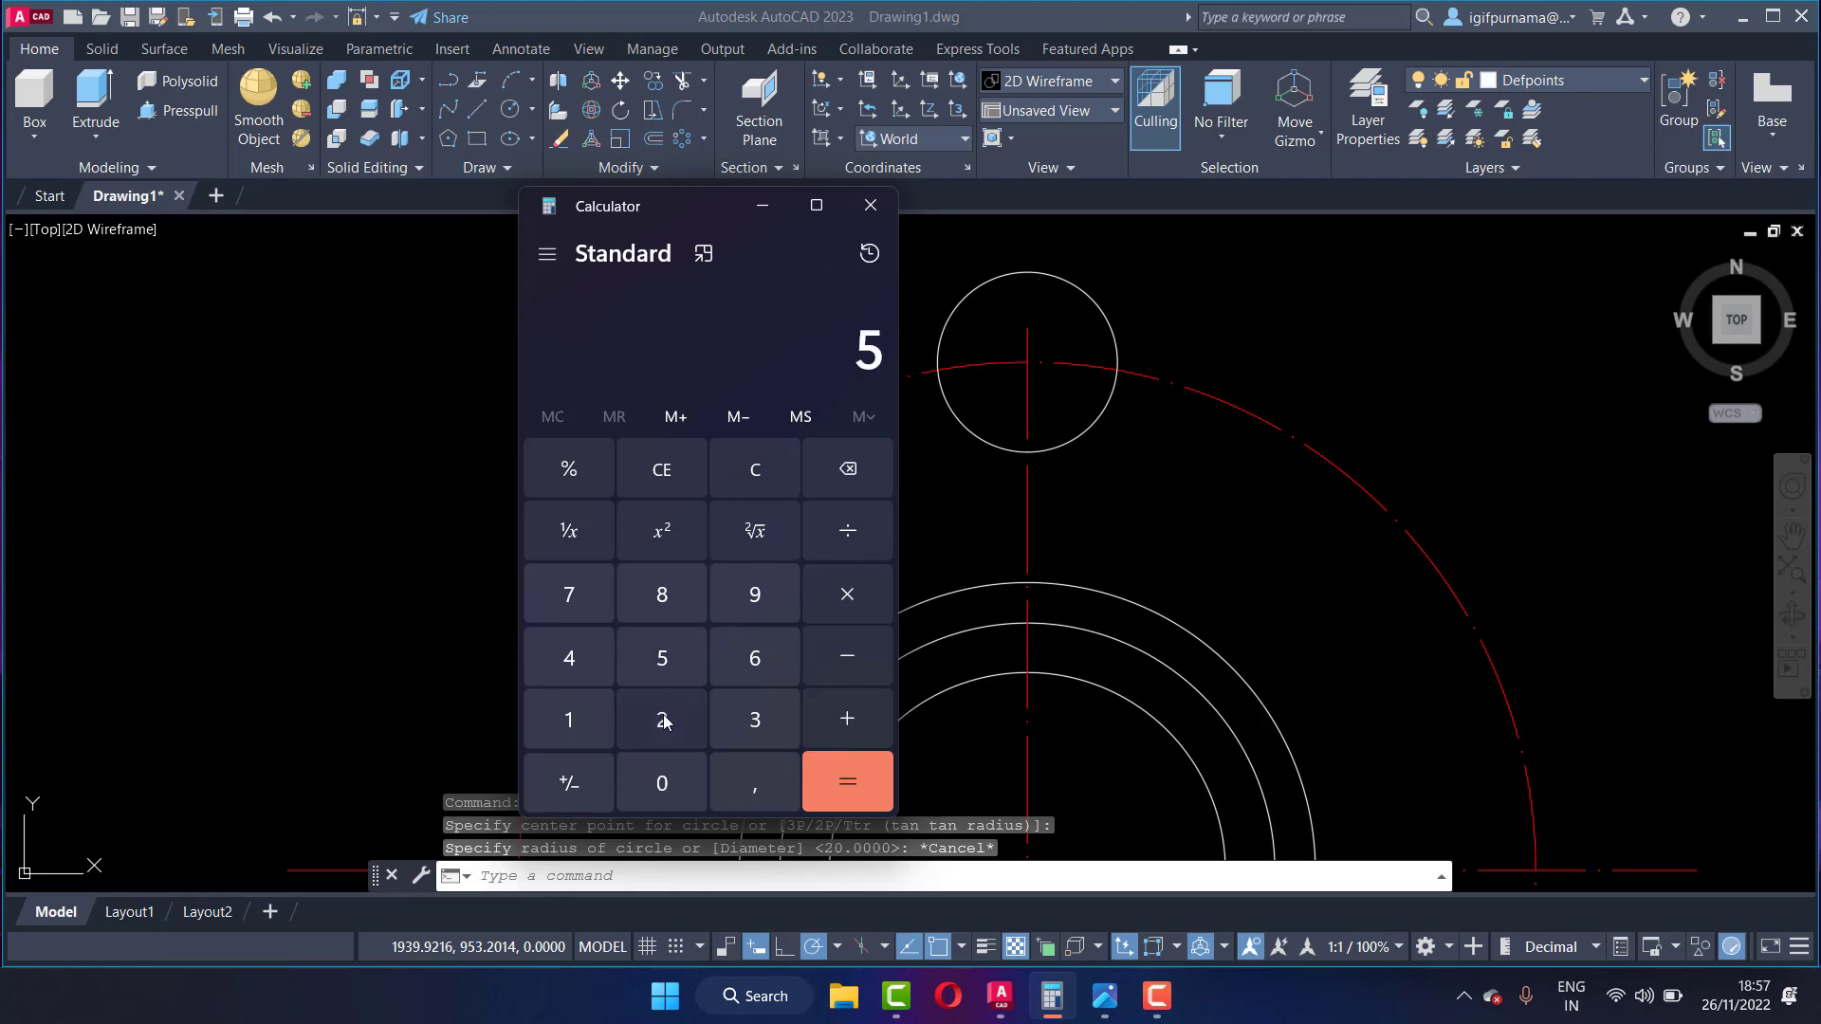
{"action": "left_click", "coordinate": [662, 719]}
{"action": "left_click", "coordinate": [847, 530]}
{"action": "left_click", "coordinate": [675, 719]}
{"action": "left_click", "coordinate": [847, 780]}
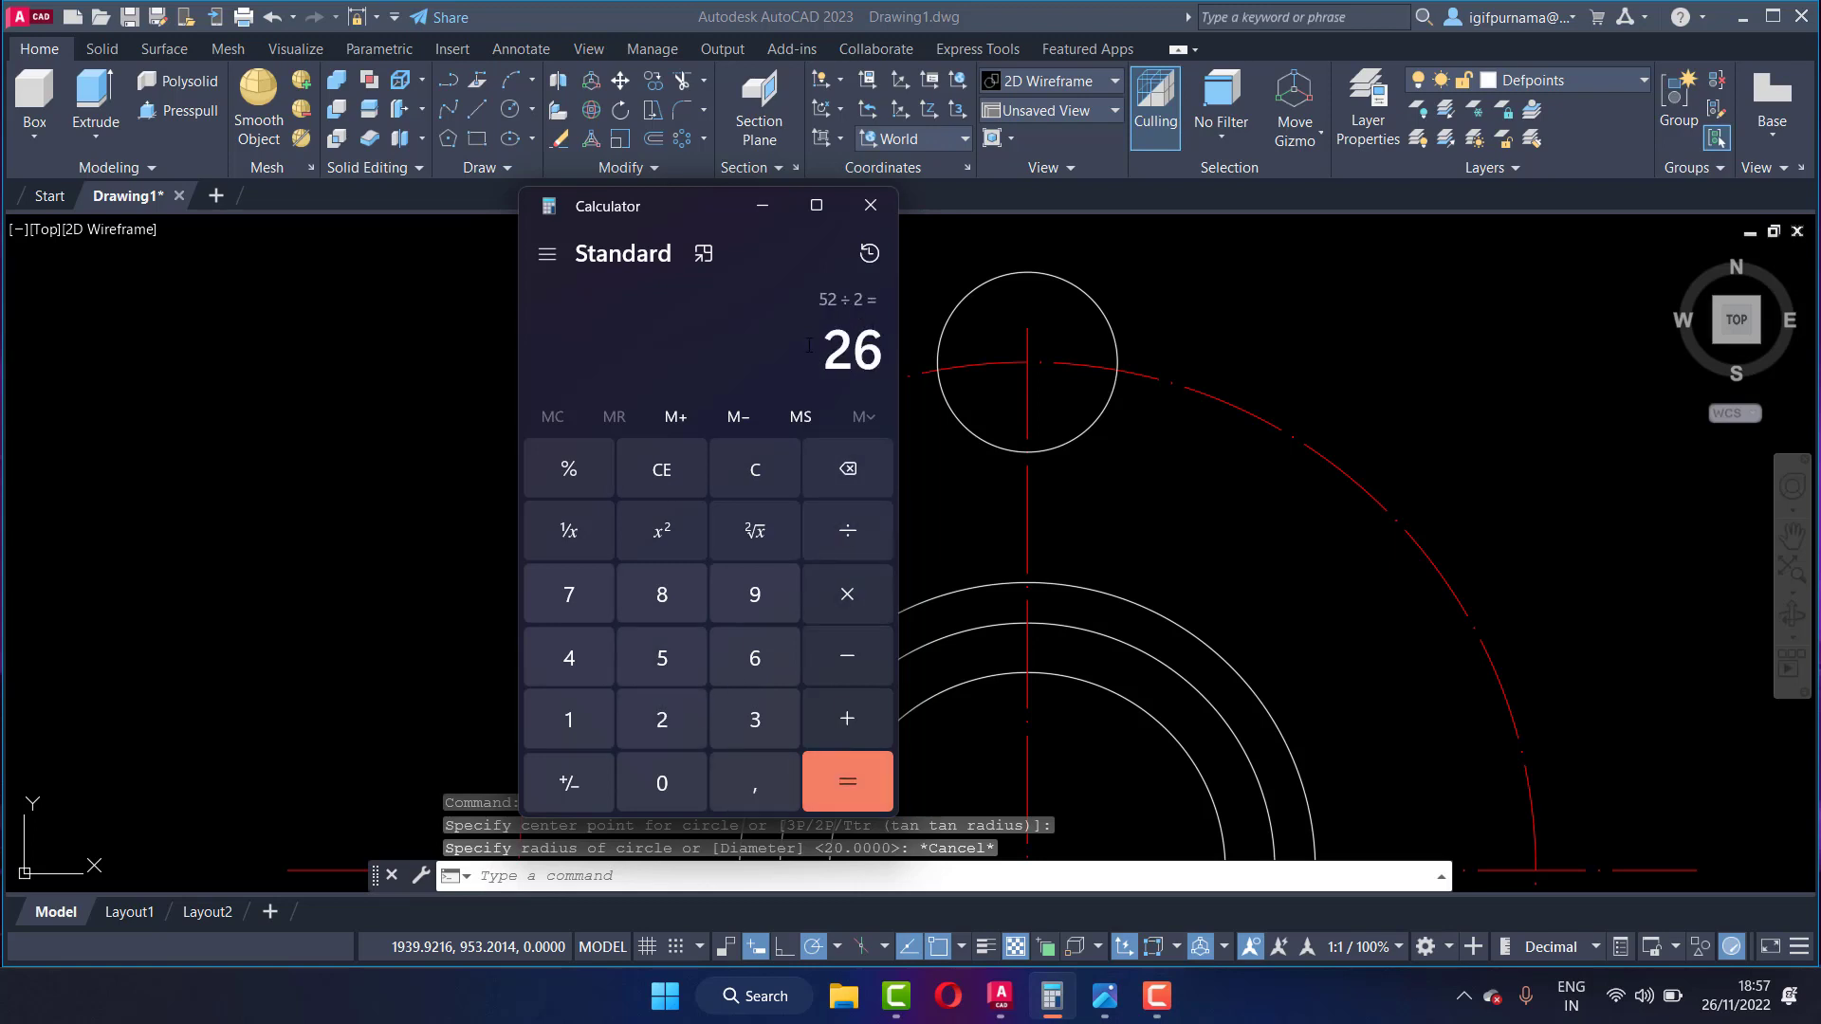
{"action": "left_click", "coordinate": [780, 207]}
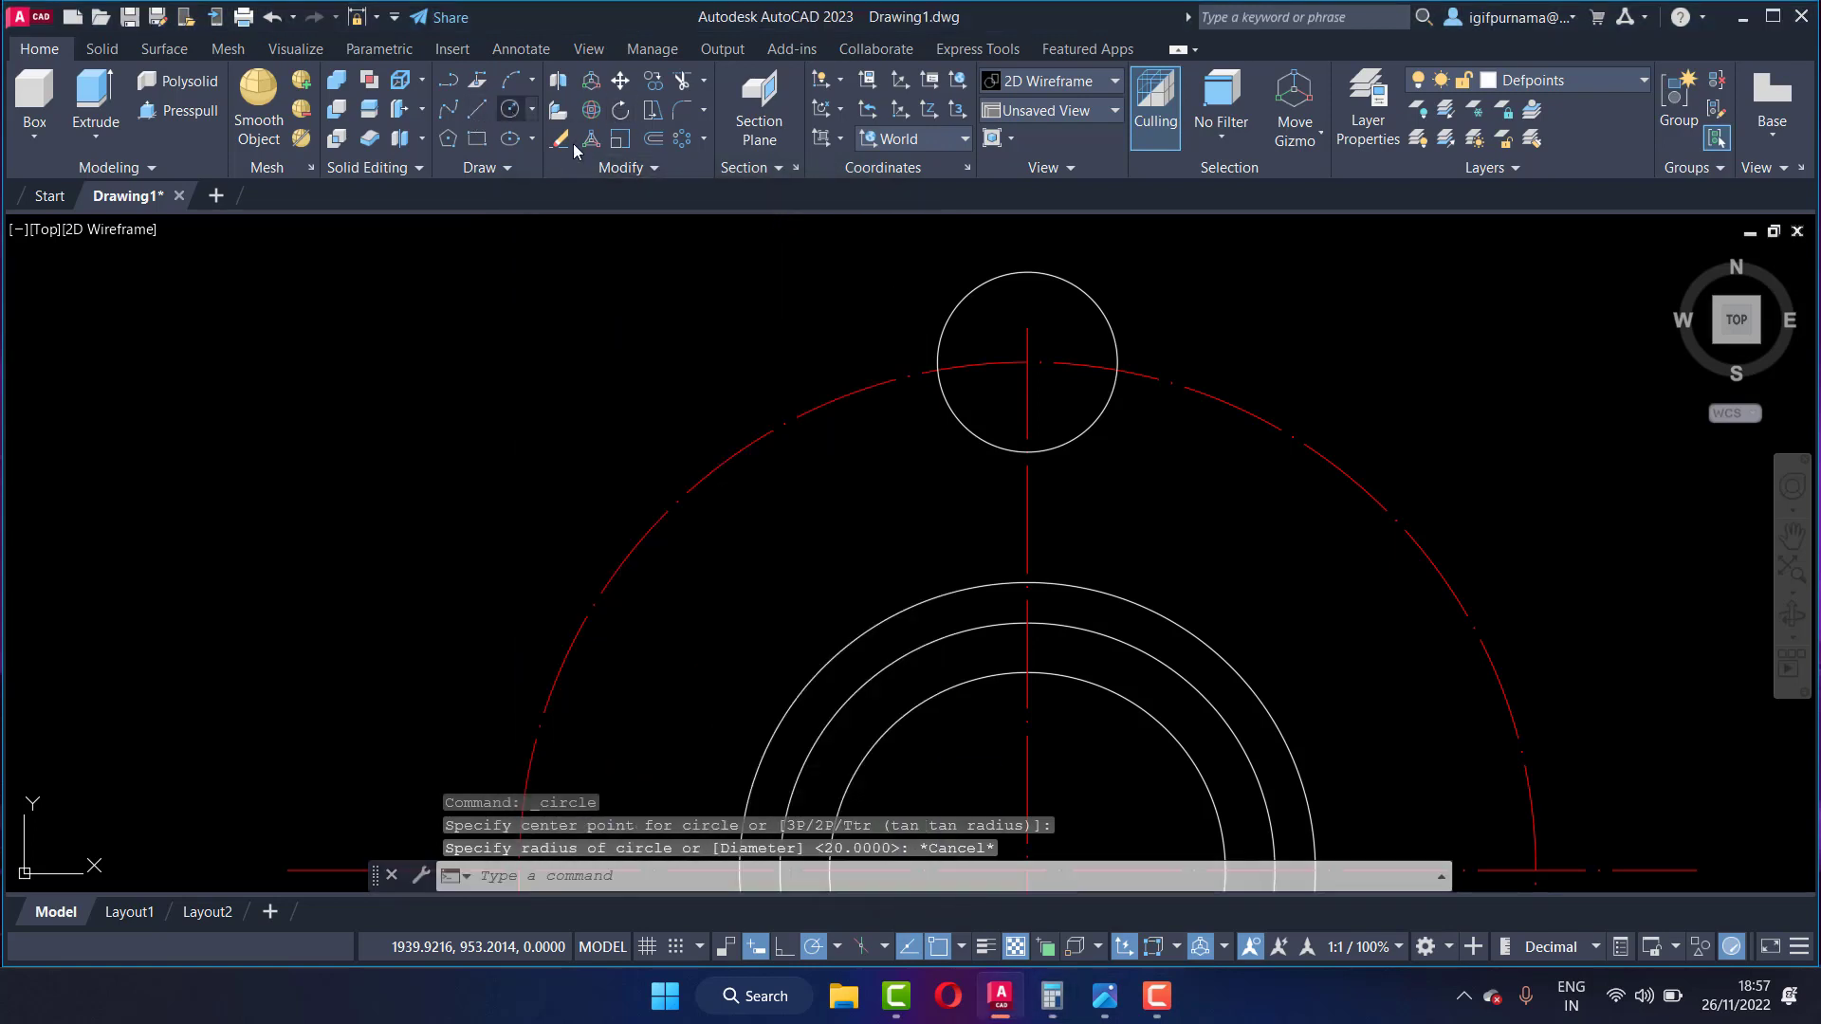
Step: Draw a radius-26 circle concentric with the radius-20 circle atop the flange
{"action": "left_click", "coordinate": [510, 116]}
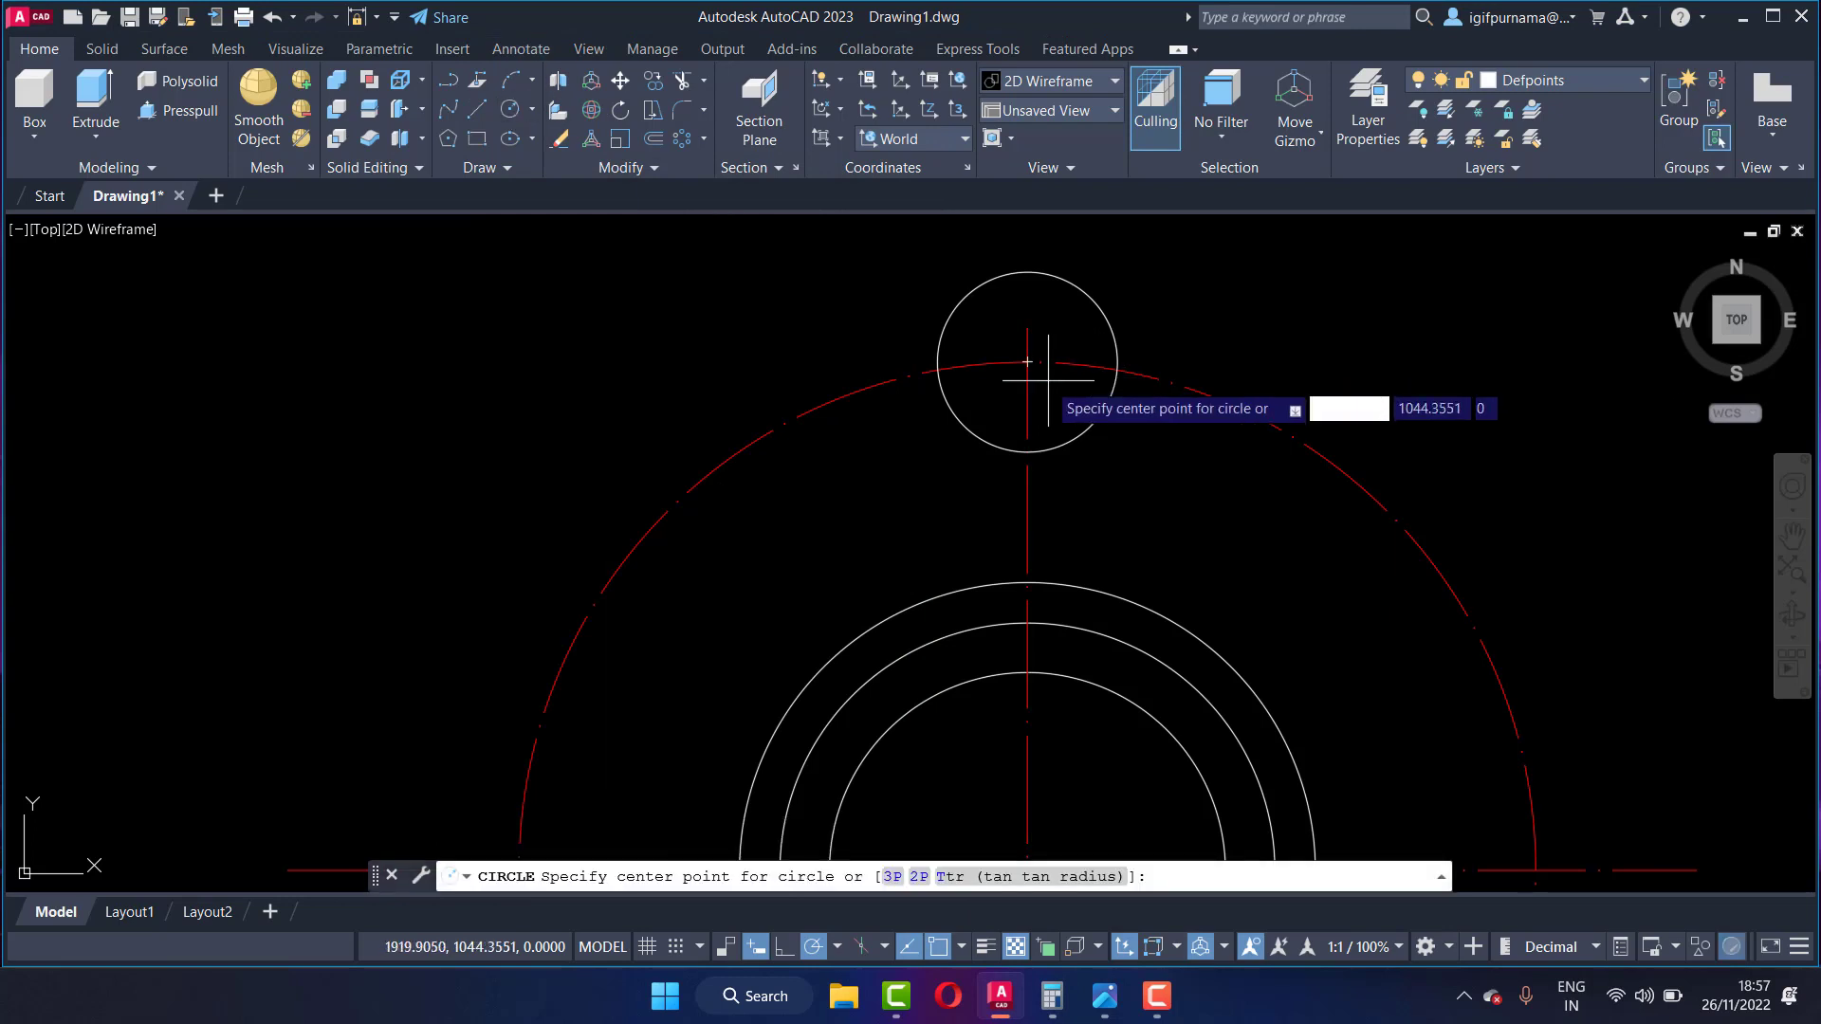
{"action": "left_click", "coordinate": [1028, 362]}
{"action": "type", "text": "26"}
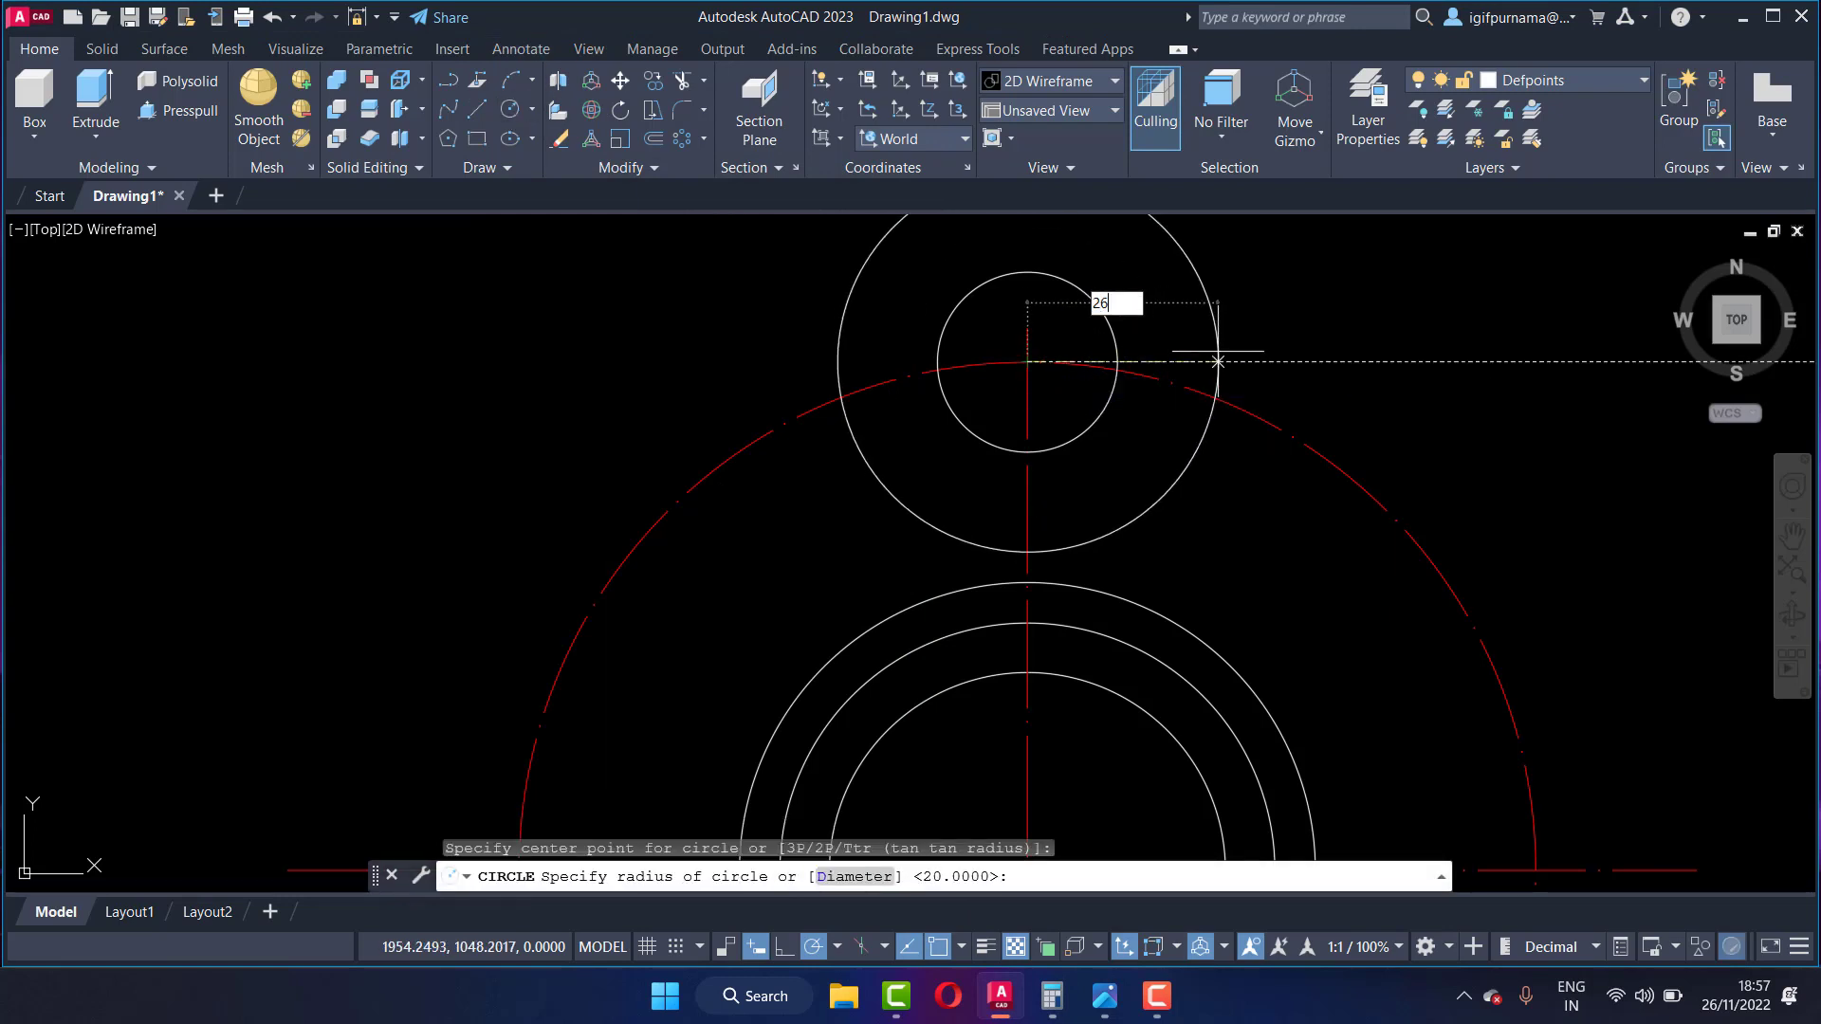
{"action": "key", "text": "Return"}
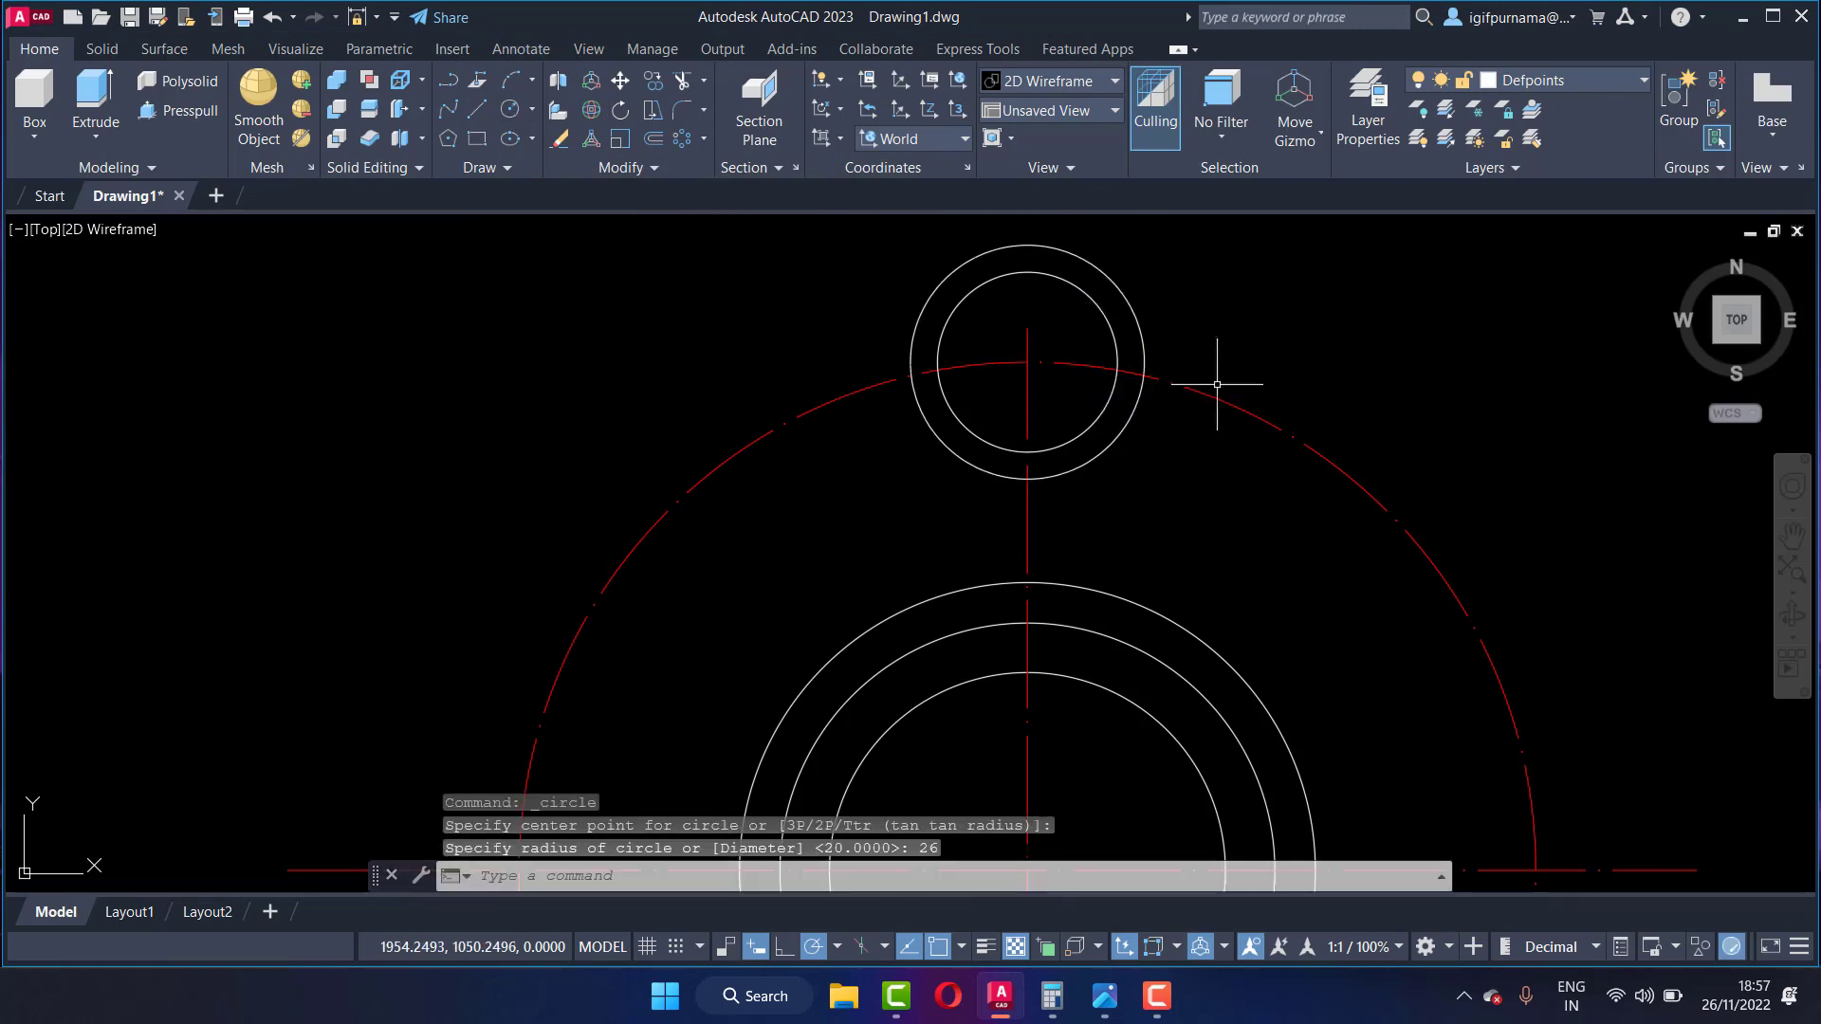
{"action": "scroll", "coordinate": [991, 422], "scroll_direction": "down", "scroll_amount": 5}
{"action": "scroll", "coordinate": [981, 588], "scroll_direction": "down", "scroll_amount": 4}
{"action": "scroll", "coordinate": [996, 522], "scroll_direction": "up", "scroll_amount": 4}
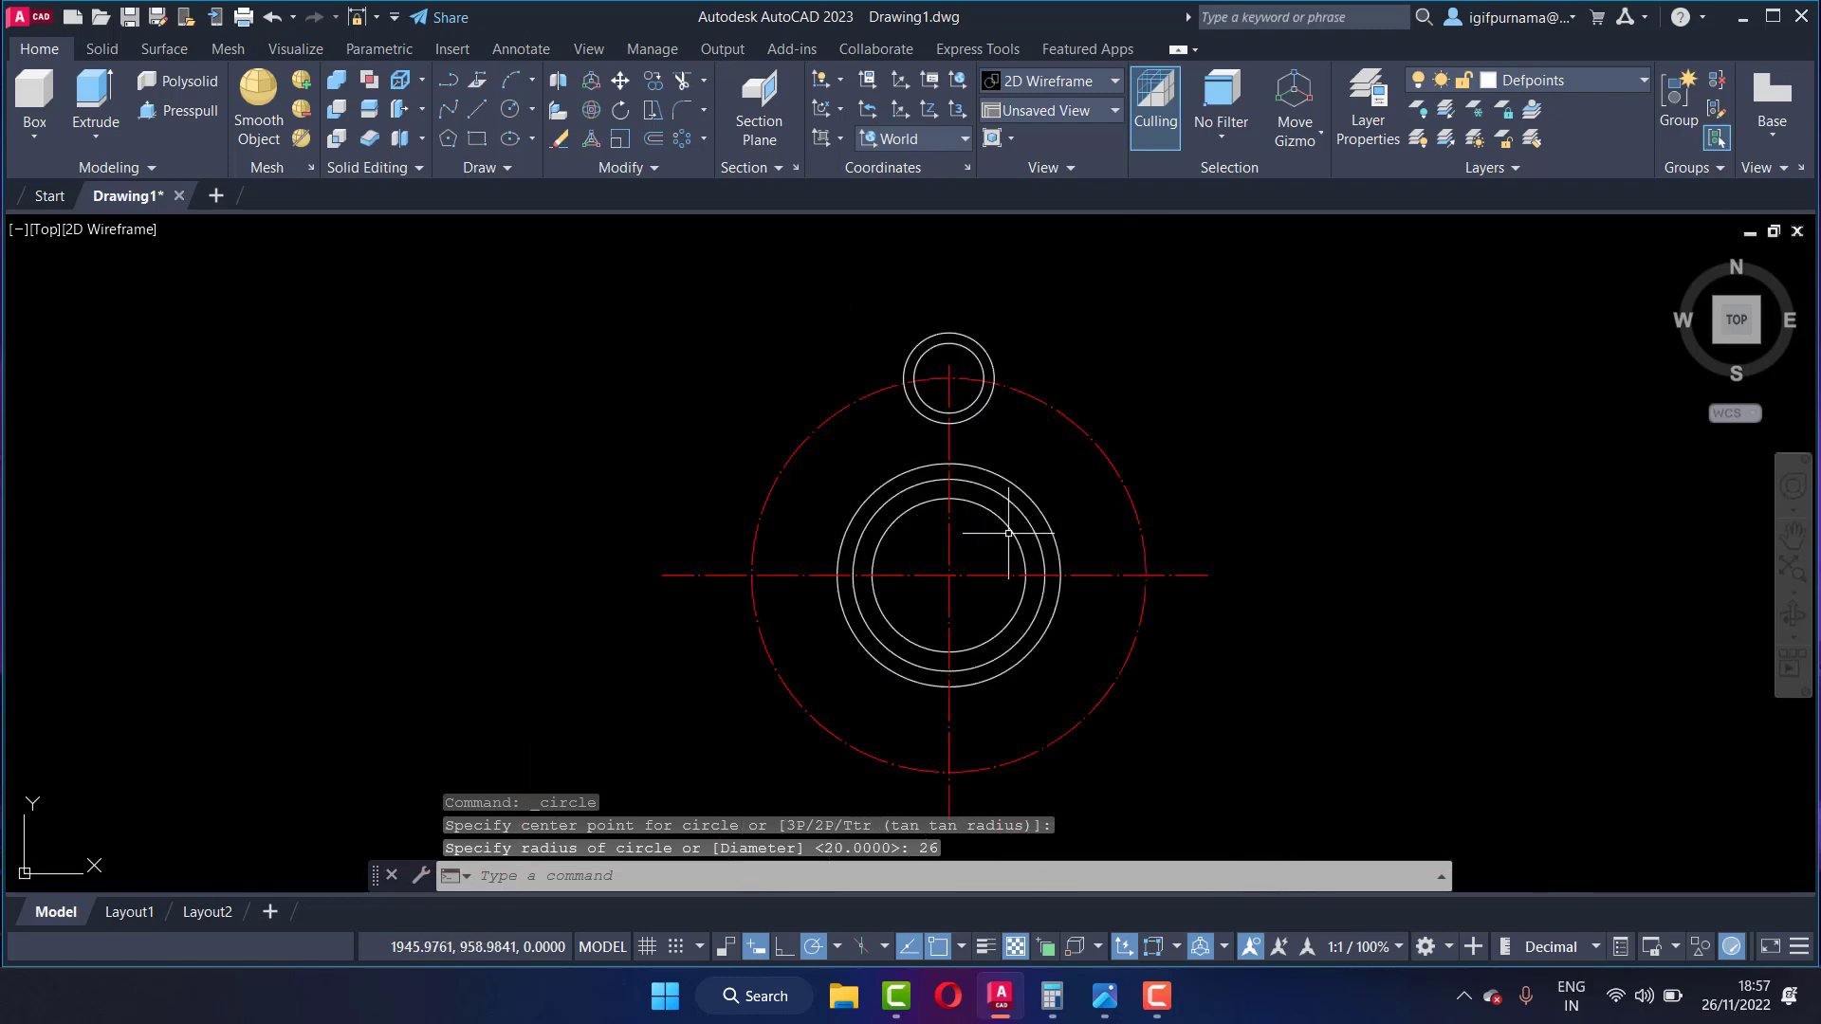
{"action": "scroll", "coordinate": [992, 569], "scroll_direction": "down", "scroll_amount": 4}
{"action": "scroll", "coordinate": [1021, 620], "scroll_direction": "up", "scroll_amount": 4}
Step: View the whole flange reference image in Photos, then bring AutoCAD back to front
{"action": "left_click", "coordinate": [1108, 996]}
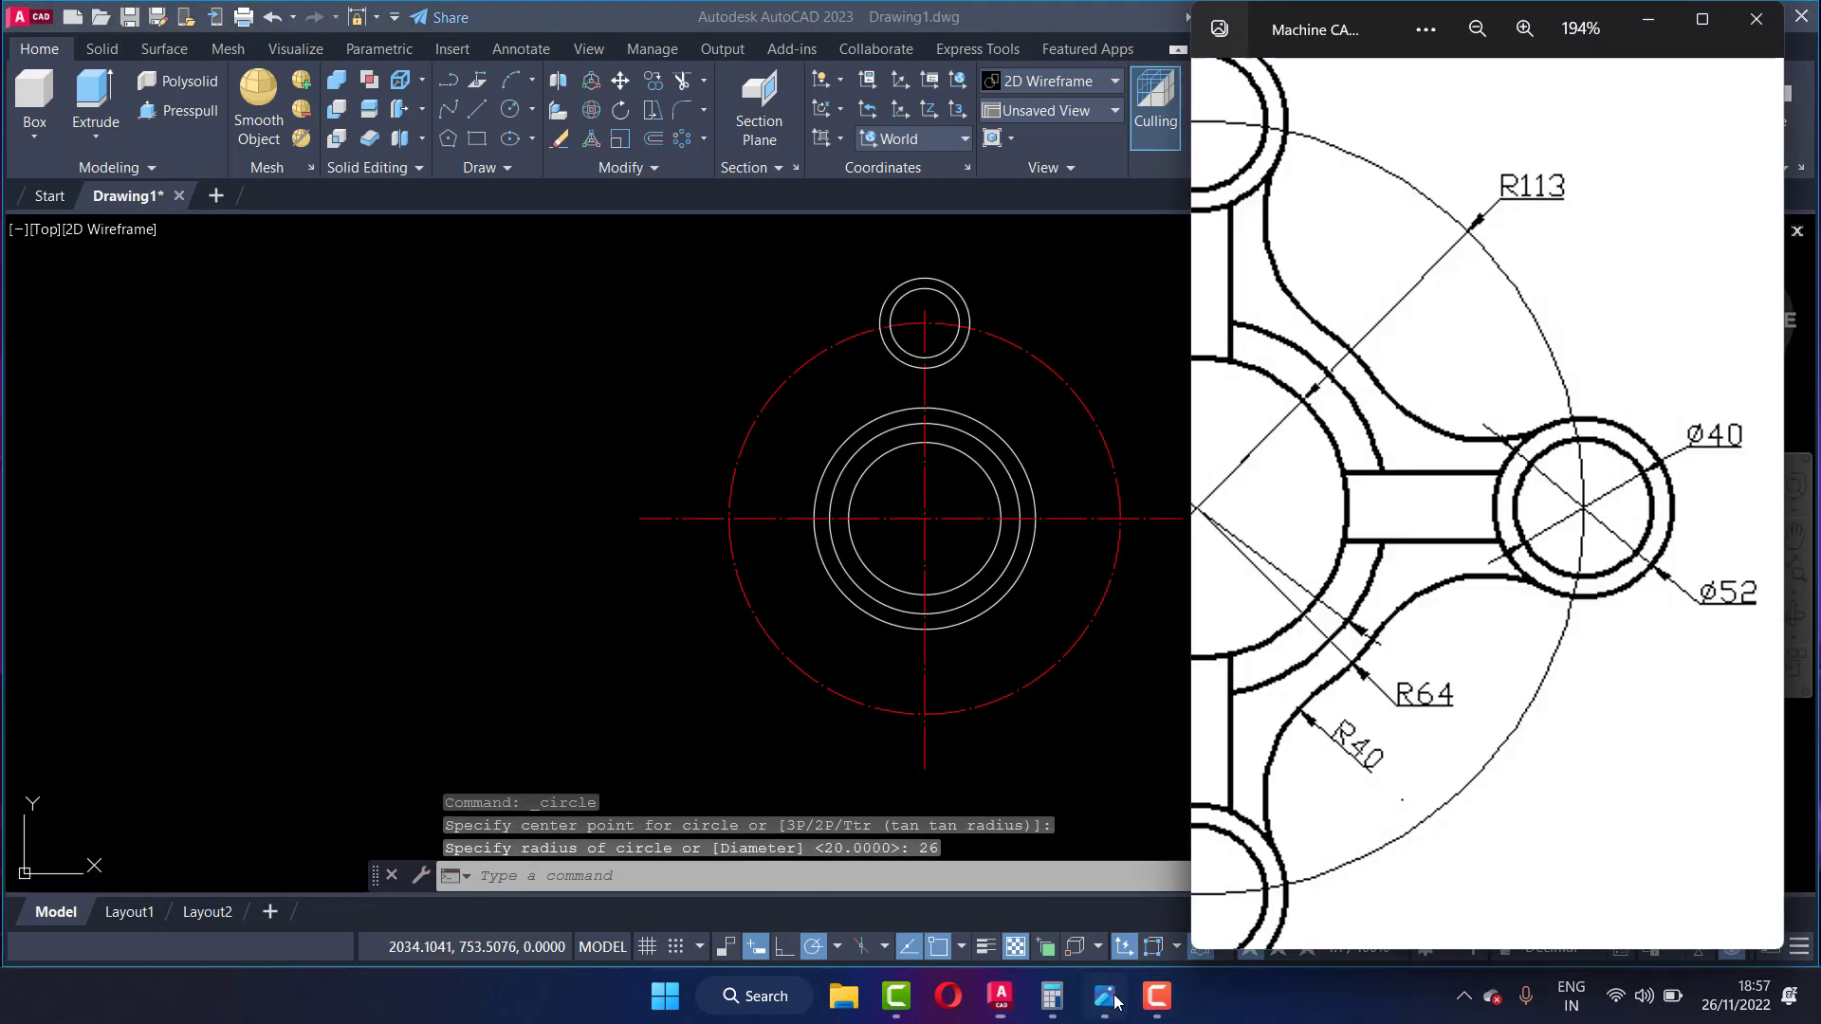
{"action": "scroll", "coordinate": [1536, 508], "scroll_direction": "up", "scroll_amount": 2}
{"action": "scroll", "coordinate": [1527, 517], "scroll_direction": "down", "scroll_amount": 3}
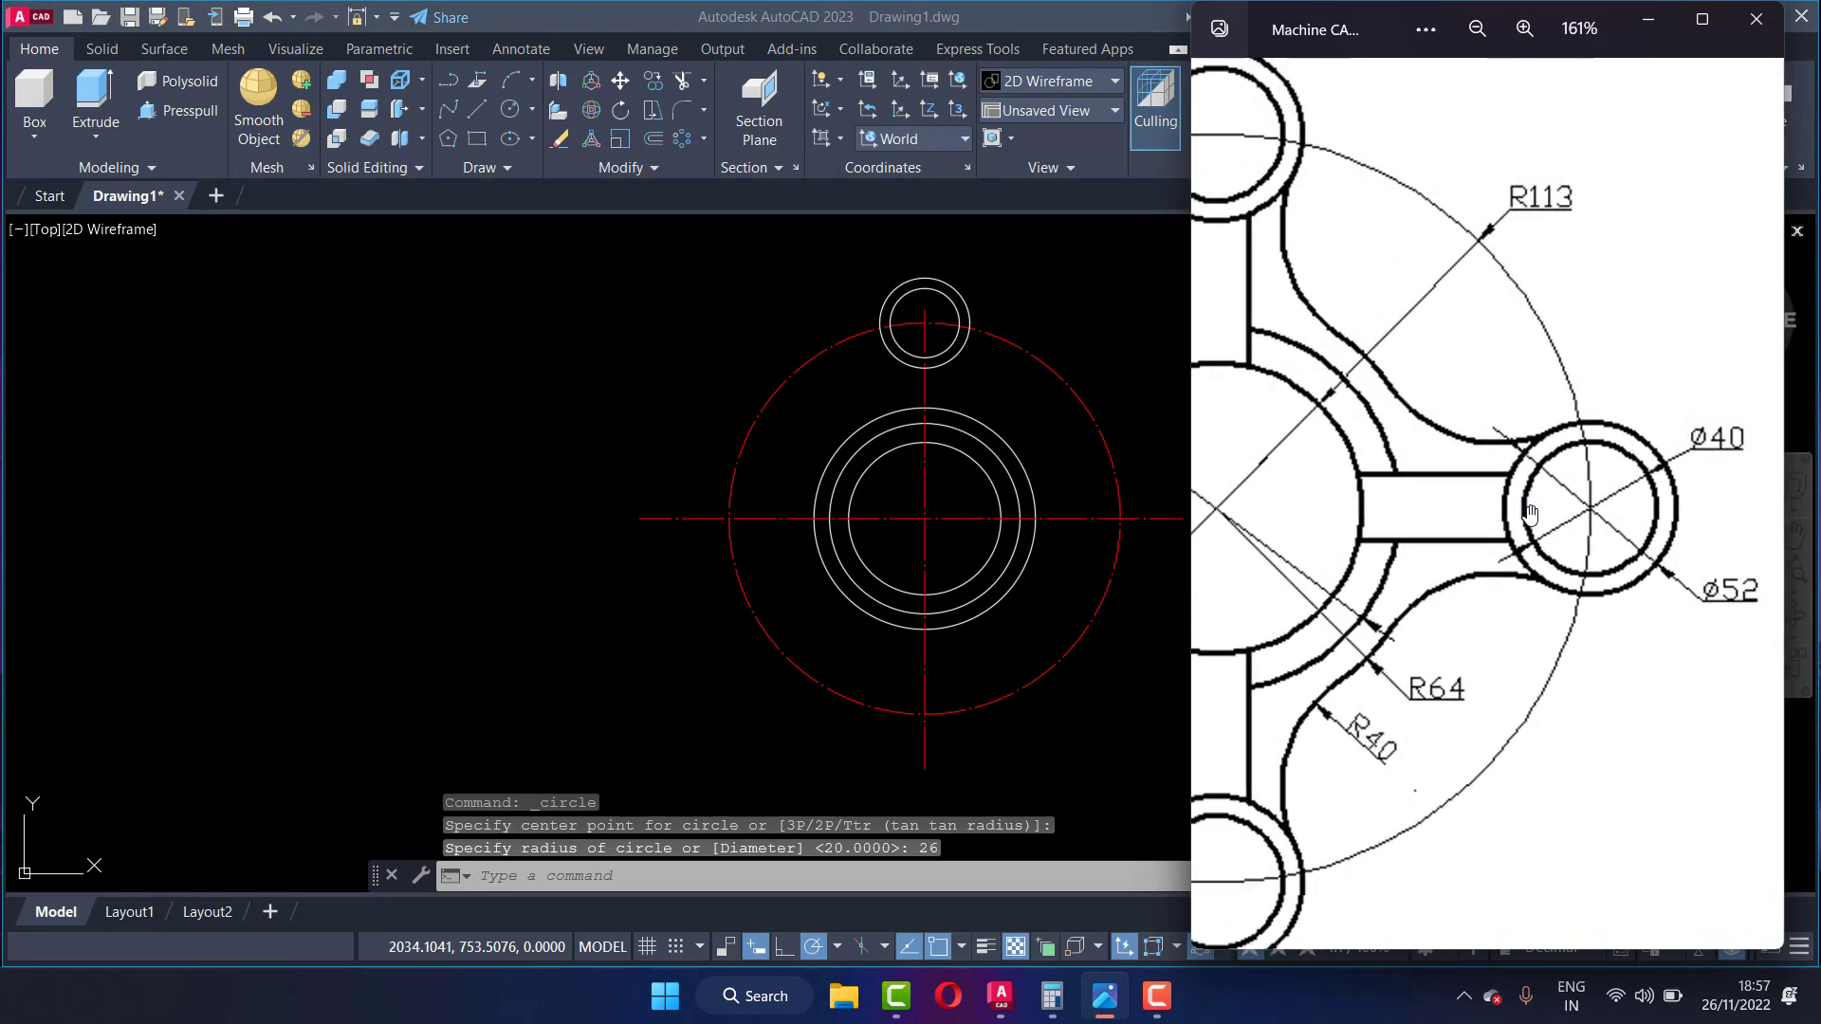
{"action": "scroll", "coordinate": [1518, 521], "scroll_direction": "down", "scroll_amount": 2}
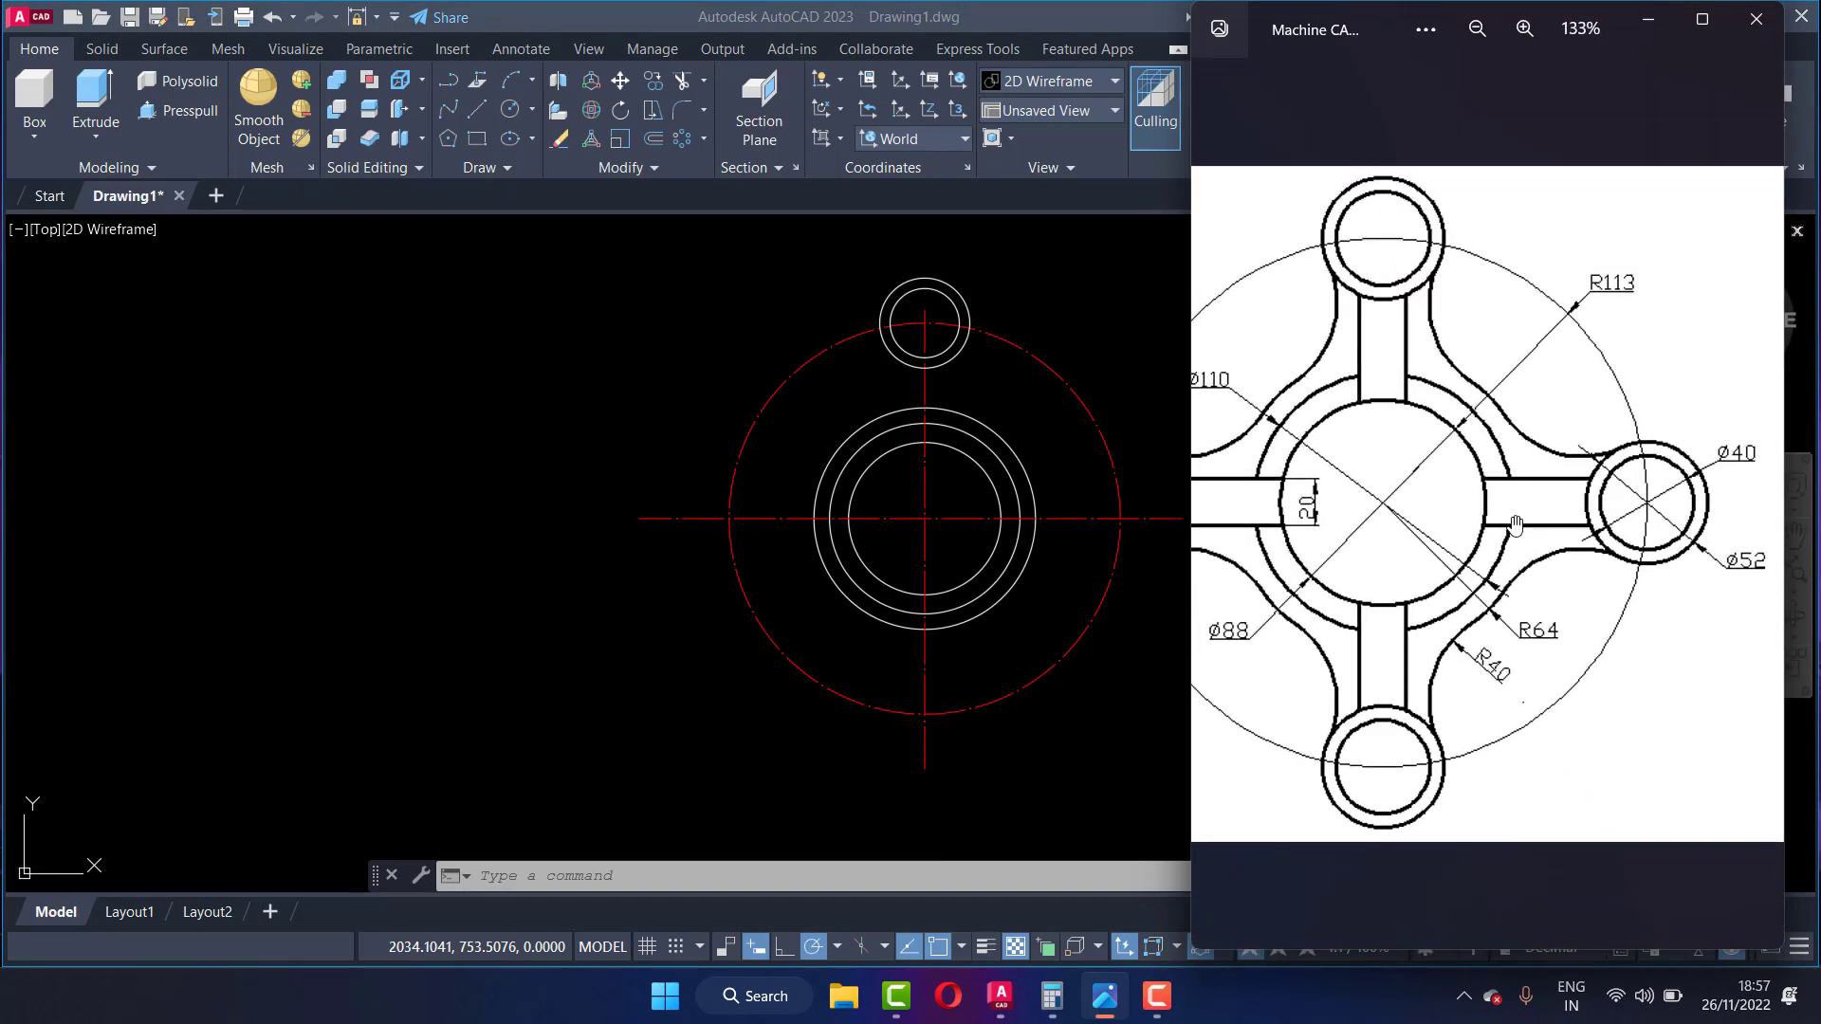
{"action": "left_click", "coordinate": [1011, 273]}
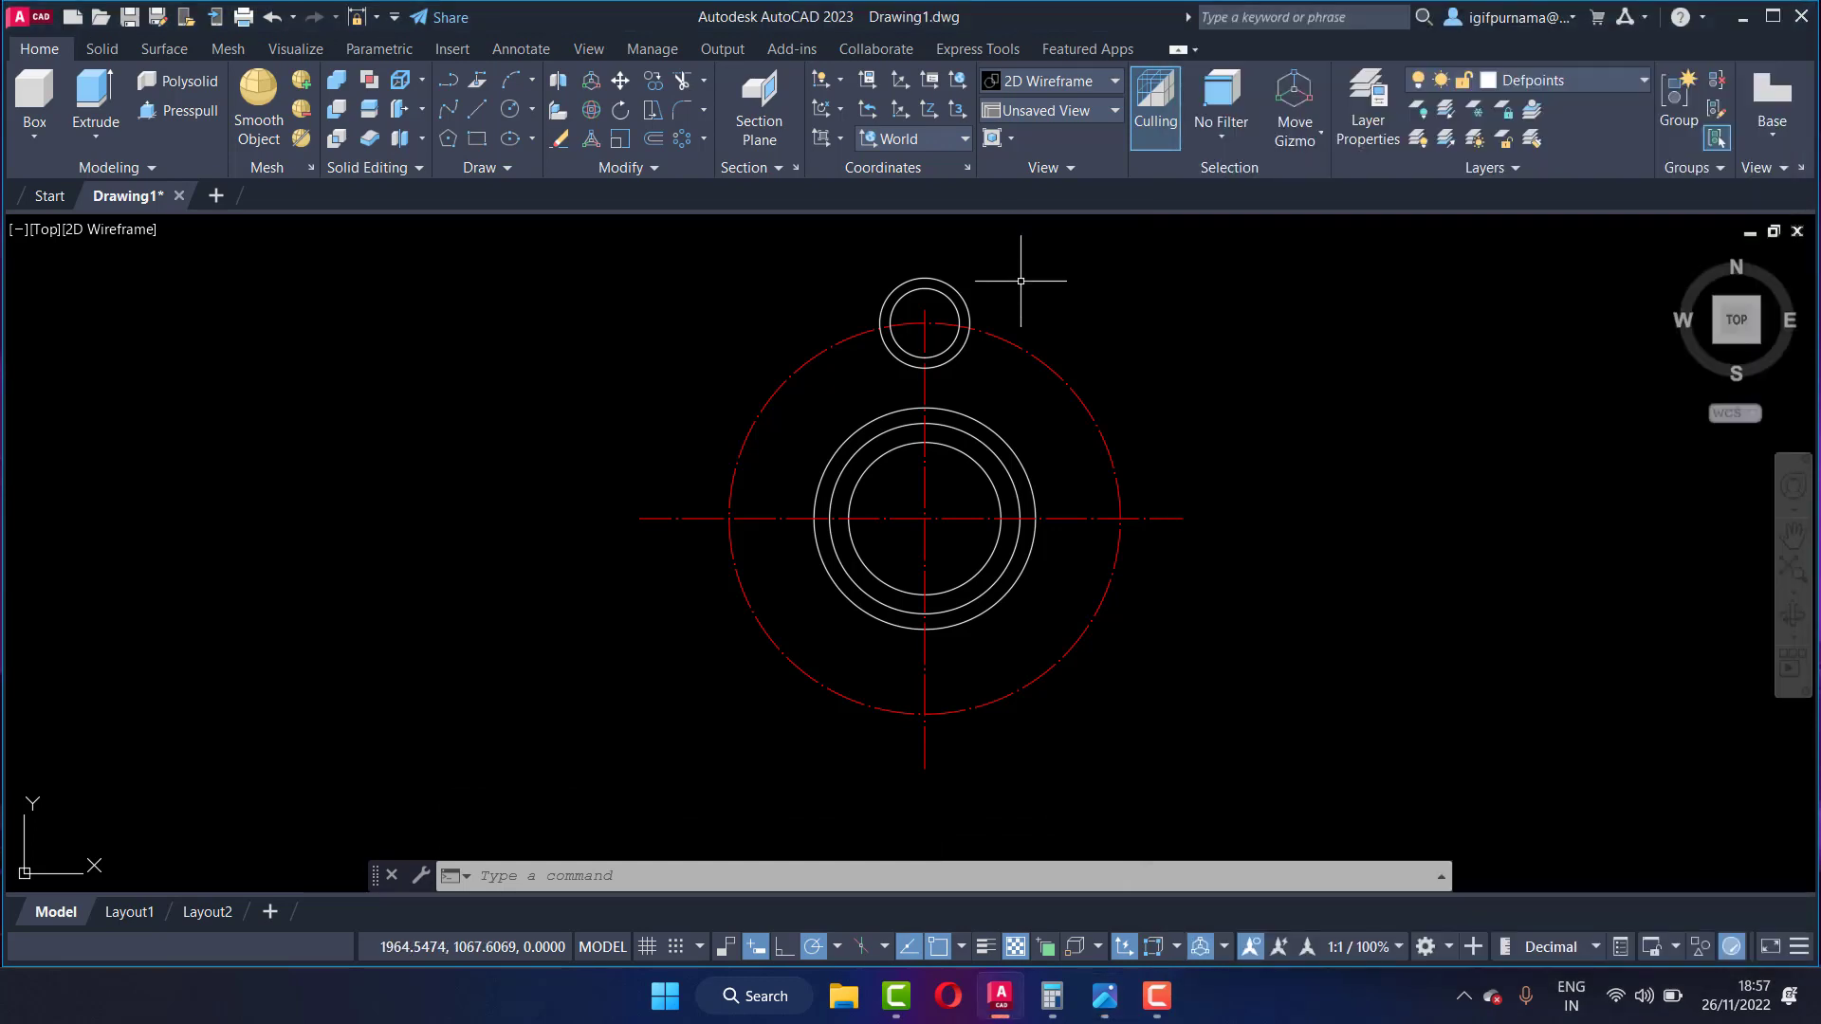
Step: Polar-array the top circle pair into 4 items around the flange centre
{"action": "left_click", "coordinate": [705, 138]}
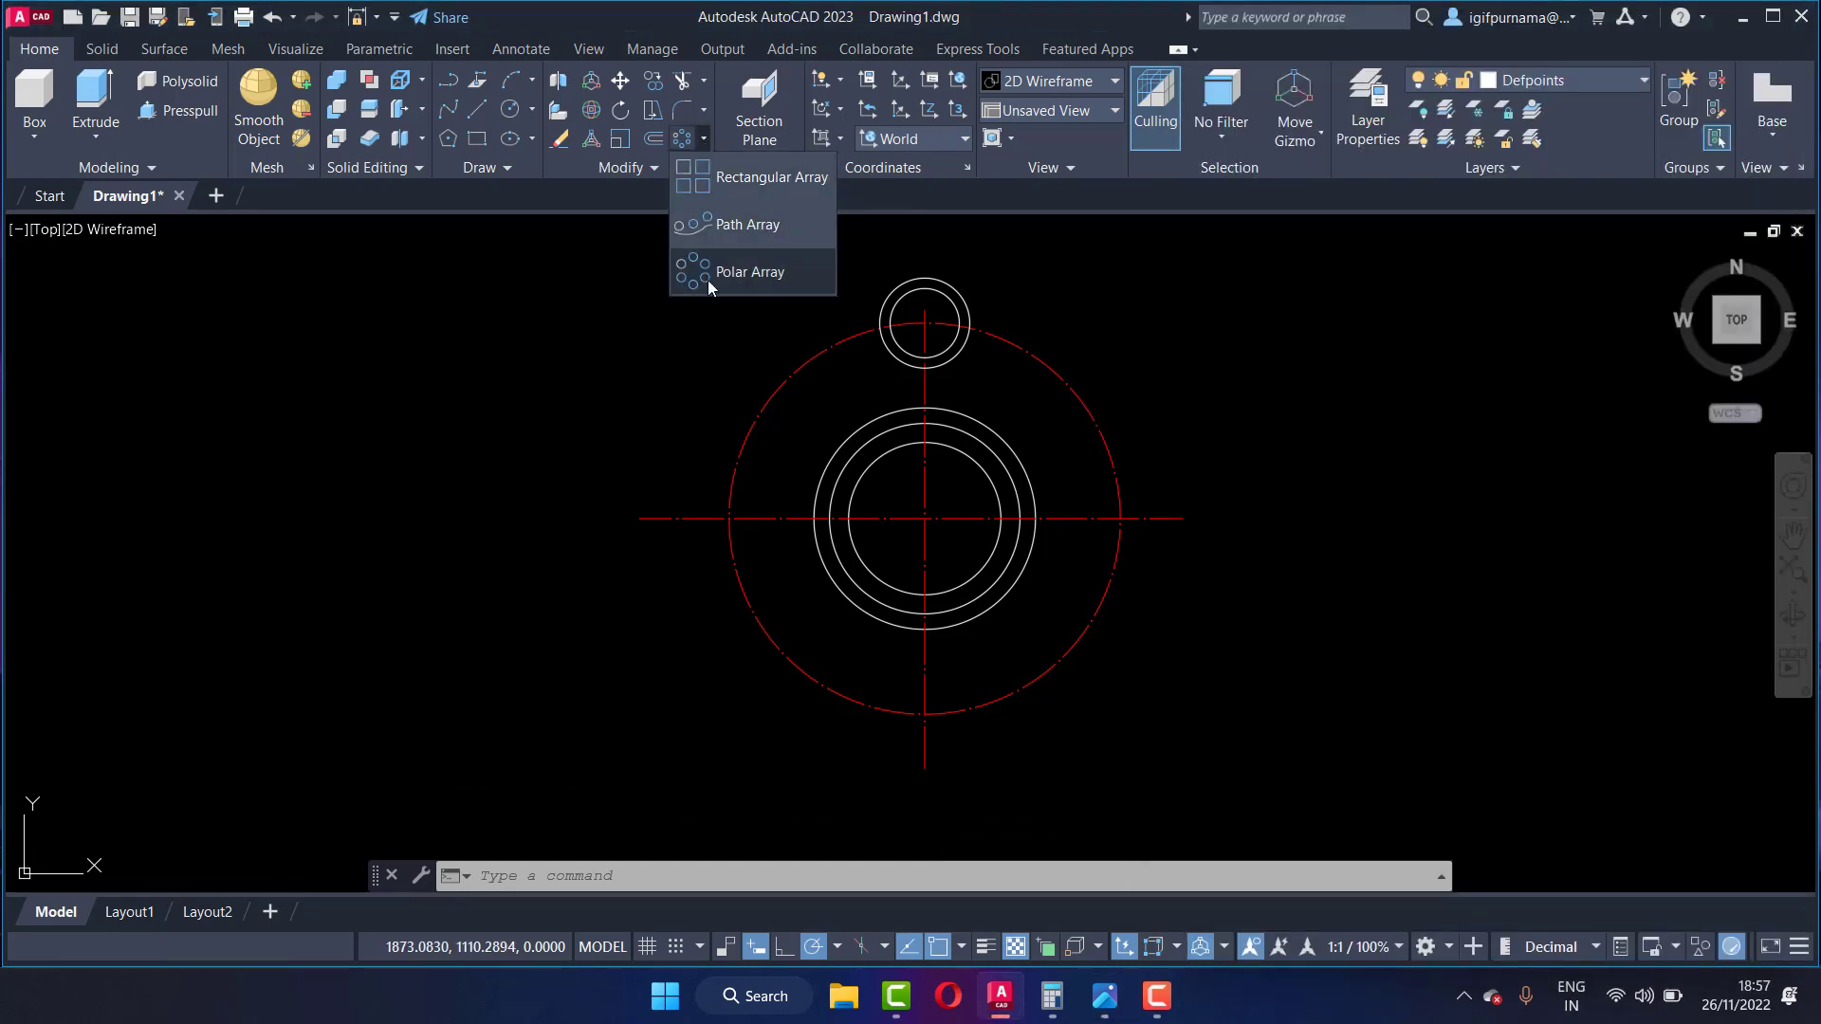
{"action": "left_click", "coordinate": [733, 279]}
{"action": "scroll", "coordinate": [937, 356], "scroll_direction": "up", "scroll_amount": 2}
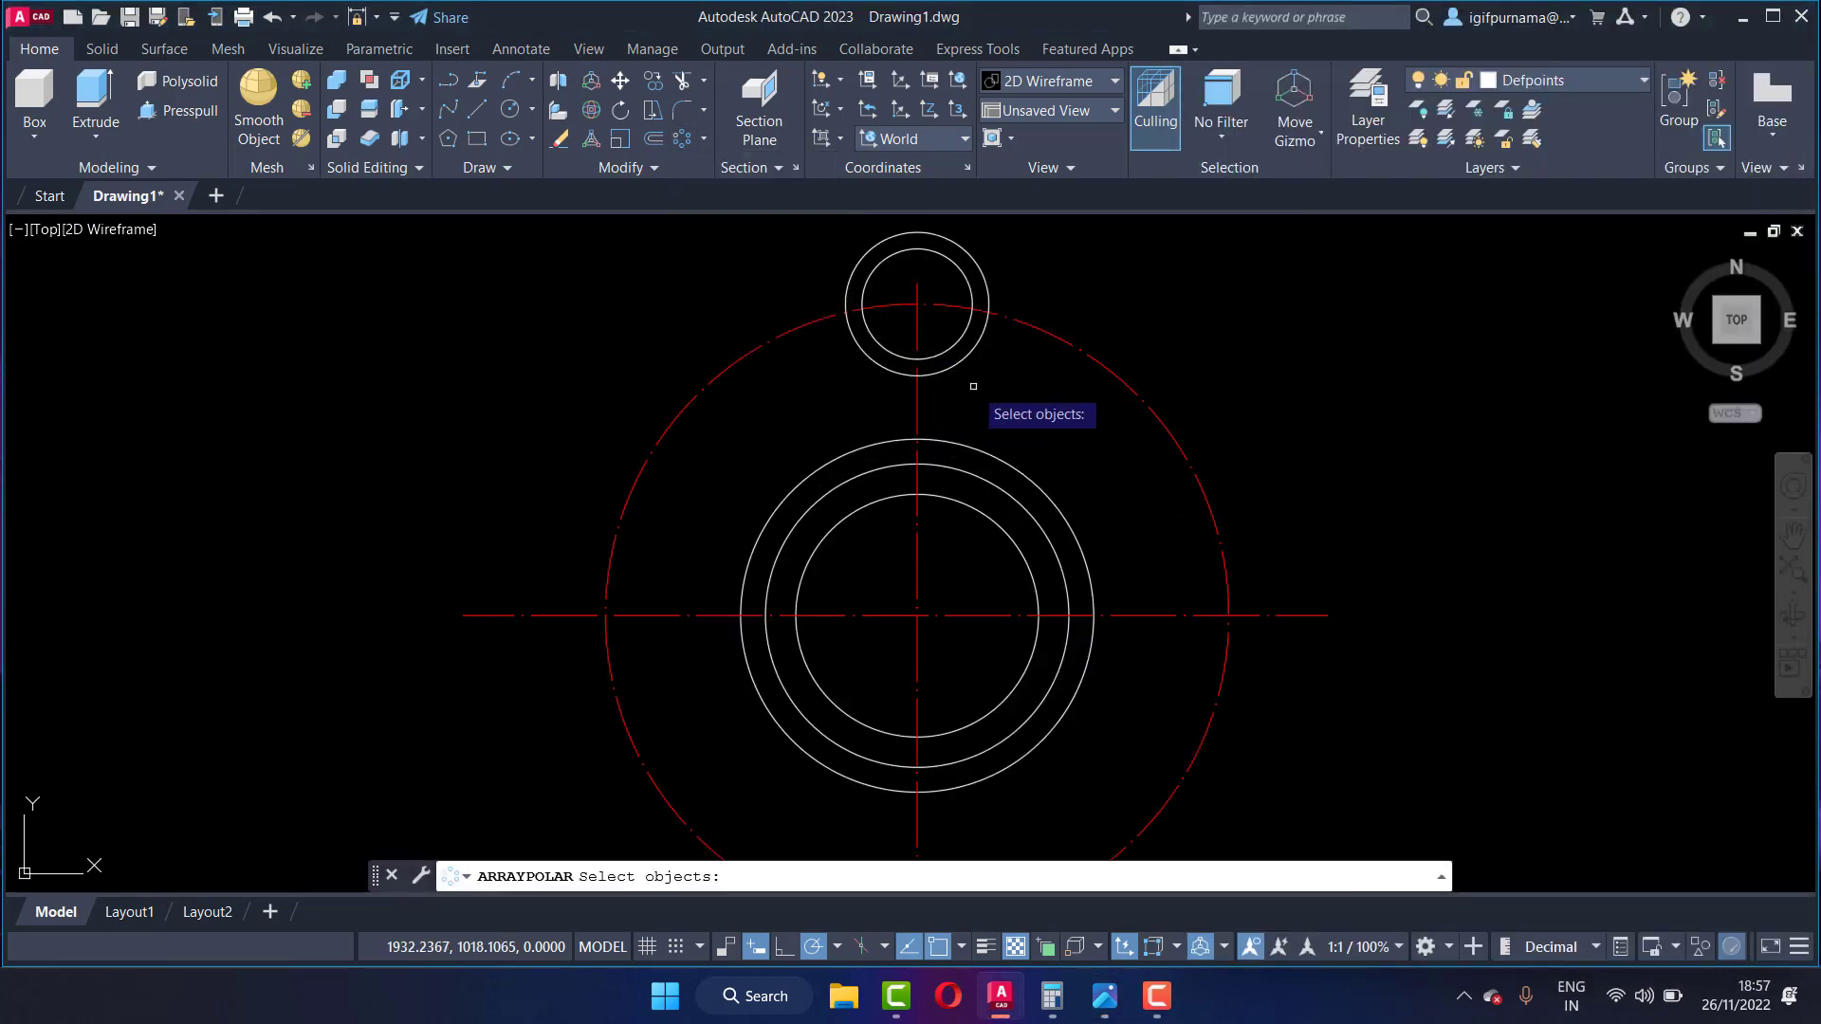
{"action": "left_click", "coordinate": [956, 332]}
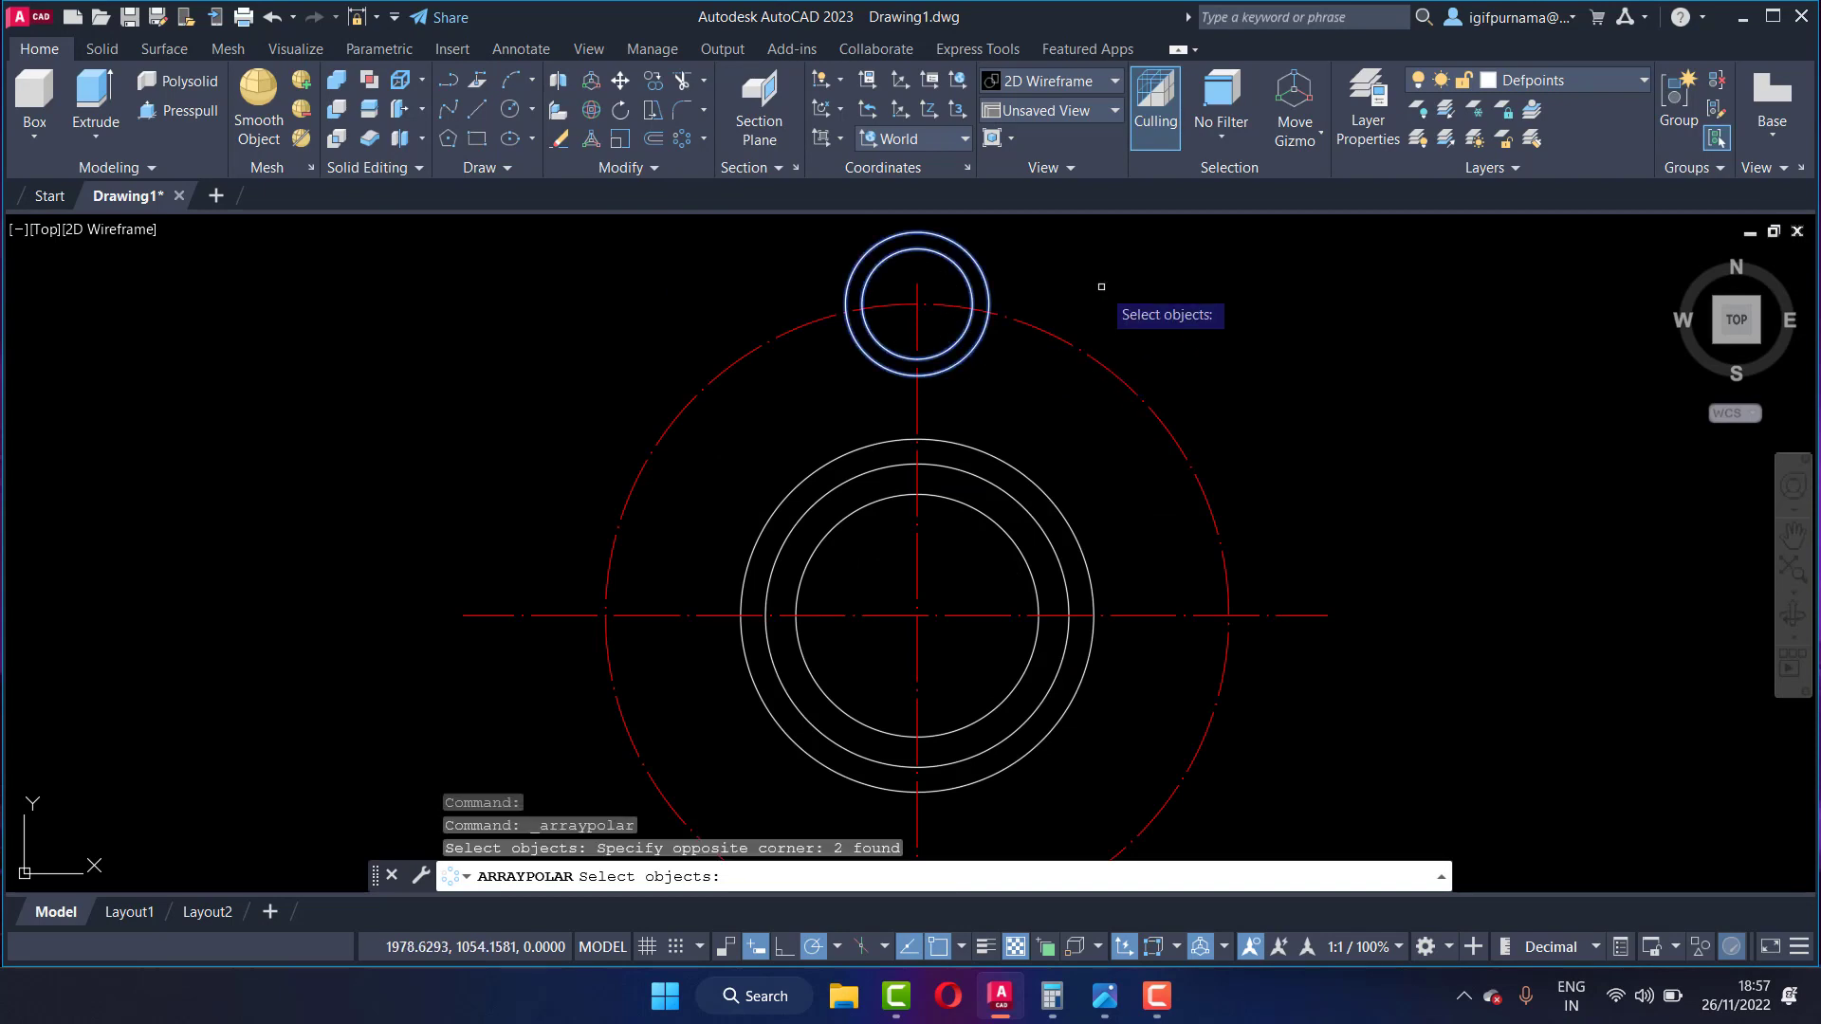
{"action": "key", "text": "Return"}
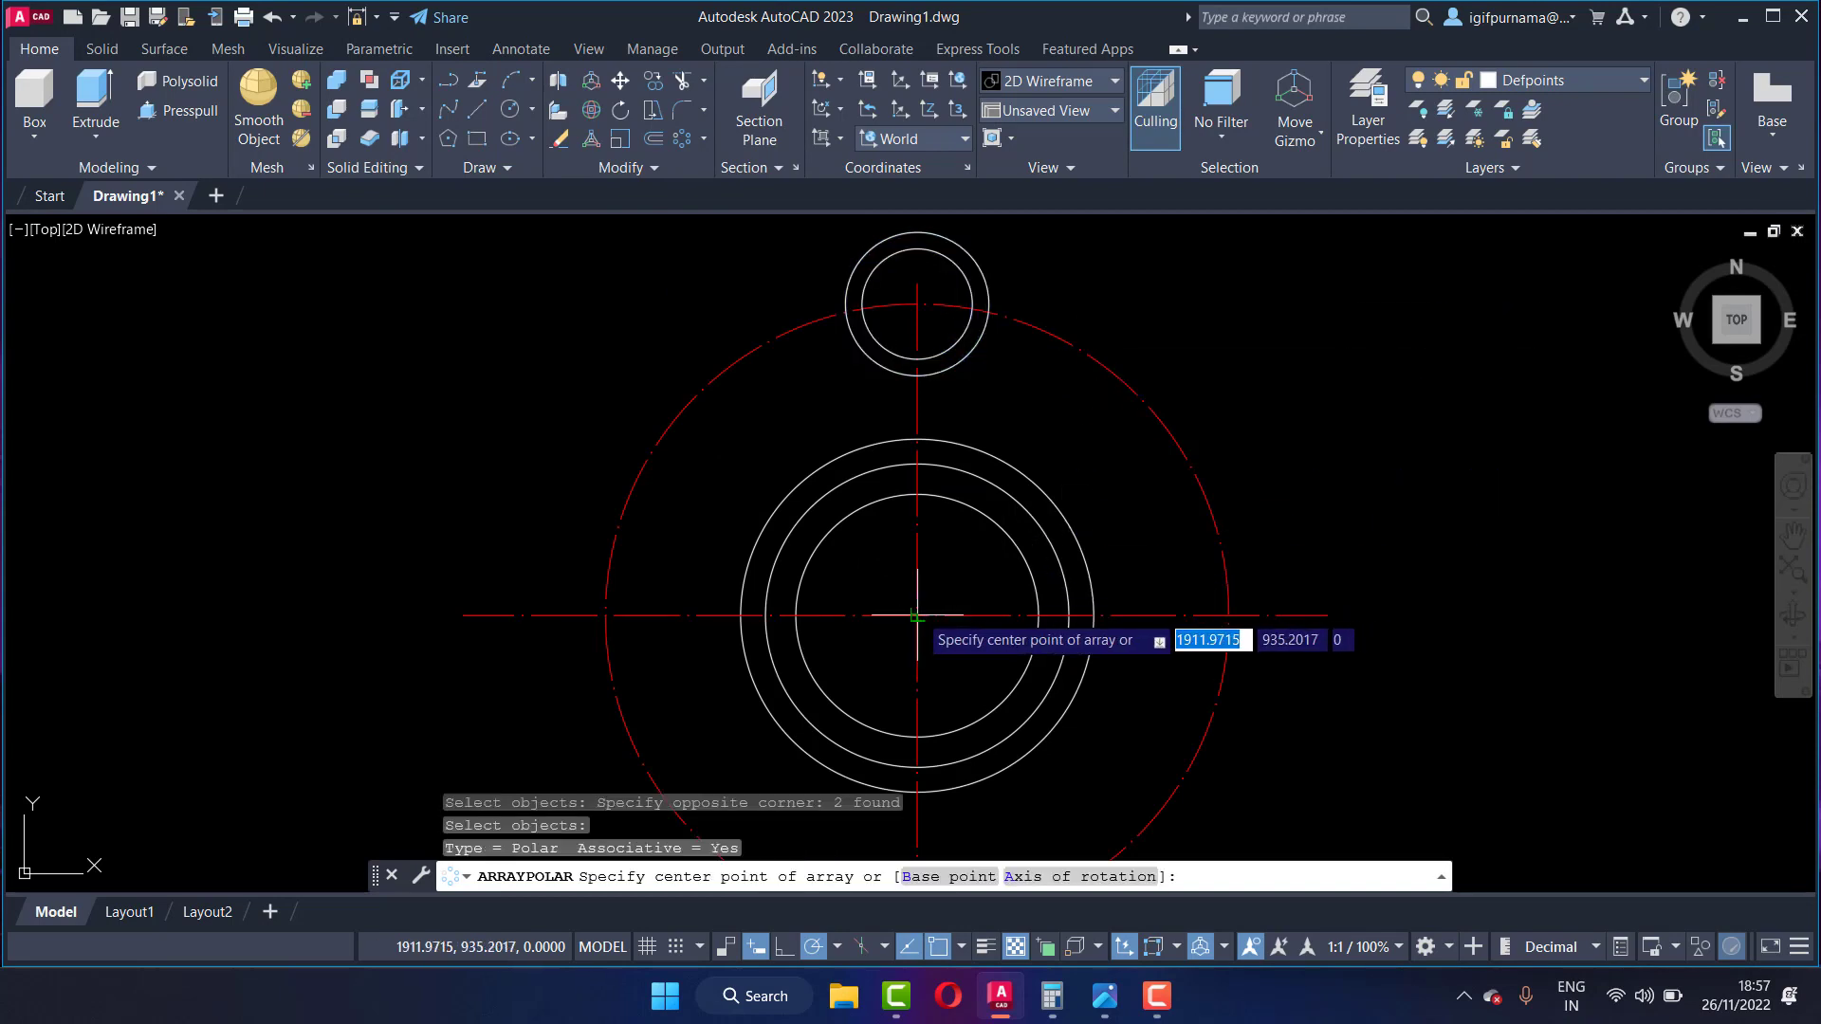
{"action": "left_click", "coordinate": [916, 616]}
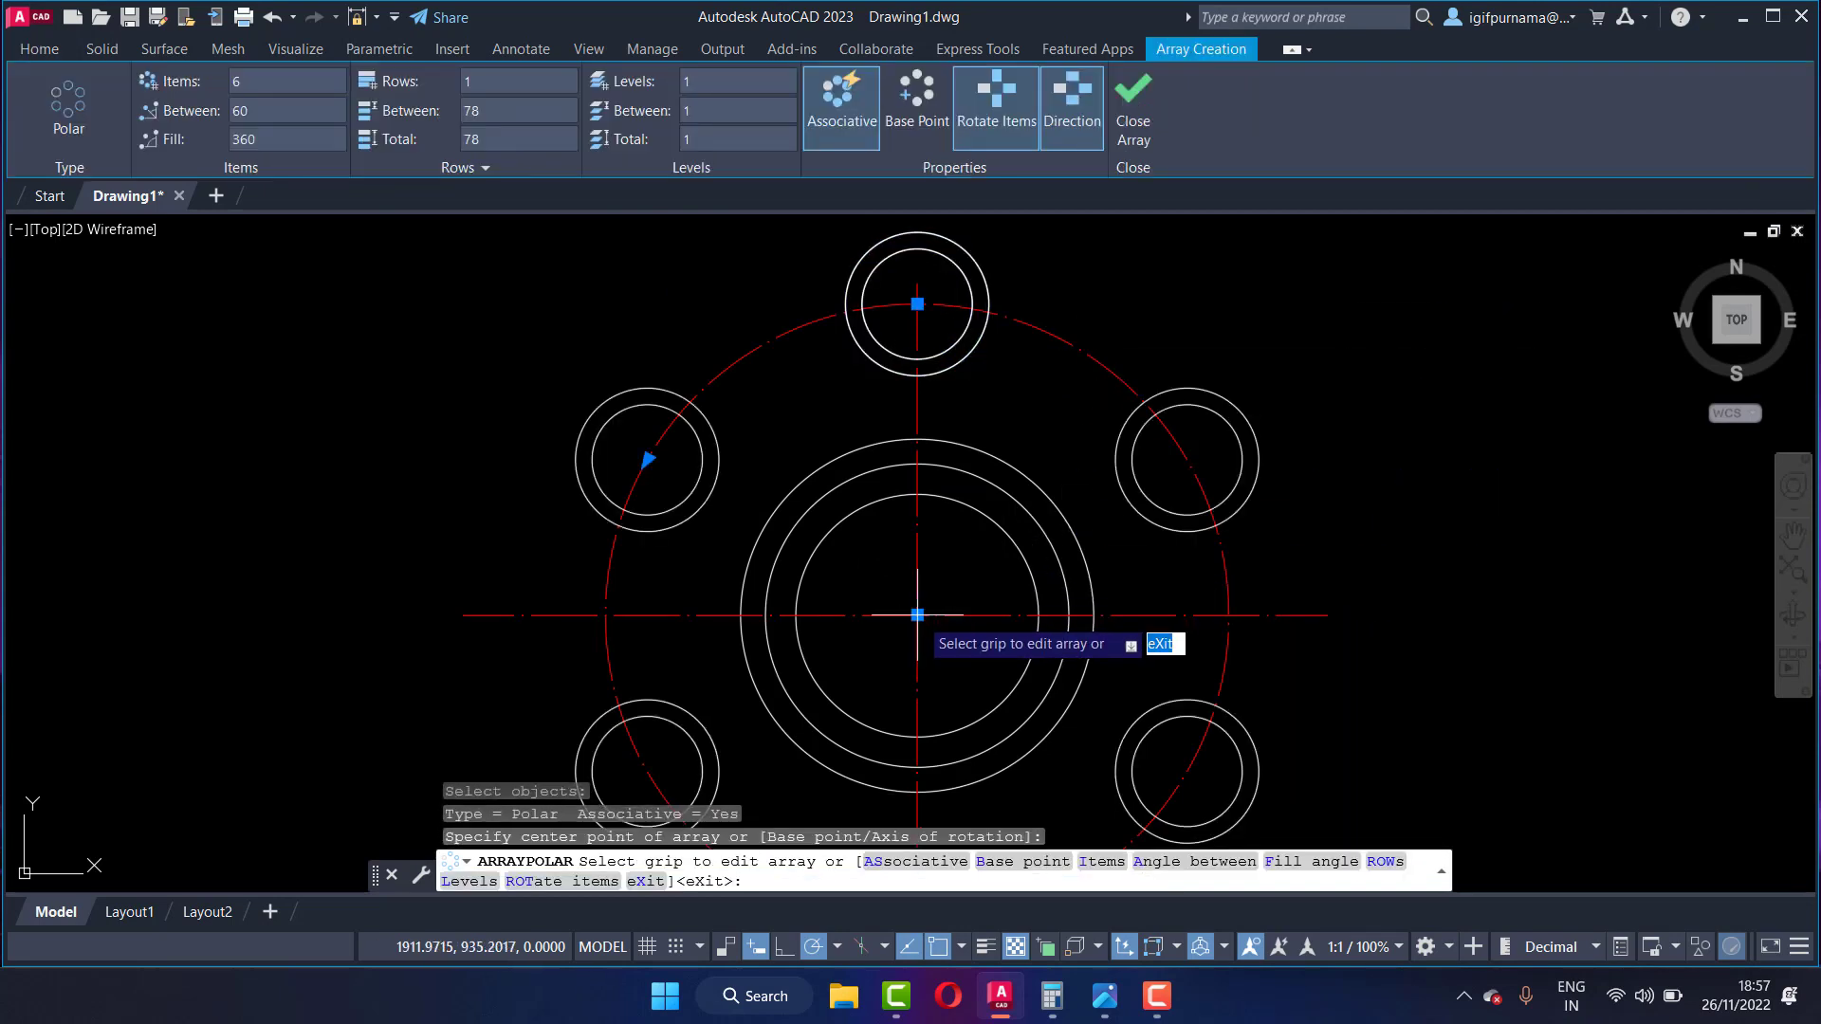
{"action": "left_click", "coordinate": [255, 78]}
{"action": "type", "text": "4"}
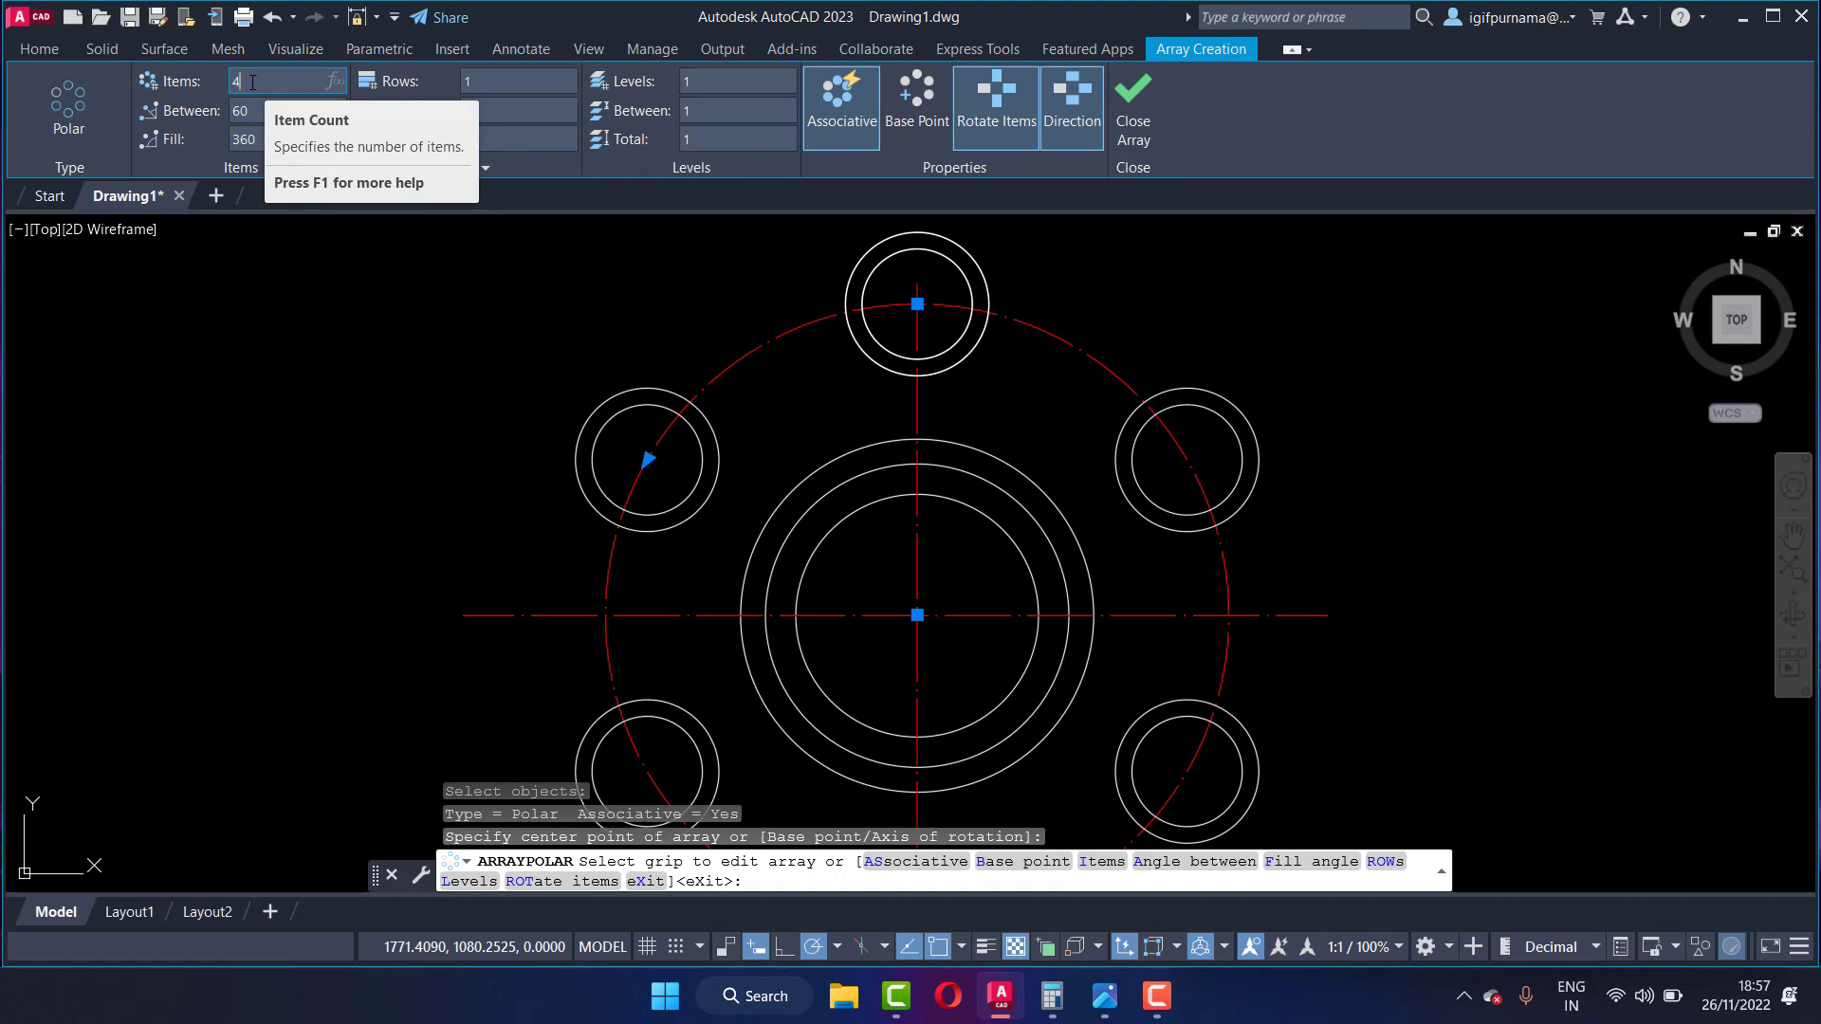
{"action": "left_click", "coordinate": [1134, 99]}
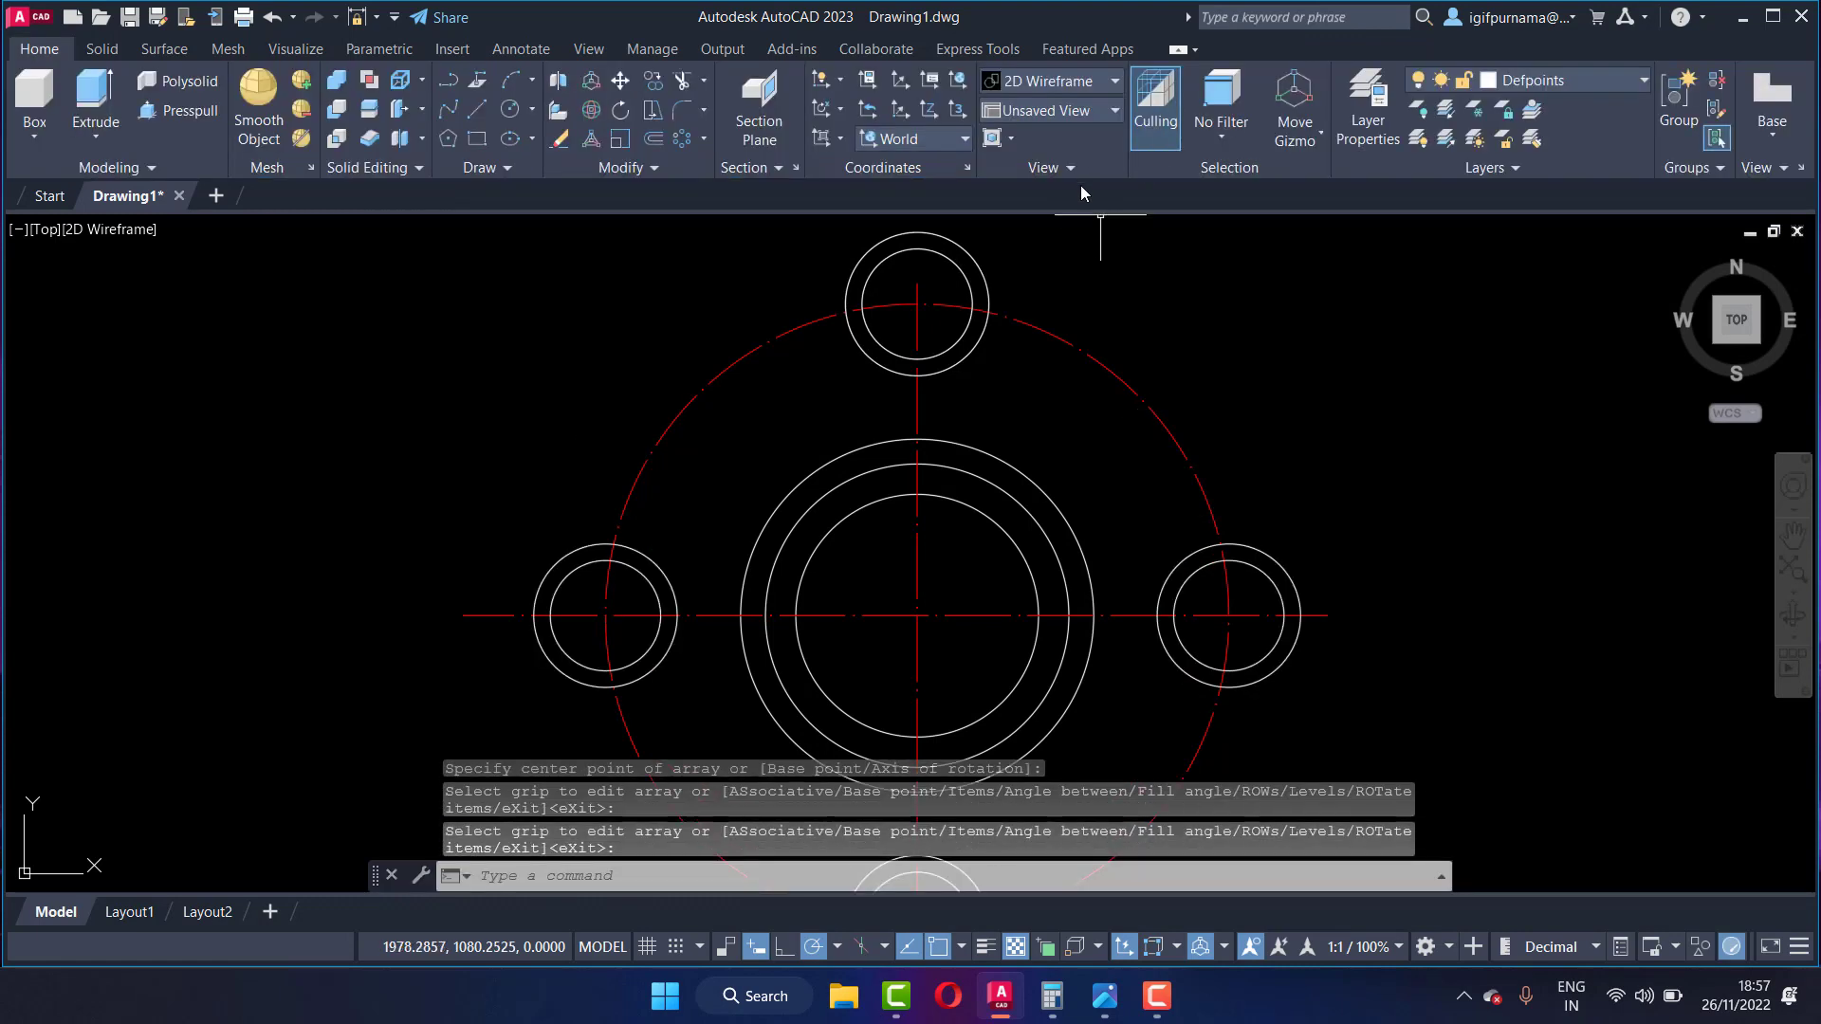
{"action": "scroll", "coordinate": [949, 313], "scroll_direction": "down", "scroll_amount": 3}
{"action": "scroll", "coordinate": [901, 398], "scroll_direction": "up", "scroll_amount": 2}
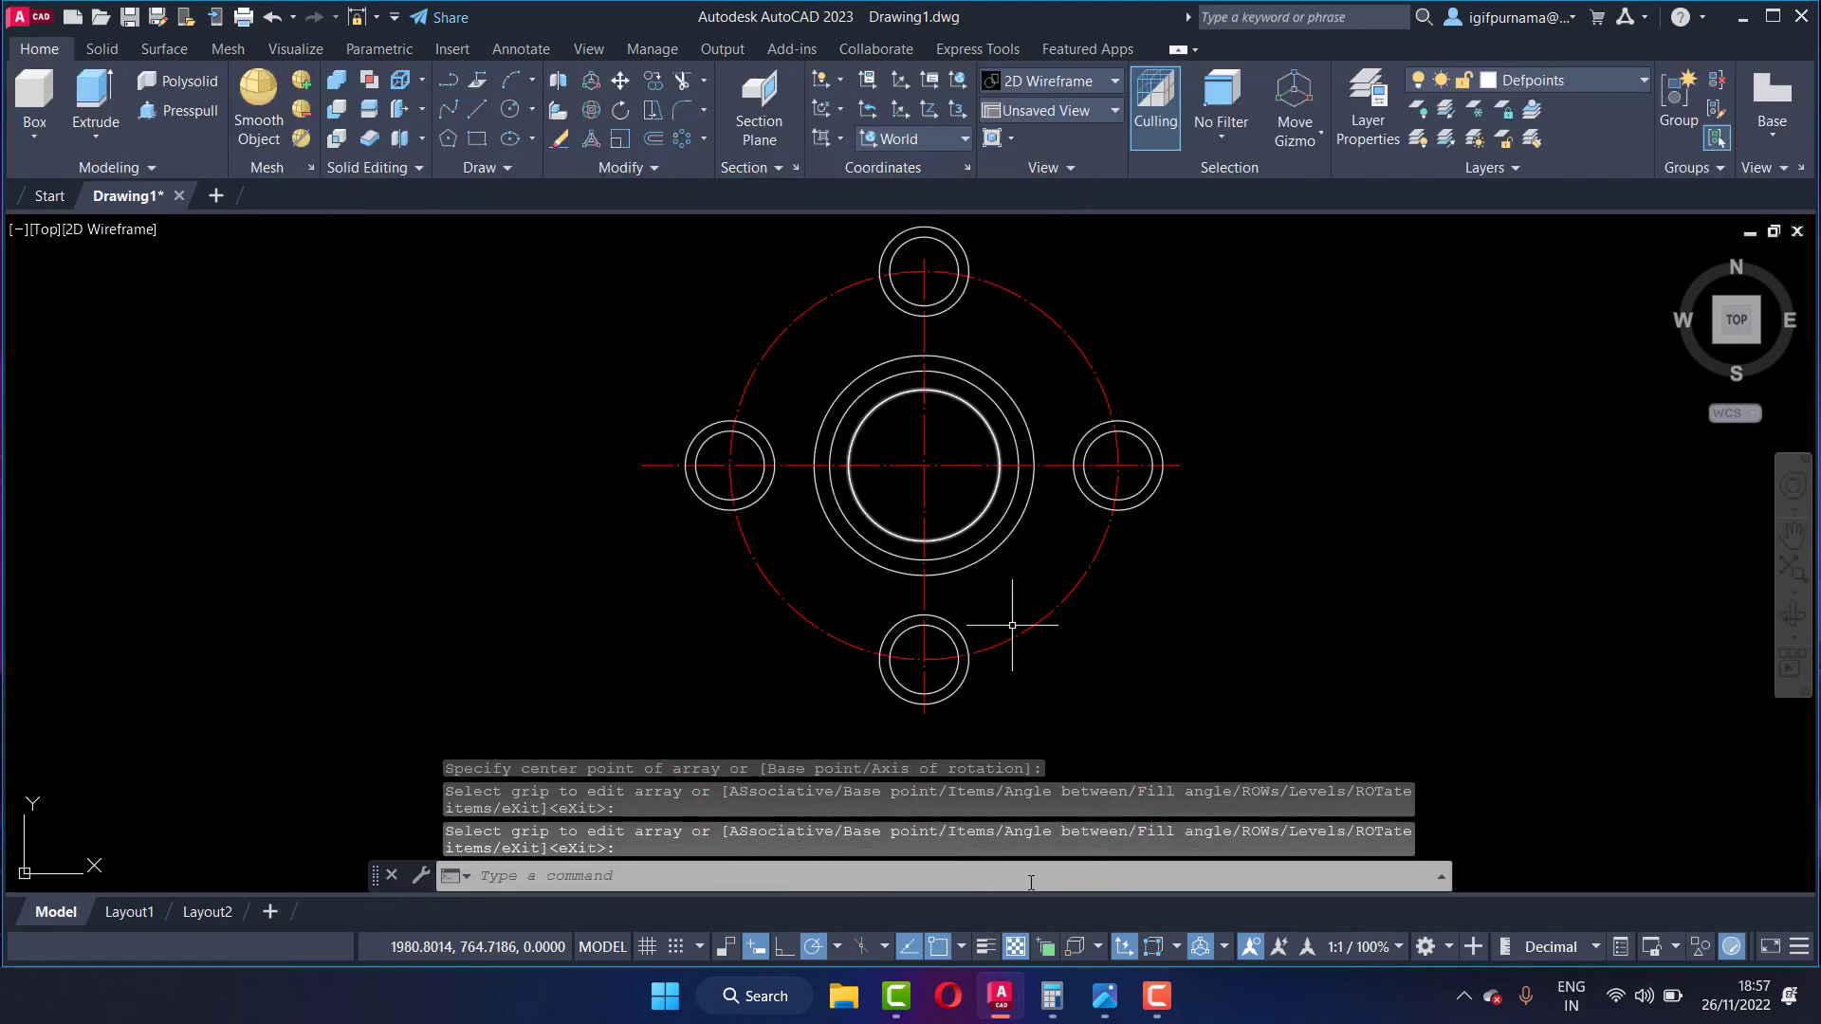
Step: Zoom in and out on the flange reference image in Photos to study the lobes and arms
{"action": "left_click", "coordinate": [1105, 996]}
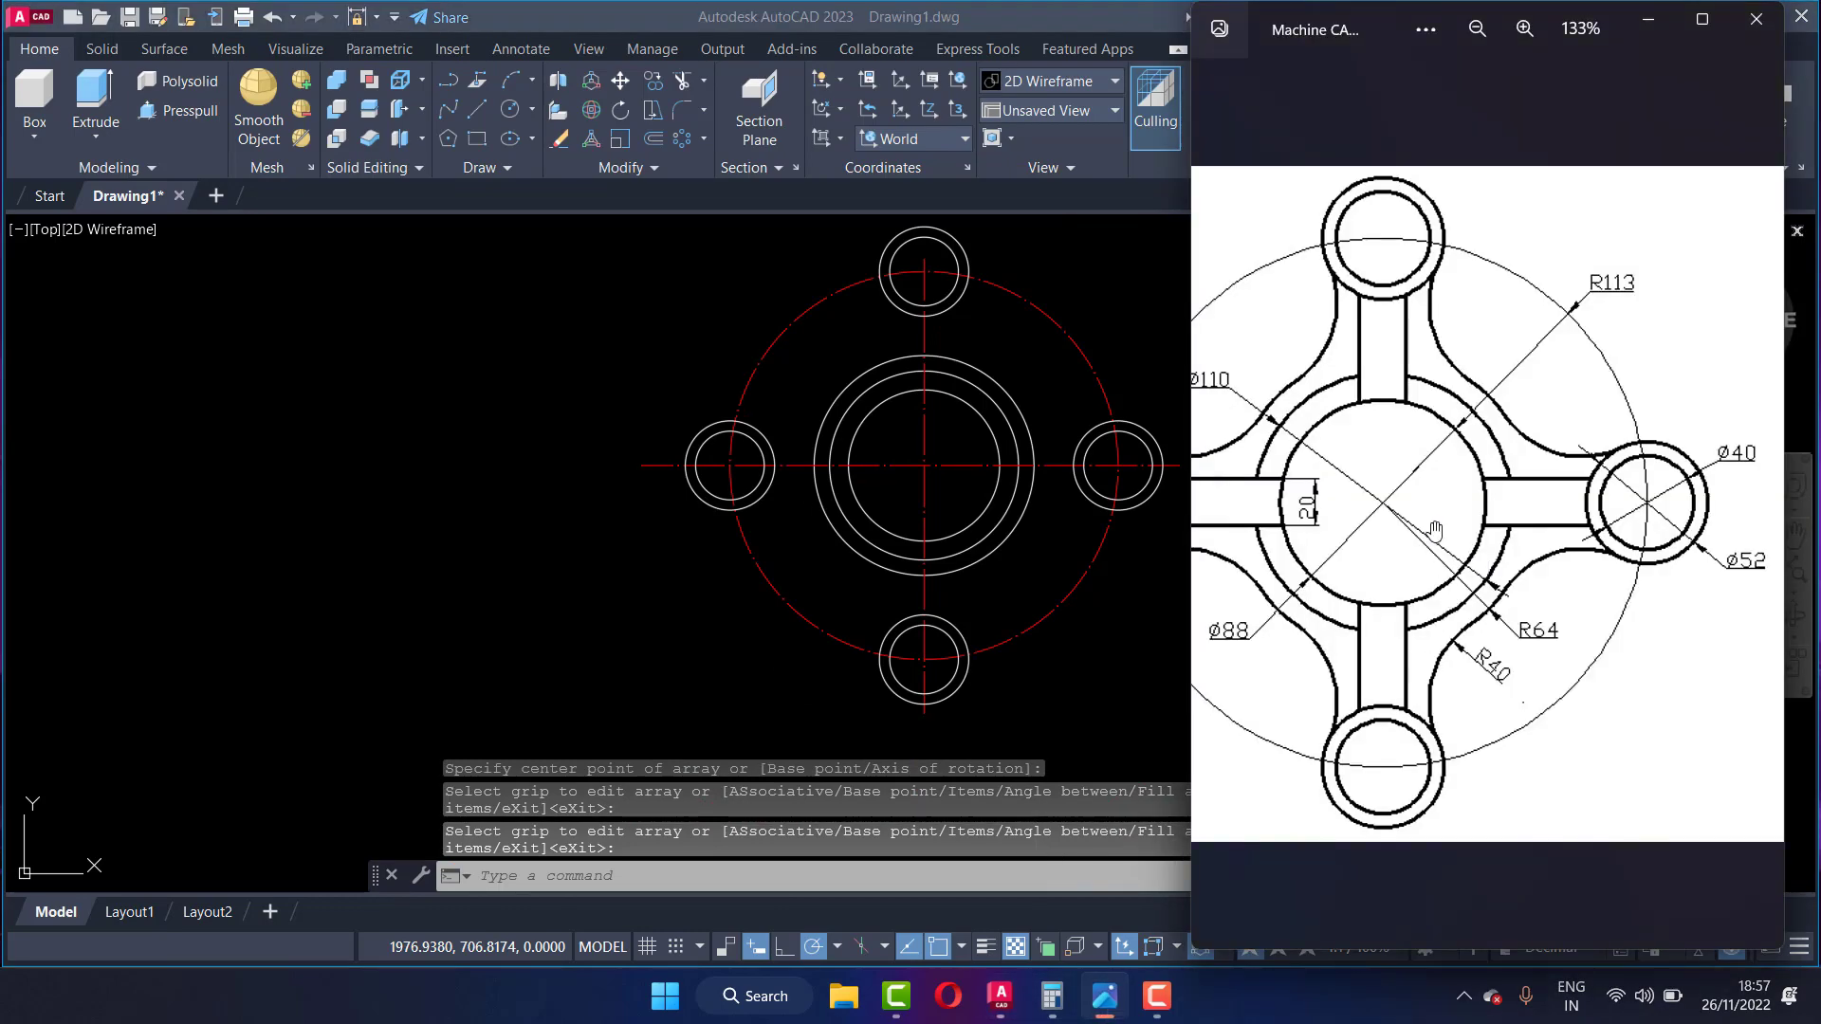
{"action": "scroll", "coordinate": [1435, 531], "scroll_direction": "up", "scroll_amount": 2}
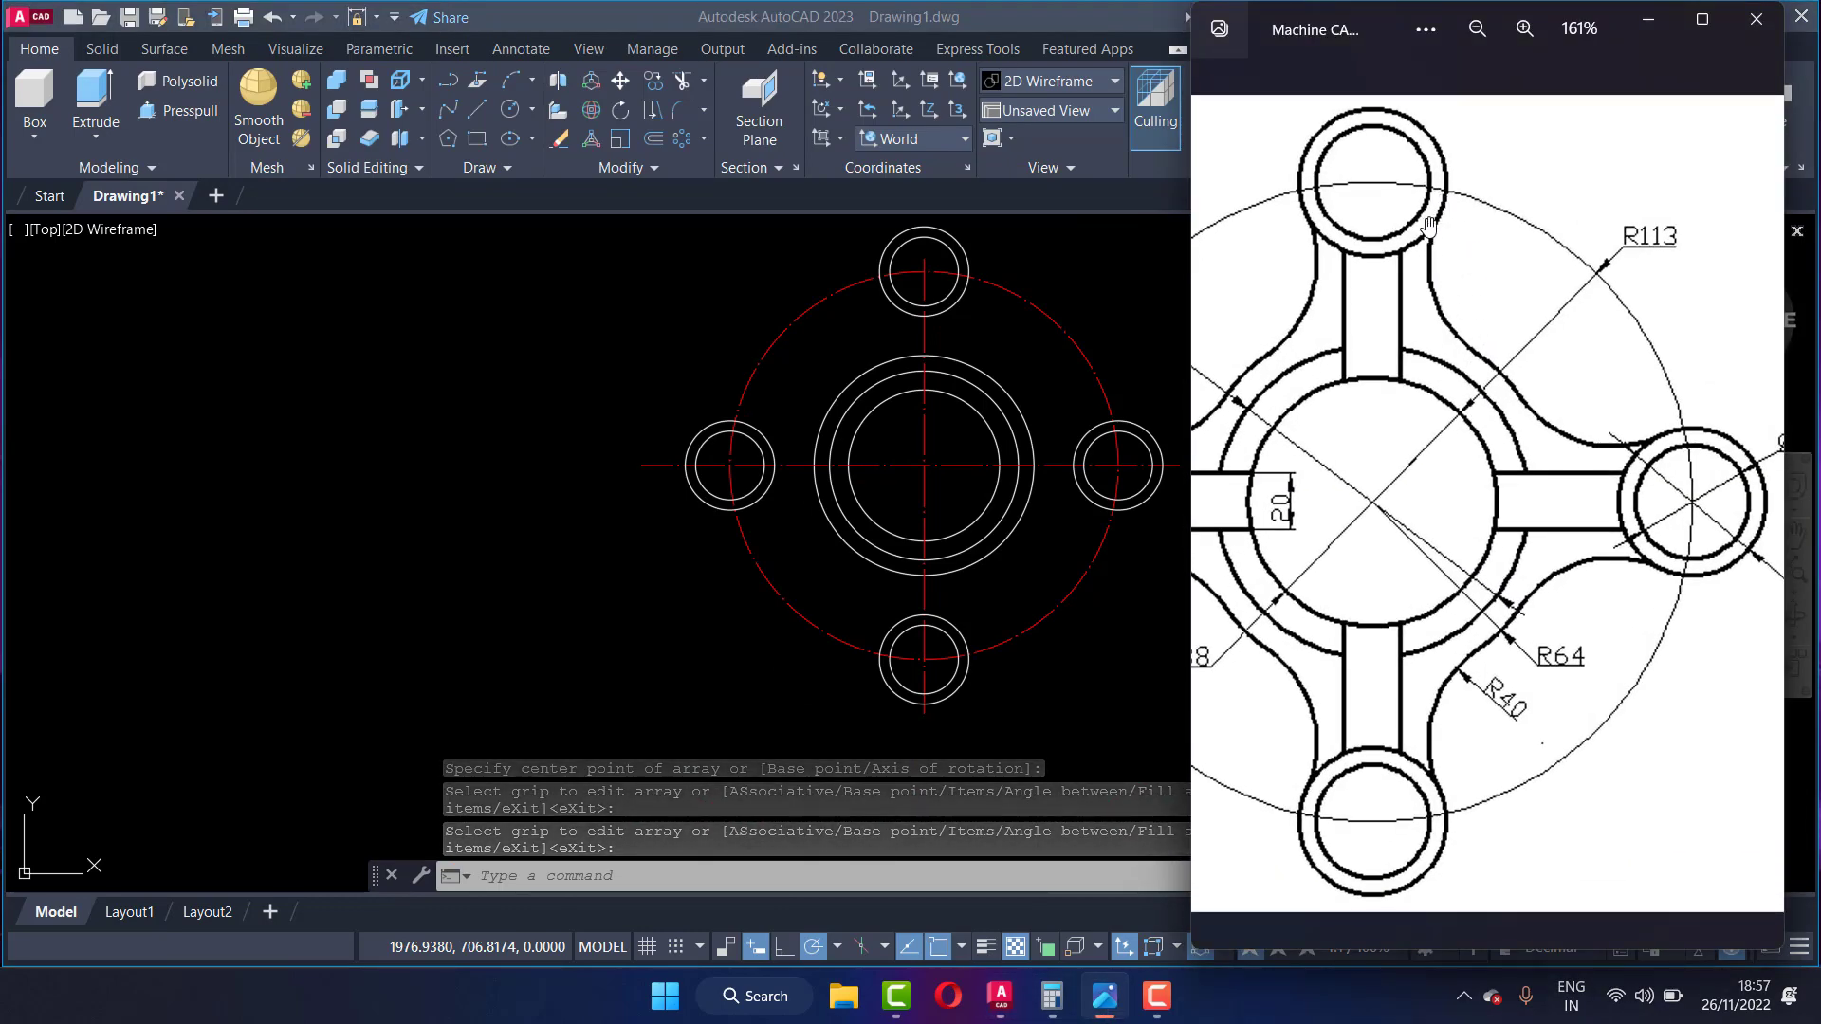
{"action": "scroll", "coordinate": [1432, 223], "scroll_direction": "up", "scroll_amount": 1}
{"action": "scroll", "coordinate": [1441, 214], "scroll_direction": "up", "scroll_amount": 1}
{"action": "scroll", "coordinate": [1451, 206], "scroll_direction": "up", "scroll_amount": 2}
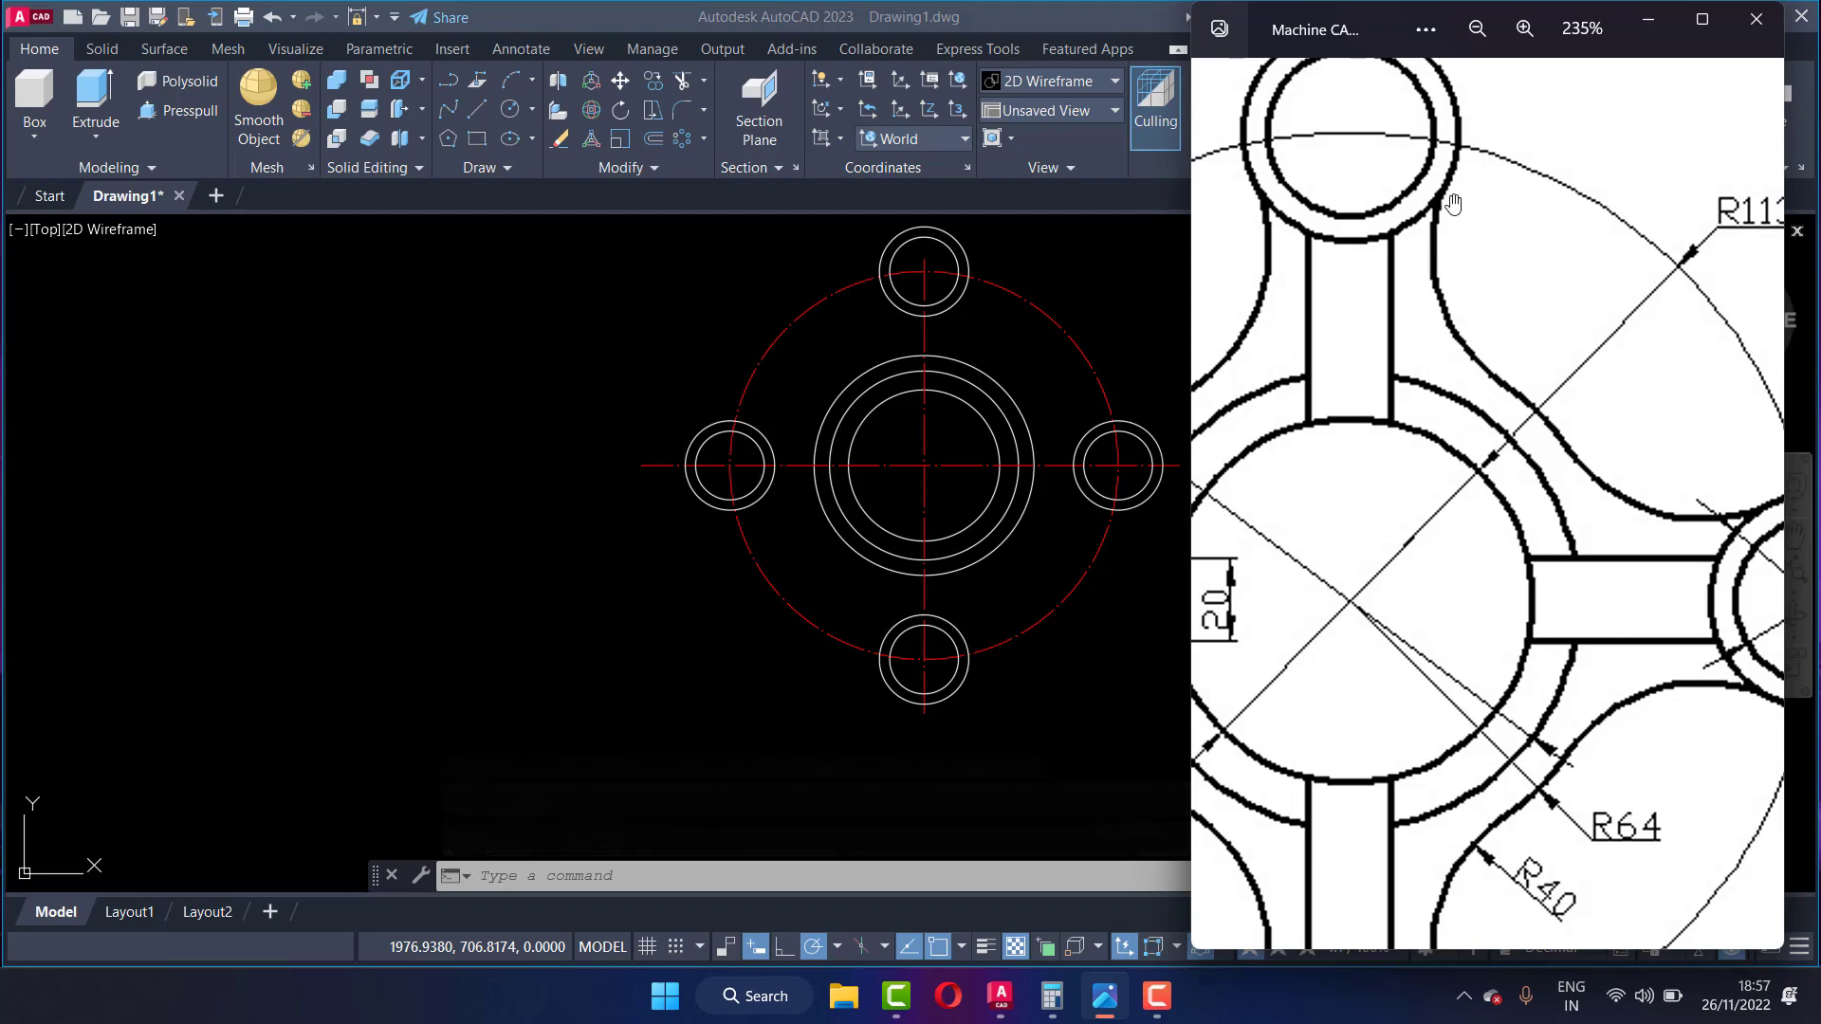
{"action": "scroll", "coordinate": [1427, 223], "scroll_direction": "down", "scroll_amount": 2}
{"action": "scroll", "coordinate": [1434, 275], "scroll_direction": "down", "scroll_amount": 2}
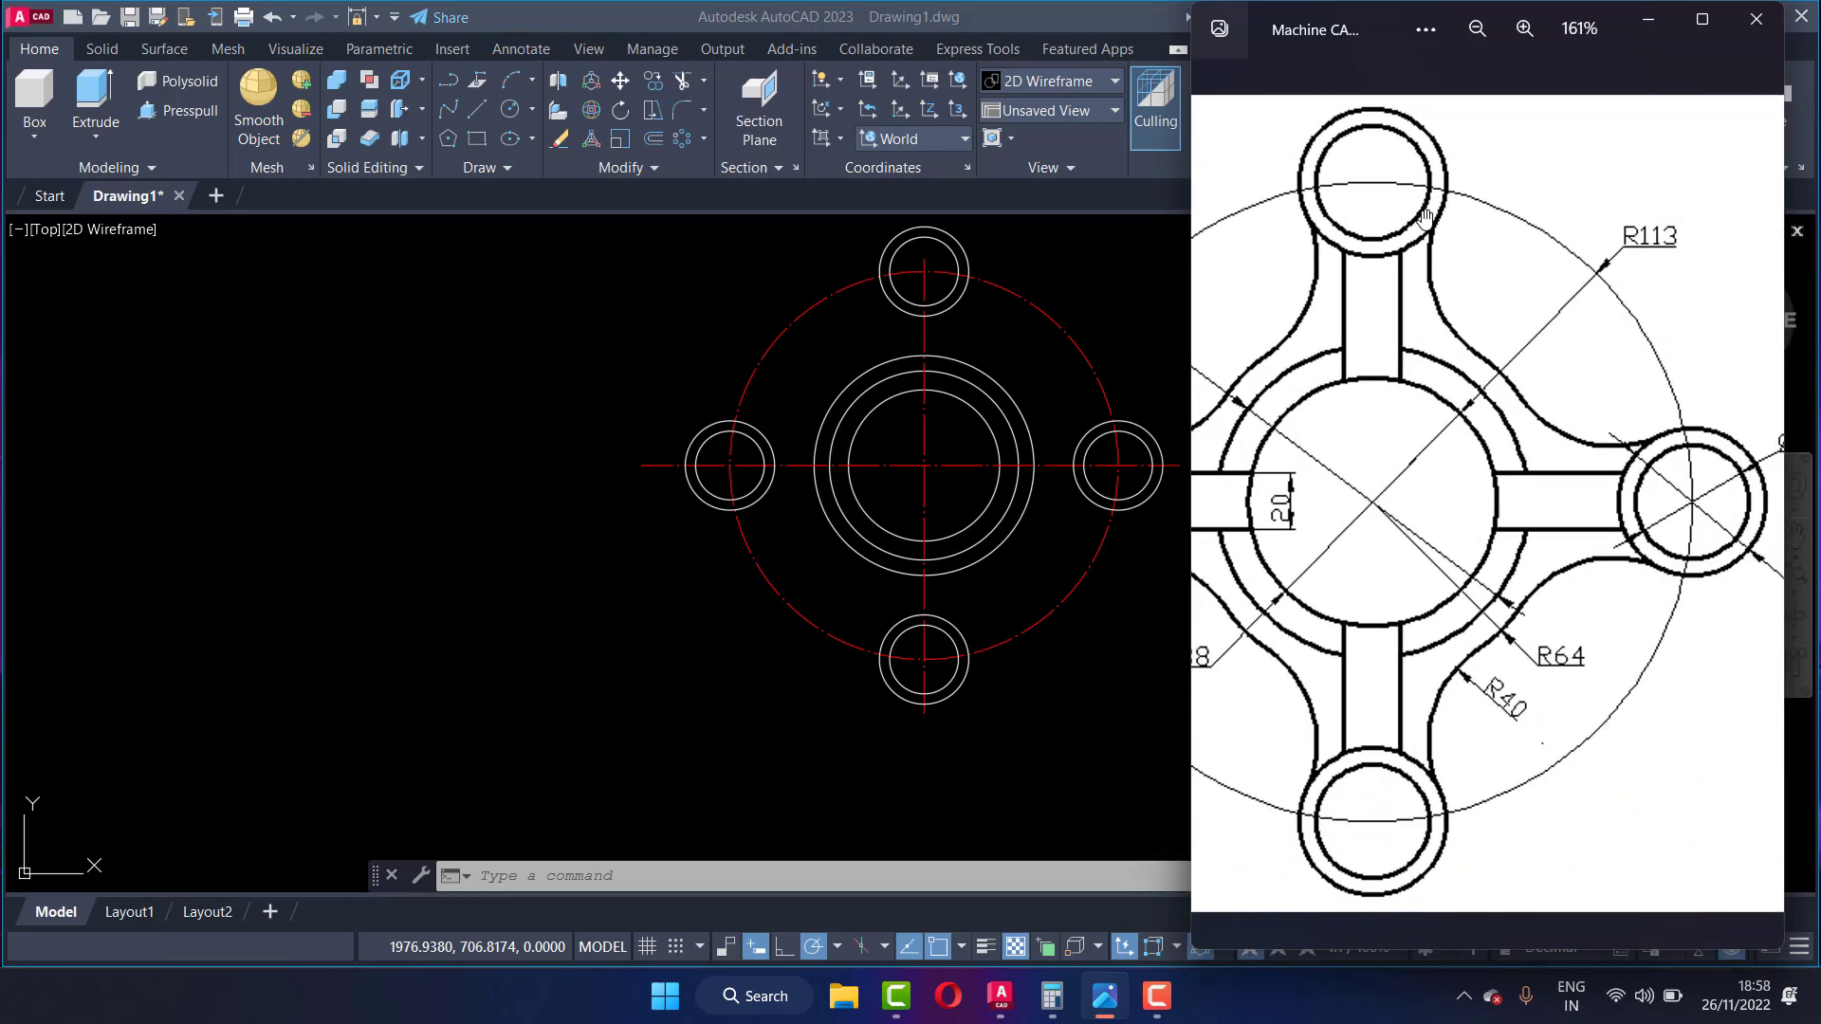
{"action": "scroll", "coordinate": [1440, 302], "scroll_direction": "down", "scroll_amount": 3}
{"action": "scroll", "coordinate": [1479, 275], "scroll_direction": "up", "scroll_amount": 4}
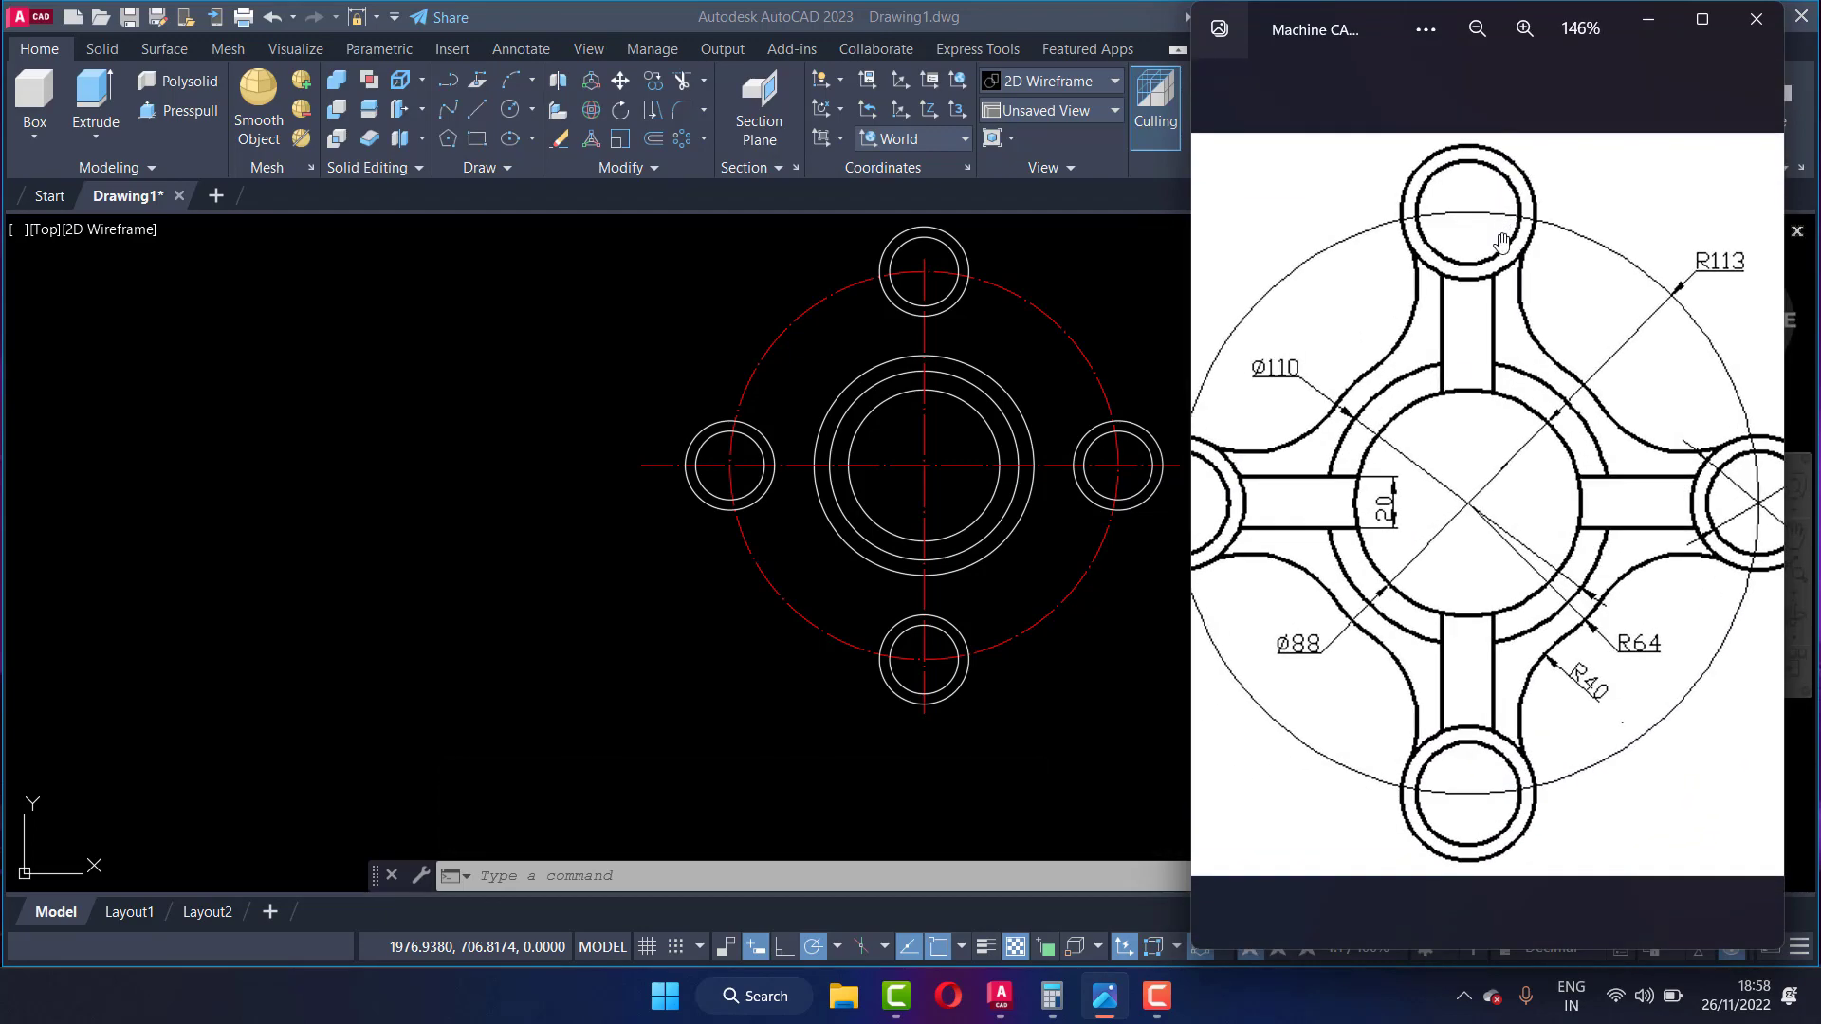
{"action": "scroll", "coordinate": [1515, 249], "scroll_direction": "up", "scroll_amount": 4}
{"action": "scroll", "coordinate": [1514, 249], "scroll_direction": "up", "scroll_amount": 1}
{"action": "scroll", "coordinate": [1512, 244], "scroll_direction": "up", "scroll_amount": 1}
{"action": "scroll", "coordinate": [1466, 244], "scroll_direction": "up", "scroll_amount": 1}
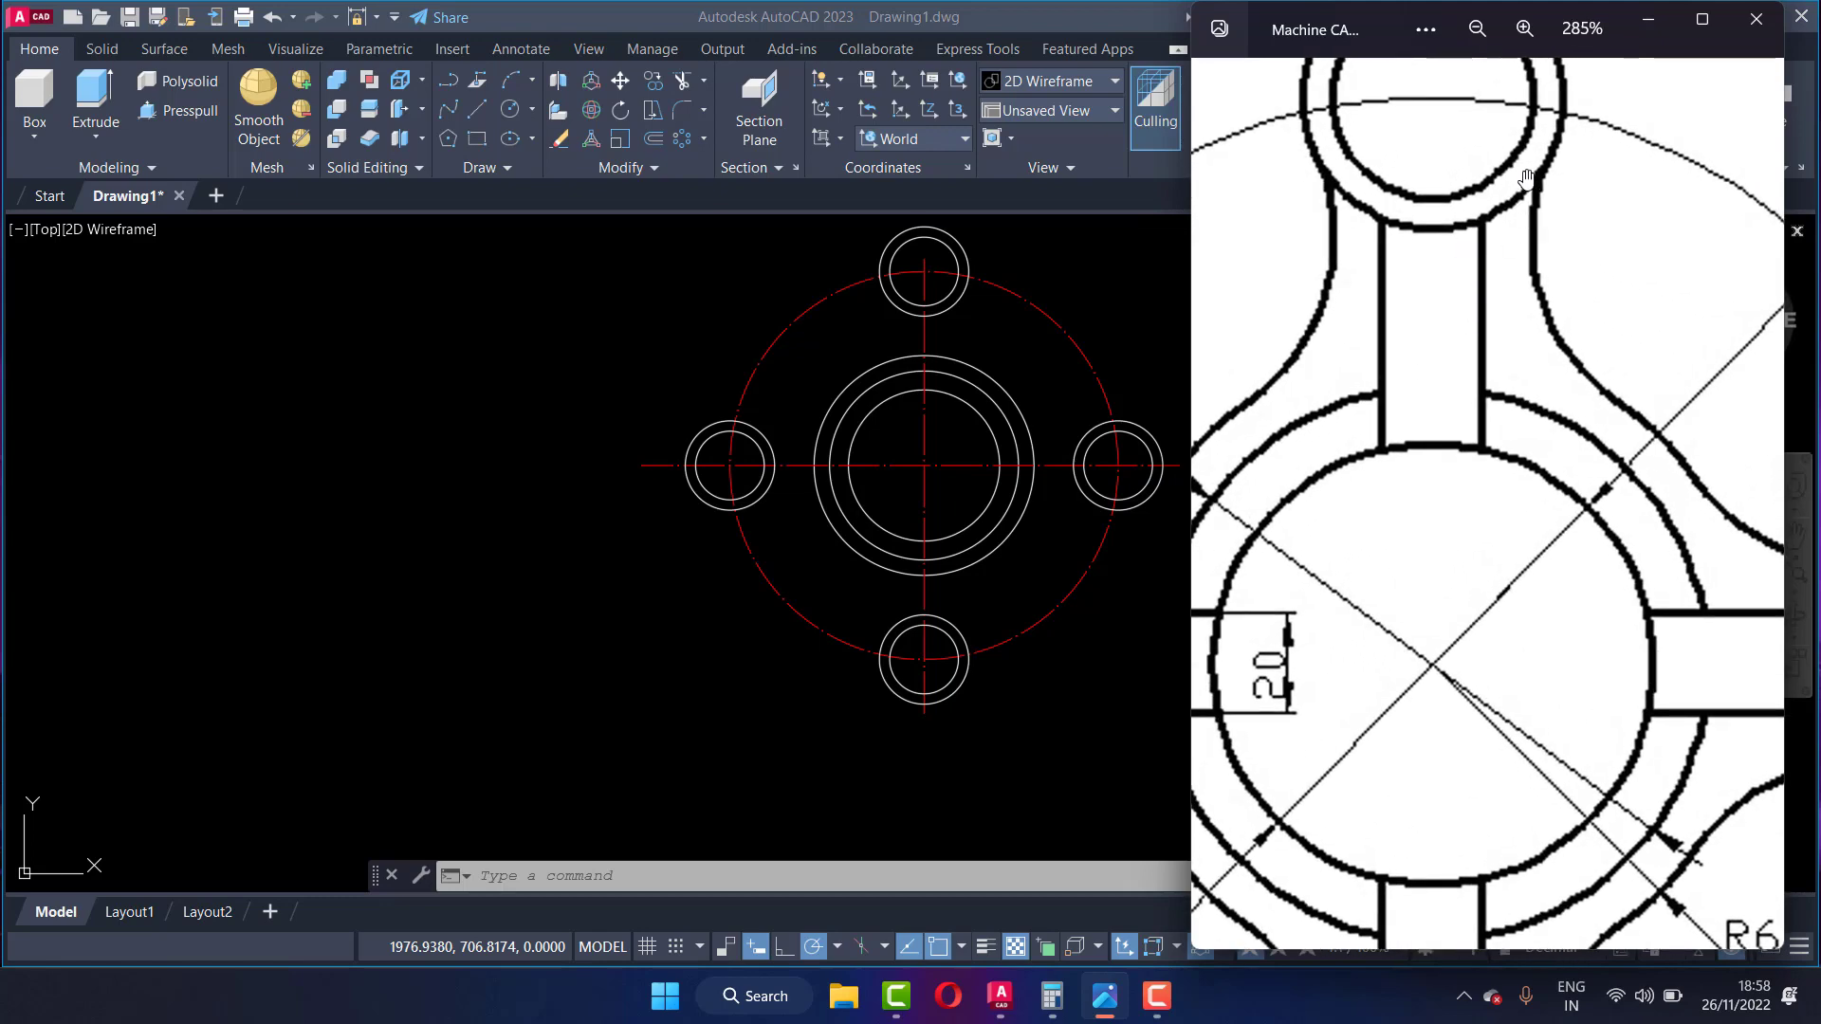
{"action": "scroll", "coordinate": [1431, 325], "scroll_direction": "down", "scroll_amount": 1}
{"action": "scroll", "coordinate": [1431, 339], "scroll_direction": "down", "scroll_amount": 1}
{"action": "scroll", "coordinate": [1431, 347], "scroll_direction": "down", "scroll_amount": 1}
{"action": "scroll", "coordinate": [1537, 242], "scroll_direction": "down", "scroll_amount": 1}
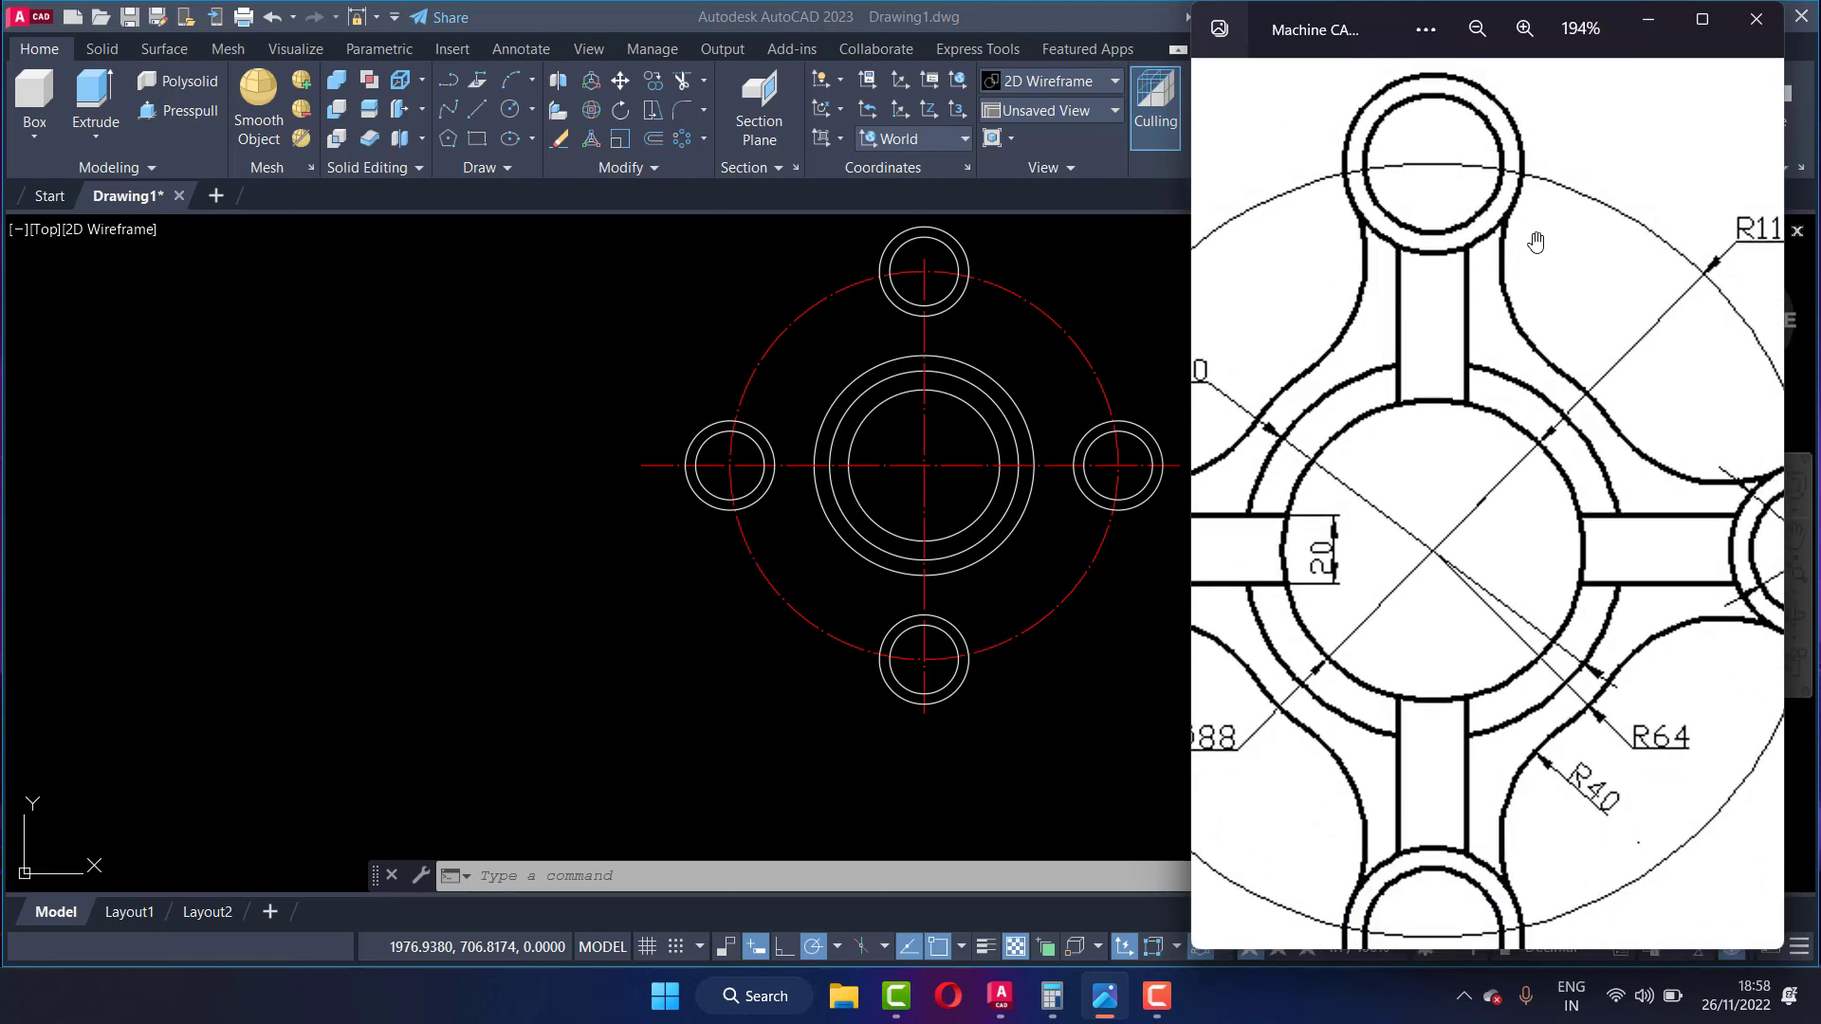
{"action": "scroll", "coordinate": [1536, 242], "scroll_direction": "up", "scroll_amount": 1}
{"action": "scroll", "coordinate": [1536, 242], "scroll_direction": "up", "scroll_amount": 1}
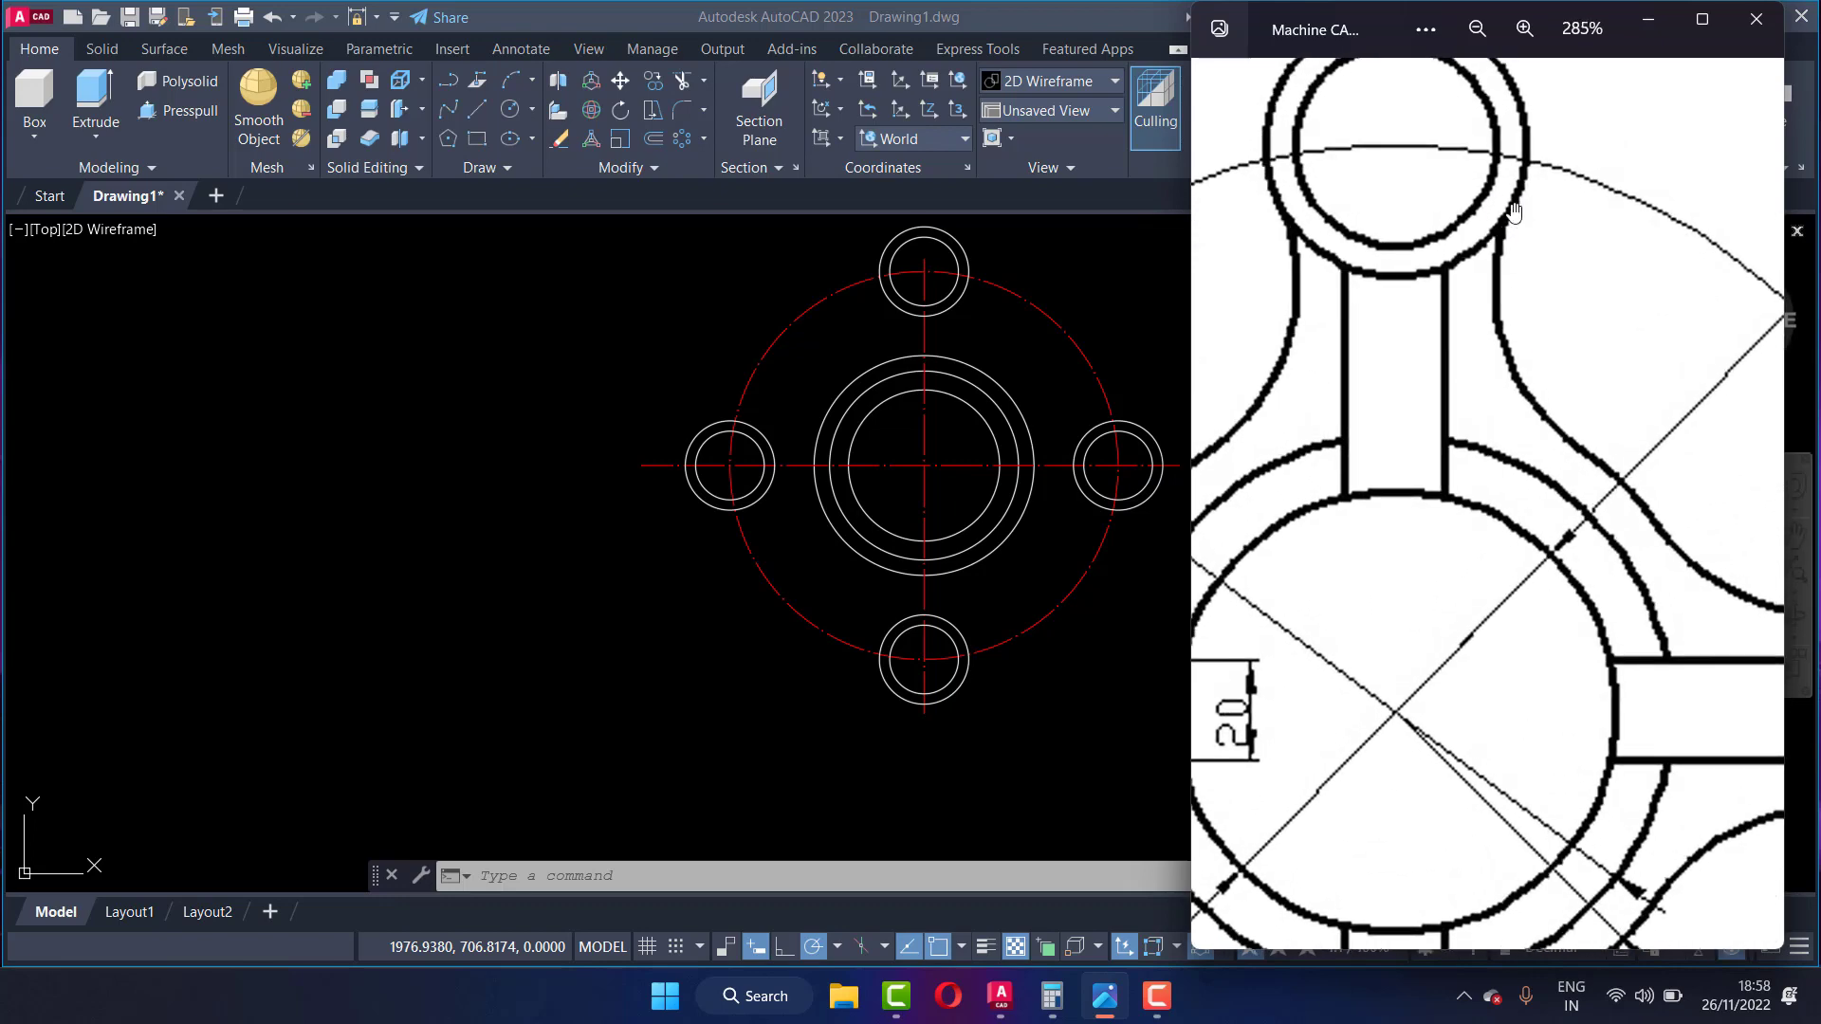
{"action": "scroll", "coordinate": [1513, 241], "scroll_direction": "down", "scroll_amount": 1}
{"action": "scroll", "coordinate": [1508, 256], "scroll_direction": "down", "scroll_amount": 1}
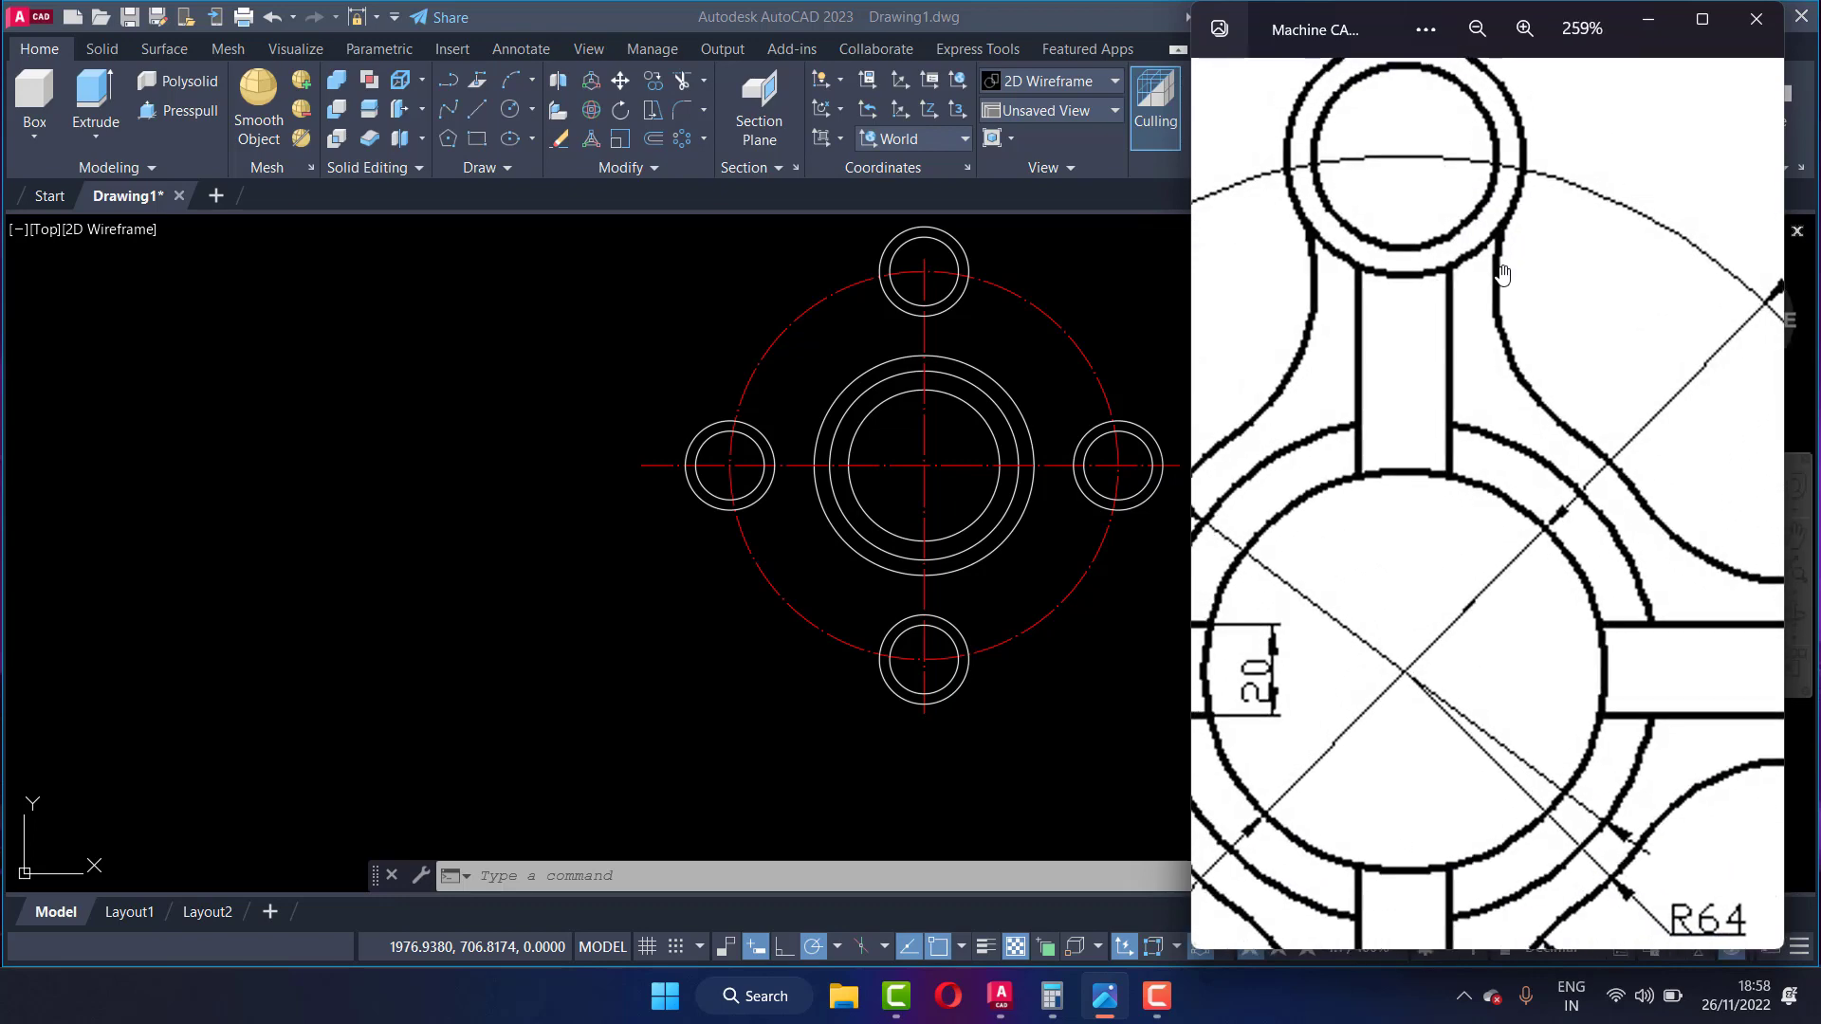
{"action": "scroll", "coordinate": [1503, 273], "scroll_direction": "down", "scroll_amount": 1}
{"action": "scroll", "coordinate": [1503, 276], "scroll_direction": "down", "scroll_amount": 1}
{"action": "scroll", "coordinate": [1500, 323], "scroll_direction": "down", "scroll_amount": 1}
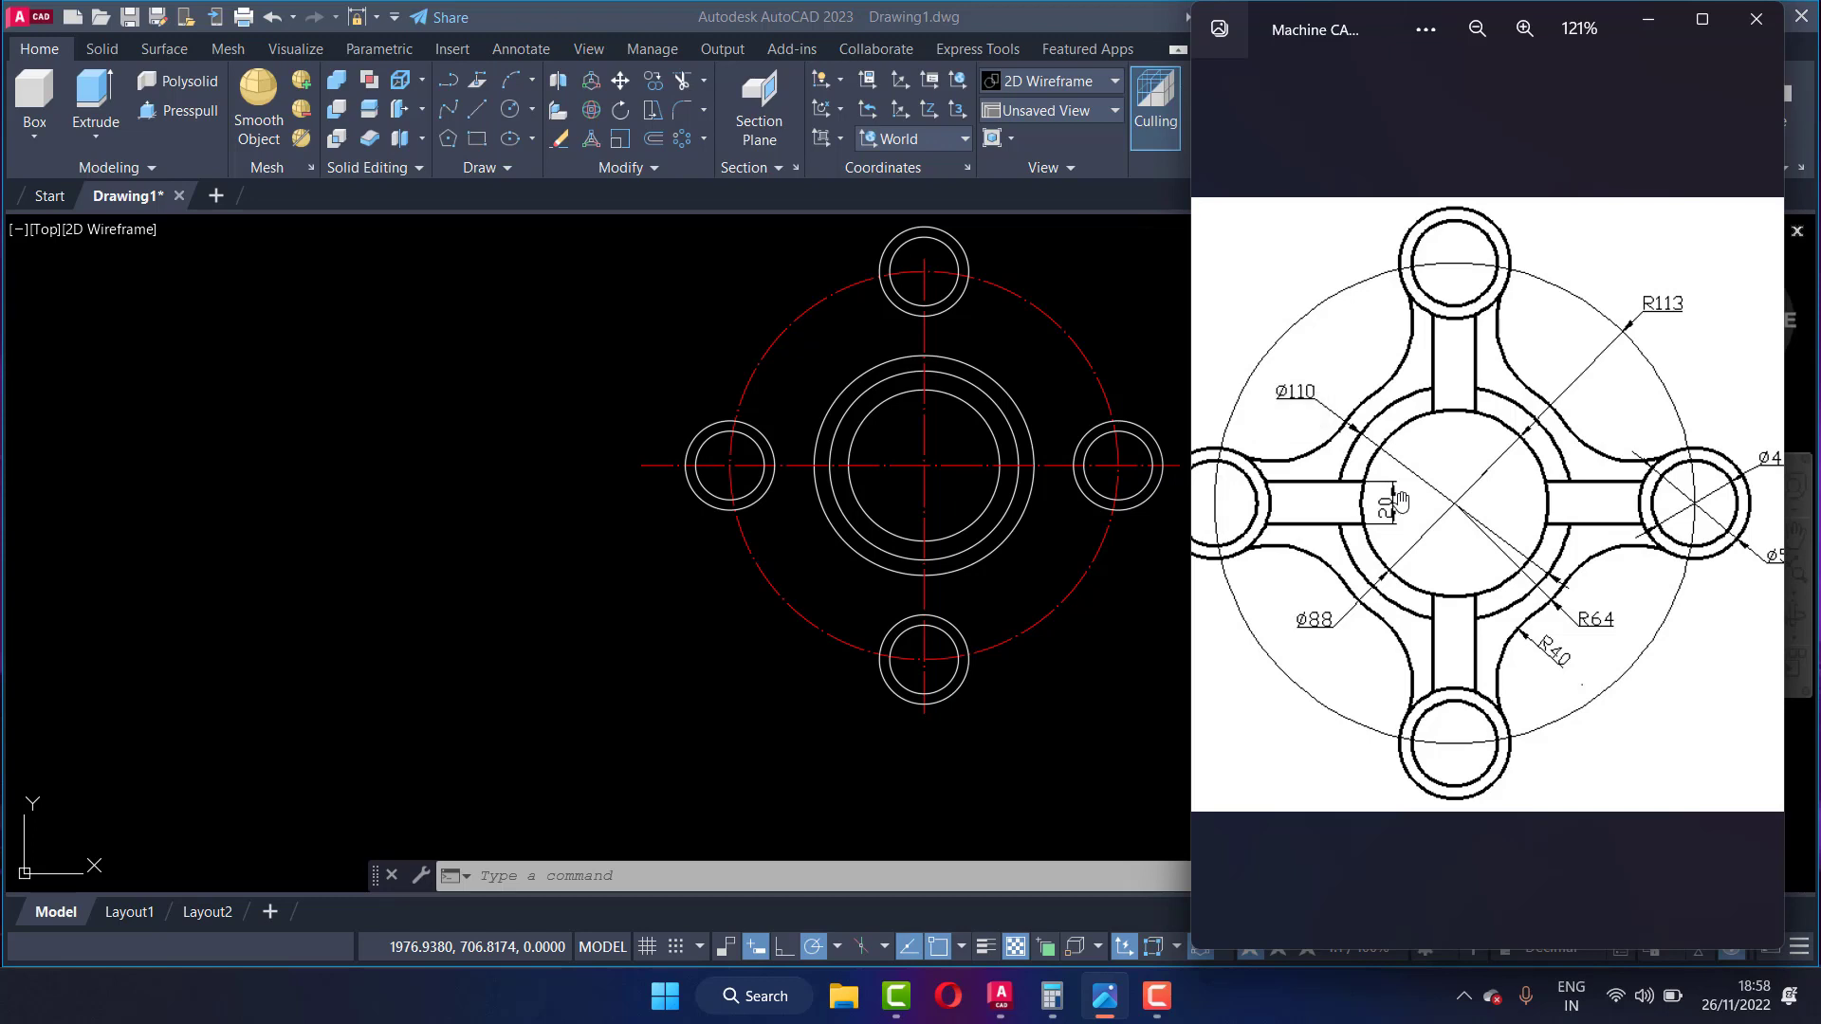
Step: Draw the left vertical arm line from the top lobe's ring down into the hub
{"action": "left_click", "coordinate": [1103, 438]}
{"action": "scroll", "coordinate": [838, 266], "scroll_direction": "up", "scroll_amount": 2}
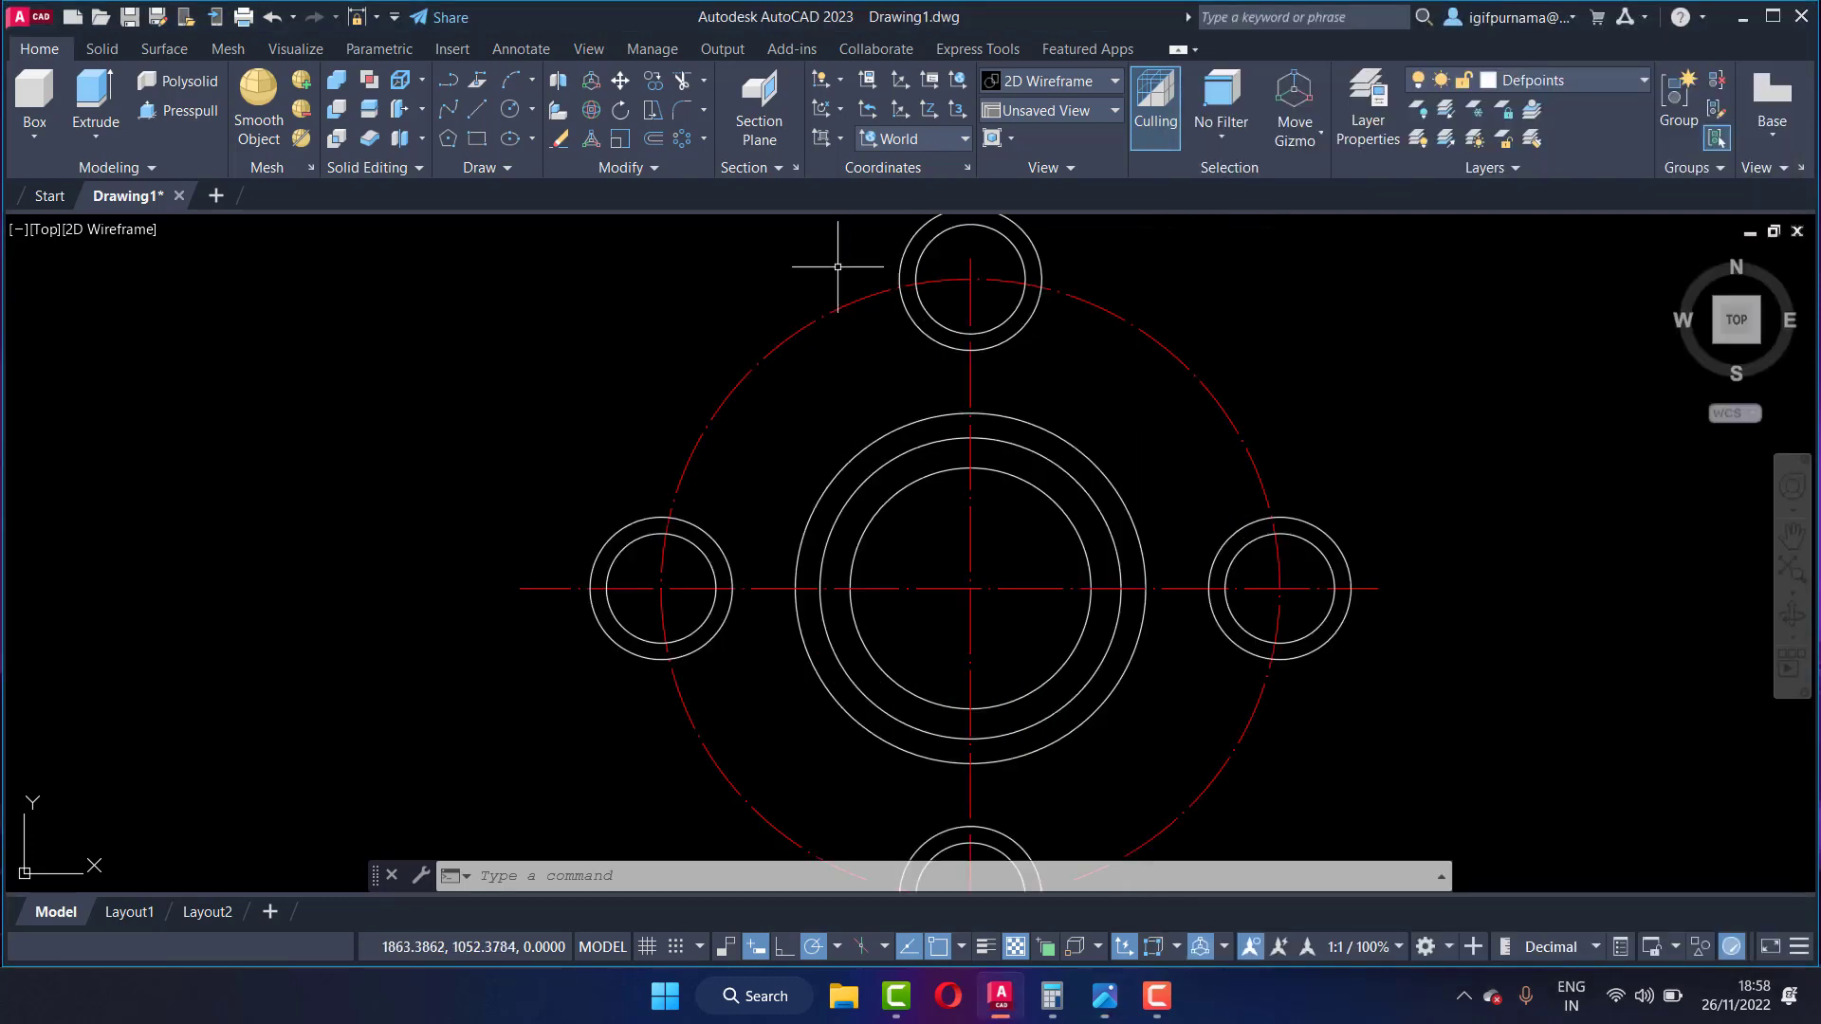
{"action": "left_click", "coordinate": [464, 123]}
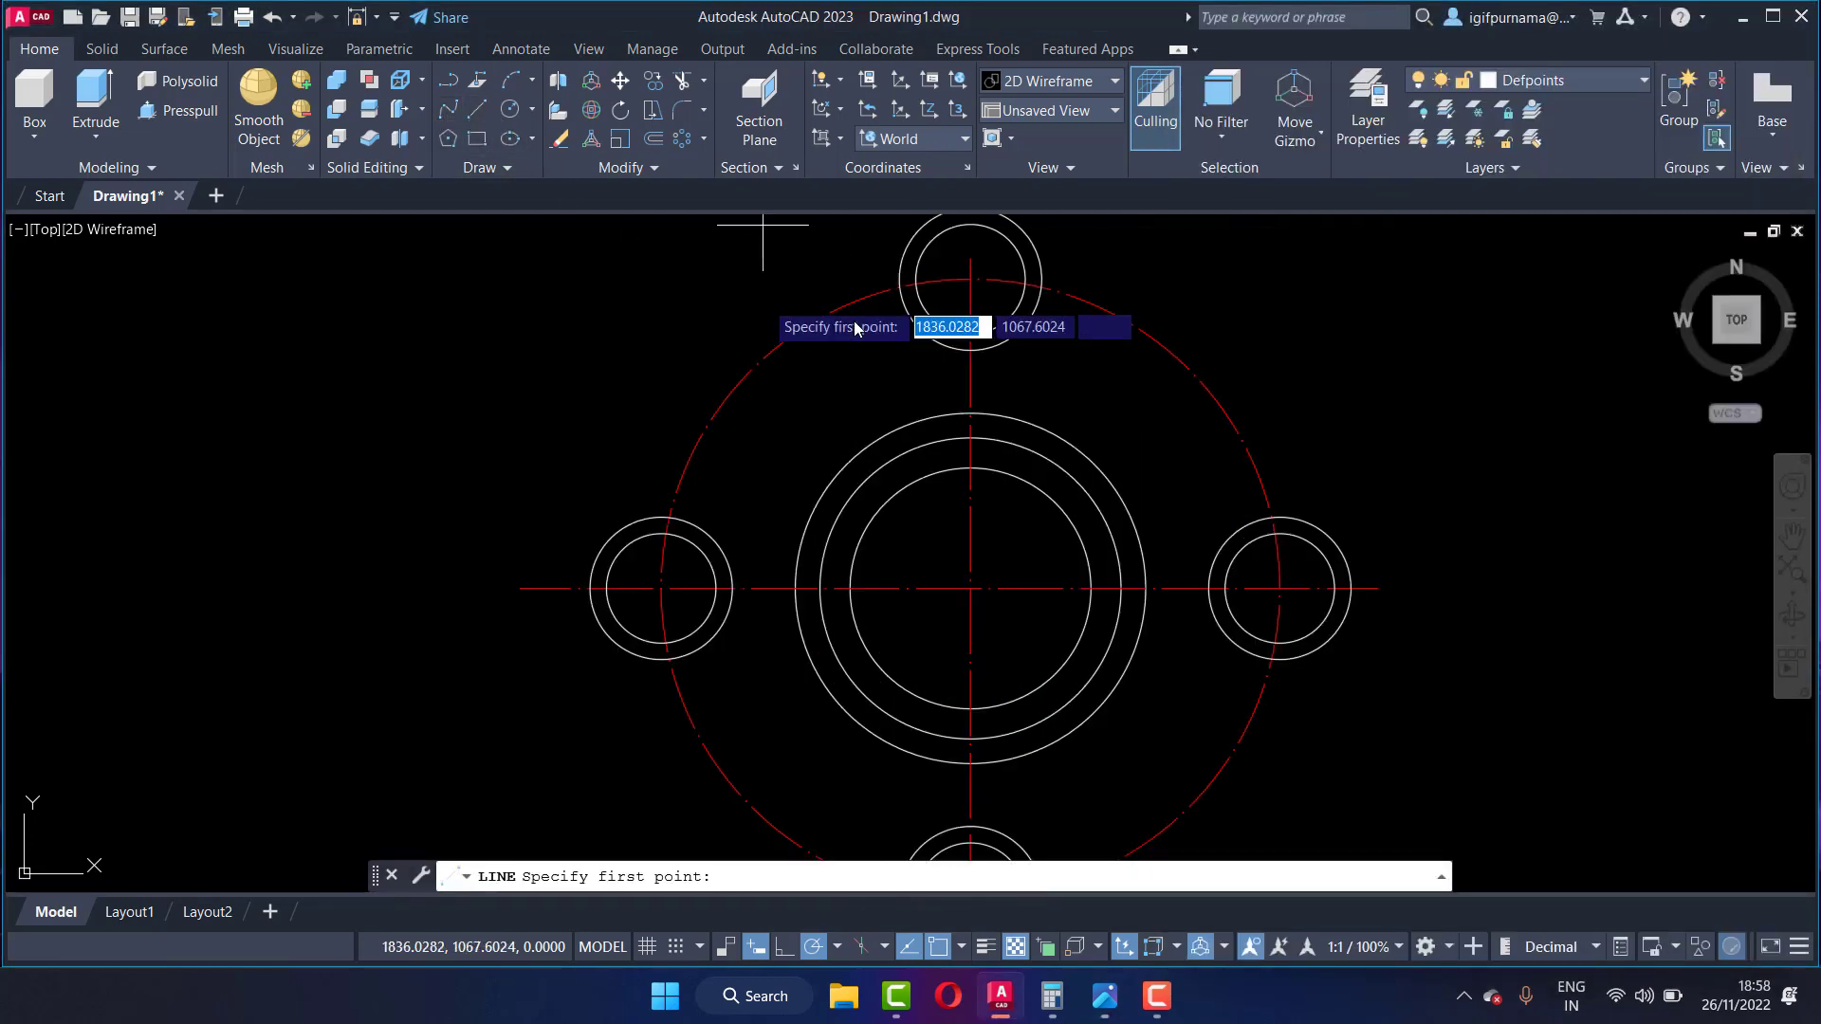
{"action": "scroll", "coordinate": [915, 354], "scroll_direction": "up", "scroll_amount": 2}
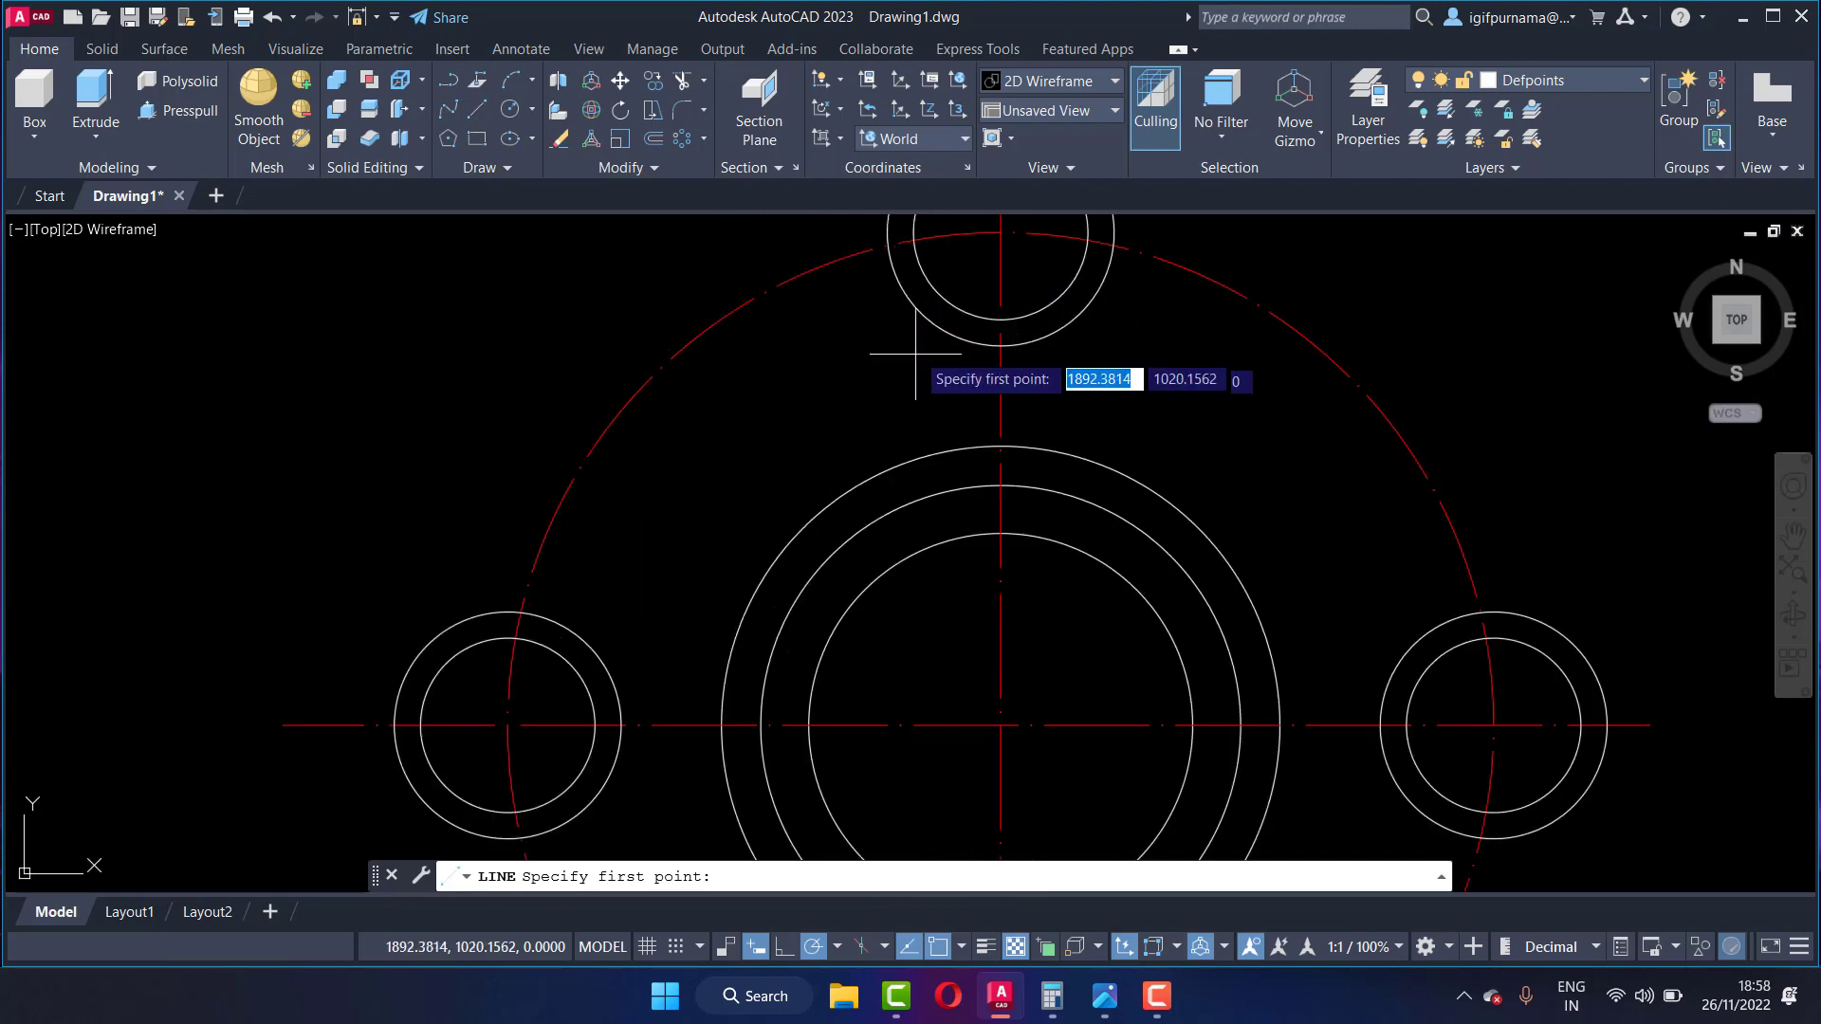
{"action": "left_click", "coordinate": [887, 244]}
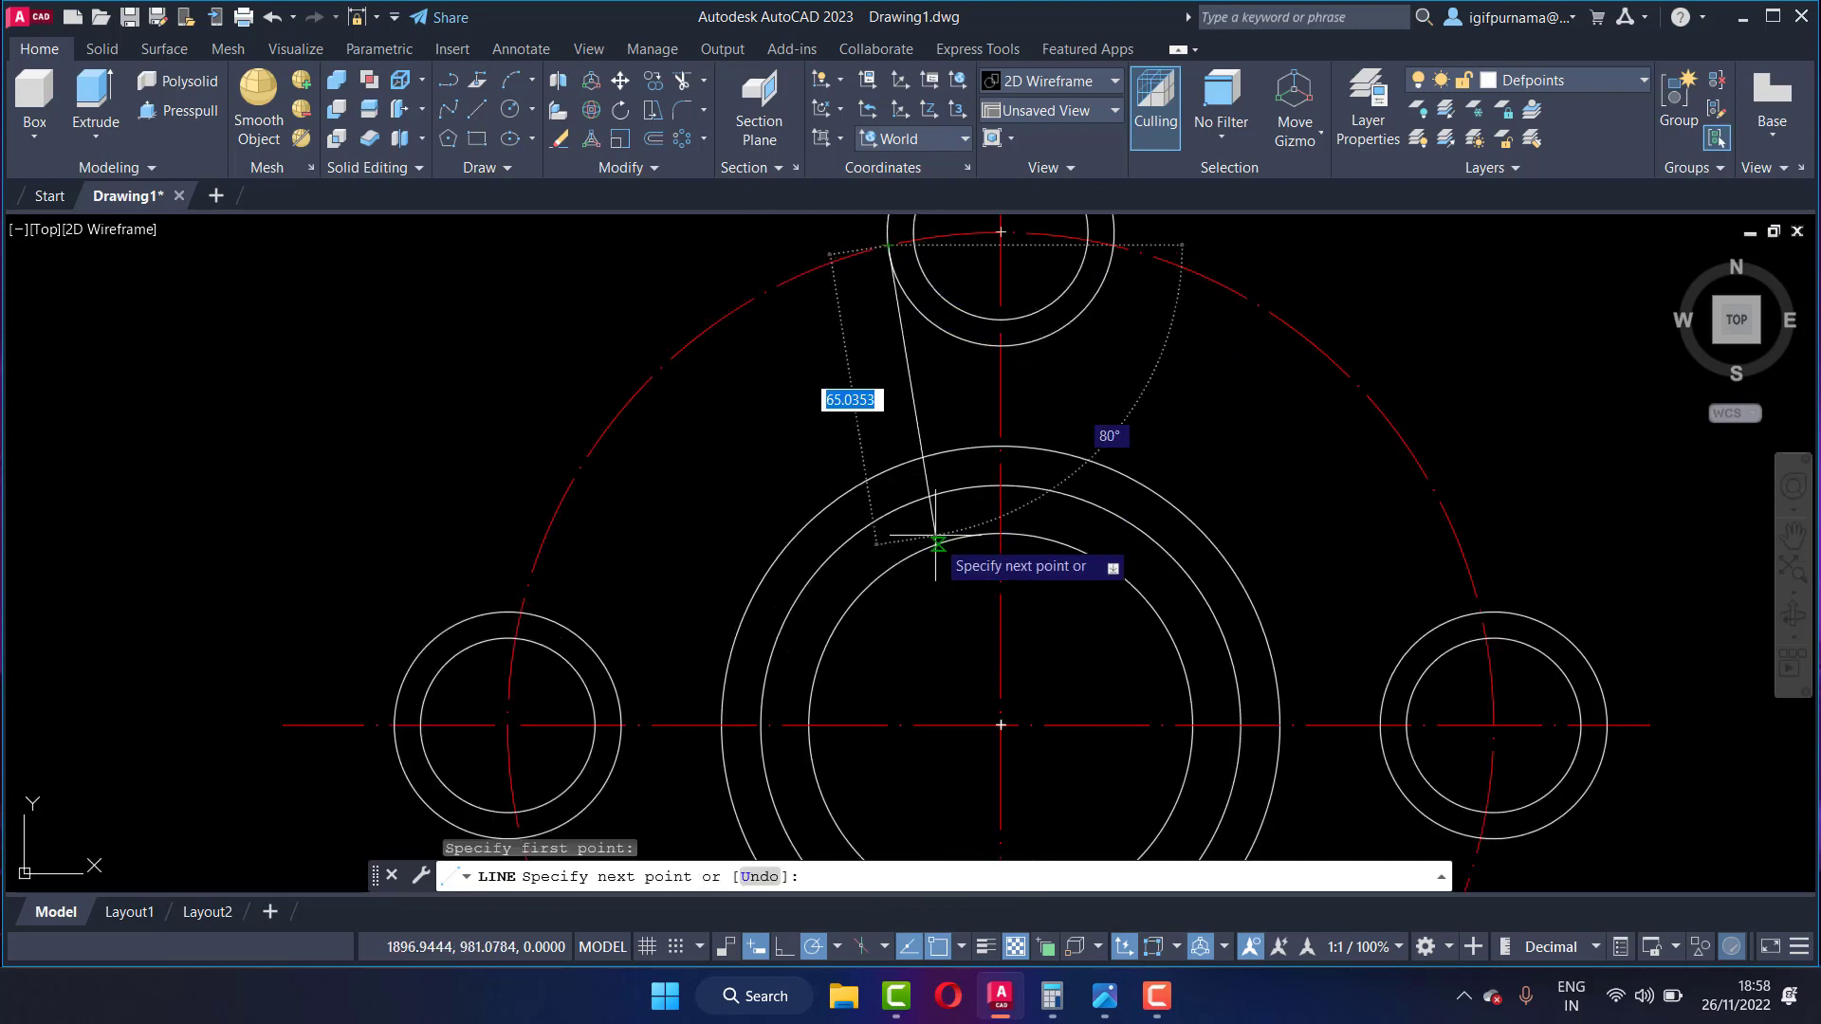
{"action": "left_click", "coordinate": [888, 545]}
{"action": "right_click", "coordinate": [888, 545]}
{"action": "left_click", "coordinate": [925, 566]}
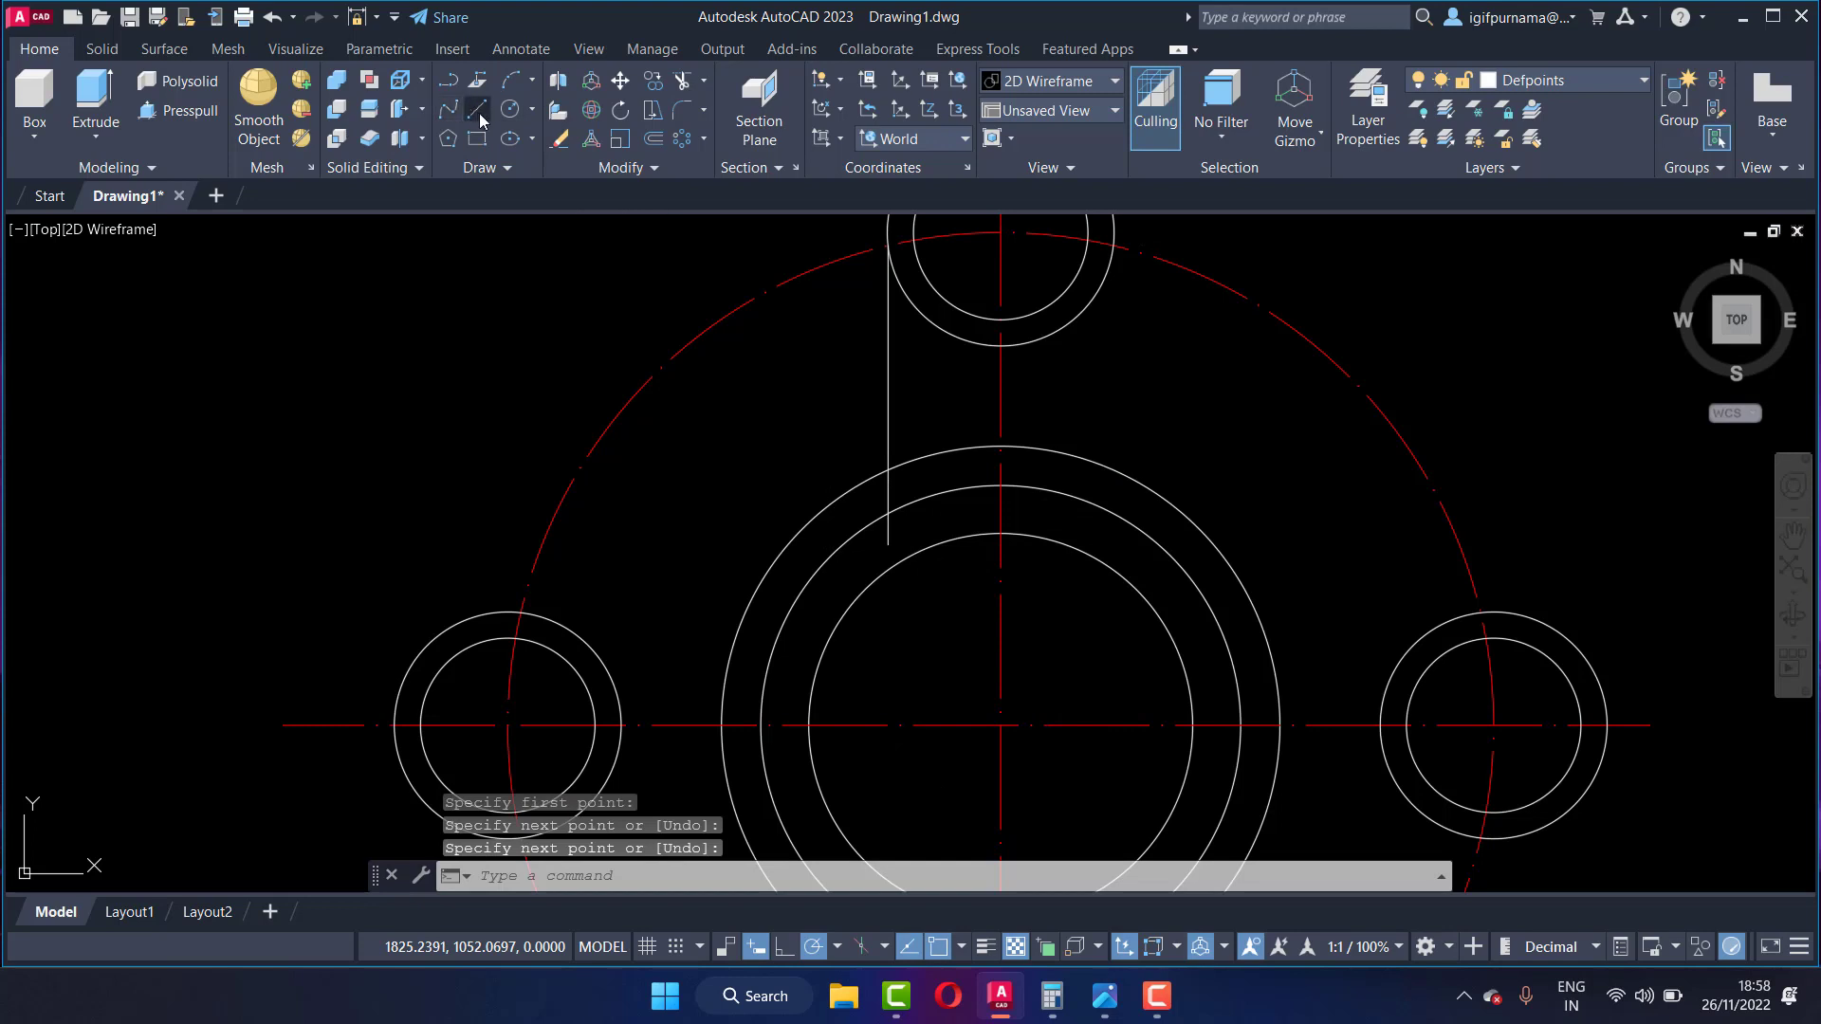
Step: Draw the matching right vertical arm line from the top lobe's ring into the hub
{"action": "left_click", "coordinate": [480, 115]}
{"action": "left_click", "coordinate": [1114, 245]}
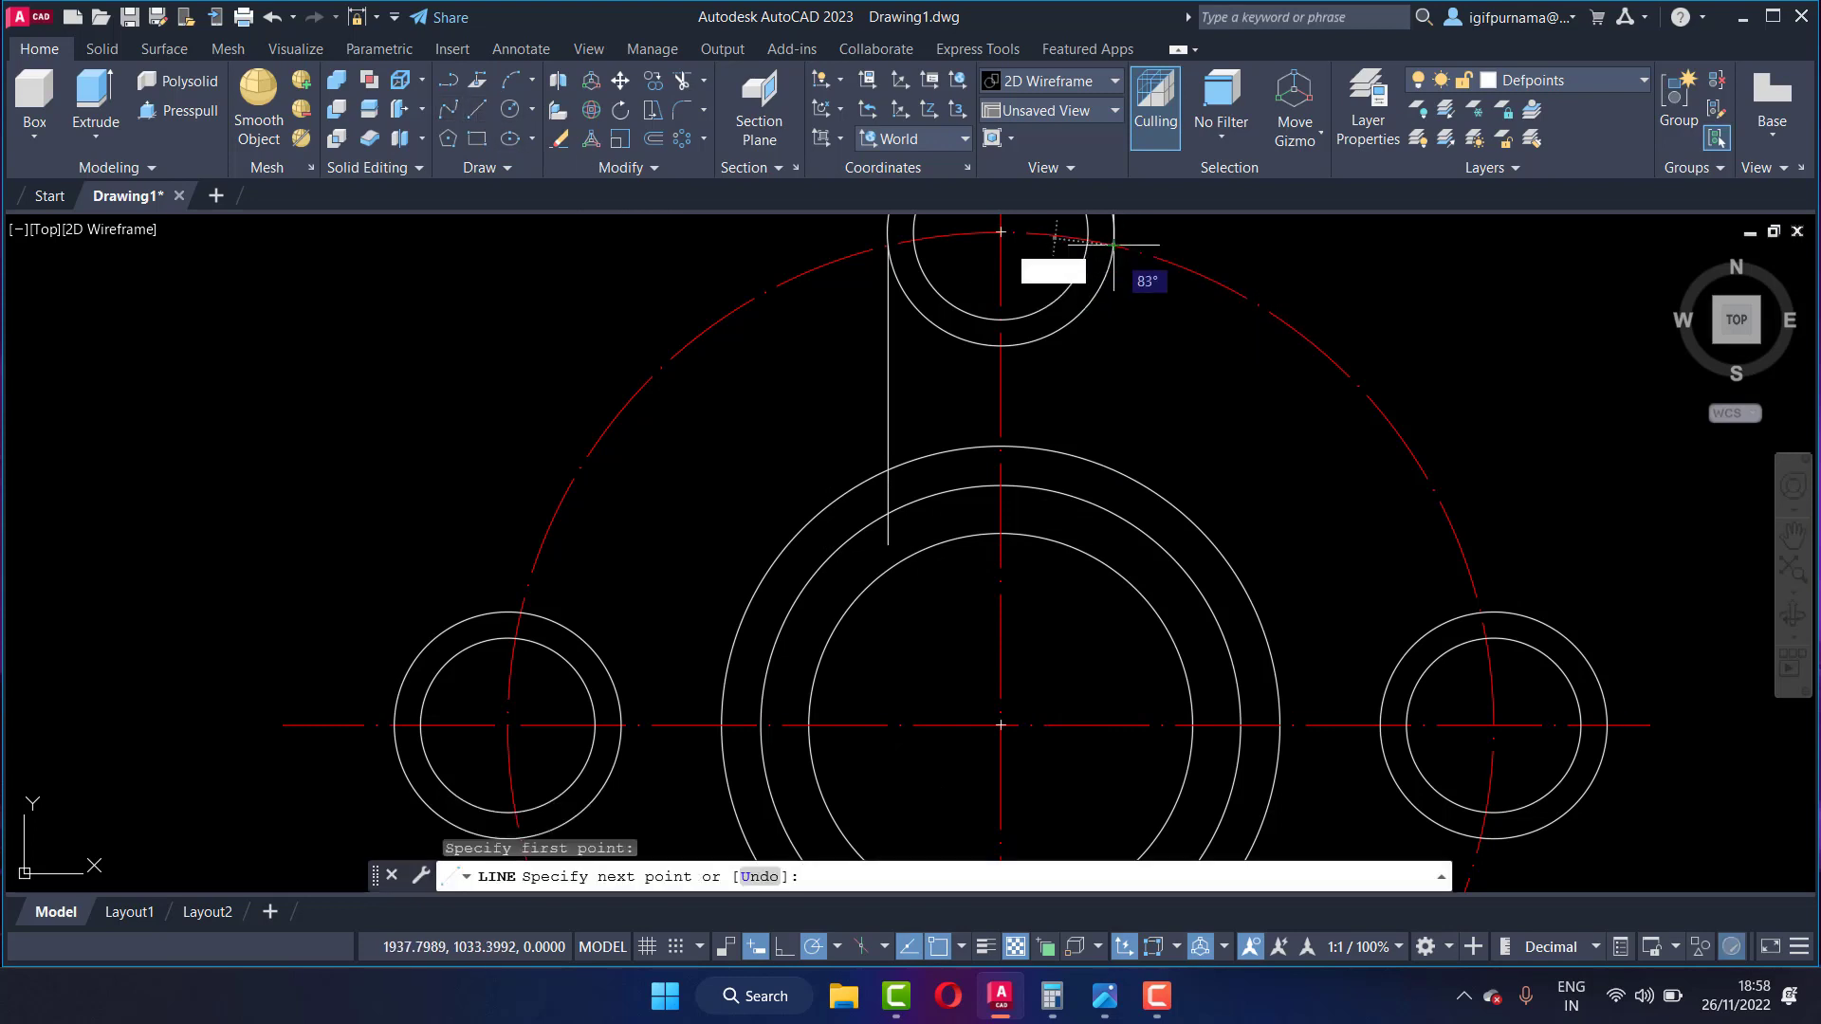
{"action": "left_click", "coordinate": [1113, 622]}
{"action": "right_click", "coordinate": [1116, 621]}
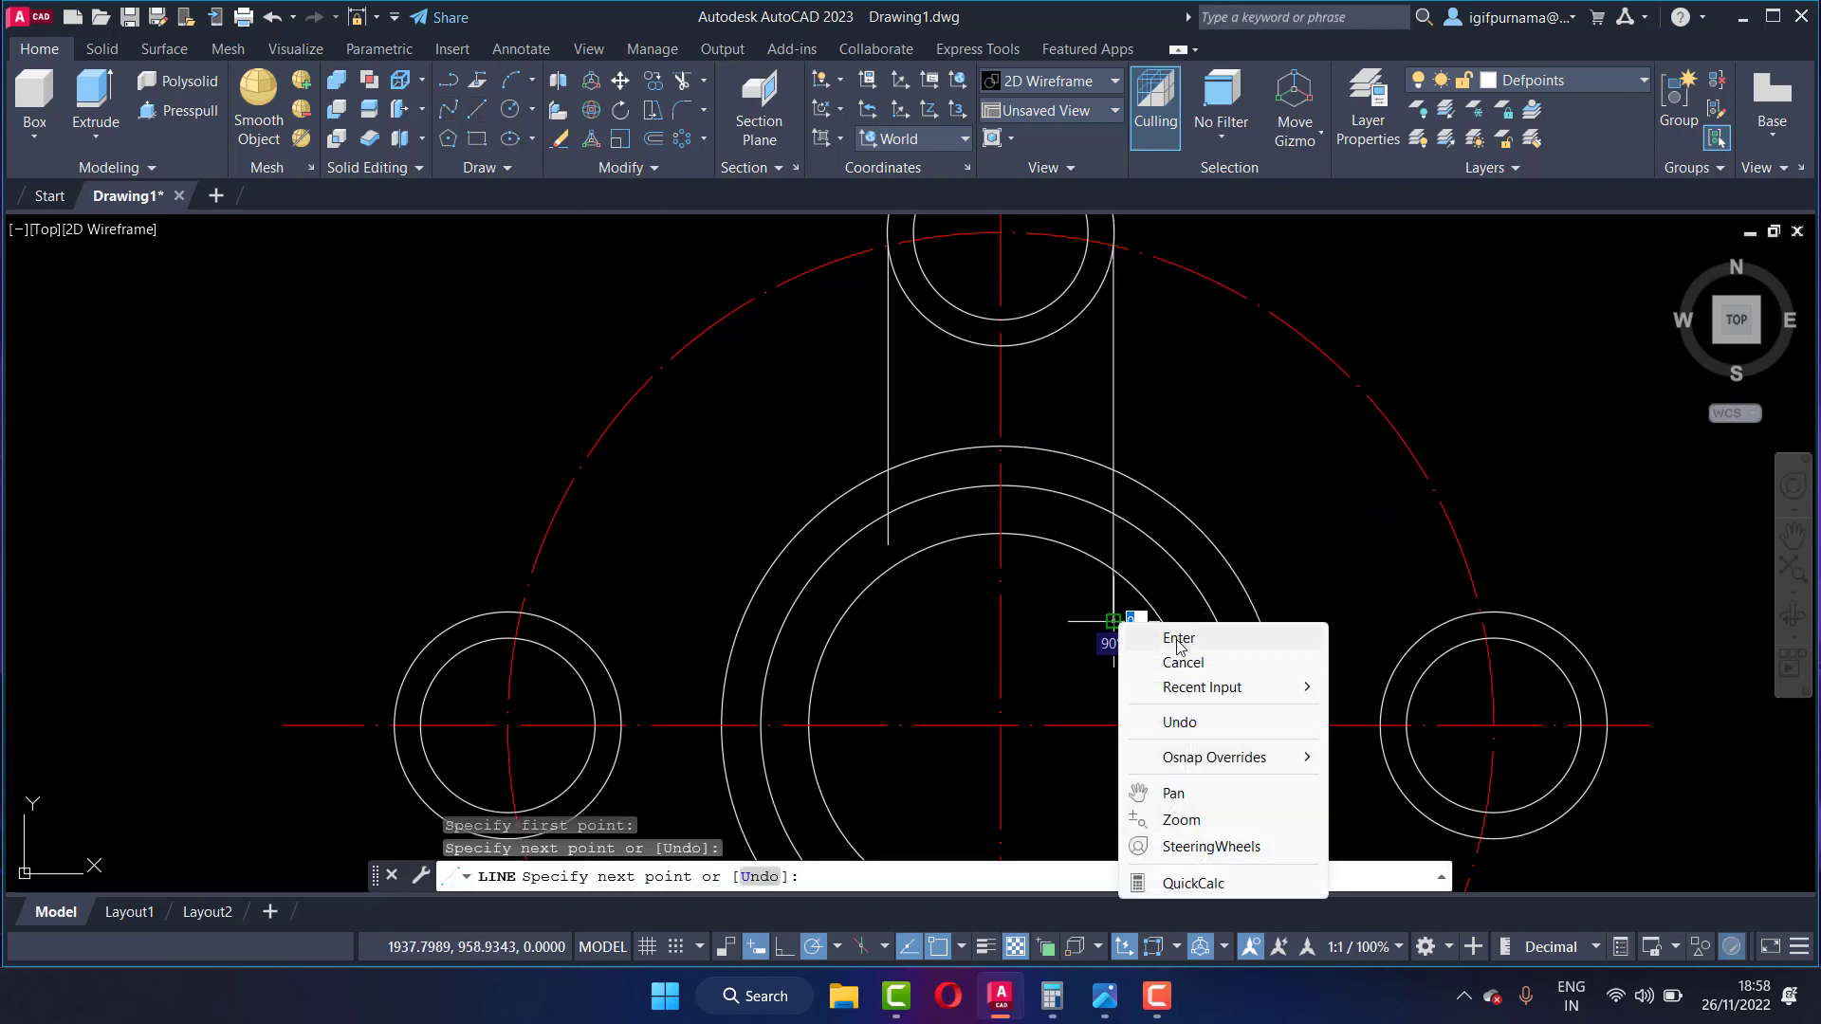
{"action": "left_click", "coordinate": [1179, 638]}
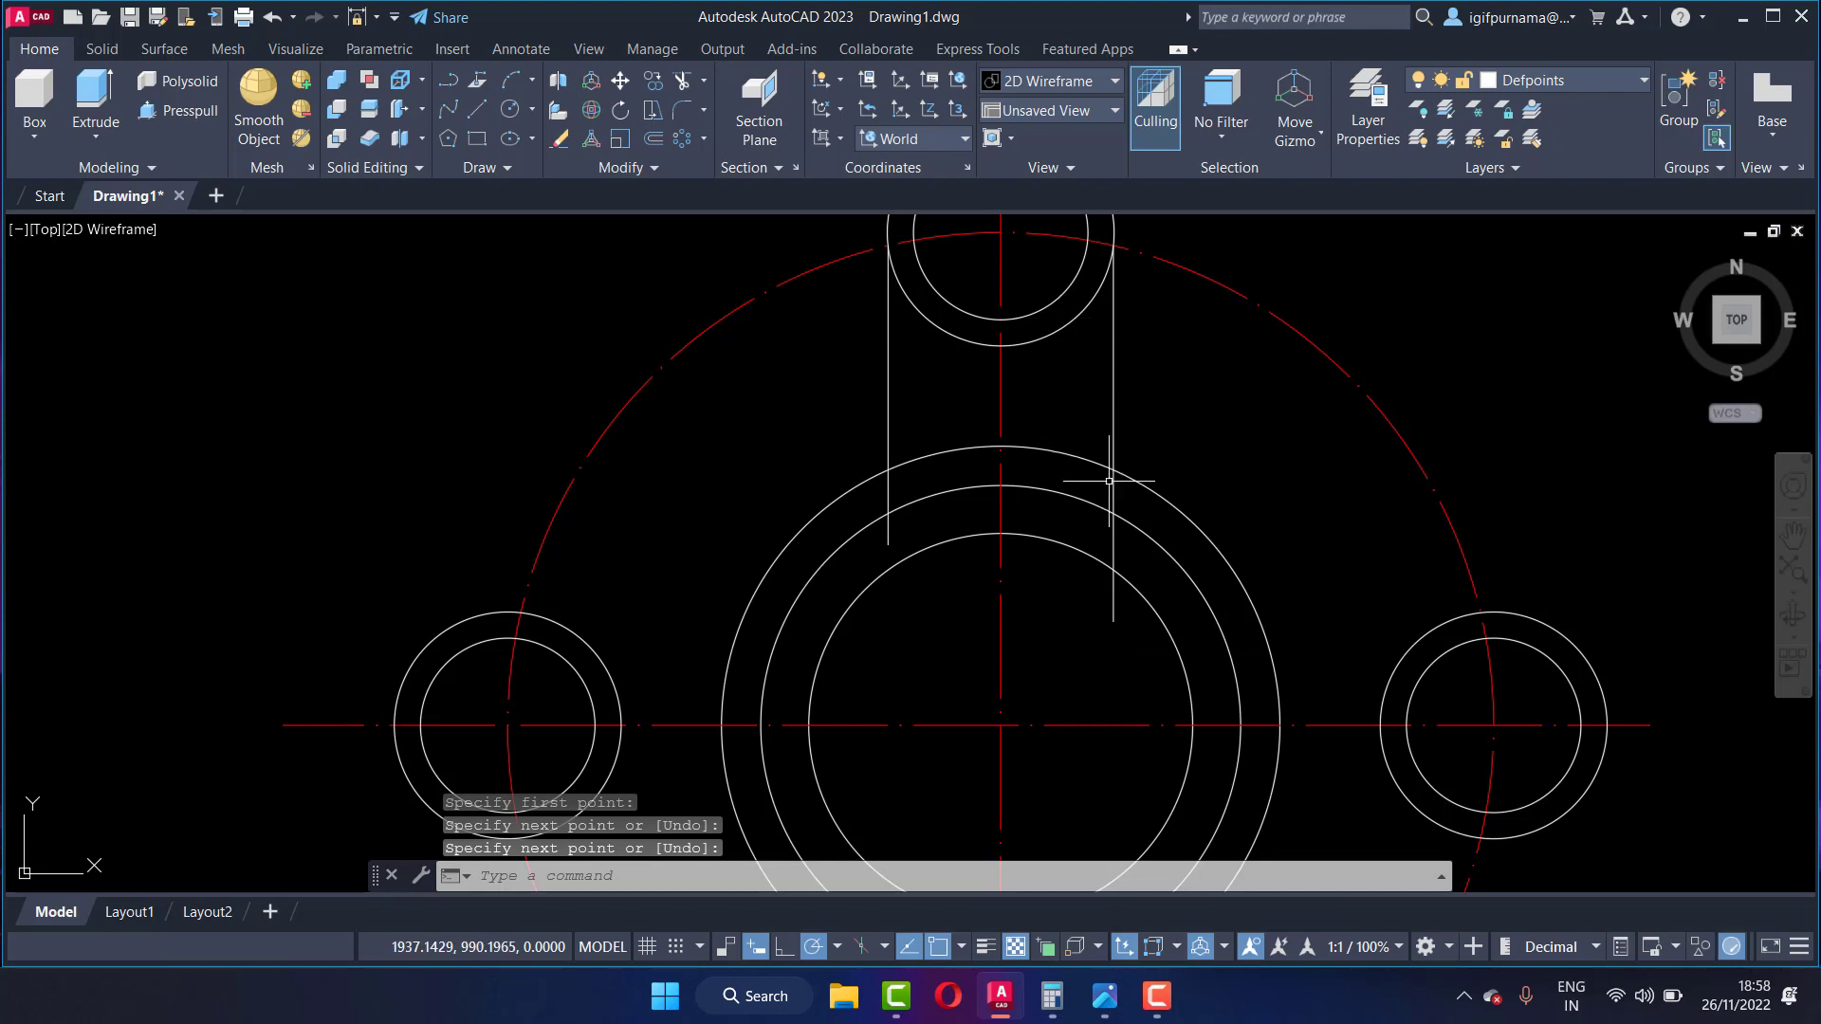
{"action": "scroll", "coordinate": [1109, 481], "scroll_direction": "up", "scroll_amount": 2}
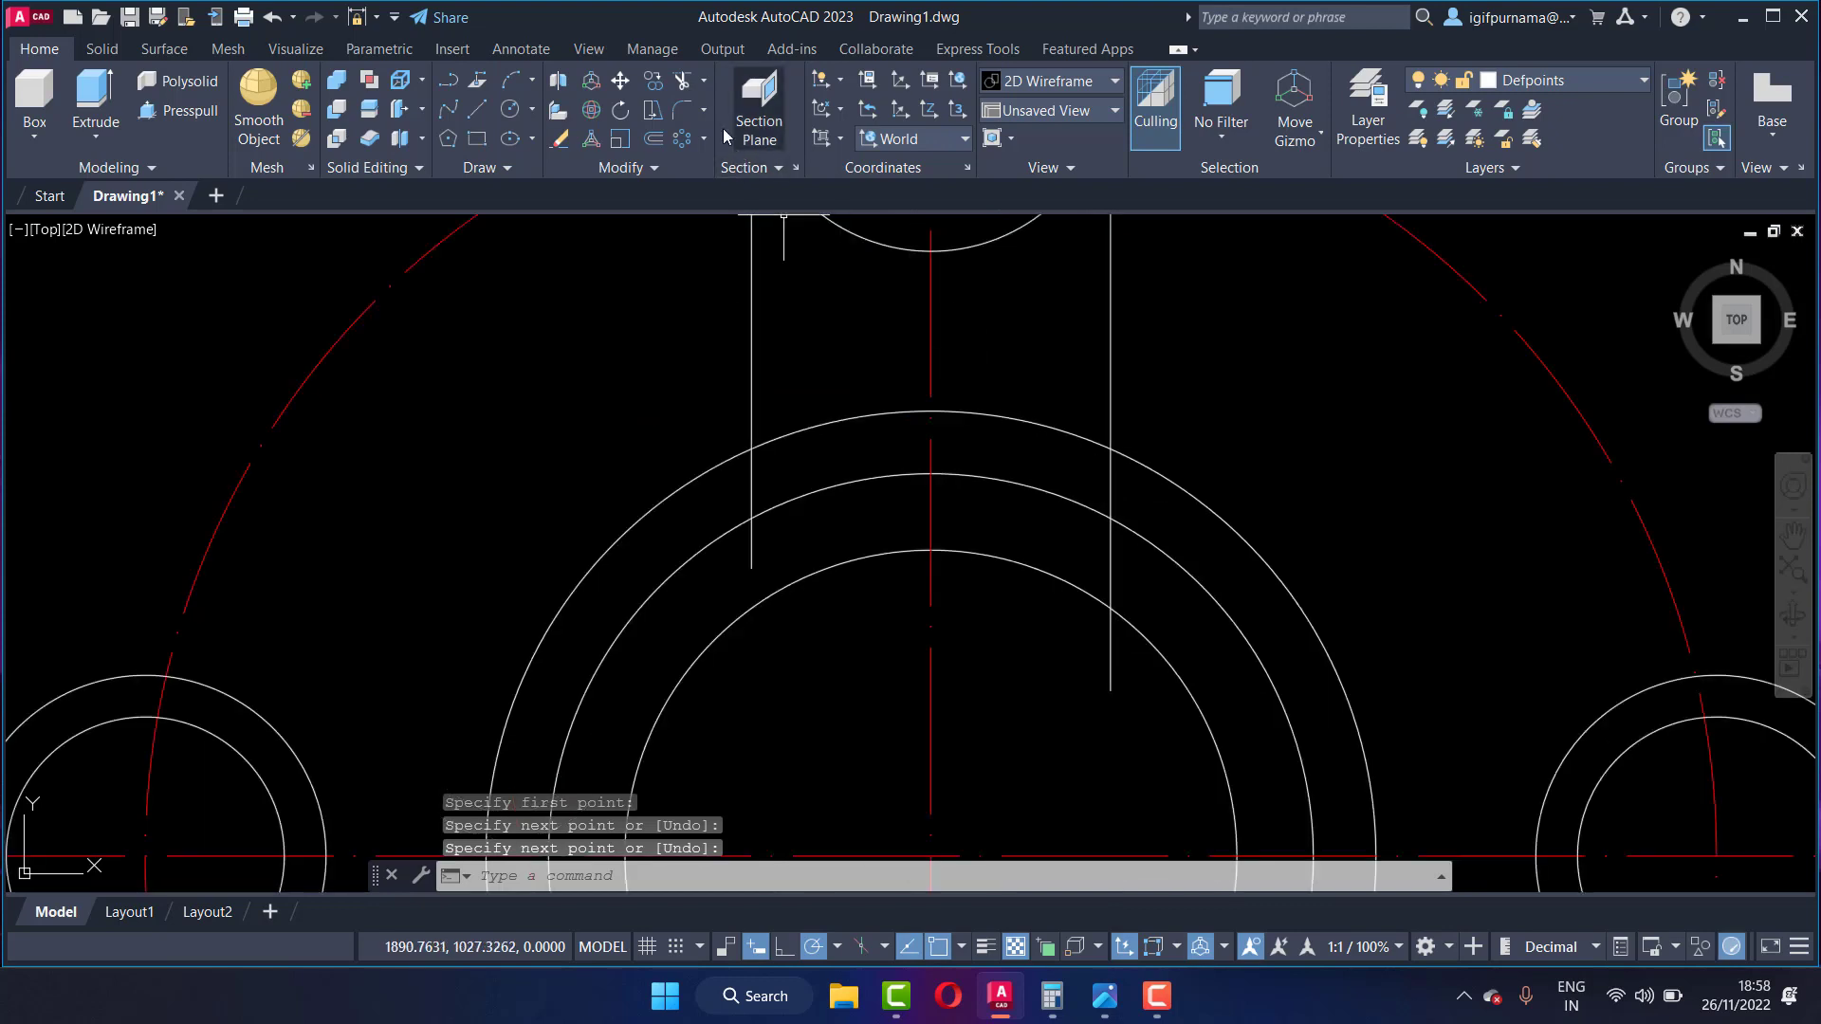
Step: Trim the outer hub ring arc between the arm lines and the left line's excess end
{"action": "left_click", "coordinate": [690, 81]}
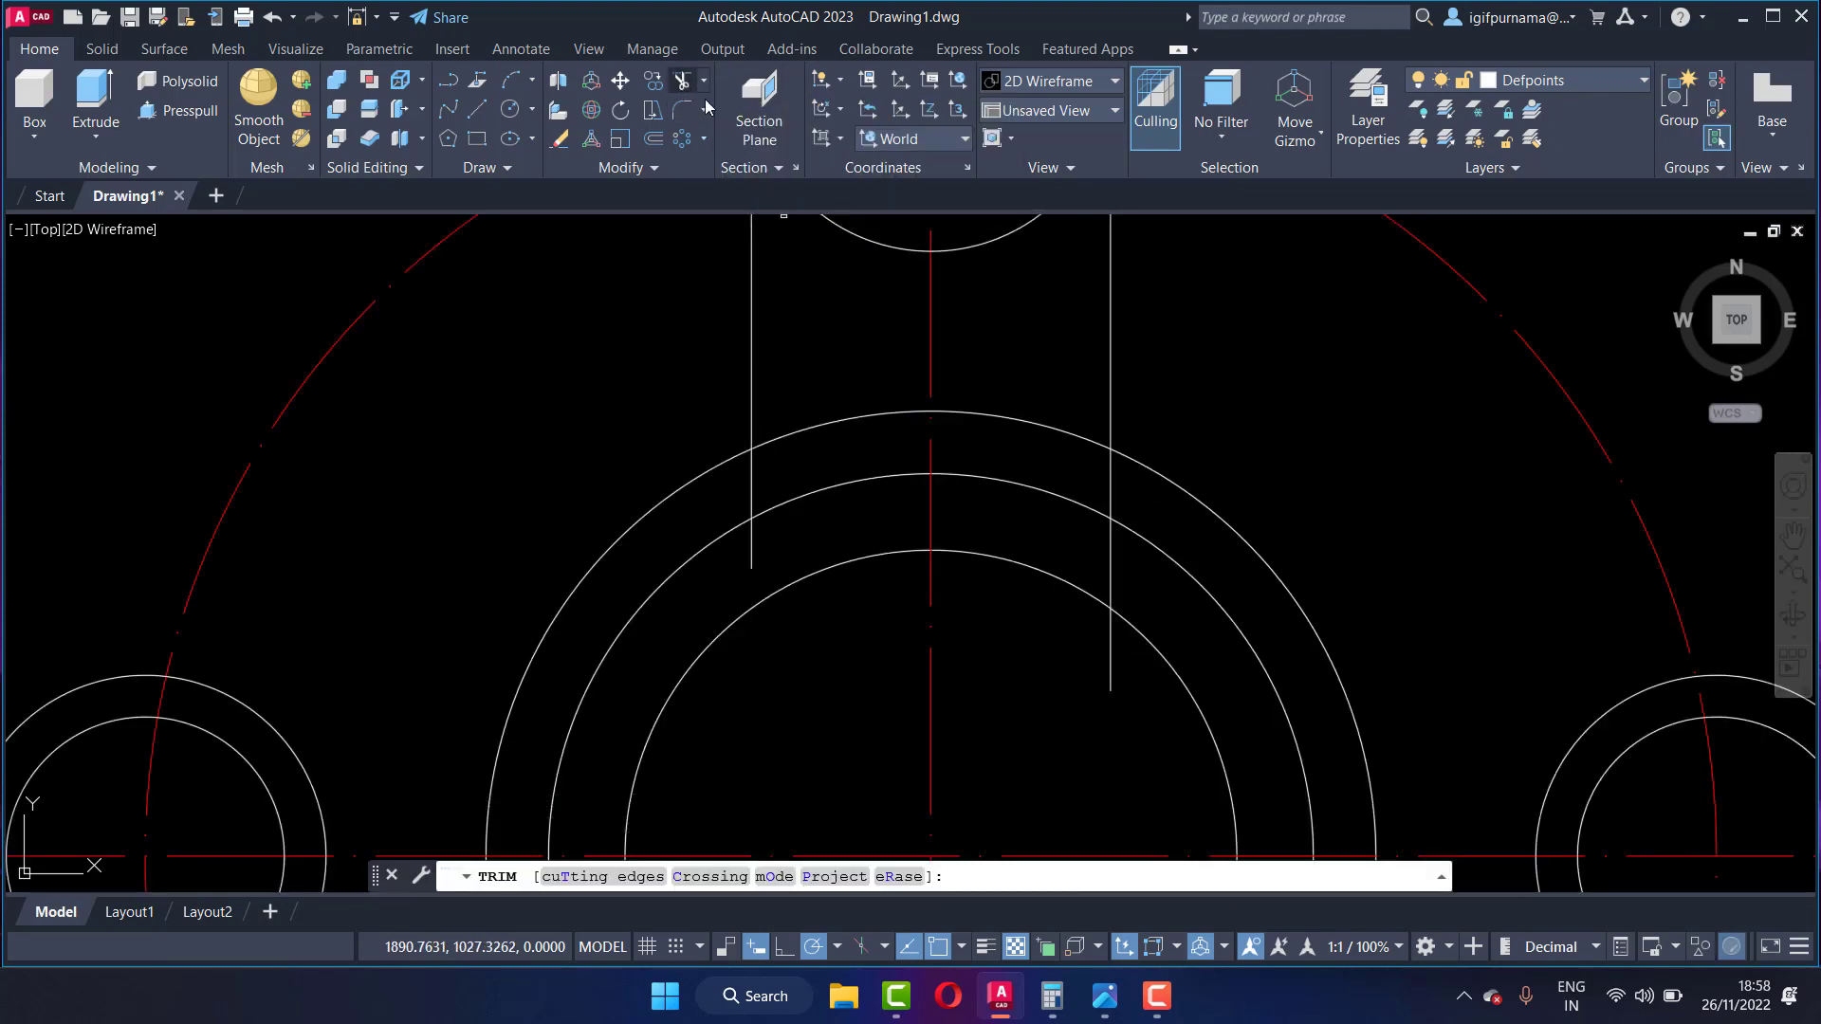
{"action": "mouse_move", "coordinate": [1150, 512]}
{"action": "left_mouse_down"}
{"action": "mouse_move", "coordinate": [1079, 464]}
{"action": "mouse_move", "coordinate": [1050, 395]}
{"action": "left_mouse_up"}
{"action": "left_click_drag", "start_coordinate": [903, 419], "coordinate": [854, 408]}
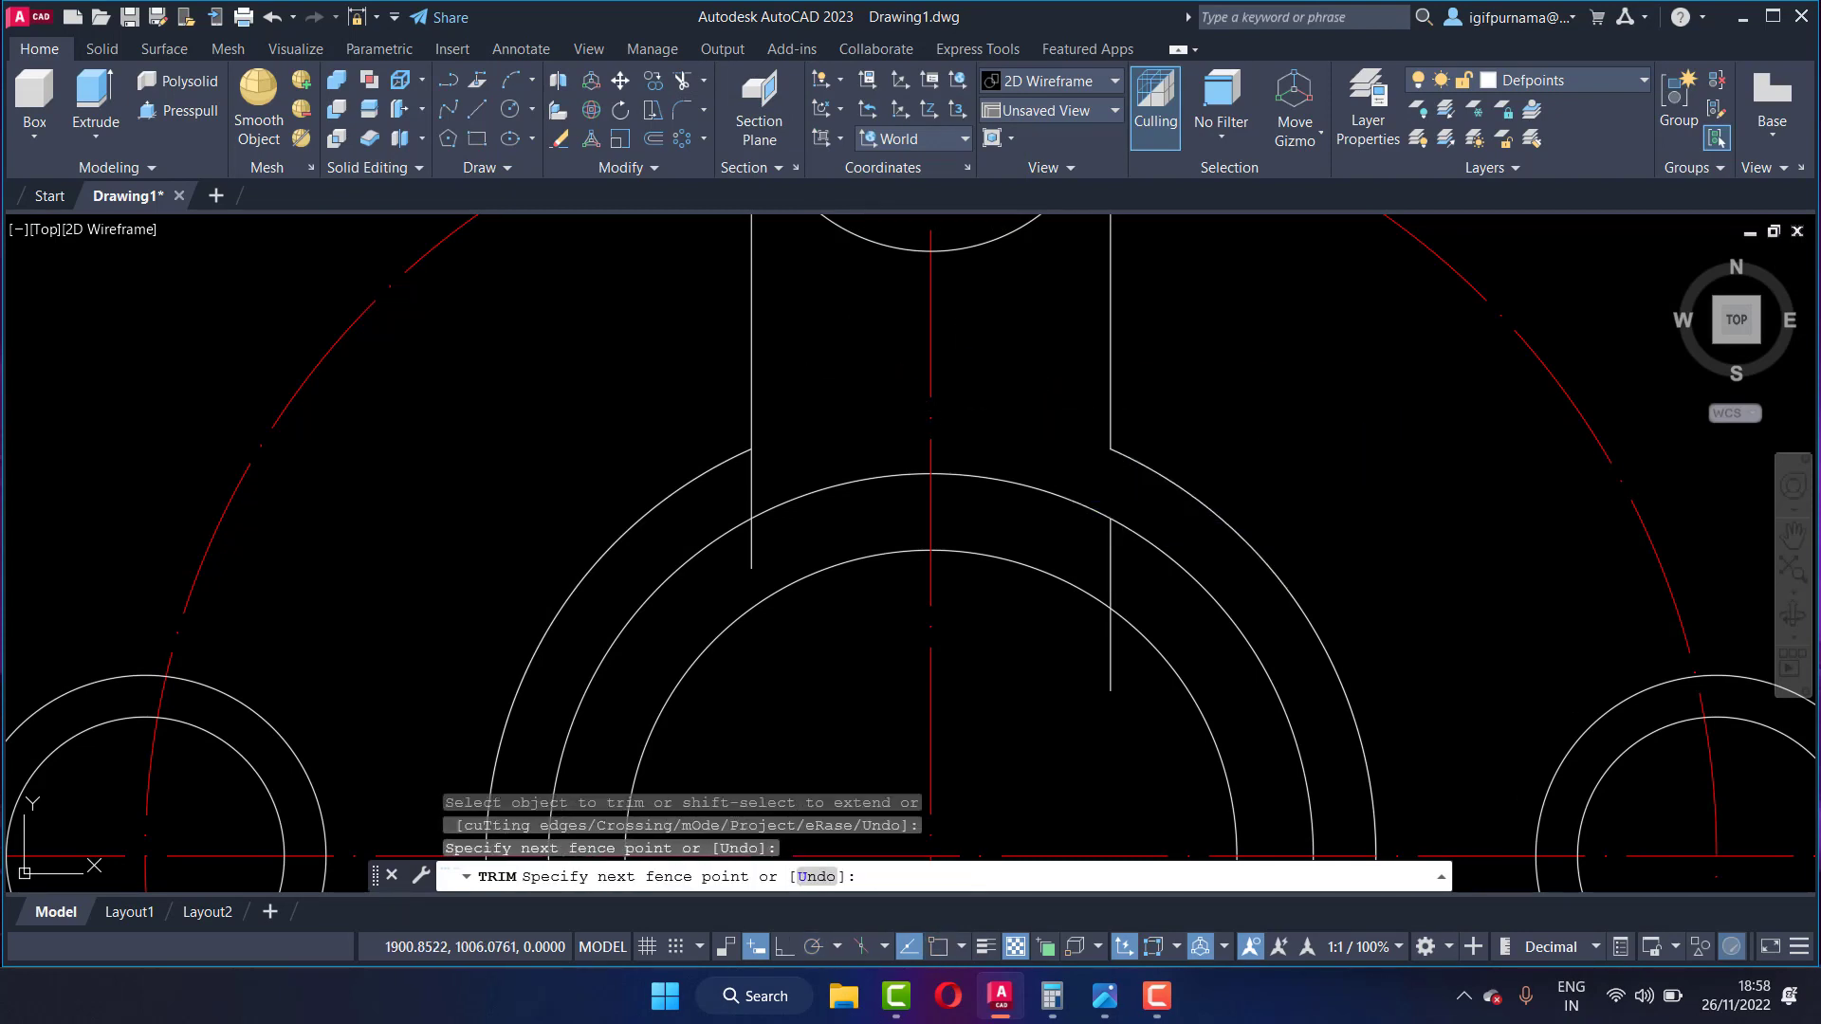
{"action": "left_click_drag", "start_coordinate": [792, 470], "coordinate": [736, 476]}
{"action": "right_click", "coordinate": [889, 429]}
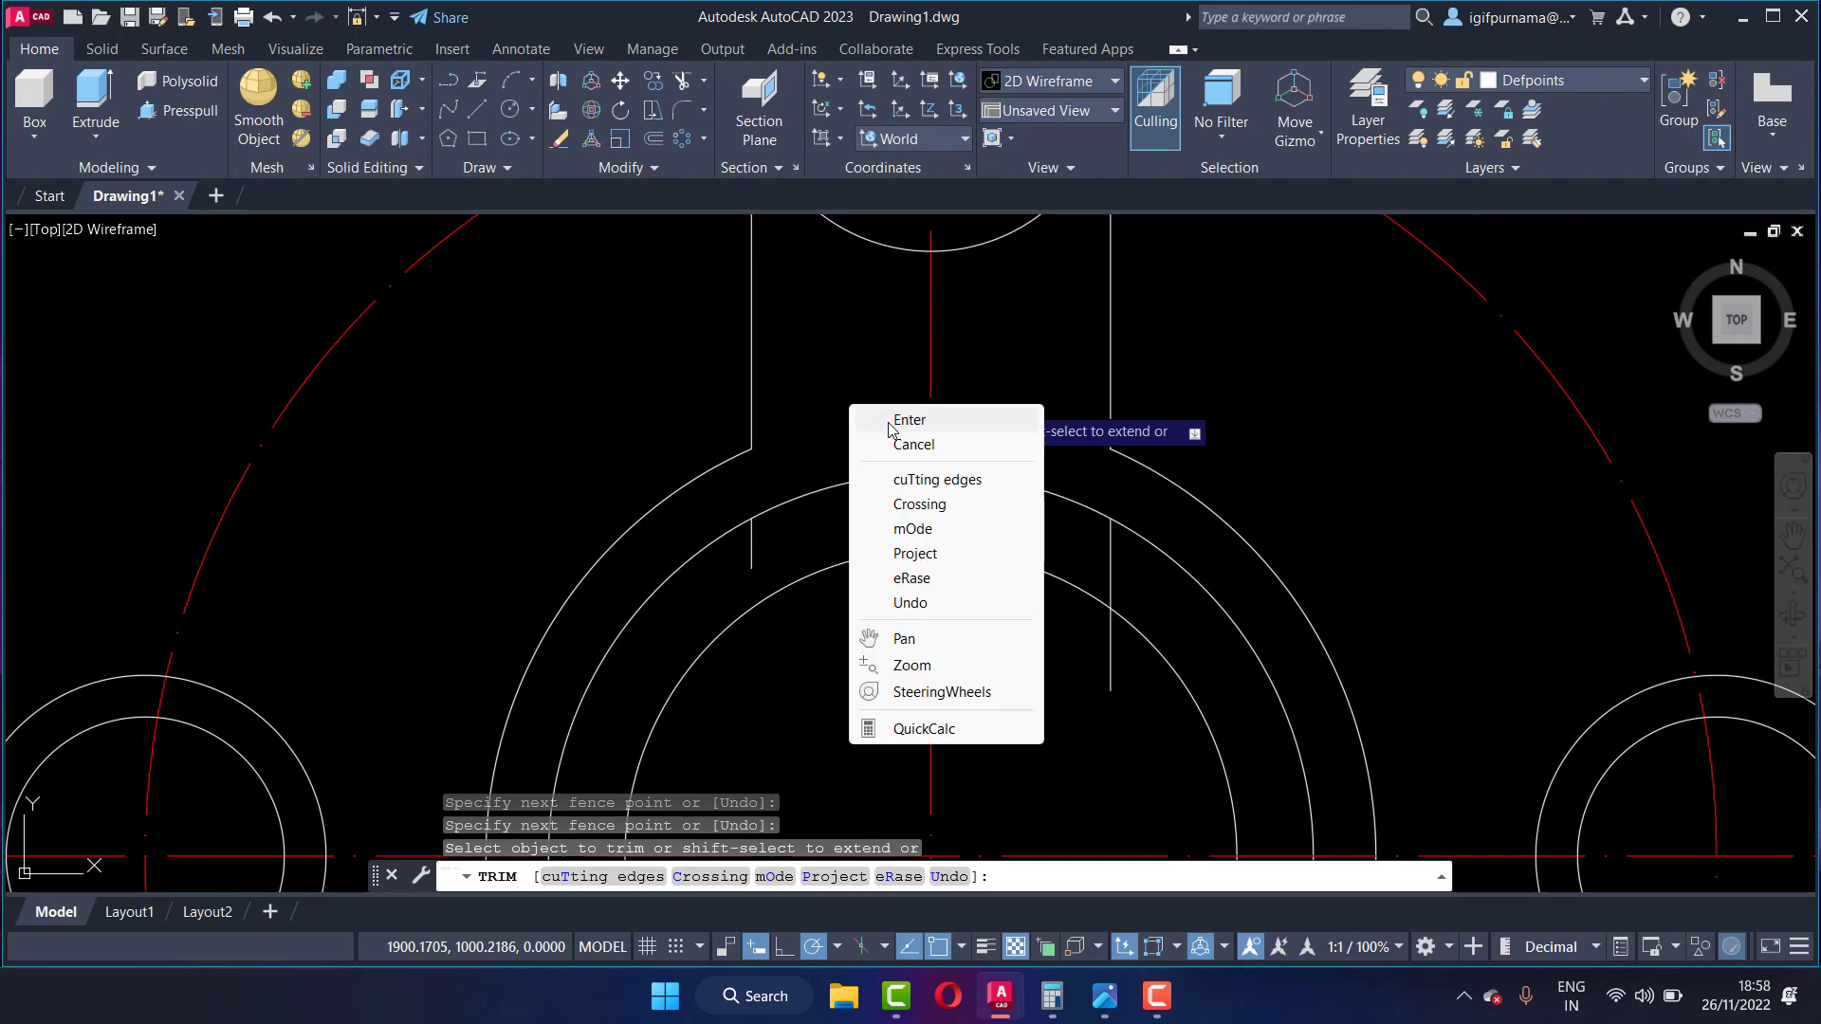
{"action": "left_click", "coordinate": [892, 421]}
{"action": "right_click", "coordinate": [752, 545]}
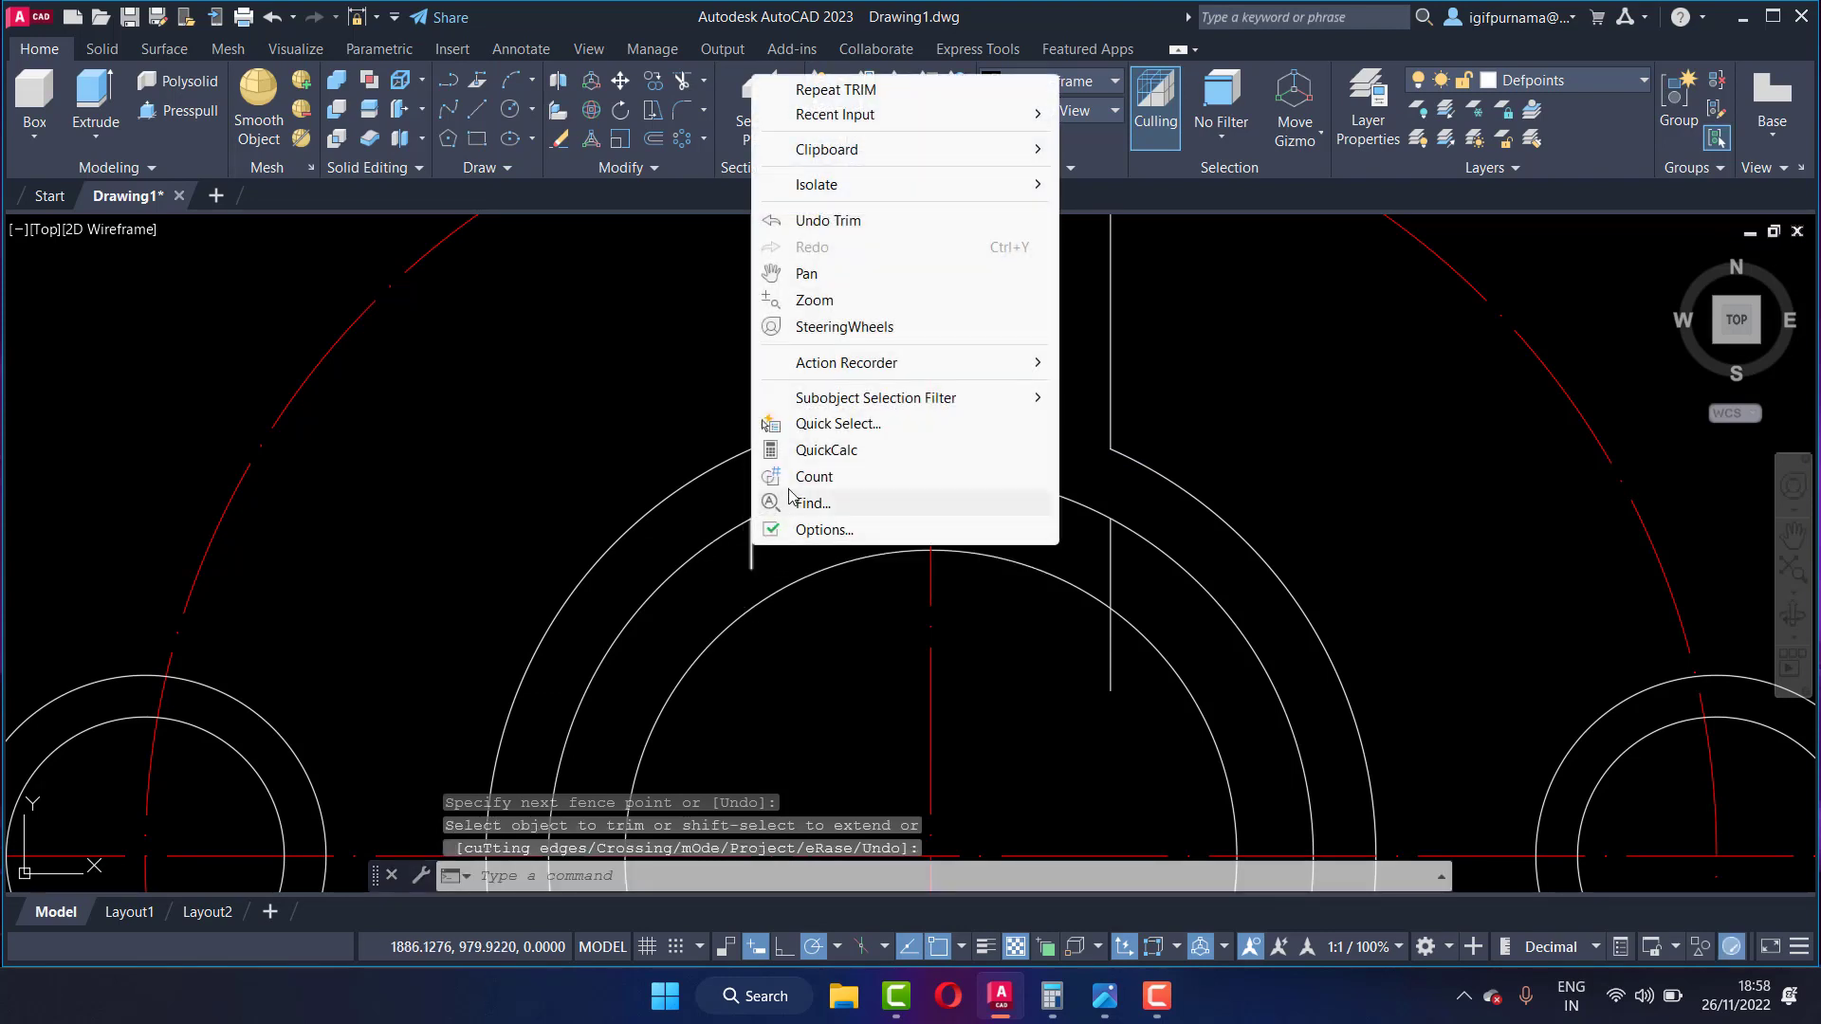
{"action": "left_click", "coordinate": [612, 380]}
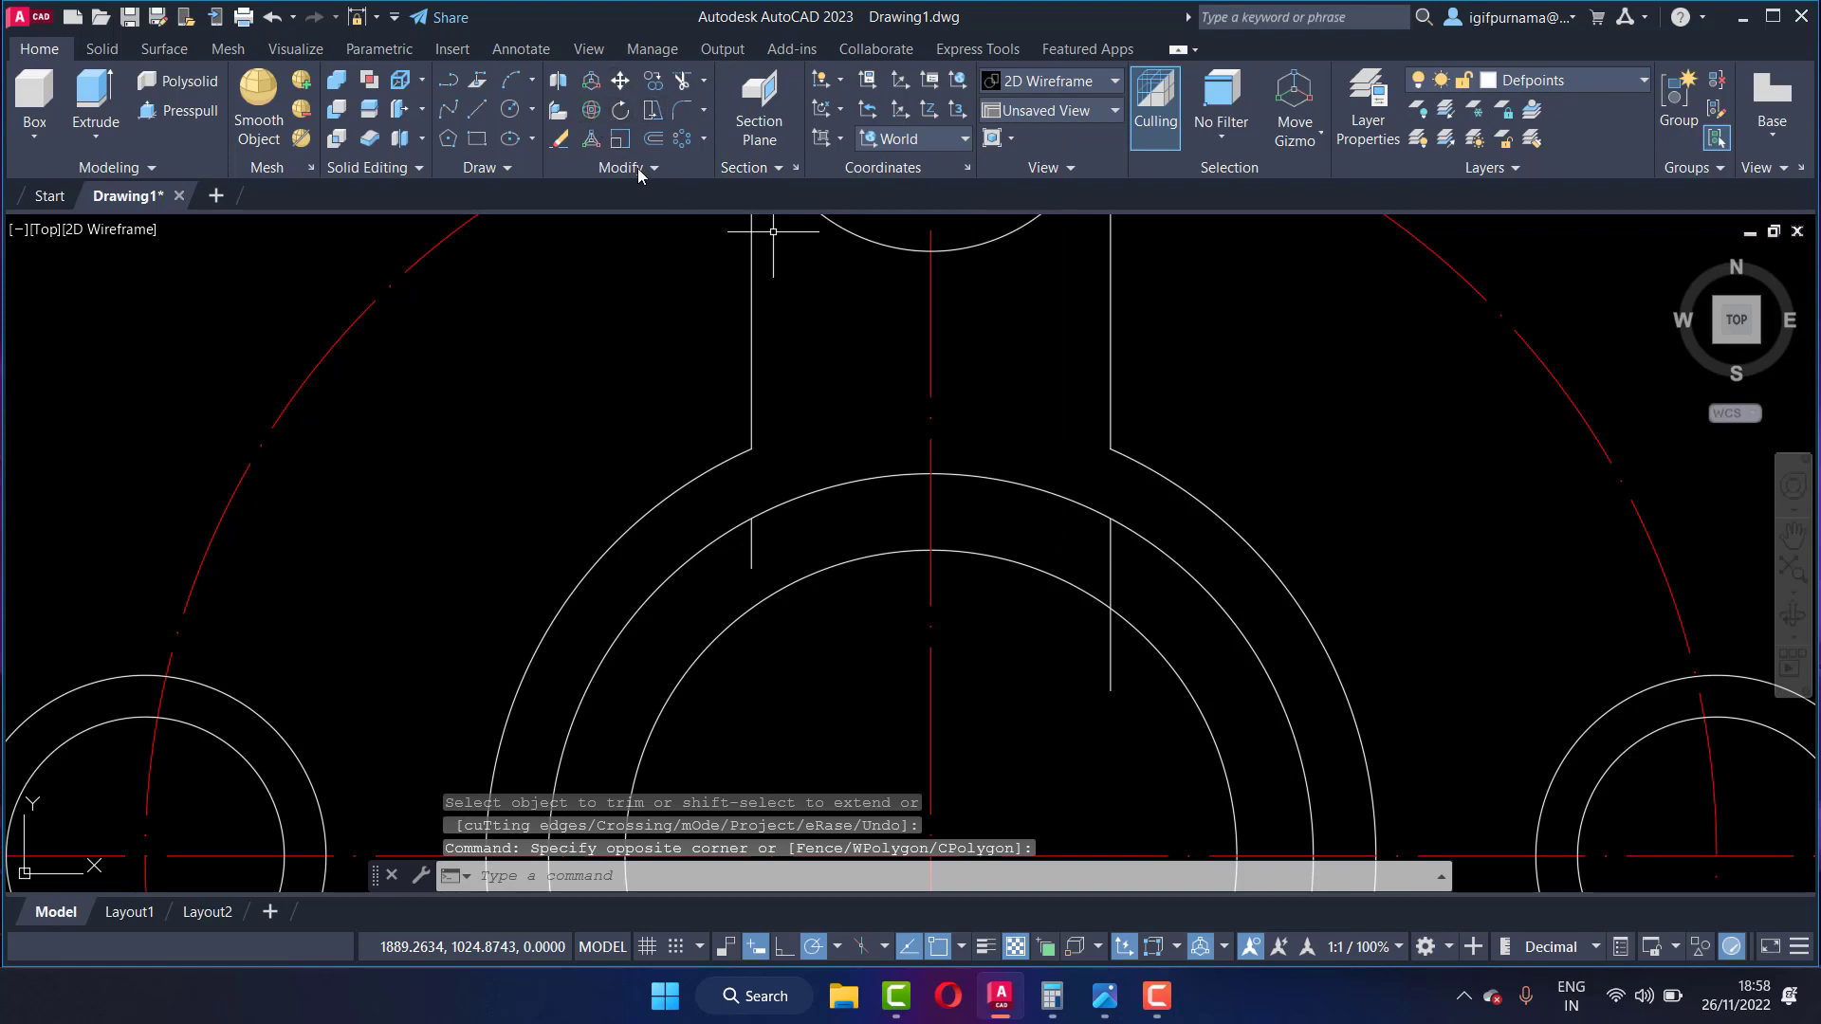
Step: Erase the leftover inner arc and line stub inside the hub
{"action": "left_click", "coordinate": [561, 138]}
{"action": "left_click", "coordinate": [1050, 574]}
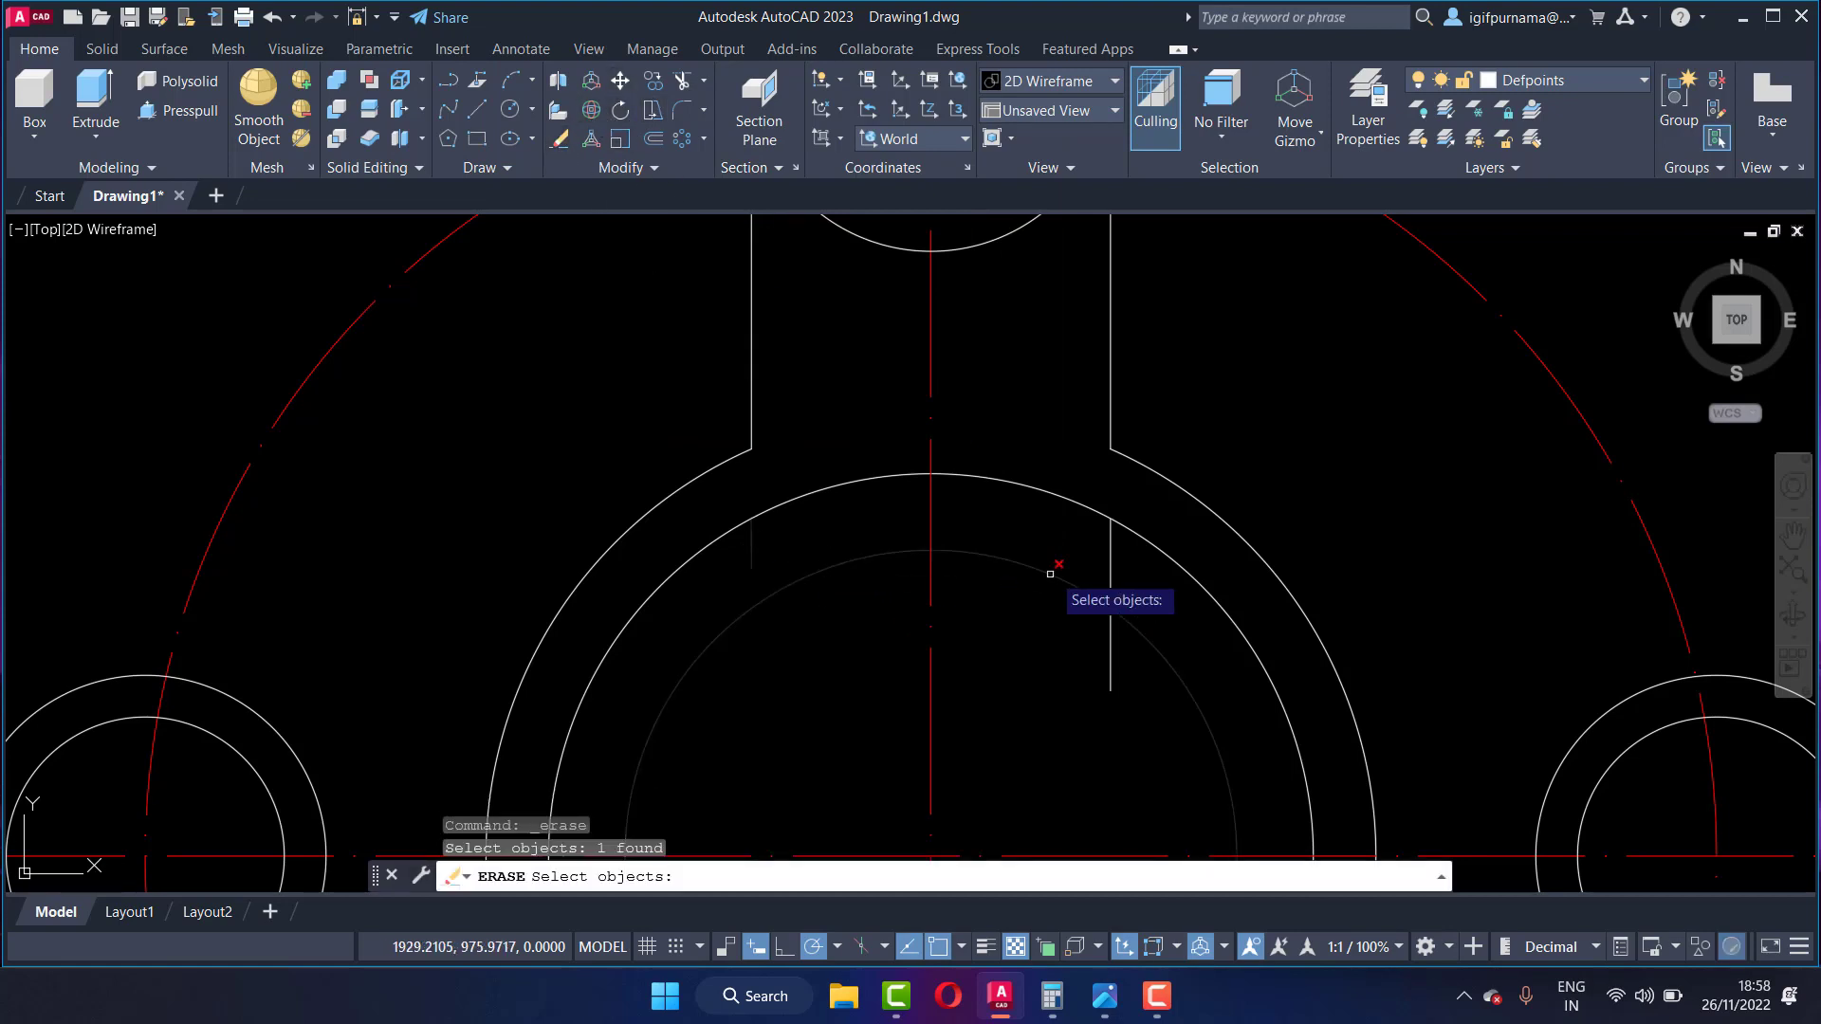
{"action": "left_click", "coordinate": [1111, 555]}
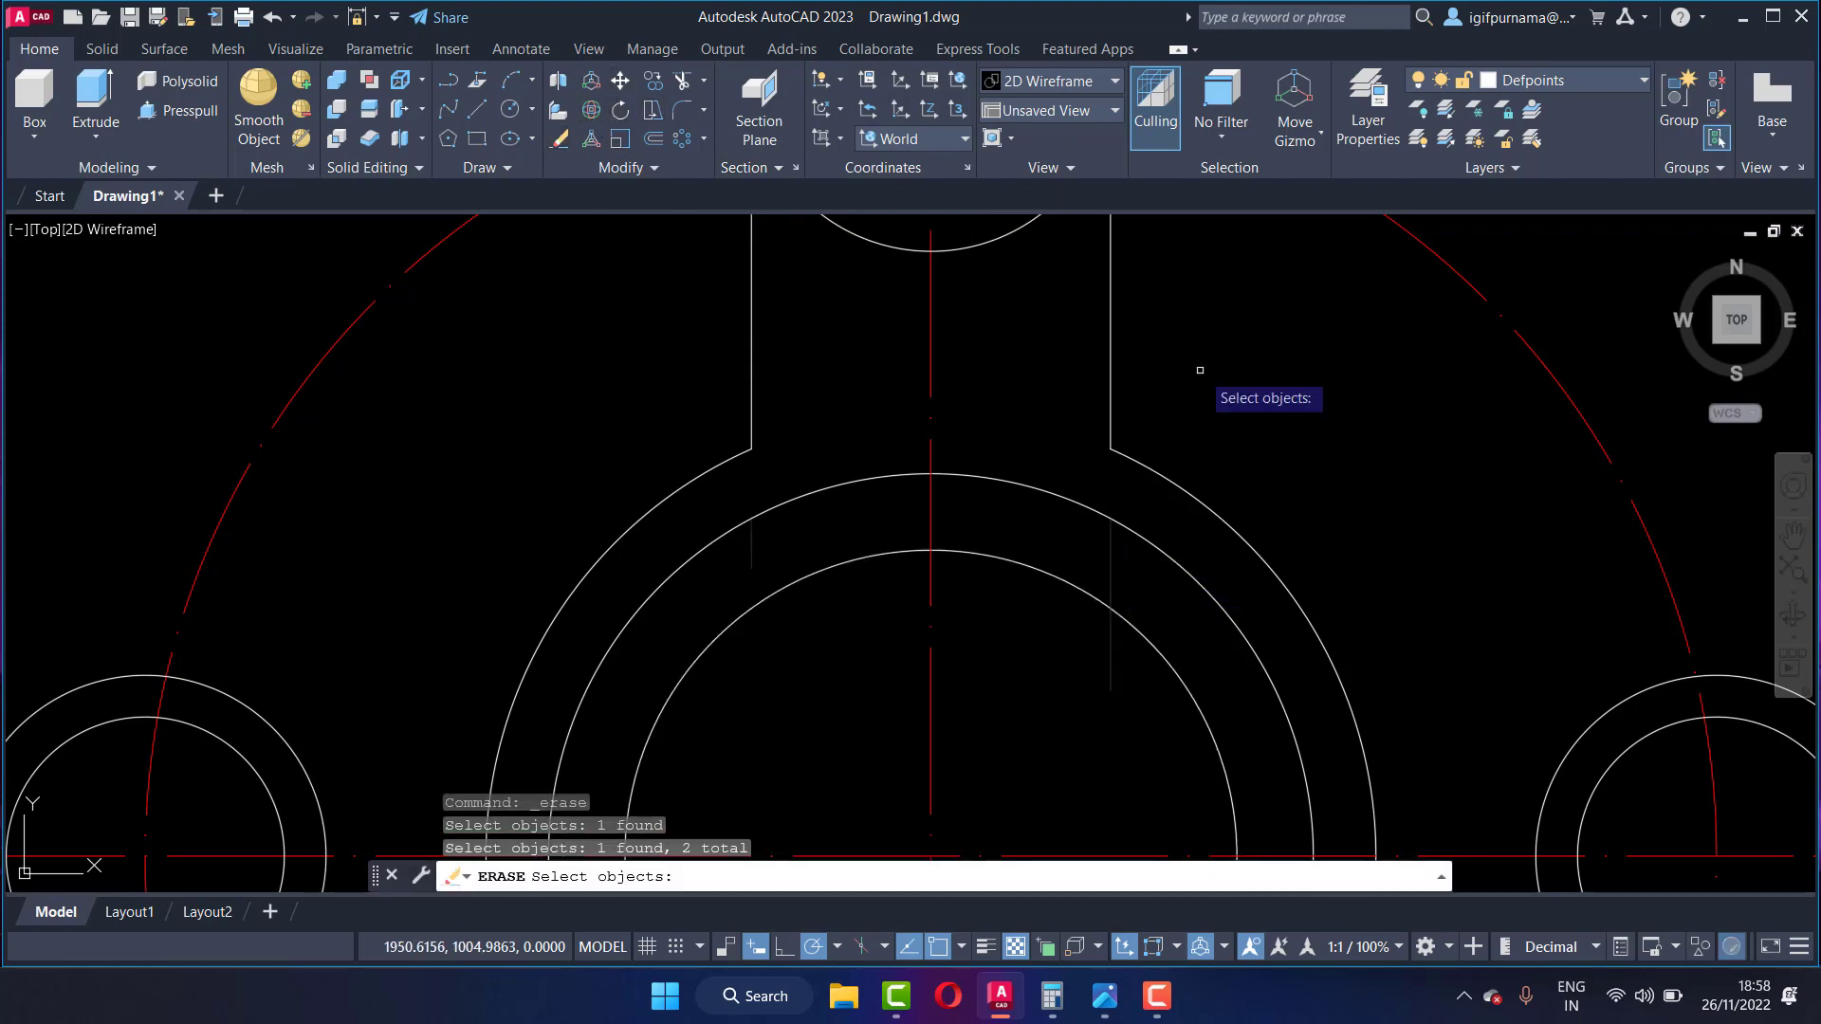
{"action": "key", "text": "Return"}
Step: Glance at the flange reference image in Photos, then return to AutoCAD
{"action": "scroll", "coordinate": [983, 425], "scroll_direction": "down", "scroll_amount": 4}
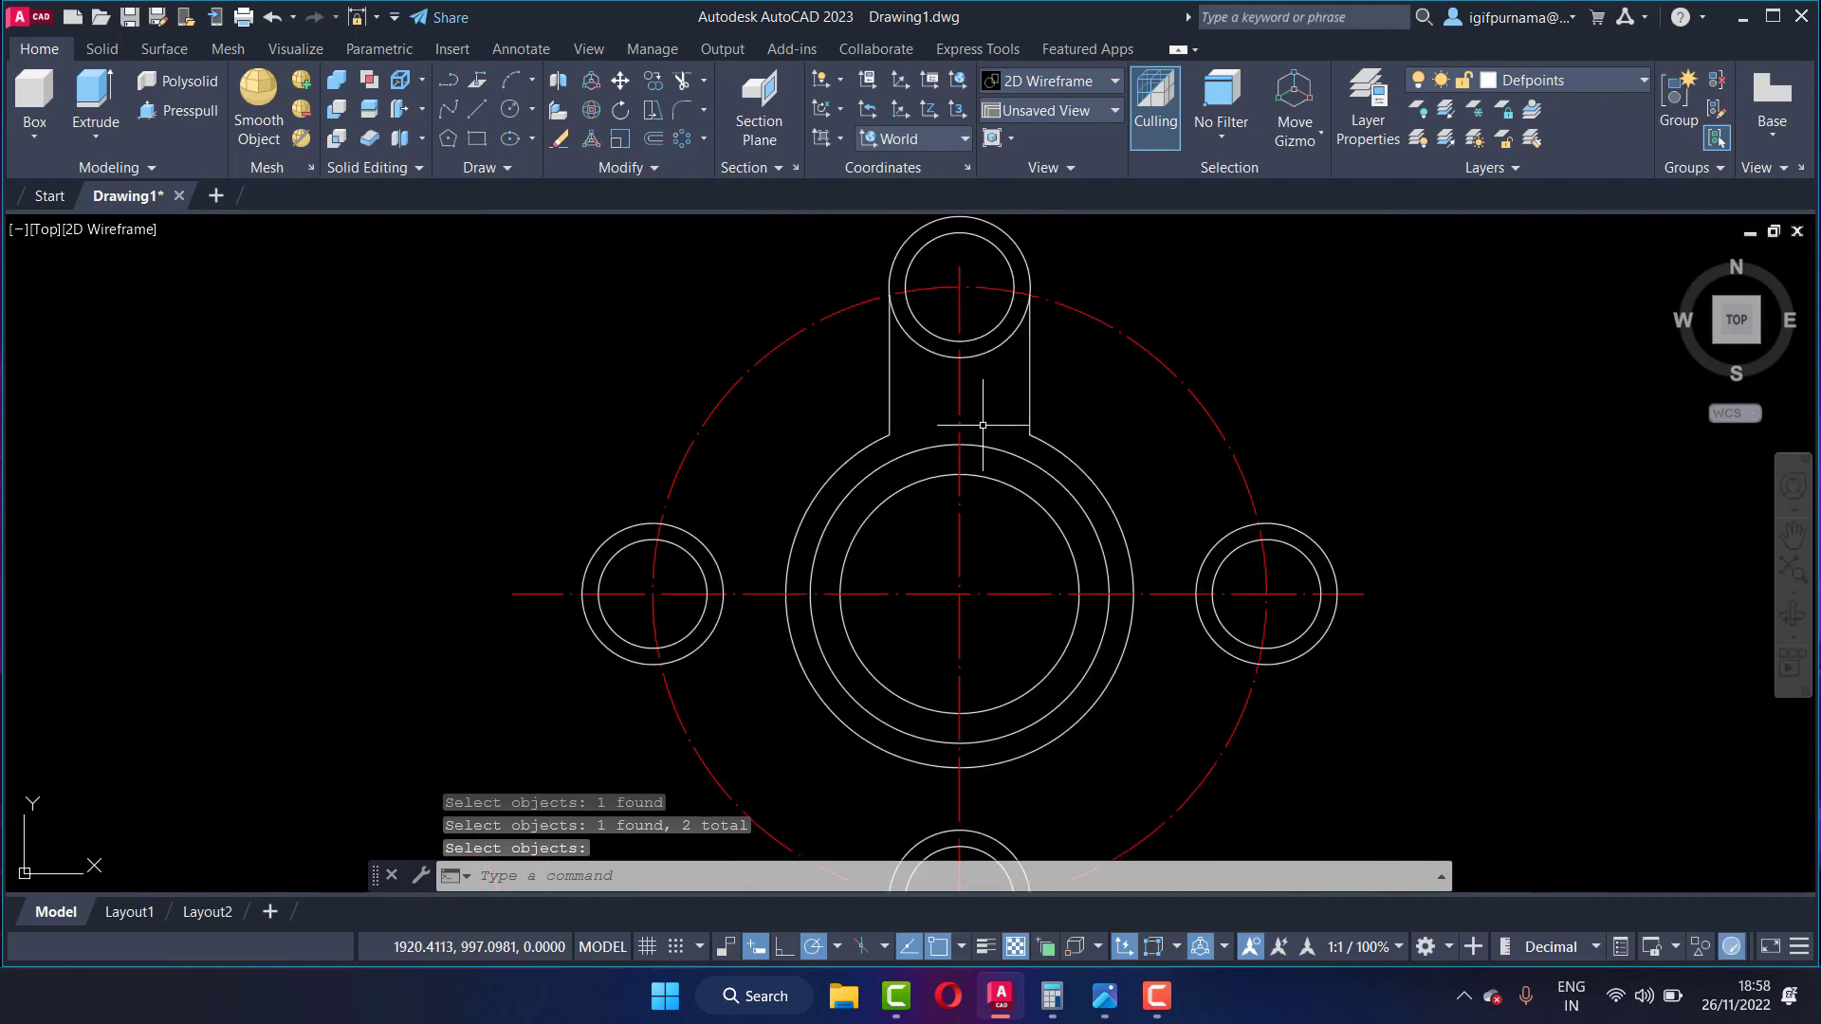
{"action": "left_click", "coordinate": [1114, 1011]}
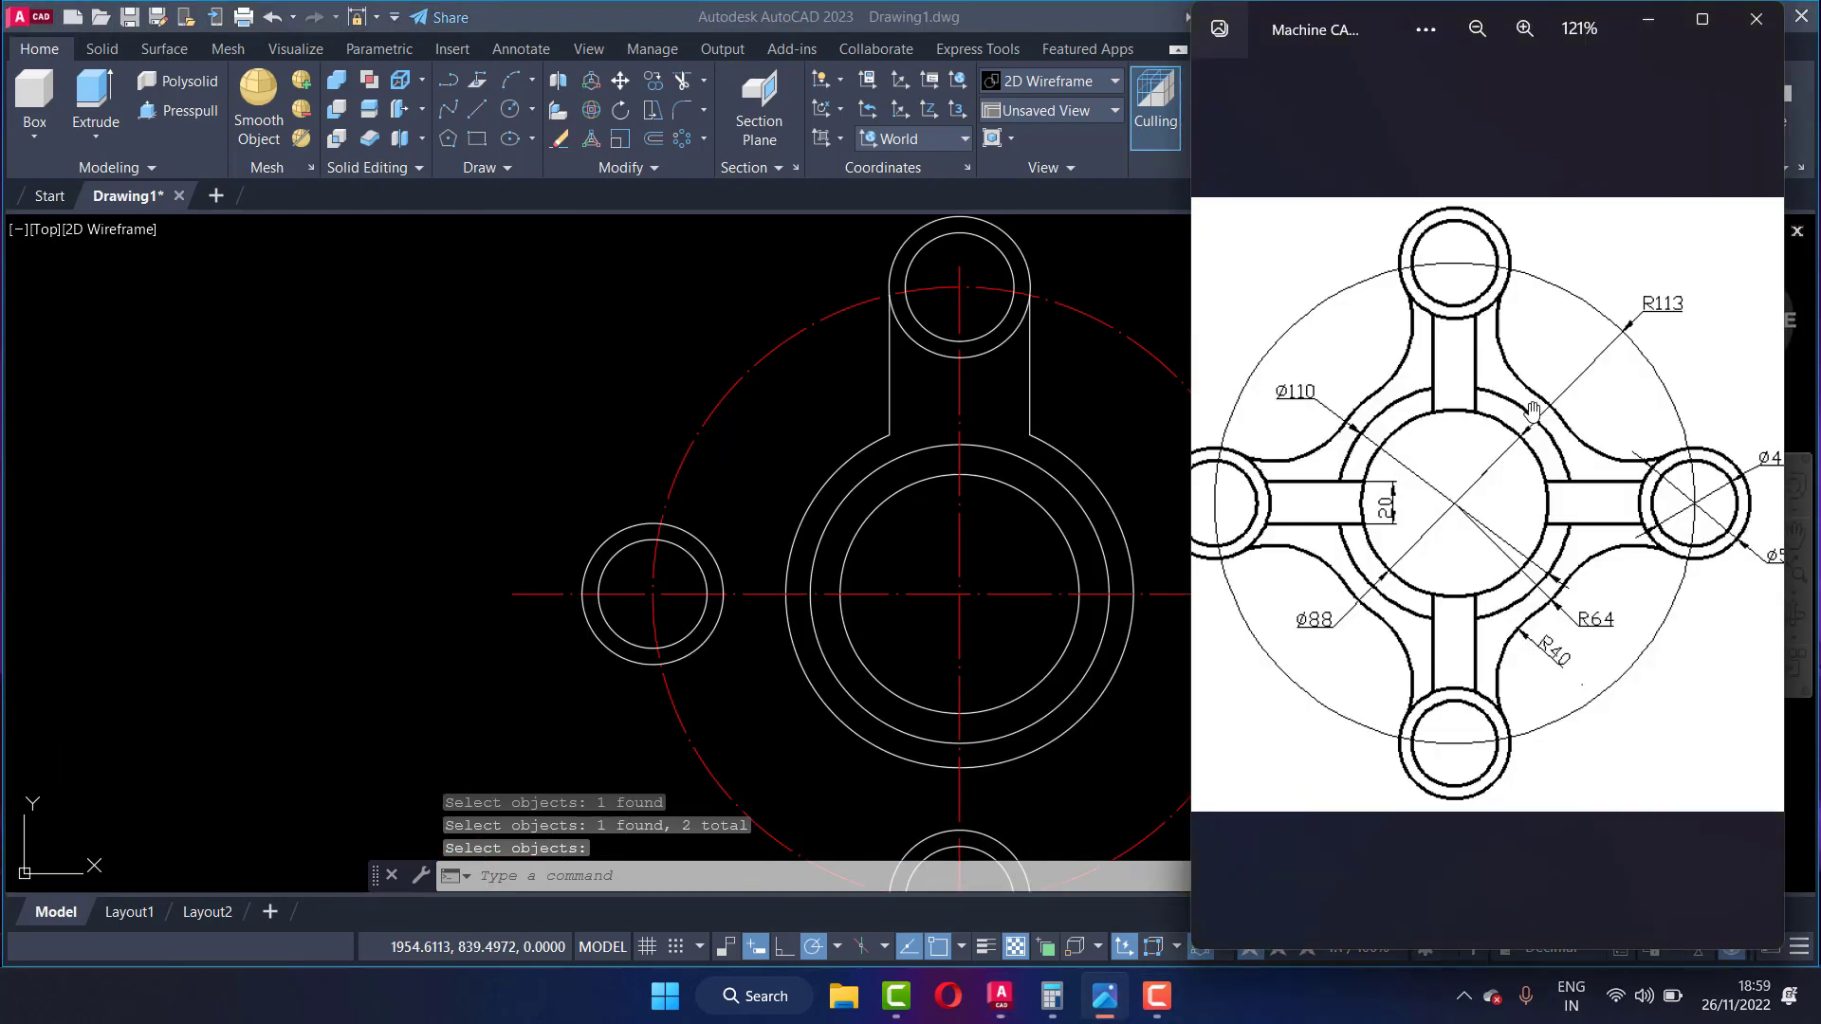
{"action": "left_click", "coordinate": [1042, 309]}
Step: Polar-array the two arm lines into 4 arms around the hub centre
{"action": "left_click", "coordinate": [681, 138]}
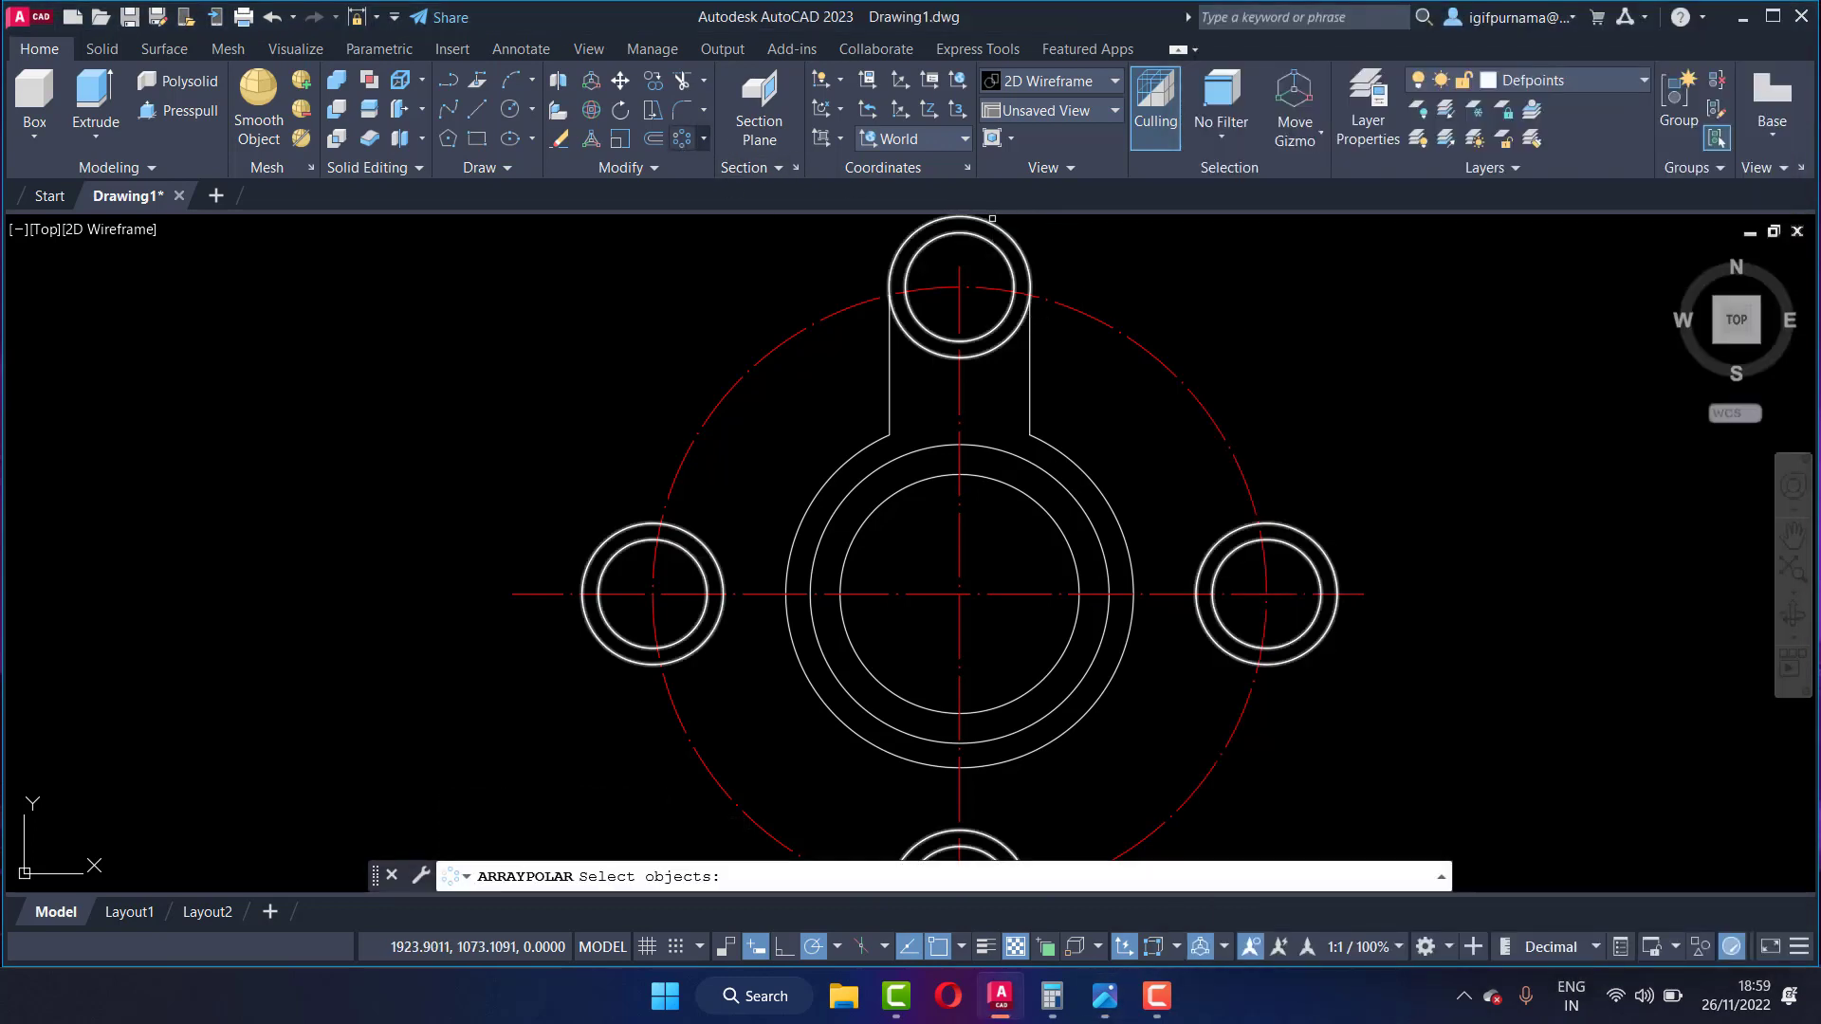
{"action": "left_click", "coordinate": [1033, 371]}
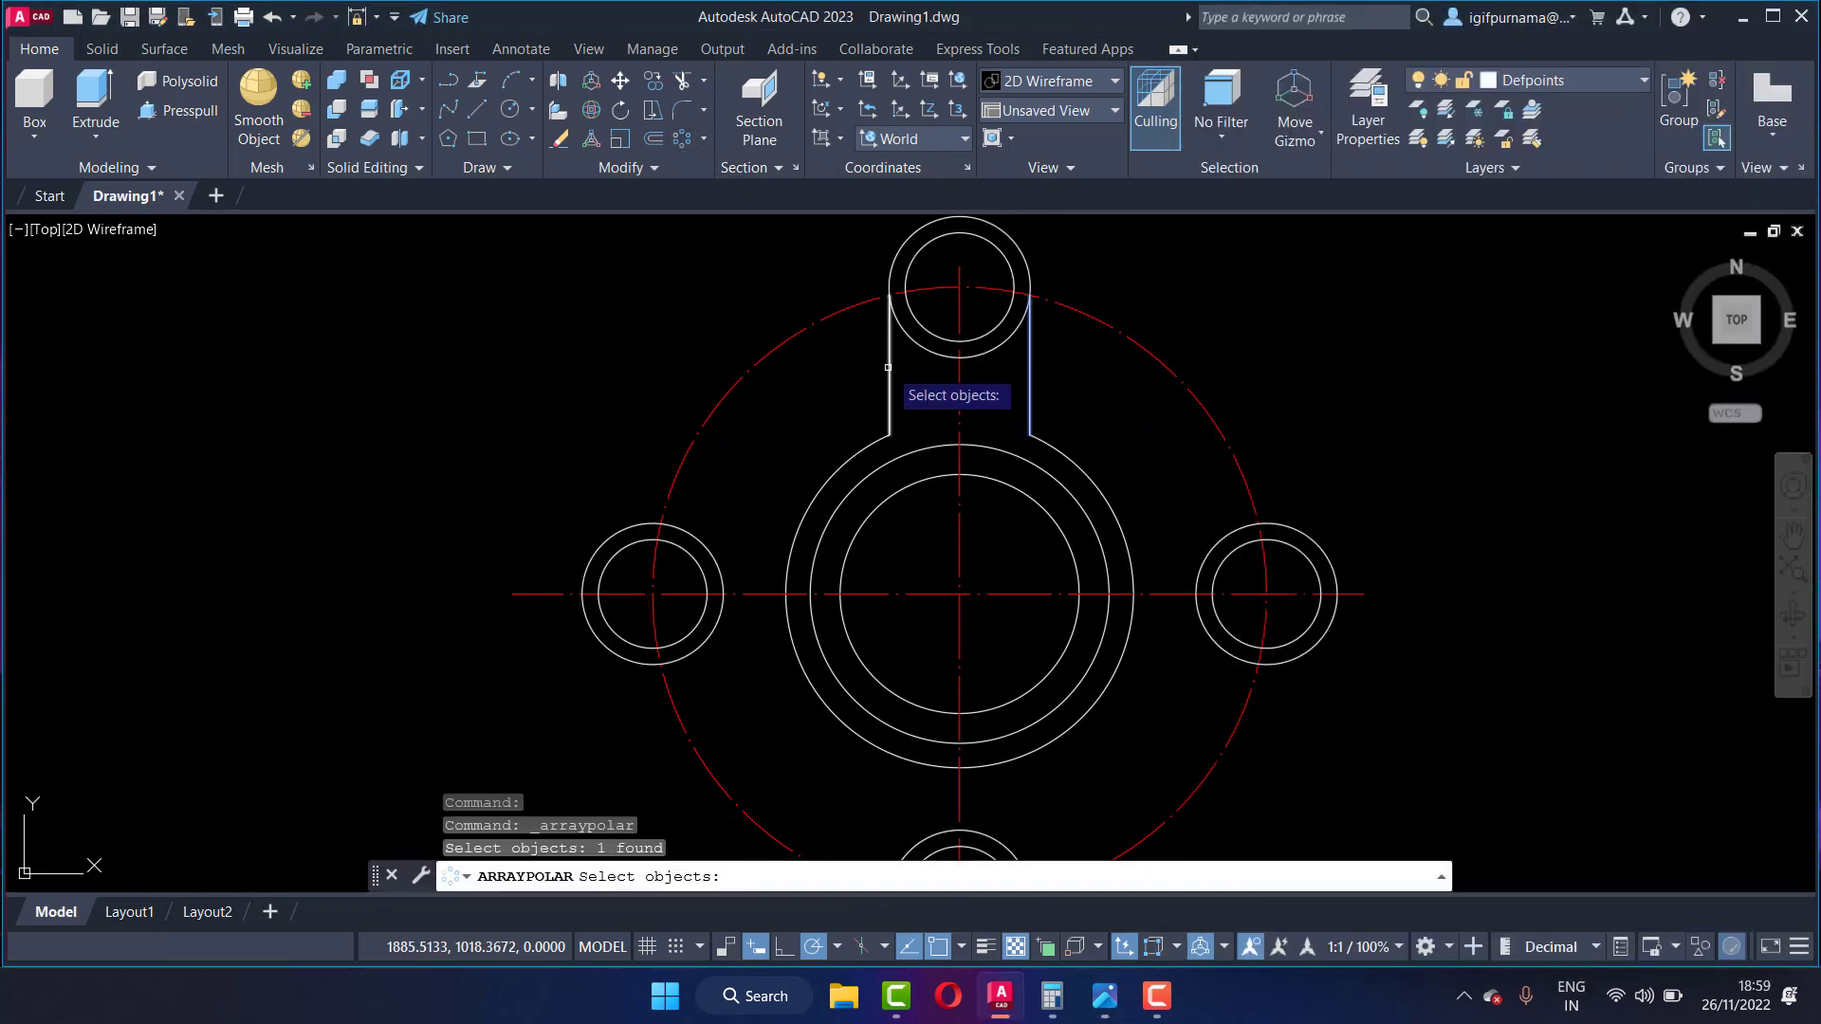
{"action": "left_click", "coordinate": [890, 371]}
{"action": "key", "text": "Return"}
{"action": "left_click", "coordinate": [960, 594]}
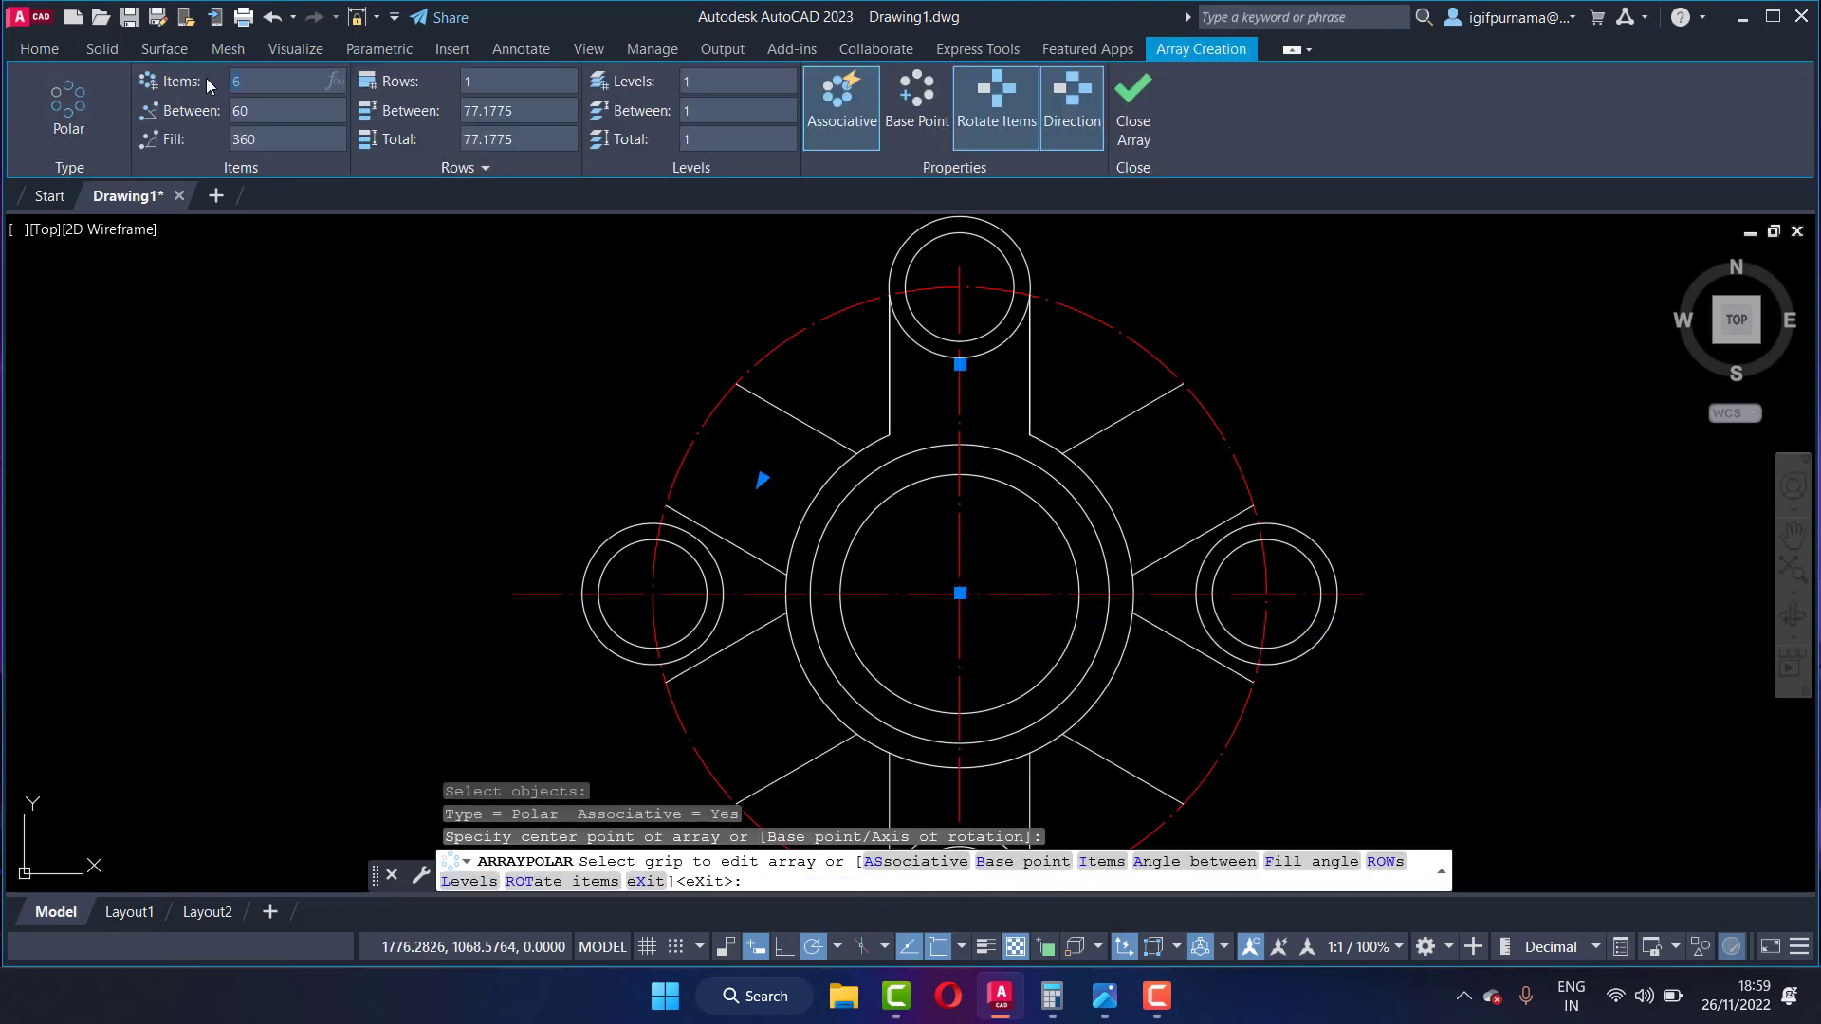
{"action": "key", "text": "Return"}
{"action": "key", "text": "Return"}
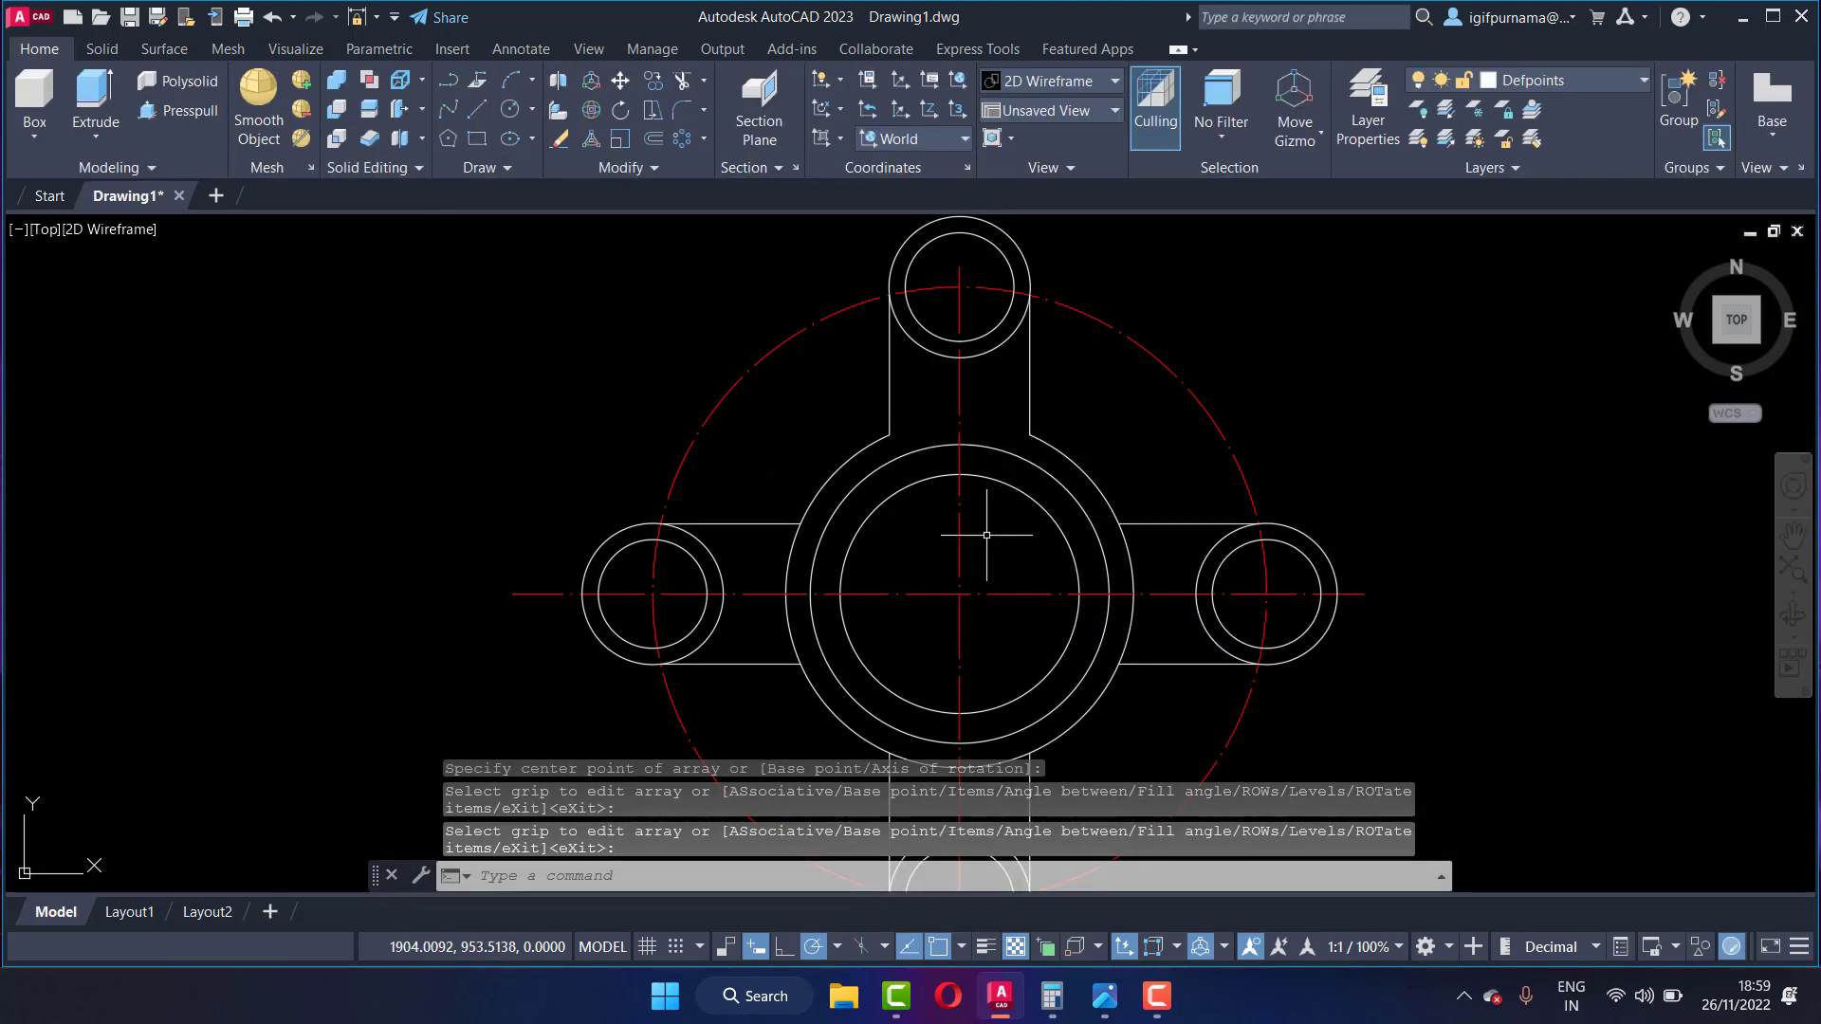
{"action": "scroll", "coordinate": [1033, 475], "scroll_direction": "down", "scroll_amount": 2}
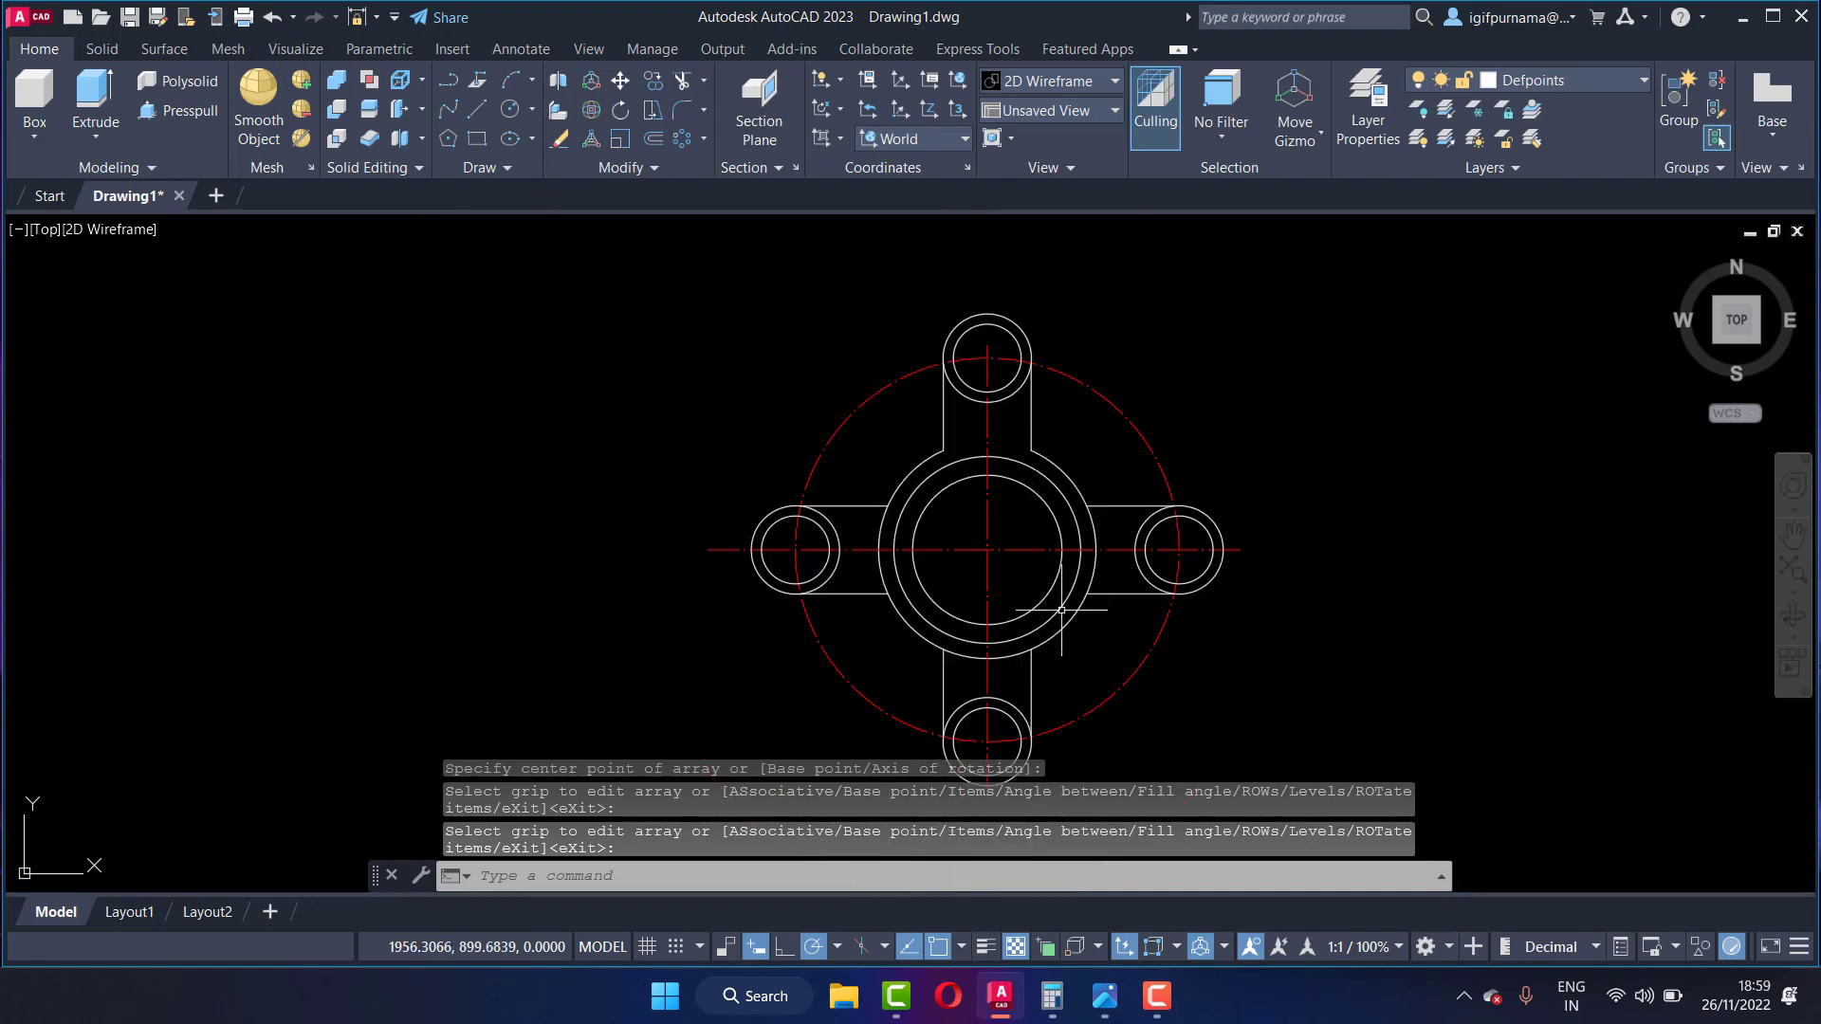
{"action": "scroll", "coordinate": [1062, 610], "scroll_direction": "up", "scroll_amount": 4}
Step: Trim the leftover hub ring arcs between the lower lug arms
{"action": "type", "text": "tr"}
{"action": "key", "text": "Return"}
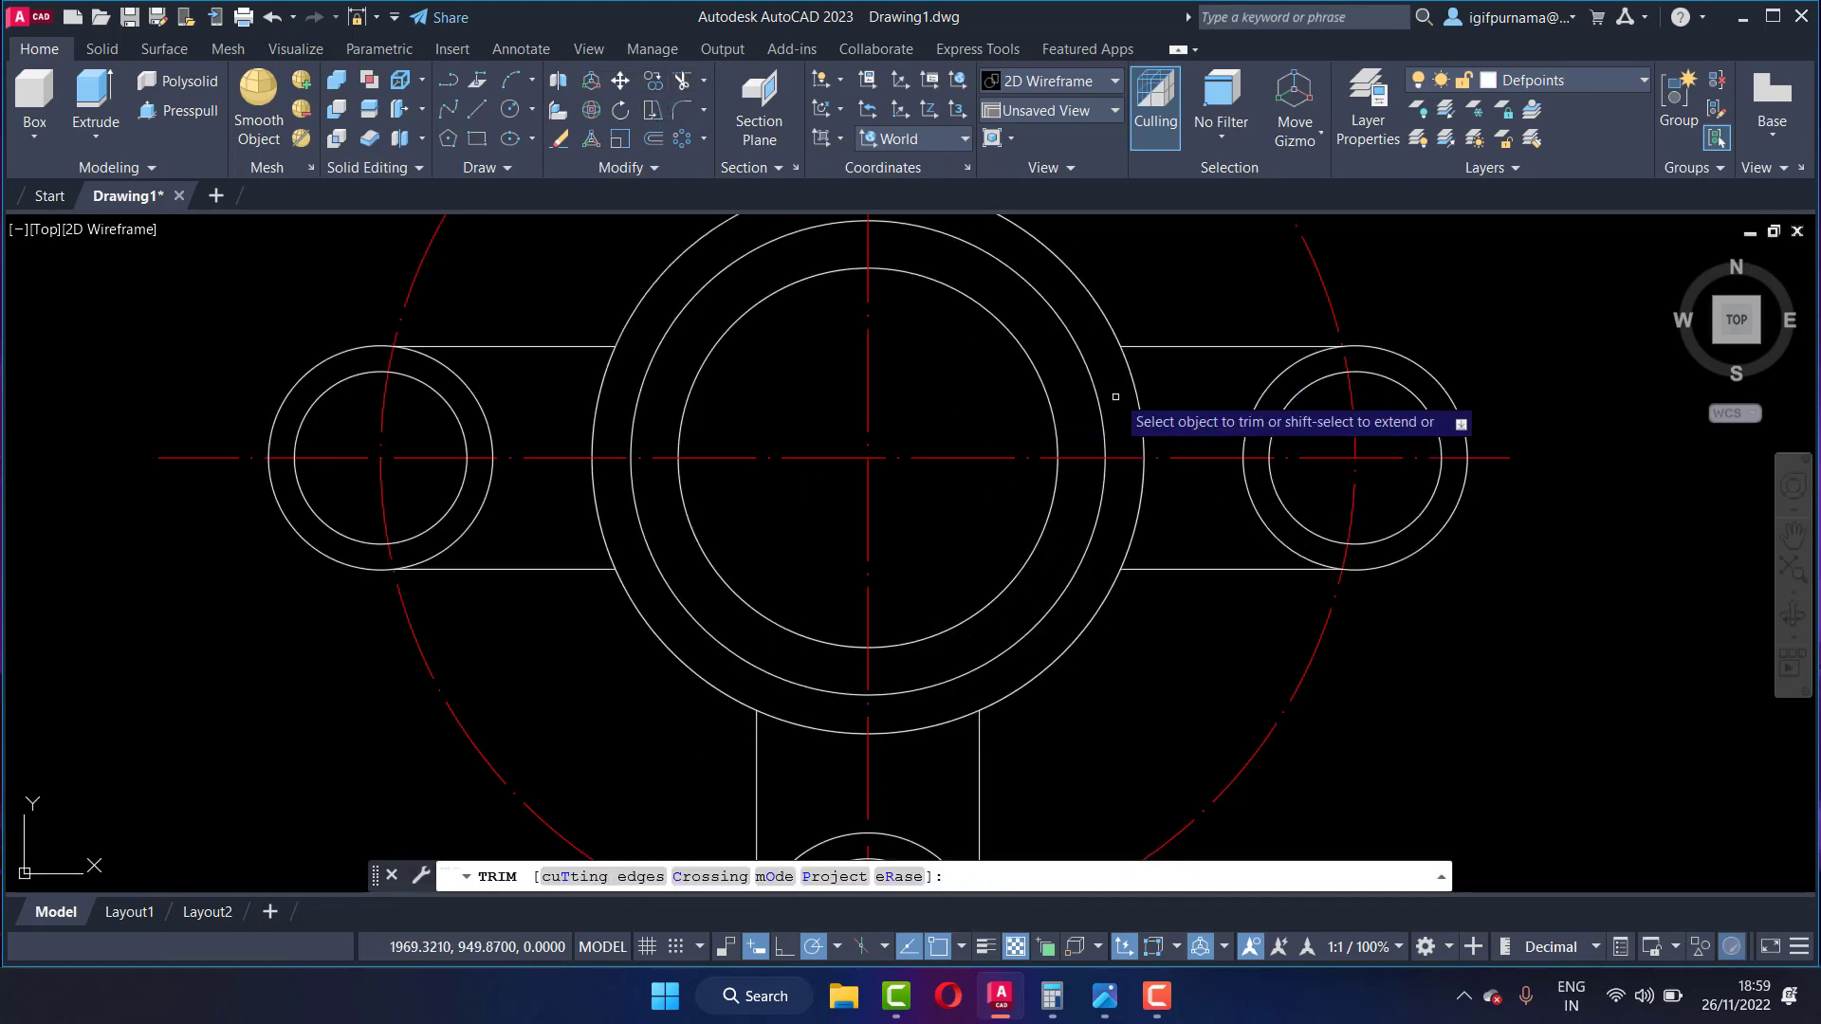
{"action": "left_click", "coordinate": [1115, 396]}
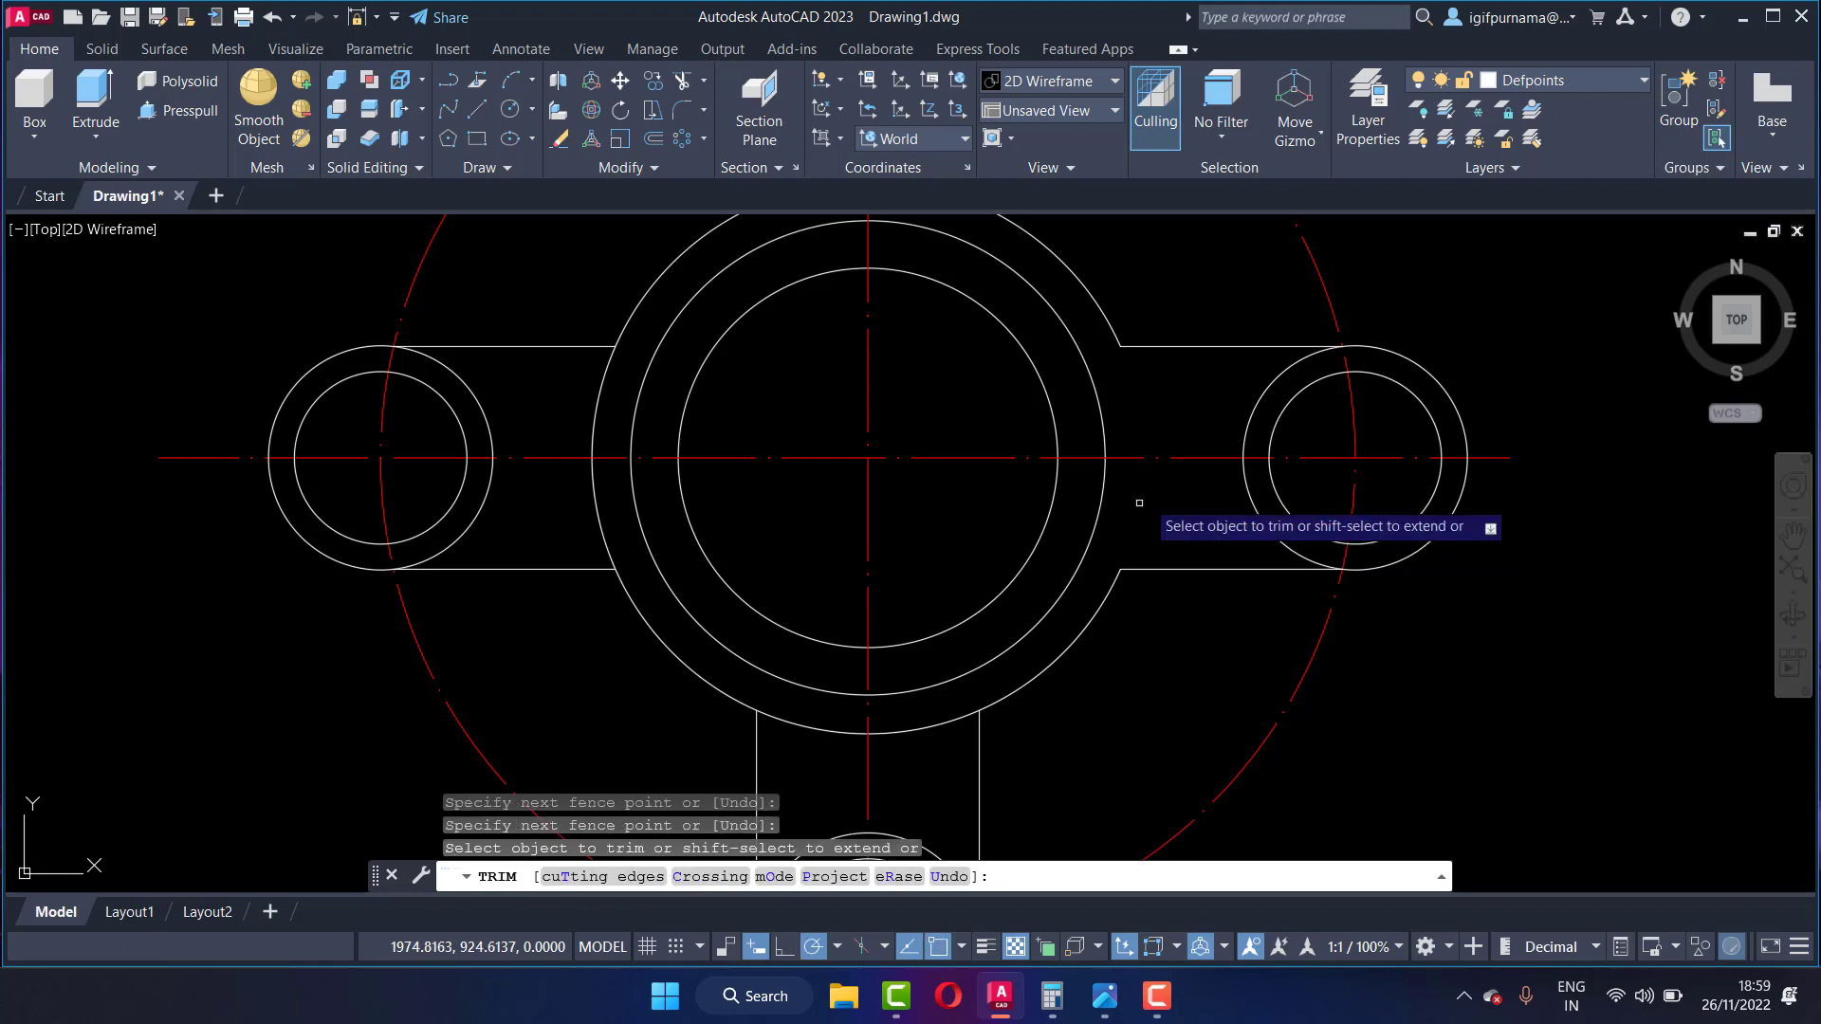
{"action": "scroll", "coordinate": [1148, 532], "scroll_direction": "down", "scroll_amount": 3}
{"action": "scroll", "coordinate": [1014, 640], "scroll_direction": "up", "scroll_amount": 3}
{"action": "left_click", "coordinate": [1009, 630]}
{"action": "left_click", "coordinate": [997, 589]}
{"action": "key", "text": "Return"}
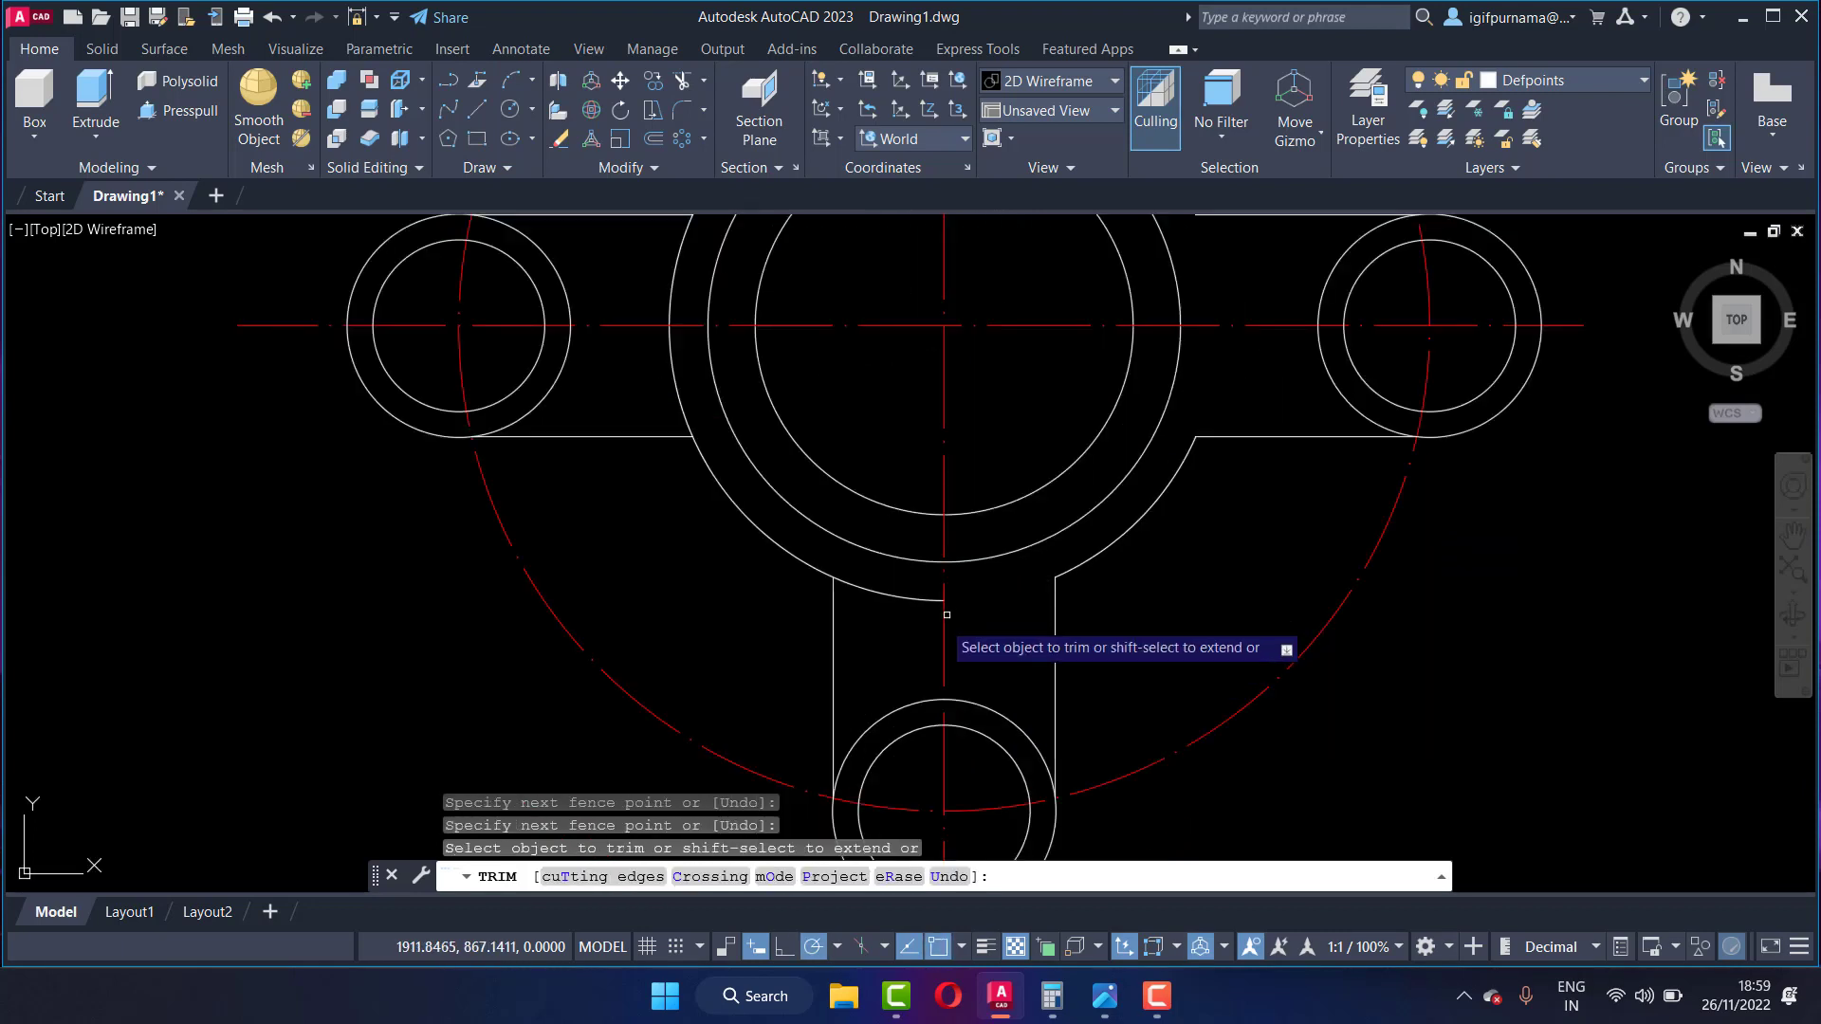
{"action": "left_click", "coordinate": [944, 541]}
{"action": "left_click", "coordinate": [858, 636]}
{"action": "key", "text": "Return"}
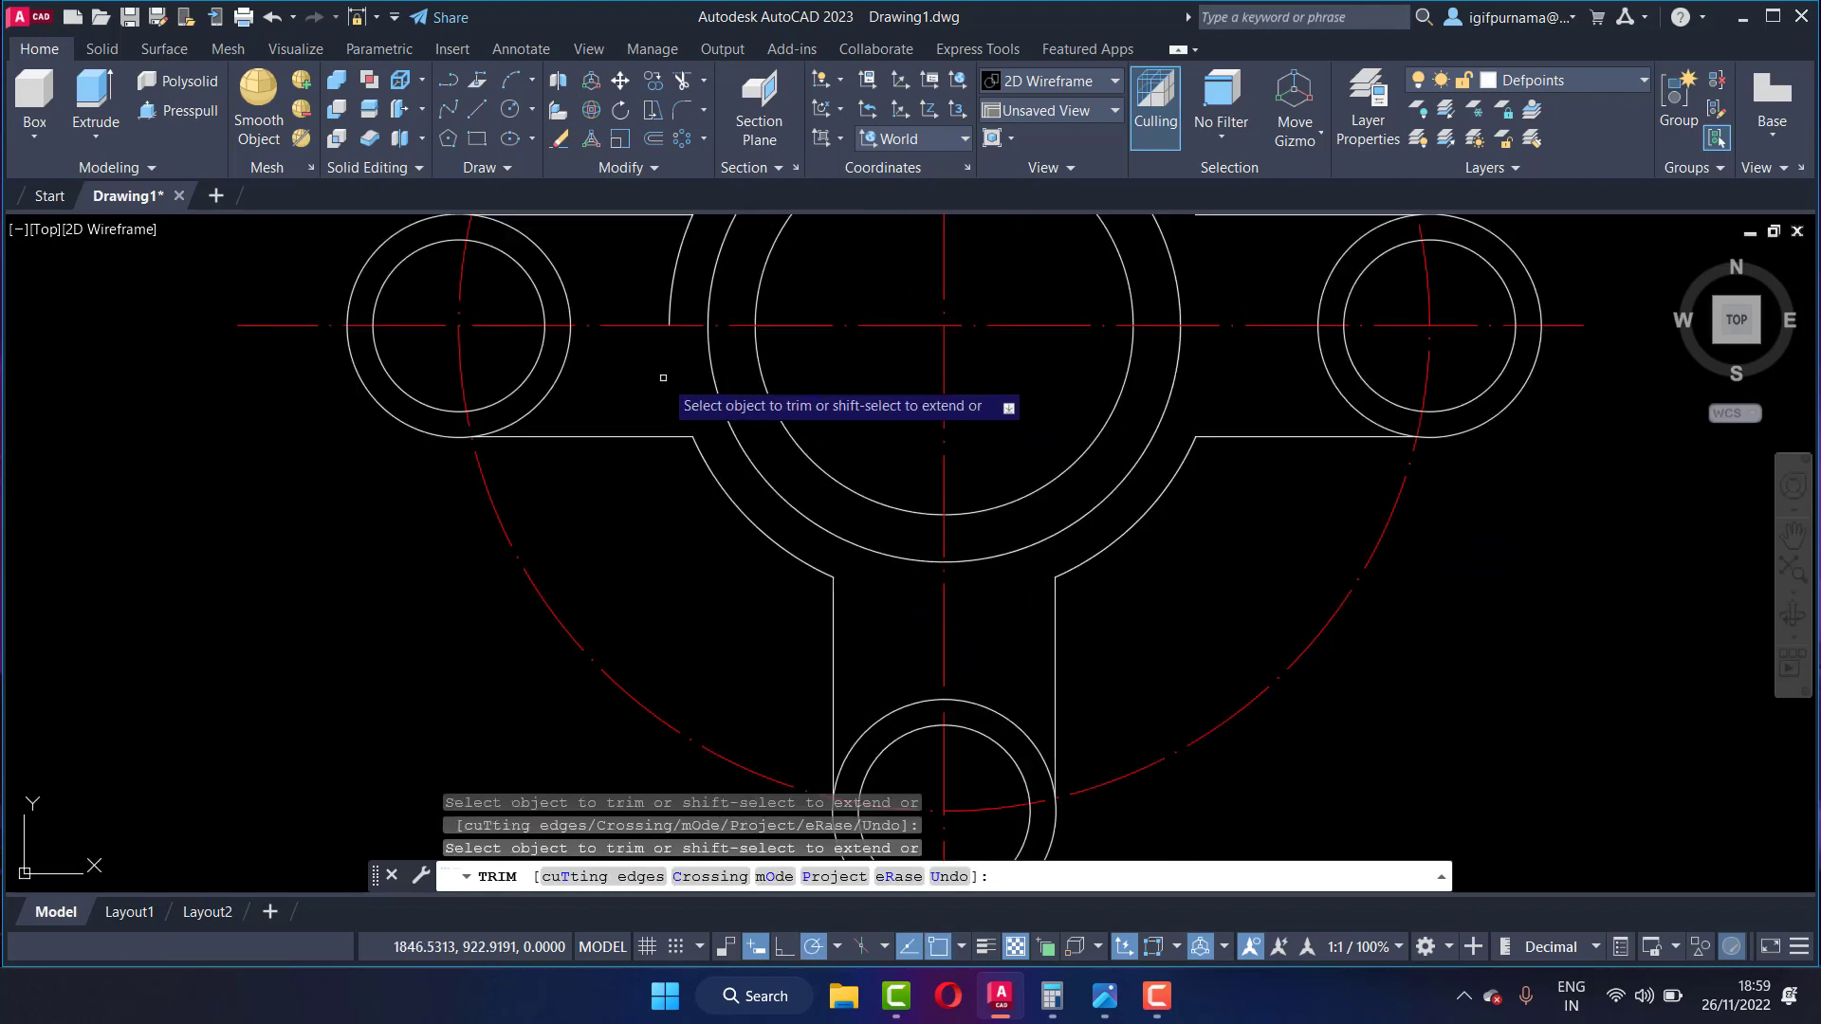
Step: Trim the upper-left ring arc, then undo that cut to restore it
{"action": "left_click", "coordinate": [669, 266]}
{"action": "left_click", "coordinate": [759, 303]}
{"action": "key", "text": "Return"}
{"action": "scroll", "coordinate": [1102, 456], "scroll_direction": "down", "scroll_amount": 4}
{"action": "scroll", "coordinate": [1092, 392], "scroll_direction": "up", "scroll_amount": 2}
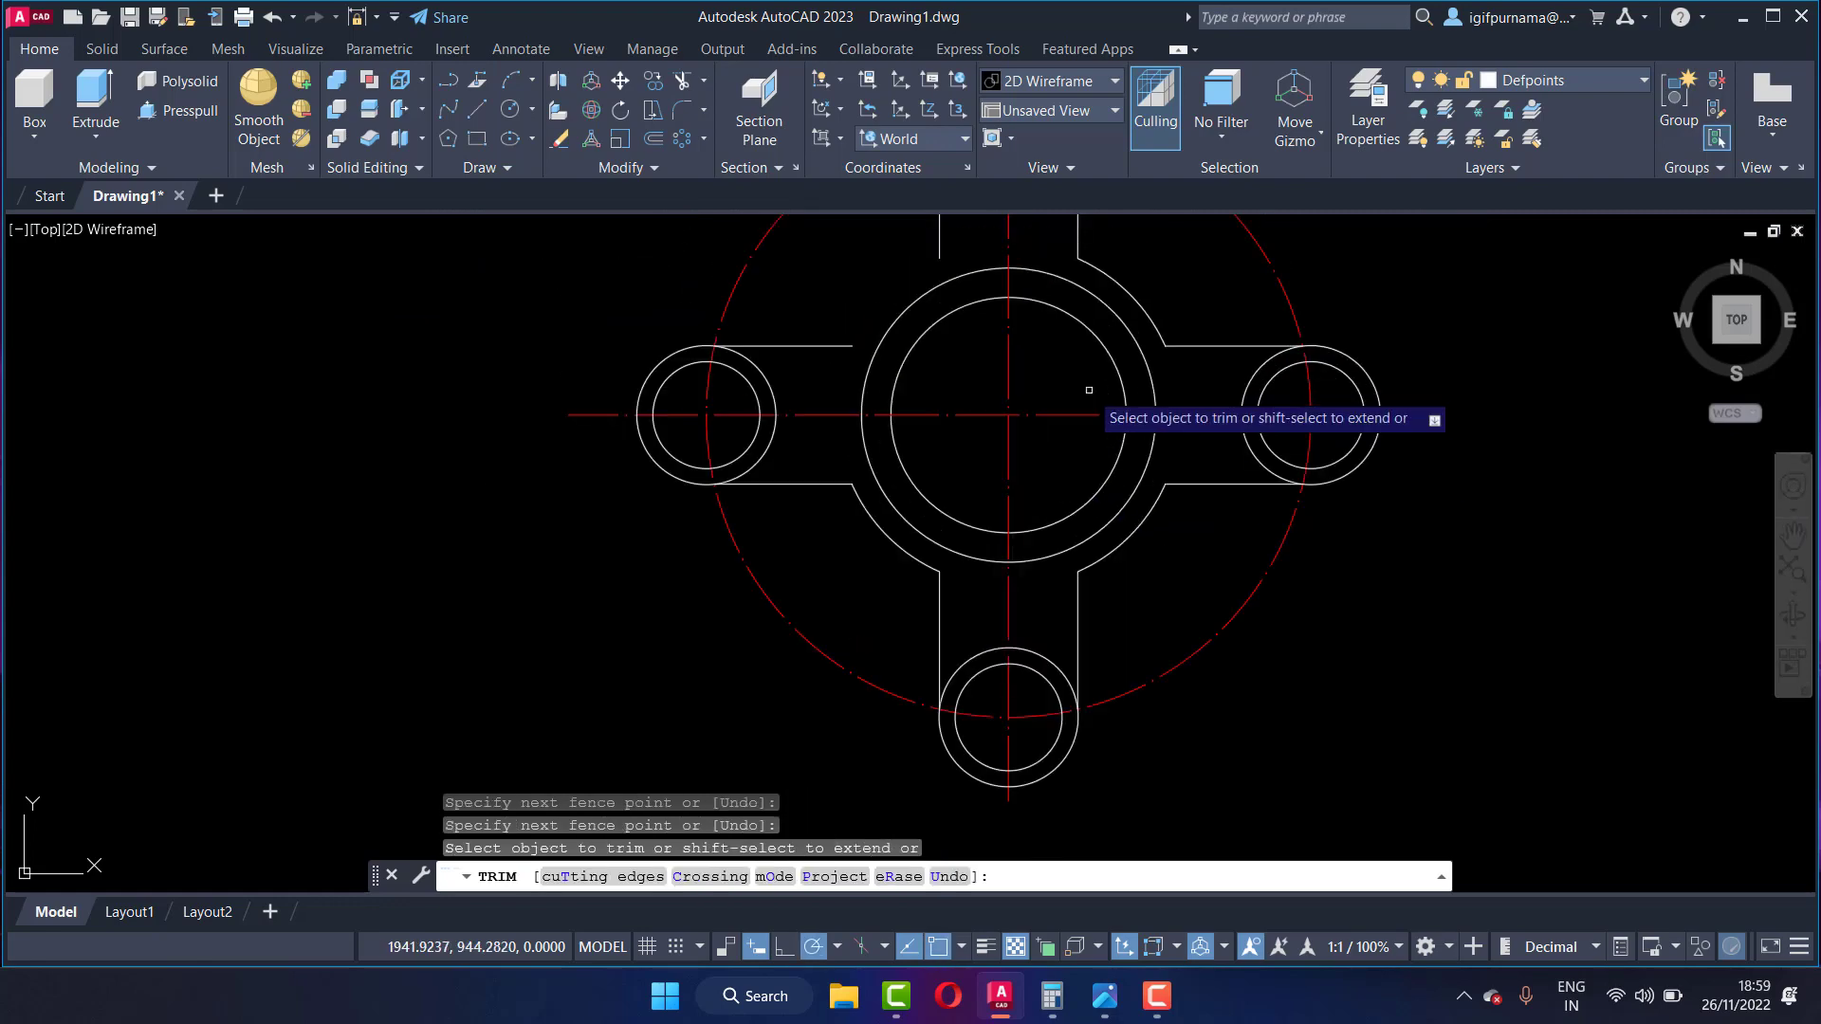
{"action": "scroll", "coordinate": [955, 284], "scroll_direction": "up", "scroll_amount": 2}
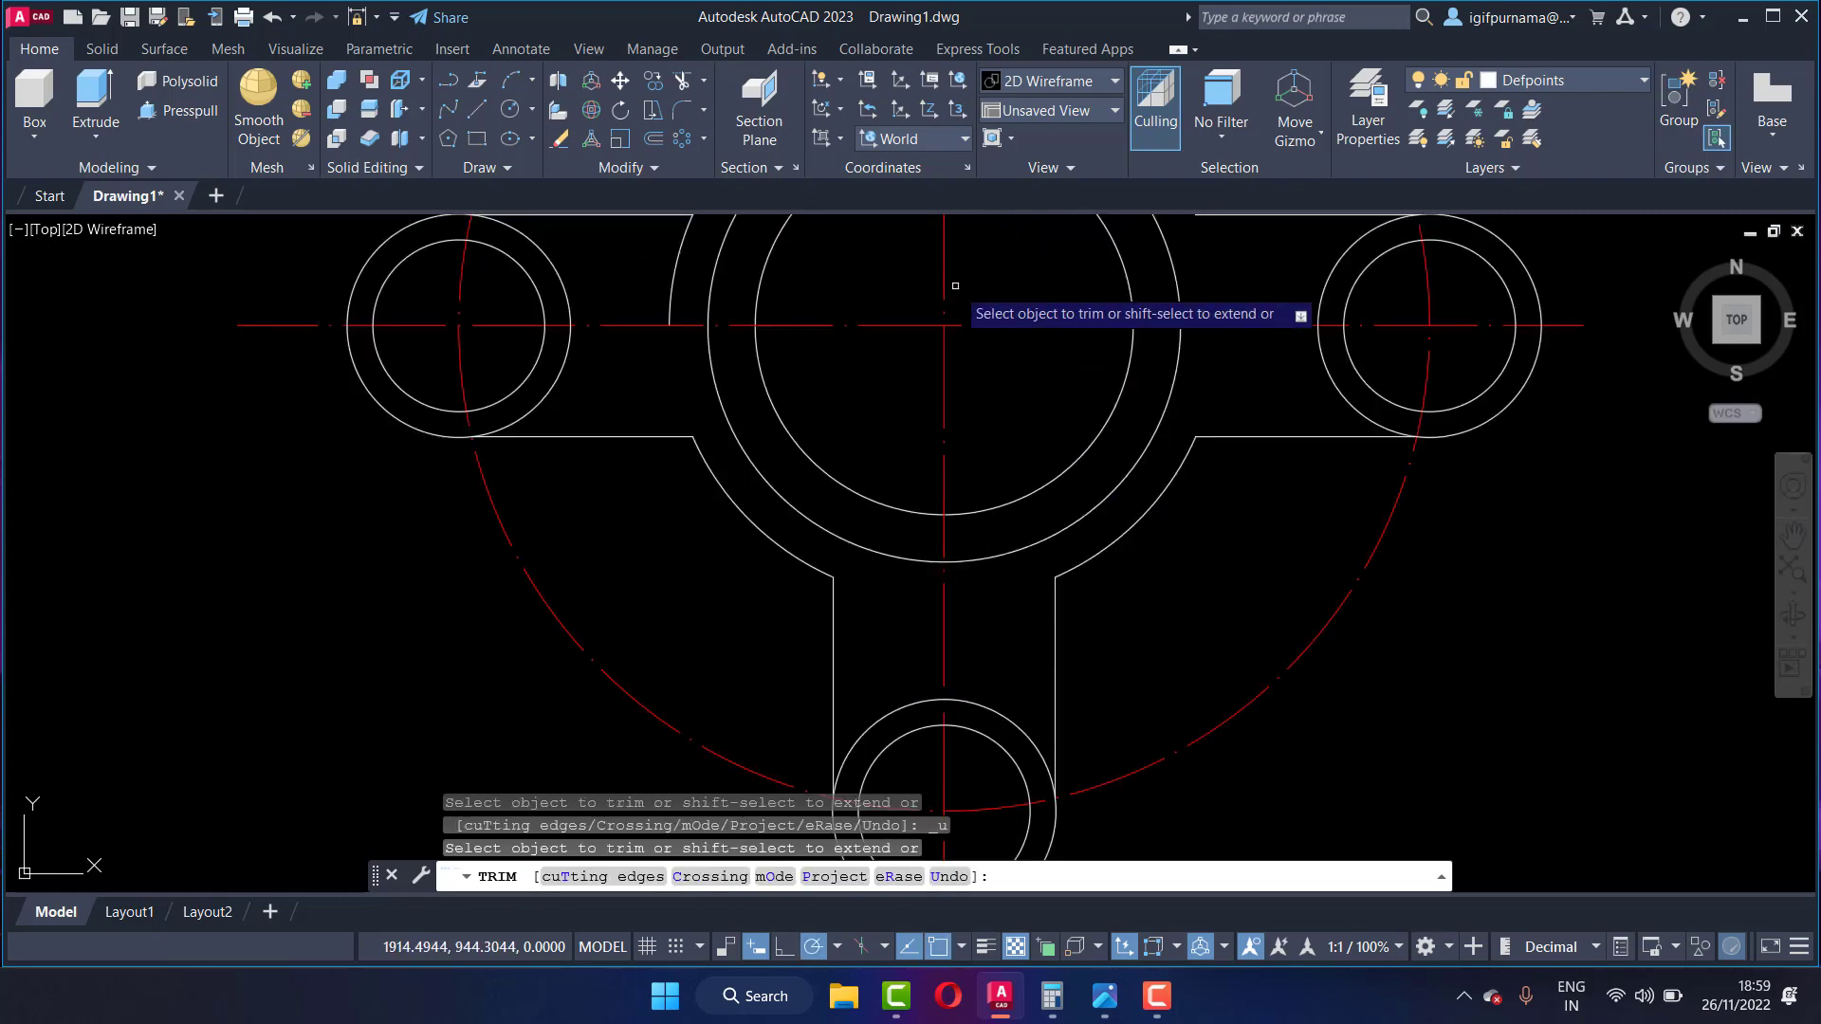
{"action": "key", "text": "ctrl+z"}
{"action": "scroll", "coordinate": [939, 283], "scroll_direction": "down", "scroll_amount": 5}
{"action": "scroll", "coordinate": [910, 283], "scroll_direction": "up", "scroll_amount": 3}
{"action": "scroll", "coordinate": [883, 283], "scroll_direction": "up", "scroll_amount": 3}
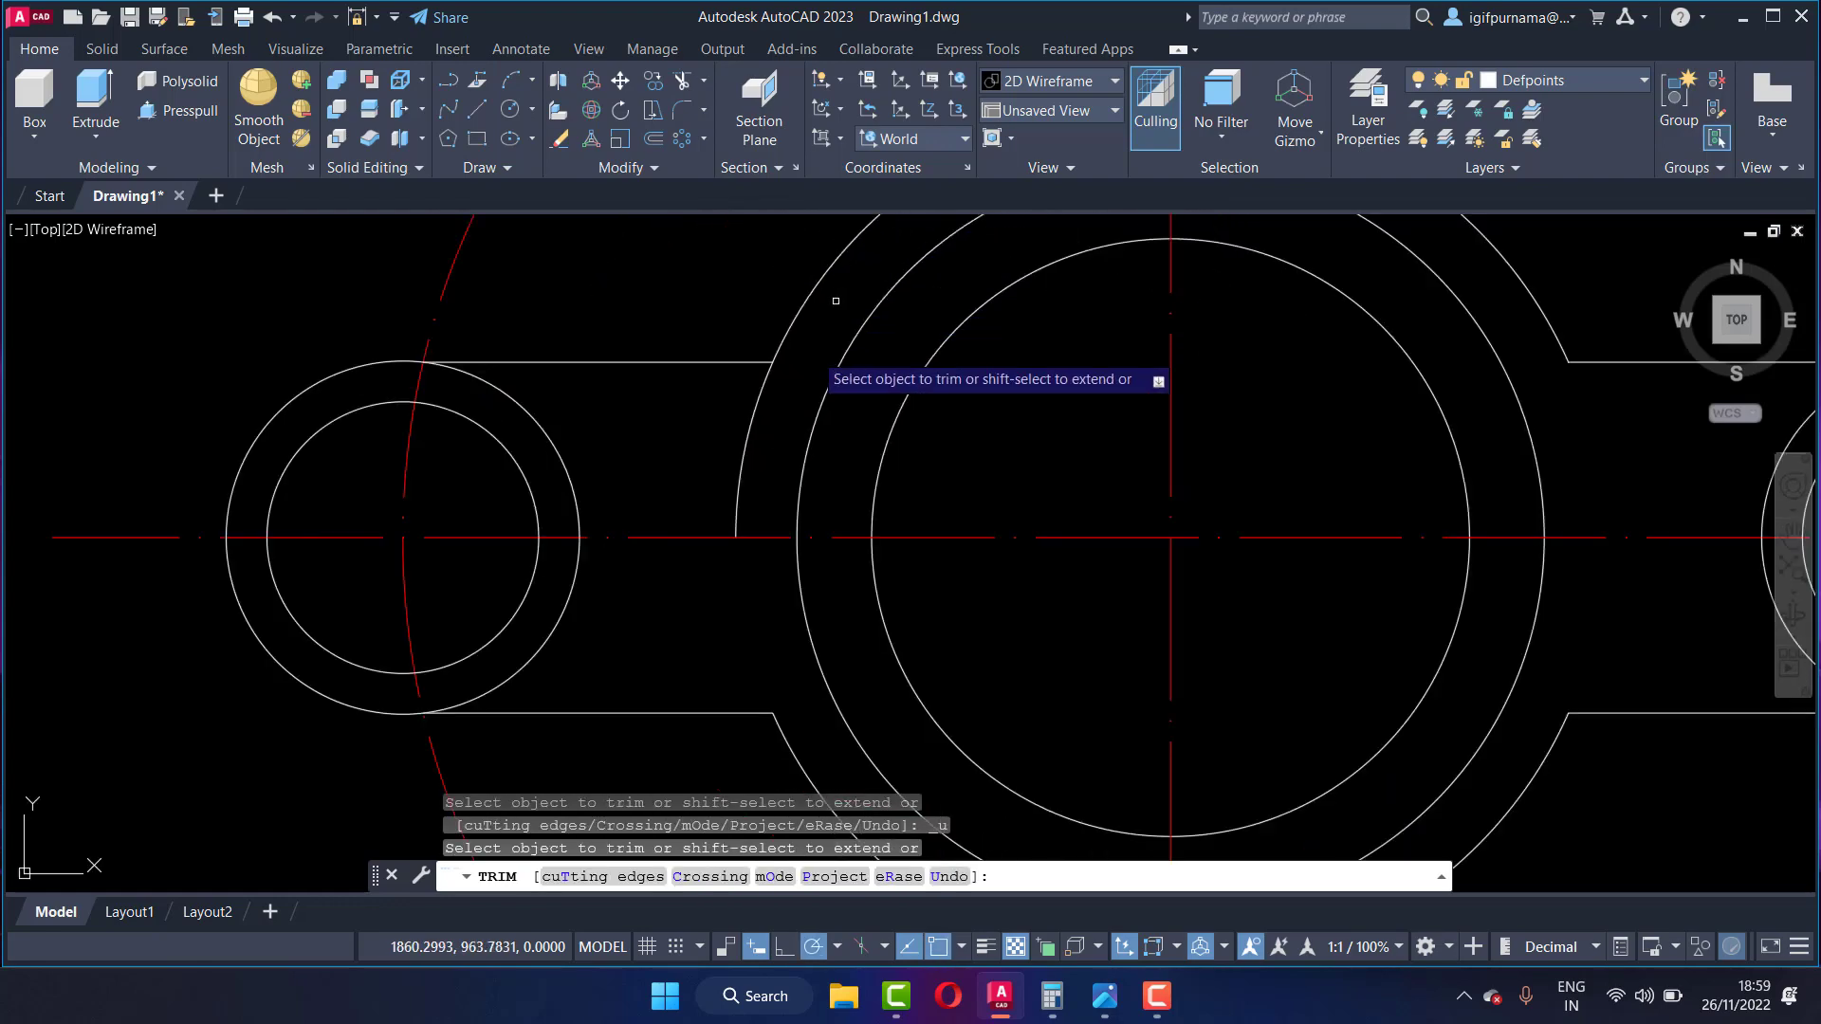
{"action": "scroll", "coordinate": [787, 313], "scroll_direction": "up", "scroll_amount": 3}
Step: Fence-trim the remaining crossed edges, end the trim, and bring up the flange reference
{"action": "left_click", "coordinate": [759, 398]}
{"action": "key", "text": "Return"}
{"action": "scroll", "coordinate": [750, 385], "scroll_direction": "down", "scroll_amount": 4}
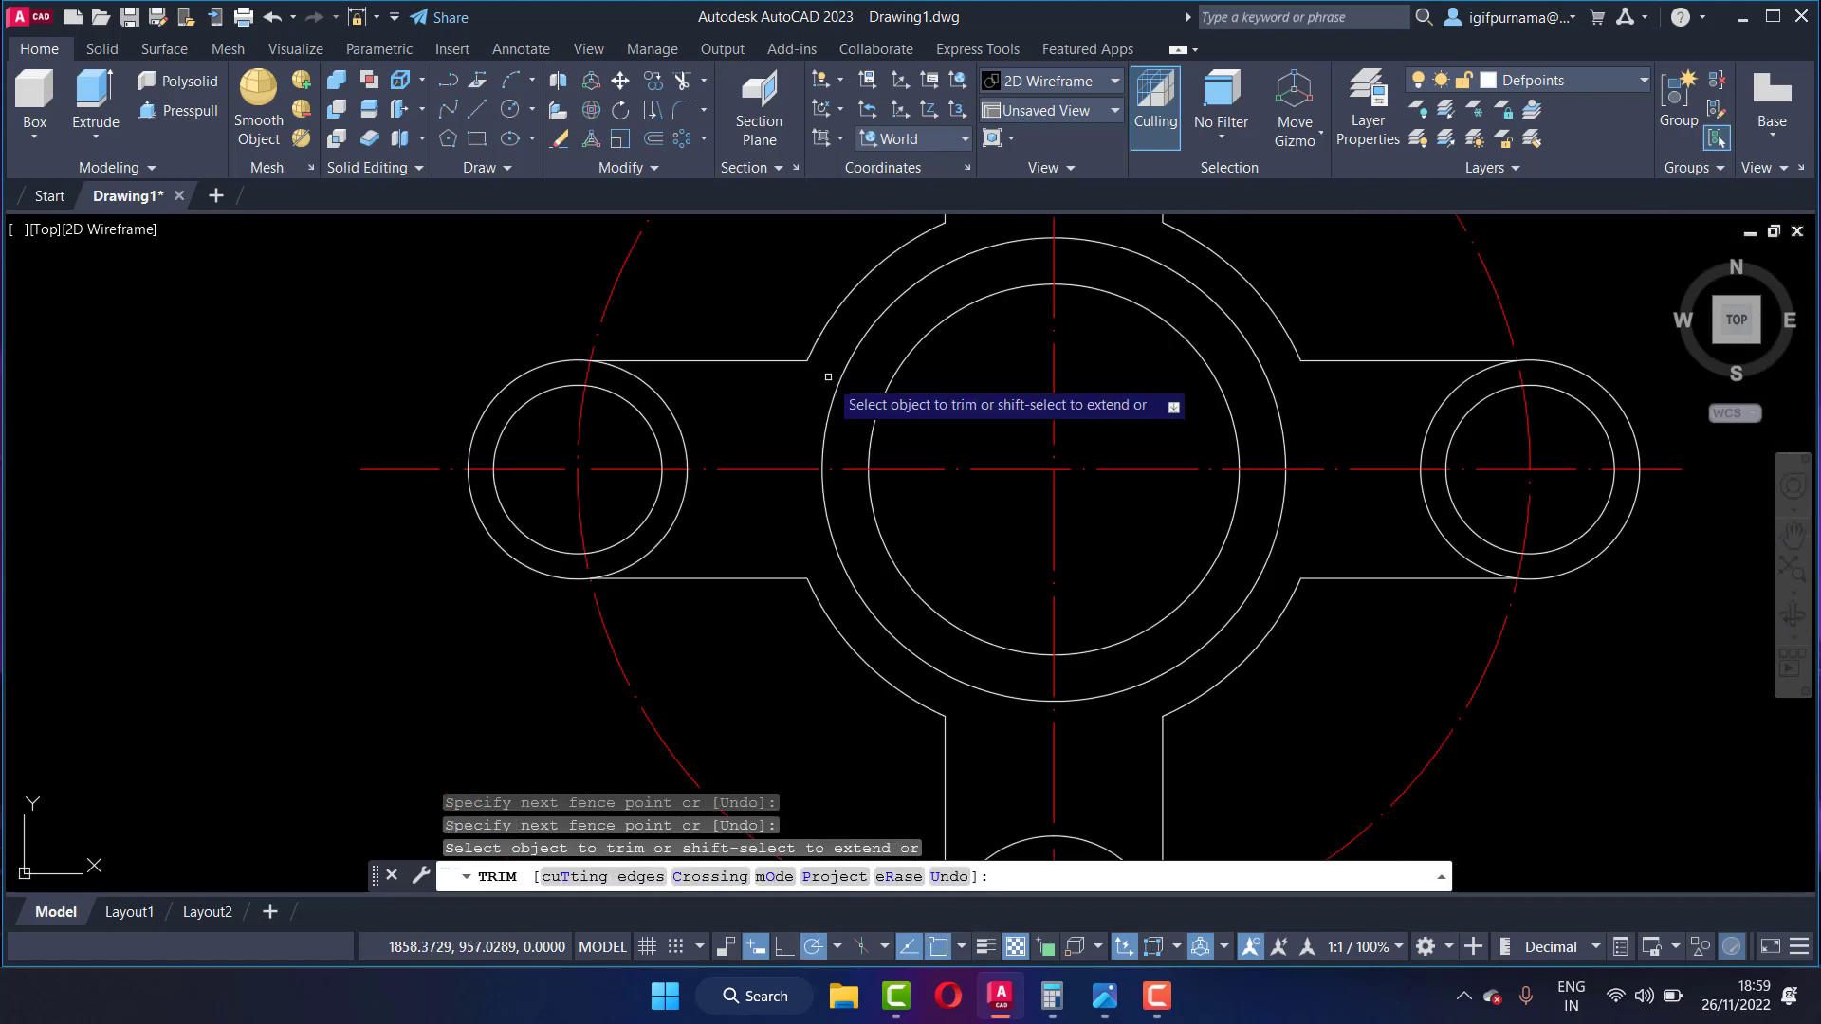
{"action": "scroll", "coordinate": [778, 351], "scroll_direction": "down", "scroll_amount": 2}
{"action": "right_click", "coordinate": [821, 315]}
{"action": "left_click", "coordinate": [856, 327]}
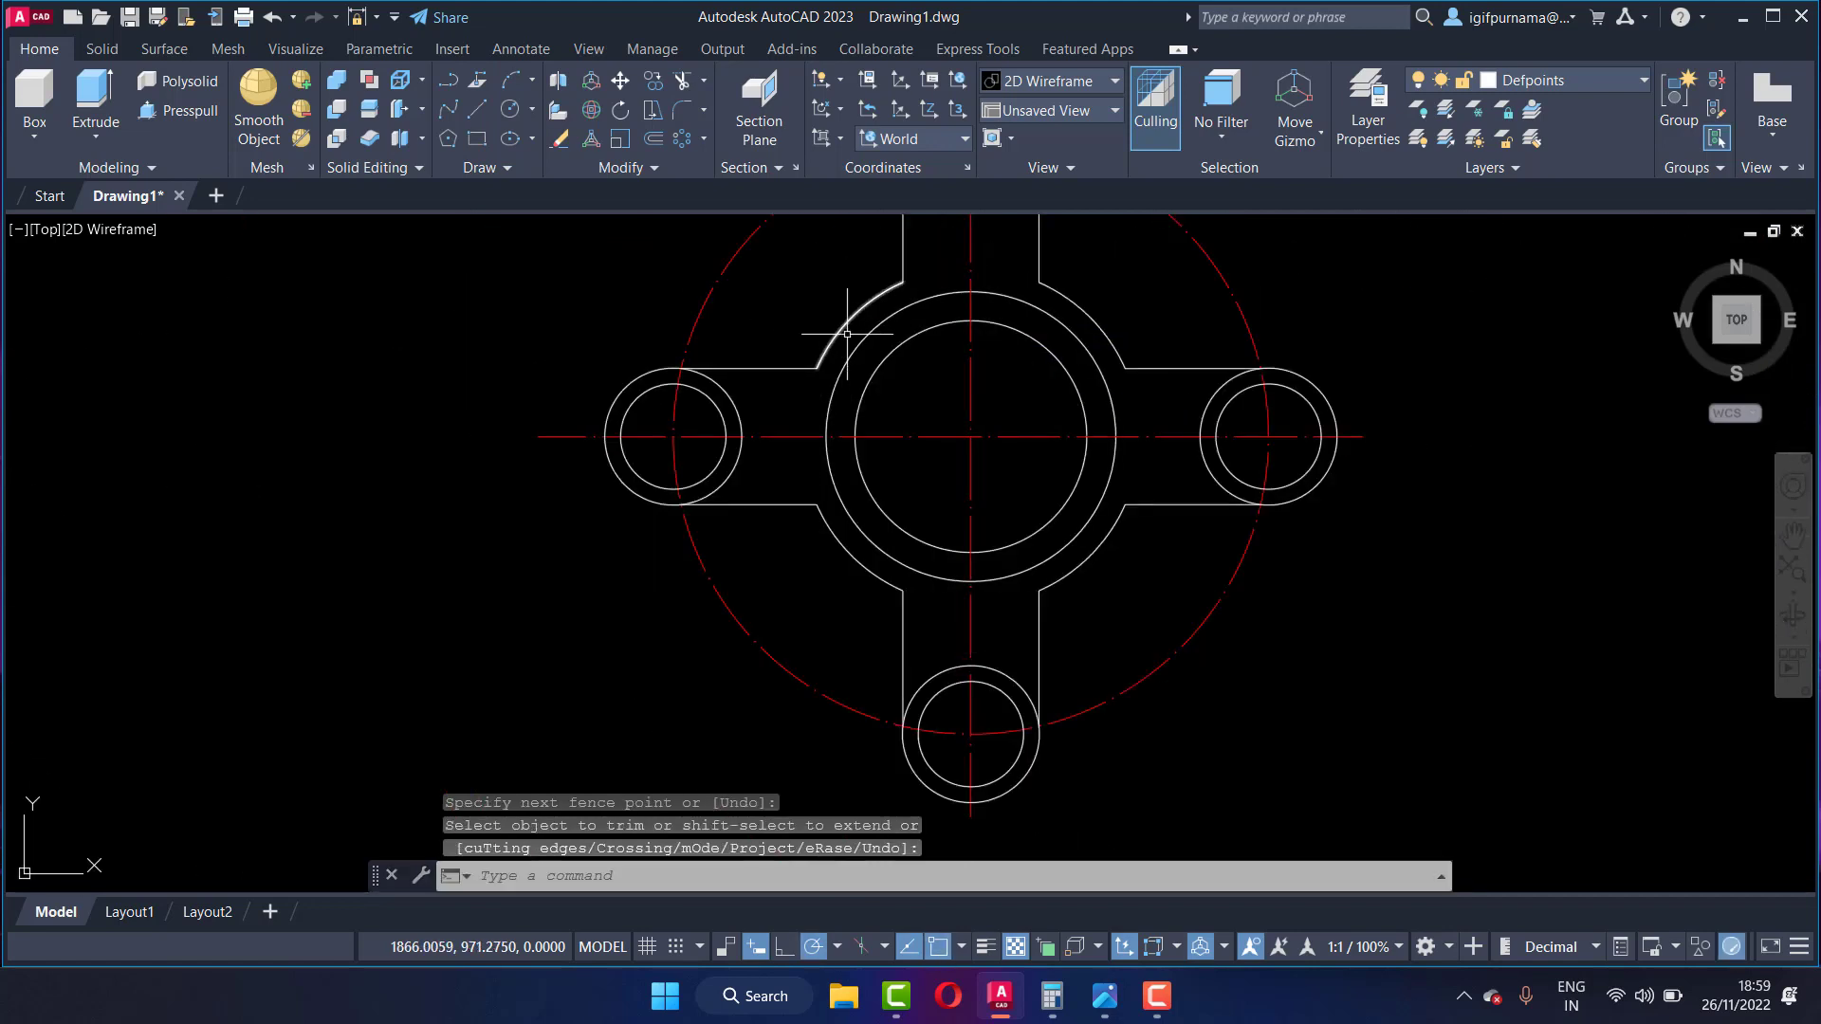
{"action": "scroll", "coordinate": [1058, 427], "scroll_direction": "down", "scroll_amount": 2}
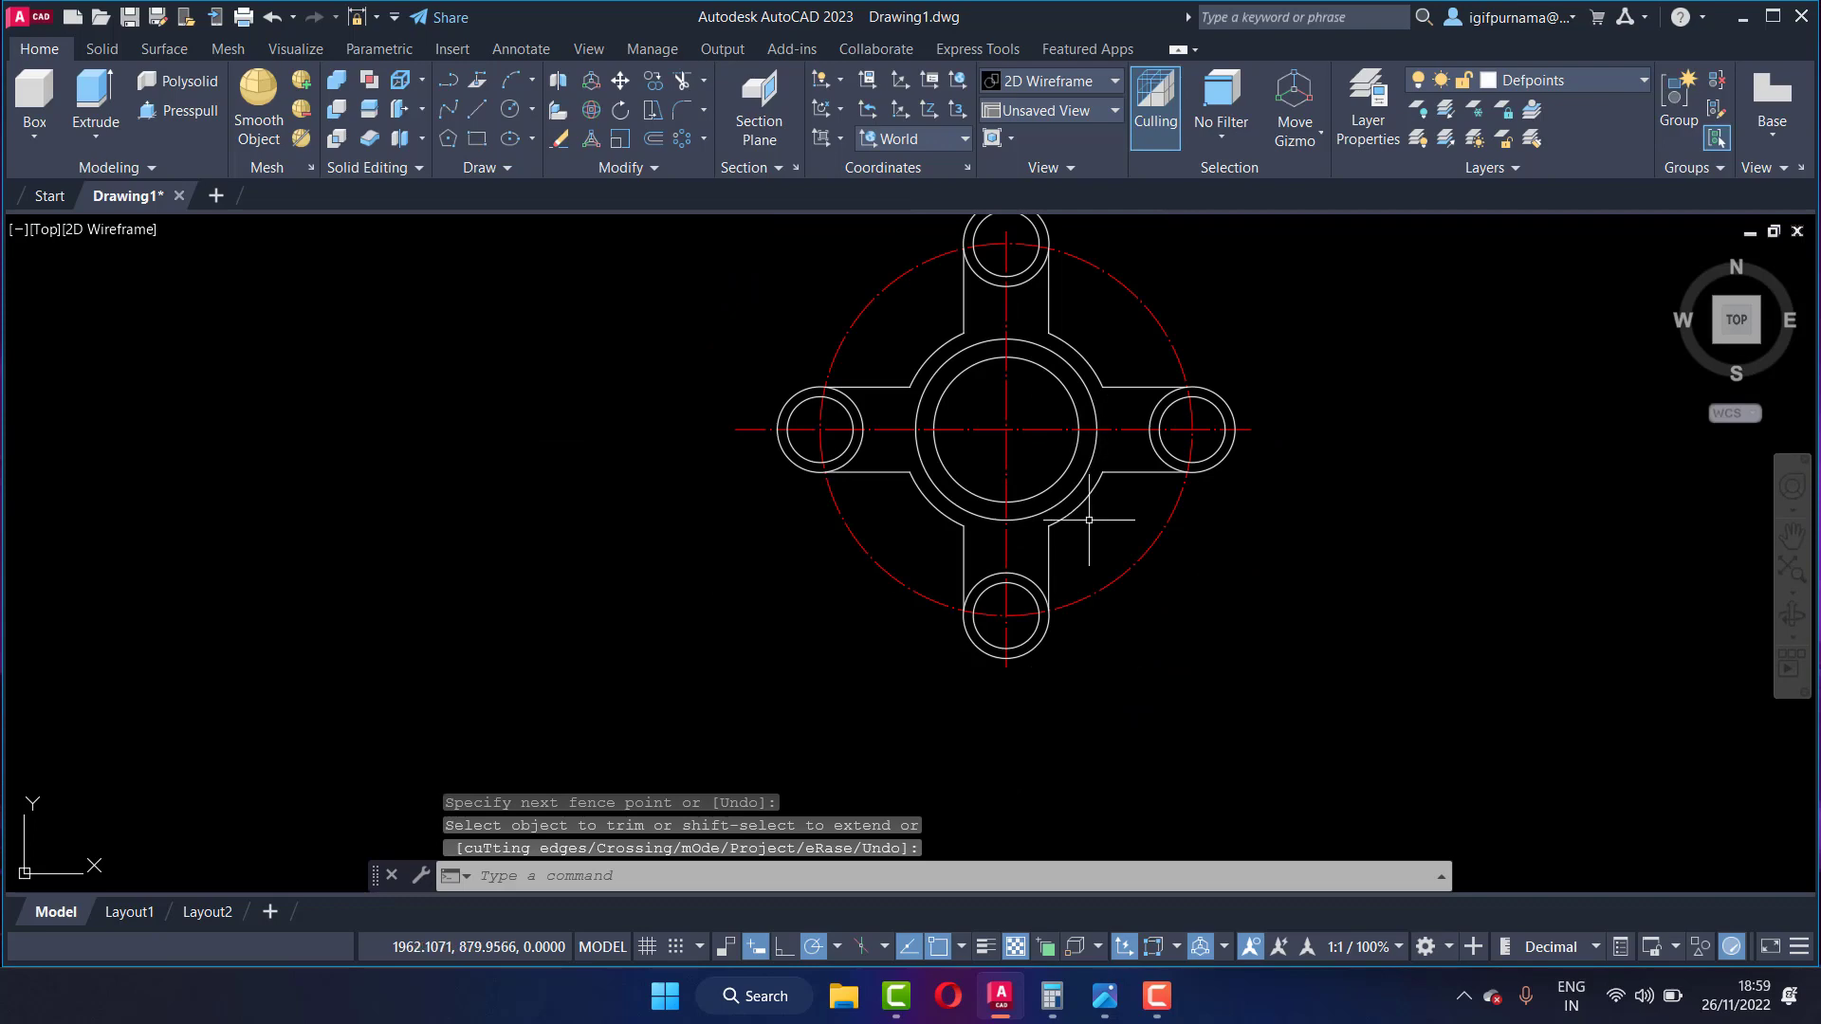
{"action": "scroll", "coordinate": [1089, 520], "scroll_direction": "up", "scroll_amount": 2}
{"action": "left_click", "coordinate": [1106, 1007]}
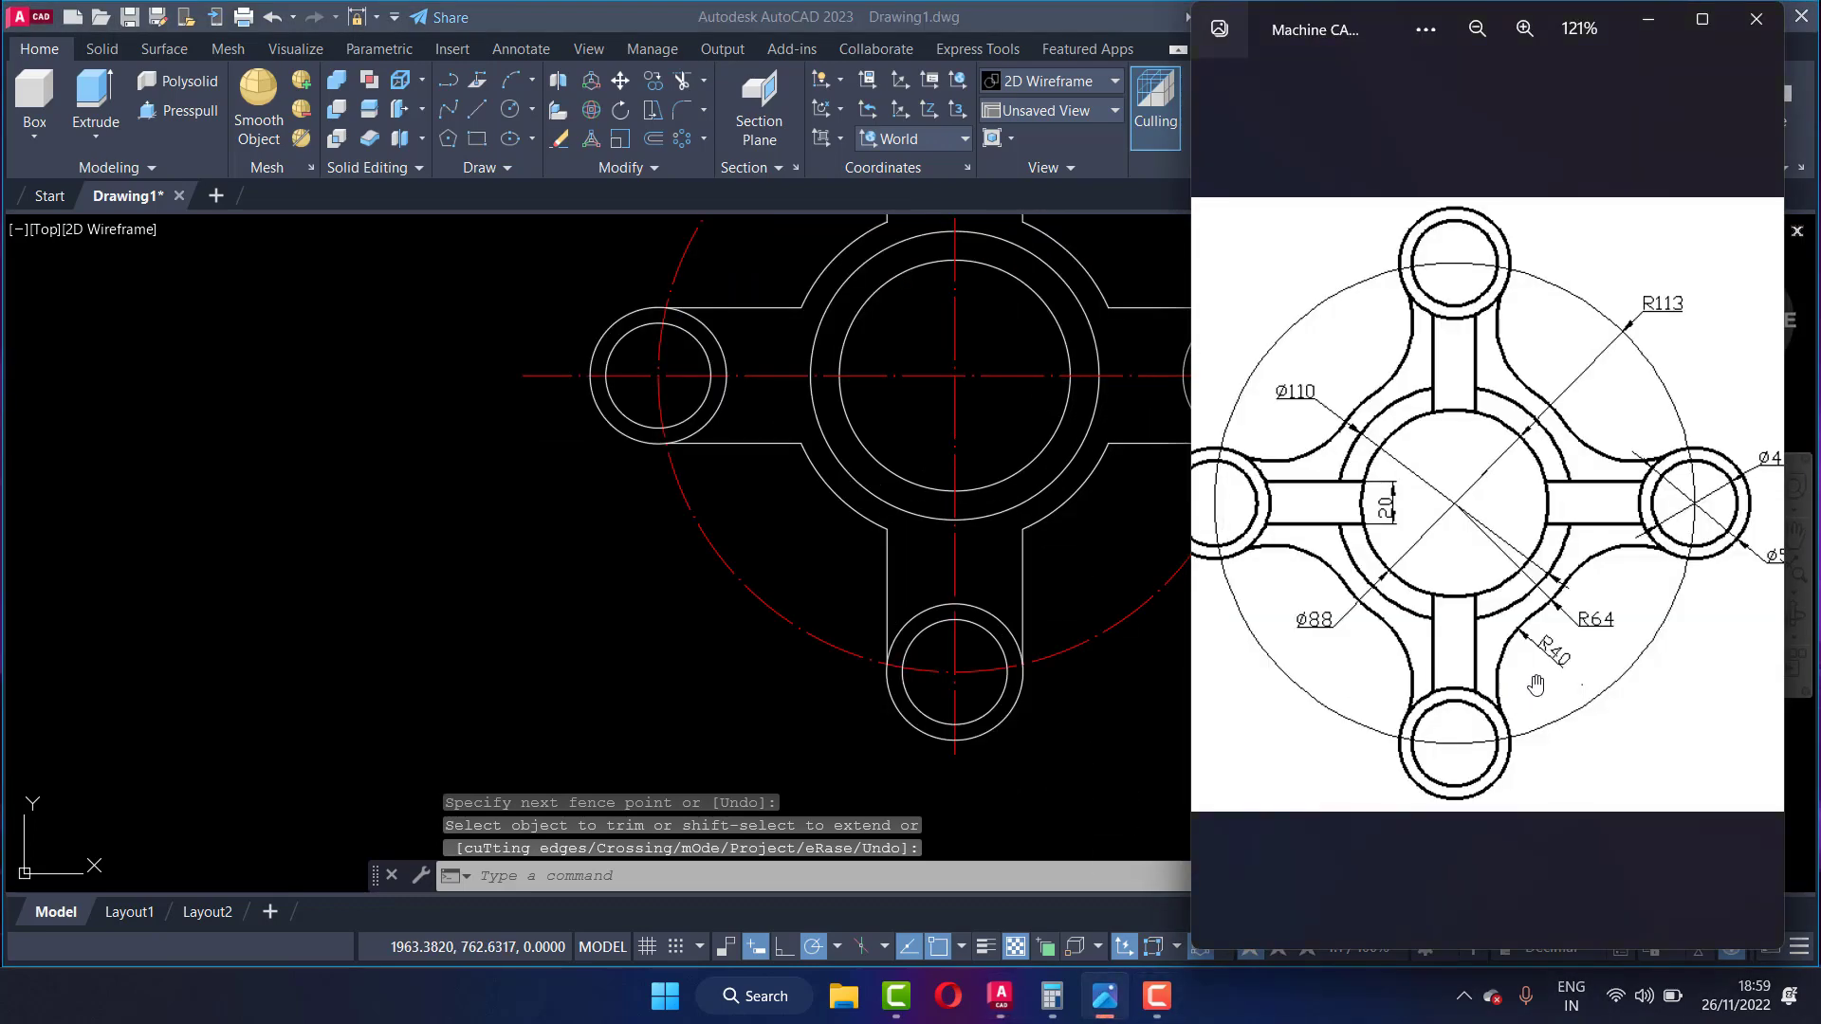
Step: Zoom the reference image to 214% to read the R40 and R64 radii, then return to AutoCAD
{"action": "scroll", "coordinate": [1538, 712], "scroll_direction": "up", "scroll_amount": 2}
{"action": "scroll", "coordinate": [1542, 759], "scroll_direction": "up", "scroll_amount": 2}
{"action": "scroll", "coordinate": [1545, 806], "scroll_direction": "up", "scroll_amount": 2}
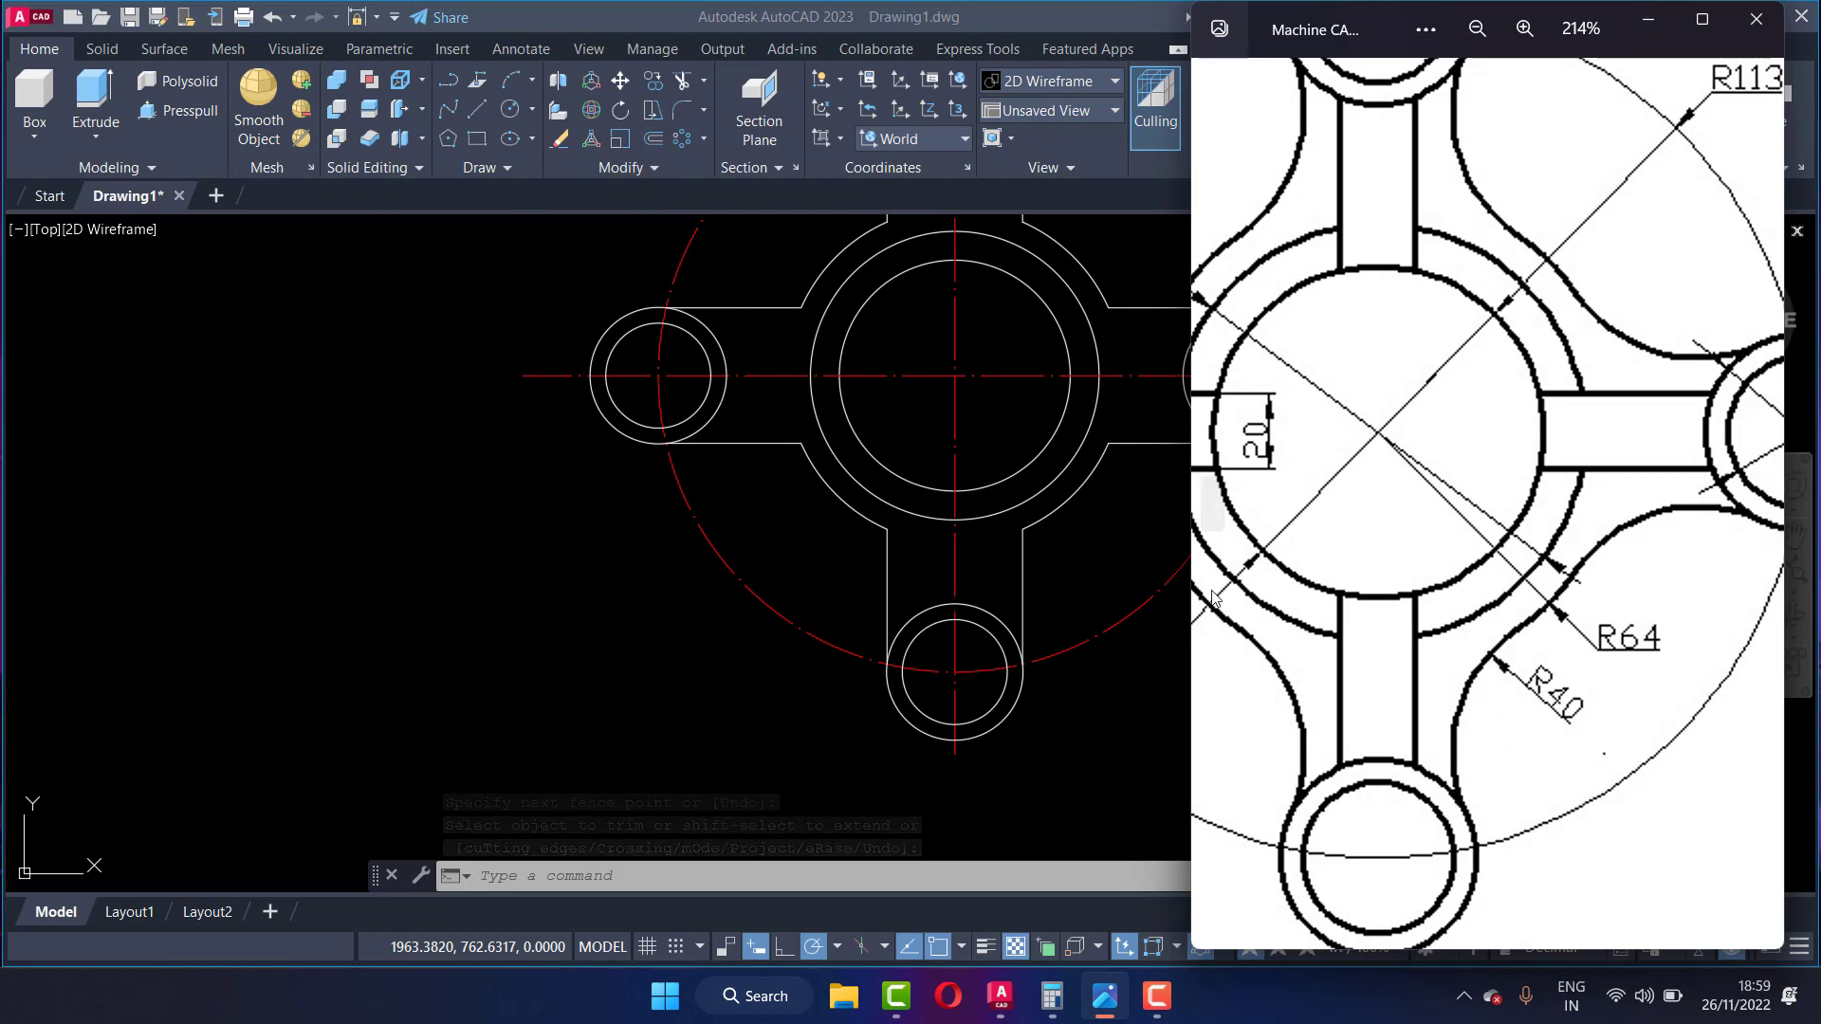
{"action": "left_click", "coordinate": [1102, 563]}
{"action": "scroll", "coordinate": [1049, 541], "scroll_direction": "up", "scroll_amount": 5}
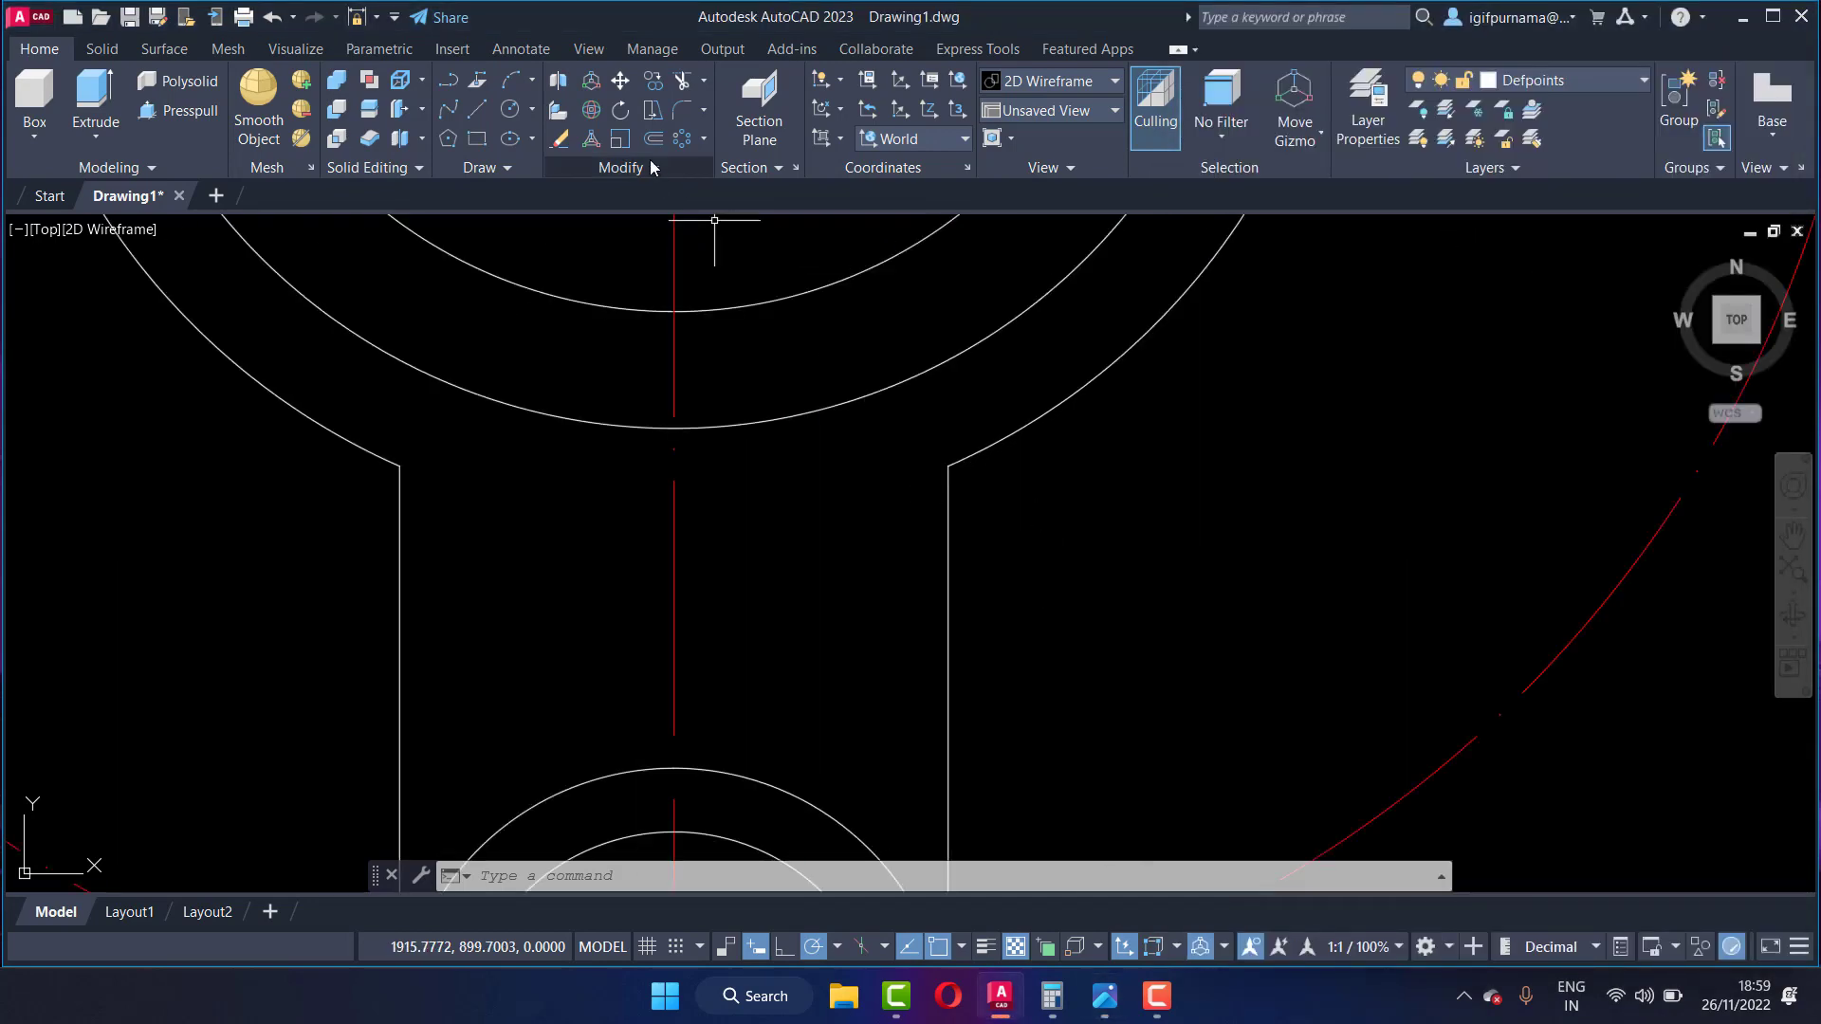
Step: Set the fillet radius to 40 and pick the upper-right lug arc and vertical edge
{"action": "left_click", "coordinate": [705, 113]}
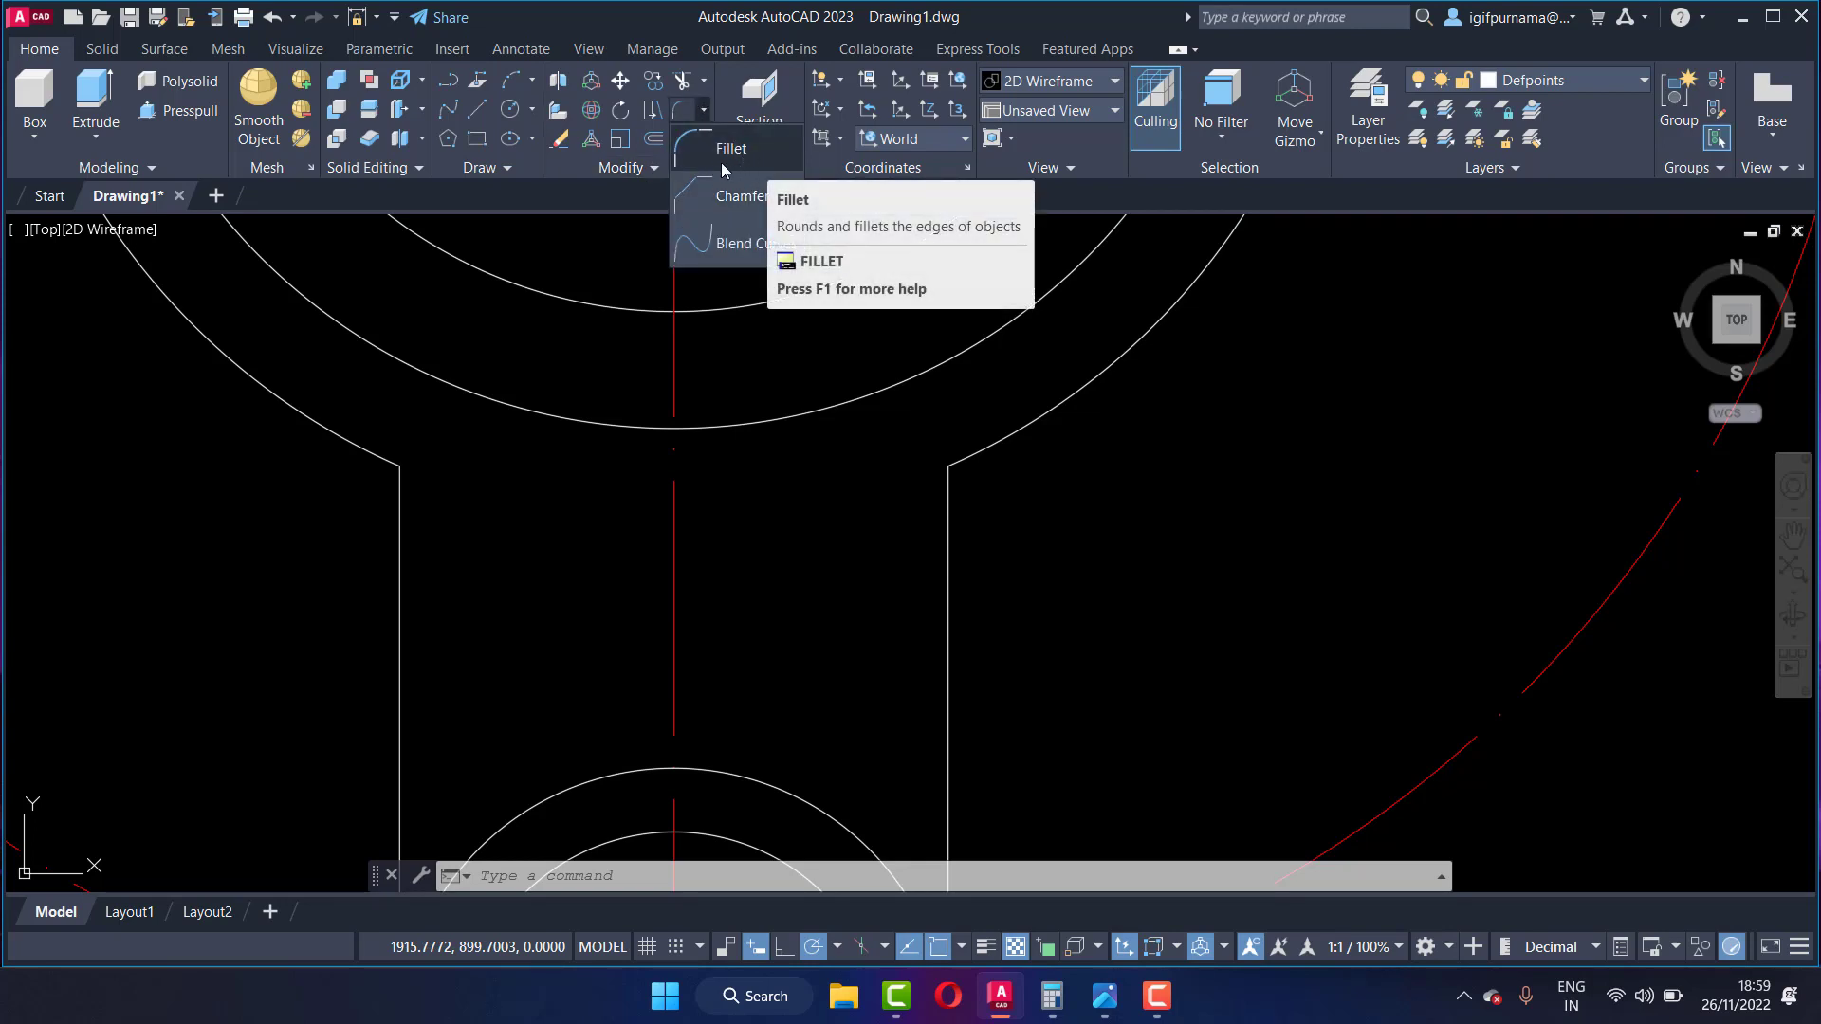
{"action": "left_click", "coordinate": [726, 158]}
{"action": "type", "text": "r"}
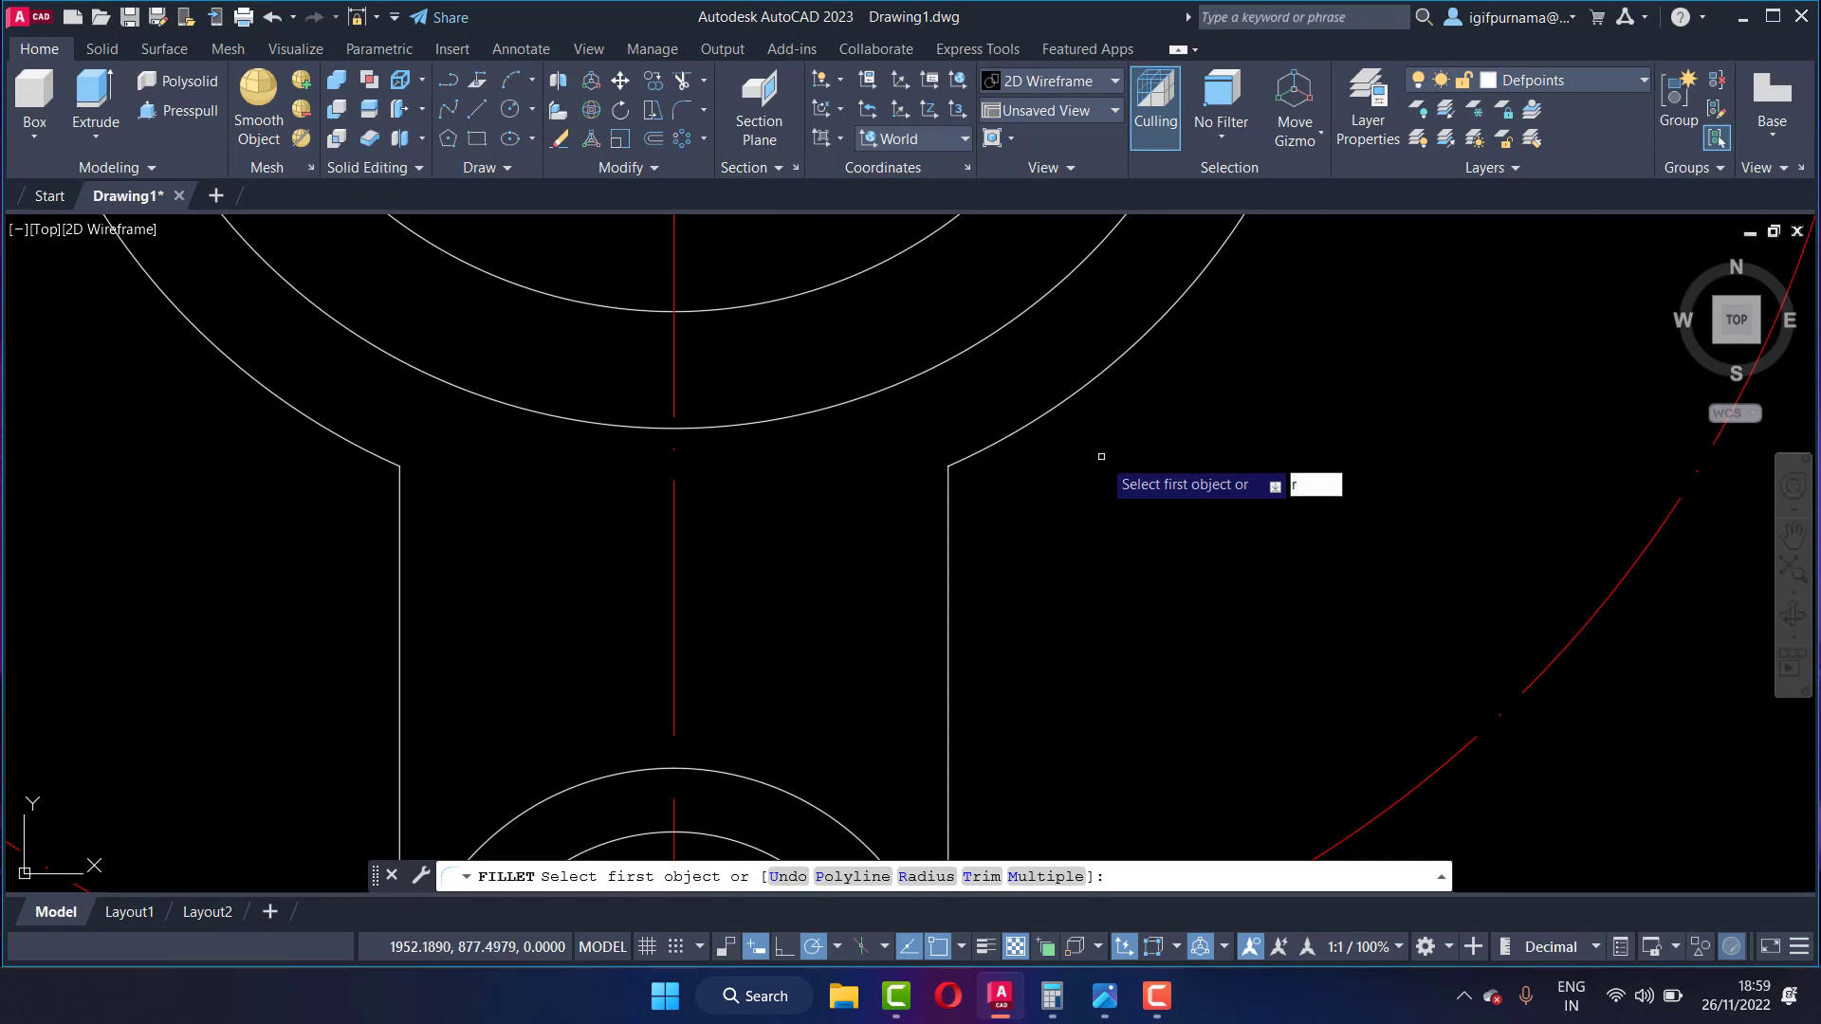
{"action": "key", "text": "Return"}
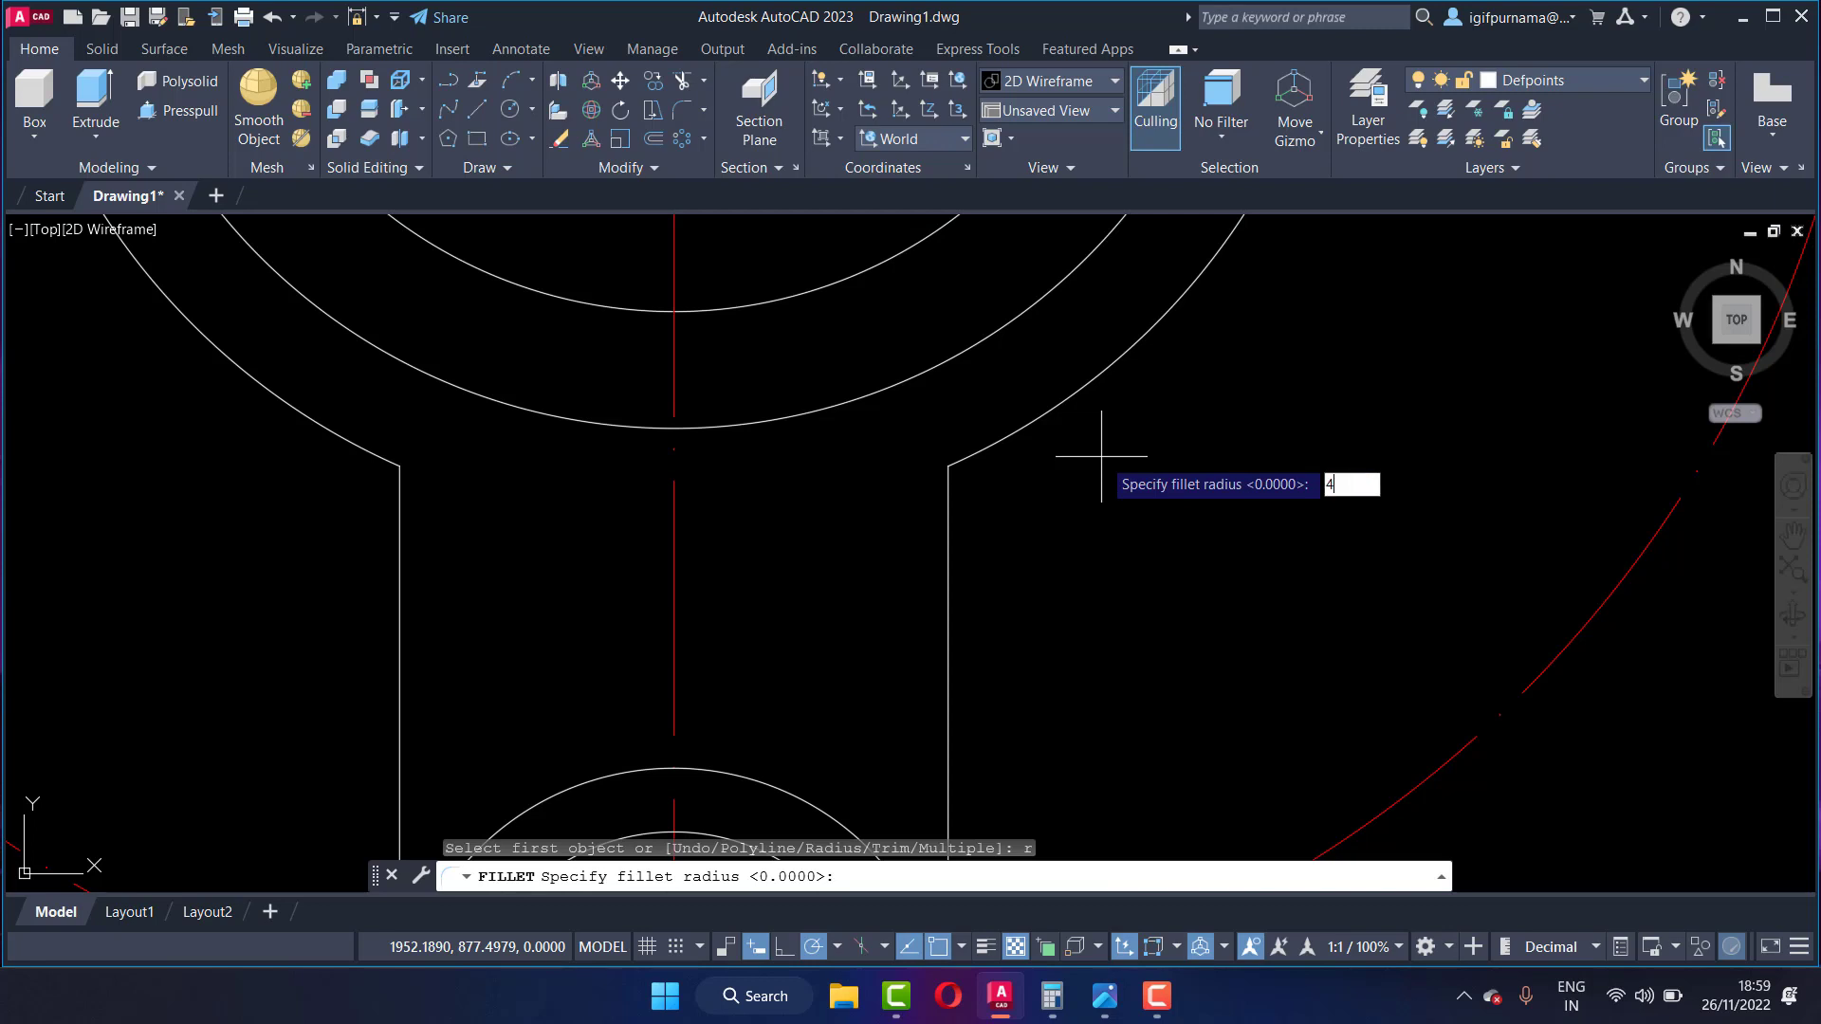
{"action": "key", "text": "Return"}
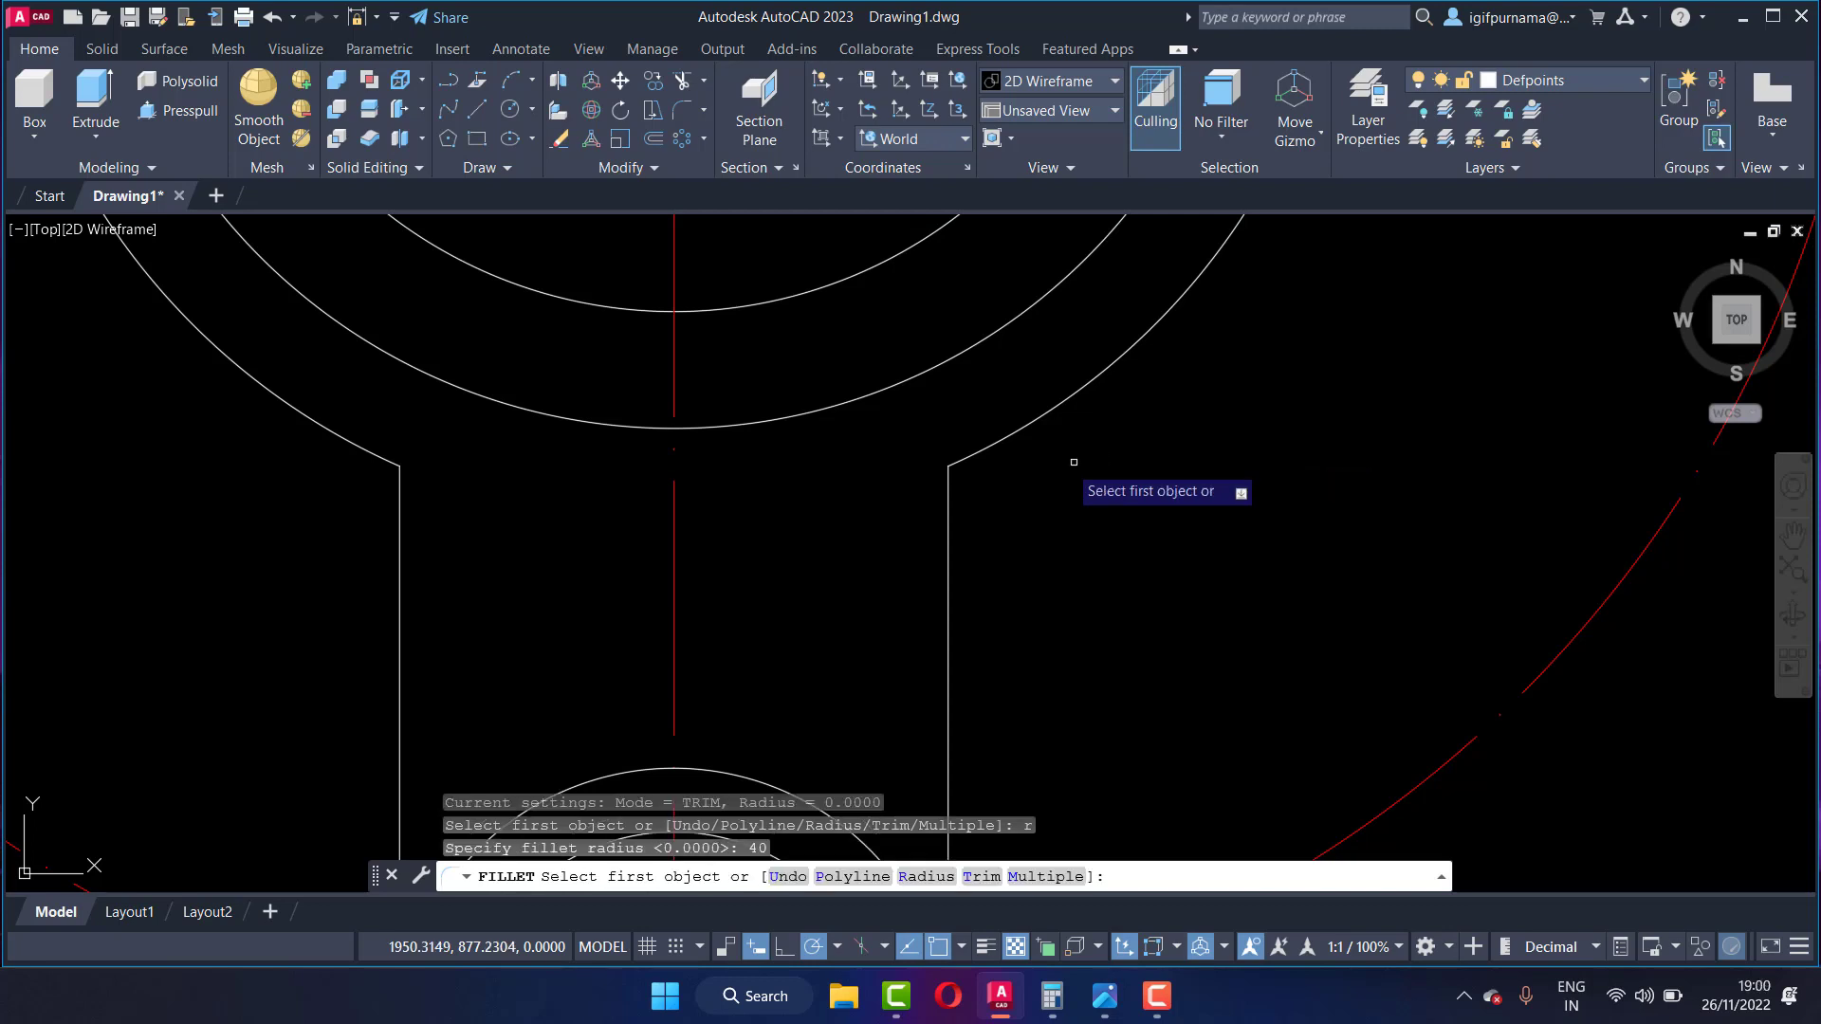
{"action": "left_click", "coordinate": [942, 498]}
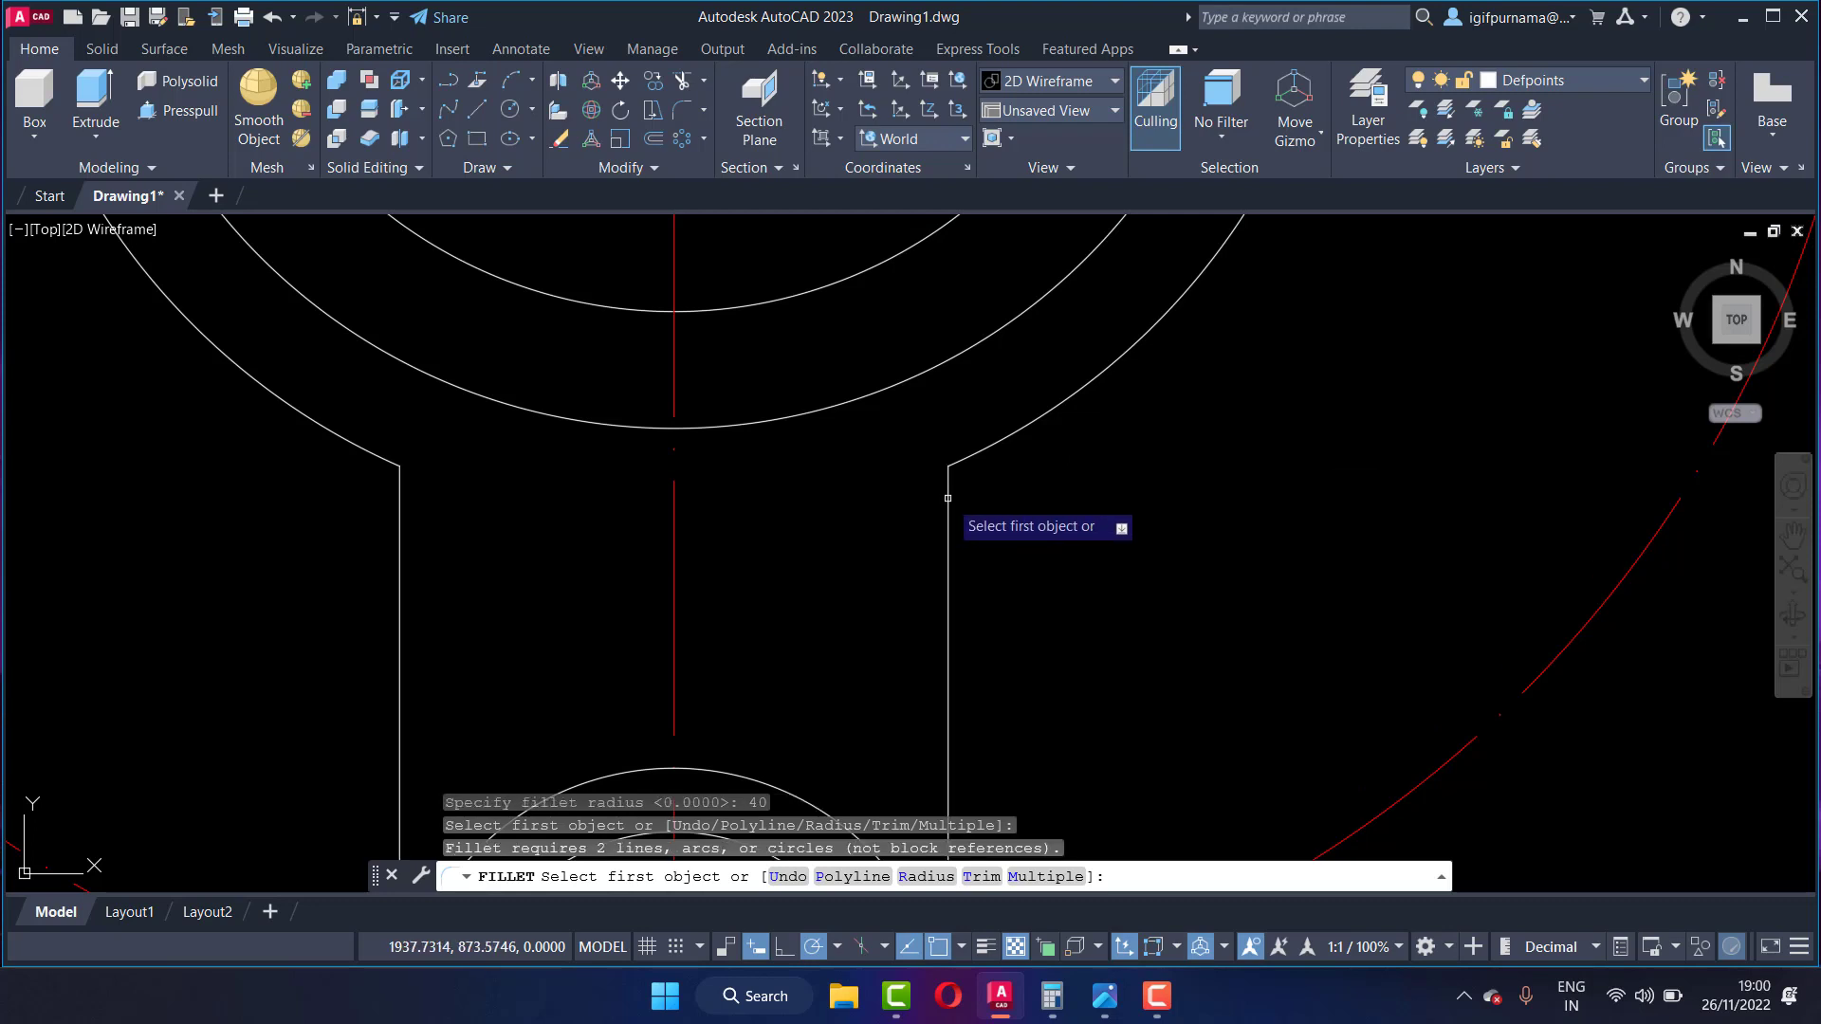
{"action": "left_click", "coordinate": [990, 442]}
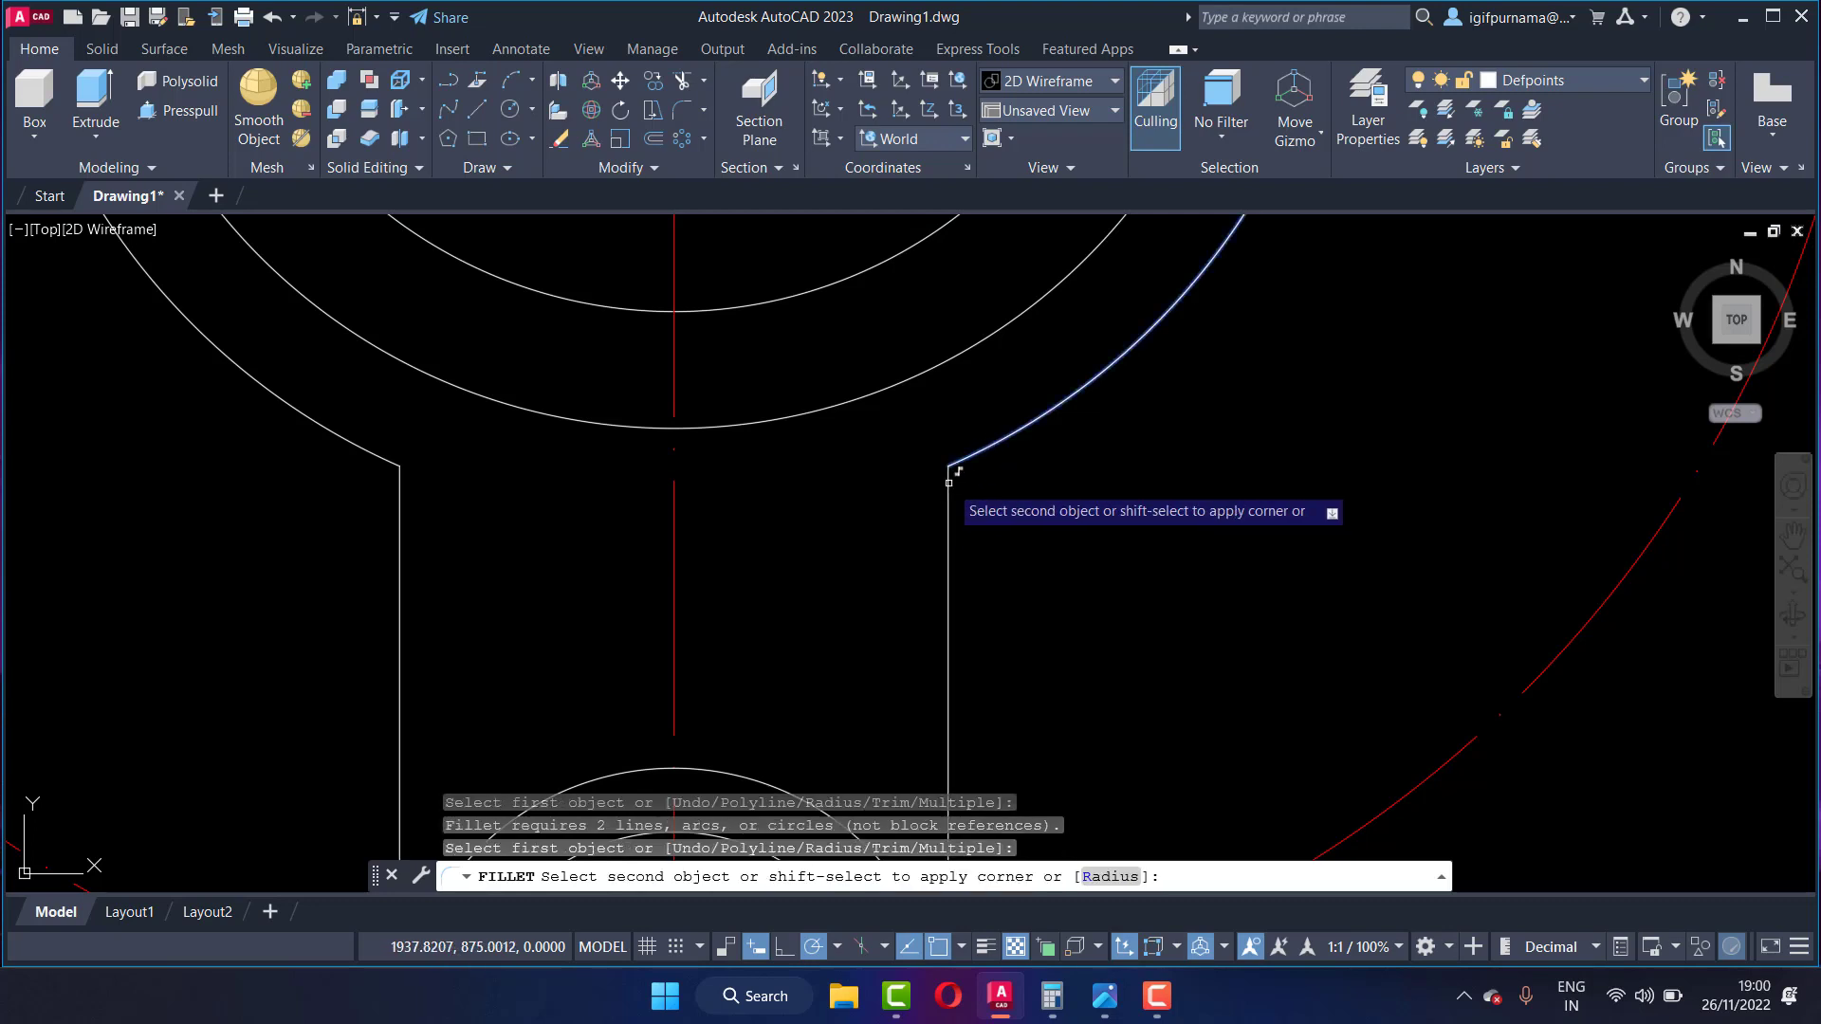
{"action": "left_click", "coordinate": [949, 483]}
{"action": "scroll", "coordinate": [947, 493], "scroll_direction": "down", "scroll_amount": 3}
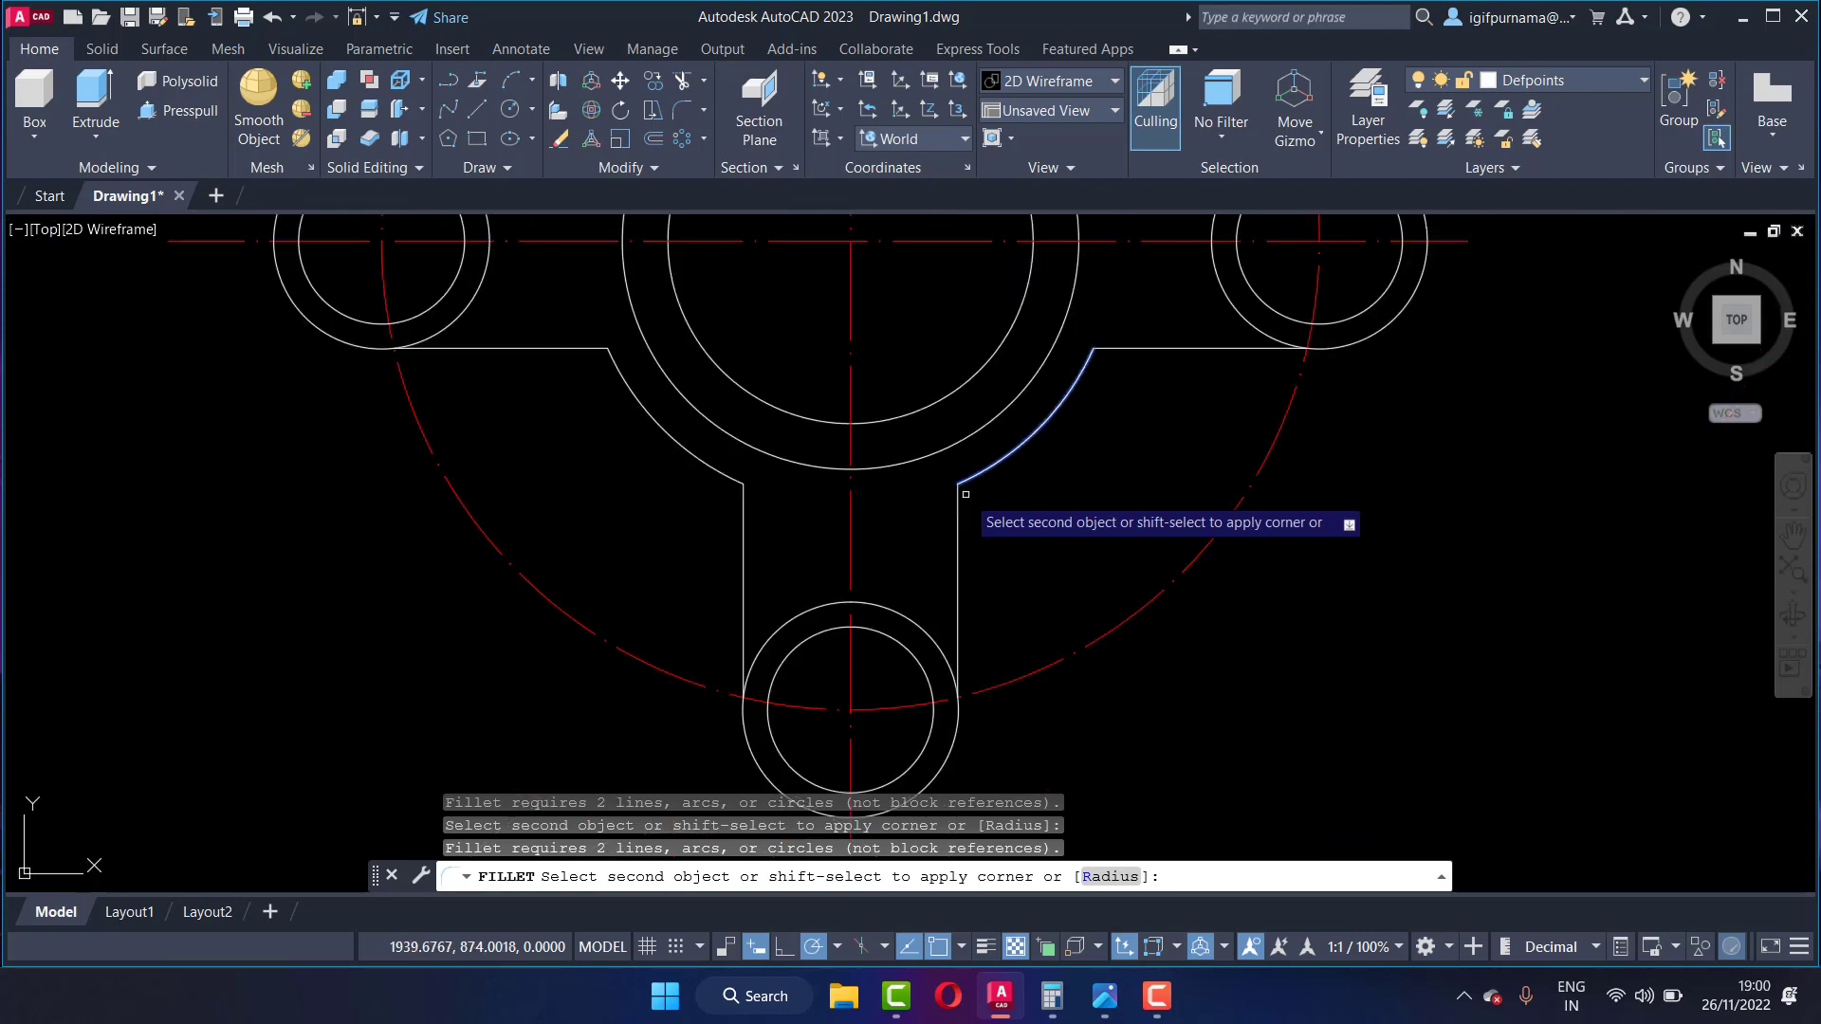
{"action": "right_click", "coordinate": [950, 484]}
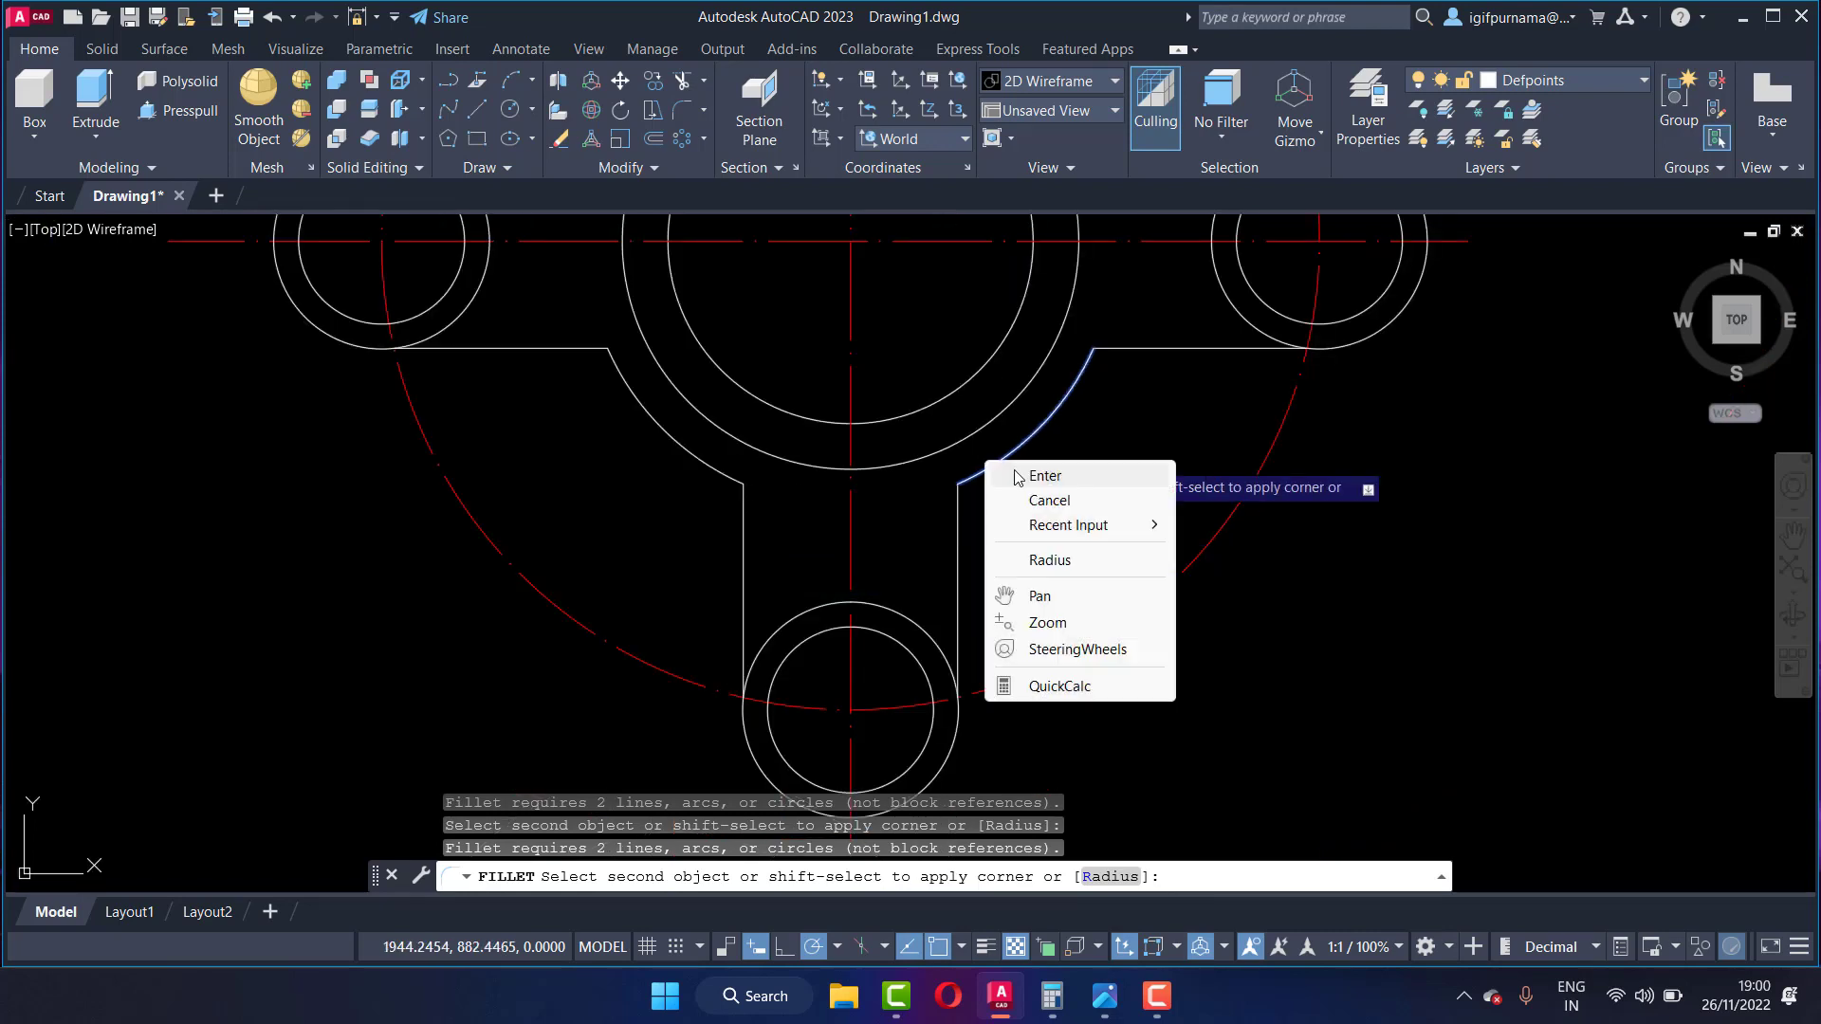
Step: Retry the fillet on the lug edge, end it, and select the lugs to reveal the polar array
{"action": "left_click", "coordinate": [700, 107]}
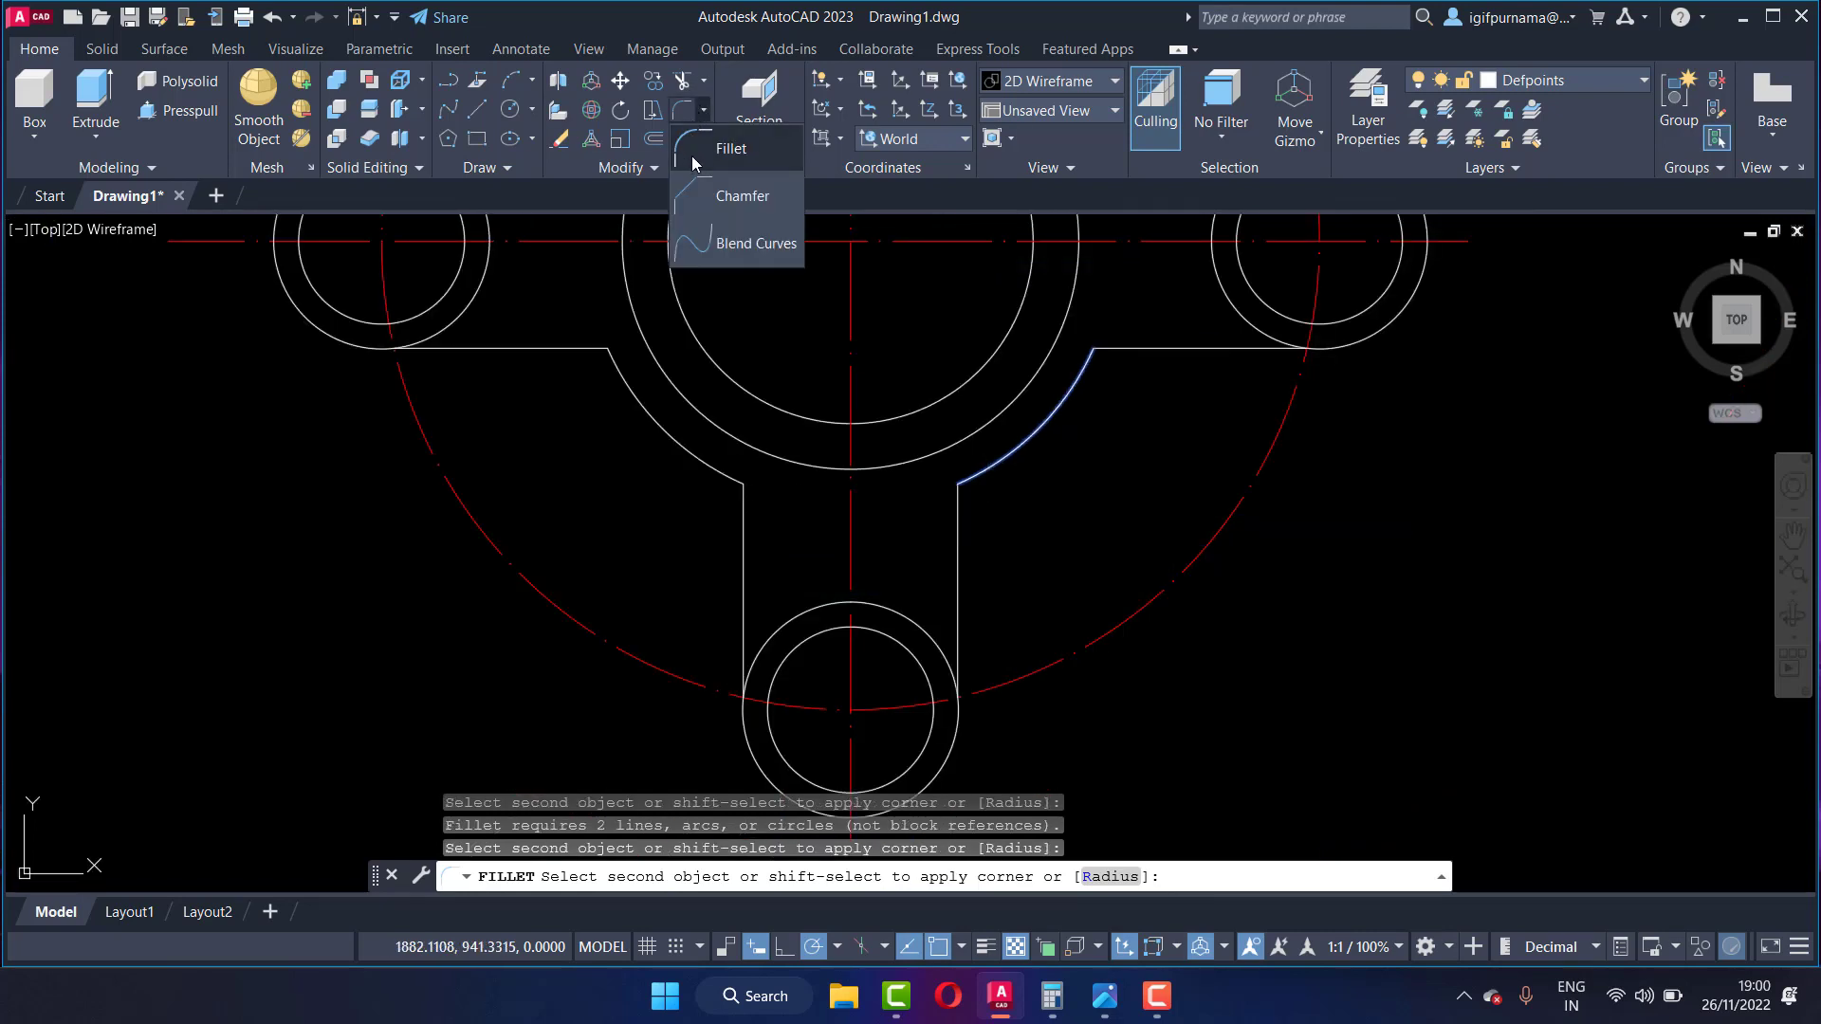
{"action": "left_click", "coordinate": [697, 149]}
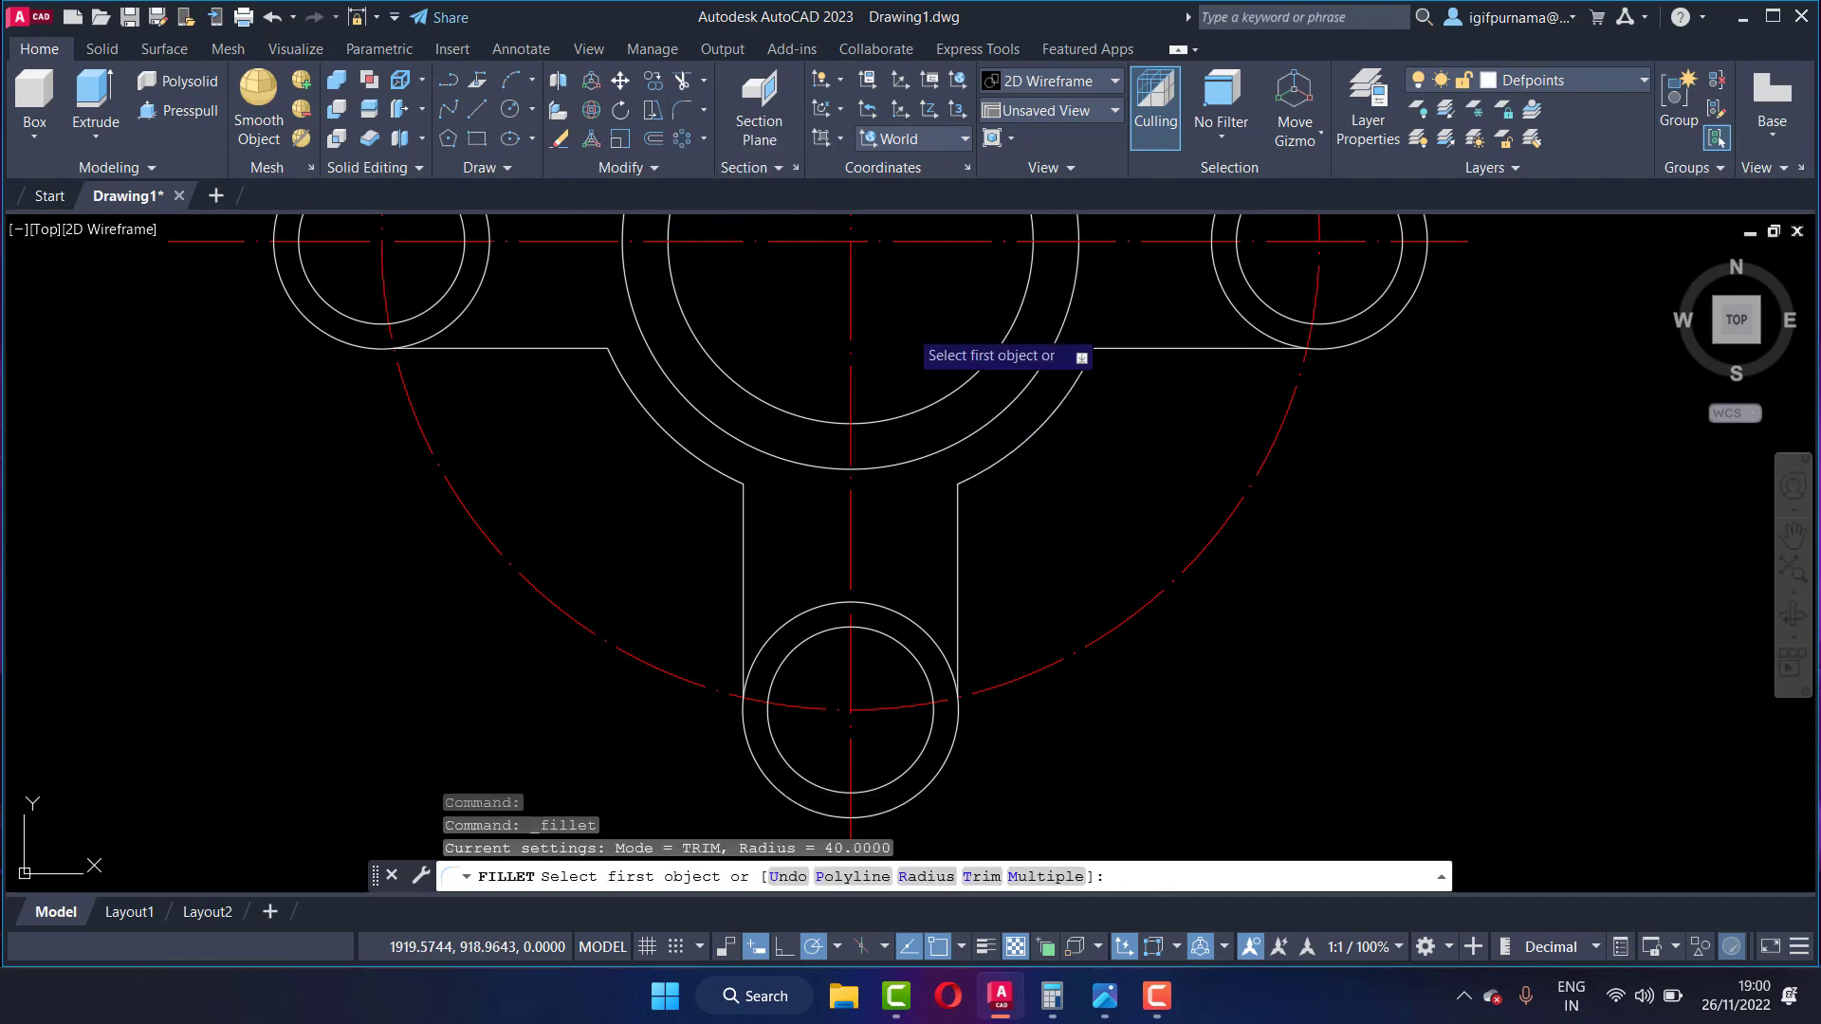
{"action": "left_click", "coordinate": [956, 507]}
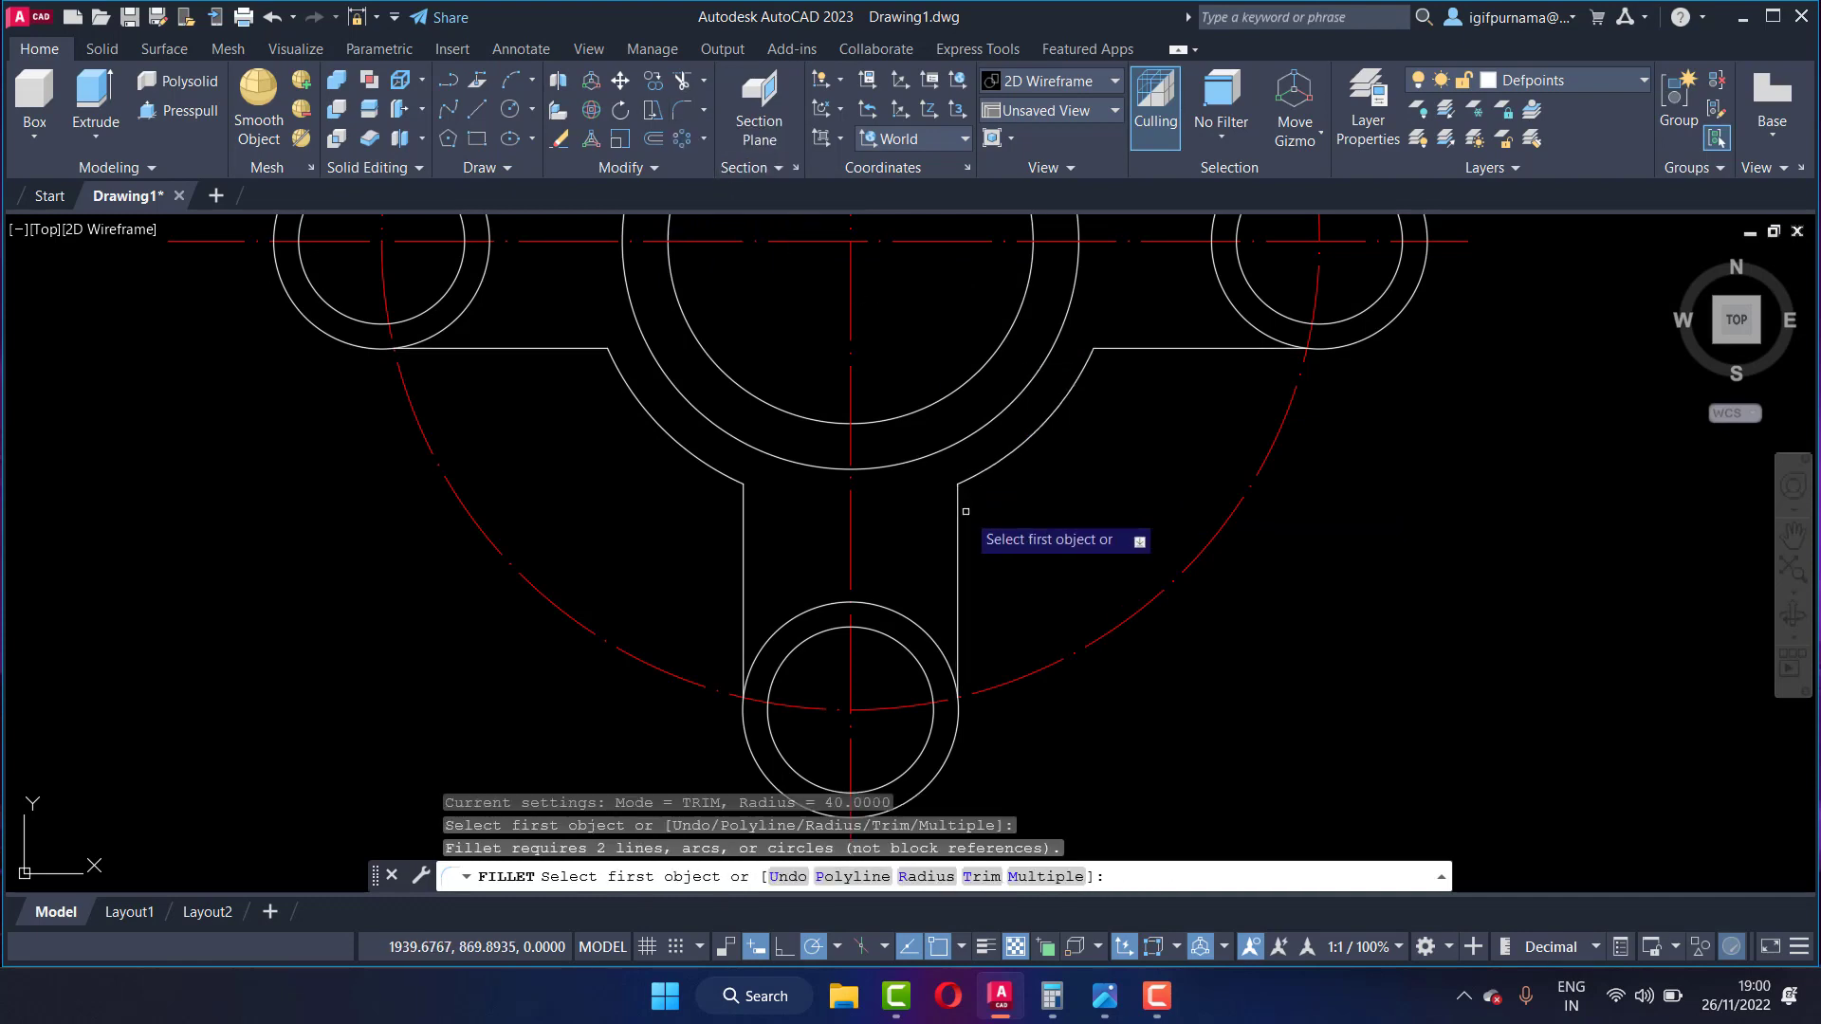
{"action": "right_click", "coordinate": [1040, 474]}
{"action": "left_click", "coordinate": [1091, 499]}
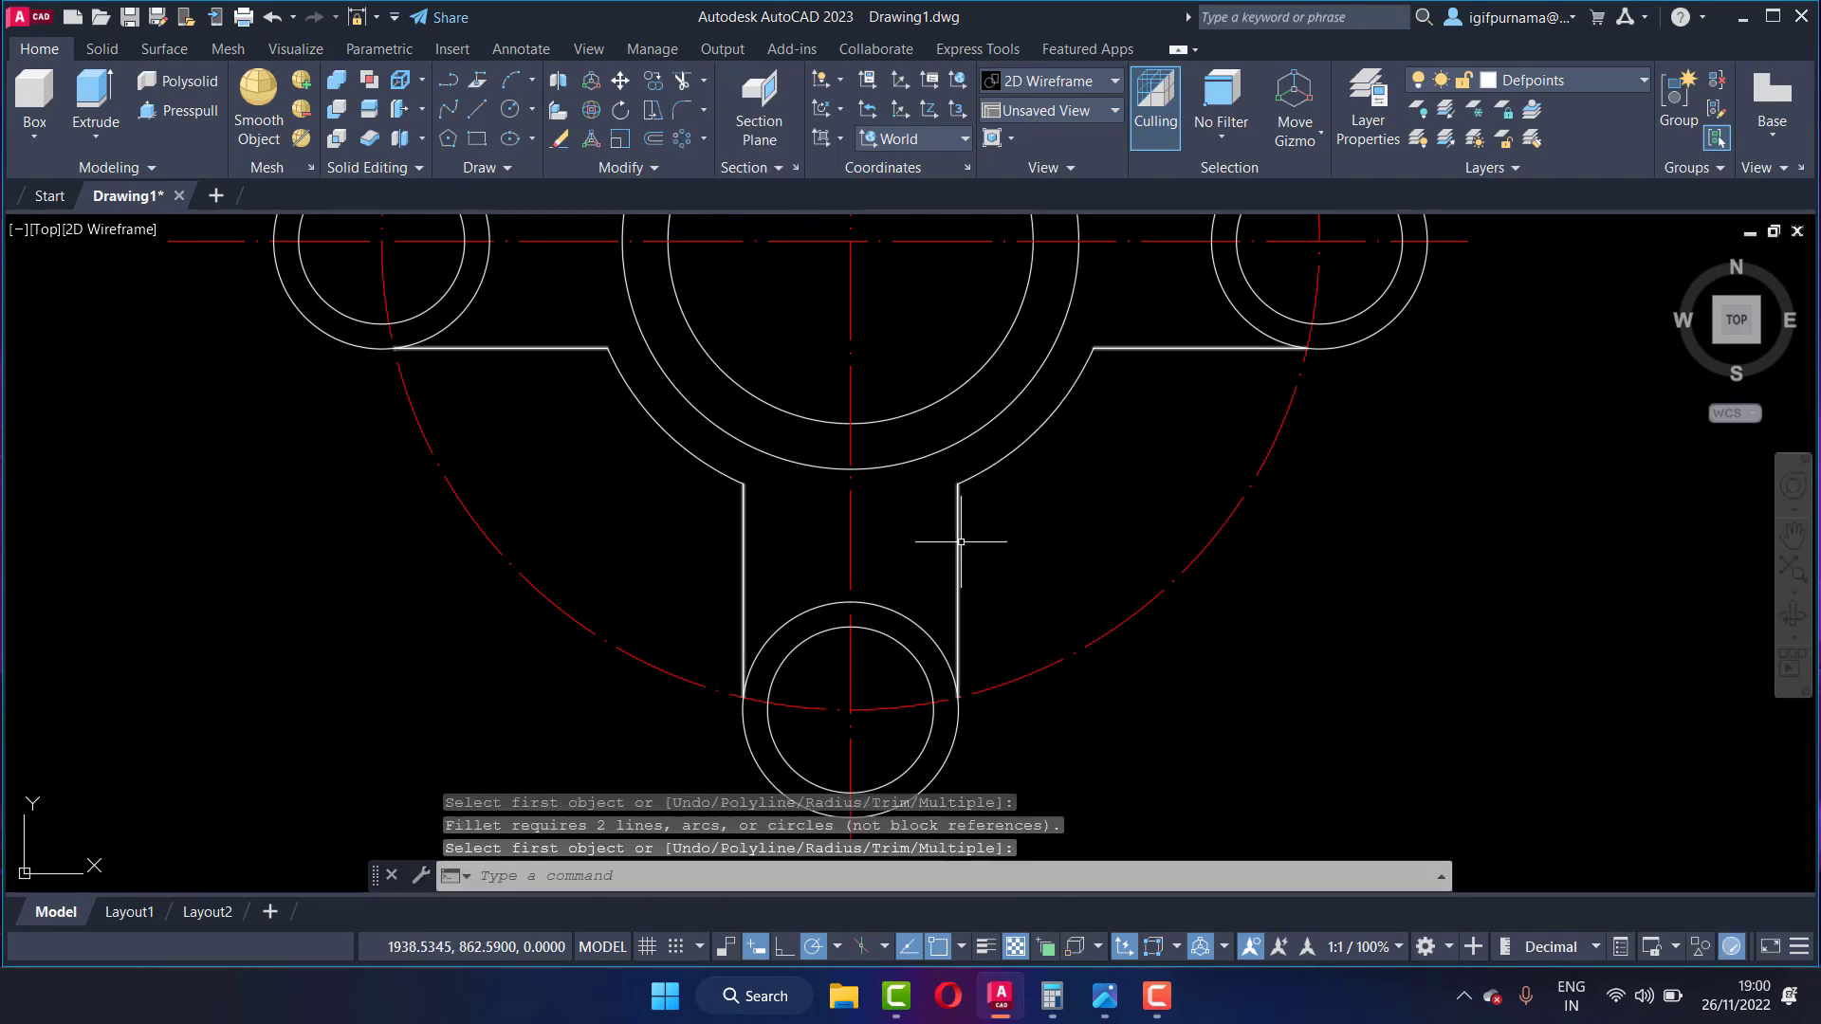
{"action": "scroll", "coordinate": [961, 542], "scroll_direction": "down", "scroll_amount": 2}
{"action": "scroll", "coordinate": [961, 541], "scroll_direction": "down", "scroll_amount": 2}
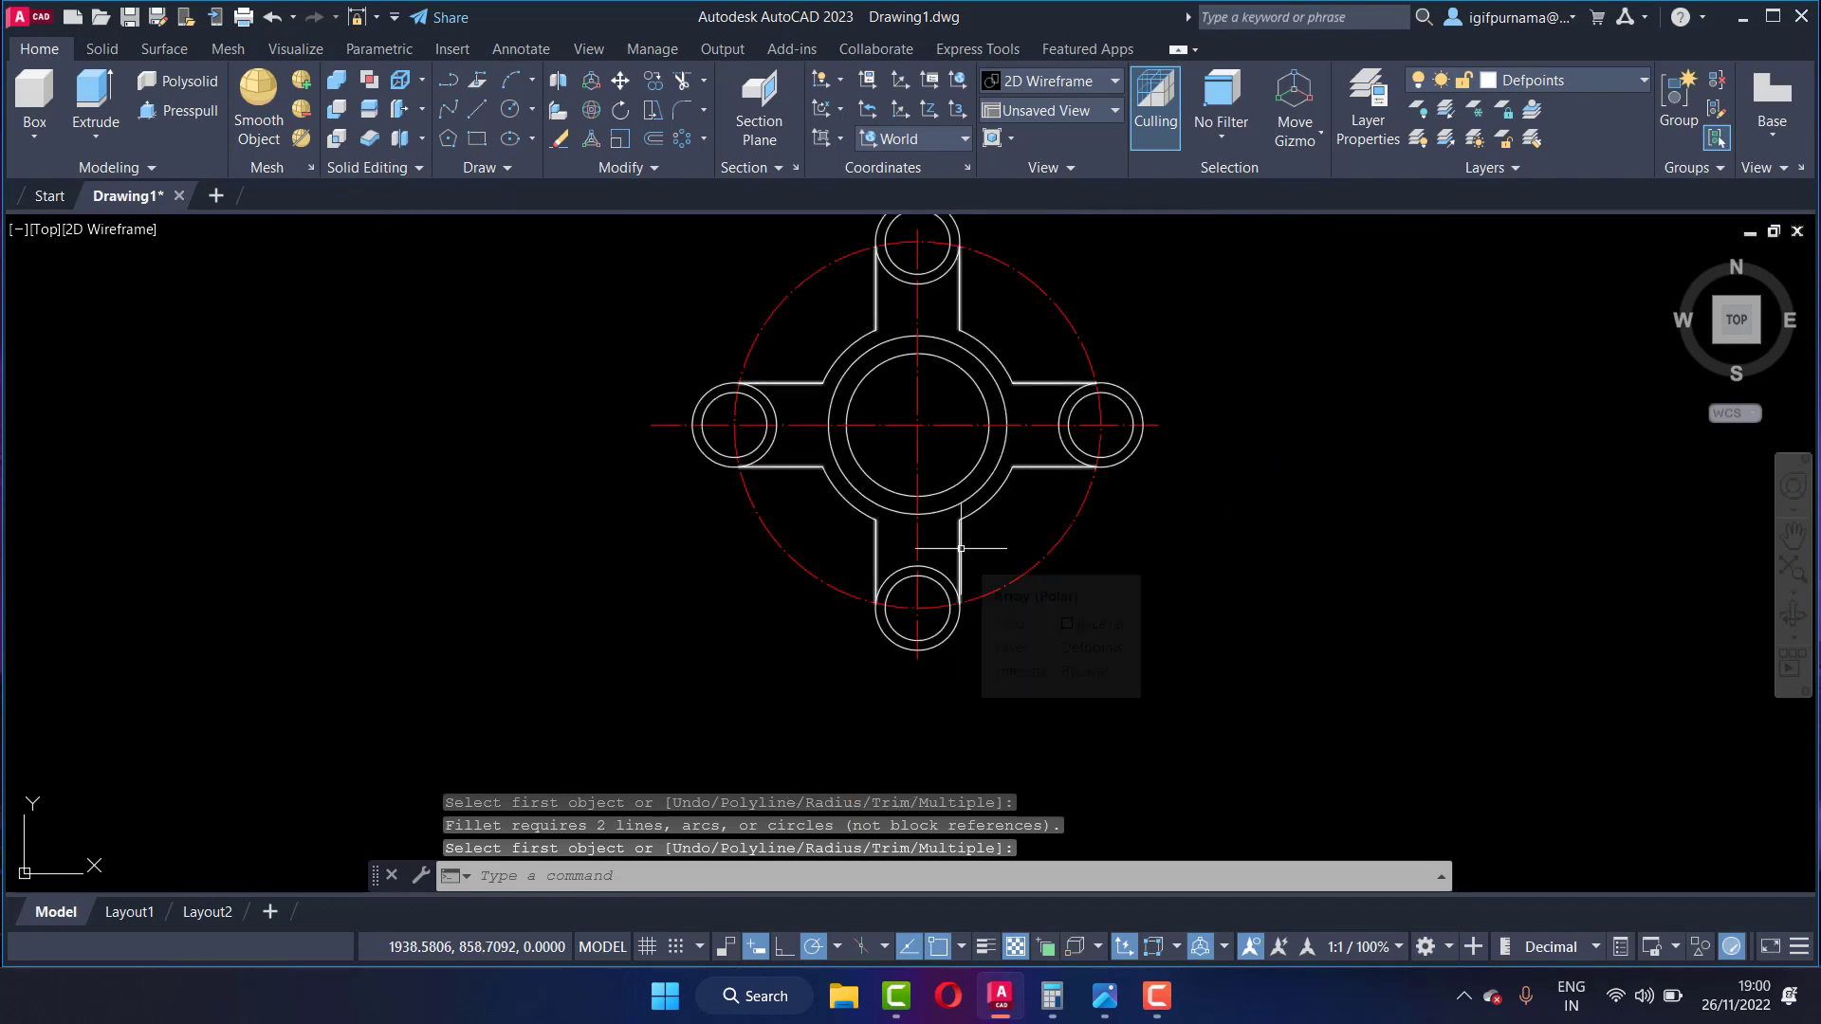
{"action": "key", "text": "Escape"}
{"action": "left_click", "coordinate": [961, 548]}
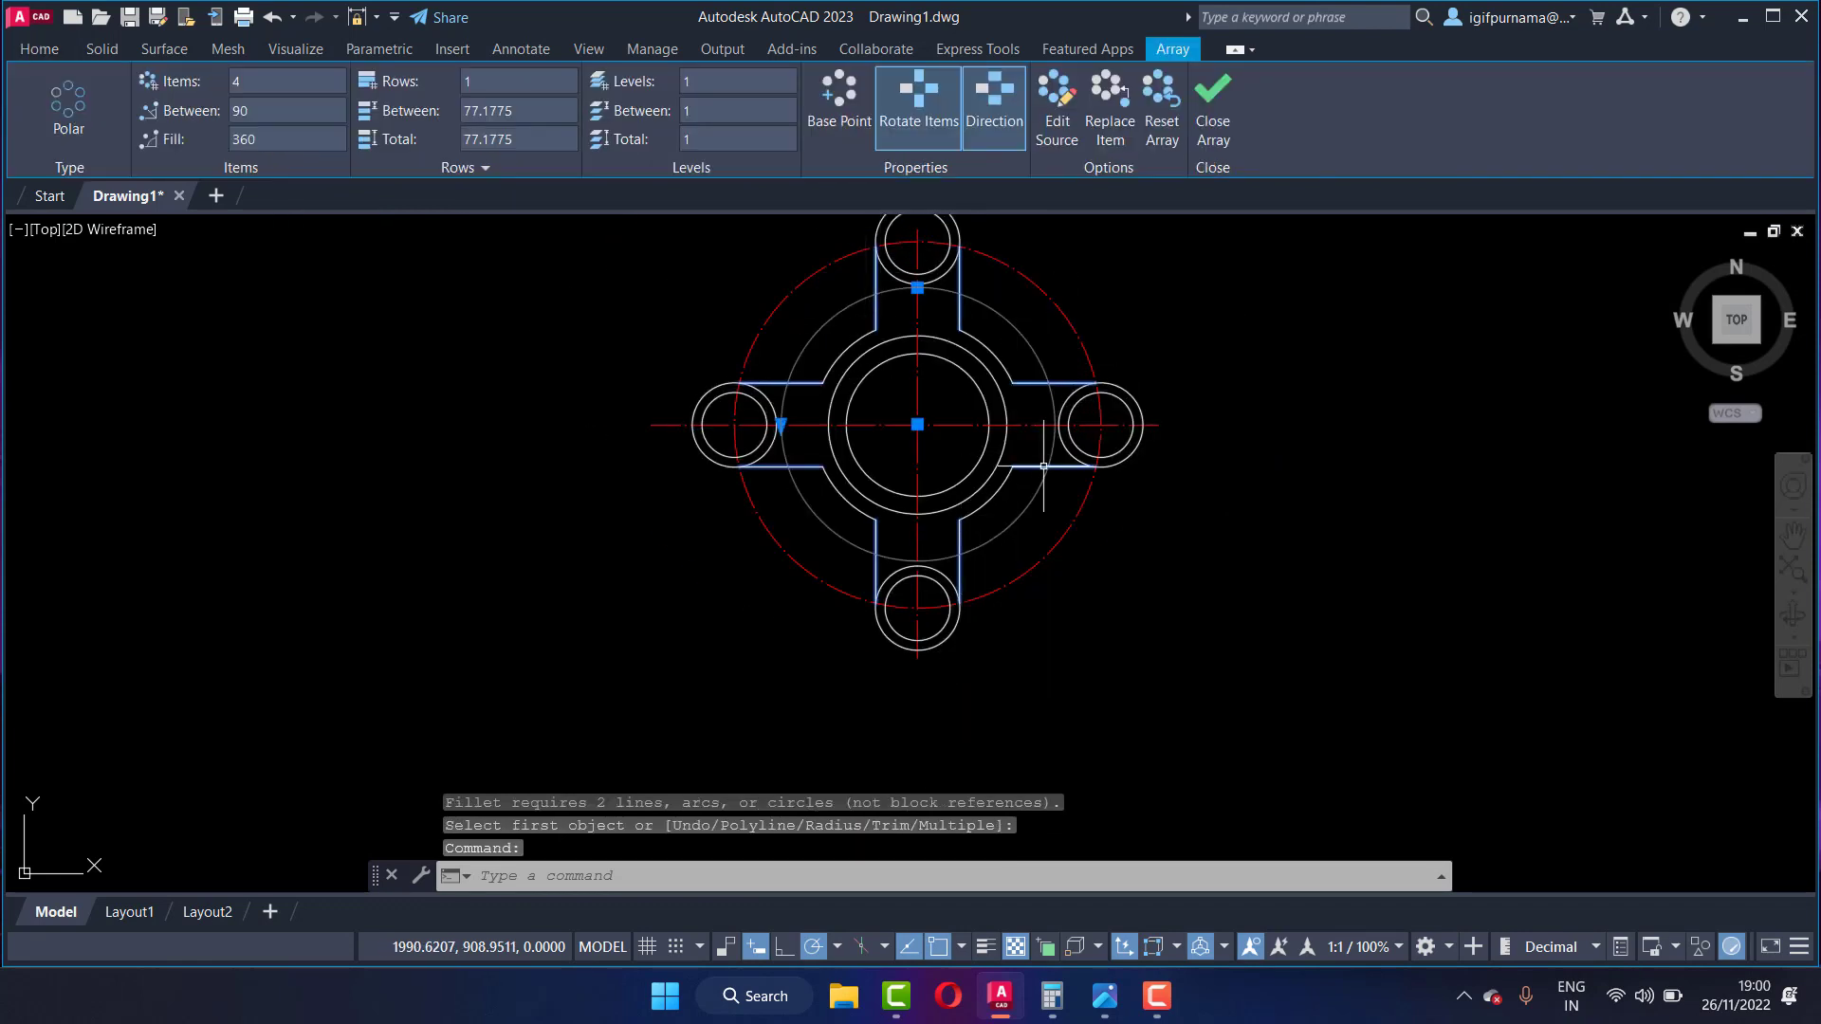
{"action": "key", "text": "Escape"}
{"action": "scroll", "coordinate": [967, 531], "scroll_direction": "up", "scroll_amount": 2}
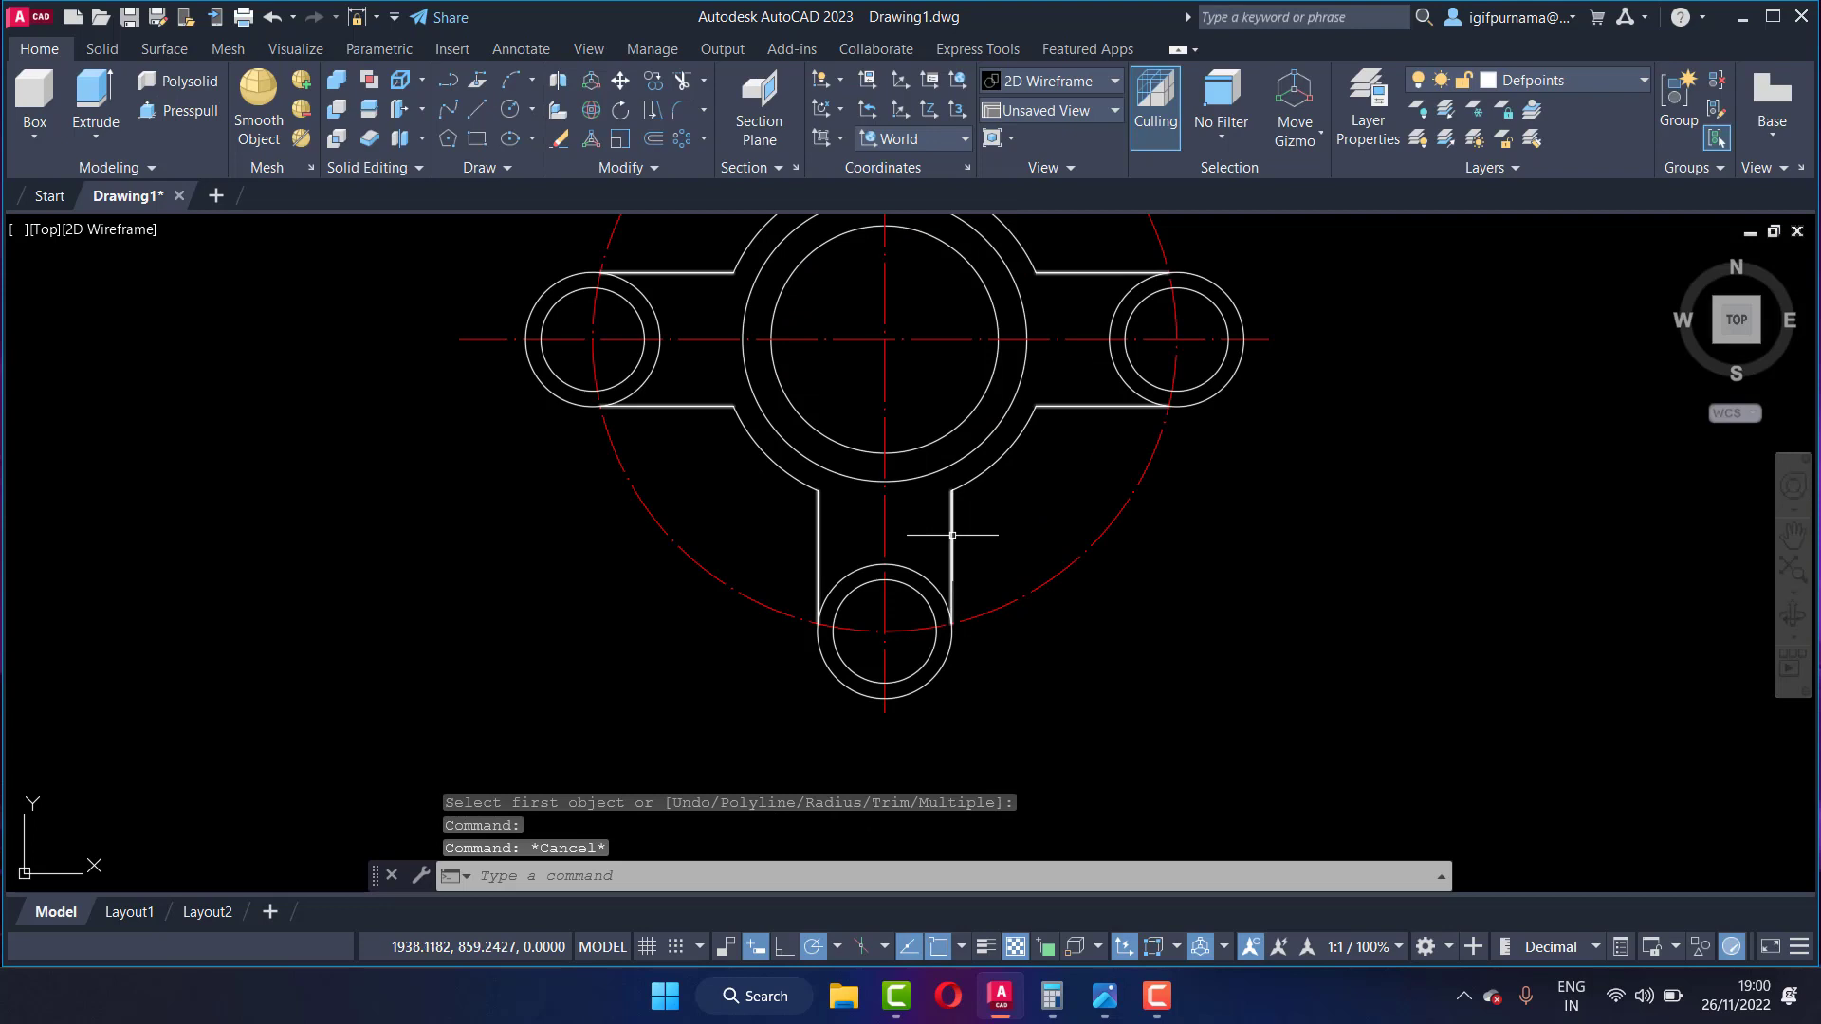
{"action": "left_click", "coordinate": [953, 520]}
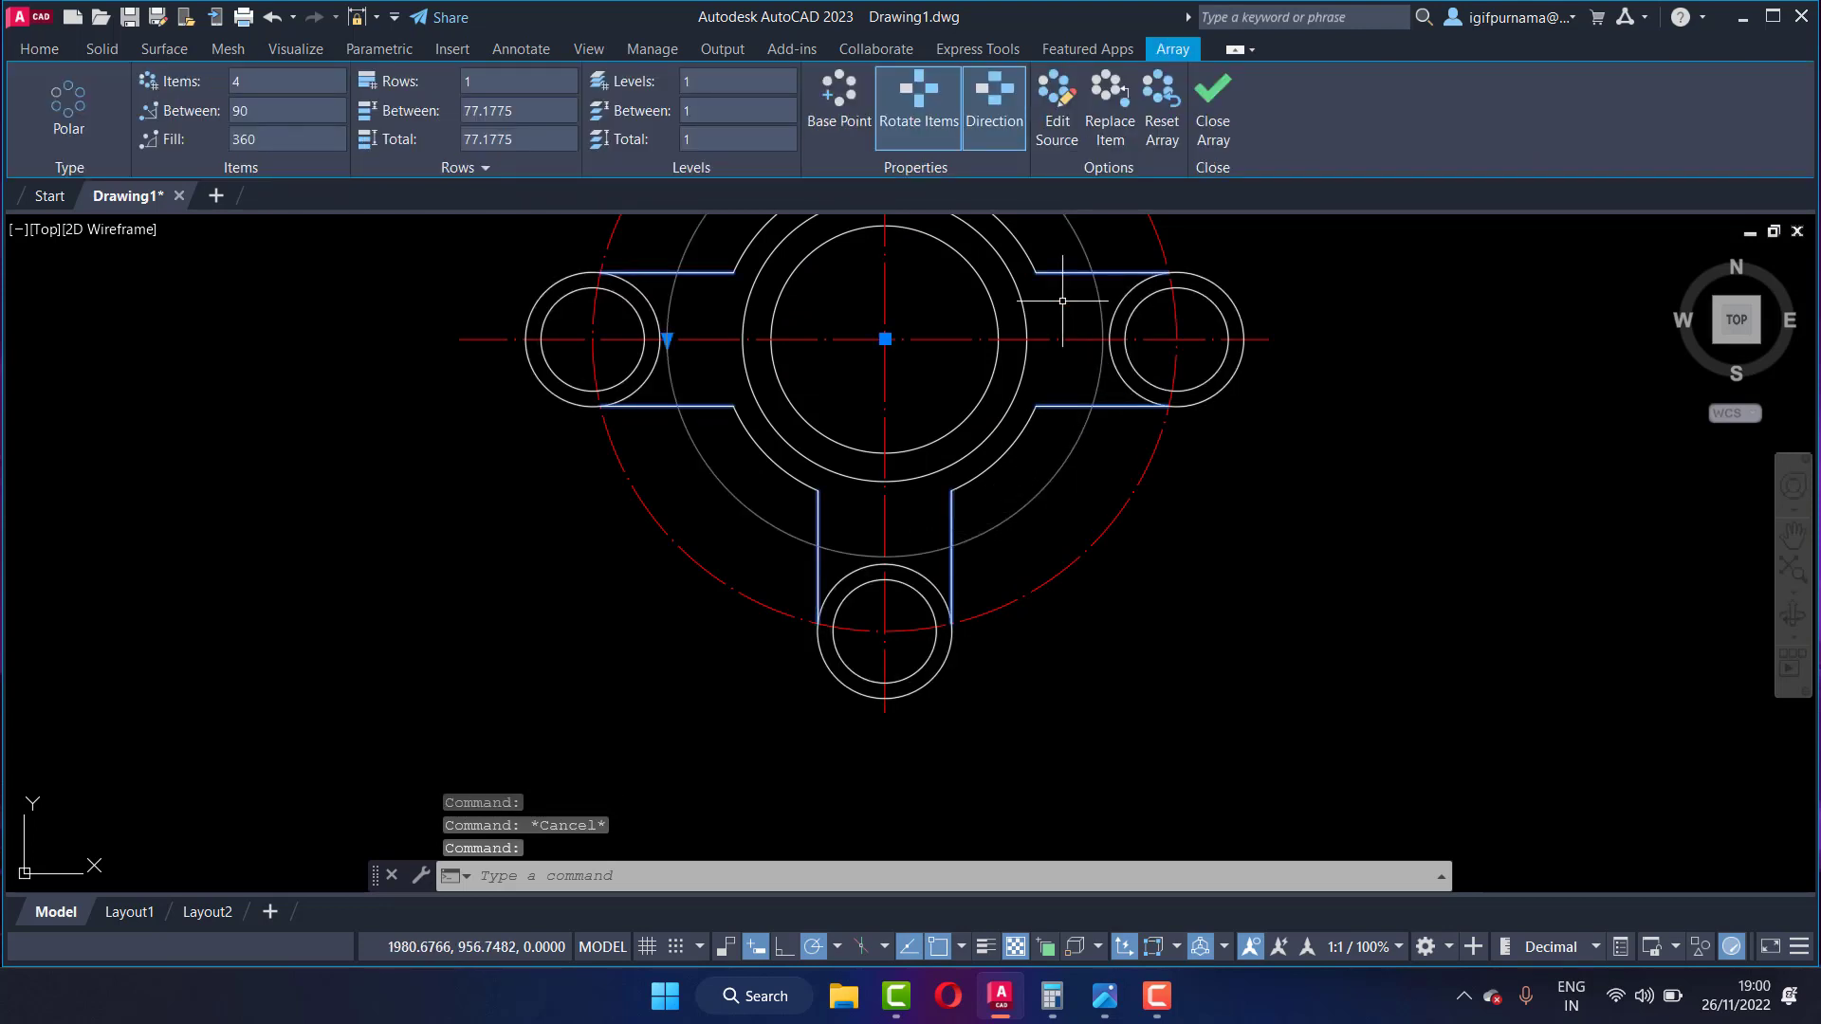
{"action": "key", "text": "Escape"}
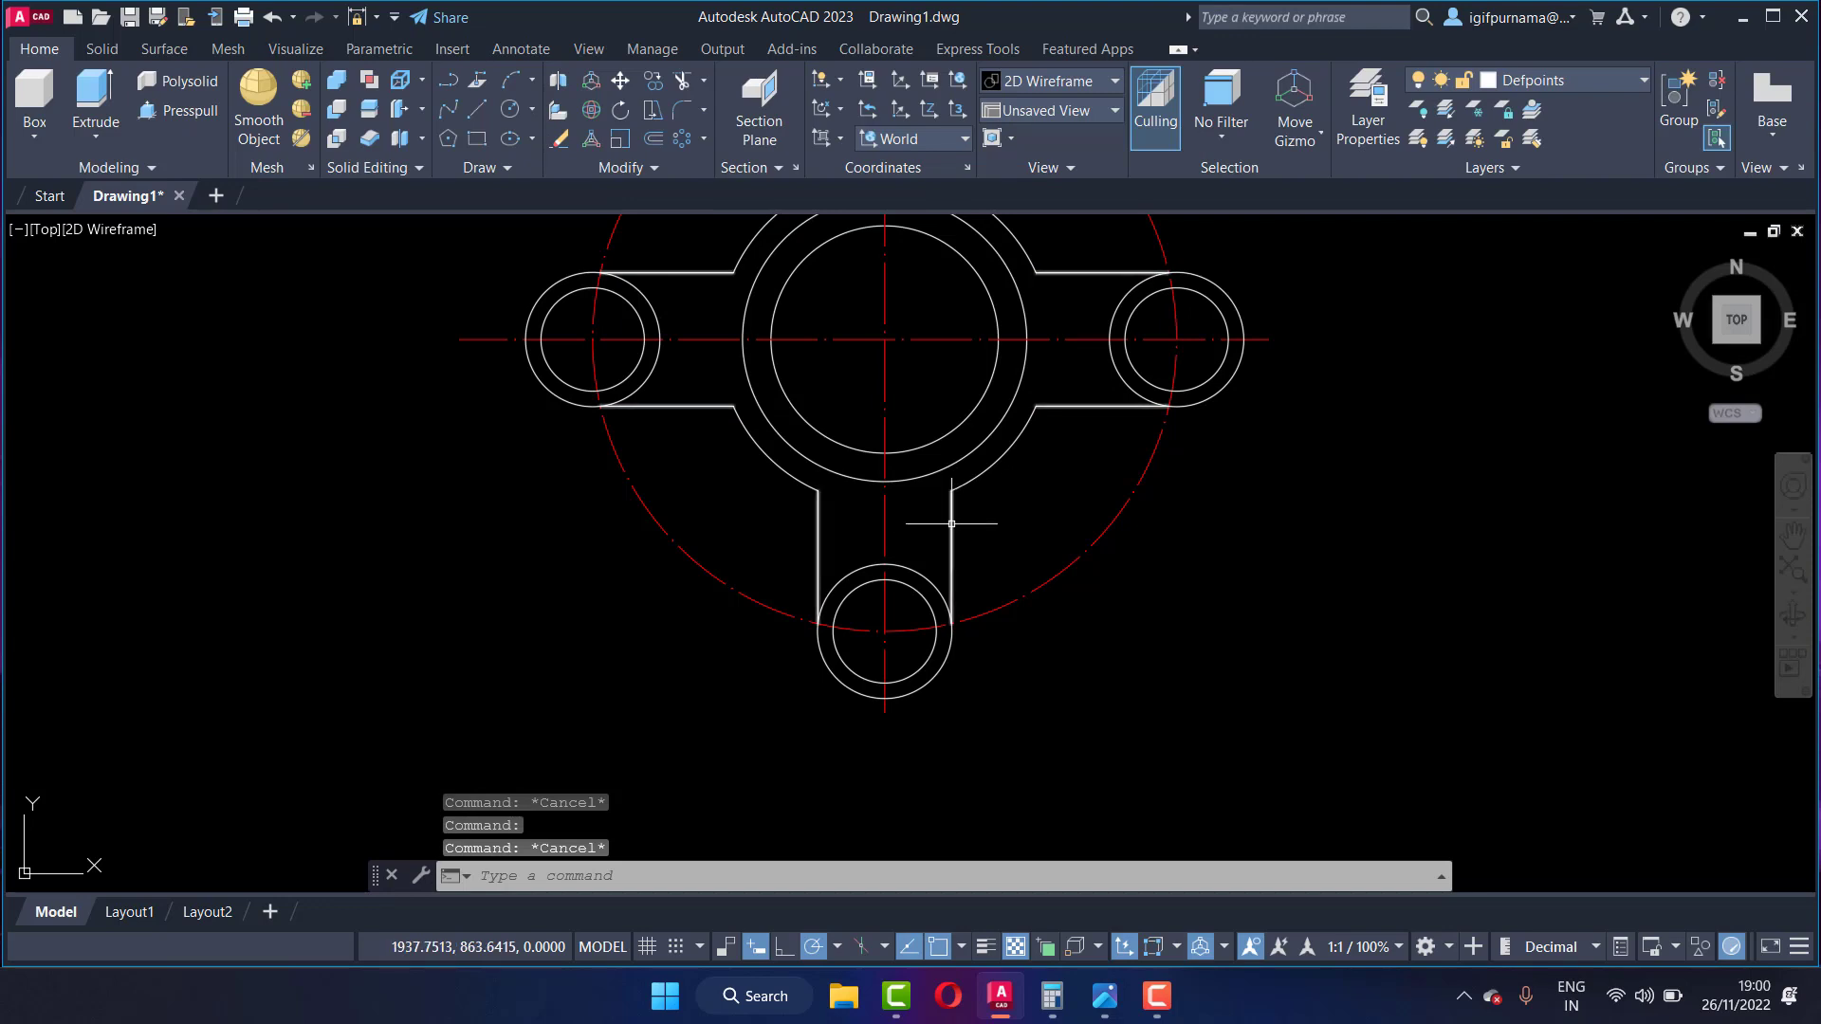
Step: Explode the lug polar array into separate lines and arcs
{"action": "left_click", "coordinate": [664, 168]}
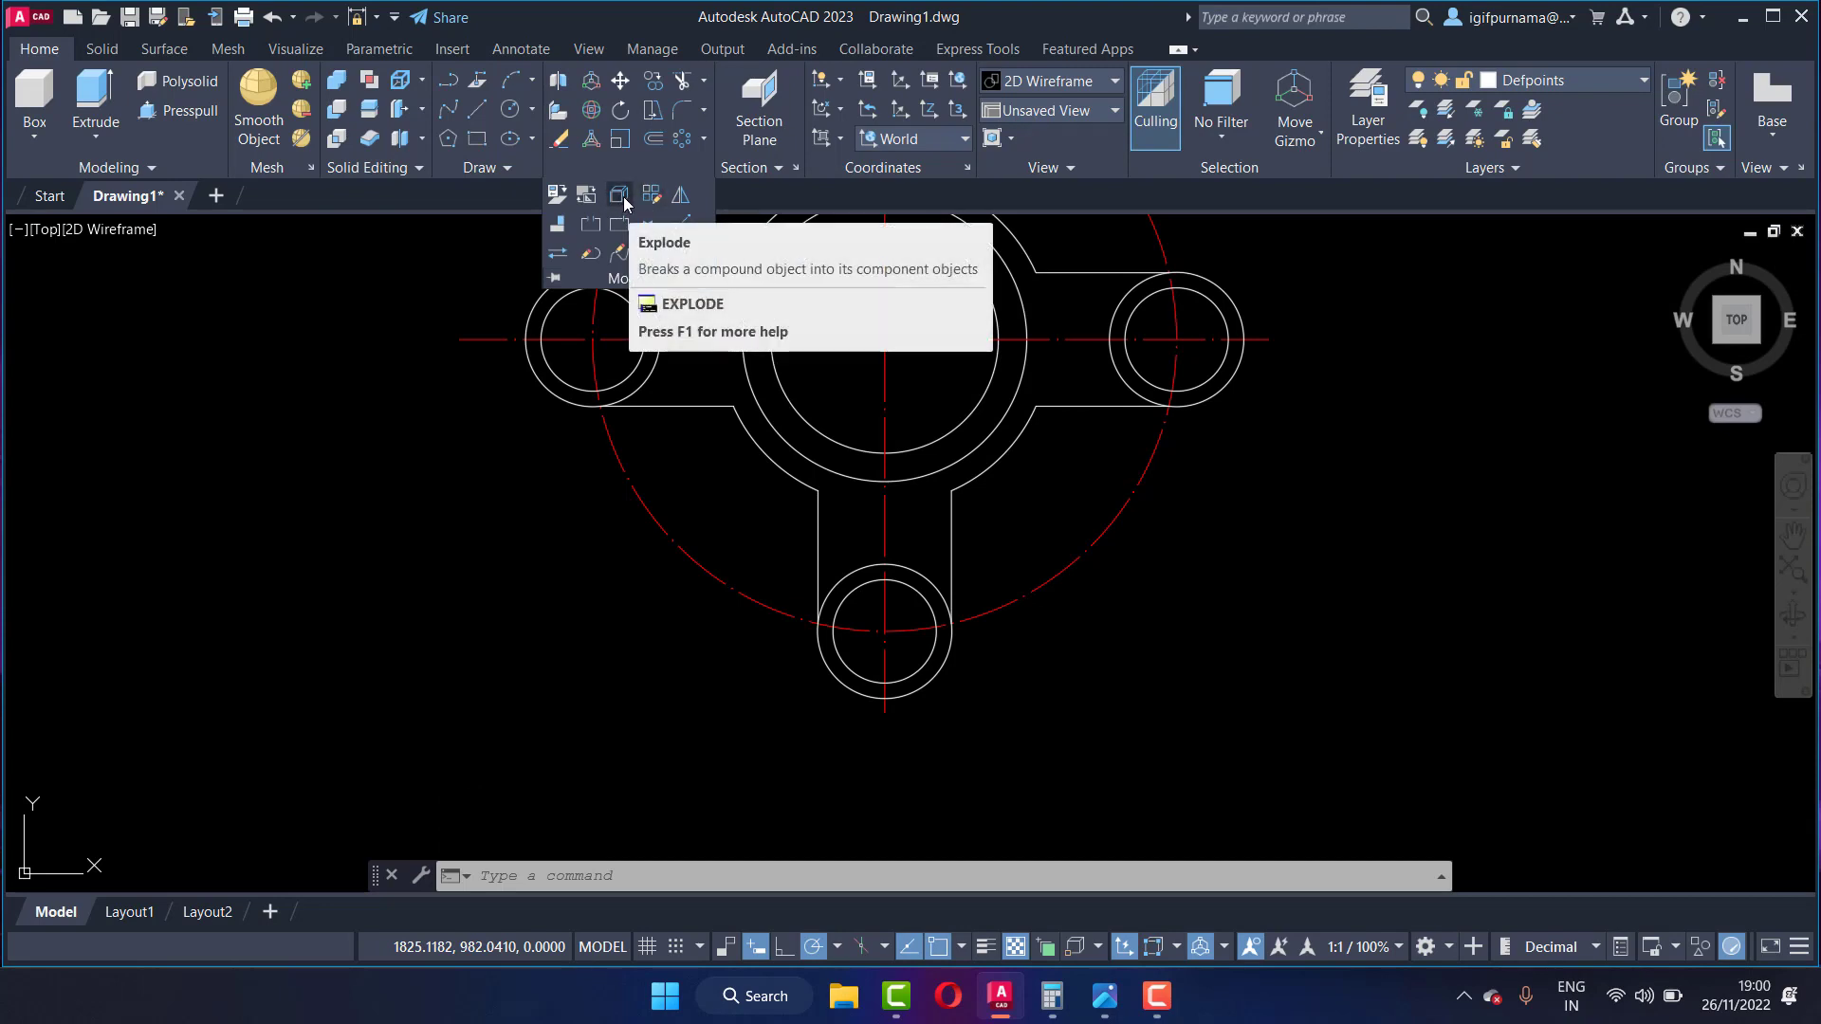
{"action": "left_click", "coordinate": [620, 195]}
{"action": "left_click", "coordinate": [949, 522]}
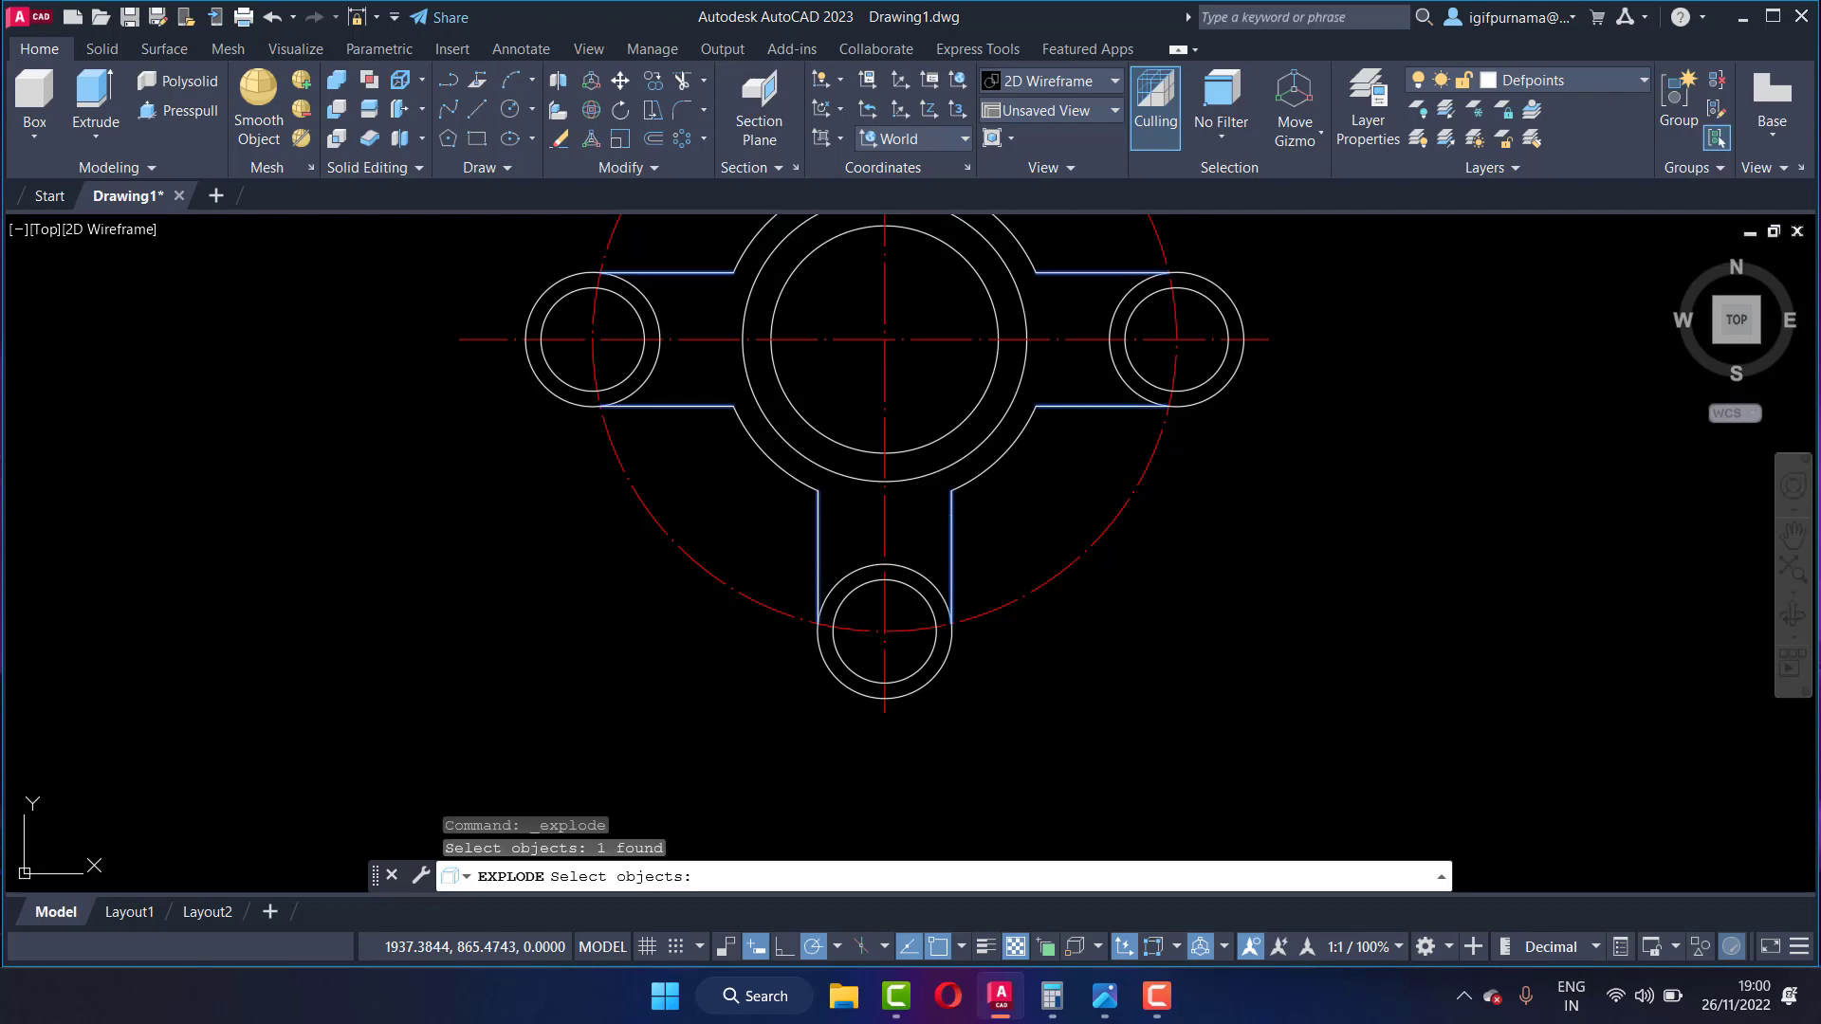
{"action": "key", "text": "Return"}
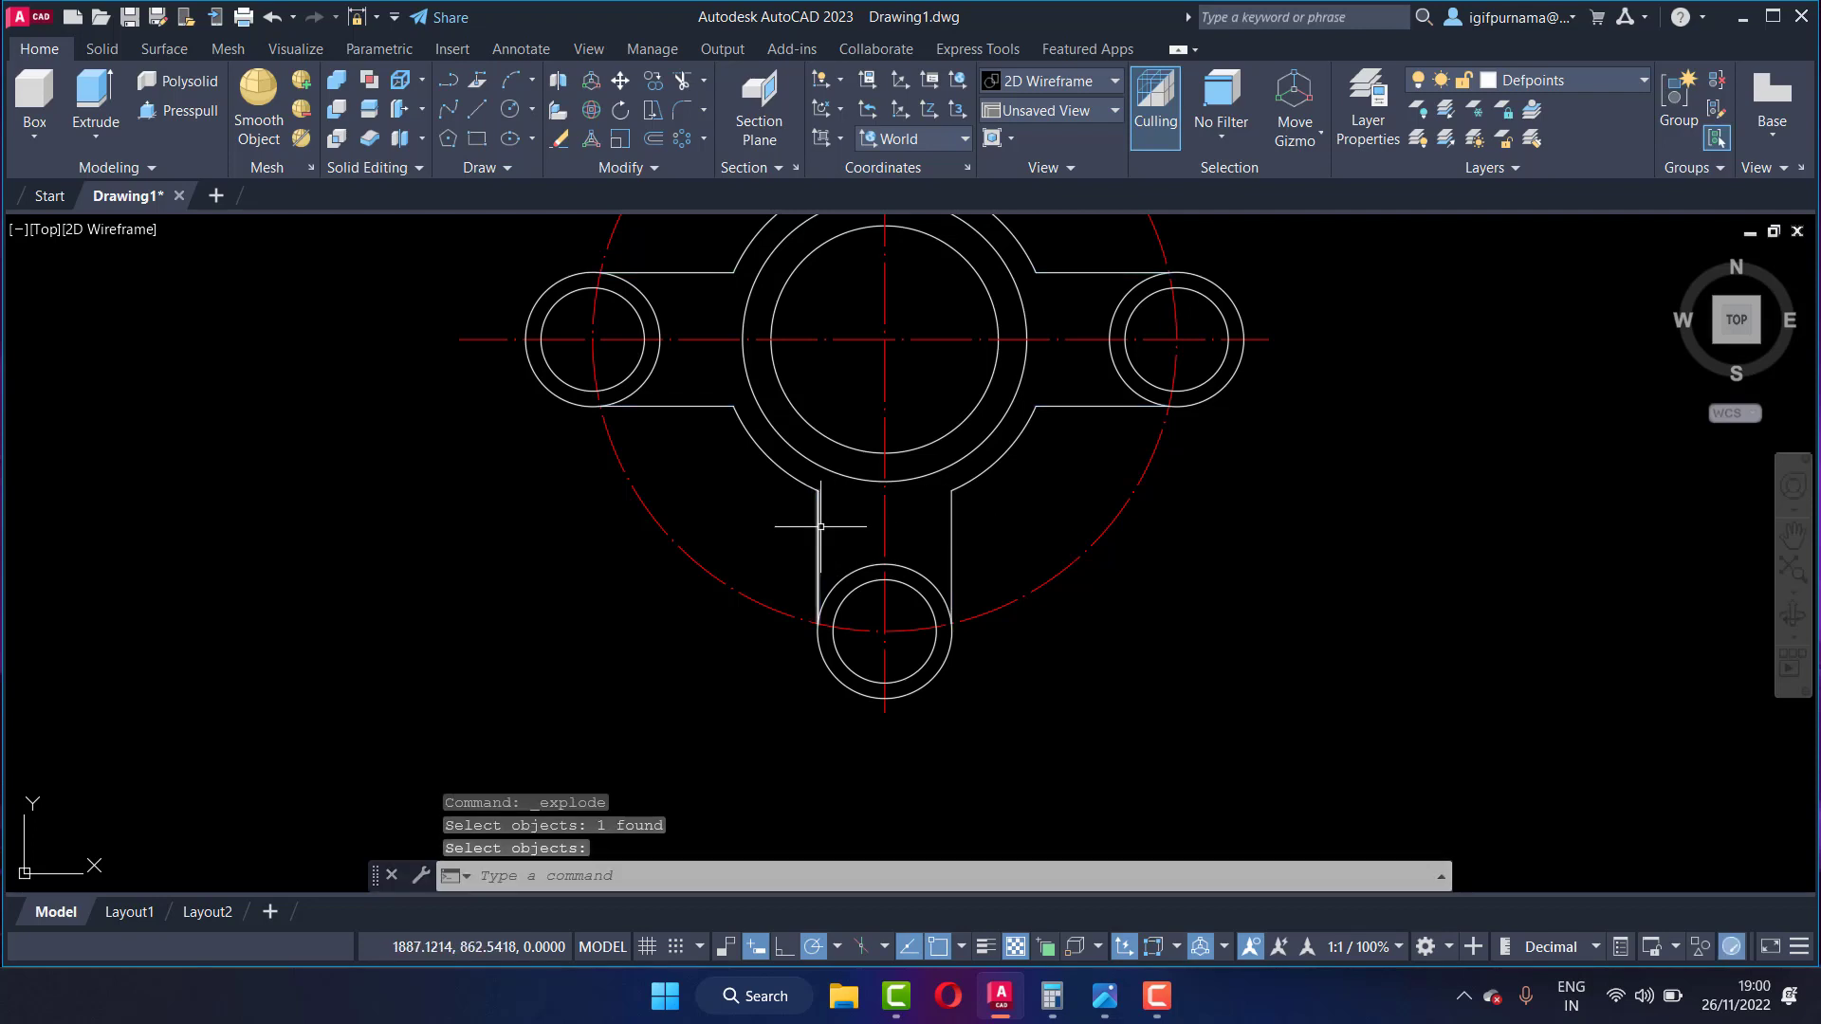
{"action": "scroll", "coordinate": [972, 512], "scroll_direction": "up", "scroll_amount": 4}
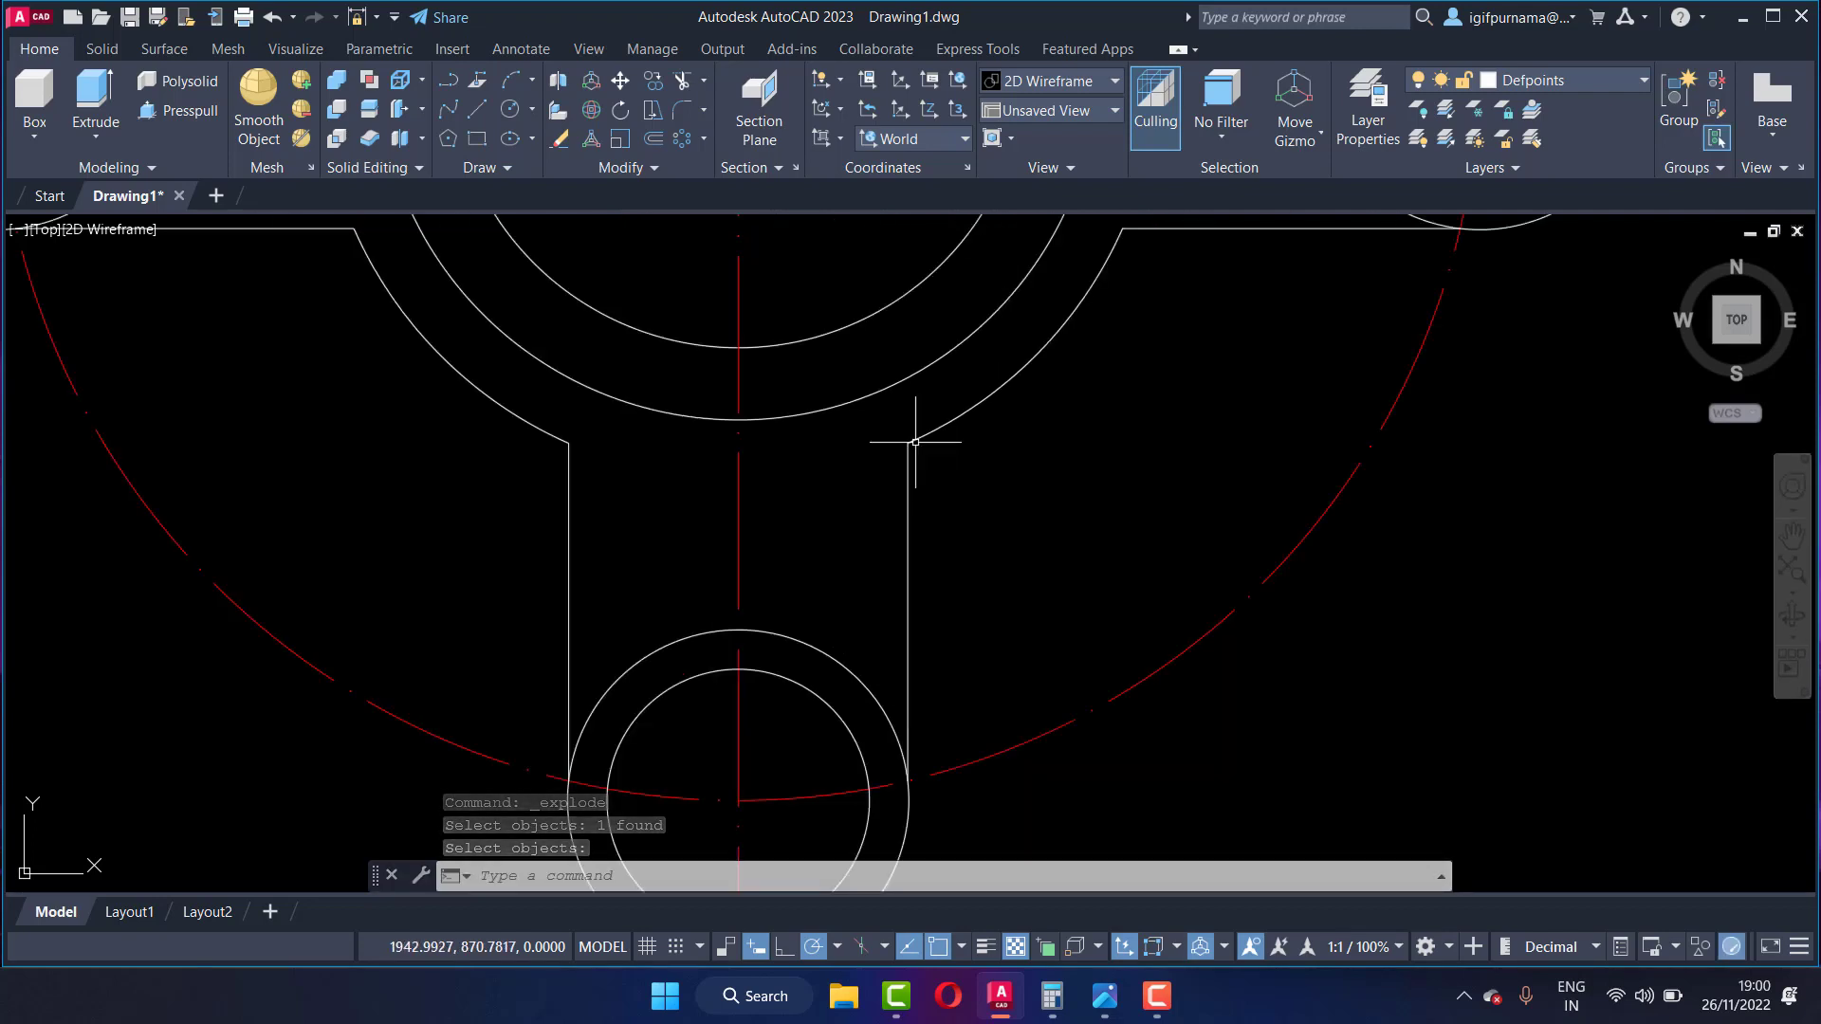
{"action": "left_click", "coordinate": [683, 116]}
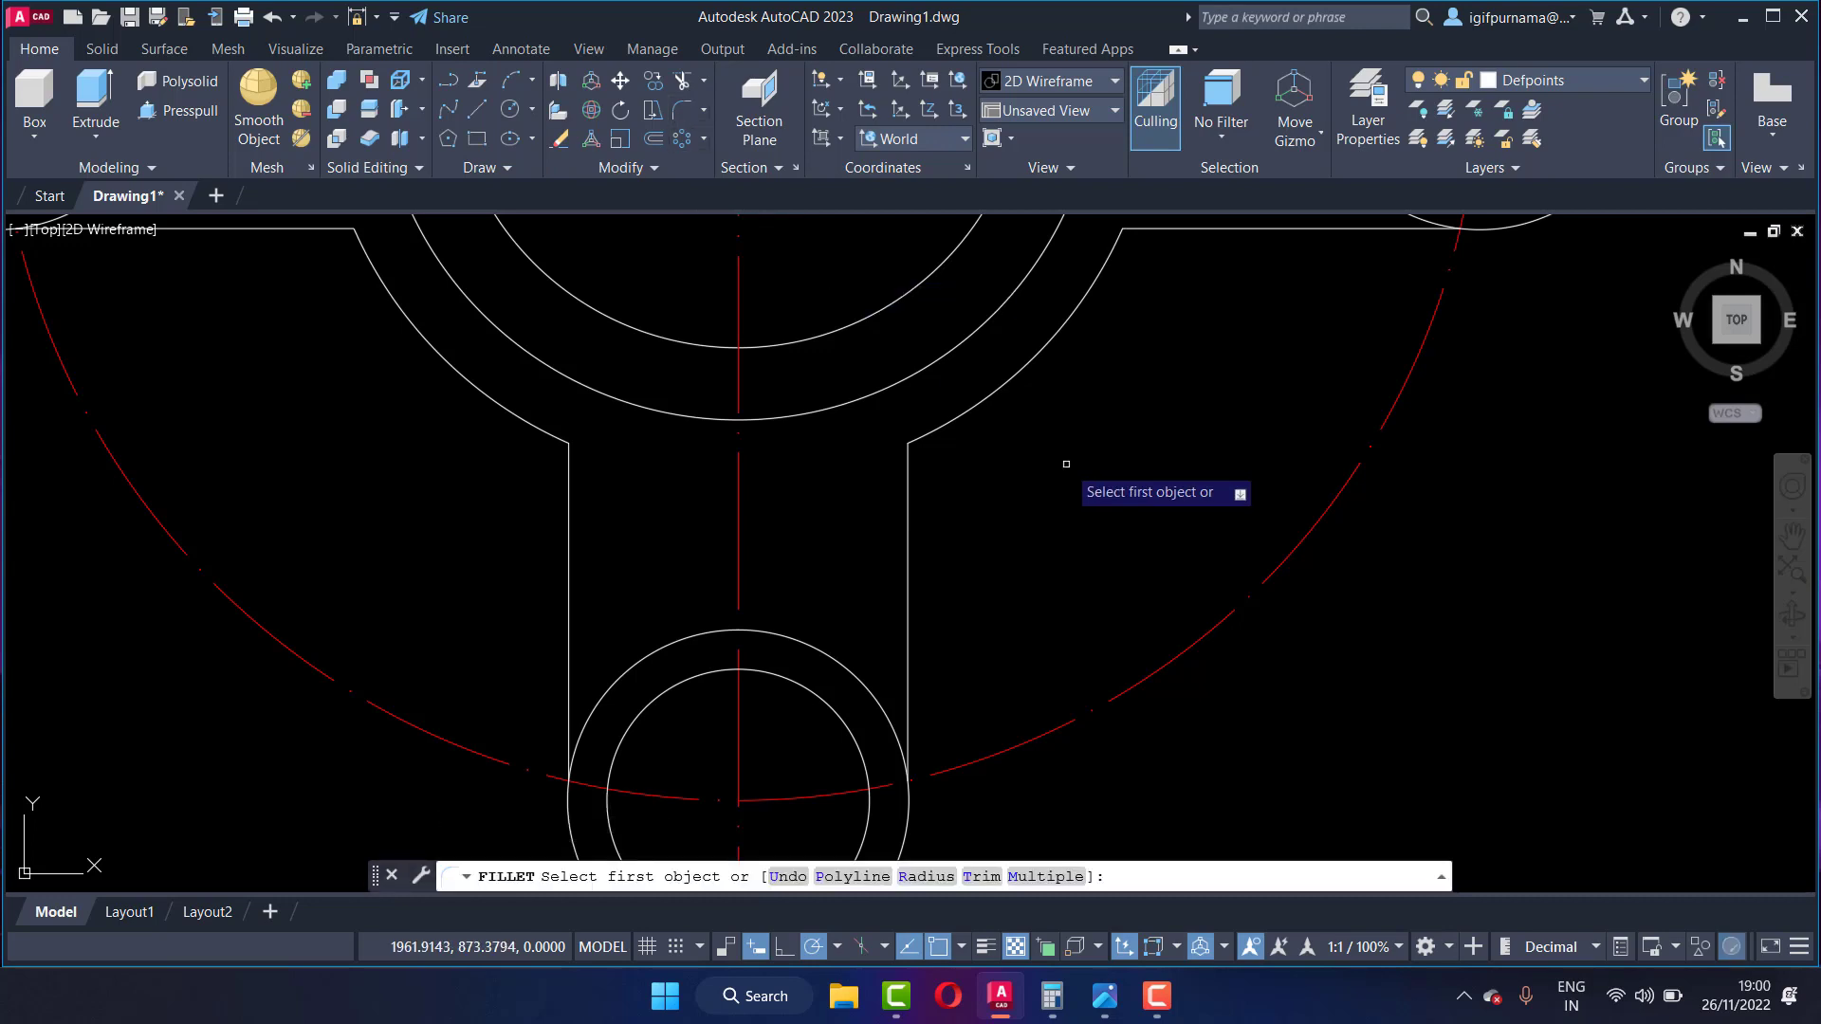
{"action": "type", "text": "r"}
Step: Fillet the first arm corner and the lower-right corner with radius 40
{"action": "key", "text": "Return"}
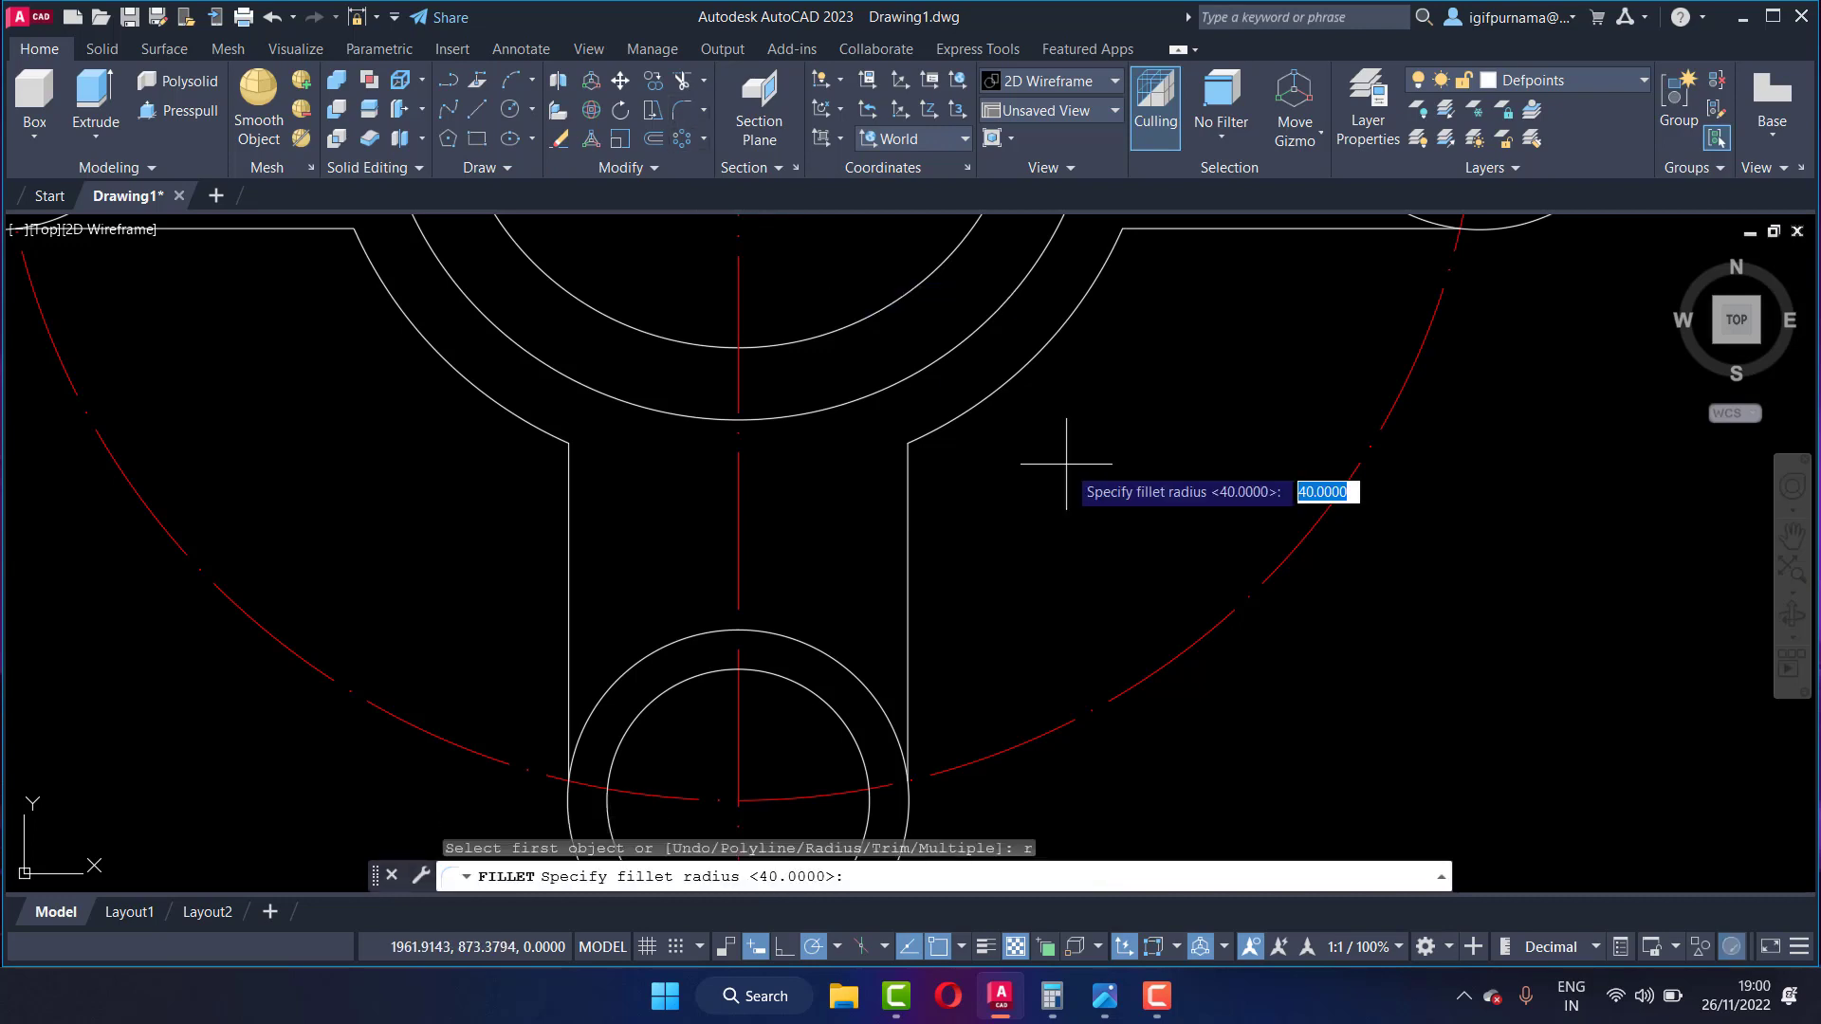
{"action": "key", "text": "Return"}
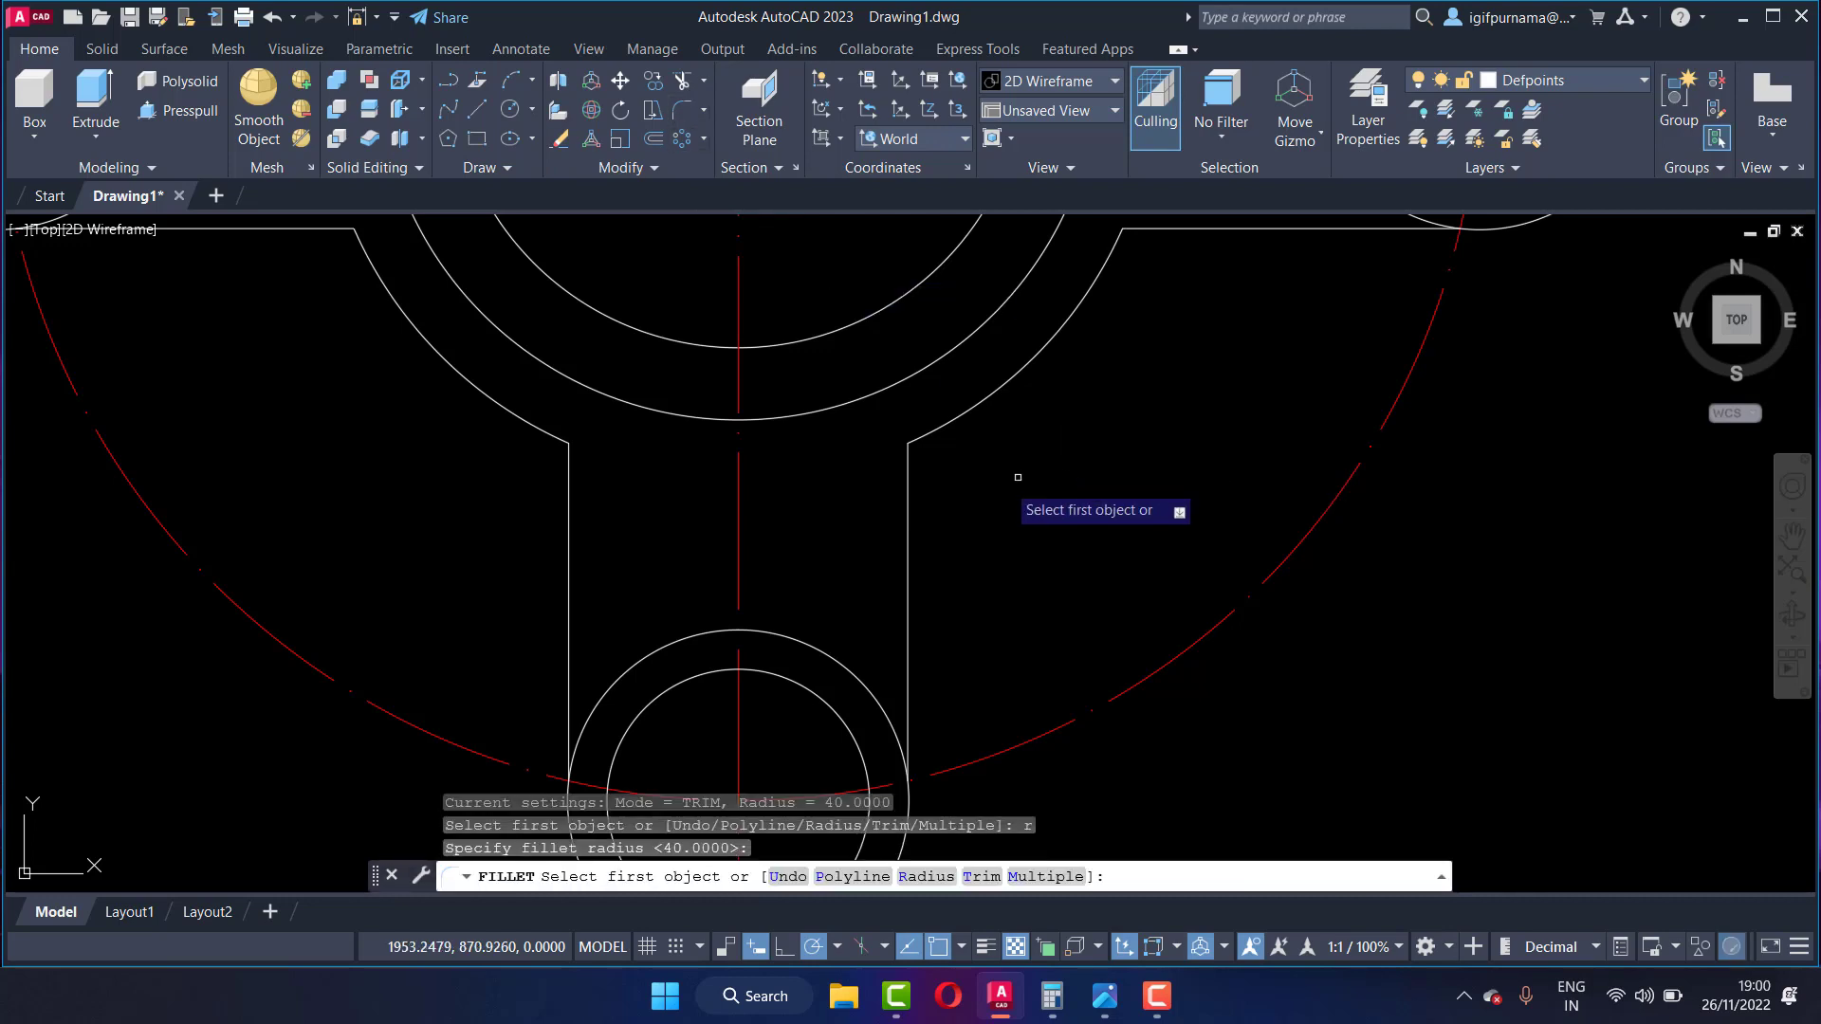
{"action": "left_click", "coordinate": [907, 479]}
{"action": "left_click", "coordinate": [920, 431]}
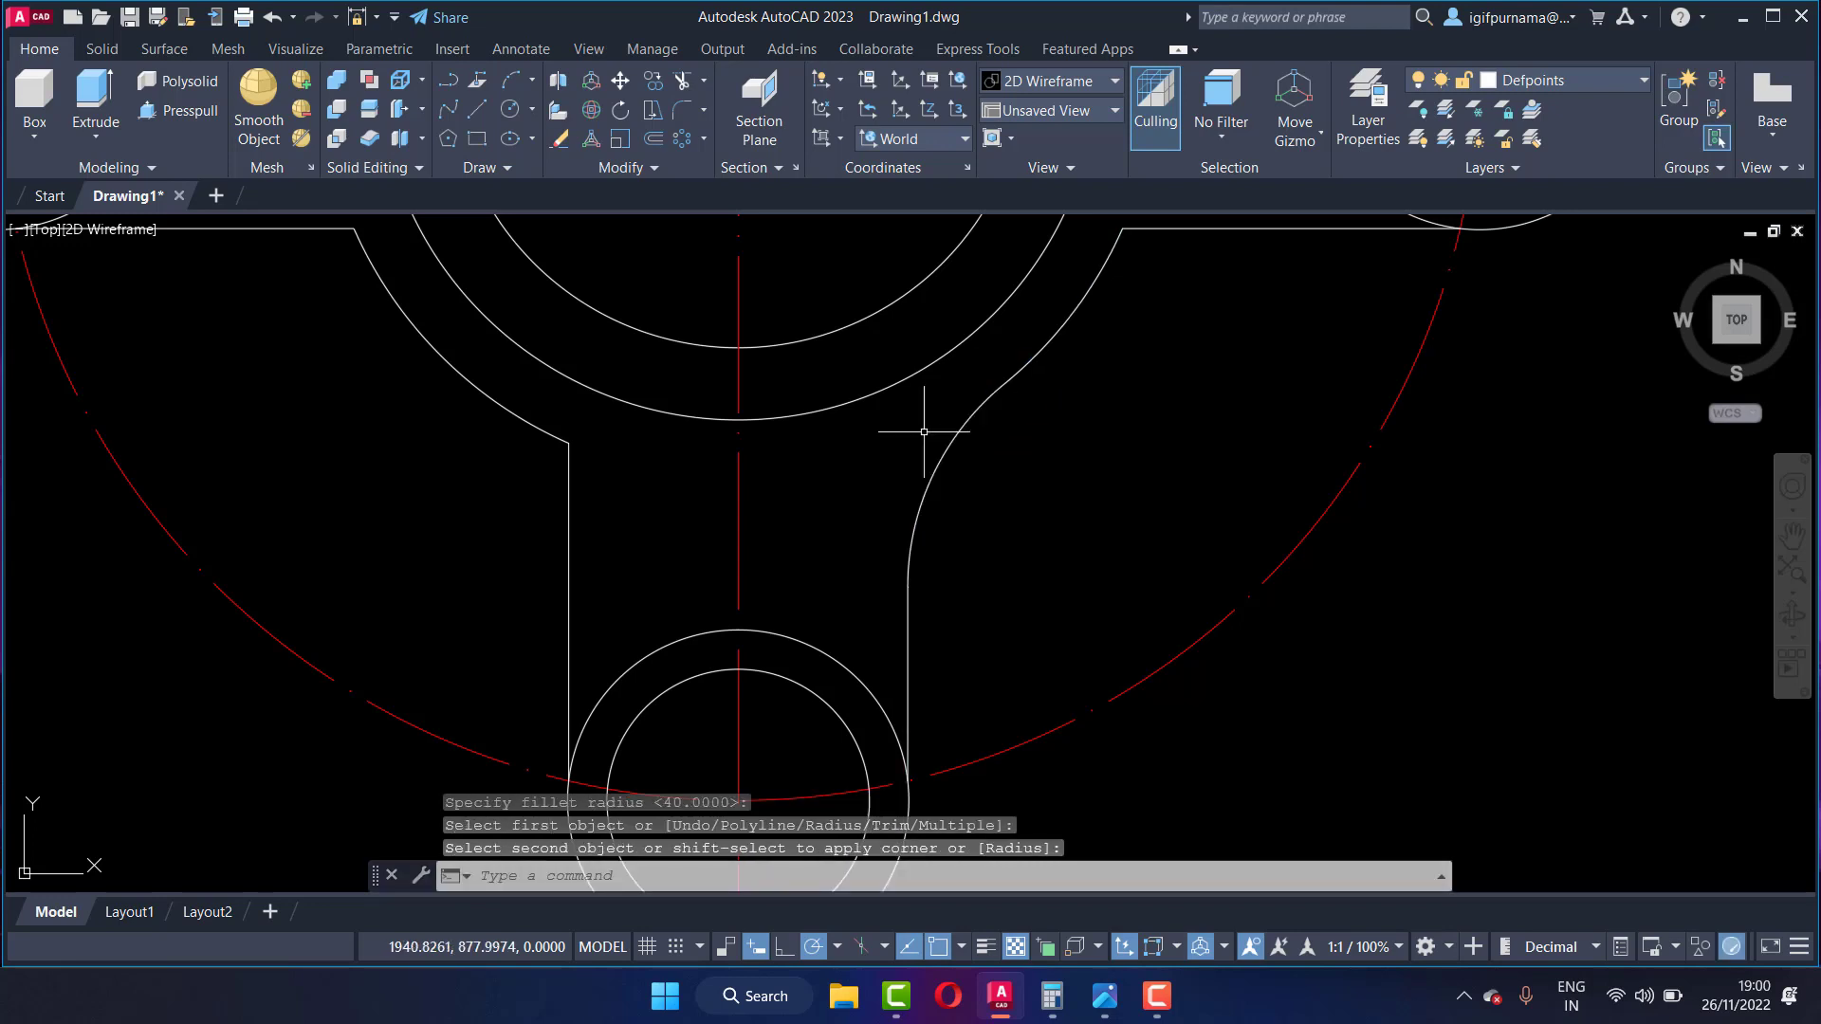
{"action": "scroll", "coordinate": [996, 447], "scroll_direction": "down", "scroll_amount": 2}
{"action": "scroll", "coordinate": [1015, 446], "scroll_direction": "down", "scroll_amount": 2}
{"action": "scroll", "coordinate": [1004, 384], "scroll_direction": "down", "scroll_amount": 2}
{"action": "scroll", "coordinate": [1004, 384], "scroll_direction": "up", "scroll_amount": 4}
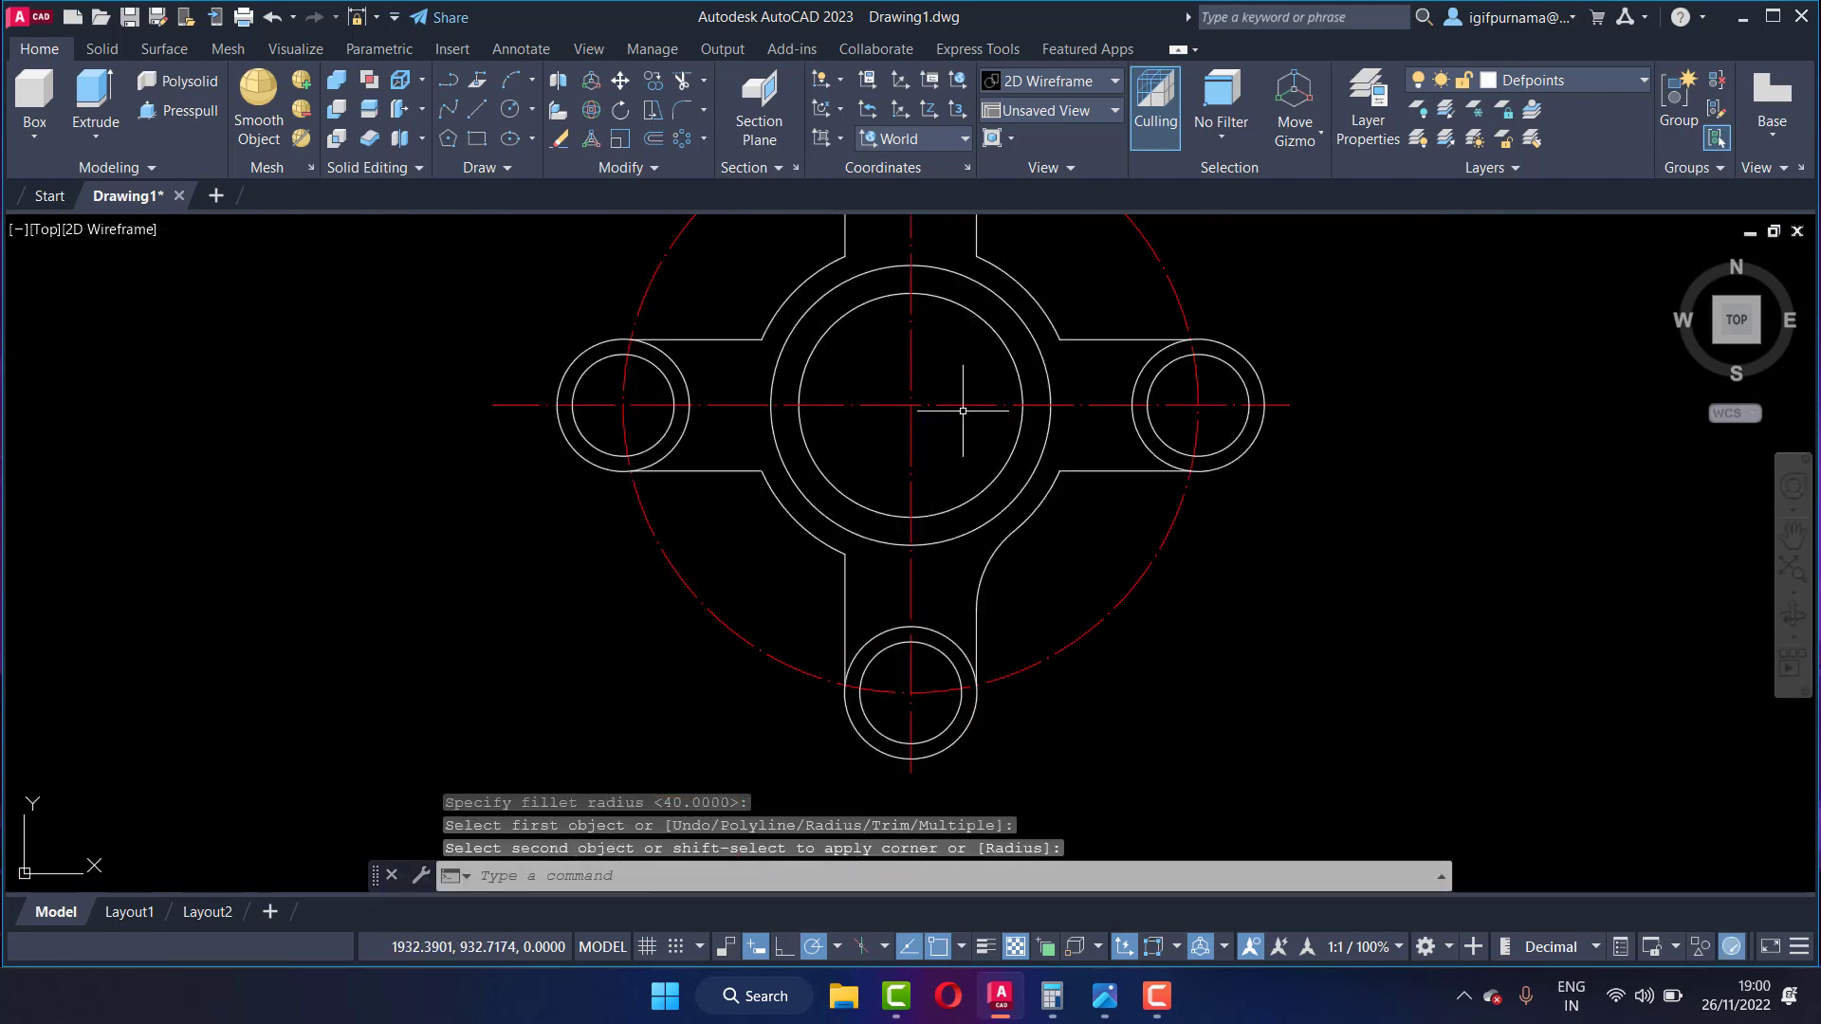
{"action": "key", "text": "Return"}
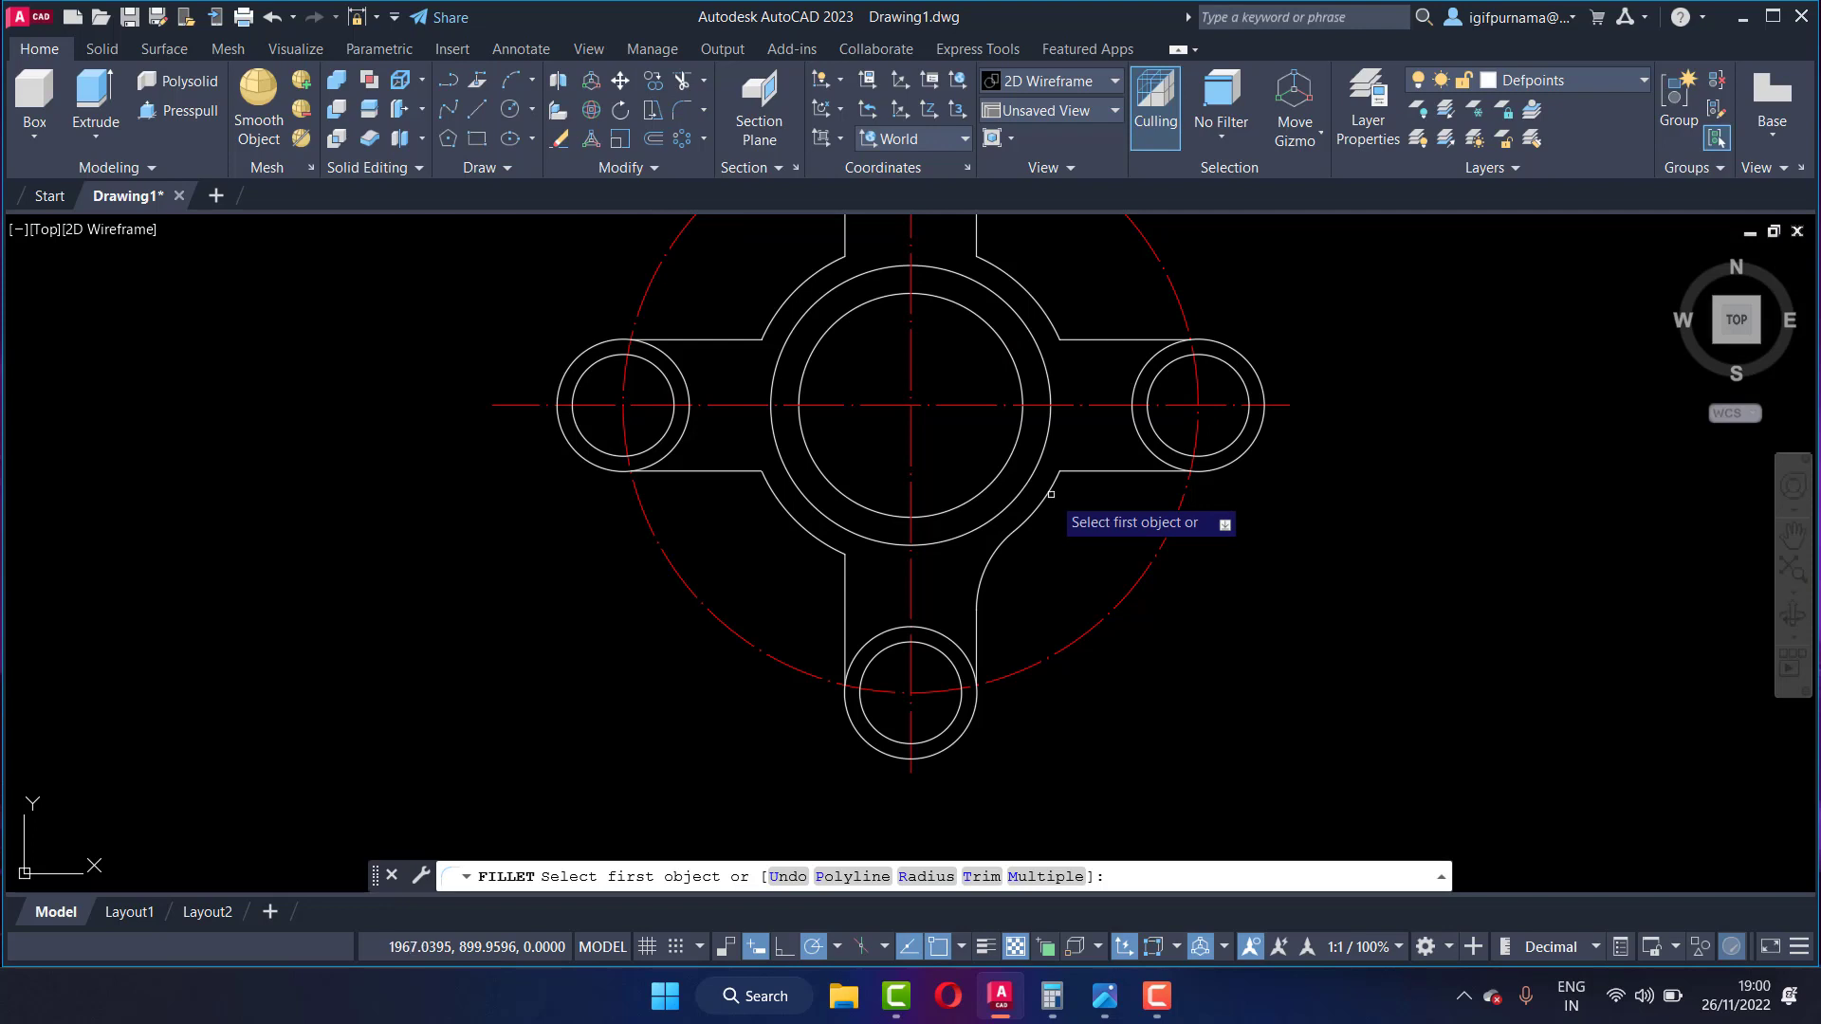
{"action": "left_click", "coordinate": [1051, 494]}
{"action": "left_click", "coordinate": [1091, 471]}
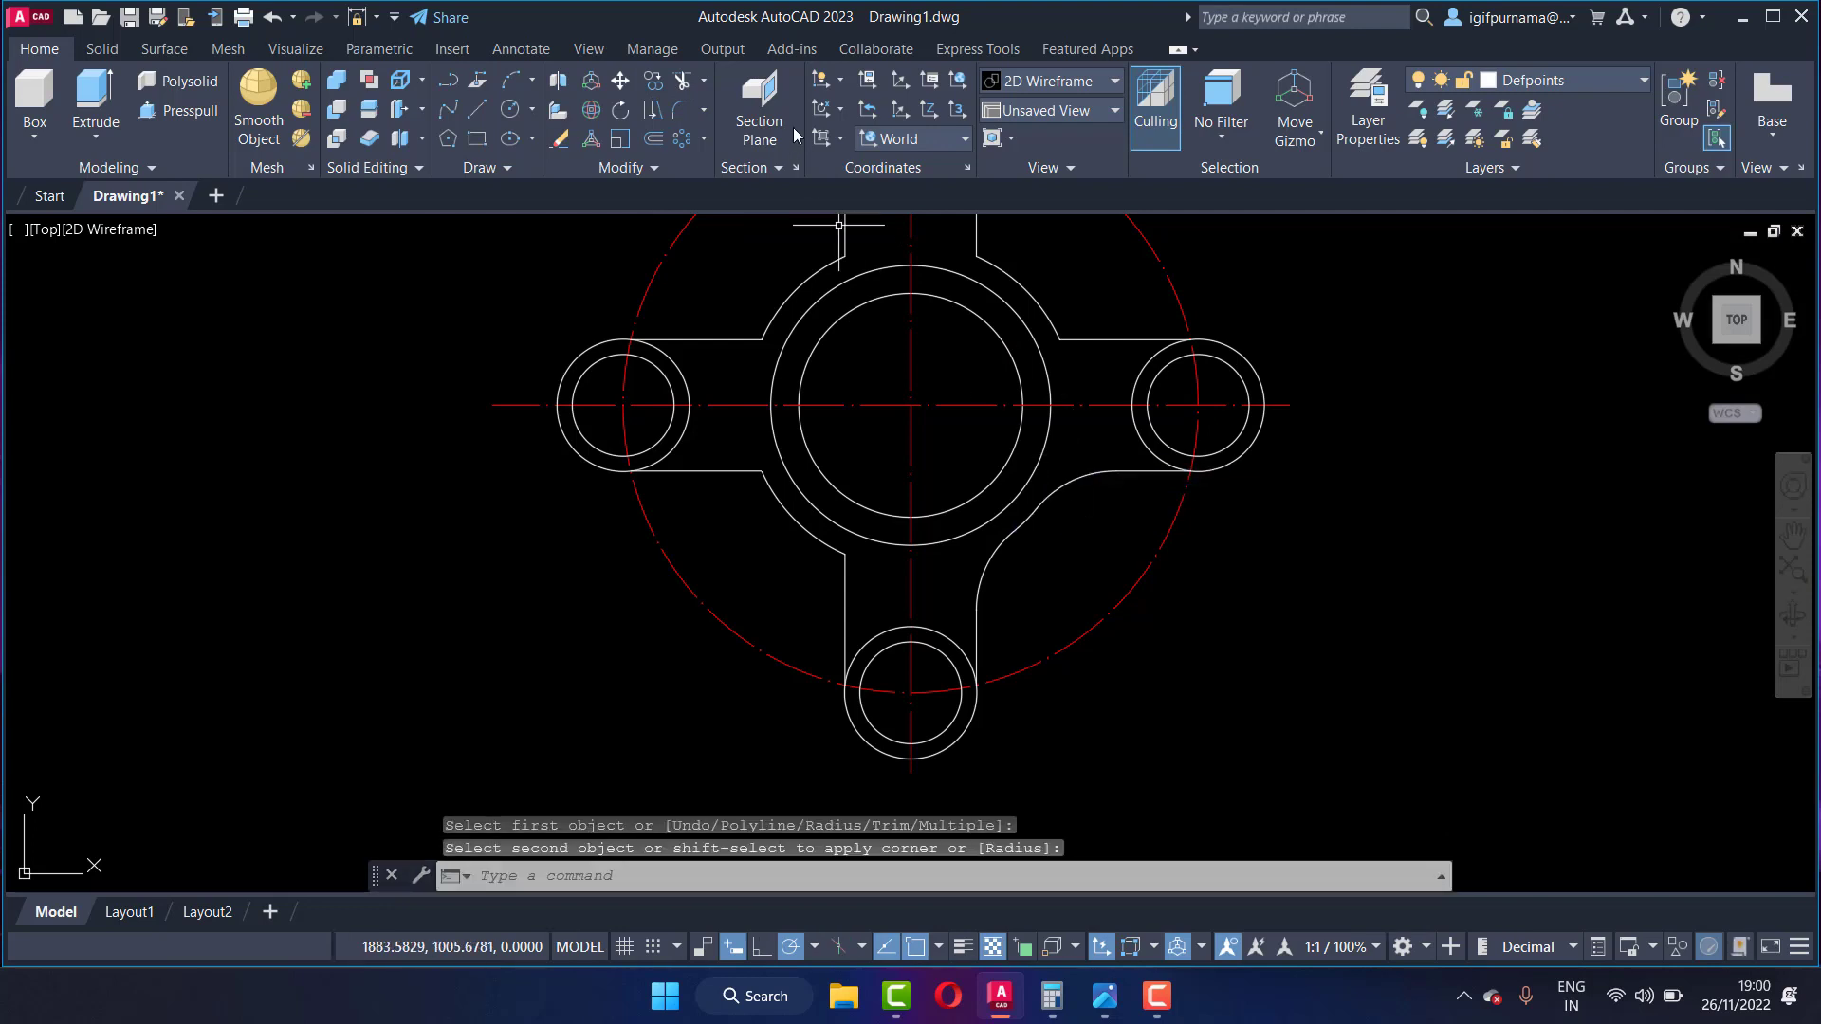
Step: Fillet the two upper-right corners and the upper-left corner with radius 40
{"action": "left_click", "coordinate": [669, 111]}
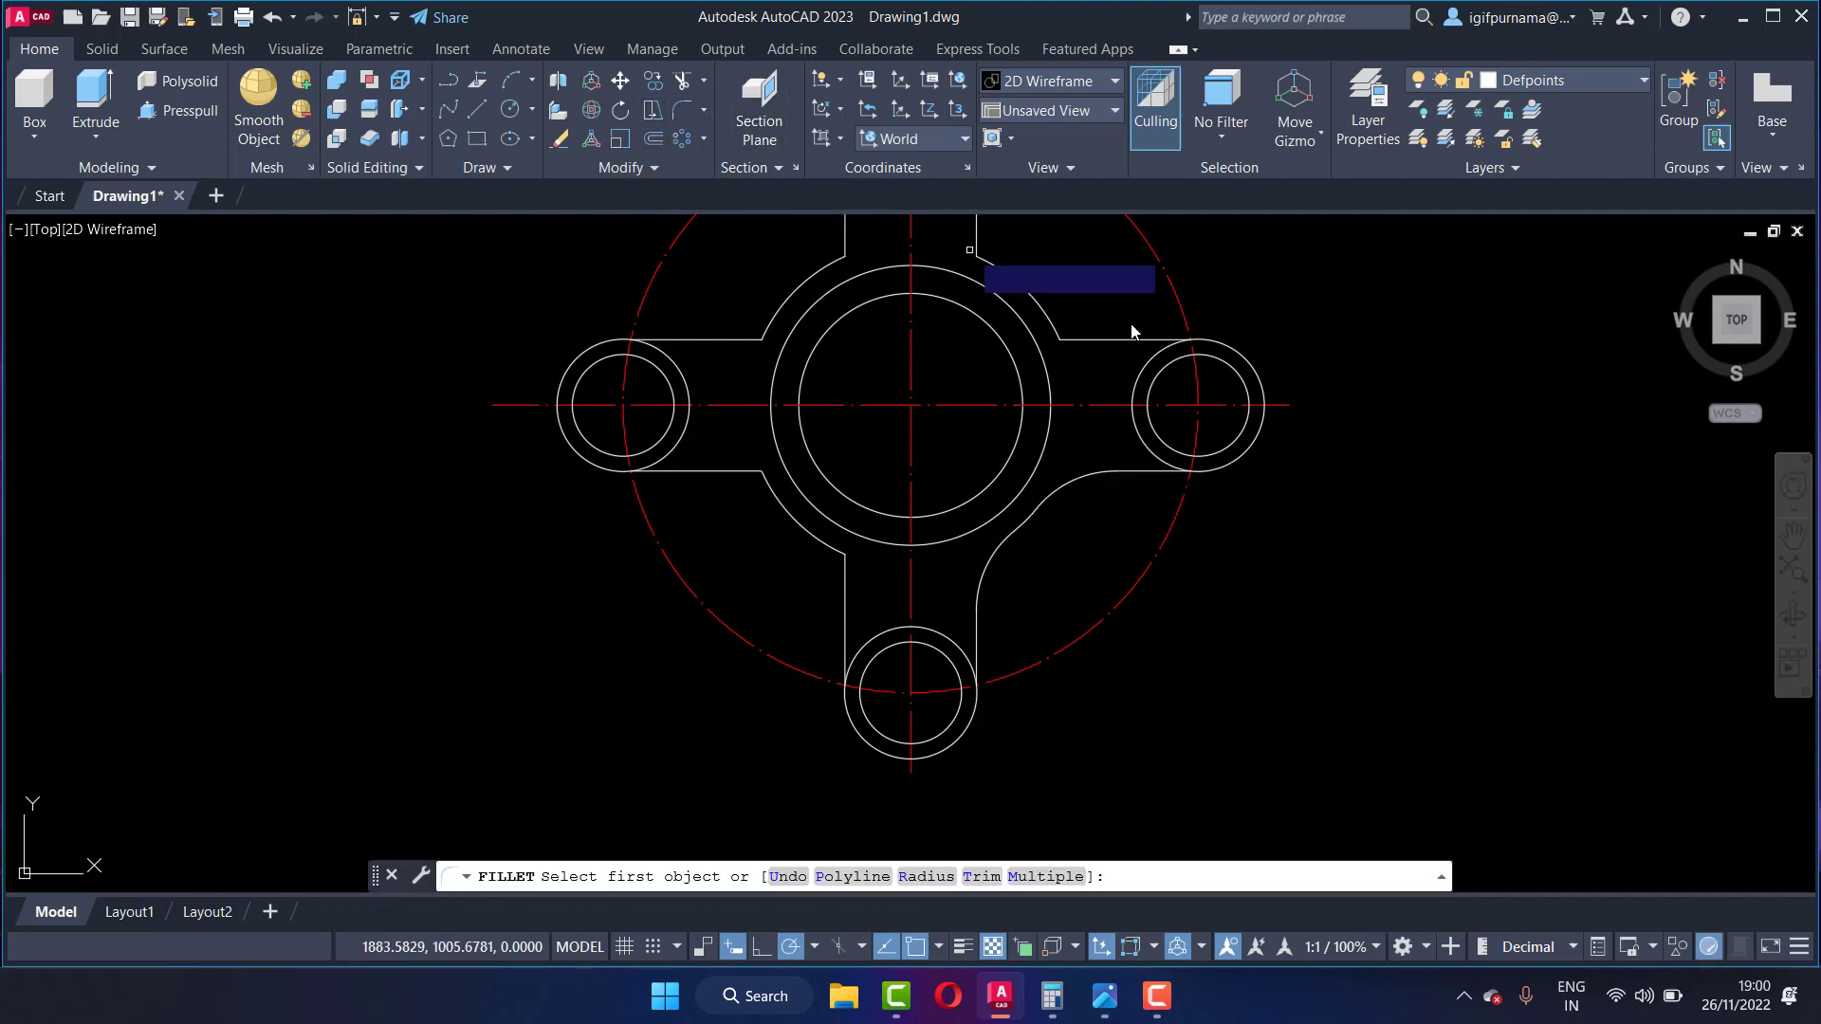
{"action": "left_click", "coordinate": [1072, 338]}
{"action": "left_click", "coordinate": [1044, 309]}
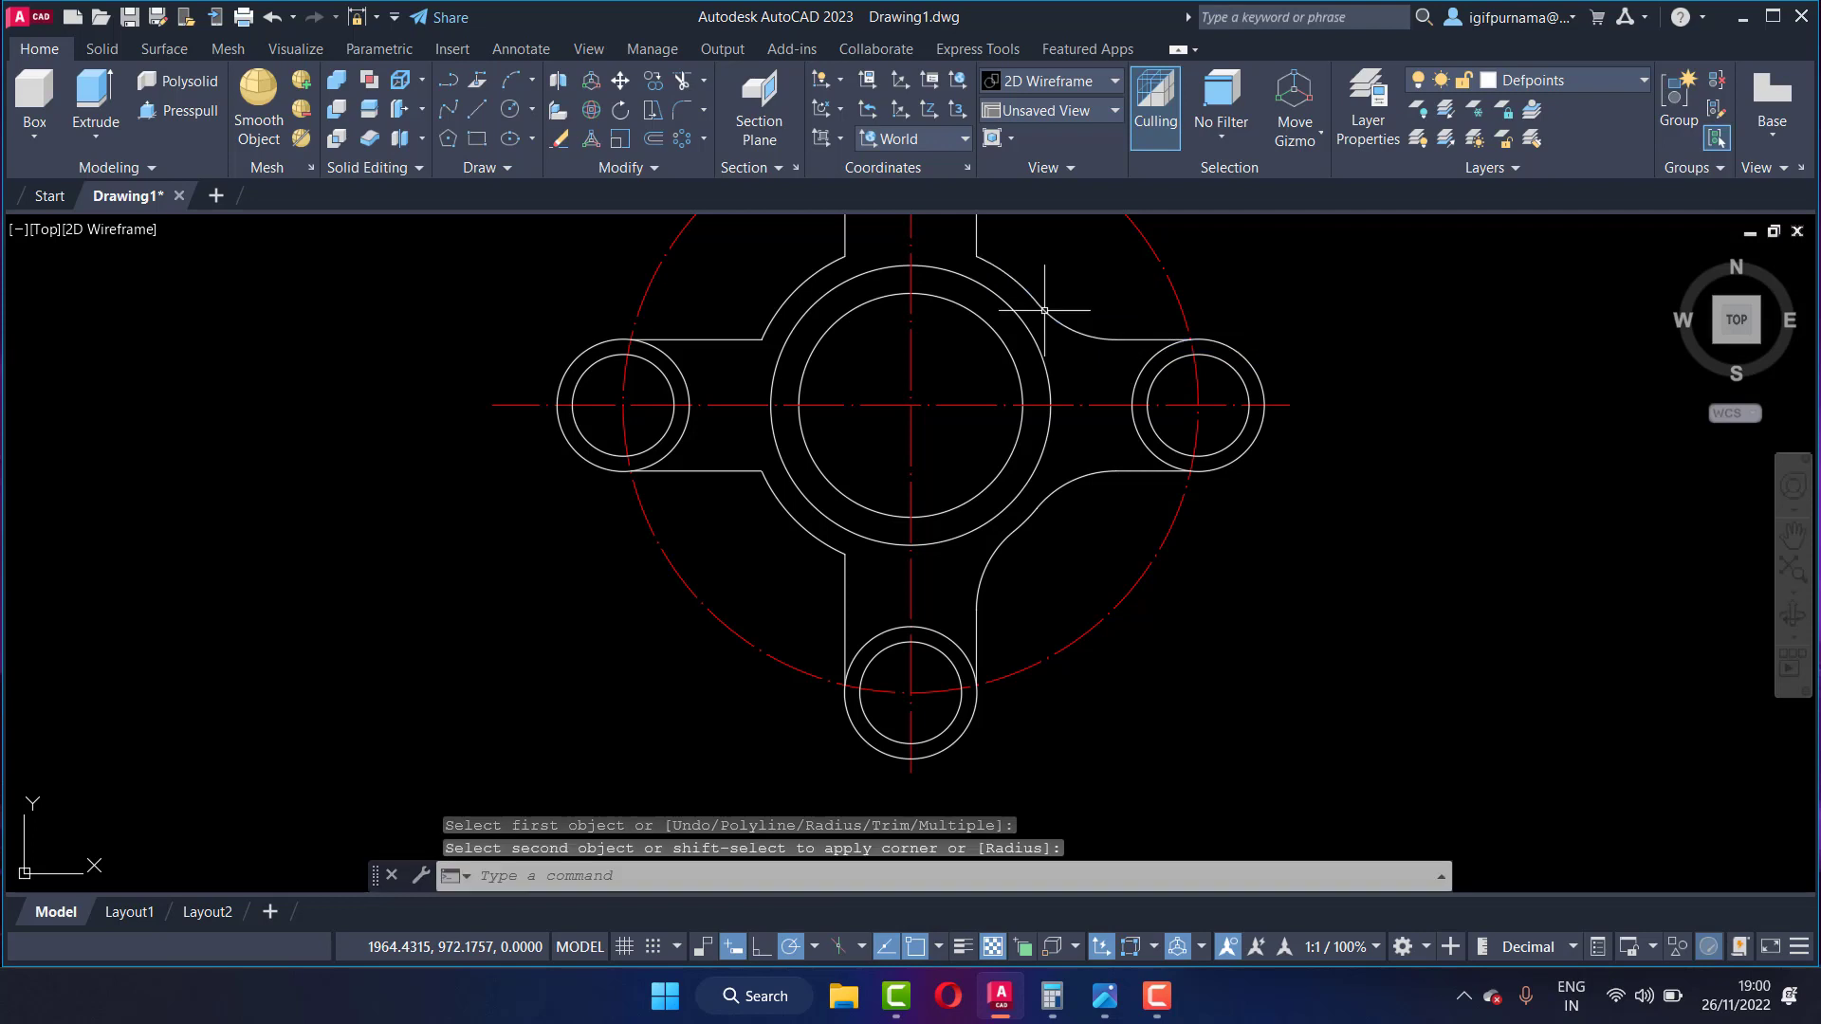
{"action": "left_click", "coordinate": [679, 110]}
{"action": "left_click", "coordinate": [1002, 275]}
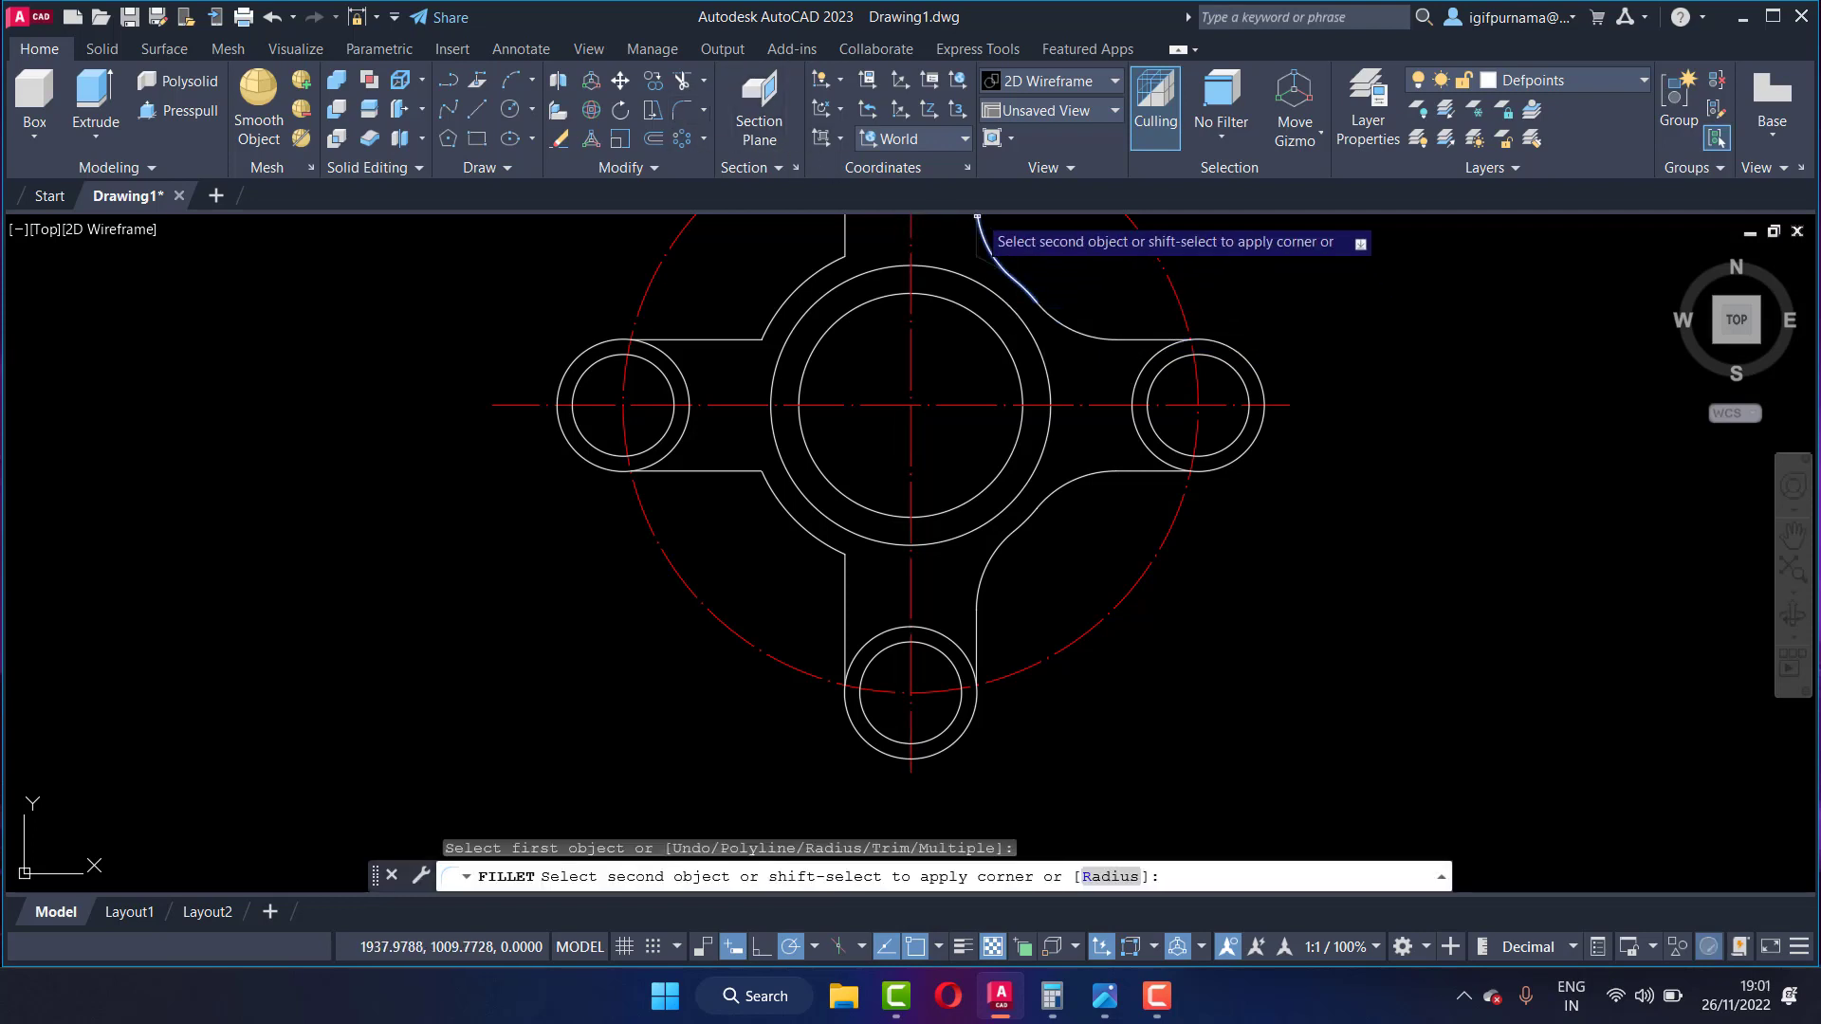
{"action": "left_click", "coordinate": [977, 218]}
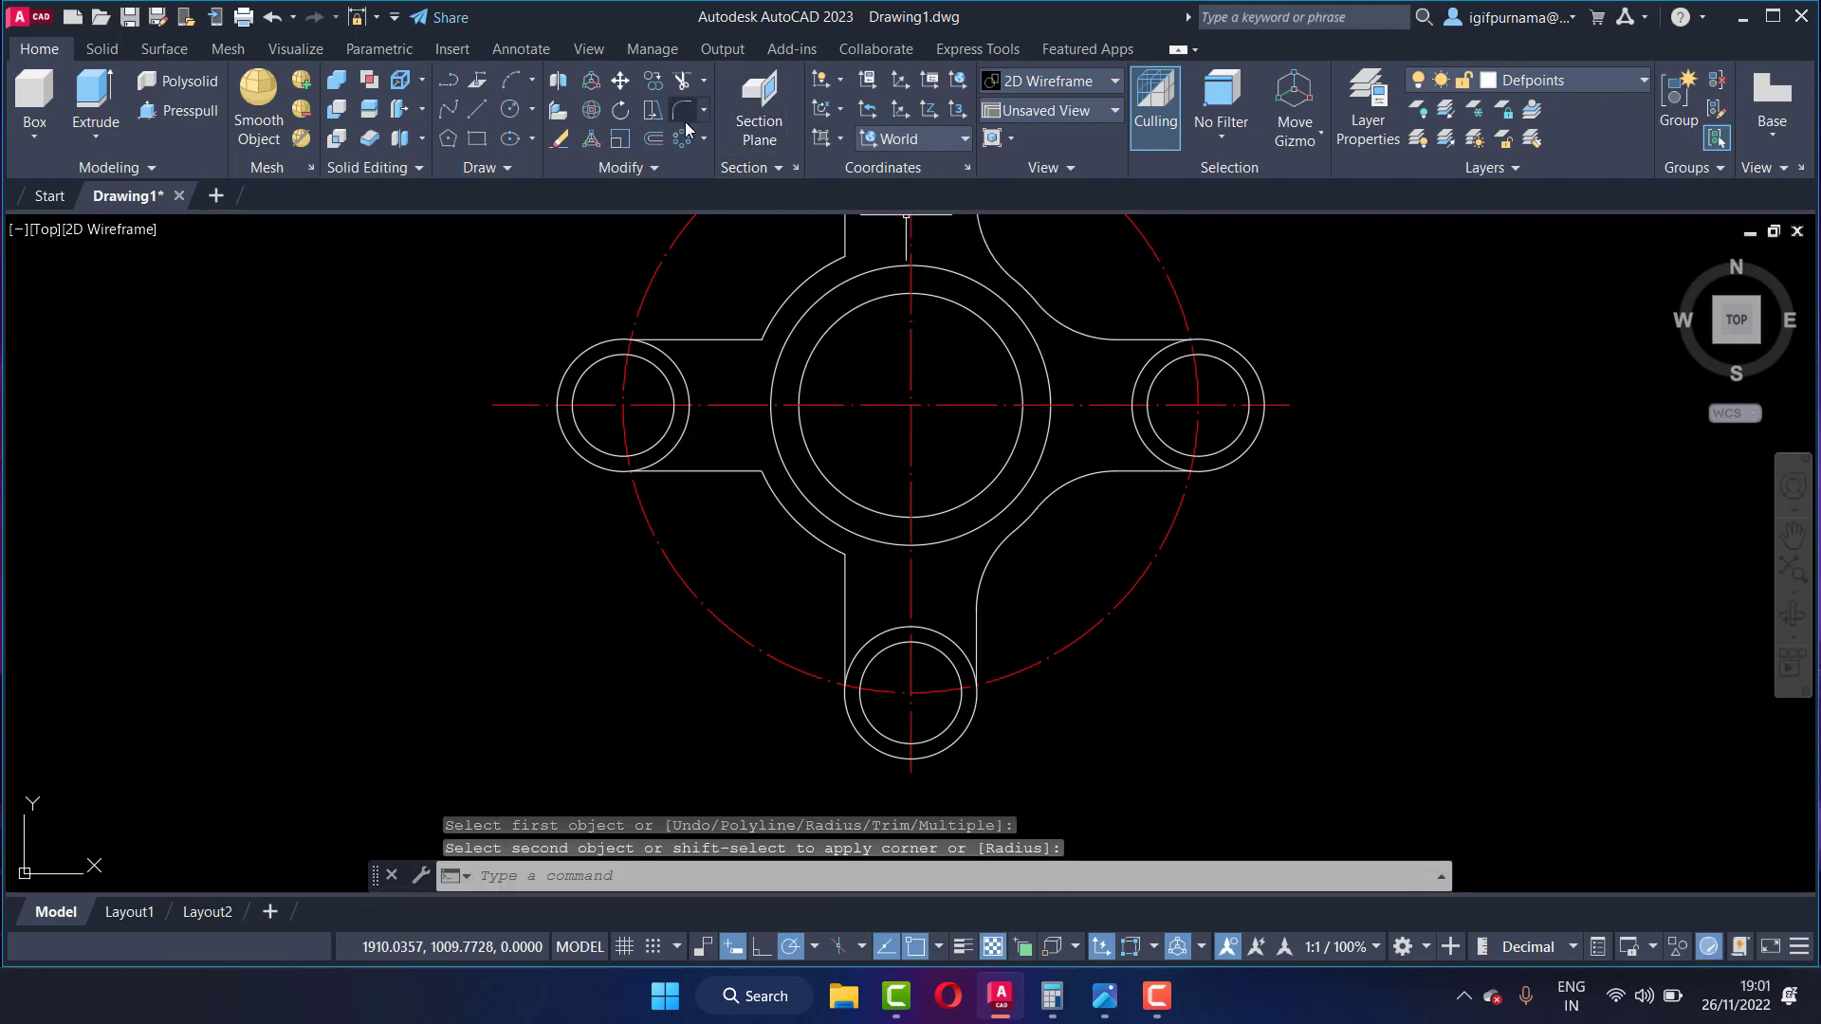
{"action": "key", "text": "Return"}
{"action": "left_click", "coordinate": [770, 321]}
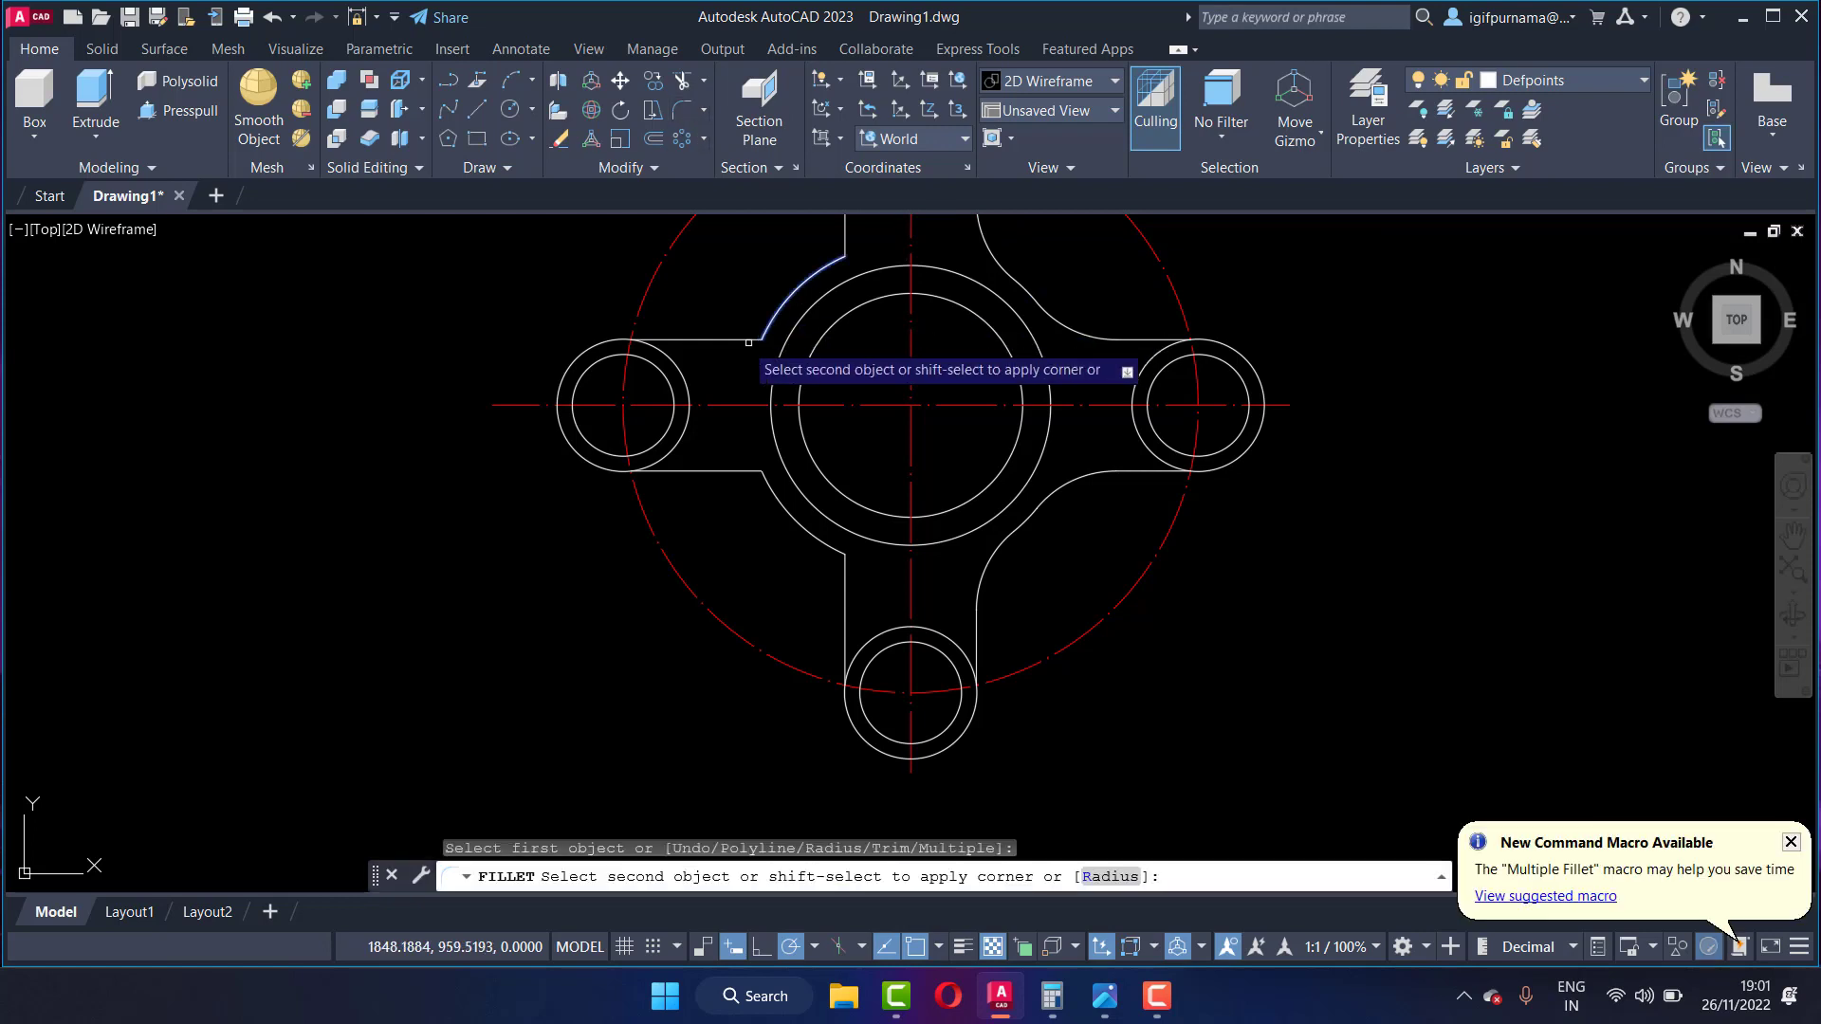
{"action": "left_click", "coordinate": [679, 115]}
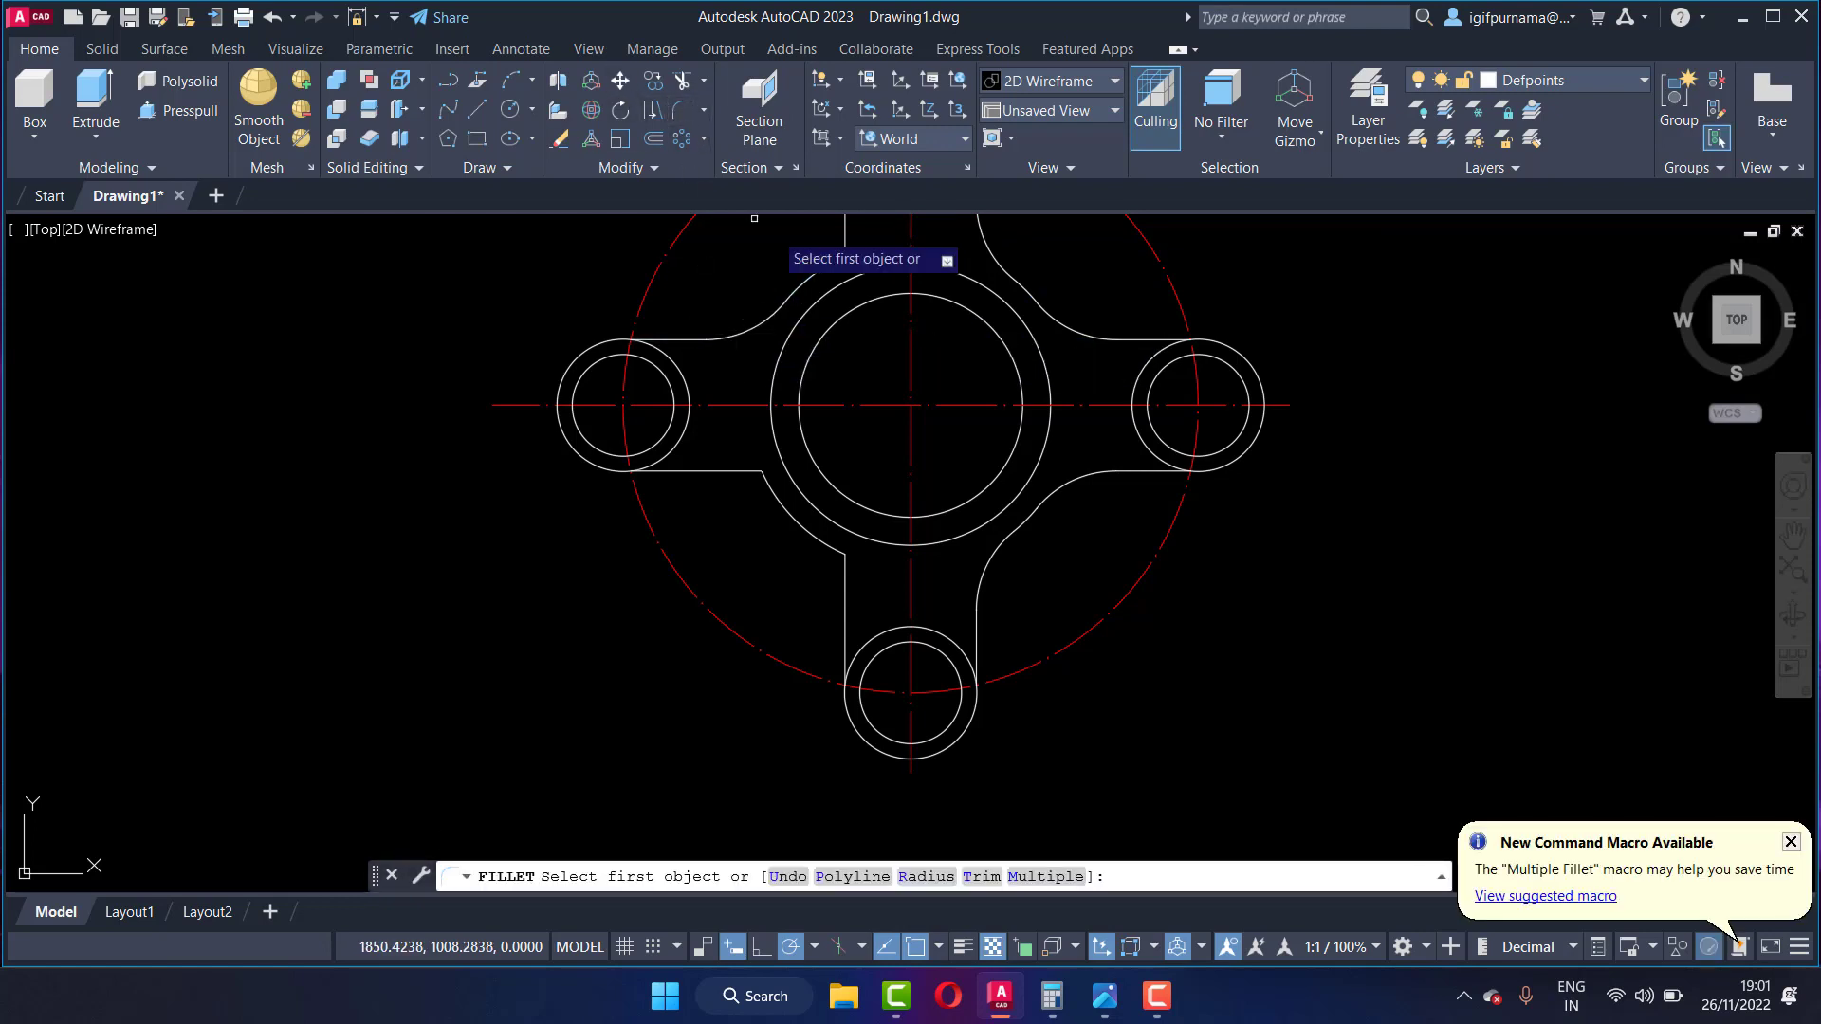
{"action": "left_click", "coordinate": [825, 272]}
{"action": "left_click", "coordinate": [846, 239]}
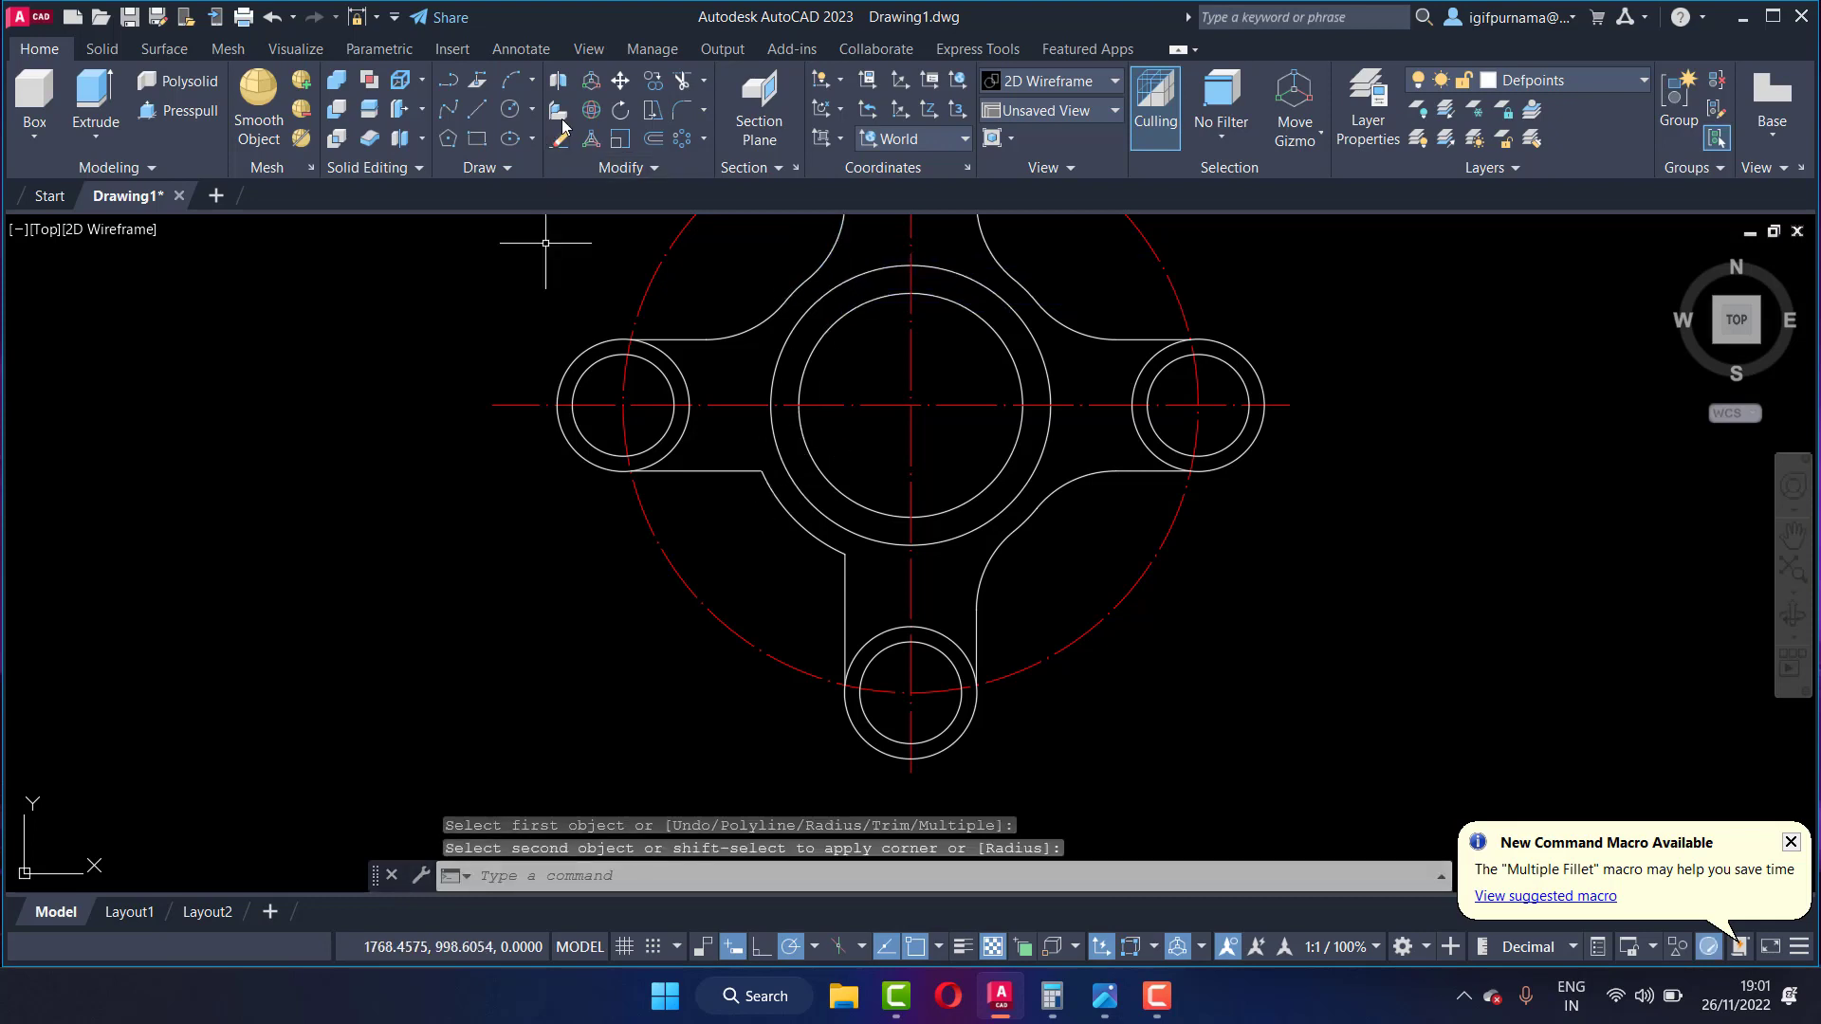
Step: Fillet the lower-left and bottom-arm corners at radius 40, then bring up the reference
{"action": "left_click", "coordinate": [680, 111]}
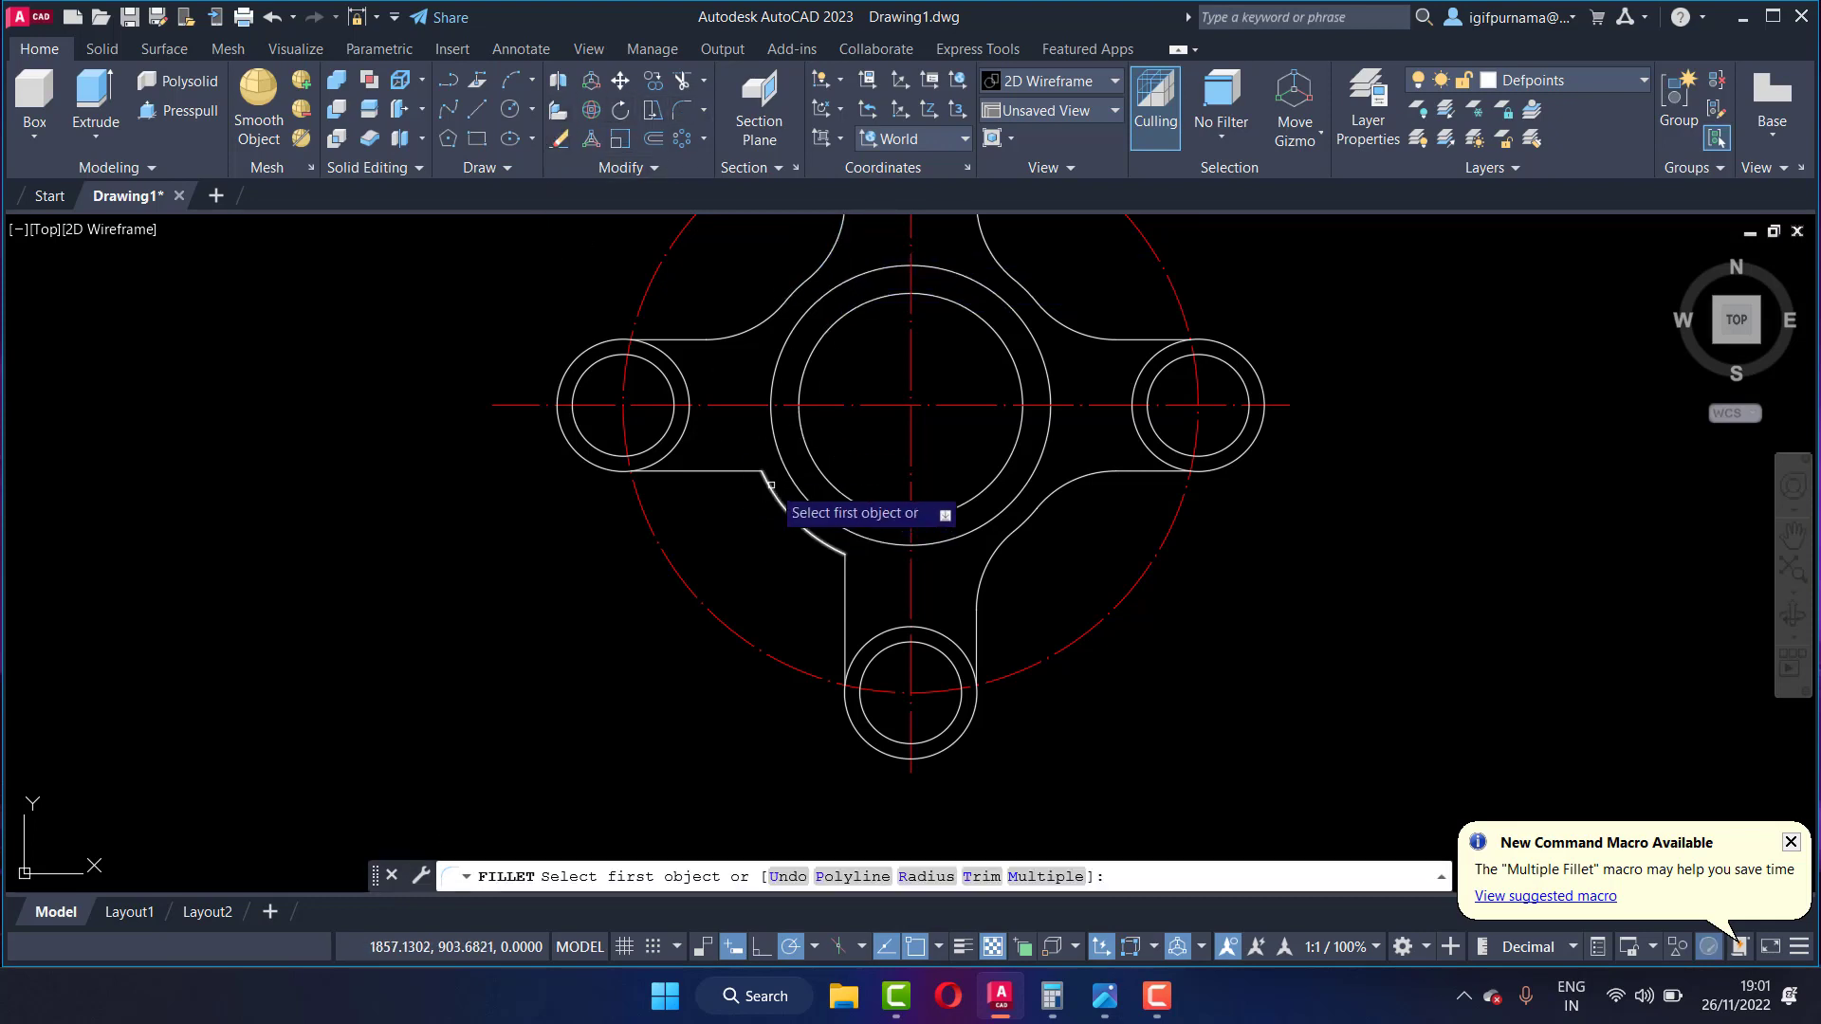
{"action": "left_click", "coordinate": [770, 485]}
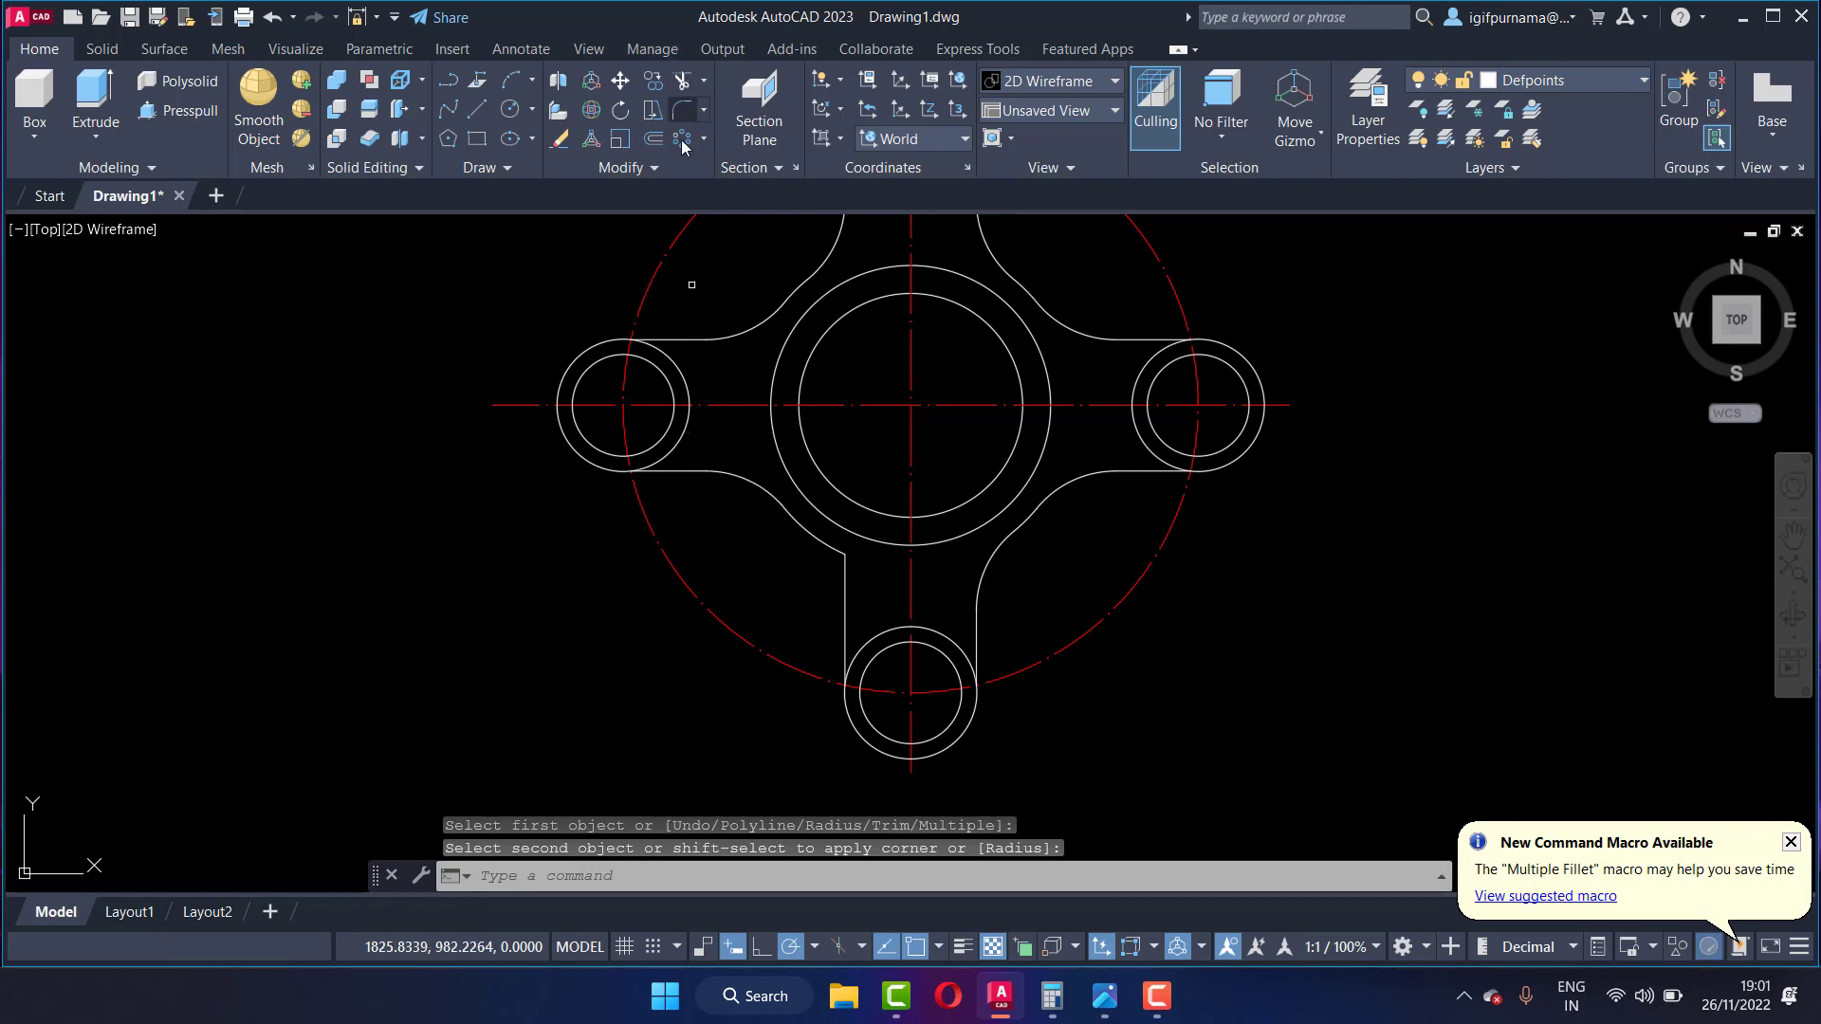
{"action": "key", "text": "Return"}
{"action": "left_click", "coordinate": [845, 607]}
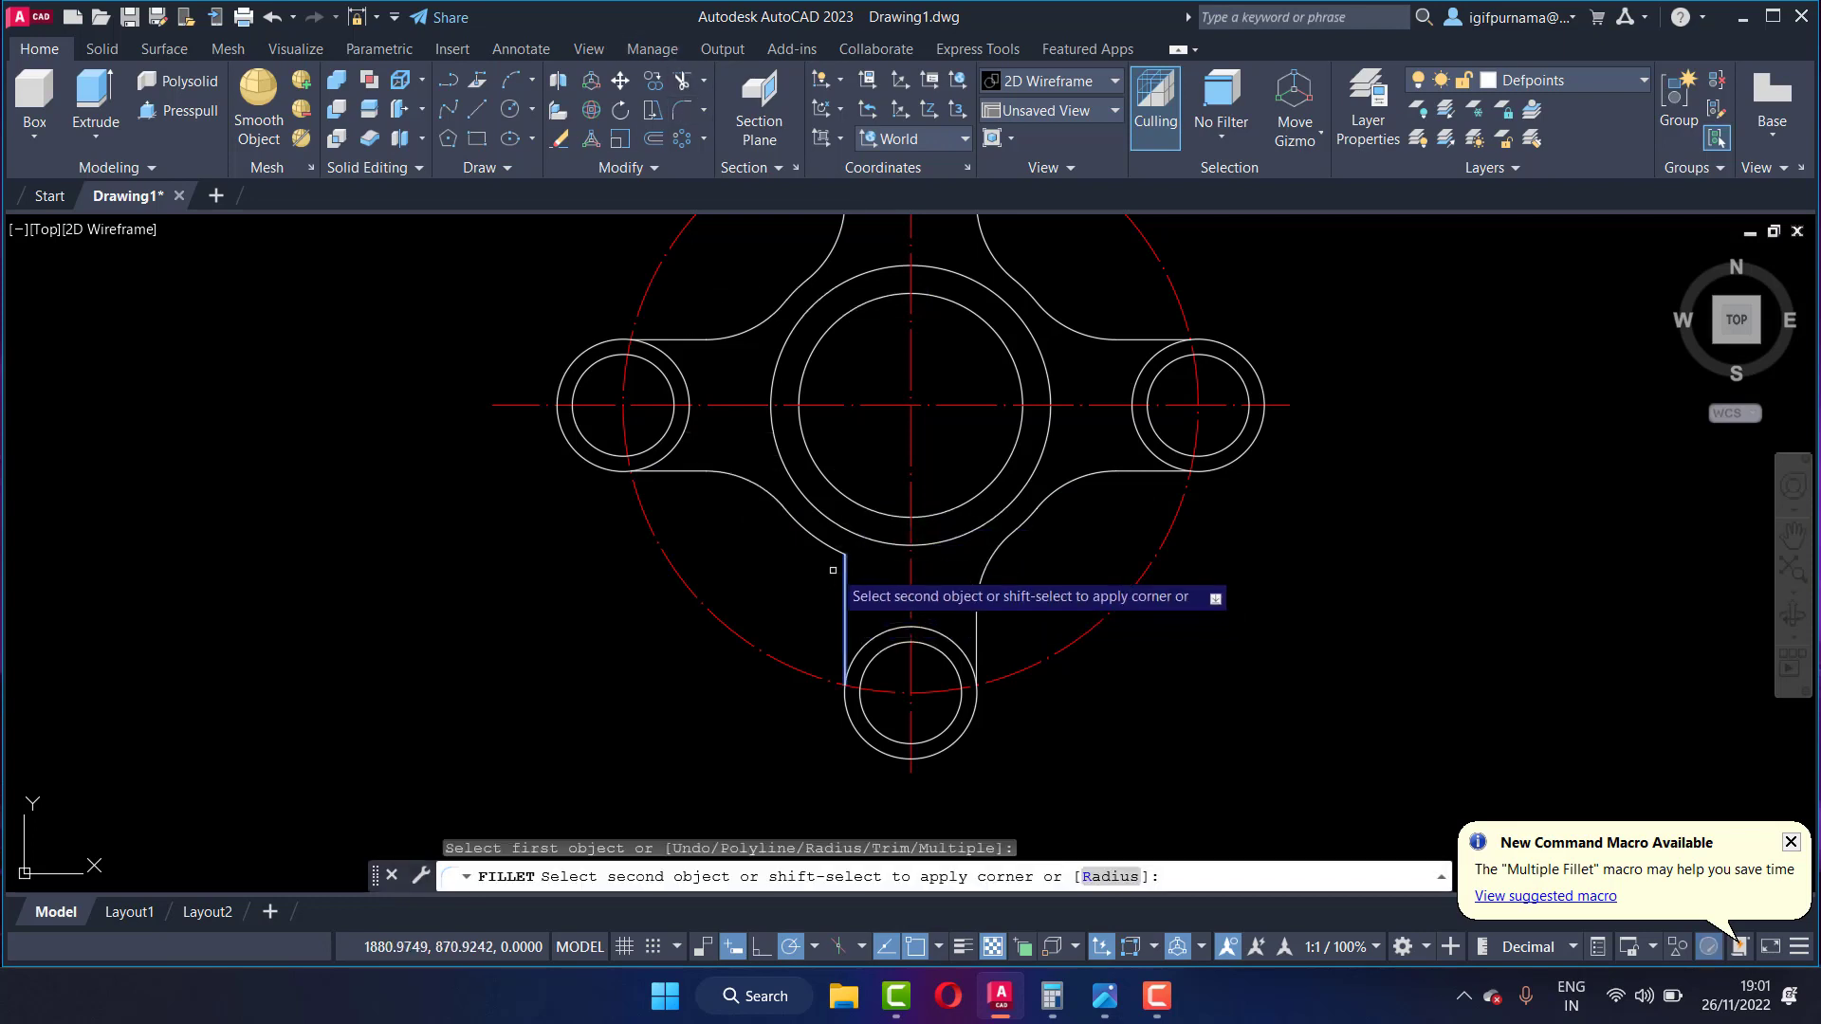
{"action": "left_click", "coordinate": [843, 519]}
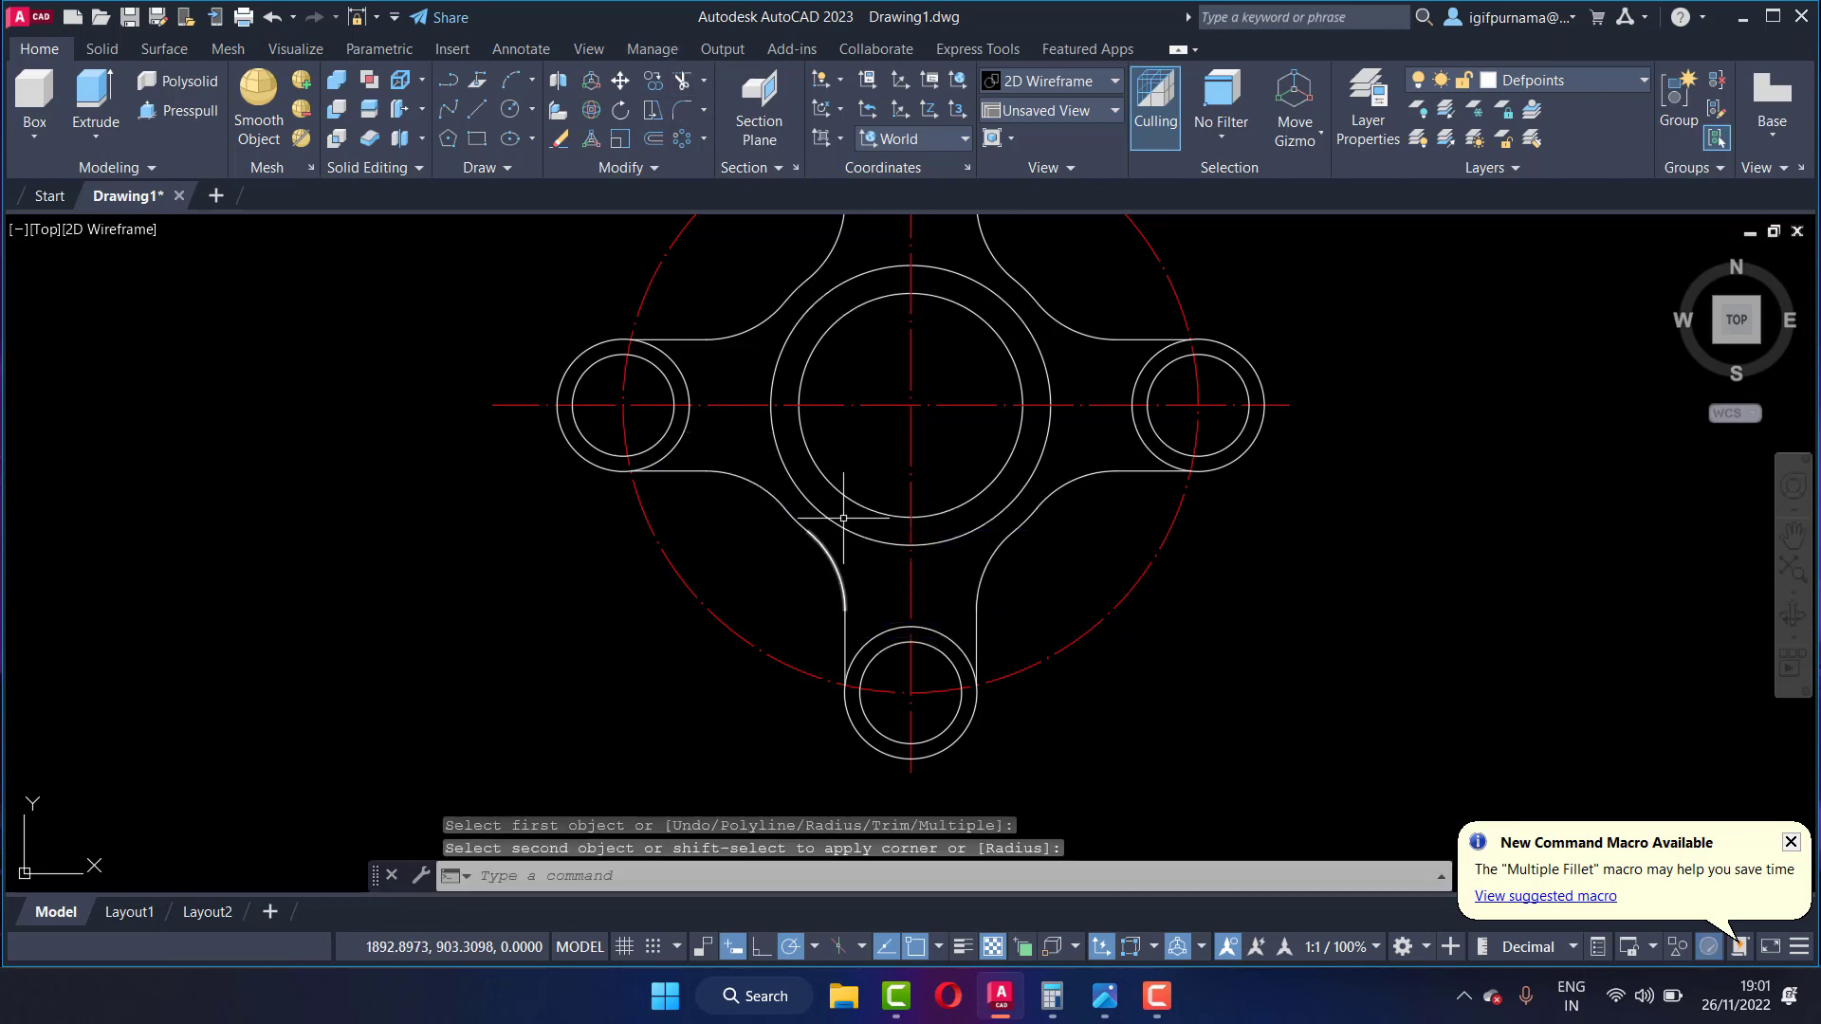
{"action": "left_click", "coordinate": [1104, 1007]}
Step: Zoom the reference image to confirm the 20 arm width, then return to AutoCAD
{"action": "scroll", "coordinate": [1525, 494], "scroll_direction": "down", "scroll_amount": 2}
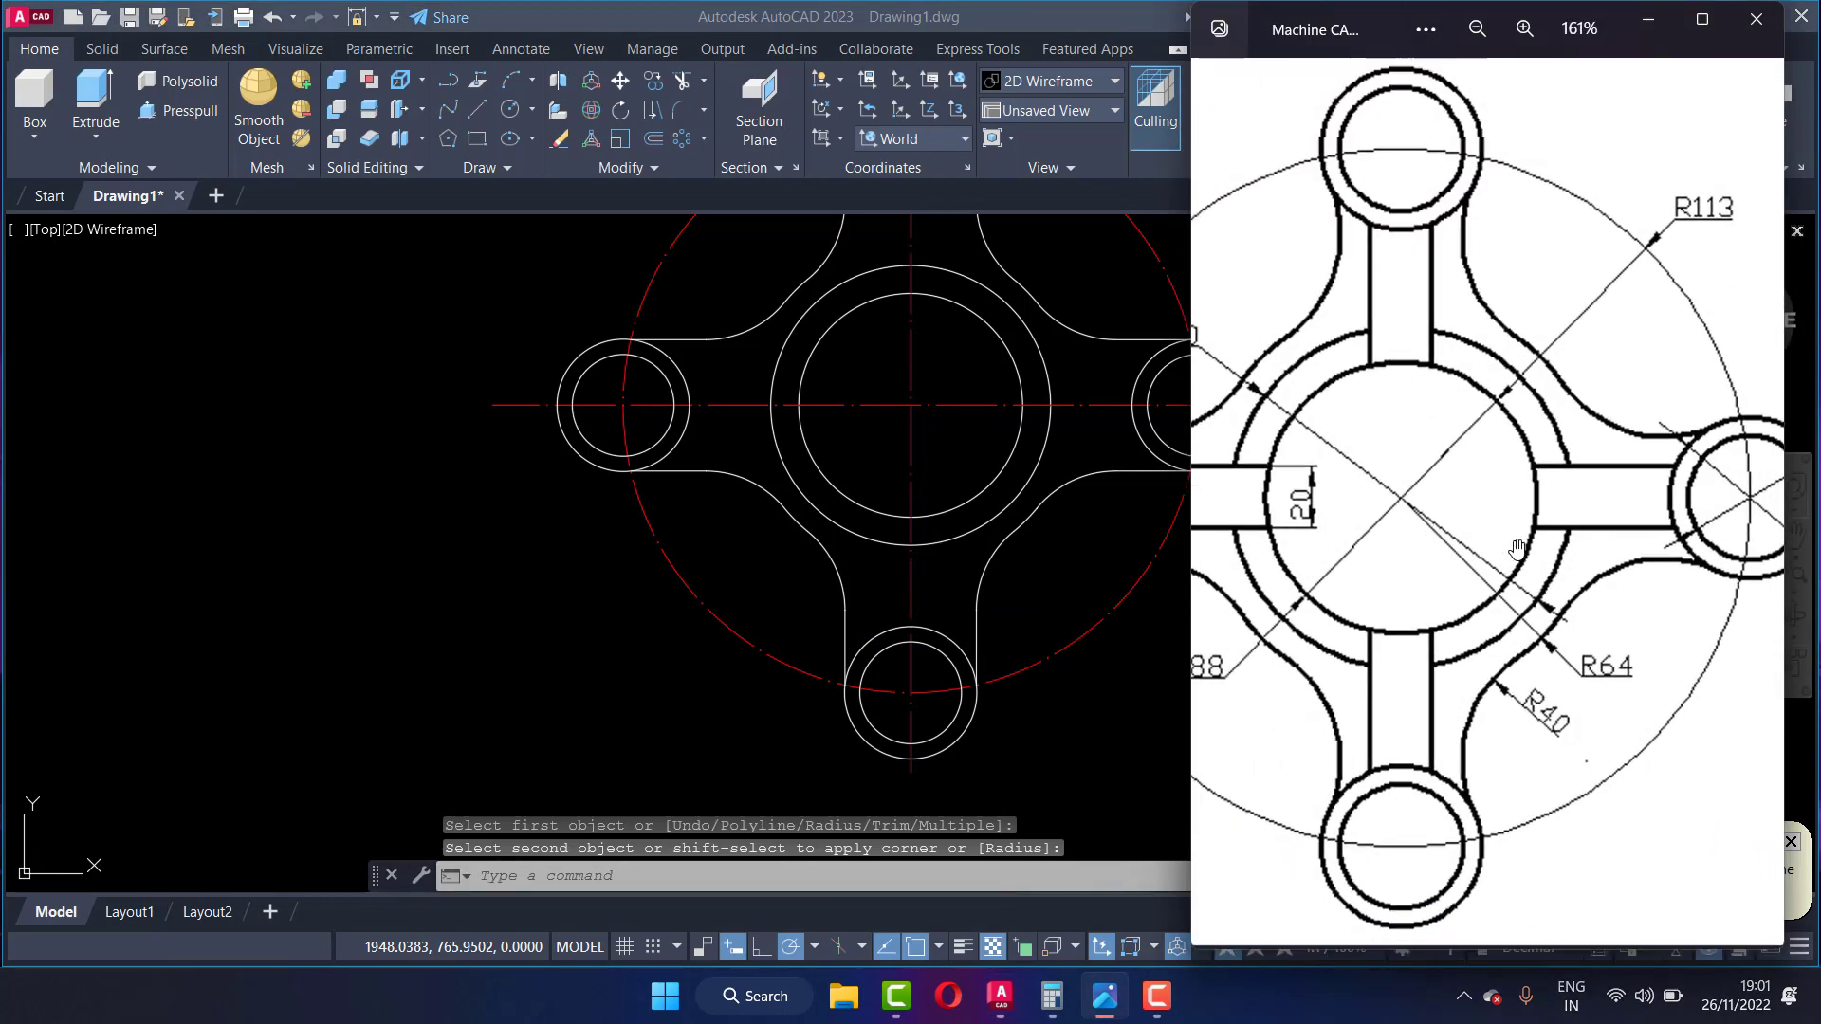
{"action": "scroll", "coordinate": [1471, 427], "scroll_direction": "down", "scroll_amount": 2}
{"action": "scroll", "coordinate": [1419, 355], "scroll_direction": "down", "scroll_amount": 2}
{"action": "scroll", "coordinate": [1423, 337], "scroll_direction": "up", "scroll_amount": 1}
{"action": "scroll", "coordinate": [1427, 318], "scroll_direction": "up", "scroll_amount": 1}
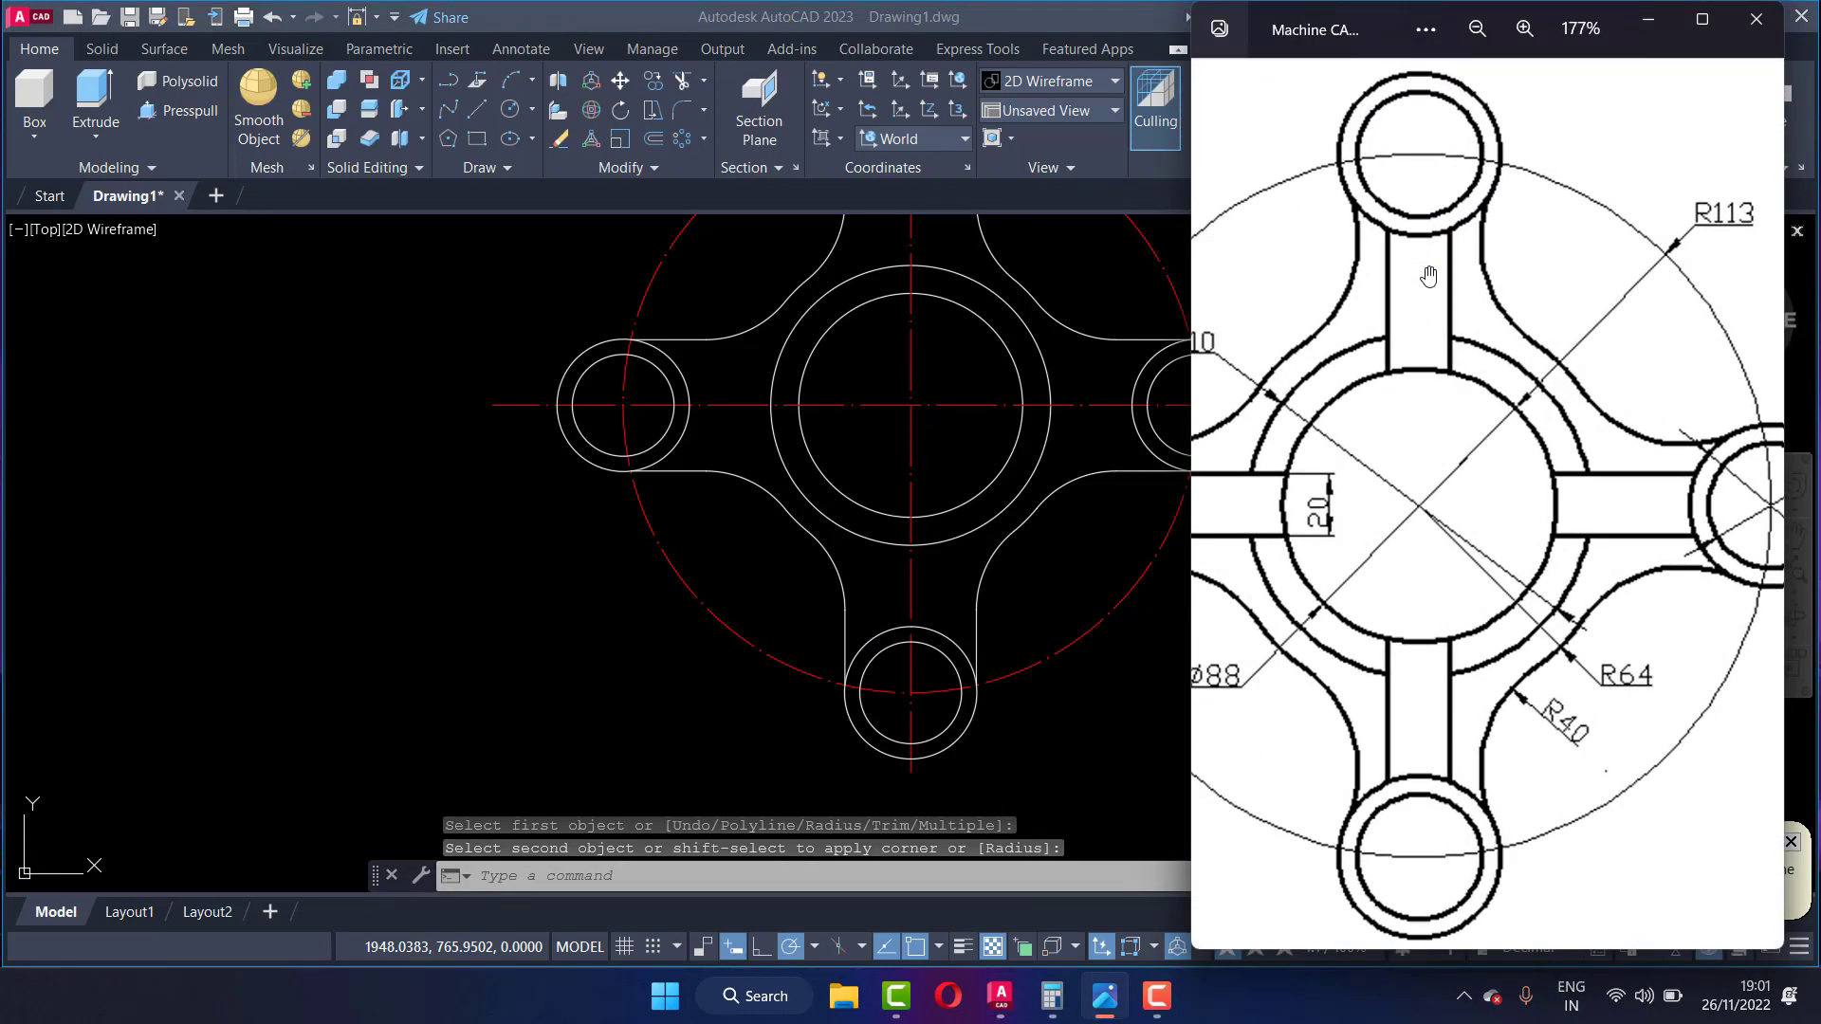
{"action": "scroll", "coordinate": [1431, 299], "scroll_direction": "up", "scroll_amount": 1}
{"action": "scroll", "coordinate": [1433, 282], "scroll_direction": "up", "scroll_amount": 1}
{"action": "scroll", "coordinate": [1423, 332], "scroll_direction": "down", "scroll_amount": 2}
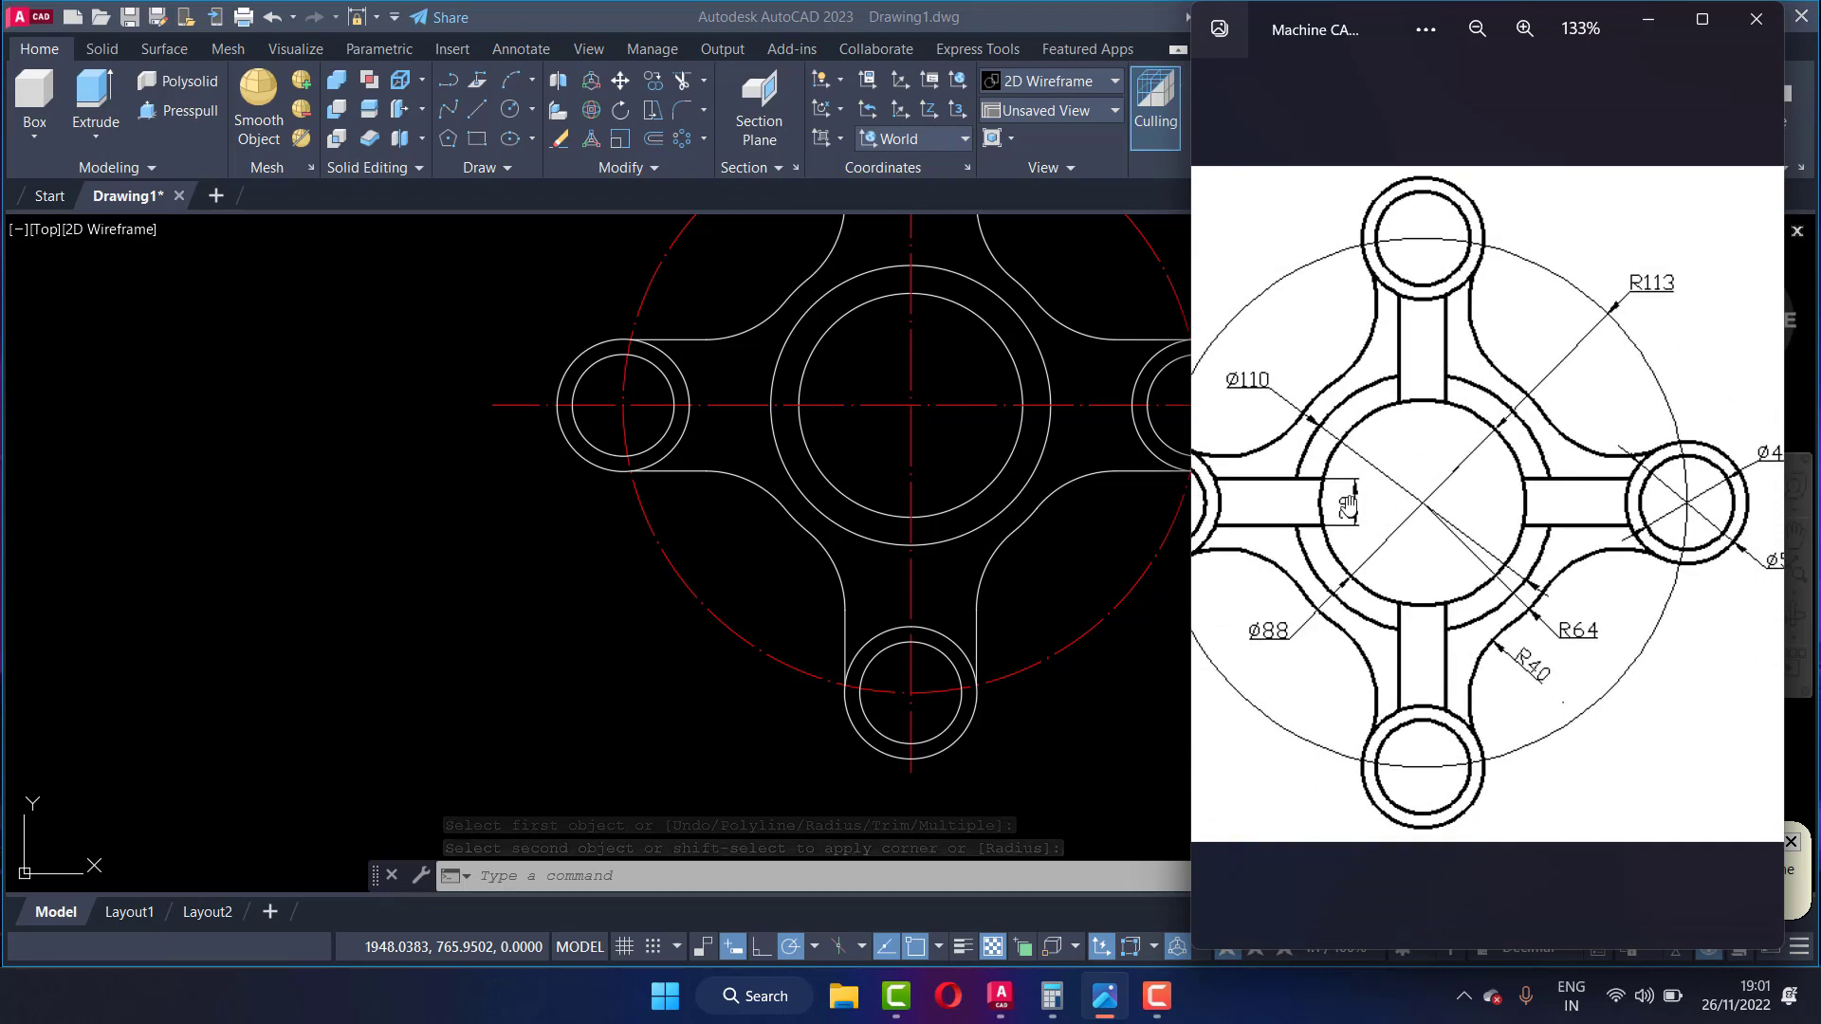
{"action": "scroll", "coordinate": [1375, 456], "scroll_direction": "up", "scroll_amount": 2}
{"action": "scroll", "coordinate": [1353, 527], "scroll_direction": "up", "scroll_amount": 2}
{"action": "scroll", "coordinate": [1353, 528], "scroll_direction": "up", "scroll_amount": 1}
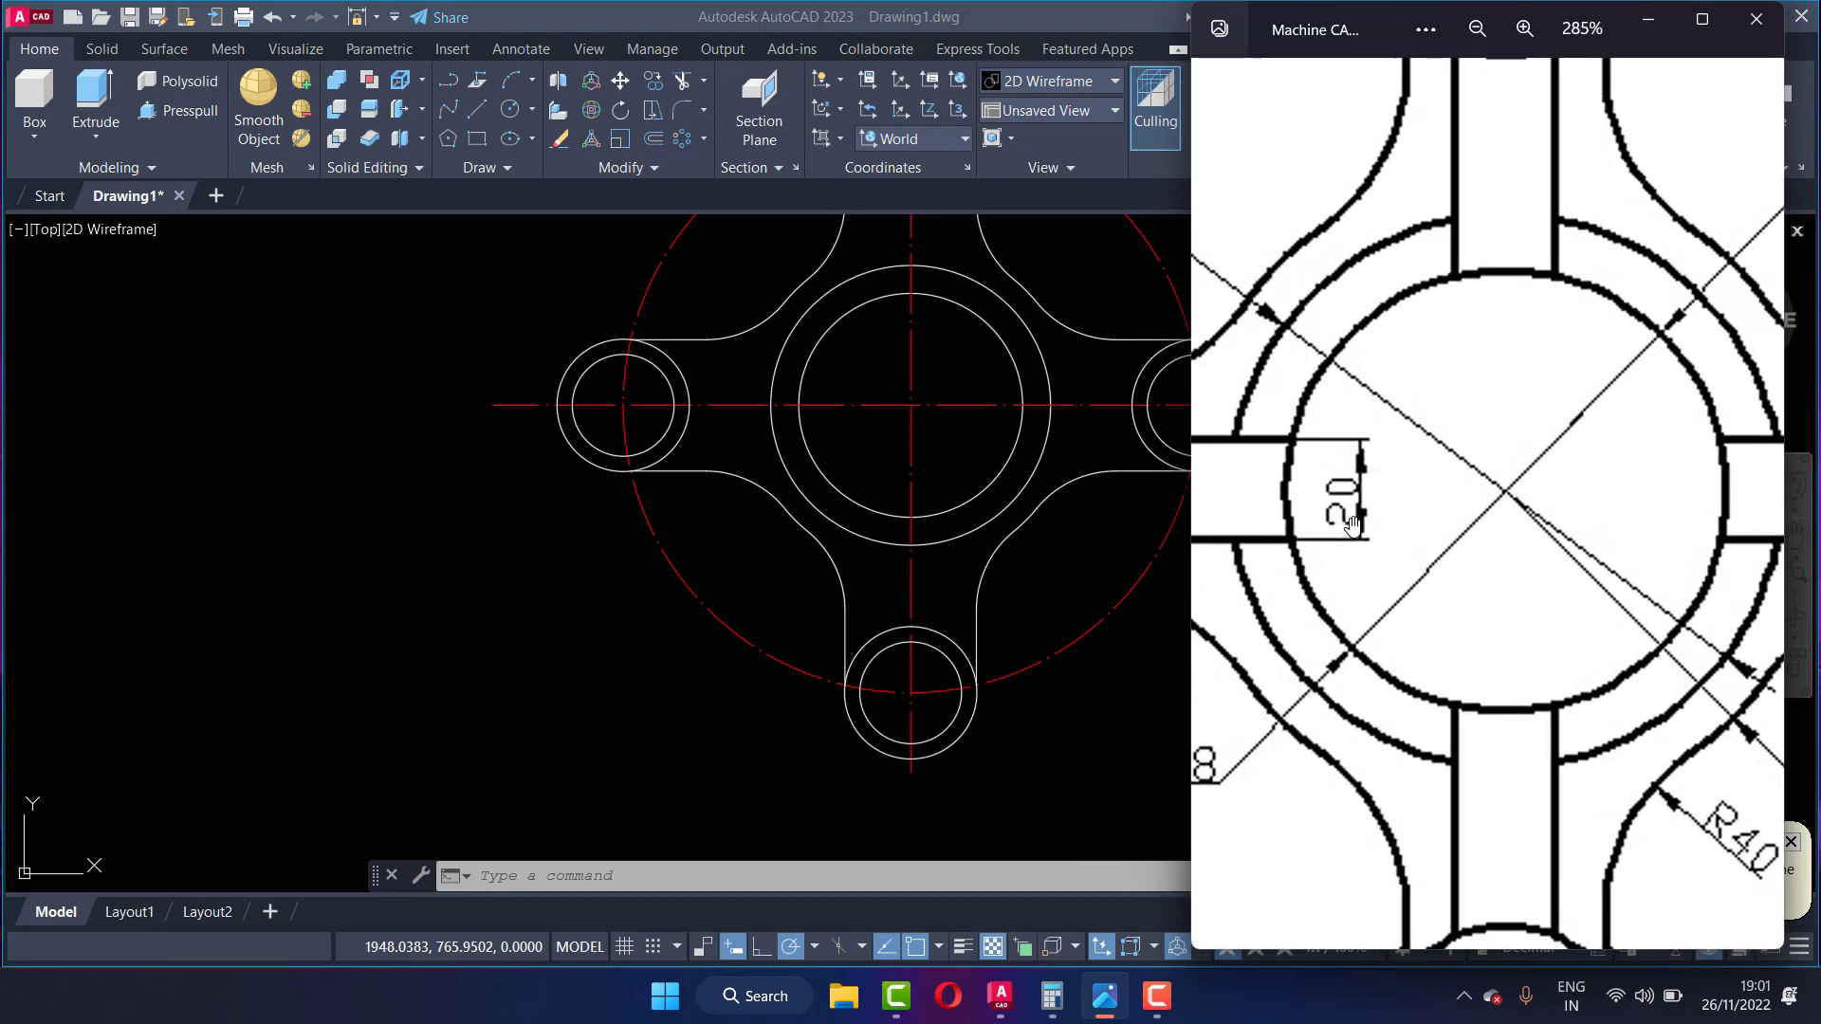
{"action": "left_click", "coordinate": [1026, 309]}
{"action": "scroll", "coordinate": [1040, 420], "scroll_direction": "down", "scroll_amount": 4}
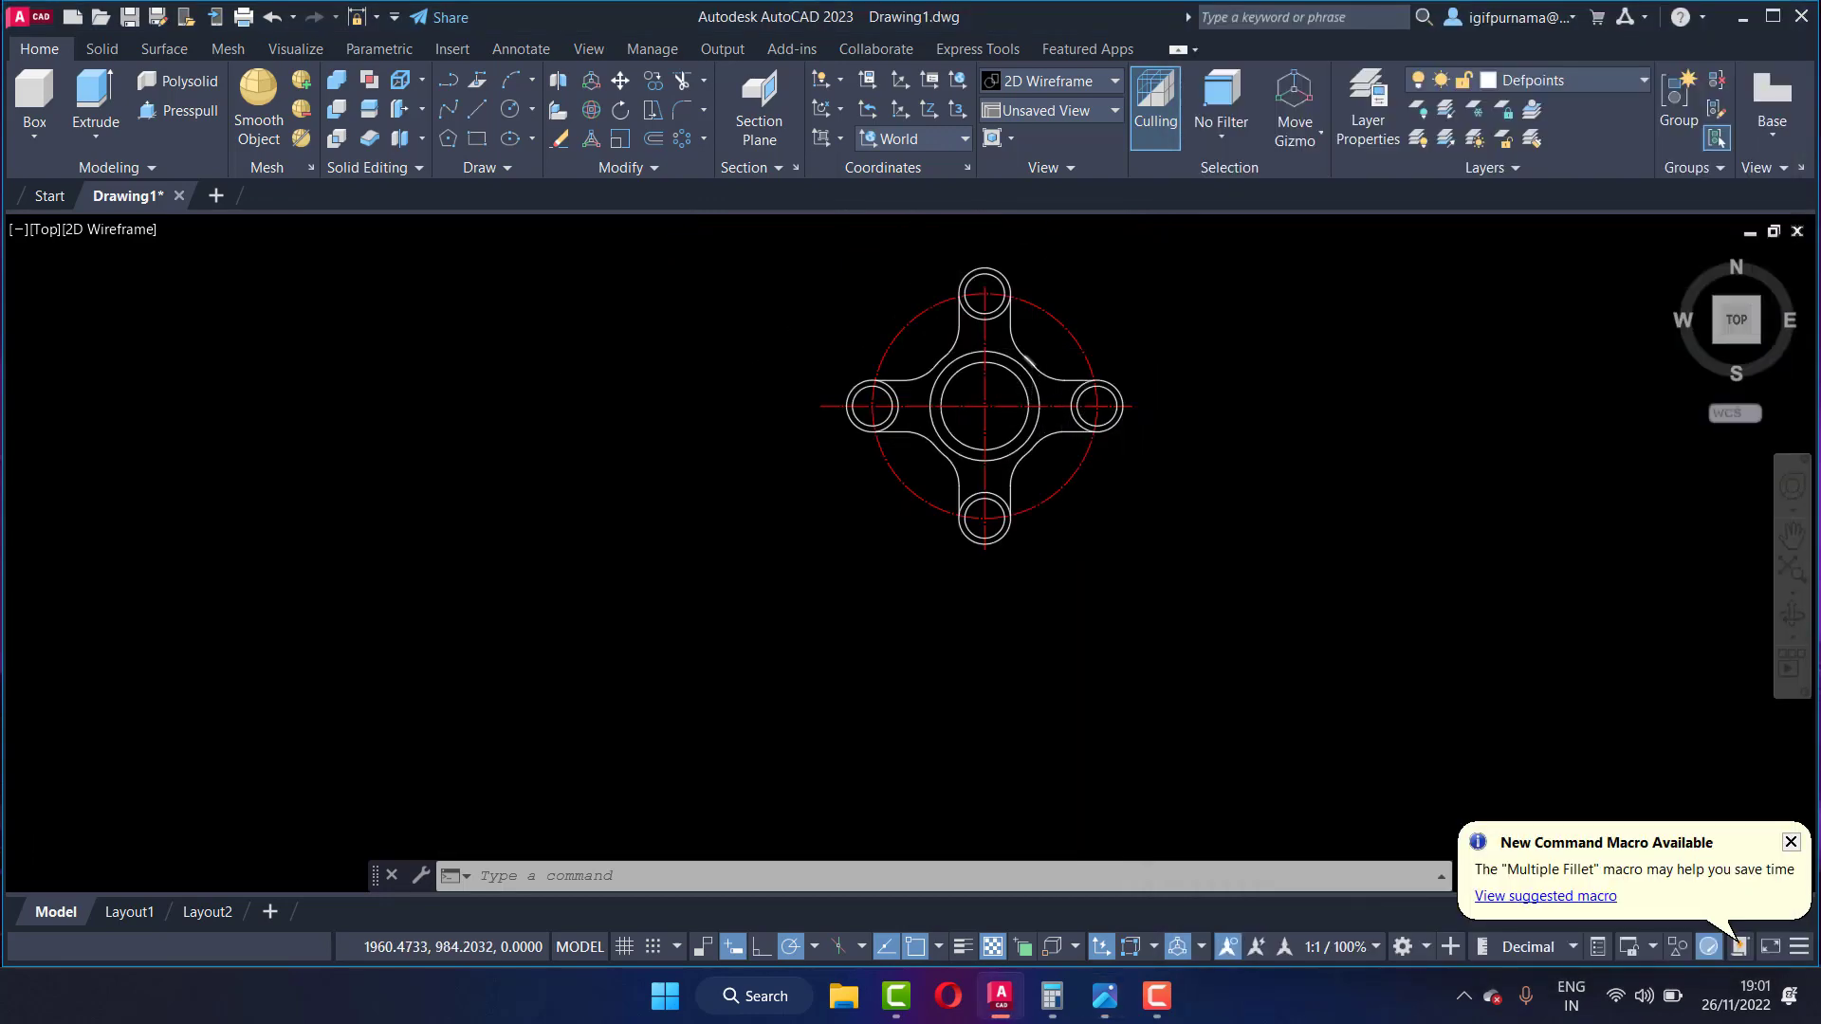
Step: Copy the vertical centerline using the flange centre as base point
{"action": "scroll", "coordinate": [1017, 313], "scroll_direction": "up", "scroll_amount": 4}
{"action": "scroll", "coordinate": [911, 285], "scroll_direction": "up", "scroll_amount": 3}
{"action": "scroll", "coordinate": [898, 279], "scroll_direction": "up", "scroll_amount": 2}
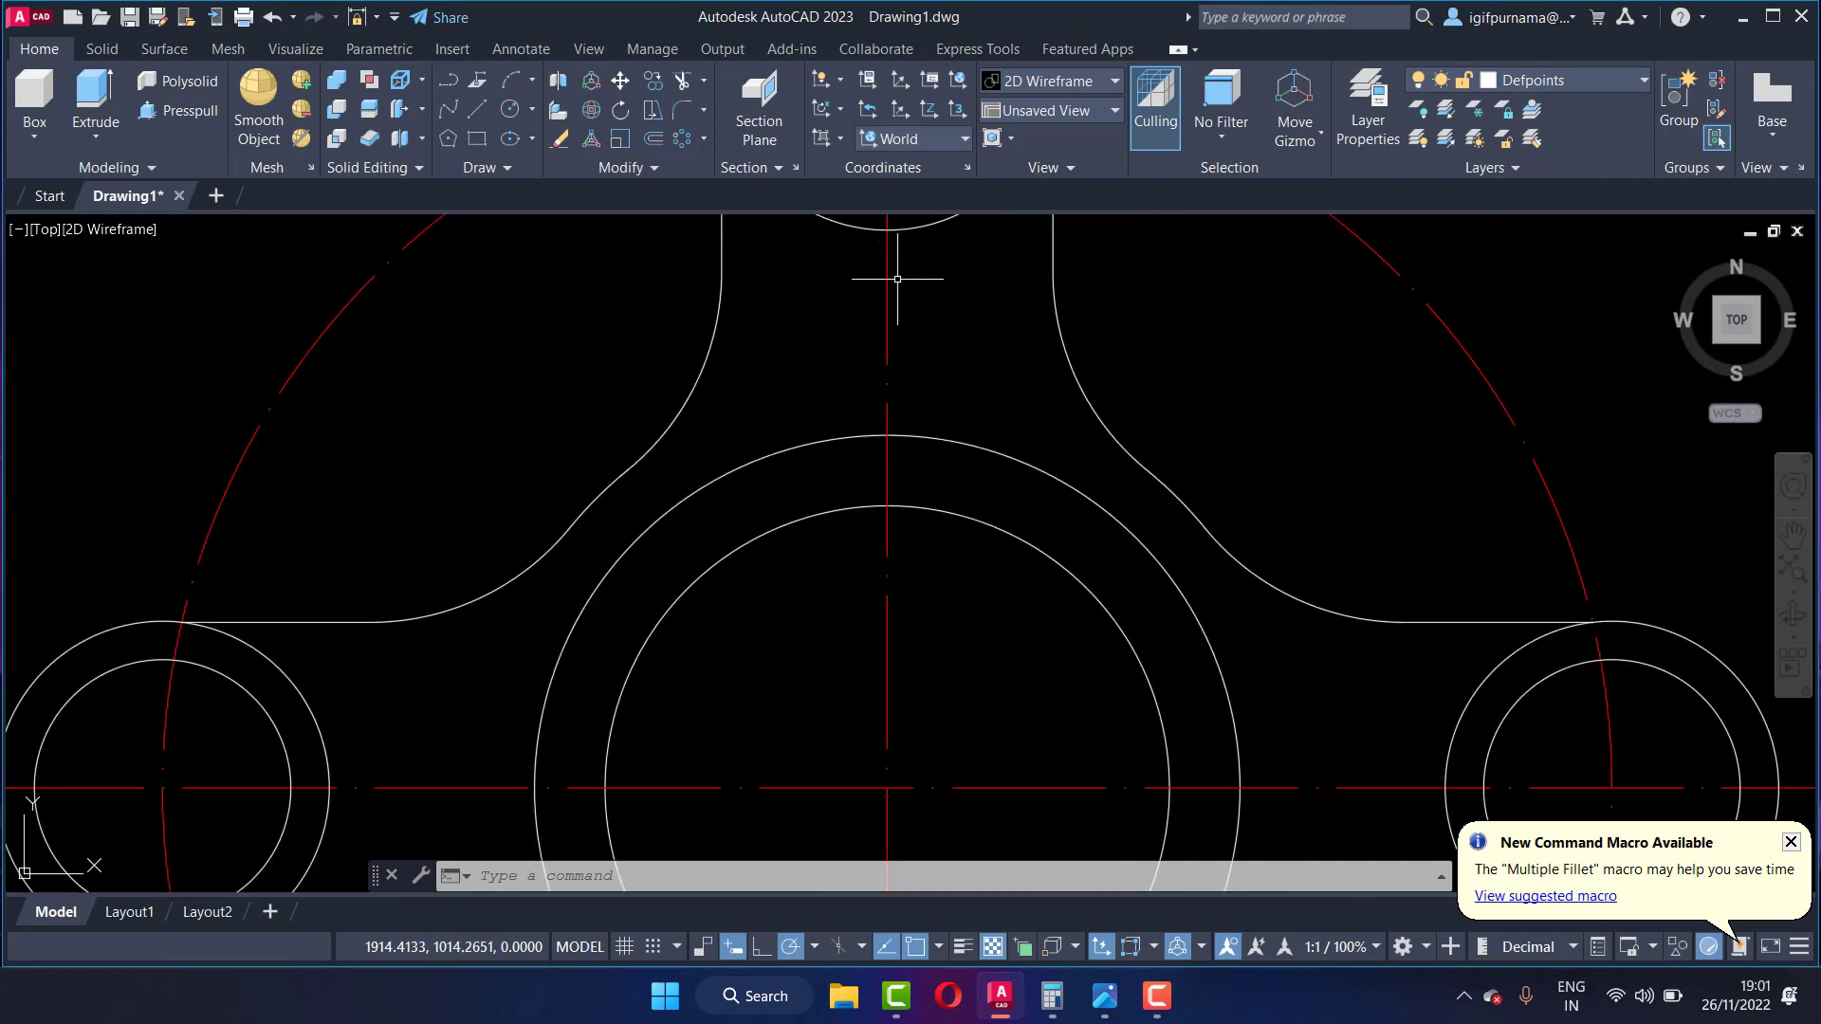
{"action": "left_click", "coordinate": [651, 86]}
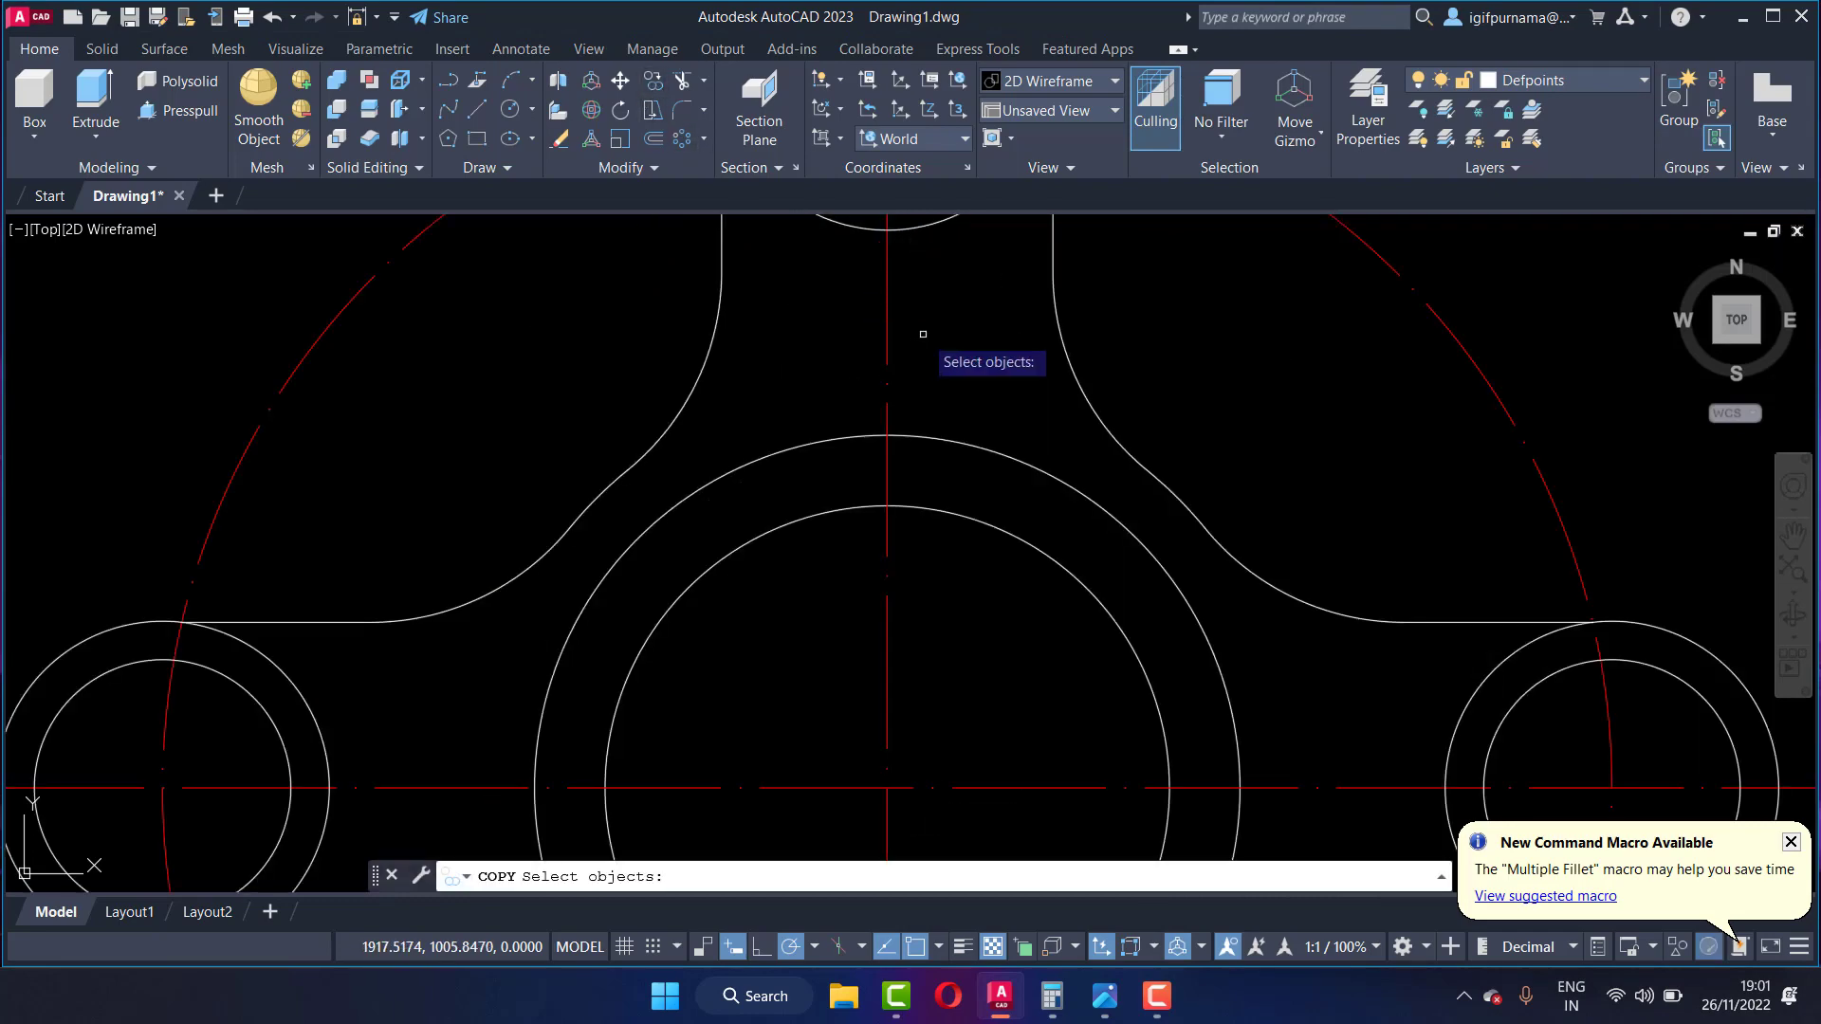
{"action": "left_click_drag", "start_coordinate": [926, 358], "coordinate": [885, 341]}
{"action": "key", "text": "Return"}
{"action": "scroll", "coordinate": [942, 360], "scroll_direction": "down", "scroll_amount": 5}
{"action": "scroll", "coordinate": [939, 446], "scroll_direction": "up", "scroll_amount": 4}
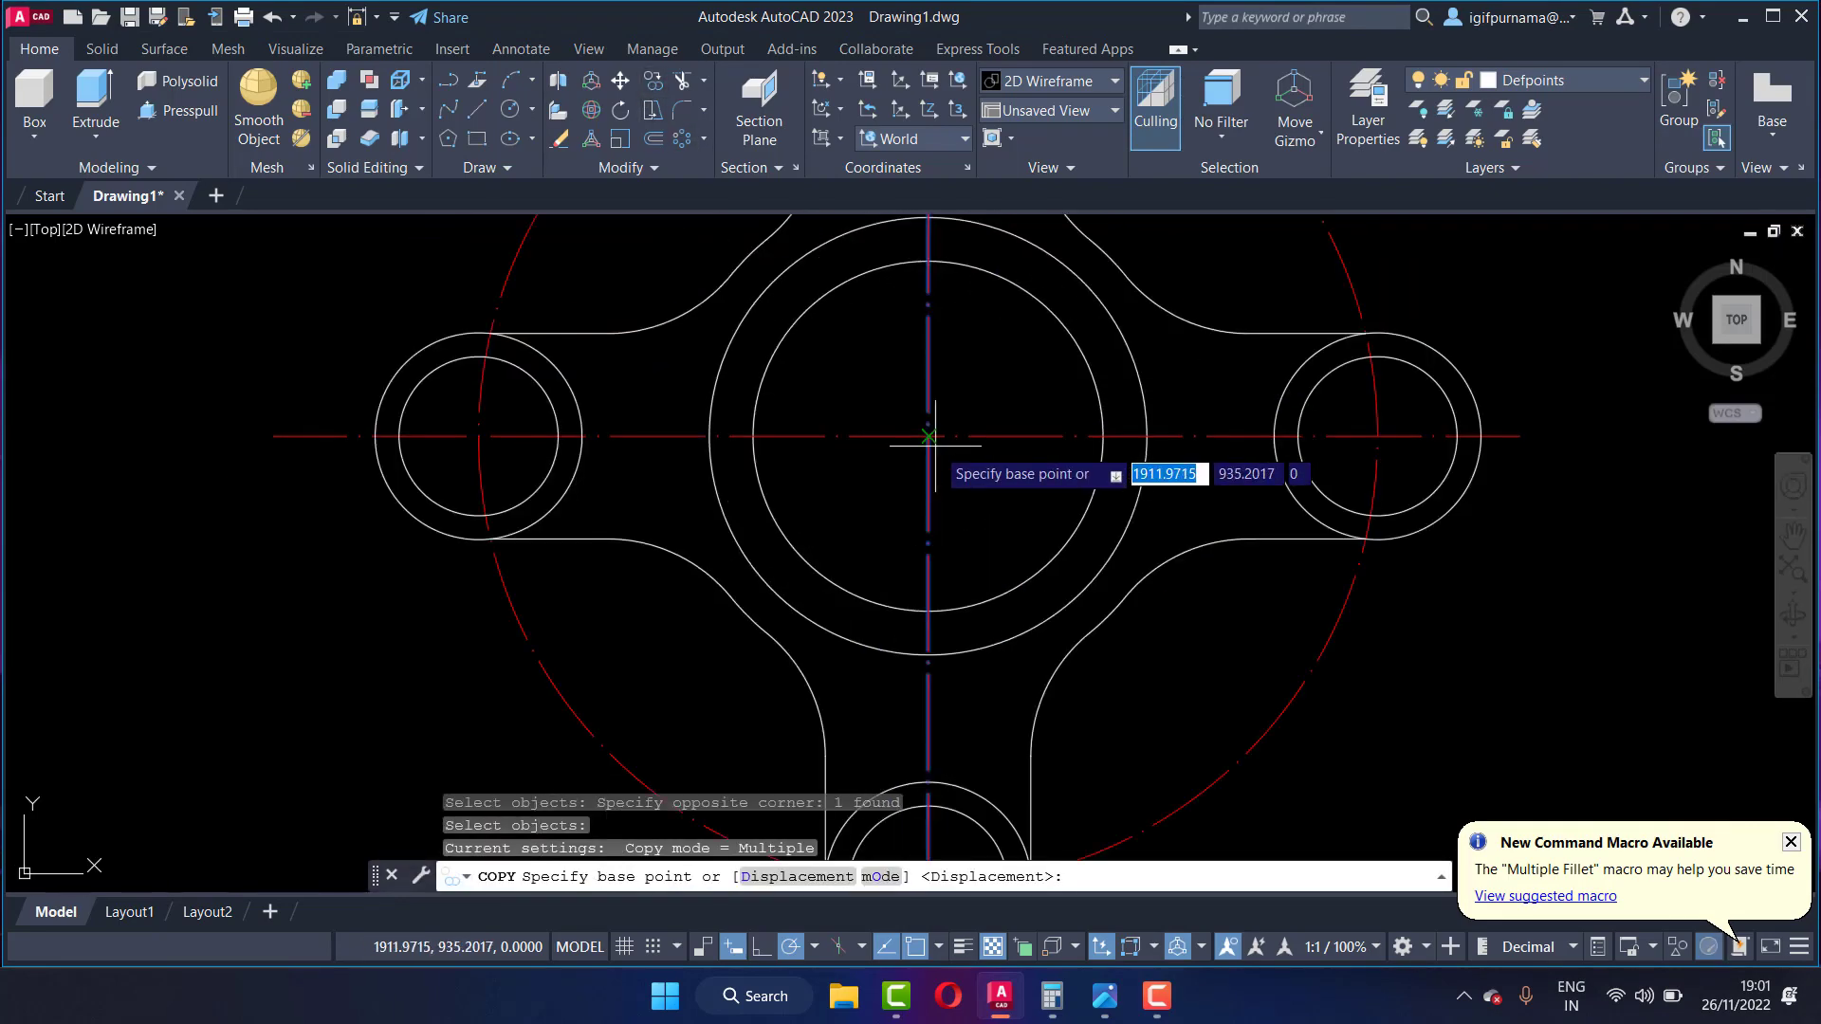
{"action": "left_click", "coordinate": [929, 437]}
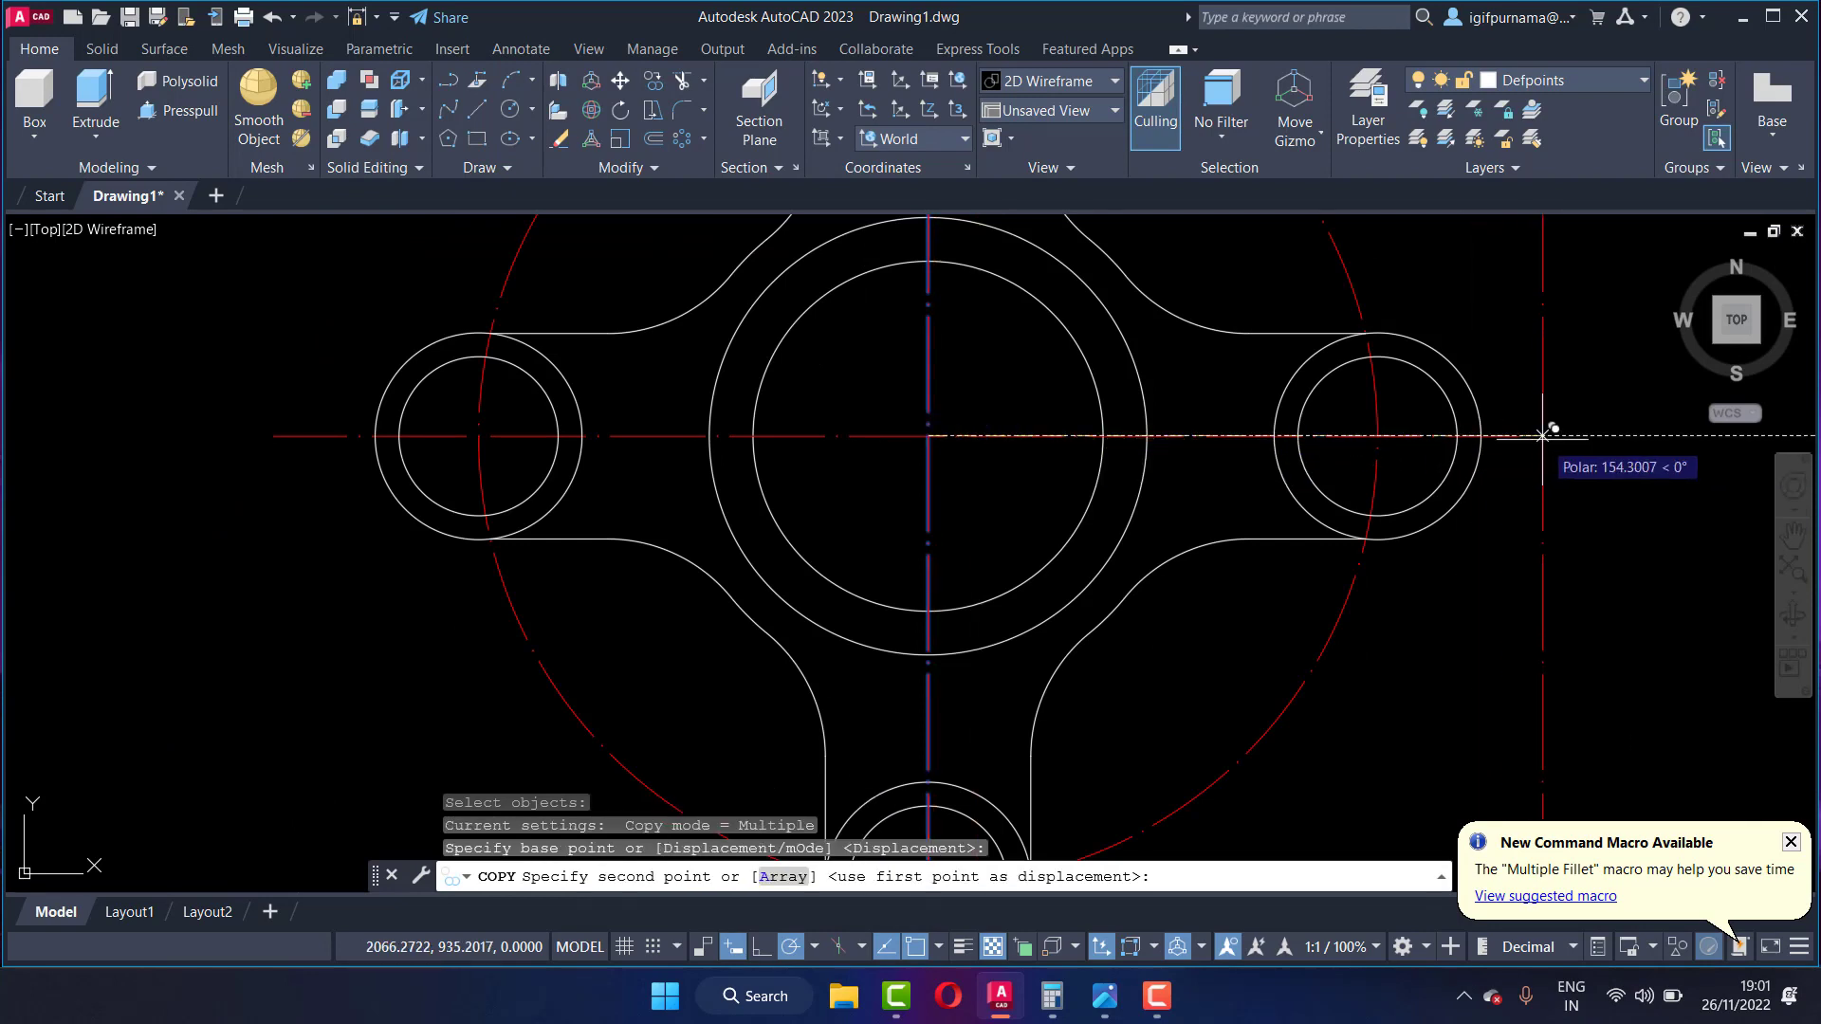
Step: Place the centerline copies 10 units right and 10 units left of the centre
{"action": "type", "text": "10"}
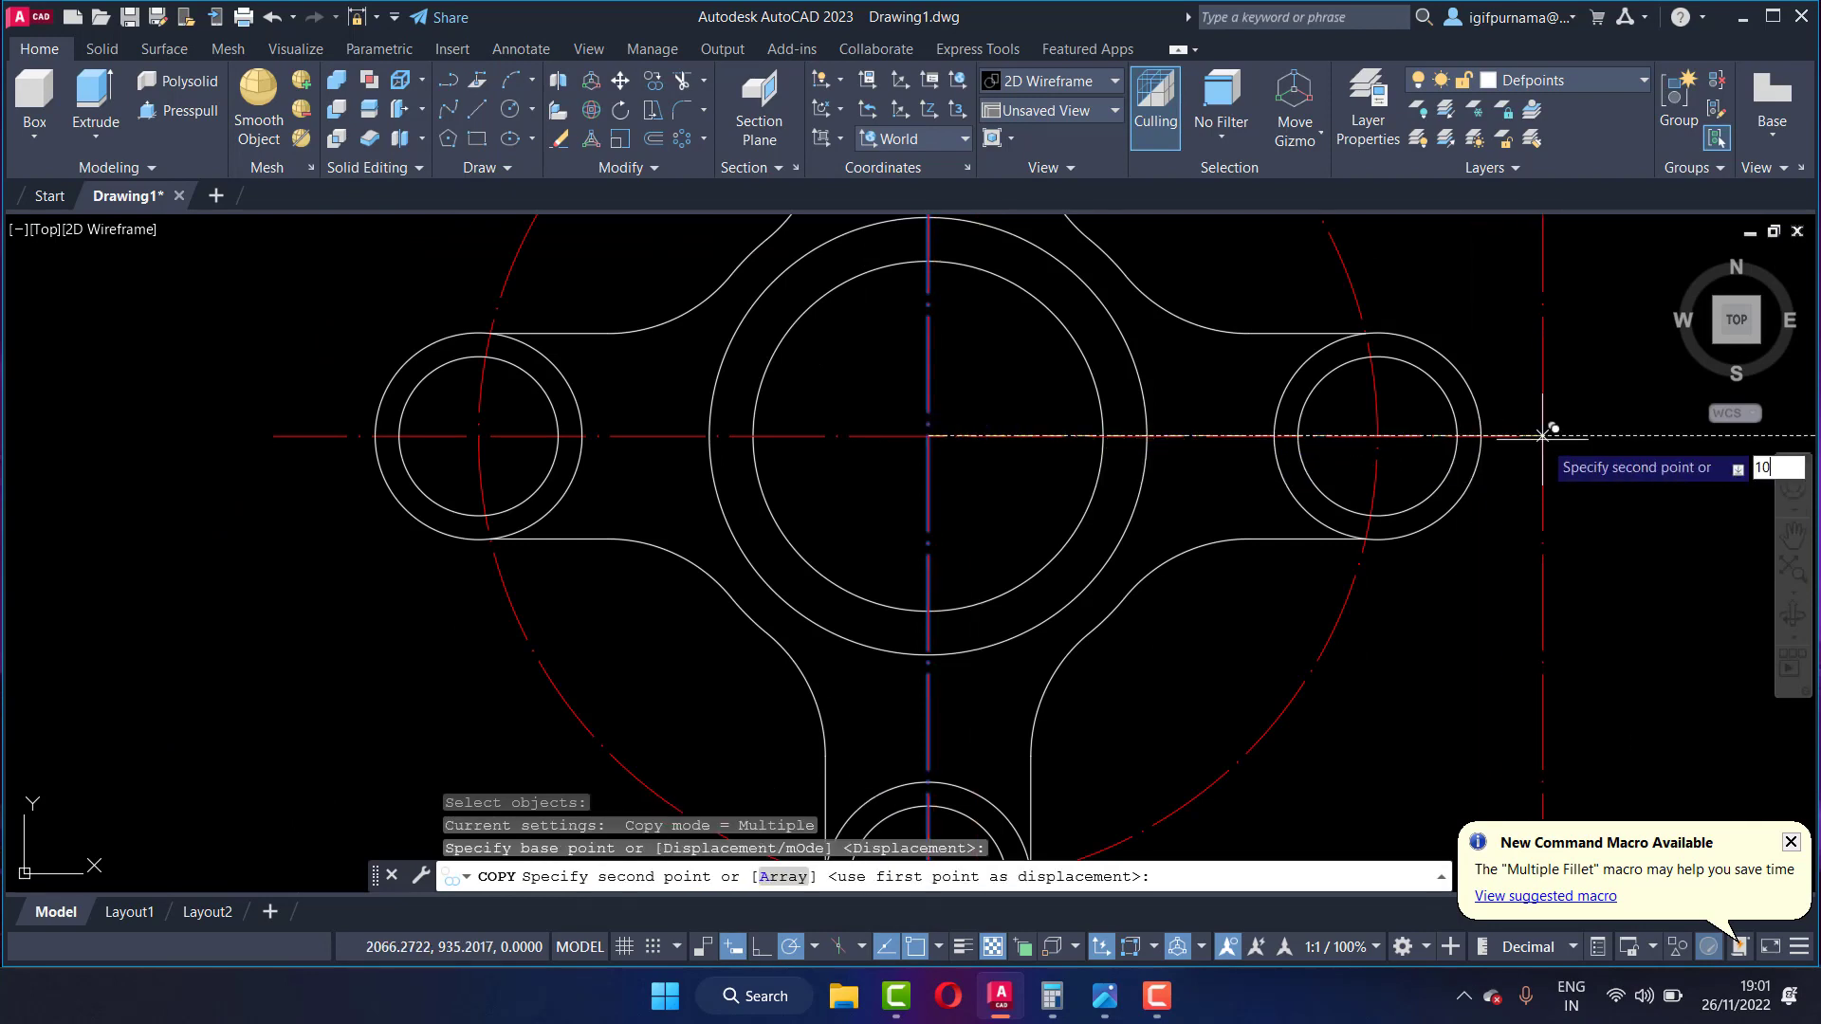
{"action": "key", "text": "Return"}
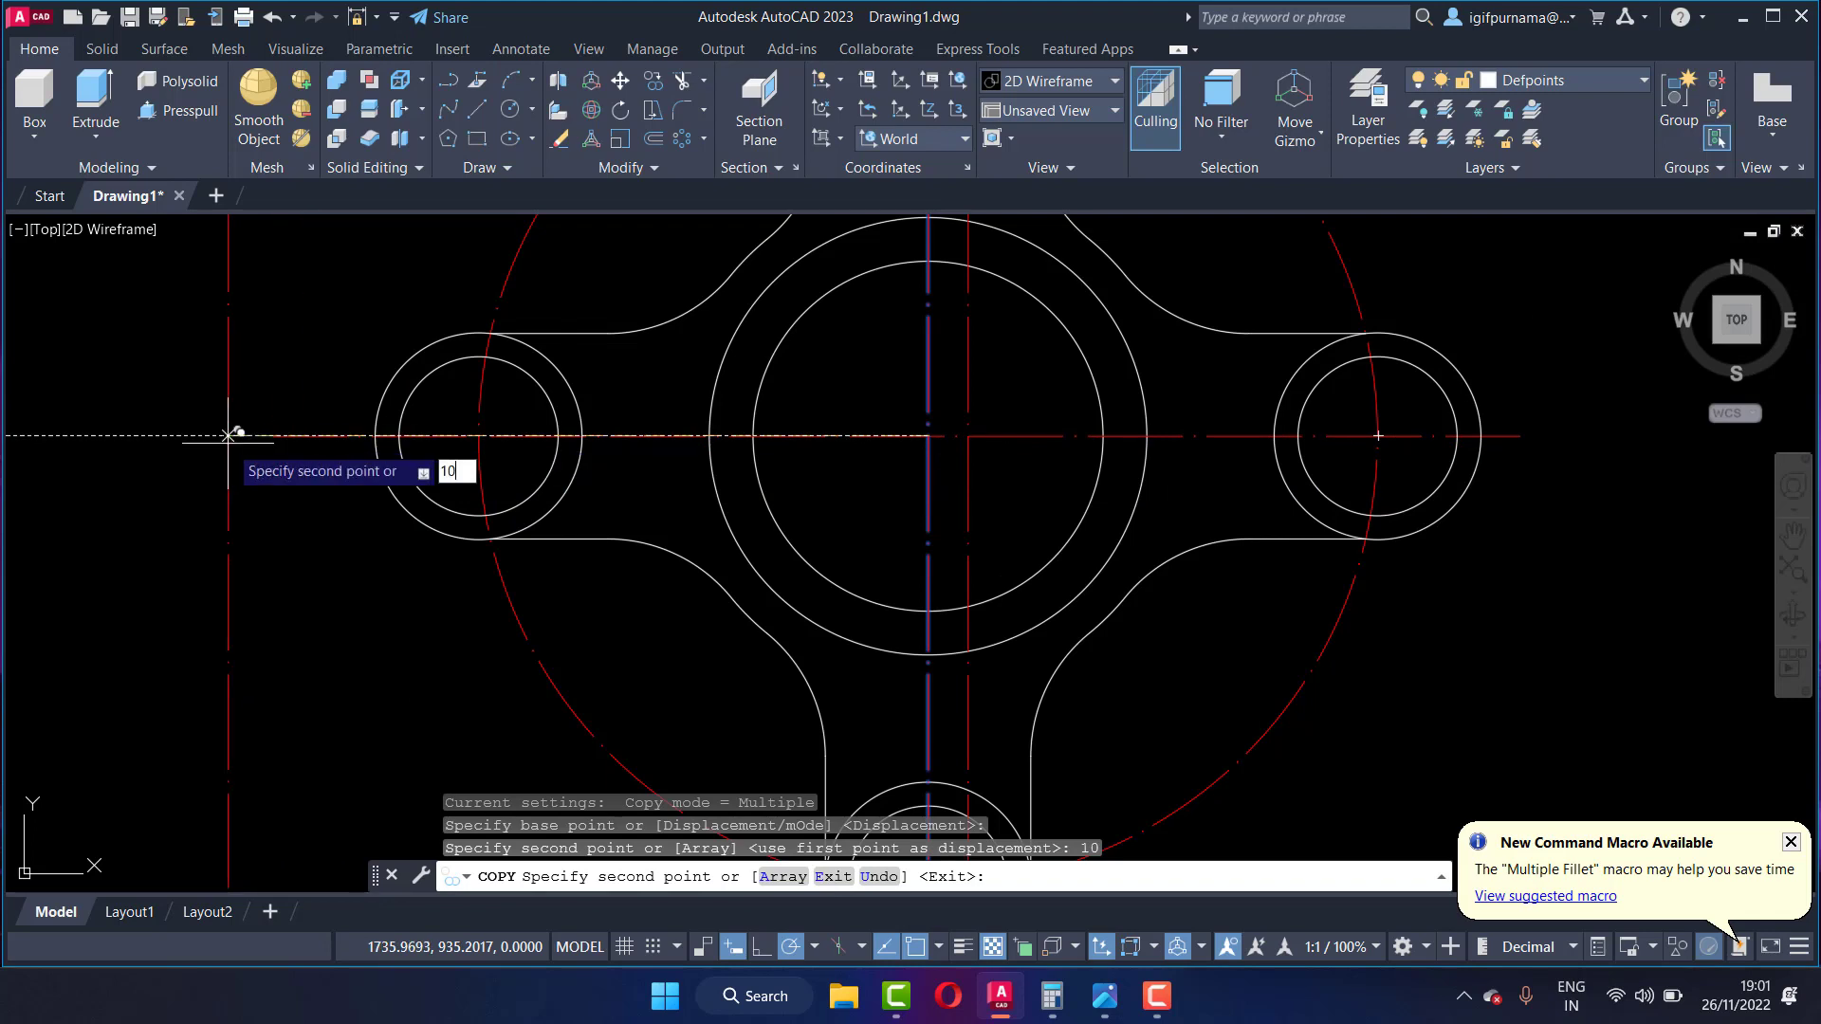
{"action": "key", "text": "Return"}
{"action": "key", "text": "Return"}
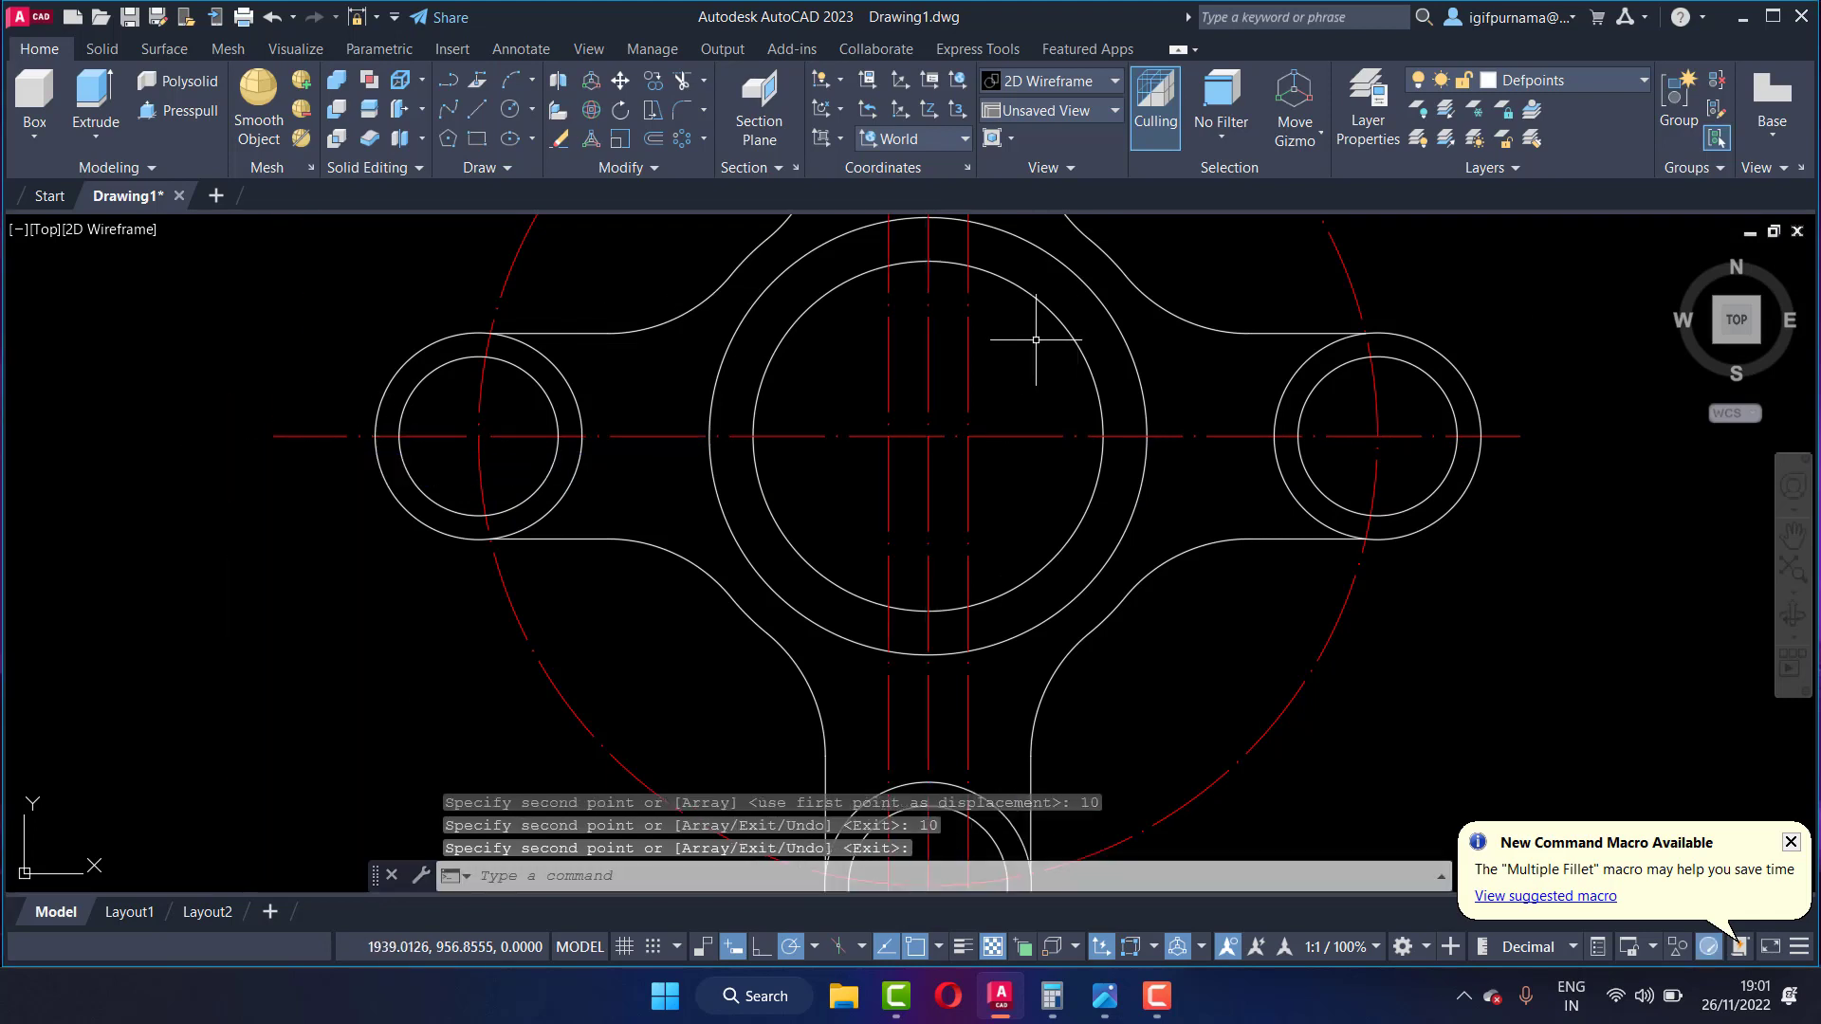
{"action": "scroll", "coordinate": [1036, 339], "scroll_direction": "down", "scroll_amount": 2}
{"action": "scroll", "coordinate": [1034, 342], "scroll_direction": "down", "scroll_amount": 5}
{"action": "scroll", "coordinate": [1031, 306], "scroll_direction": "up", "scroll_amount": 4}
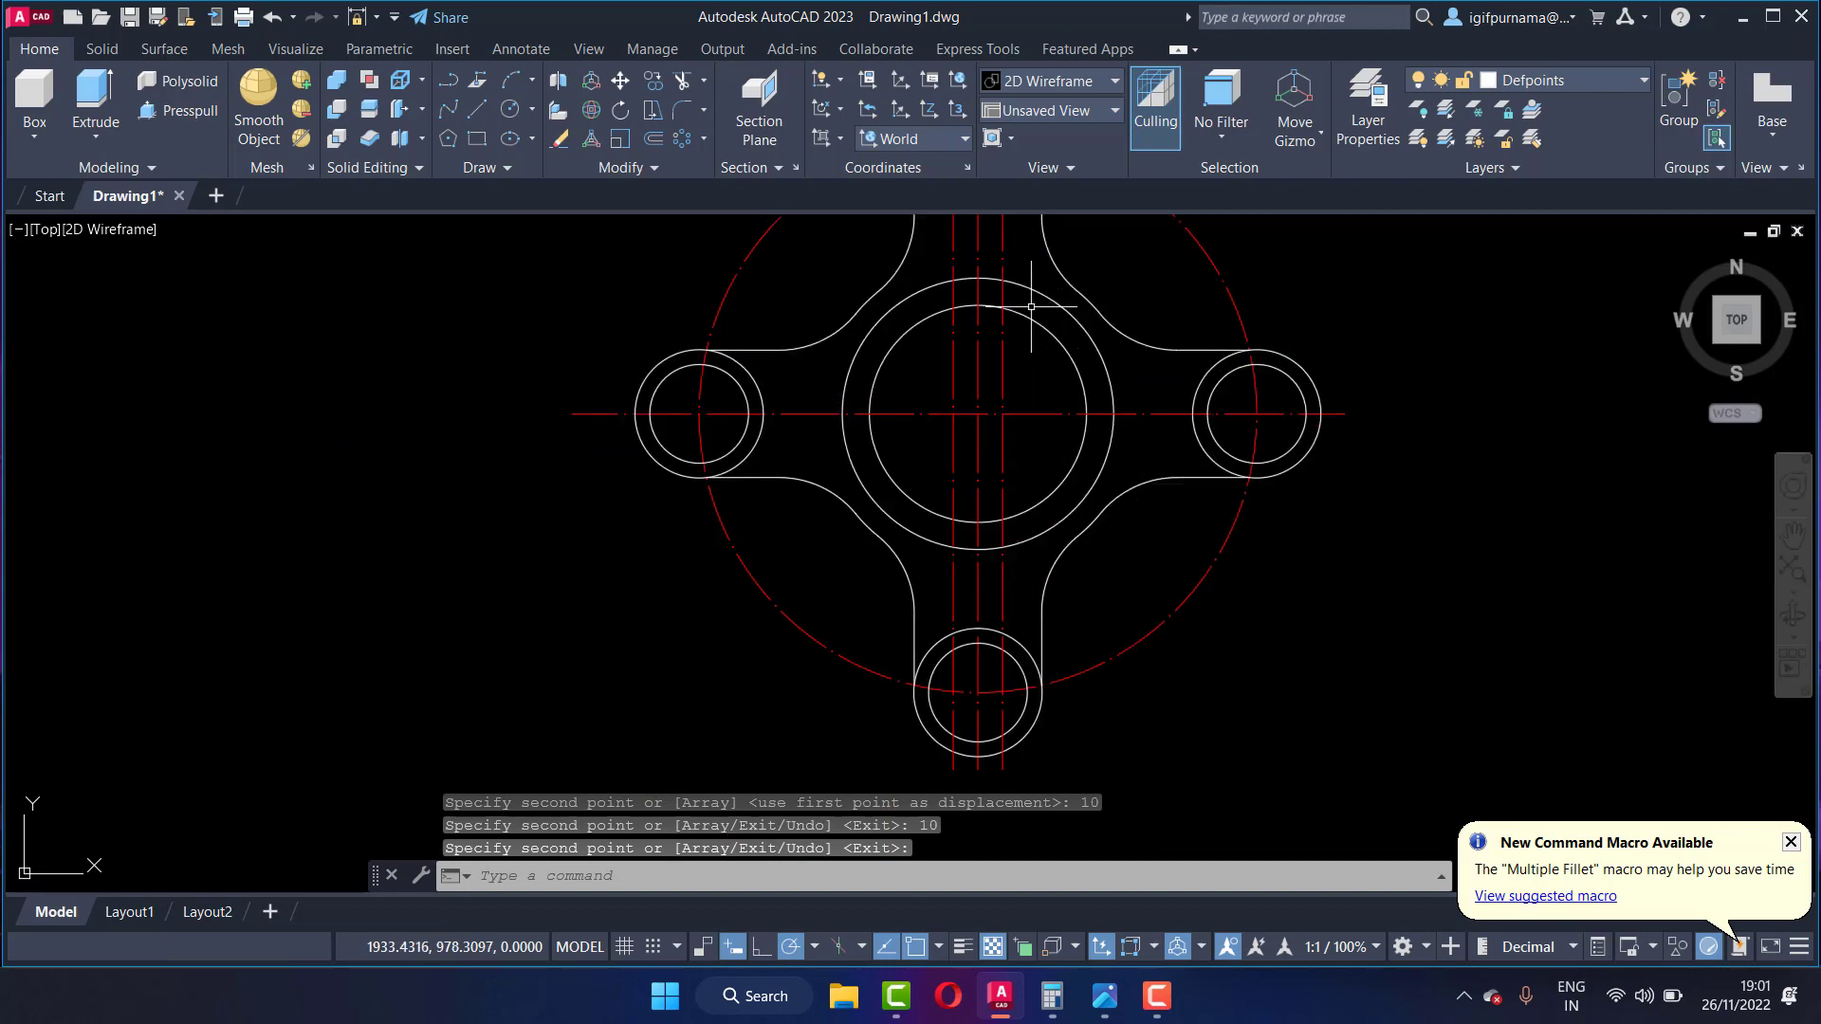
{"action": "left_click", "coordinate": [1018, 376]}
Step: Move both copied centerlines onto the Defpoints layer
{"action": "left_click", "coordinate": [961, 365]}
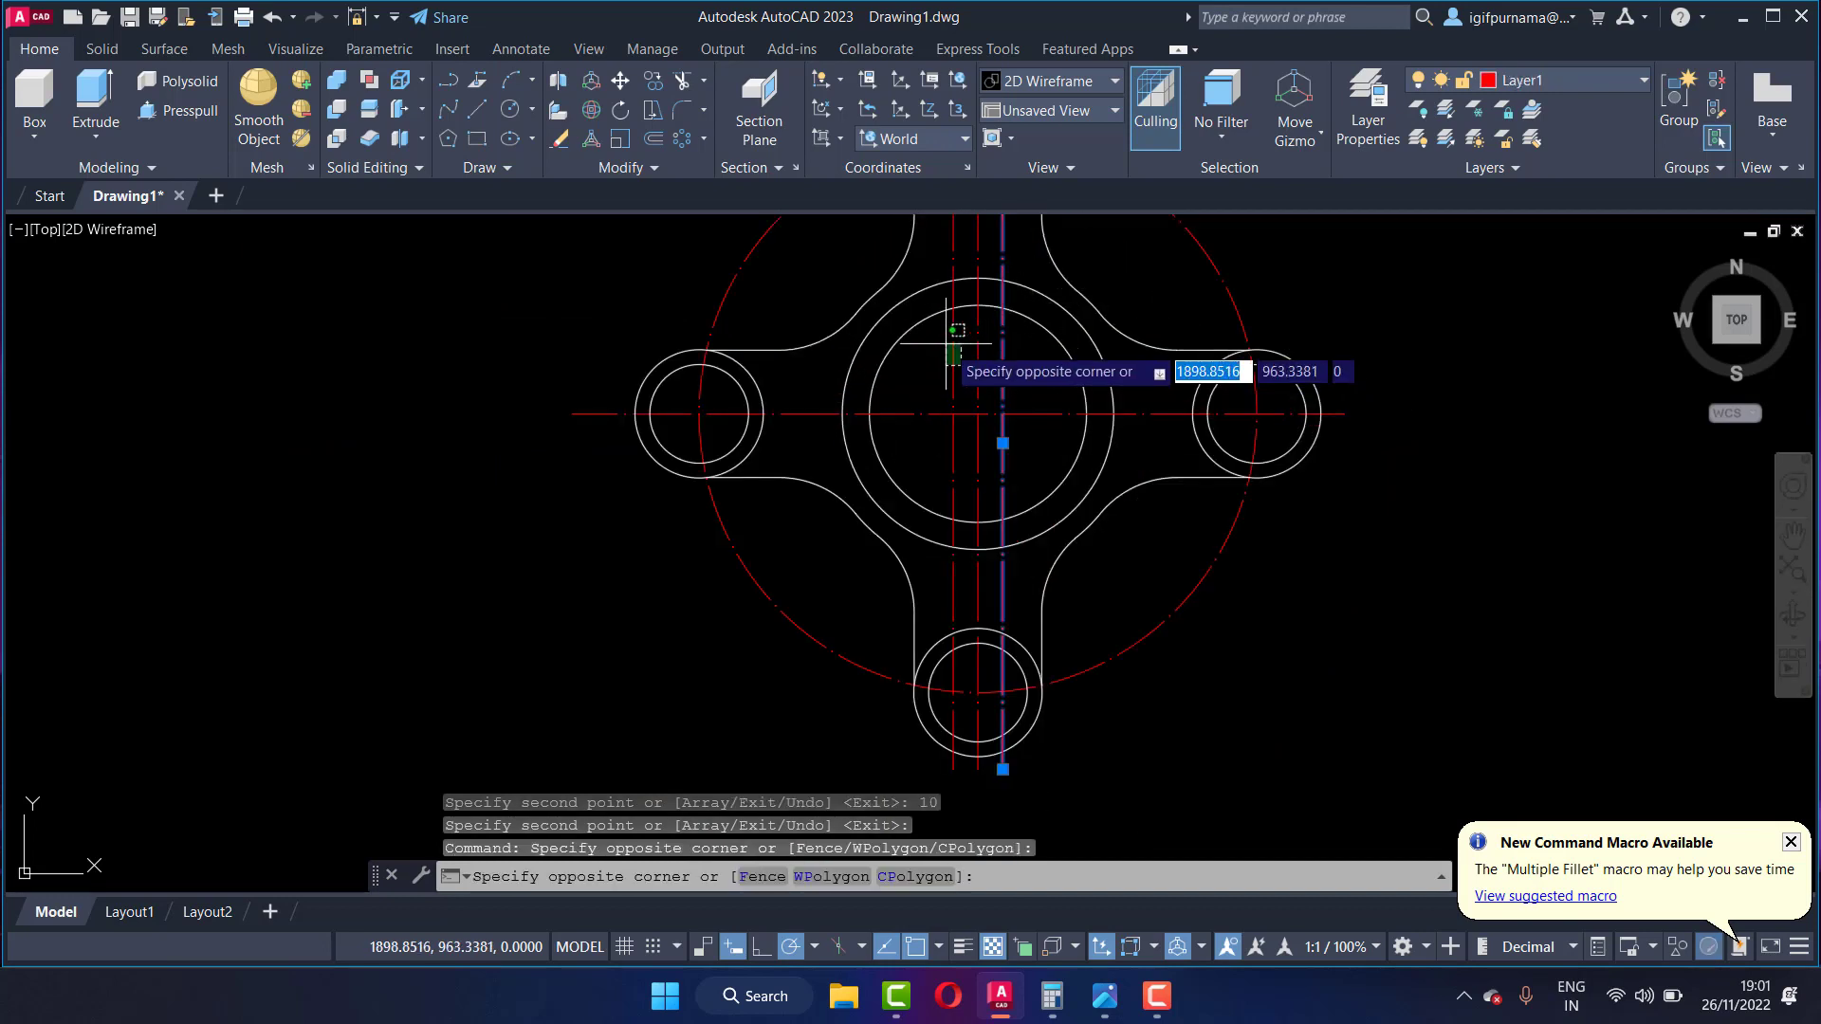
{"action": "left_click", "coordinate": [944, 318]}
{"action": "left_click", "coordinate": [1540, 97]}
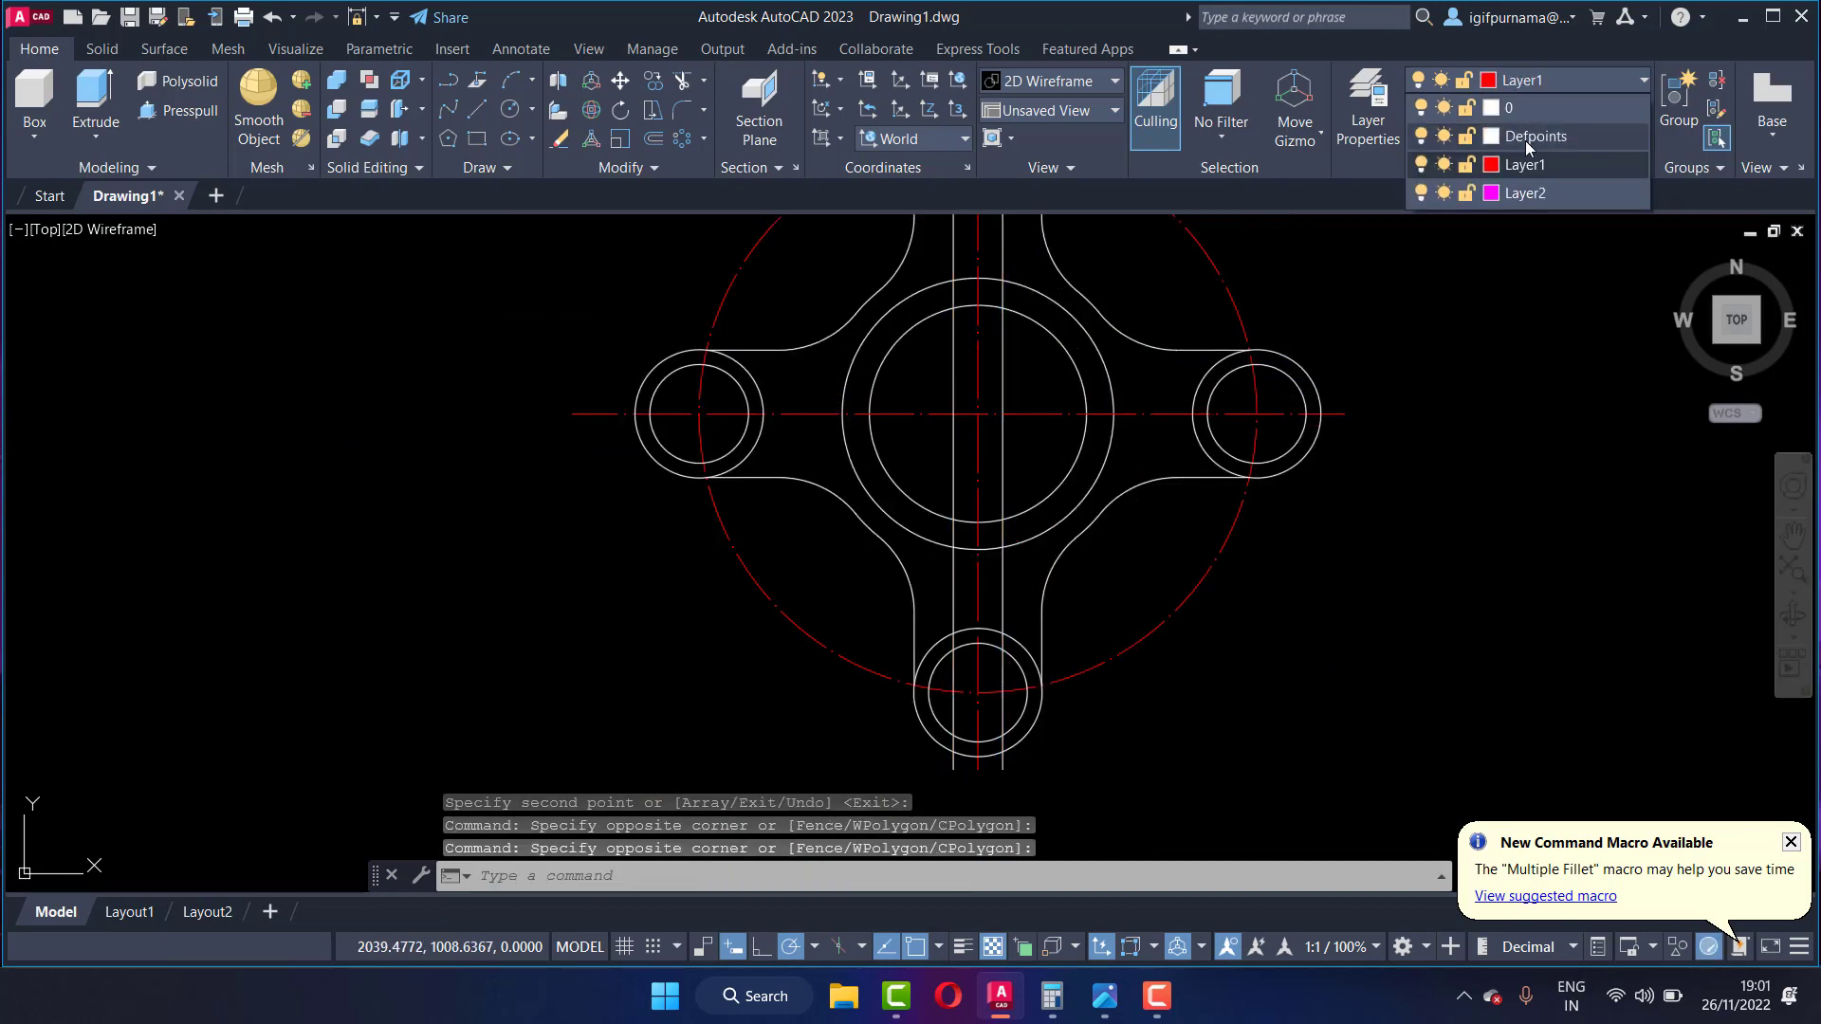
{"action": "left_click", "coordinate": [1525, 141]}
{"action": "left_click", "coordinate": [1551, 89]}
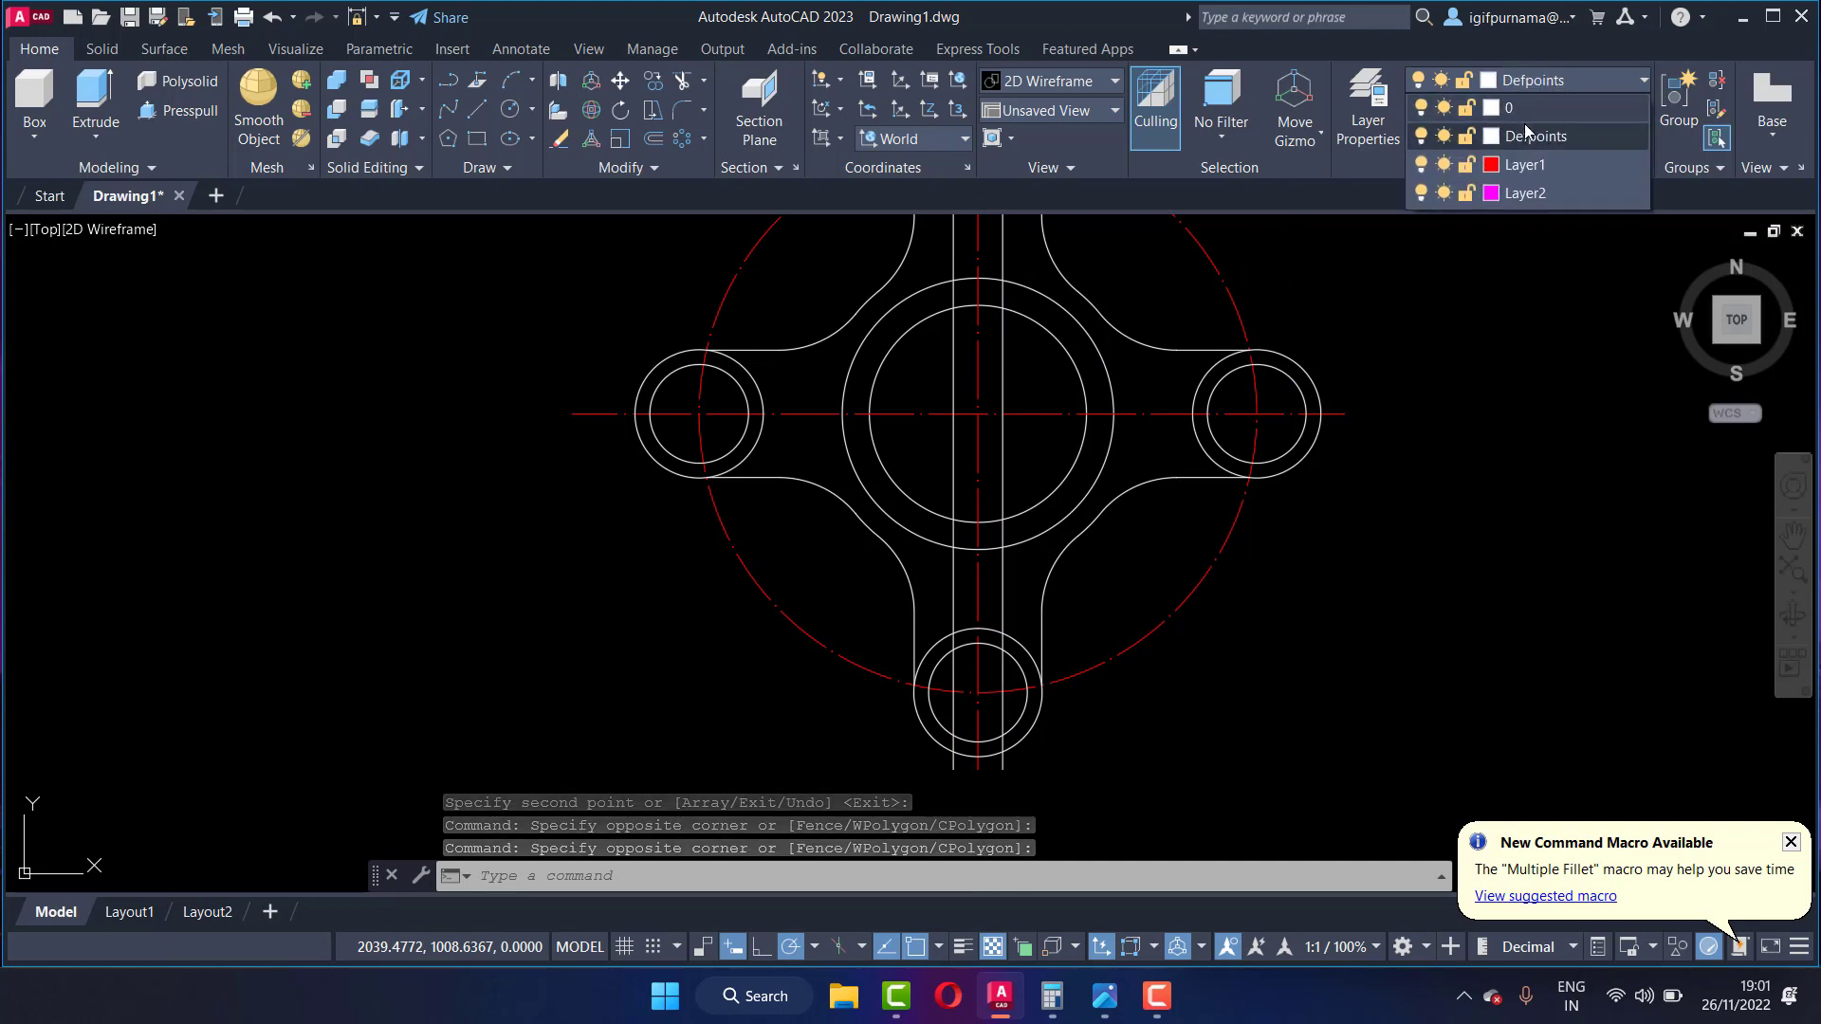
{"action": "left_click", "coordinate": [1523, 123]}
Step: Cancel the pending command and bring up the flange reference image
{"action": "key", "text": "Escape"}
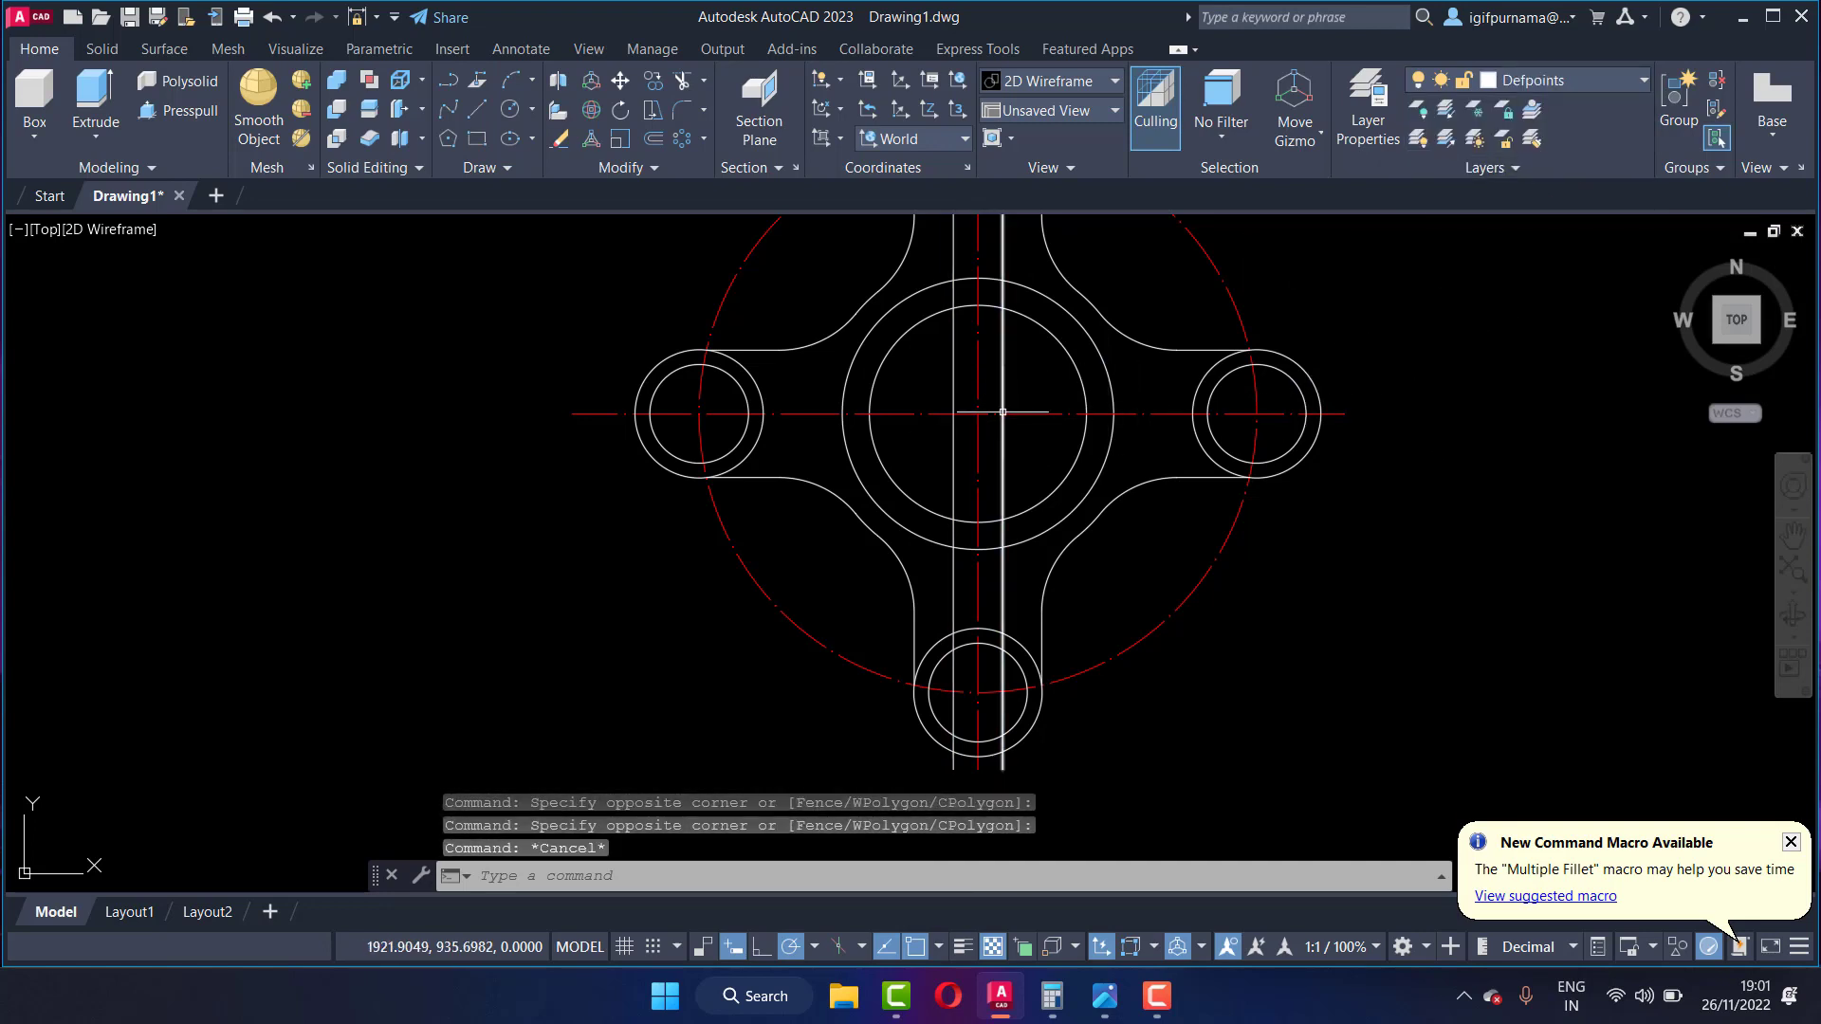
{"action": "scroll", "coordinate": [1005, 406], "scroll_direction": "down", "scroll_amount": 2}
{"action": "scroll", "coordinate": [1004, 315], "scroll_direction": "up", "scroll_amount": 2}
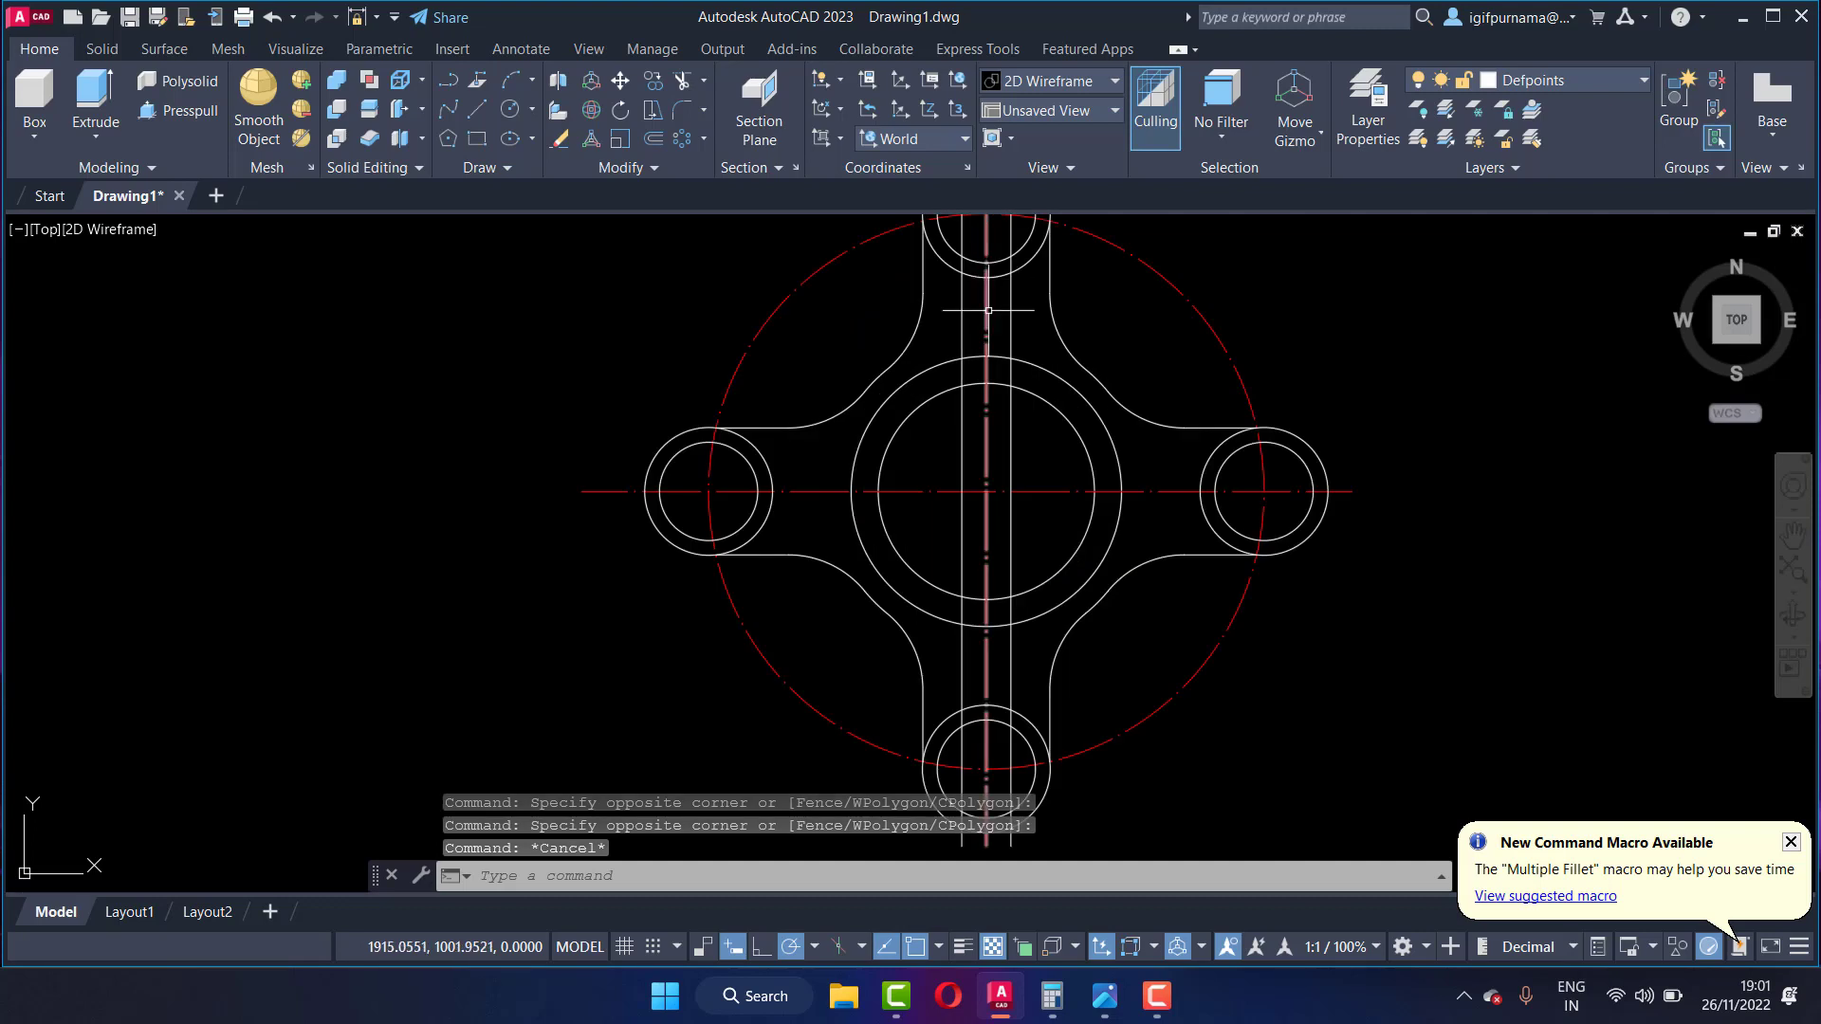
{"action": "scroll", "coordinate": [1005, 315], "scroll_direction": "up", "scroll_amount": 2}
{"action": "left_click", "coordinate": [1129, 1004]}
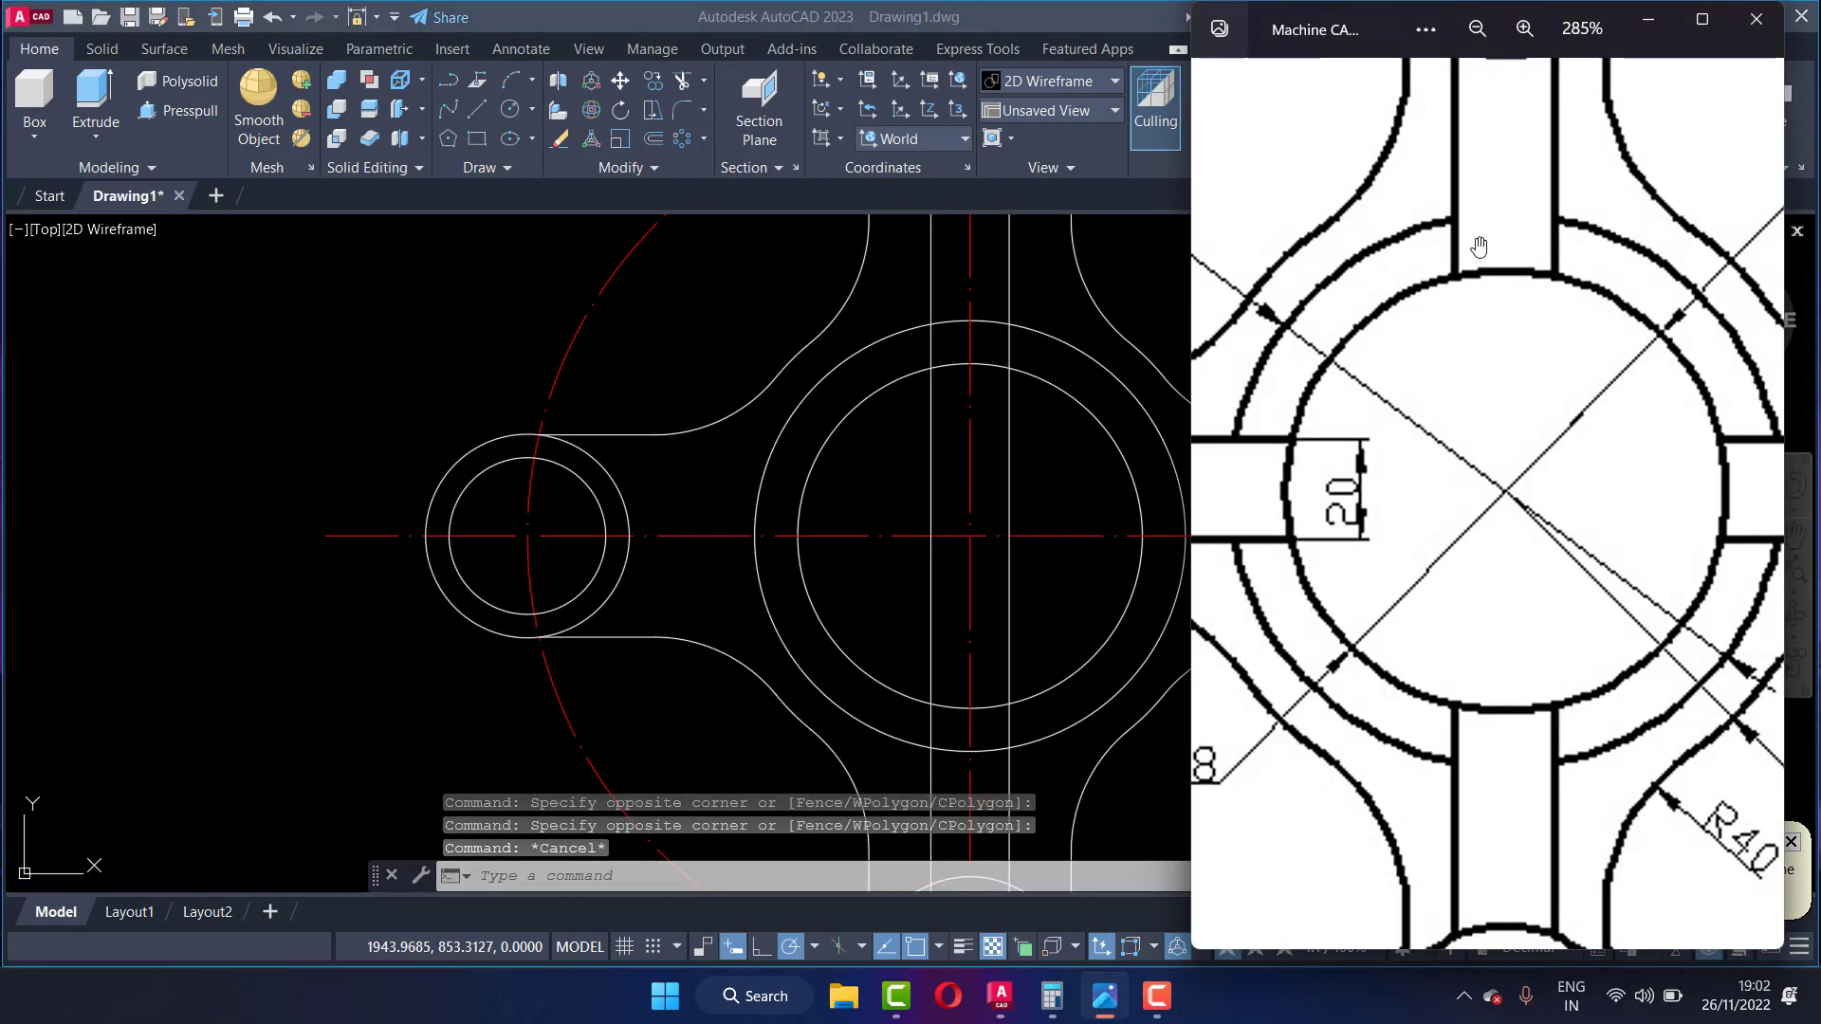
Step: Back in AutoCAD, trim the hub's outer ring arc between the two top slot lines
{"action": "left_click", "coordinate": [1028, 442]}
{"action": "scroll", "coordinate": [1002, 352], "scroll_direction": "up", "scroll_amount": 2}
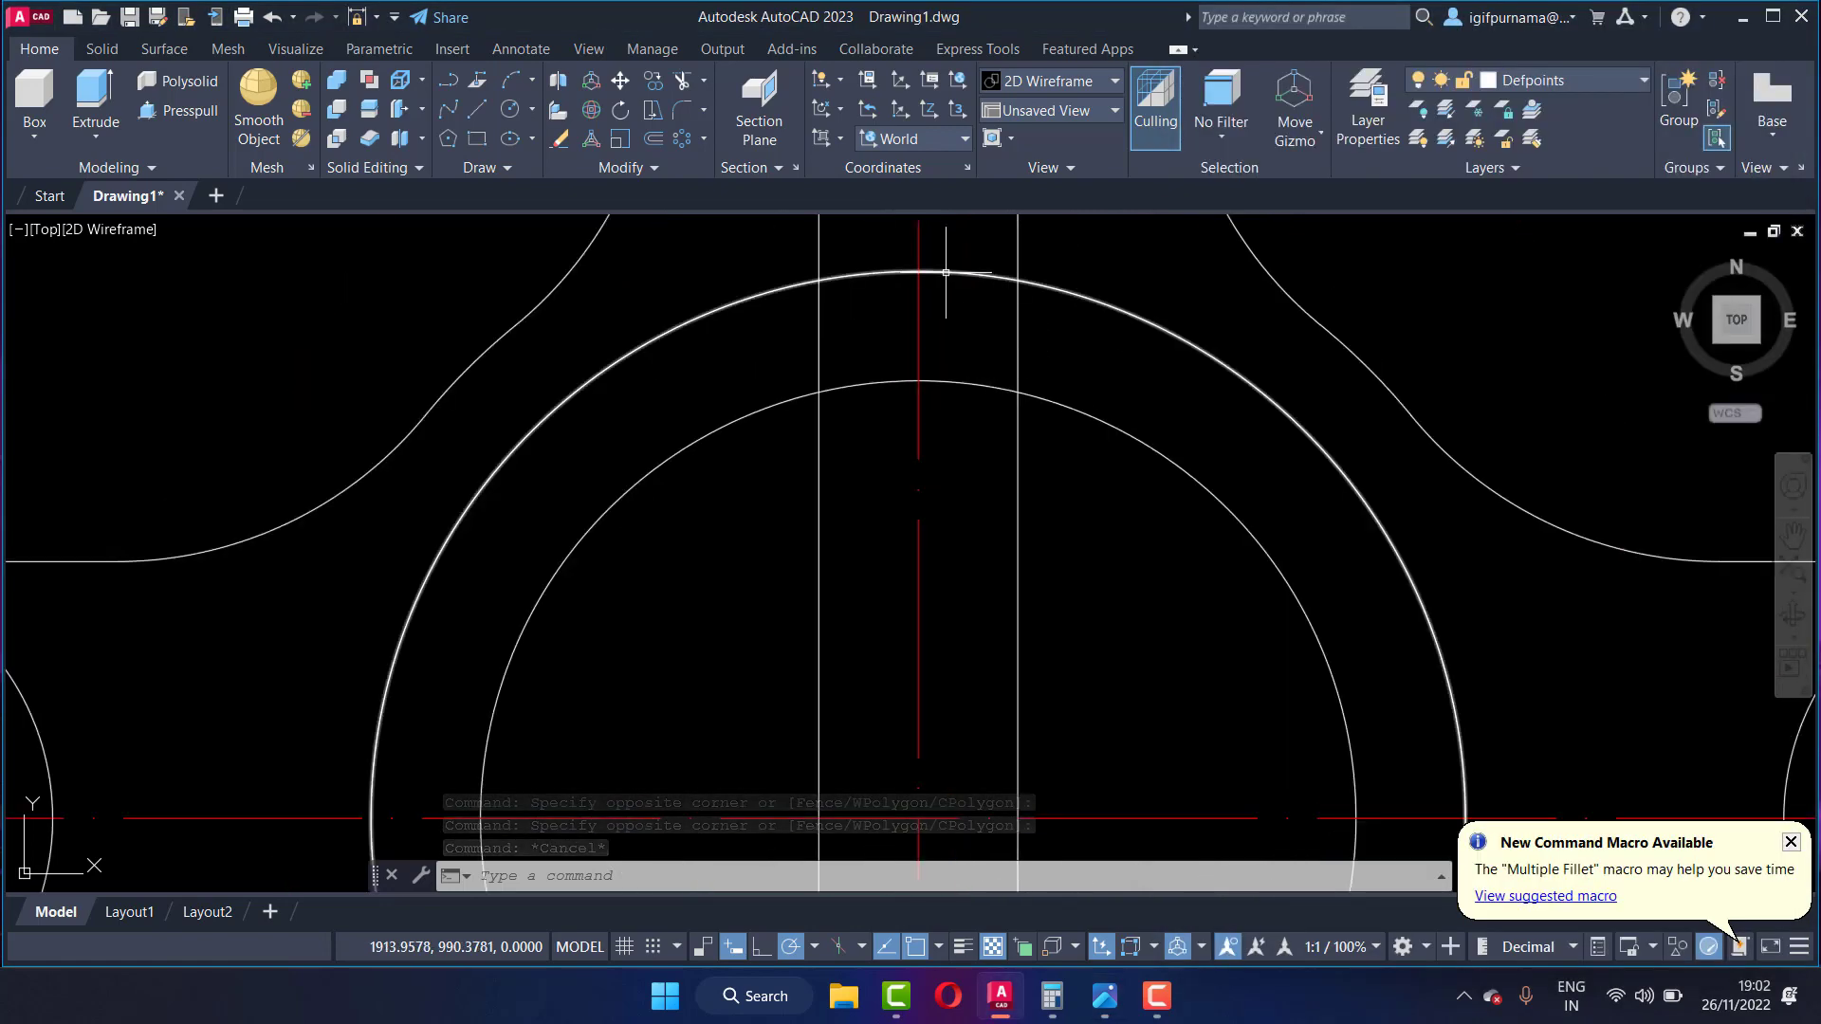
{"action": "left_click", "coordinate": [682, 80]}
{"action": "left_click", "coordinate": [965, 327]}
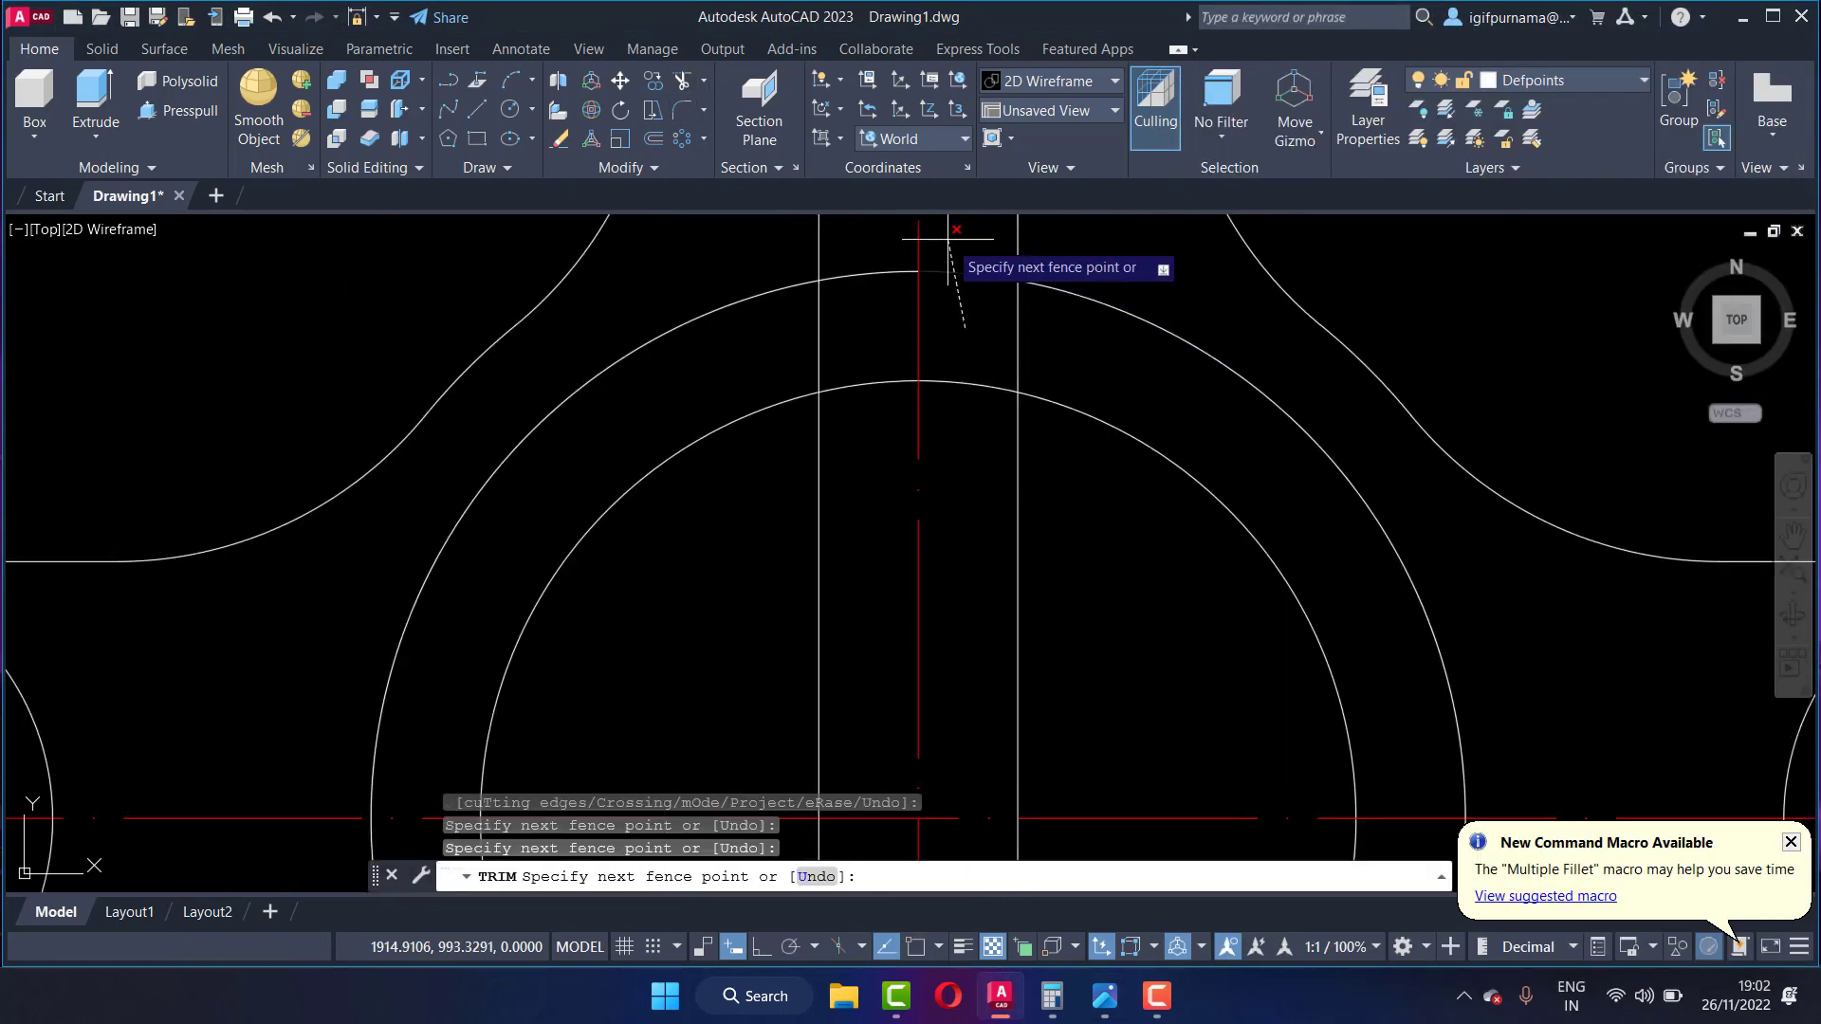
{"action": "left_click", "coordinate": [948, 239]}
{"action": "key", "text": "Return"}
Step: Fence-trim the slot lines running into the bore, then end the trim
{"action": "left_click", "coordinate": [849, 266]}
{"action": "key", "text": "Return"}
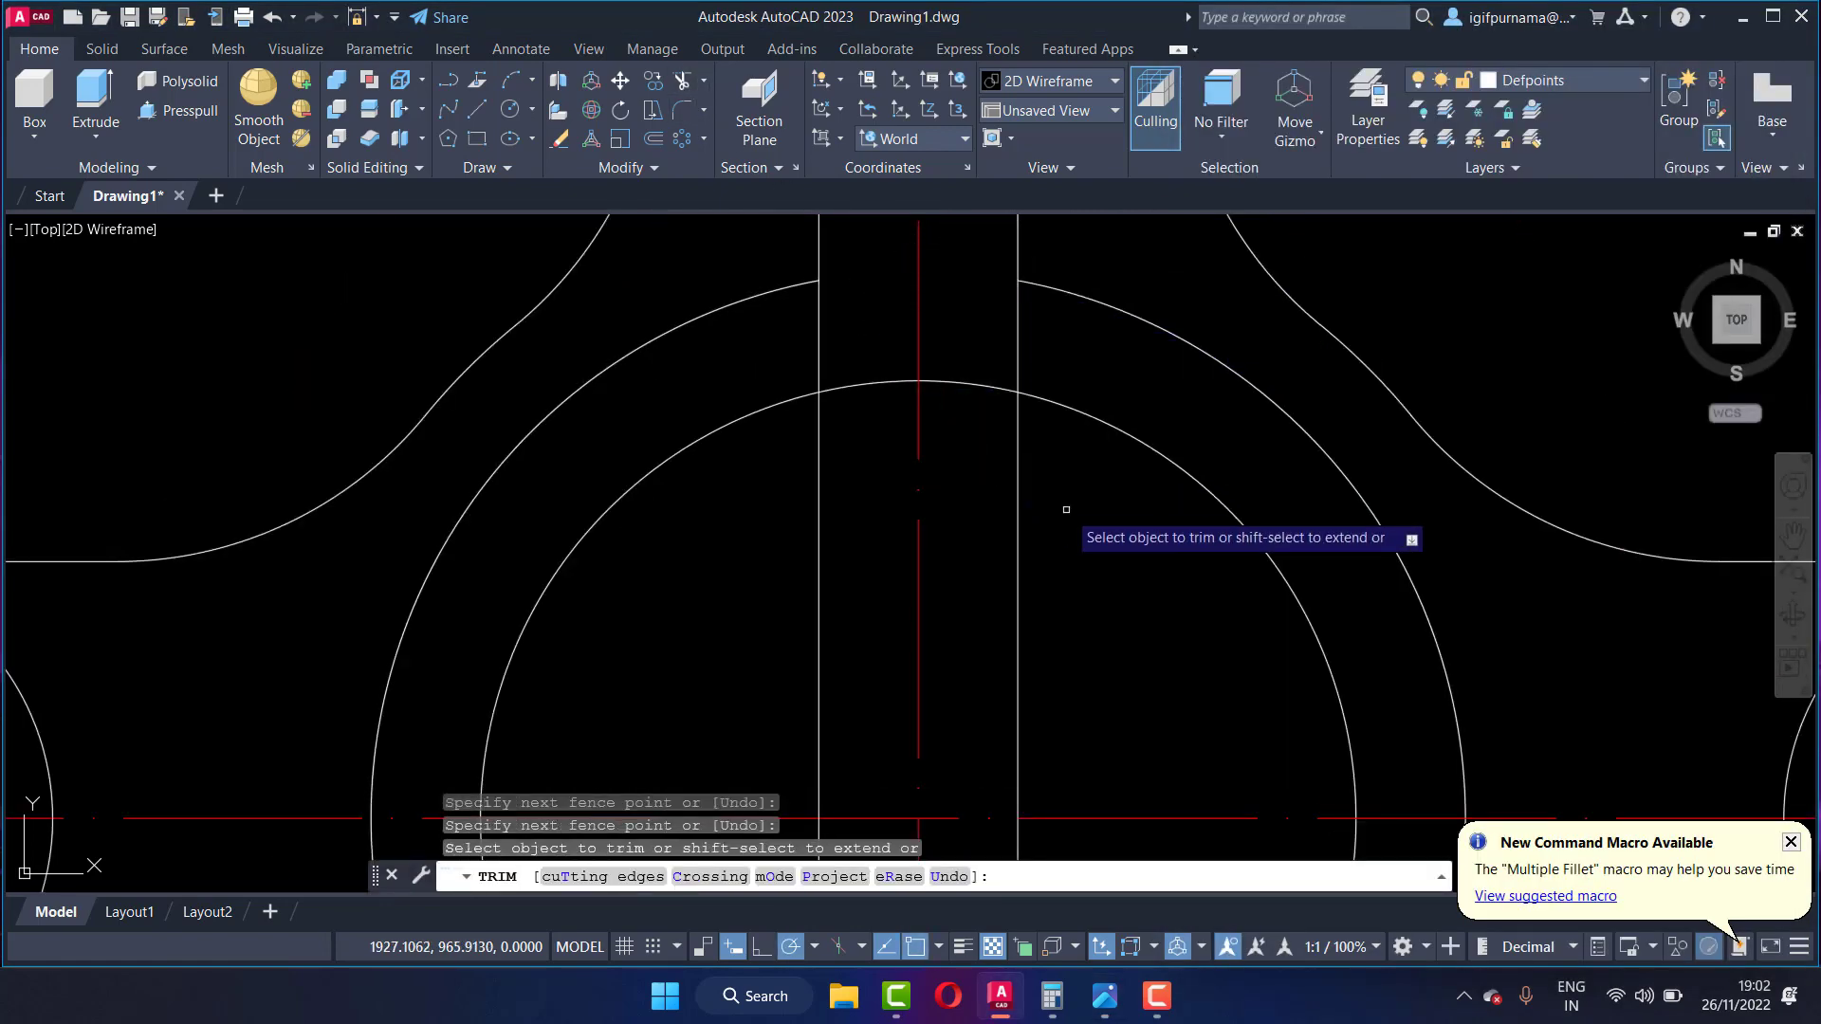
{"action": "left_click", "coordinate": [1066, 509]}
{"action": "left_click", "coordinate": [991, 484]}
{"action": "key", "text": "Return"}
{"action": "left_click", "coordinate": [898, 479]}
{"action": "left_click", "coordinate": [807, 445]}
{"action": "key", "text": "Return"}
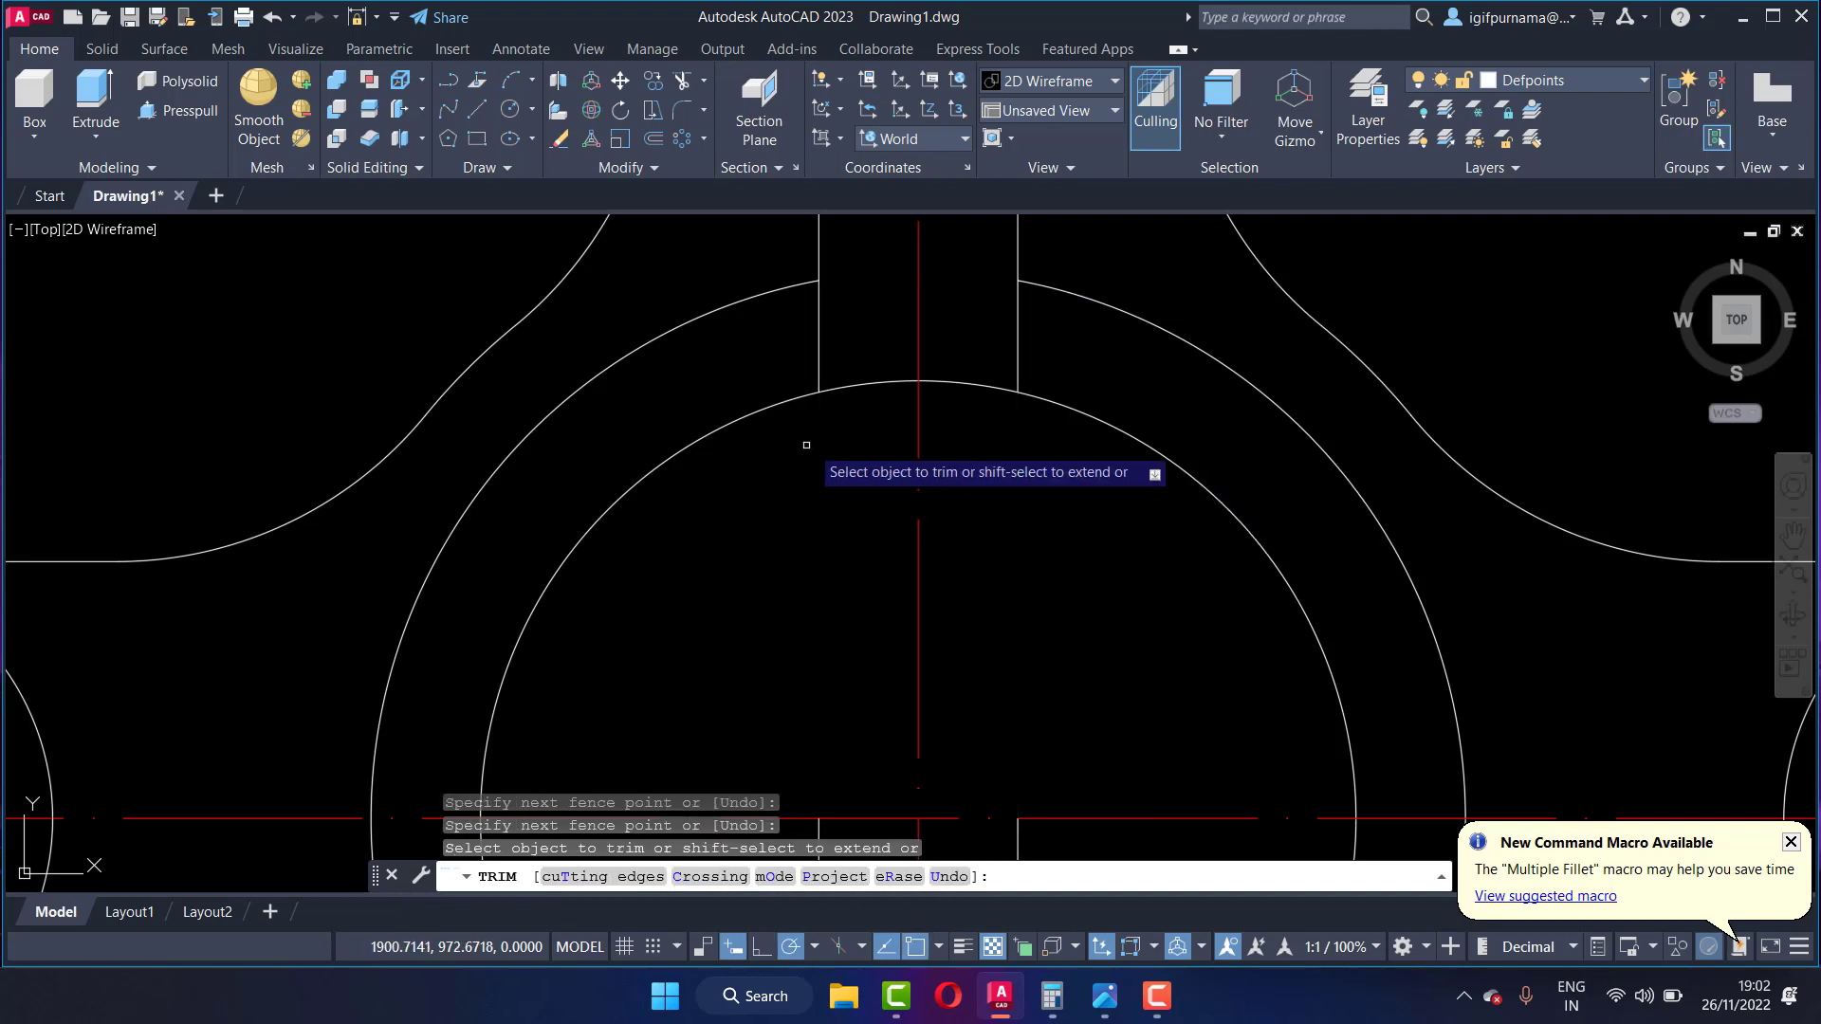
{"action": "right_click", "coordinate": [1038, 474]}
{"action": "left_click", "coordinate": [1081, 487]}
{"action": "scroll", "coordinate": [1056, 457], "scroll_direction": "down", "scroll_amount": 5}
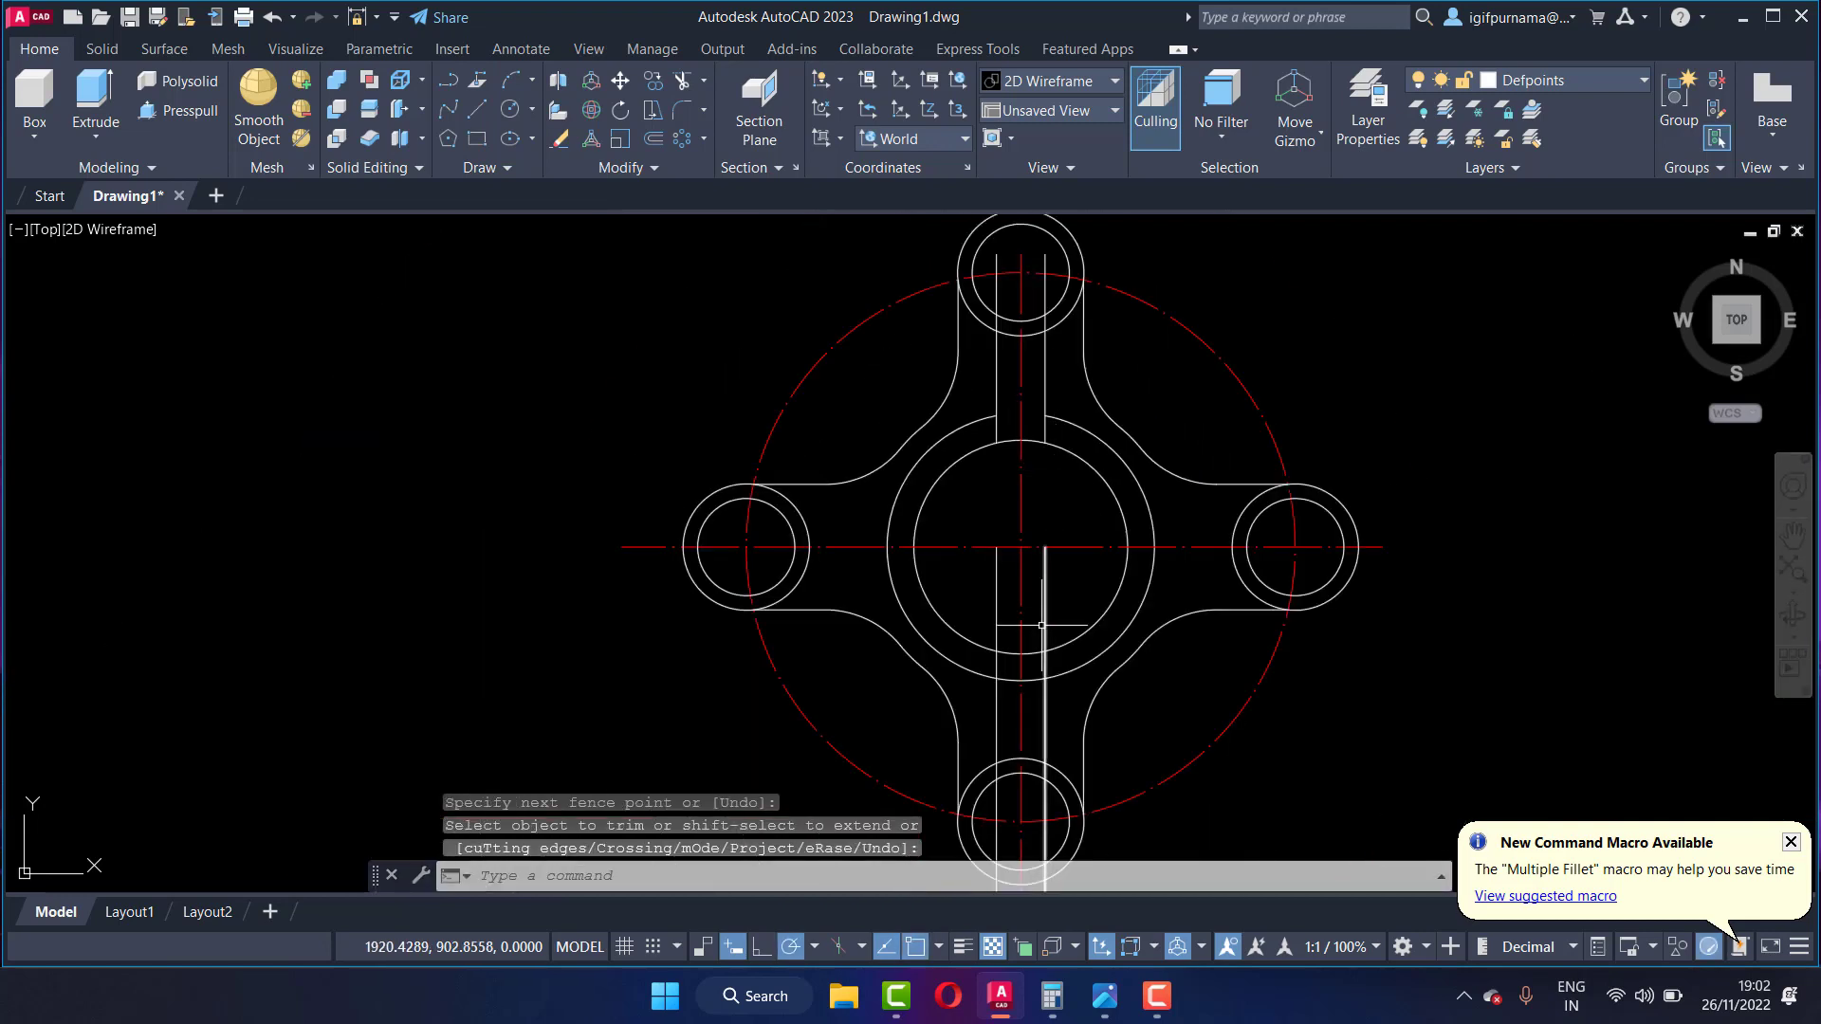
Step: Erase the leftover slot lines inside the bore
{"action": "left_click", "coordinate": [594, 116]}
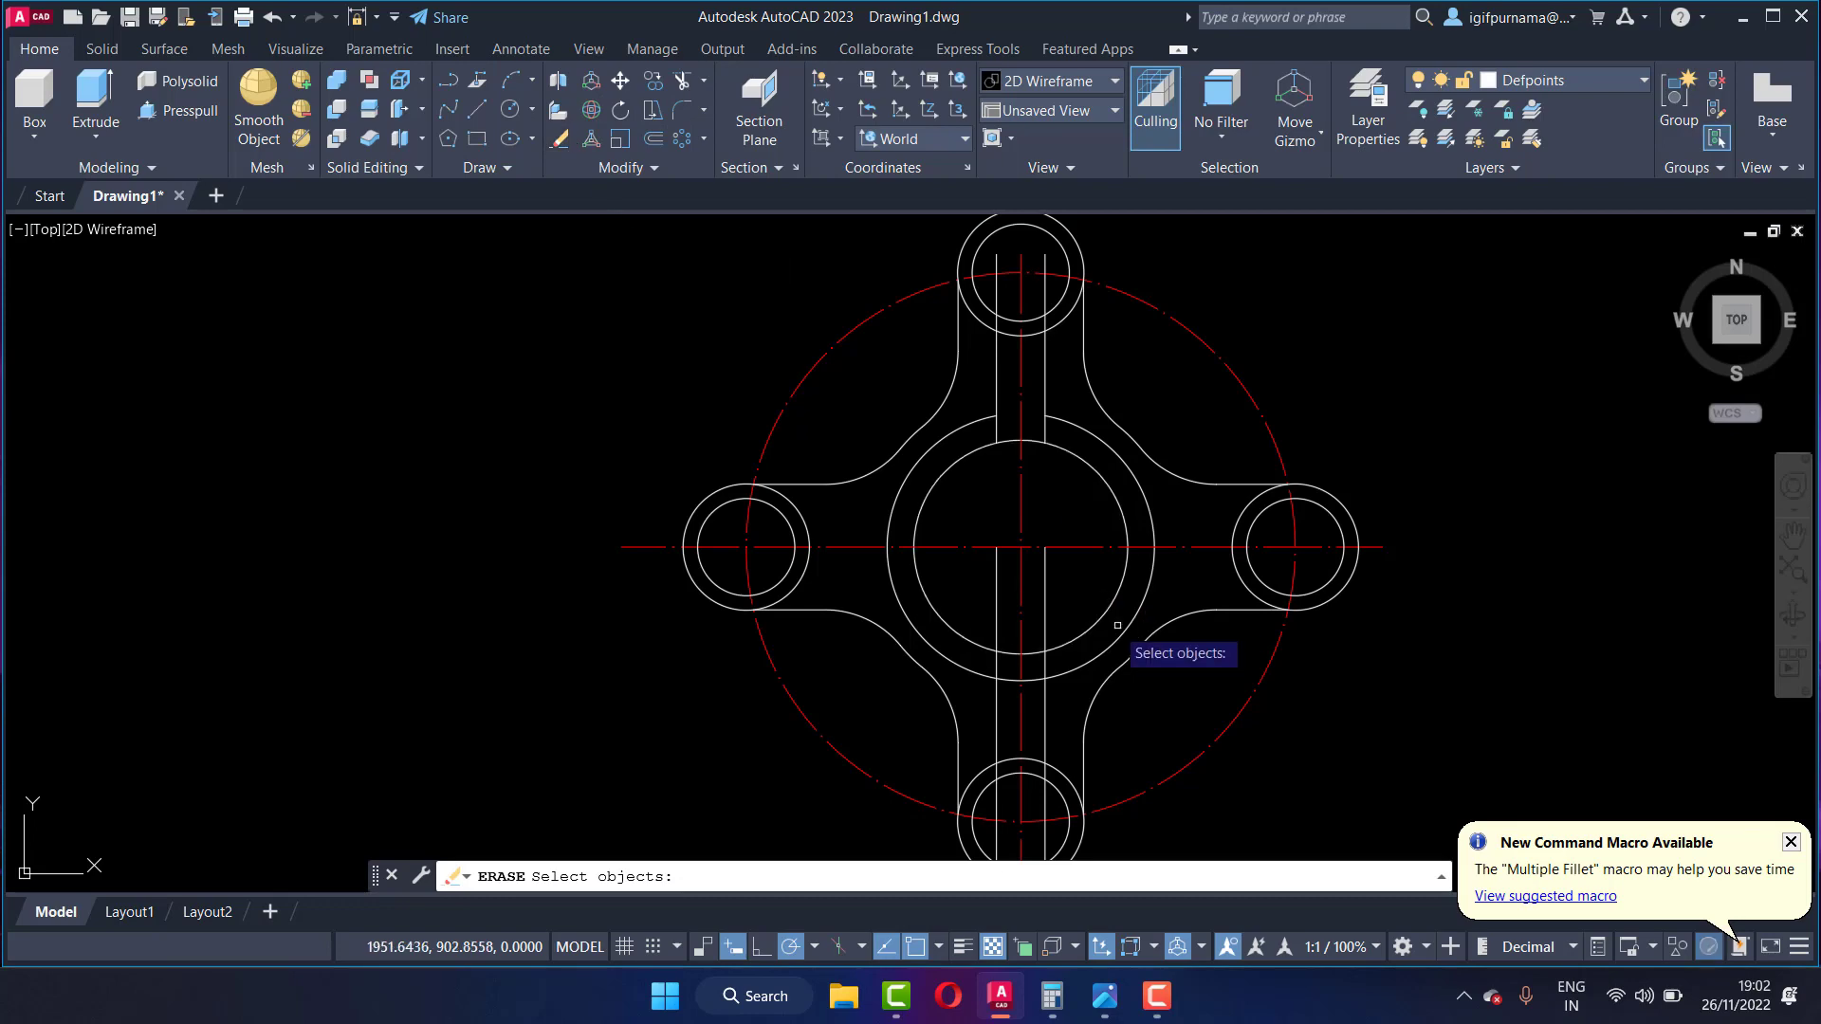
{"action": "left_click", "coordinate": [1046, 598]}
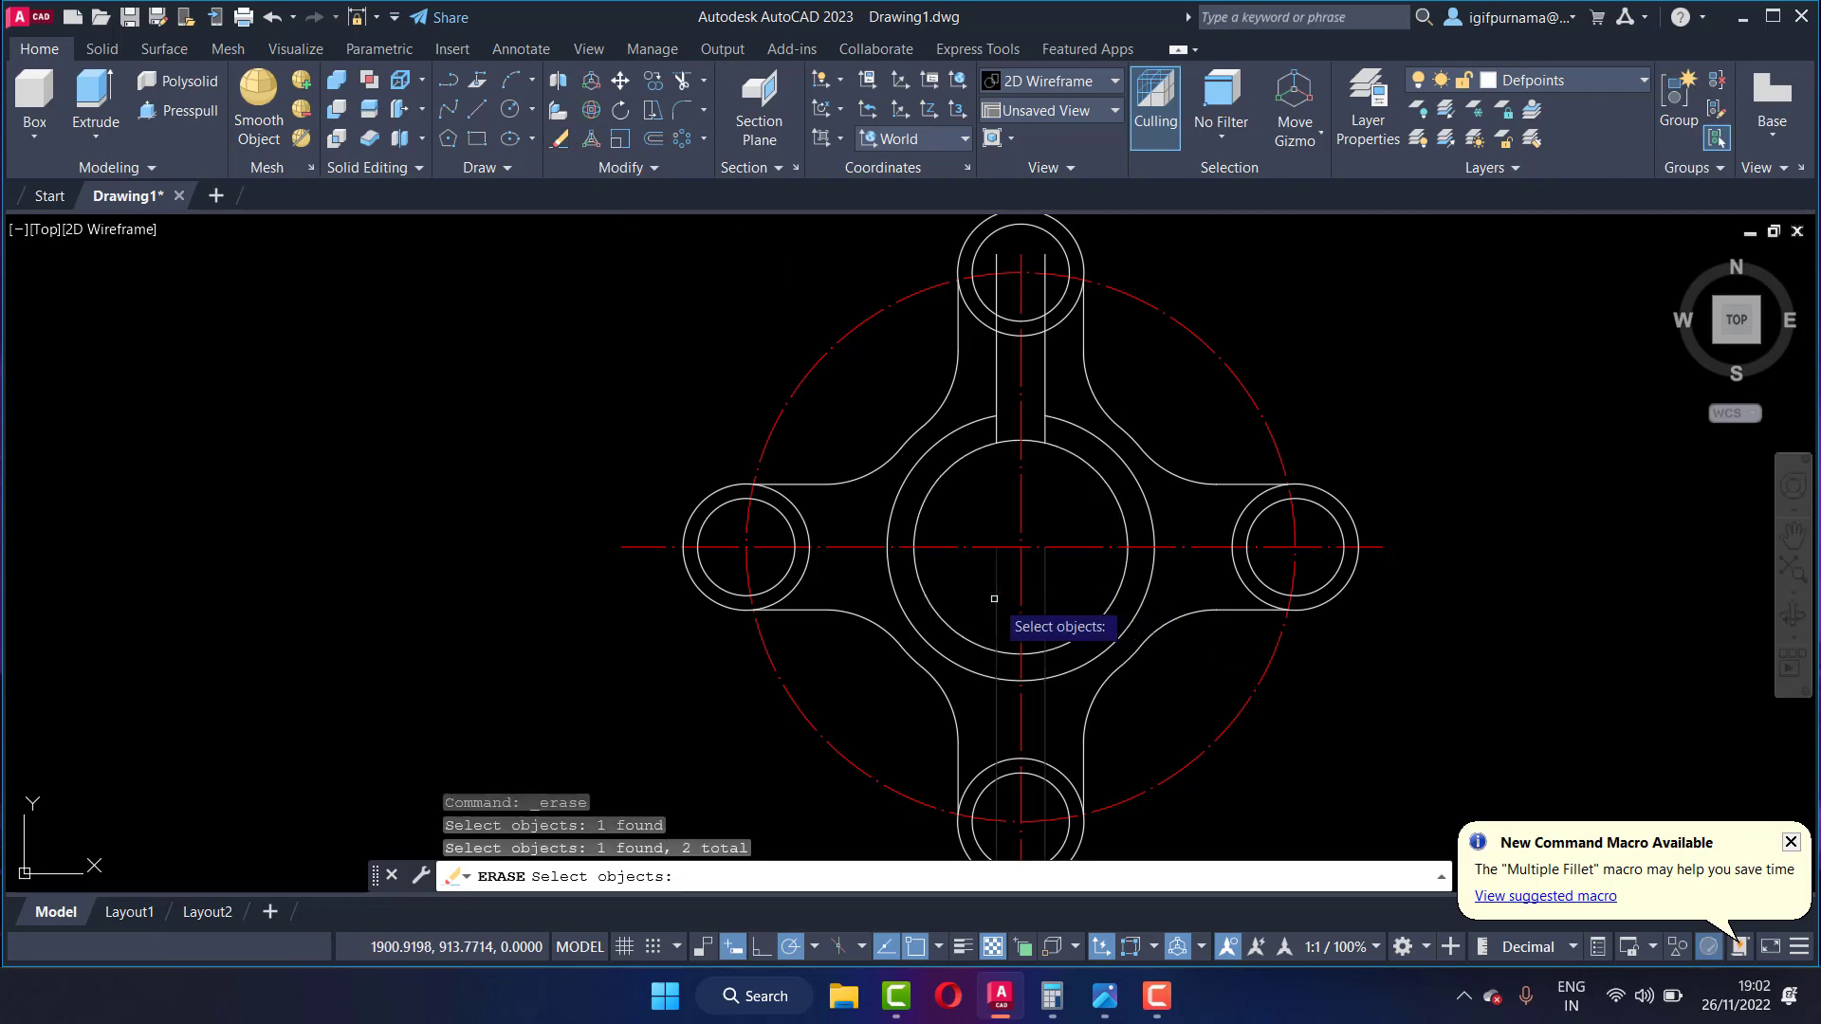
{"action": "key", "text": "Return"}
{"action": "scroll", "coordinate": [1026, 419], "scroll_direction": "up", "scroll_amount": 4}
{"action": "scroll", "coordinate": [1065, 244], "scroll_direction": "down", "scroll_amount": 4}
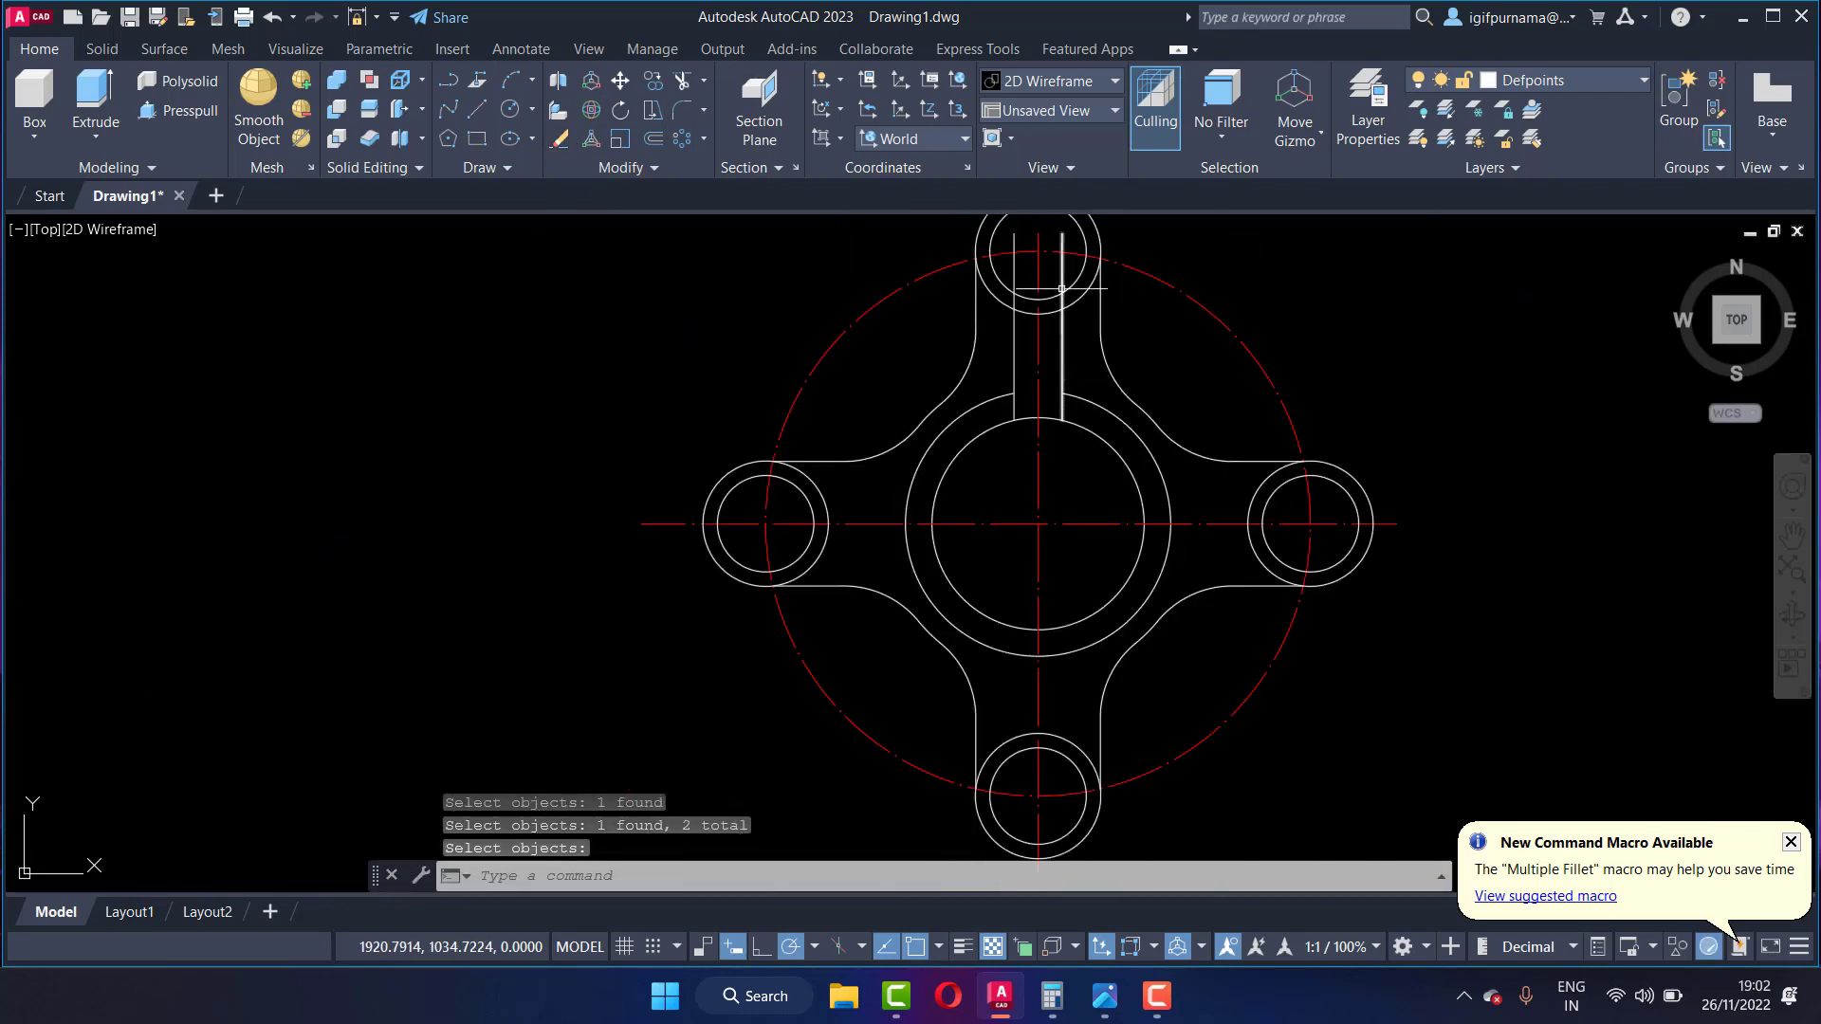
{"action": "scroll", "coordinate": [1065, 232], "scroll_direction": "up", "scroll_amount": 4}
Step: Start trimming and check the slot shape against the Photos reference image
{"action": "left_click", "coordinate": [685, 82]}
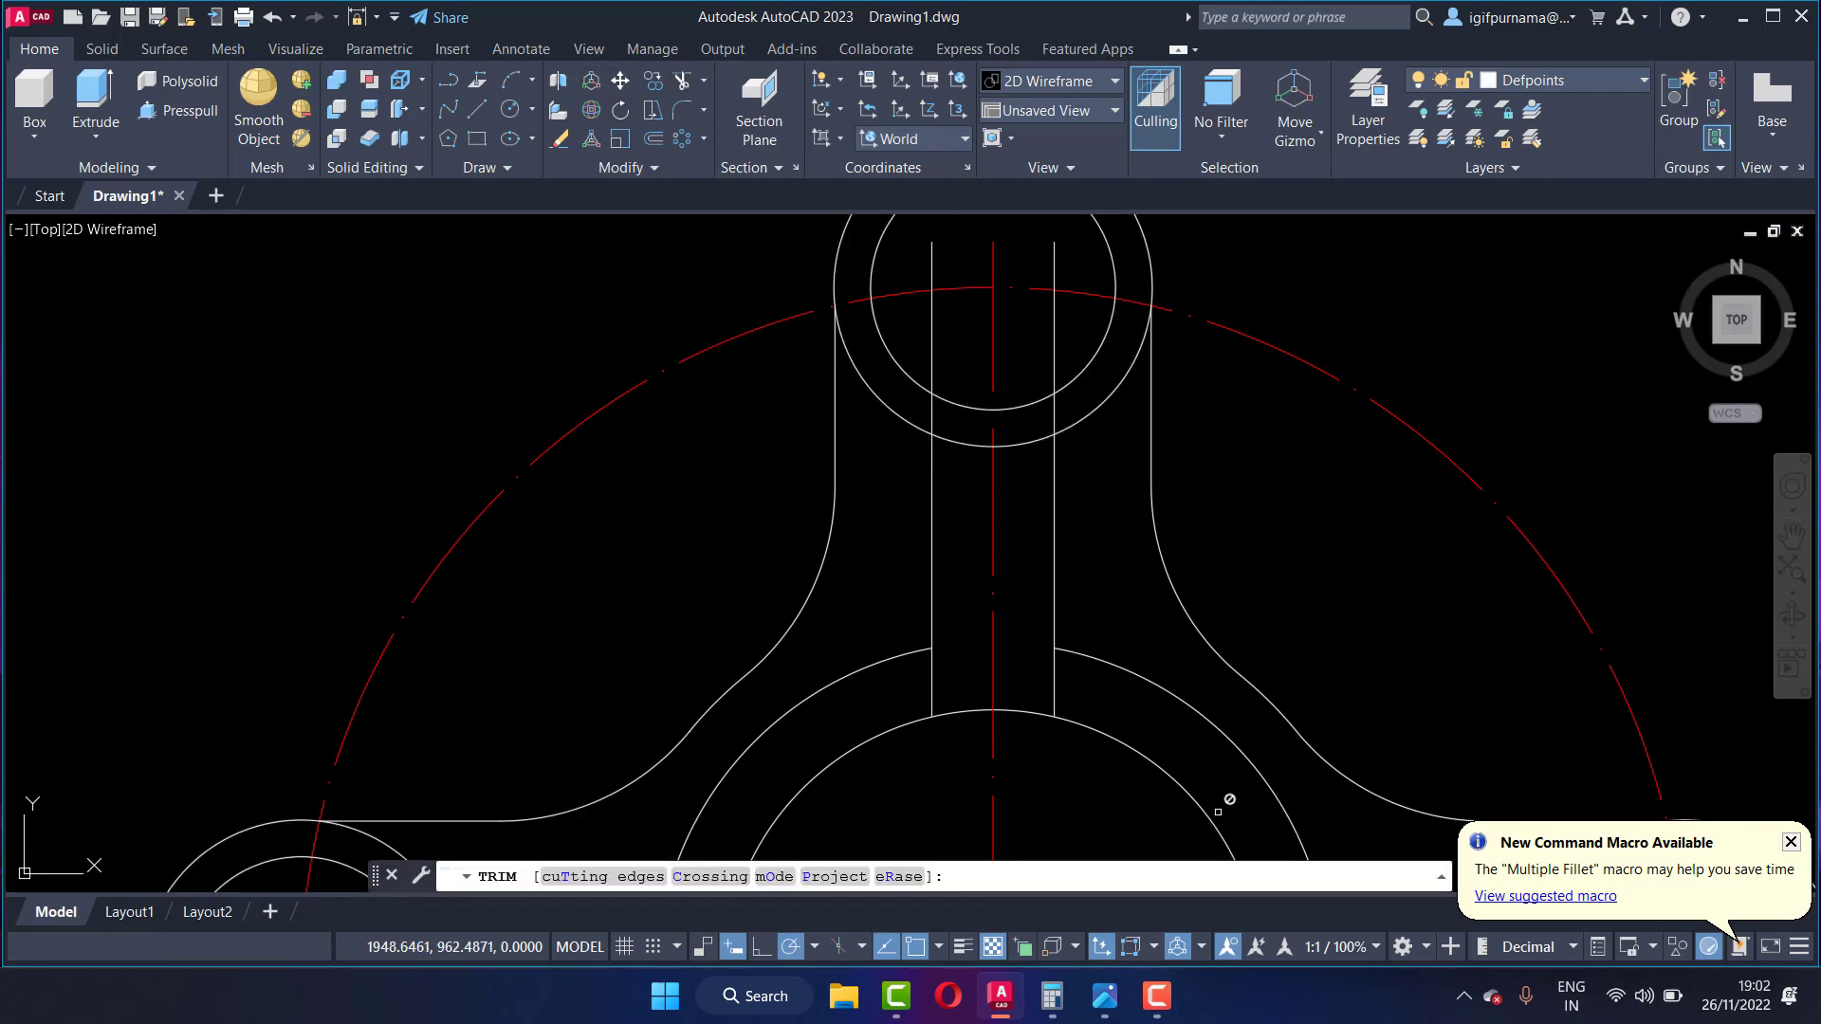
{"action": "left_click", "coordinate": [1114, 1008]}
{"action": "scroll", "coordinate": [1297, 890], "scroll_direction": "down", "scroll_amount": 2}
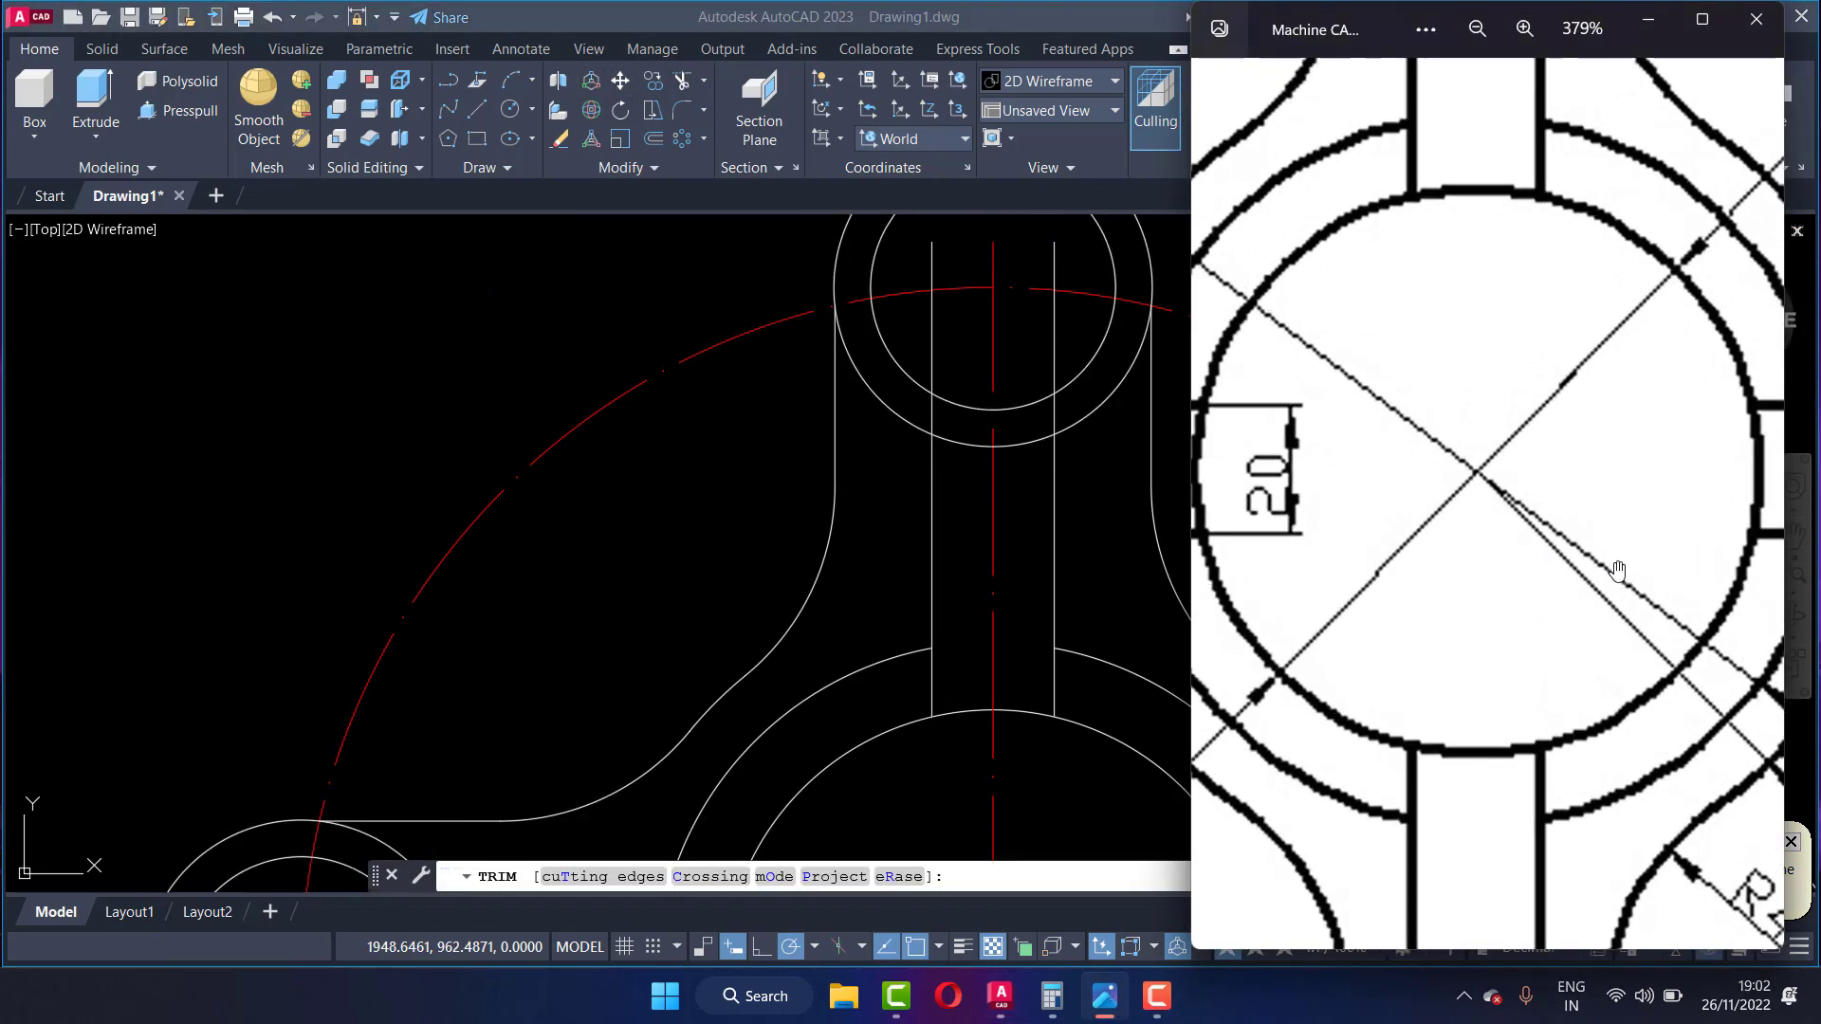
{"action": "scroll", "coordinate": [1553, 220], "scroll_direction": "down", "scroll_amount": 3}
{"action": "left_click", "coordinate": [1169, 440]}
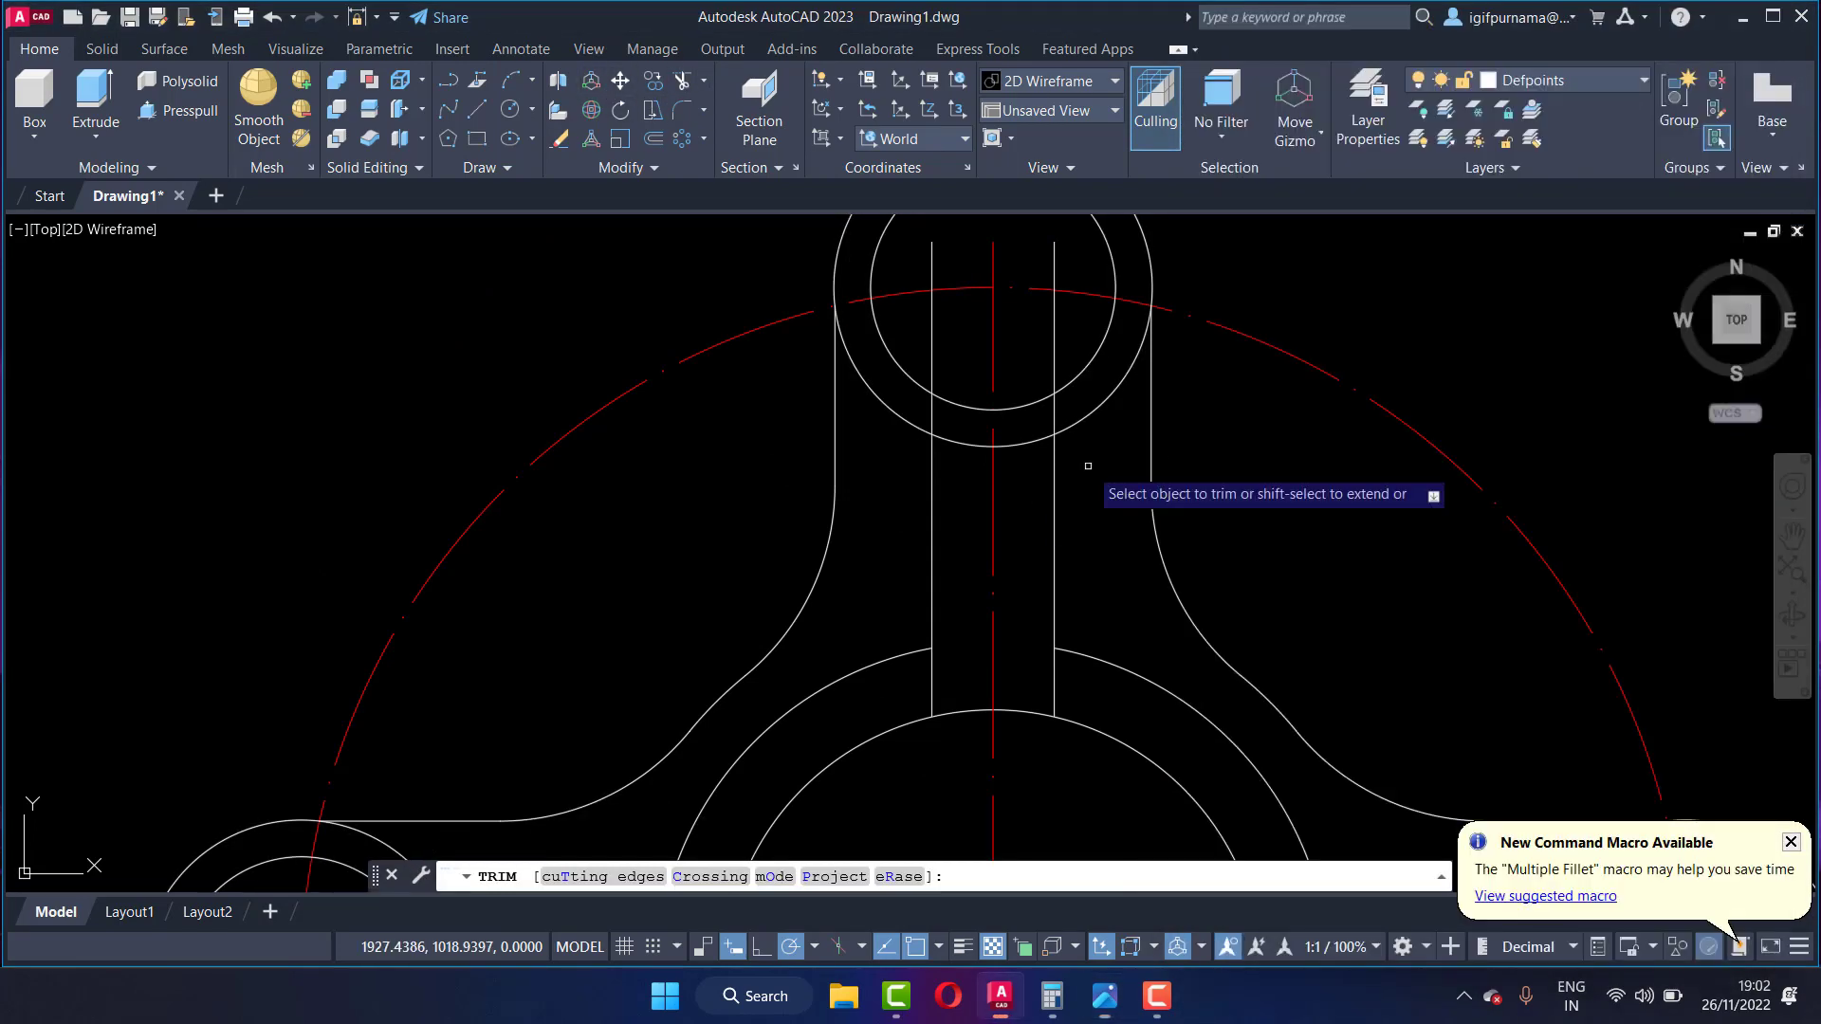
Step: Fence-trim the slot lines crossing the top lug, then finish trimming
{"action": "left_click", "coordinate": [1082, 455]}
{"action": "scroll", "coordinate": [1072, 450], "scroll_direction": "up", "scroll_amount": 4}
{"action": "left_click", "coordinate": [1045, 371]}
{"action": "key", "text": "Return"}
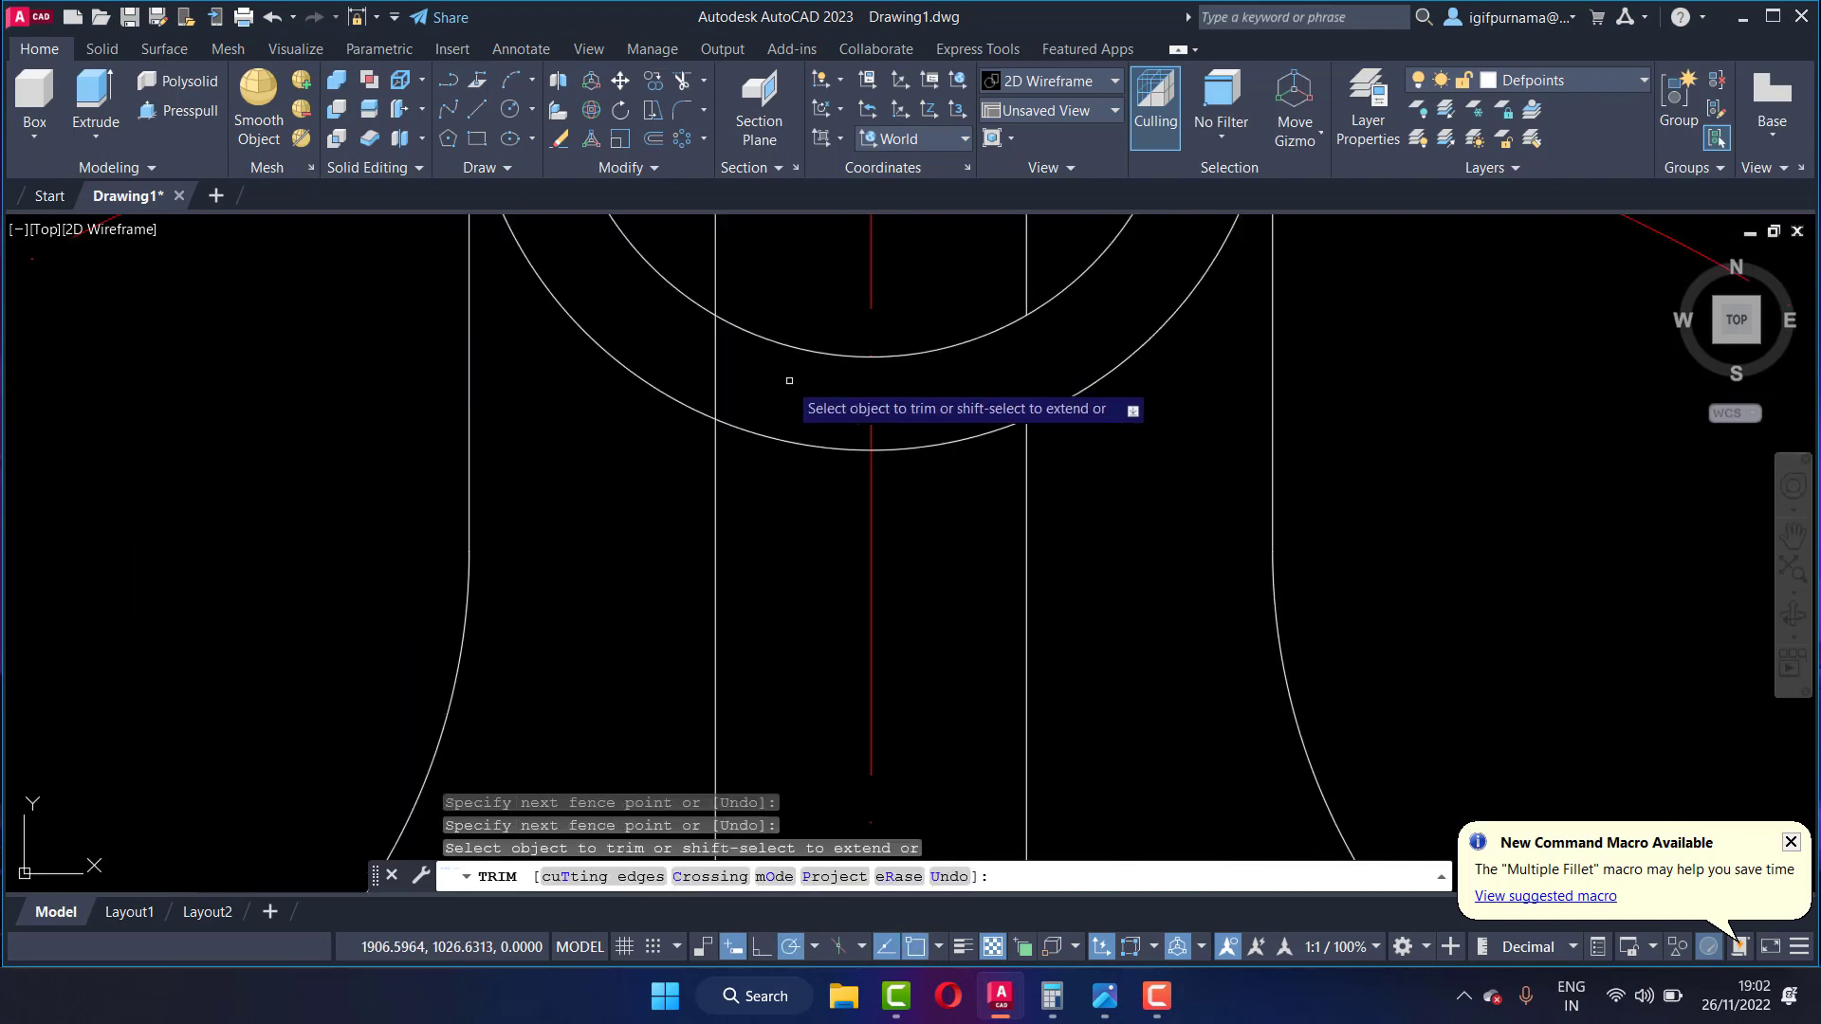
{"action": "left_click", "coordinate": [792, 379]}
{"action": "key", "text": "Return"}
{"action": "scroll", "coordinate": [935, 359], "scroll_direction": "down", "scroll_amount": 5}
{"action": "right_click", "coordinate": [935, 352]}
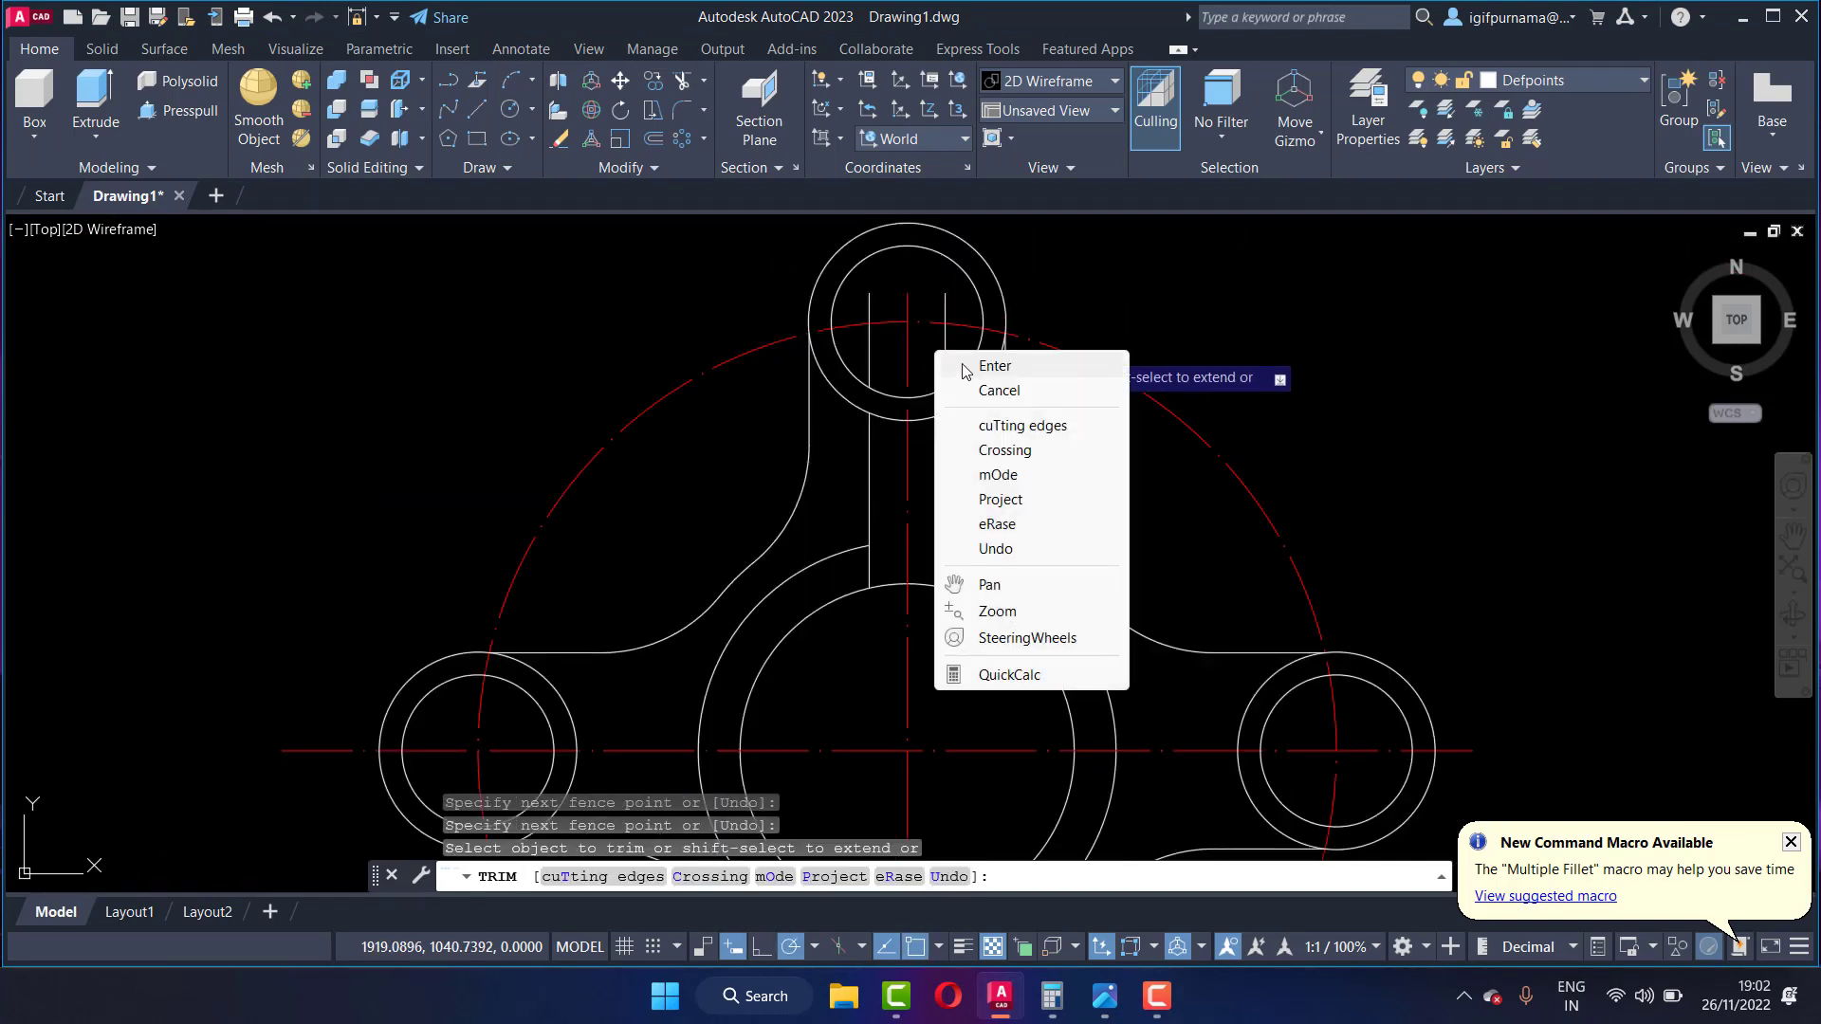
{"action": "left_click", "coordinate": [958, 366]}
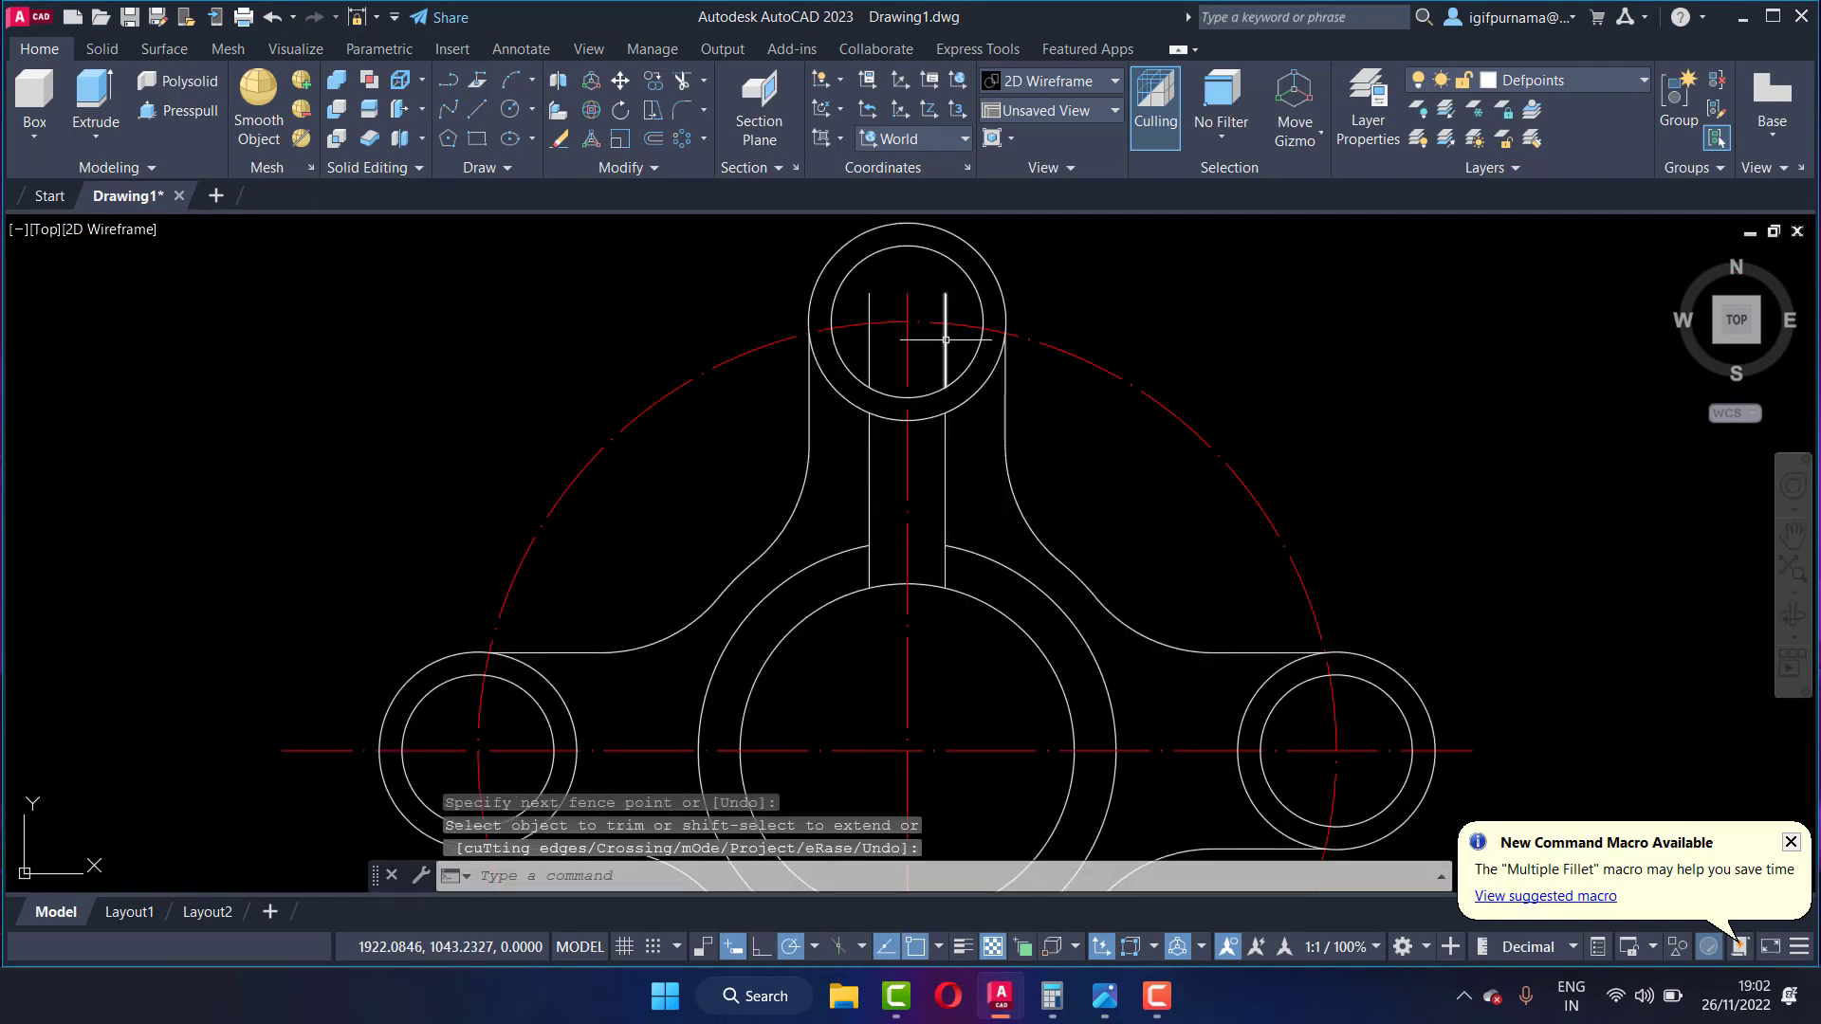
Step: Erase the short stray vertical line inside the top lobe's circle
{"action": "left_click", "coordinate": [558, 140]}
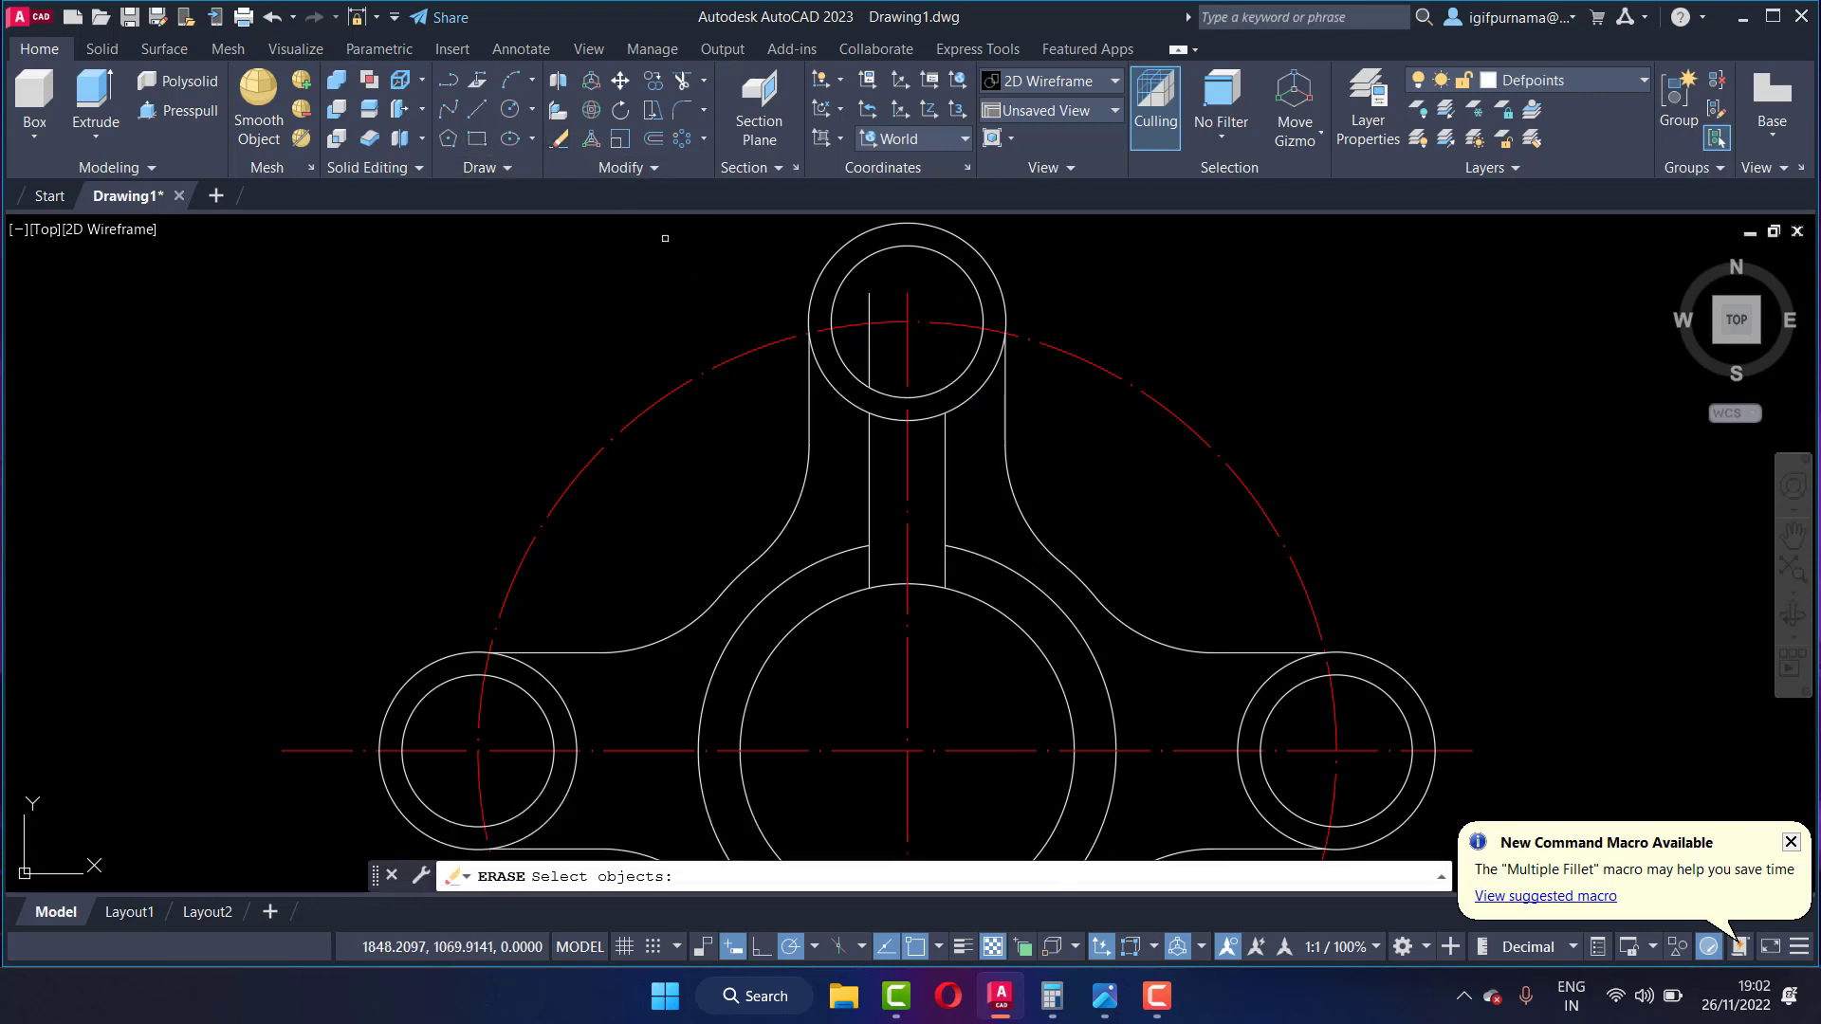
{"action": "left_click", "coordinate": [869, 356]}
{"action": "key", "text": "Return"}
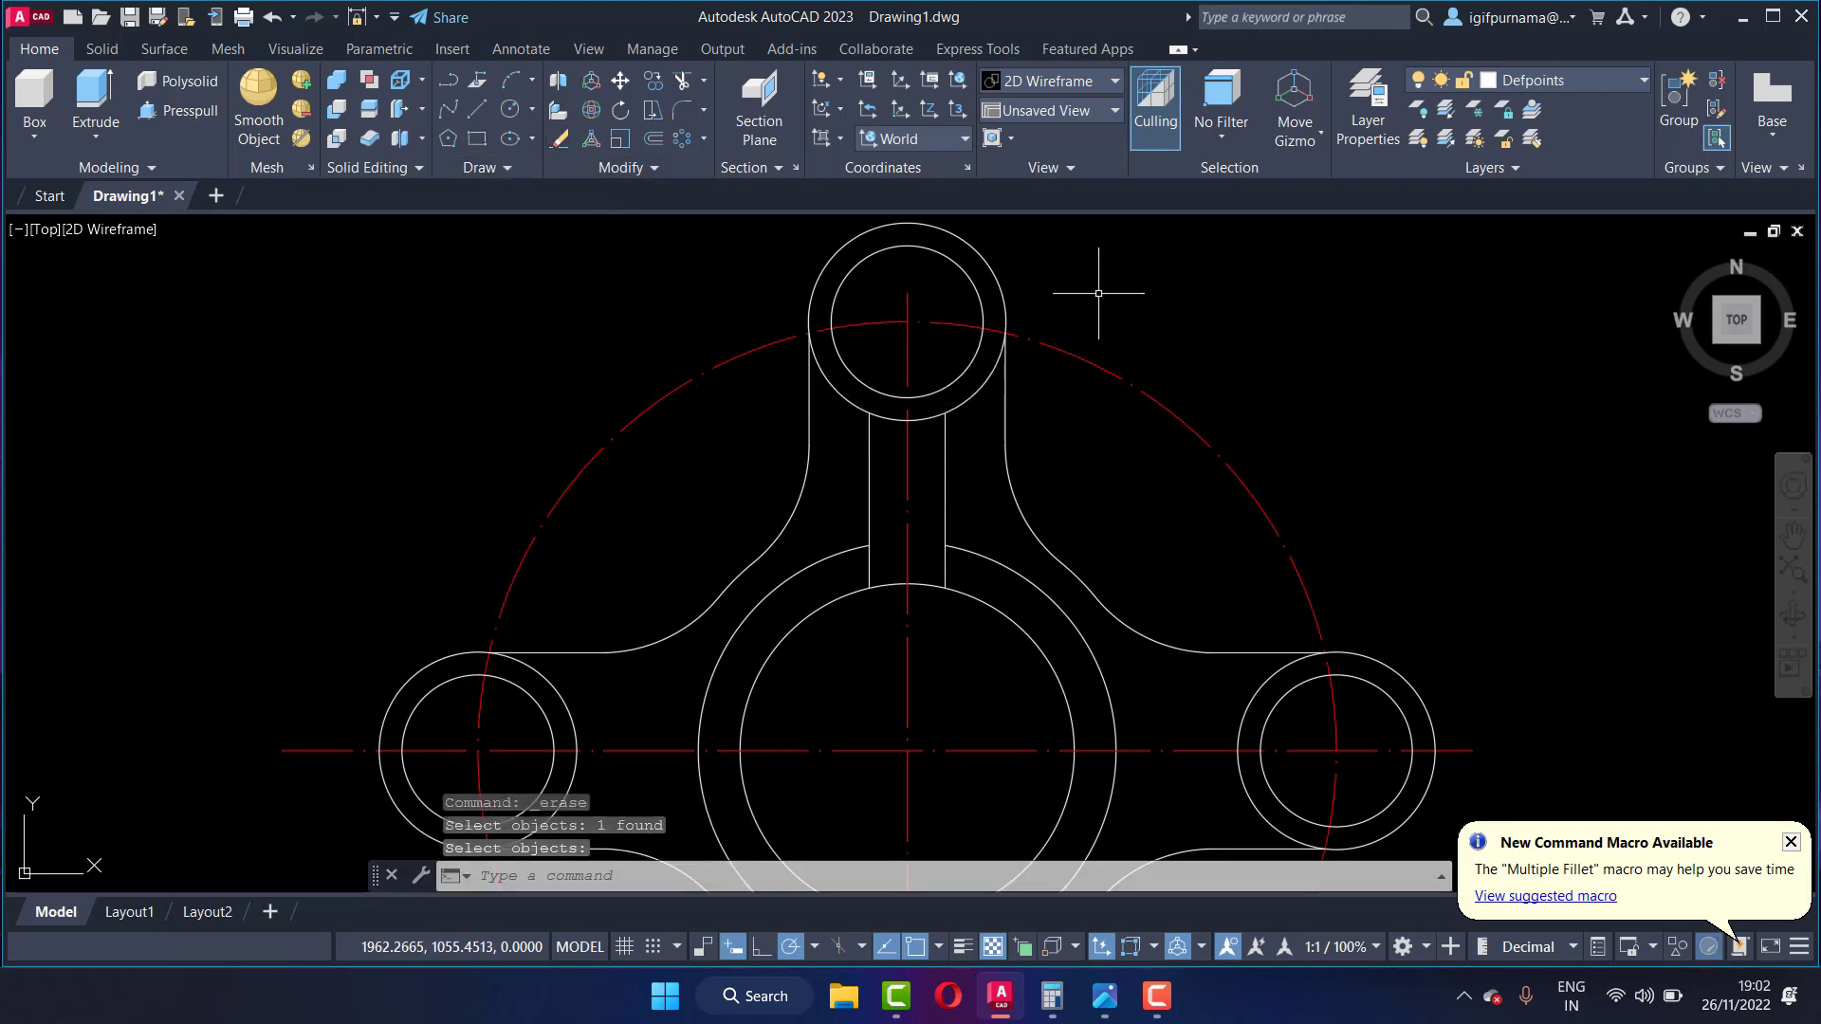
{"action": "scroll", "coordinate": [1043, 332], "scroll_direction": "down", "scroll_amount": 3}
{"action": "scroll", "coordinate": [1006, 462], "scroll_direction": "up", "scroll_amount": 1}
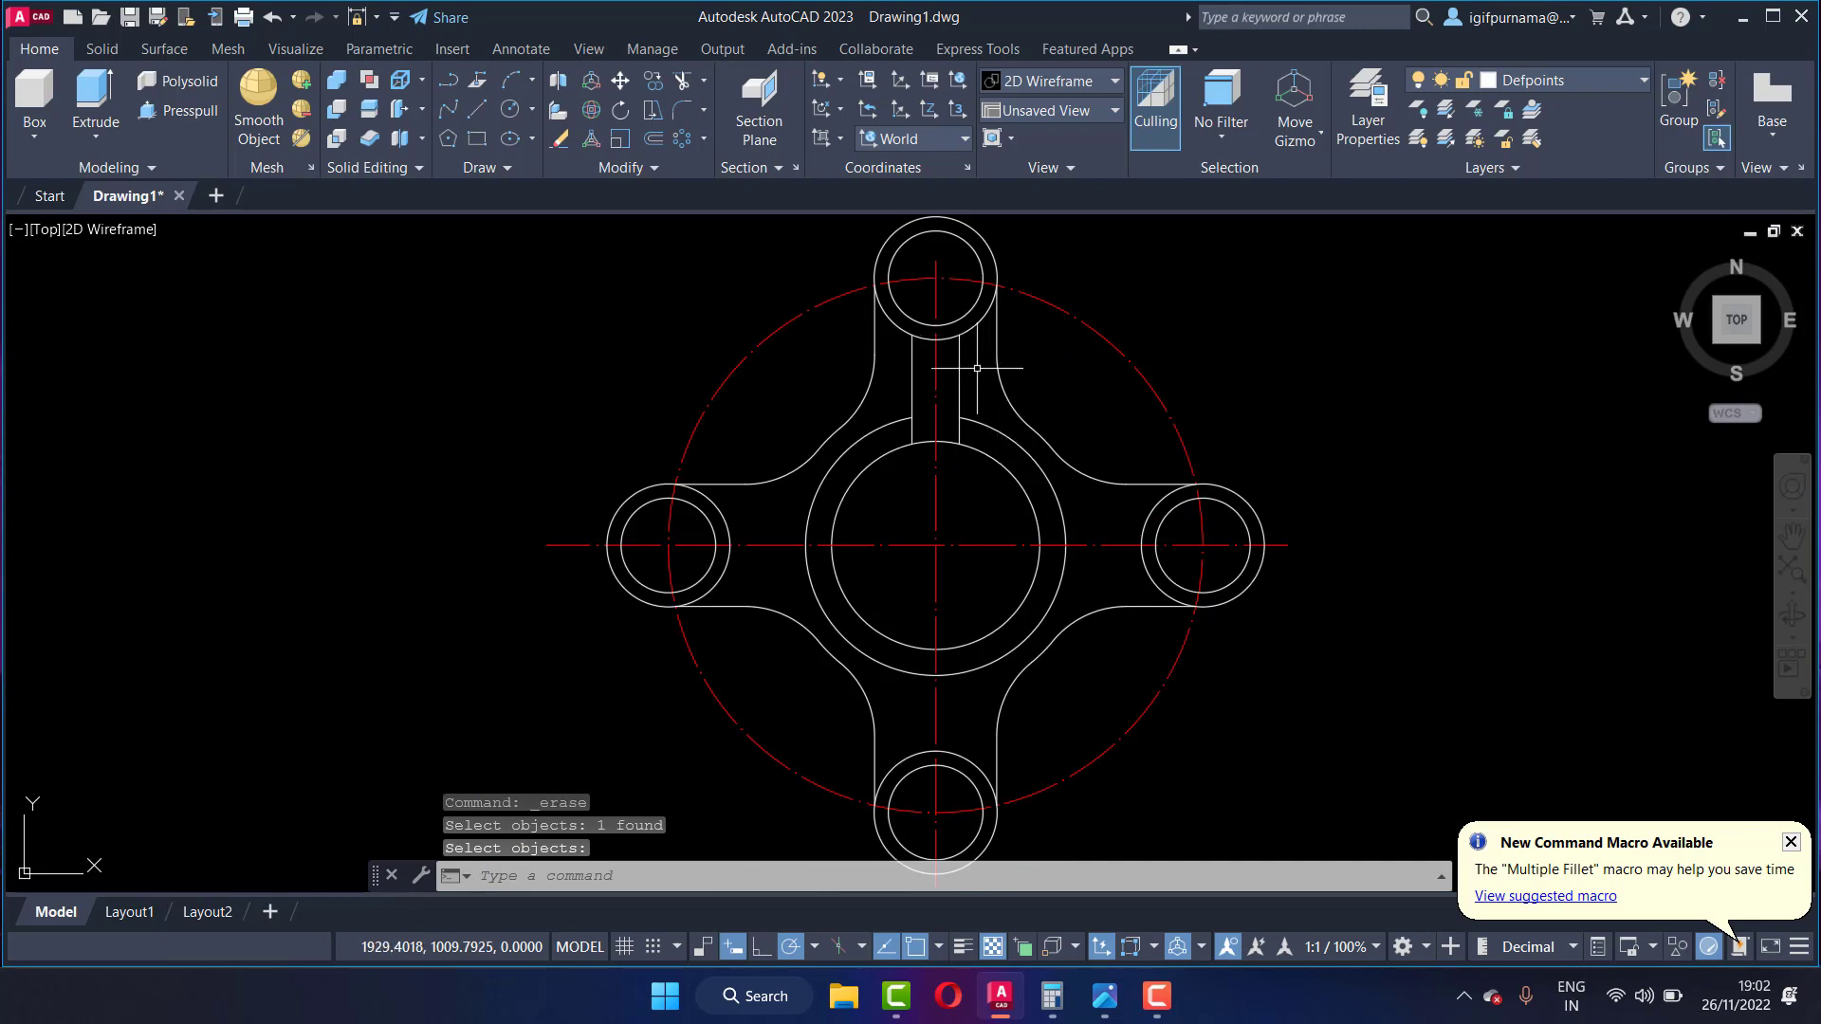
{"action": "scroll", "coordinate": [968, 398], "scroll_direction": "up", "scroll_amount": 2}
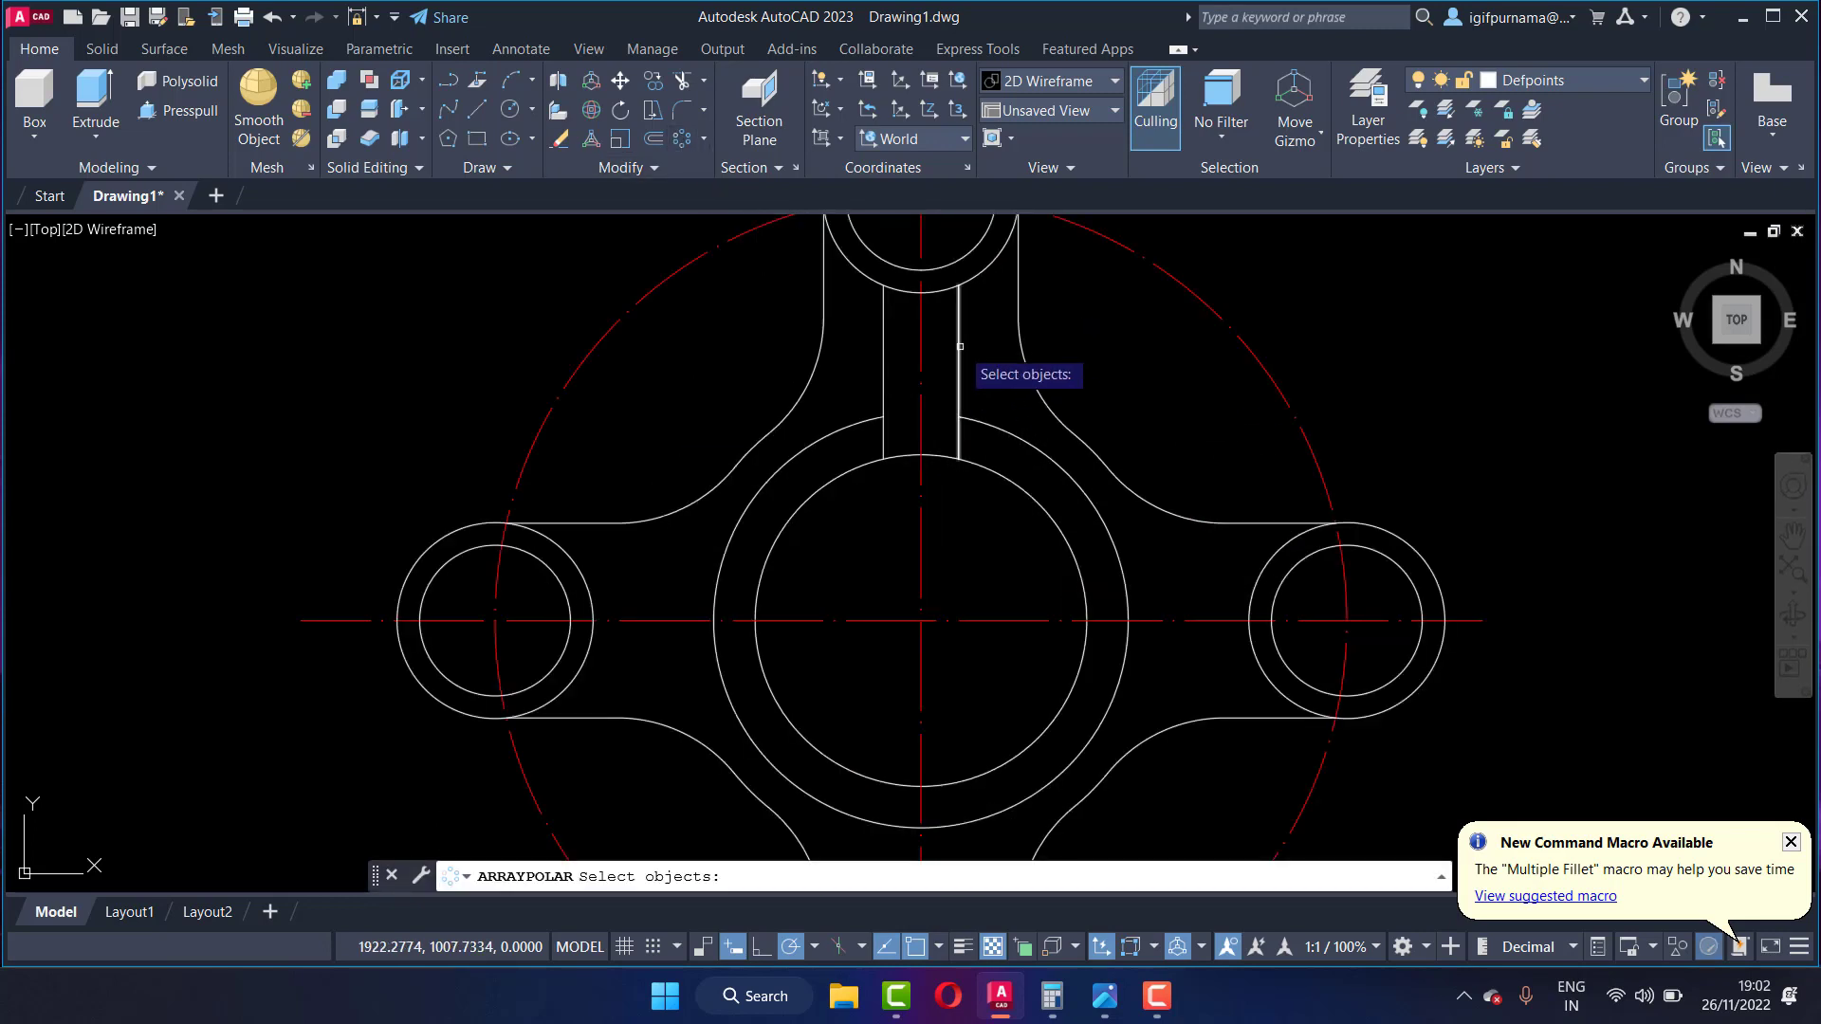
Step: Polar-array the two top slot lines around the bore centre and close the array
{"action": "left_click", "coordinate": [958, 371]}
{"action": "left_click", "coordinate": [885, 349]}
{"action": "key", "text": "Return"}
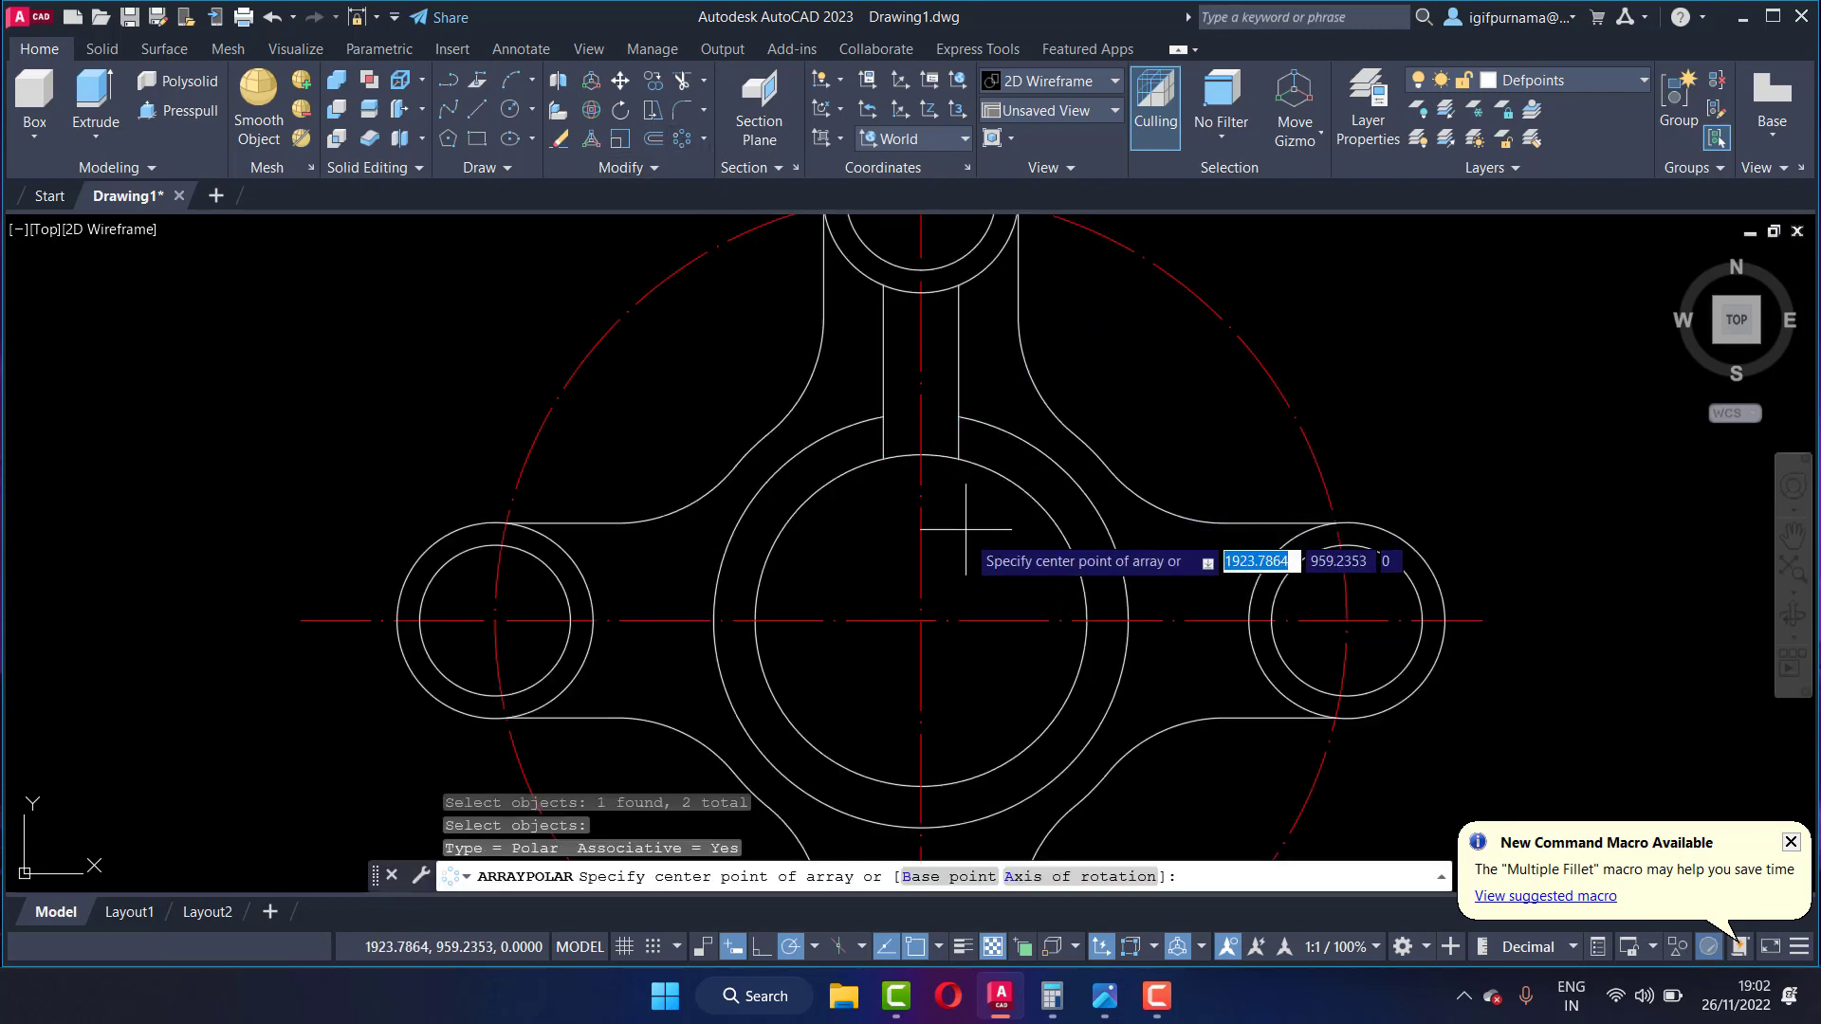
{"action": "left_click", "coordinate": [921, 620]}
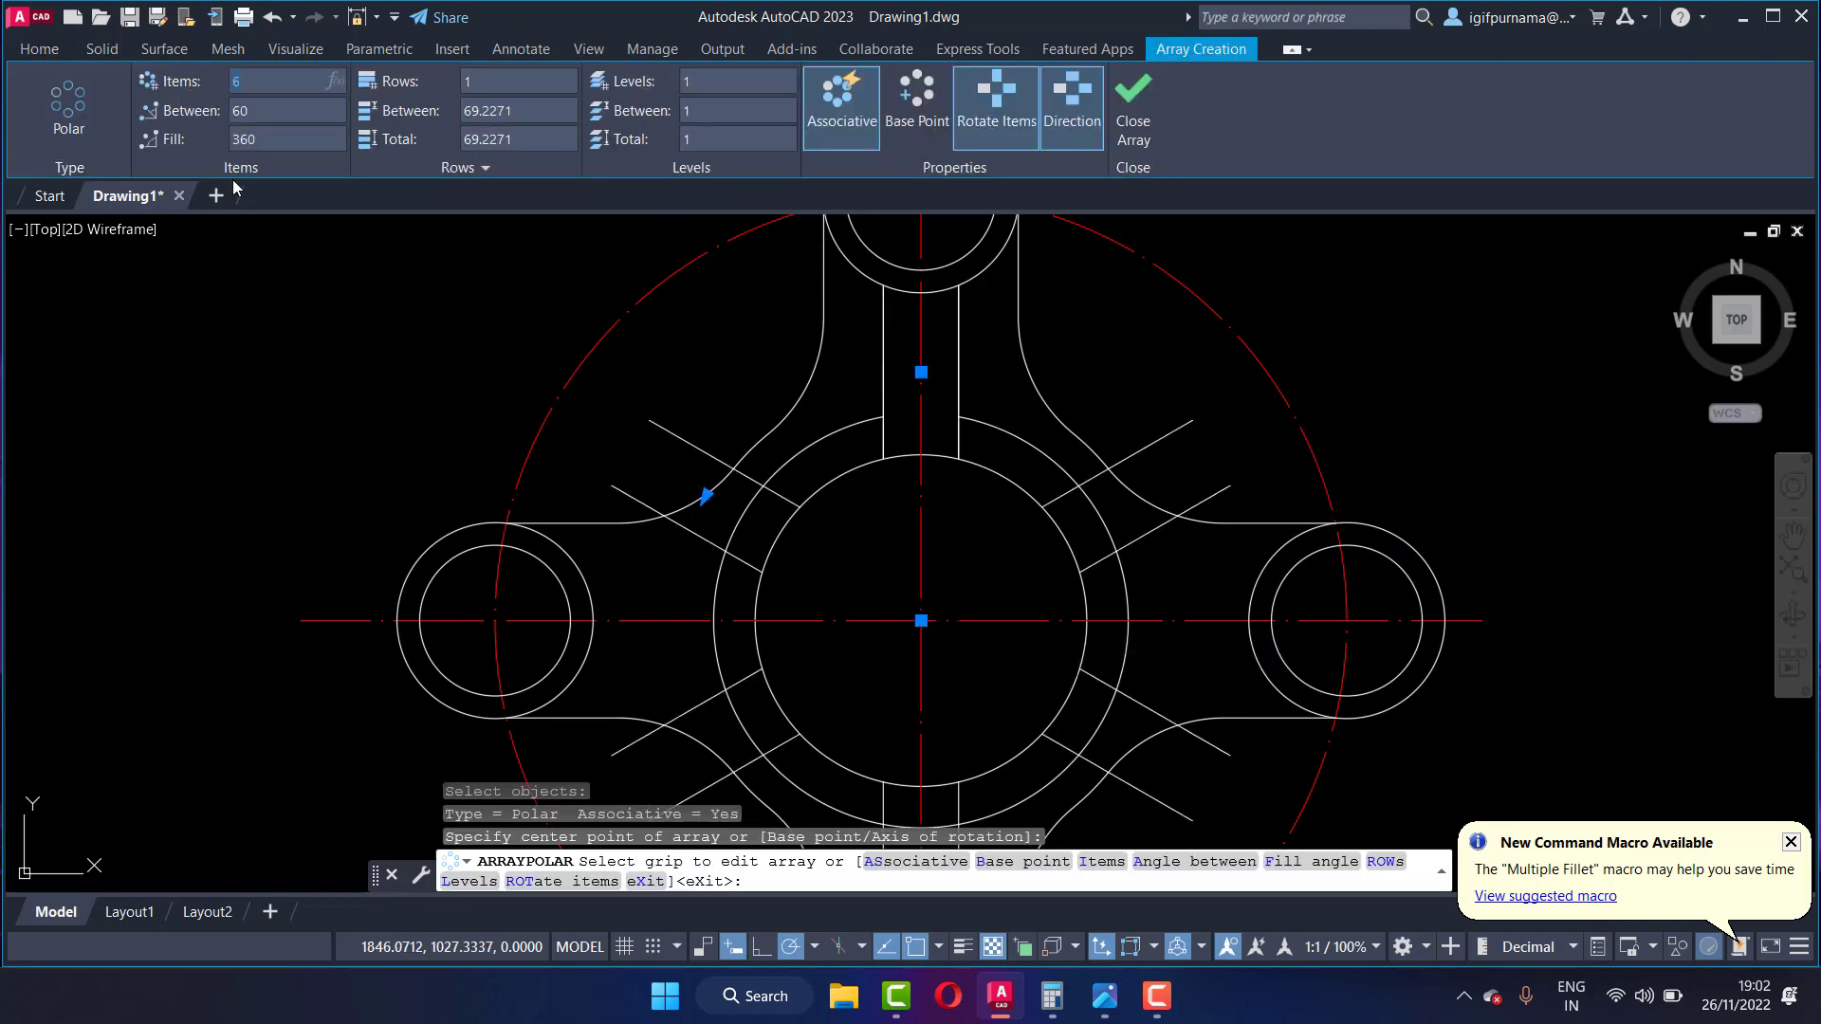
{"action": "left_click", "coordinate": [1133, 109]}
Step: Trim the hub ring between the arrayed slot lines on the left arm
{"action": "scroll", "coordinate": [894, 541], "scroll_direction": "down", "scroll_amount": 4}
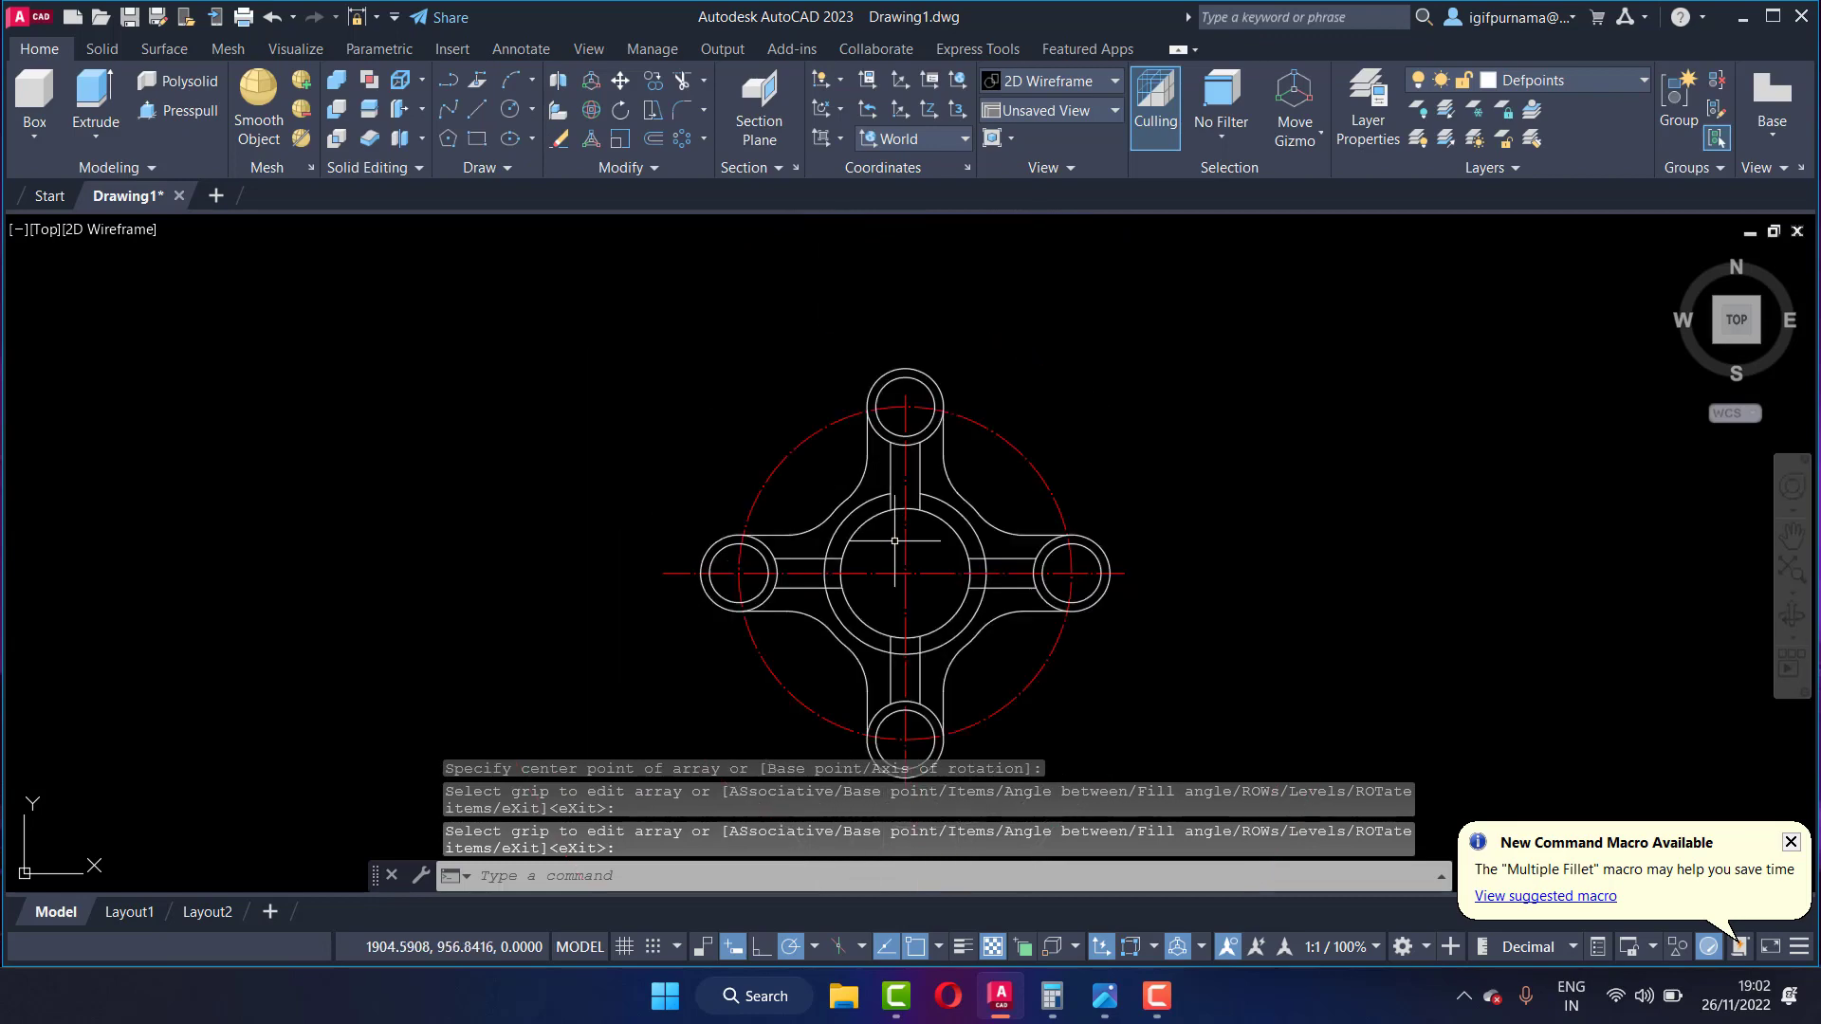
{"action": "scroll", "coordinate": [873, 619], "scroll_direction": "up", "scroll_amount": 4}
{"action": "left_click", "coordinate": [682, 80]}
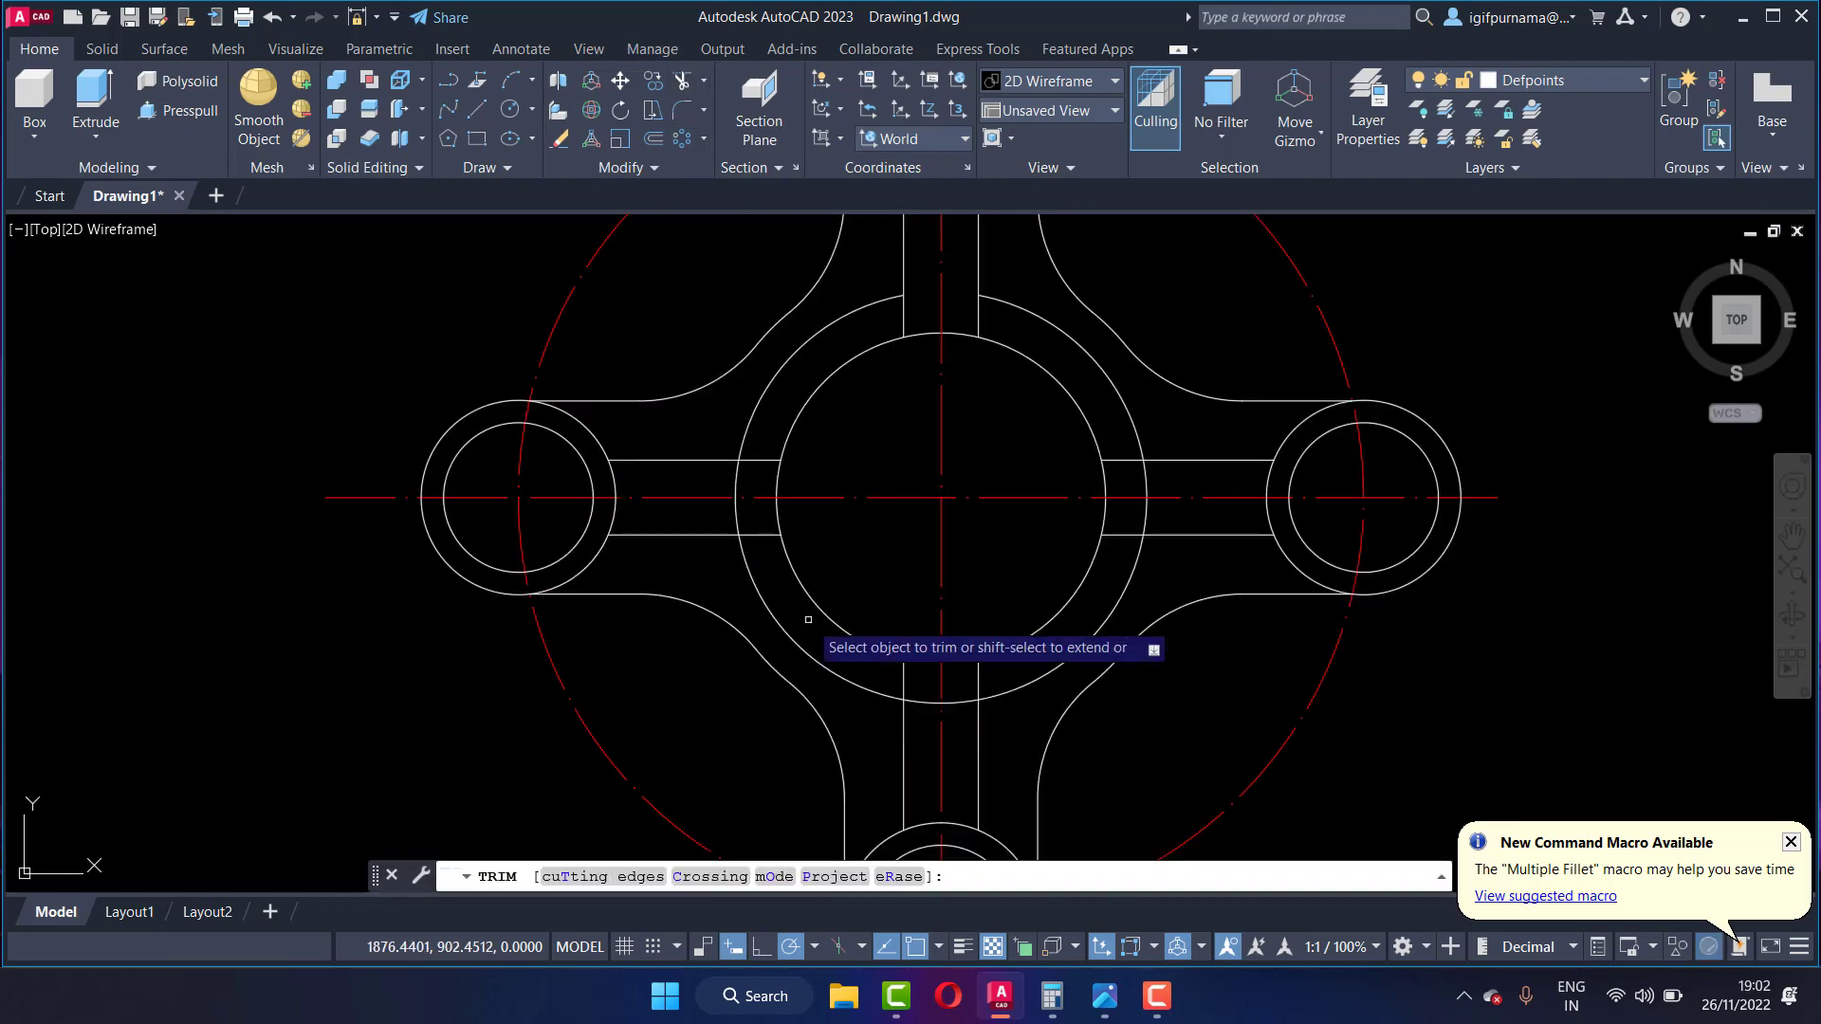
{"action": "scroll", "coordinate": [730, 522], "scroll_direction": "up", "scroll_amount": 2}
{"action": "left_click", "coordinate": [722, 522]}
{"action": "left_click", "coordinate": [723, 451]}
{"action": "key", "text": "Return"}
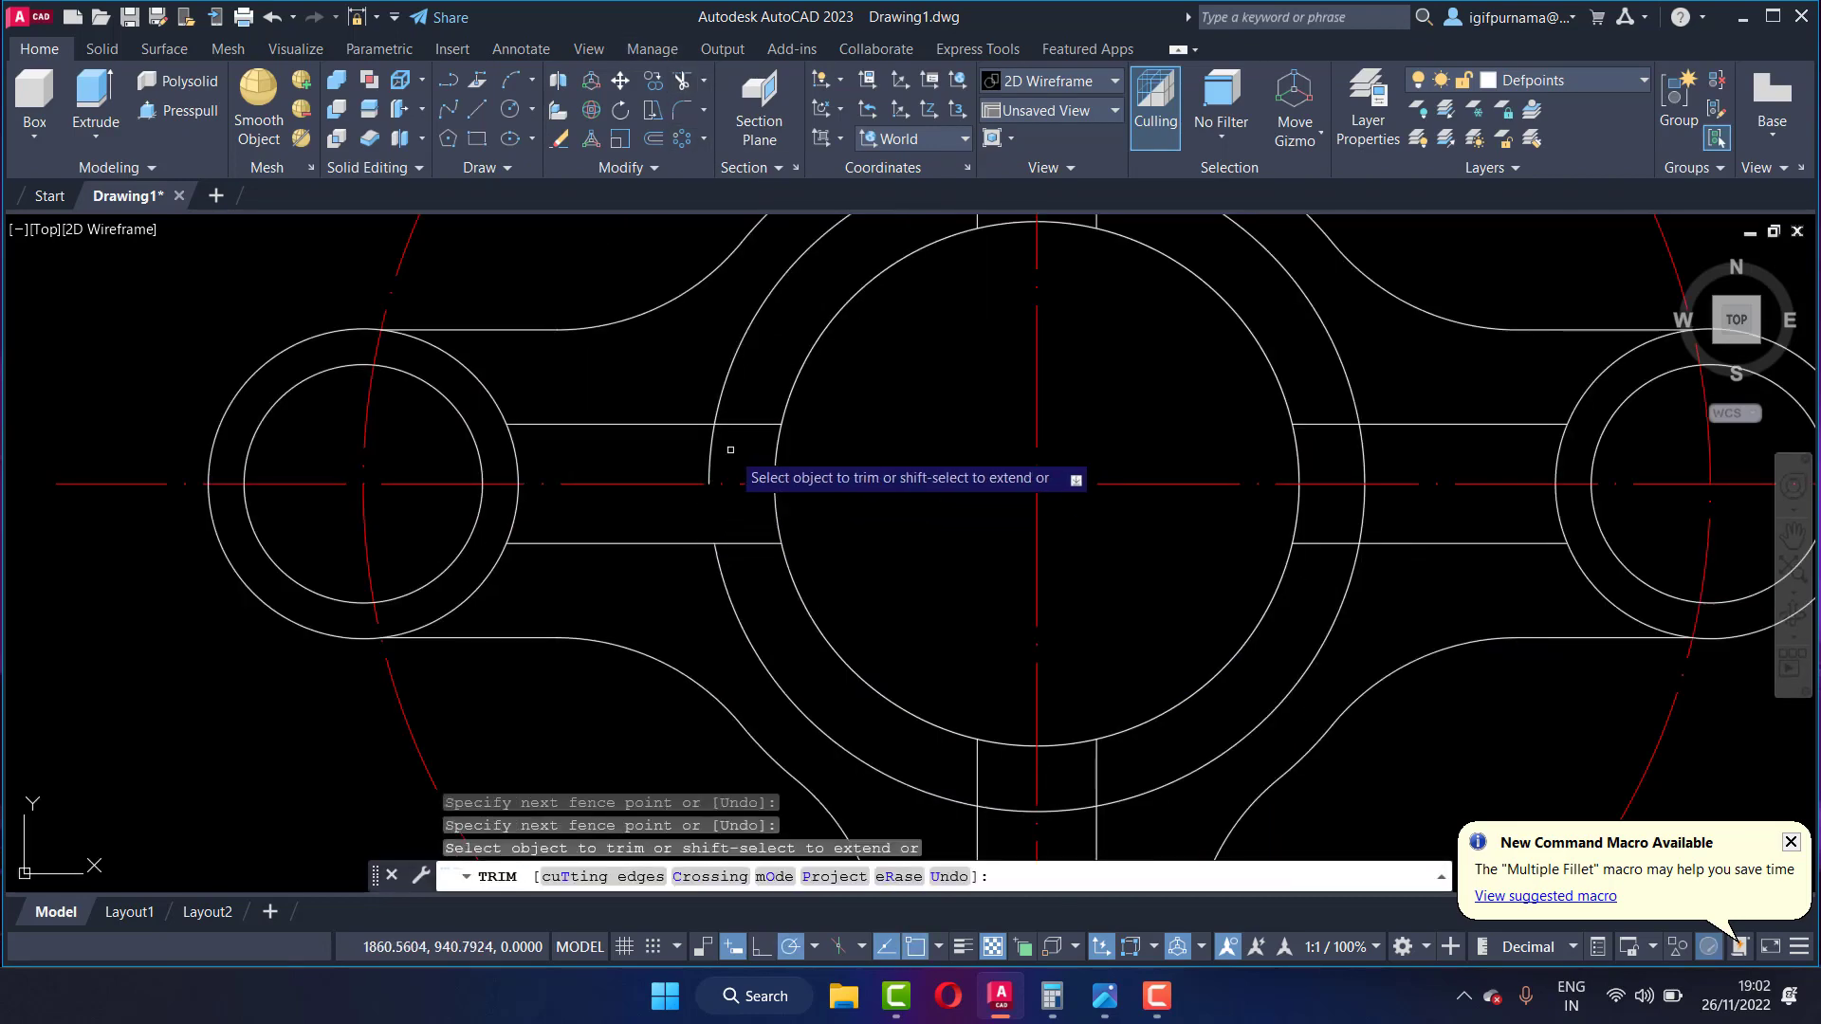
Step: Trim the ring between the slot lines on the lower and right arms
{"action": "scroll", "coordinate": [813, 401], "scroll_direction": "down", "scroll_amount": 4}
{"action": "scroll", "coordinate": [877, 579], "scroll_direction": "up", "scroll_amount": 4}
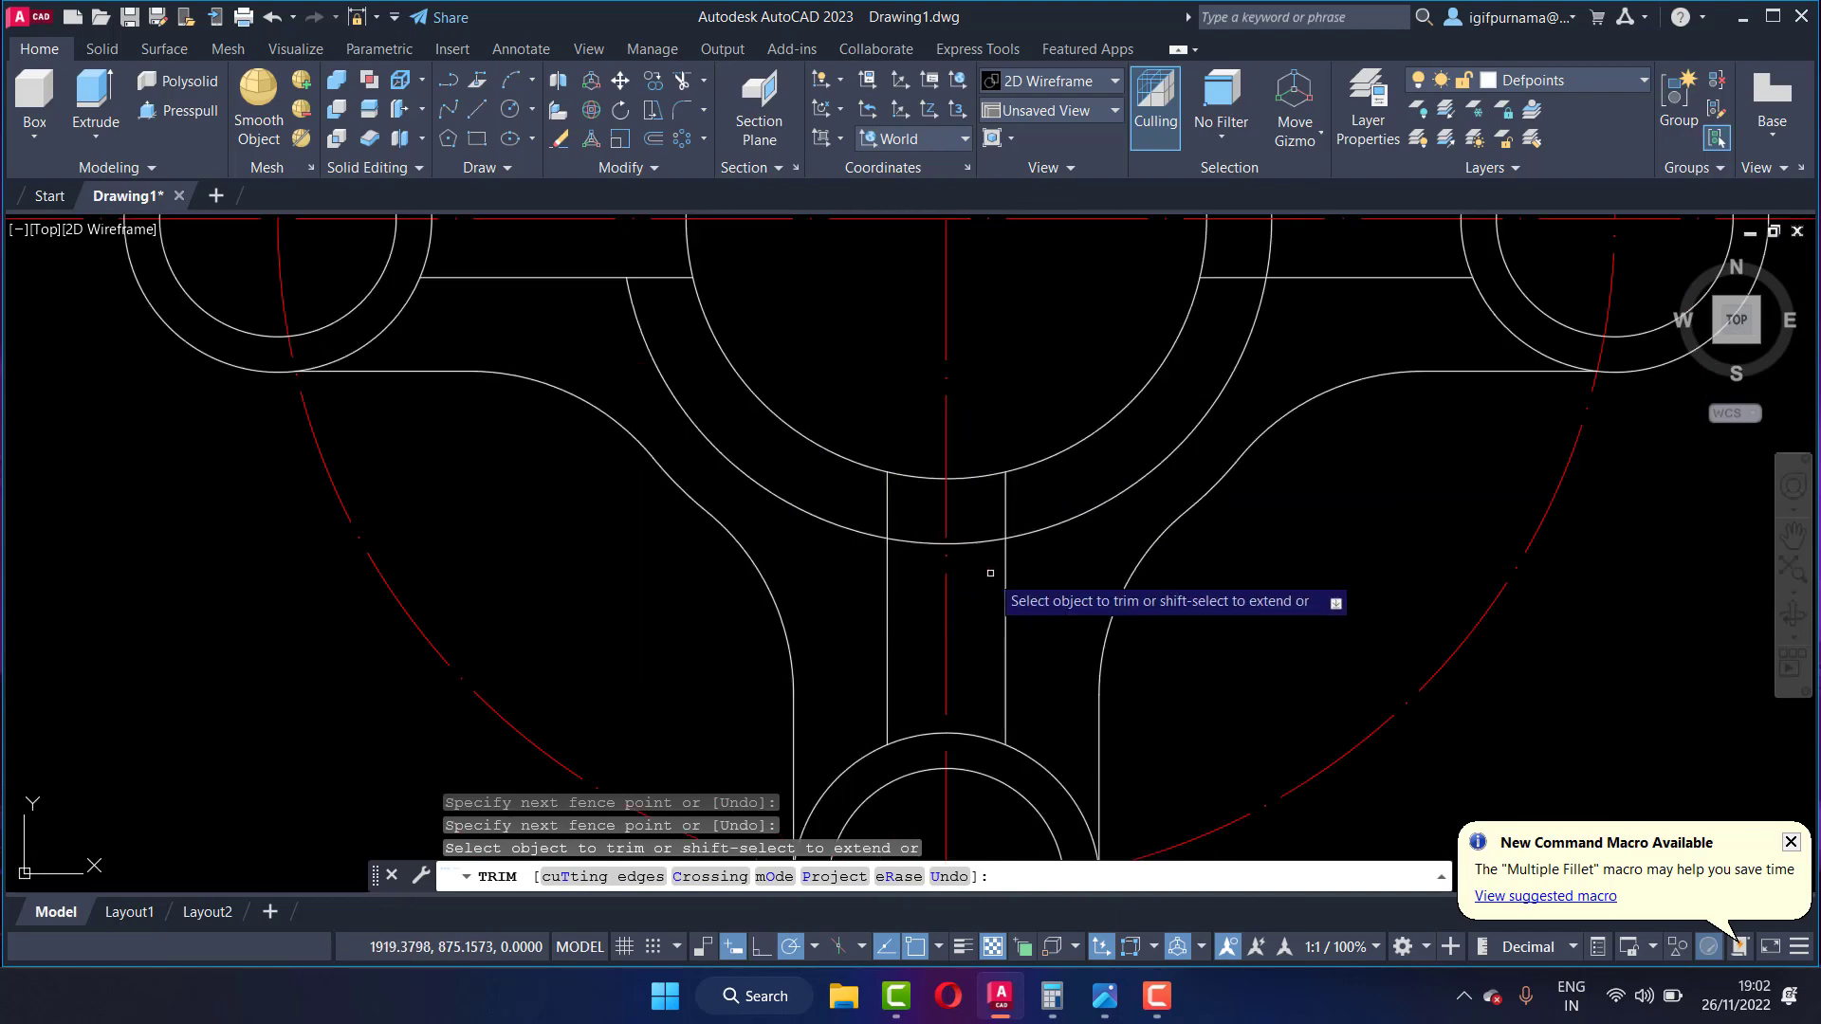
{"action": "left_click", "coordinate": [929, 566]}
{"action": "left_click", "coordinate": [916, 528]}
{"action": "key", "text": "Return"}
{"action": "scroll", "coordinate": [916, 528], "scroll_direction": "down", "scroll_amount": 4}
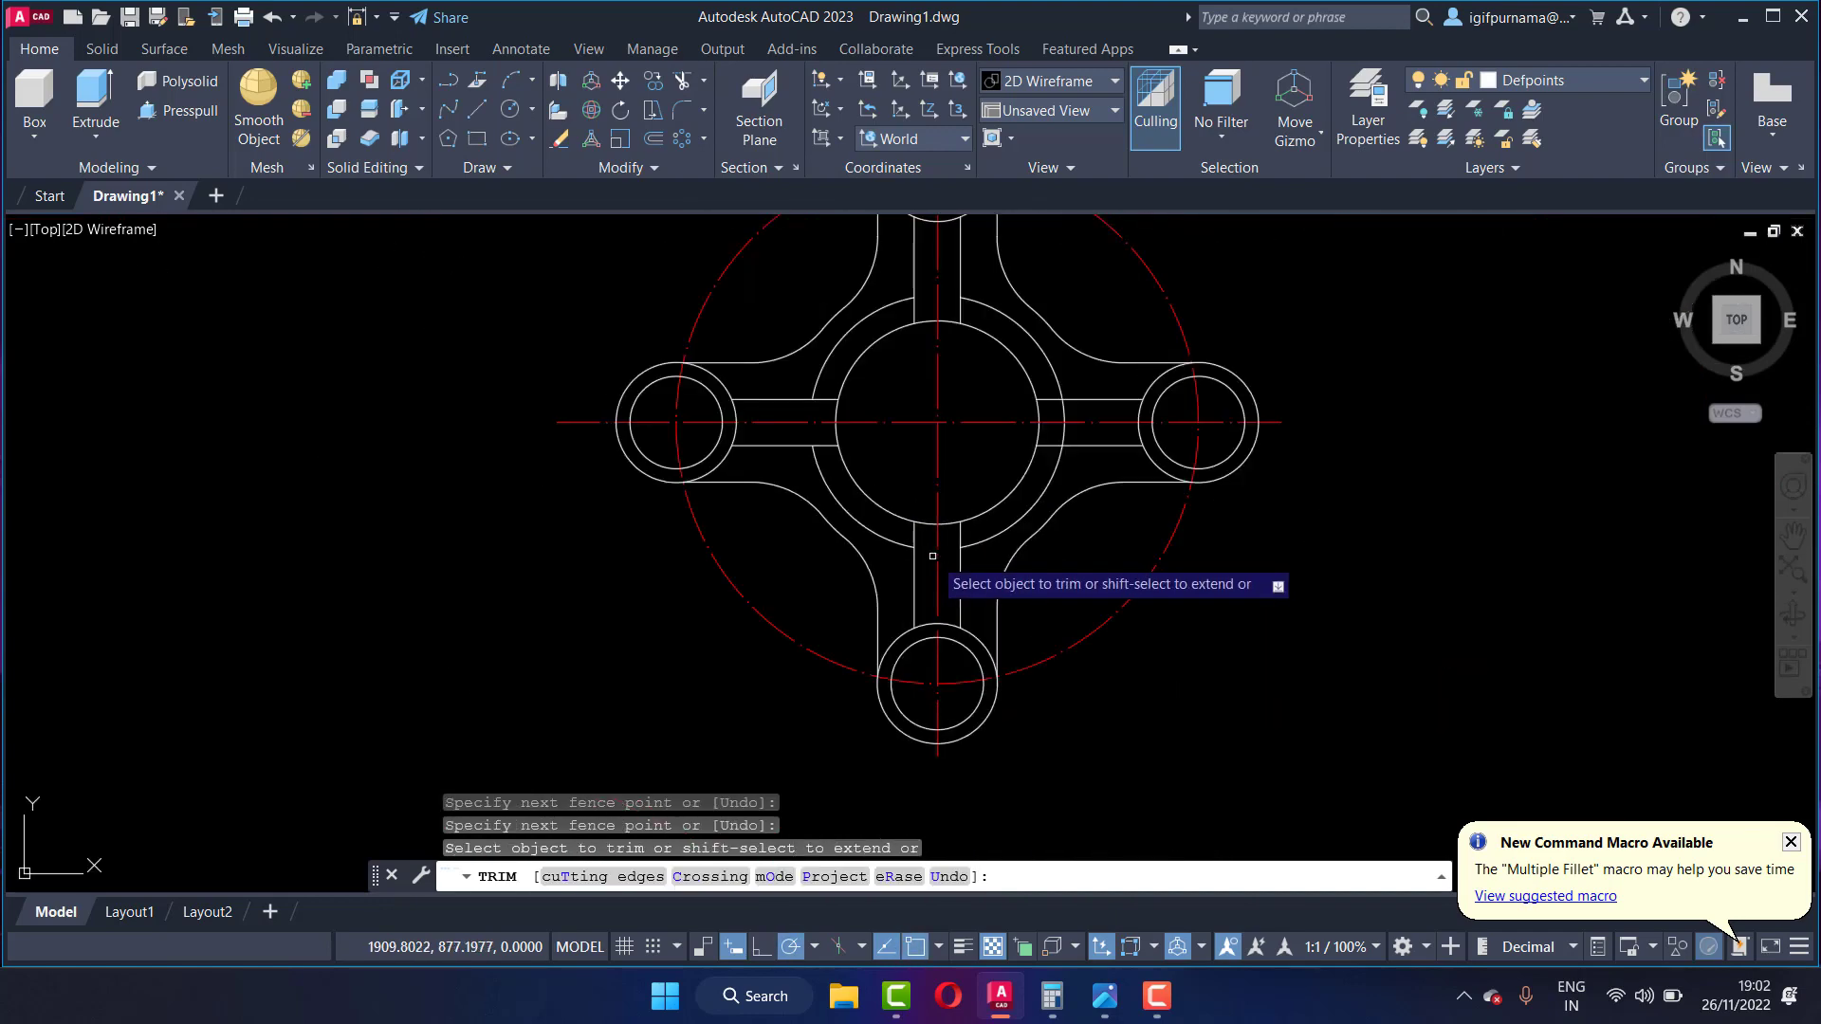
{"action": "scroll", "coordinate": [1065, 436], "scroll_direction": "up", "scroll_amount": 4}
{"action": "left_click", "coordinate": [1079, 415]}
{"action": "left_click", "coordinate": [1065, 374]}
{"action": "key", "text": "Return"}
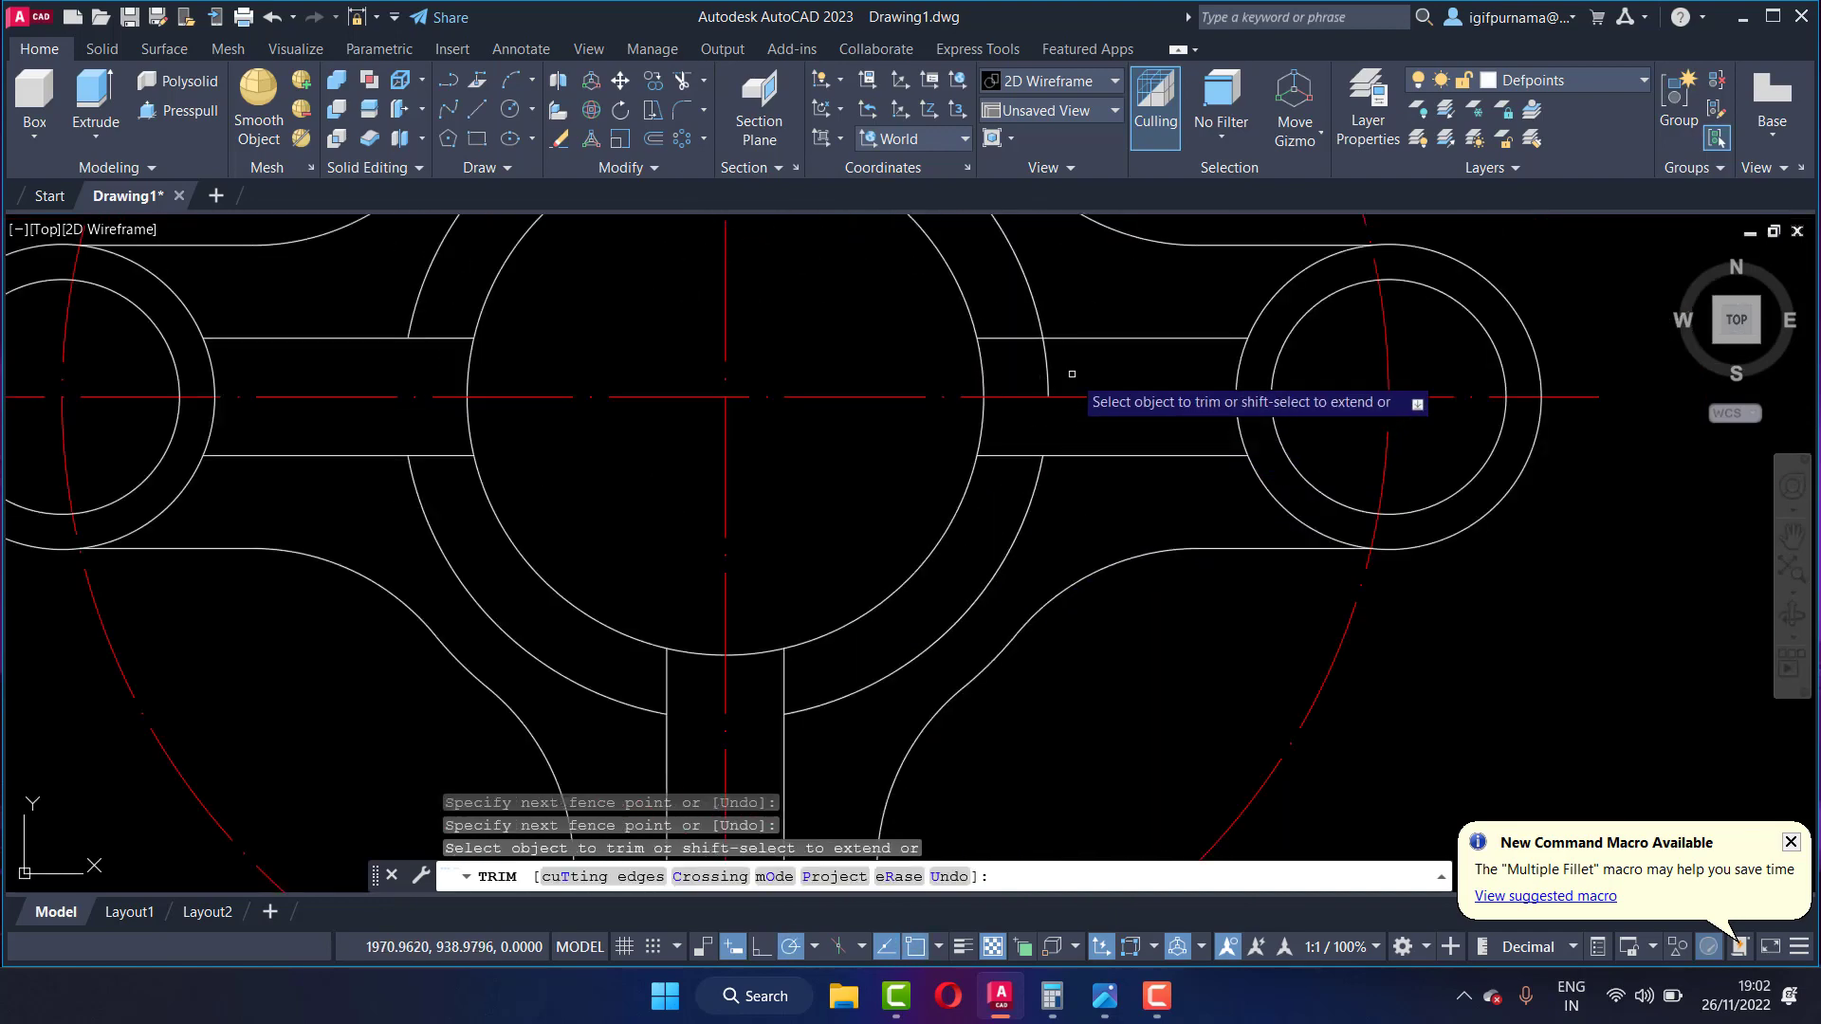
Step: Make a last fence trim across the arms, then end the trim command
{"action": "left_click", "coordinate": [1016, 399]}
{"action": "key", "text": "Return"}
{"action": "scroll", "coordinate": [1047, 401], "scroll_direction": "down", "scroll_amount": 3}
{"action": "scroll", "coordinate": [988, 386], "scroll_direction": "down", "scroll_amount": 3}
{"action": "right_click", "coordinate": [1002, 362]}
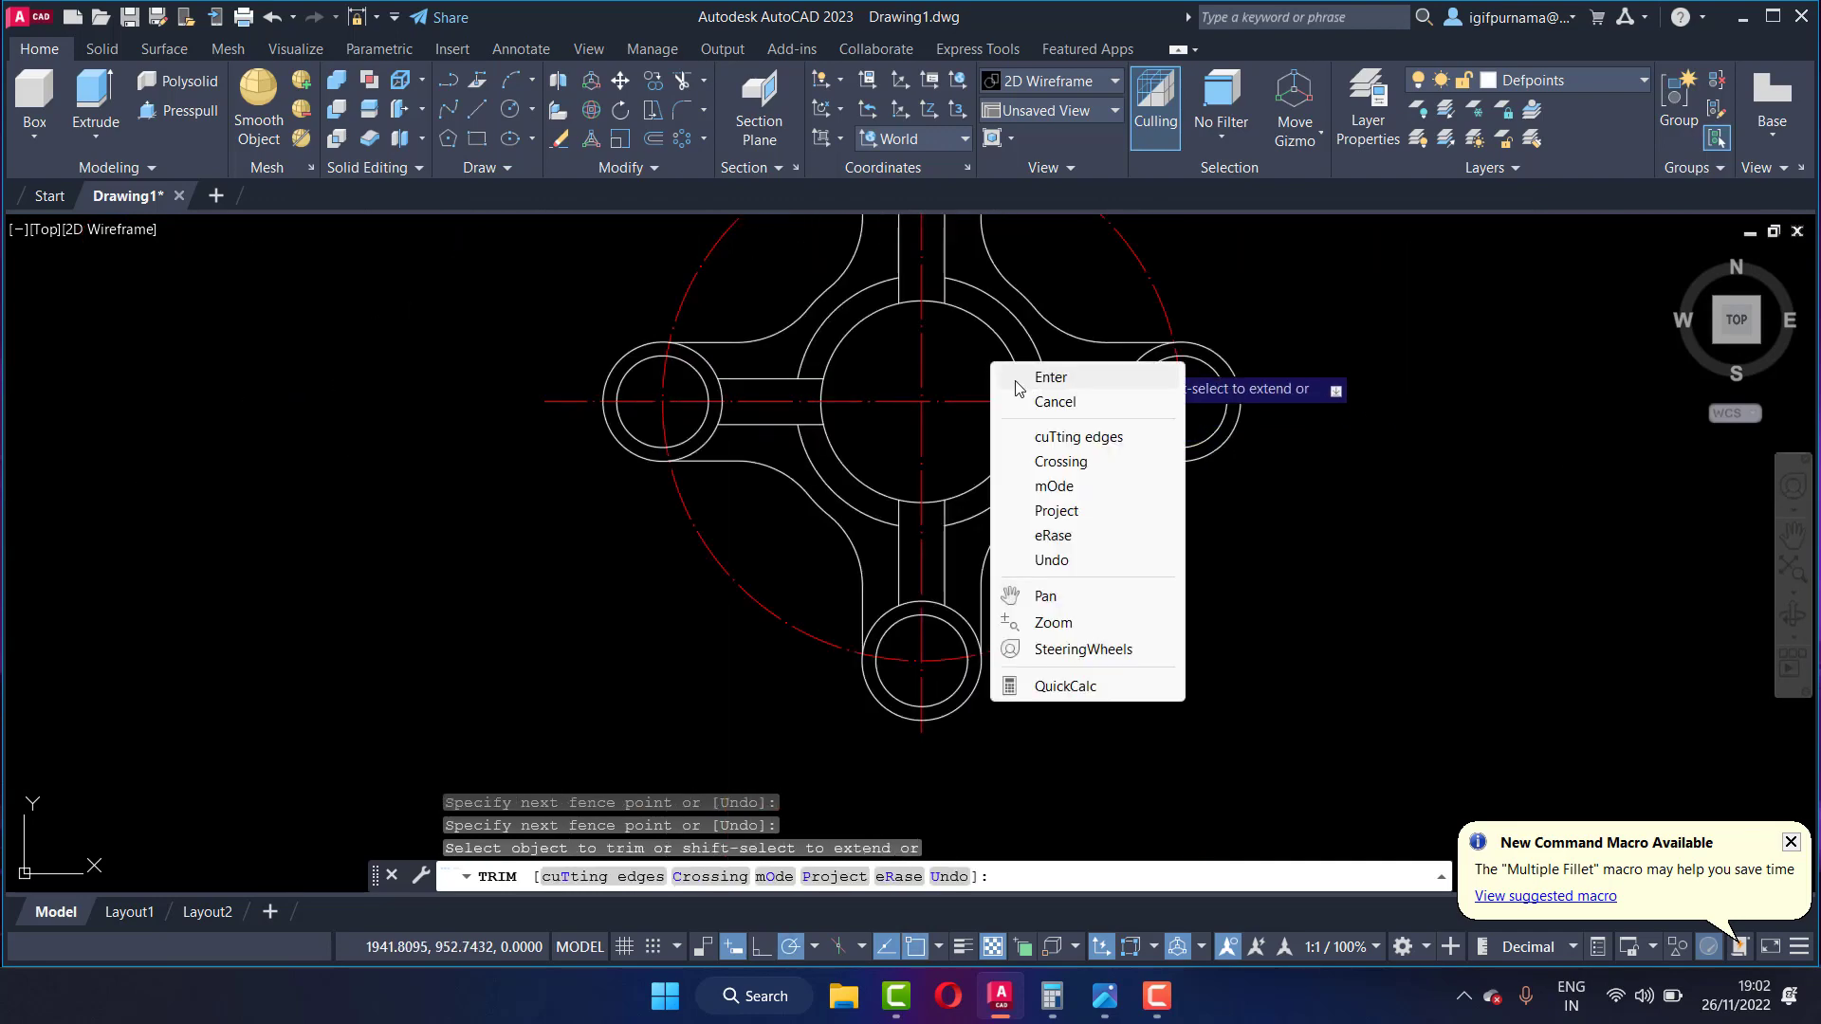
{"action": "left_click", "coordinate": [1026, 379]}
{"action": "scroll", "coordinate": [1030, 446], "scroll_direction": "down", "scroll_amount": 6}
{"action": "scroll", "coordinate": [1029, 446], "scroll_direction": "up", "scroll_amount": 2}
{"action": "scroll", "coordinate": [1050, 463], "scroll_direction": "up", "scroll_amount": 2}
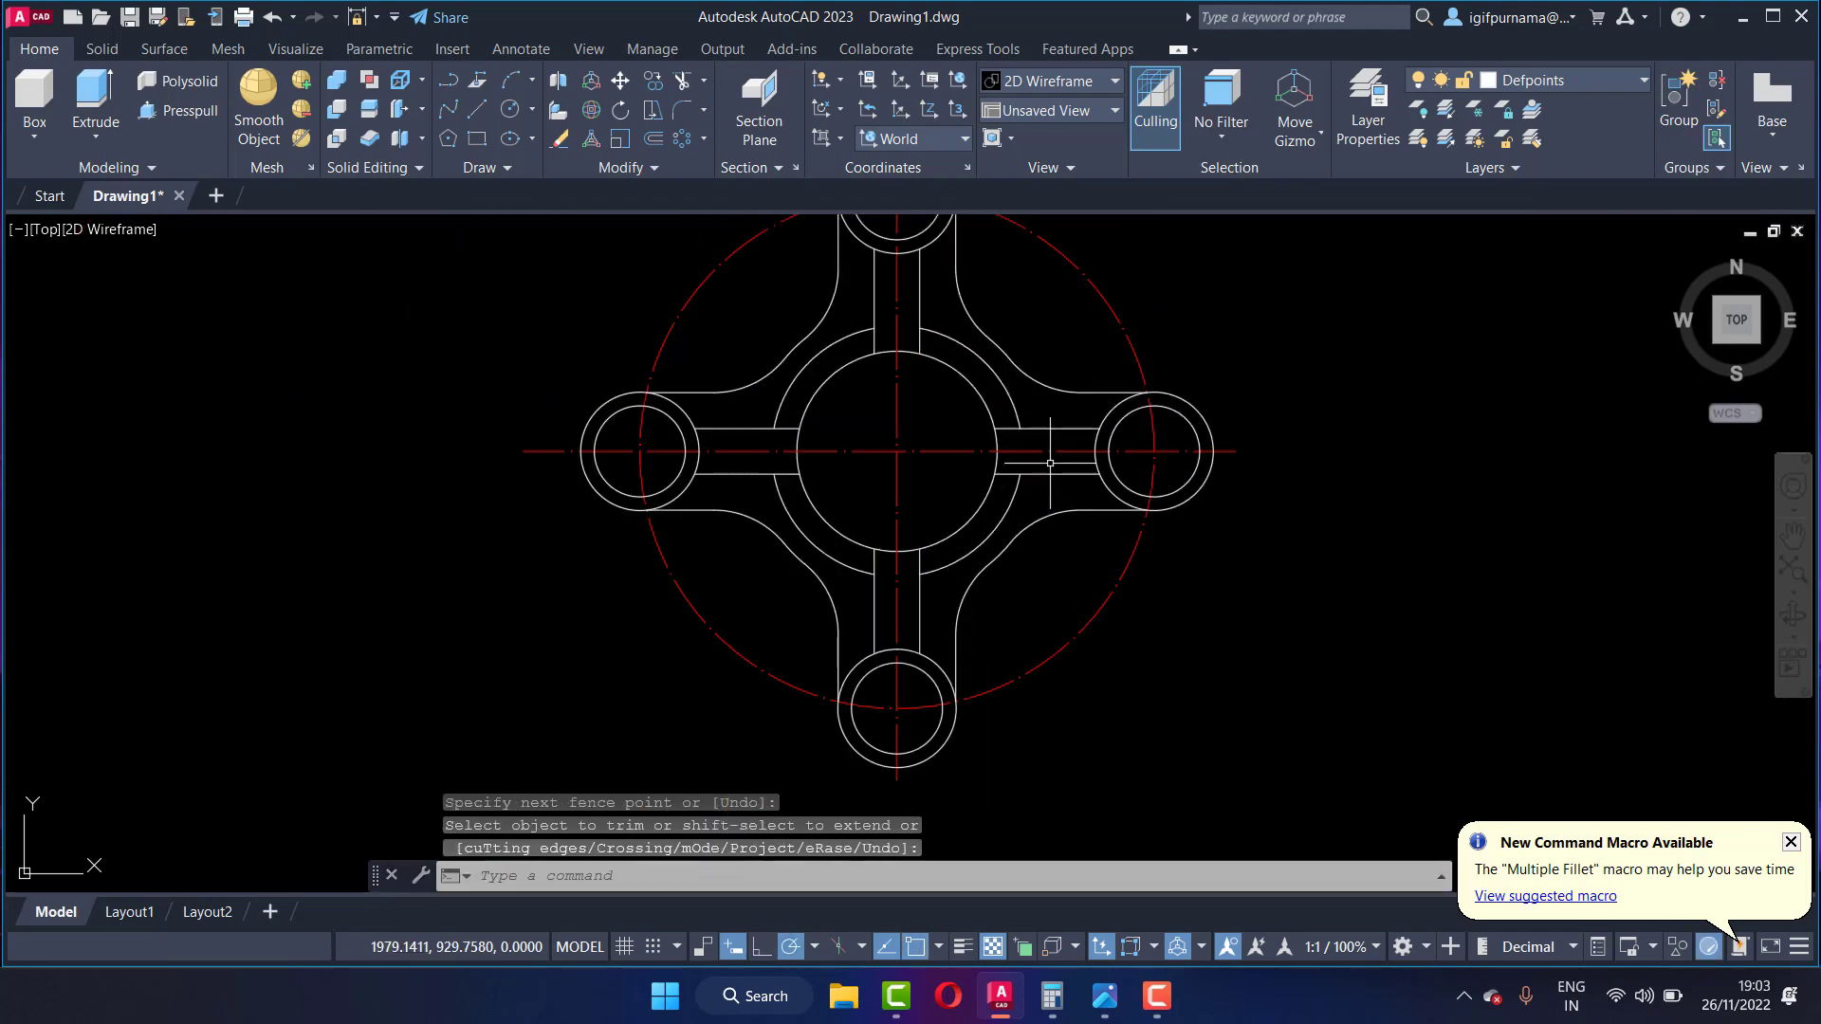
{"action": "left_click", "coordinate": [1109, 1008]}
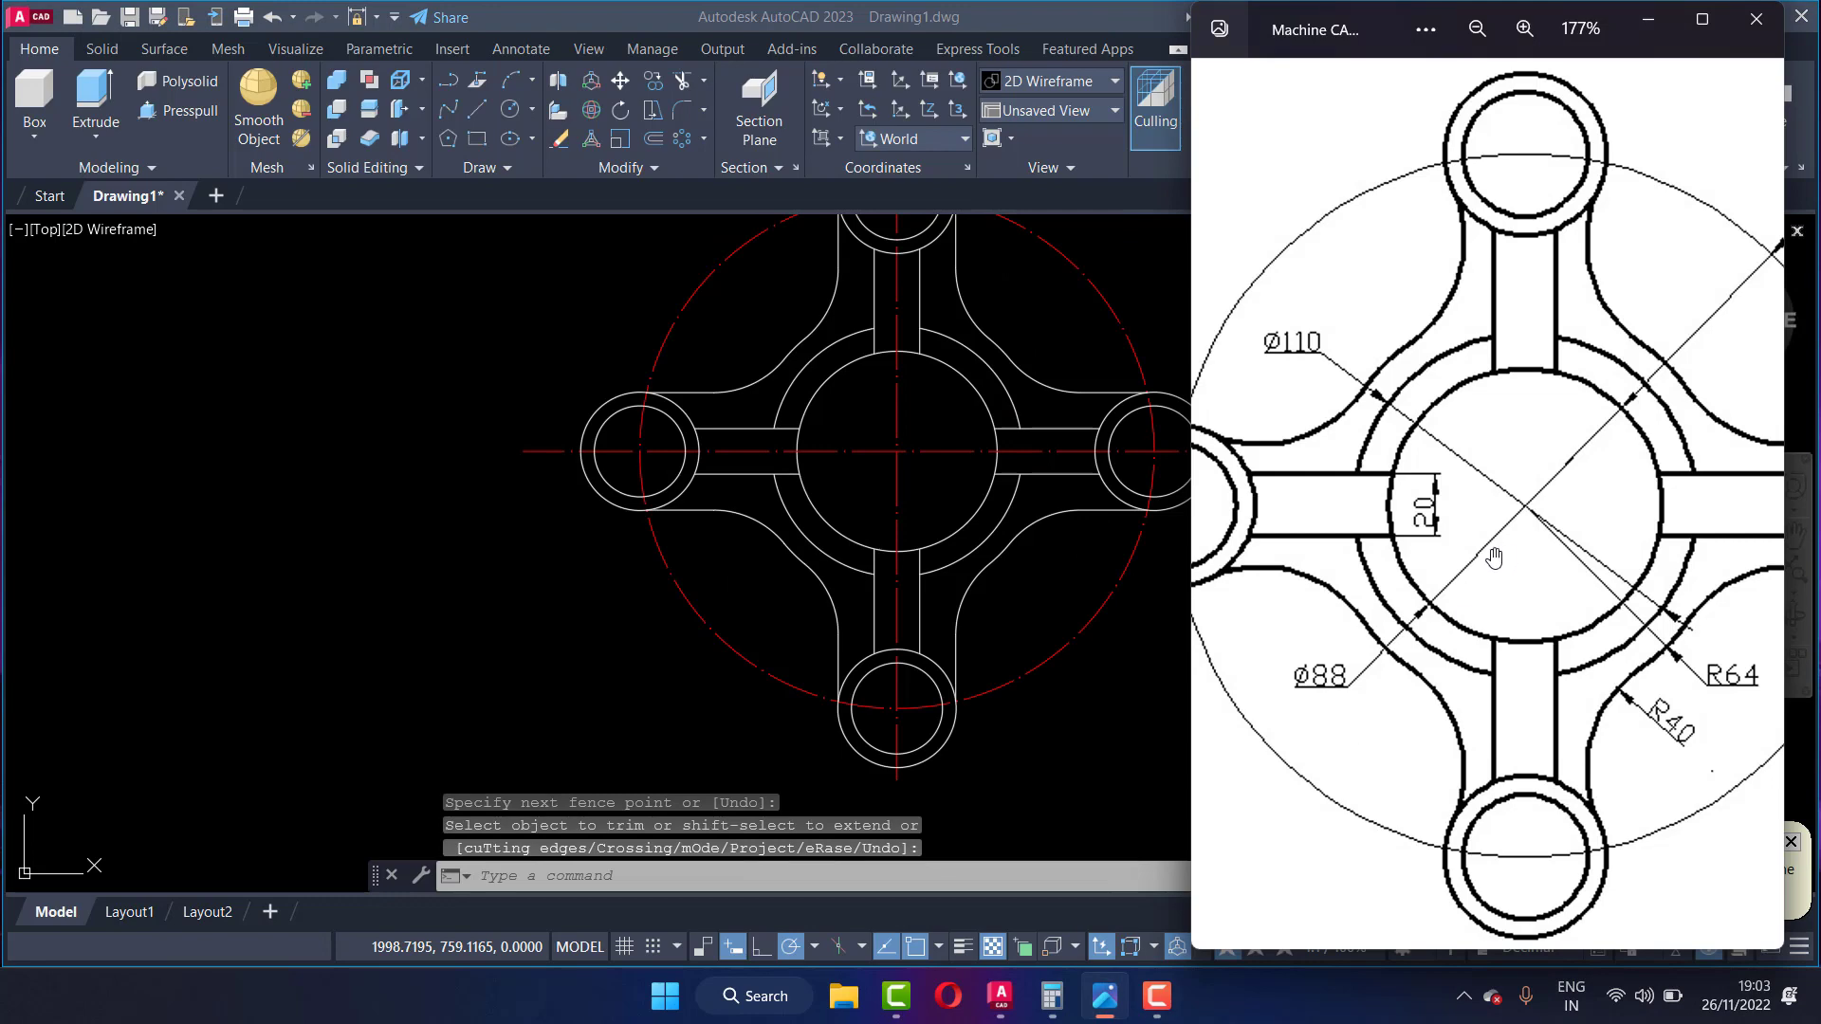
{"action": "scroll", "coordinate": [1494, 558], "scroll_direction": "up", "scroll_amount": 2}
{"action": "scroll", "coordinate": [1494, 558], "scroll_direction": "down", "scroll_amount": 3}
{"action": "scroll", "coordinate": [1494, 558], "scroll_direction": "down", "scroll_amount": 1}
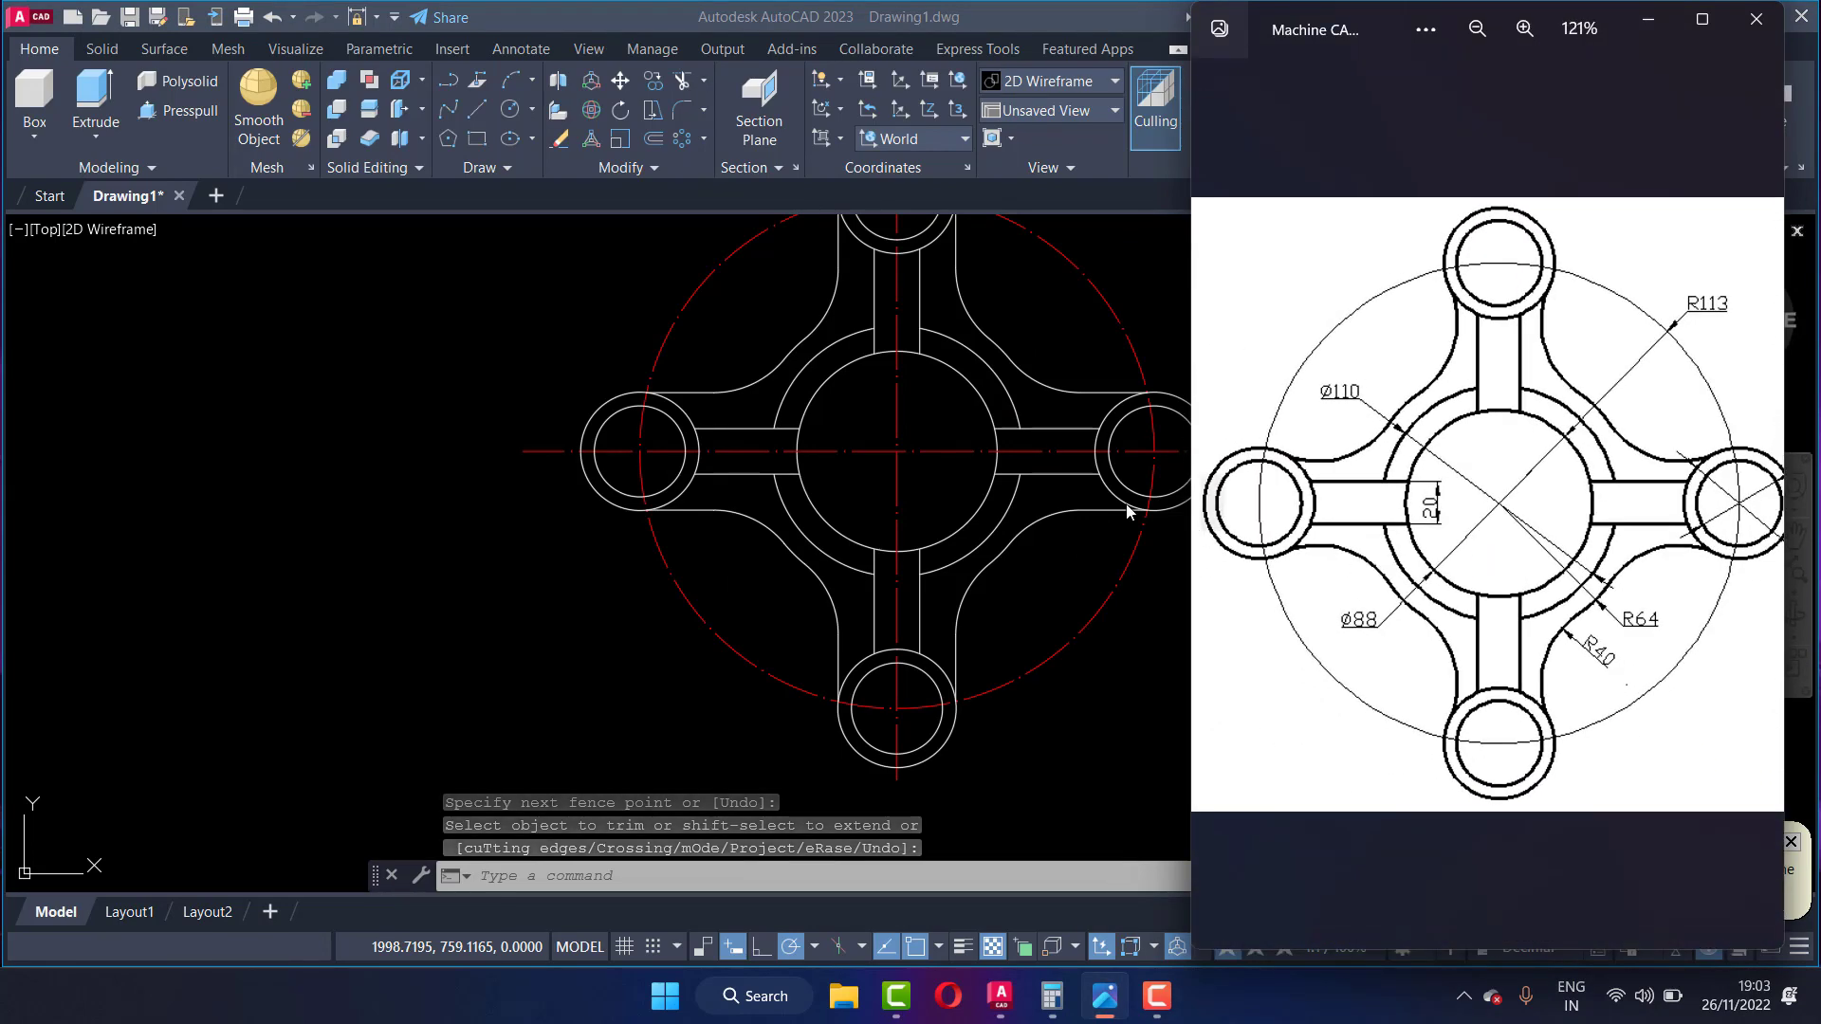
{"action": "left_click", "coordinate": [987, 406]}
{"action": "scroll", "coordinate": [1158, 304], "scroll_direction": "up", "scroll_amount": 4}
{"action": "scroll", "coordinate": [1054, 371], "scroll_direction": "down", "scroll_amount": 6}
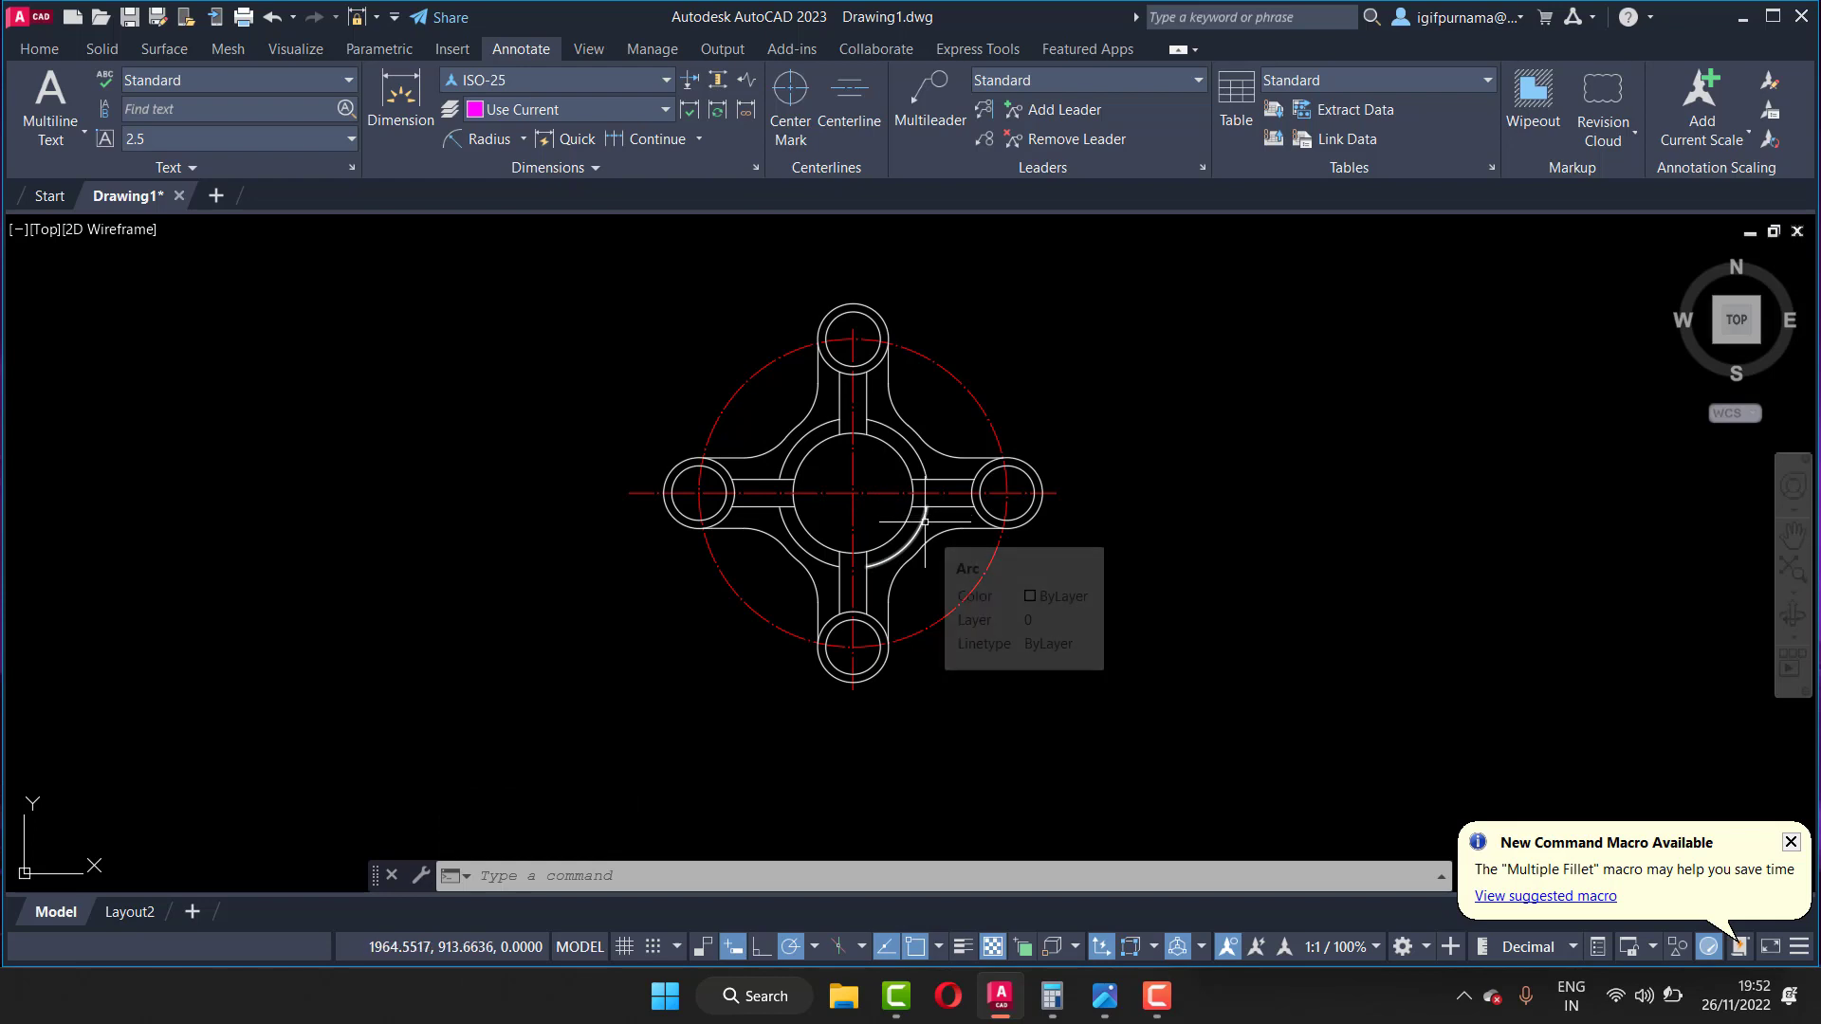
{"action": "left_click", "coordinate": [121, 918]}
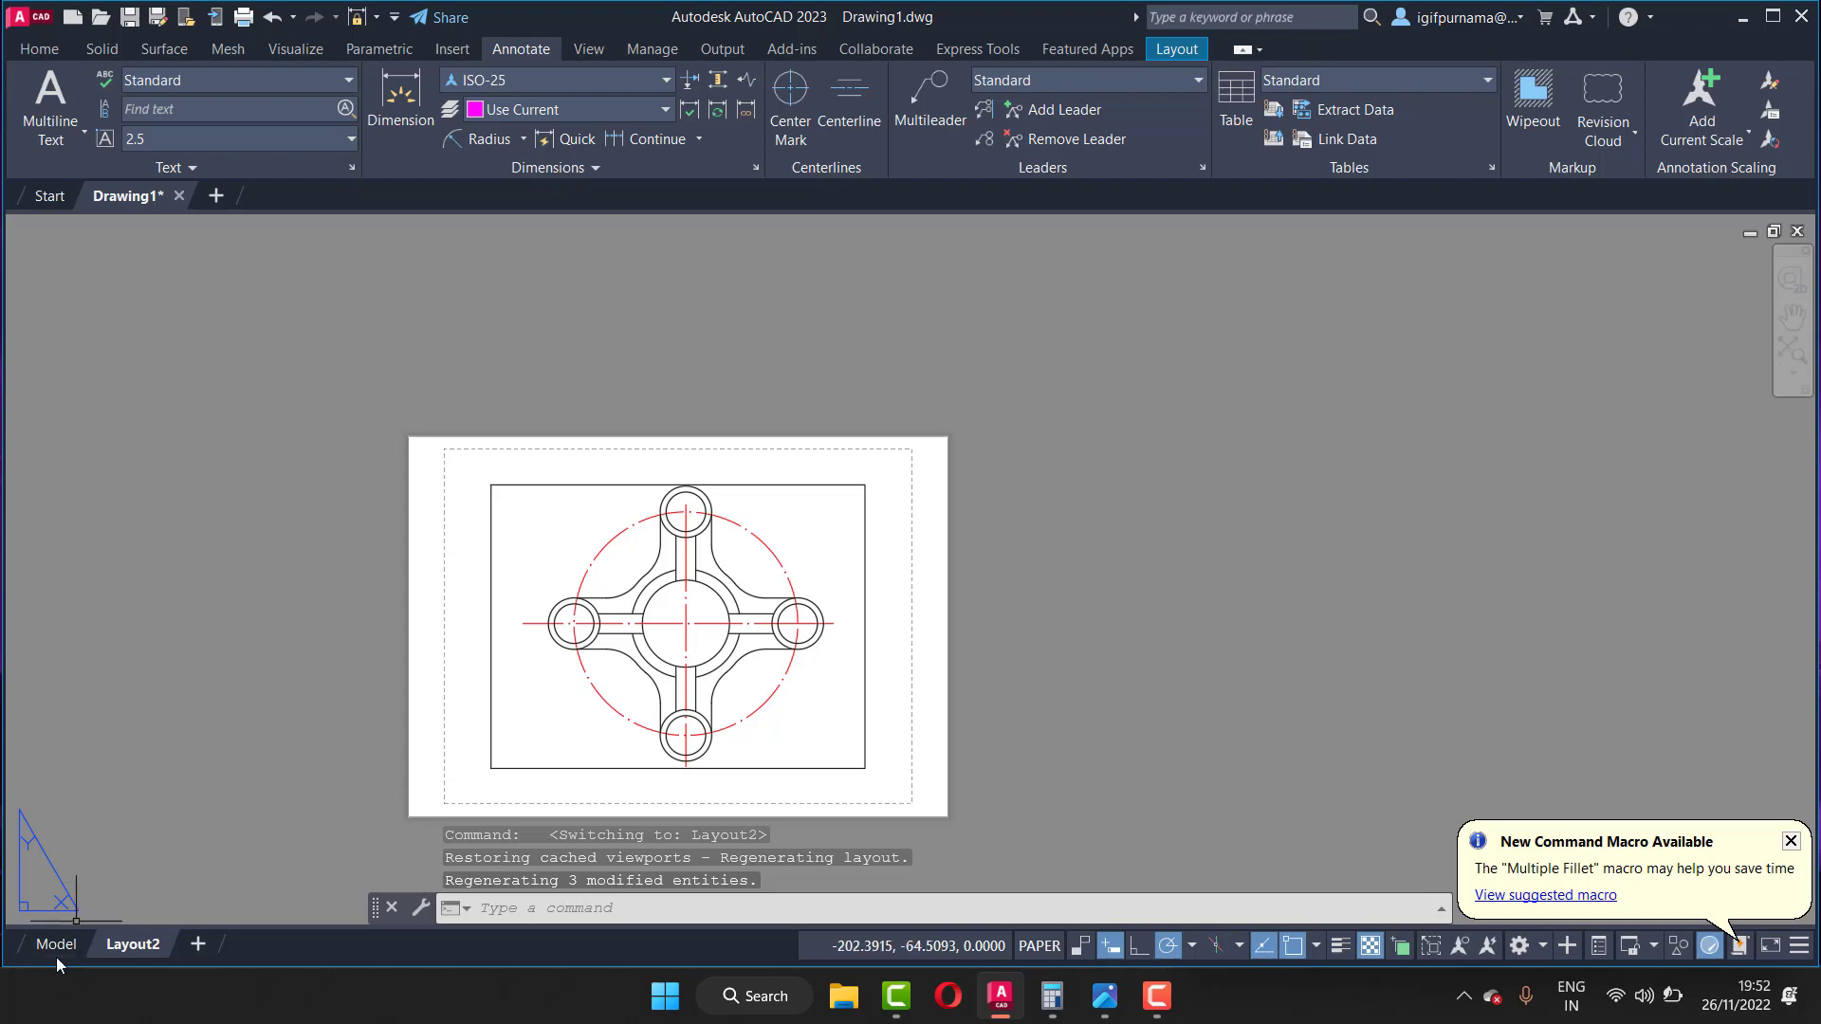
{"action": "left_click", "coordinate": [56, 947]}
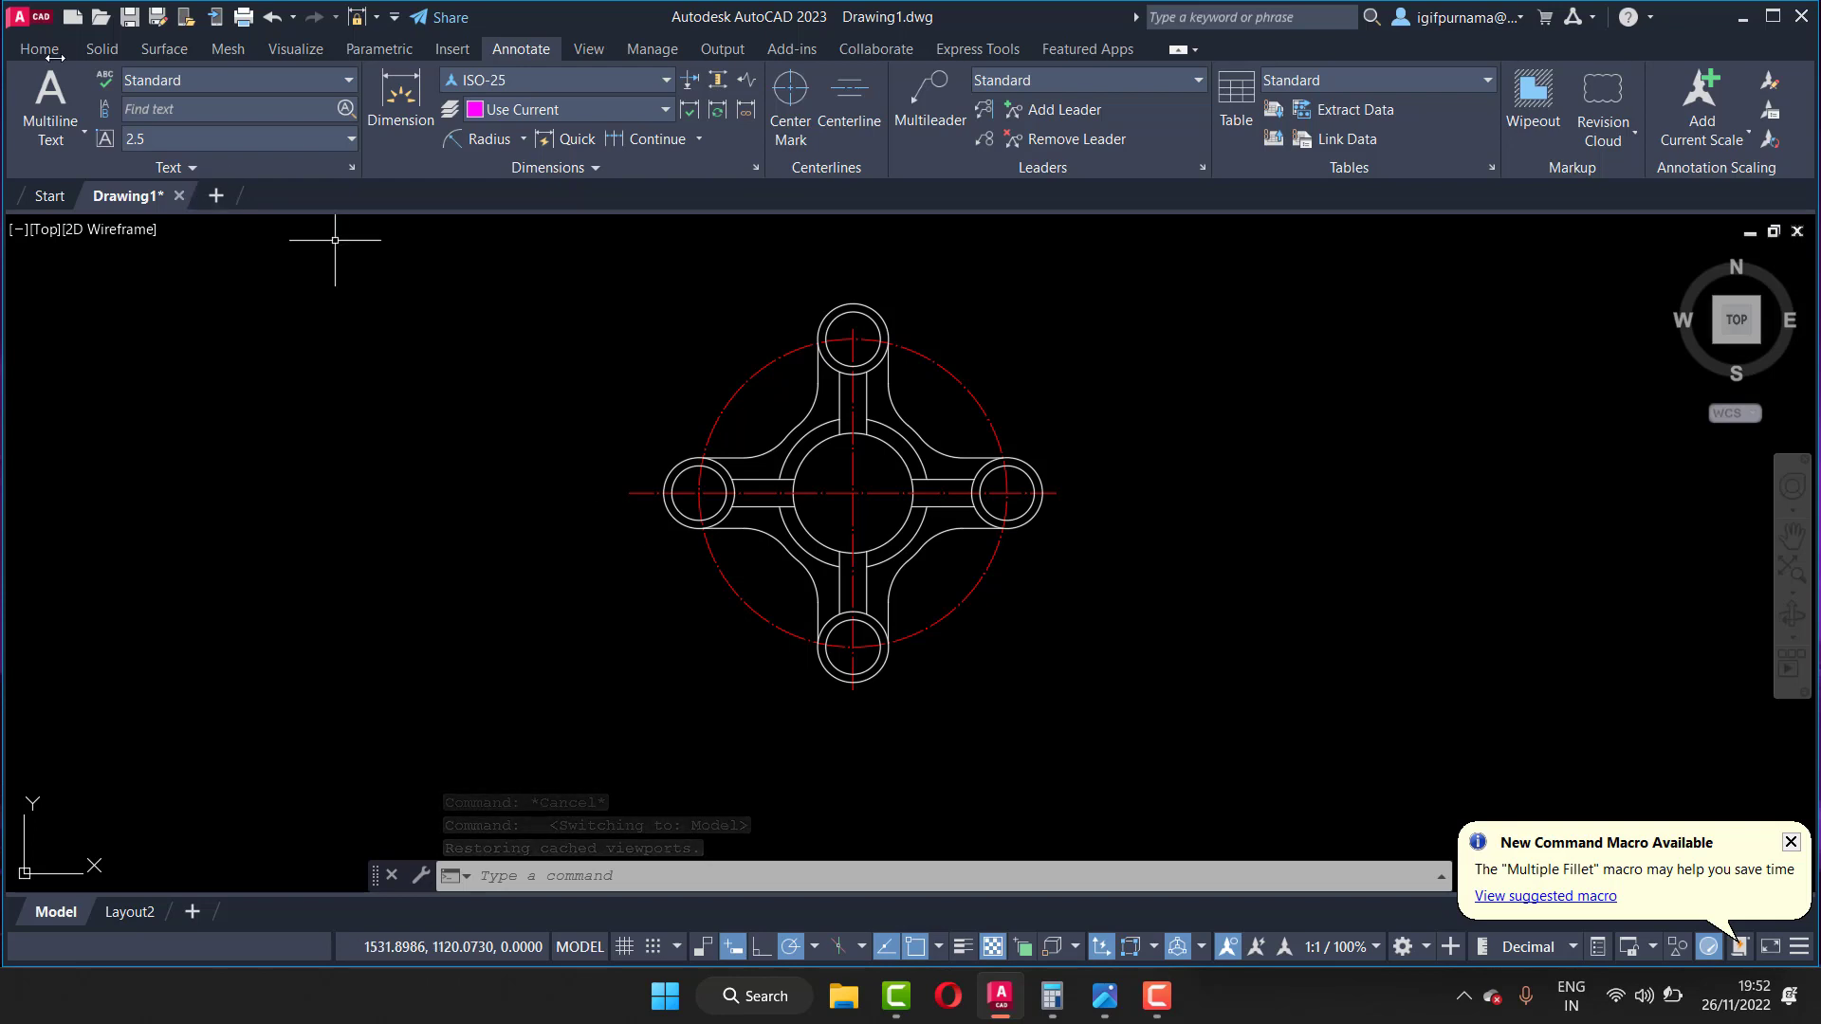
Step: Restore the Home drawing tools and draw a rectangle around the flange
{"action": "left_click", "coordinate": [163, 48]}
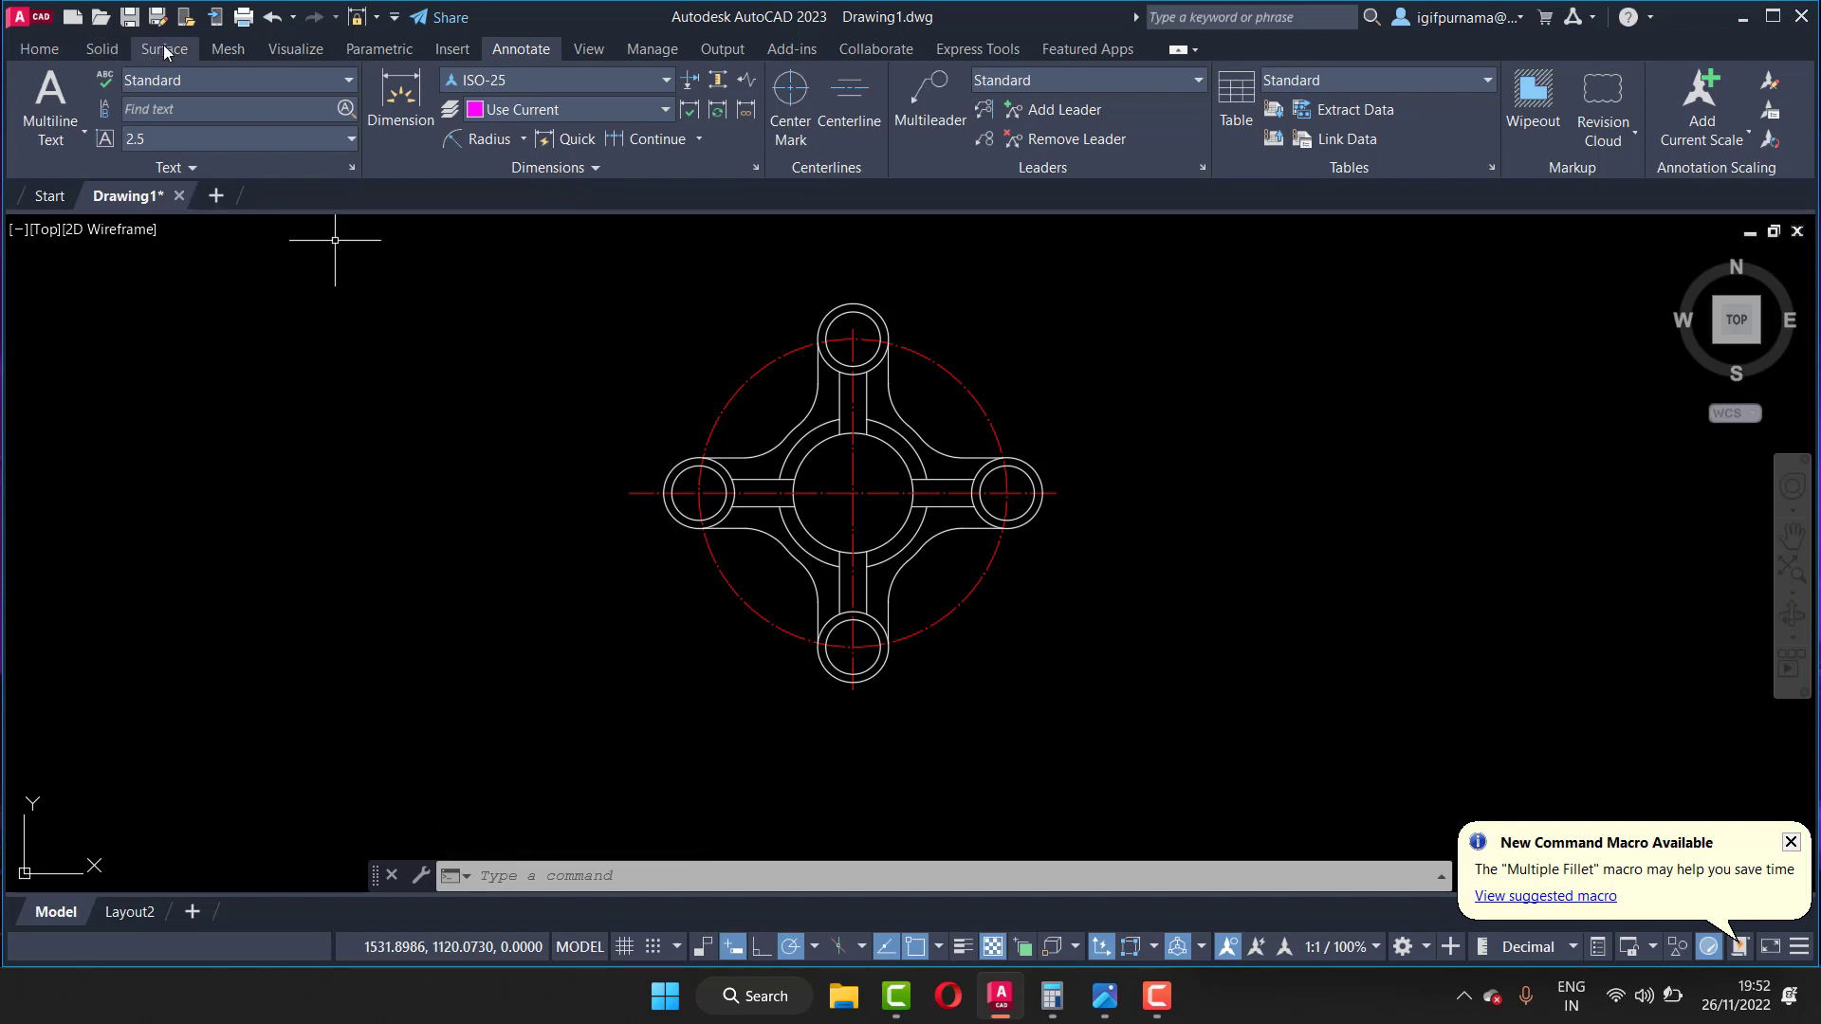
{"action": "left_click", "coordinate": [105, 48]}
{"action": "left_click", "coordinate": [43, 48]}
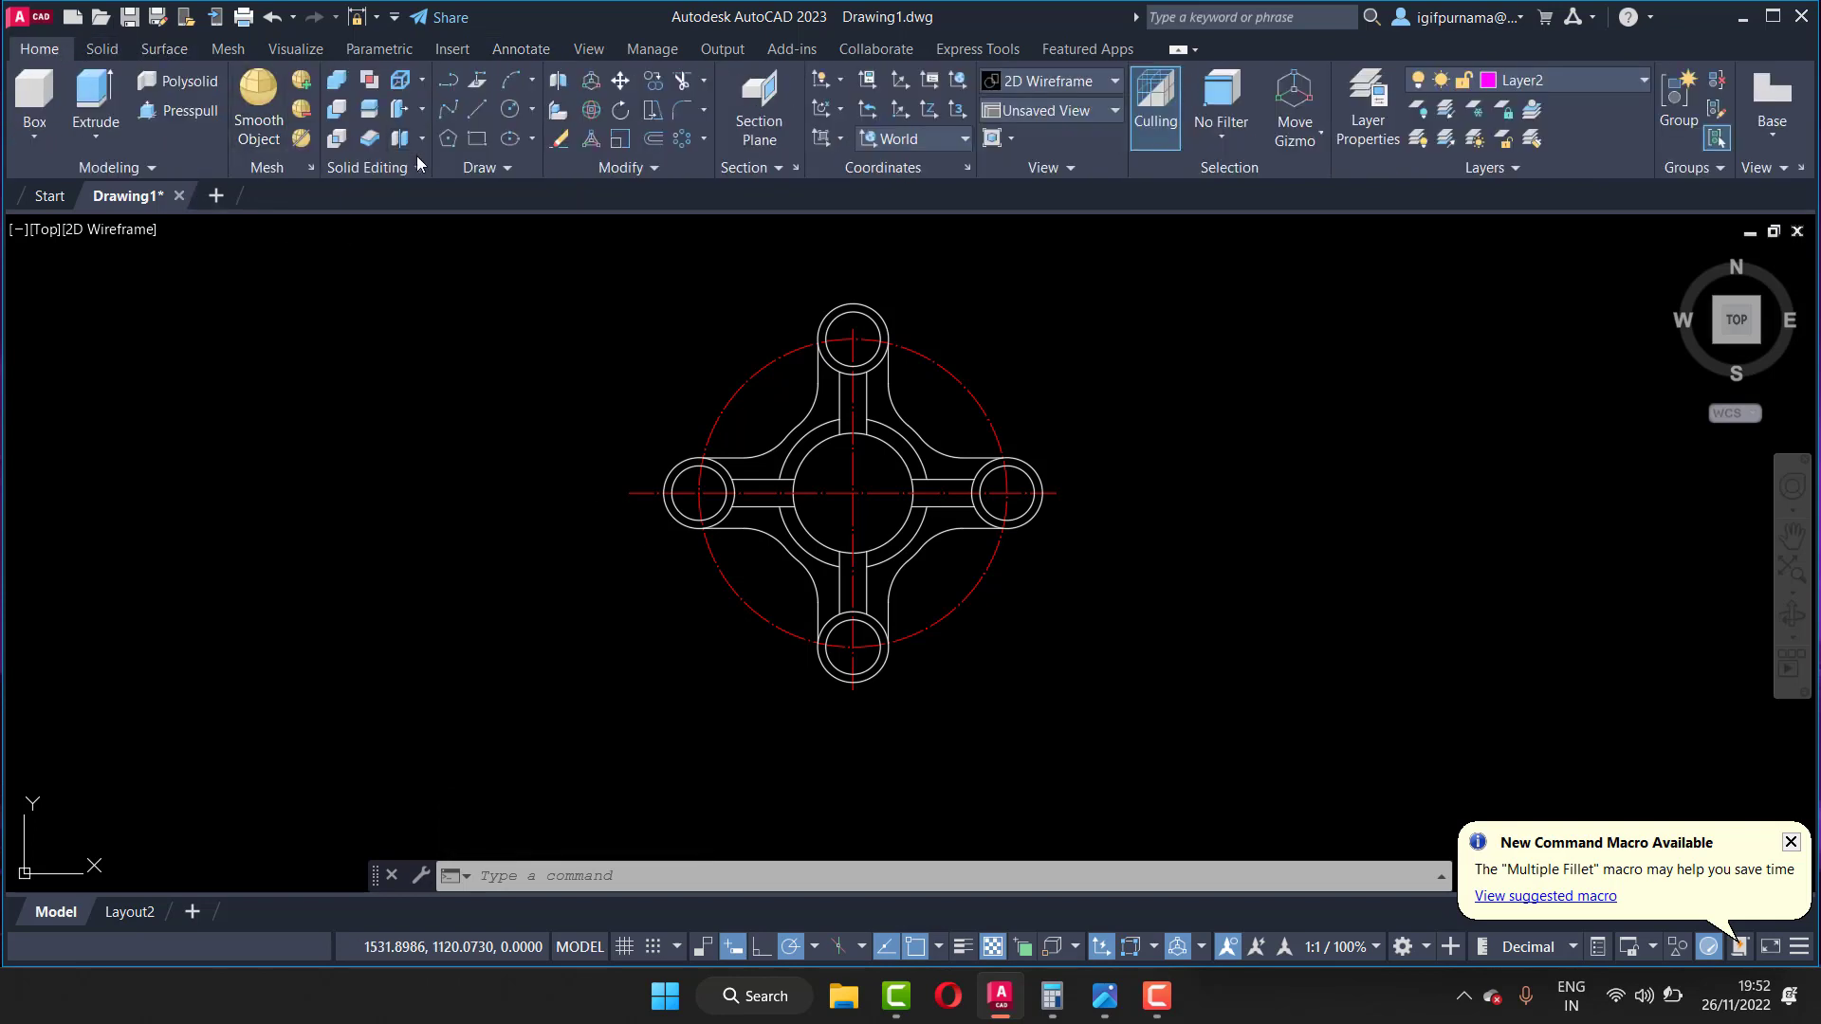
{"action": "left_click", "coordinate": [476, 140]}
{"action": "scroll", "coordinate": [642, 346], "scroll_direction": "down", "scroll_amount": 2}
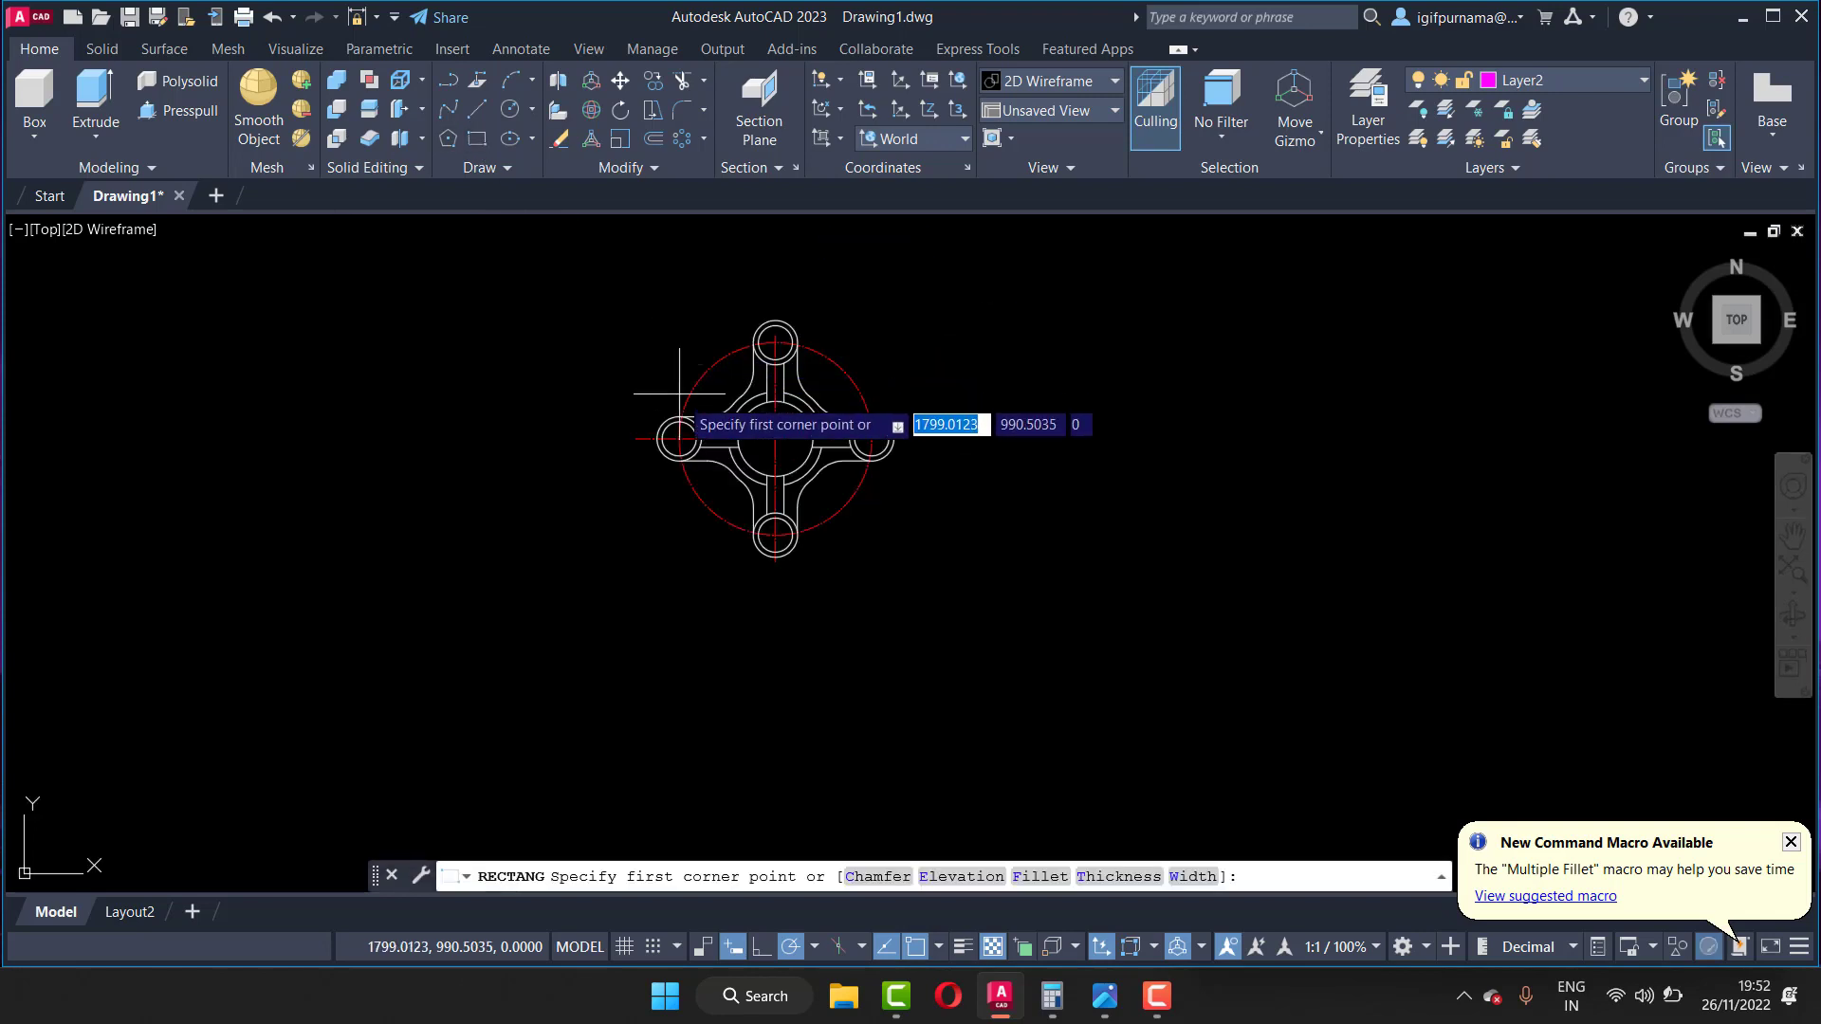
{"action": "left_click", "coordinate": [439, 226]}
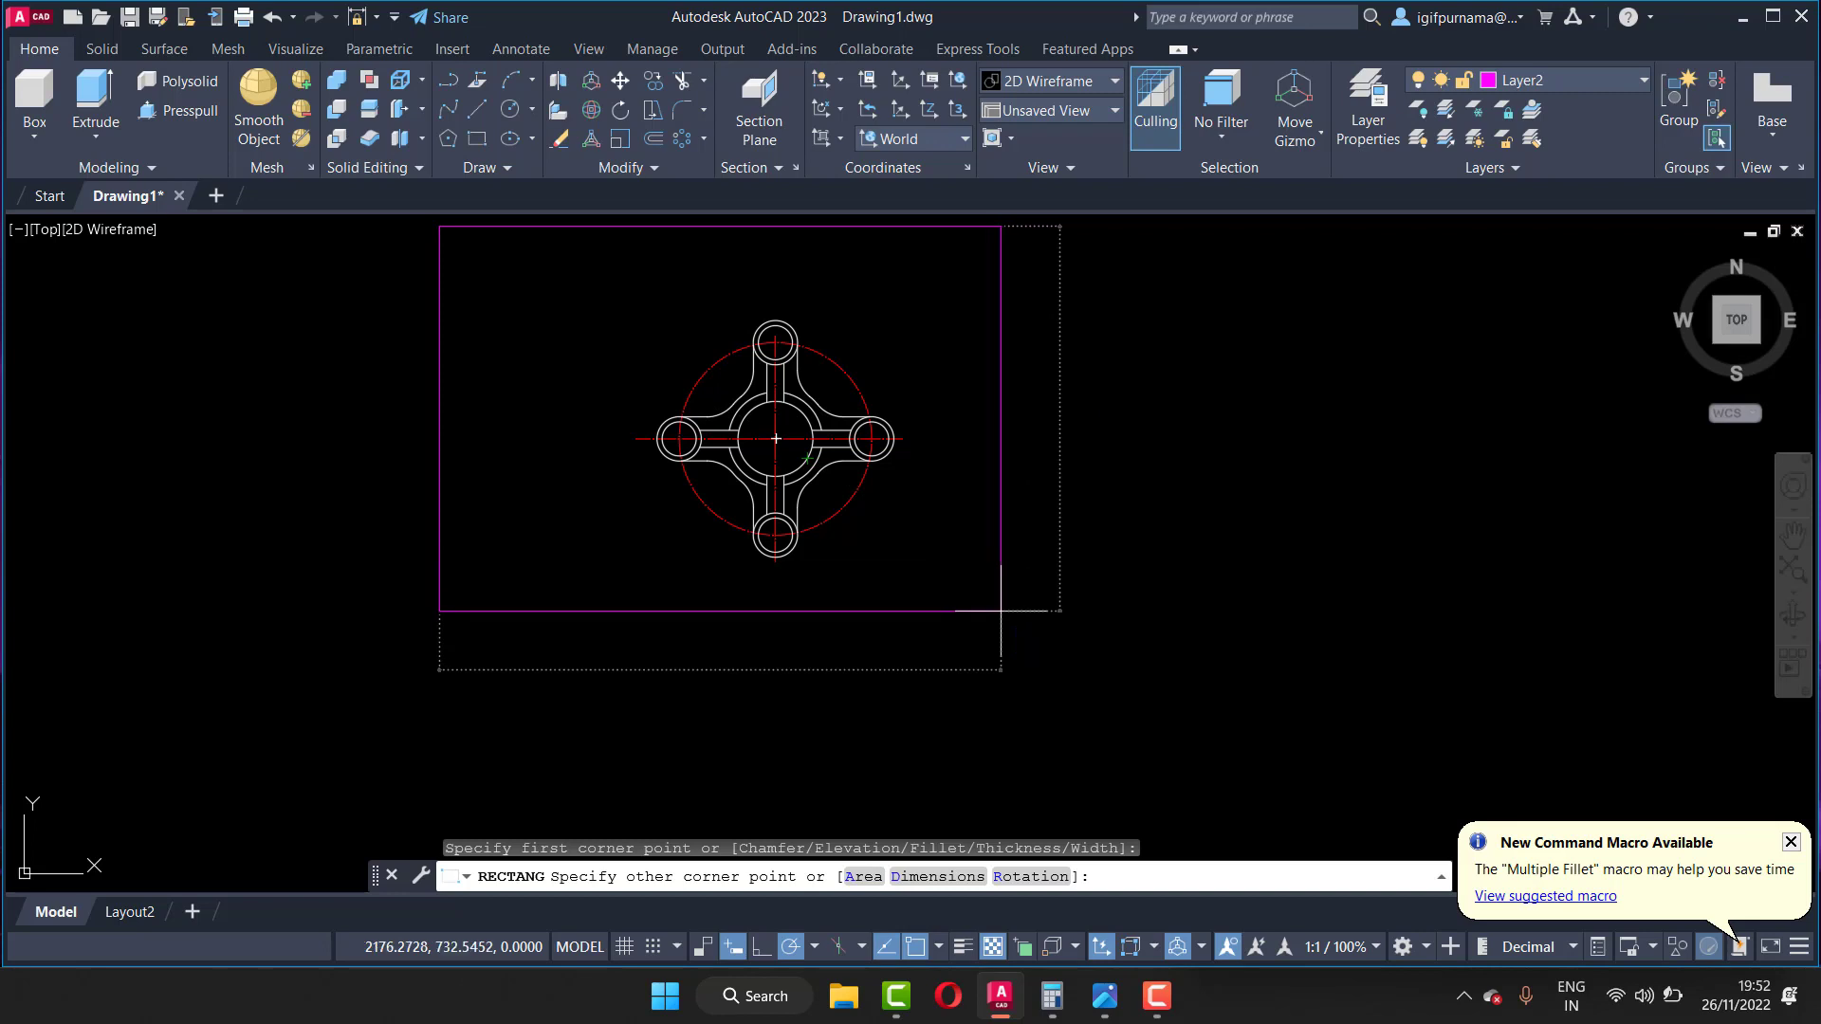
{"action": "left_click", "coordinate": [1000, 610]}
Step: Try reshaping the frame's corners by grips, then cancel and undo back to before the rectangle
{"action": "scroll", "coordinate": [648, 354], "scroll_direction": "down", "scroll_amount": 4}
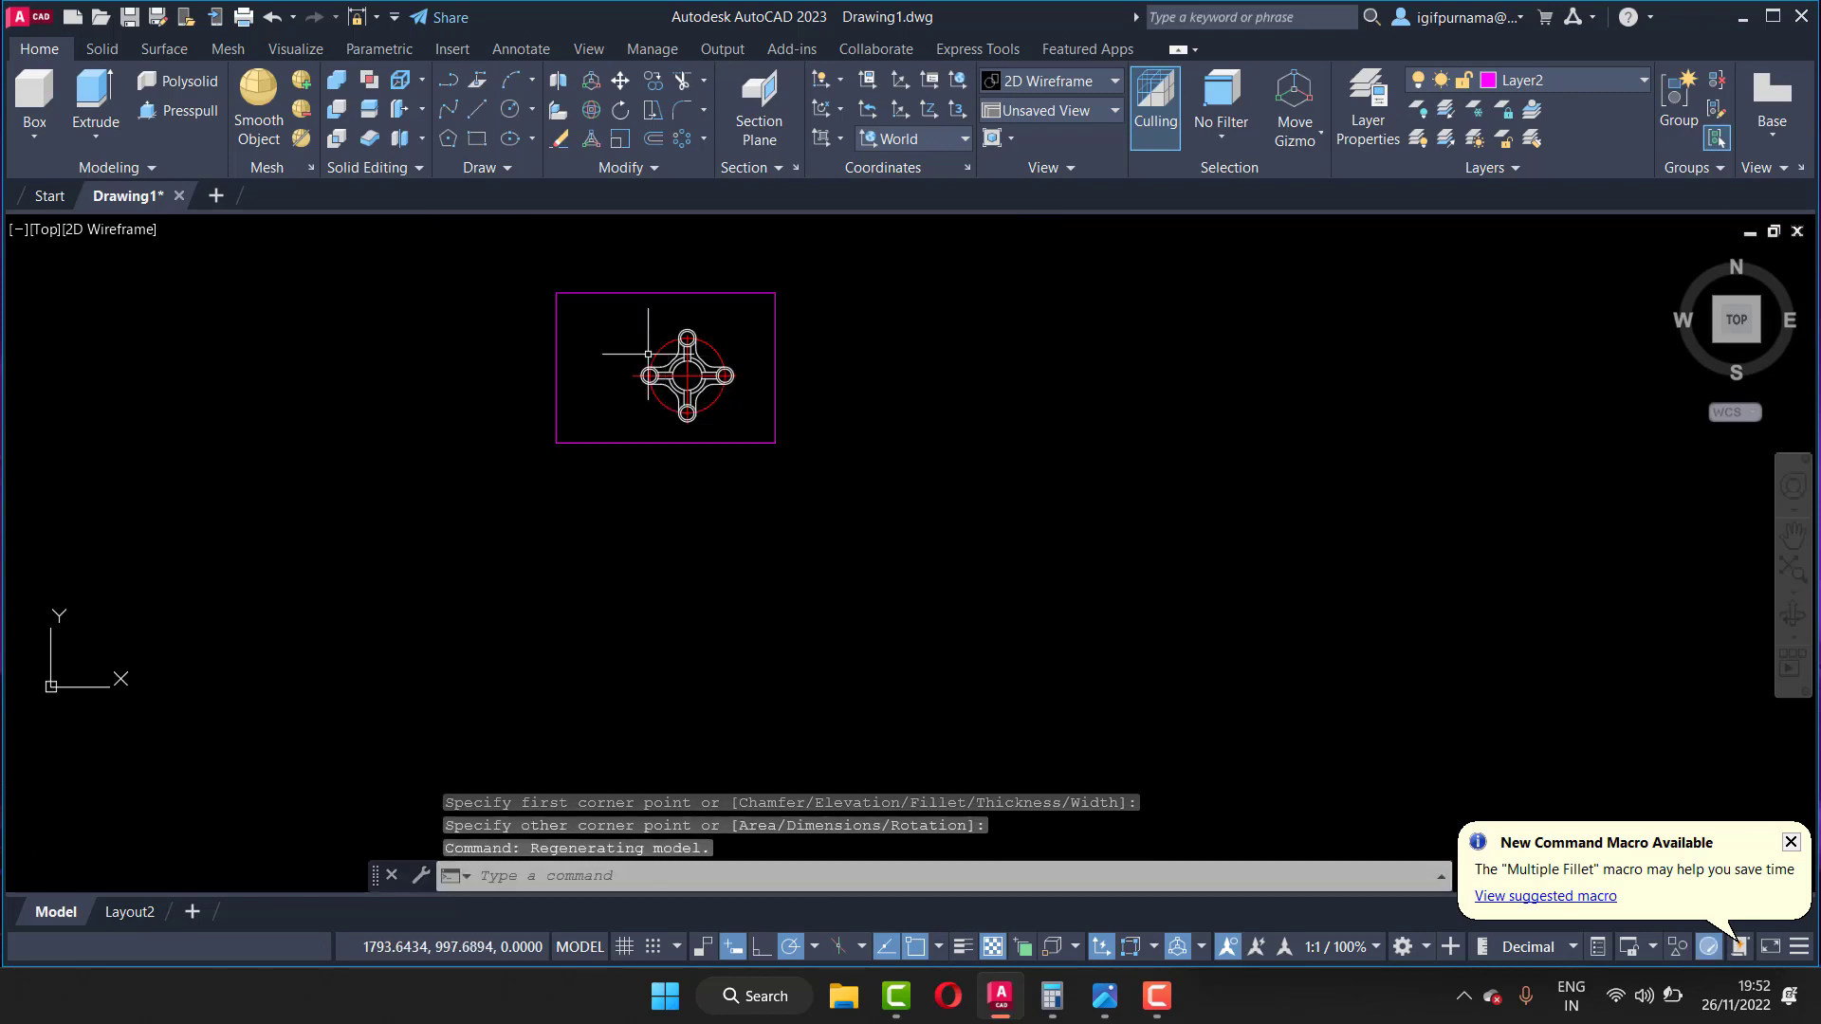
{"action": "scroll", "coordinate": [547, 292], "scroll_direction": "up", "scroll_amount": 4}
{"action": "left_click", "coordinate": [541, 285]}
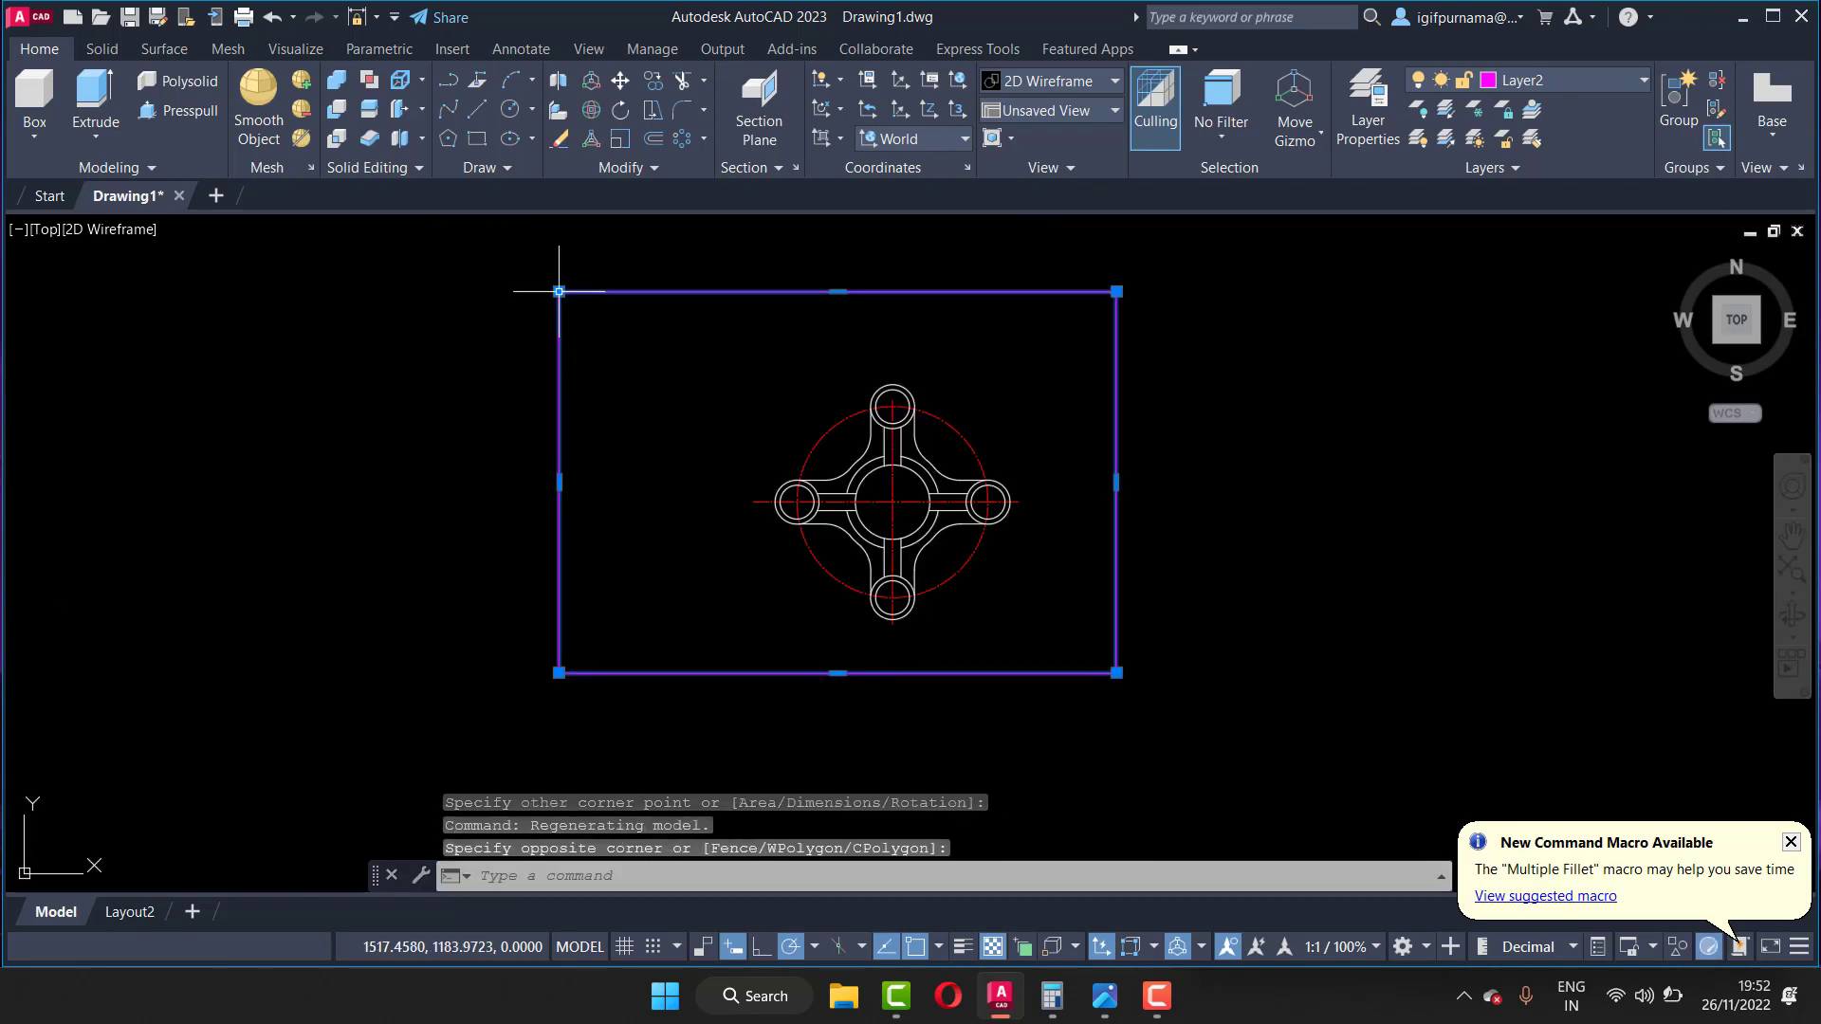
{"action": "left_click", "coordinate": [559, 292]}
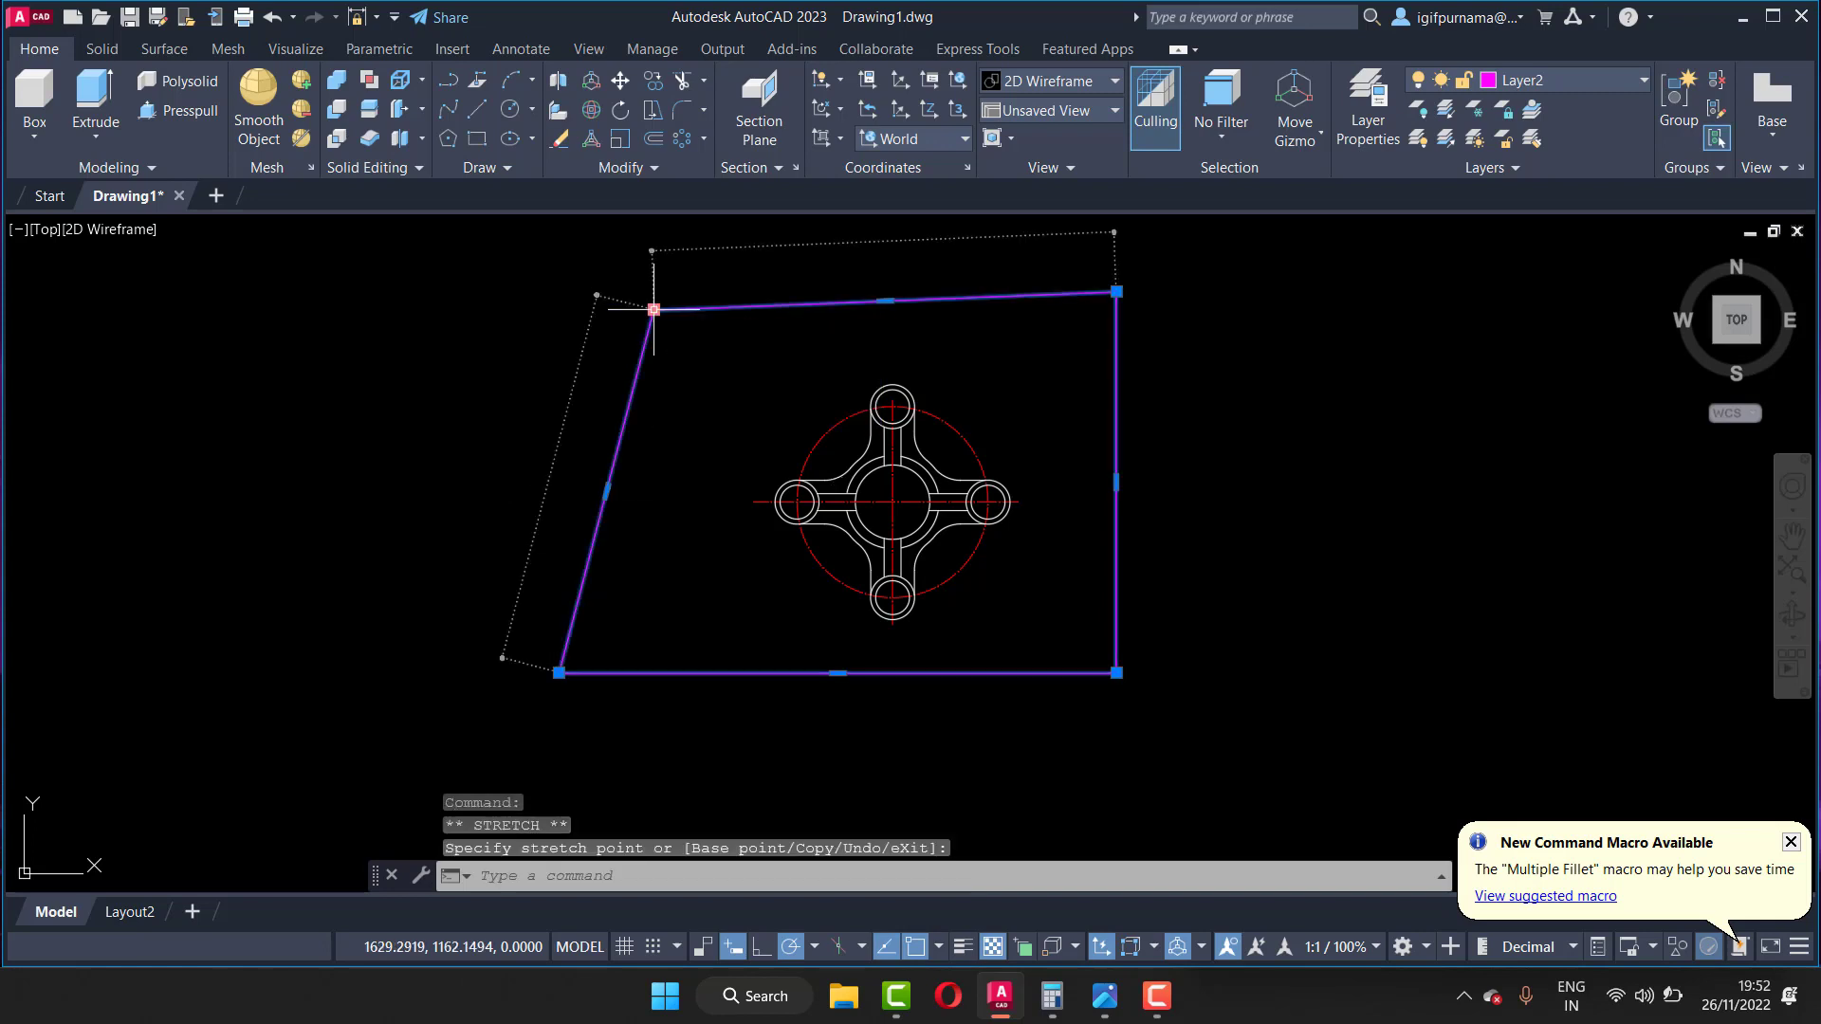
{"action": "left_click", "coordinate": [558, 673]}
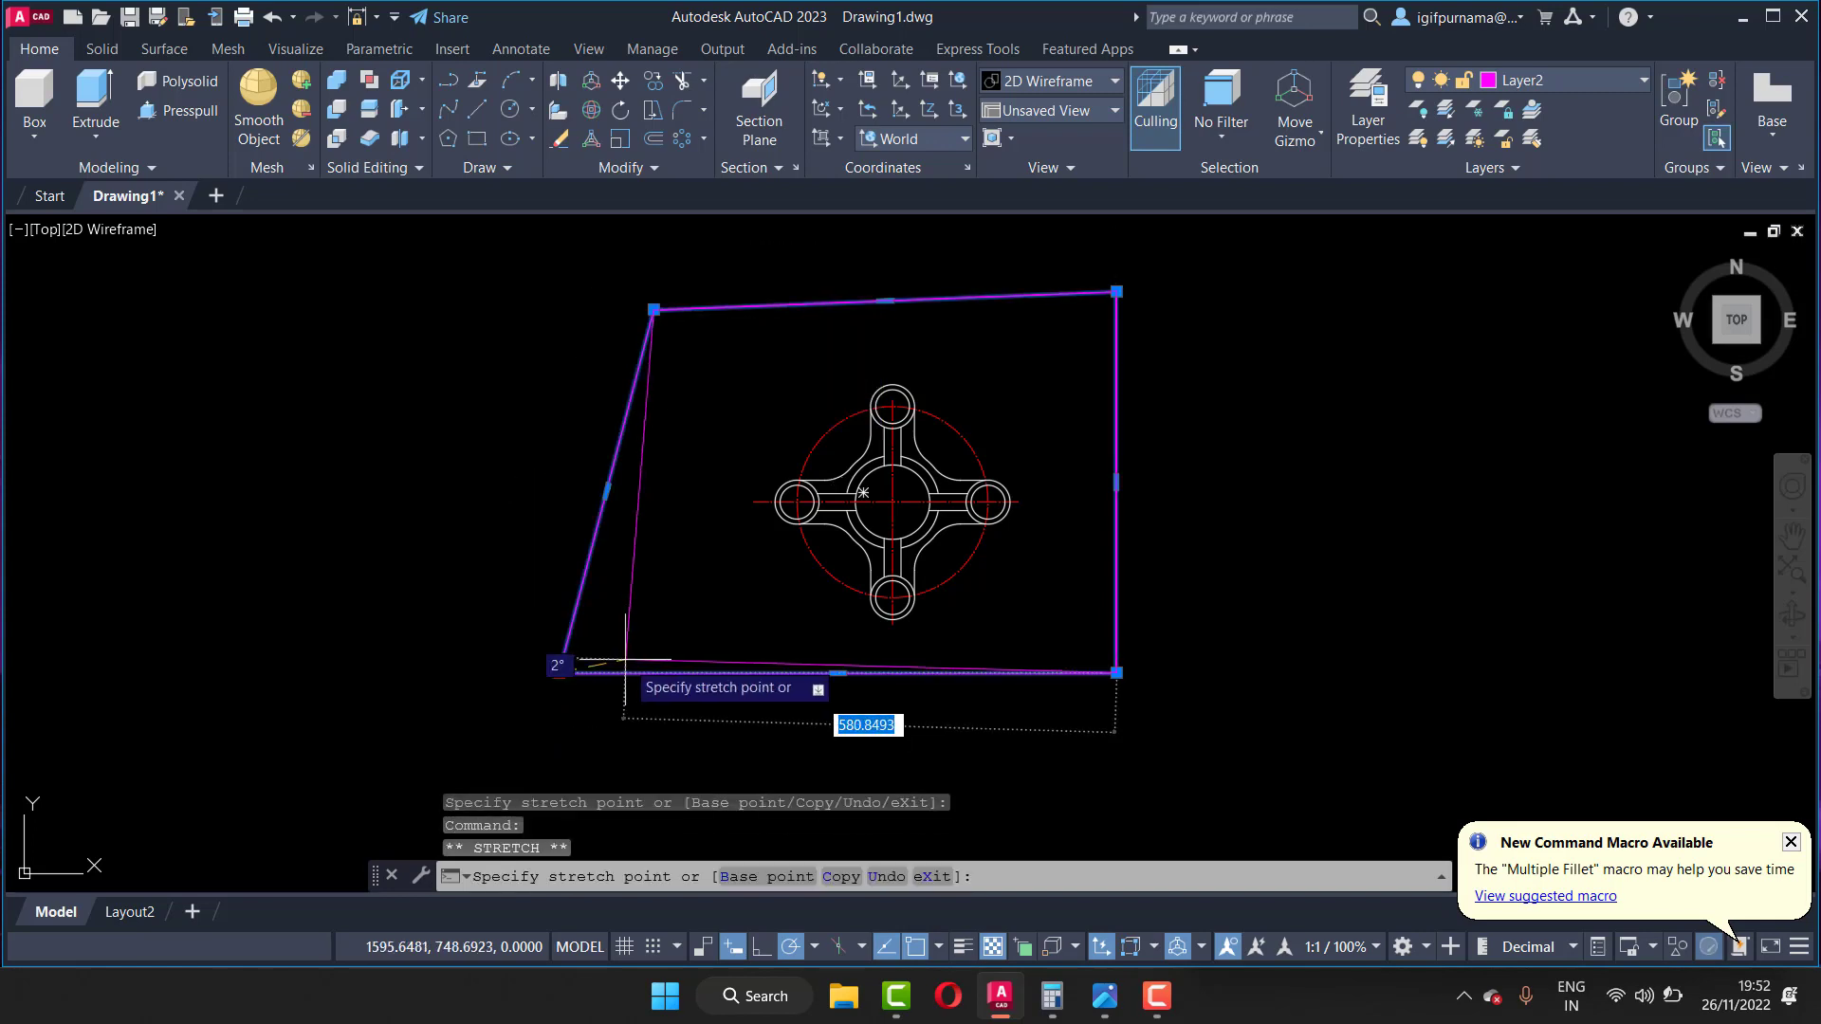
{"action": "left_click", "coordinate": [654, 673]}
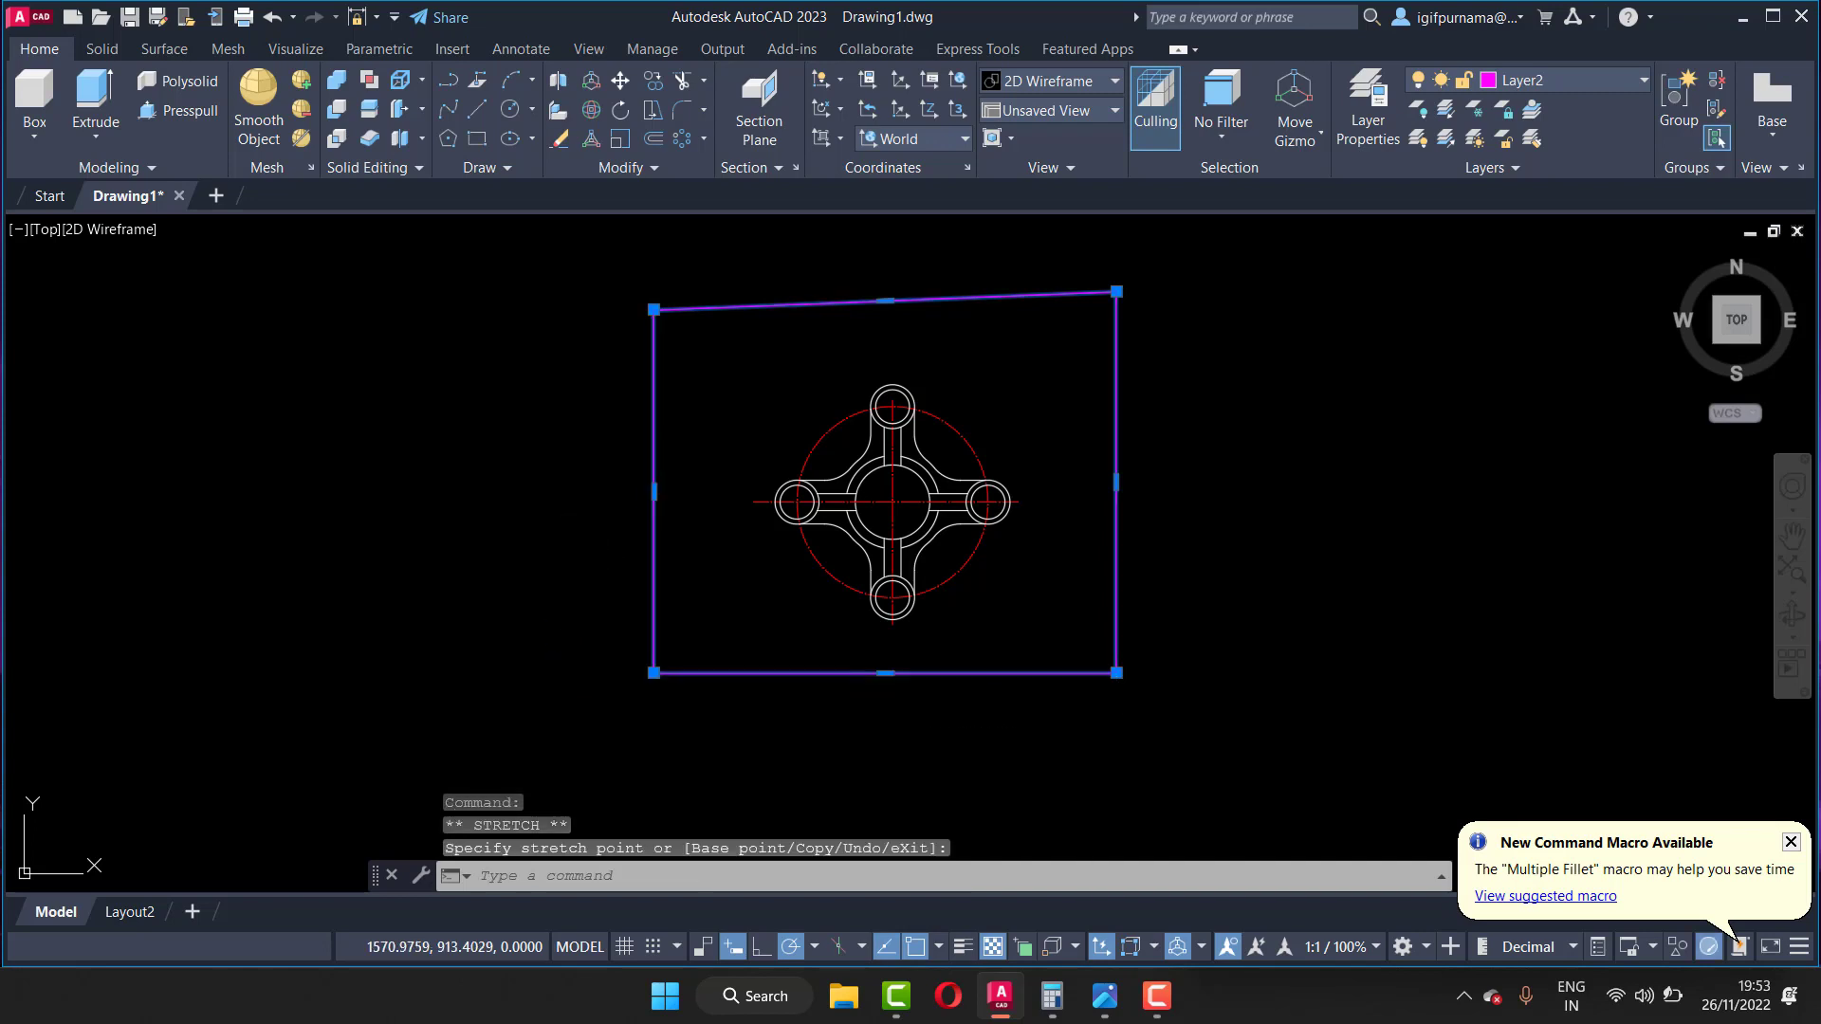
{"action": "key", "text": "Escape"}
{"action": "key", "text": "ctrl+z"}
{"action": "key", "text": "ctrl+z"}
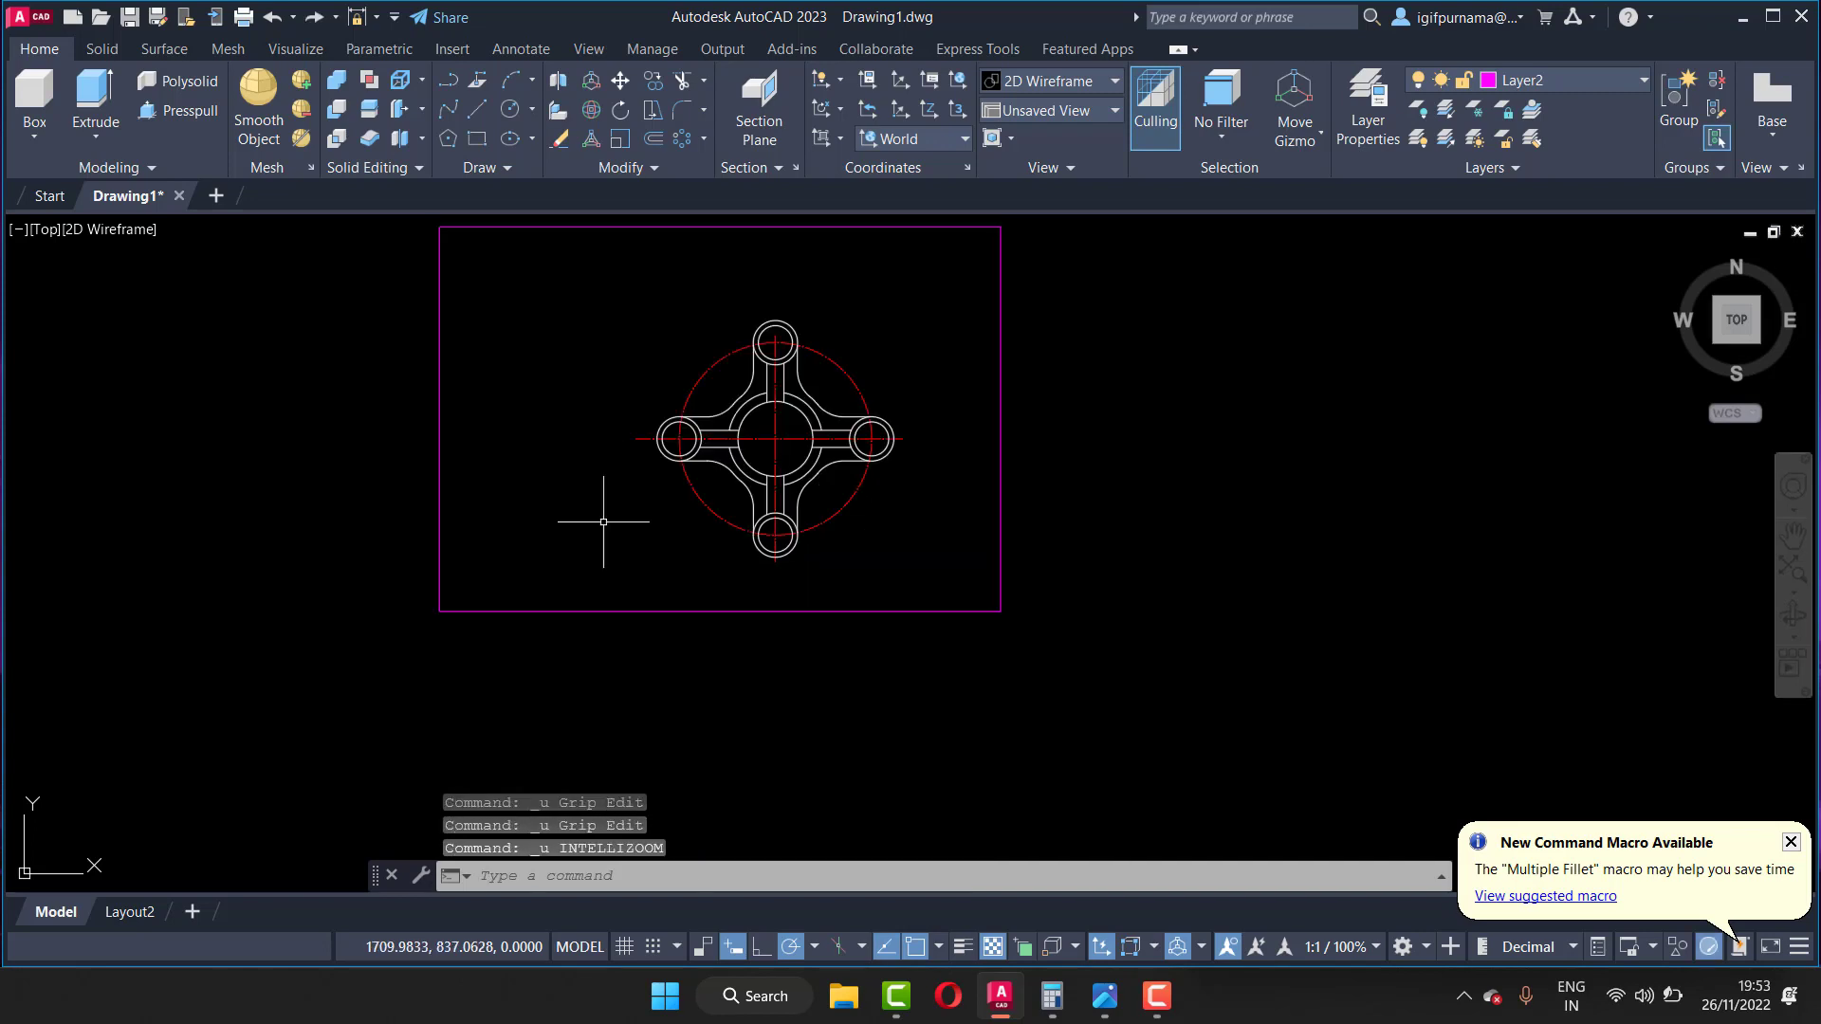
{"action": "key", "text": "ctrl+z"}
{"action": "key", "text": "ctrl+z"}
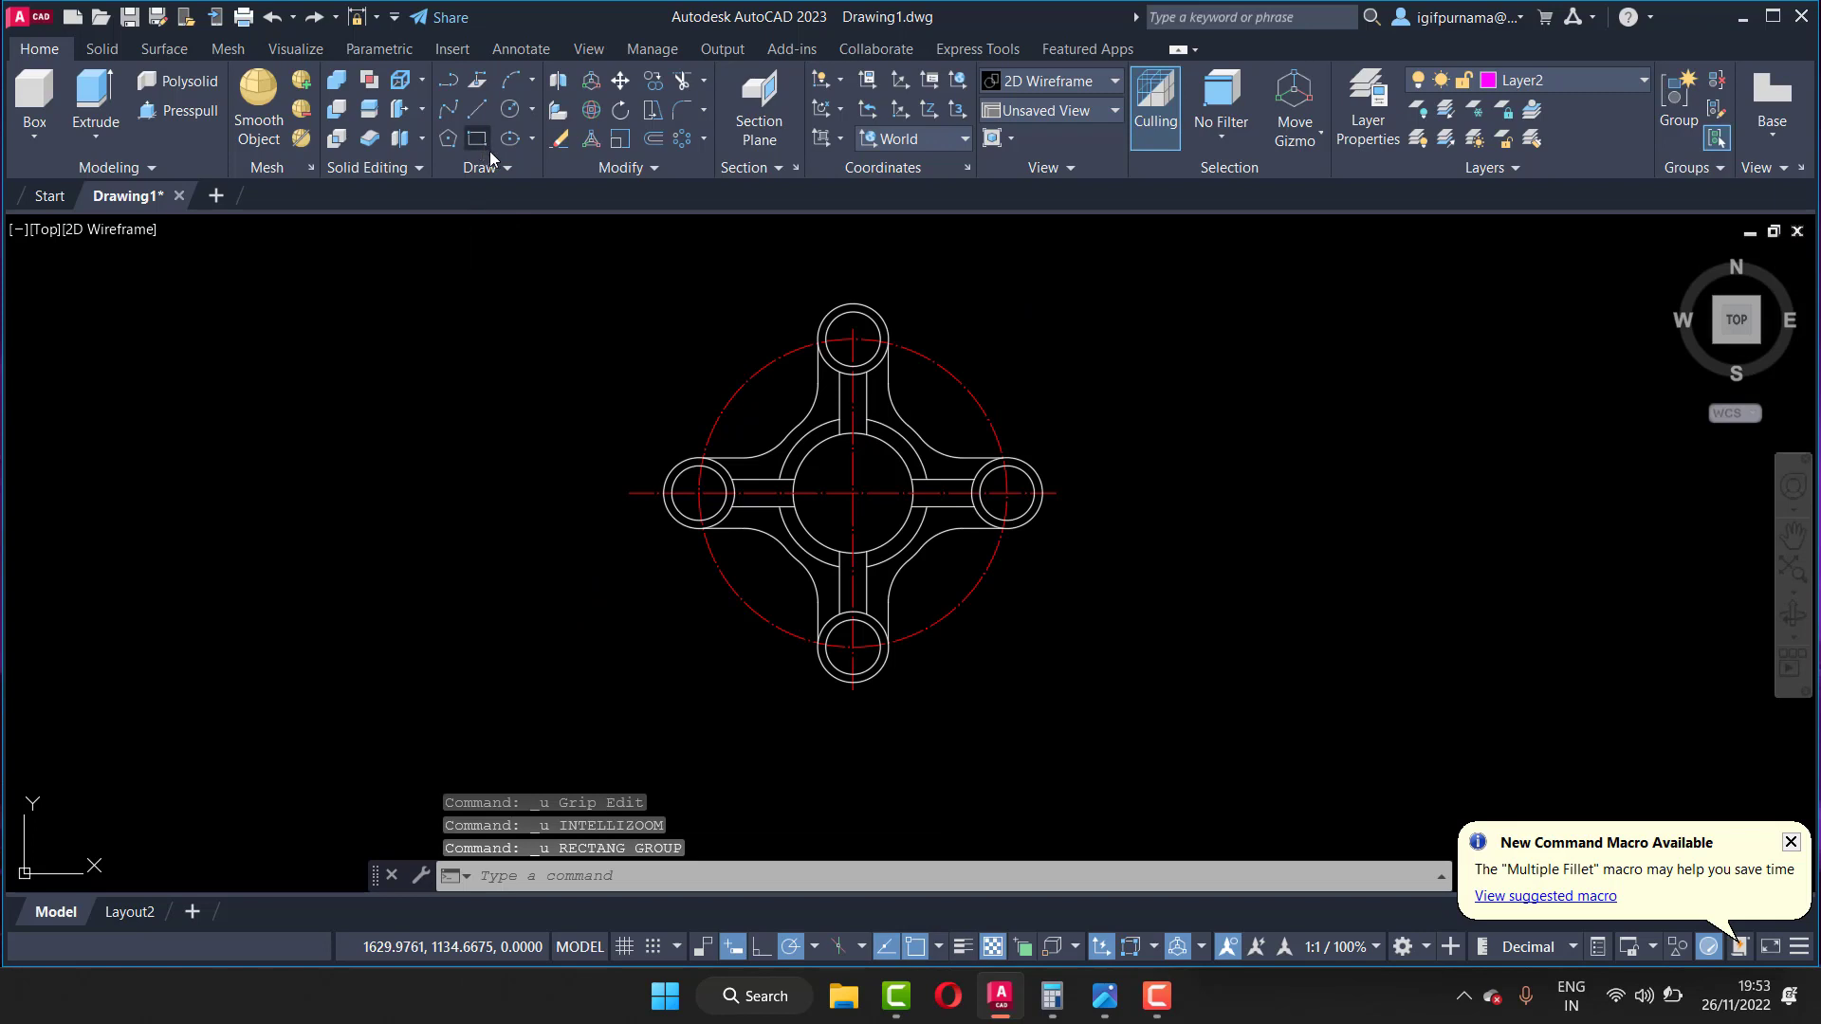
Step: Redraw the rectangle frame around the whole flange
{"action": "left_click", "coordinate": [479, 141]}
{"action": "left_click", "coordinate": [501, 175]}
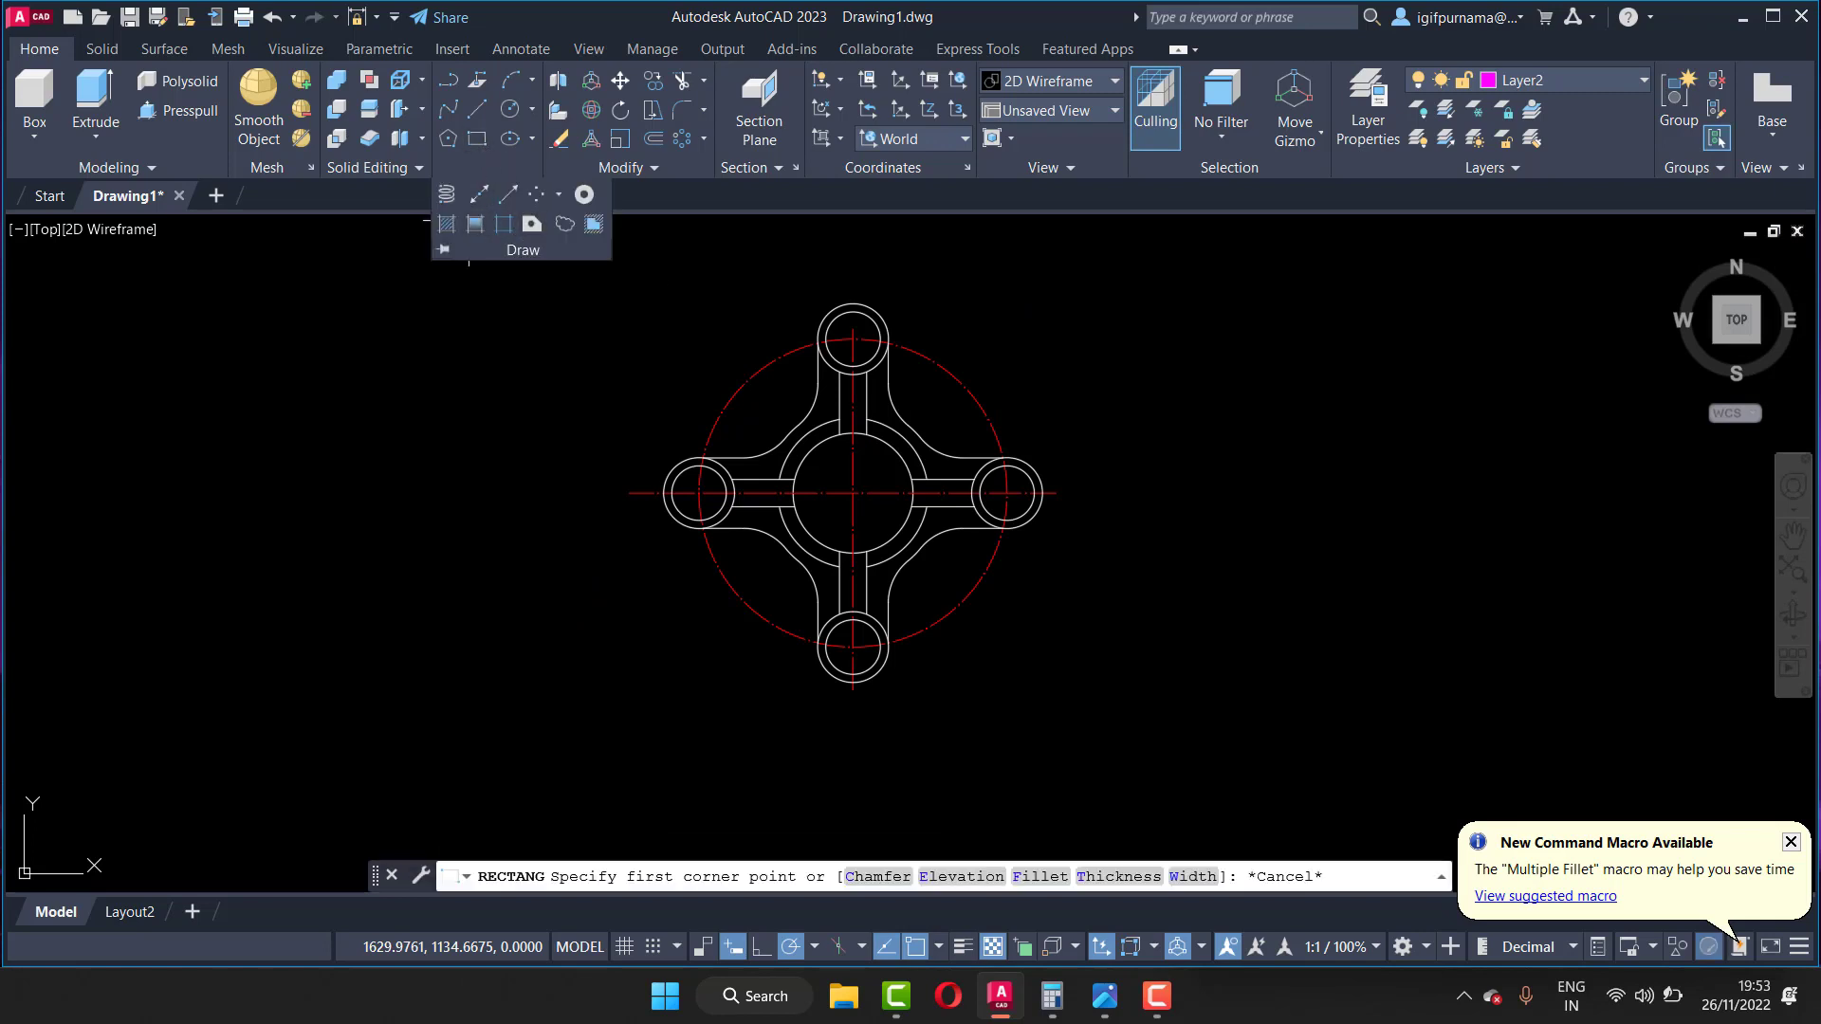
{"action": "left_click", "coordinate": [477, 138]}
{"action": "scroll", "coordinate": [711, 313], "scroll_direction": "down", "scroll_amount": 2}
{"action": "left_click", "coordinate": [538, 237]}
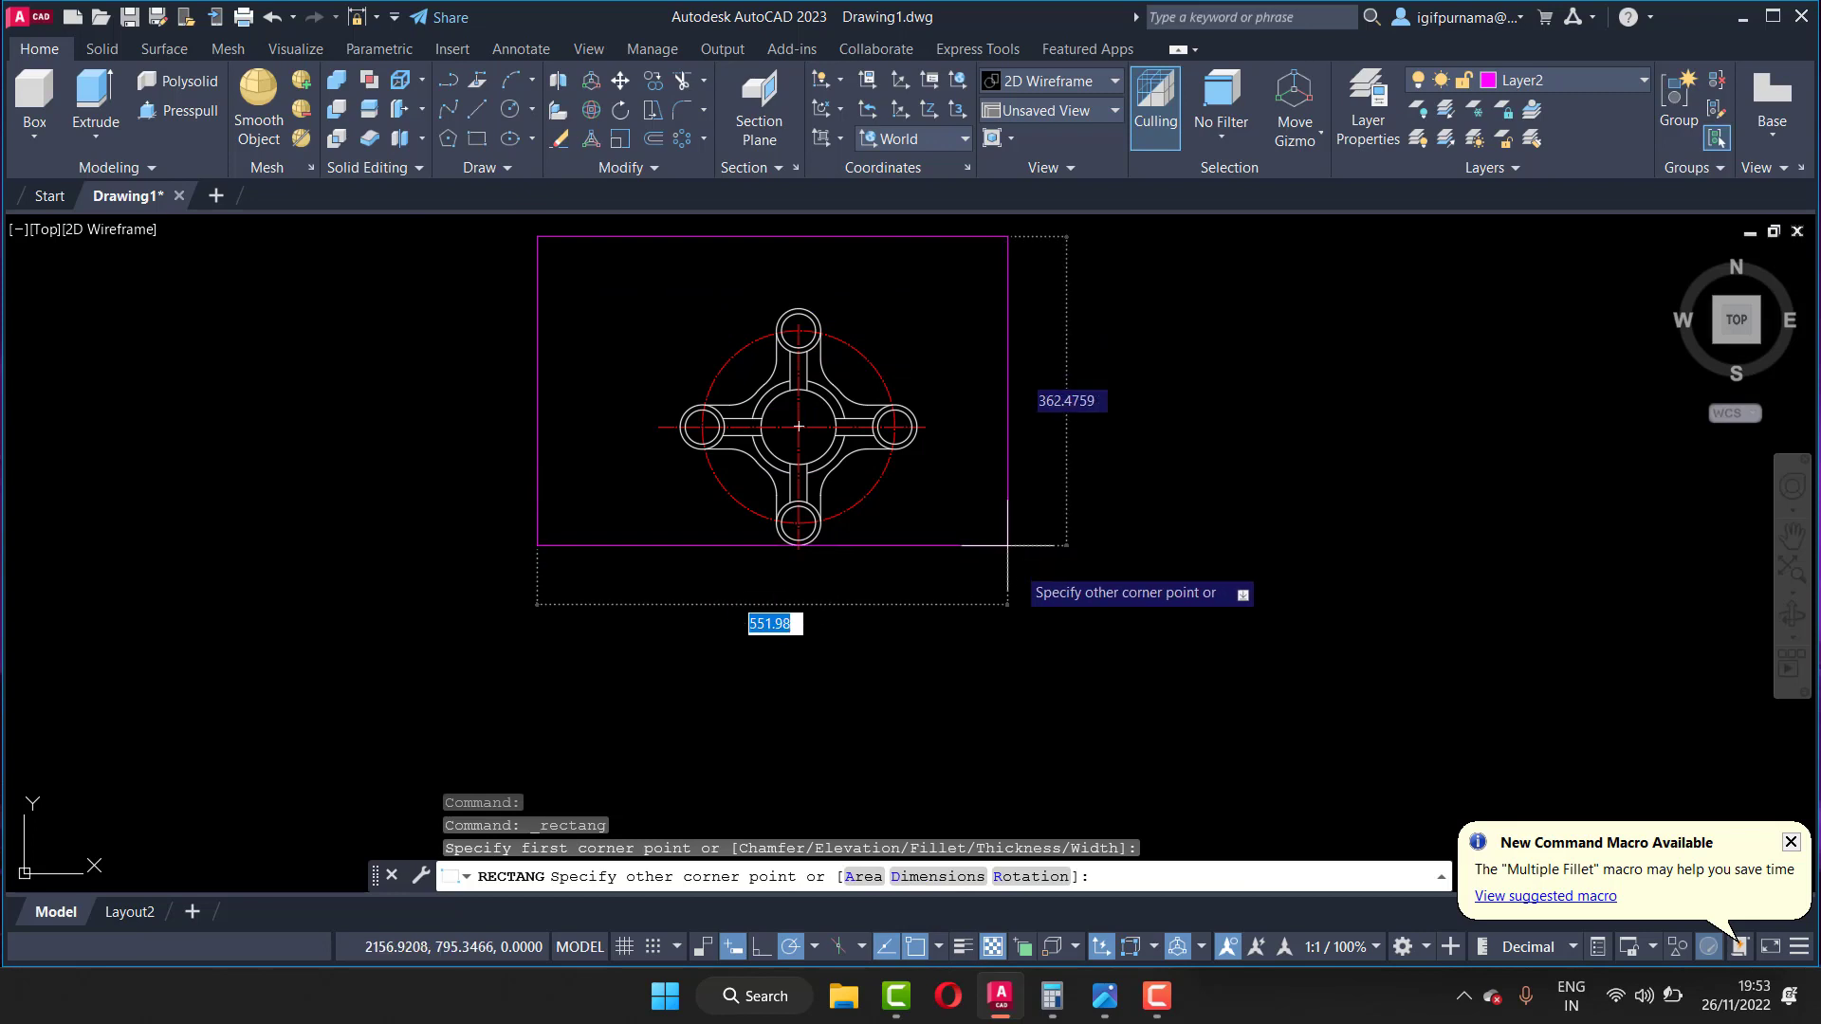
{"action": "left_click", "coordinate": [1017, 622]}
{"action": "scroll", "coordinate": [778, 505], "scroll_direction": "up", "scroll_amount": 2}
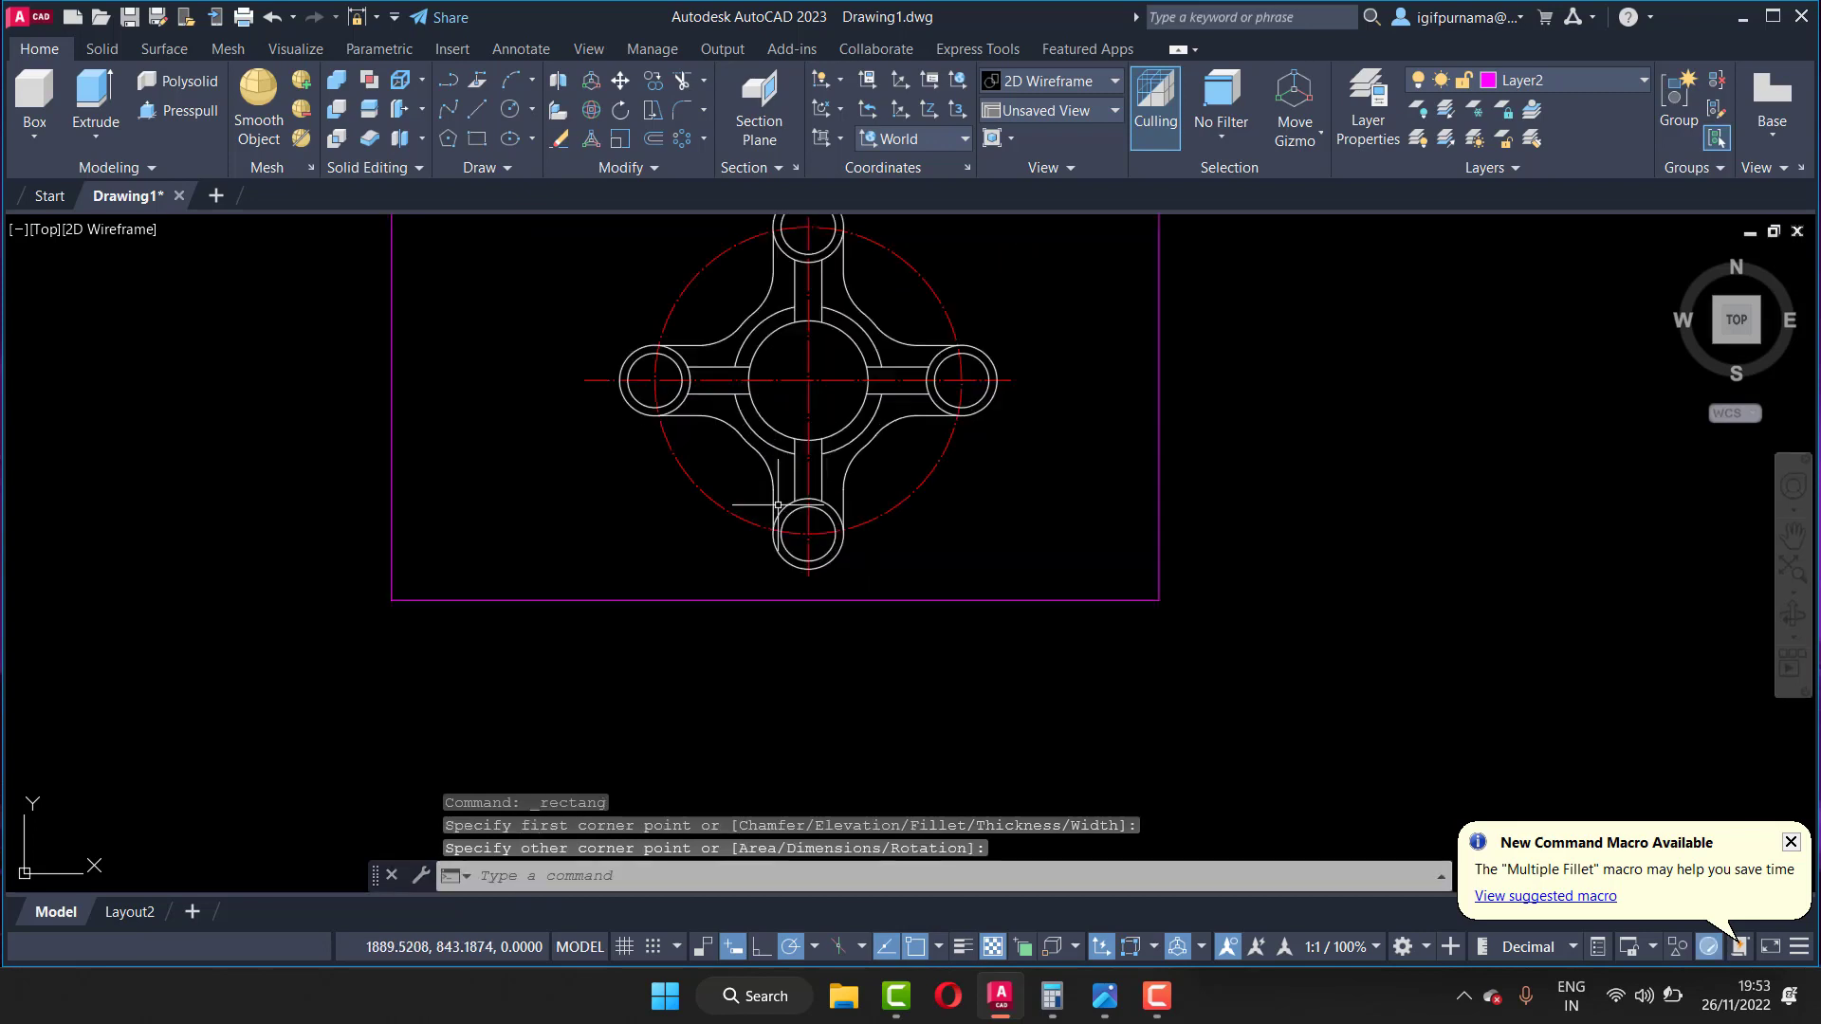
{"action": "scroll", "coordinate": [777, 505], "scroll_direction": "down", "scroll_amount": 3}
{"action": "scroll", "coordinate": [730, 432], "scroll_direction": "up", "scroll_amount": 2}
{"action": "scroll", "coordinate": [740, 456], "scroll_direction": "up", "scroll_amount": 2}
{"action": "scroll", "coordinate": [760, 484], "scroll_direction": "up", "scroll_amount": 3}
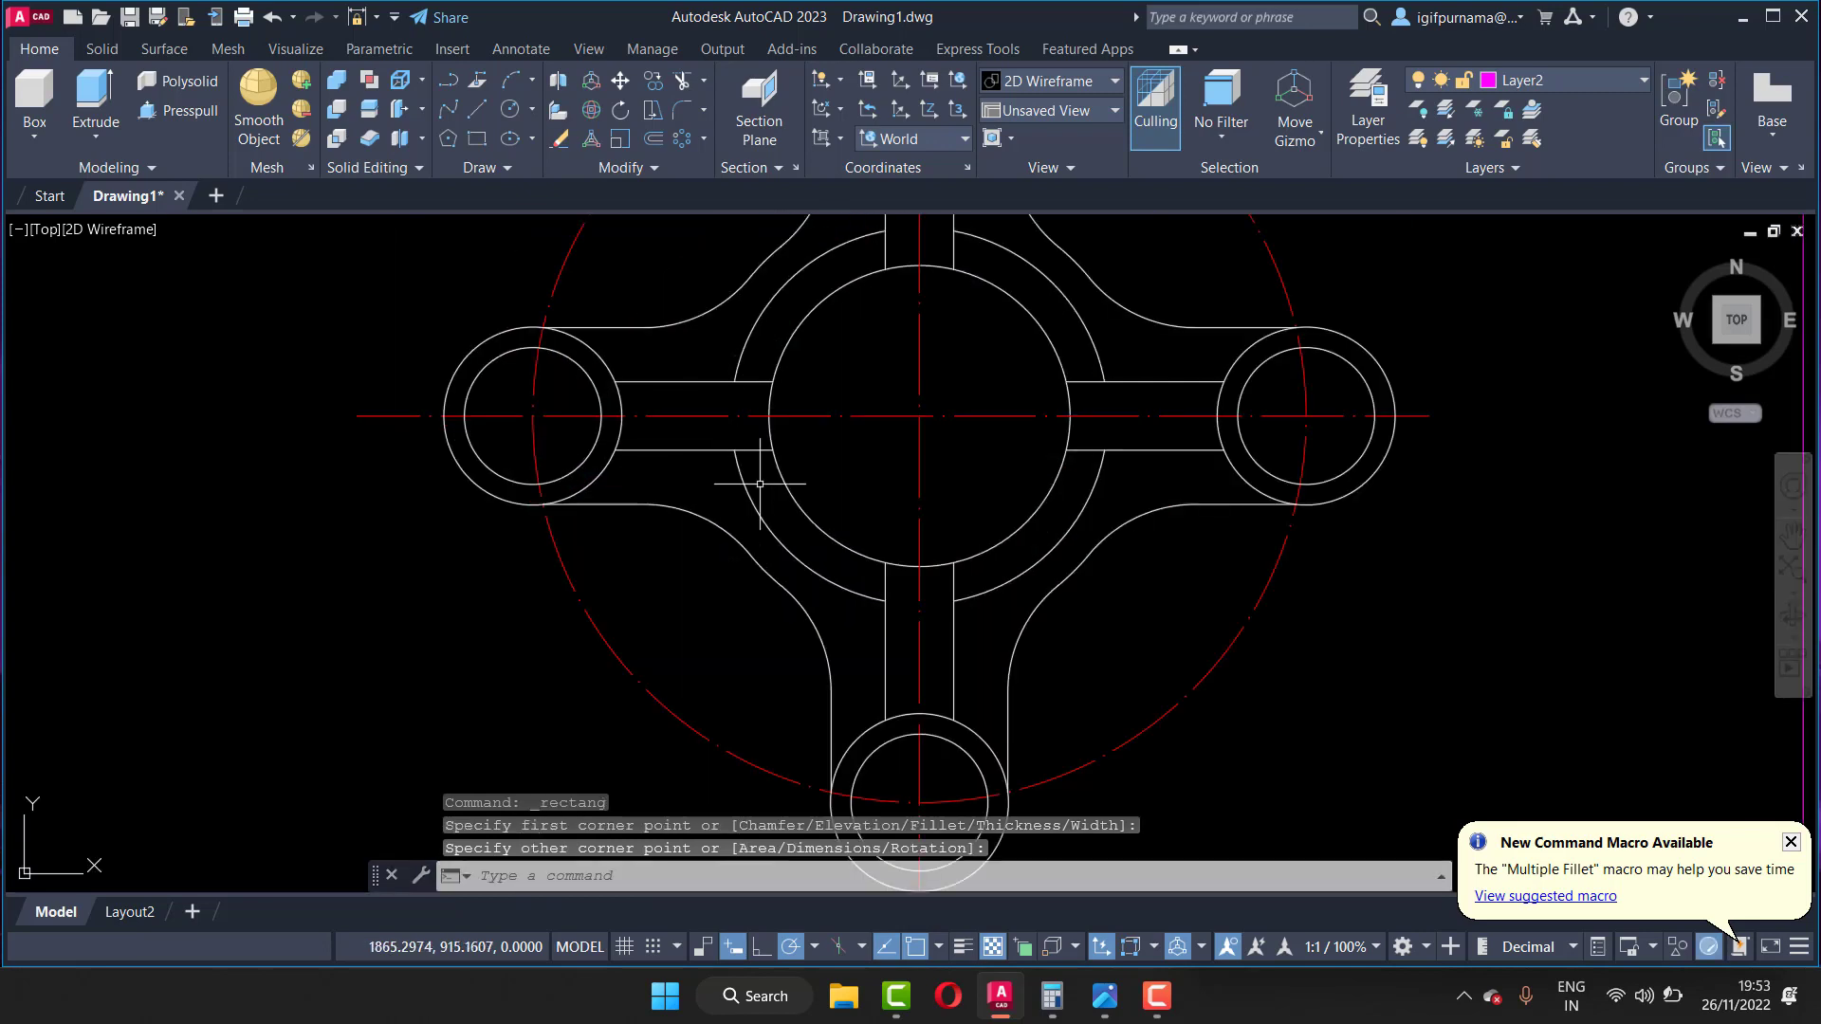
{"action": "scroll", "coordinate": [931, 527], "scroll_direction": "down", "scroll_amount": 4}
{"action": "scroll", "coordinate": [940, 529], "scroll_direction": "down", "scroll_amount": 4}
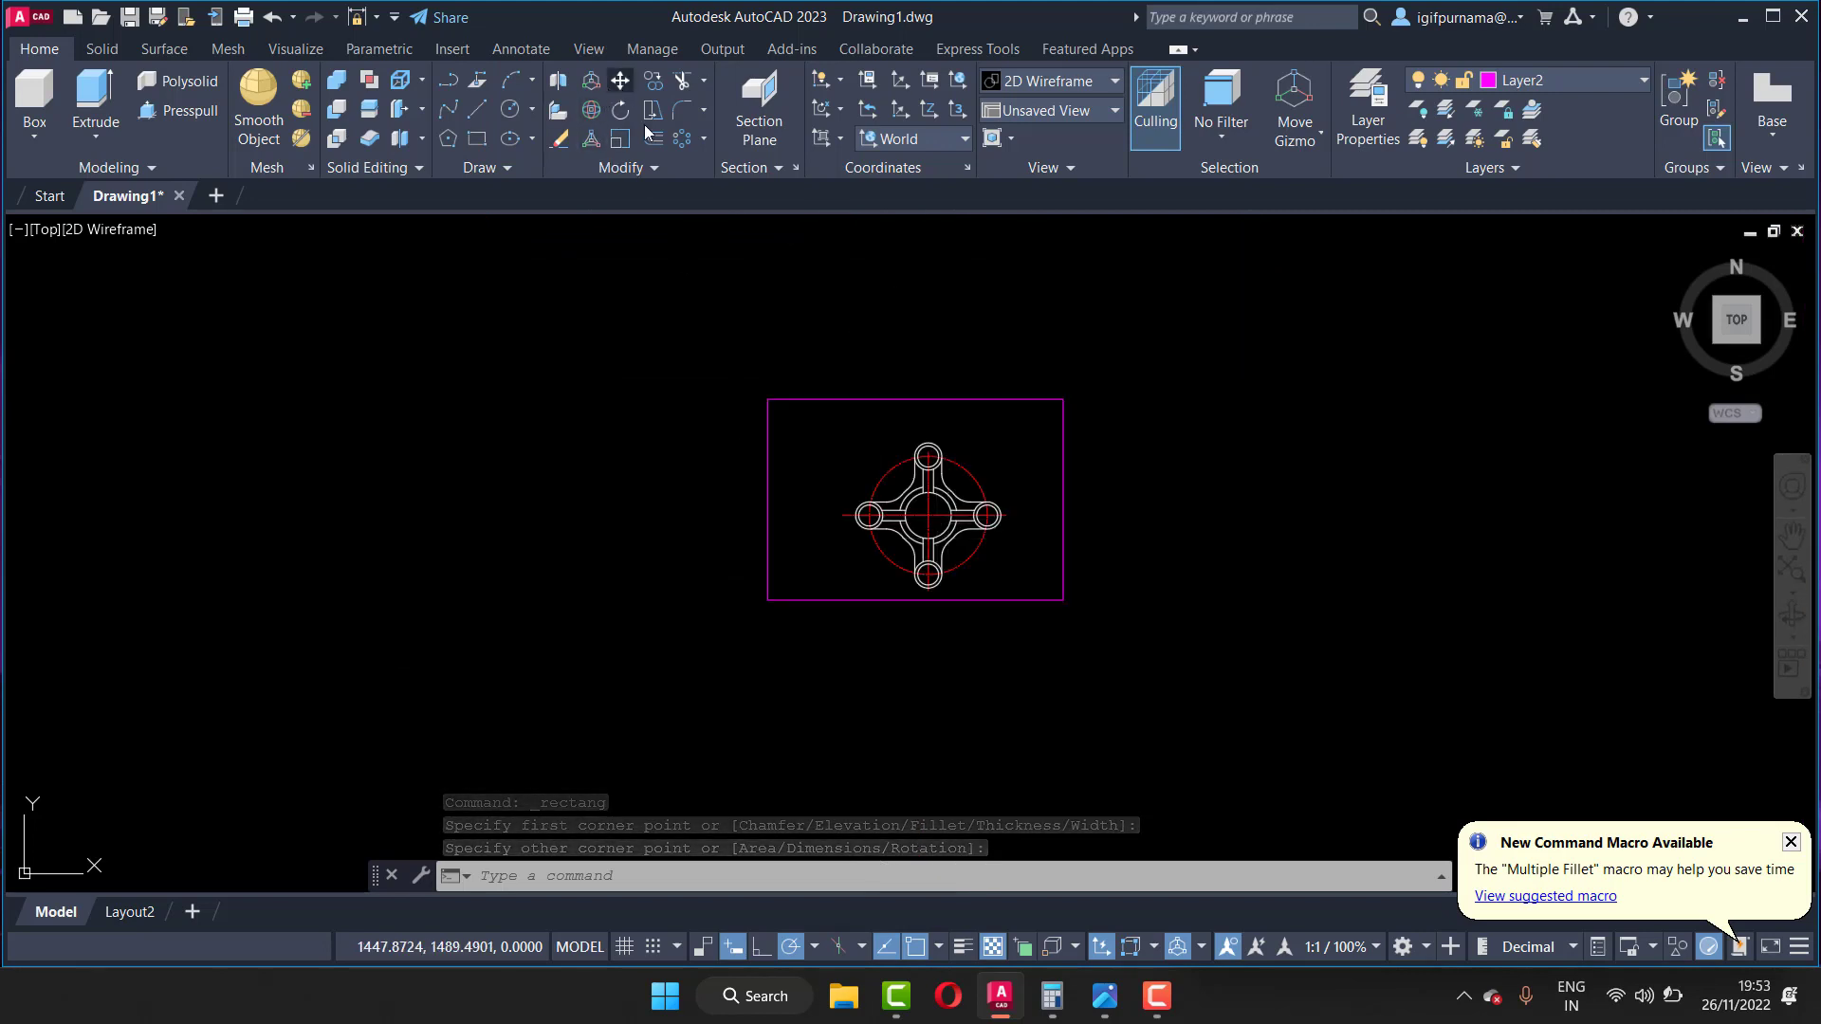
Step: Move the rectangle frame down so the flange sits centred inside it
{"action": "left_click", "coordinate": [620, 80]}
{"action": "left_click", "coordinate": [1118, 650]}
{"action": "left_click", "coordinate": [1009, 325]}
{"action": "scroll", "coordinate": [896, 527], "scroll_direction": "up", "scroll_amount": 2}
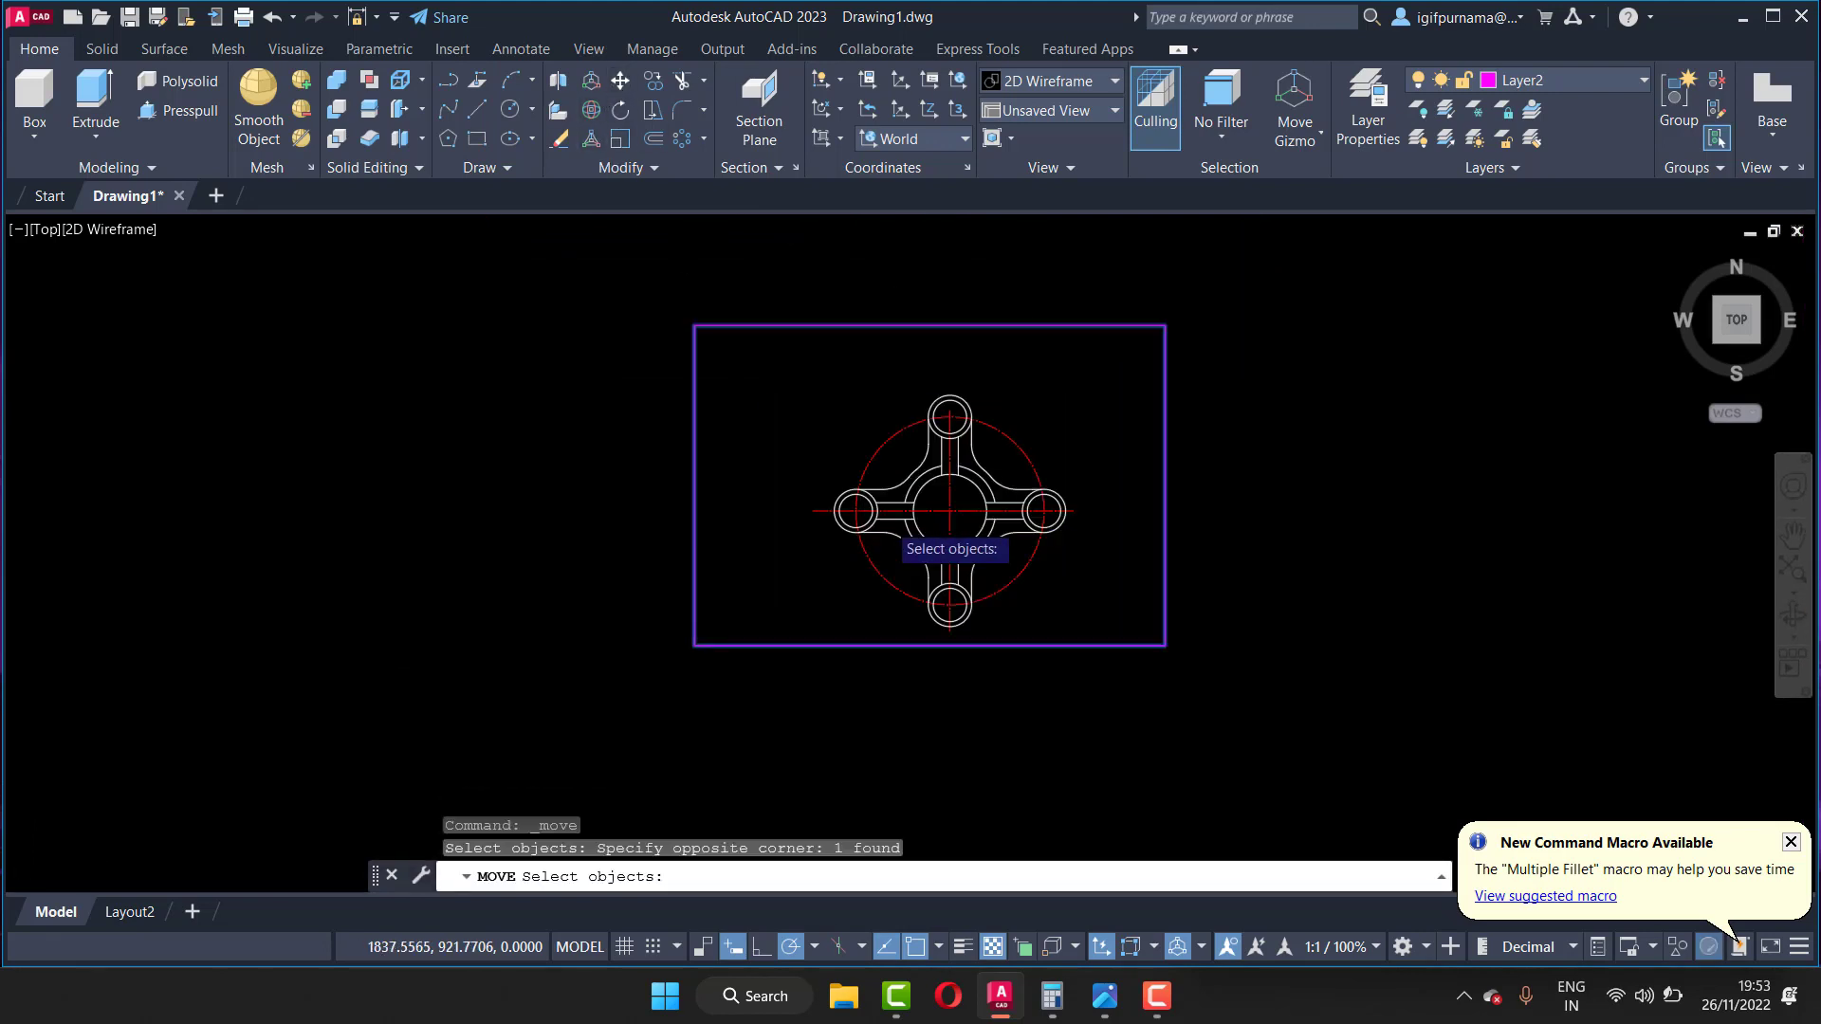
{"action": "scroll", "coordinate": [892, 524], "scroll_direction": "up", "scroll_amount": 2}
{"action": "key", "text": "Return"}
{"action": "left_click", "coordinate": [1164, 349]}
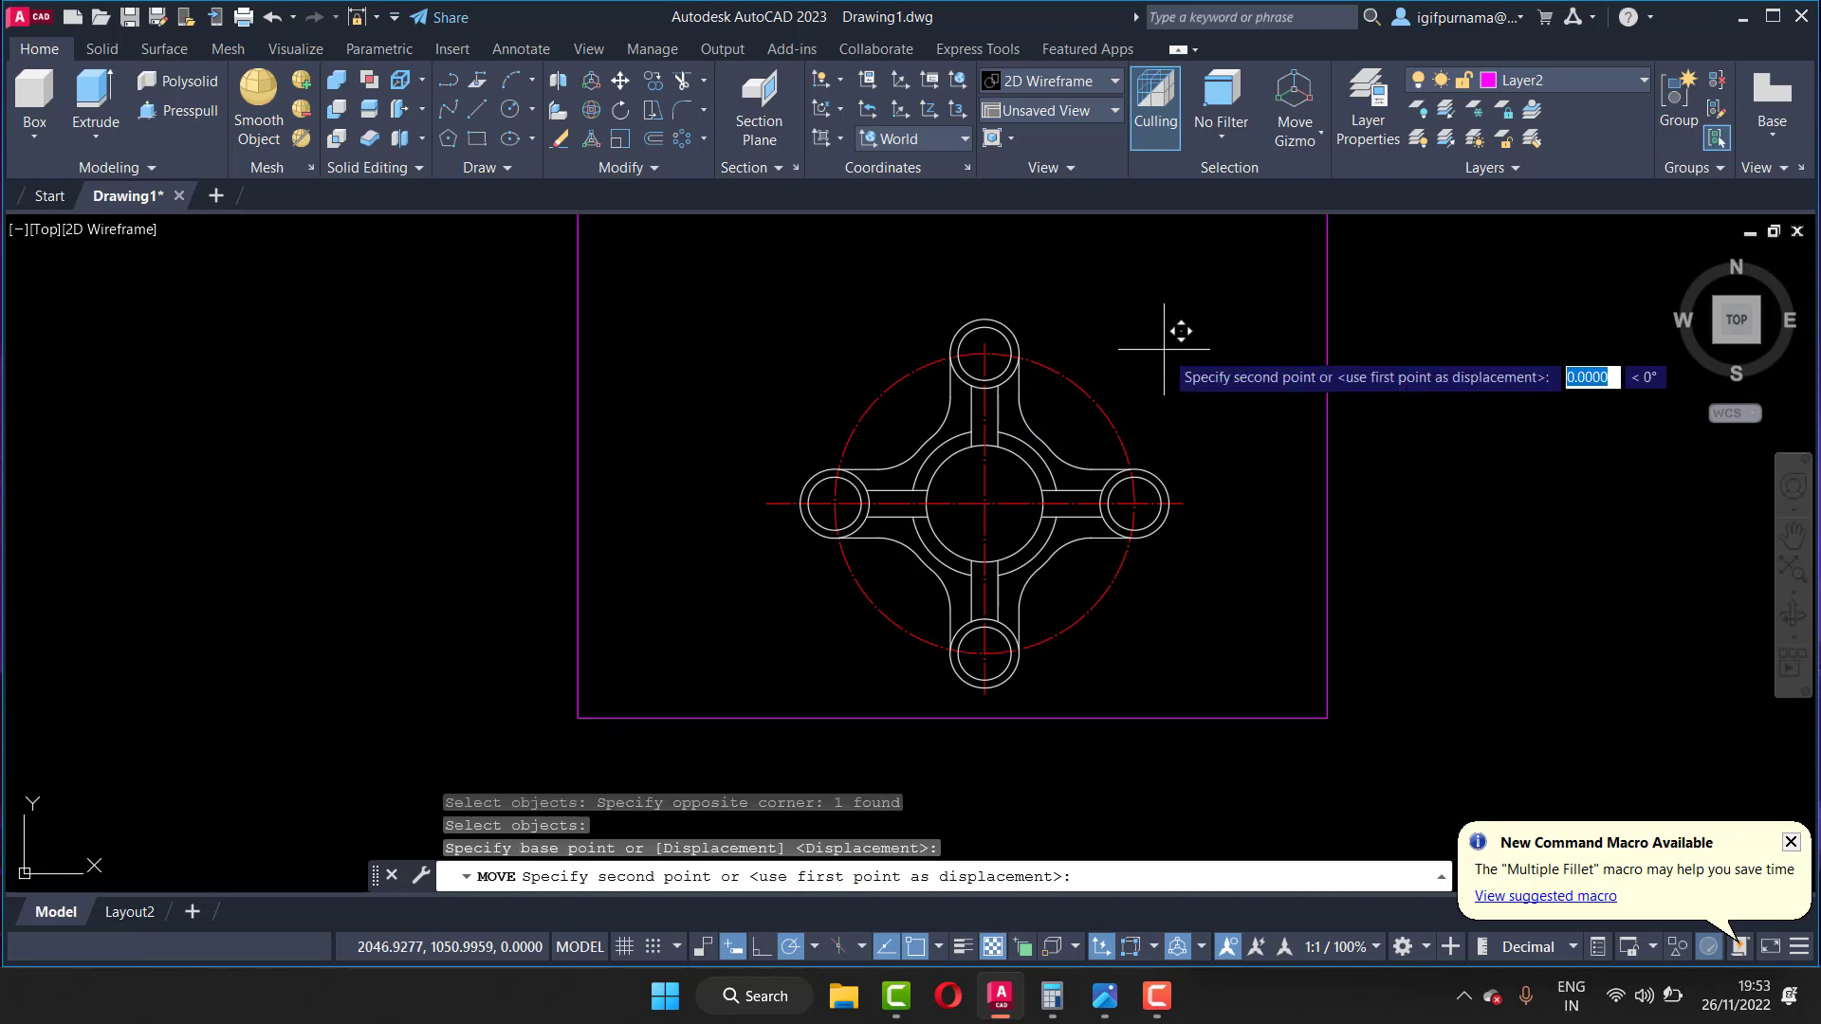
{"action": "left_click", "coordinate": [1164, 398]}
{"action": "scroll", "coordinate": [948, 475], "scroll_direction": "down", "scroll_amount": 1}
{"action": "scroll", "coordinate": [883, 531], "scroll_direction": "up", "scroll_amount": 1}
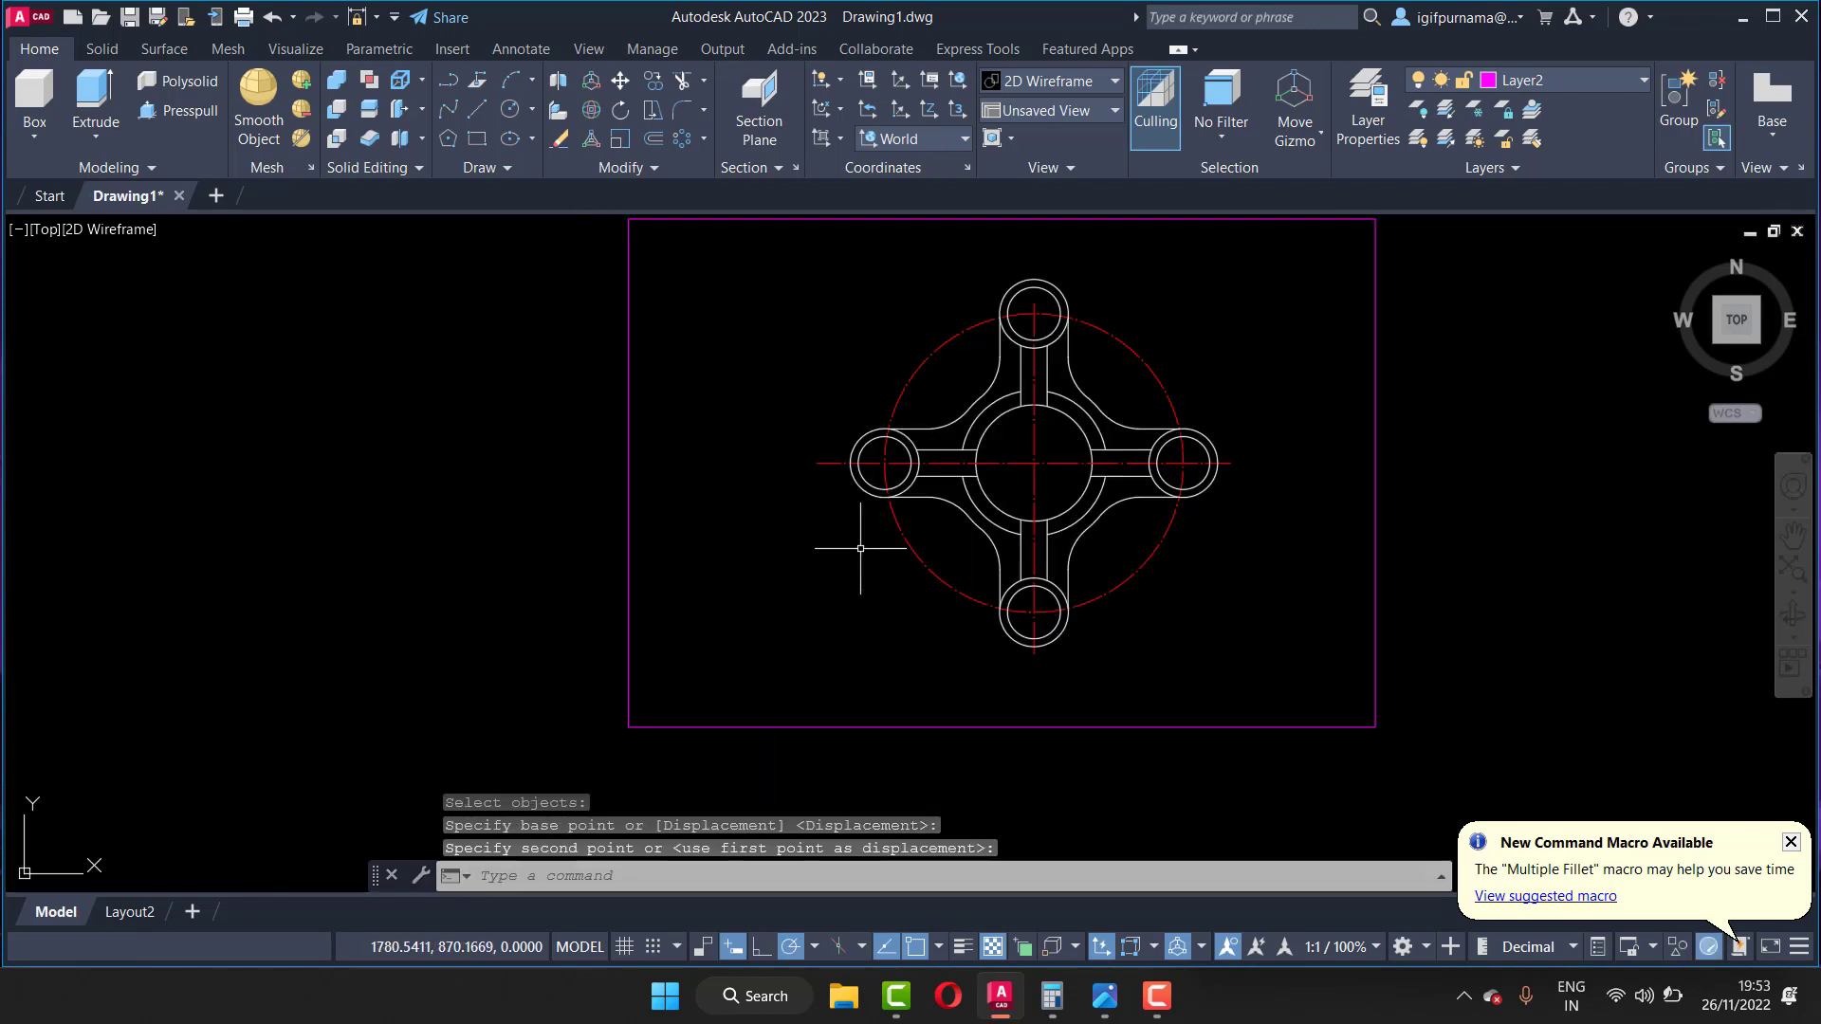
{"action": "scroll", "coordinate": [949, 503], "scroll_direction": "down", "scroll_amount": 1}
{"action": "scroll", "coordinate": [986, 517], "scroll_direction": "down", "scroll_amount": 1}
{"action": "scroll", "coordinate": [896, 521], "scroll_direction": "up", "scroll_amount": 2}
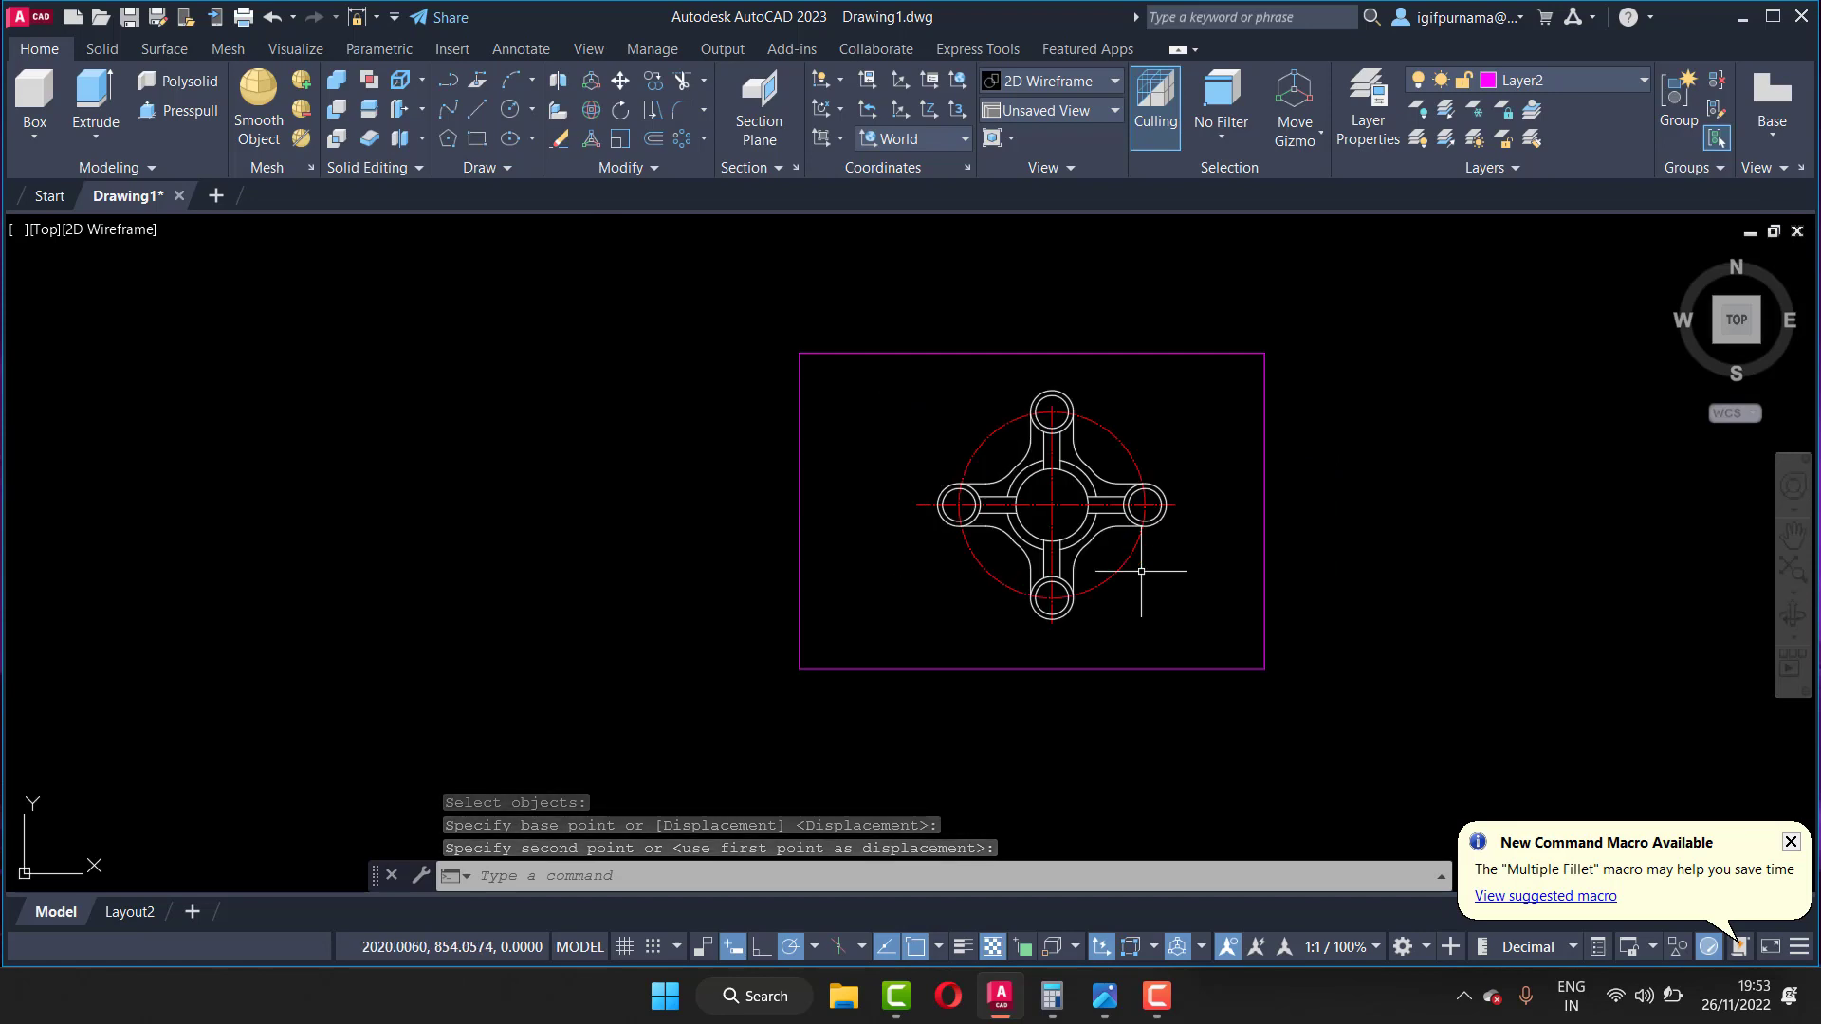
{"action": "scroll", "coordinate": [1152, 568], "scroll_direction": "up", "scroll_amount": 2}
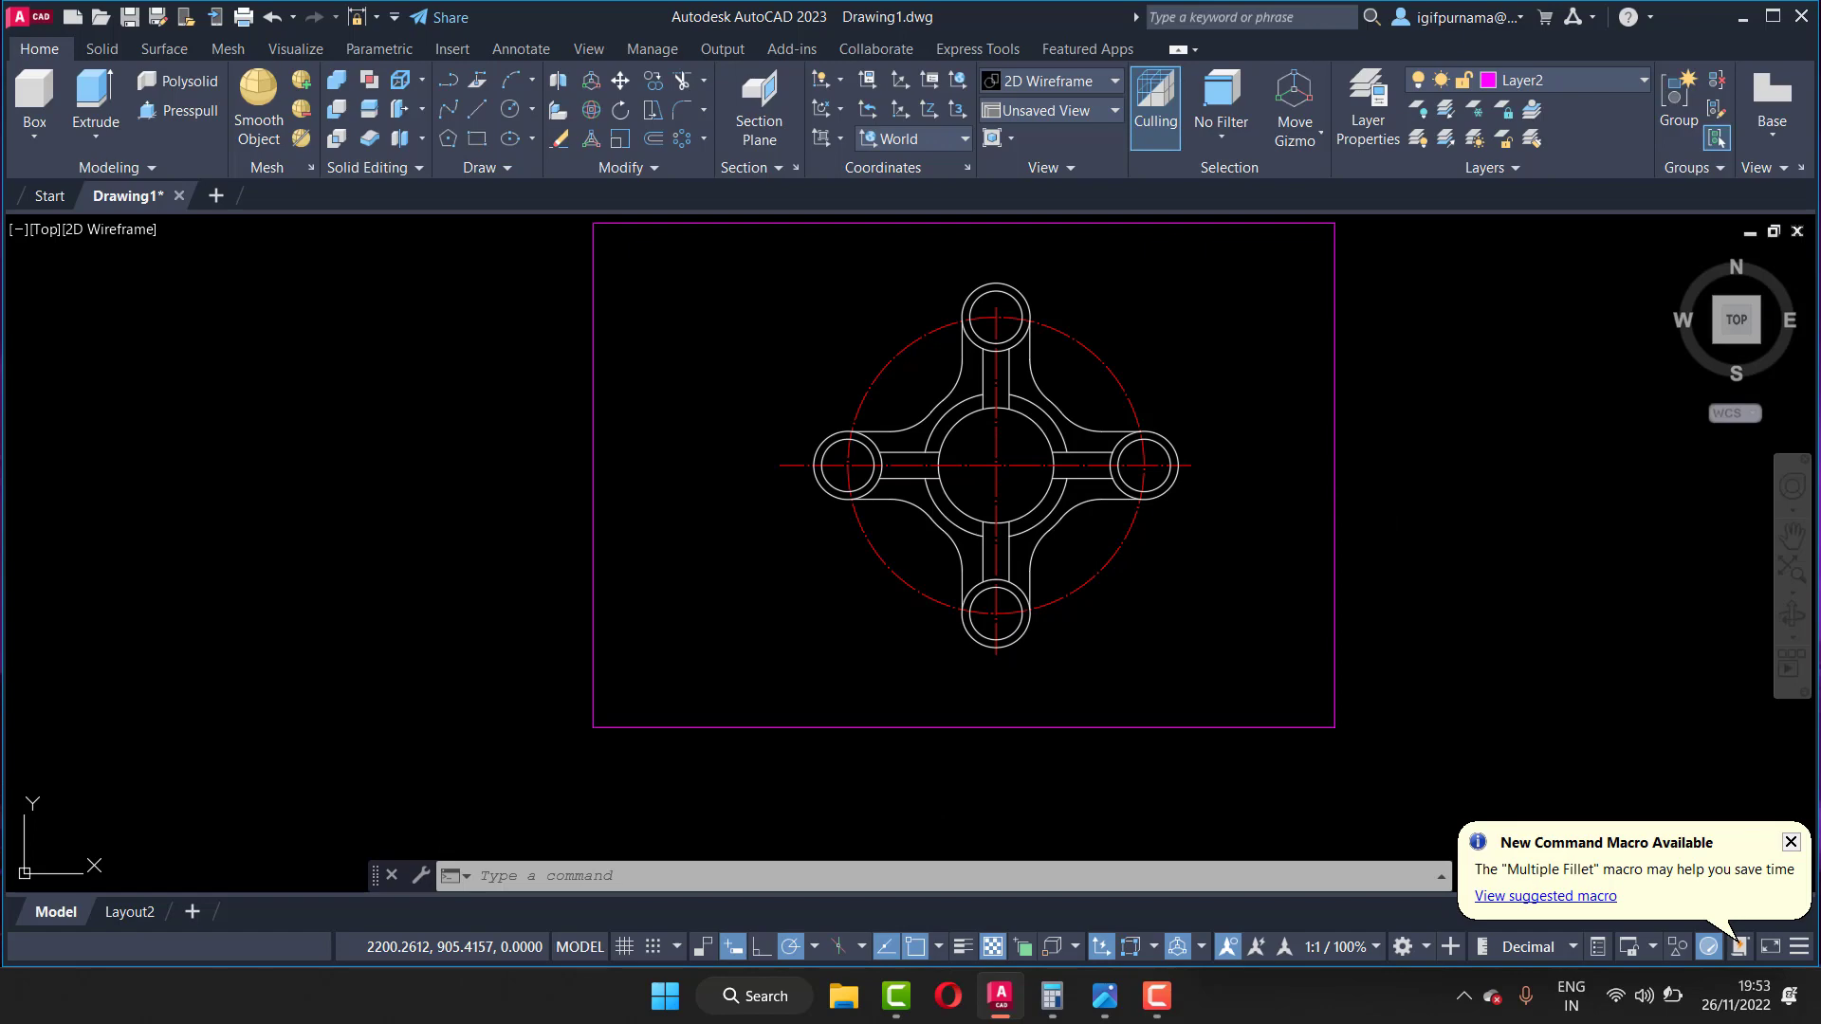
Step: Set up plotting to DWG To PDF.pc3 on ISO A4 paper
{"action": "key", "text": "ctrl+p"}
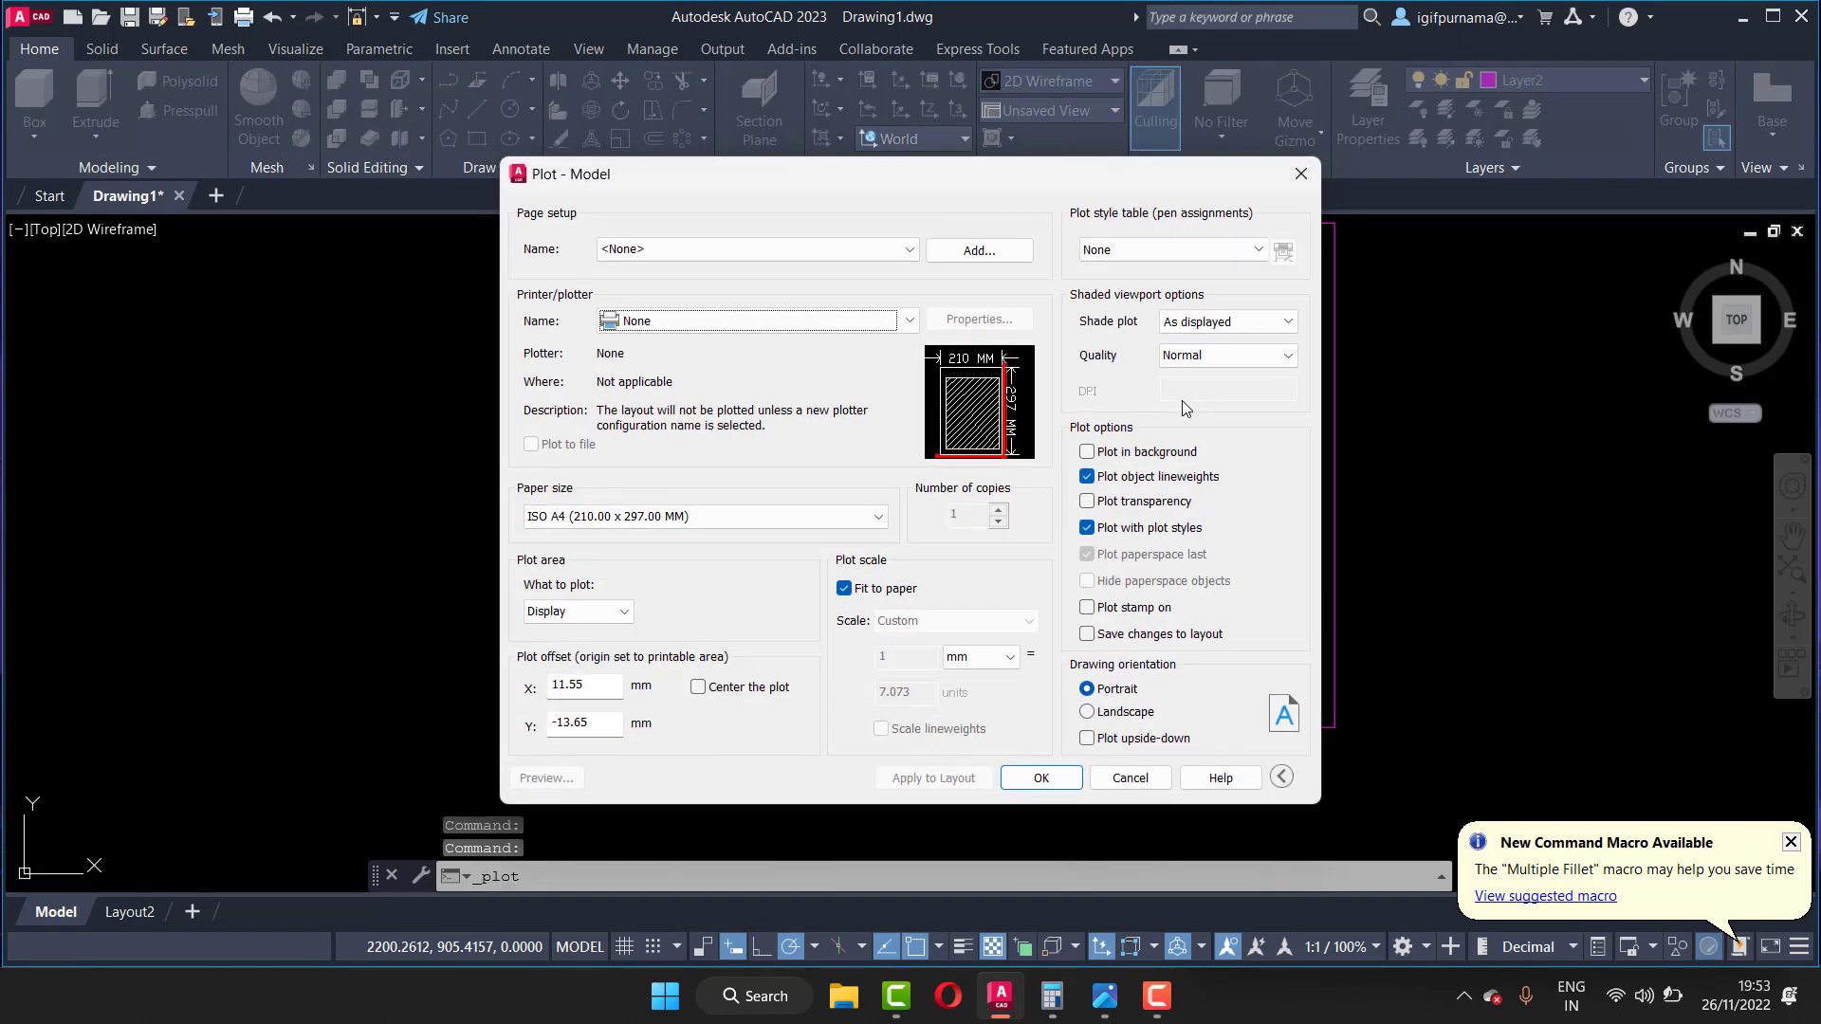
{"action": "left_click", "coordinate": [875, 321]}
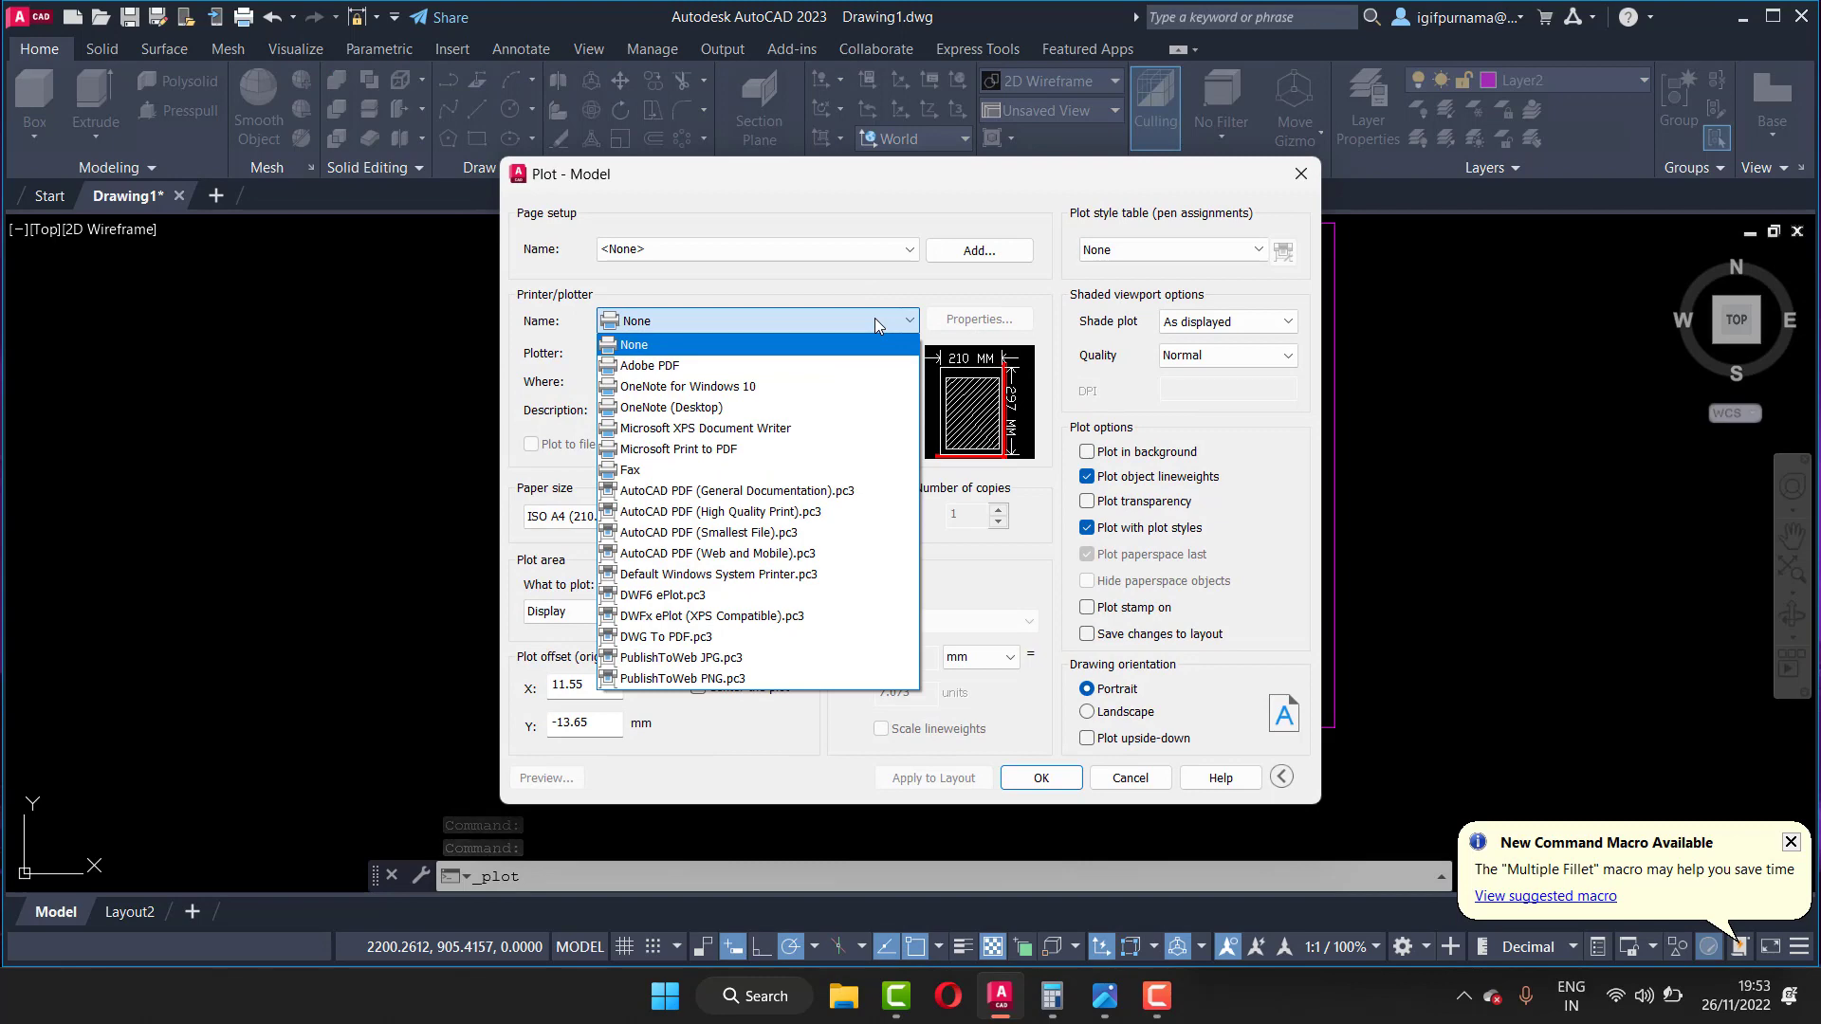
{"action": "left_click", "coordinate": [730, 637]}
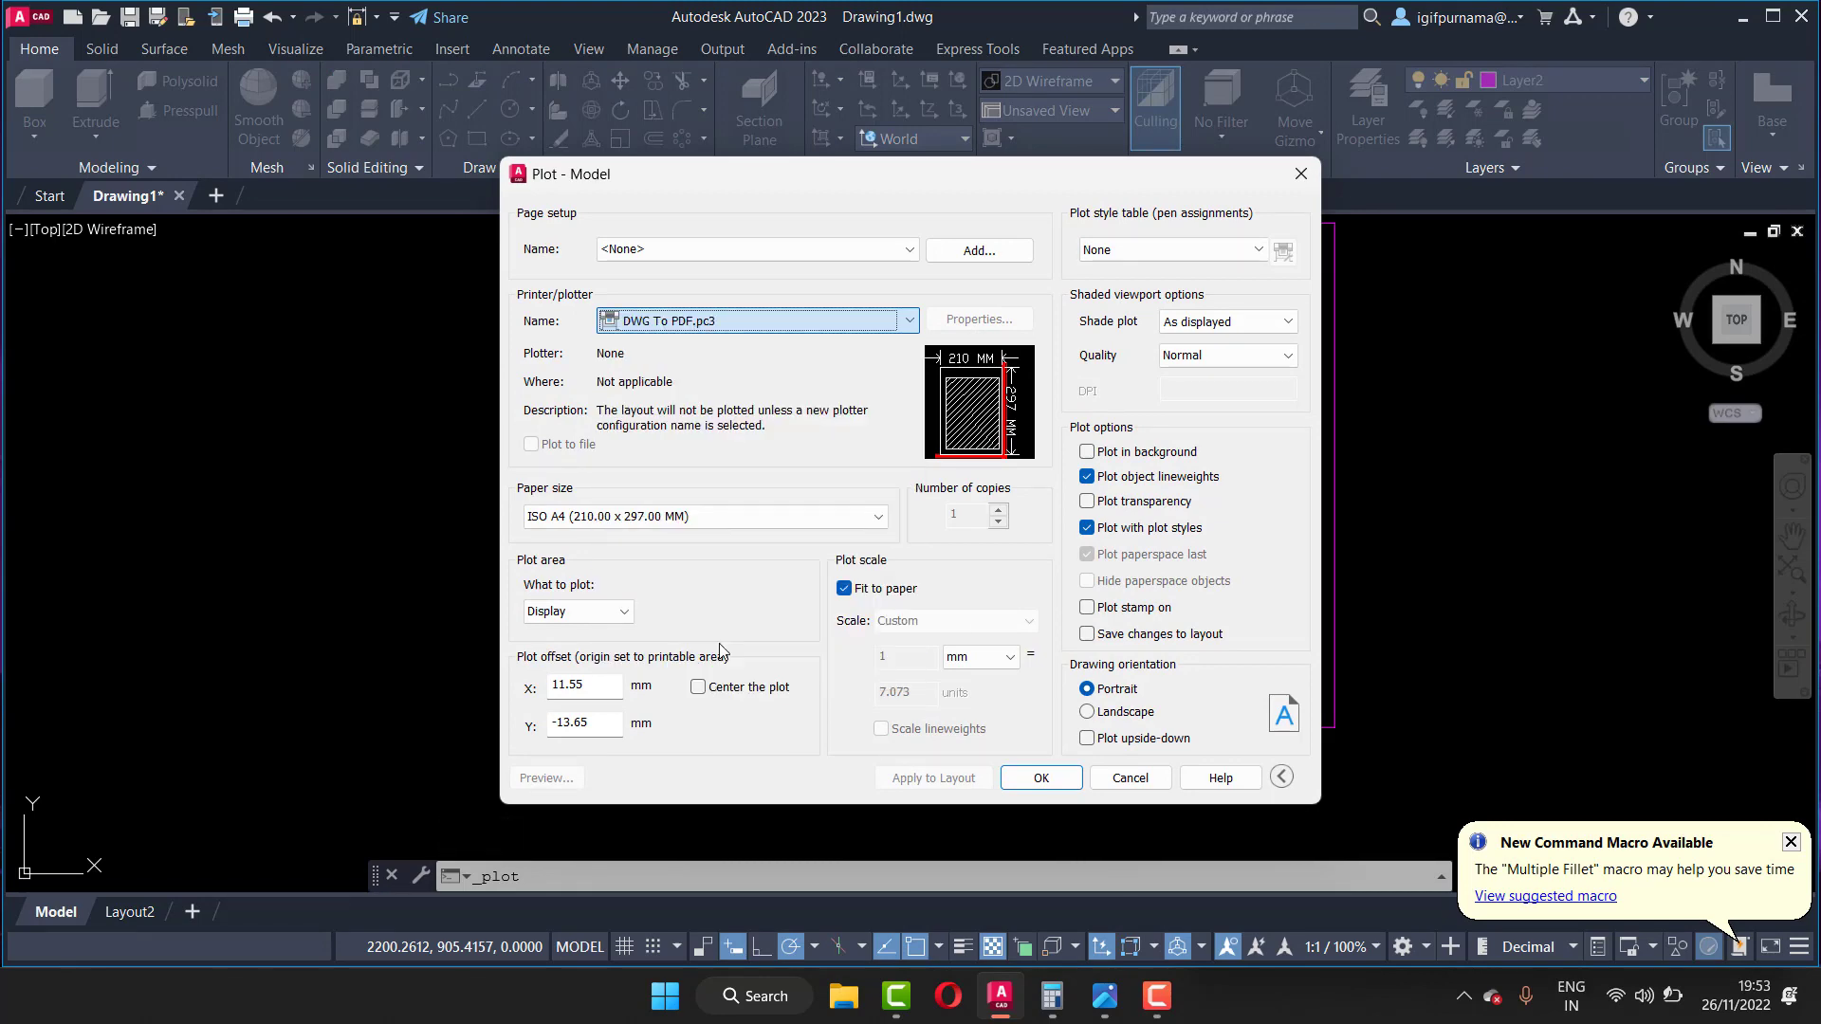
{"action": "left_click", "coordinate": [675, 518]}
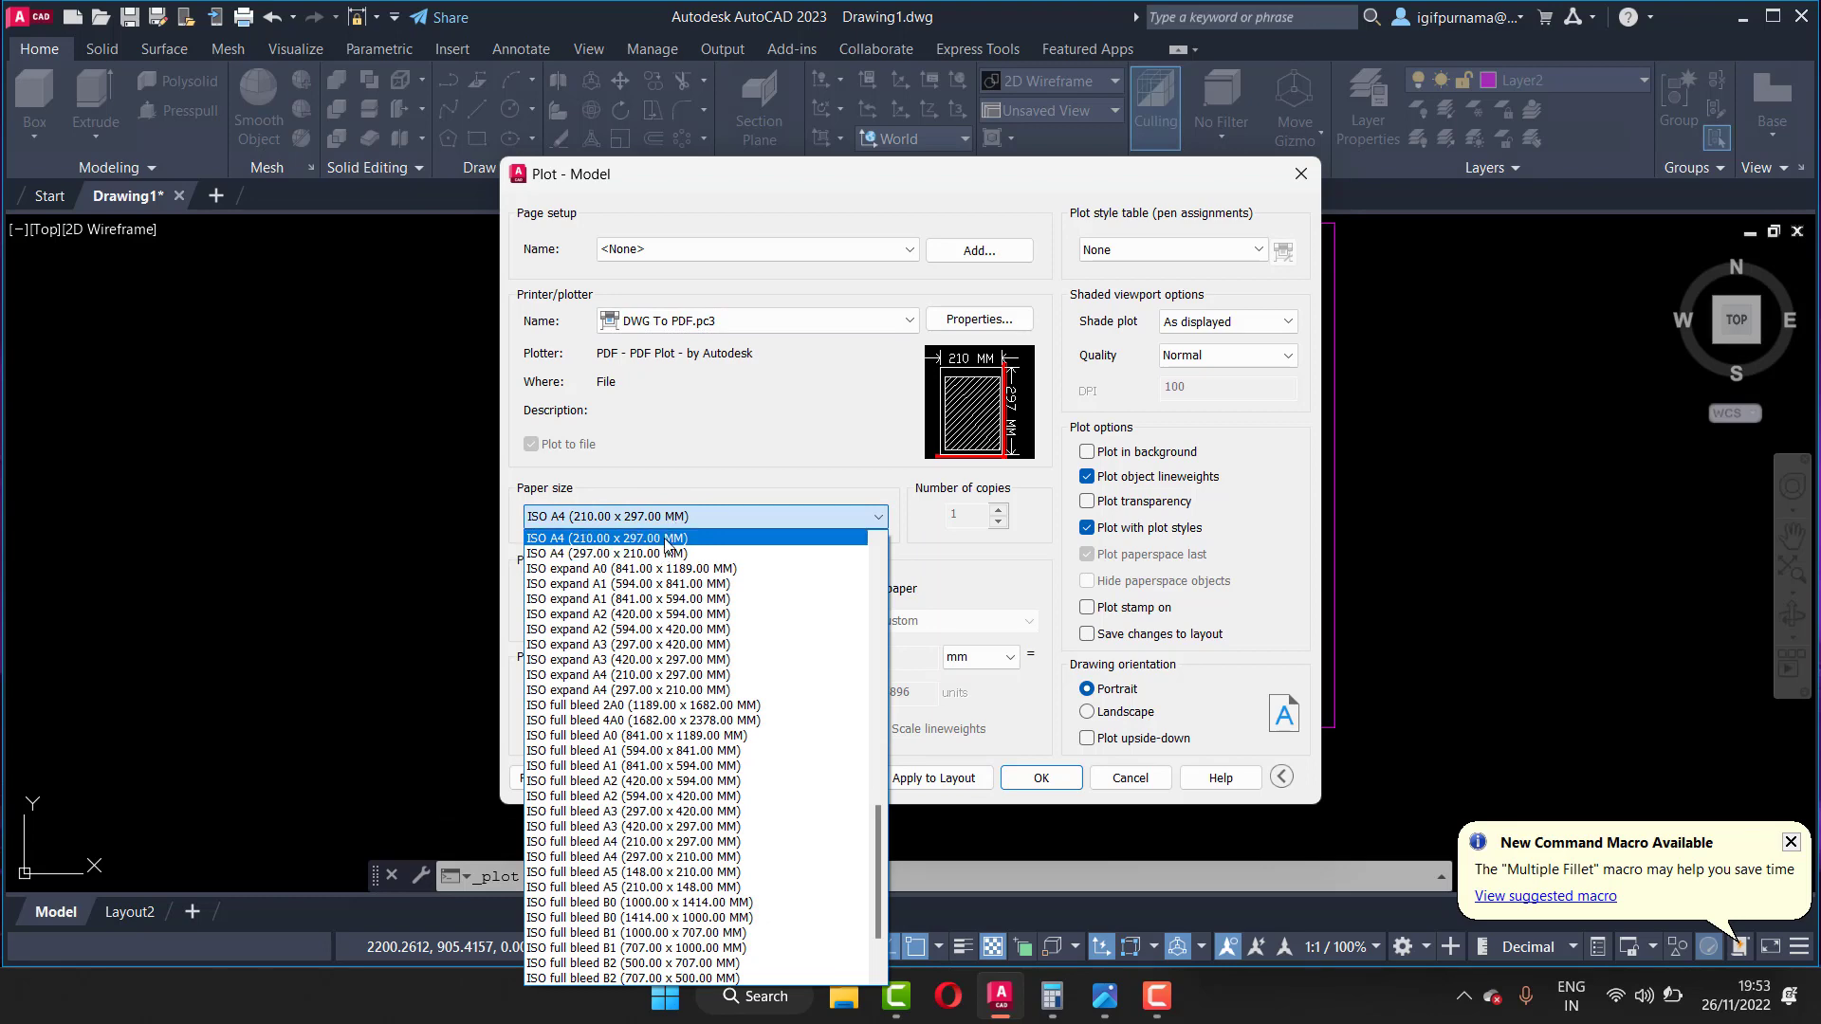
{"action": "left_click", "coordinate": [668, 546]}
Step: Assign the monochrome.ctb plot style table to all layouts
{"action": "left_click", "coordinate": [1159, 253]}
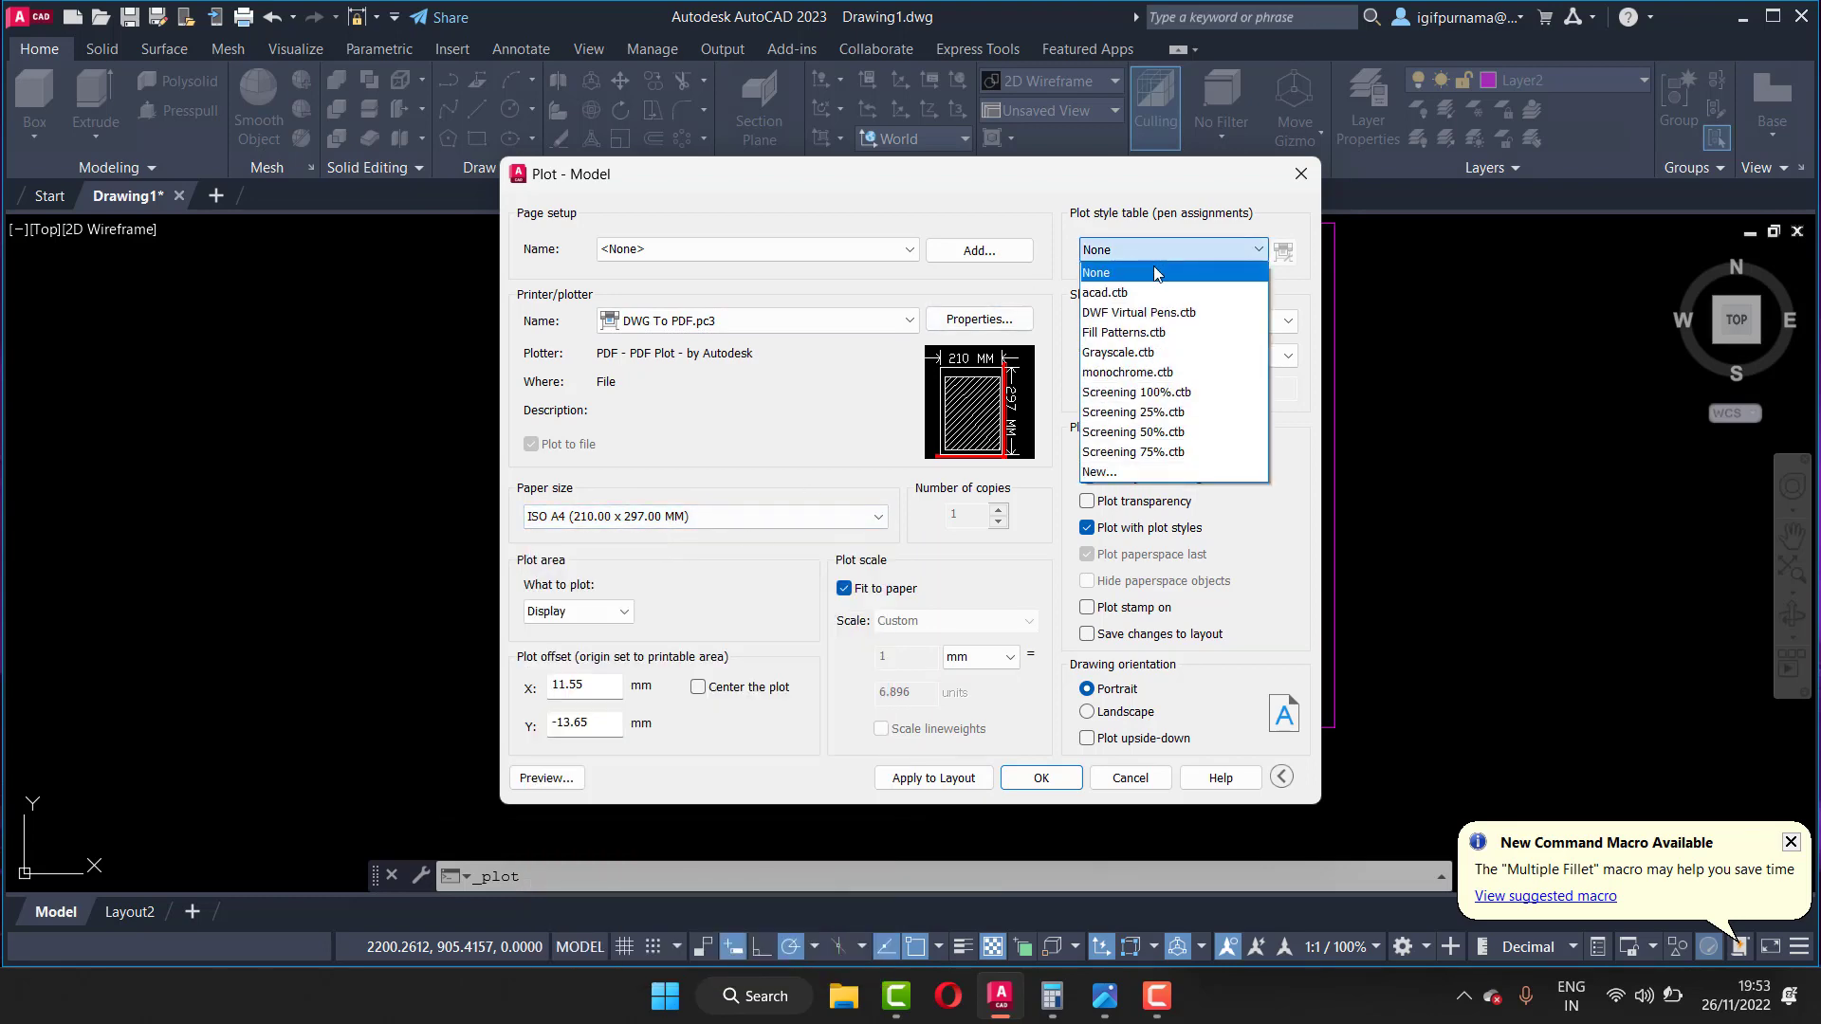
{"action": "left_click", "coordinate": [1142, 373]}
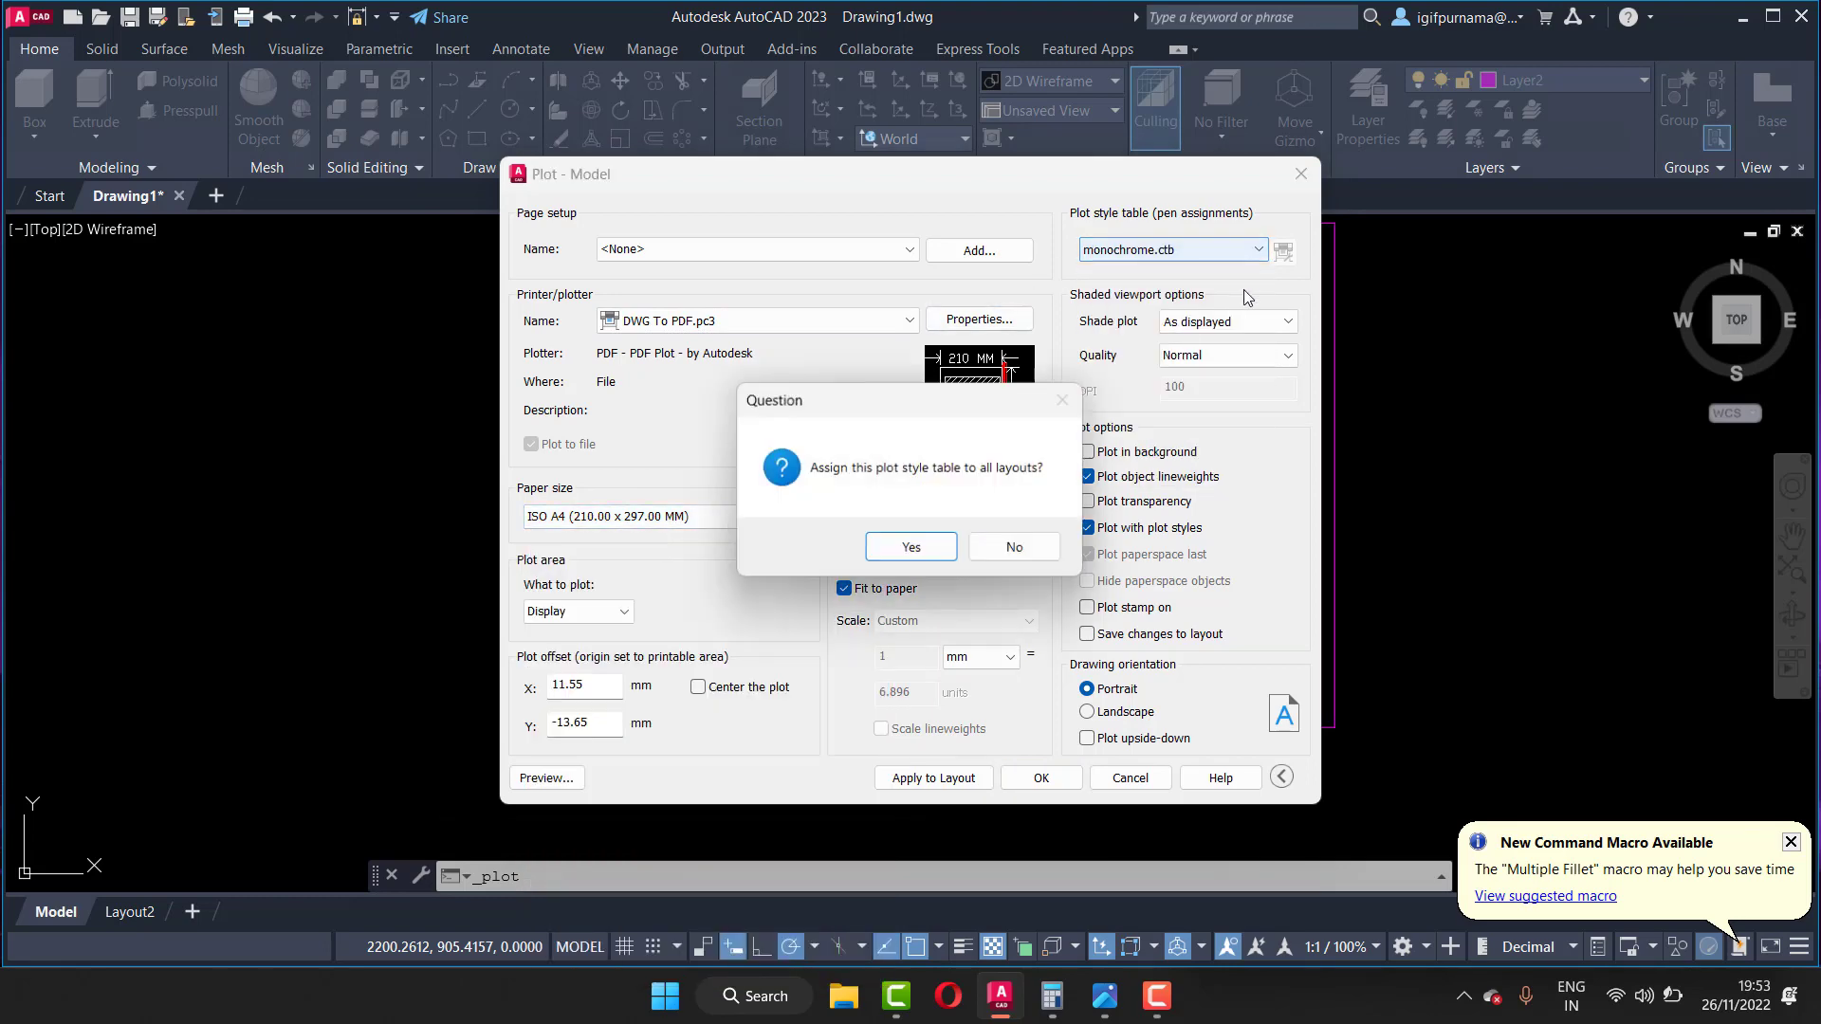
{"action": "left_click", "coordinate": [935, 545]}
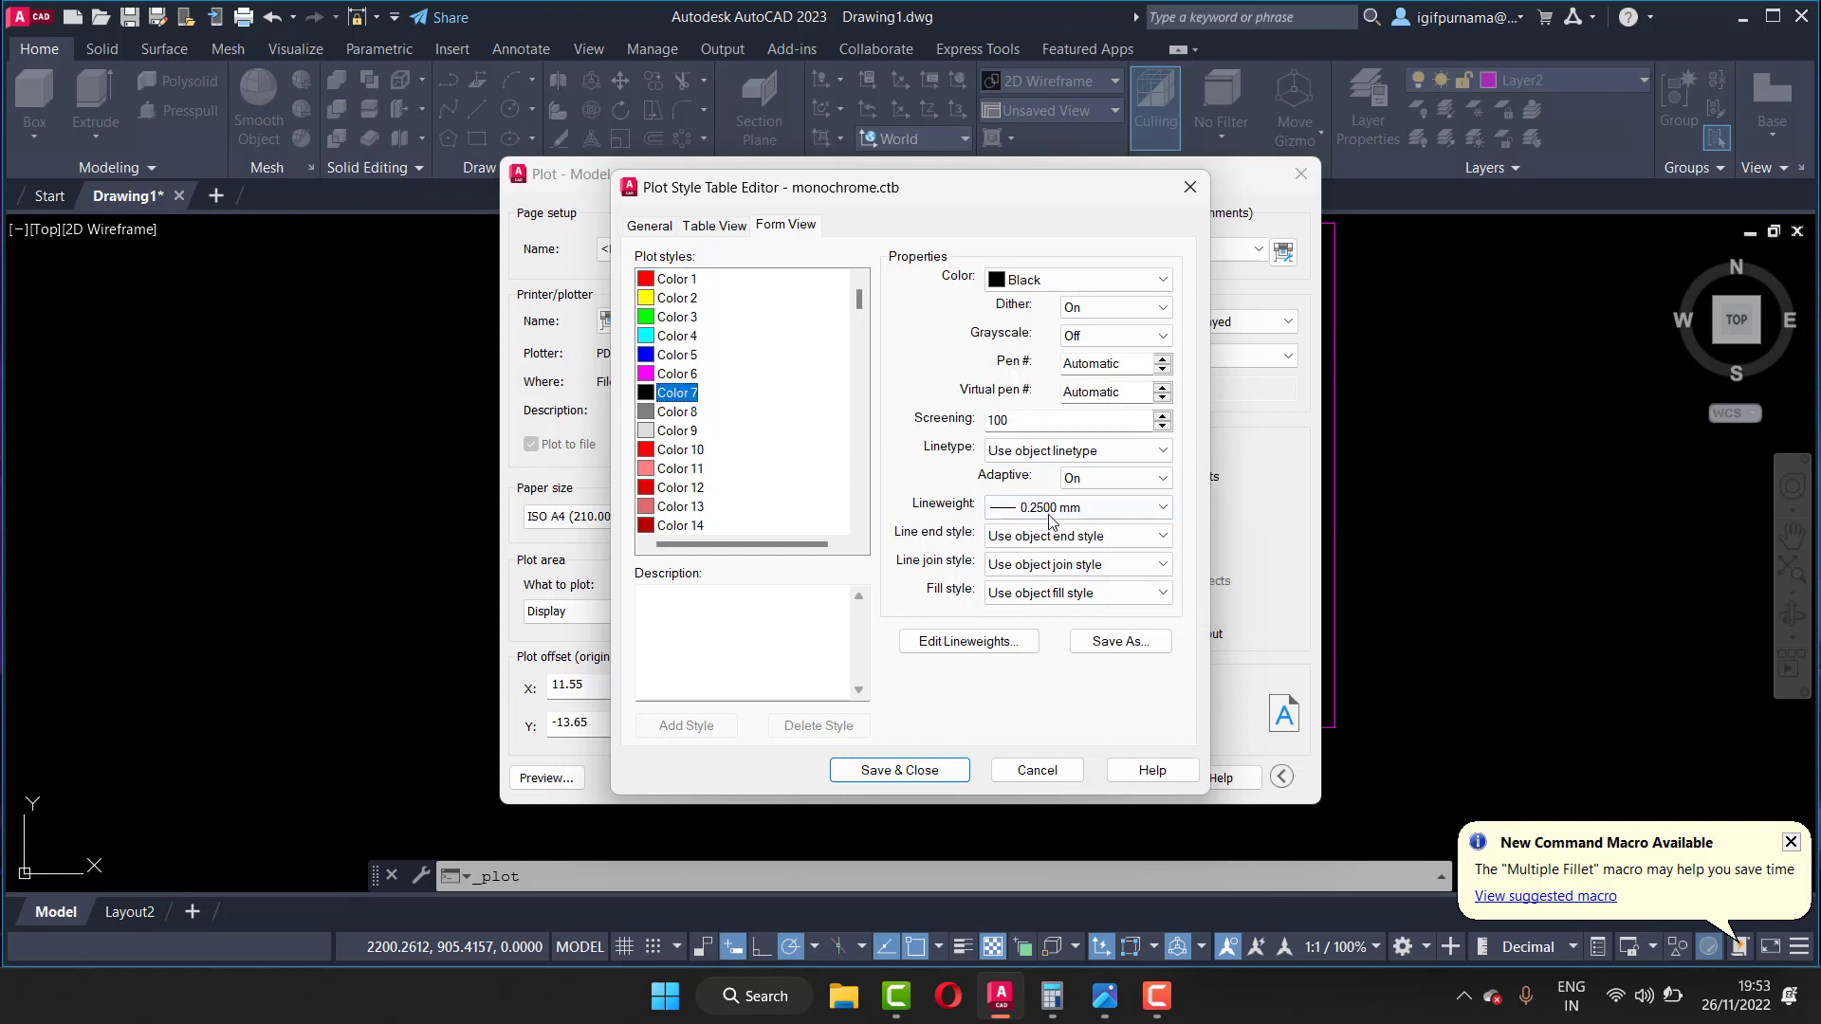
Step: In monochrome.ctb, leave the current pen unchanged and set Color 1's lineweight to 0.1300 mm
{"action": "left_click", "coordinate": [1087, 508]}
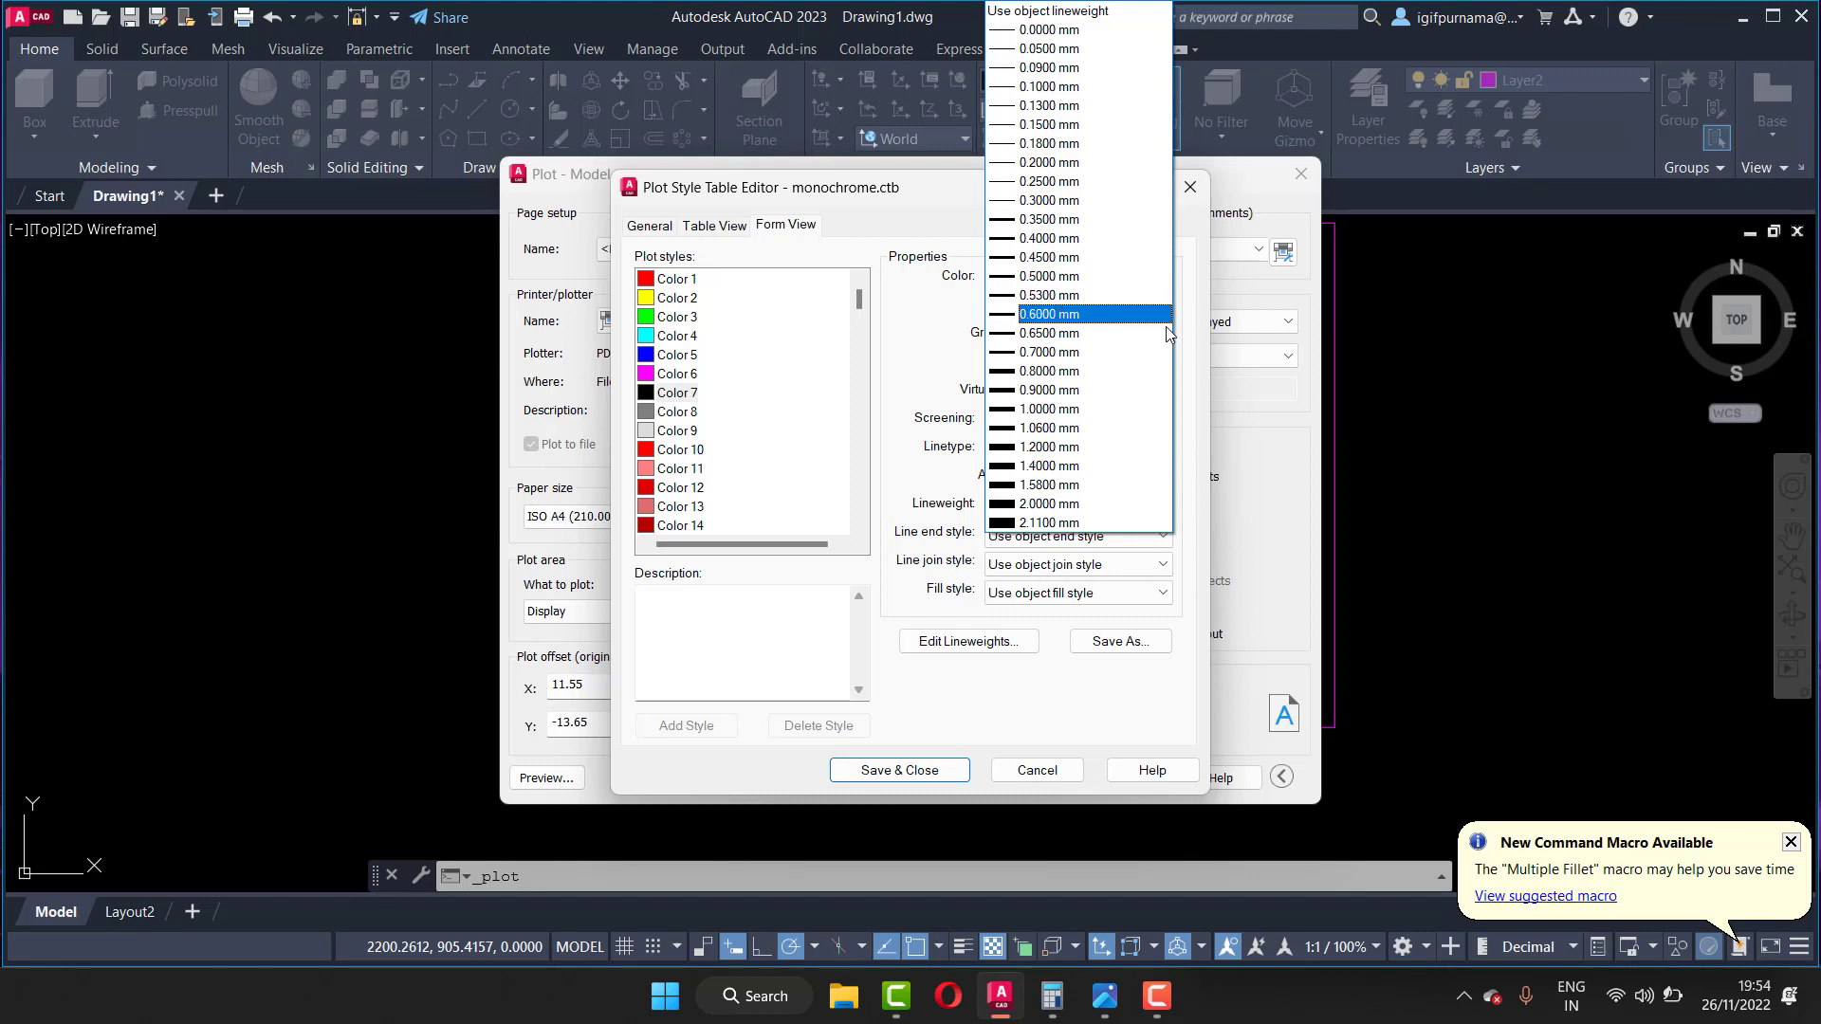
{"action": "left_click", "coordinate": [1199, 365]}
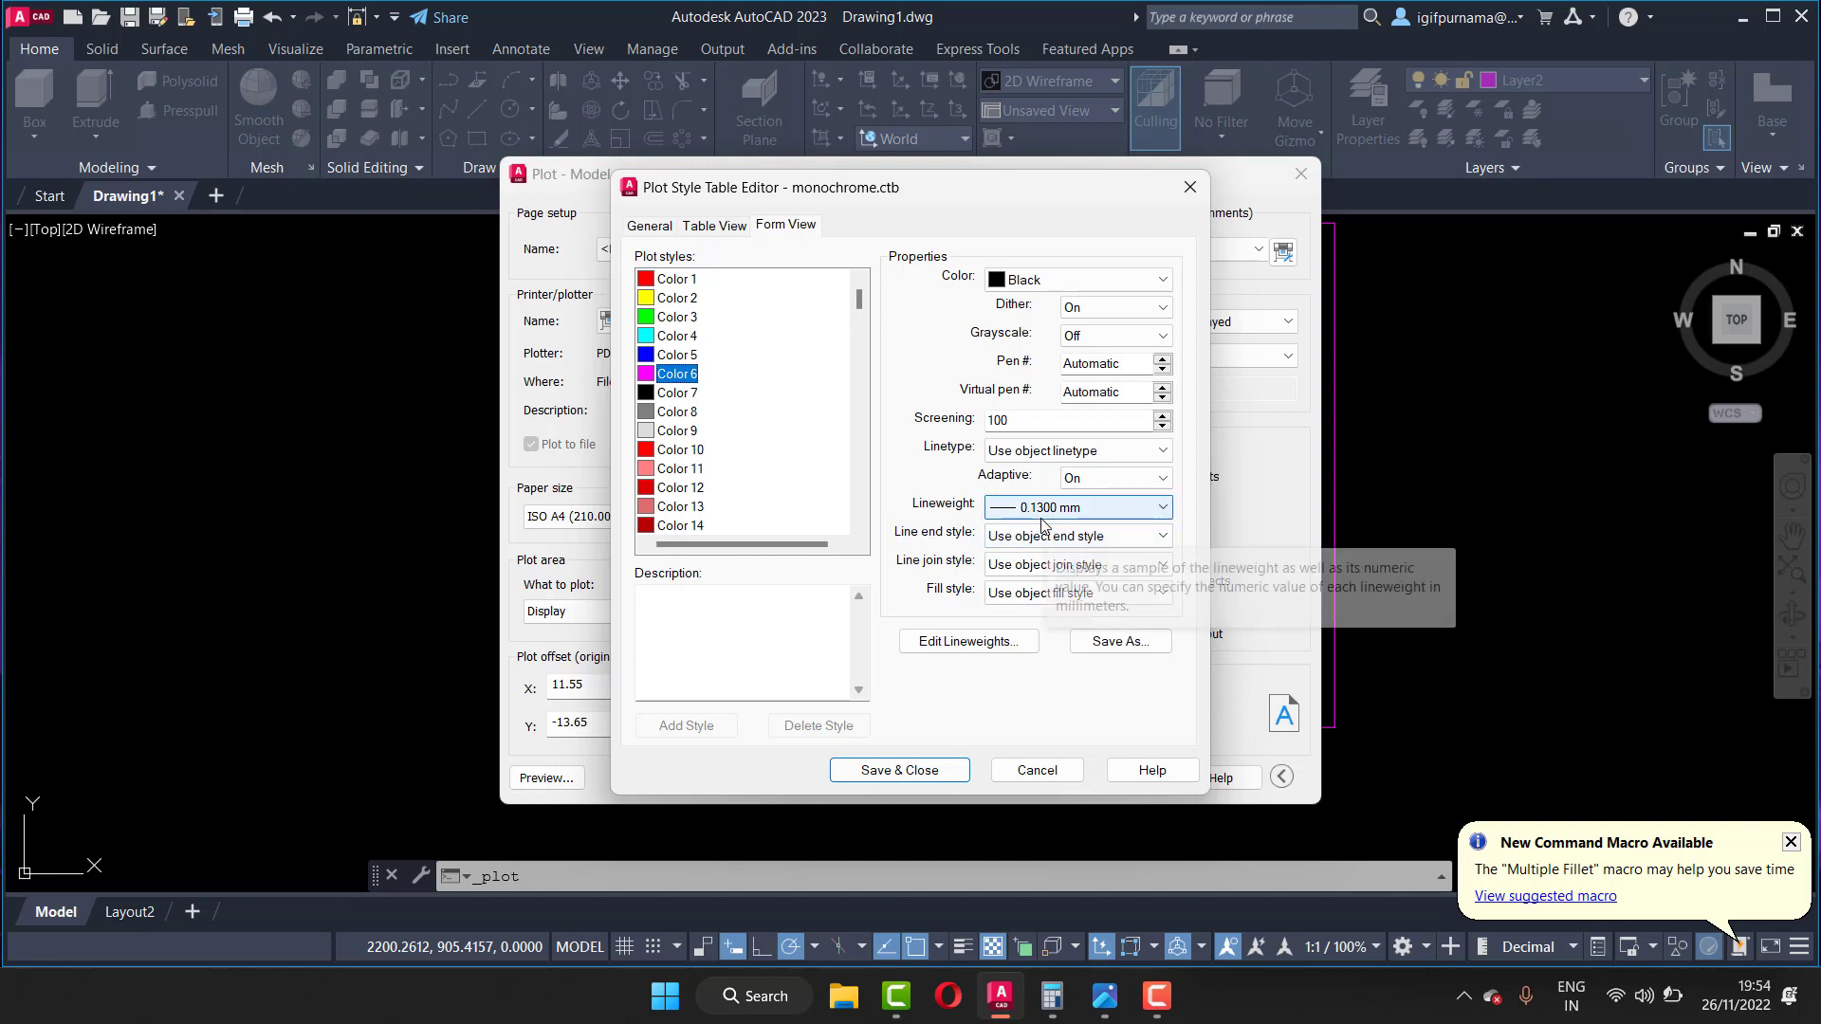
{"action": "left_click", "coordinate": [668, 279]}
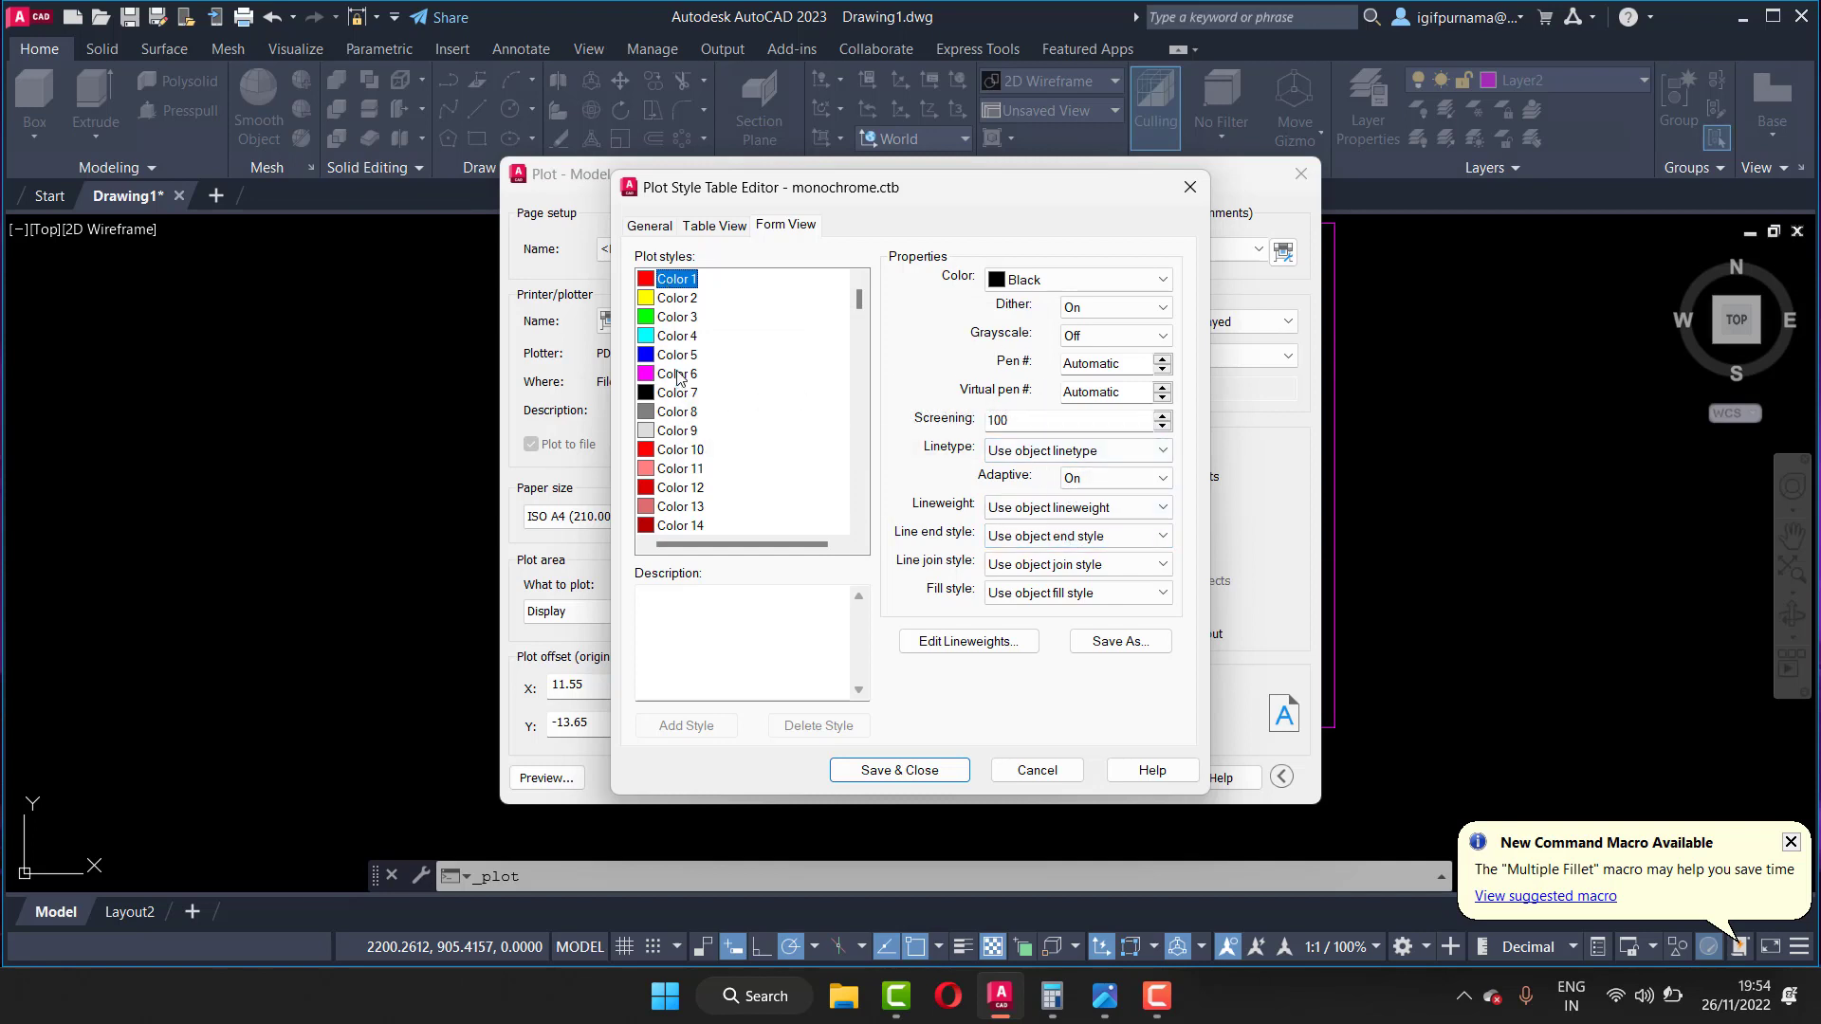
{"action": "left_click", "coordinate": [1069, 508]}
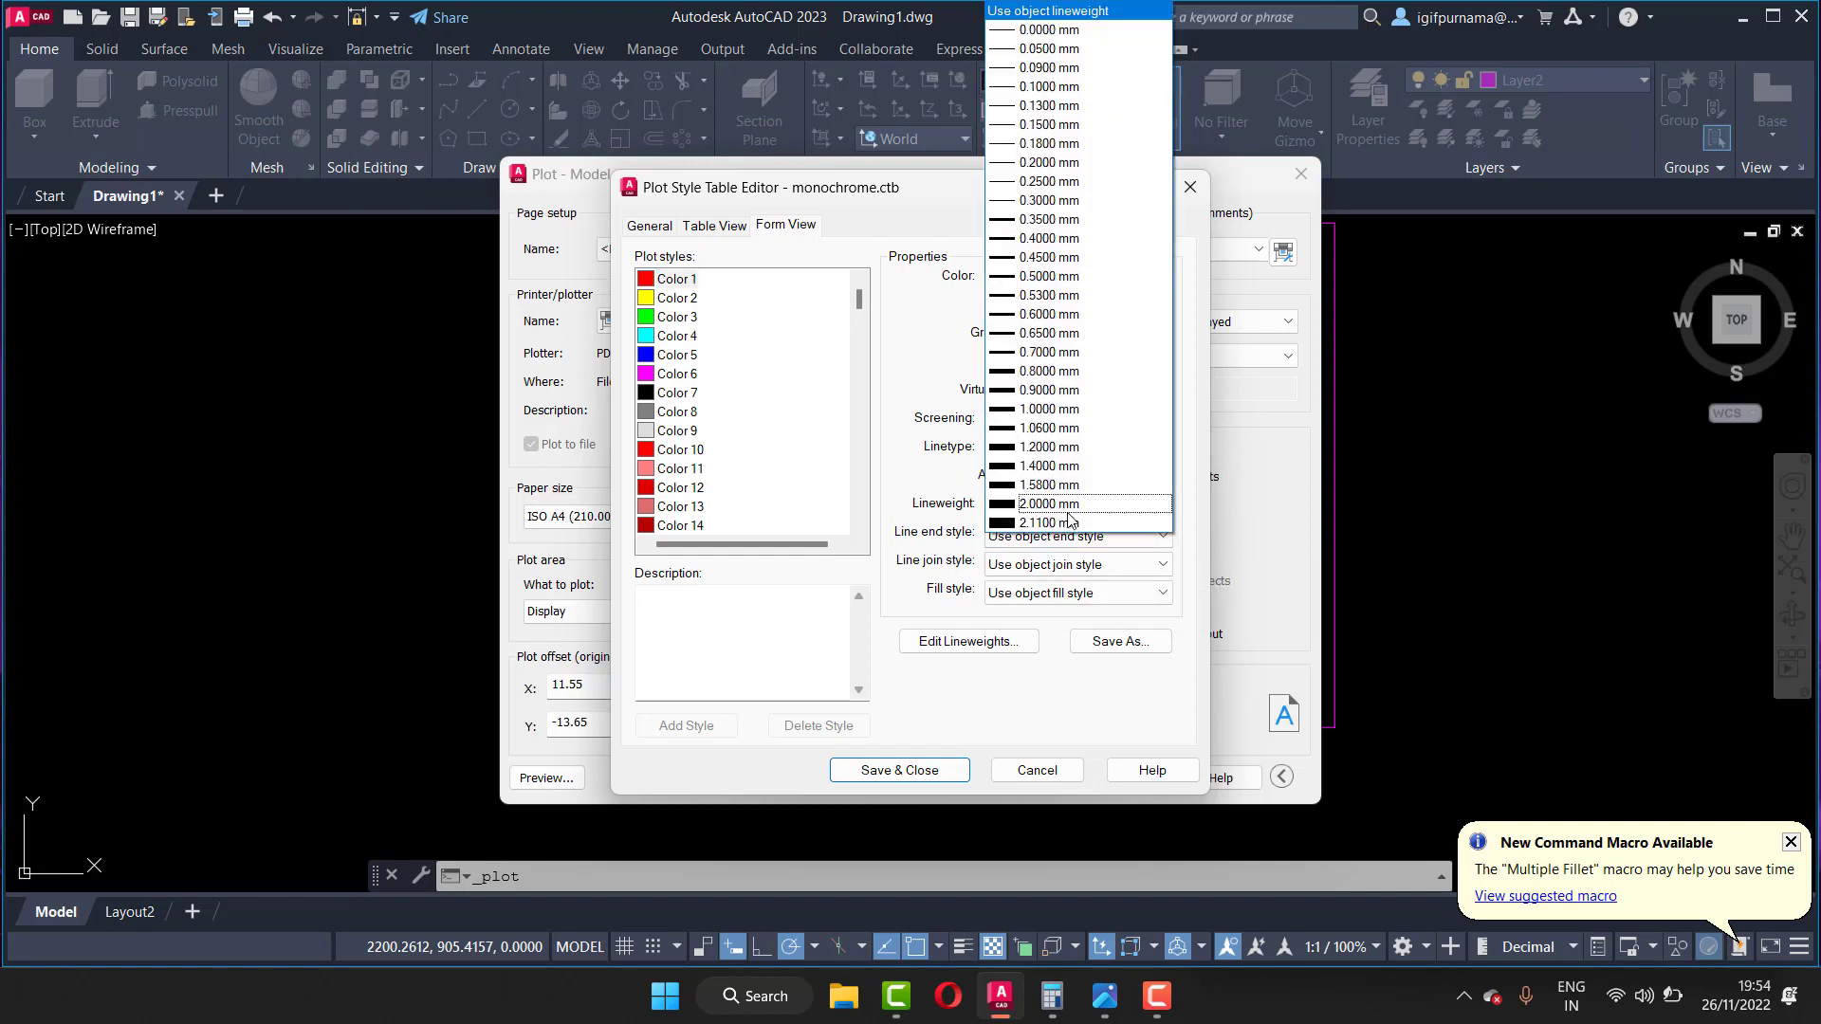
{"action": "left_click", "coordinate": [1066, 112]}
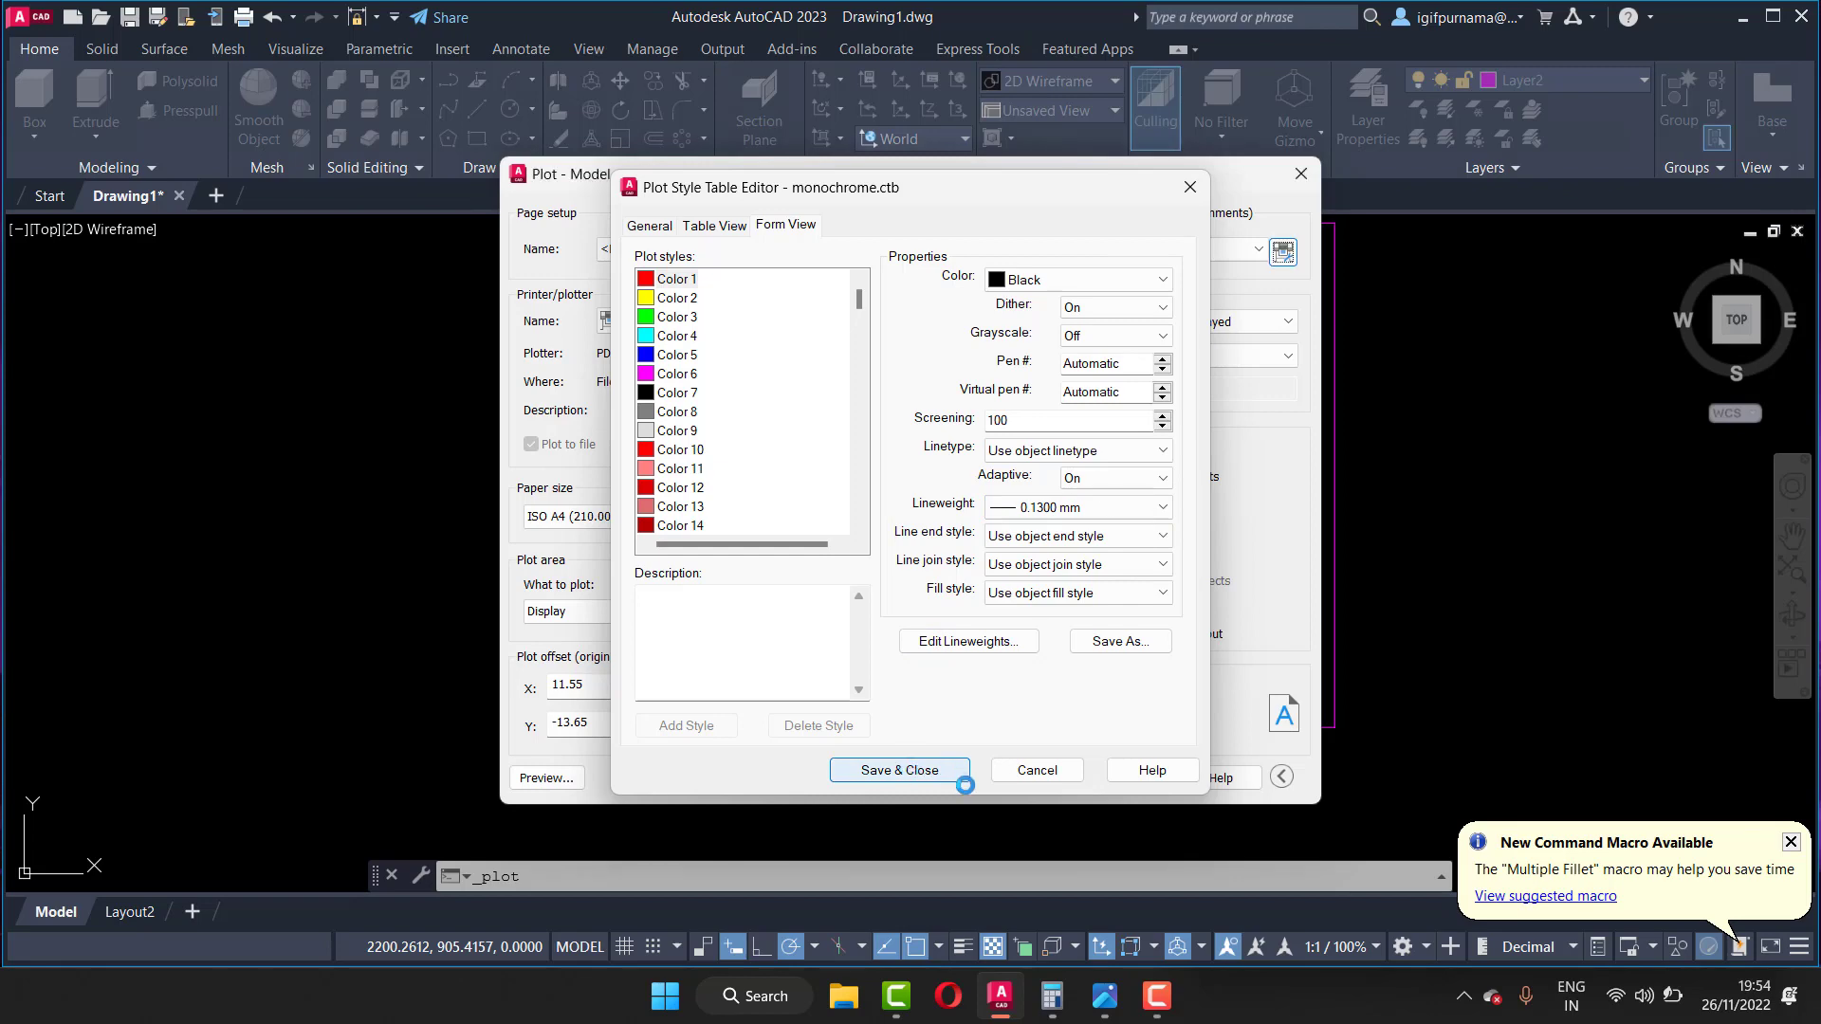
Step: Plot landscape, centred, using a window from the frame's top-left to bottom-right corner
{"action": "left_click", "coordinate": [1087, 712]}
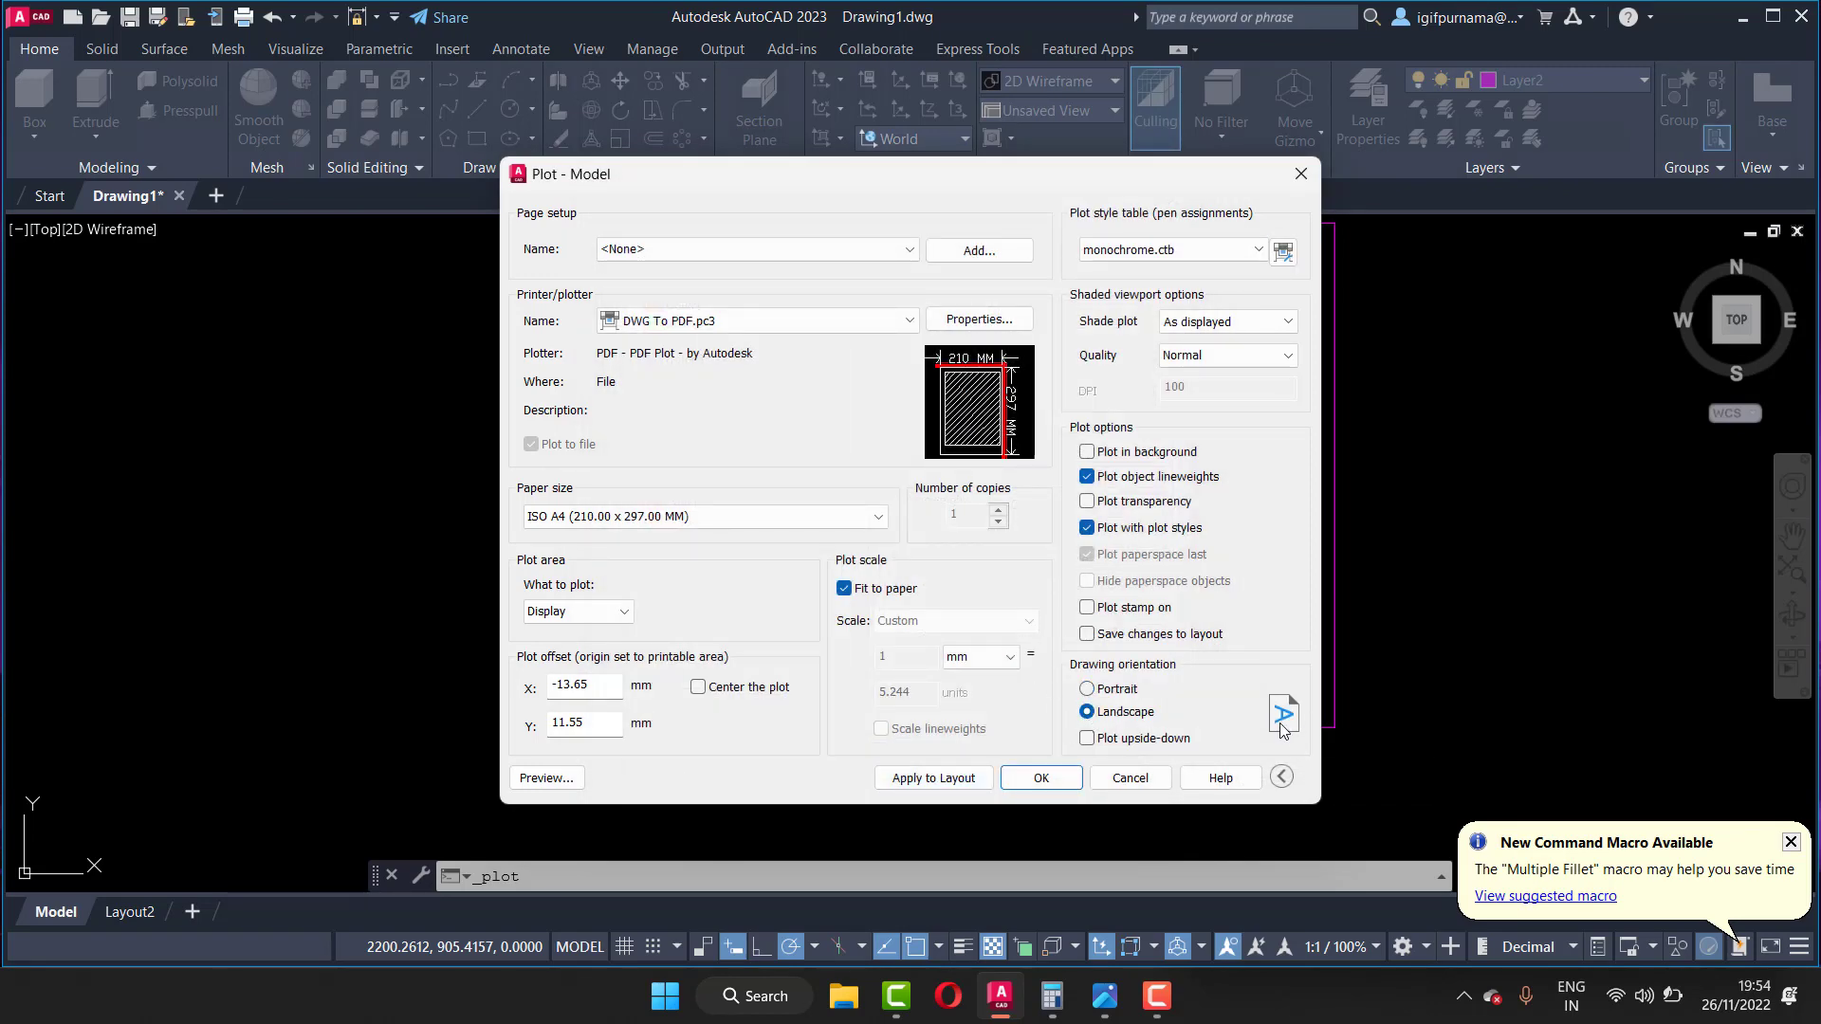
{"action": "left_click", "coordinate": [716, 693]}
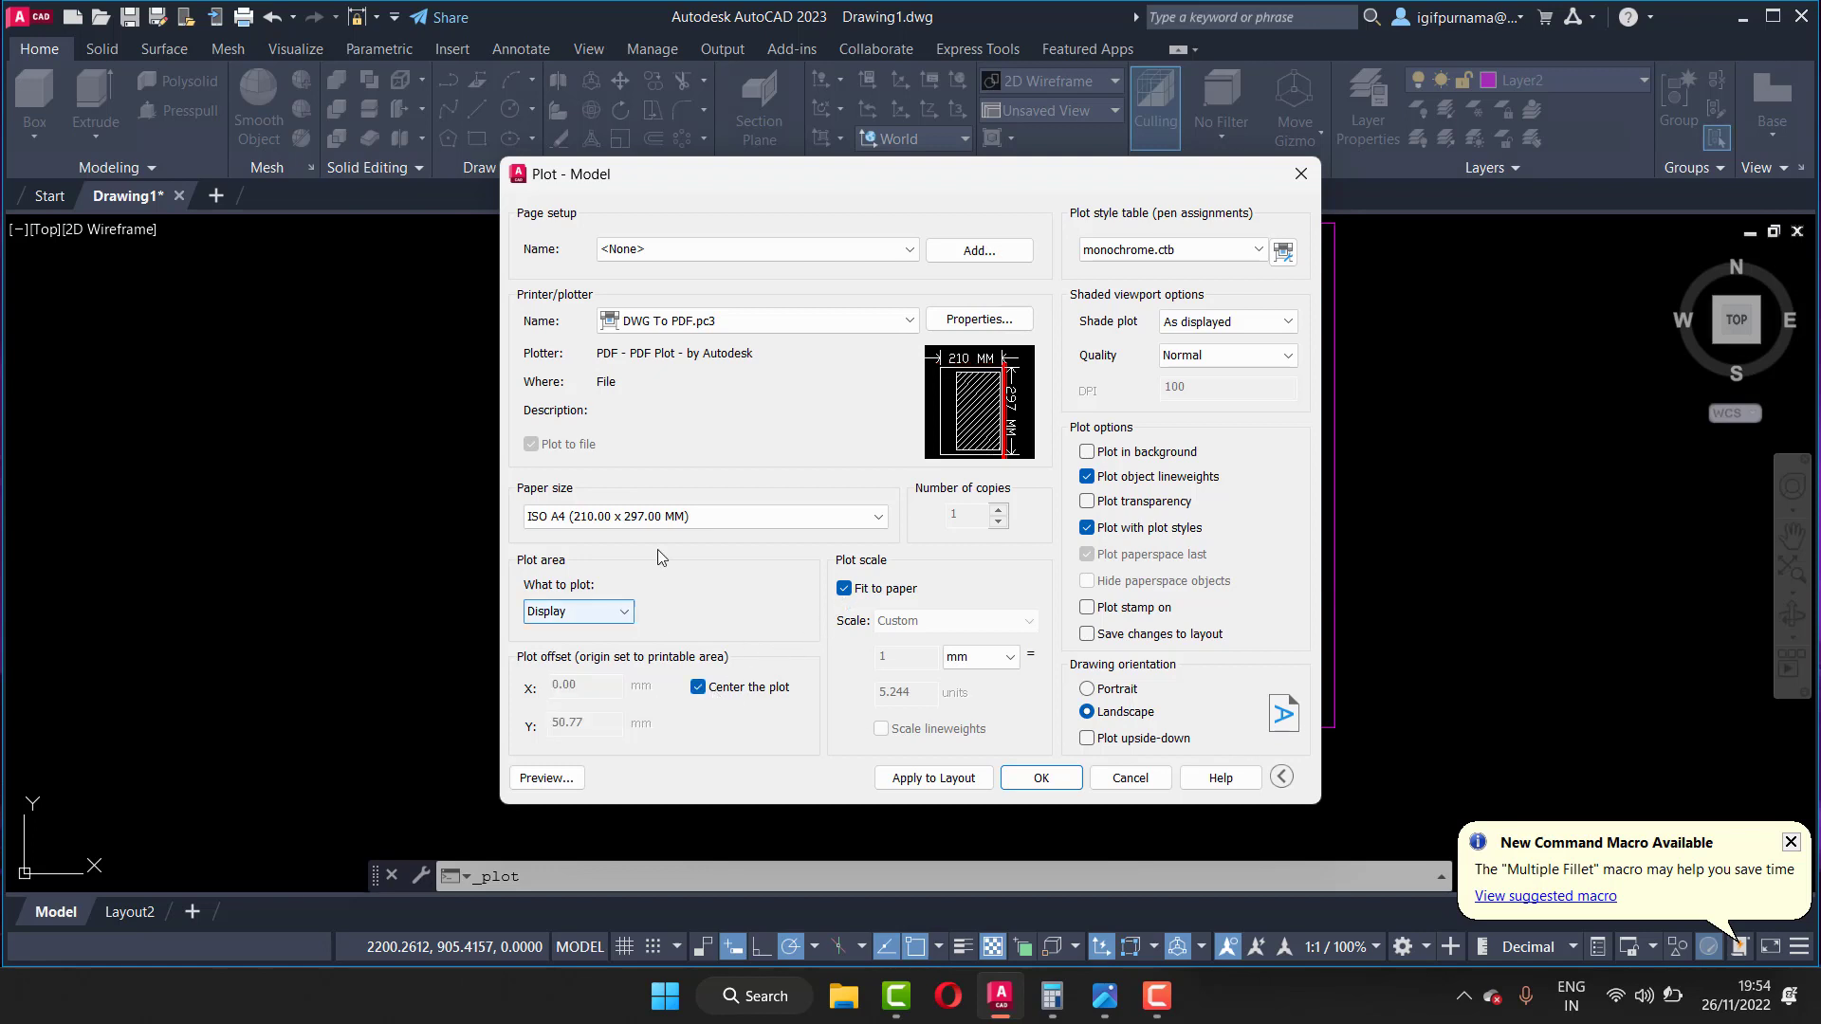
{"action": "left_click", "coordinate": [623, 613]}
{"action": "left_click", "coordinate": [556, 679]}
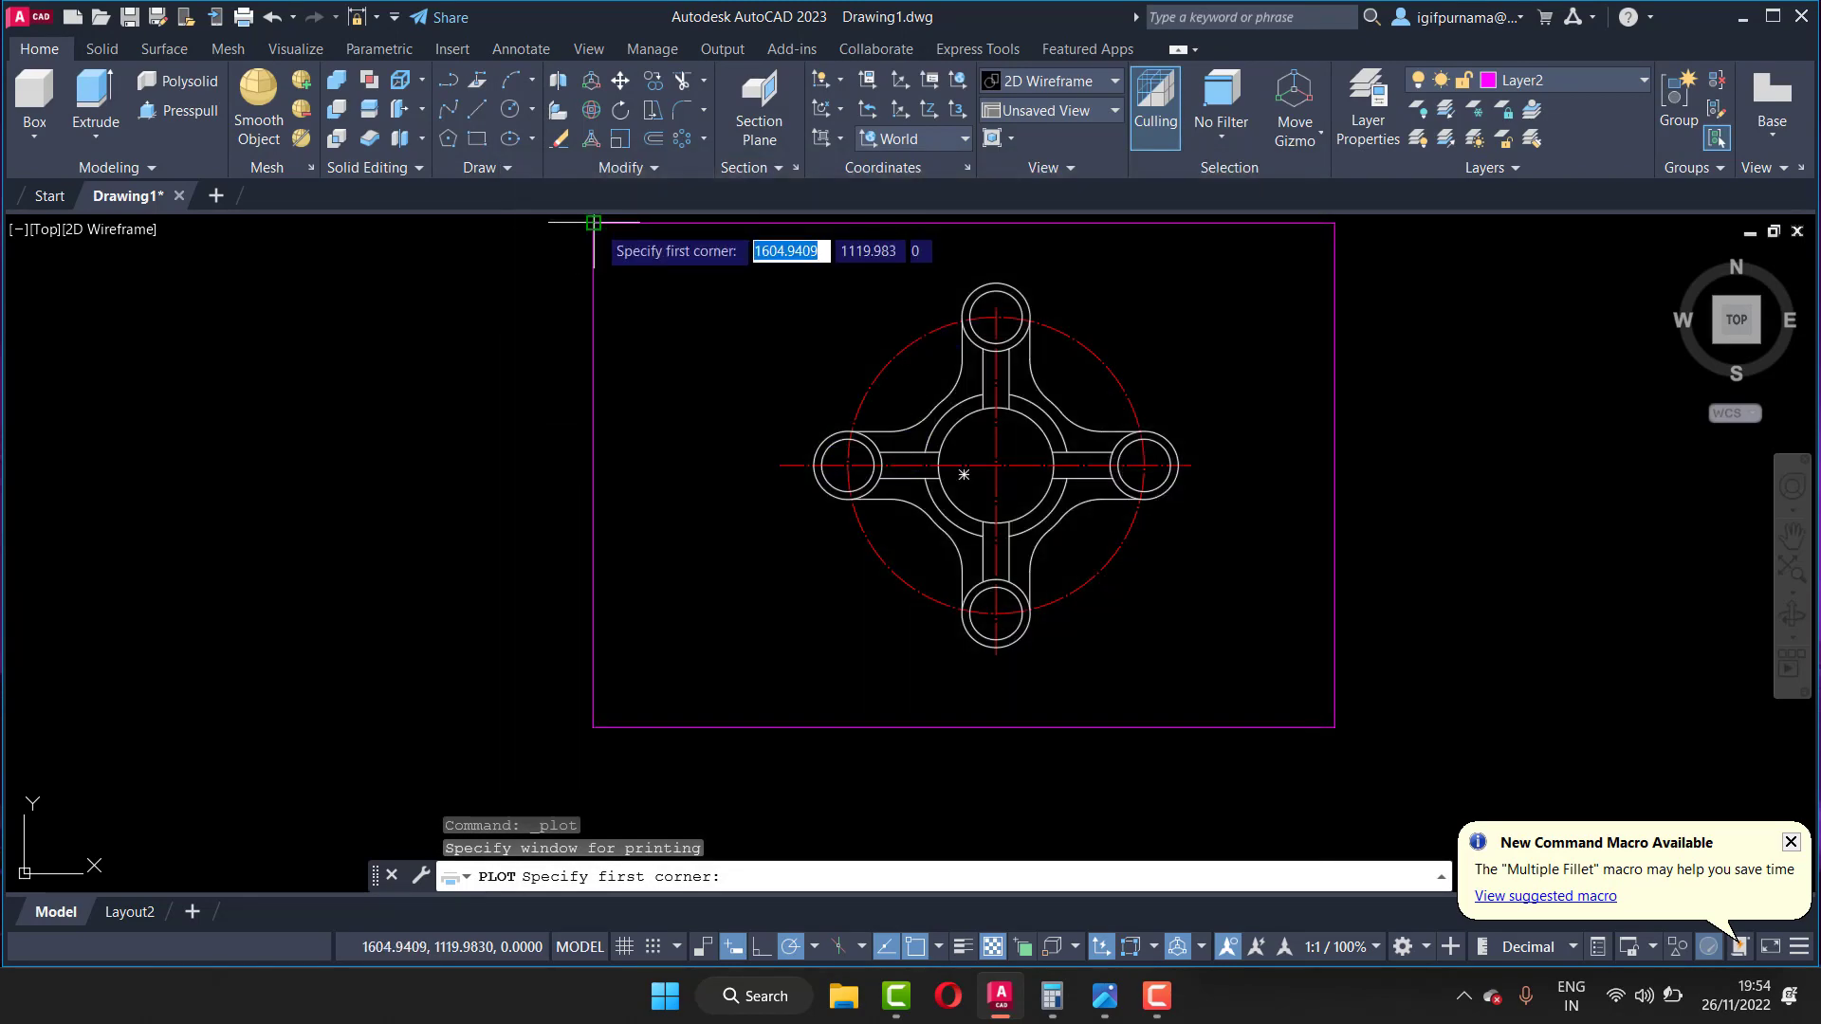
{"action": "left_click", "coordinate": [594, 224]}
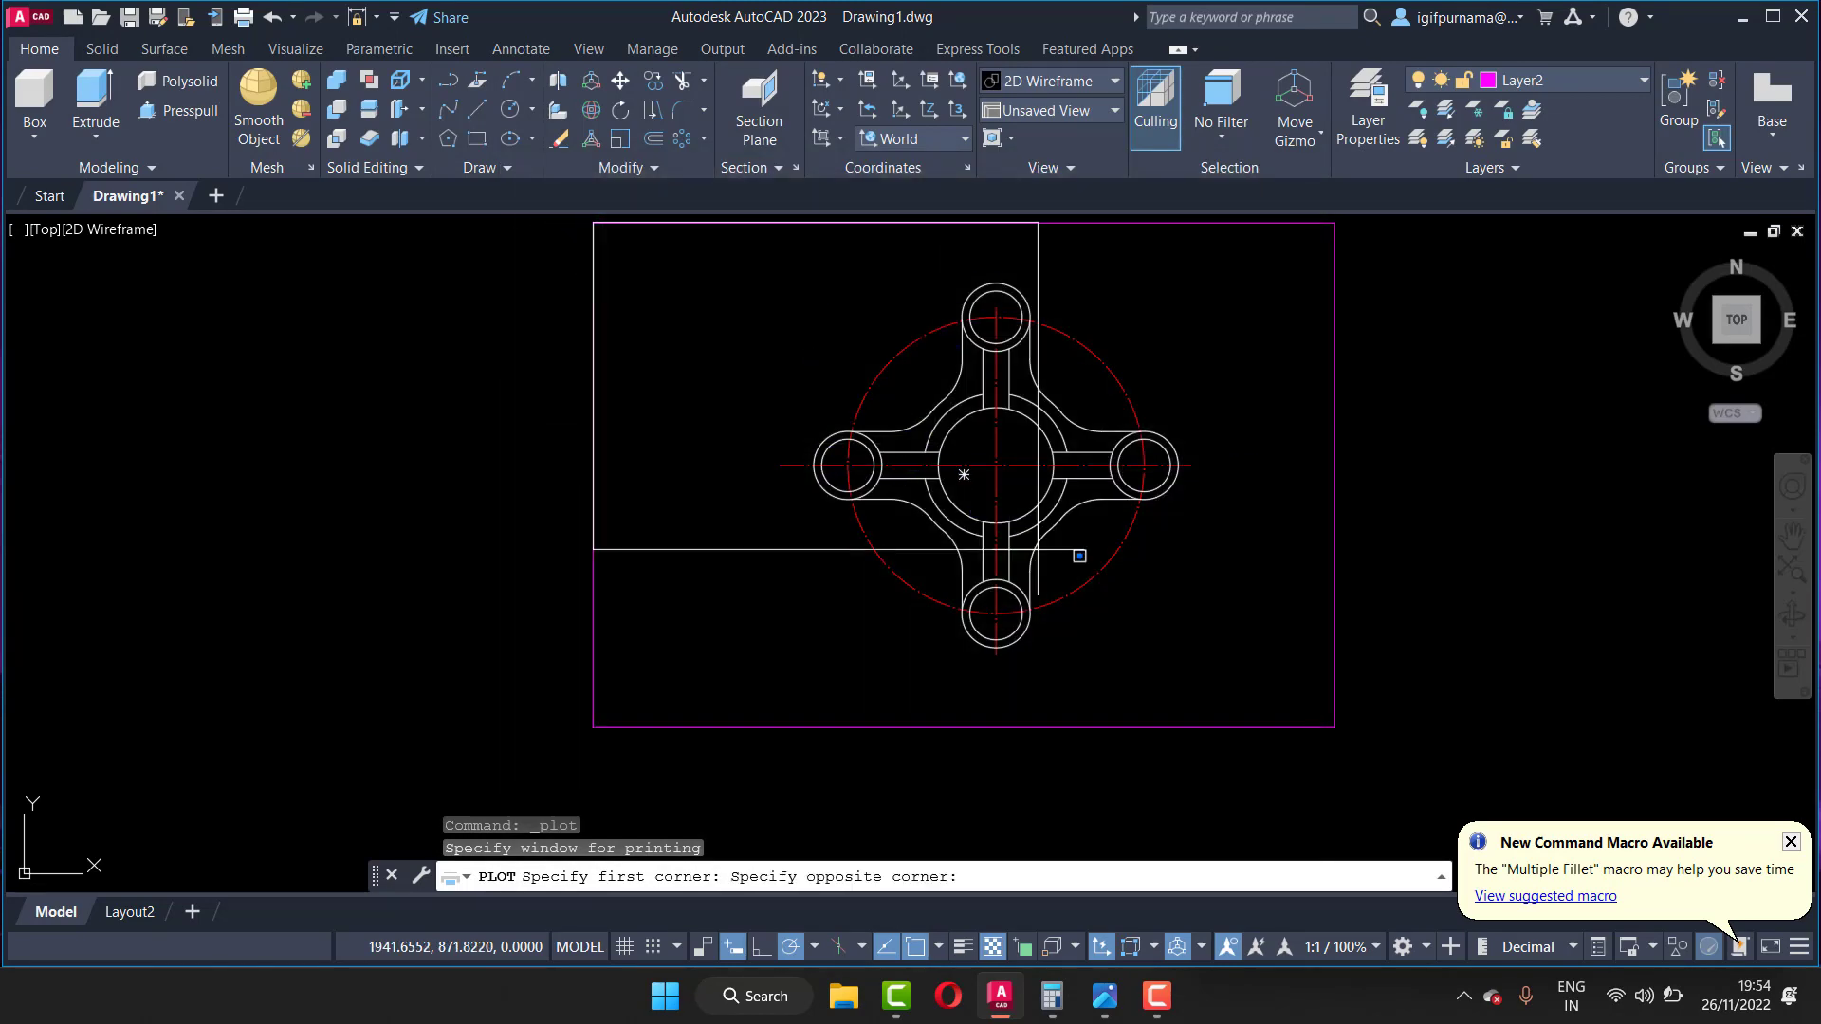
{"action": "left_click", "coordinate": [1335, 726]}
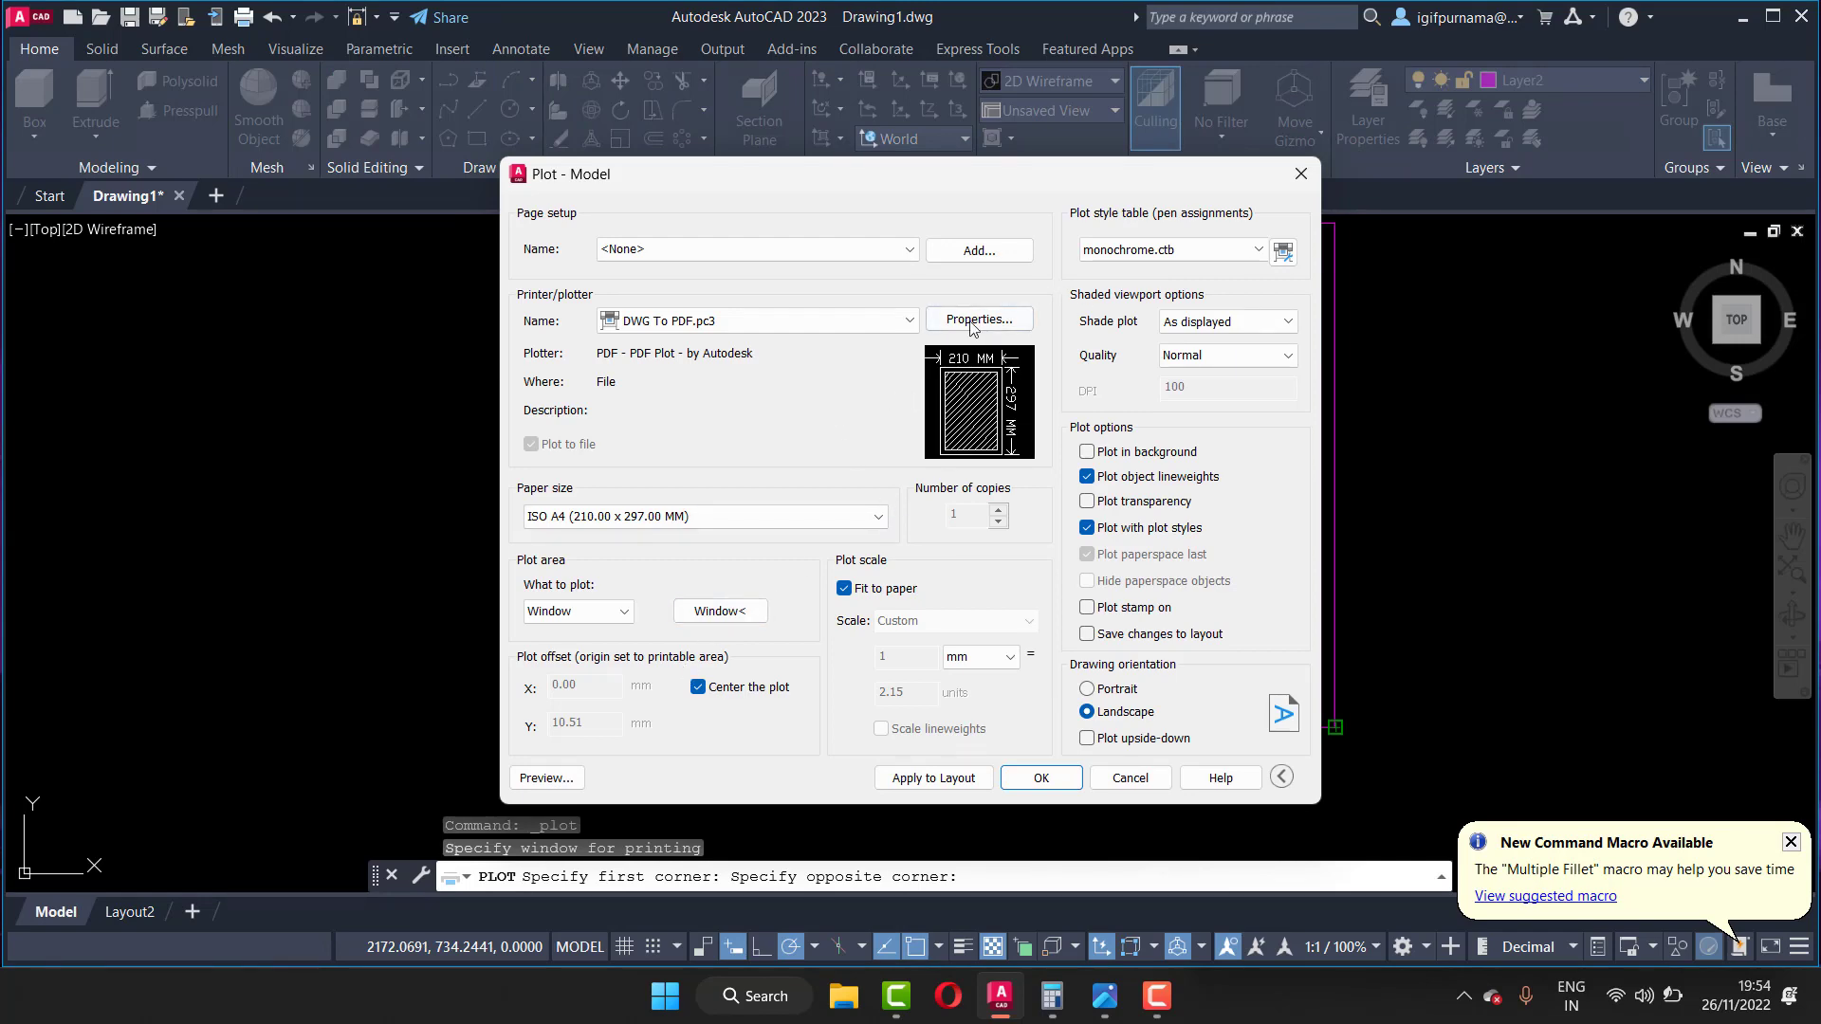
Step: Preview the black-and-white plot of the framed flange, zoom in, then exit the preview
{"action": "left_click", "coordinate": [557, 782]}
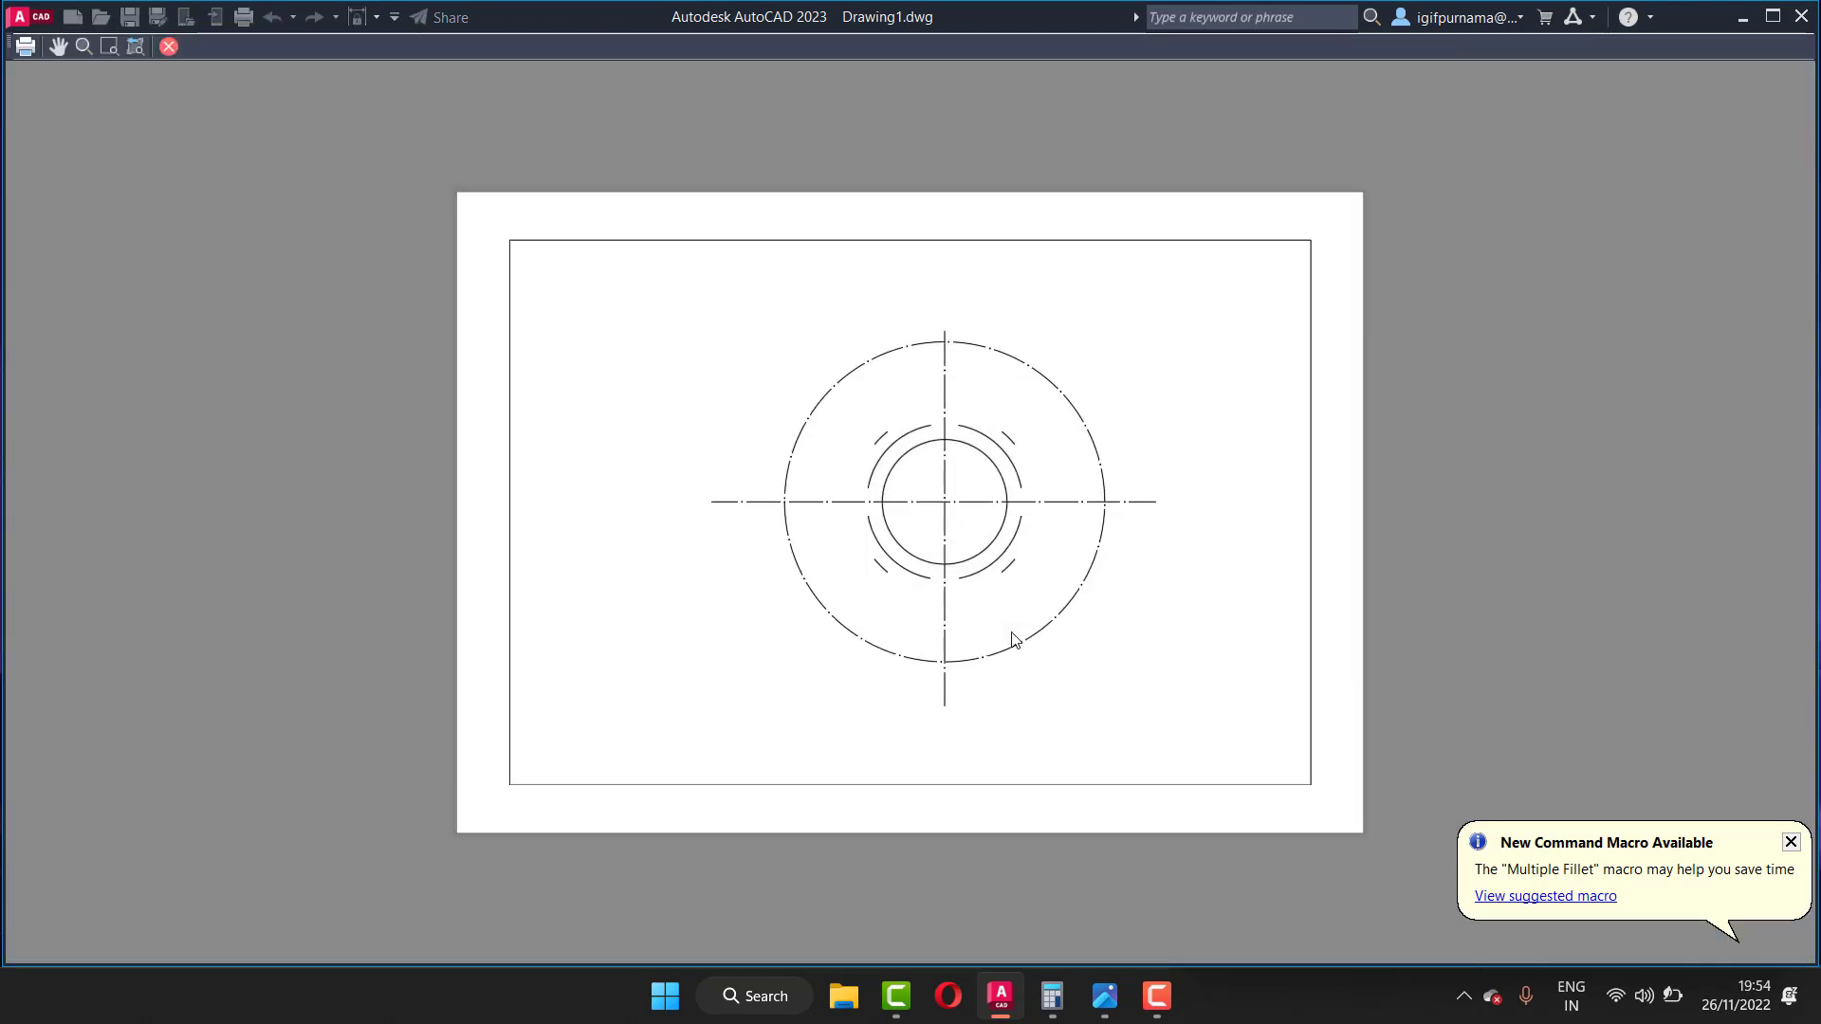
{"action": "scroll", "coordinate": [939, 565], "scroll_direction": "up", "scroll_amount": 3}
{"action": "scroll", "coordinate": [939, 569], "scroll_direction": "up", "scroll_amount": 2}
{"action": "scroll", "coordinate": [1081, 299], "scroll_direction": "down", "scroll_amount": 5}
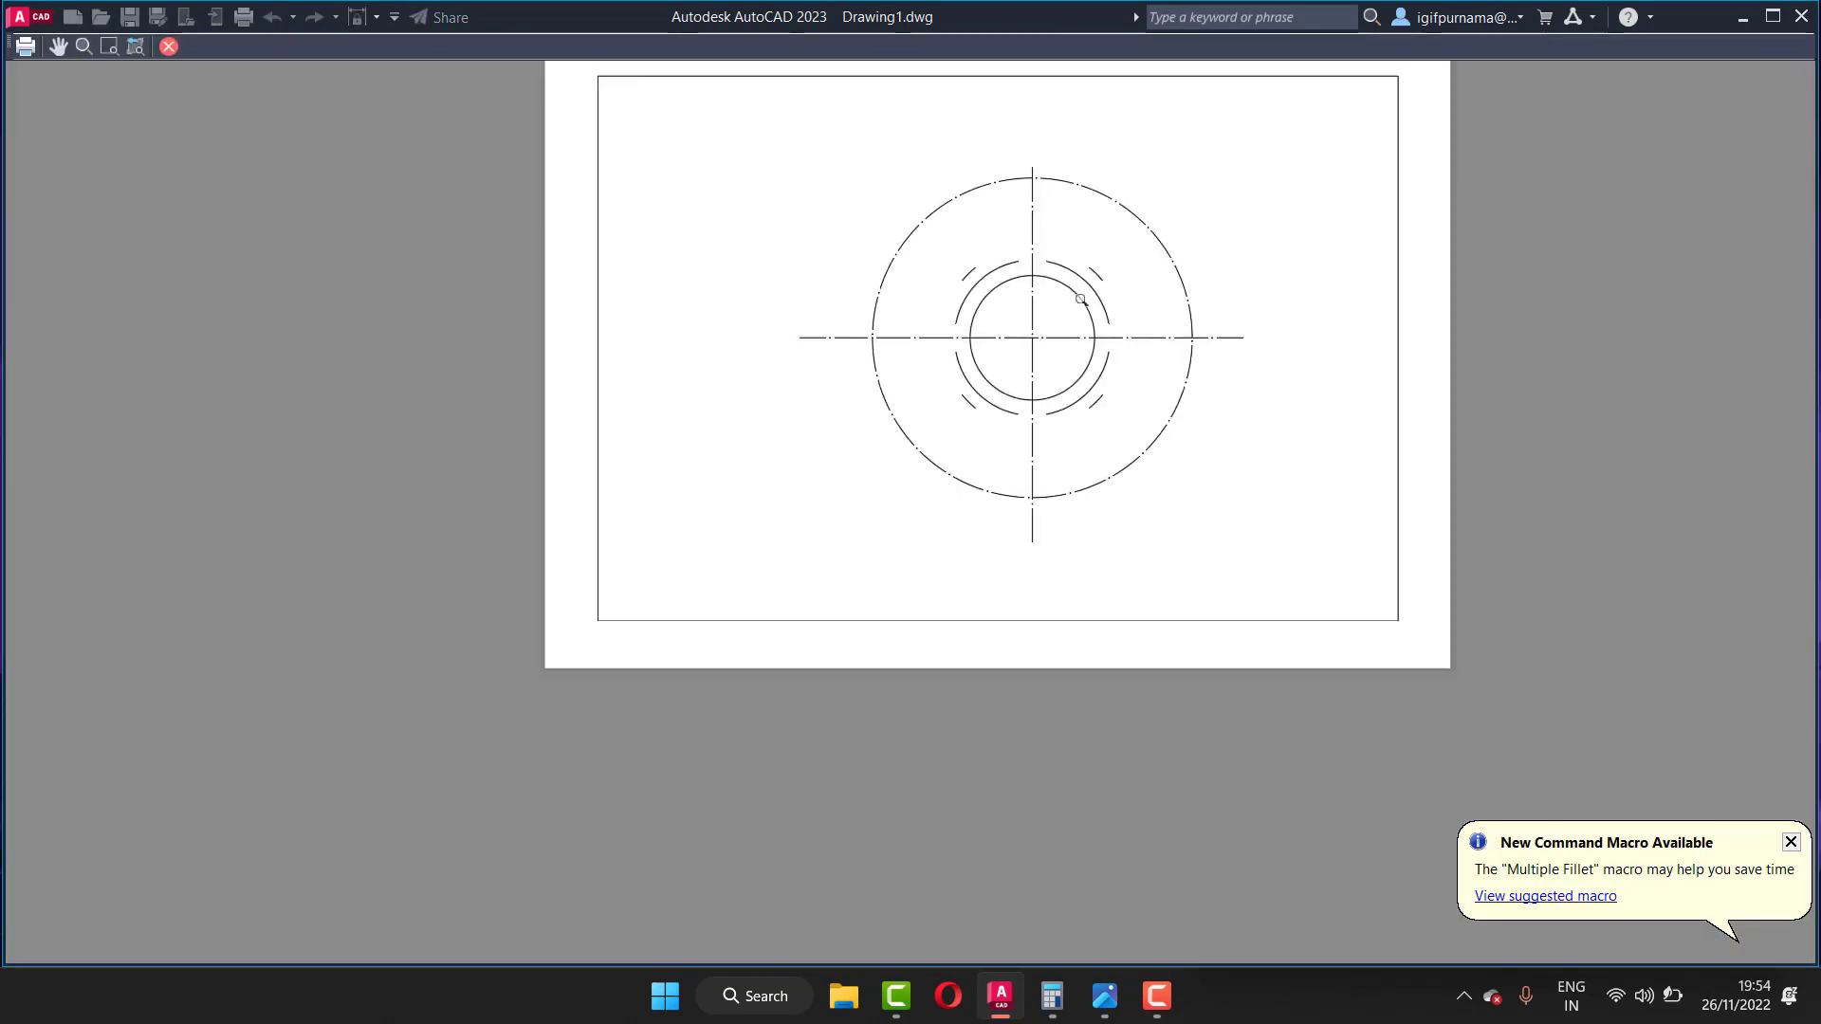
{"action": "scroll", "coordinate": [1069, 223], "scroll_direction": "up", "scroll_amount": 2}
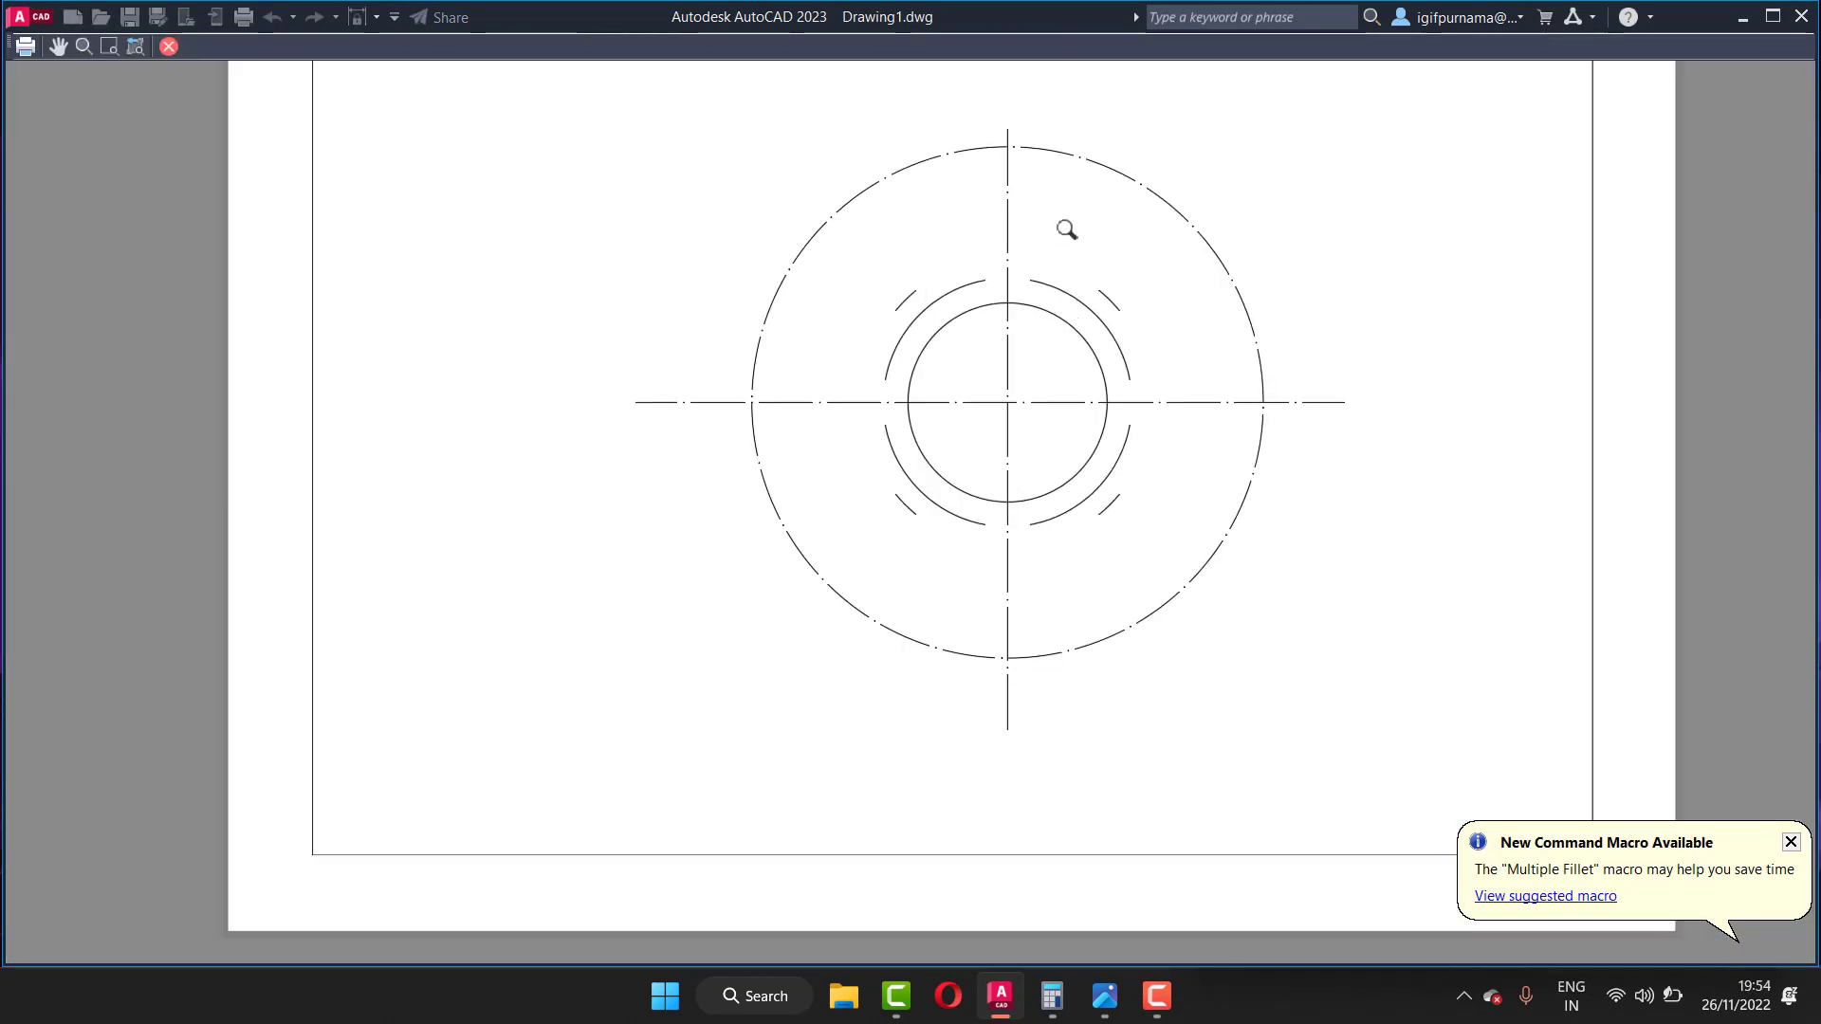
{"action": "right_click", "coordinate": [1065, 231]}
{"action": "left_click", "coordinate": [1115, 252]}
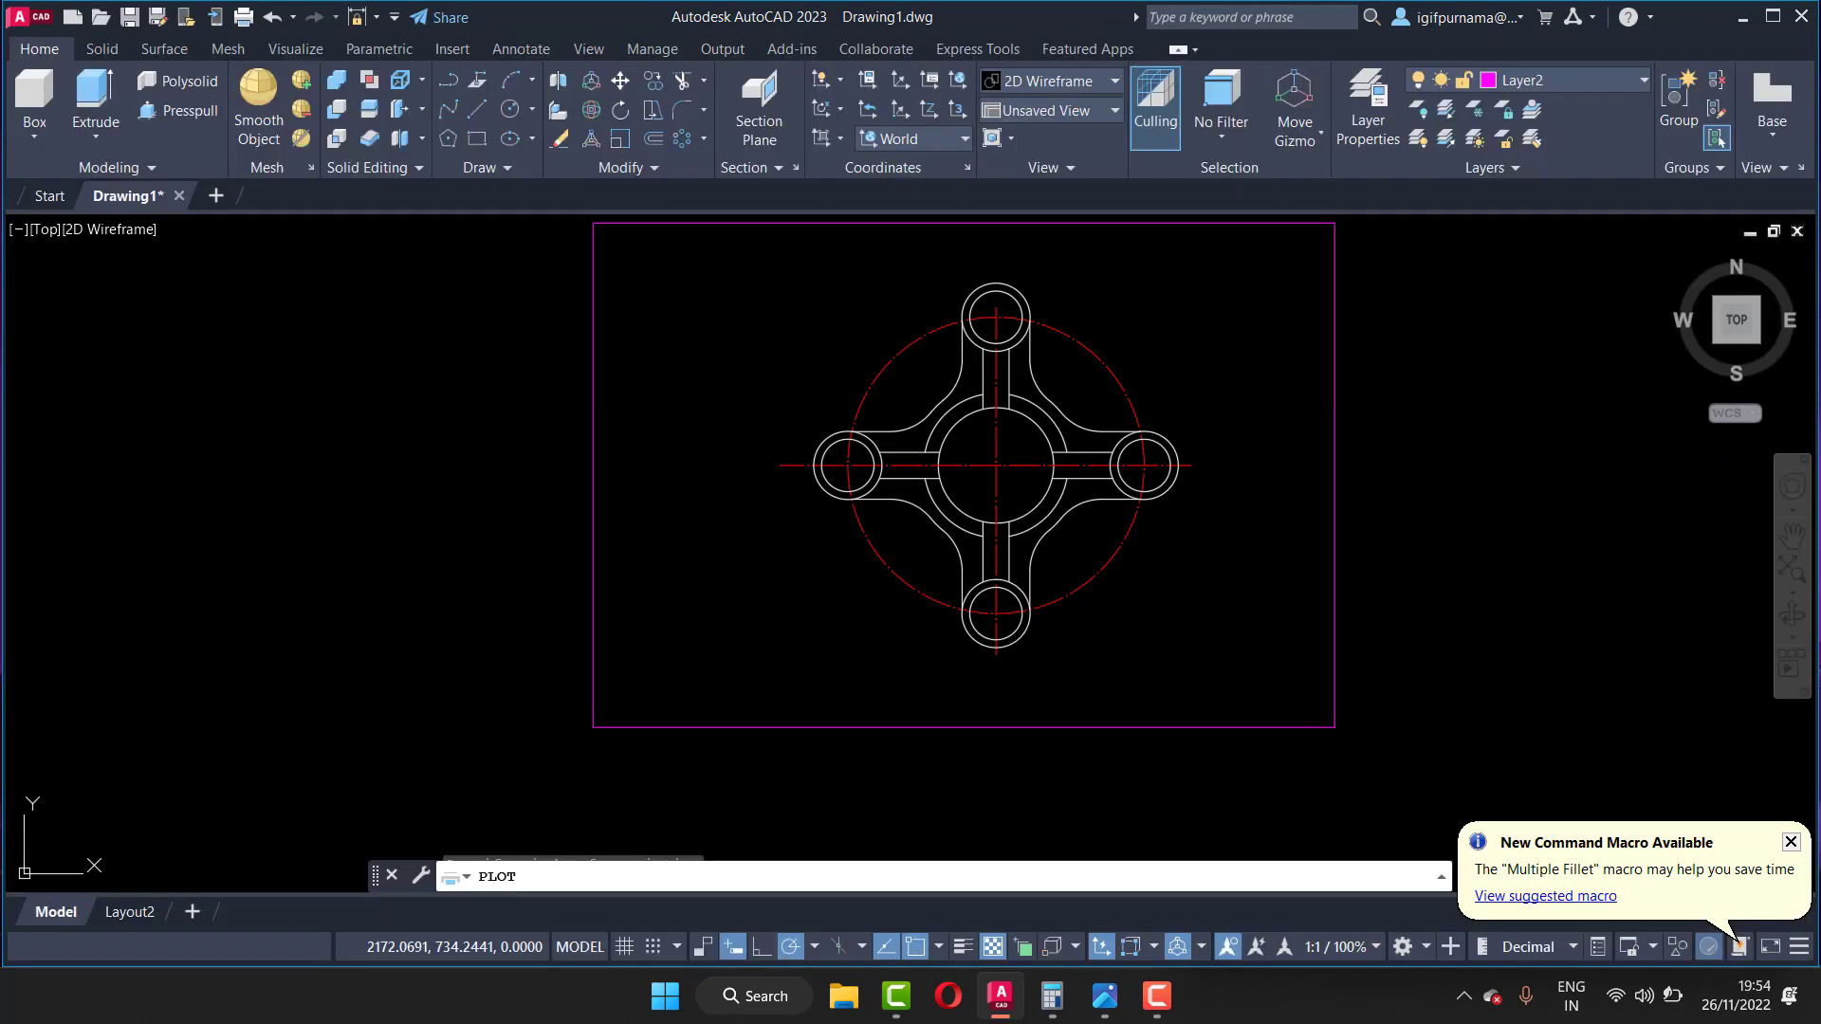
Step: Close the Plot dialog and check which layer the inner circle is on
{"action": "left_click", "coordinate": [1296, 176]}
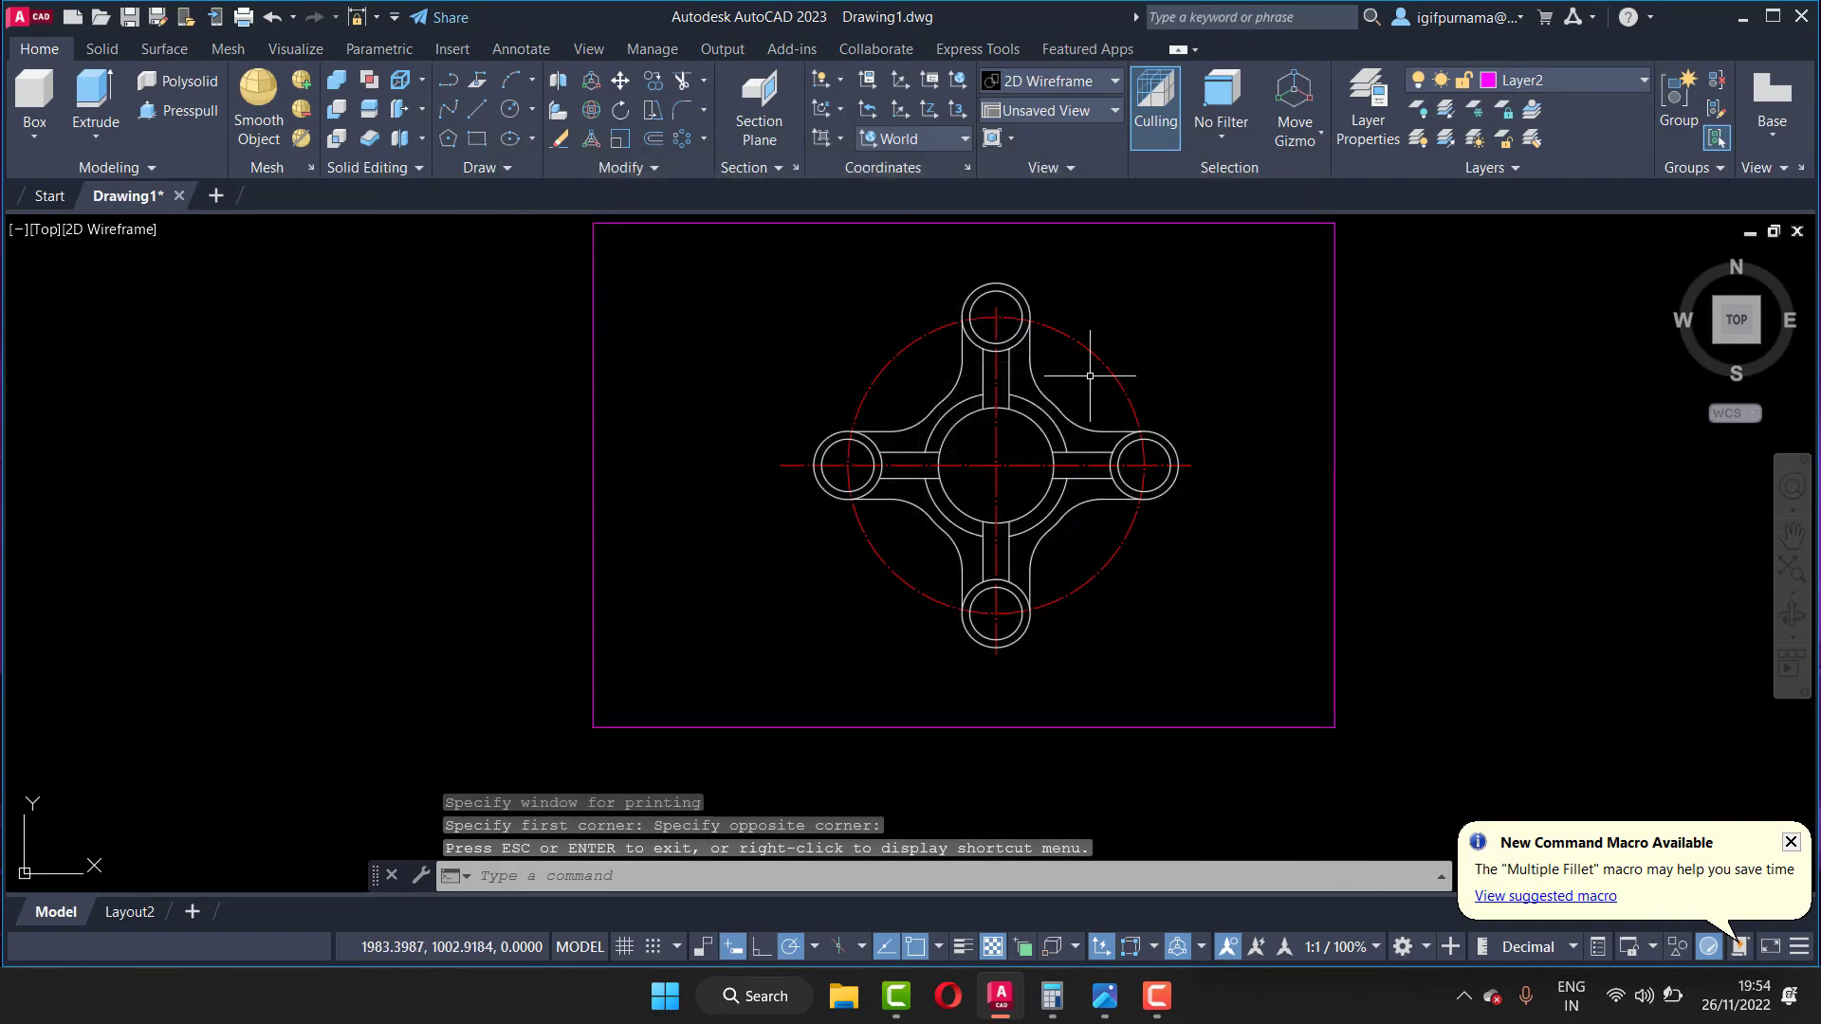
{"action": "left_click", "coordinate": [1556, 80]}
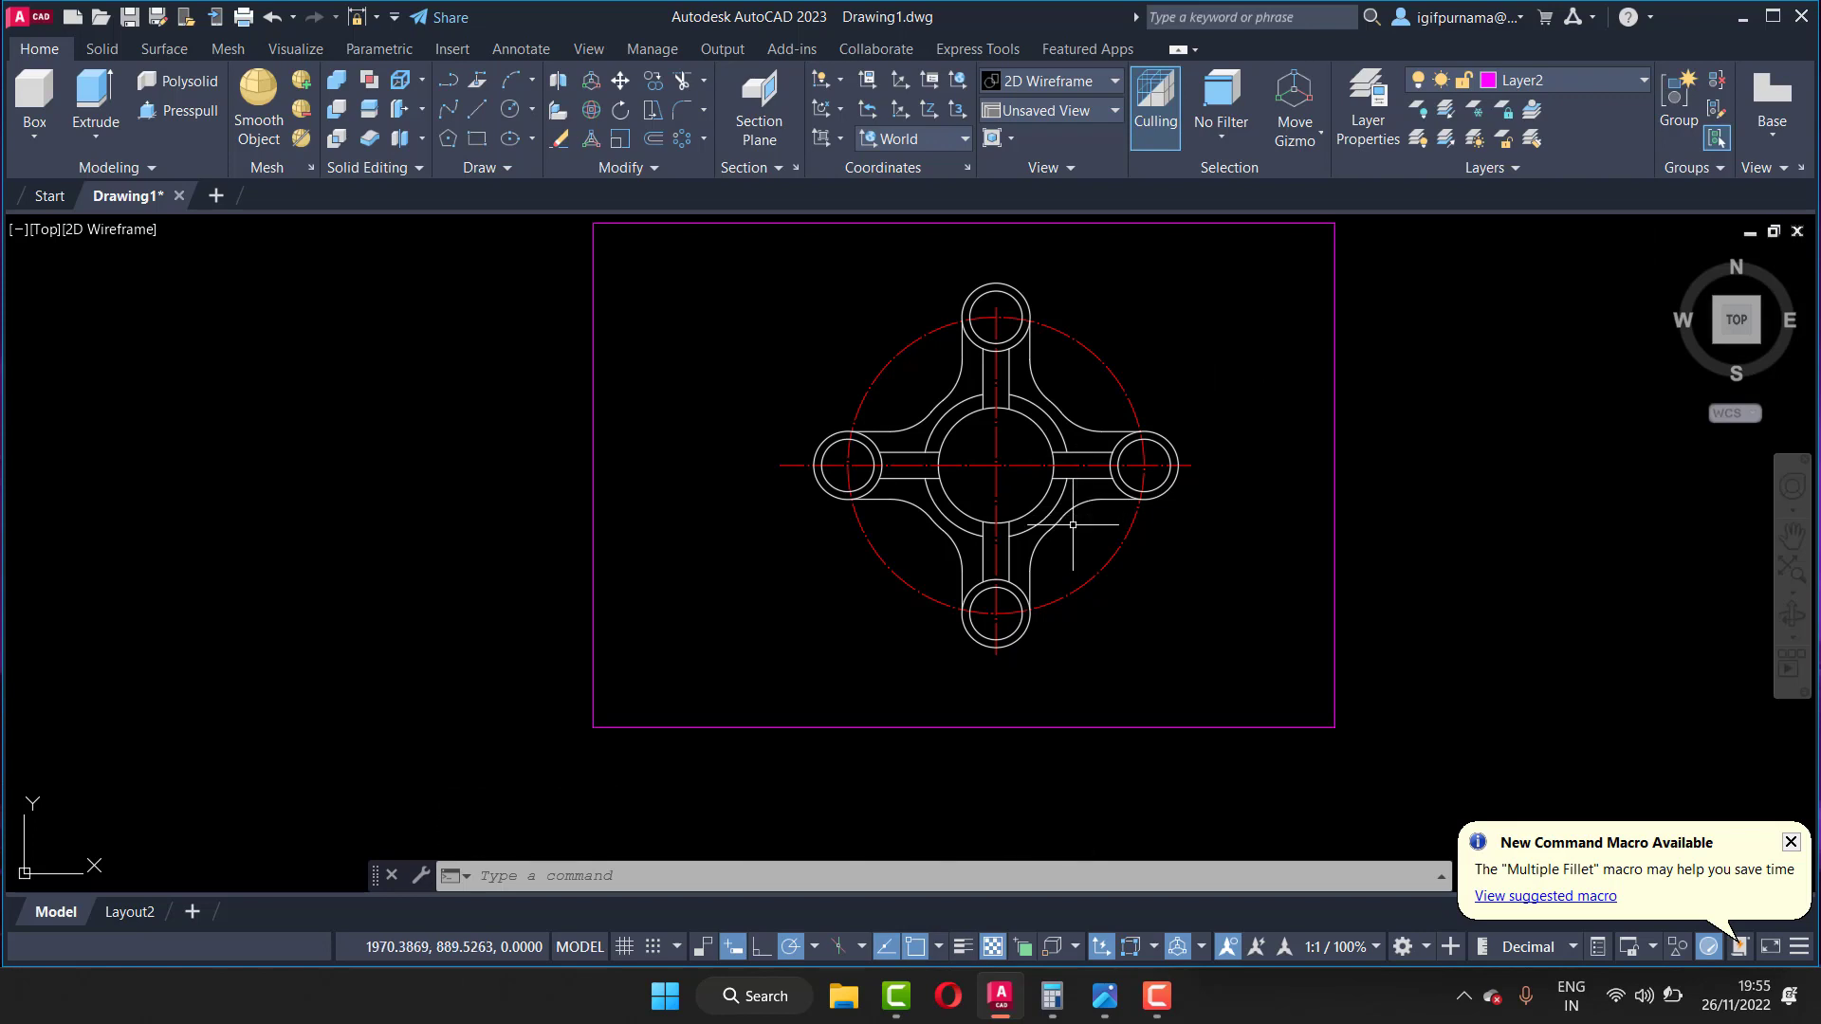
{"action": "scroll", "coordinate": [1055, 508], "scroll_direction": "up", "scroll_amount": 2}
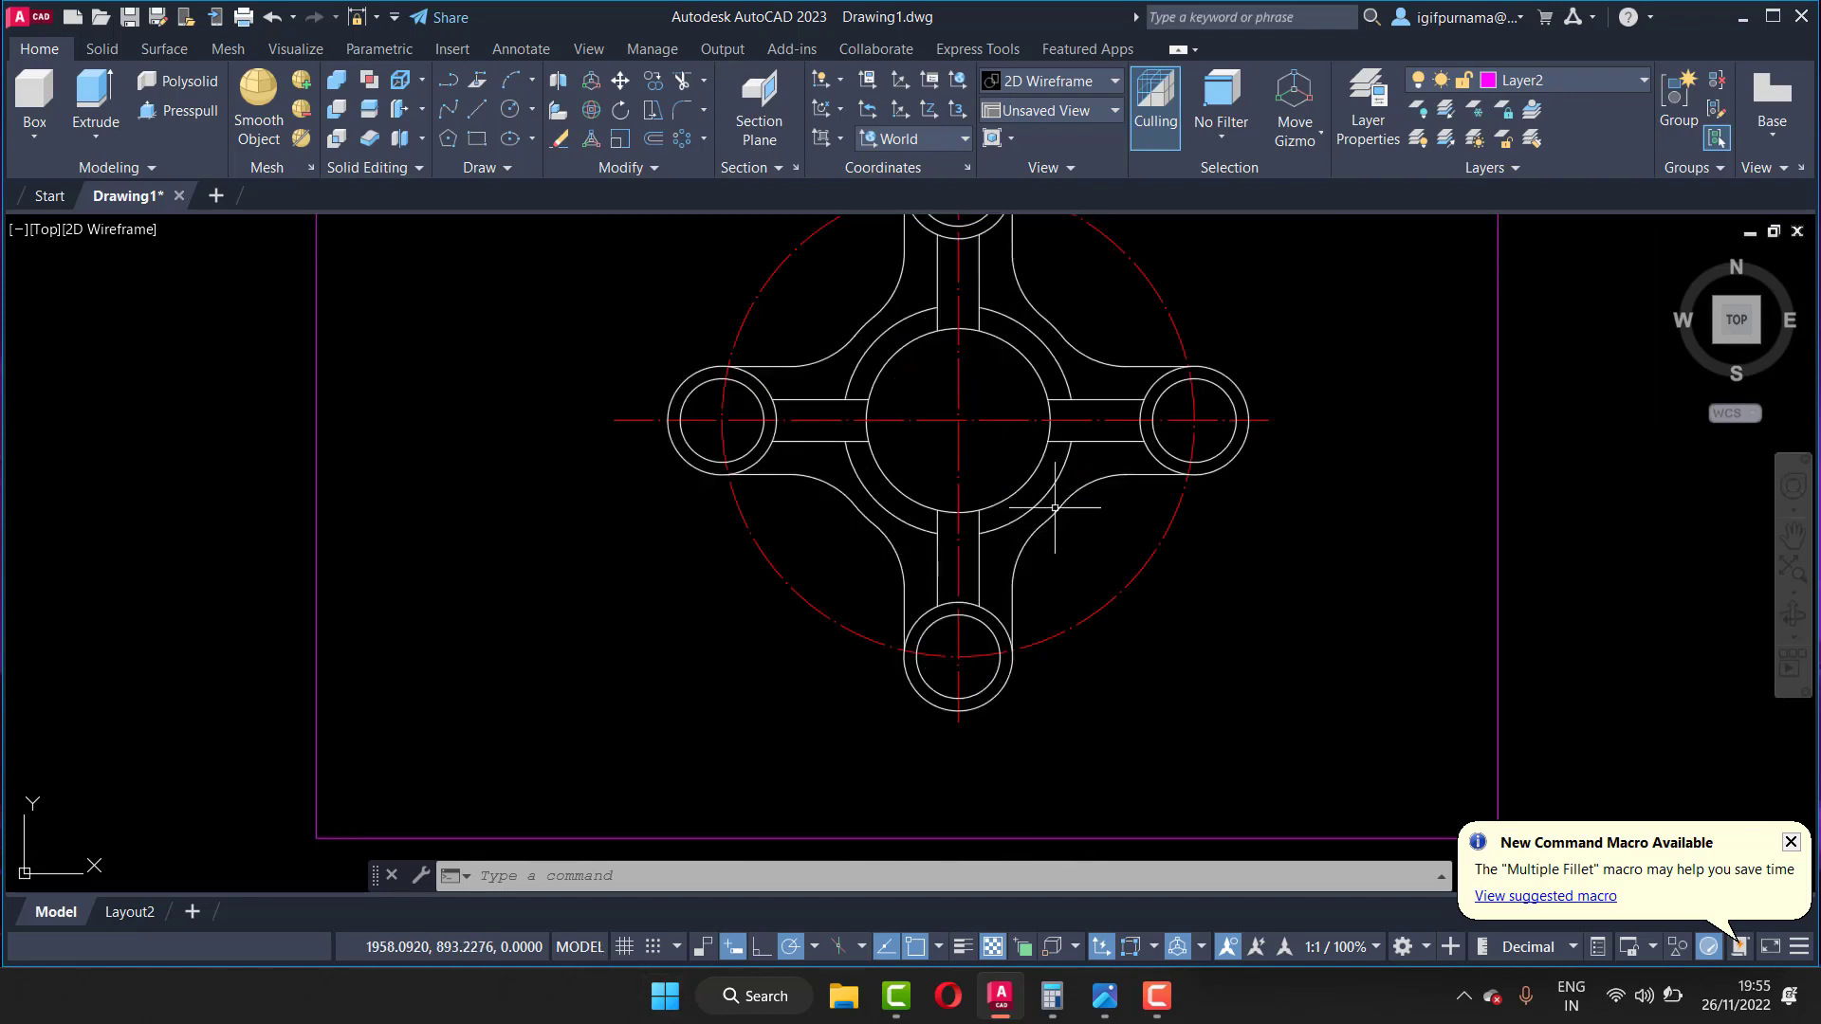
{"action": "left_click", "coordinate": [1038, 470]}
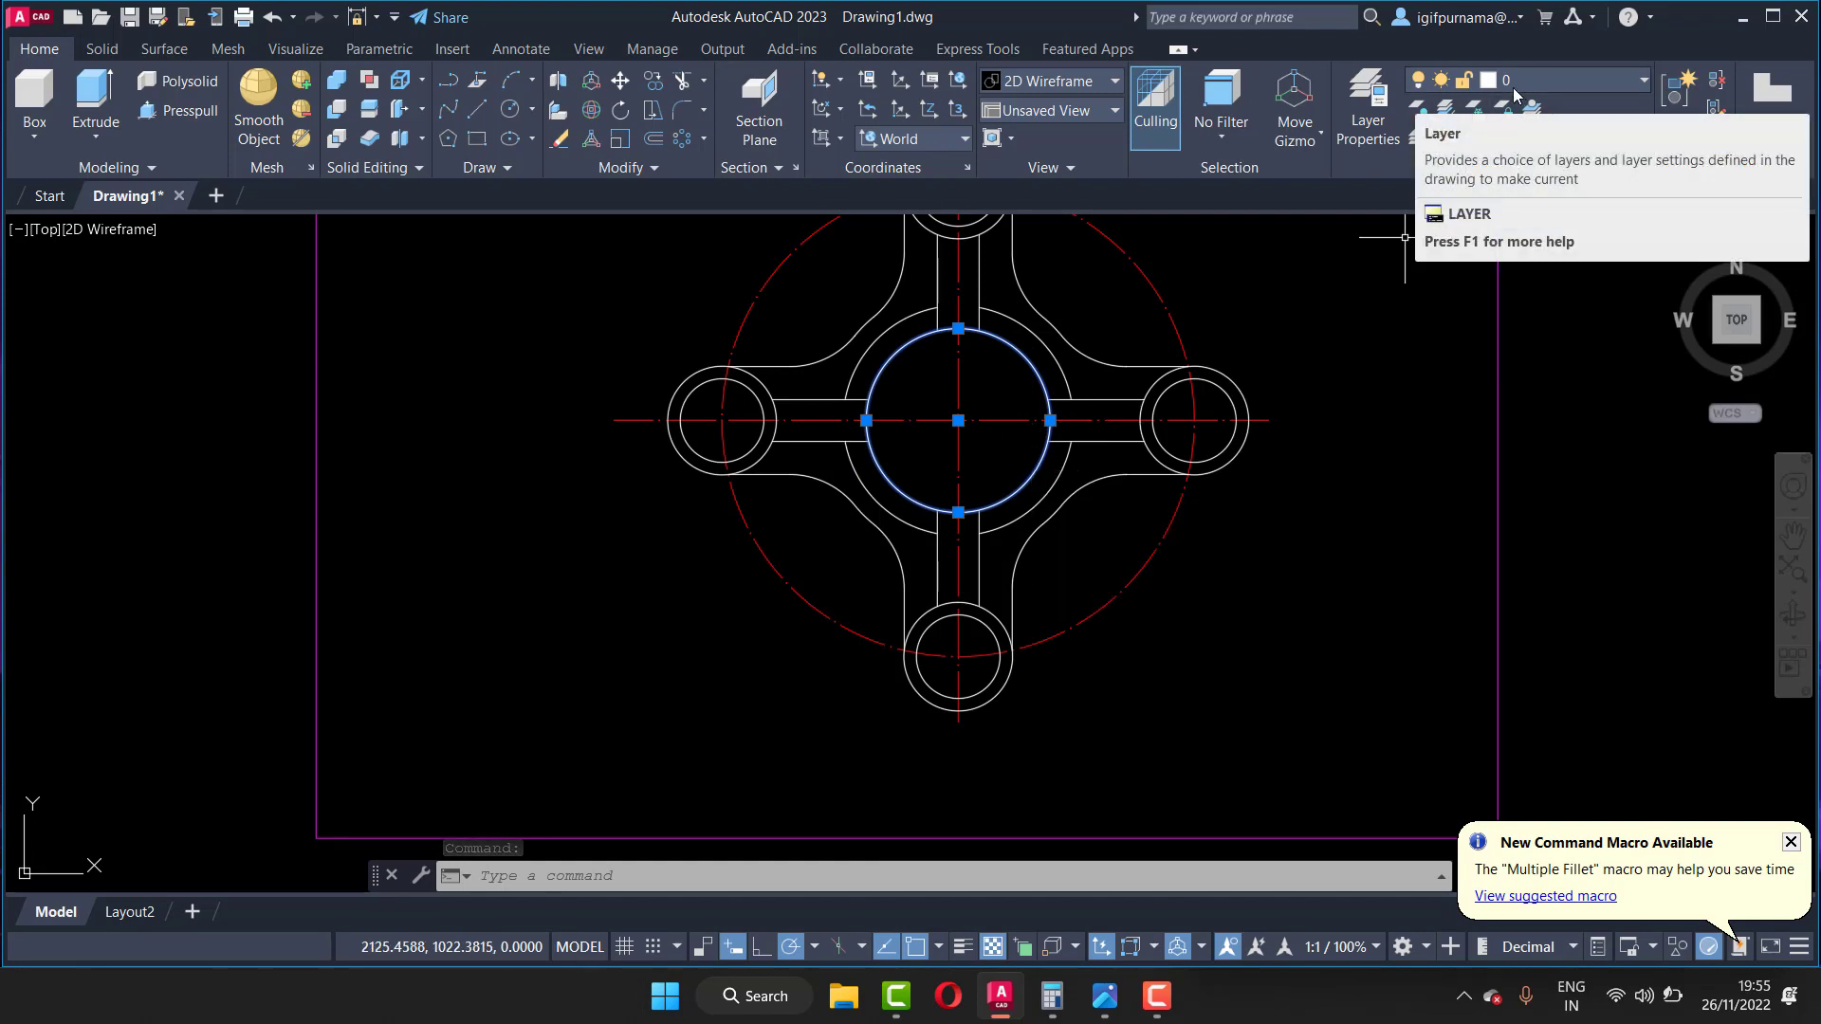
{"action": "key", "text": "Escape"}
Step: Check a fillet arc's layer, then open Layer Properties with Defpoints selected
{"action": "left_click", "coordinate": [1092, 361]}
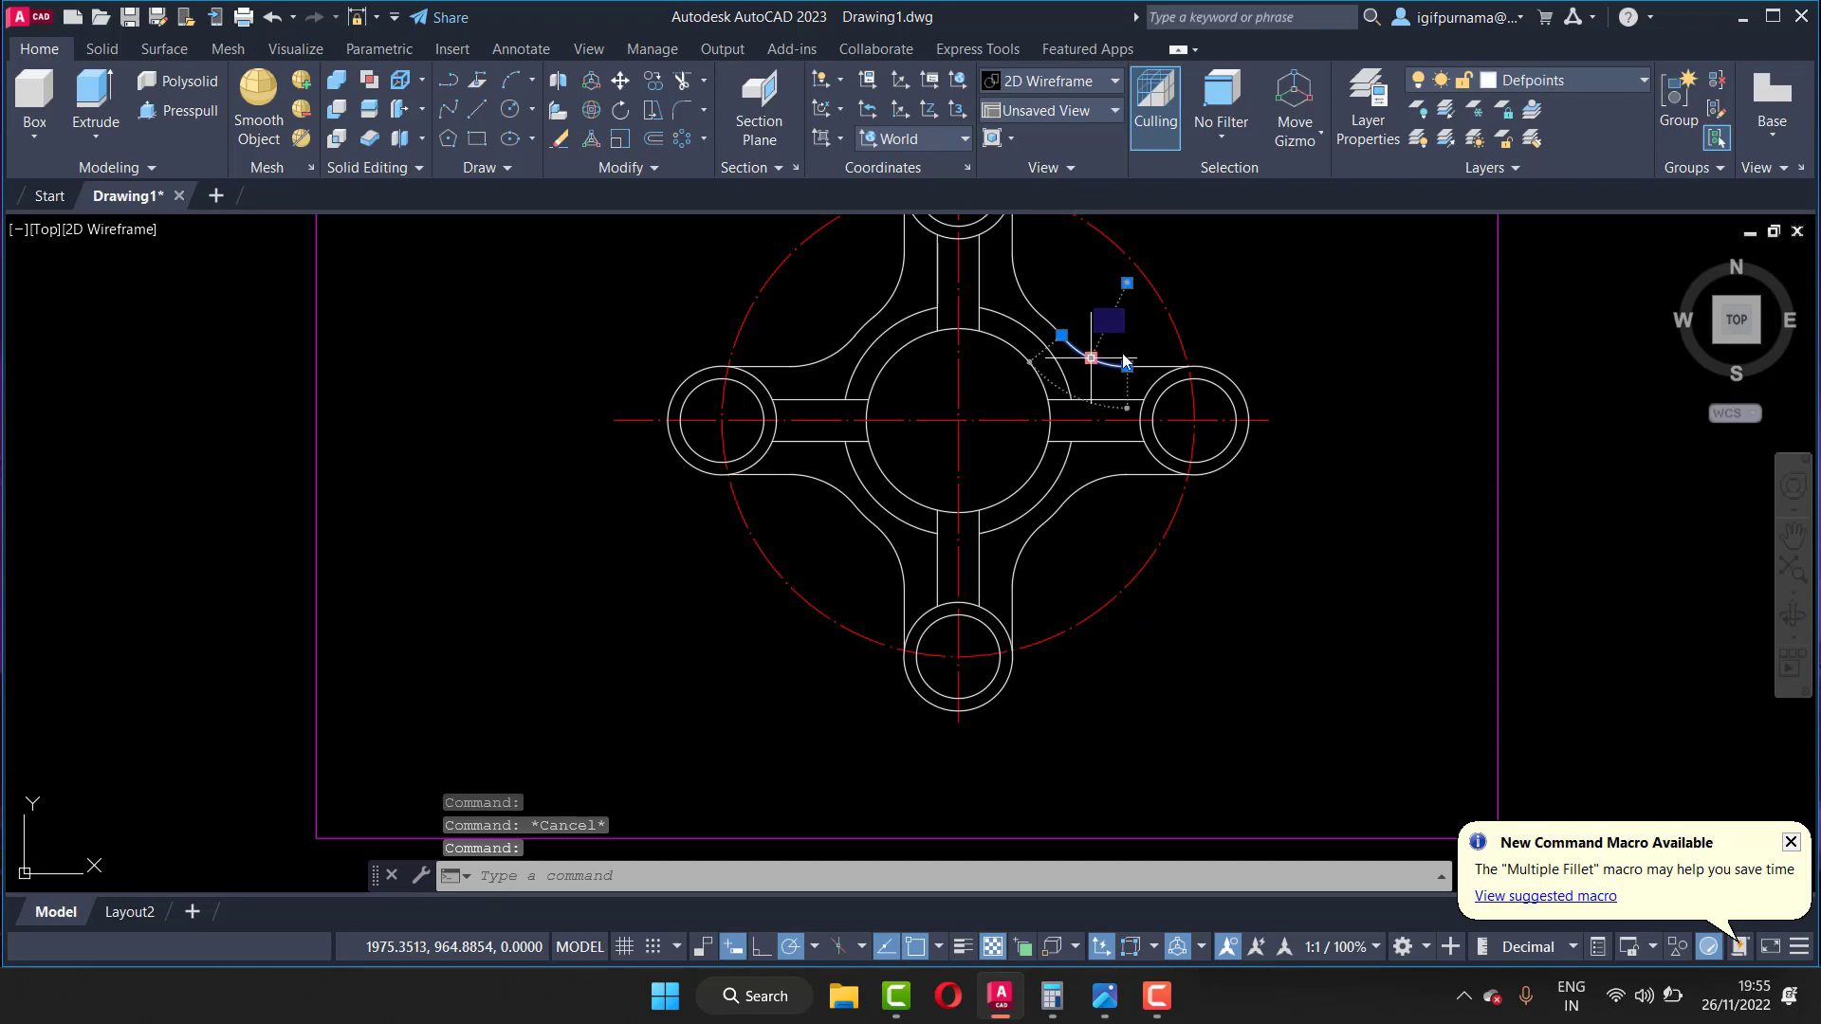
{"action": "left_click", "coordinate": [1538, 84]}
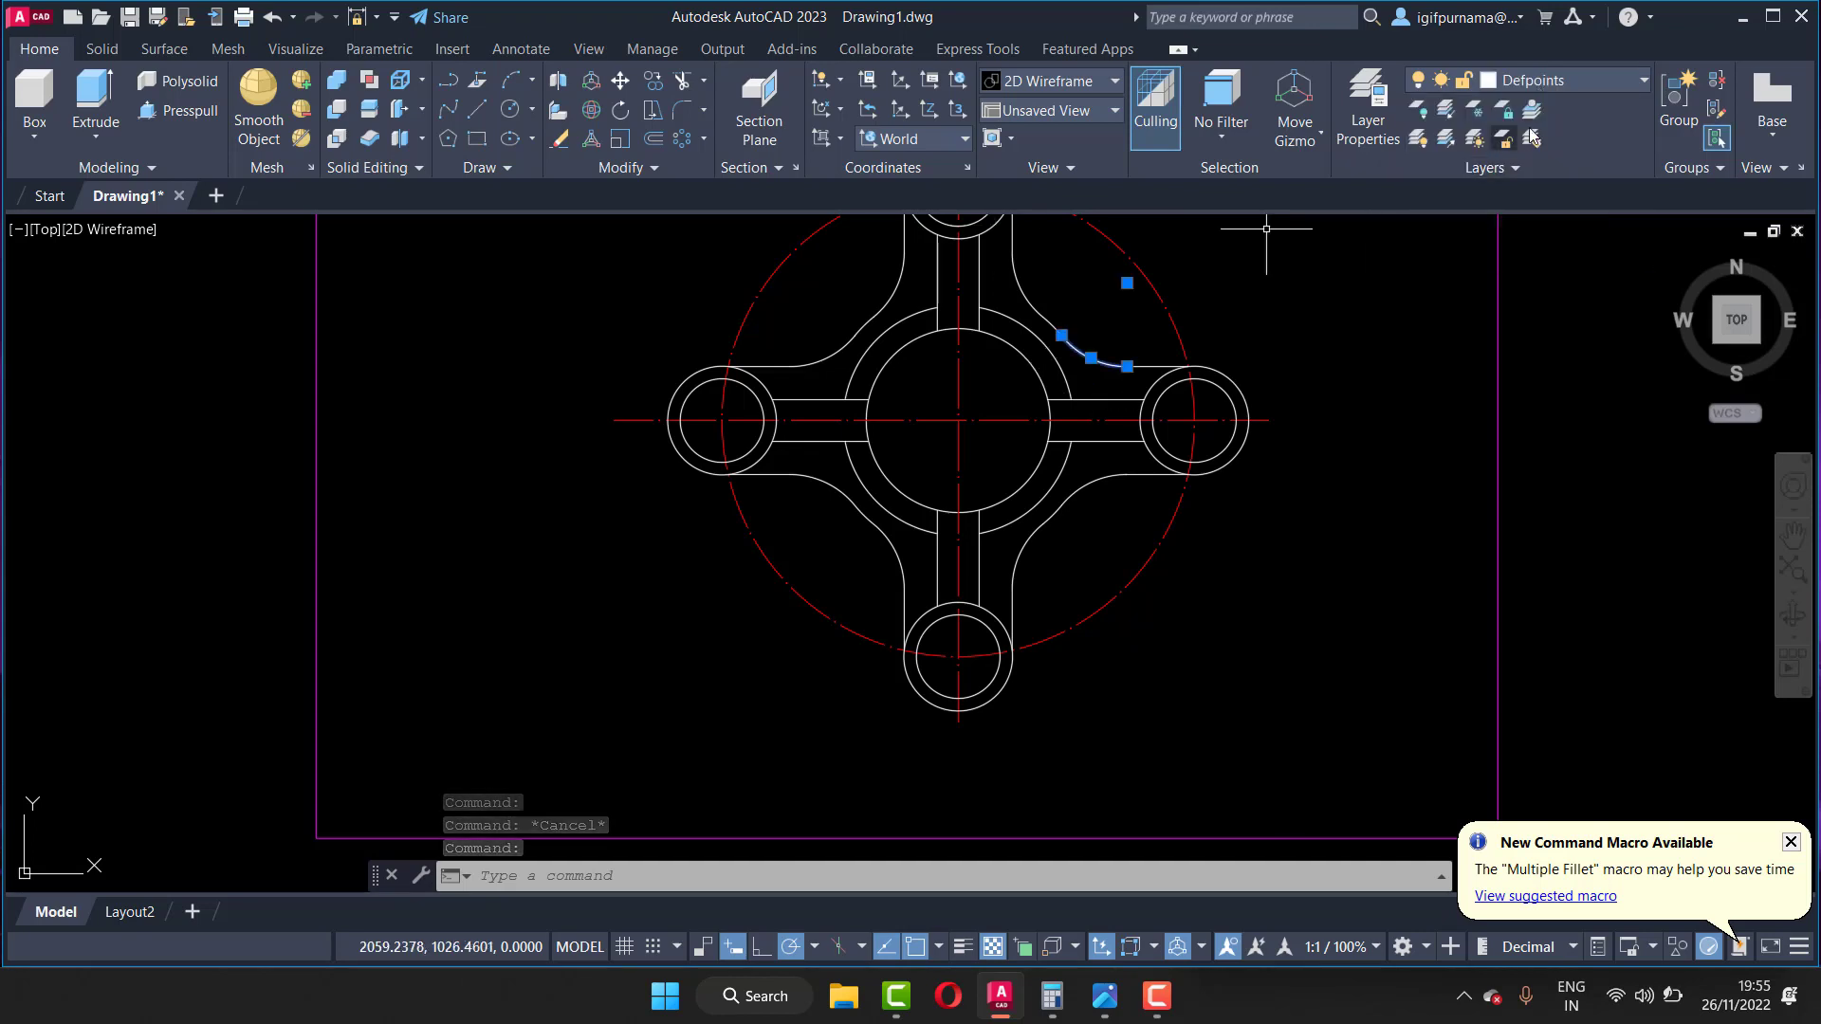
{"action": "left_click", "coordinate": [1368, 104]}
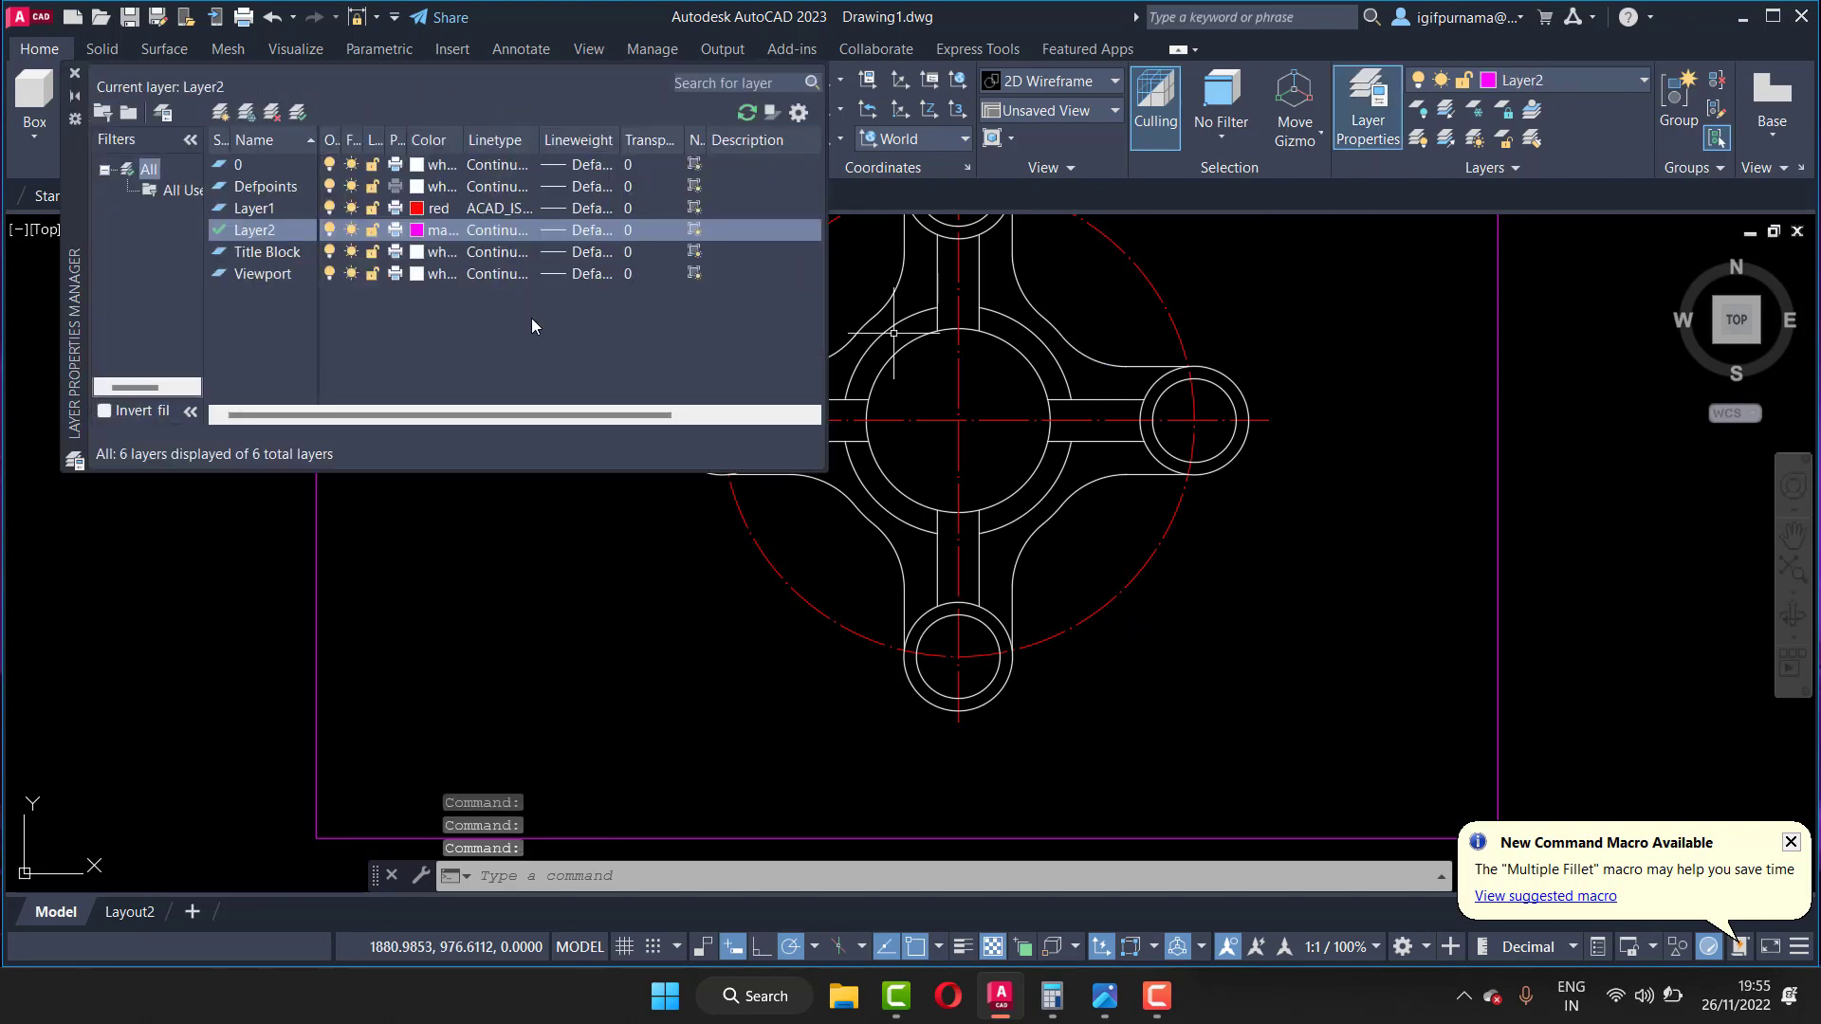
{"action": "left_click", "coordinate": [395, 190]}
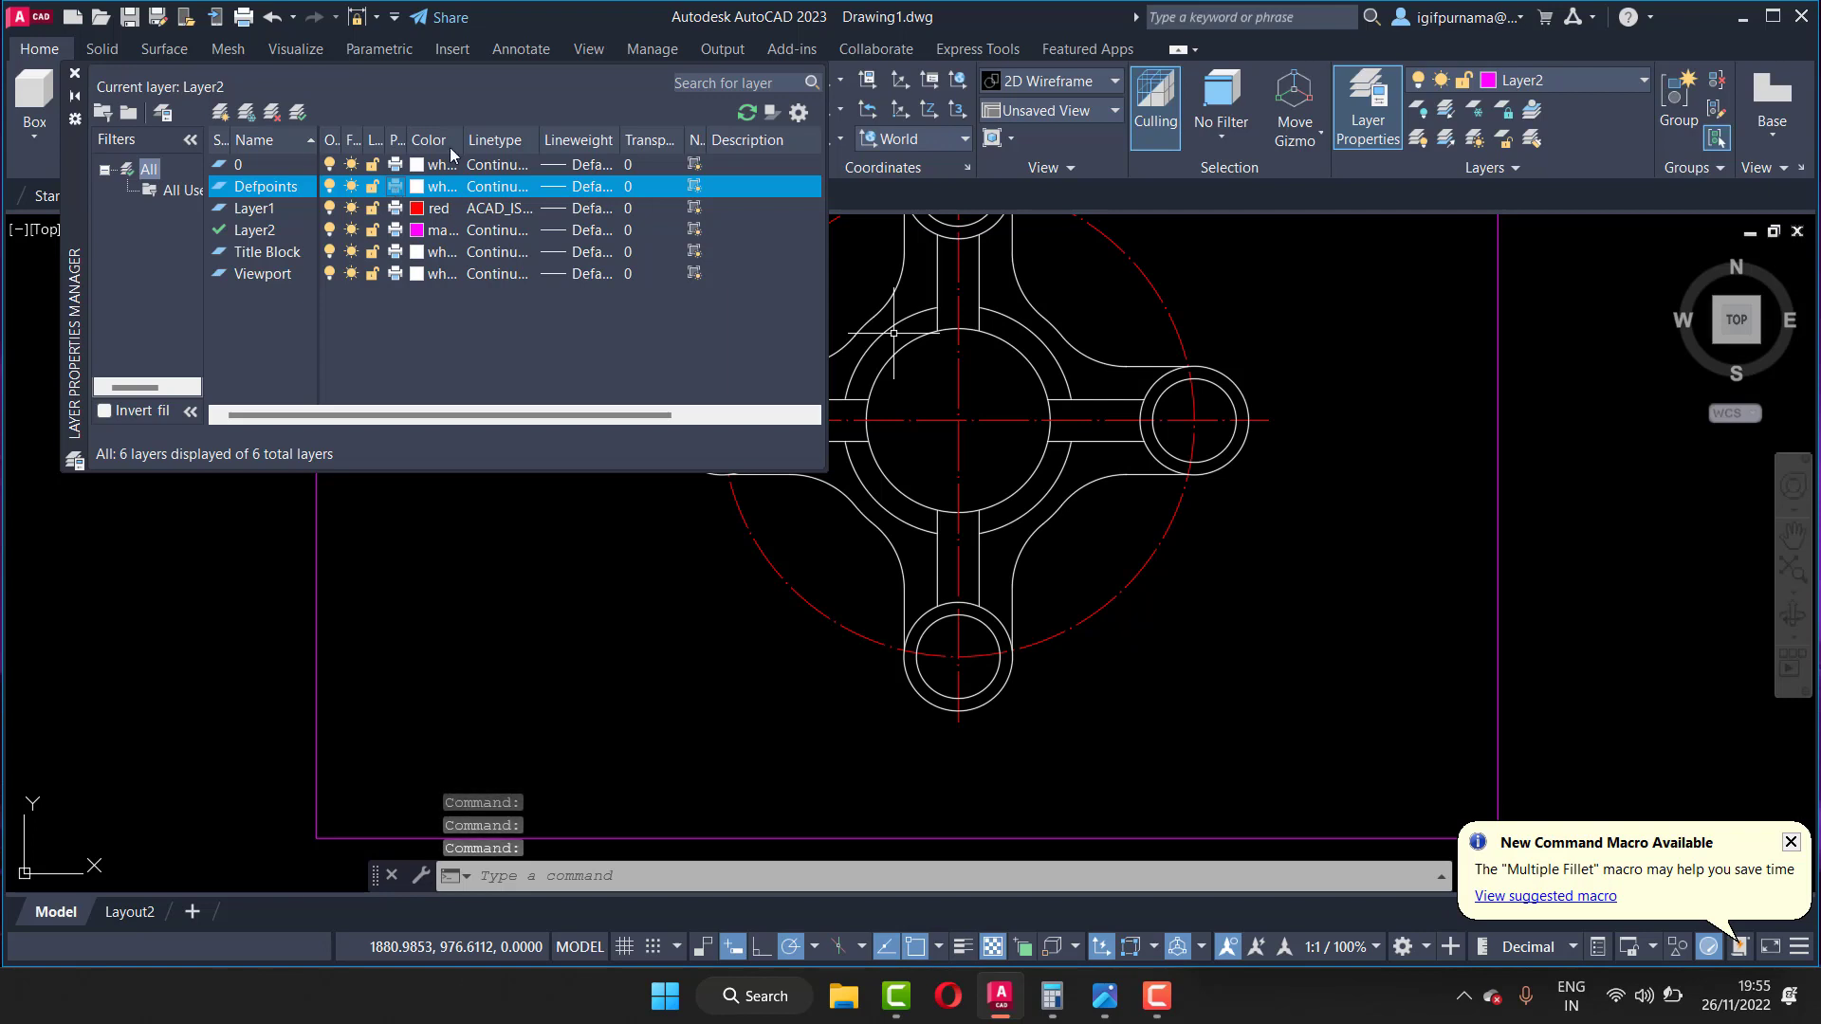
Step: Hide the two red centre lines and the large red circle using Isolate > Hide Objects
{"action": "left_click", "coordinate": [74, 73]}
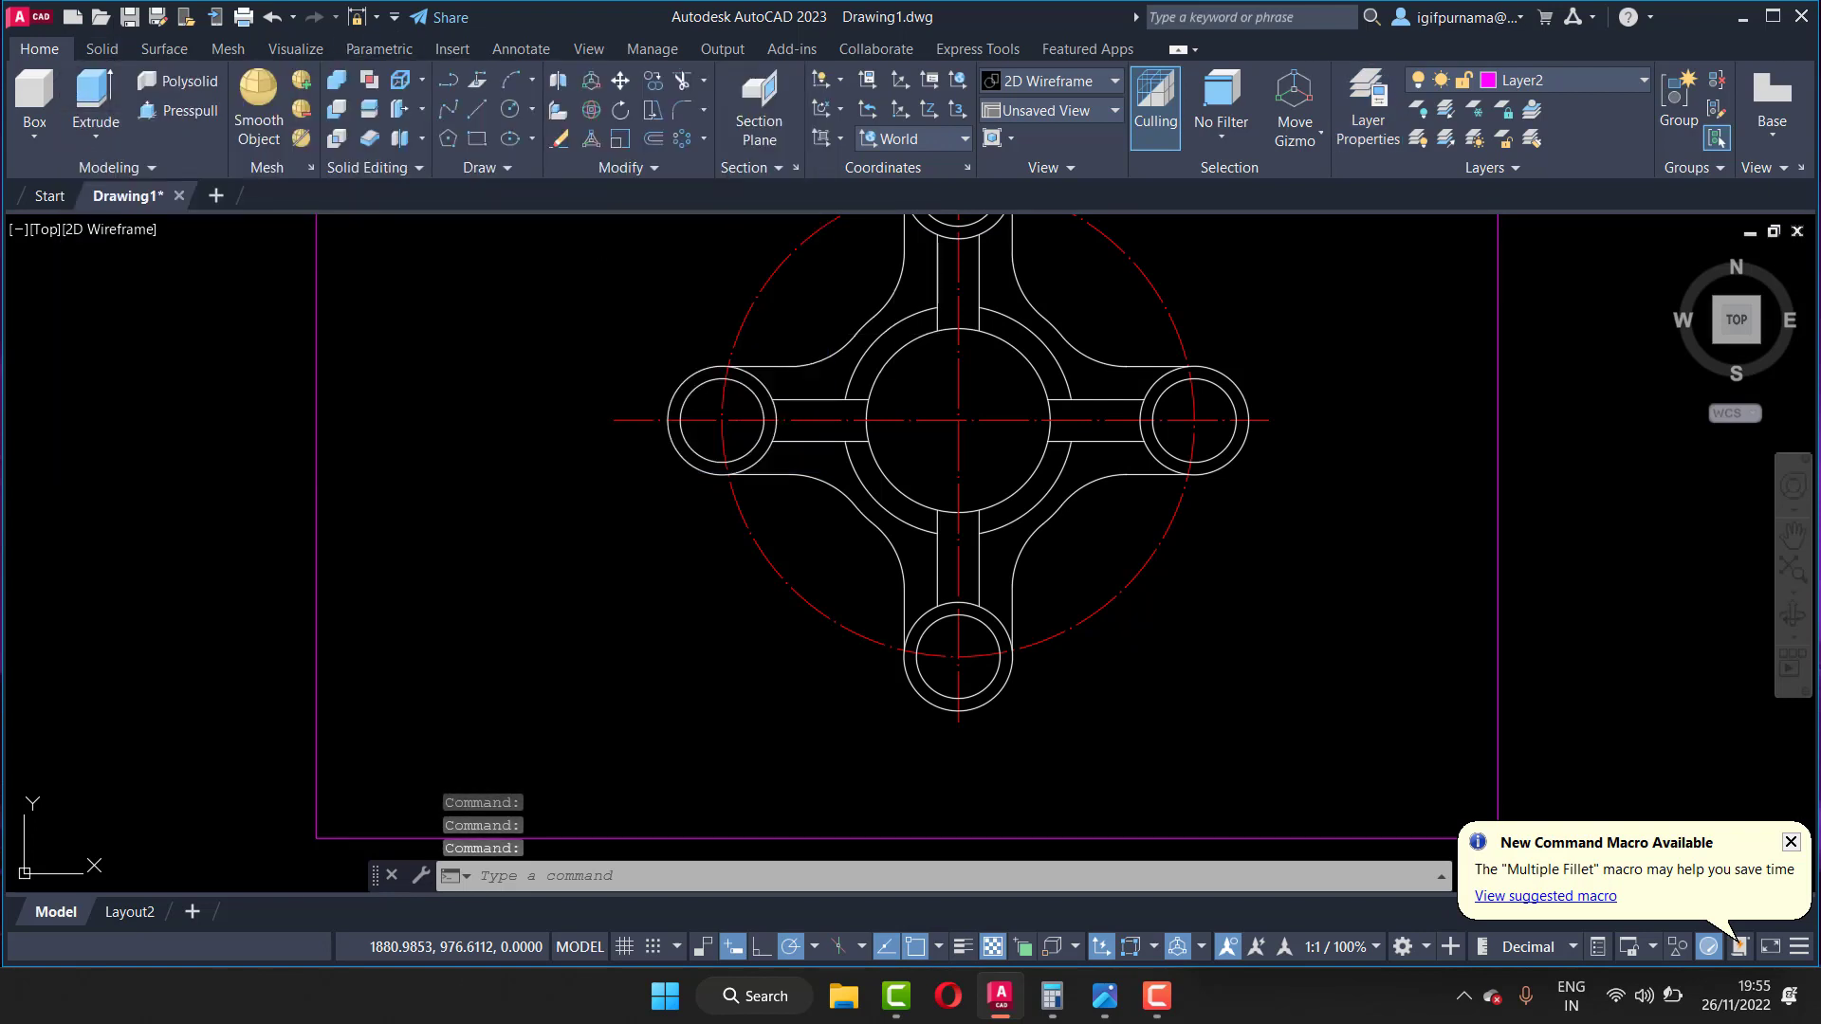
{"action": "left_click", "coordinate": [1009, 450]}
{"action": "left_click", "coordinate": [939, 394]}
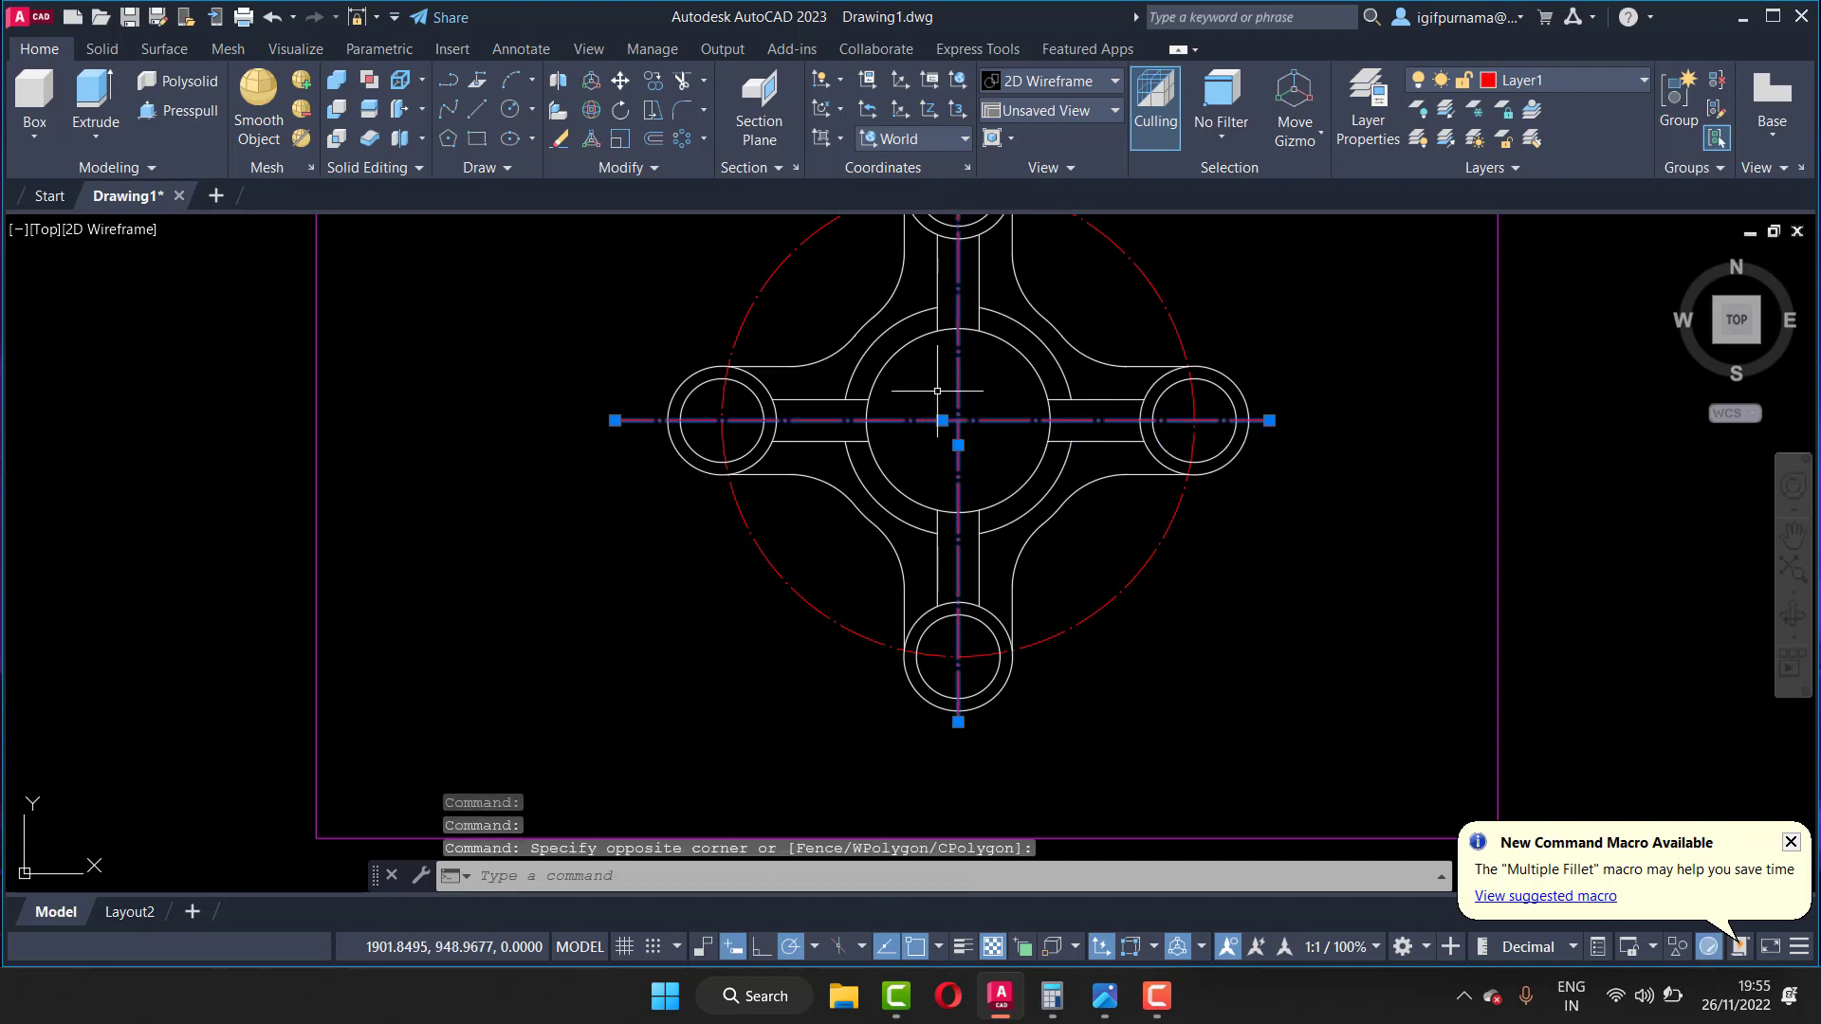
{"action": "right_click", "coordinate": [957, 394]}
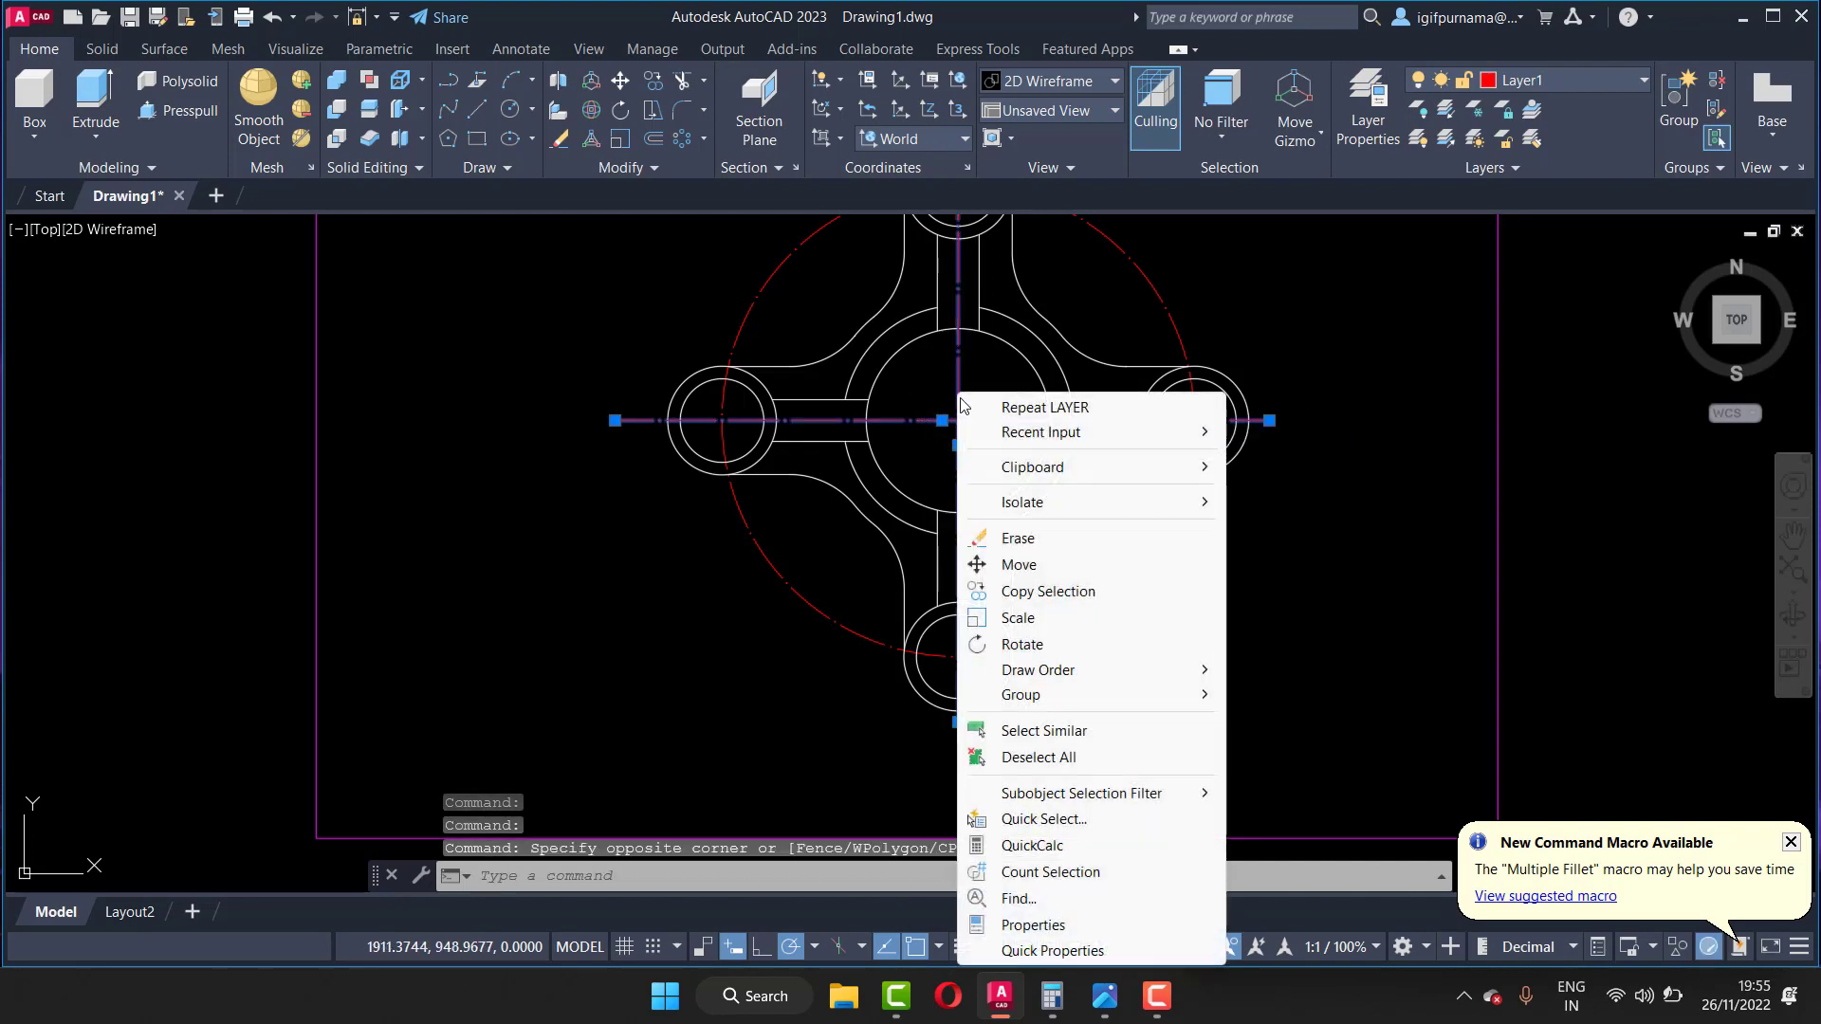
{"action": "left_click", "coordinate": [1266, 309]}
{"action": "left_click", "coordinate": [1197, 300]}
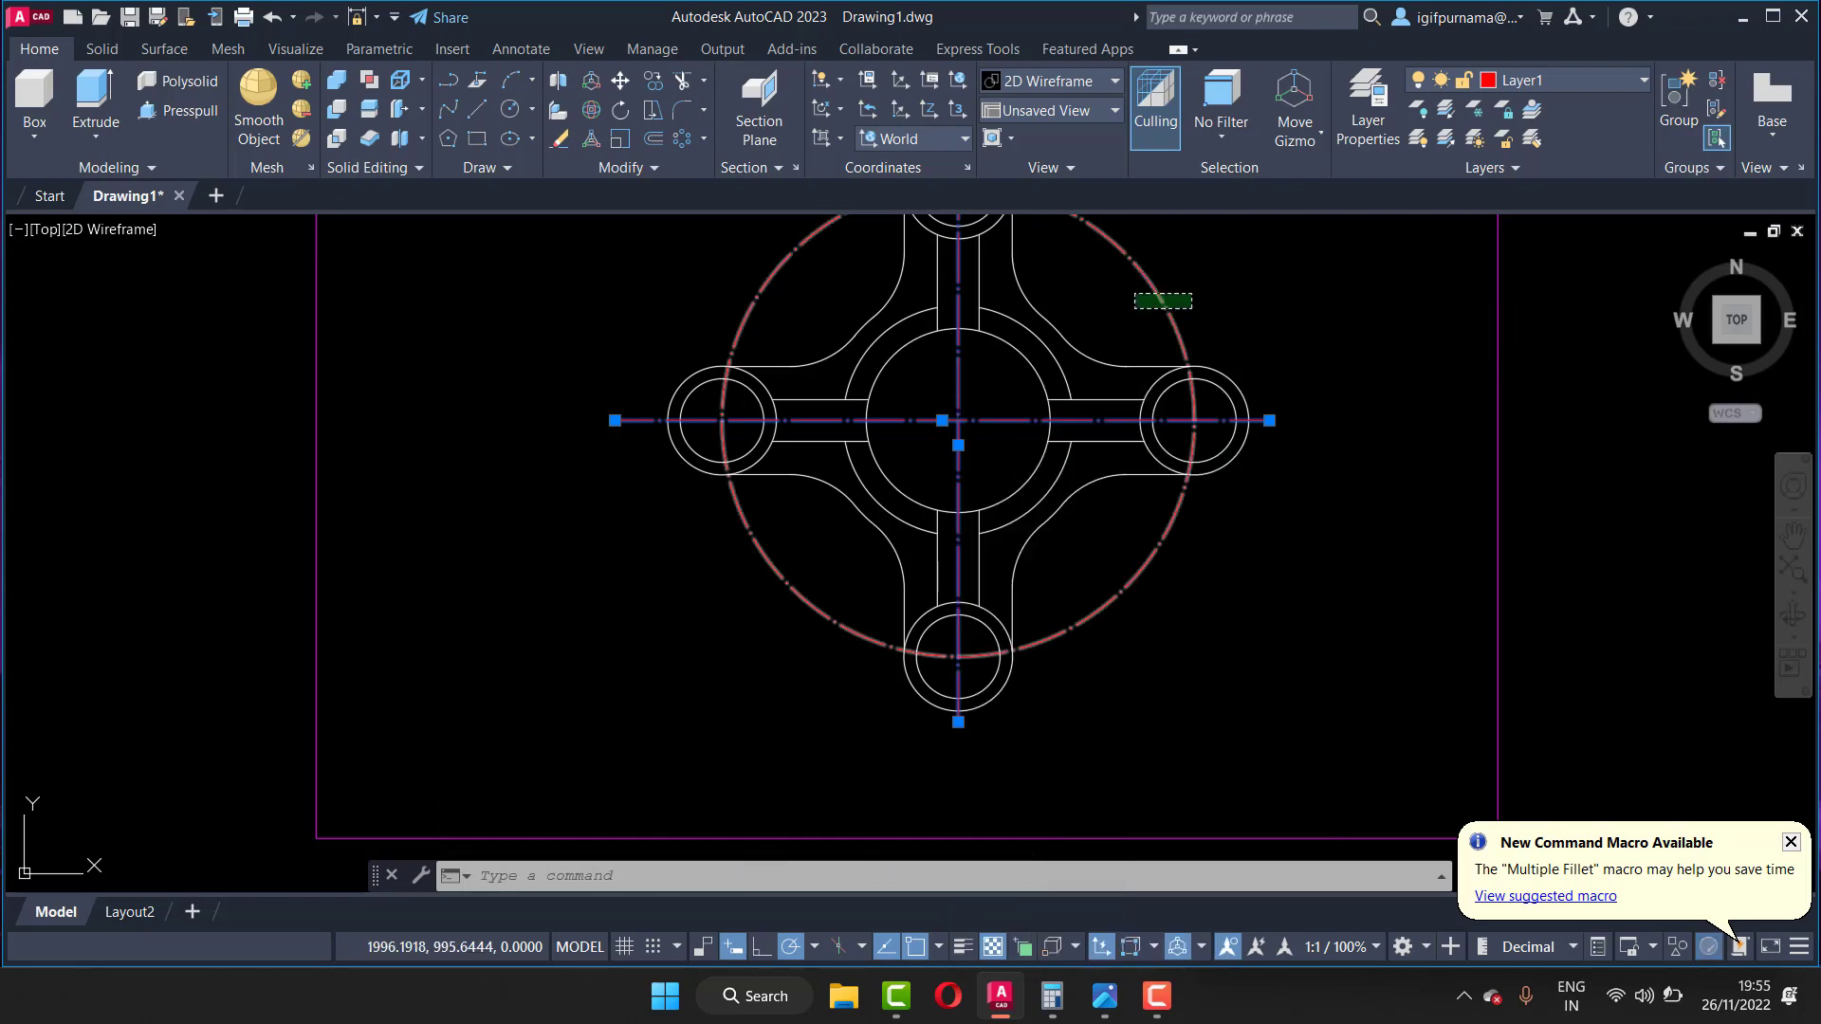
{"action": "left_click", "coordinate": [1137, 292]}
{"action": "right_click", "coordinate": [1138, 292]}
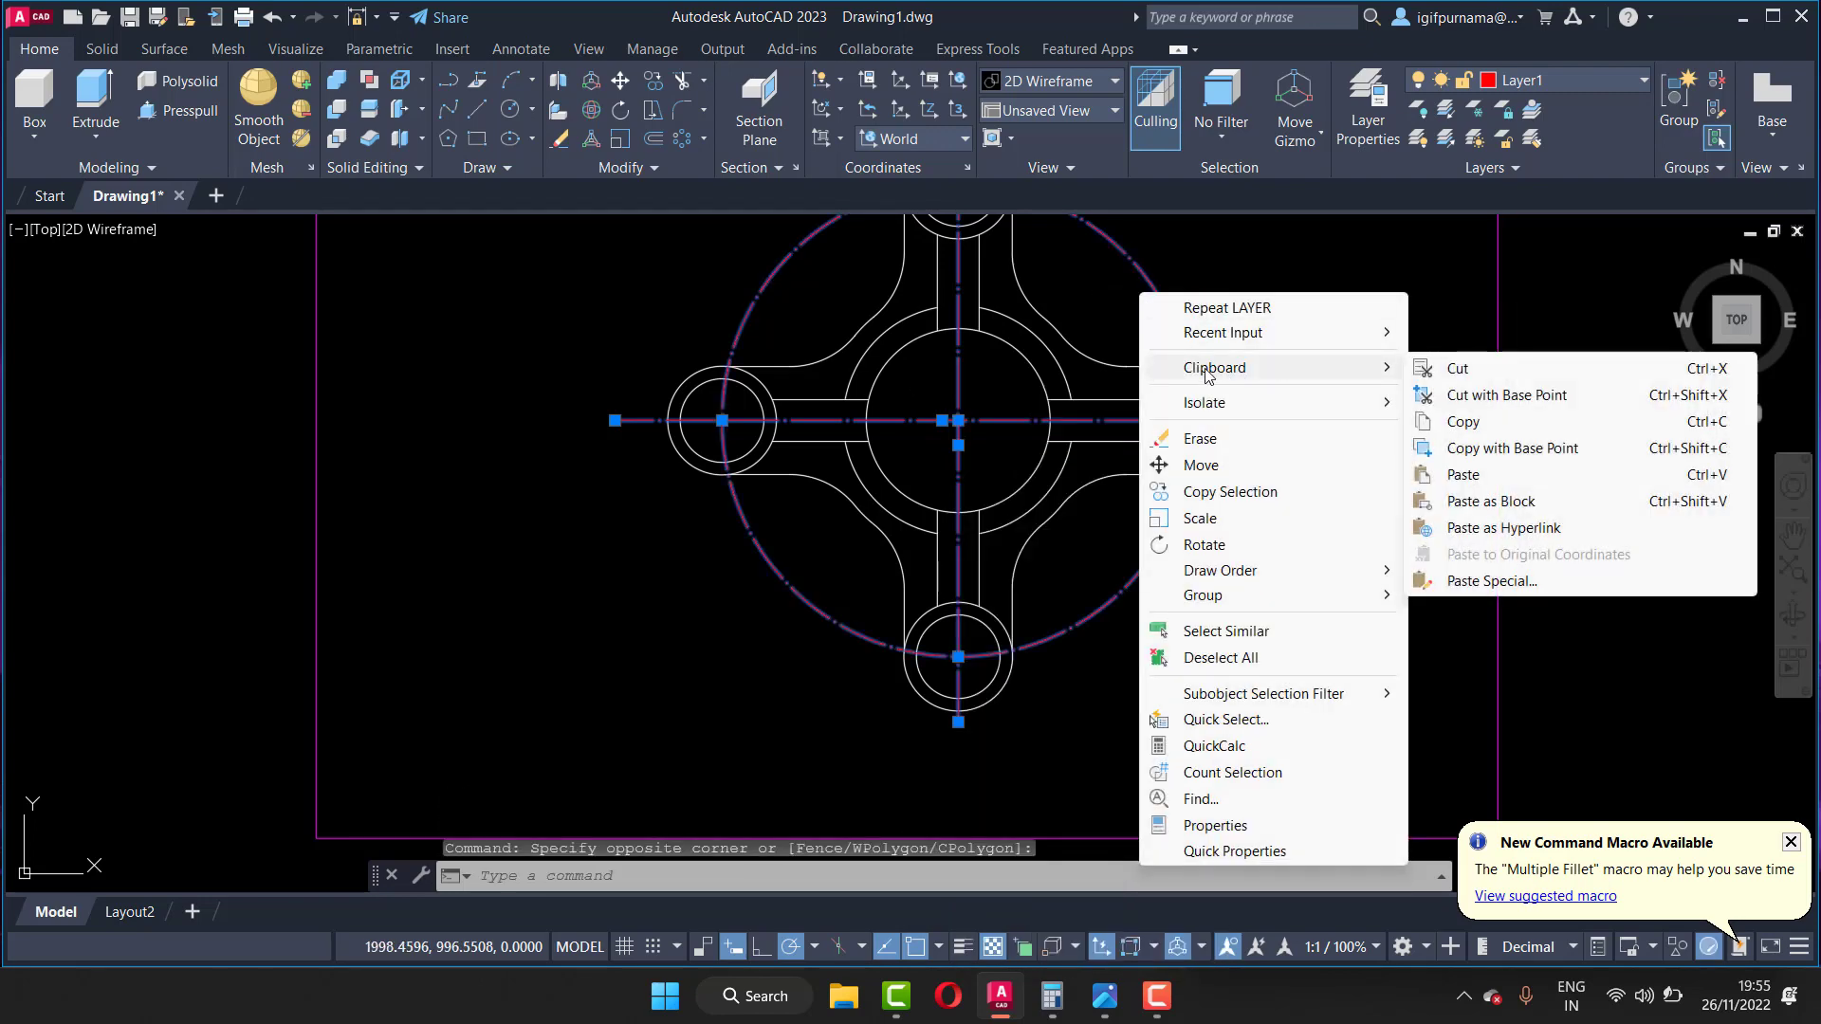
{"action": "mouse_move", "coordinate": [1204, 402]}
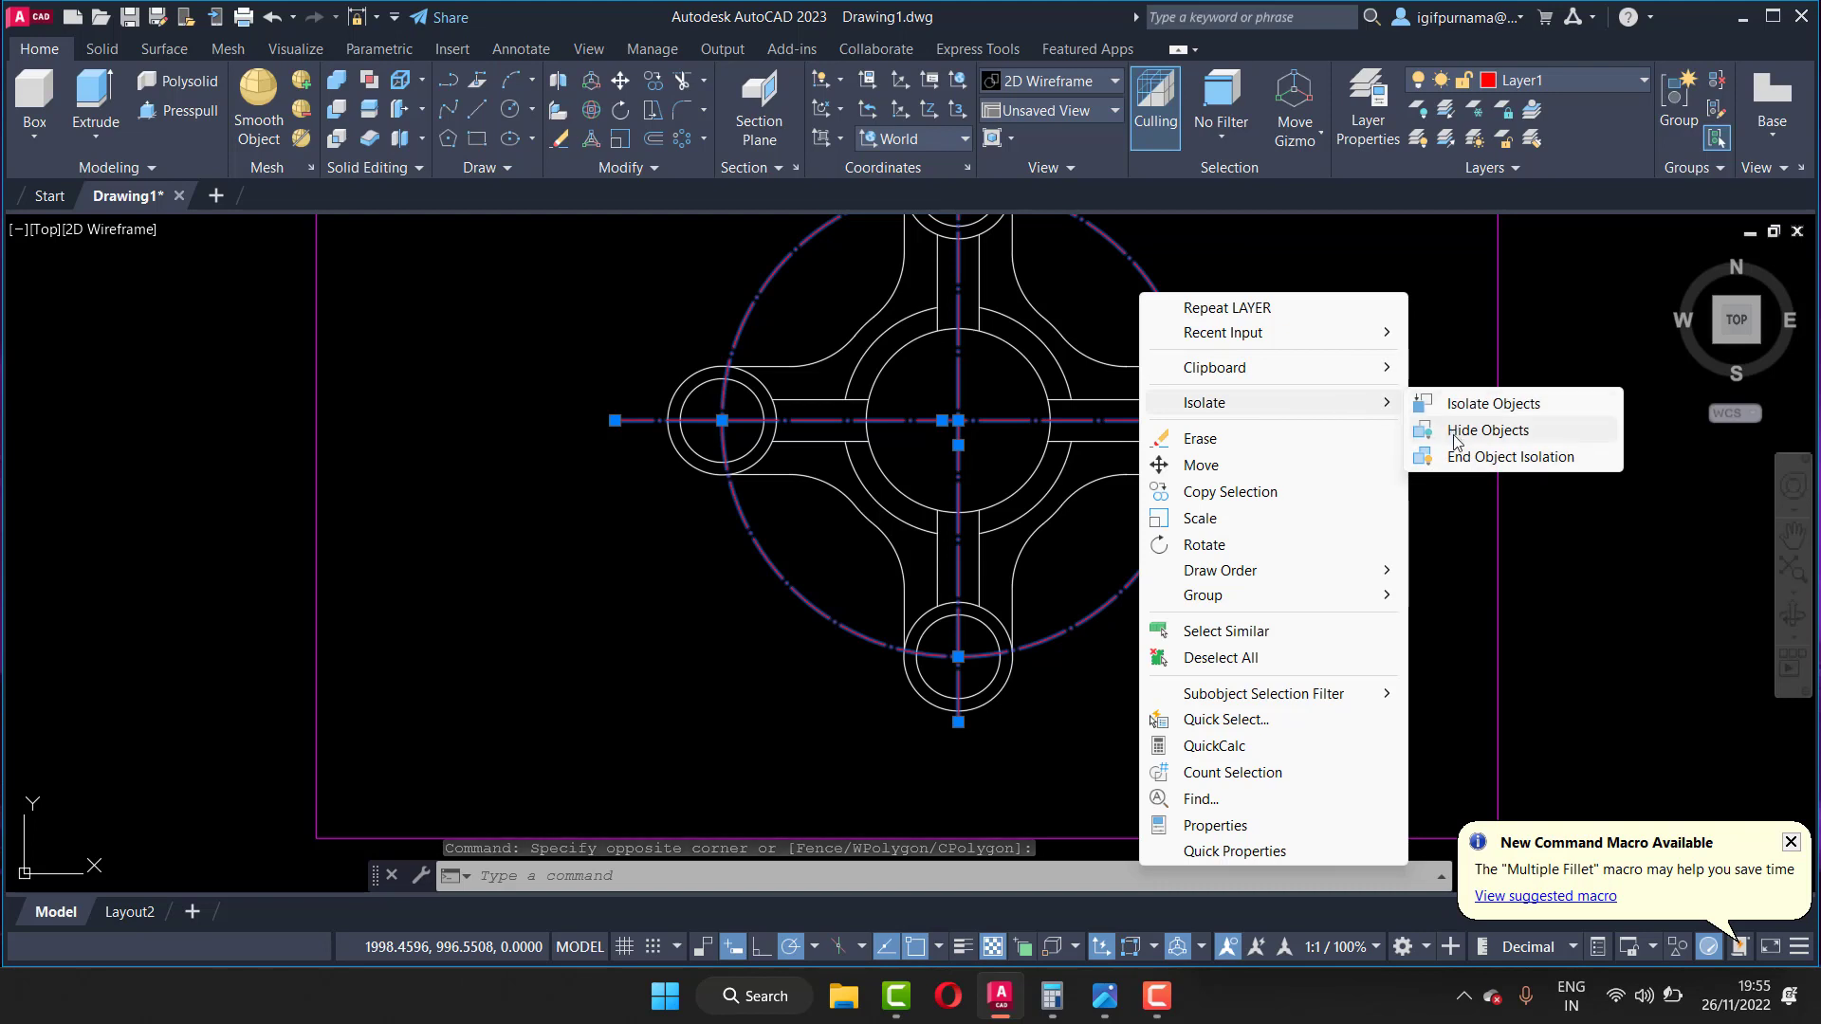
{"action": "left_click", "coordinate": [1452, 436]}
{"action": "scroll", "coordinate": [1195, 486], "scroll_direction": "down", "scroll_amount": 2}
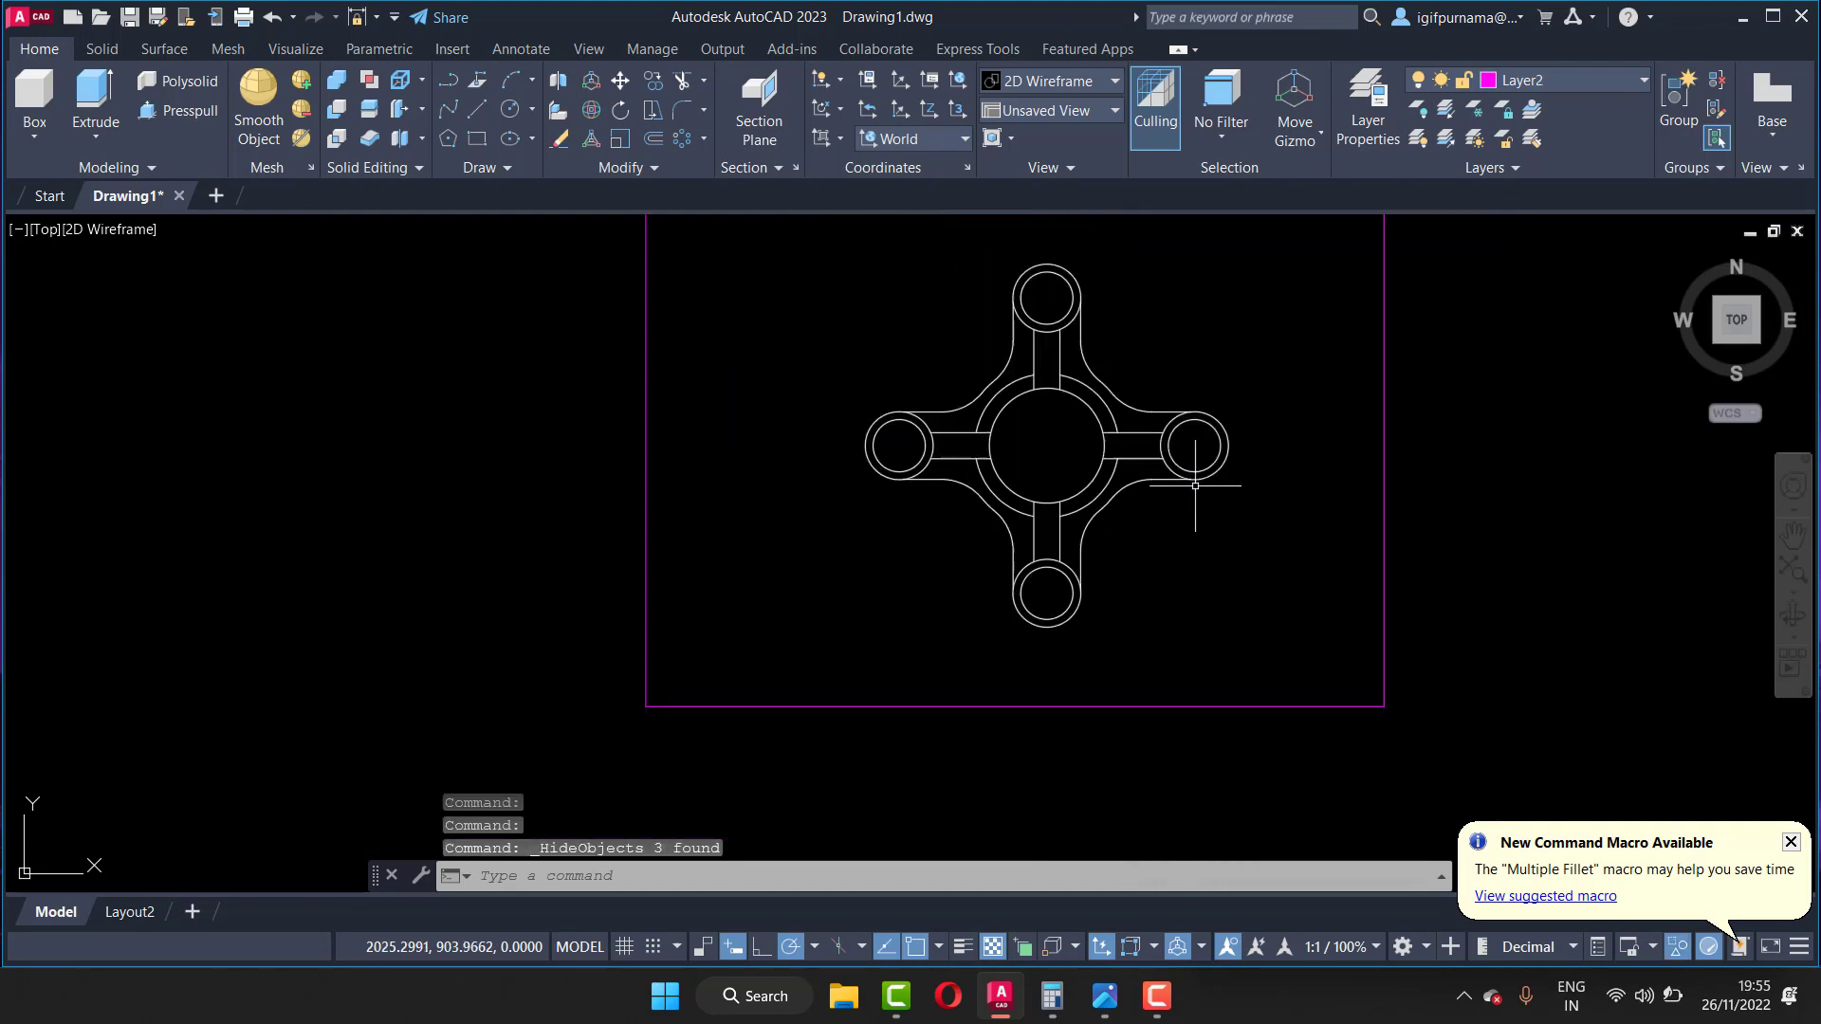
Step: Move the flange outline linework onto layer 0
{"action": "left_click", "coordinate": [1239, 661]}
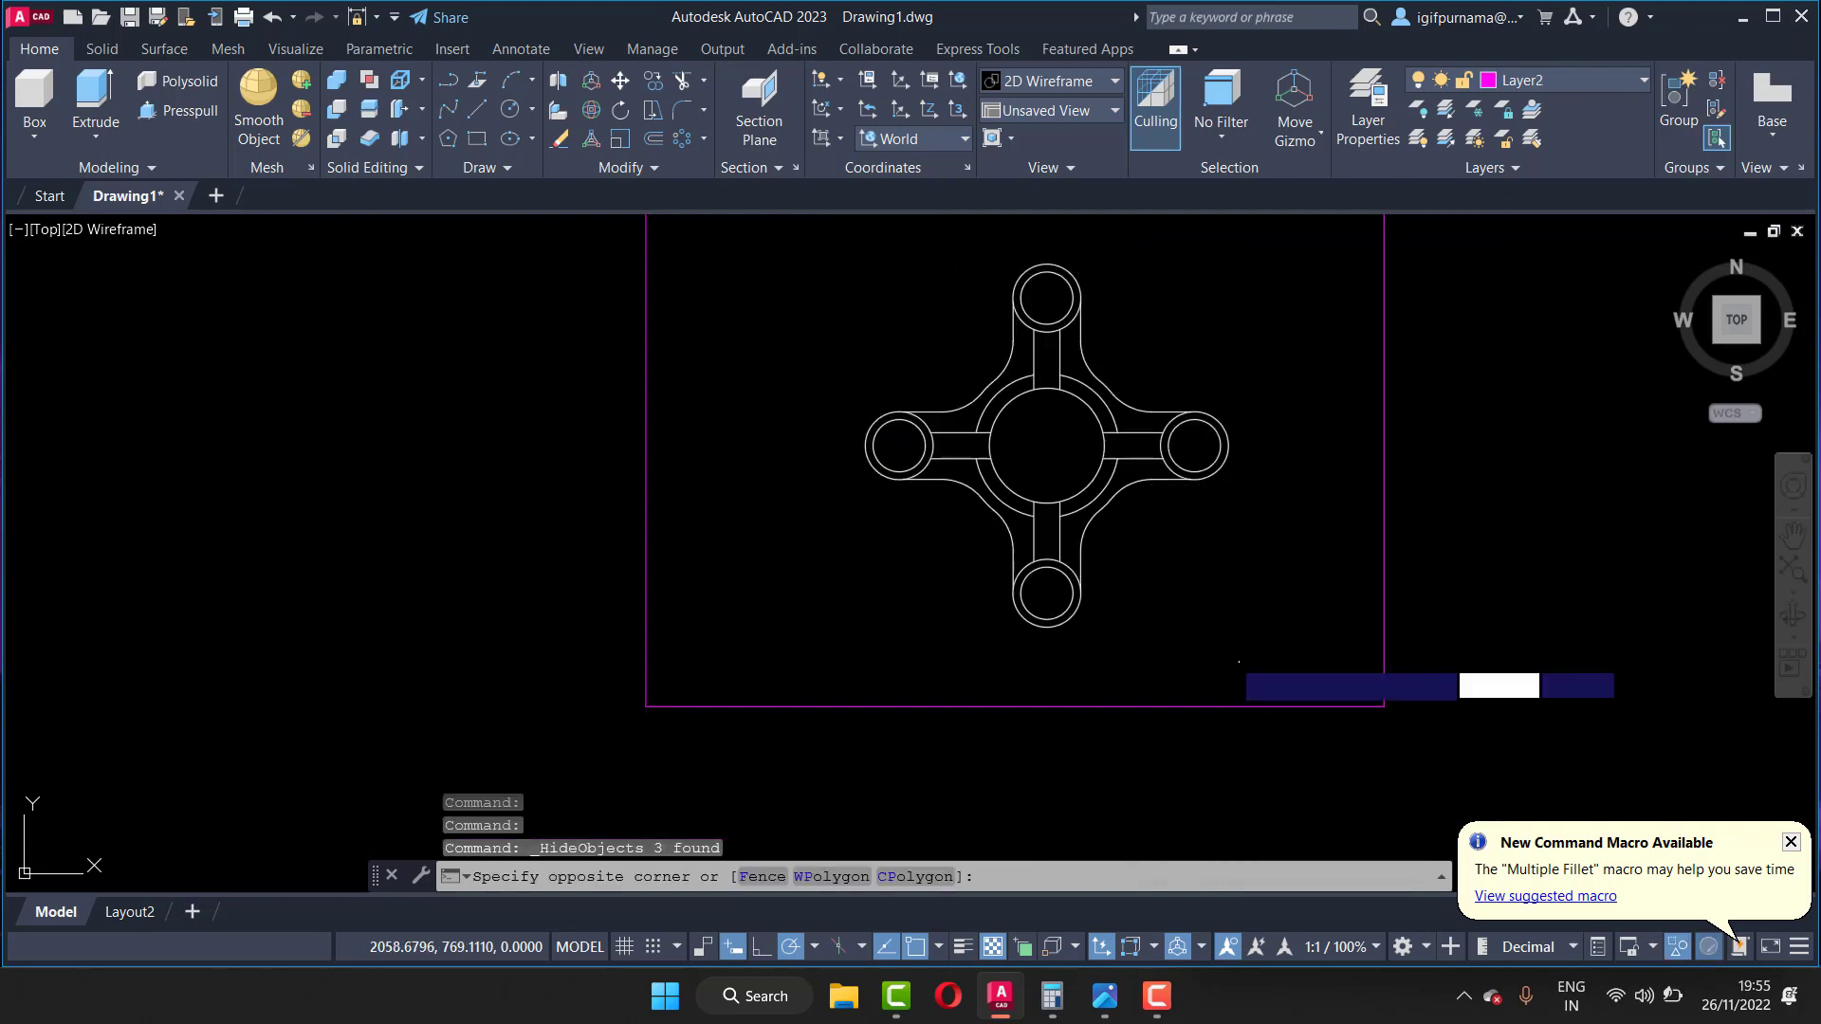
{"action": "left_click", "coordinate": [838, 250]}
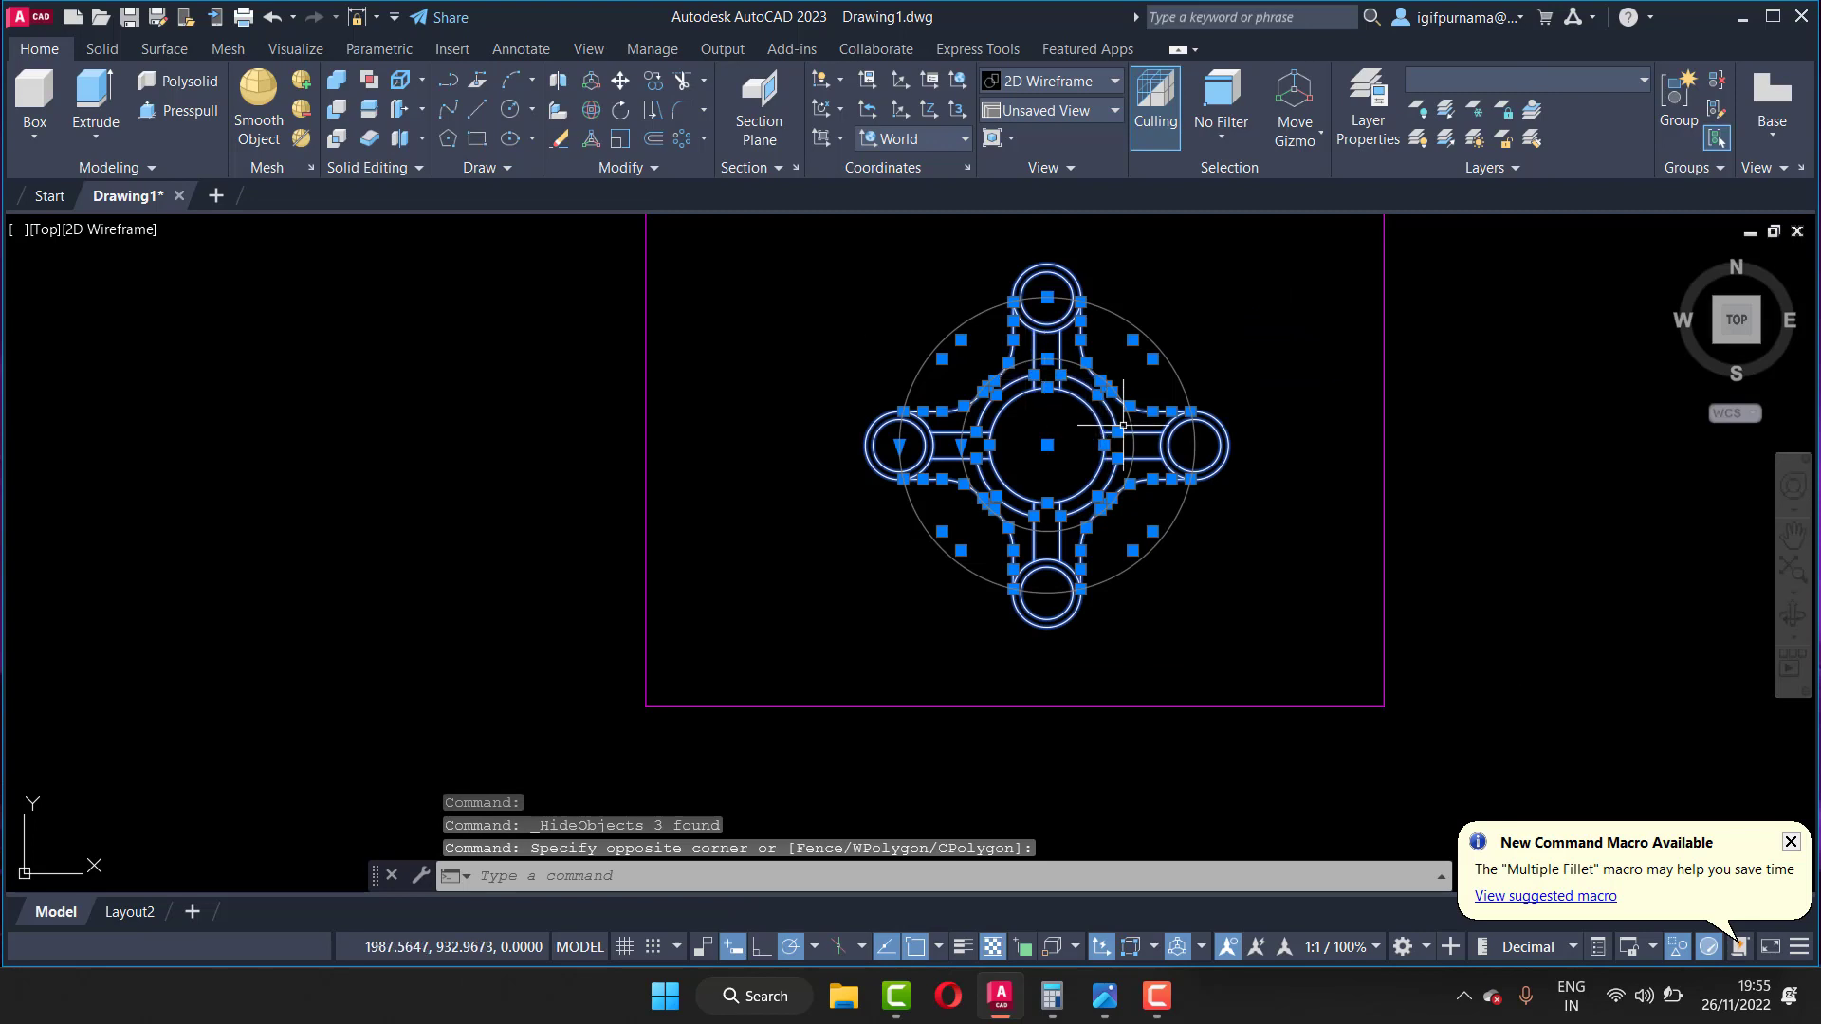
{"action": "left_click", "coordinate": [1521, 86]}
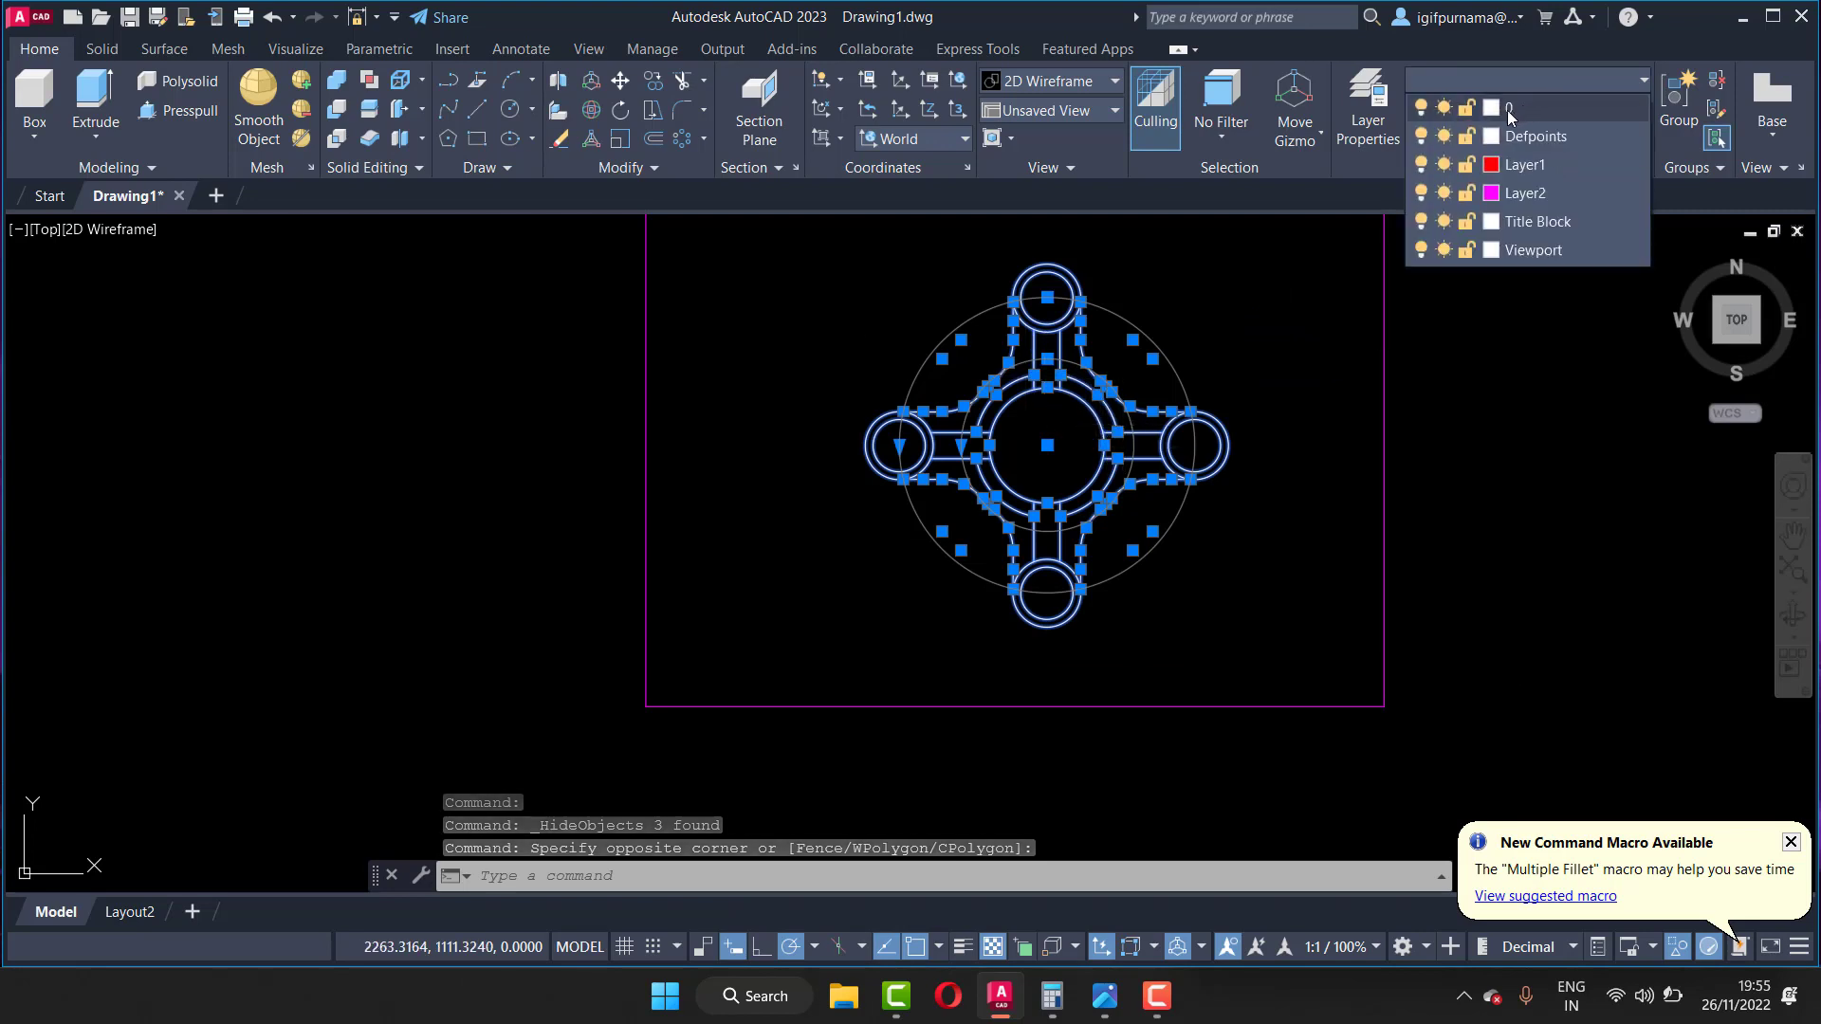
{"action": "left_click", "coordinate": [1551, 112]}
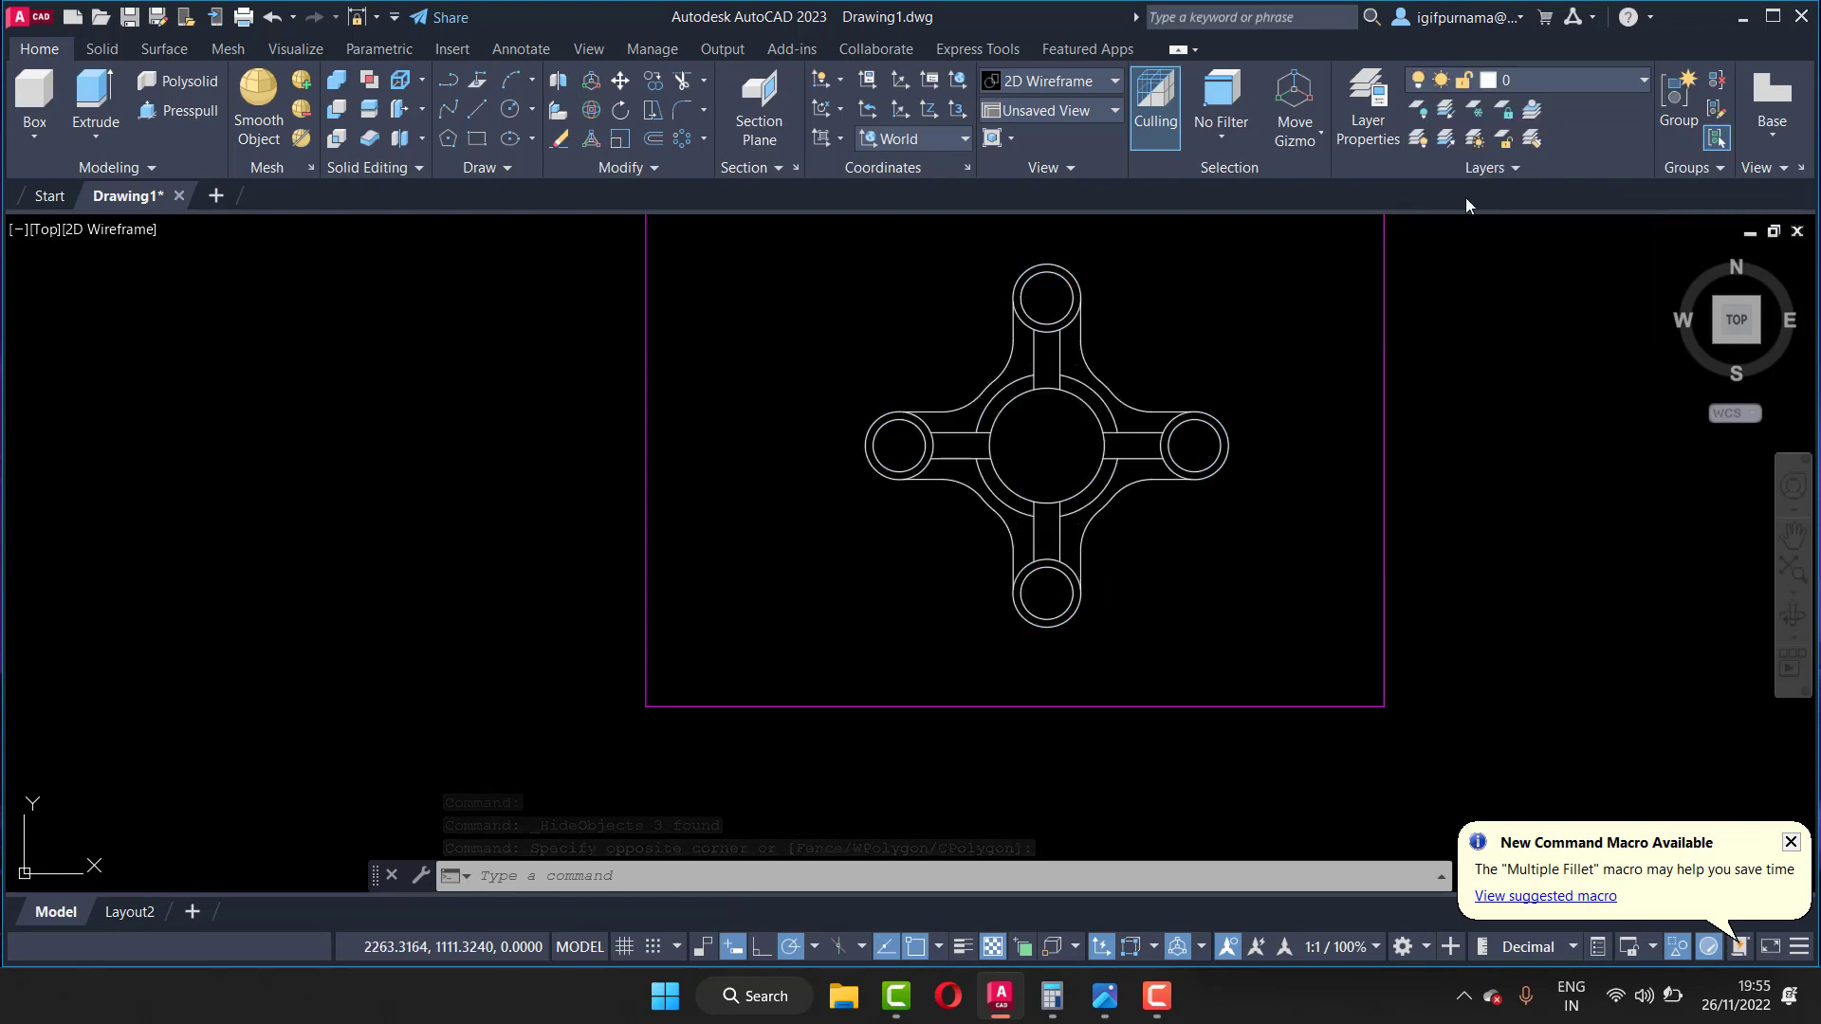
{"action": "left_click", "coordinate": [1183, 424]}
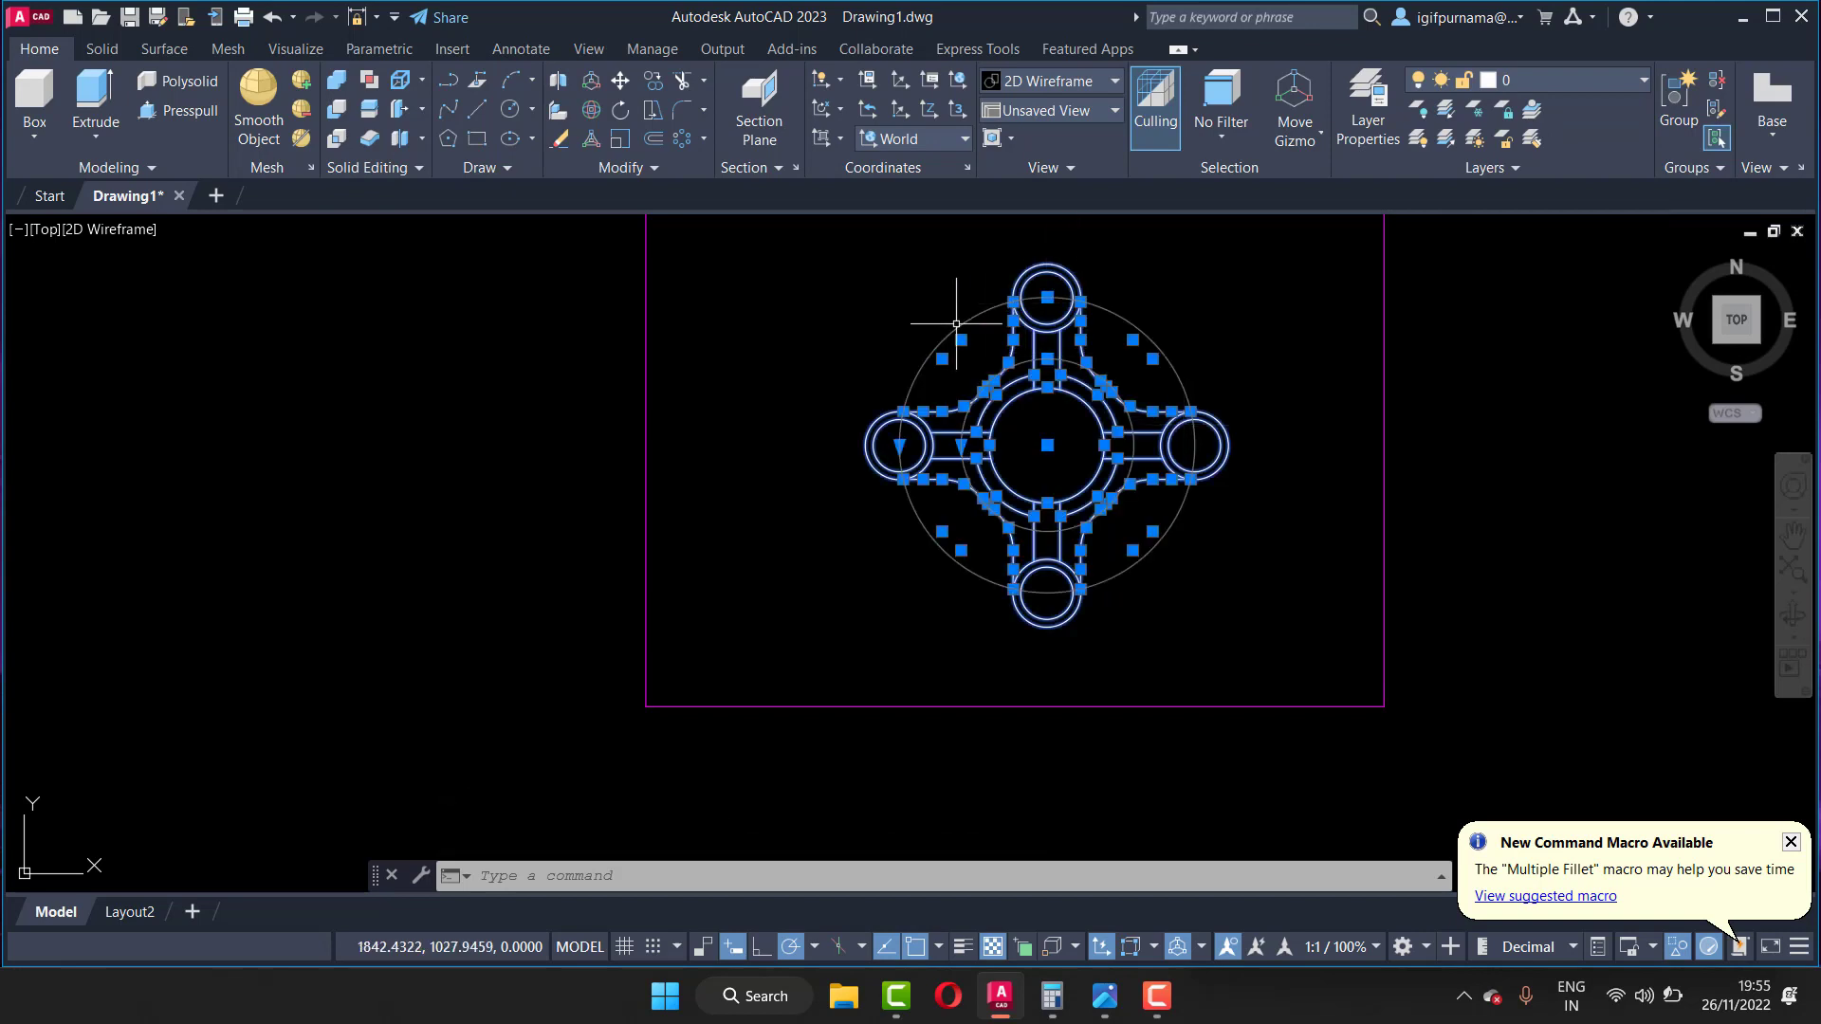
{"action": "key", "text": "Escape"}
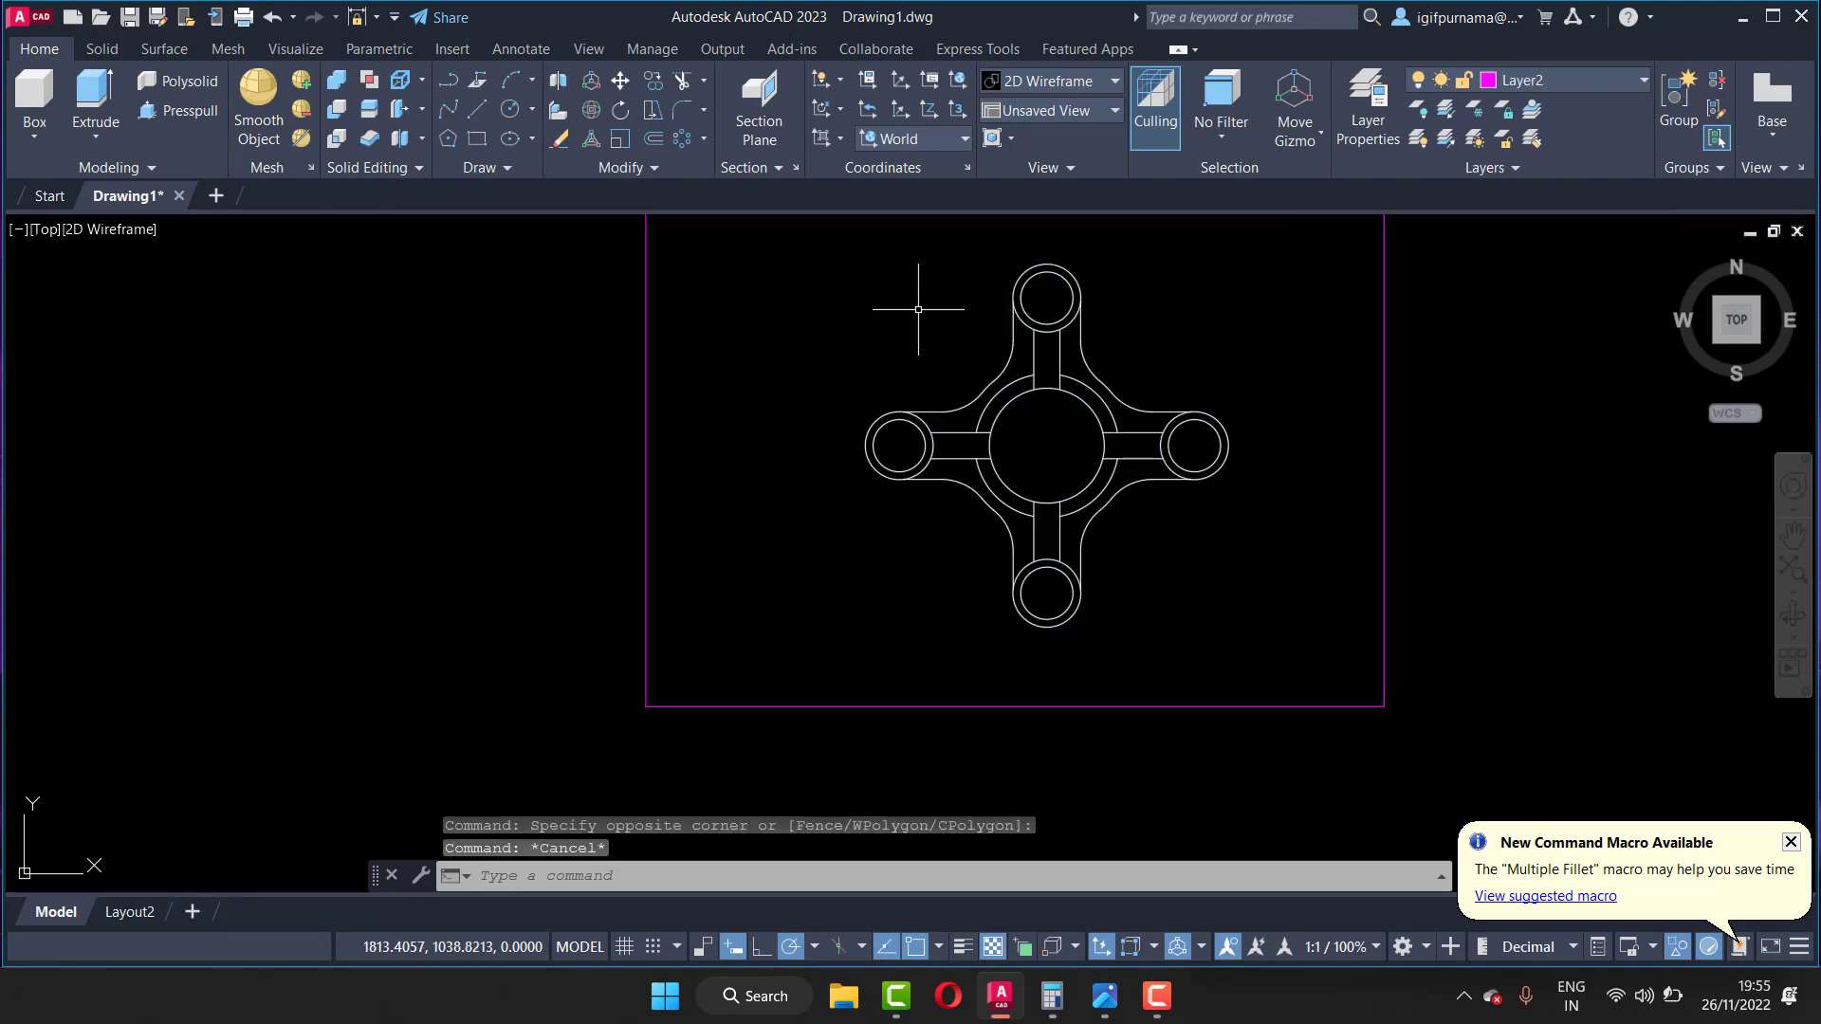
Step: End object isolation so the centre lines and circle reappear, then start a plot
{"action": "right_click", "coordinate": [918, 309]}
{"action": "mouse_move", "coordinate": [983, 421]}
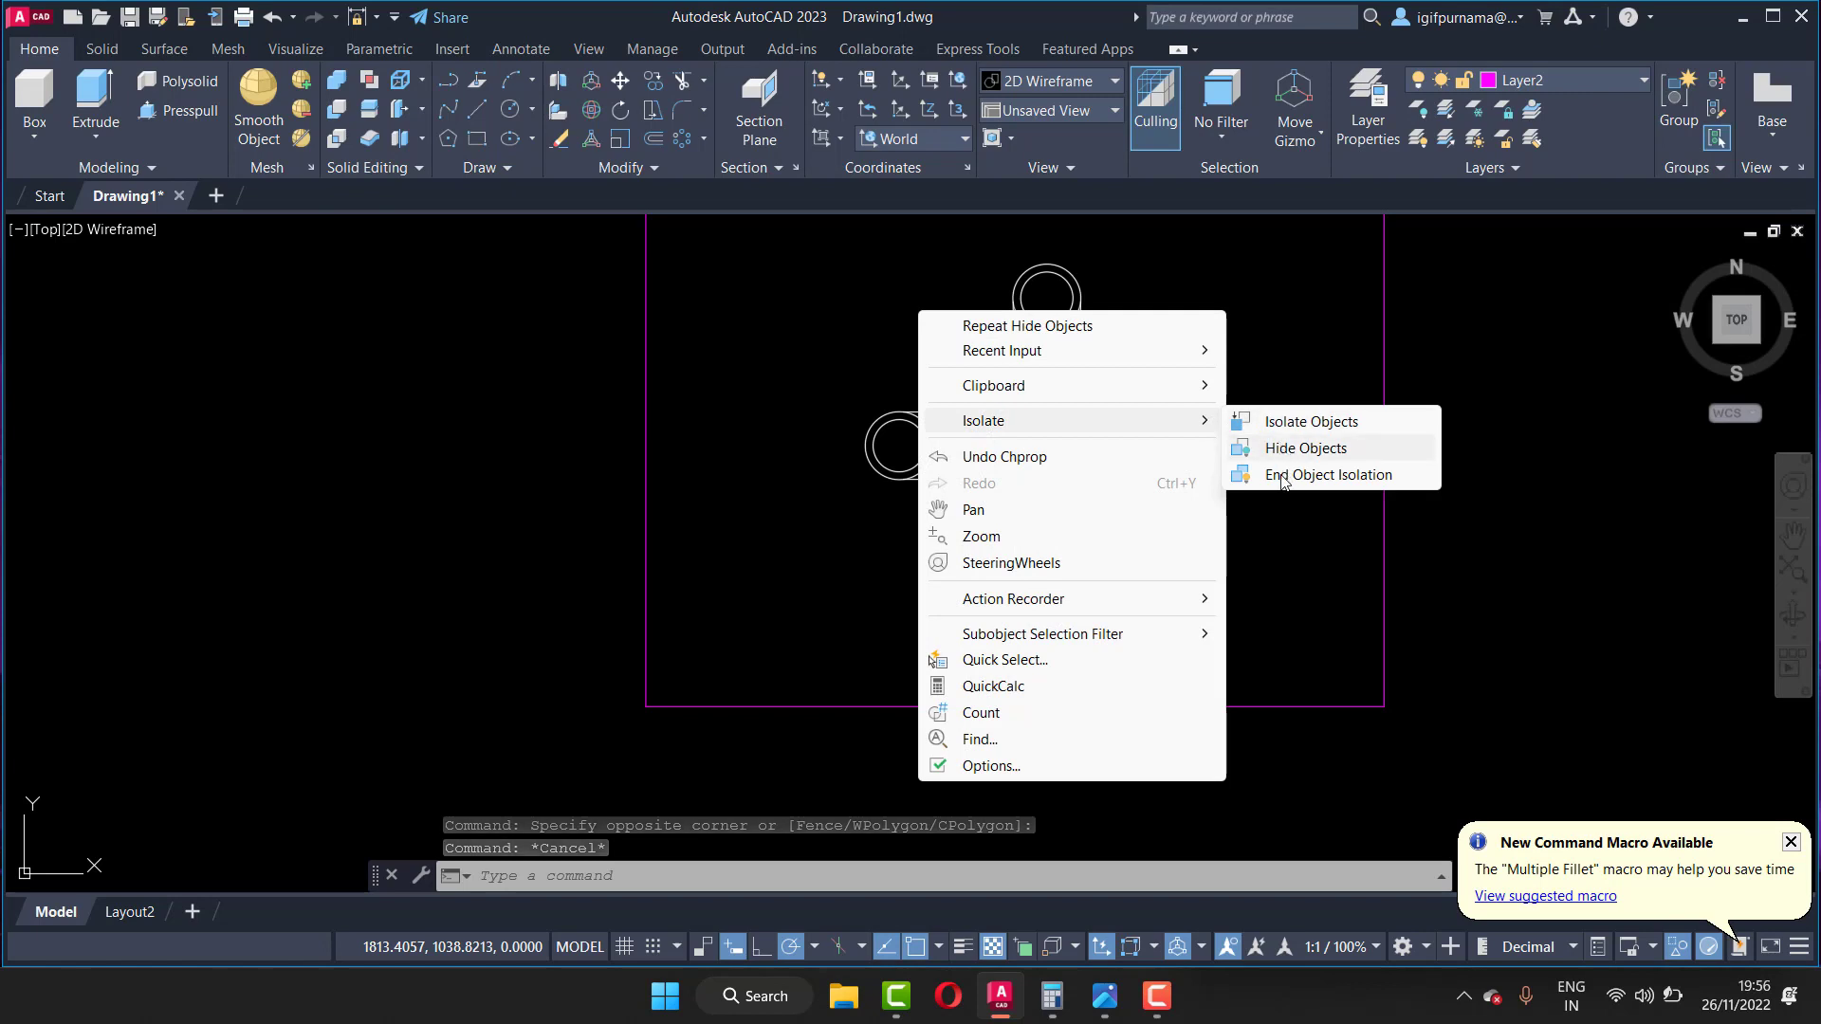
{"action": "left_click", "coordinate": [1281, 477]}
{"action": "scroll", "coordinate": [1097, 486], "scroll_direction": "down", "scroll_amount": 2}
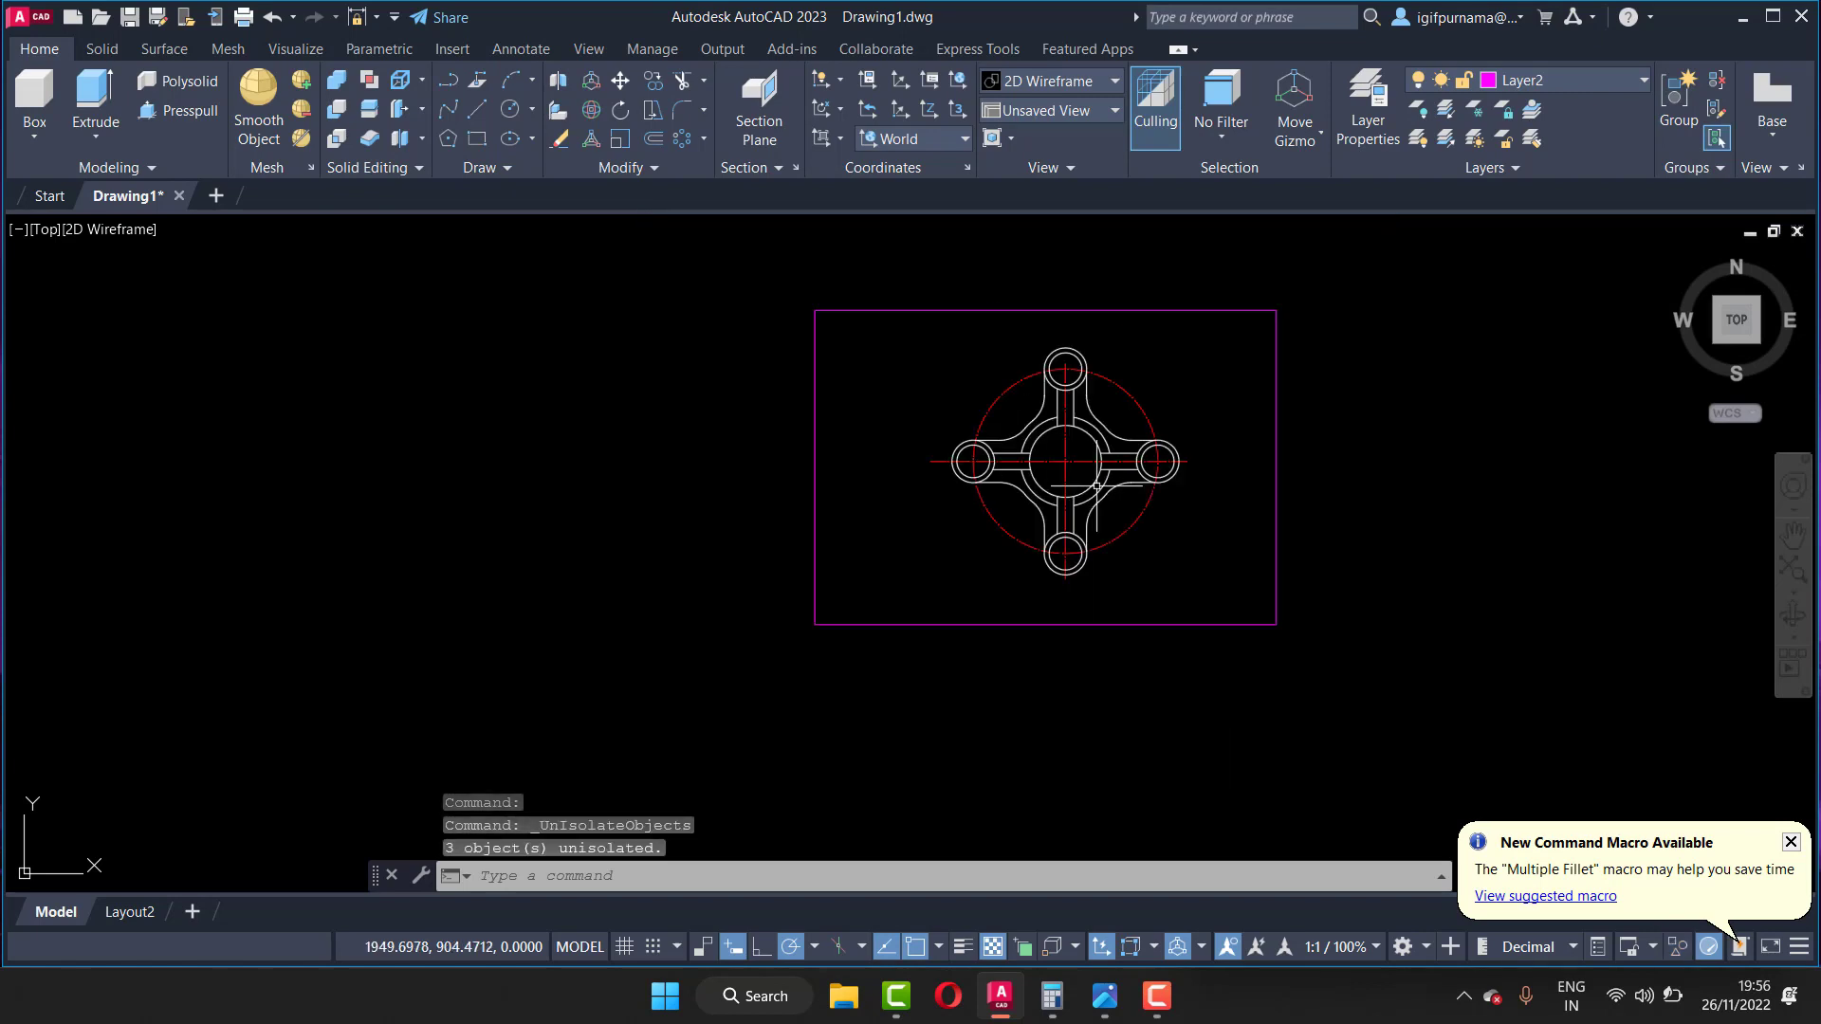
{"action": "scroll", "coordinate": [1097, 486], "scroll_direction": "up", "scroll_amount": 2}
{"action": "scroll", "coordinate": [1096, 486], "scroll_direction": "down", "scroll_amount": 2}
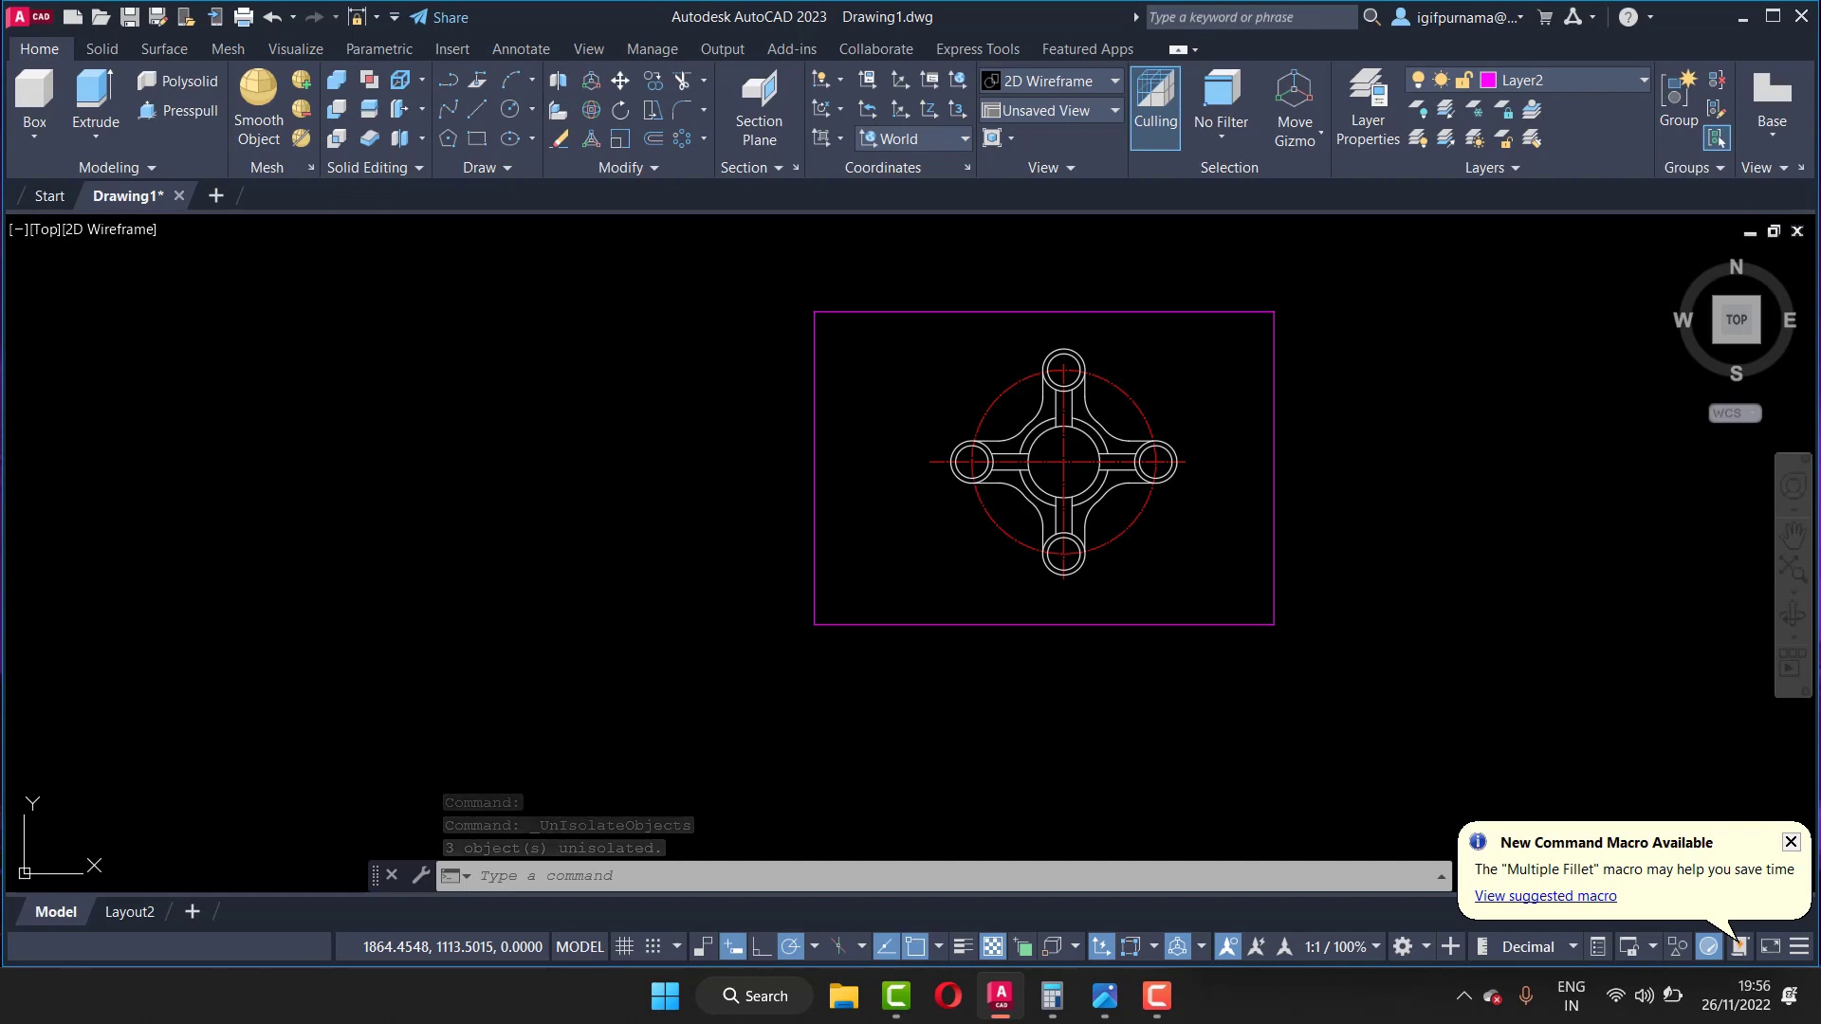
{"action": "key", "text": "ctrl+p"}
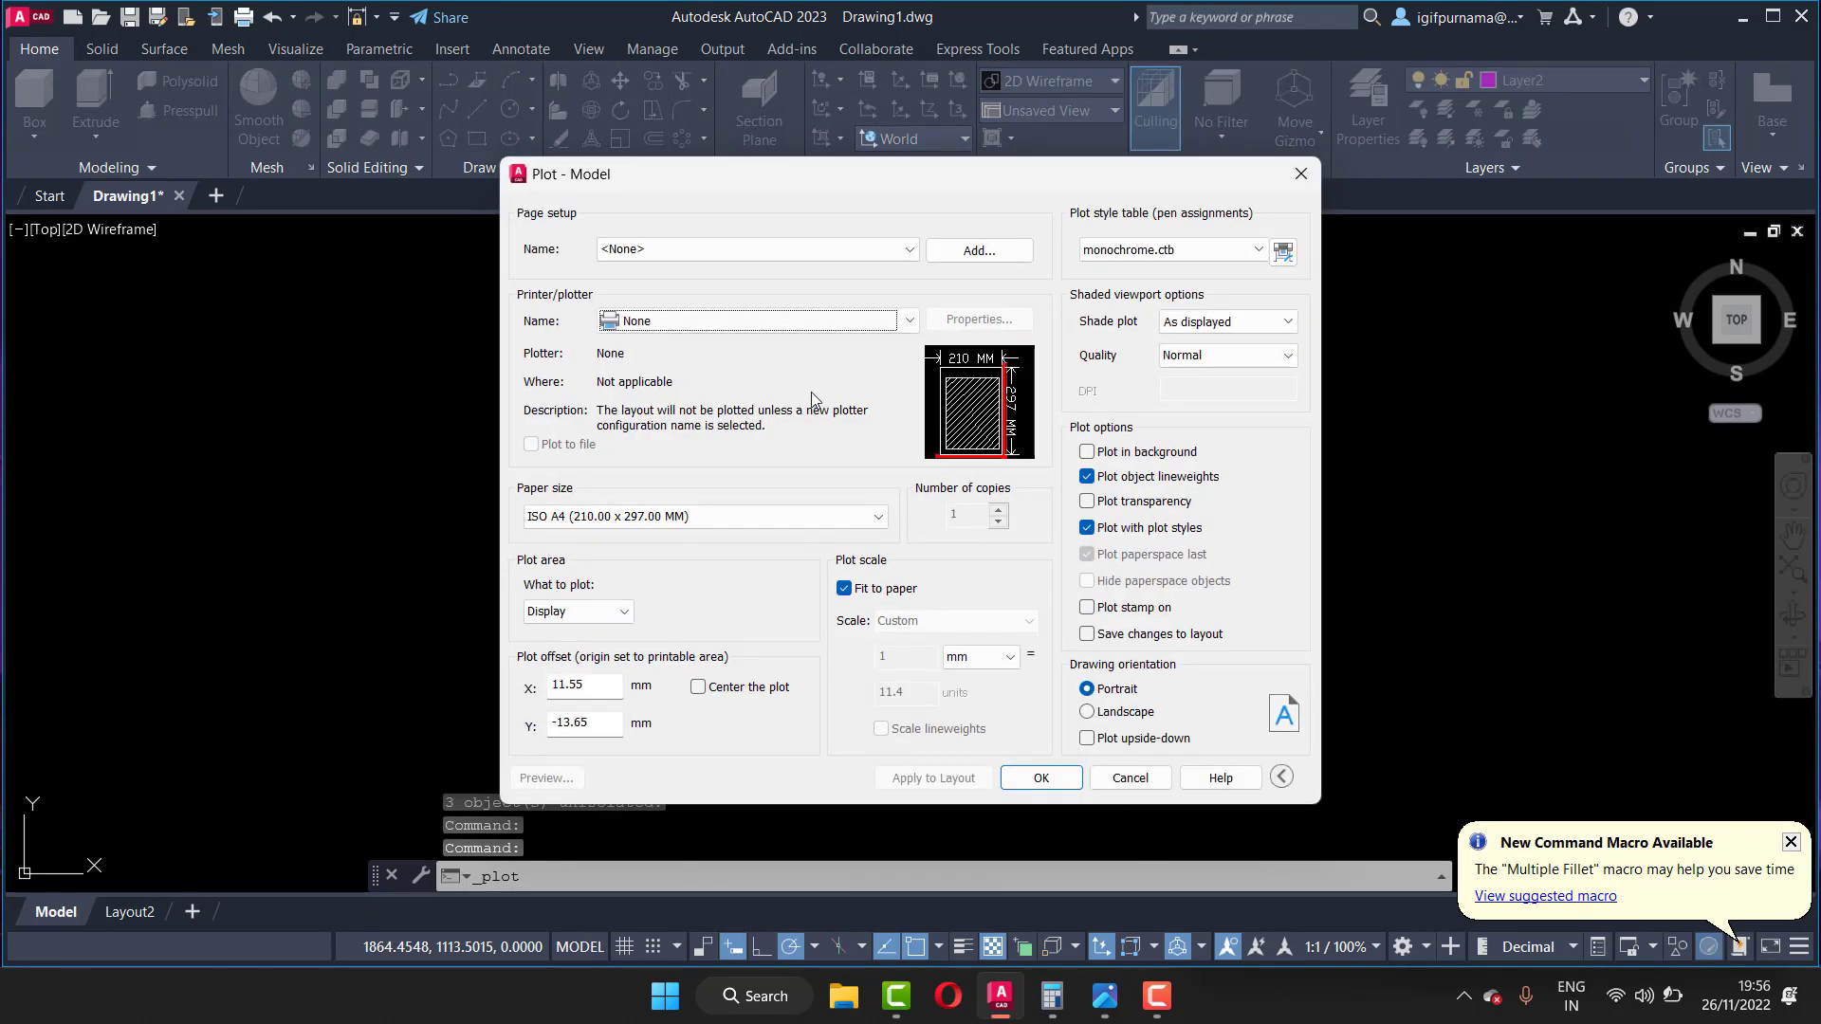
Step: Choose DWG To PDF.pc3 with a plot style table, centred plot and landscape orientation
{"action": "left_click", "coordinate": [645, 320]}
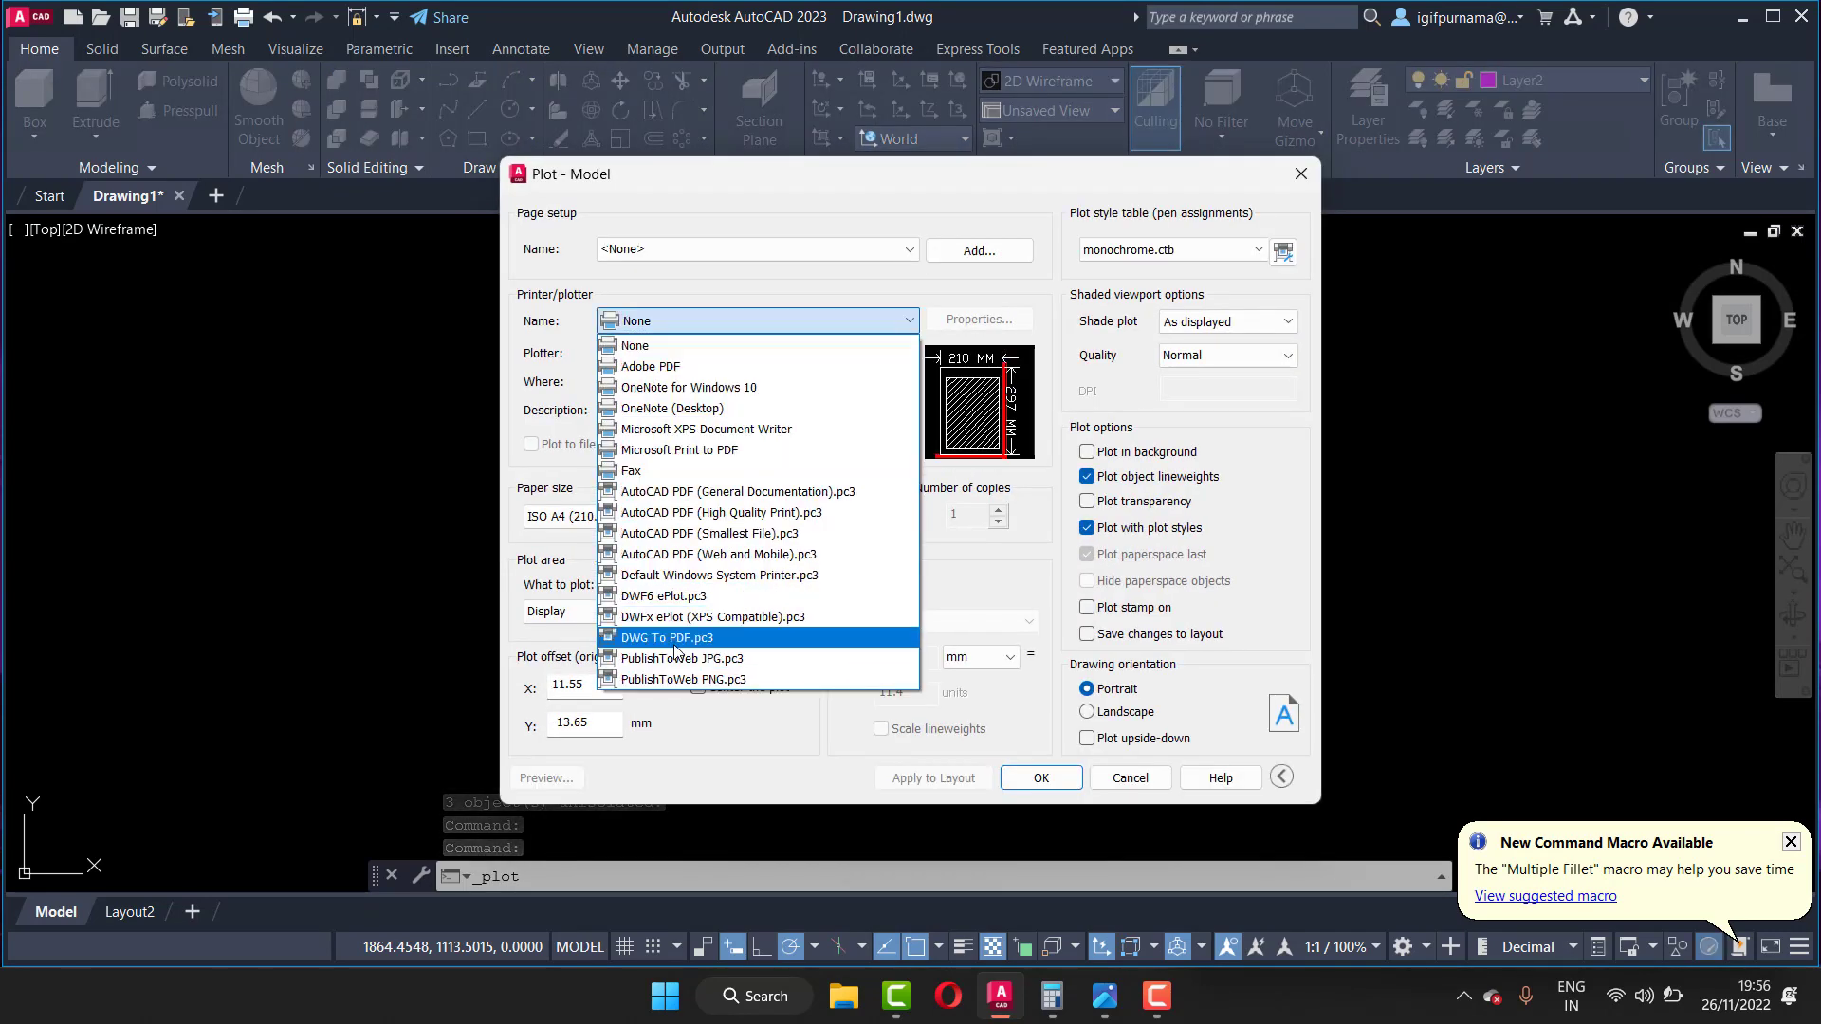
{"action": "left_click", "coordinate": [665, 637]}
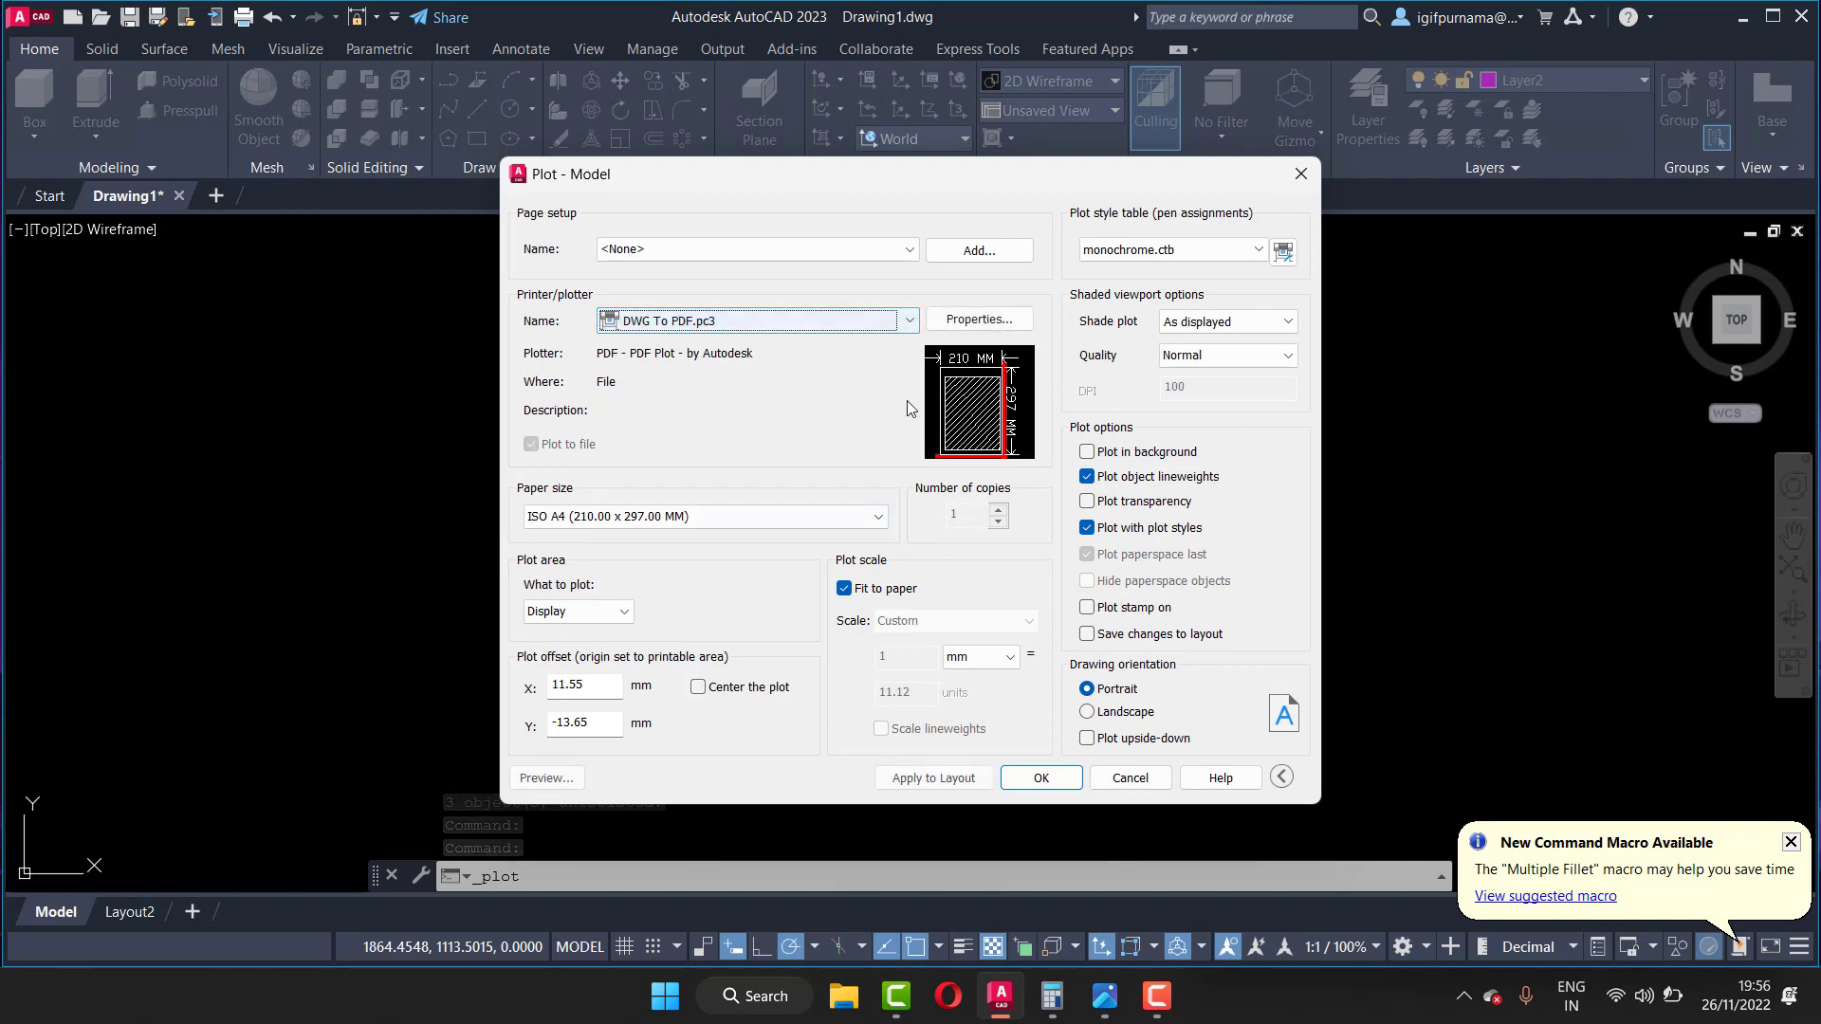
{"action": "left_click", "coordinate": [1193, 249]}
{"action": "left_click", "coordinate": [1166, 391]}
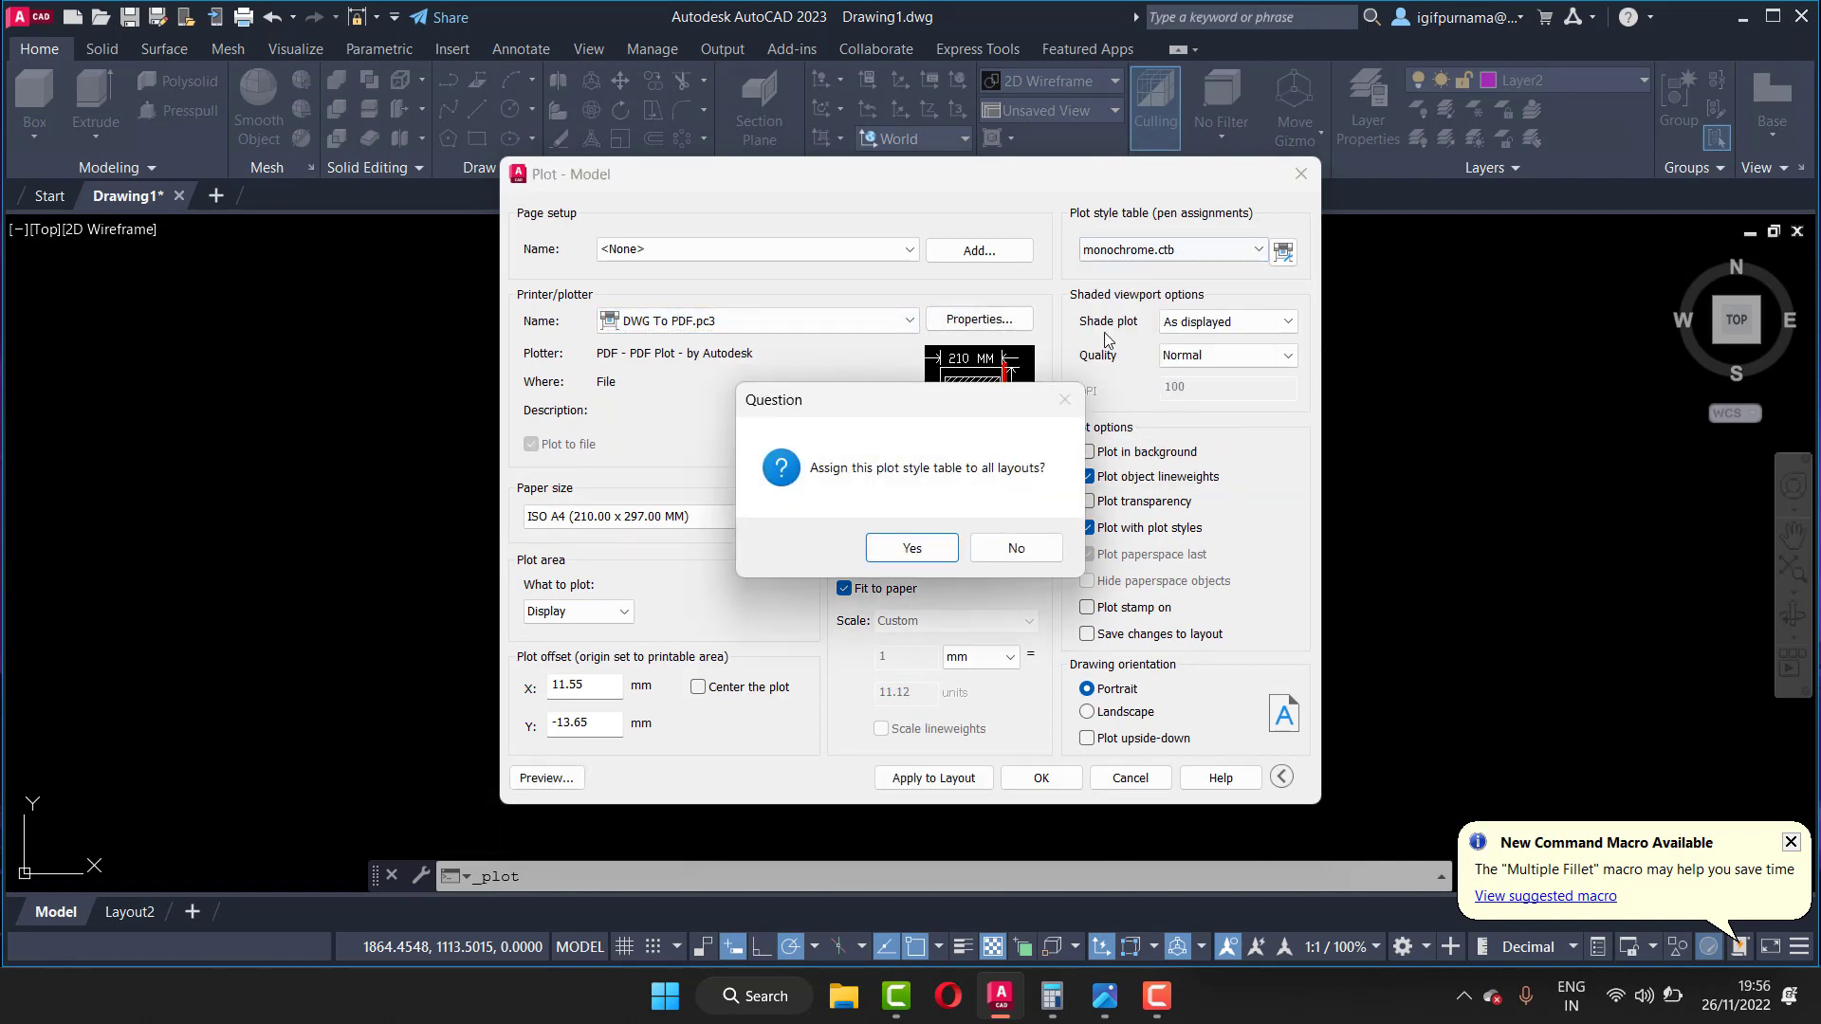
{"action": "left_click", "coordinate": [923, 553]}
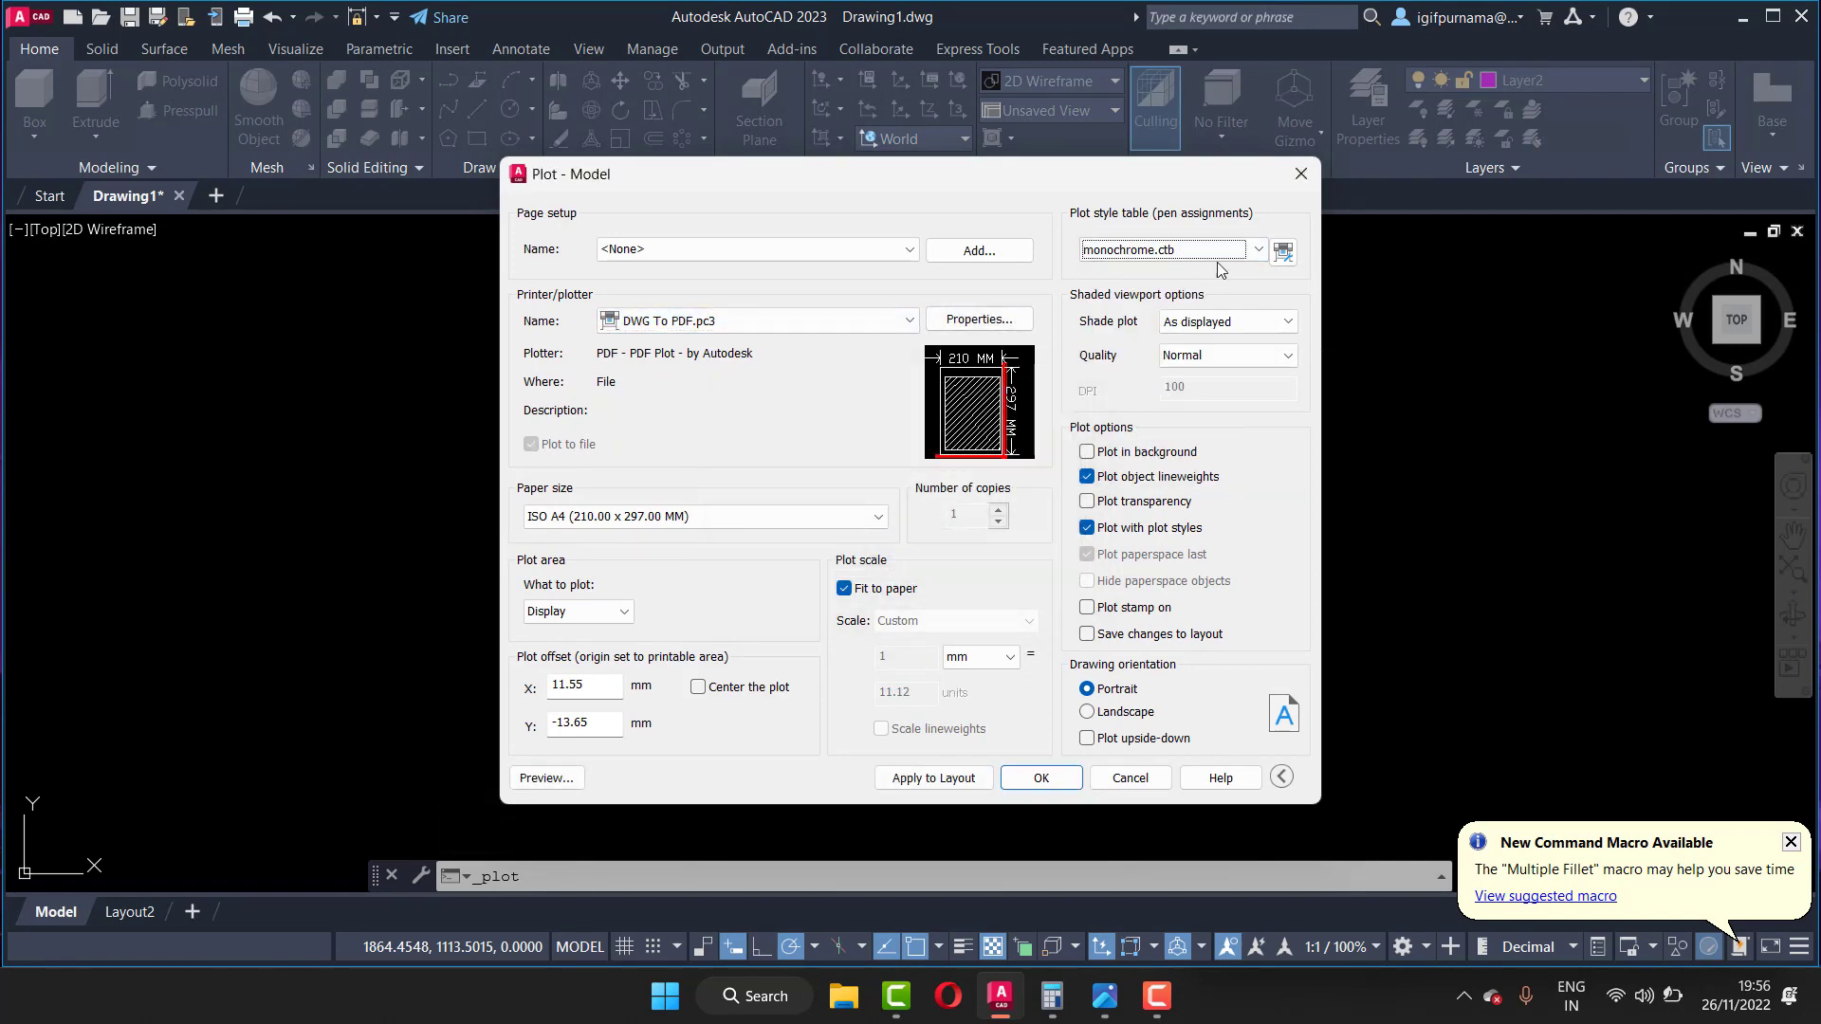
{"action": "left_click", "coordinate": [700, 689]}
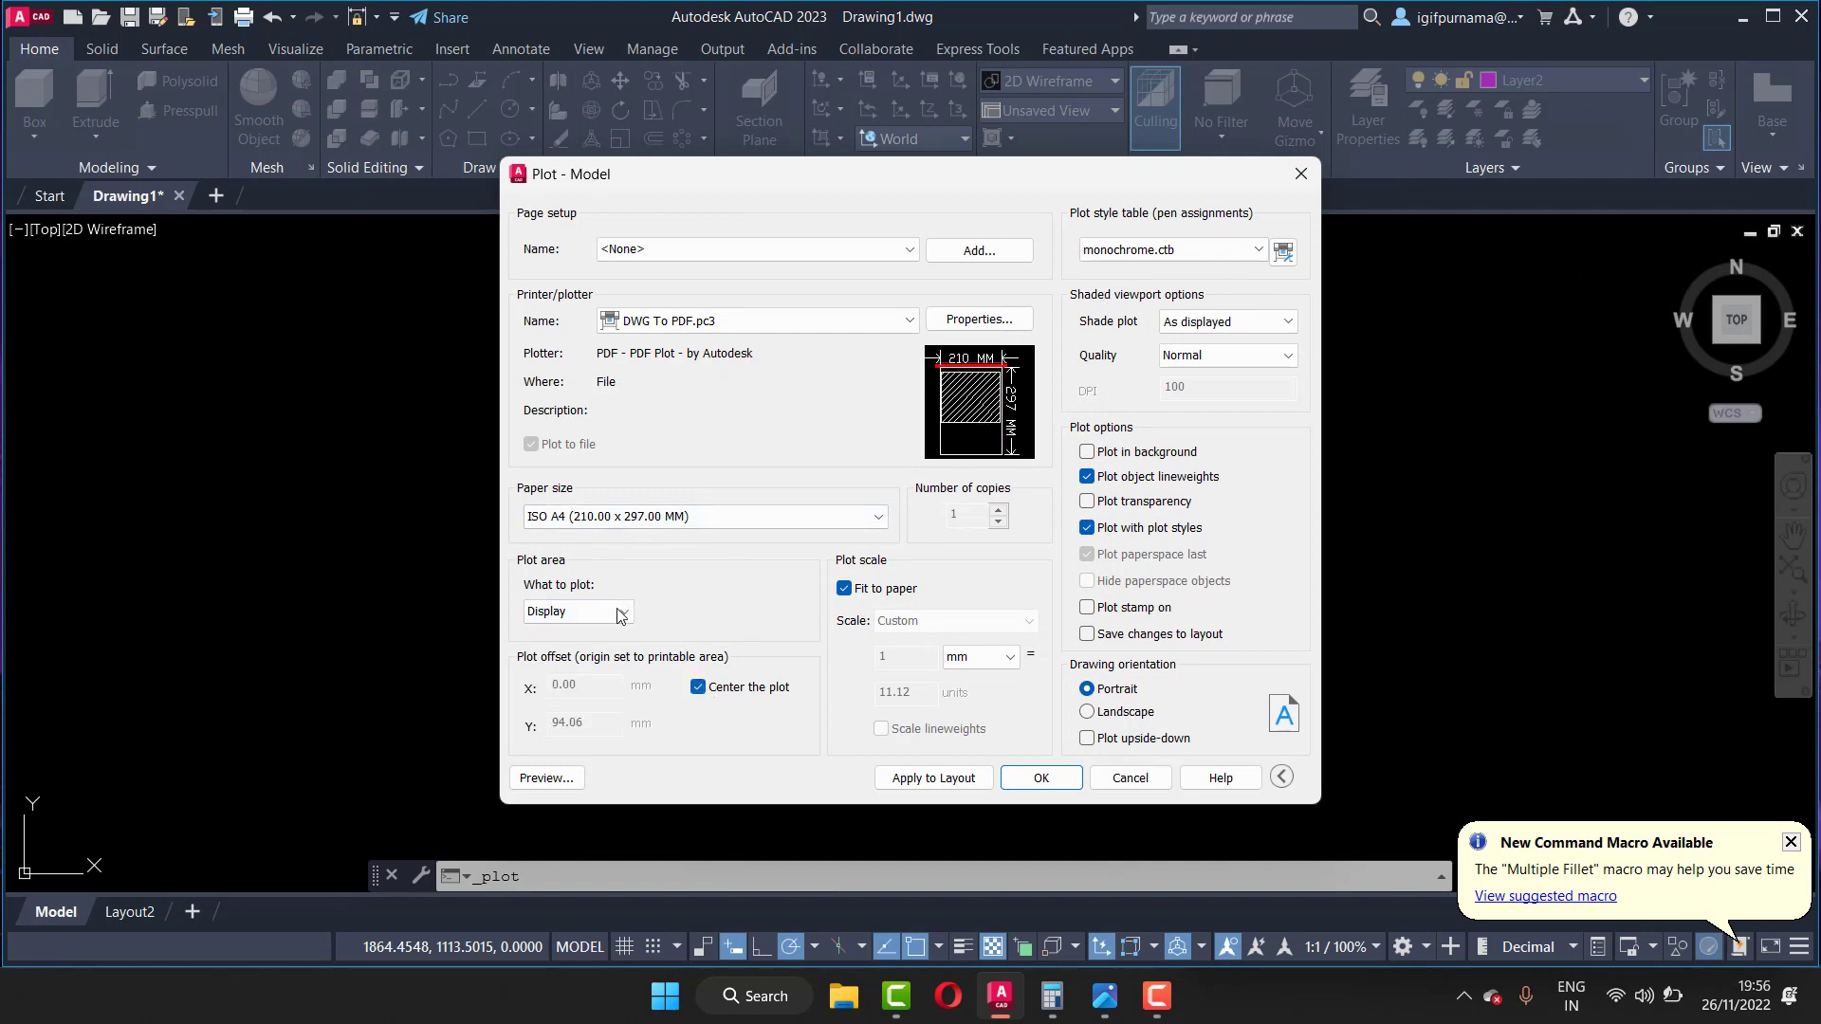
{"action": "left_click", "coordinate": [1088, 713]}
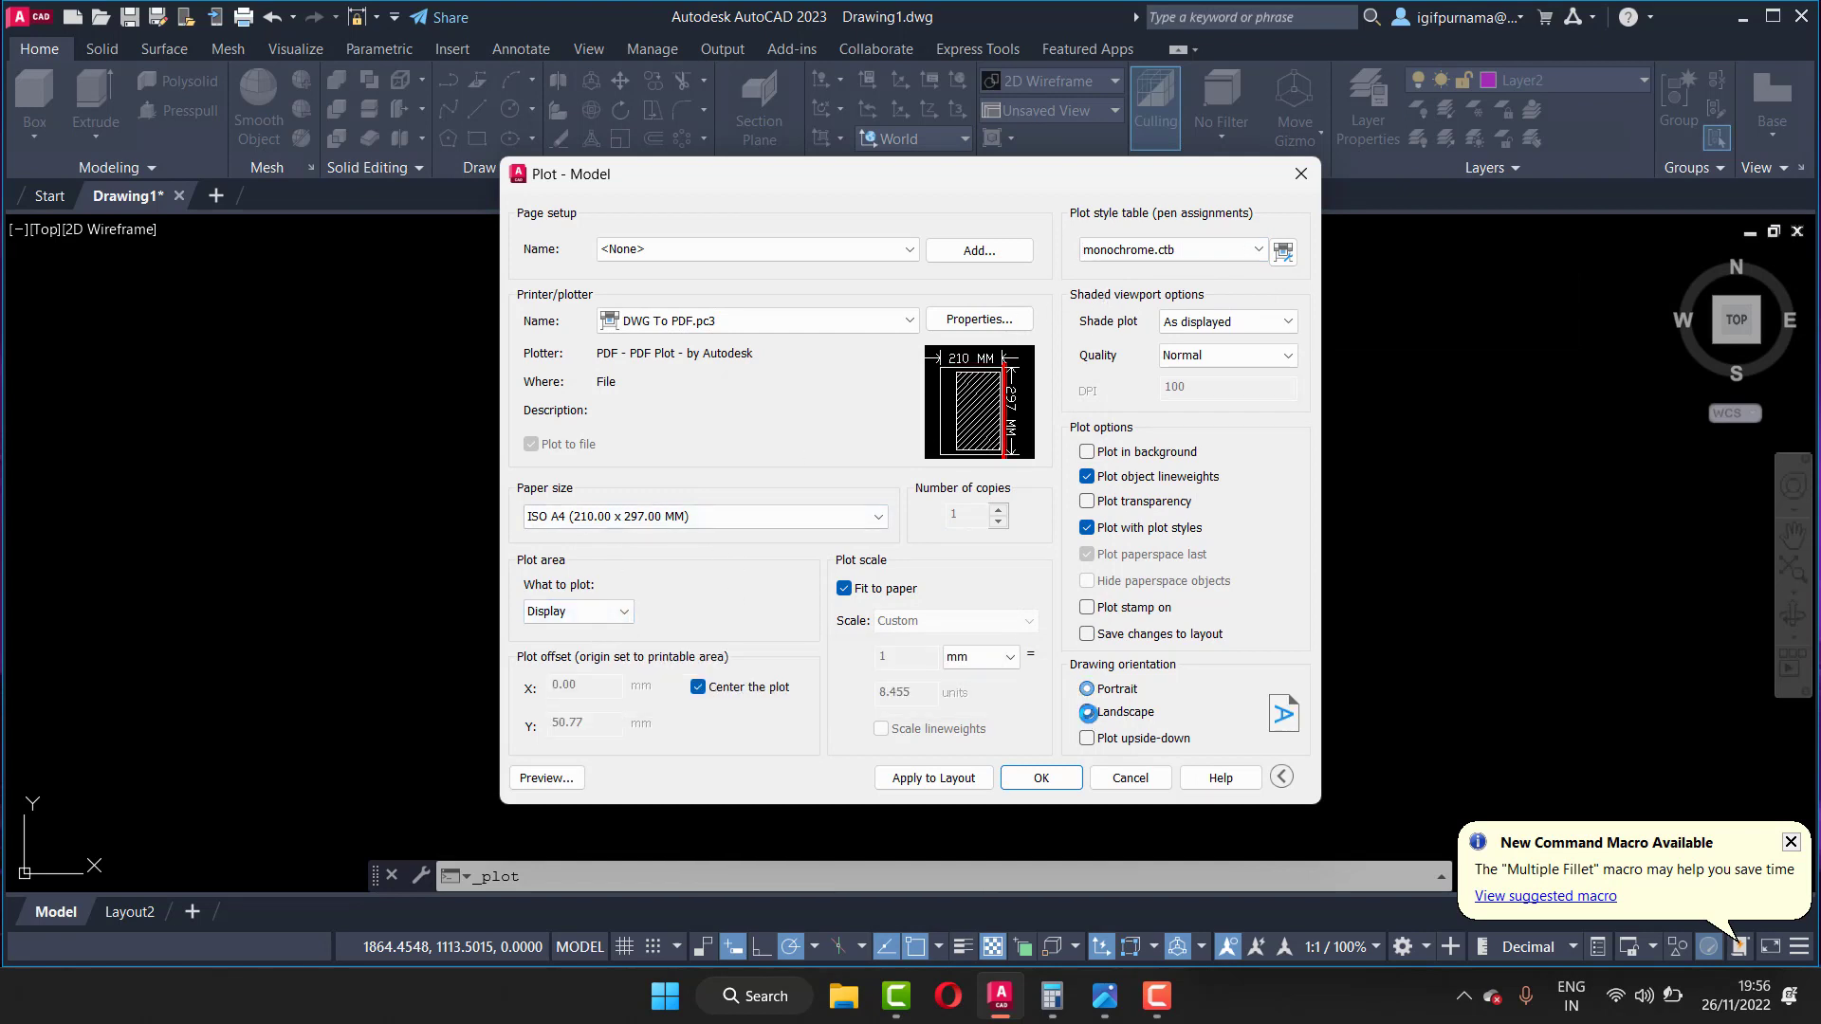
Step: Set the plot area to a window from the magenta frame's top-left to bottom-right corner
{"action": "left_click", "coordinate": [615, 607]}
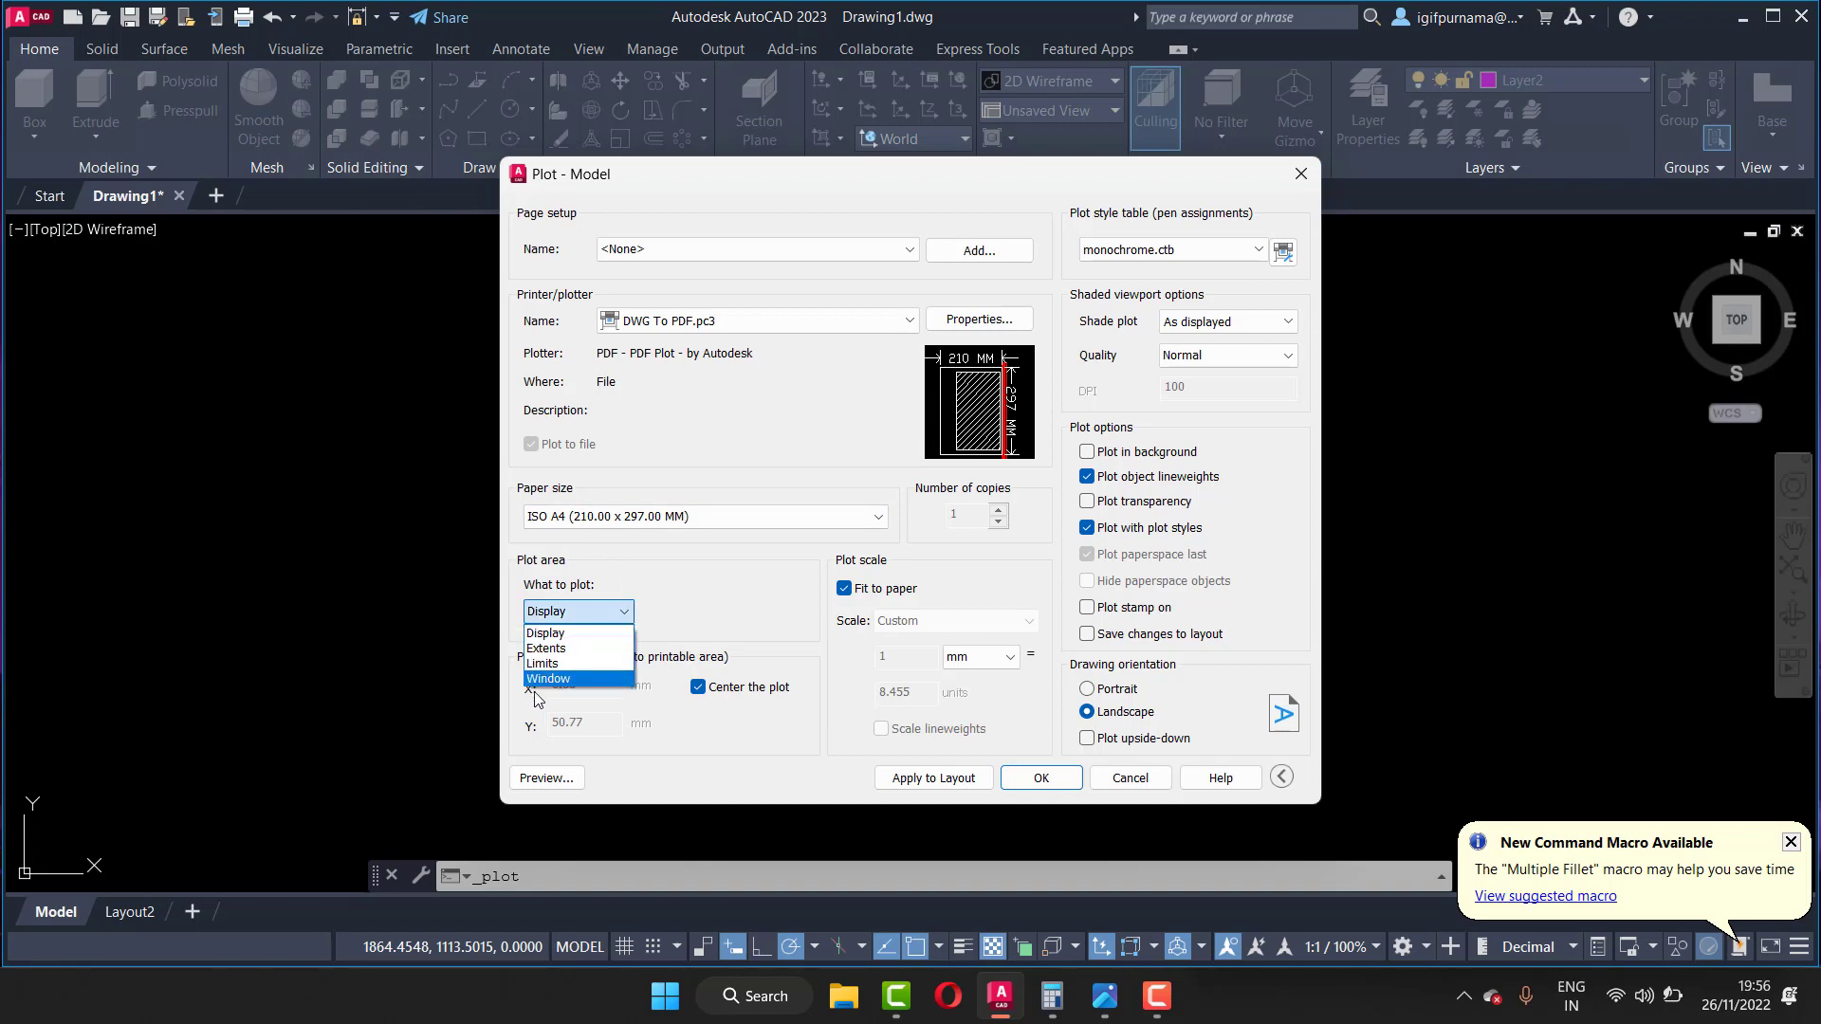
{"action": "left_click", "coordinate": [549, 679]}
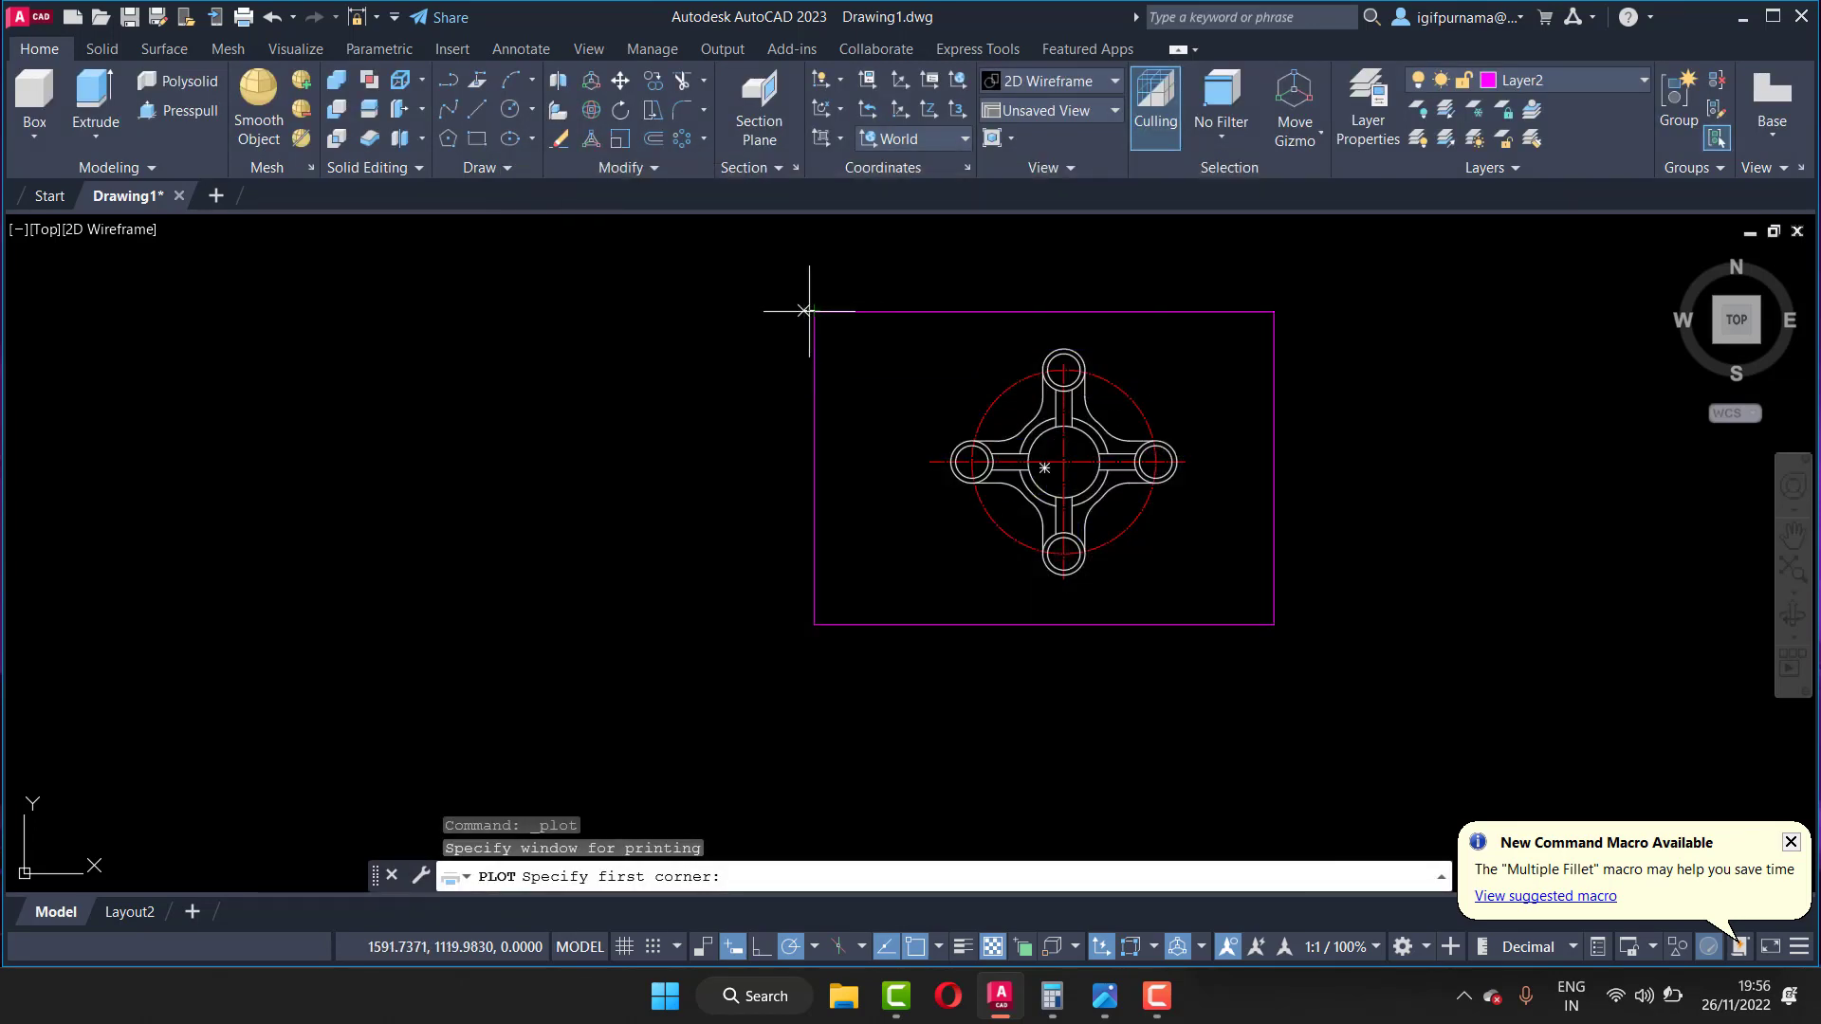
{"action": "left_click", "coordinate": [813, 310]}
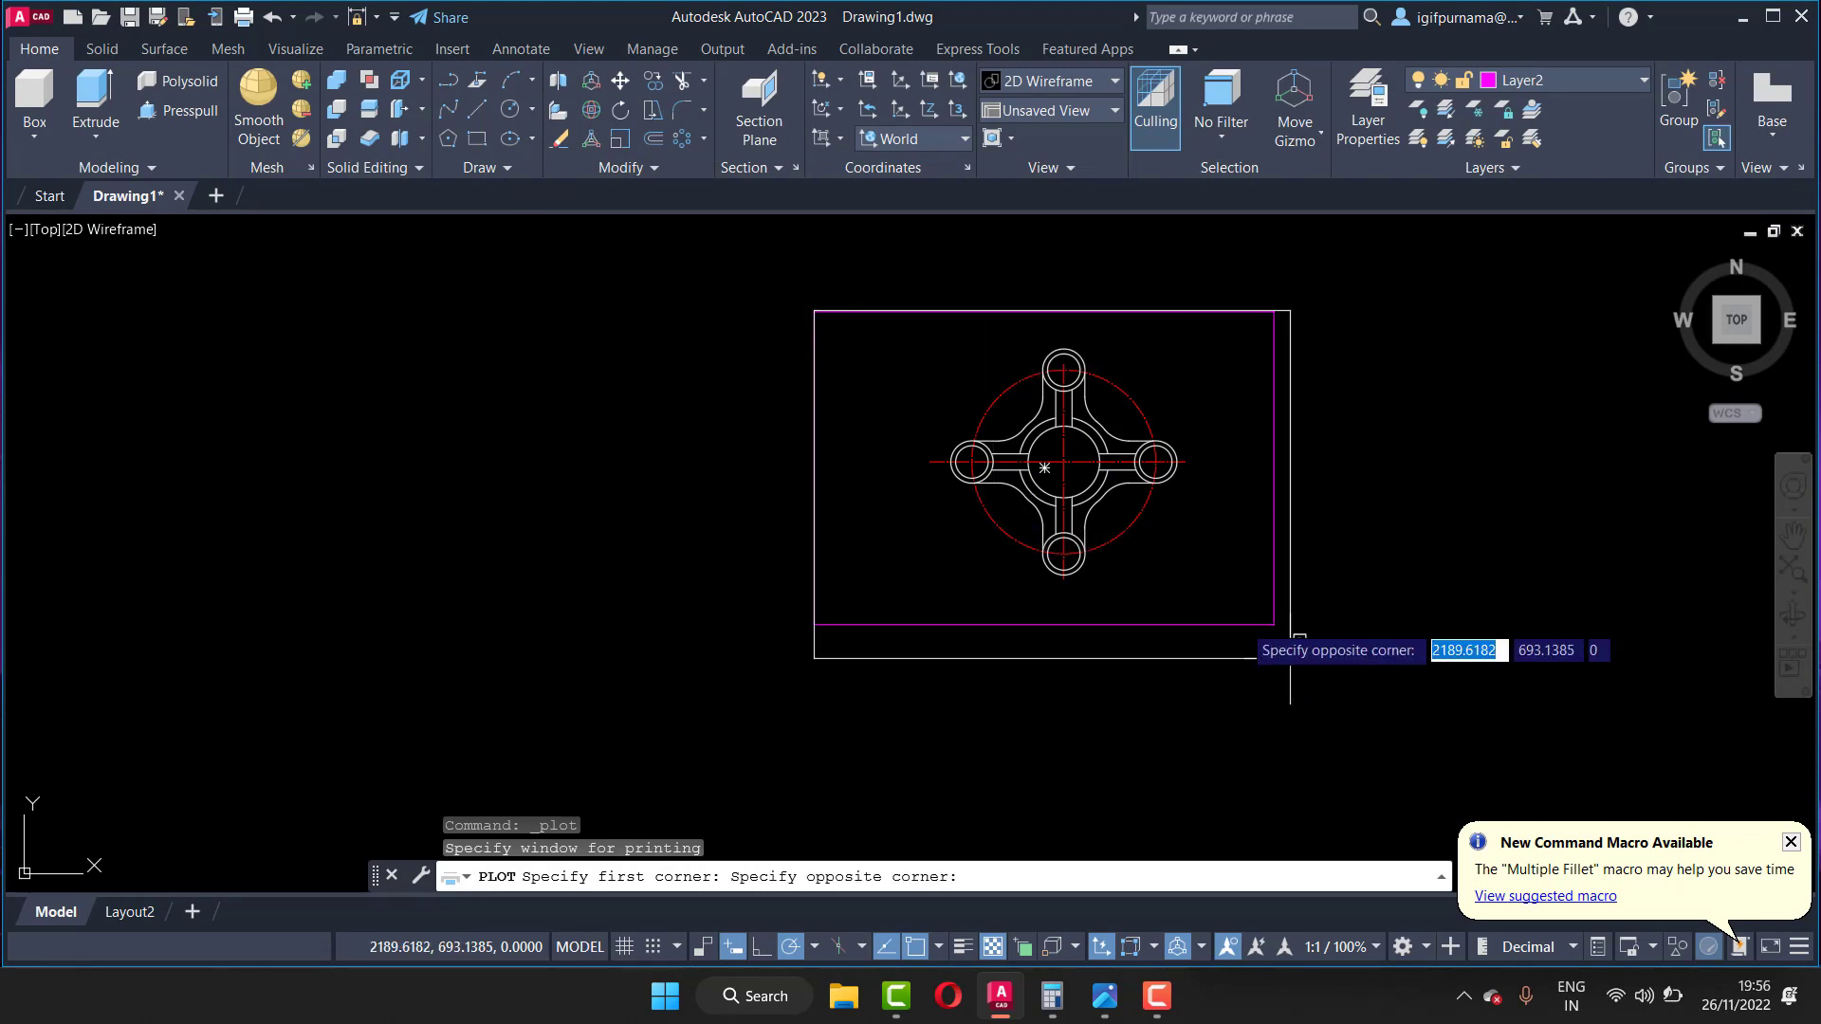
{"action": "left_click", "coordinate": [1274, 624]}
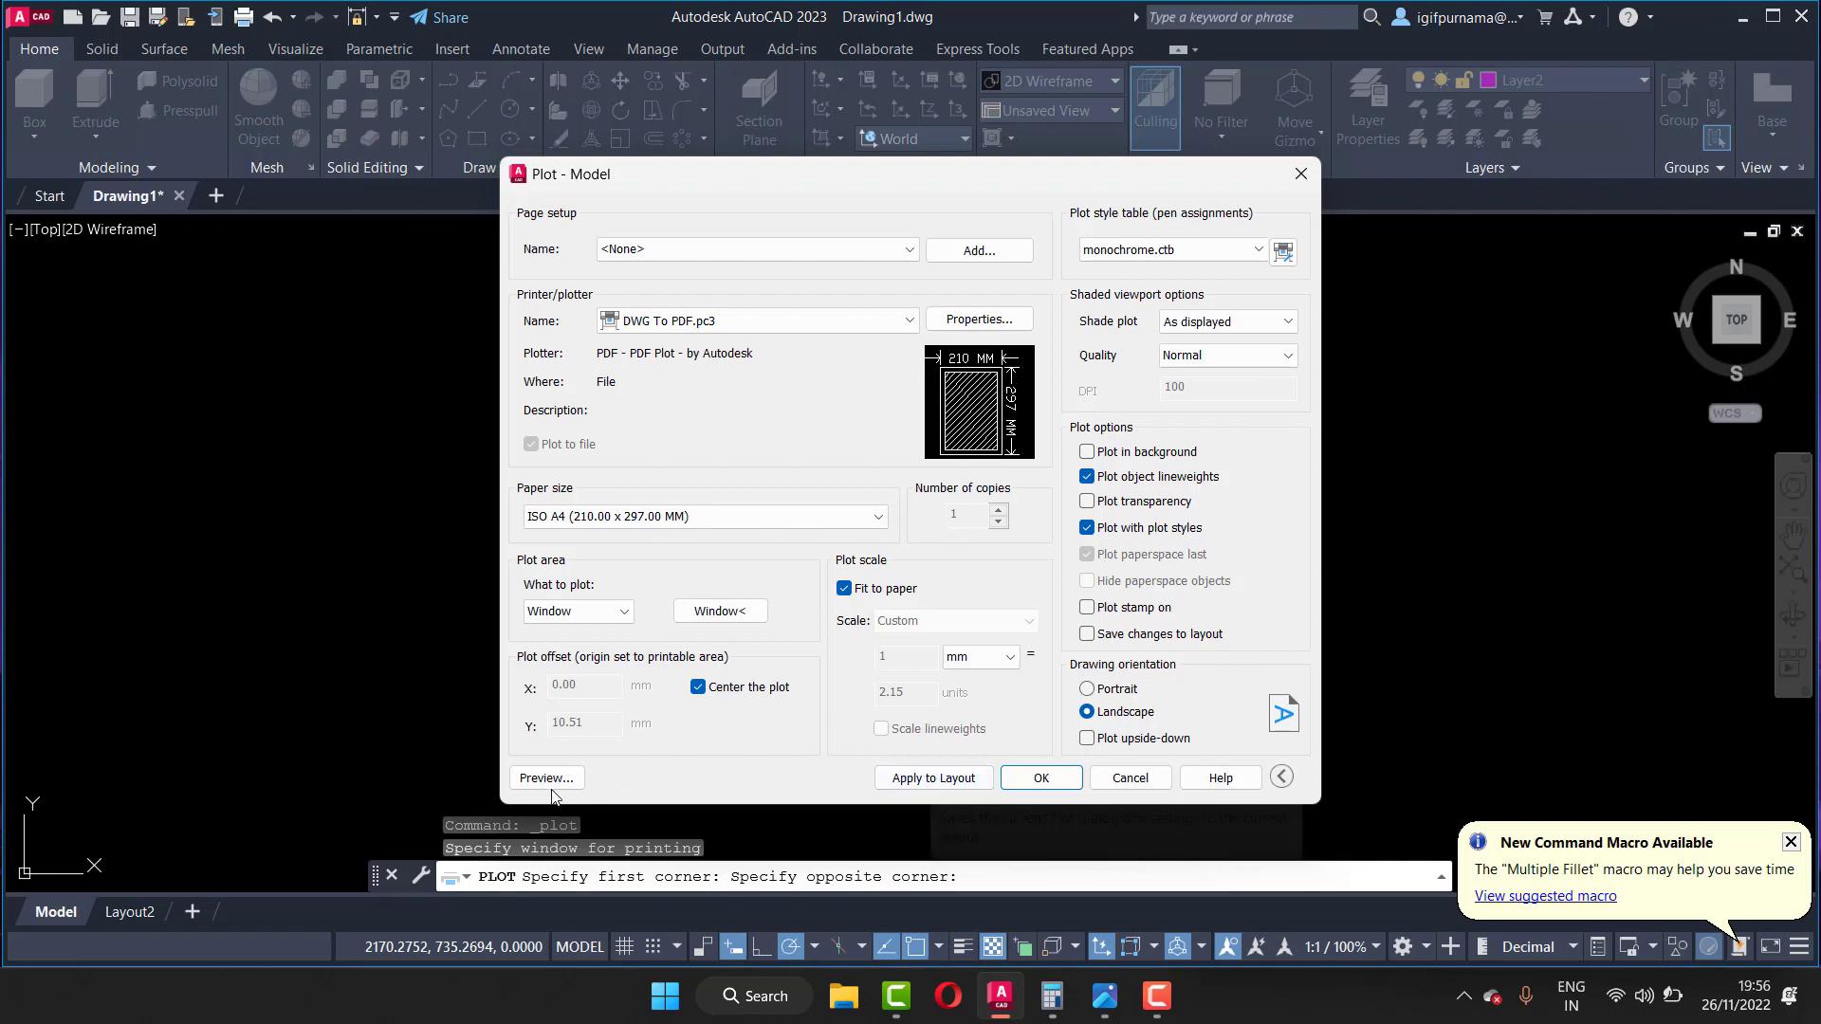
Step: Preview the landscape plot sheet, exit the preview, and close the Plot - Model dialog
{"action": "left_click", "coordinate": [533, 779]}
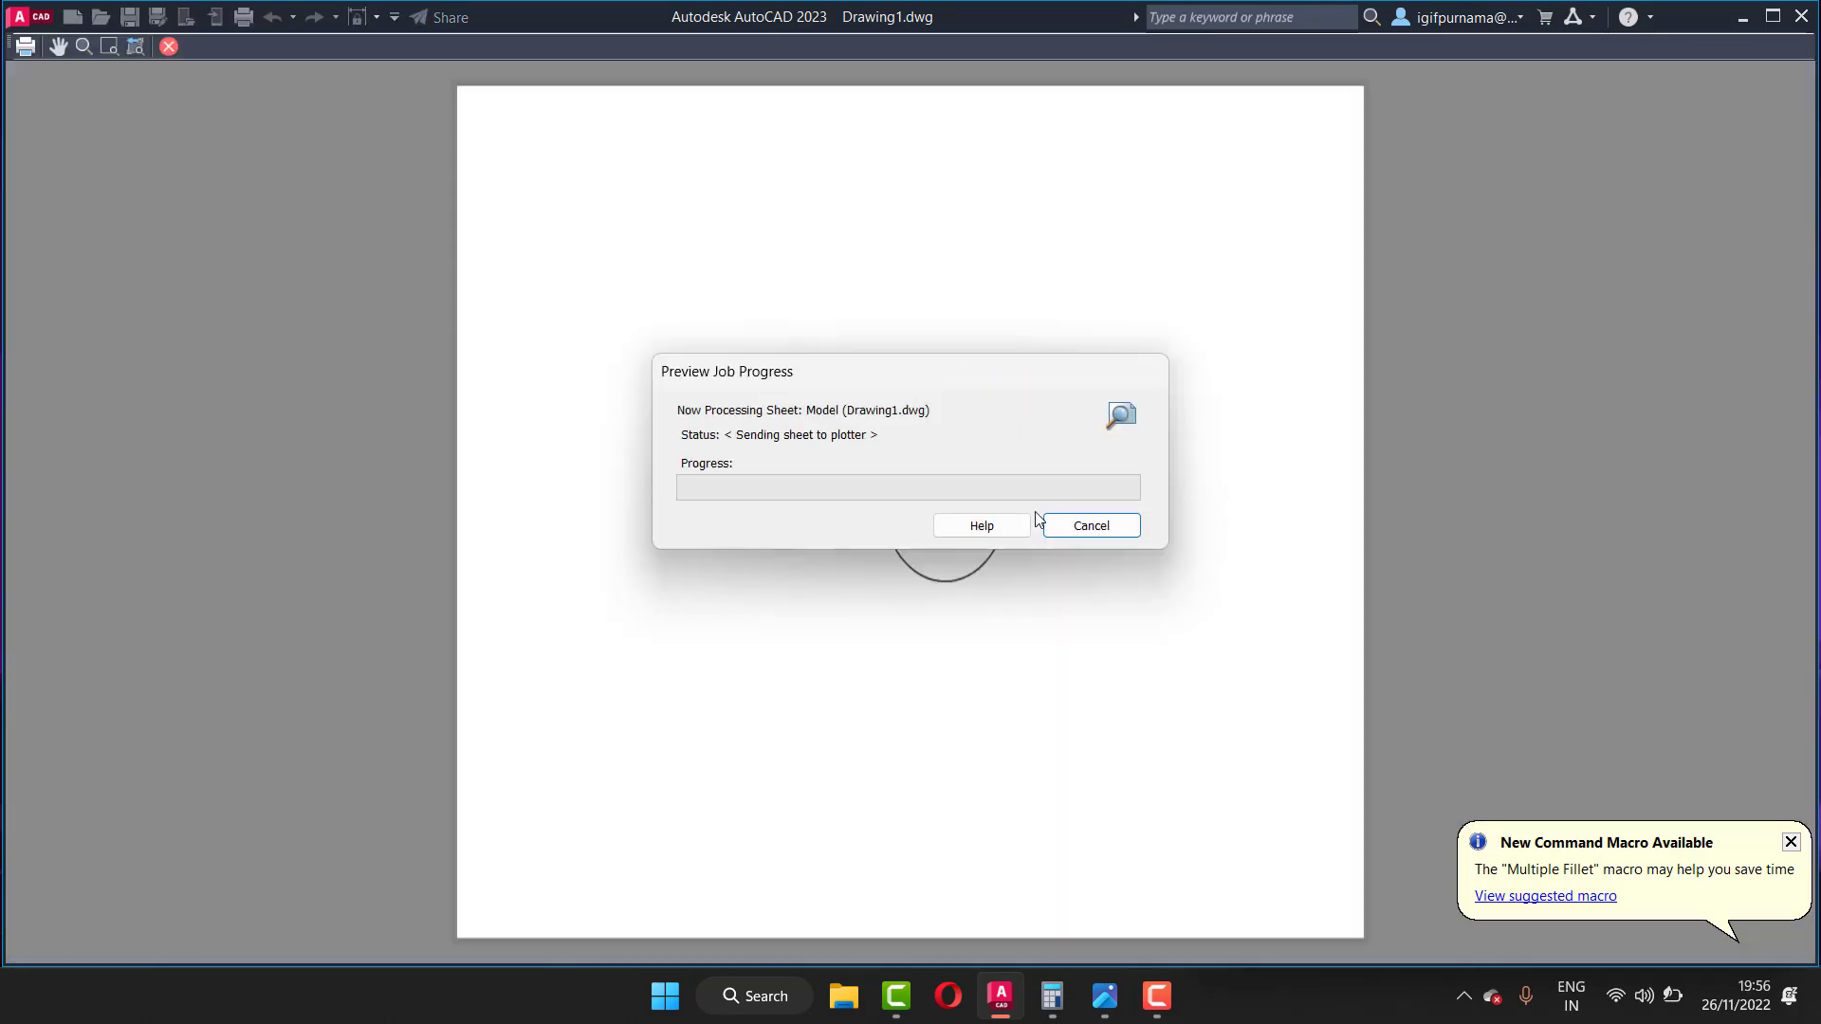
{"action": "scroll", "coordinate": [935, 543], "scroll_direction": "up", "scroll_amount": 3}
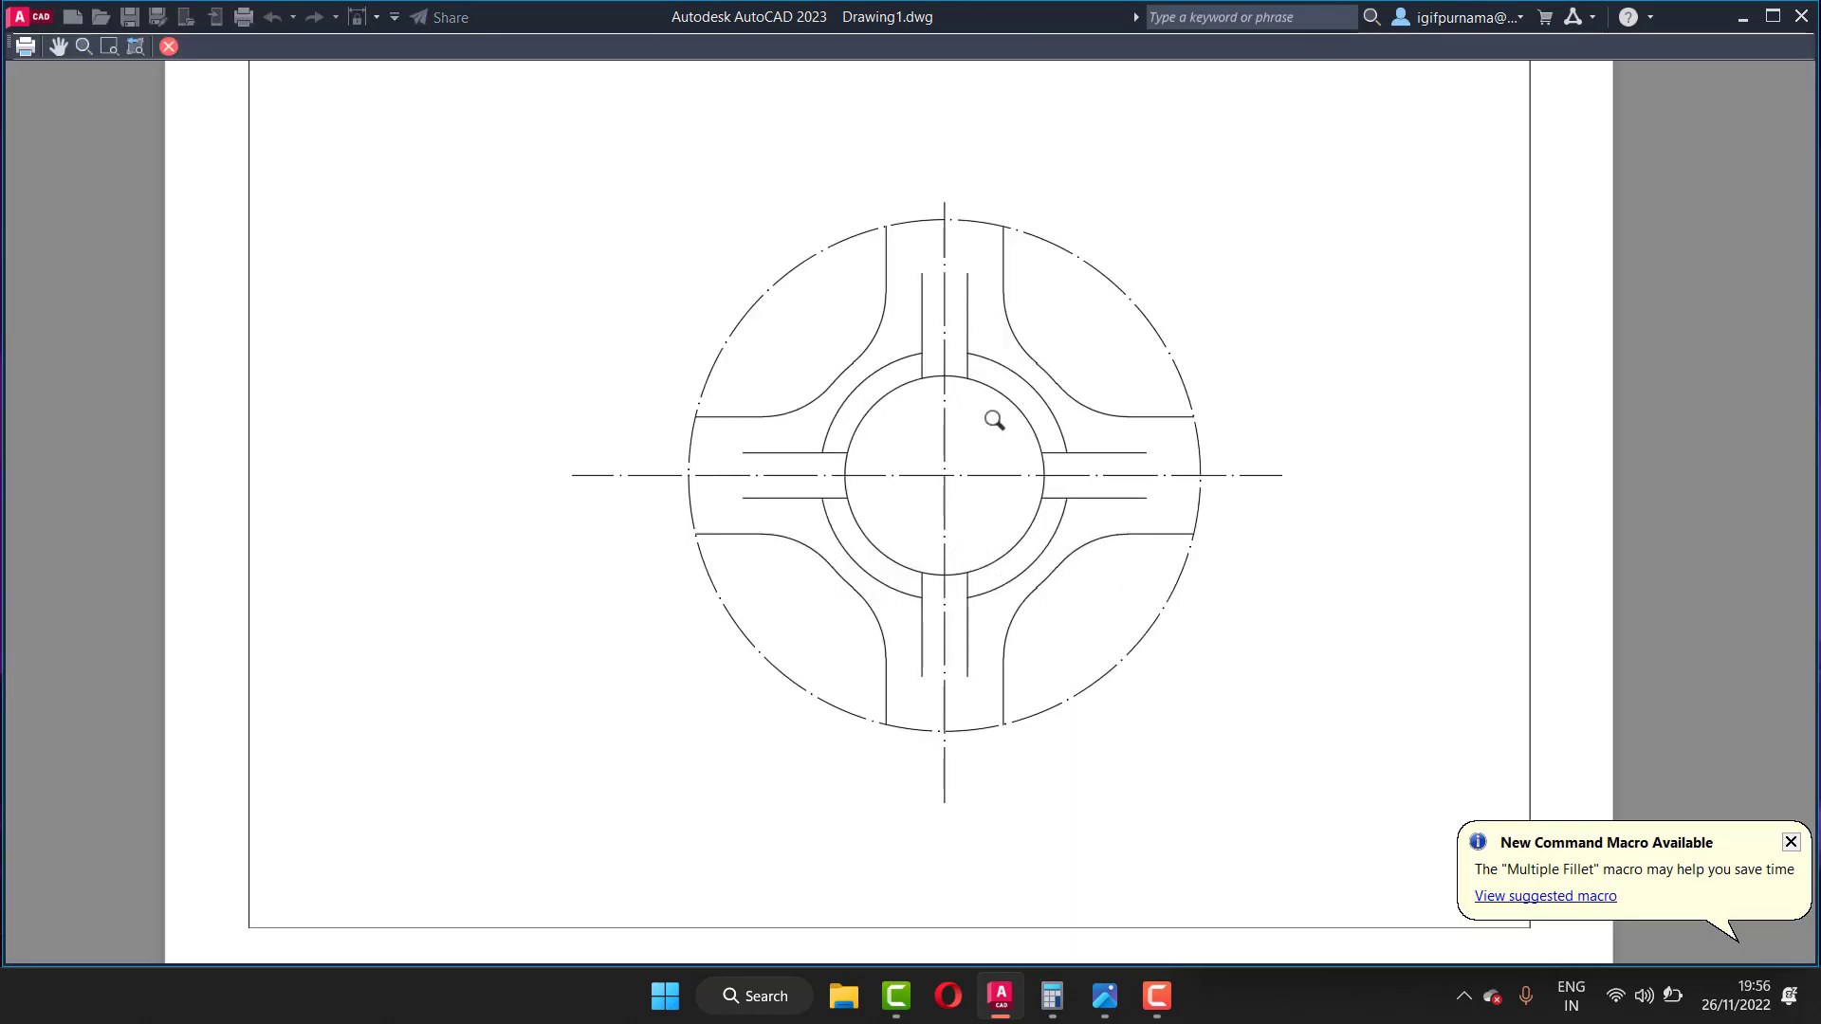
{"action": "scroll", "coordinate": [994, 419], "scroll_direction": "up", "scroll_amount": 3}
{"action": "scroll", "coordinate": [1000, 418], "scroll_direction": "down", "scroll_amount": 2}
{"action": "scroll", "coordinate": [918, 467], "scroll_direction": "down", "scroll_amount": 1}
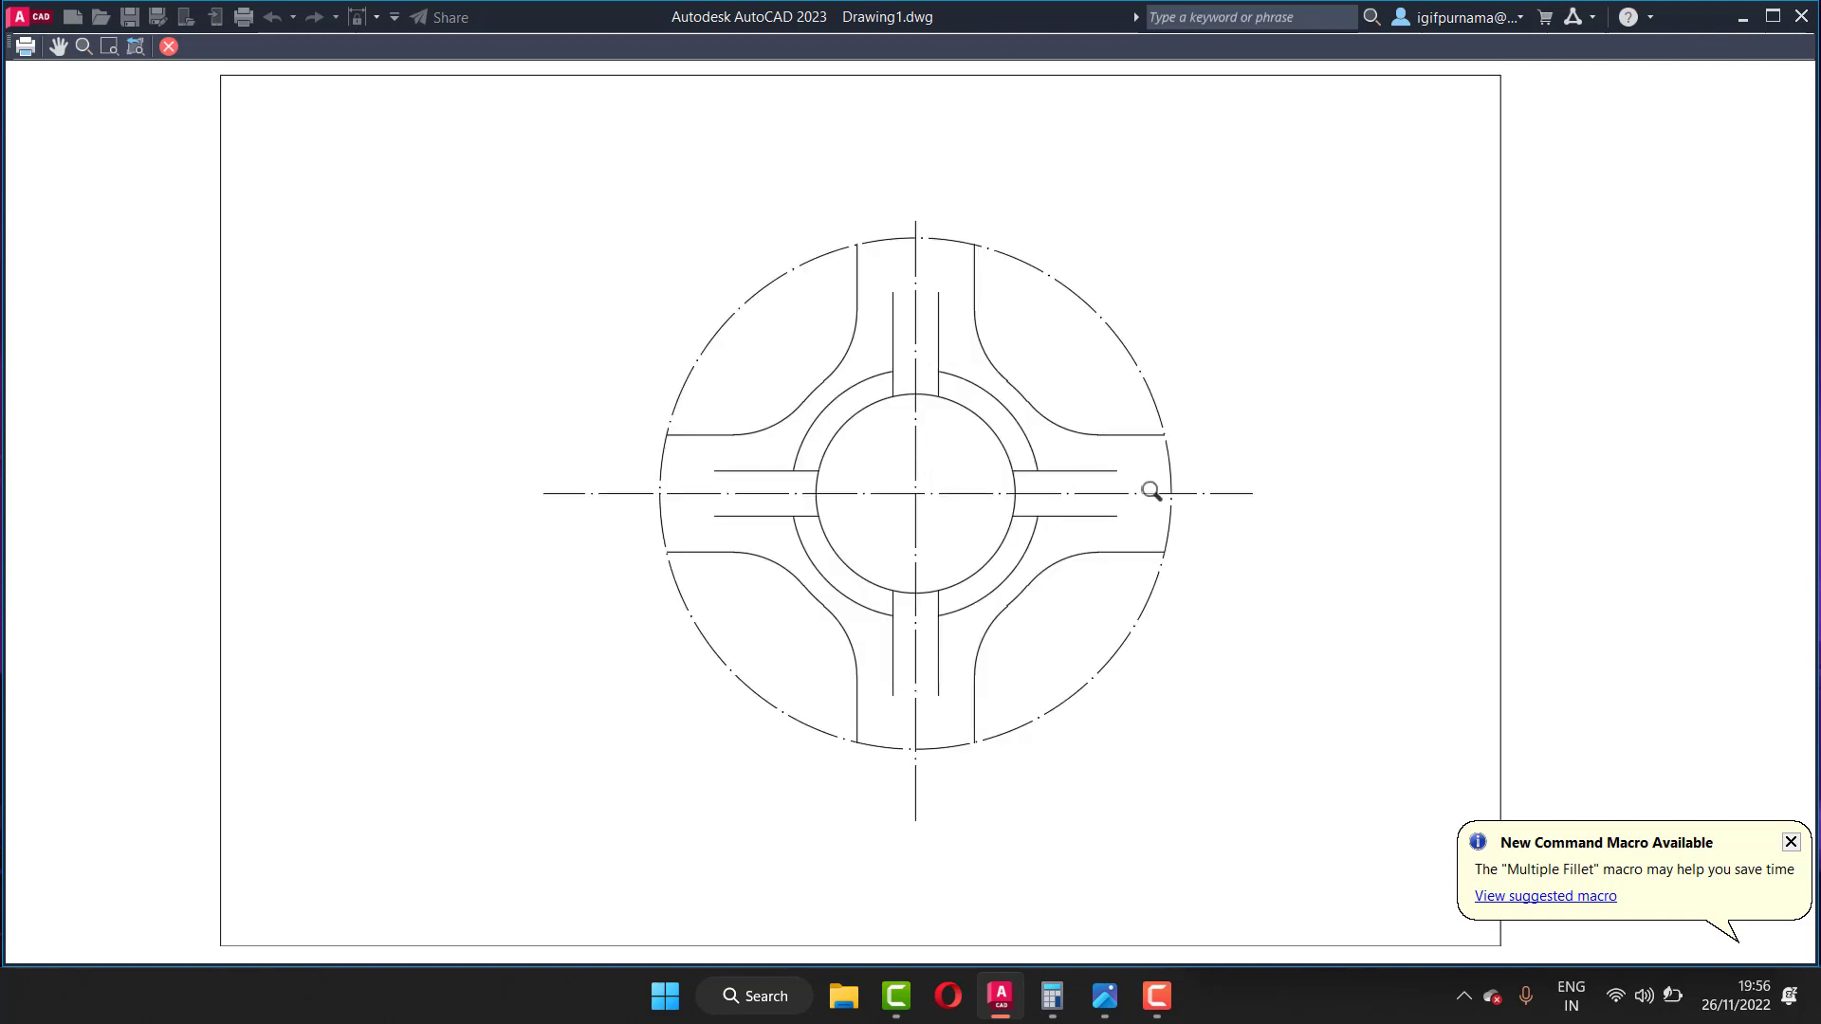
{"action": "right_click", "coordinate": [1039, 422]}
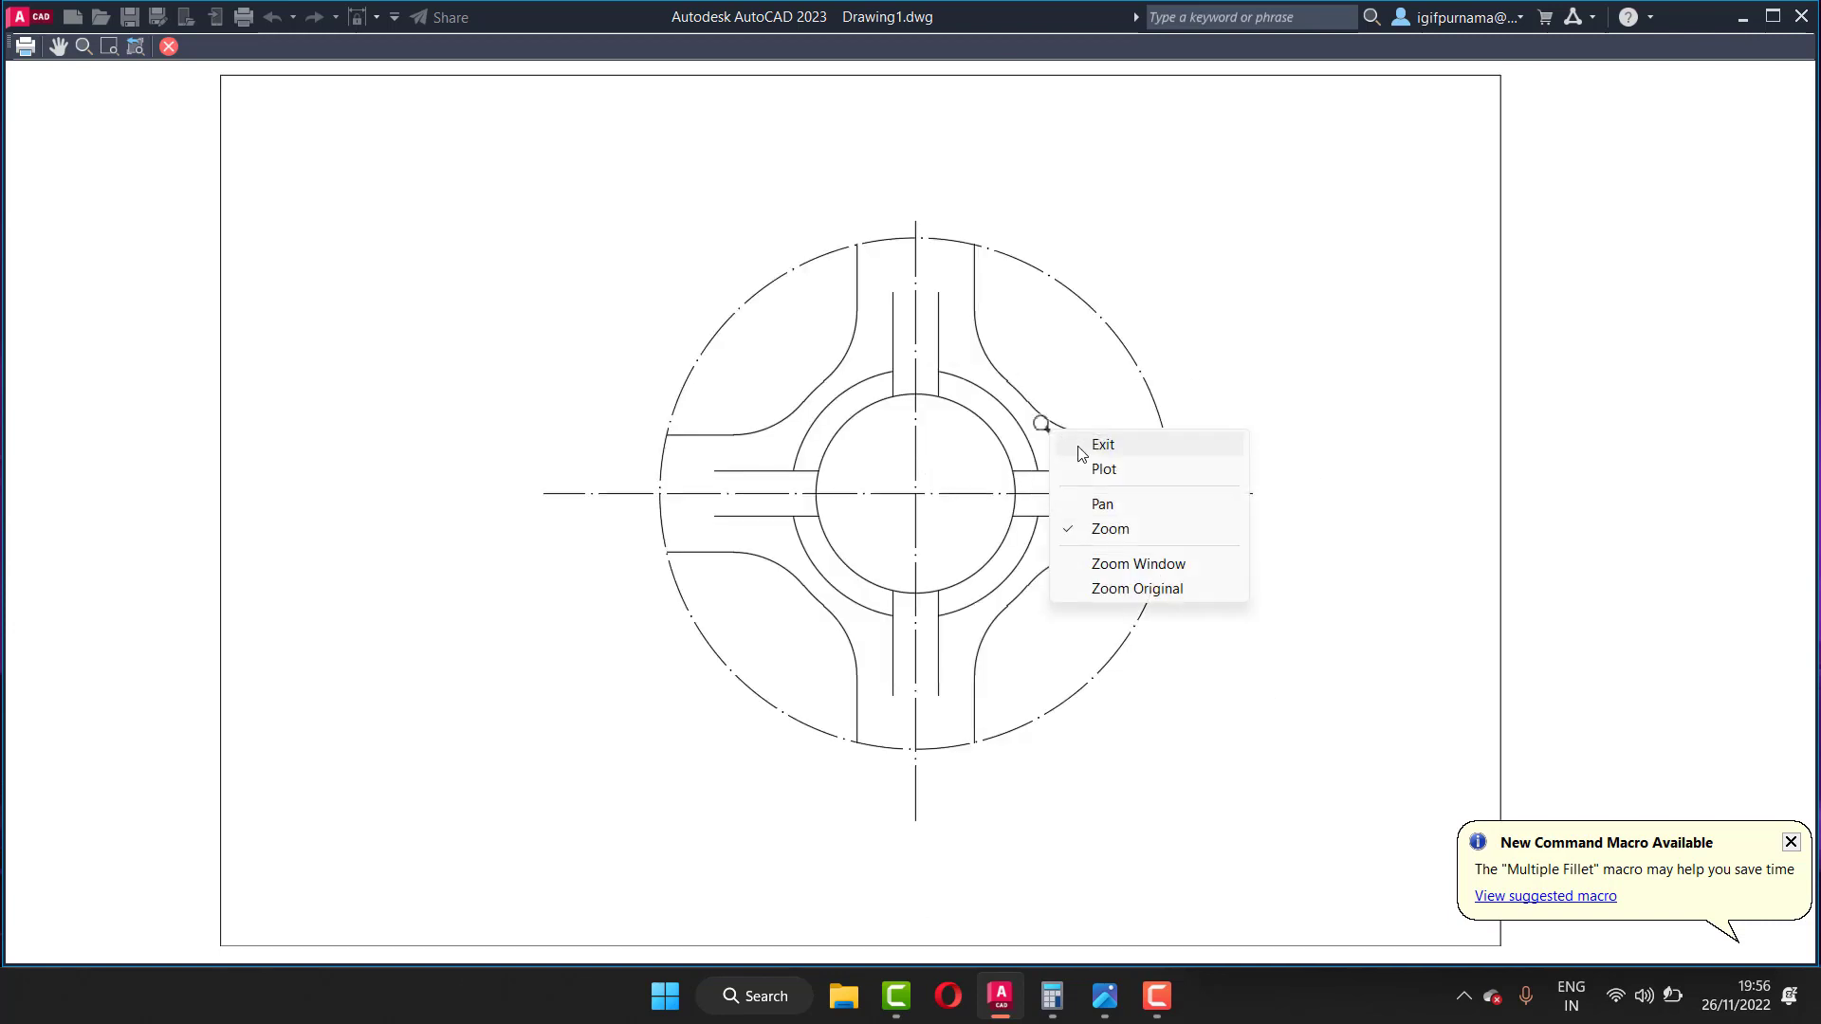
{"action": "left_click", "coordinate": [1096, 440]}
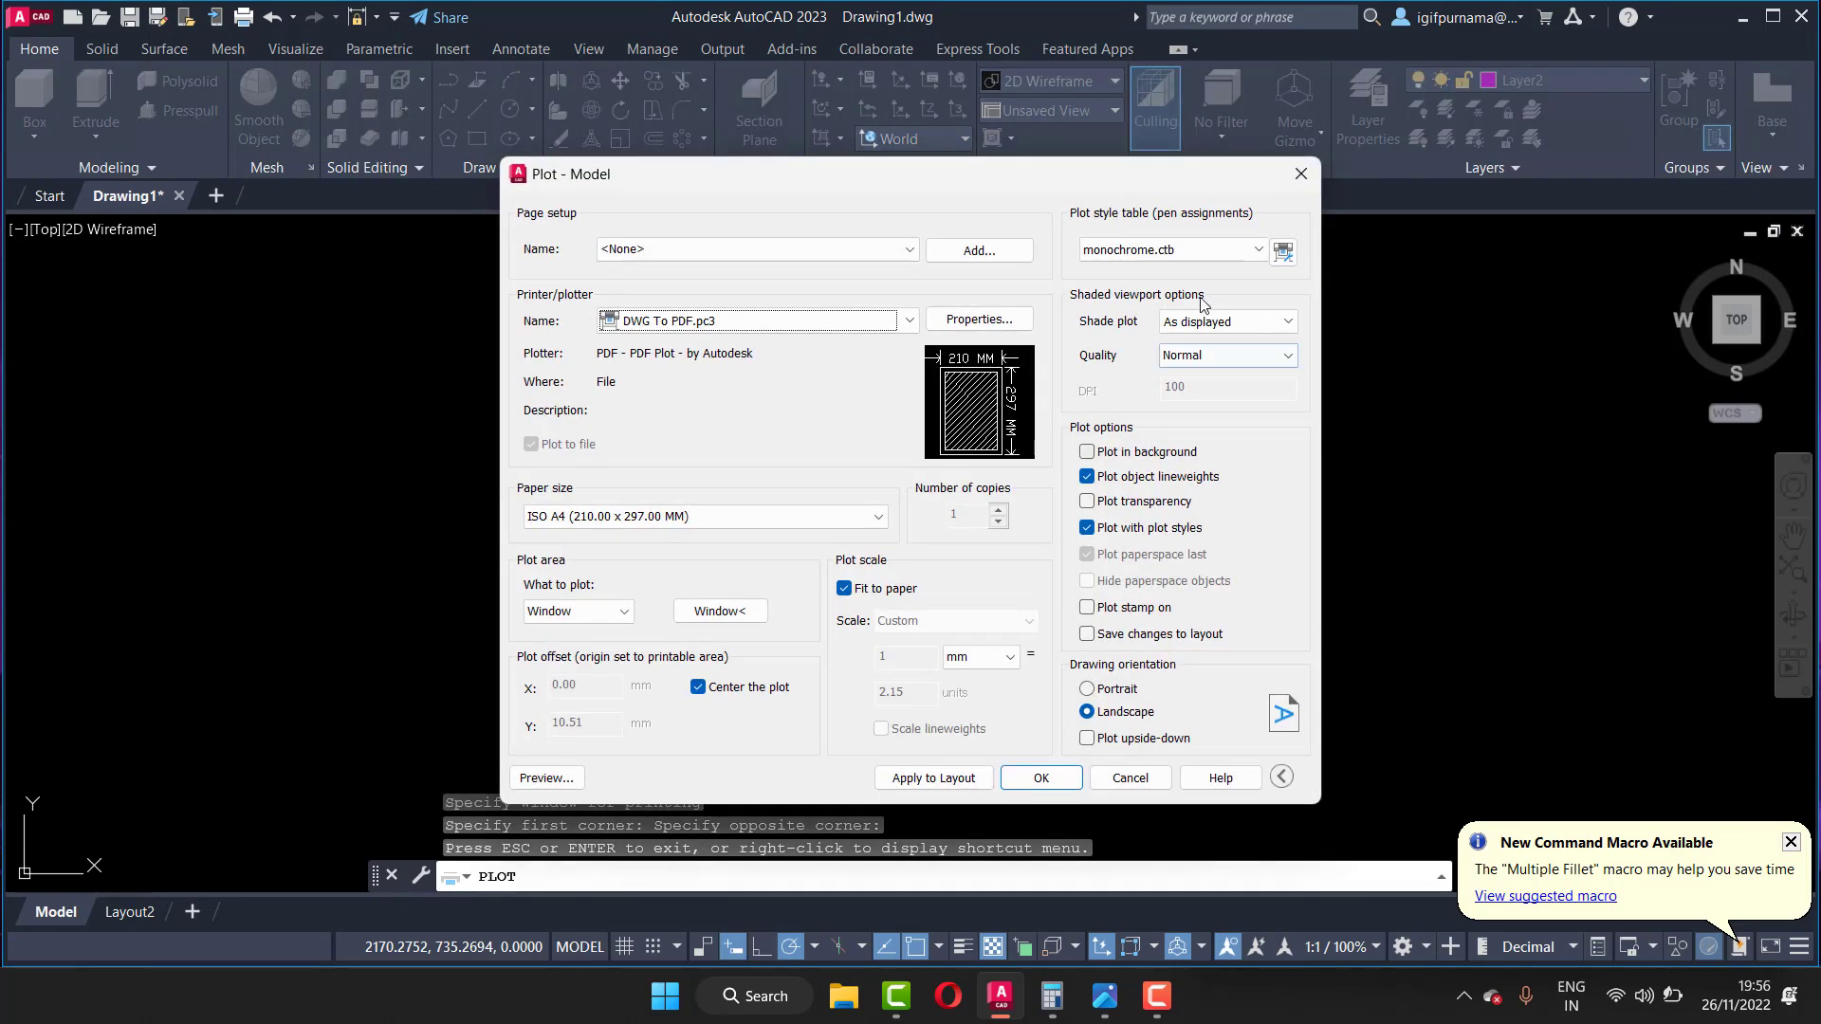
{"action": "left_click", "coordinate": [1307, 179]}
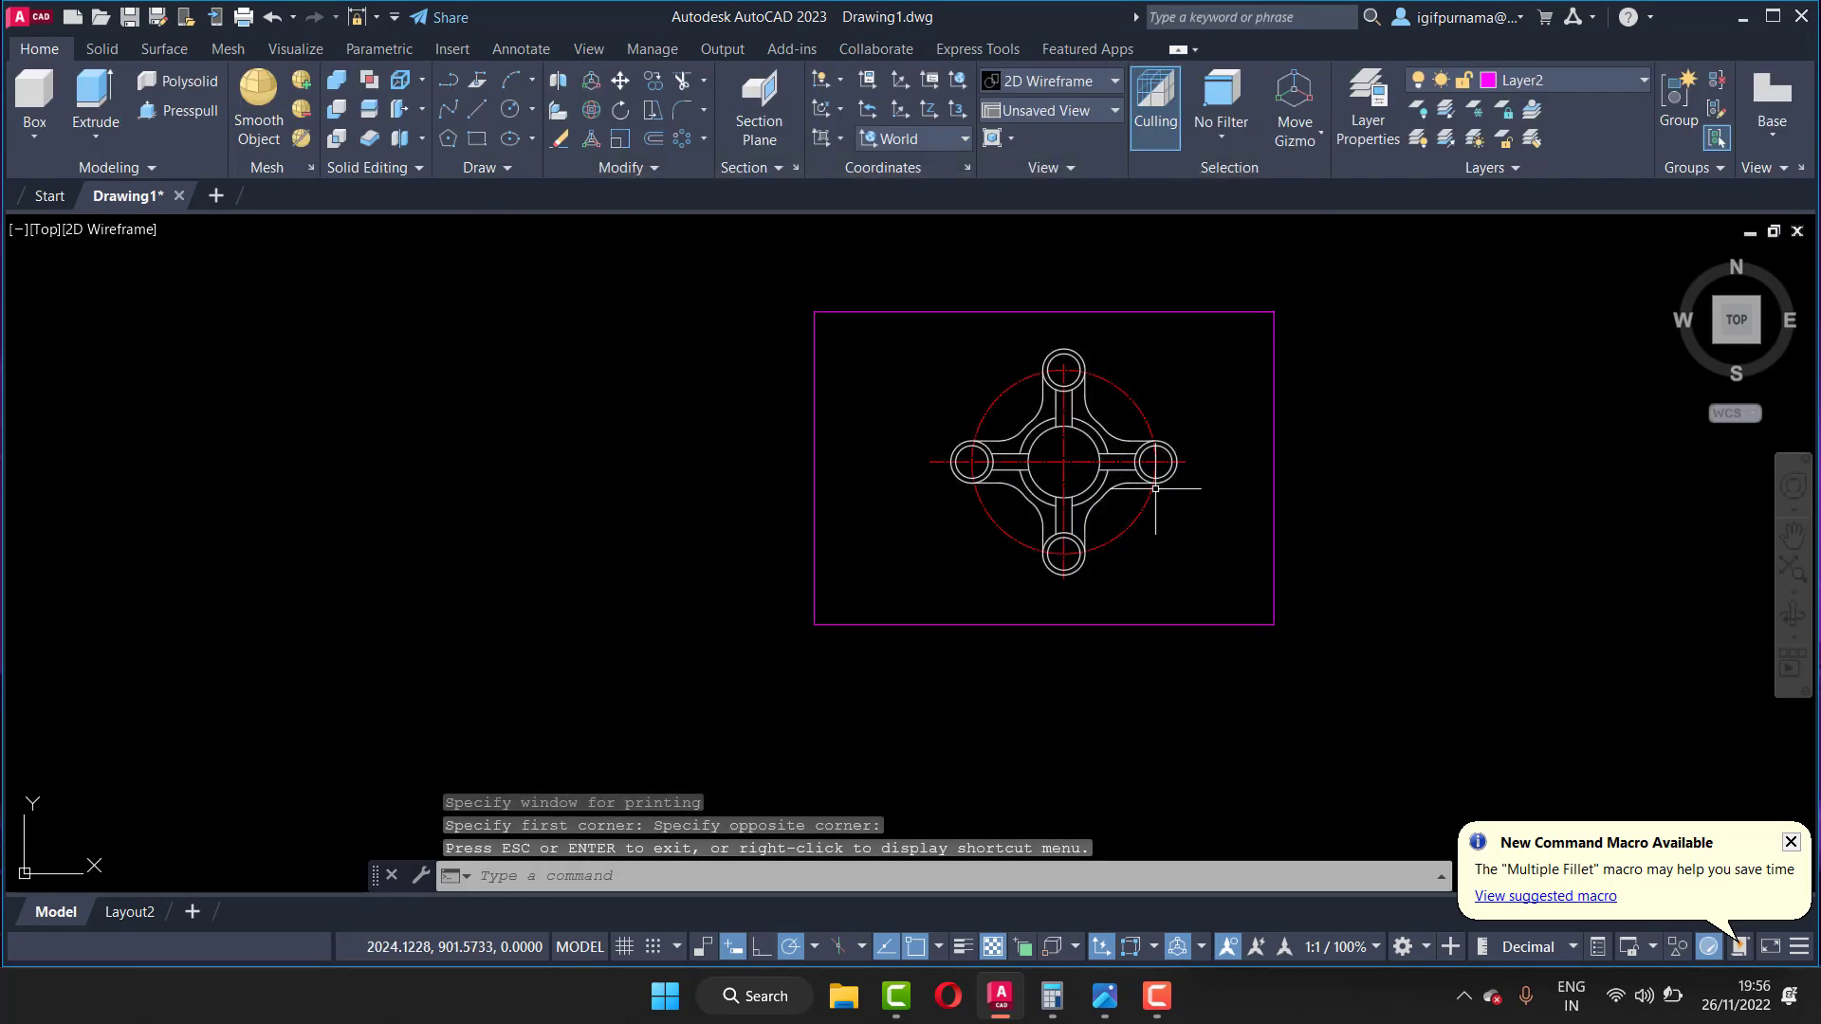
Step: Select the polar array of bosses with a crossing window over the right boss
{"action": "scroll", "coordinate": [1155, 488], "scroll_direction": "up", "scroll_amount": 2}
{"action": "scroll", "coordinate": [1156, 488], "scroll_direction": "up", "scroll_amount": 3}
{"action": "left_click", "coordinate": [1218, 503]}
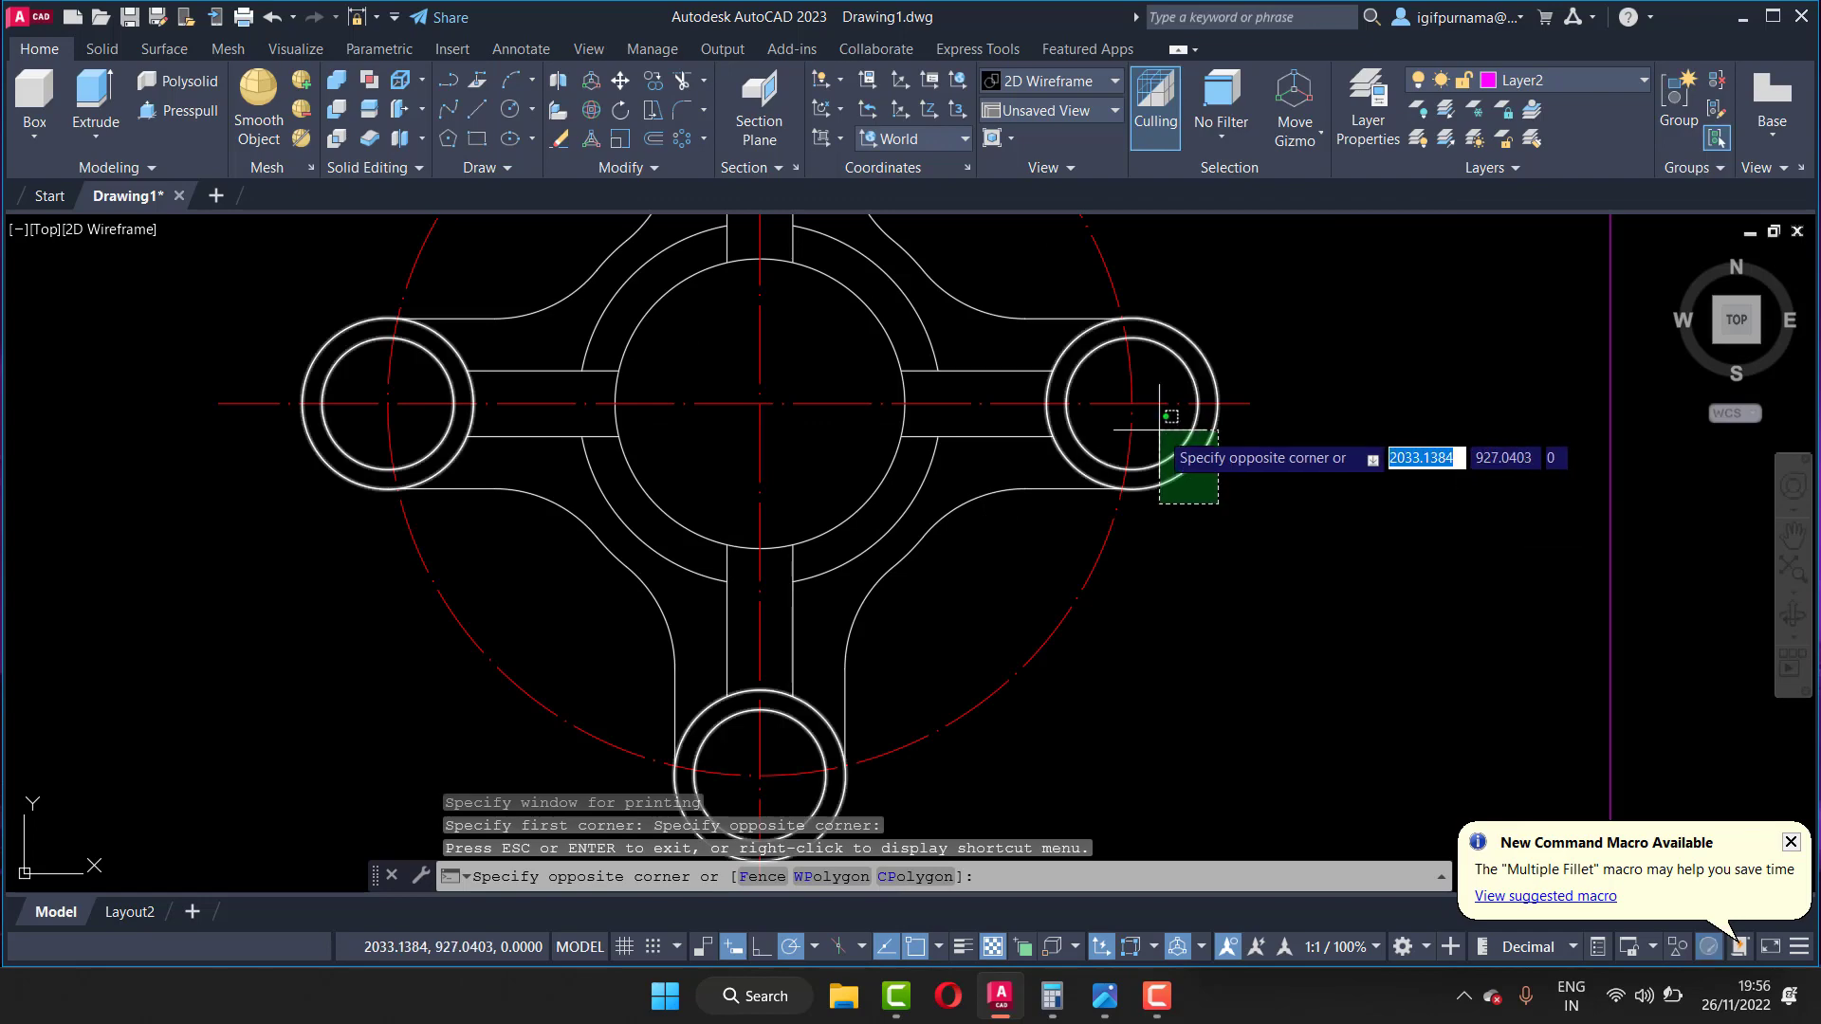
{"action": "left_click", "coordinate": [1159, 429]}
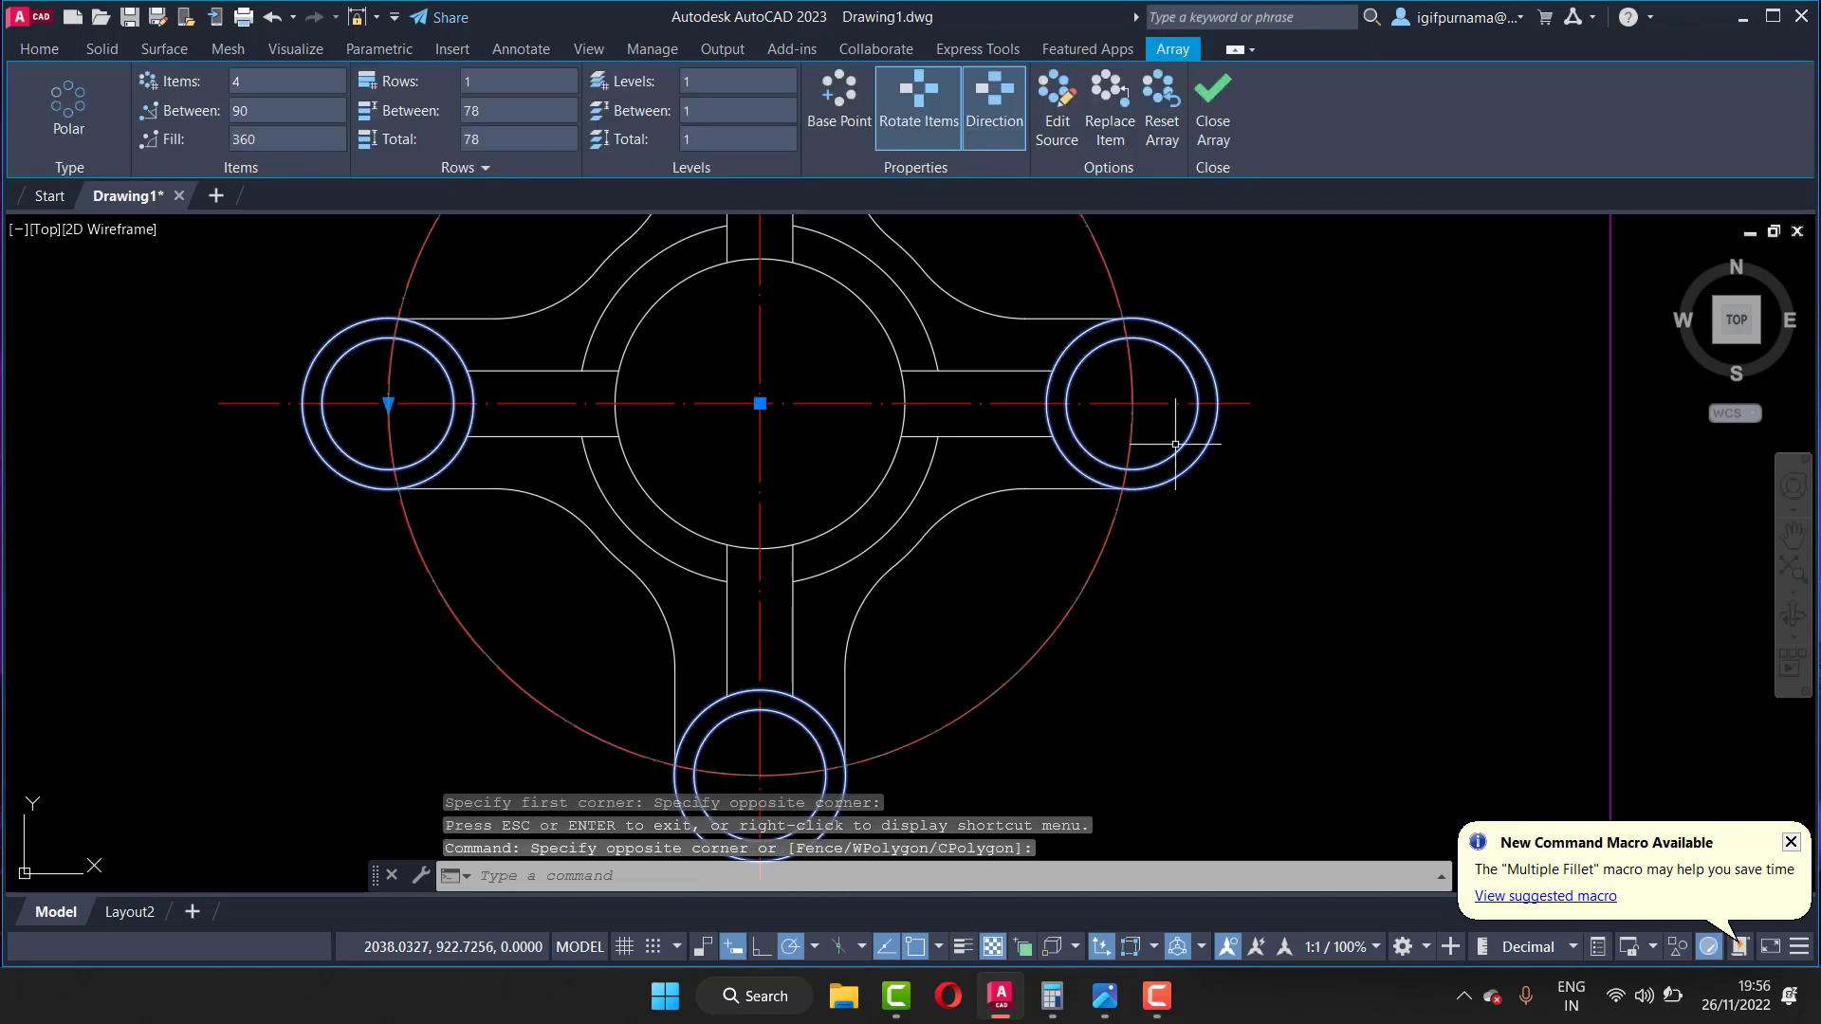
{"action": "key", "text": "Escape"}
{"action": "left_click", "coordinate": [1188, 462]}
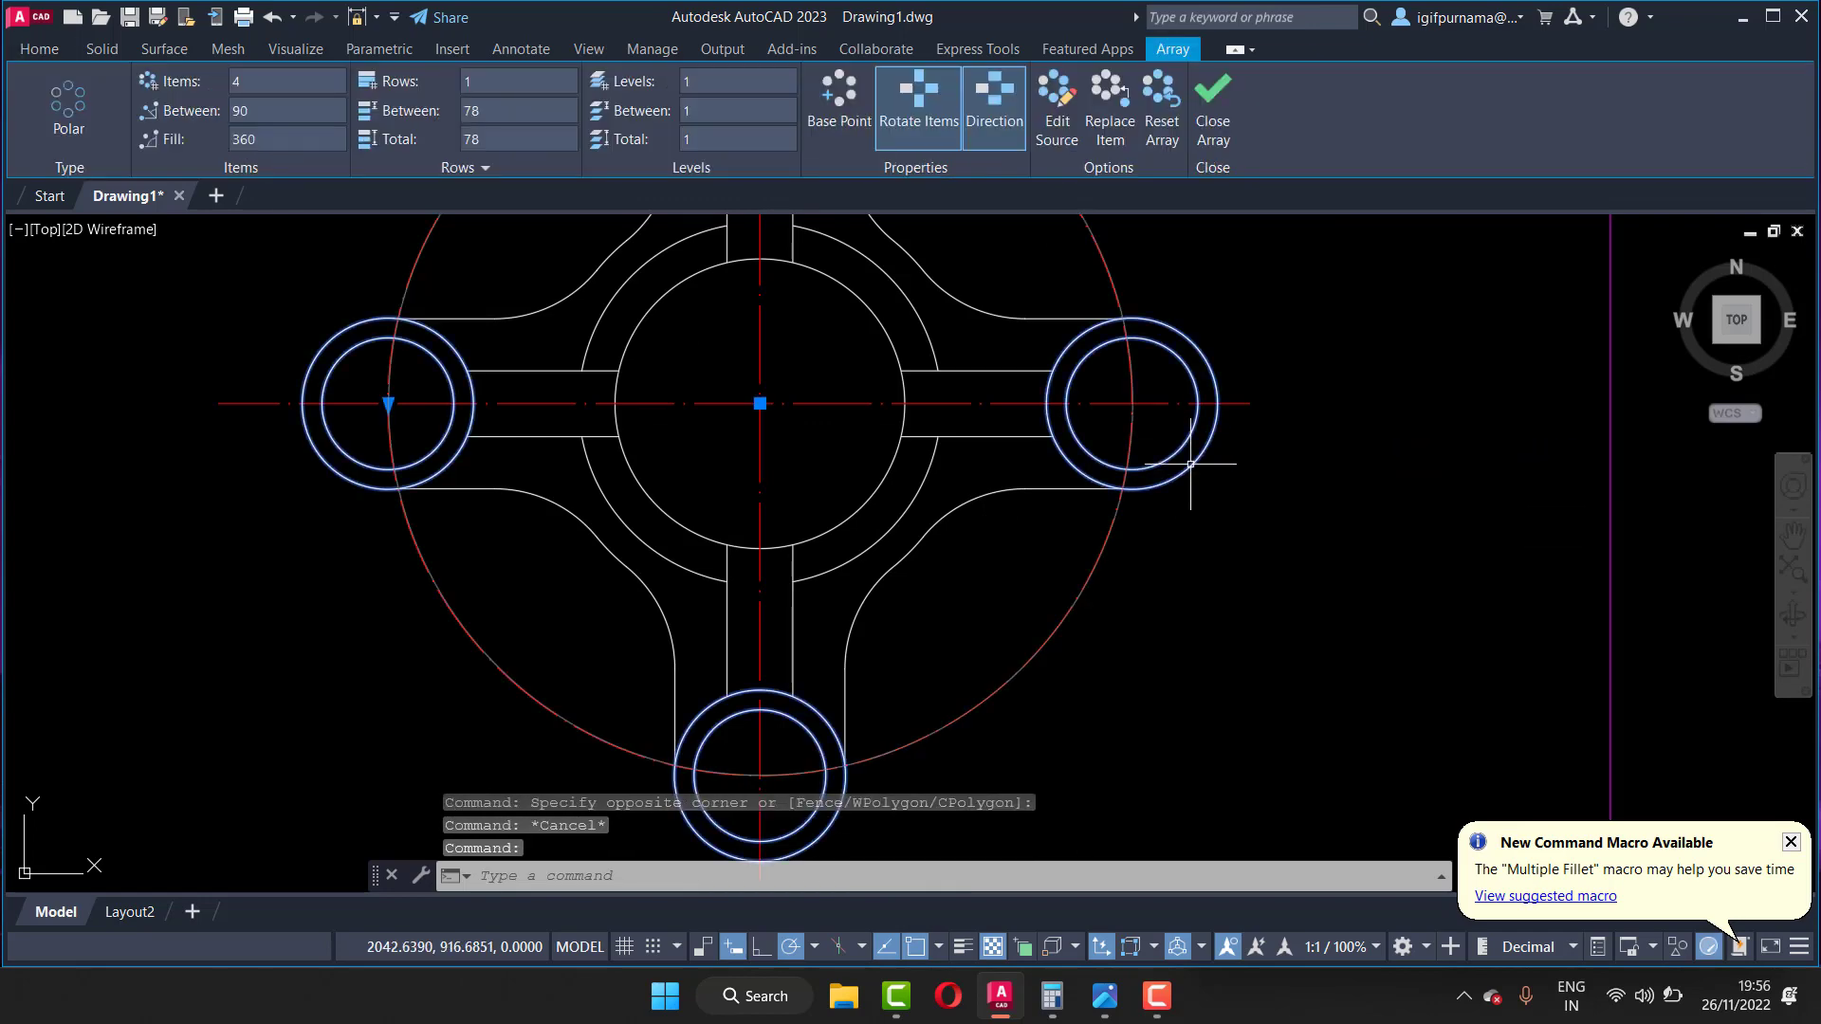
{"action": "scroll", "coordinate": [1187, 462], "scroll_direction": "down", "scroll_amount": 2}
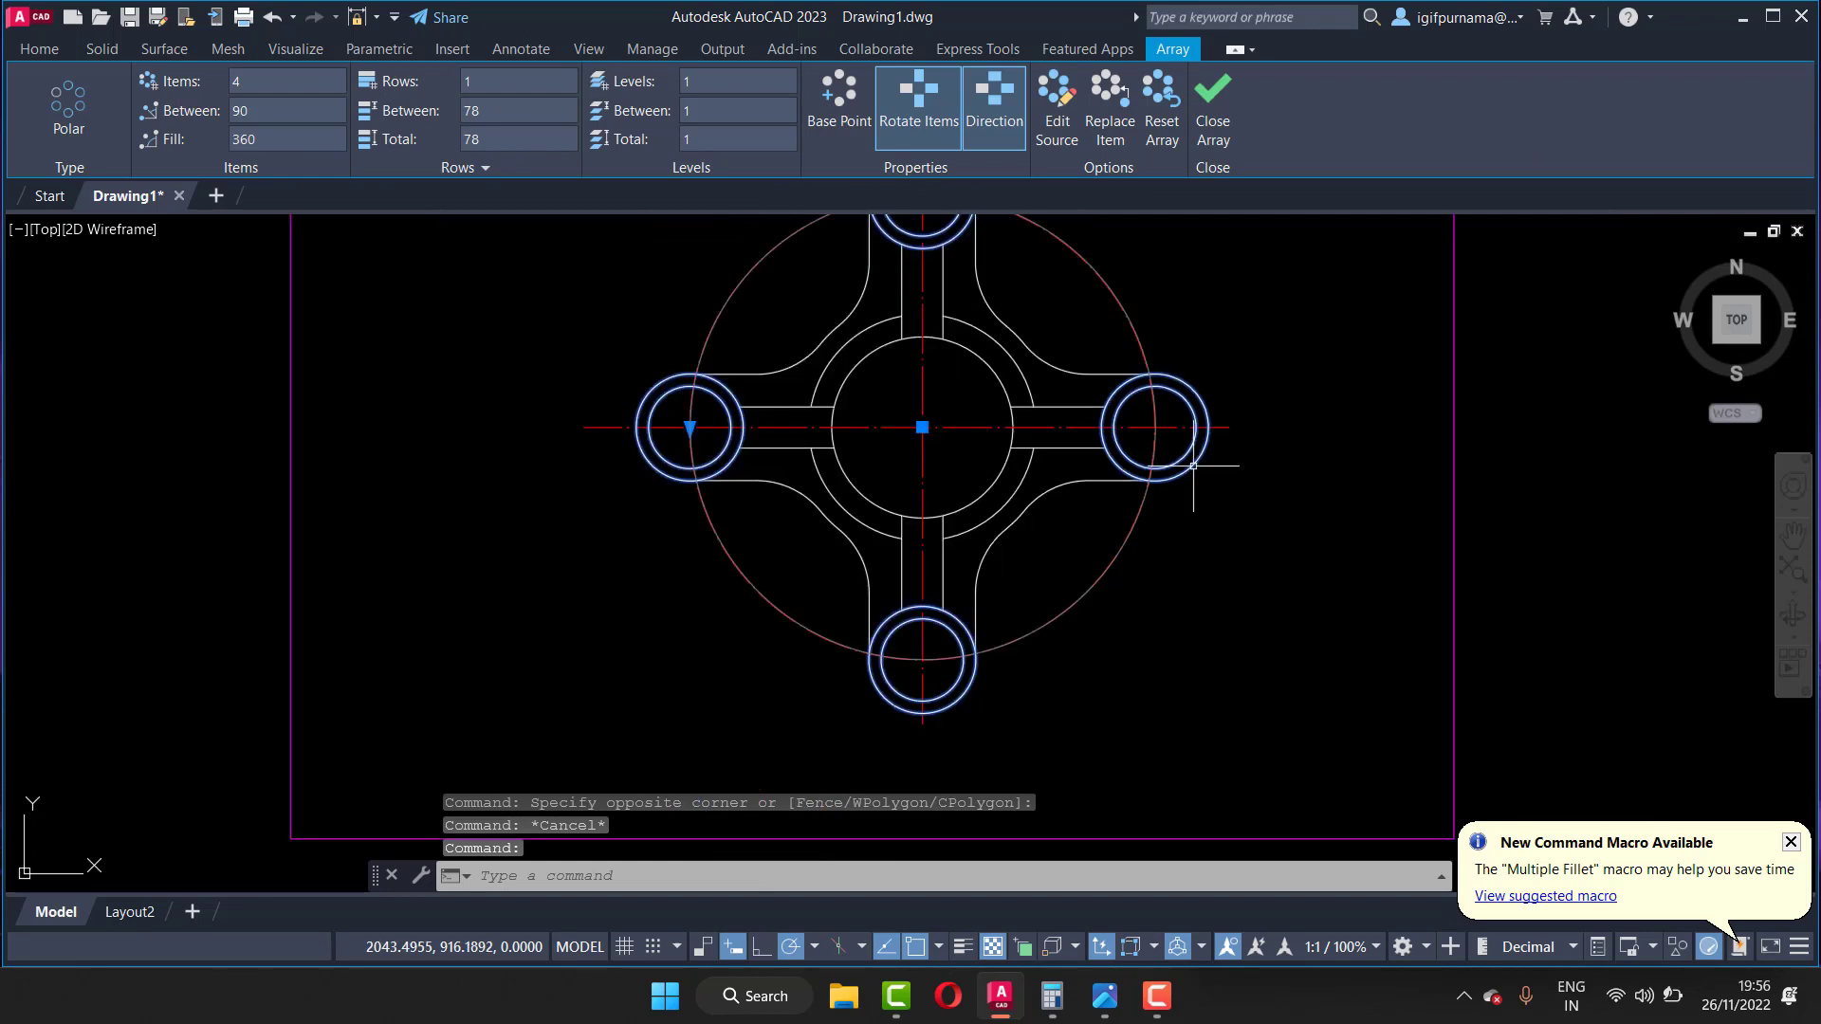
{"action": "scroll", "coordinate": [1186, 457], "scroll_direction": "down", "scroll_amount": 2}
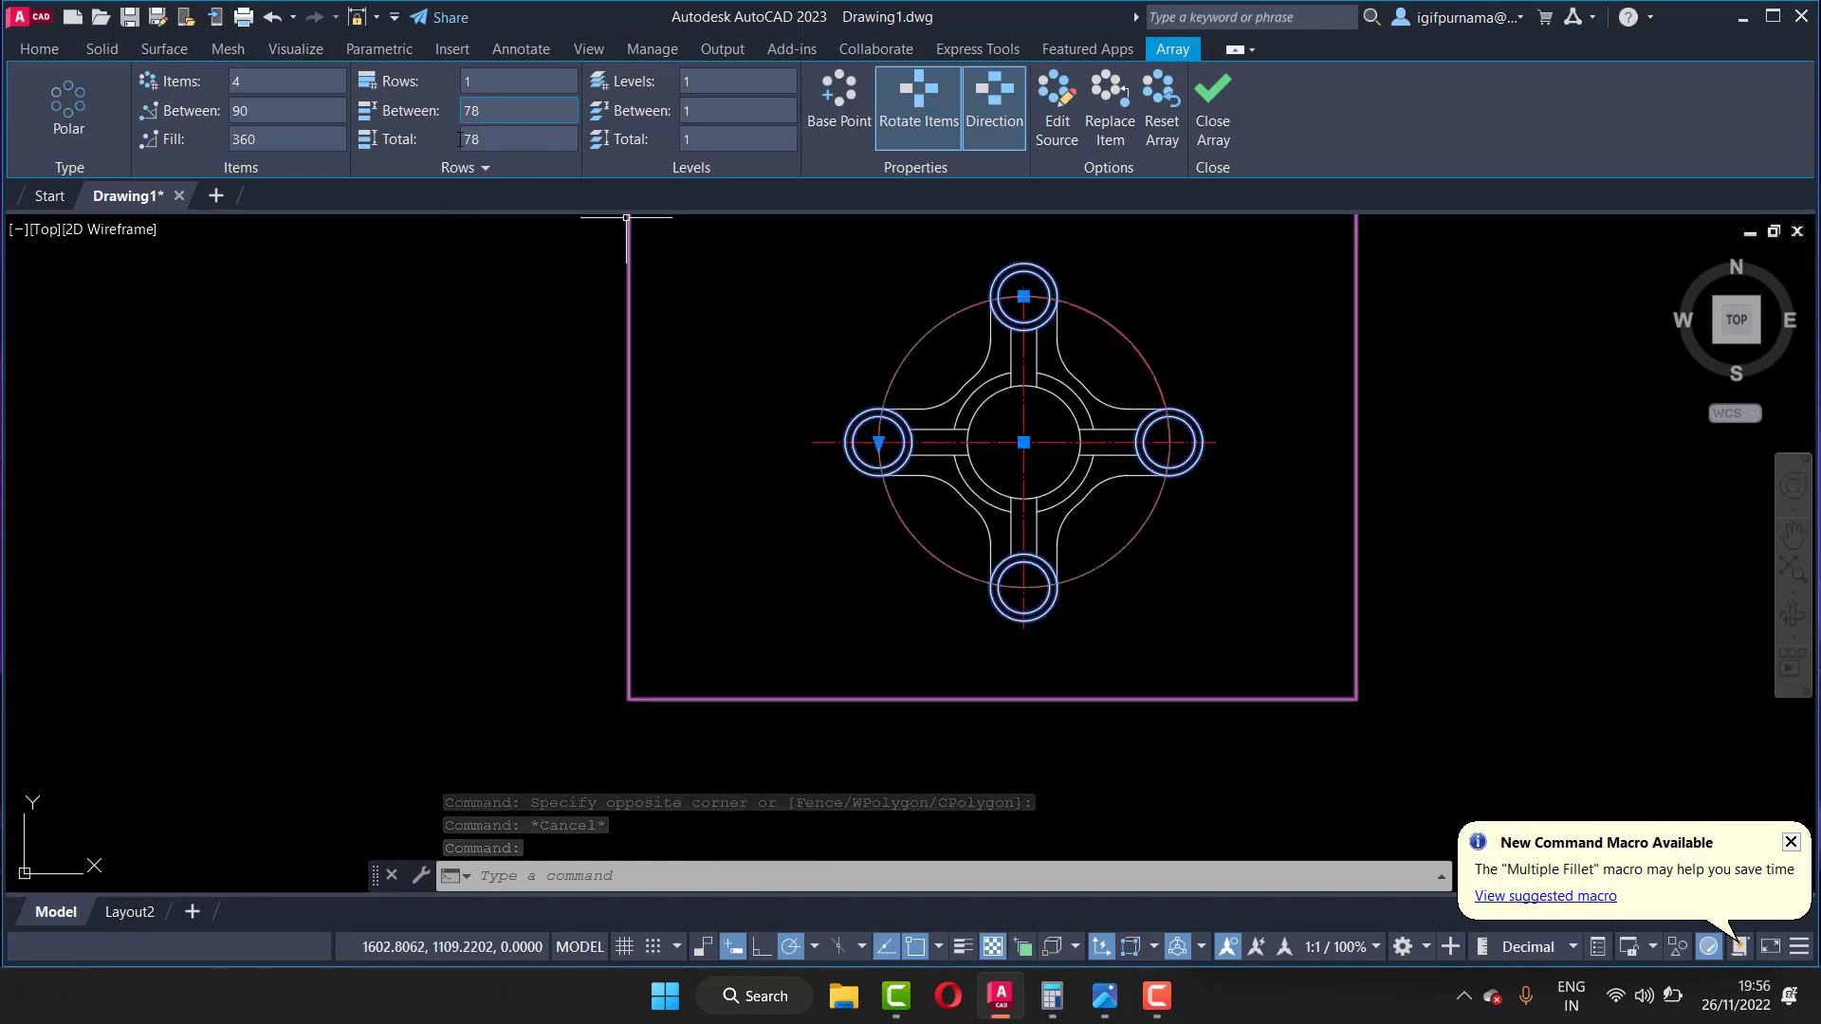
{"action": "left_click", "coordinate": [53, 48]}
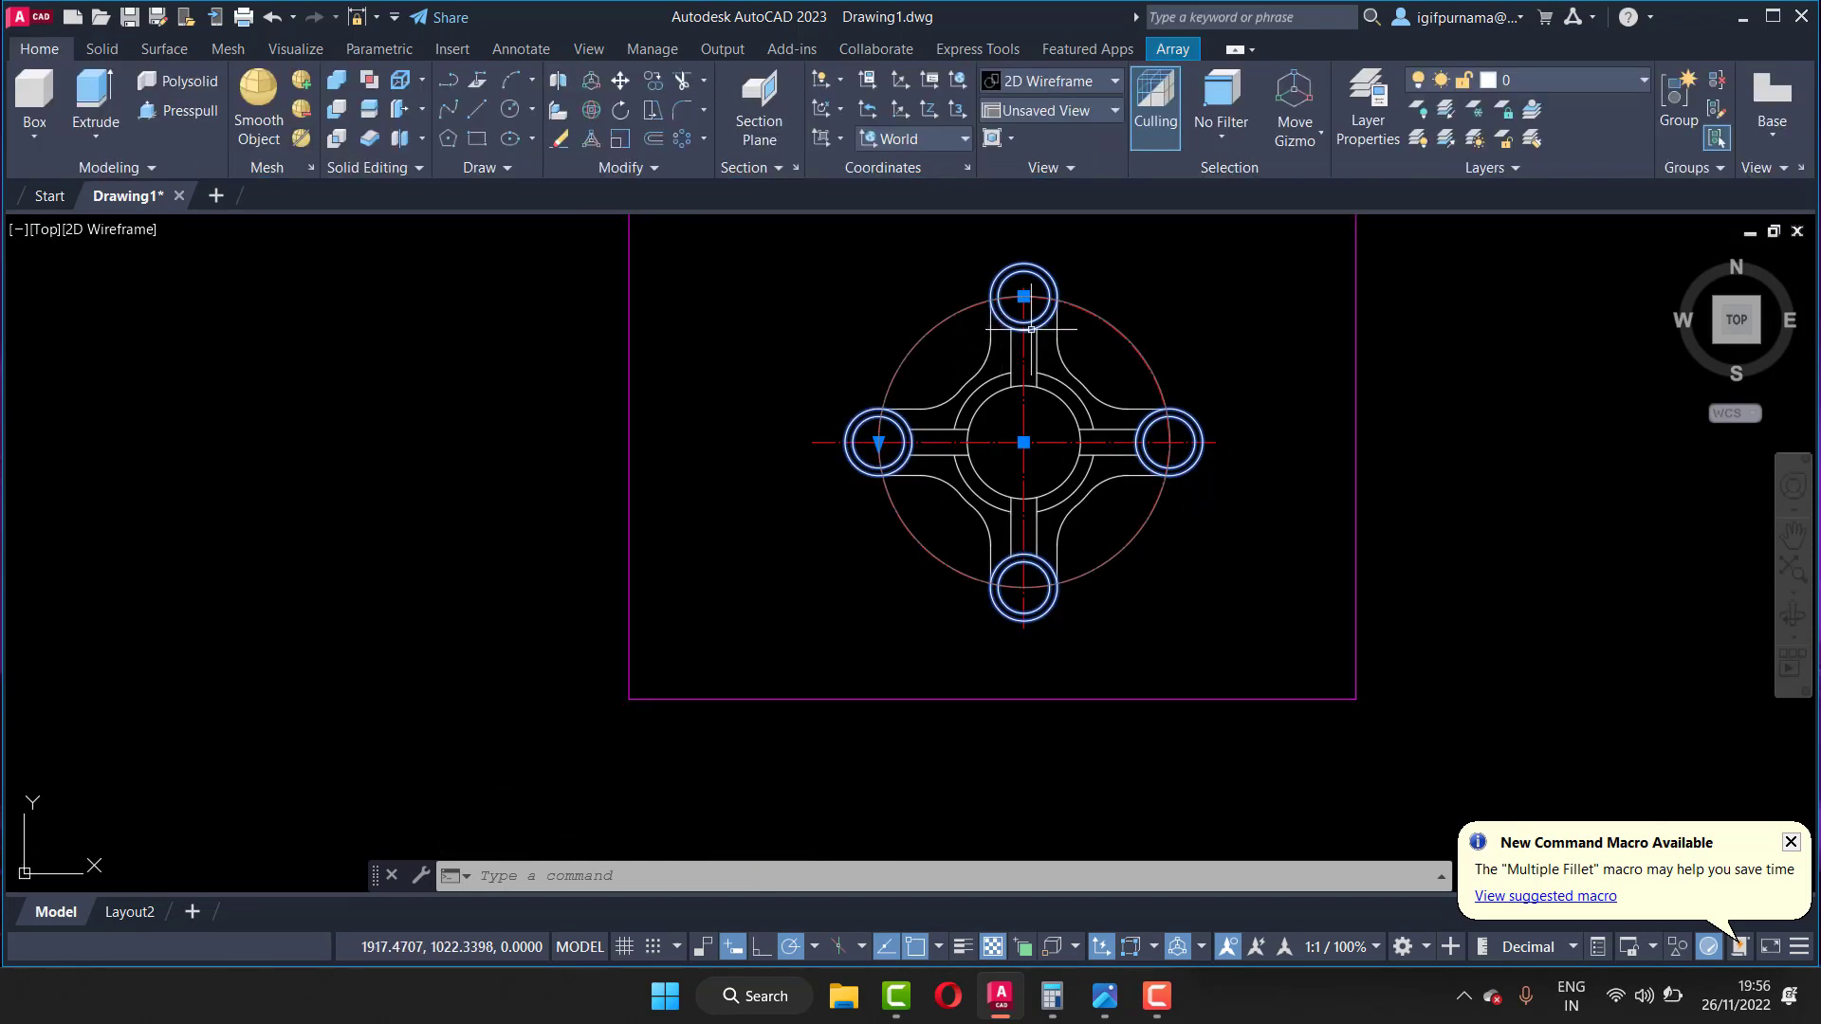
{"action": "key", "text": "Escape"}
Step: Reselect the polar array and explode it with Modify > Explode
{"action": "left_click", "coordinate": [1227, 471]}
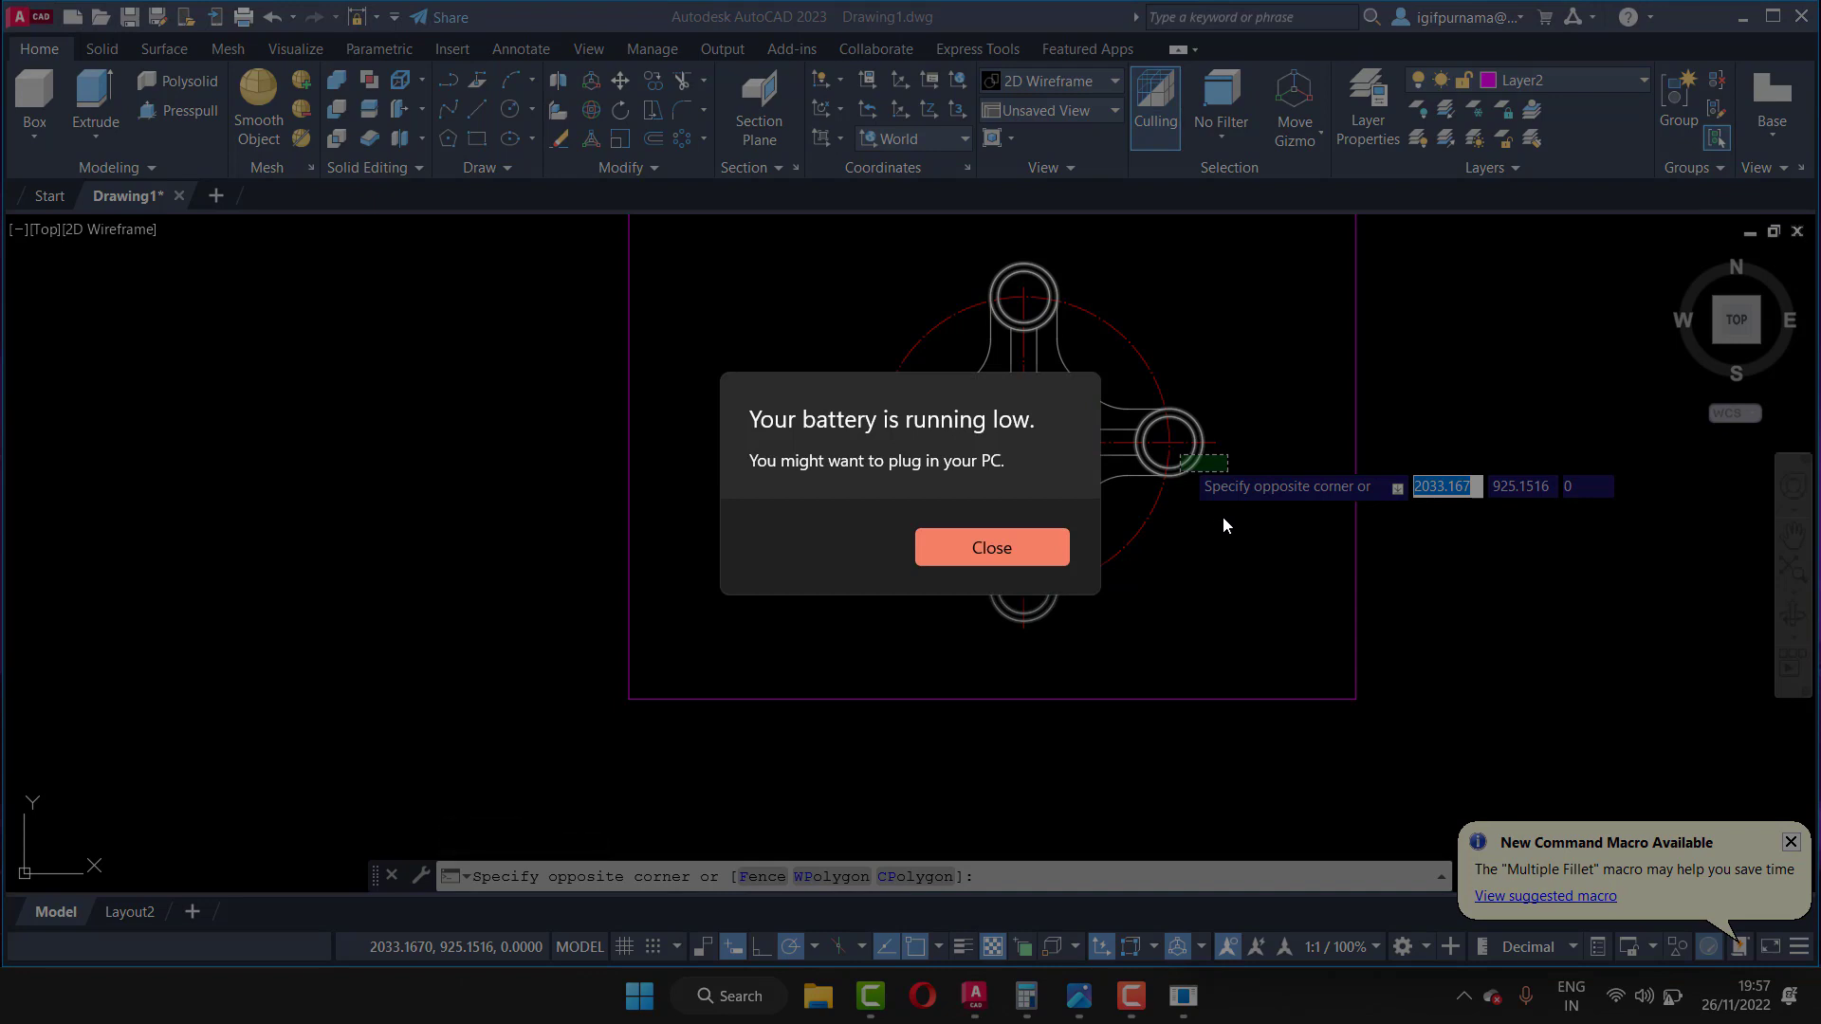
{"action": "key", "text": "Escape"}
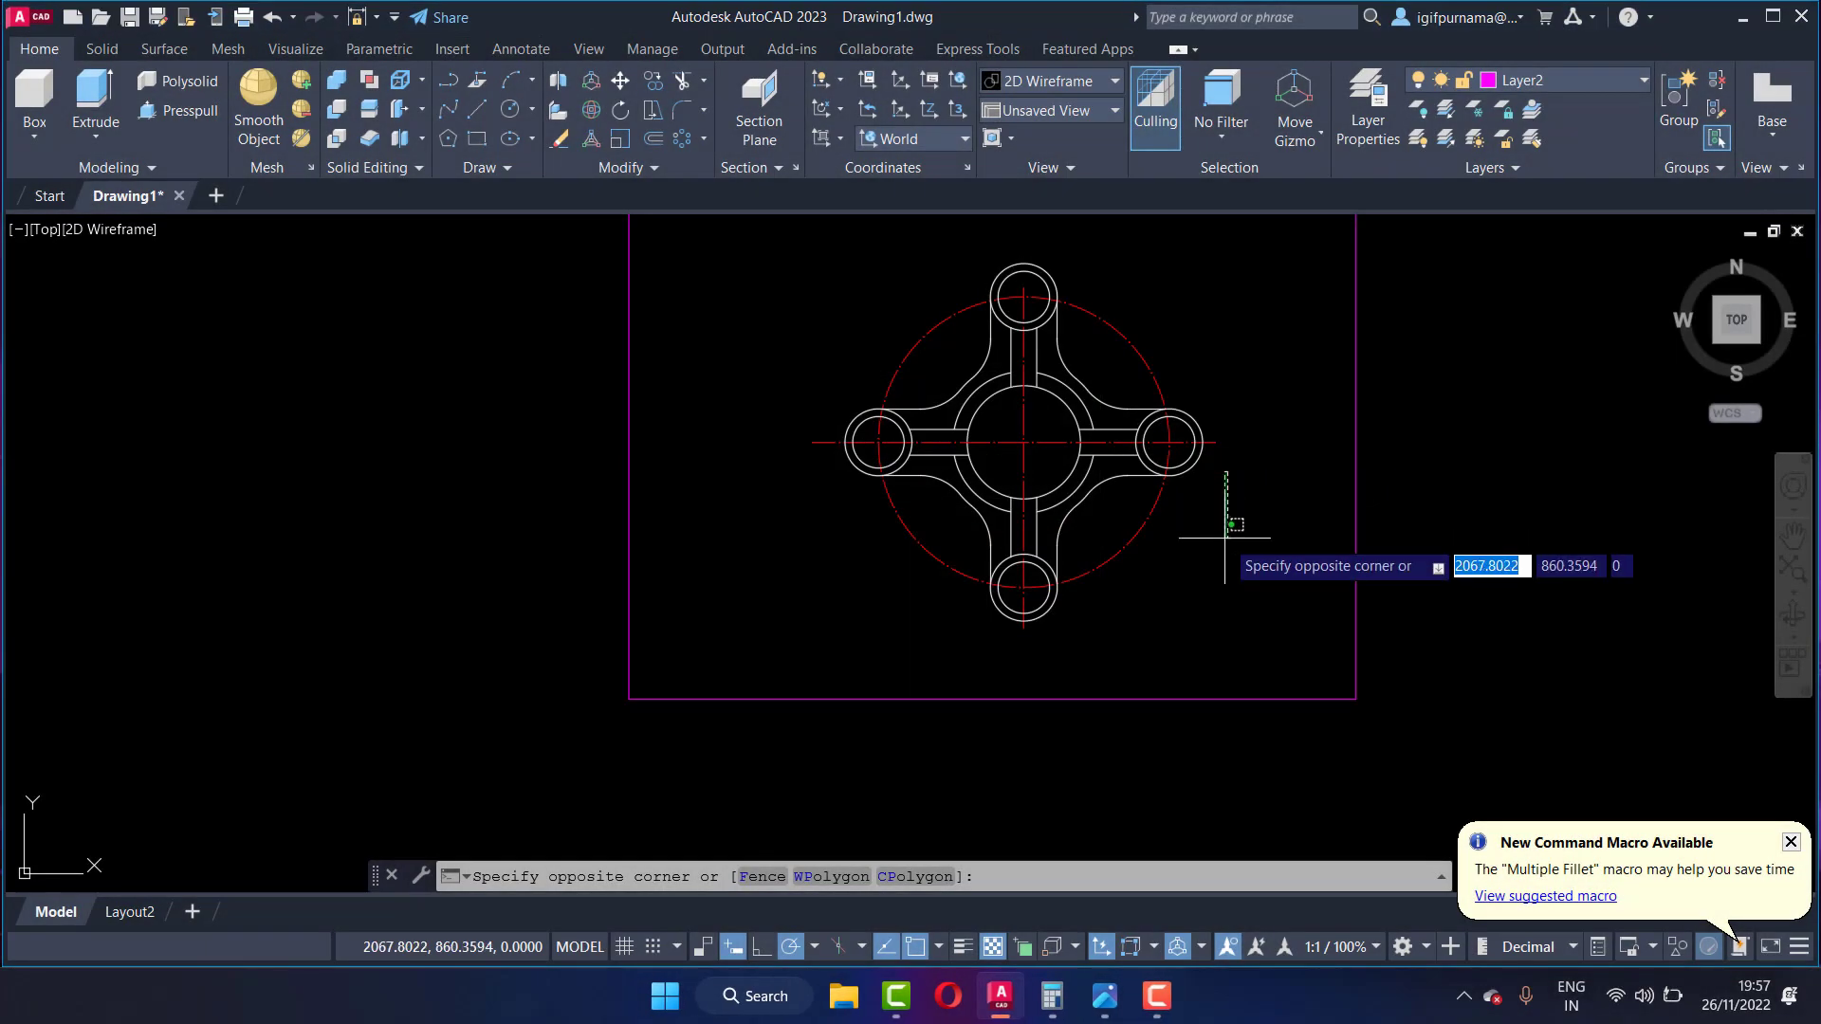
{"action": "scroll", "coordinate": [1181, 482], "scroll_direction": "up", "scroll_amount": 2}
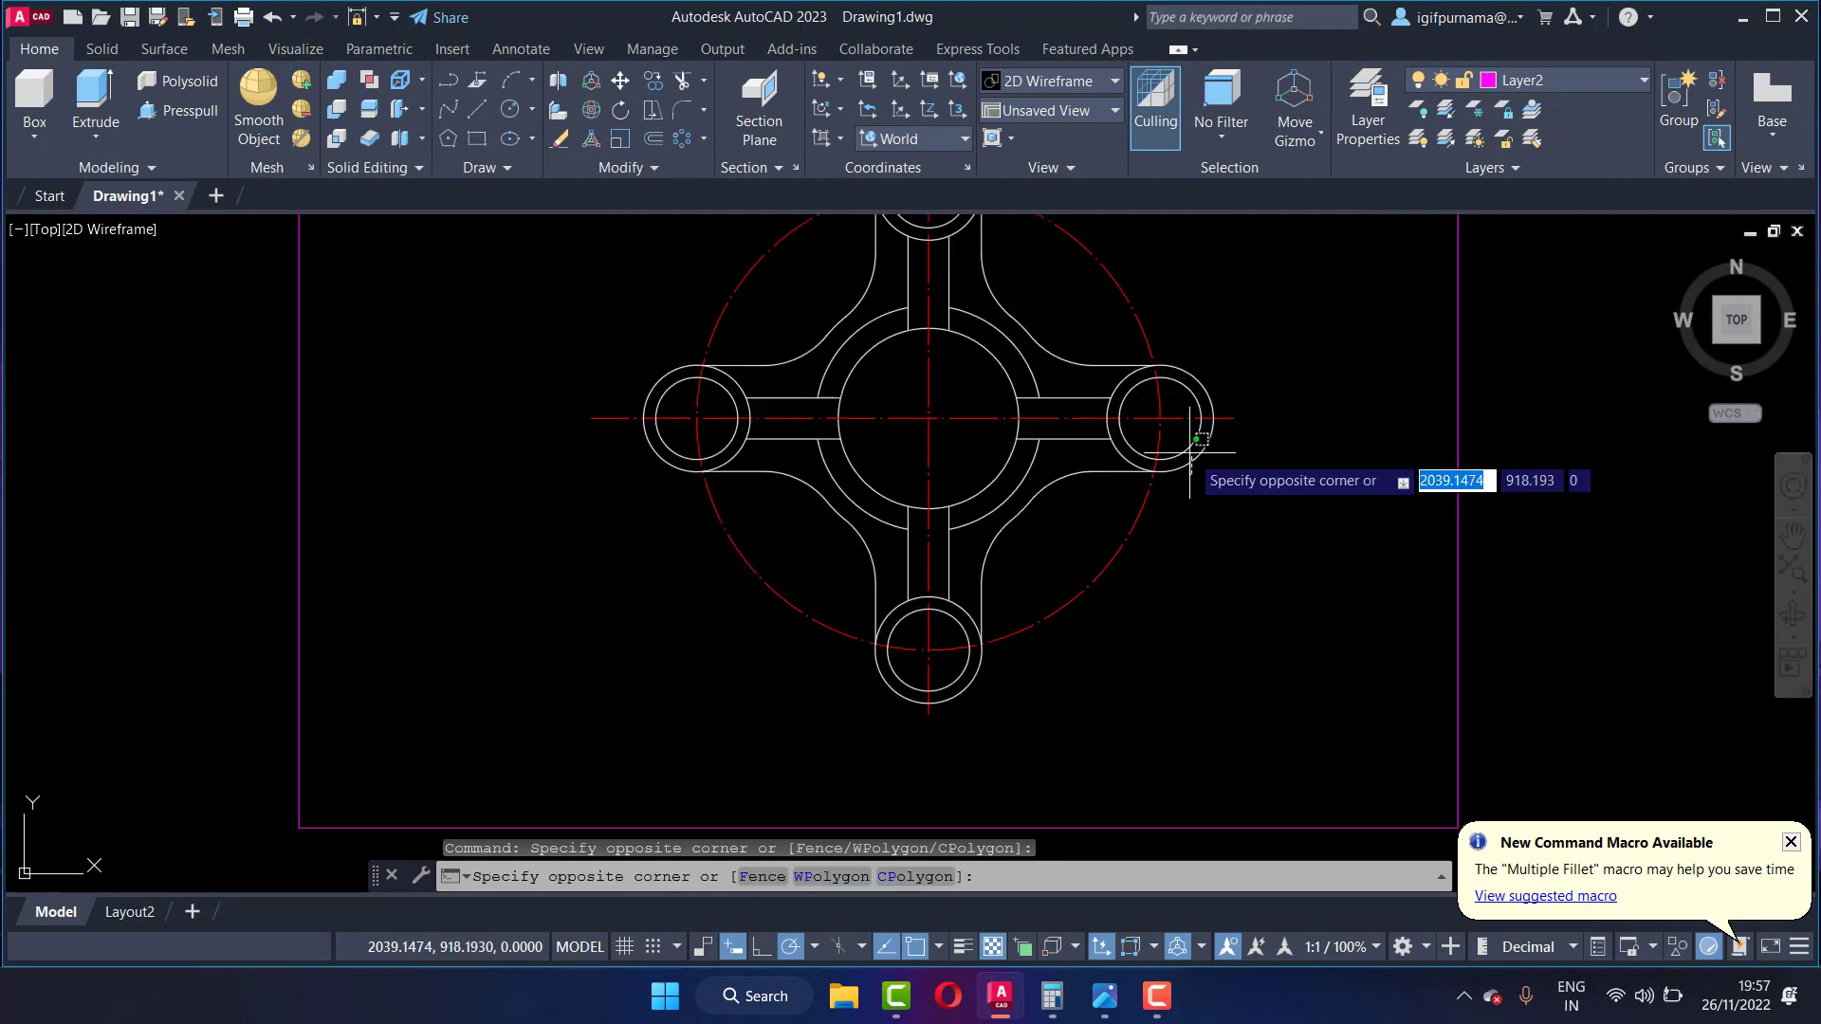
{"action": "left_click", "coordinate": [1190, 453]}
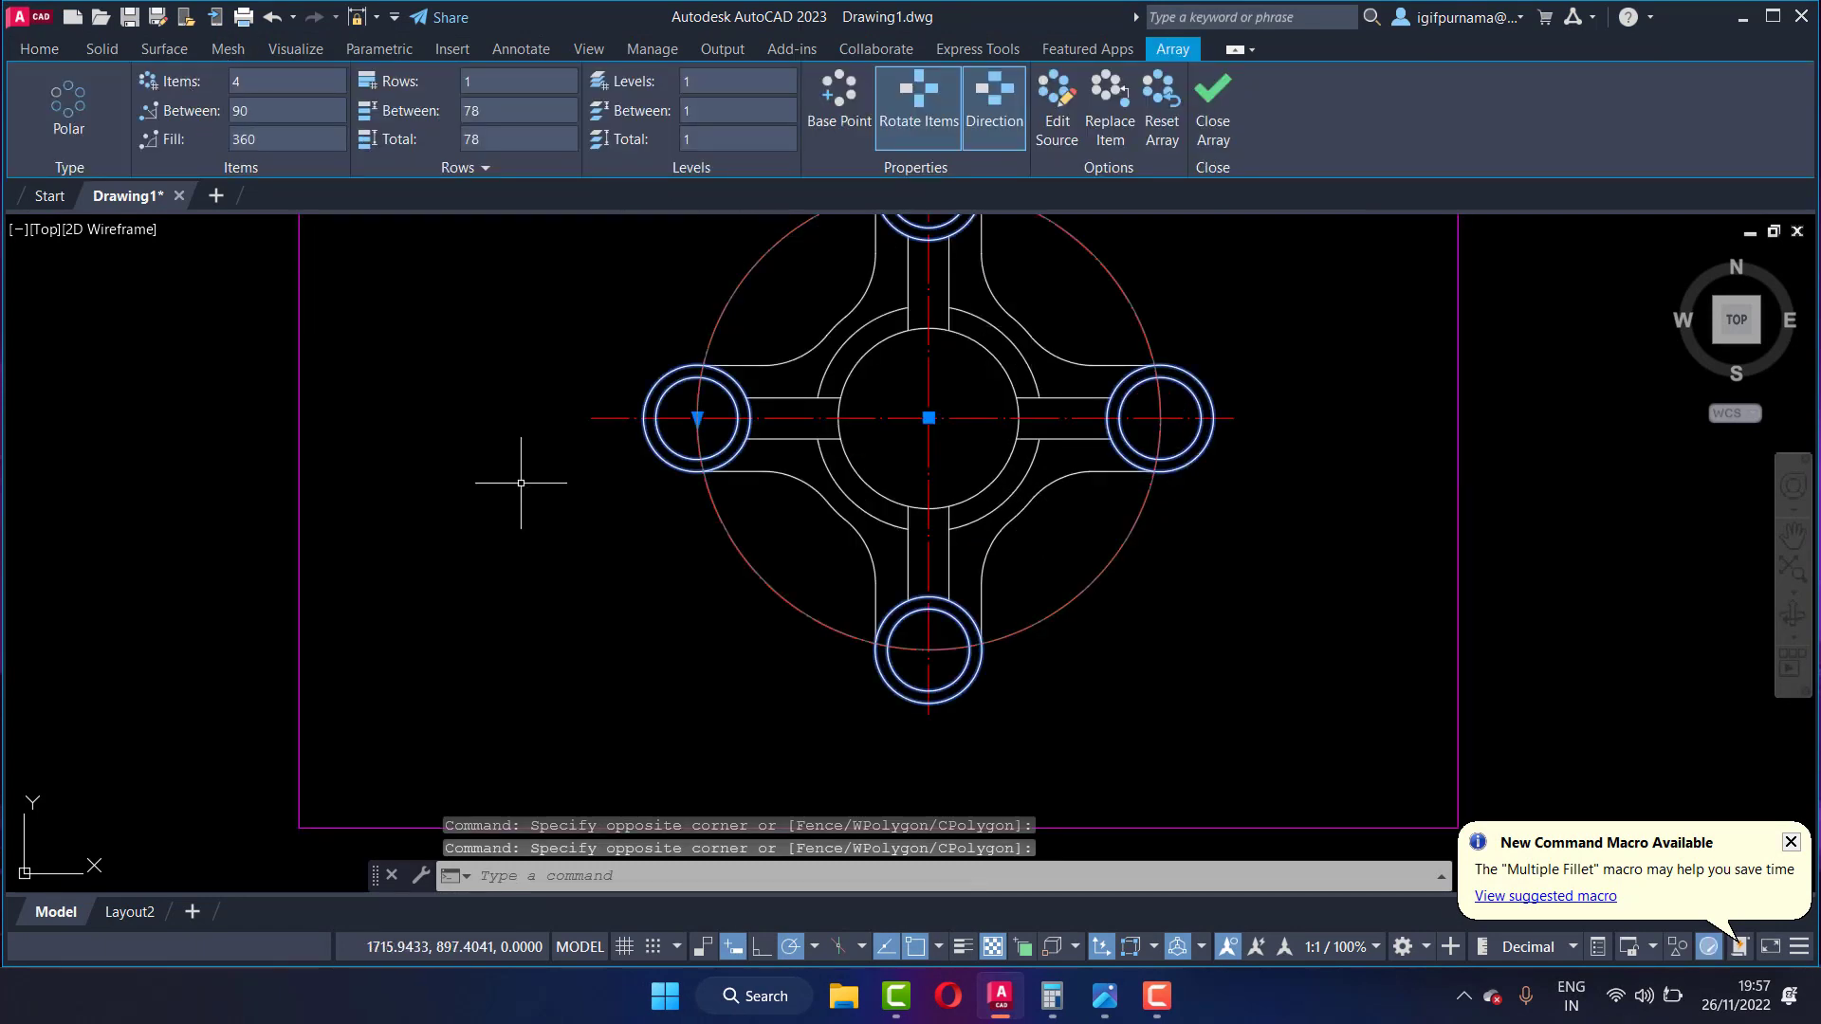
{"action": "key", "text": "Escape"}
{"action": "left_click", "coordinate": [635, 171]}
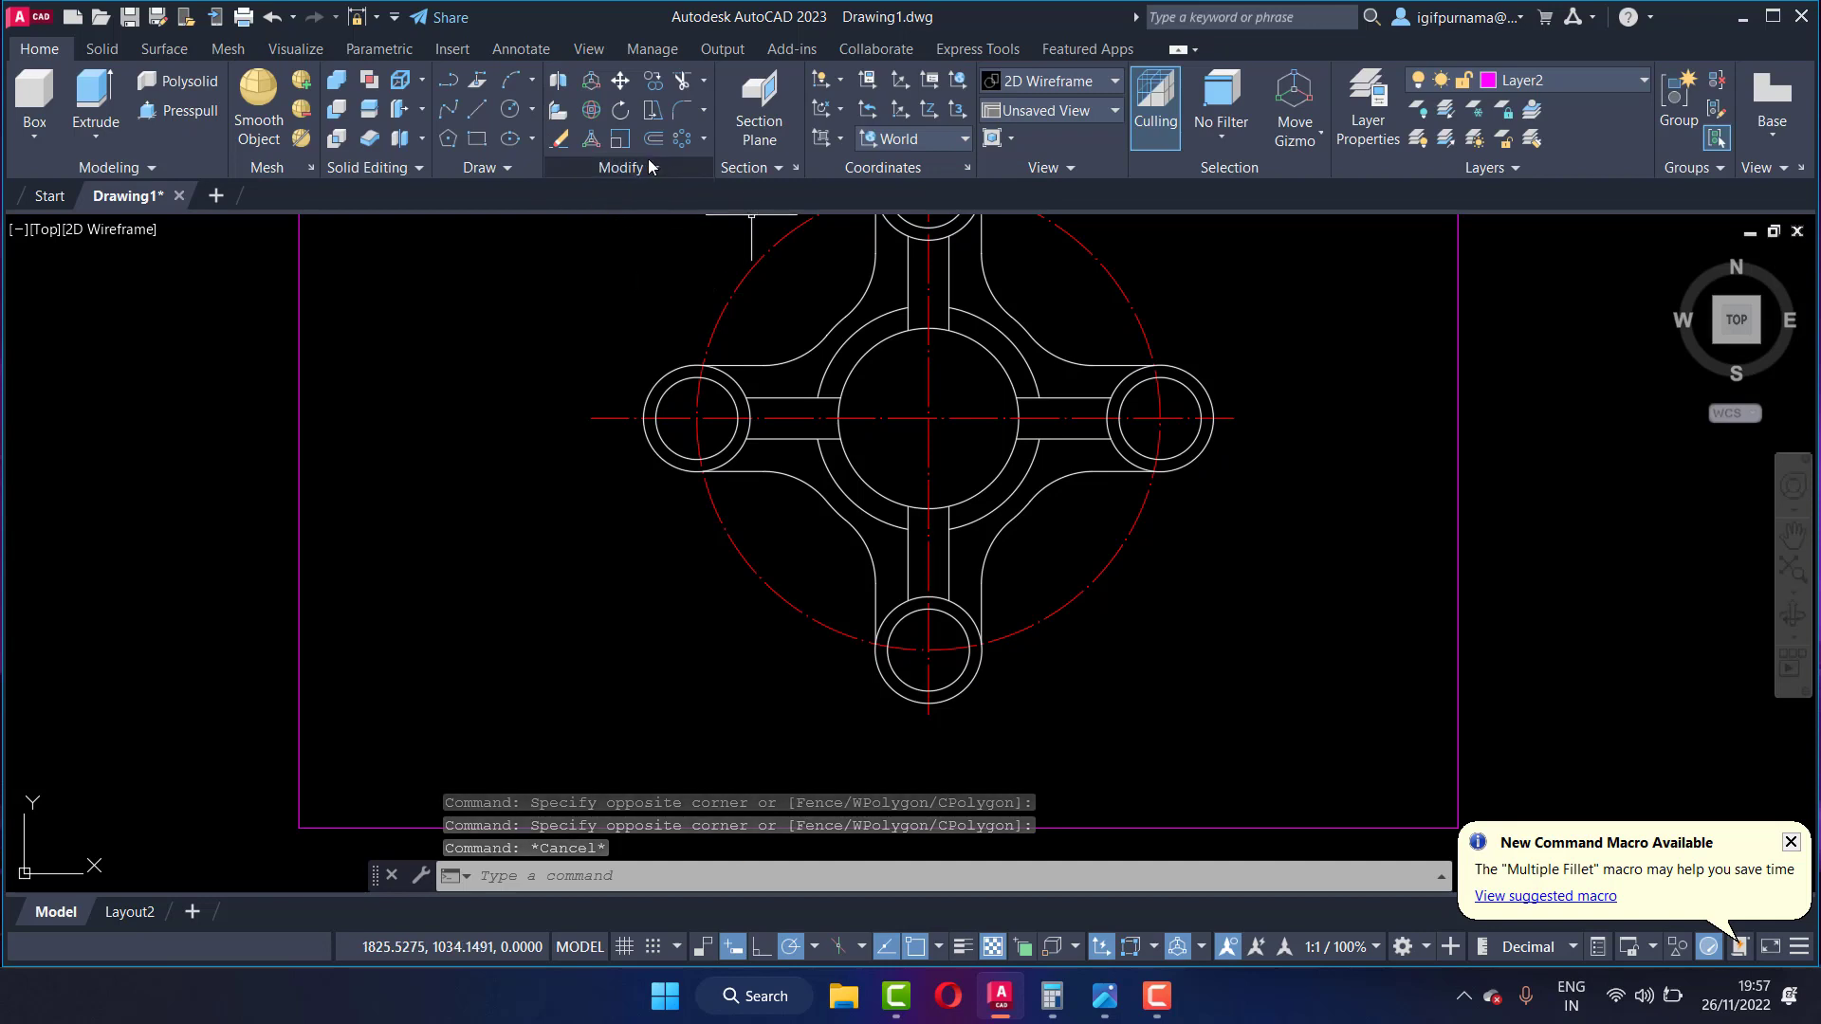
{"action": "left_click", "coordinate": [664, 168]}
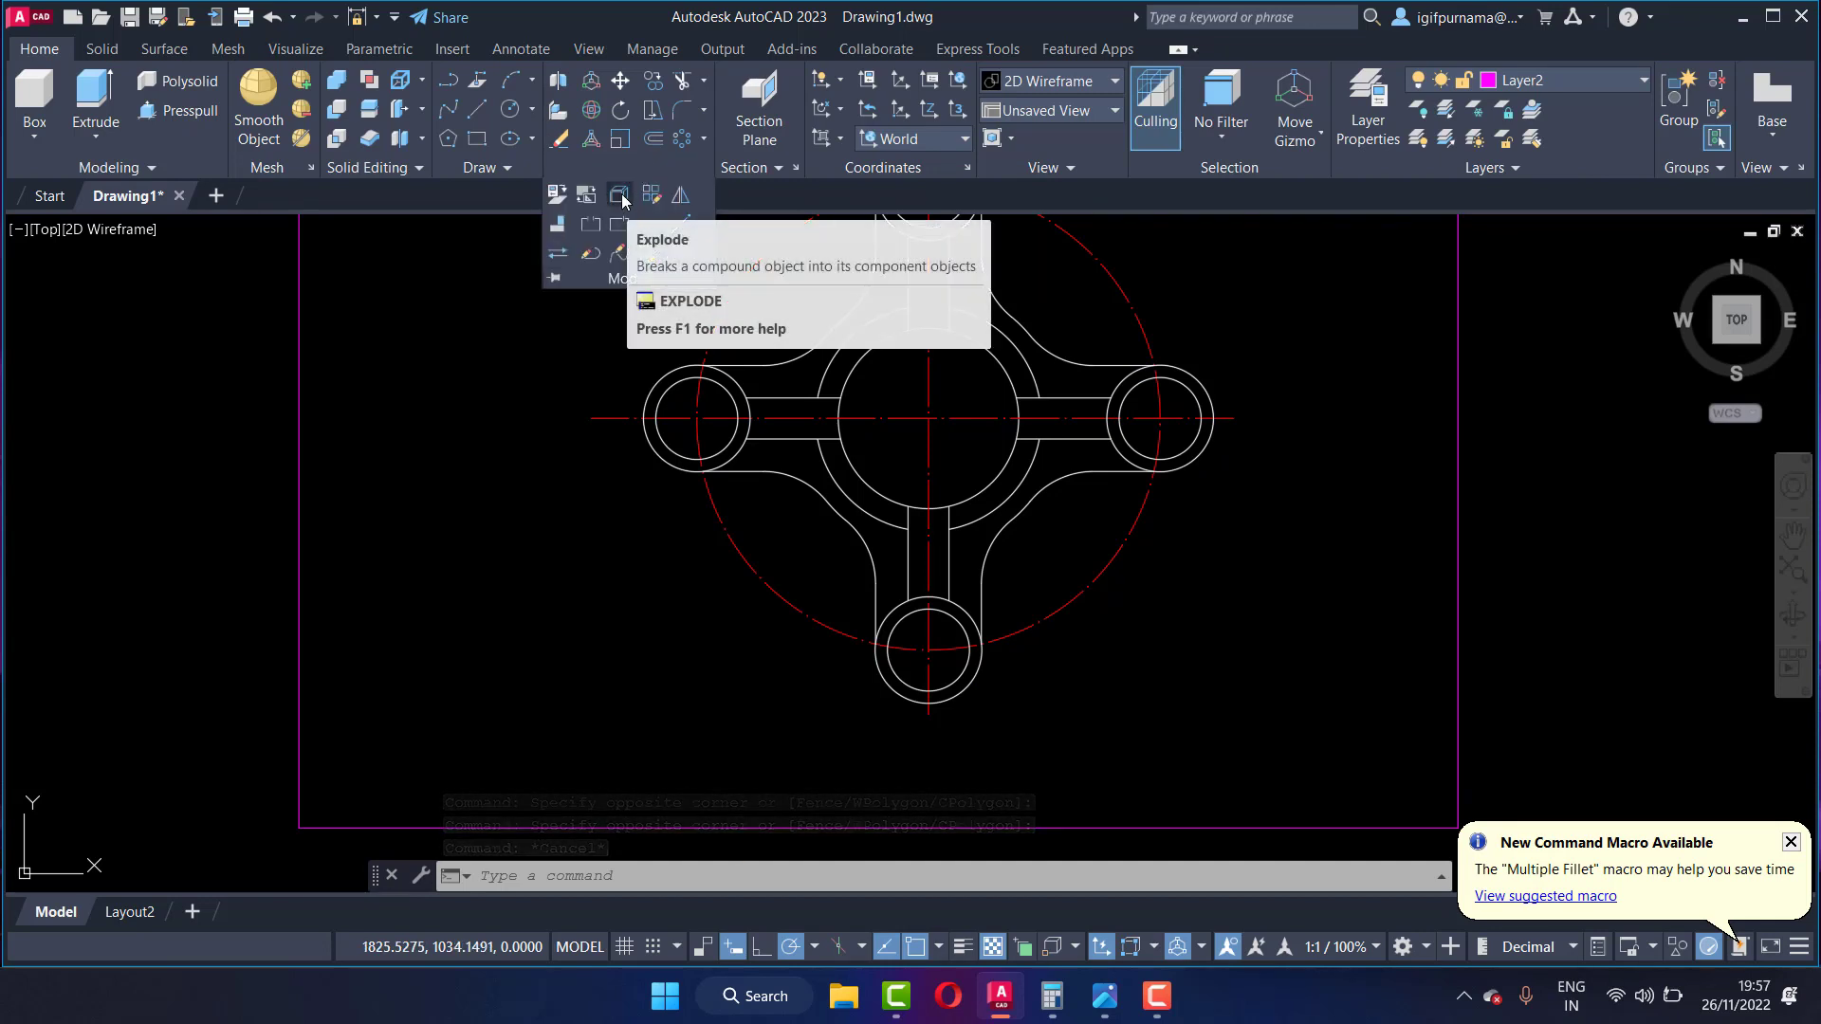
{"action": "left_click", "coordinate": [619, 195]}
{"action": "key", "text": "Return"}
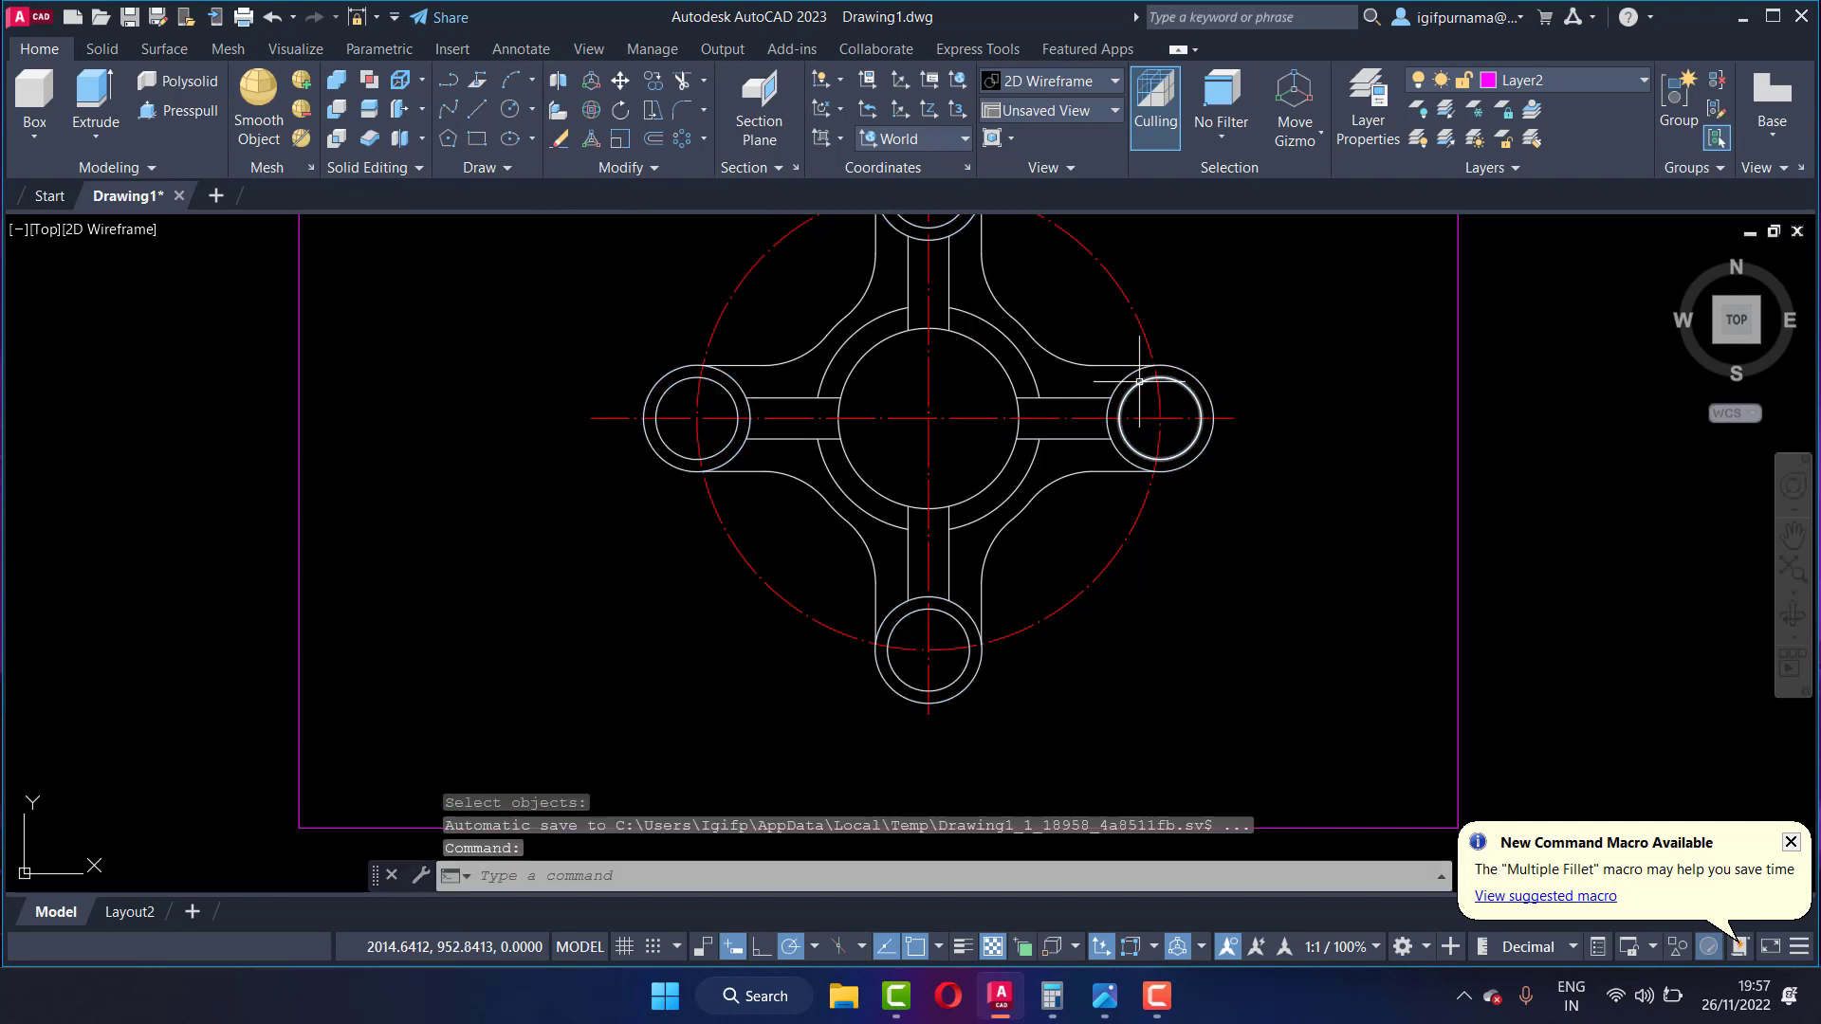
Step: Select the right boss's inner circle to confirm it is now a separate object
{"action": "left_click", "coordinate": [1137, 384]}
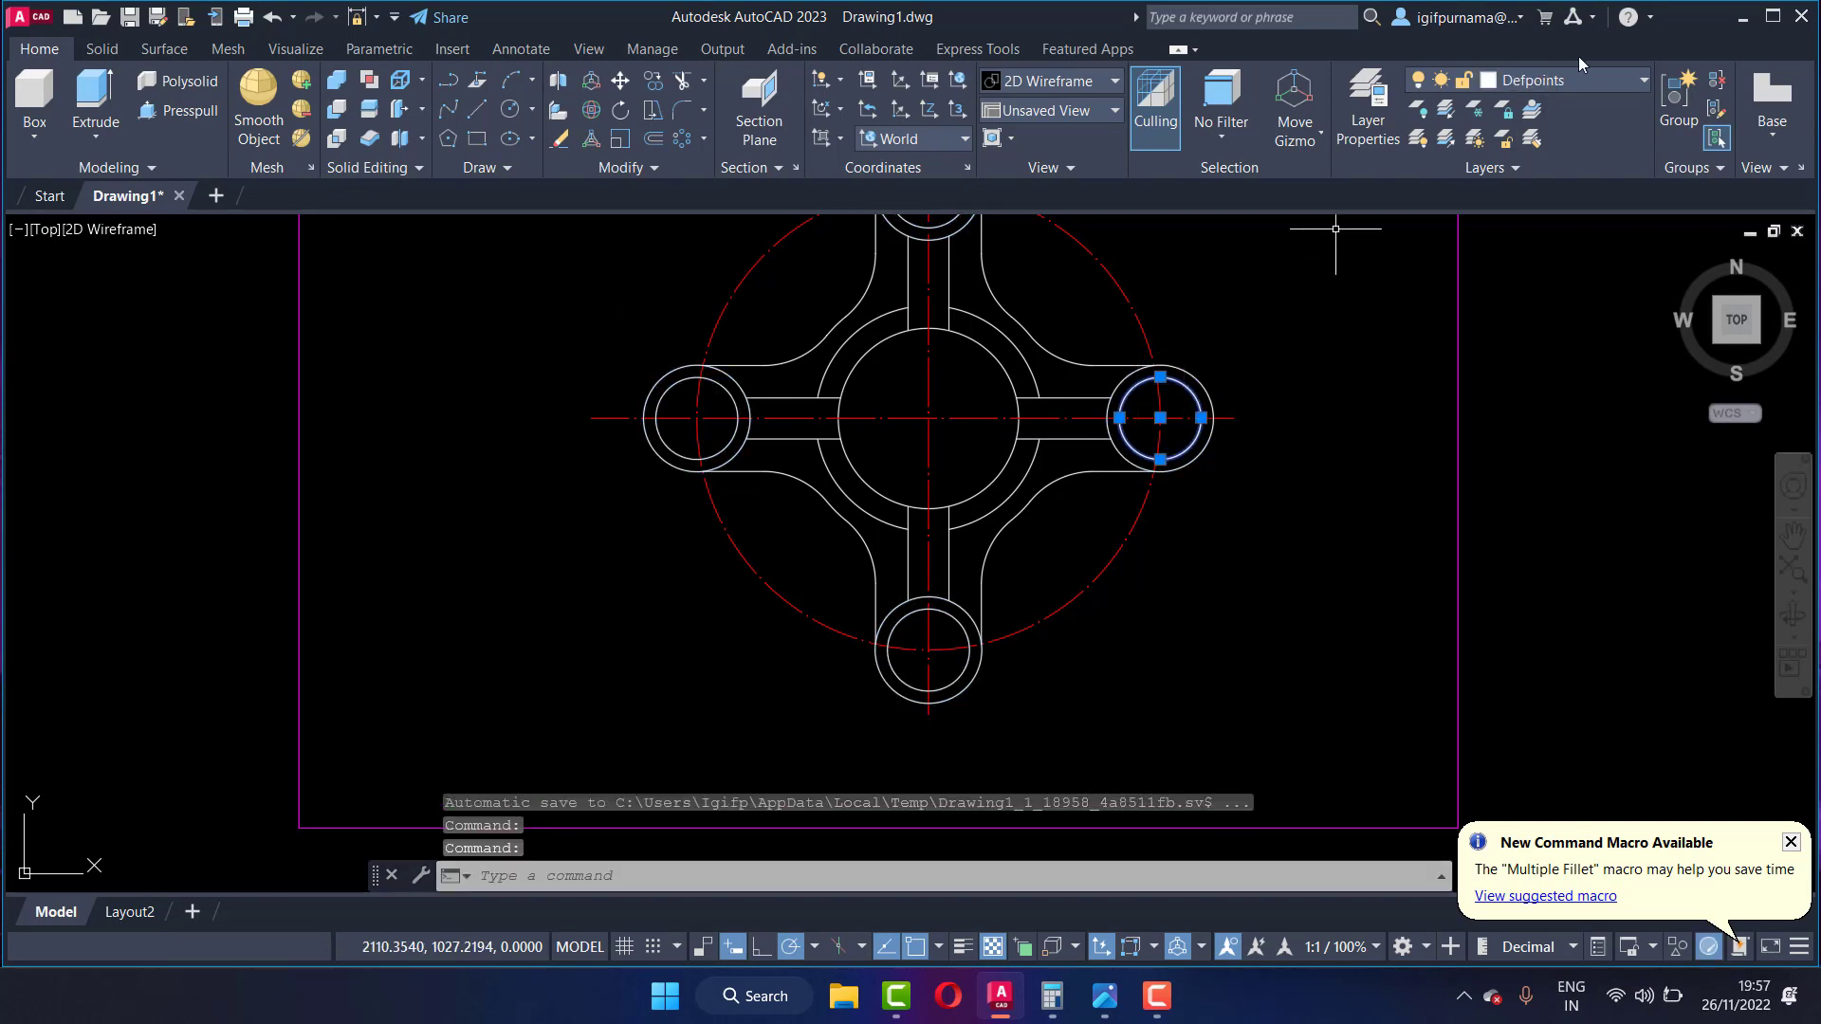
{"action": "left_click", "coordinate": [1586, 81]}
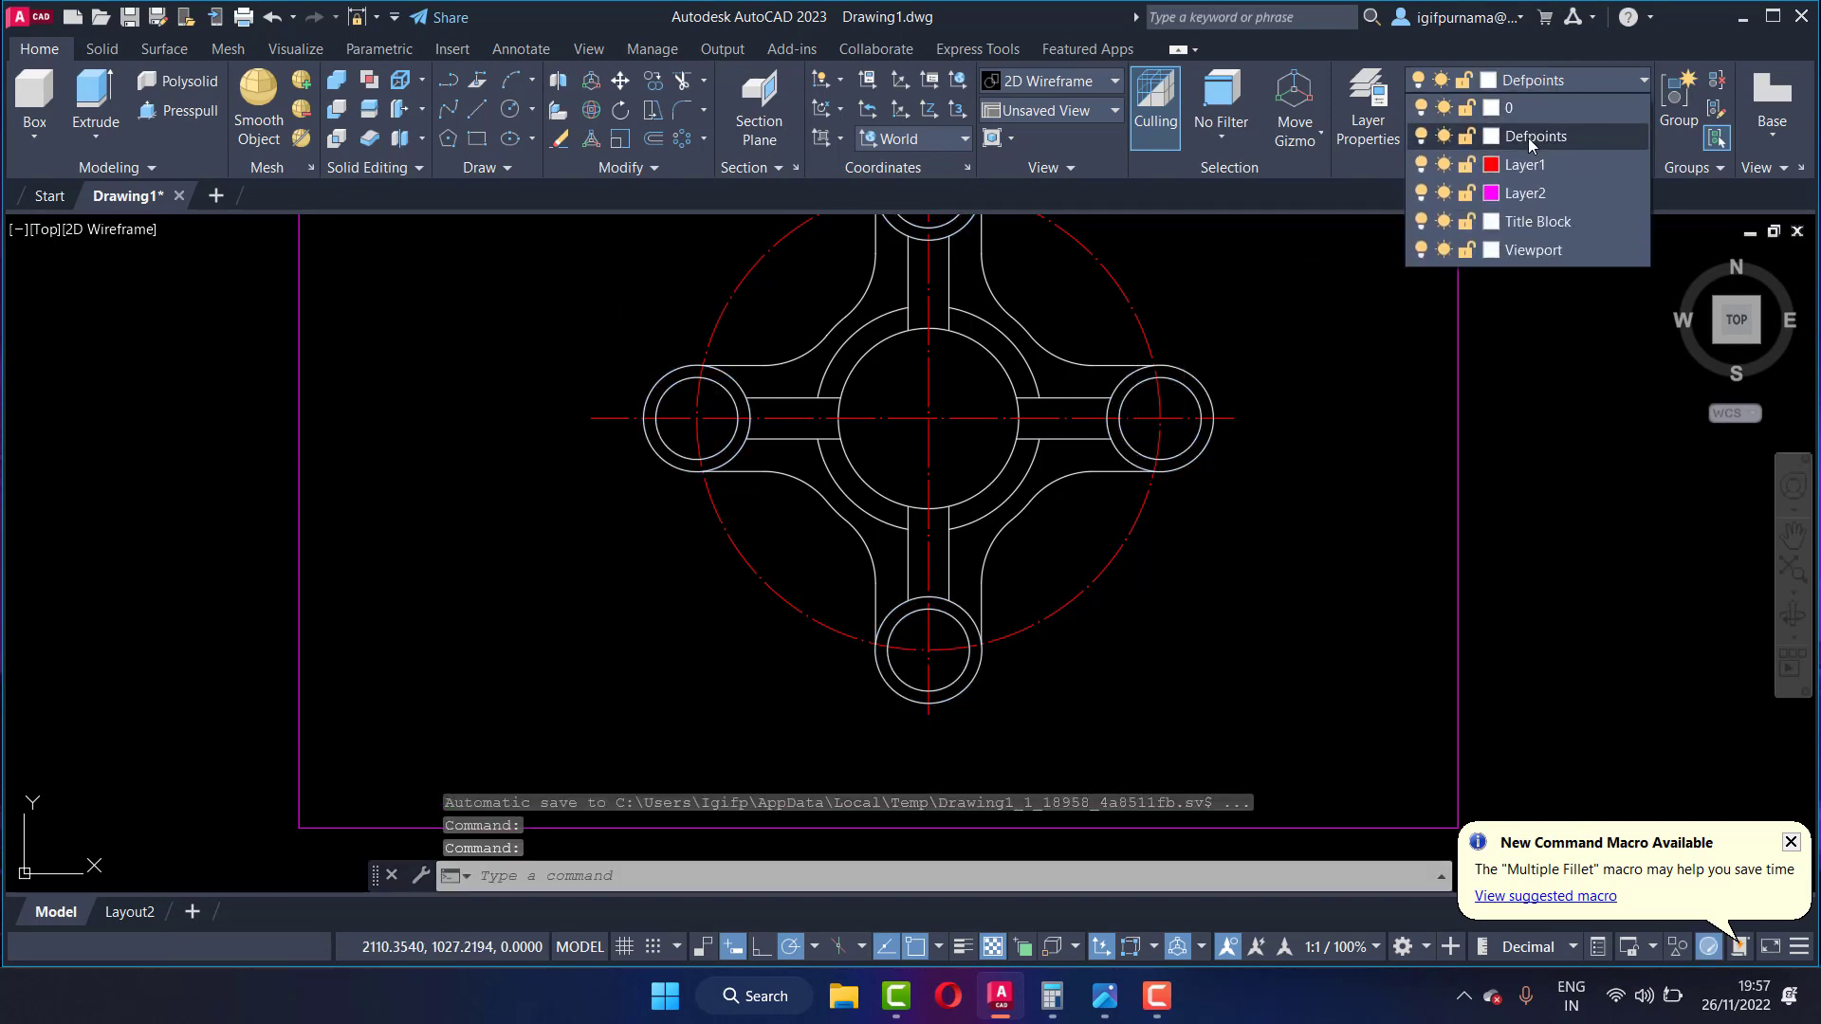
{"action": "left_click", "coordinate": [1166, 462]}
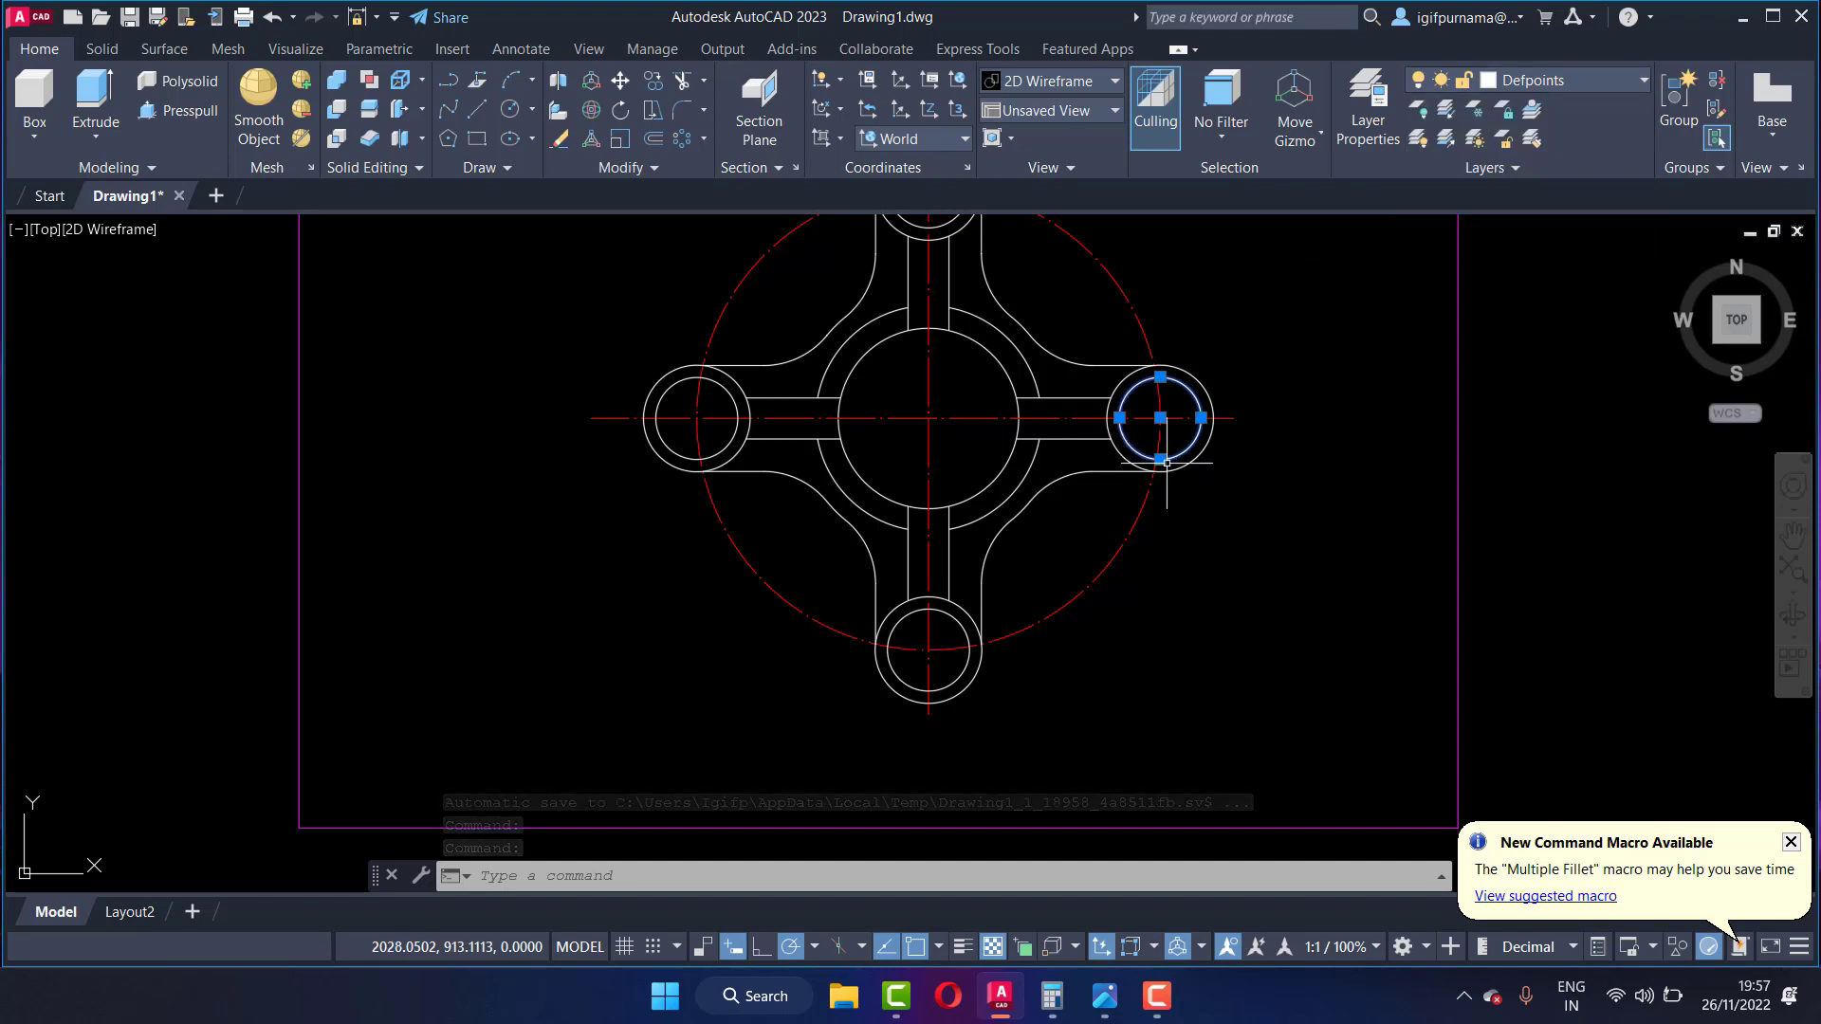
{"action": "key", "text": "Escape"}
Step: Hide the two centre lines and the red circle with Isolate > Hide Objects
{"action": "left_click", "coordinate": [997, 436]}
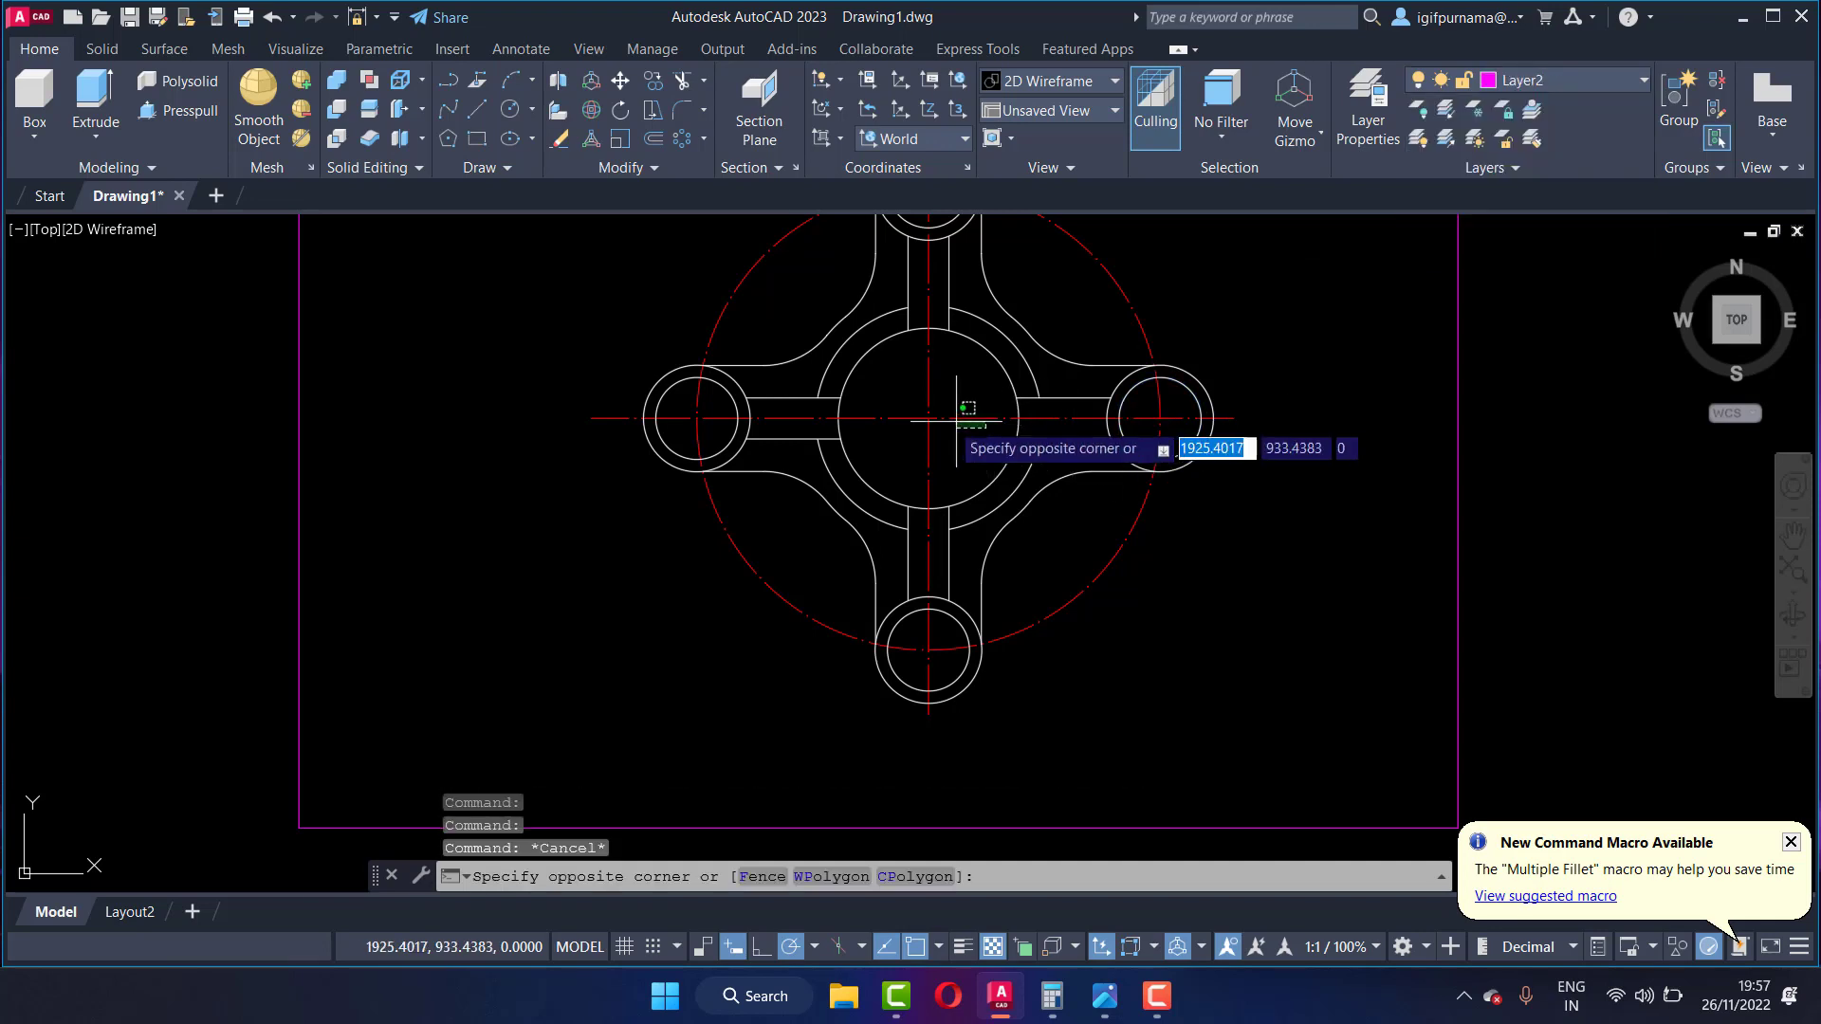
{"action": "left_click", "coordinate": [944, 384]}
{"action": "right_click", "coordinate": [933, 357]}
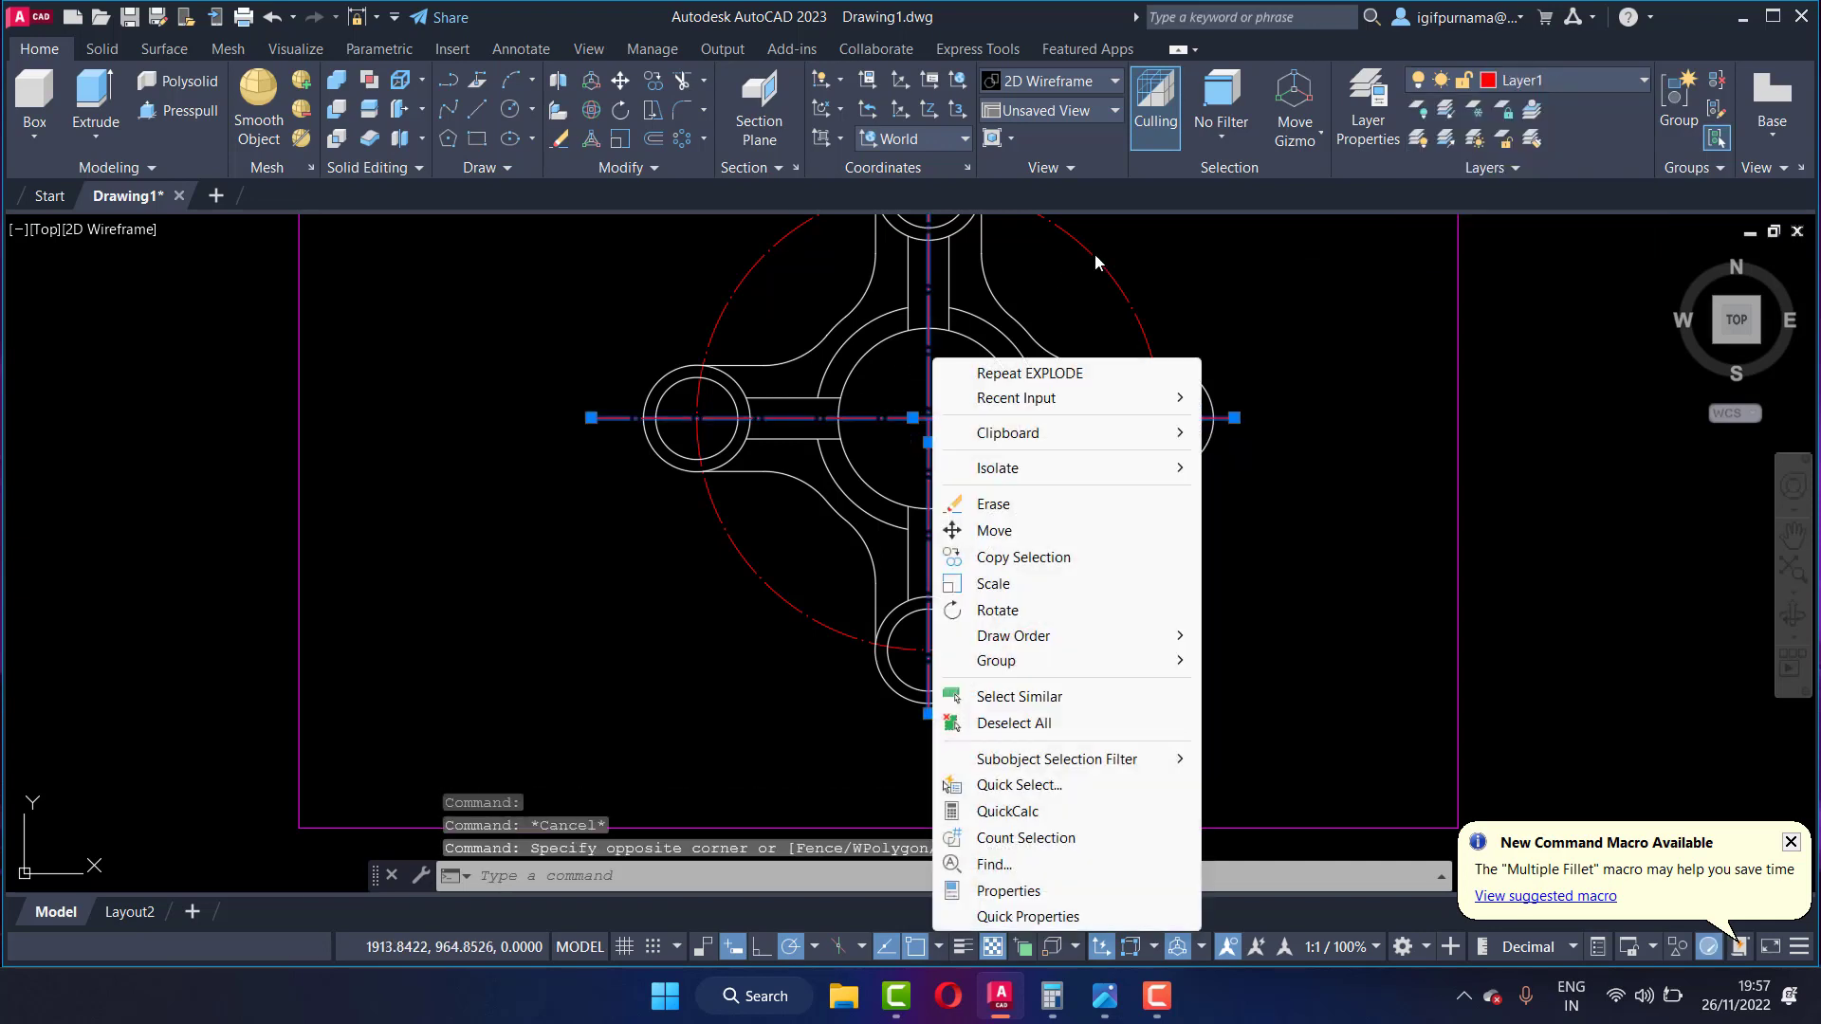
{"action": "key", "text": "Escape"}
{"action": "left_click", "coordinate": [1103, 265]}
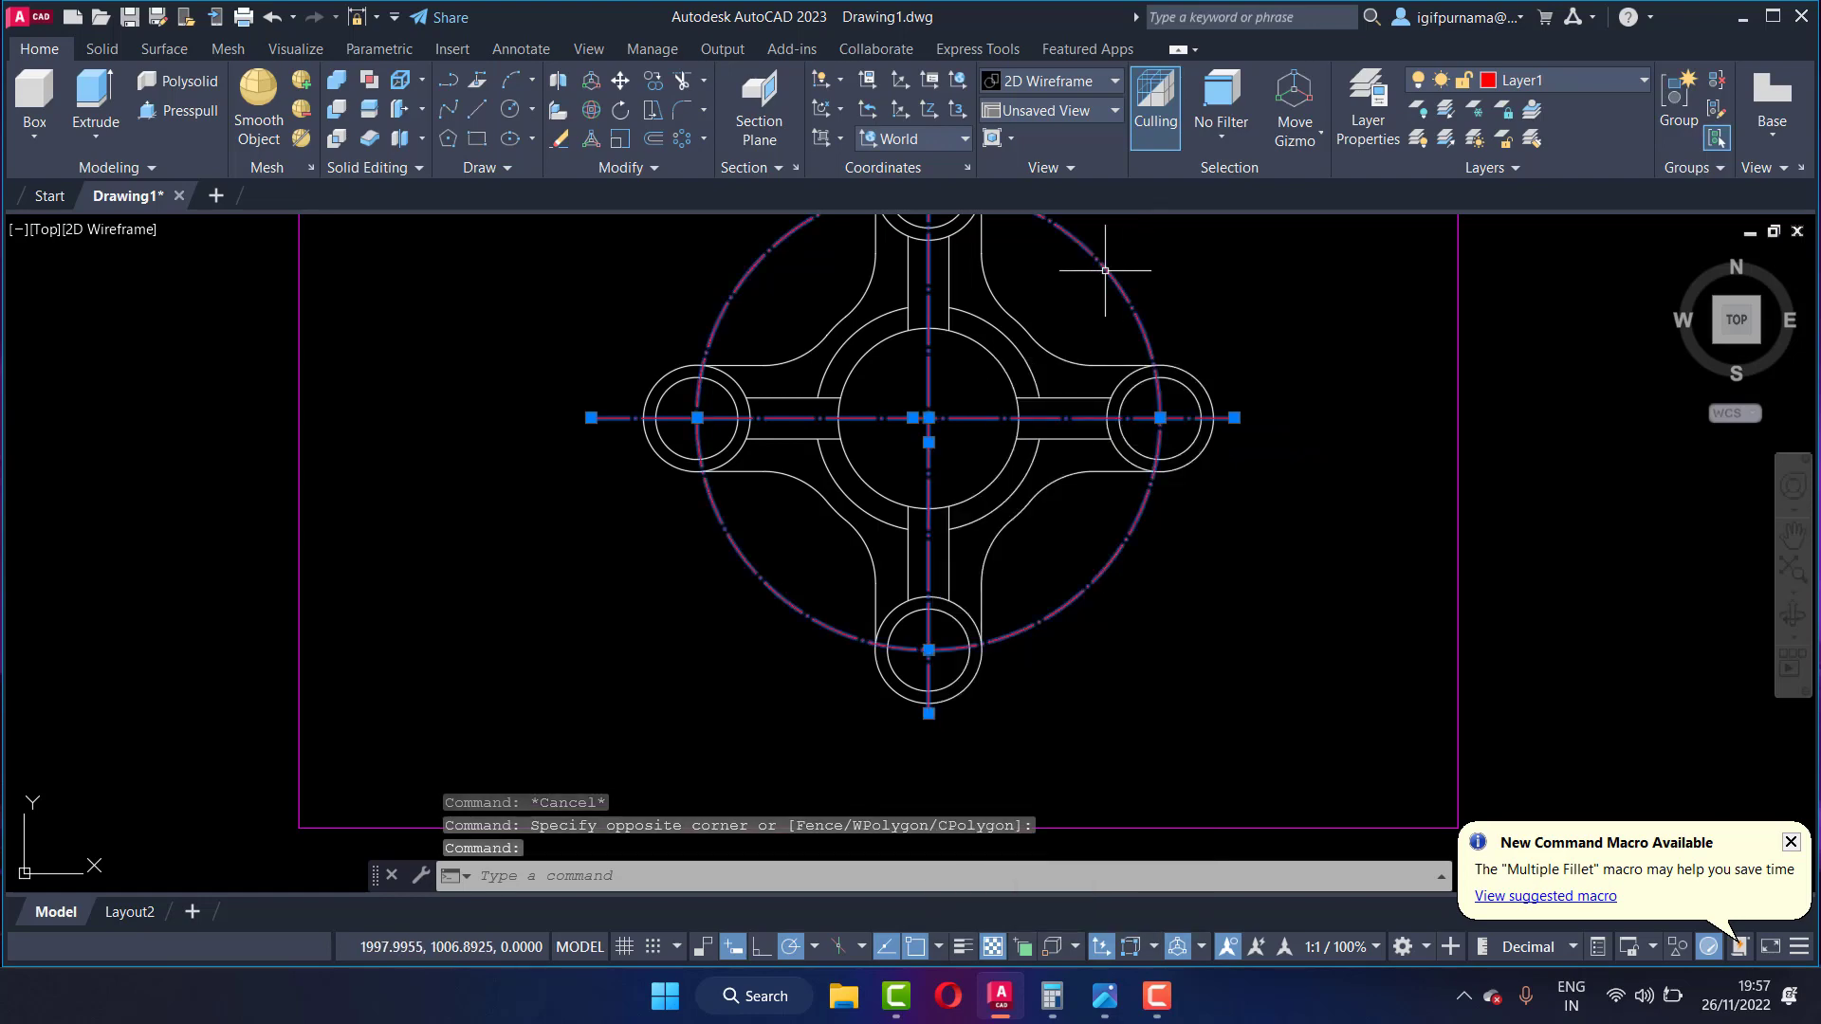
{"action": "right_click", "coordinate": [1105, 271]}
{"action": "mouse_move", "coordinate": [1181, 381]}
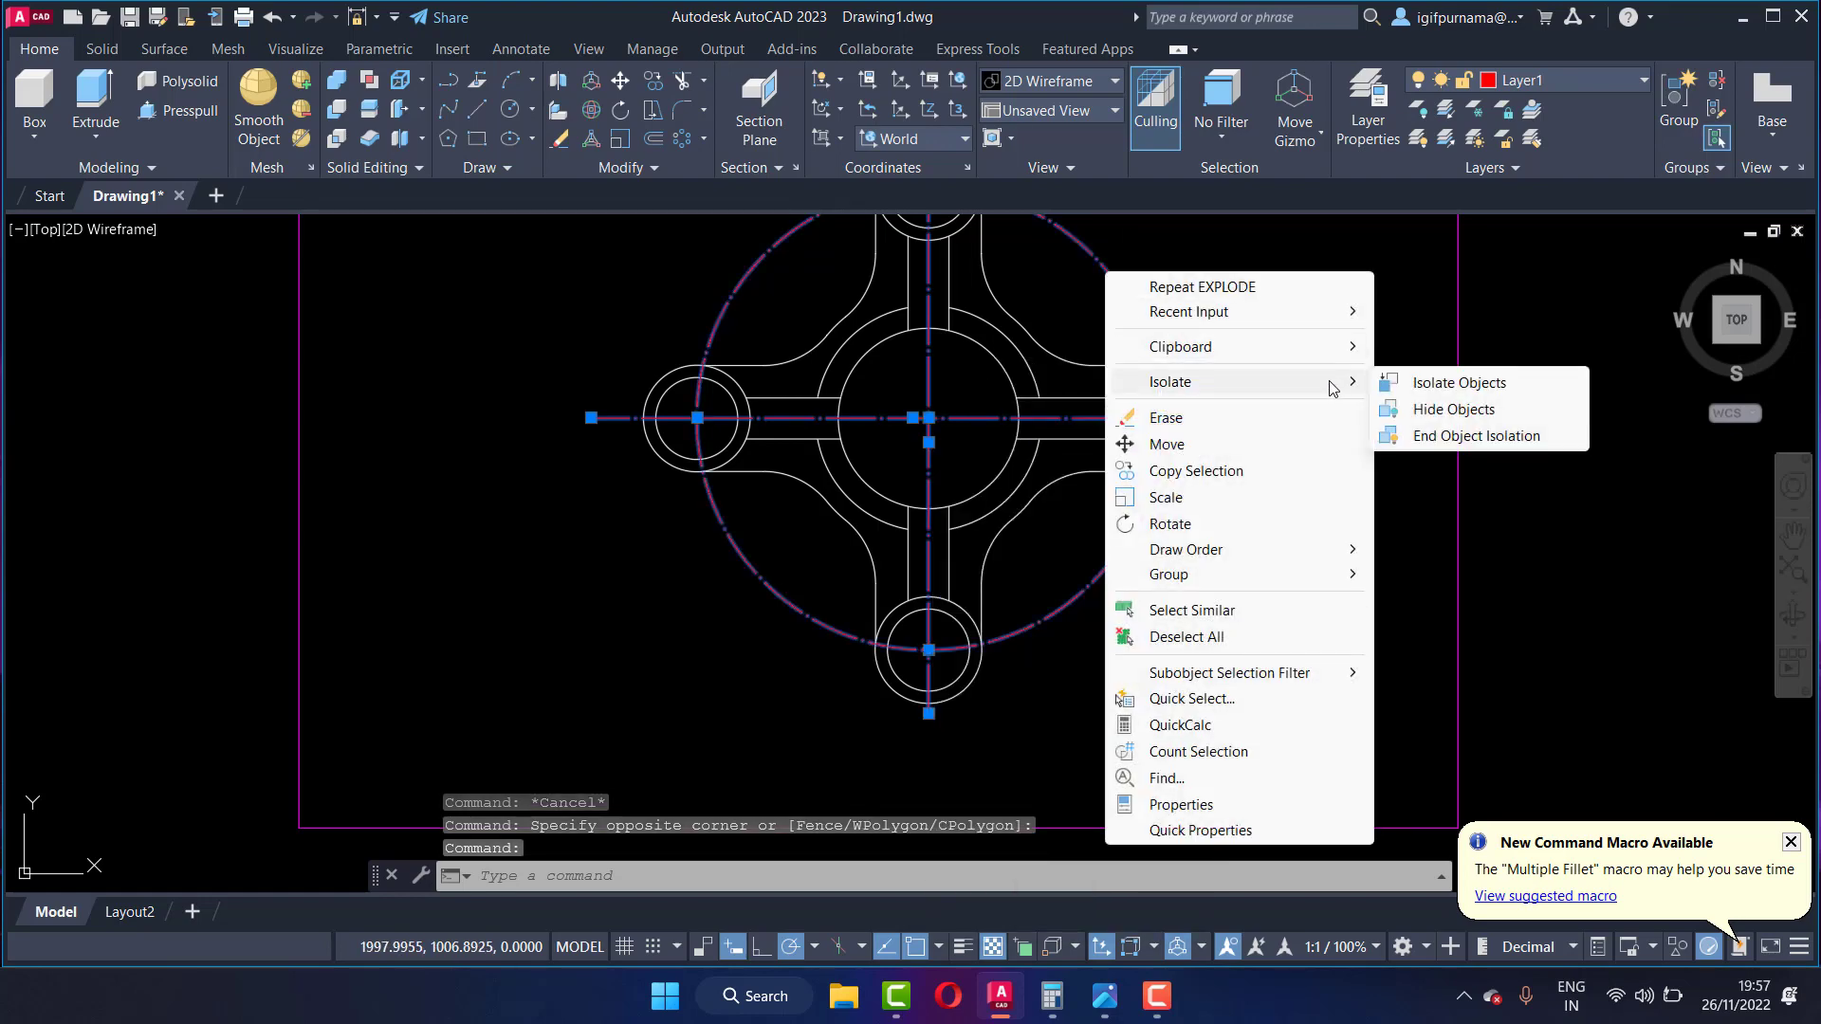
{"action": "left_click", "coordinate": [1399, 436]}
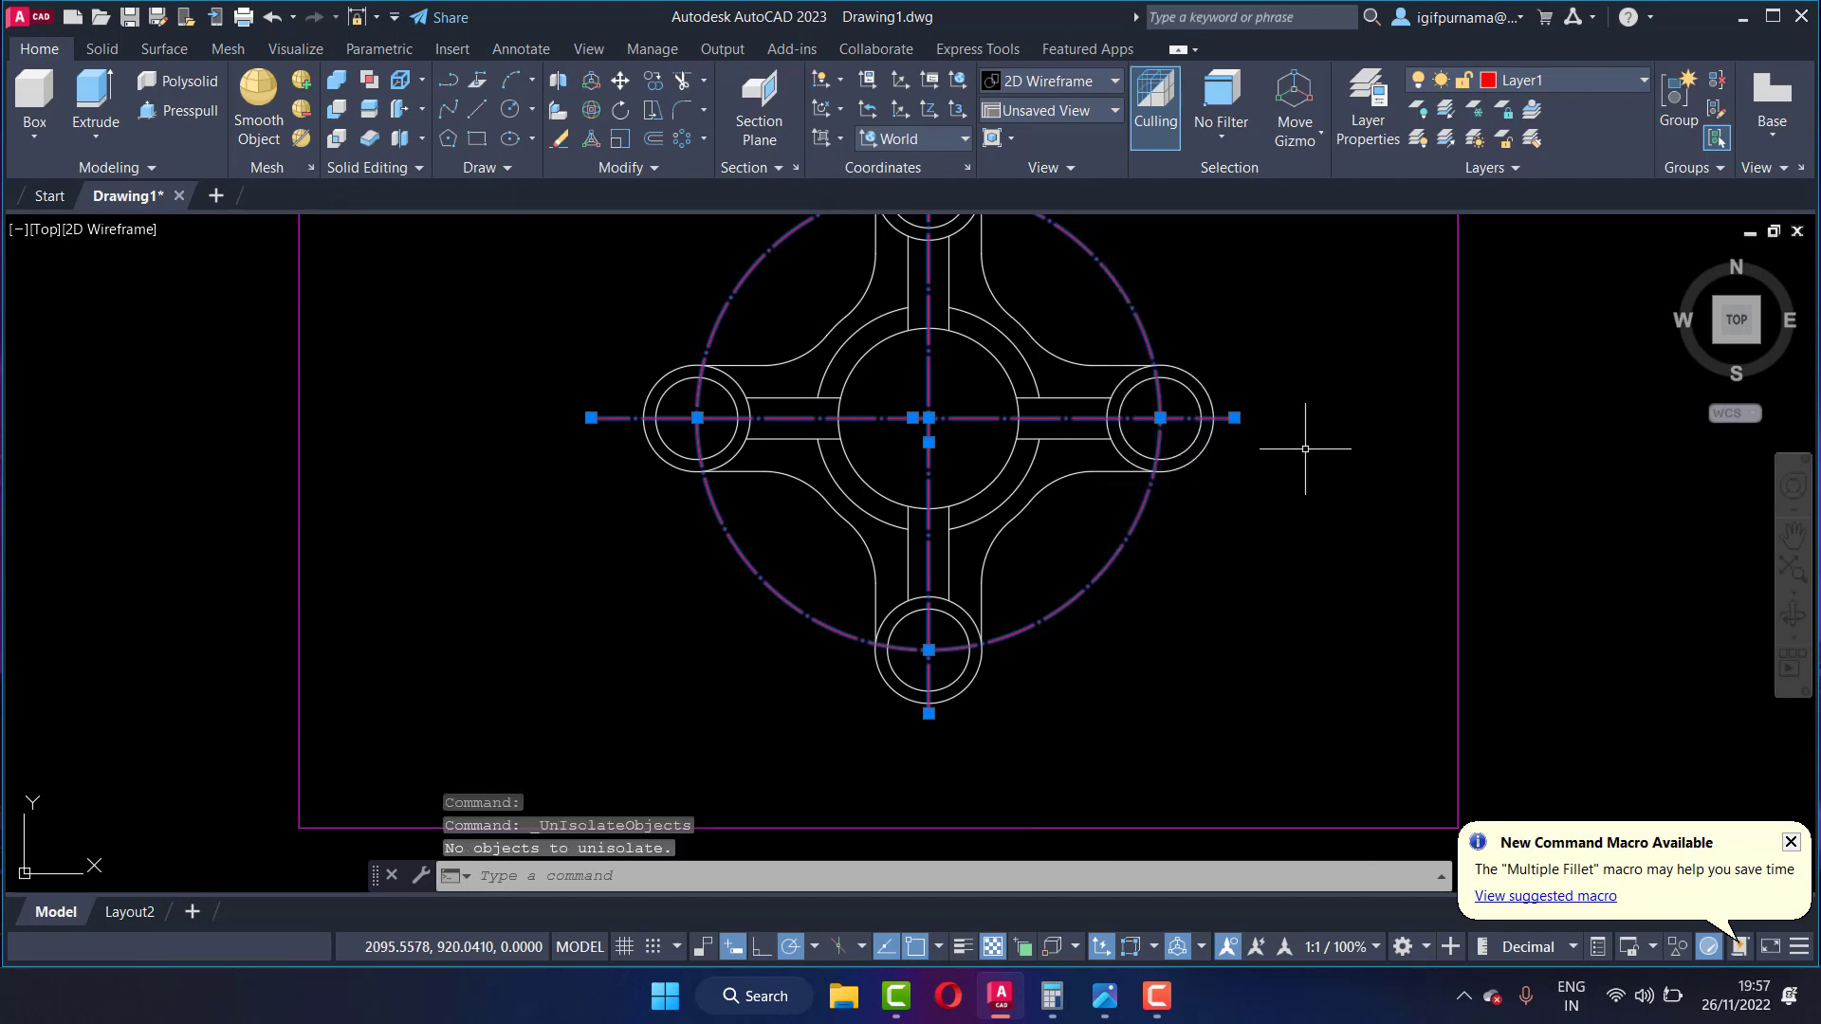
{"action": "right_click", "coordinate": [1144, 334]}
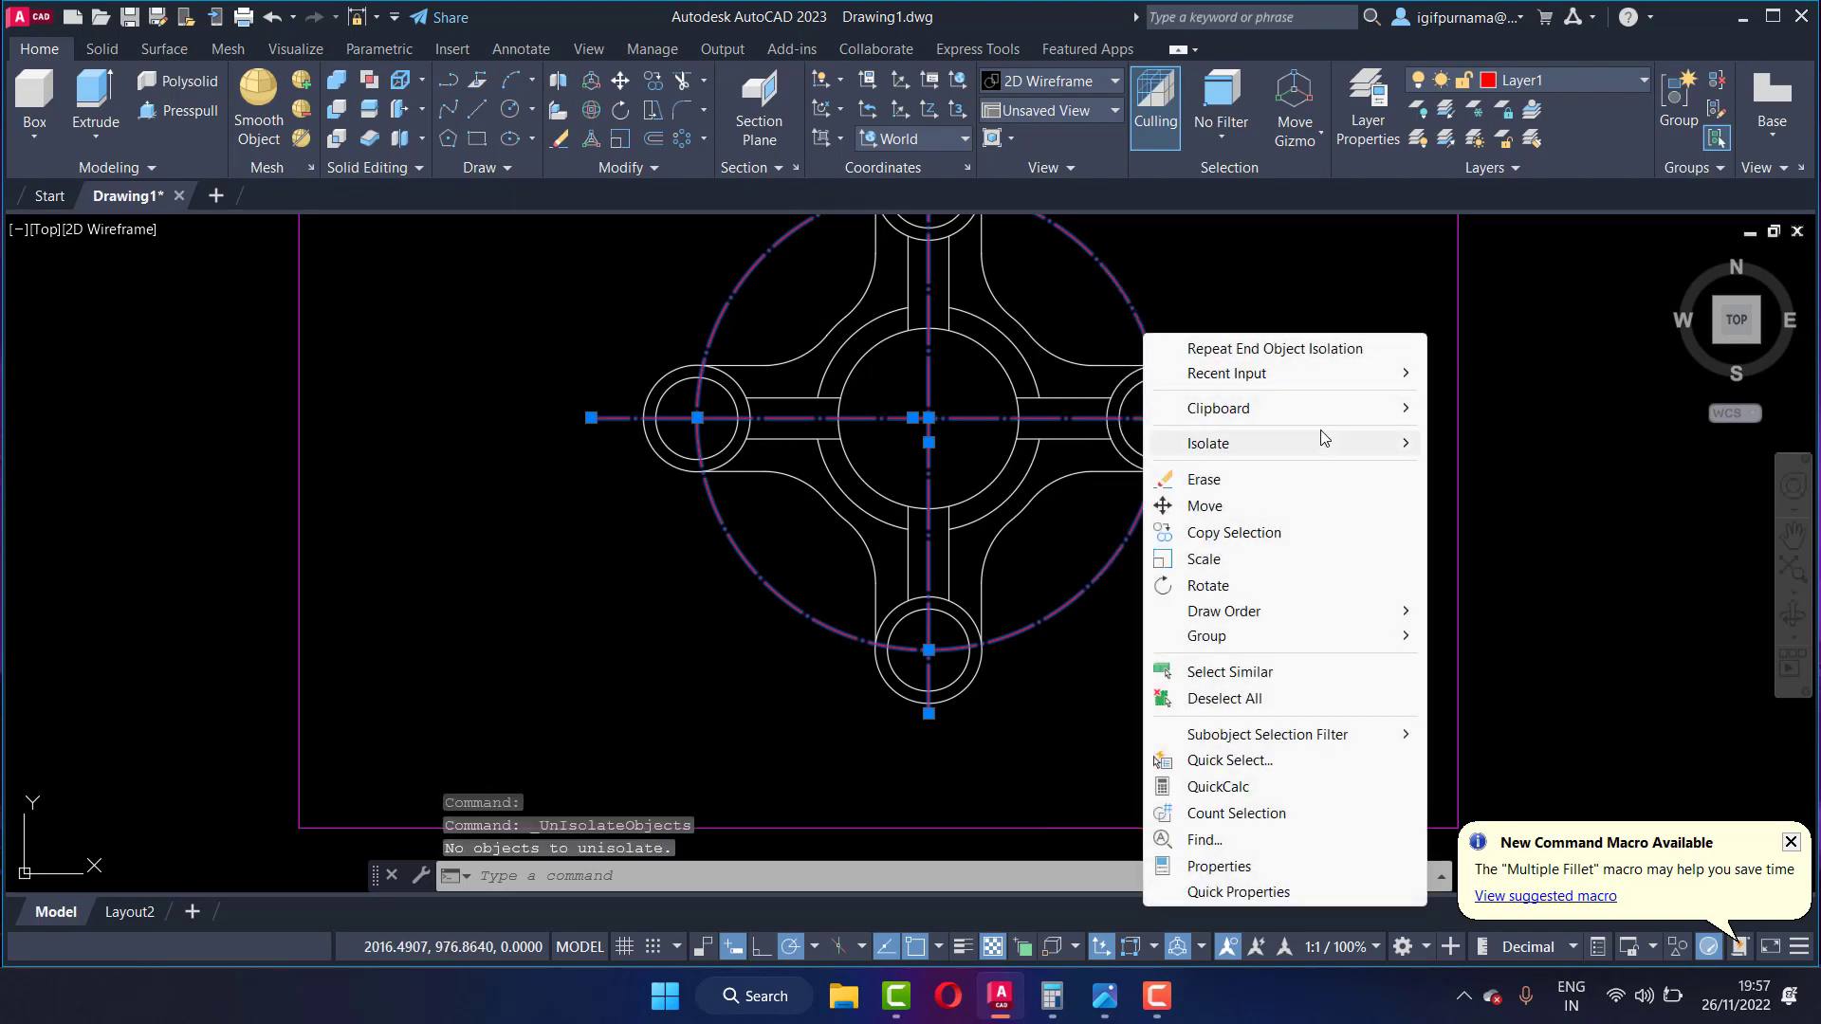
{"action": "mouse_move", "coordinate": [1280, 442]}
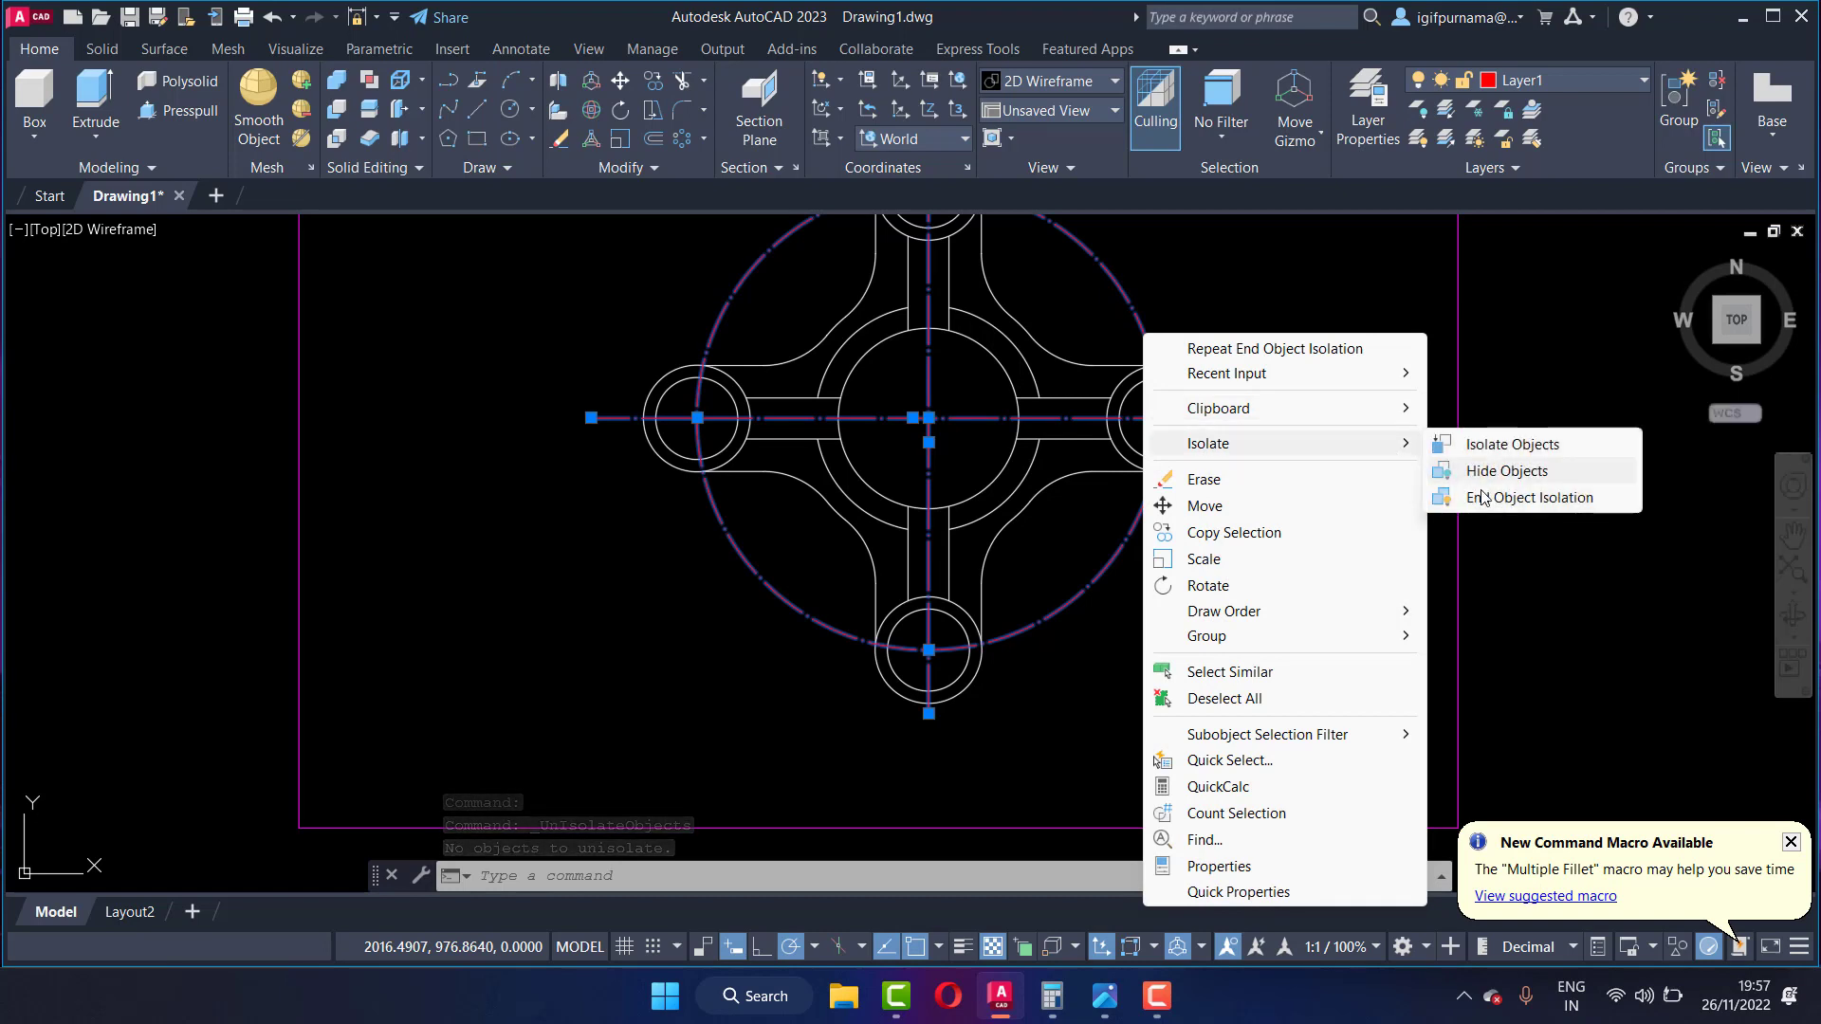
{"action": "left_click", "coordinate": [1510, 472]}
{"action": "scroll", "coordinate": [1186, 487], "scroll_direction": "down", "scroll_amount": 2}
Step: Move the flange outline onto layer 0, then end object isolation to restore the hidden objects
{"action": "left_click", "coordinate": [1203, 611]}
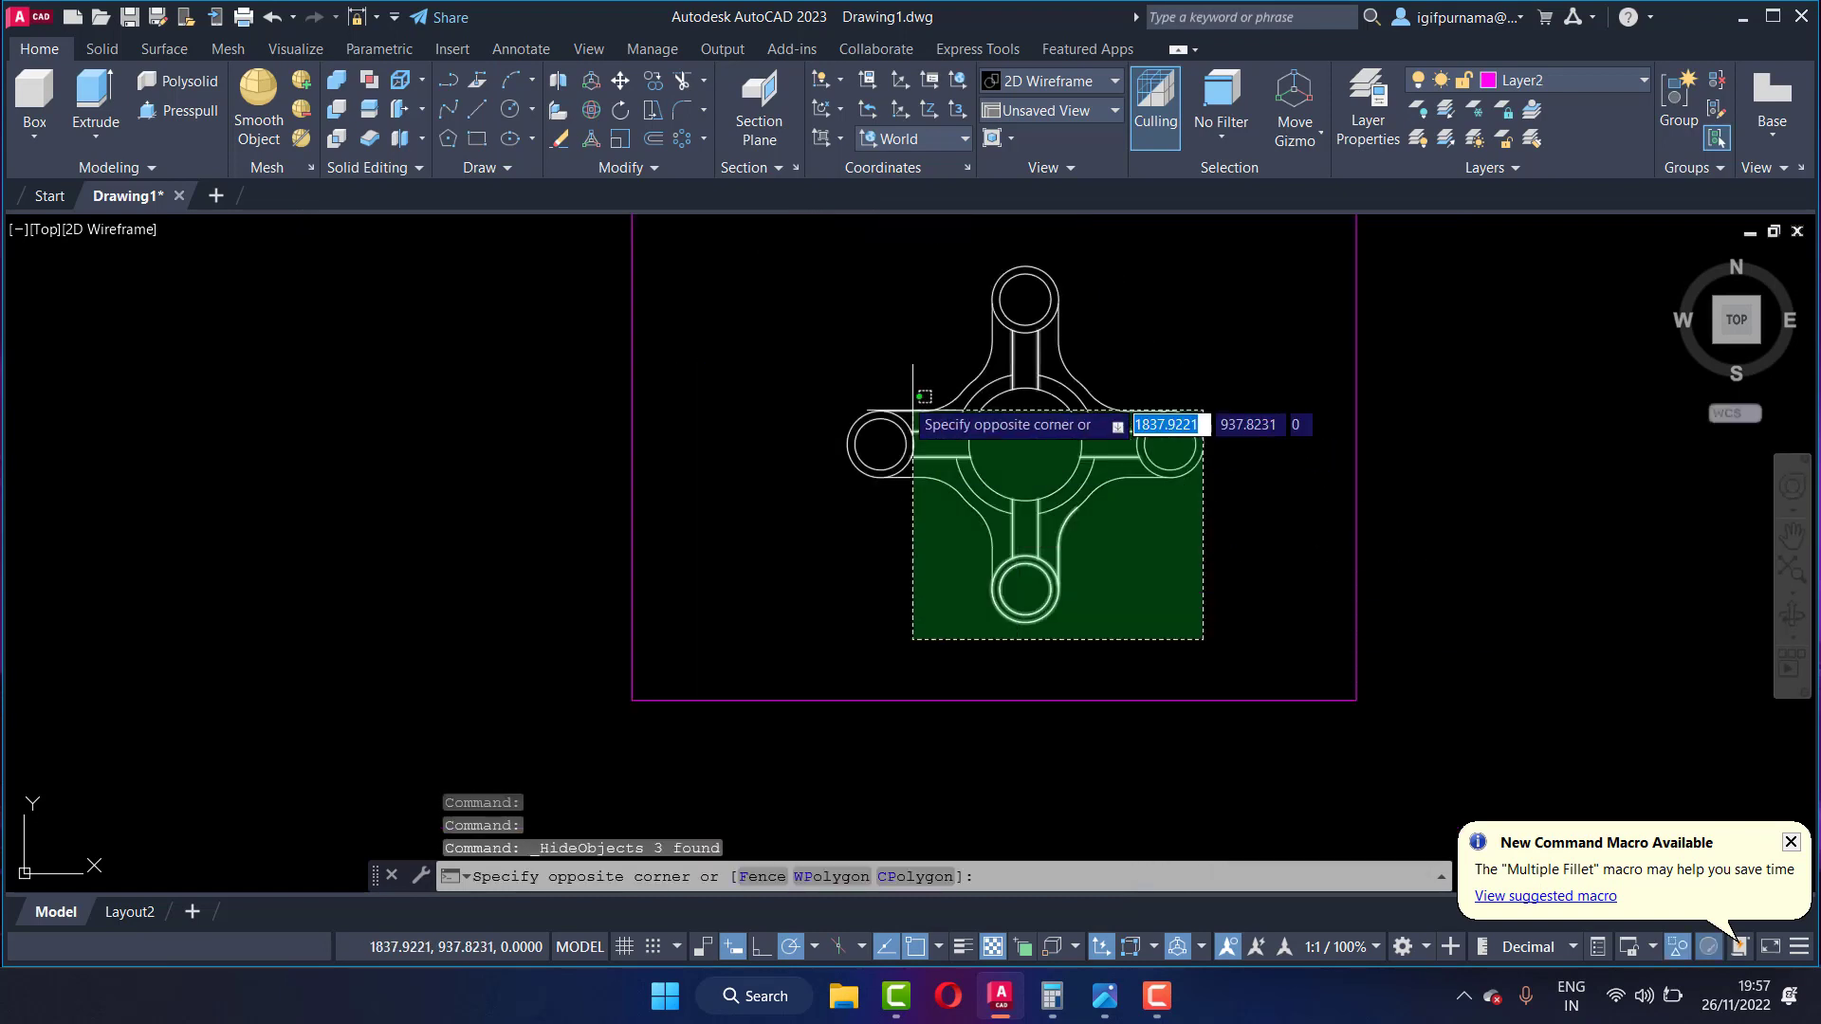
{"action": "left_click", "coordinate": [822, 262]}
{"action": "left_click", "coordinate": [1526, 84]}
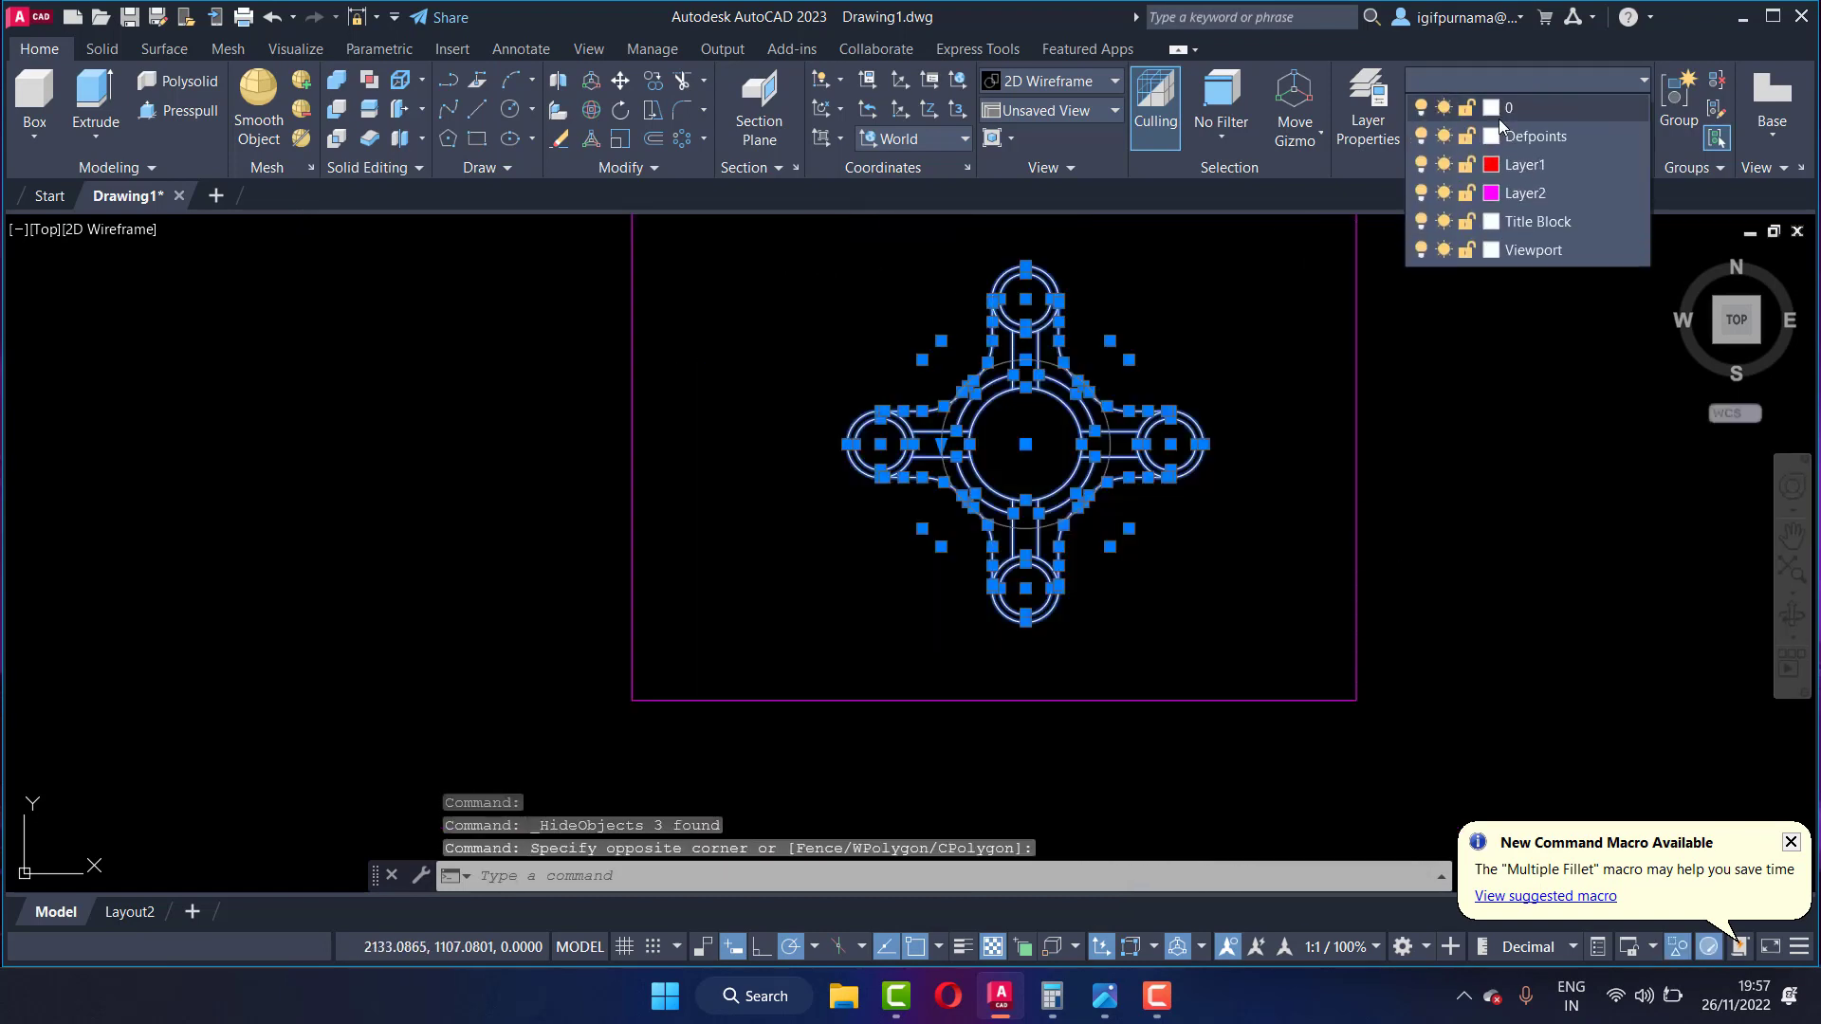
{"action": "left_click", "coordinate": [1498, 118]}
{"action": "key", "text": "Escape"}
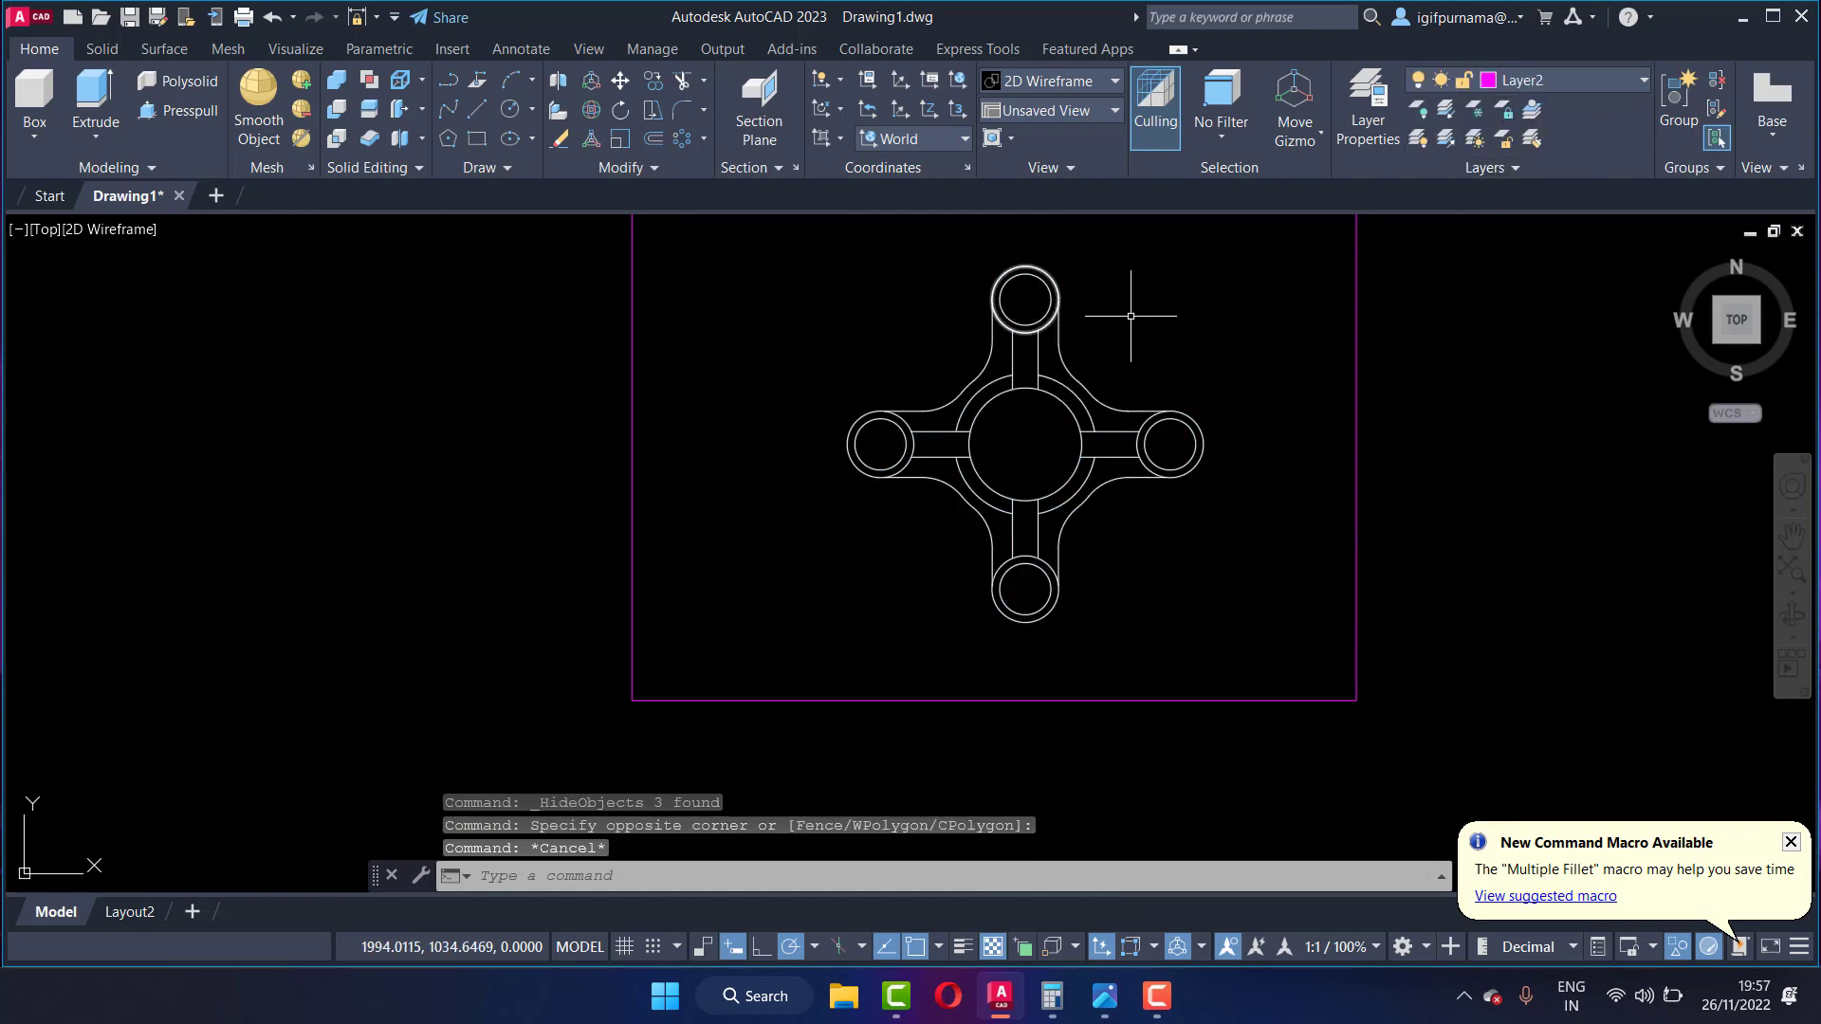
{"action": "right_click", "coordinate": [1154, 305]}
{"action": "mouse_move", "coordinate": [1252, 379]}
{"action": "left_click", "coordinate": [1574, 474]}
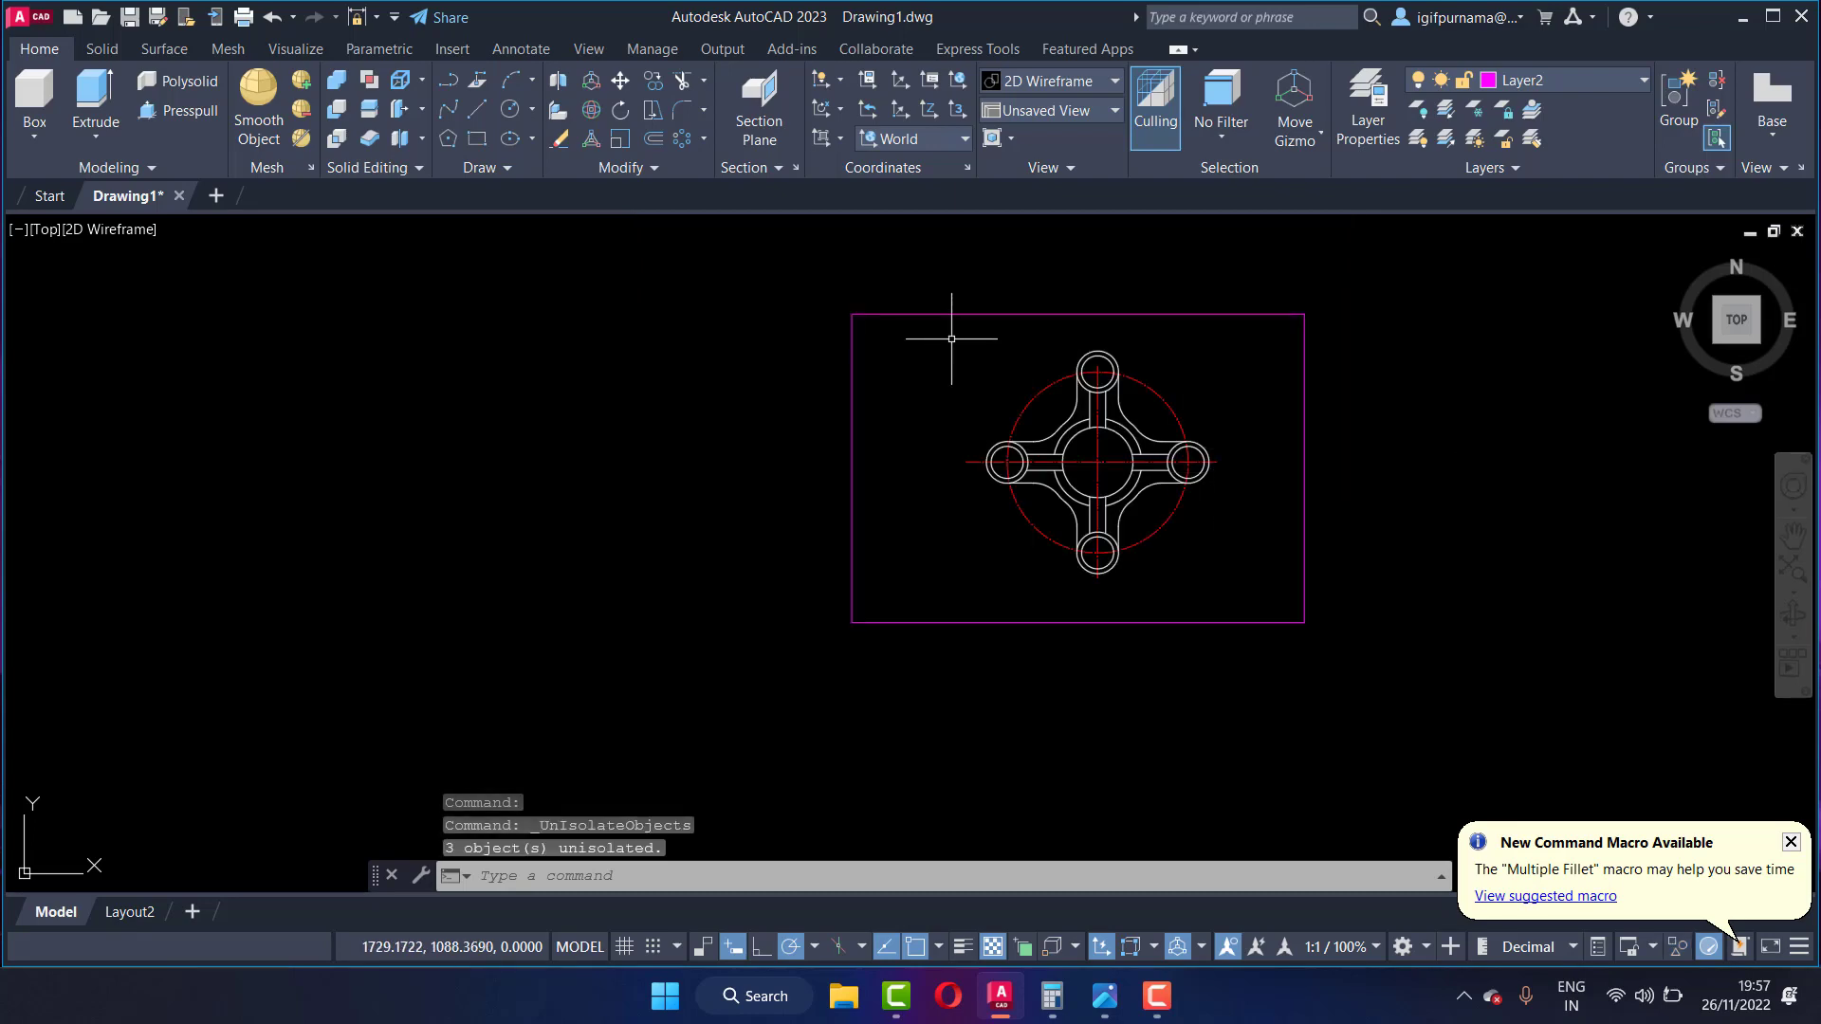
Step: Start a plot with DWG To PDF.pc3 as the printer
{"action": "key", "text": "ctrl+p"}
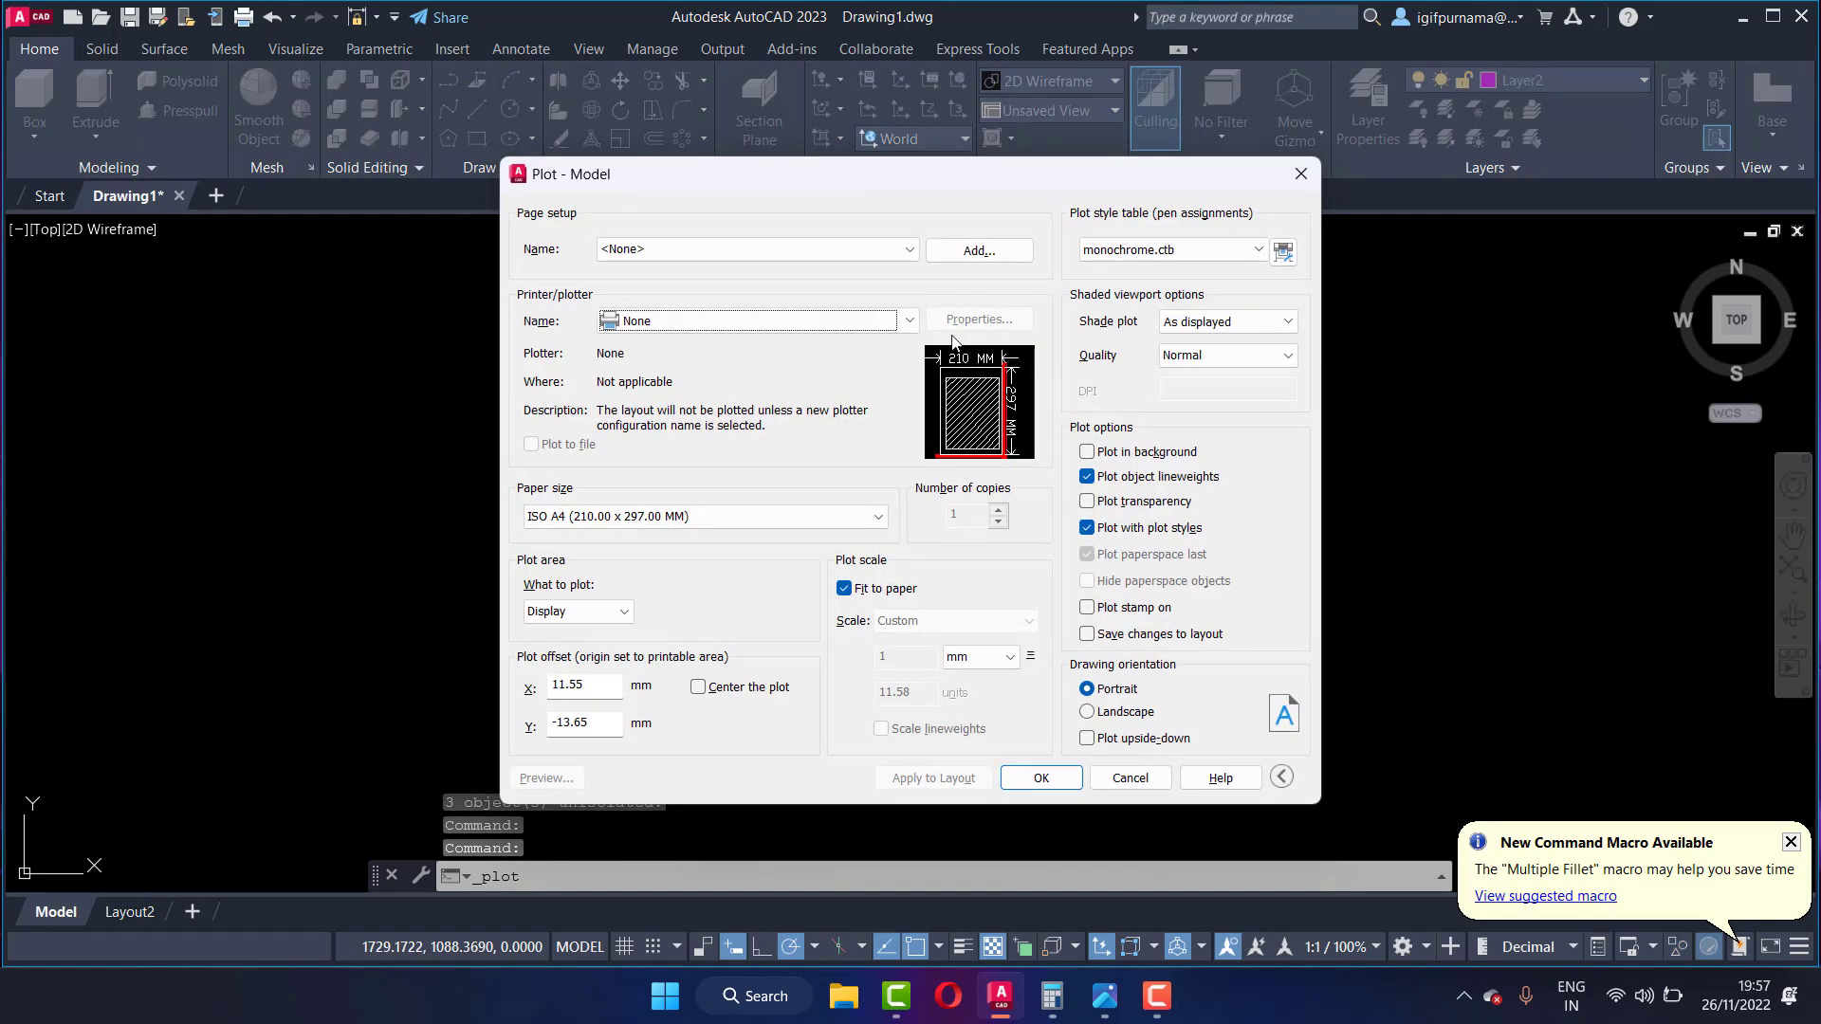
{"action": "left_click", "coordinate": [863, 323]}
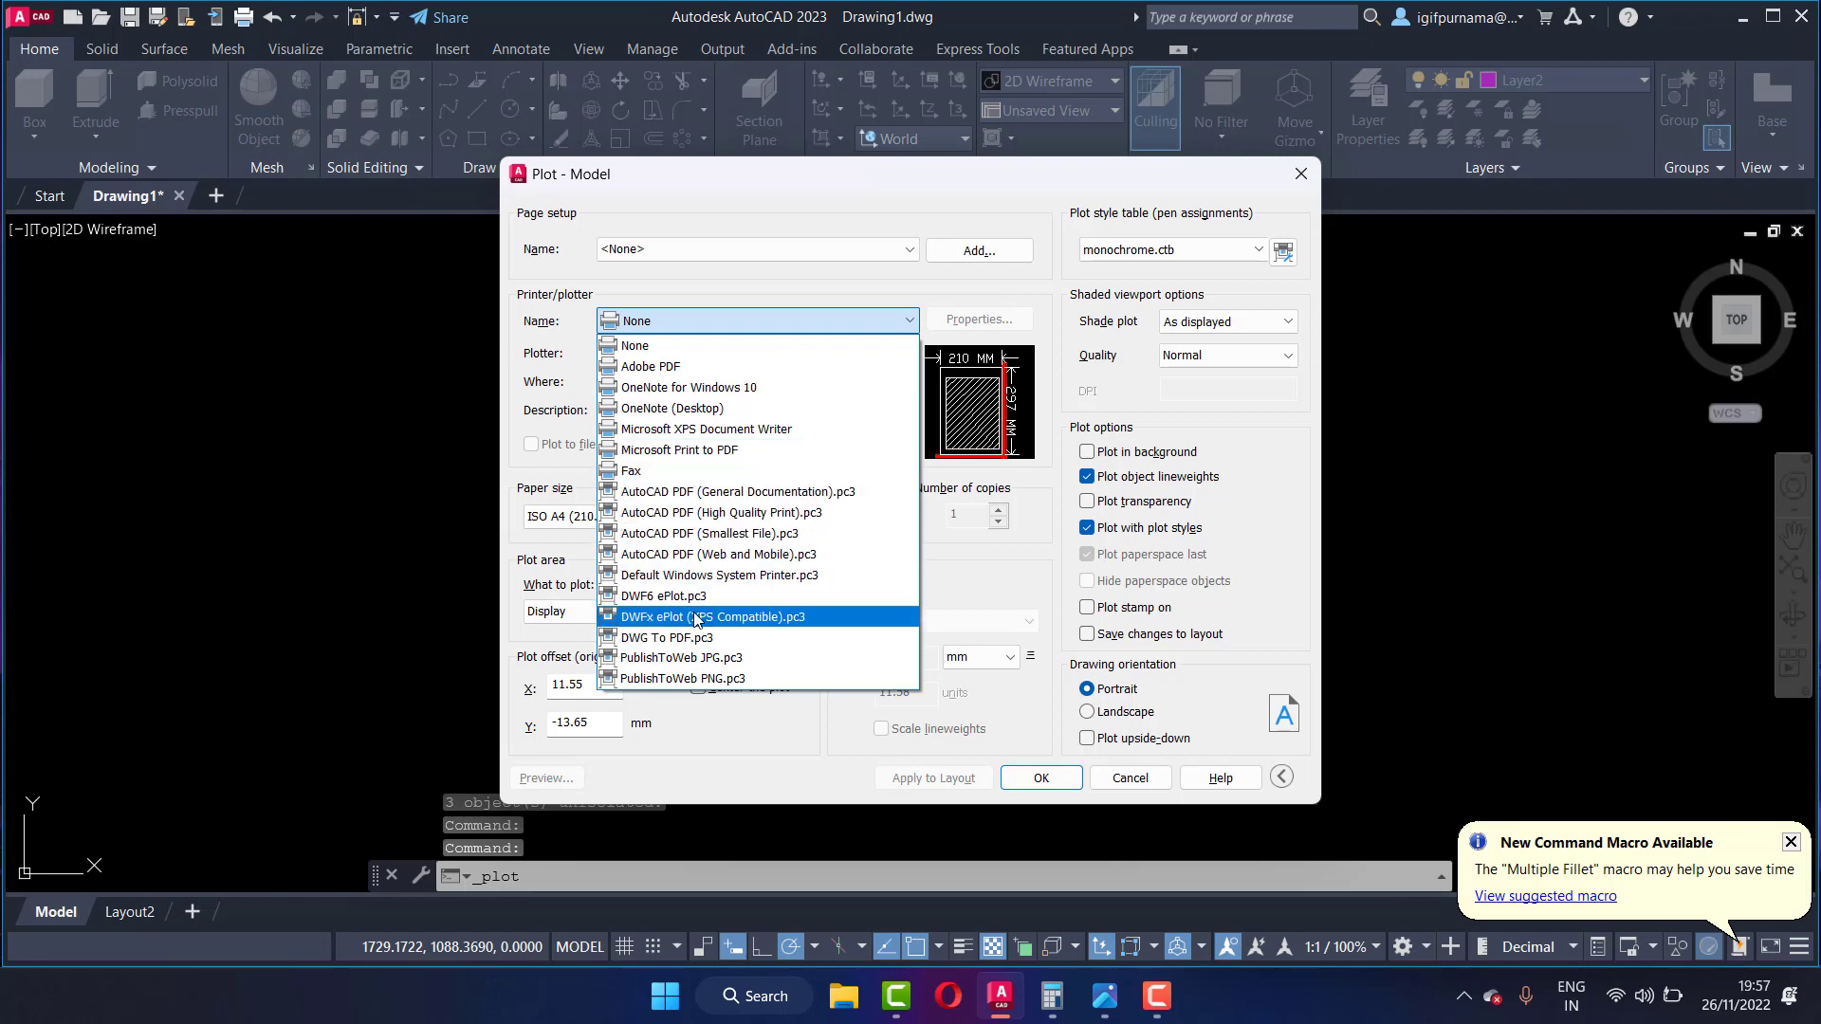
{"action": "left_click", "coordinate": [699, 644]}
{"action": "left_click", "coordinate": [698, 686]}
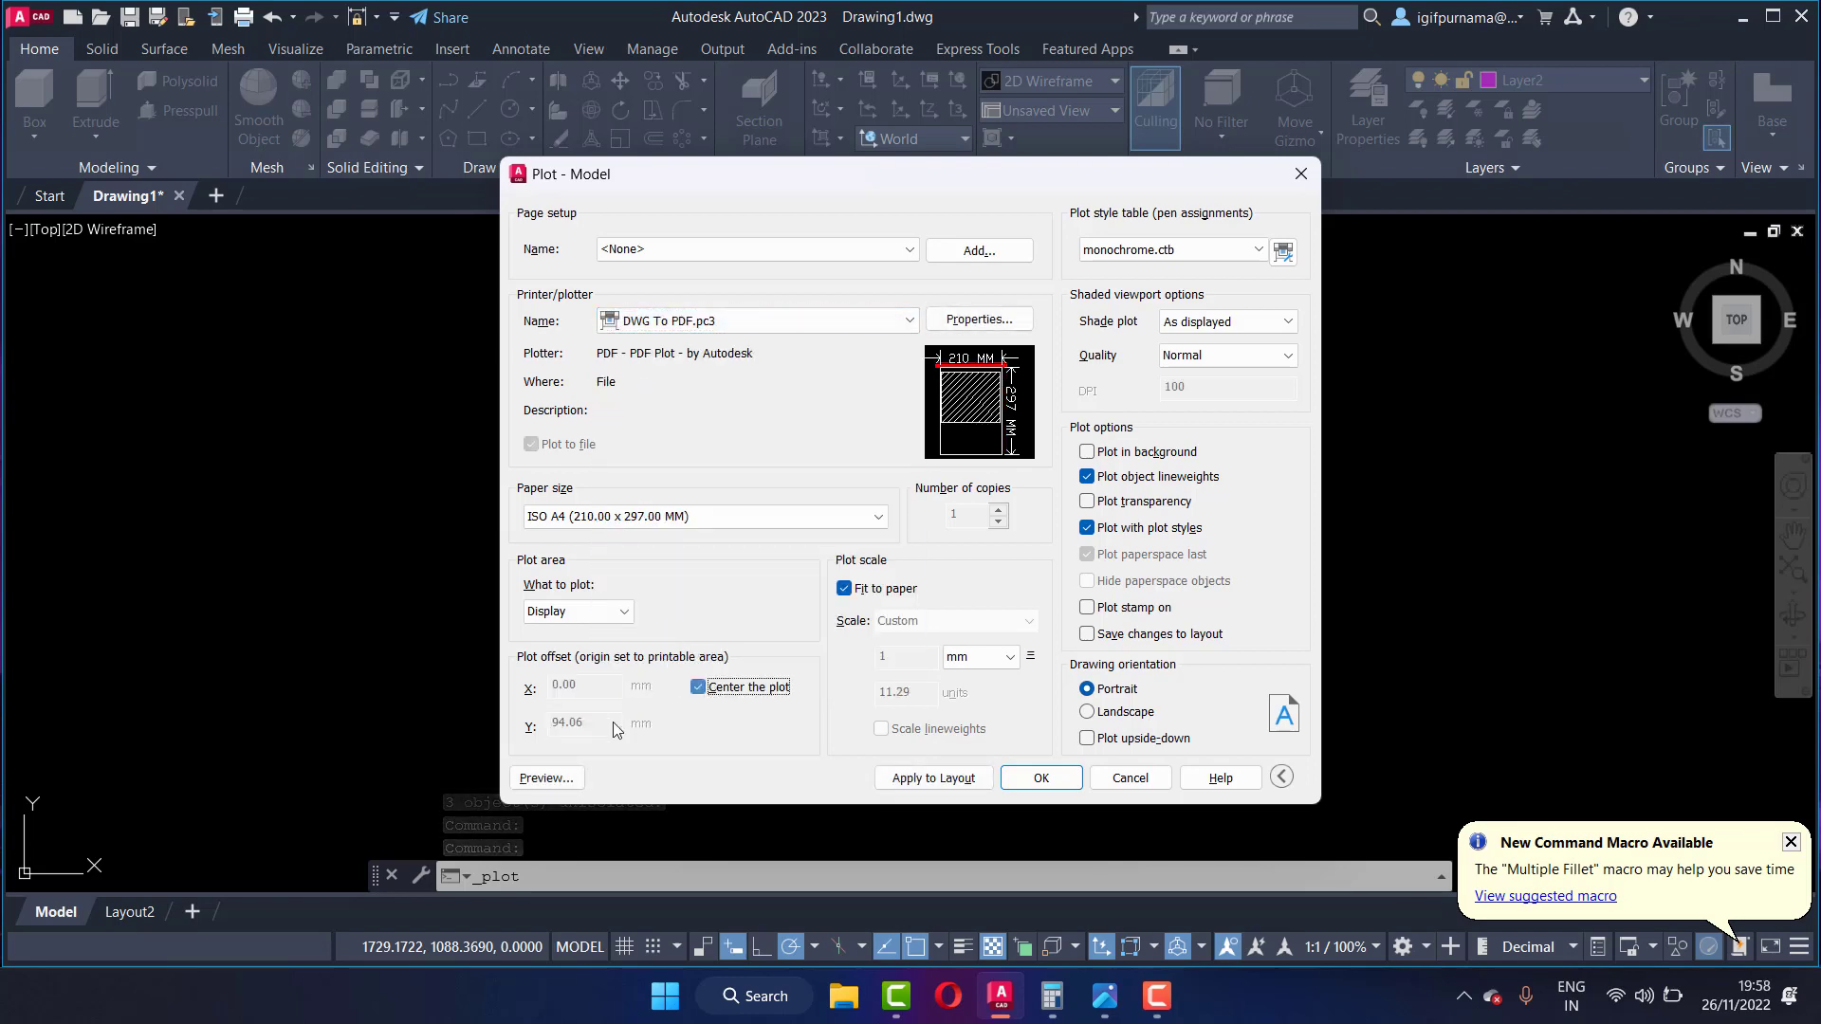
Step: Window the plot area around the frame corners, set landscape, and preview the result
{"action": "left_click", "coordinate": [576, 615]}
{"action": "left_click", "coordinate": [569, 683]}
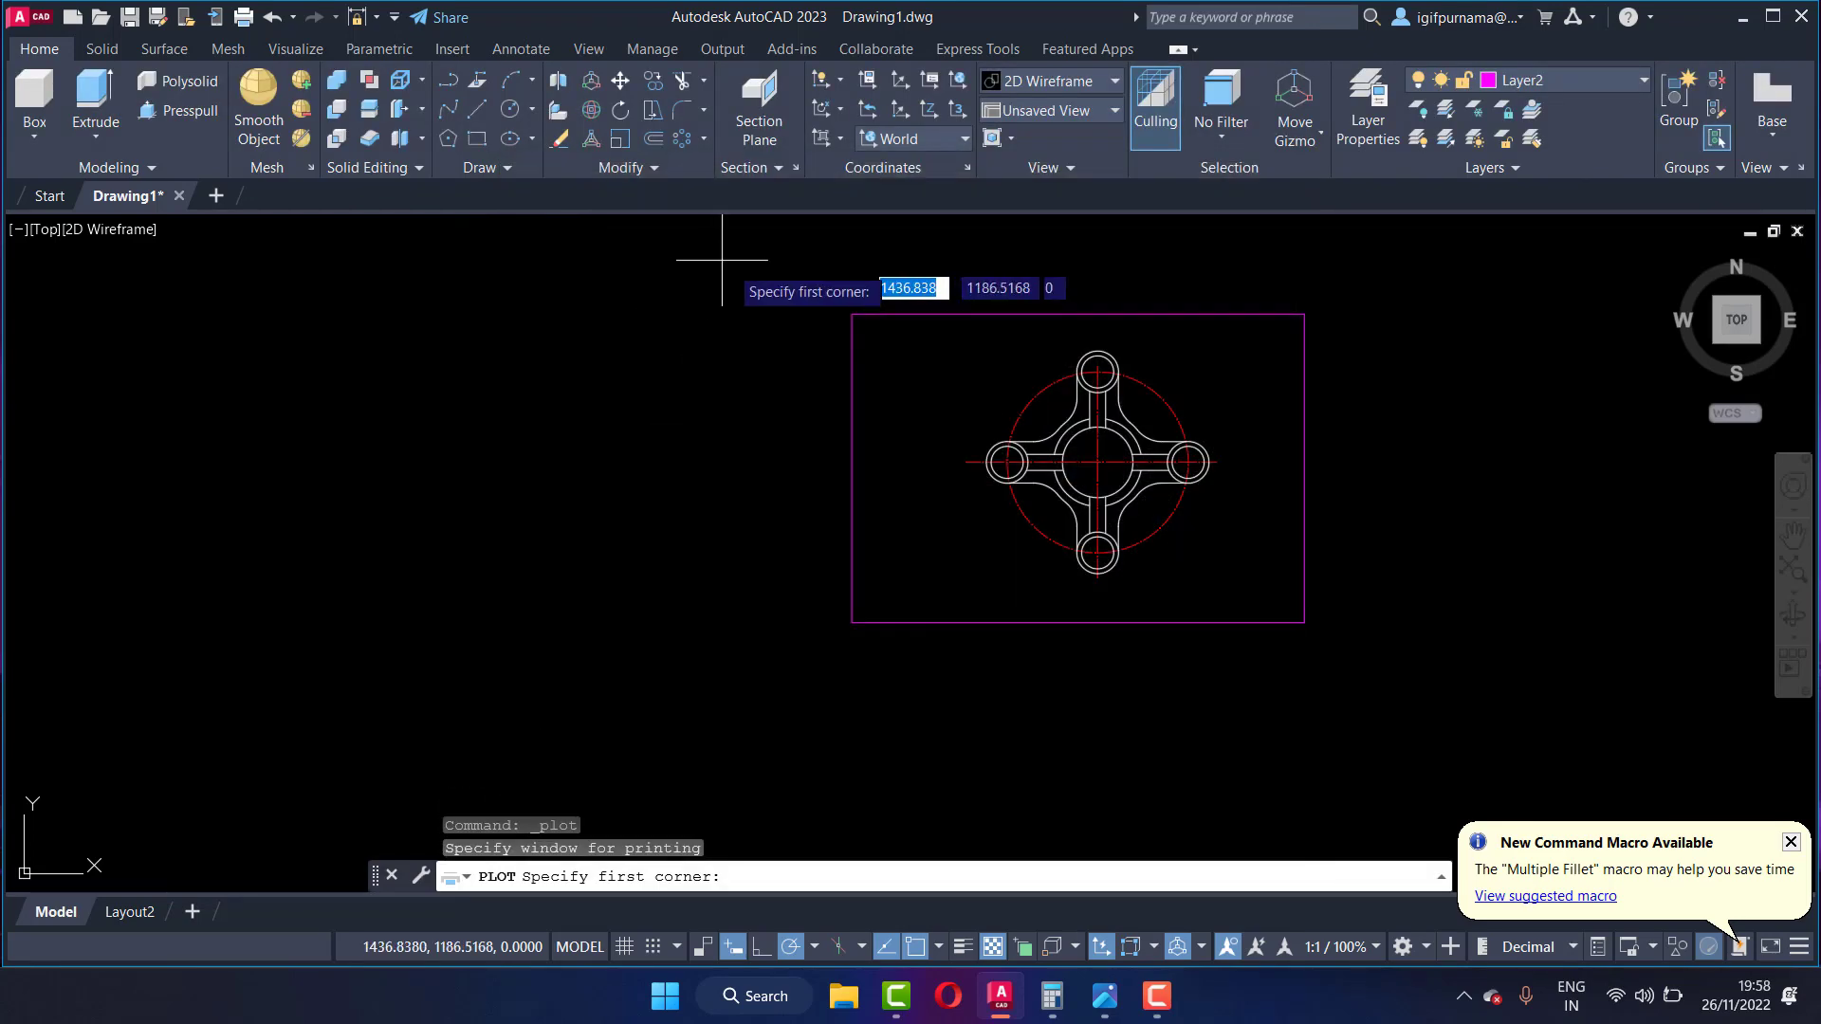
{"action": "left_click", "coordinate": [852, 314]}
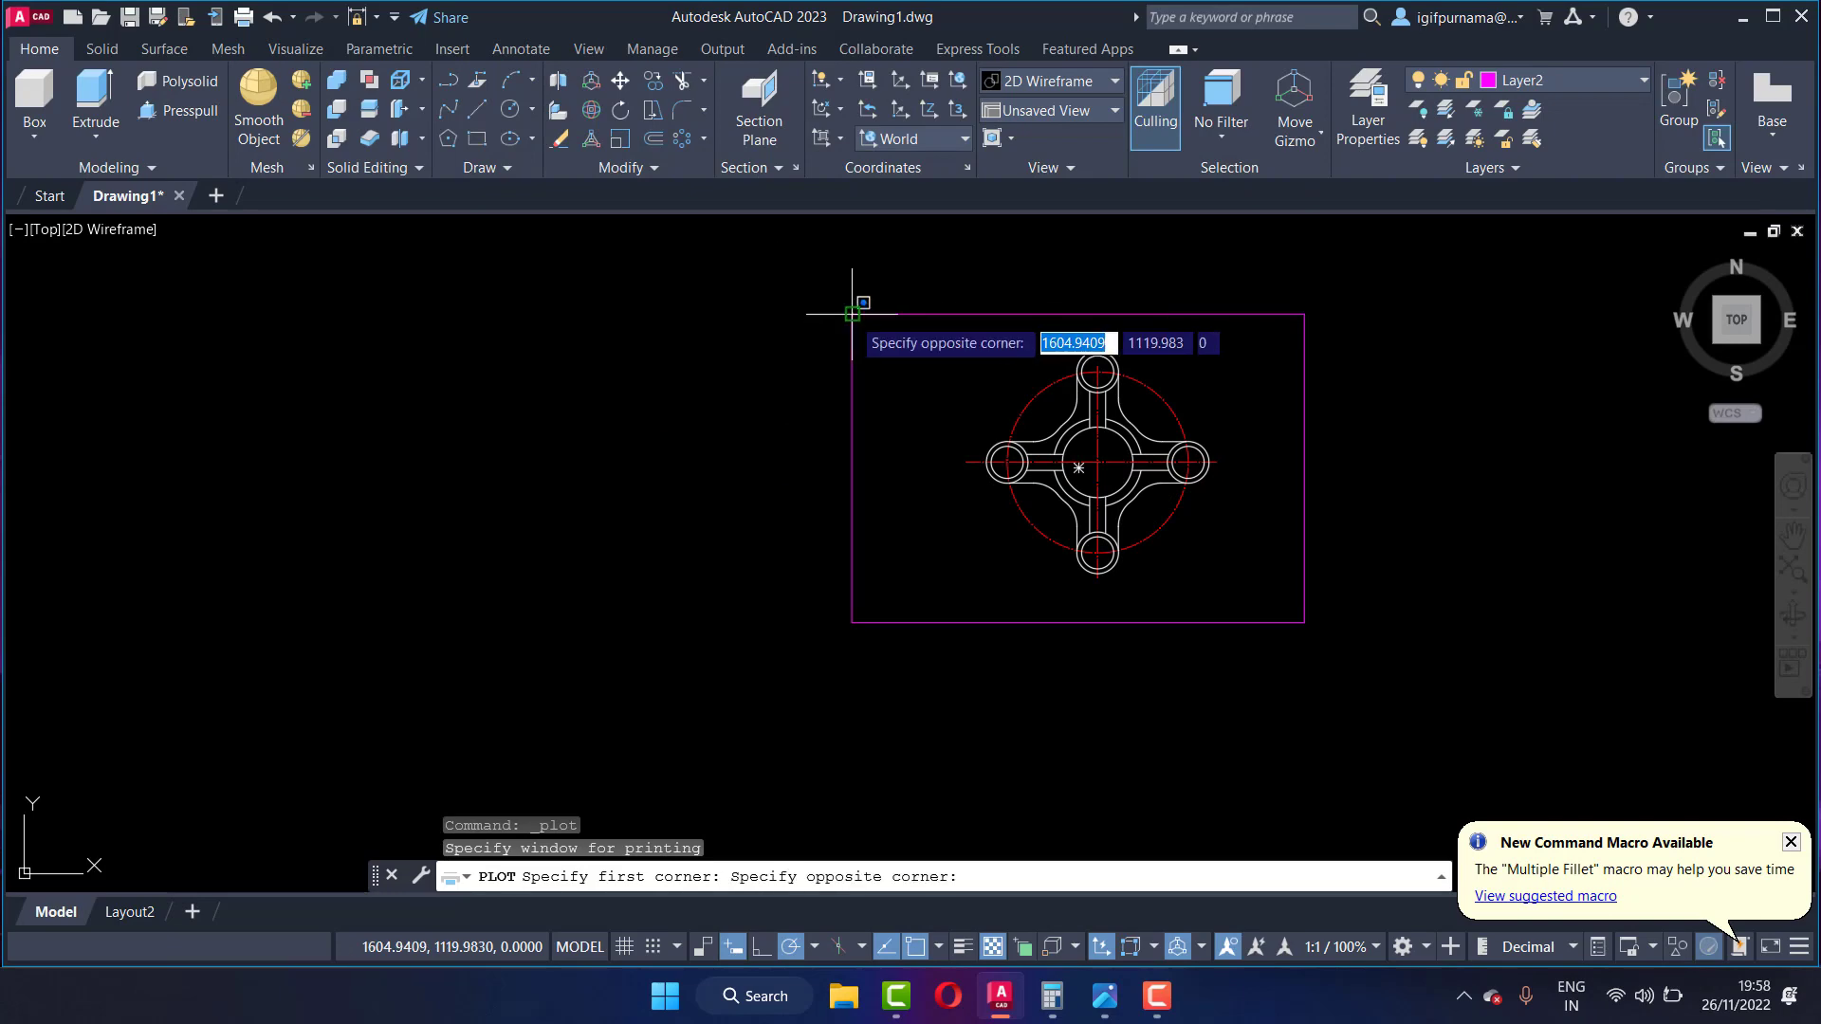
{"action": "left_click", "coordinate": [1305, 622]}
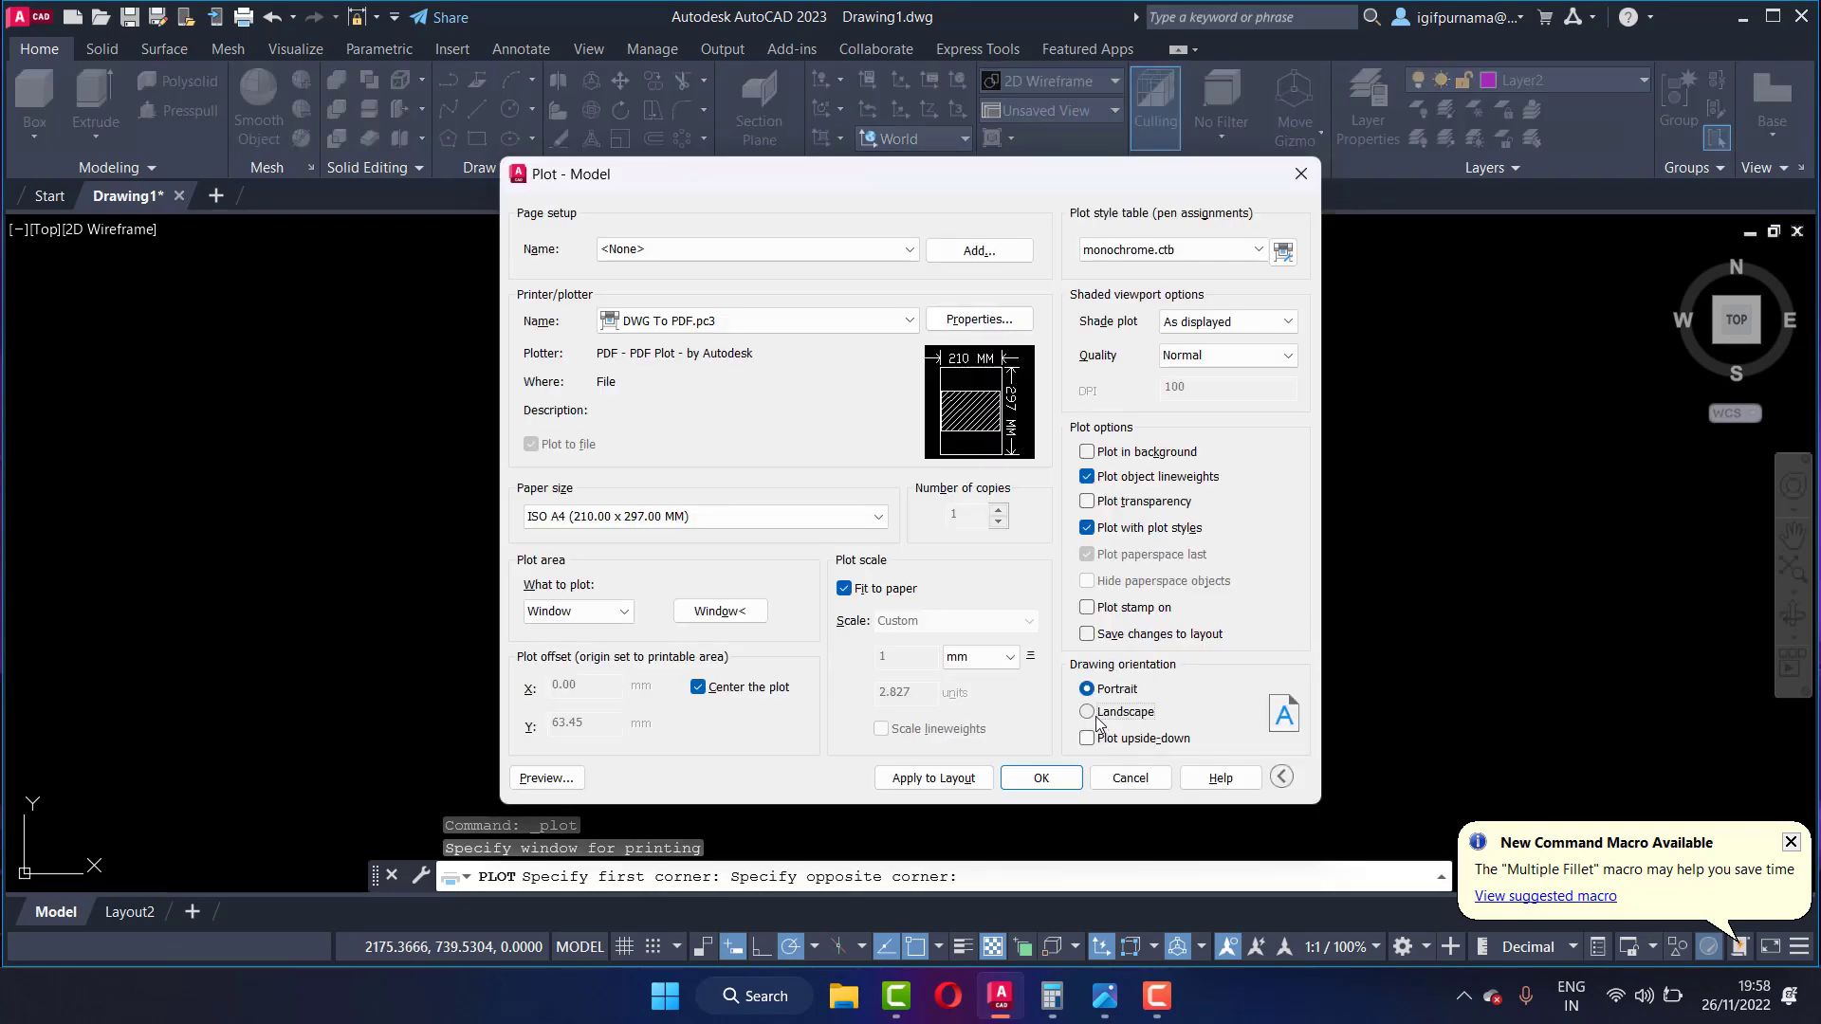
{"action": "left_click", "coordinate": [1088, 713]}
{"action": "left_click", "coordinate": [558, 778]}
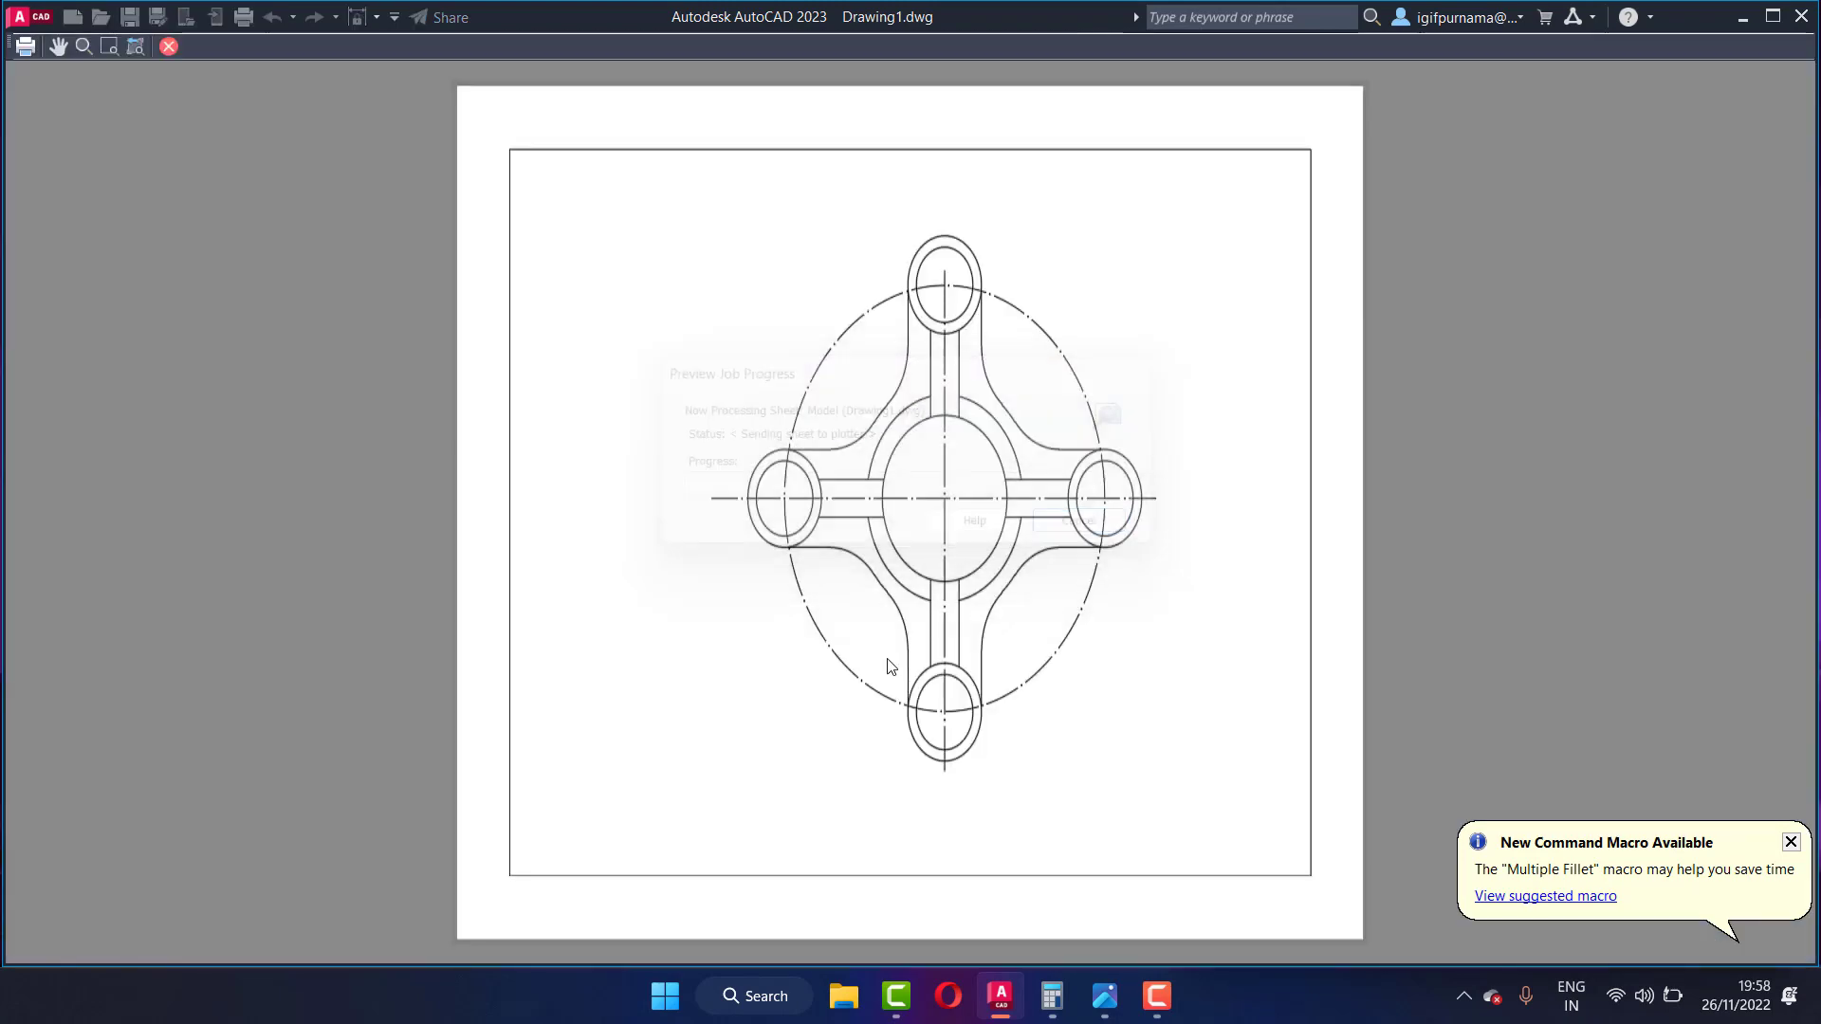
Step: Plot the drawing to Drawing1-Model.pdf saved on the Desktop
{"action": "scroll", "coordinate": [934, 560], "scroll_direction": "up", "scroll_amount": 2}
{"action": "scroll", "coordinate": [911, 525], "scroll_direction": "up", "scroll_amount": 2}
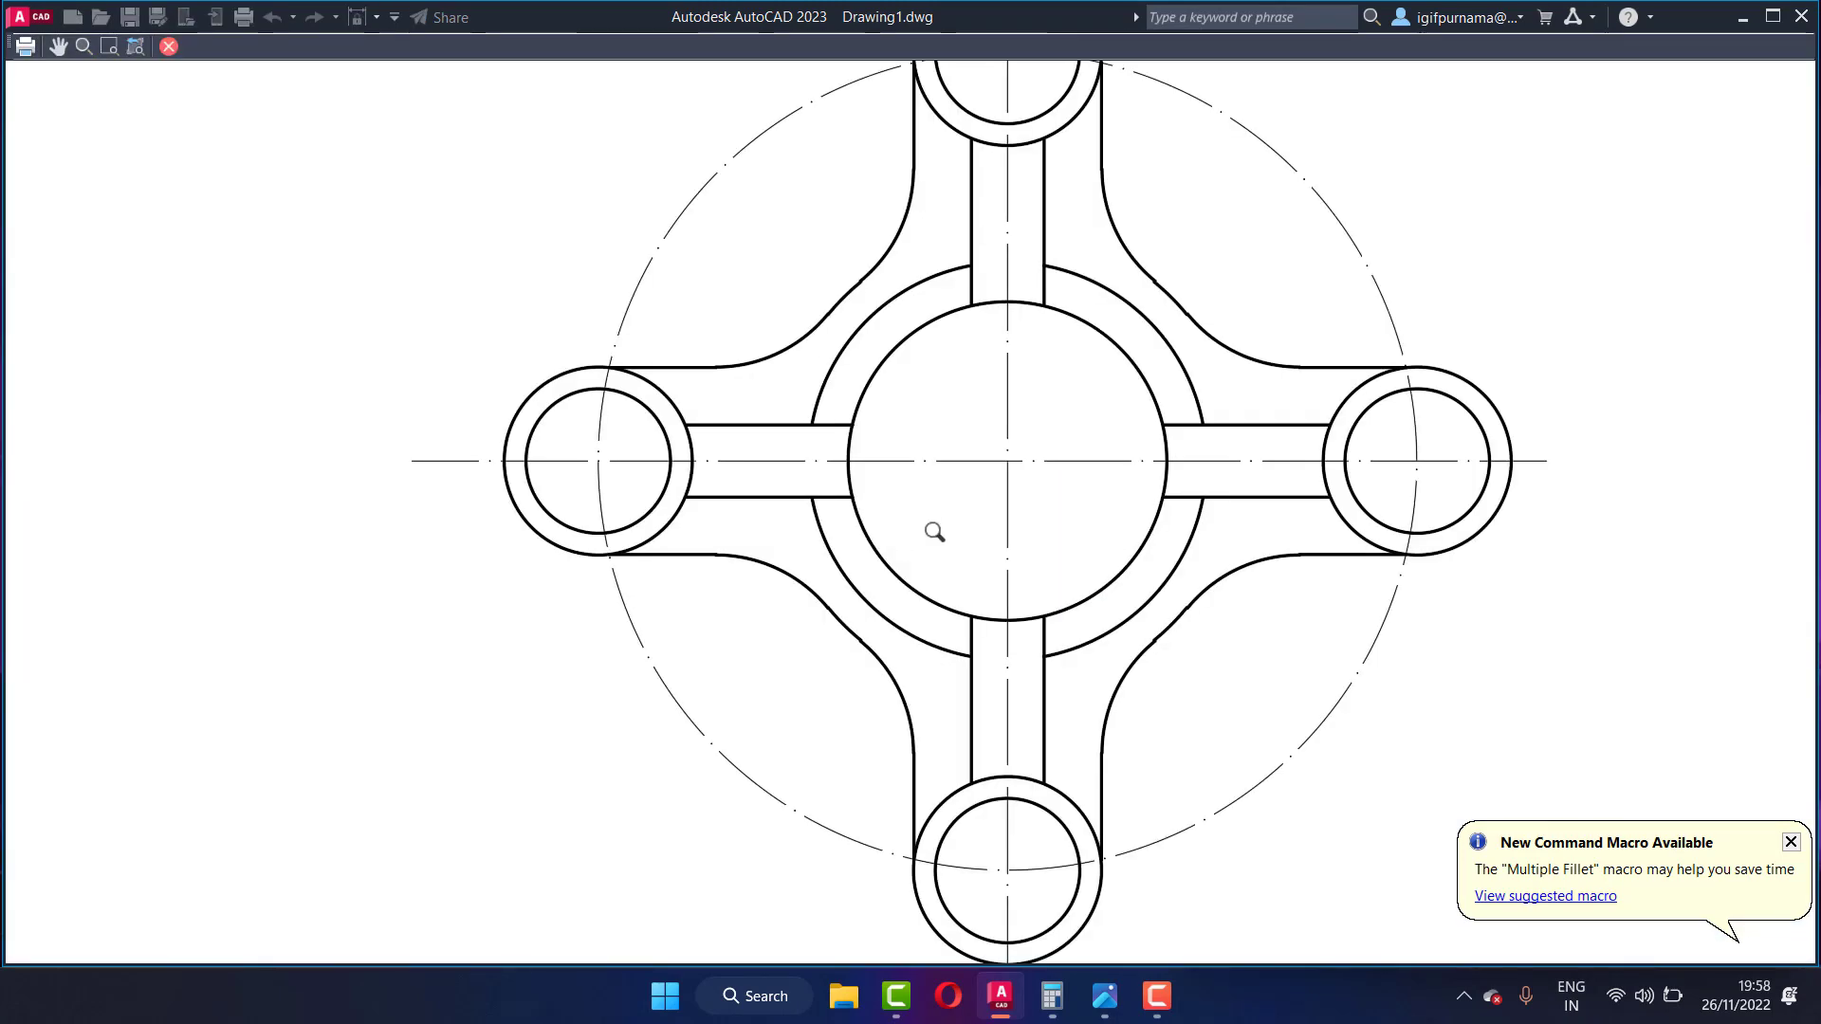
{"action": "scroll", "coordinate": [834, 507], "scroll_direction": "down", "scroll_amount": 4}
{"action": "left_click", "coordinate": [43, 43]}
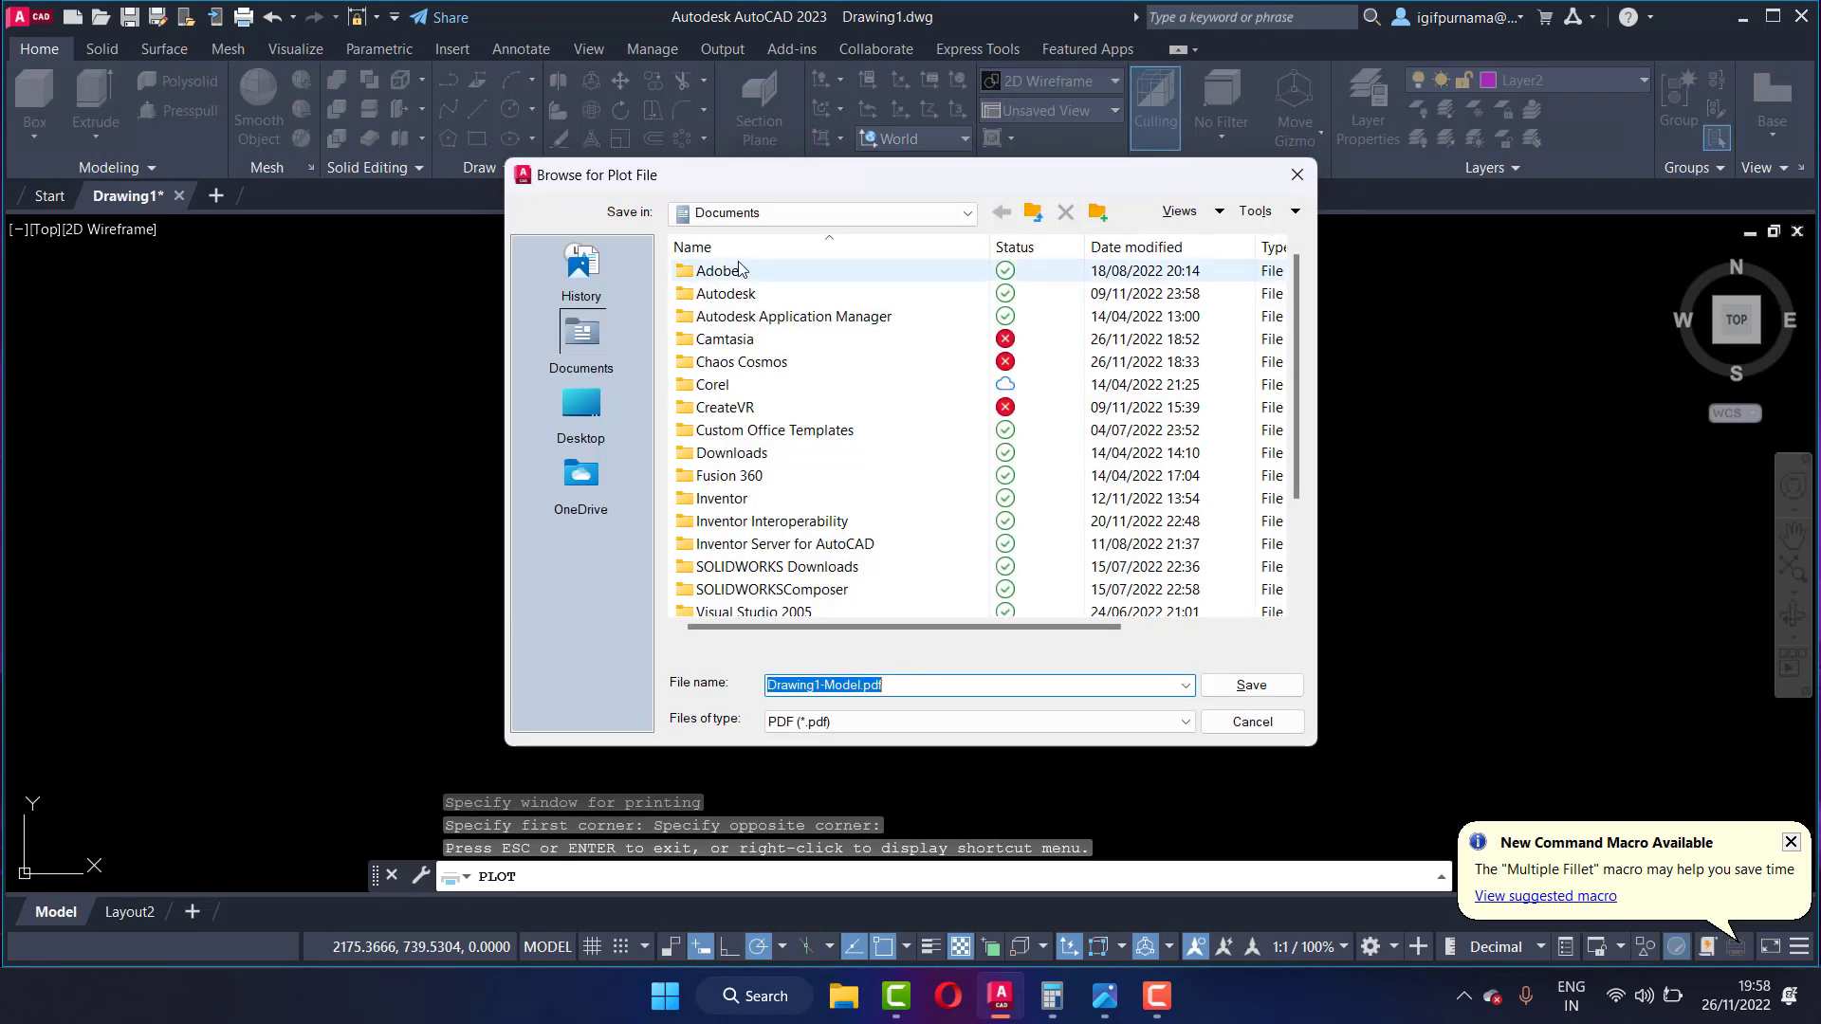
{"action": "left_click", "coordinate": [581, 408]}
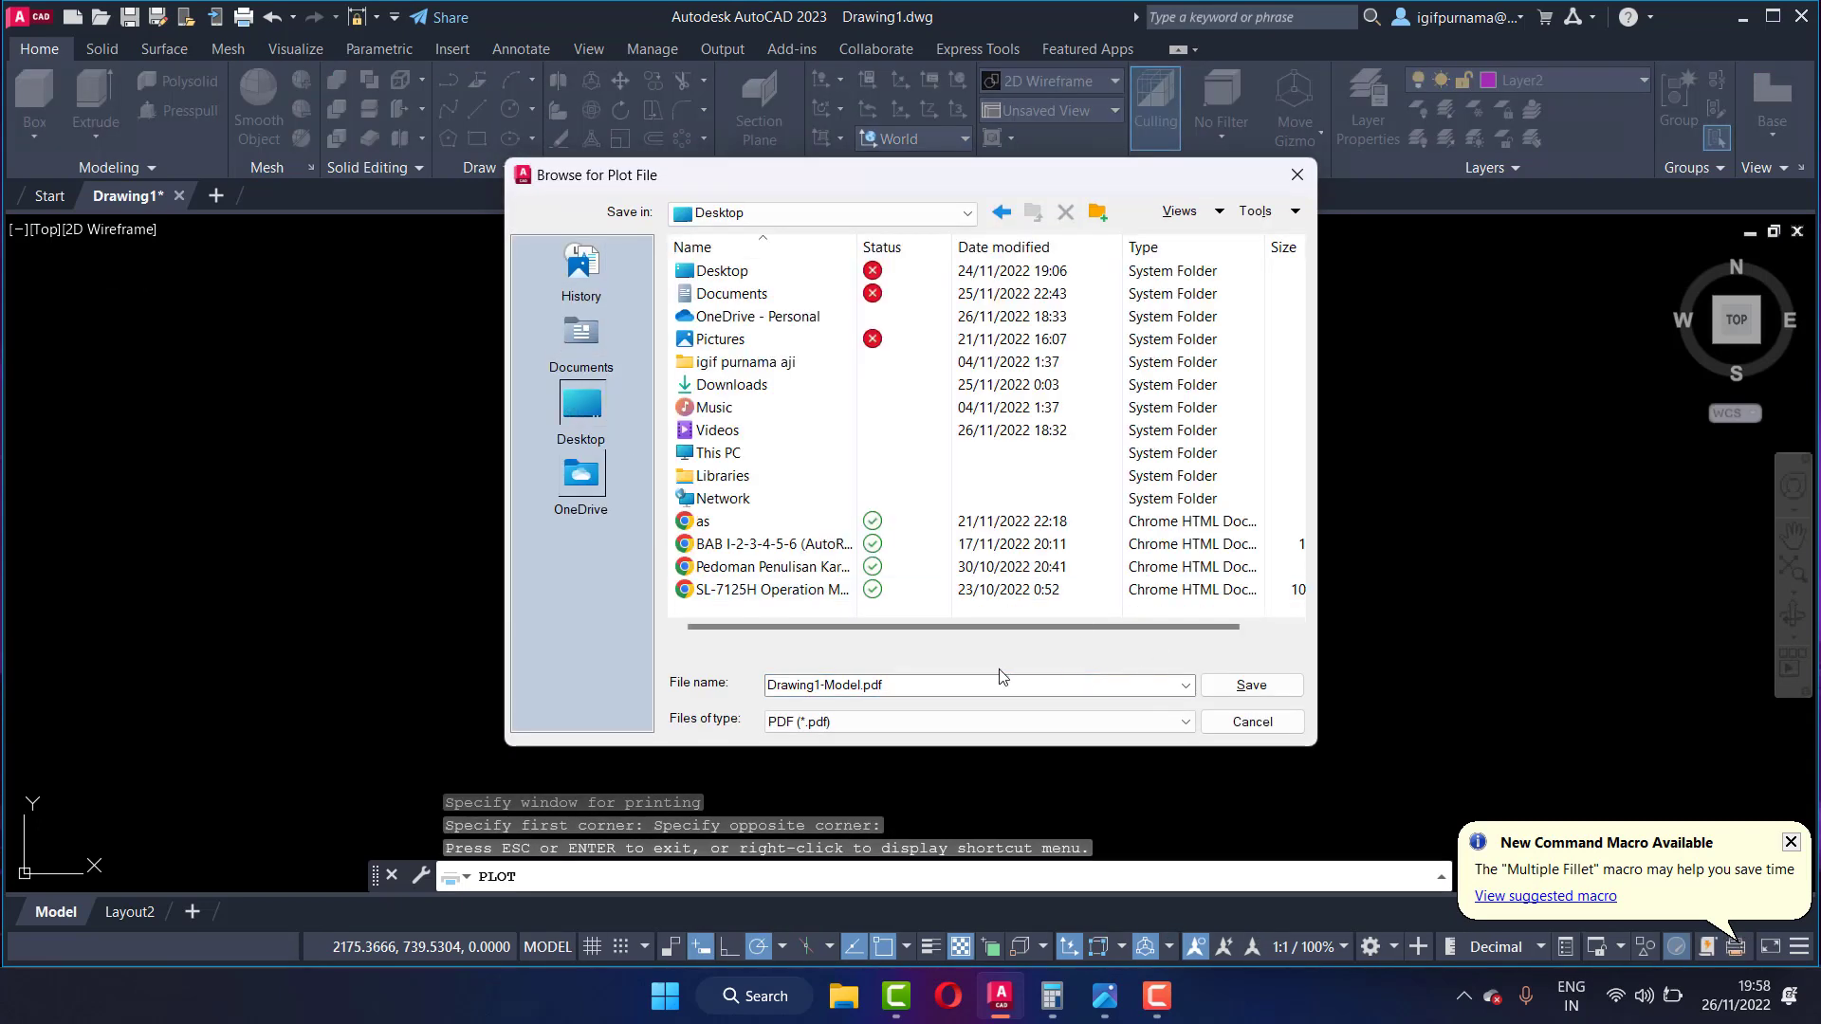
{"action": "left_click", "coordinate": [1252, 685]}
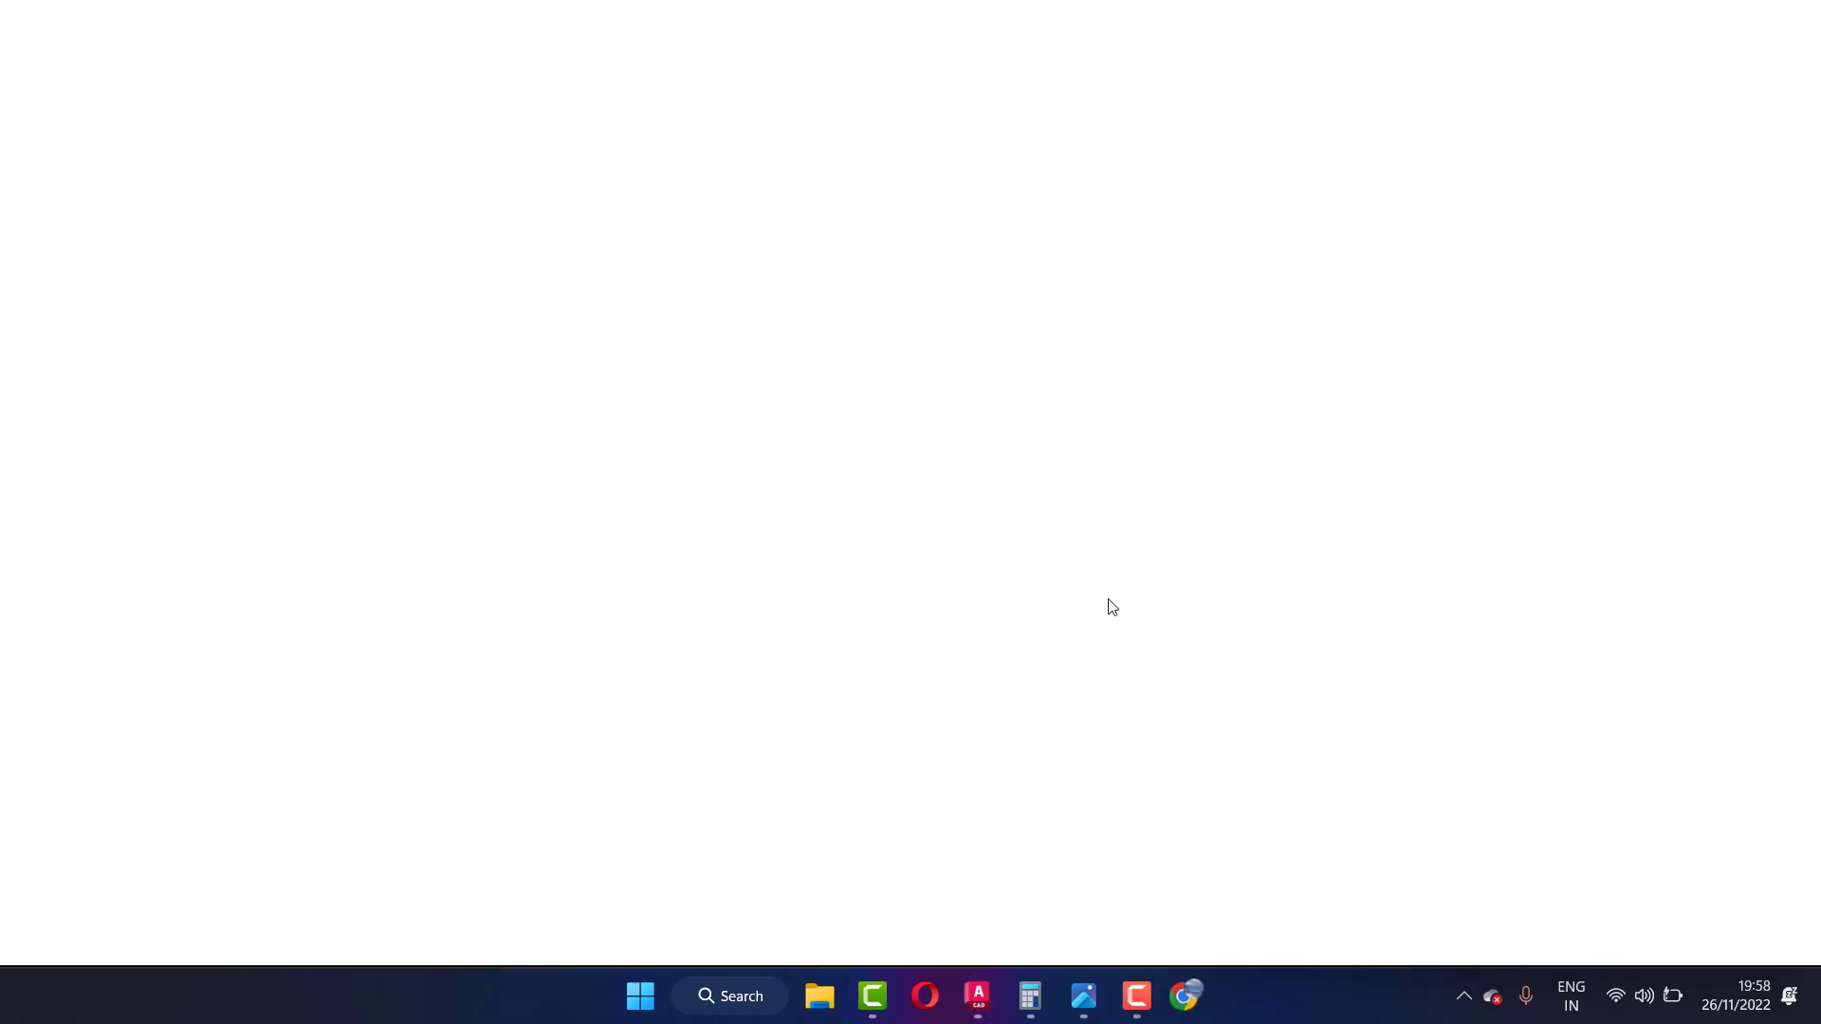
Step: Zoom Drawing1-Model.pdf to 175% in Chrome, pan around it, then return to AutoCAD
{"action": "scroll", "coordinate": [1156, 646], "scroll_direction": "down", "scroll_amount": 2}
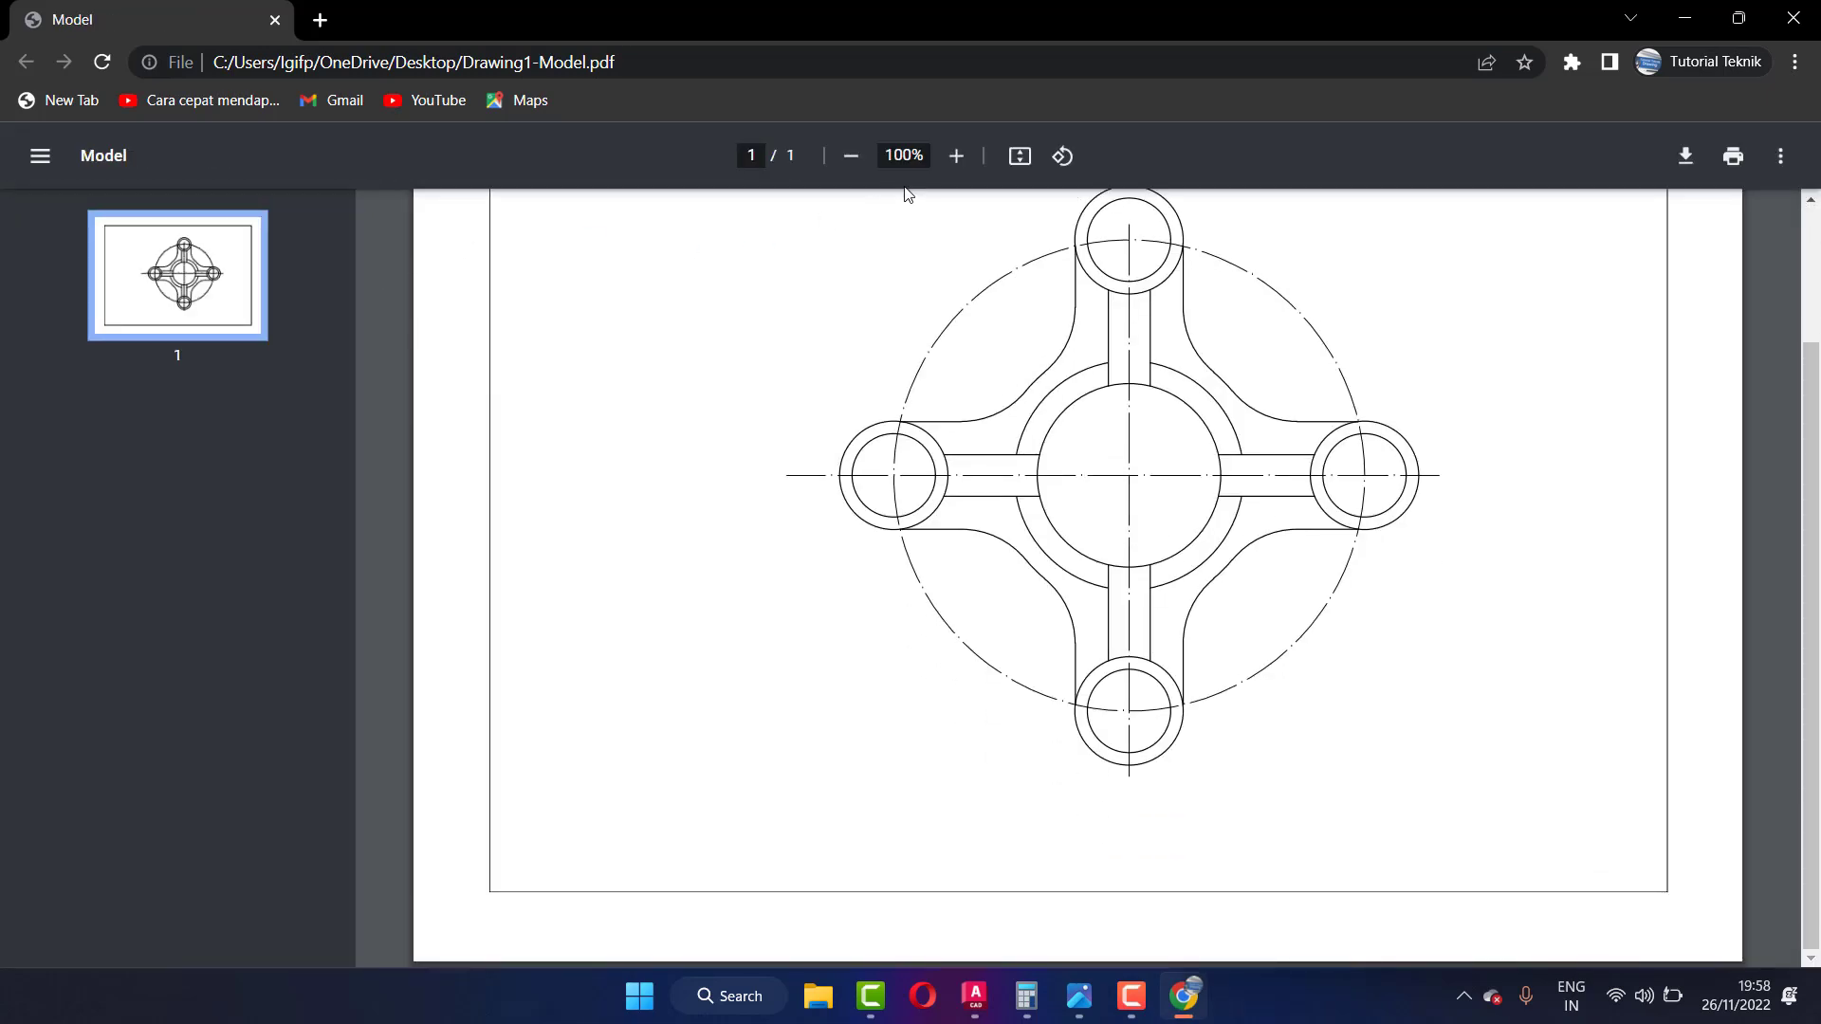
{"action": "left_click", "coordinate": [955, 156]}
{"action": "left_click", "coordinate": [955, 156]}
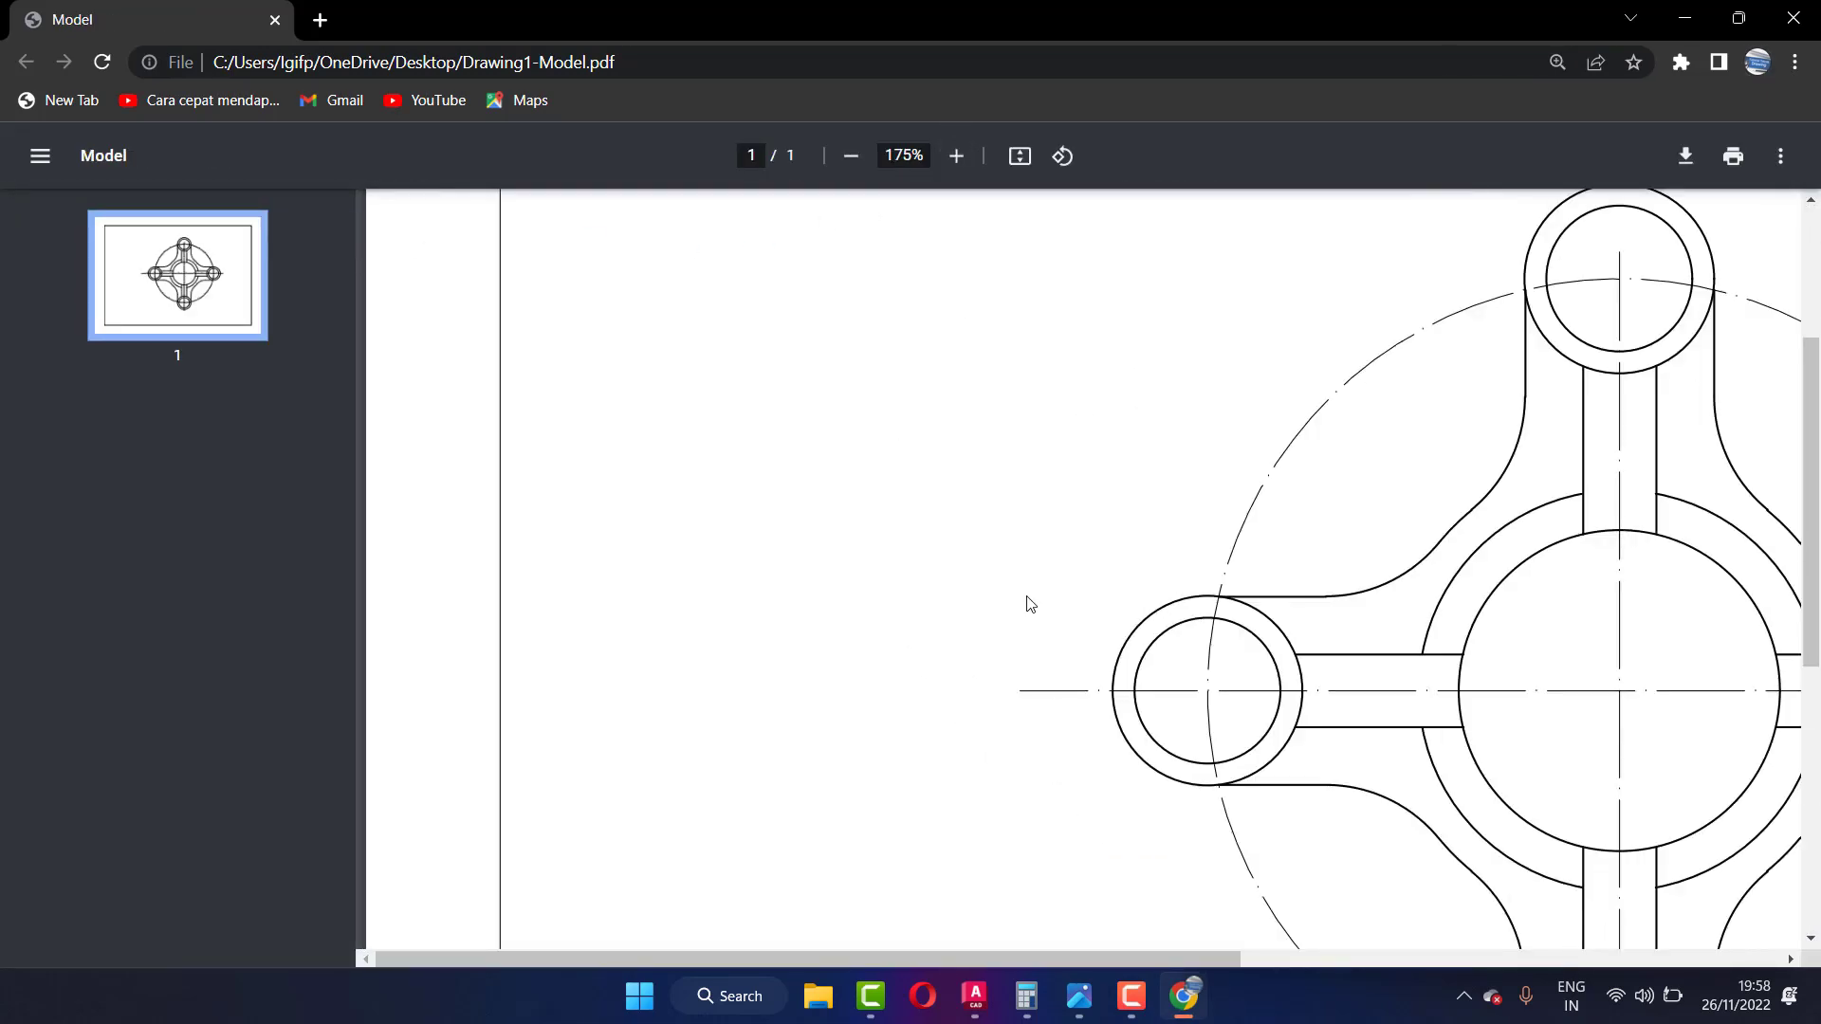
{"action": "mouse_move", "coordinate": [612, 959]}
{"action": "left_mouse_down"}
{"action": "mouse_move", "coordinate": [1200, 920]}
{"action": "mouse_move", "coordinate": [924, 942]}
{"action": "left_mouse_up"}
{"action": "scroll", "coordinate": [1213, 704], "scroll_direction": "down", "scroll_amount": 3}
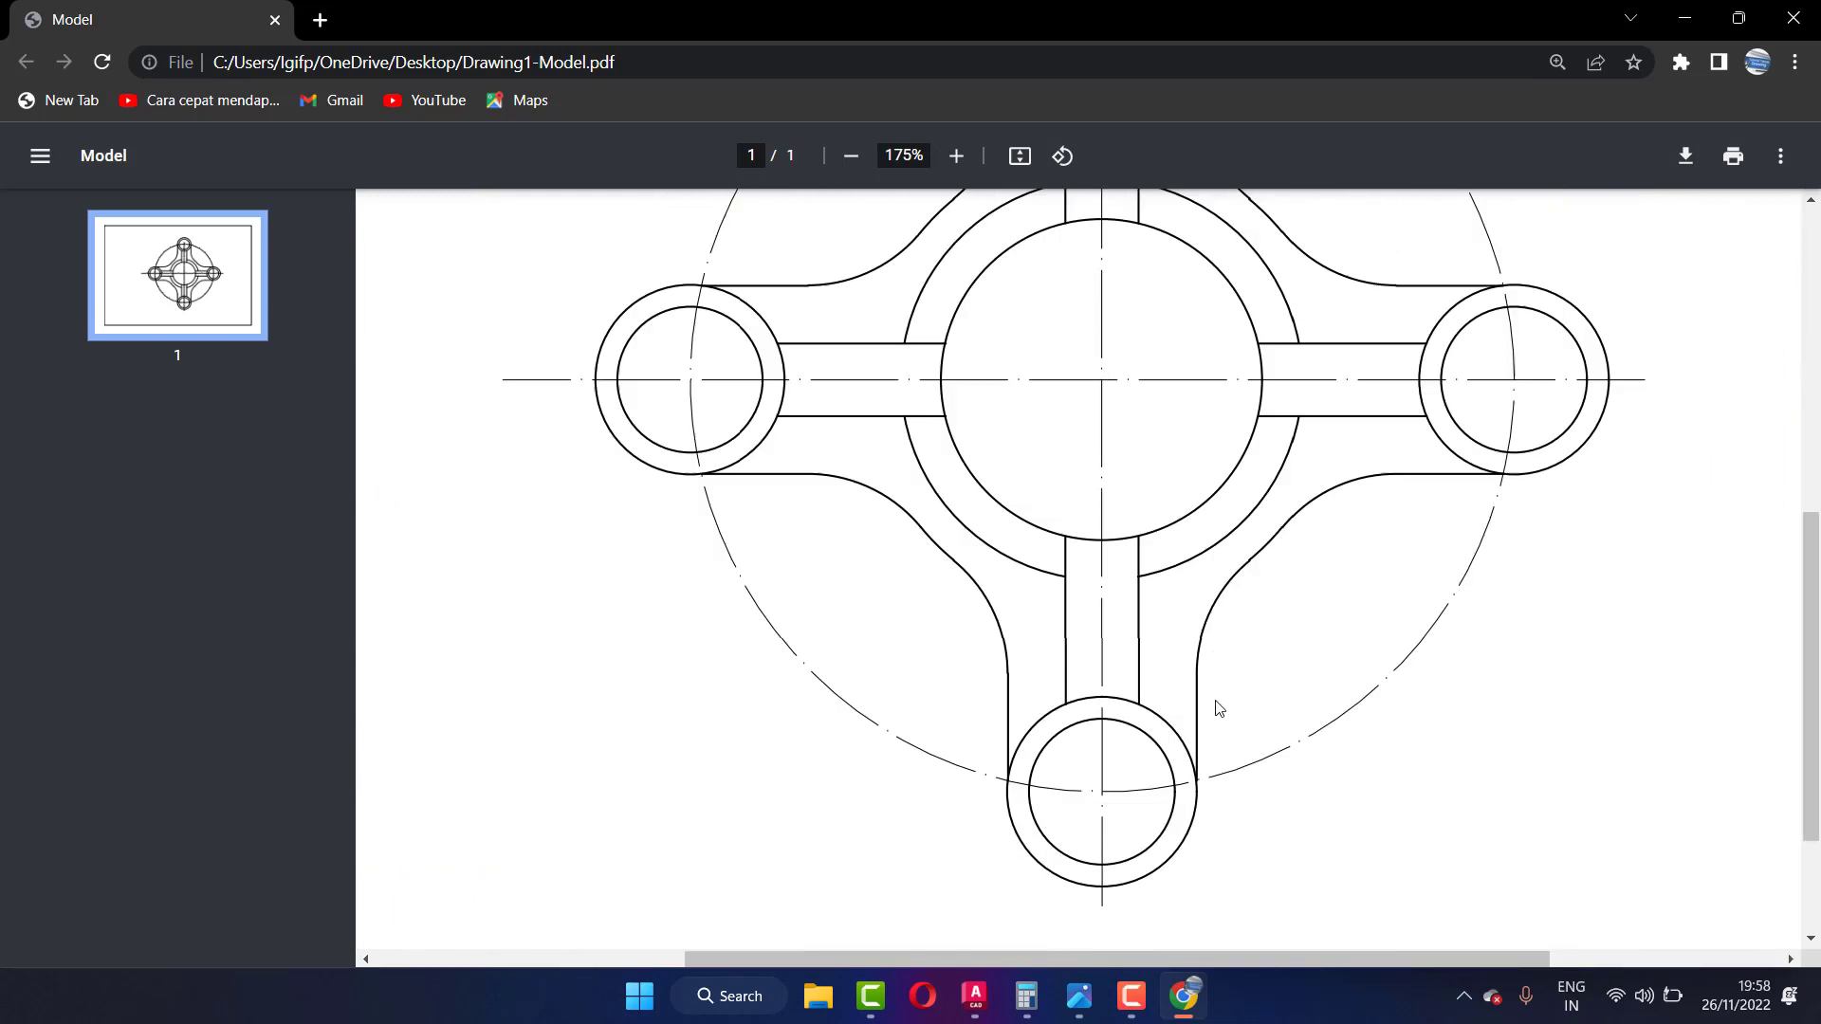
{"action": "scroll", "coordinate": [1219, 708], "scroll_direction": "up", "scroll_amount": 2}
{"action": "scroll", "coordinate": [1219, 708], "scroll_direction": "up", "scroll_amount": 2}
{"action": "scroll", "coordinate": [1221, 710], "scroll_direction": "down", "scroll_amount": 2}
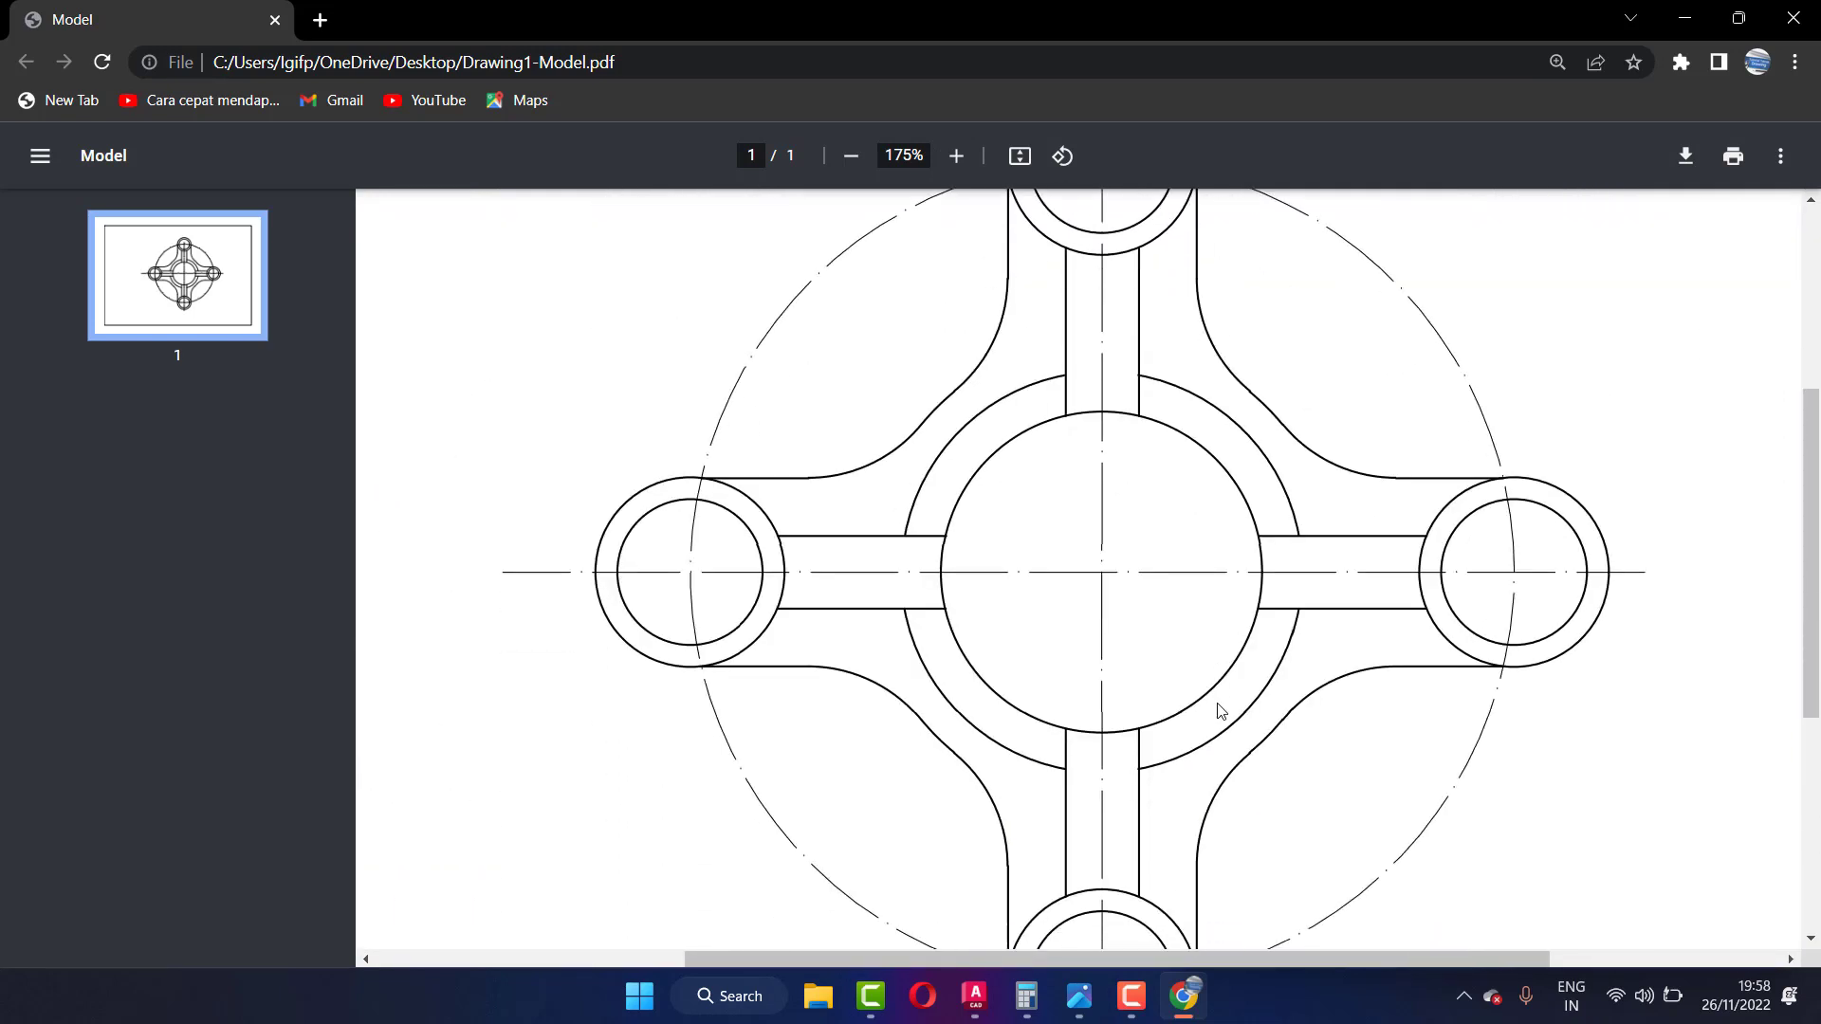
{"action": "scroll", "coordinate": [1221, 711], "scroll_direction": "down", "scroll_amount": 3}
{"action": "scroll", "coordinate": [1221, 711], "scroll_direction": "up", "scroll_amount": 3}
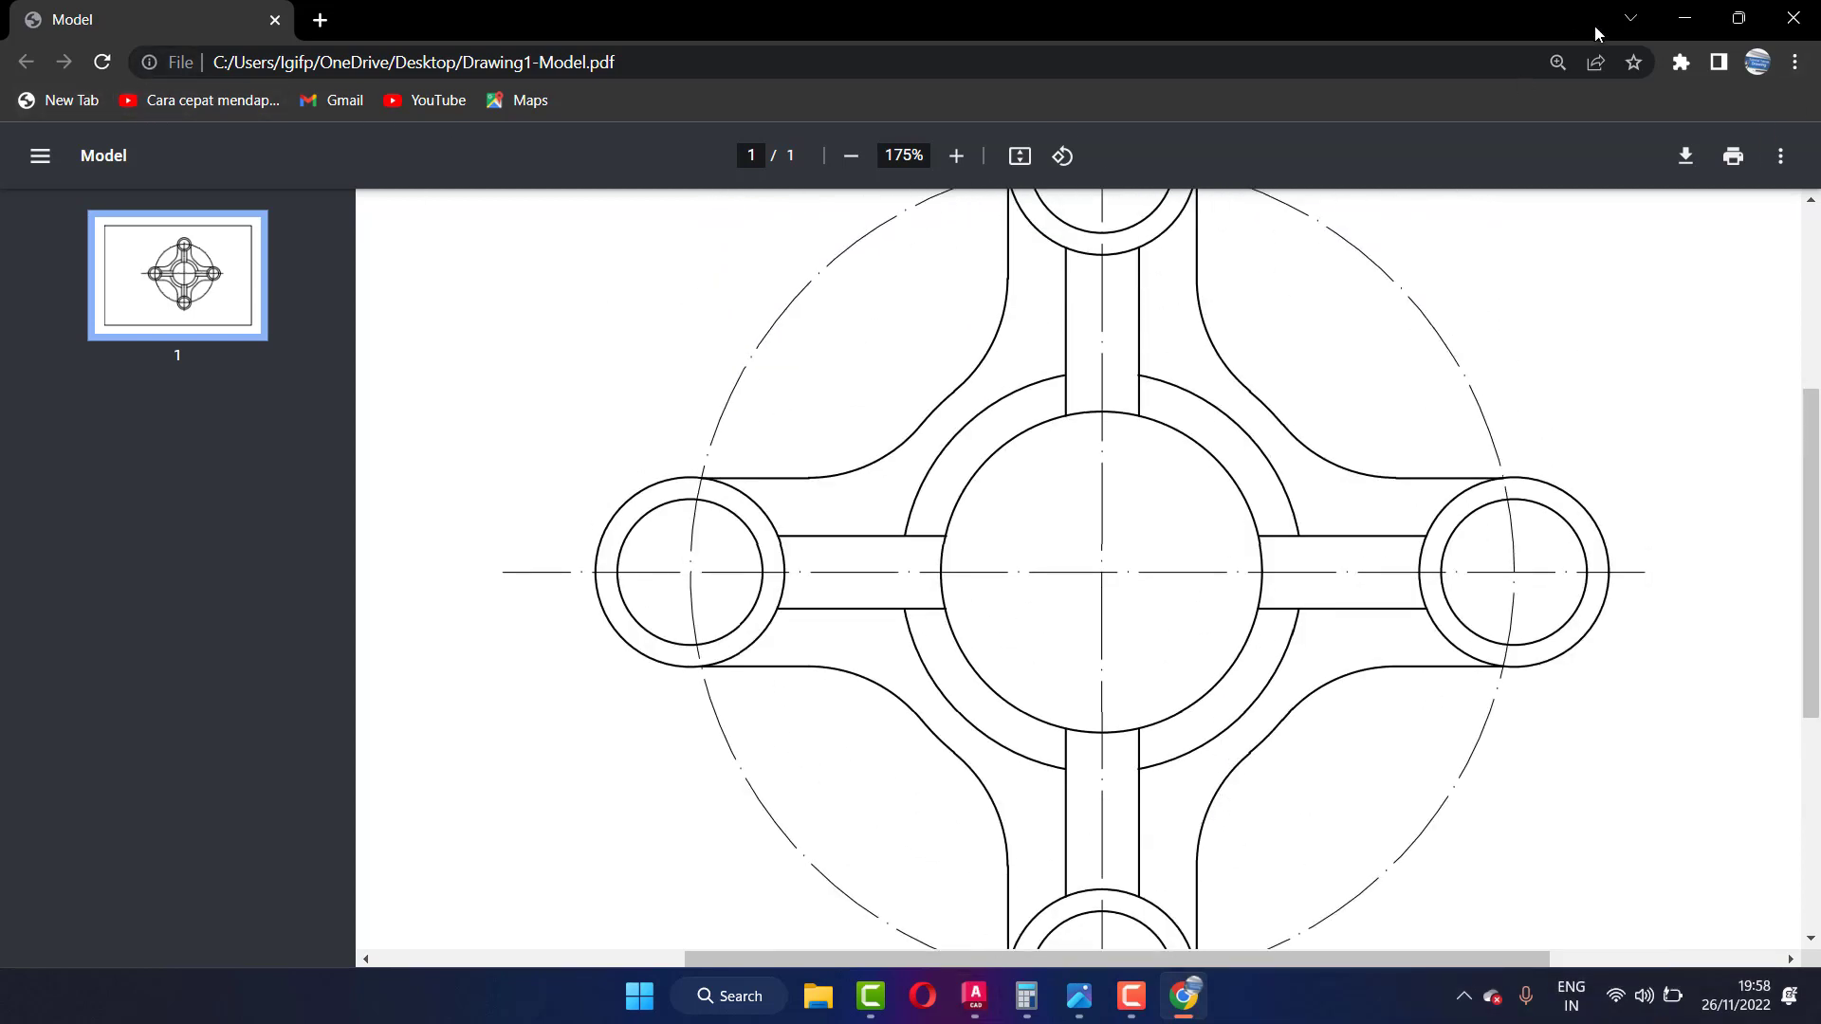
{"action": "left_click", "coordinate": [975, 998]}
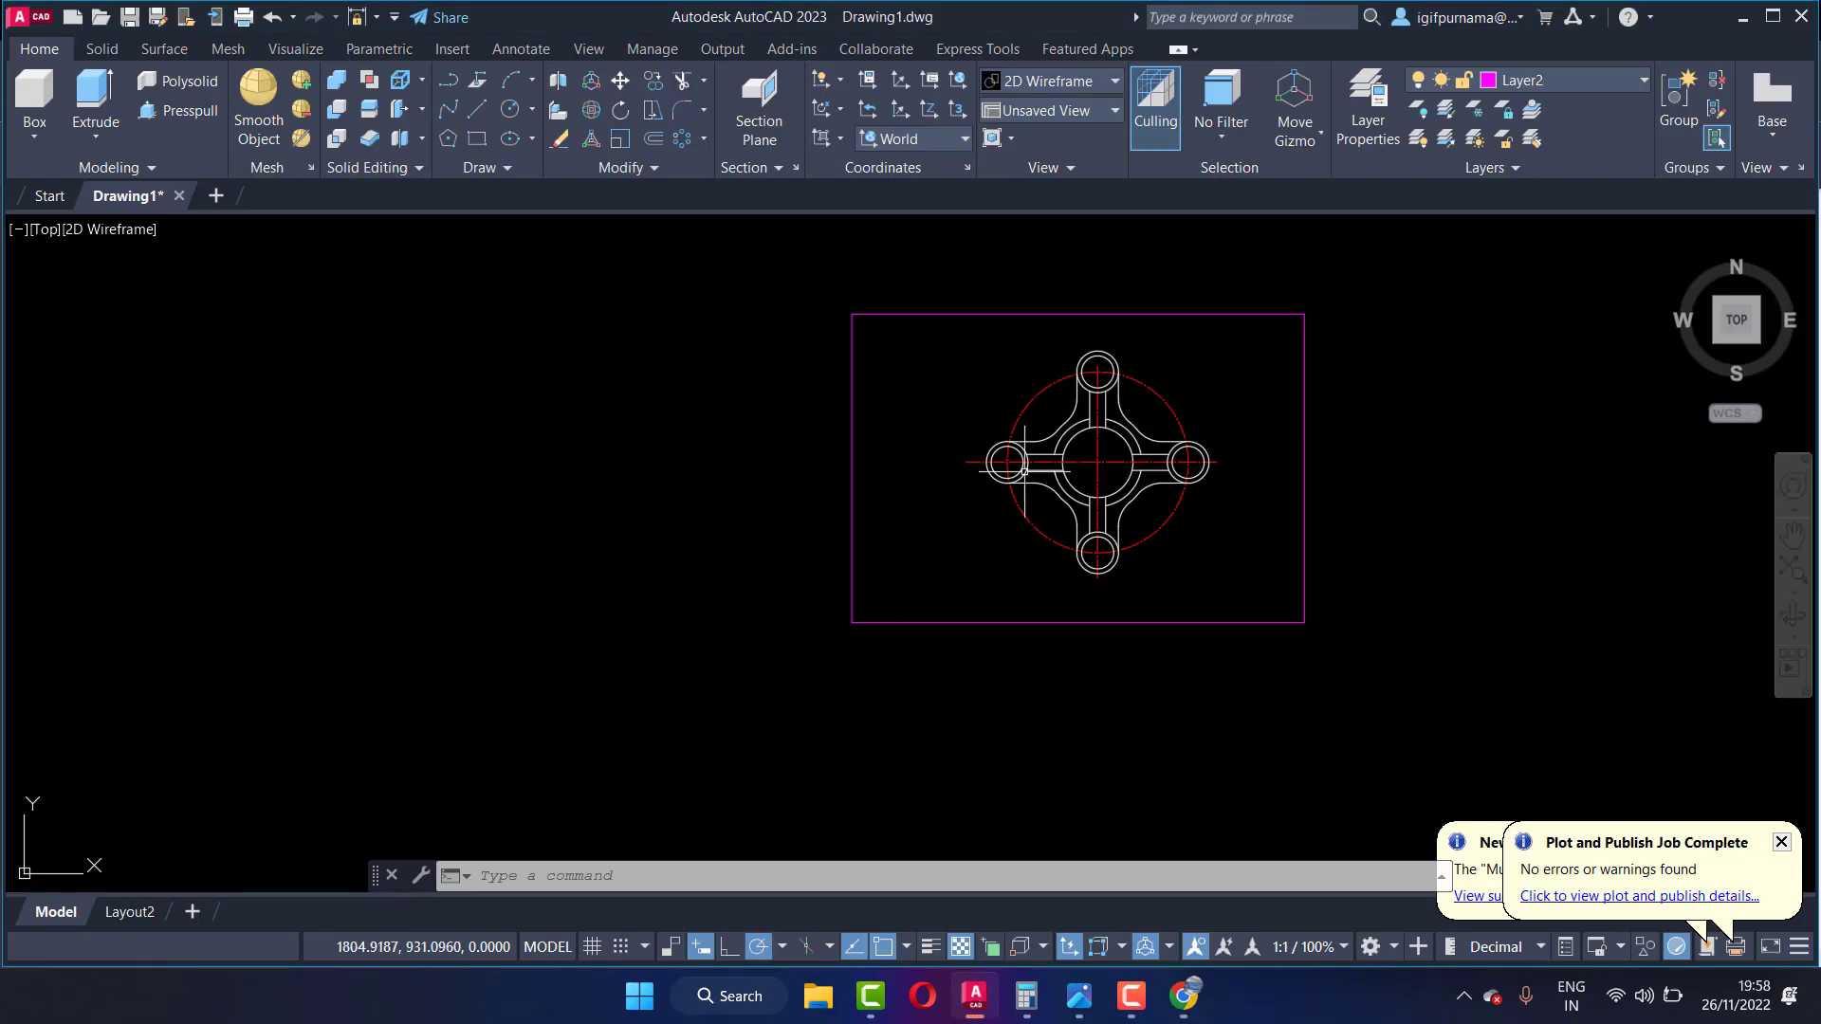
Step: Dimension the left-to-right lobe centre distance as 226, placed below the flange
{"action": "scroll", "coordinate": [1176, 483], "scroll_direction": "up", "scroll_amount": 4}
{"action": "left_click", "coordinate": [521, 48]}
{"action": "left_click", "coordinate": [400, 95]}
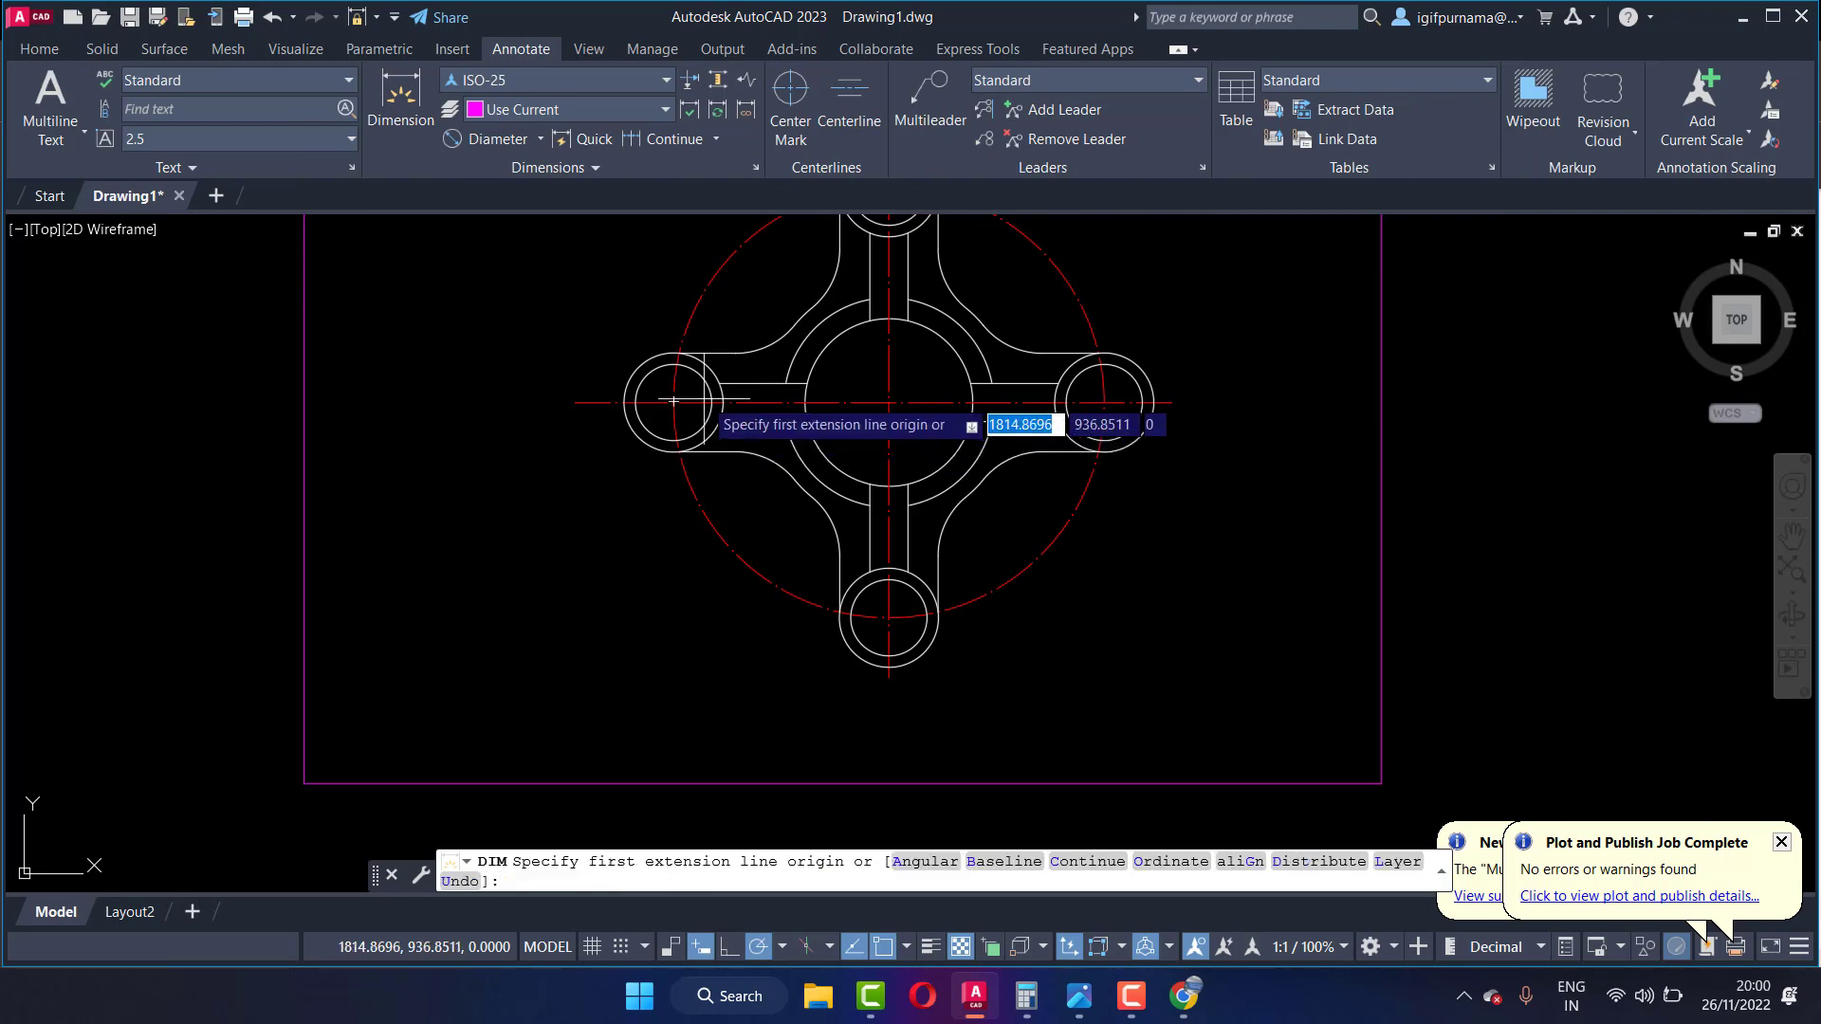
{"action": "left_click", "coordinate": [889, 402]}
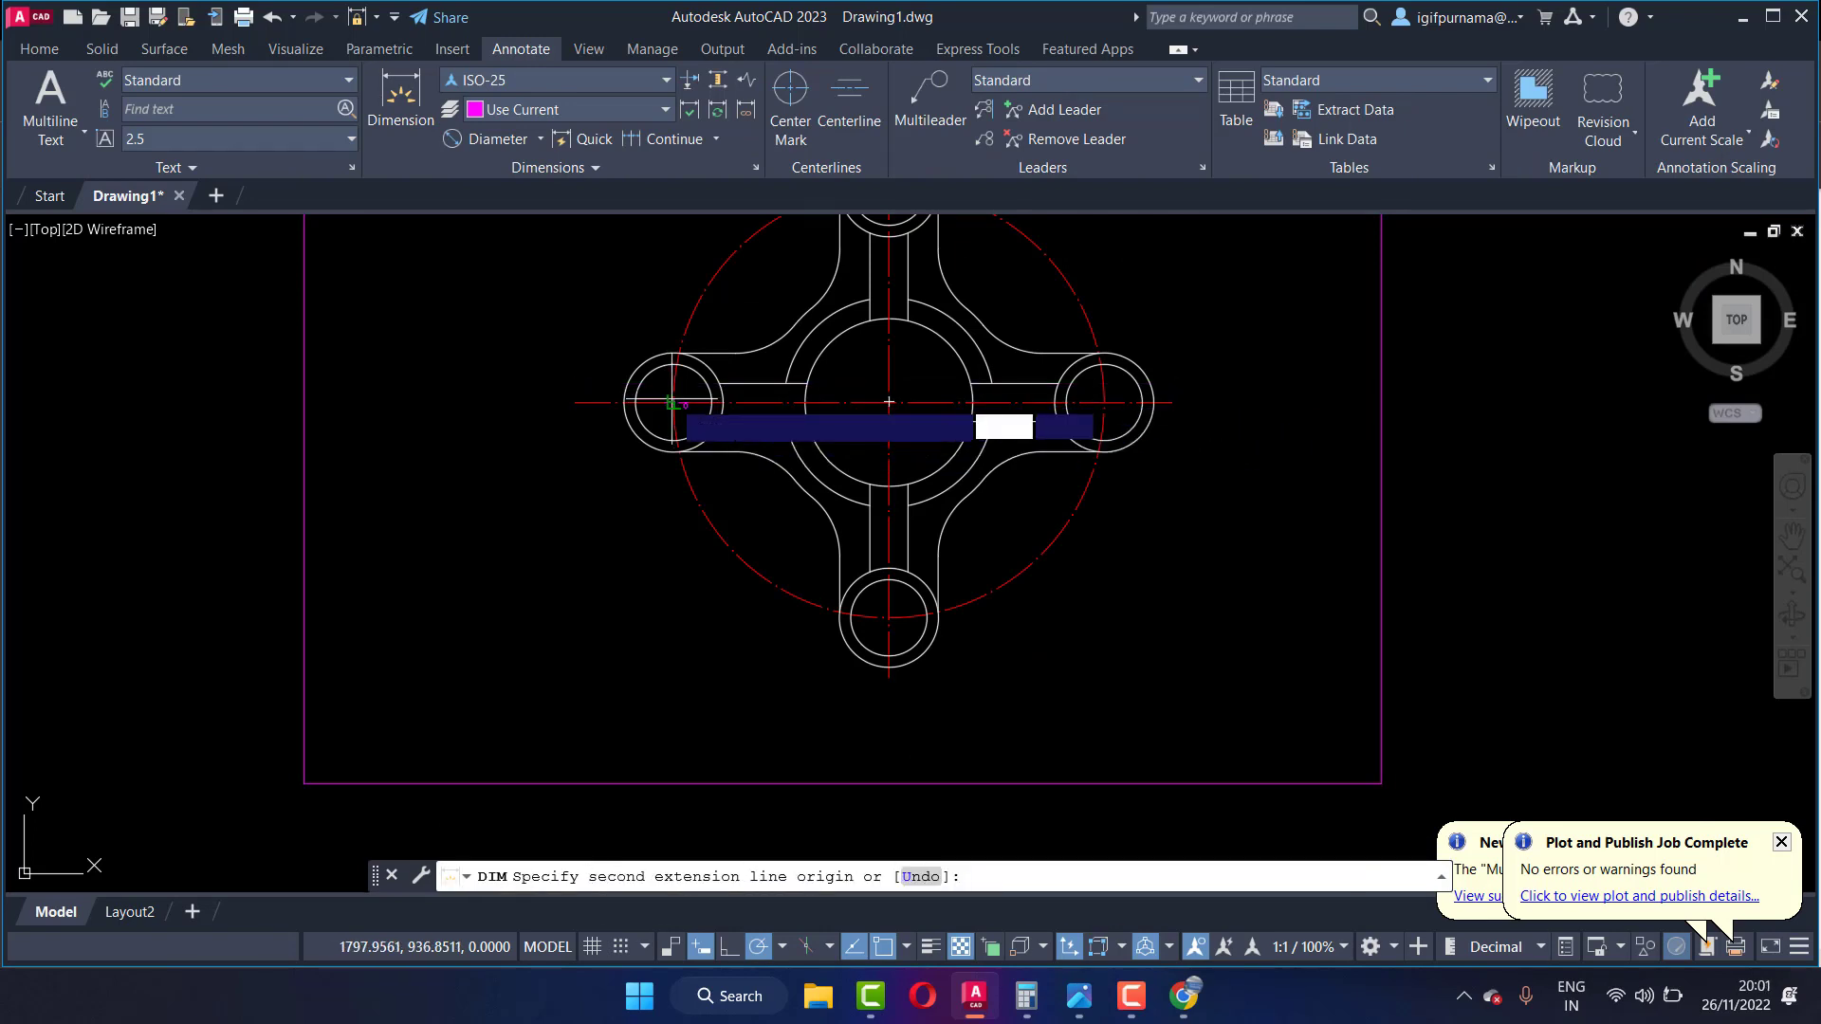
{"action": "left_click", "coordinate": [1105, 402]}
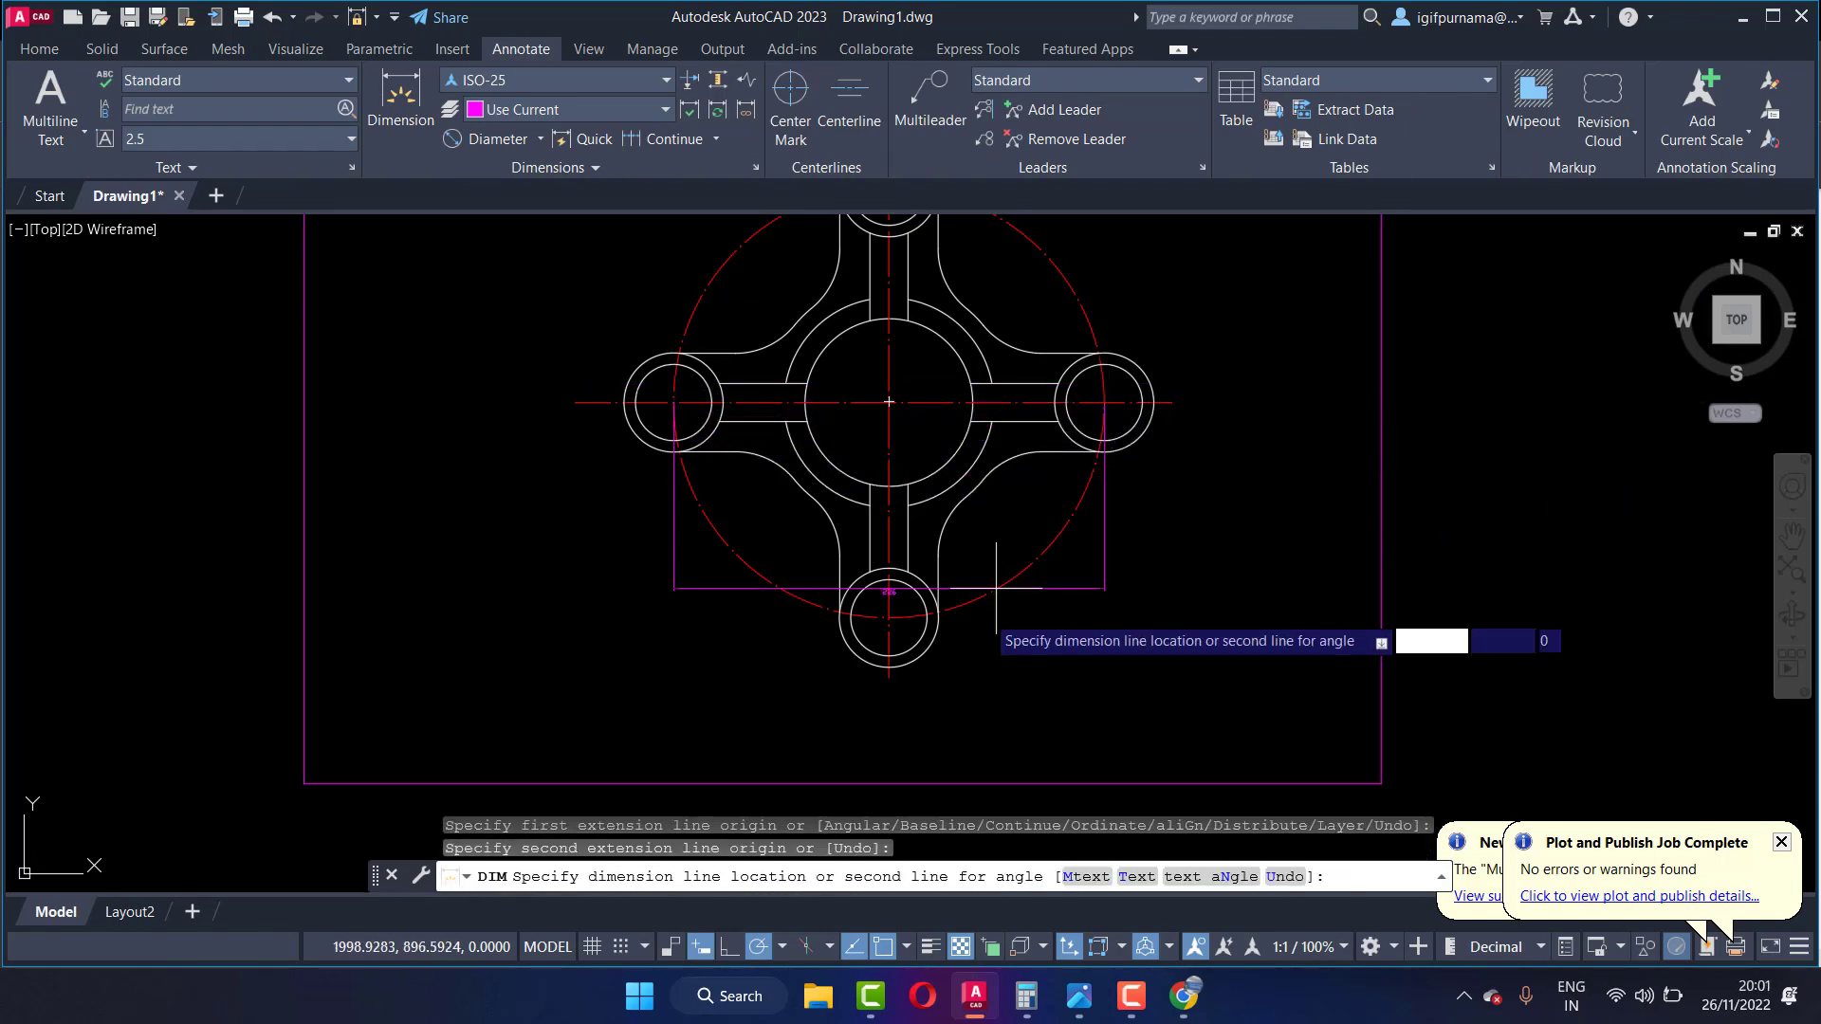
{"action": "left_click", "coordinate": [939, 699]}
{"action": "scroll", "coordinate": [892, 725], "scroll_direction": "up", "scroll_amount": 5}
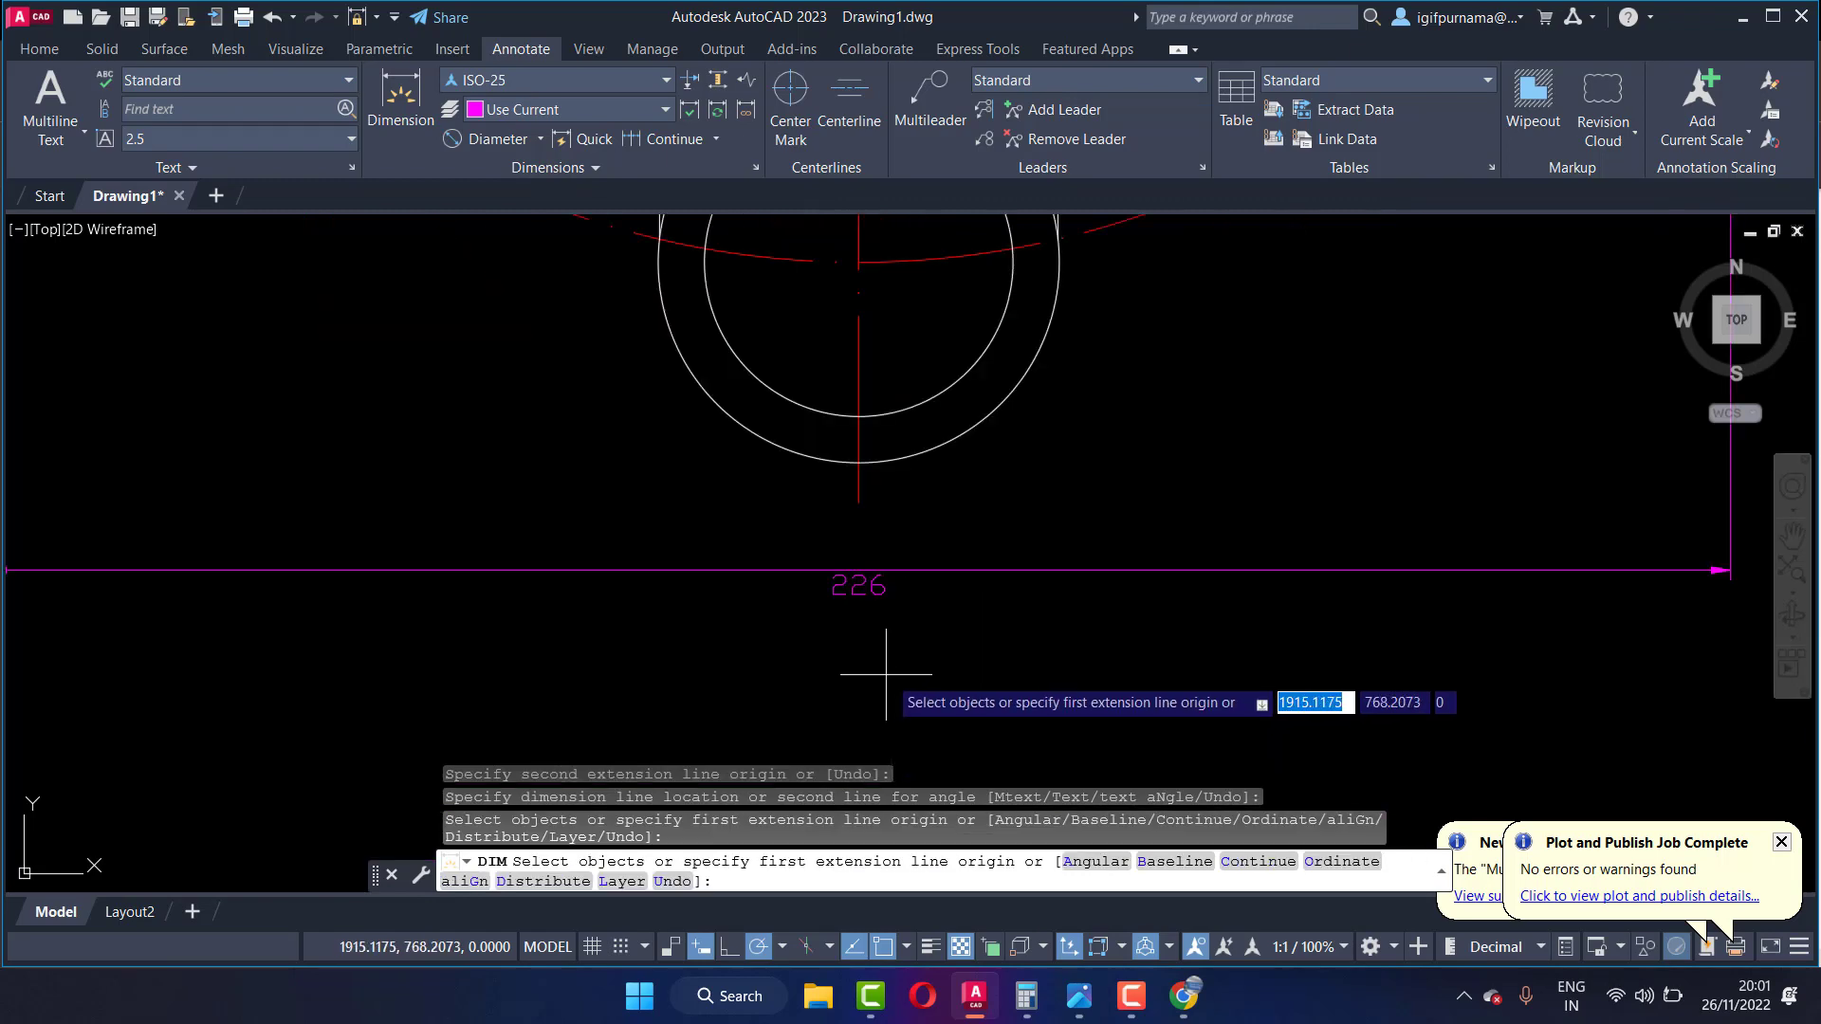
{"action": "key", "text": "Return"}
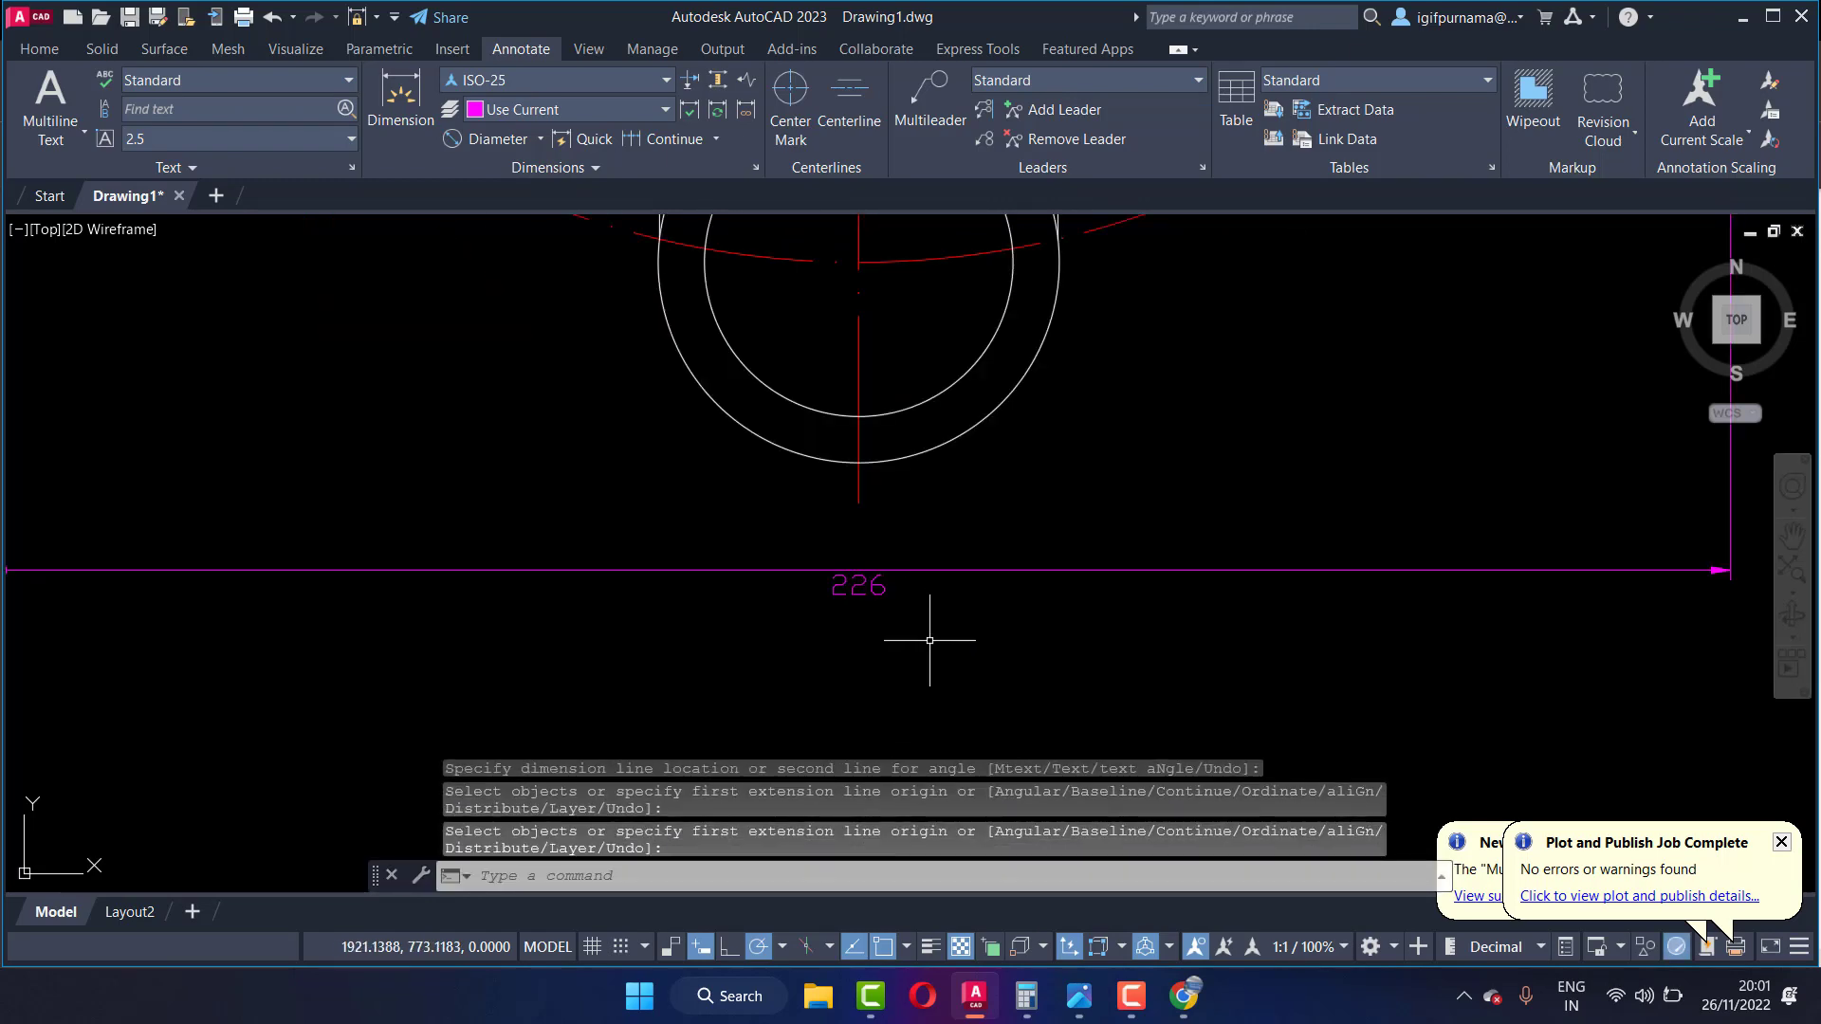
Step: In the ISO-25 dimension style's Text settings, set vertical text placement to Above
{"action": "type", "text": "D"}
{"action": "key", "text": "Return"}
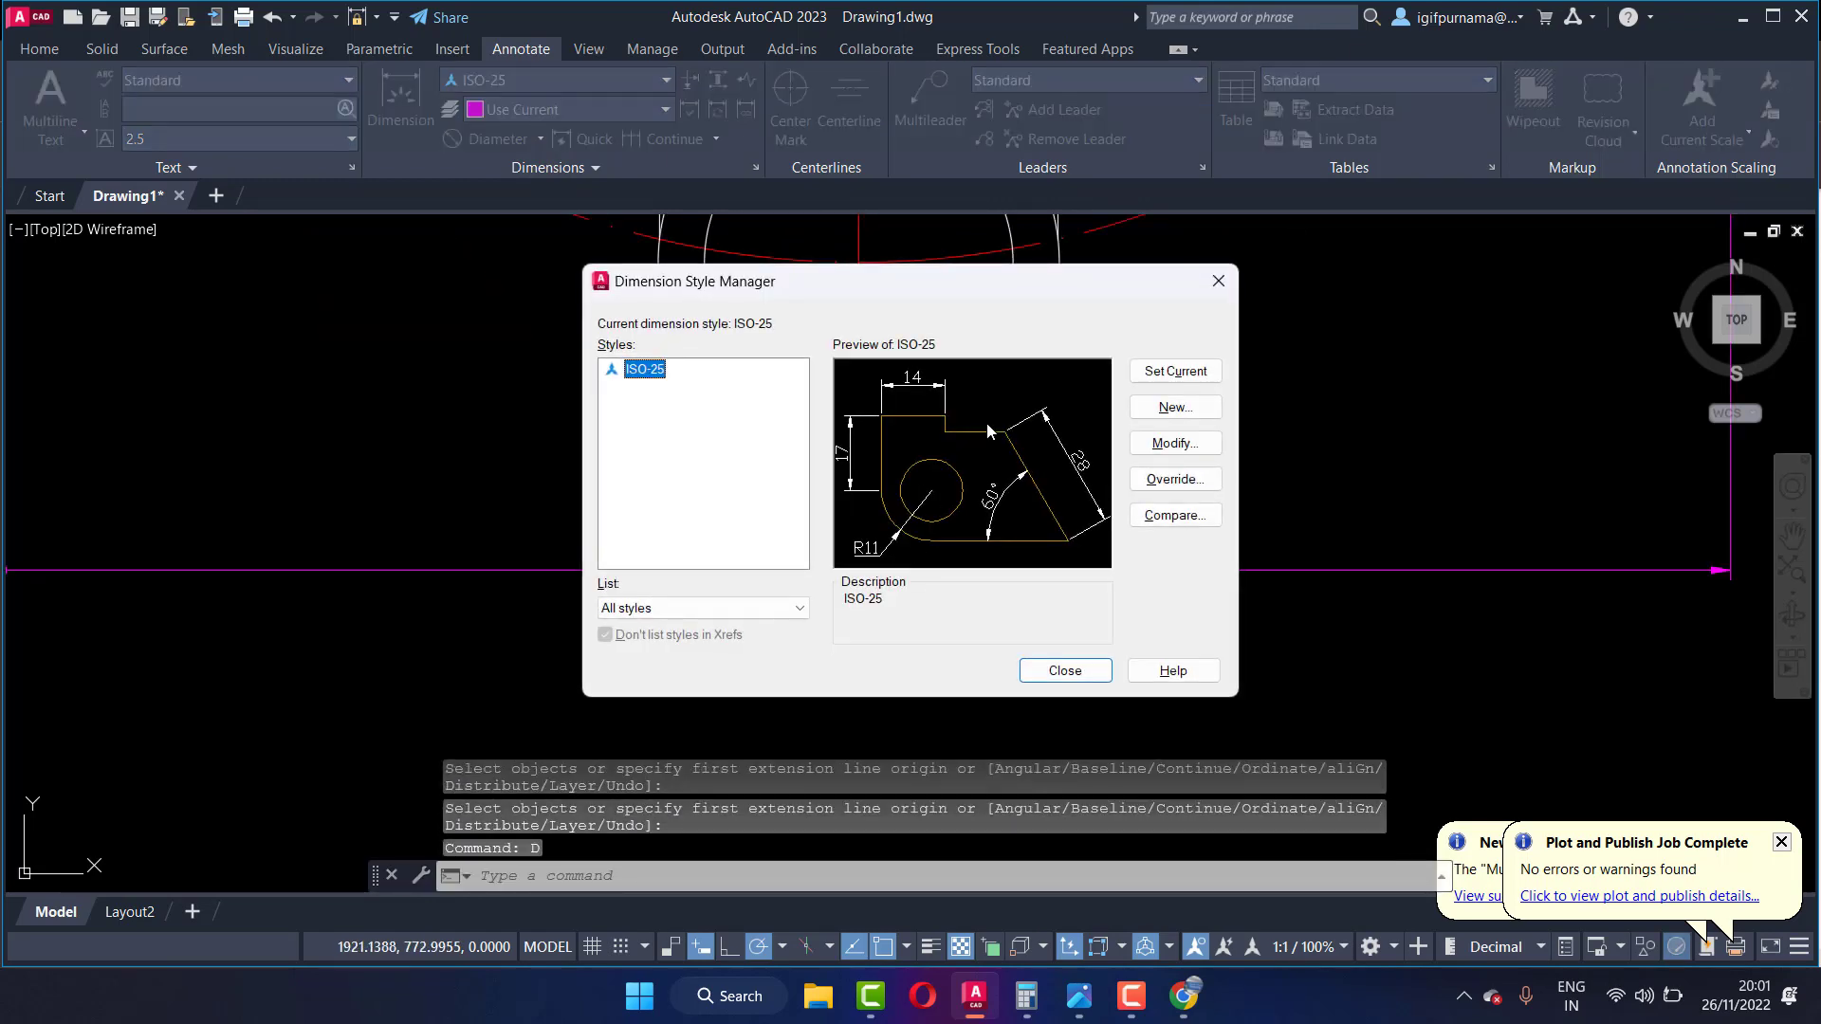
{"action": "left_click", "coordinate": [1173, 444]}
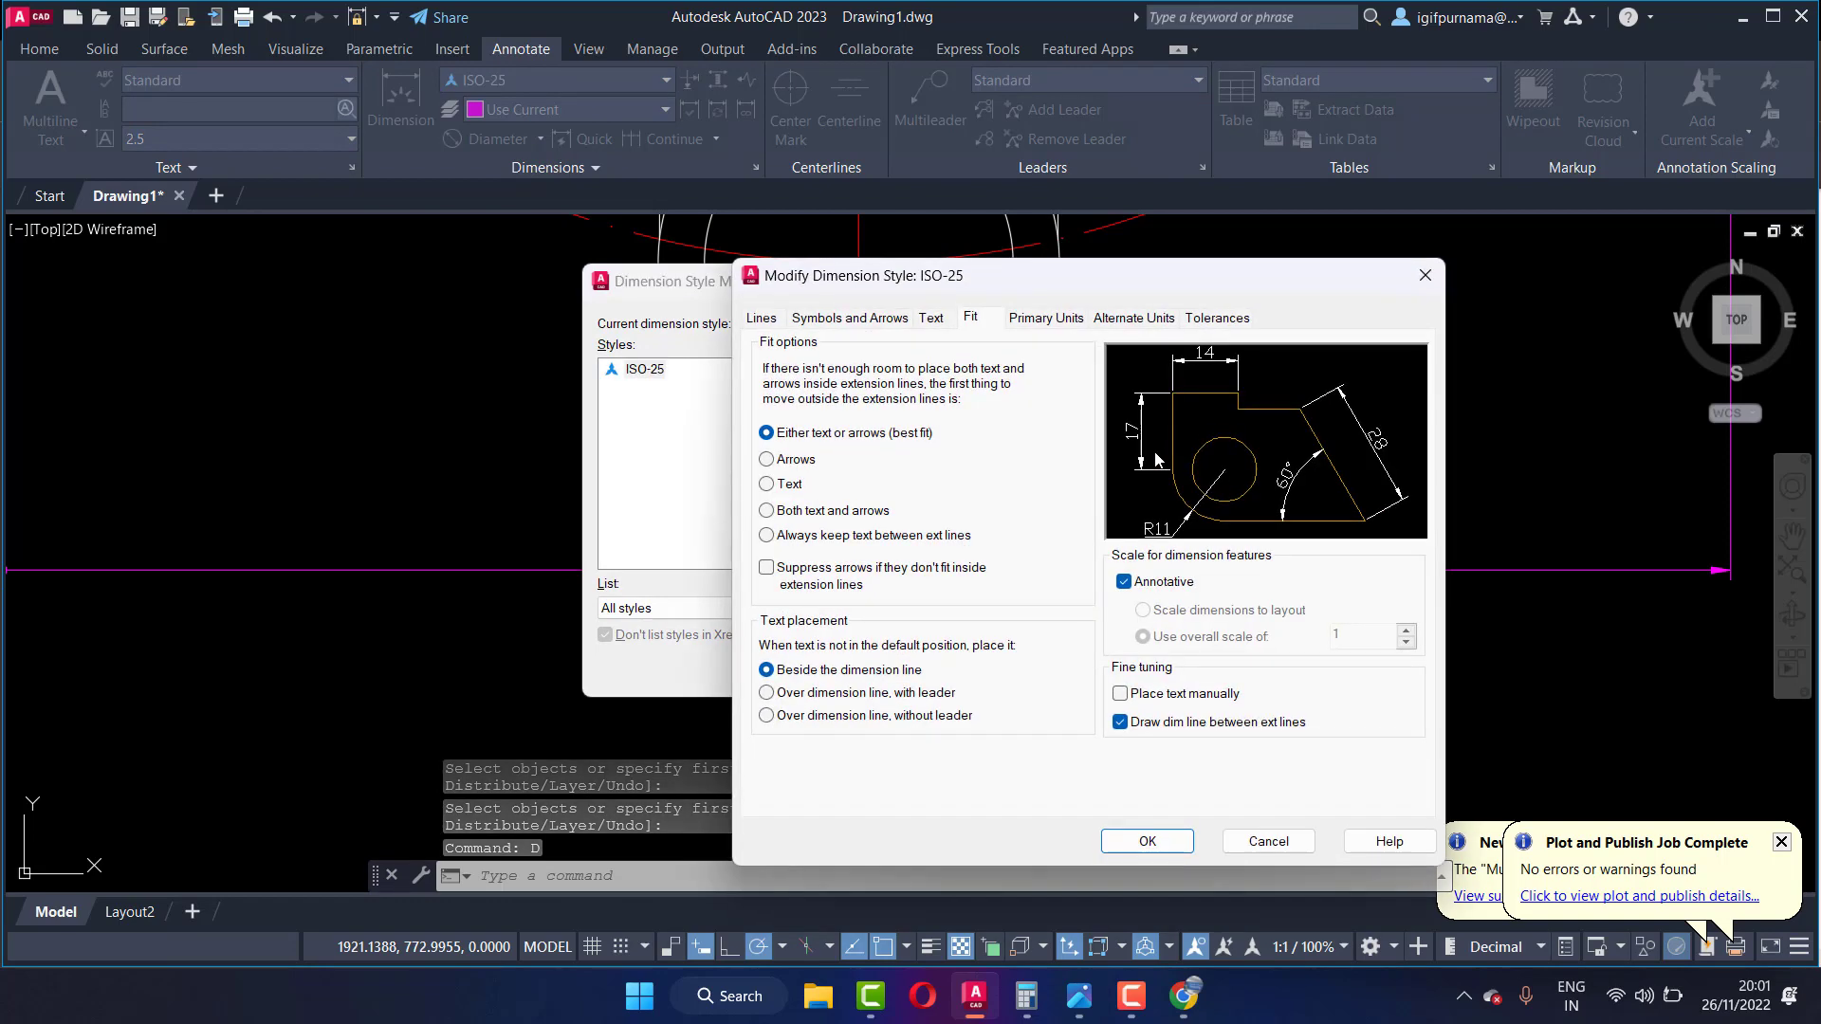
{"action": "left_click", "coordinate": [879, 321]}
{"action": "left_click", "coordinate": [986, 317]}
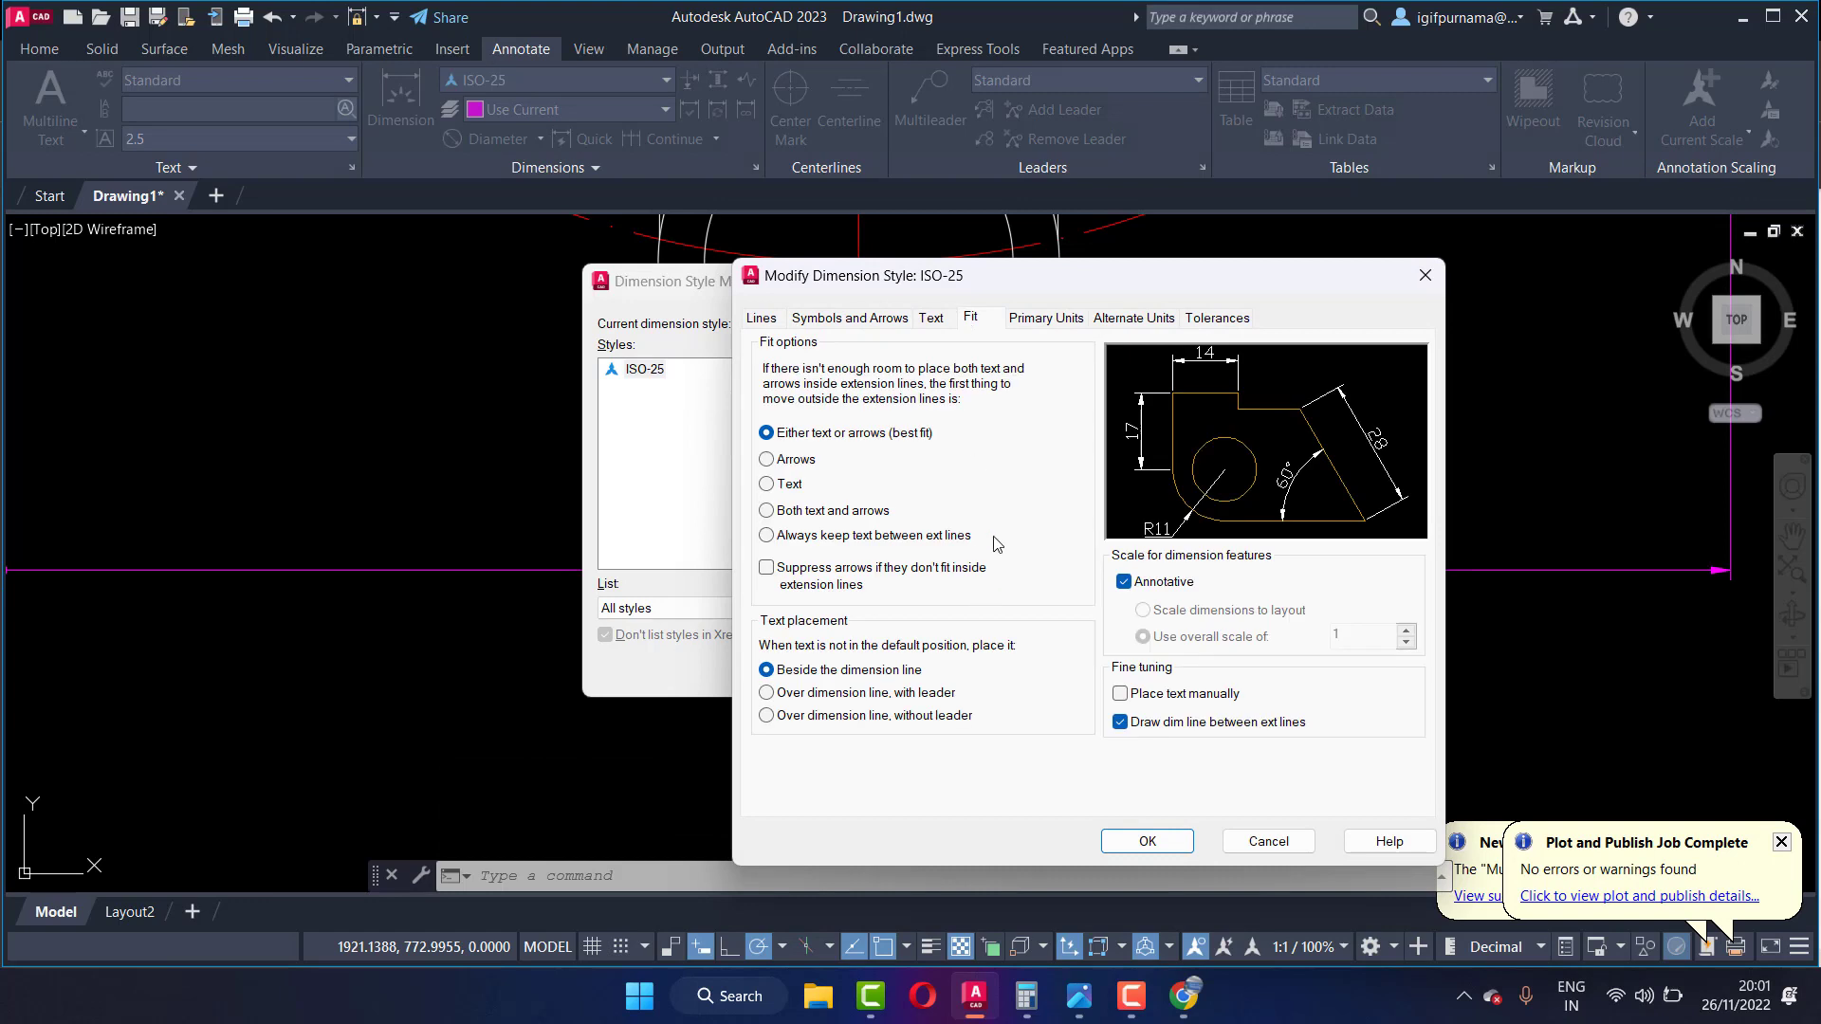
{"action": "left_click", "coordinate": [930, 319]}
{"action": "left_click", "coordinate": [940, 668]}
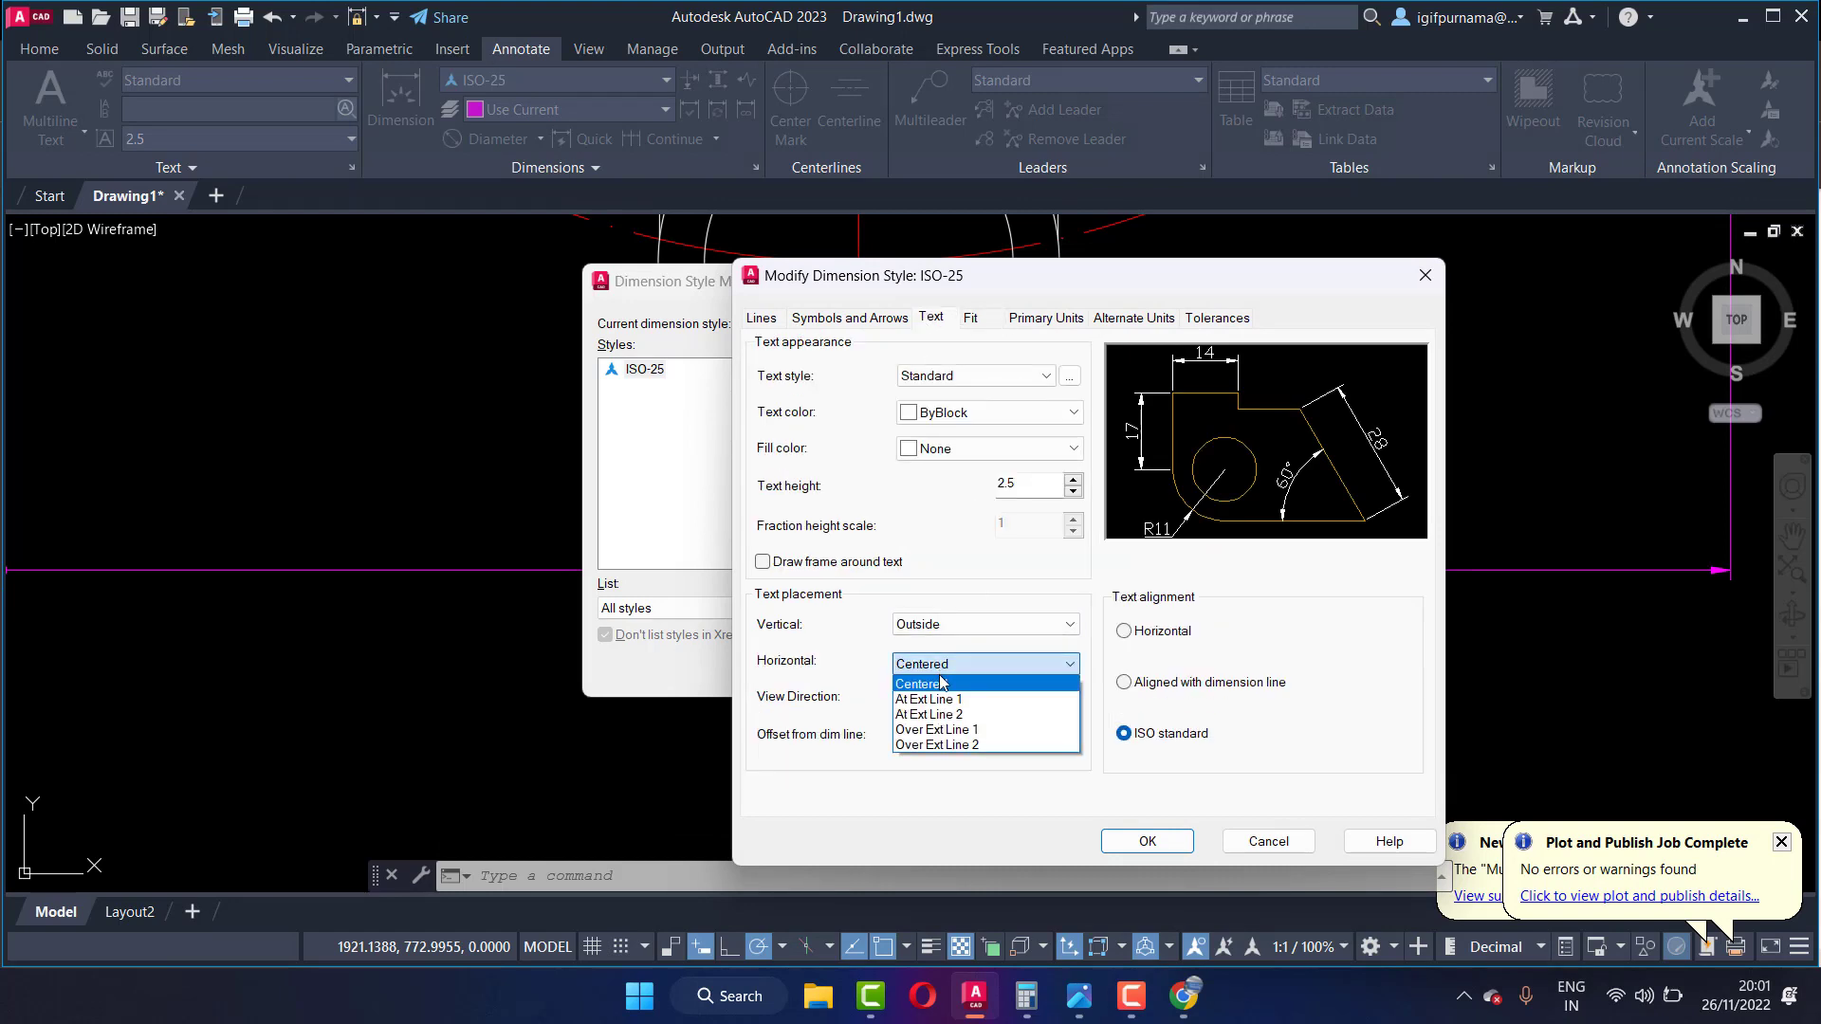
{"action": "left_click", "coordinate": [951, 626]}
{"action": "left_click", "coordinate": [940, 660]}
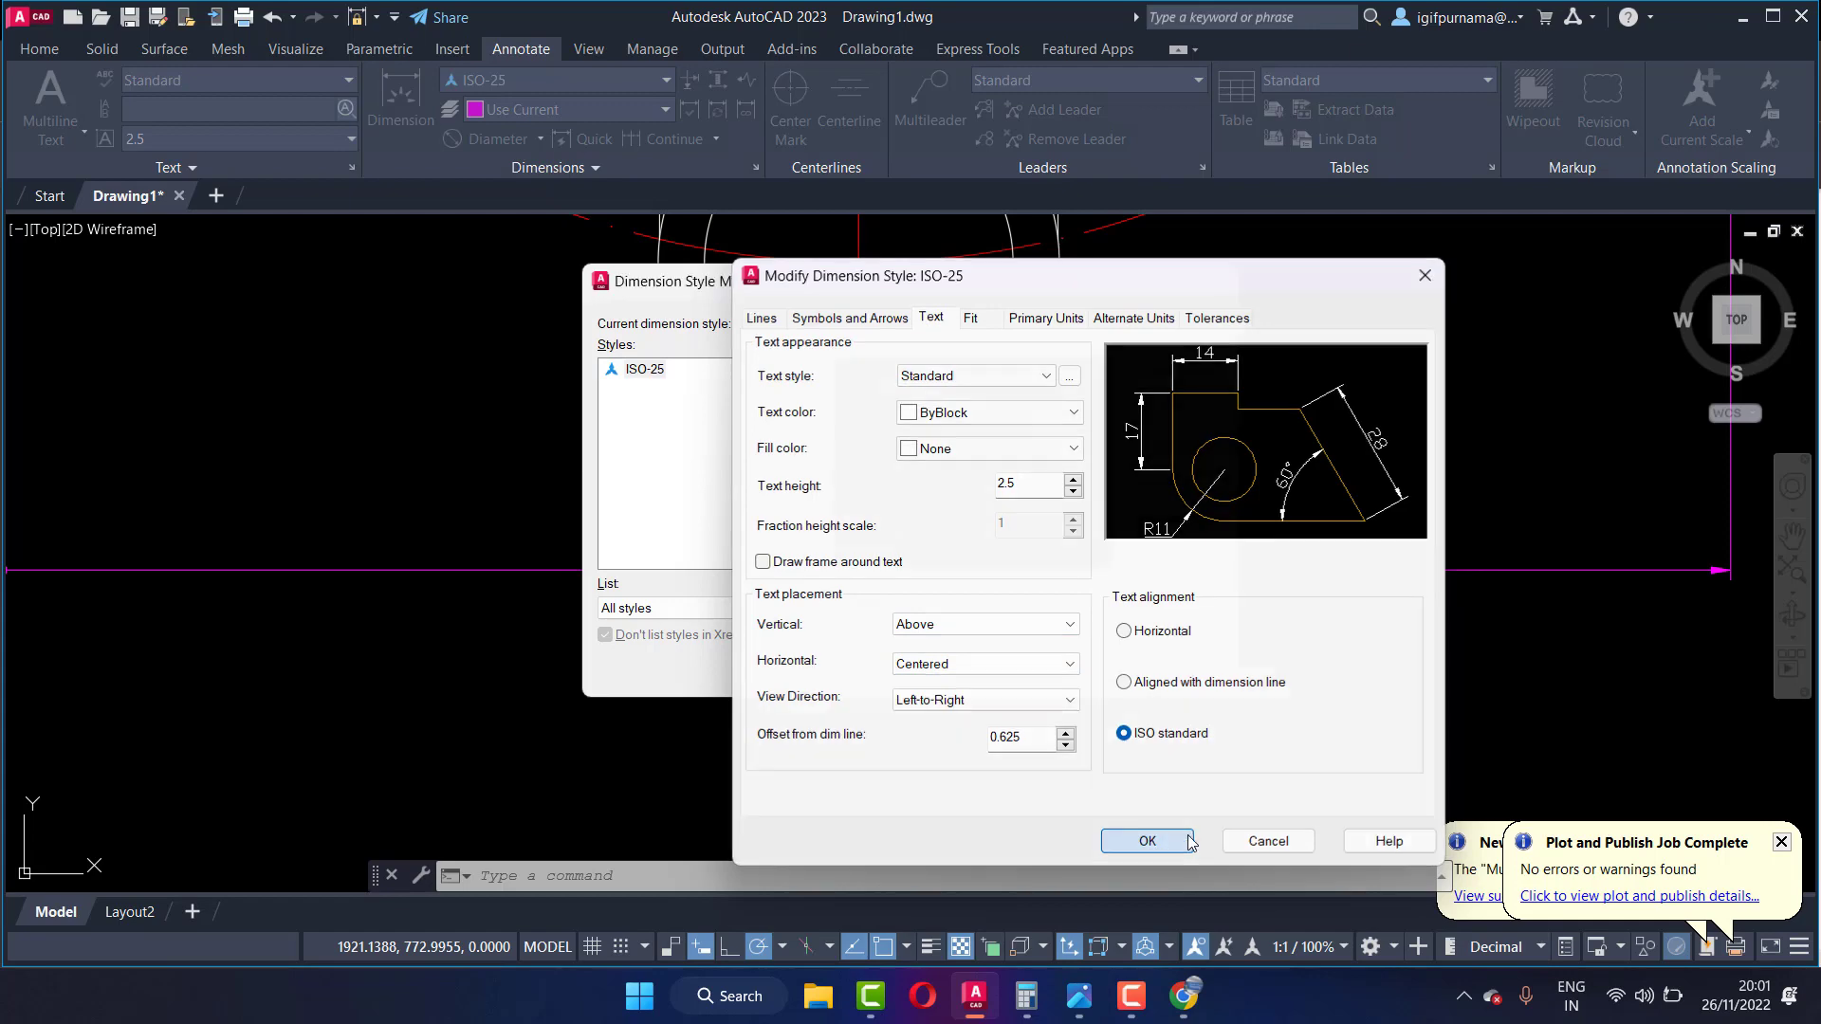
Step: Confirm the change, make ISO-25 the current style, and close the Dimension Style Manager
{"action": "left_click", "coordinate": [1148, 844]}
{"action": "left_click", "coordinate": [1180, 375]}
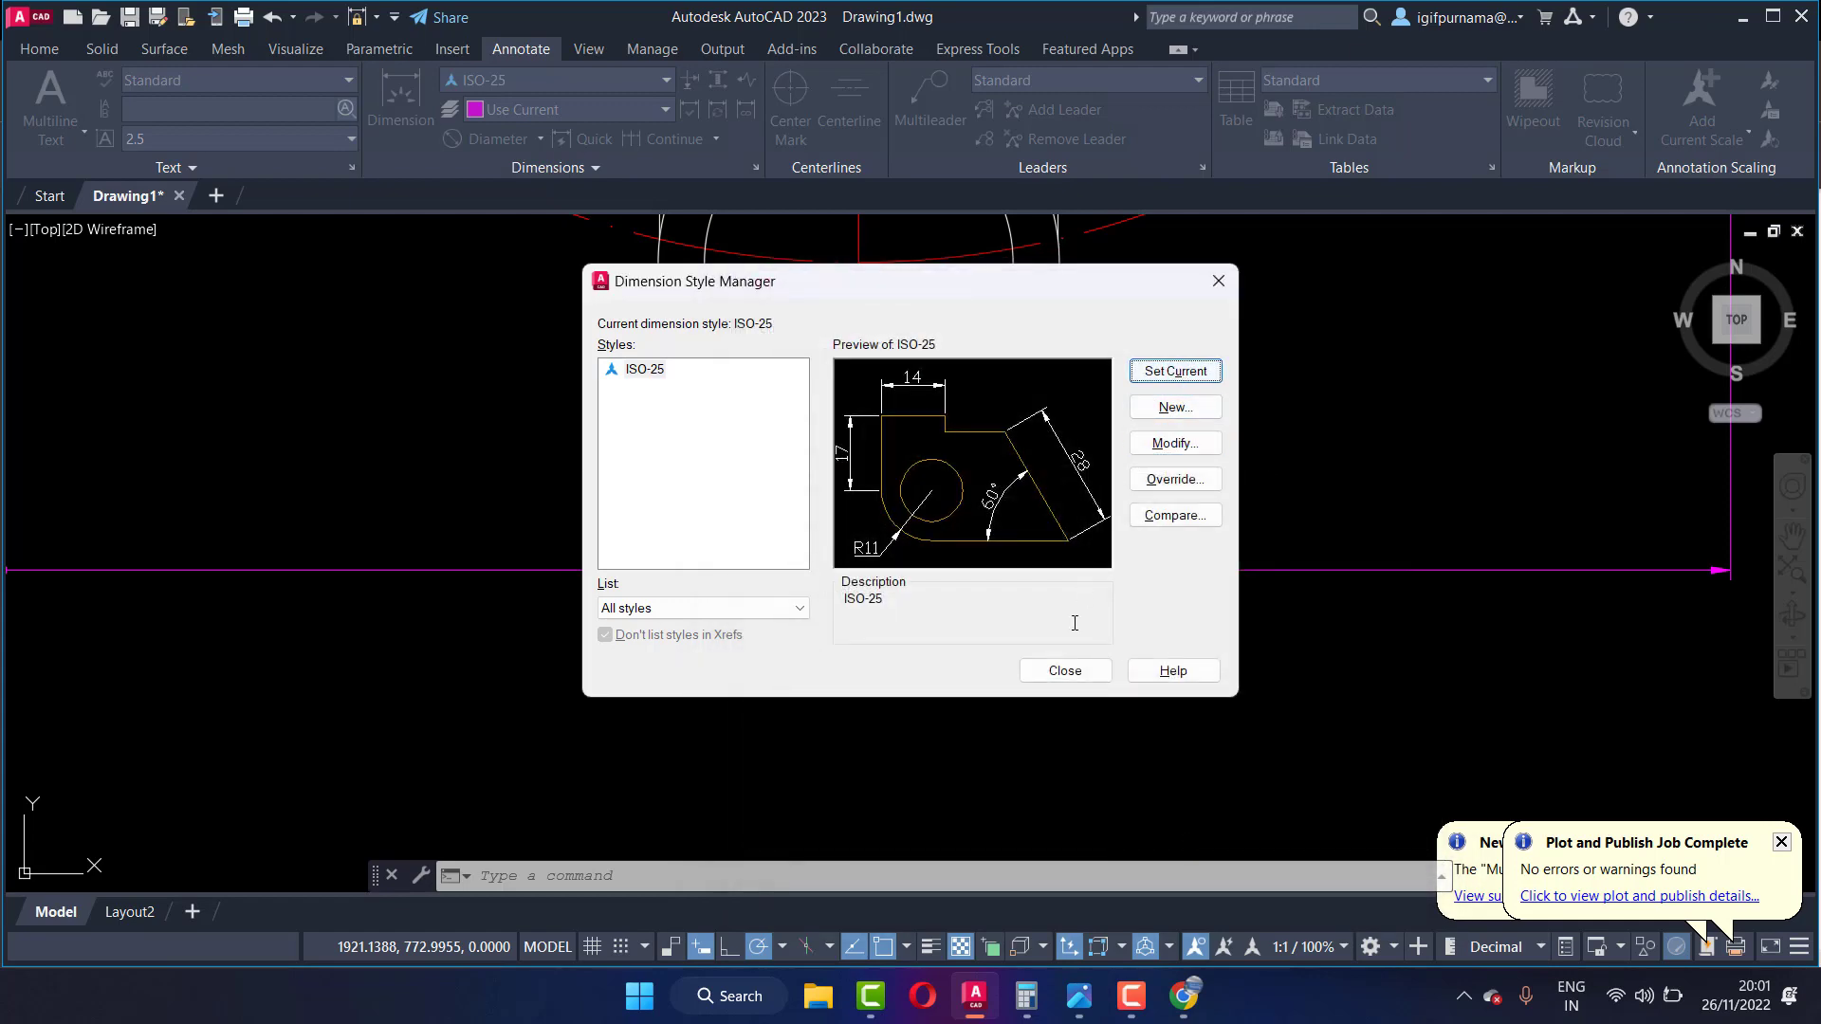
{"action": "left_click", "coordinate": [1062, 687]}
{"action": "scroll", "coordinate": [1067, 607], "scroll_direction": "down", "scroll_amount": 5}
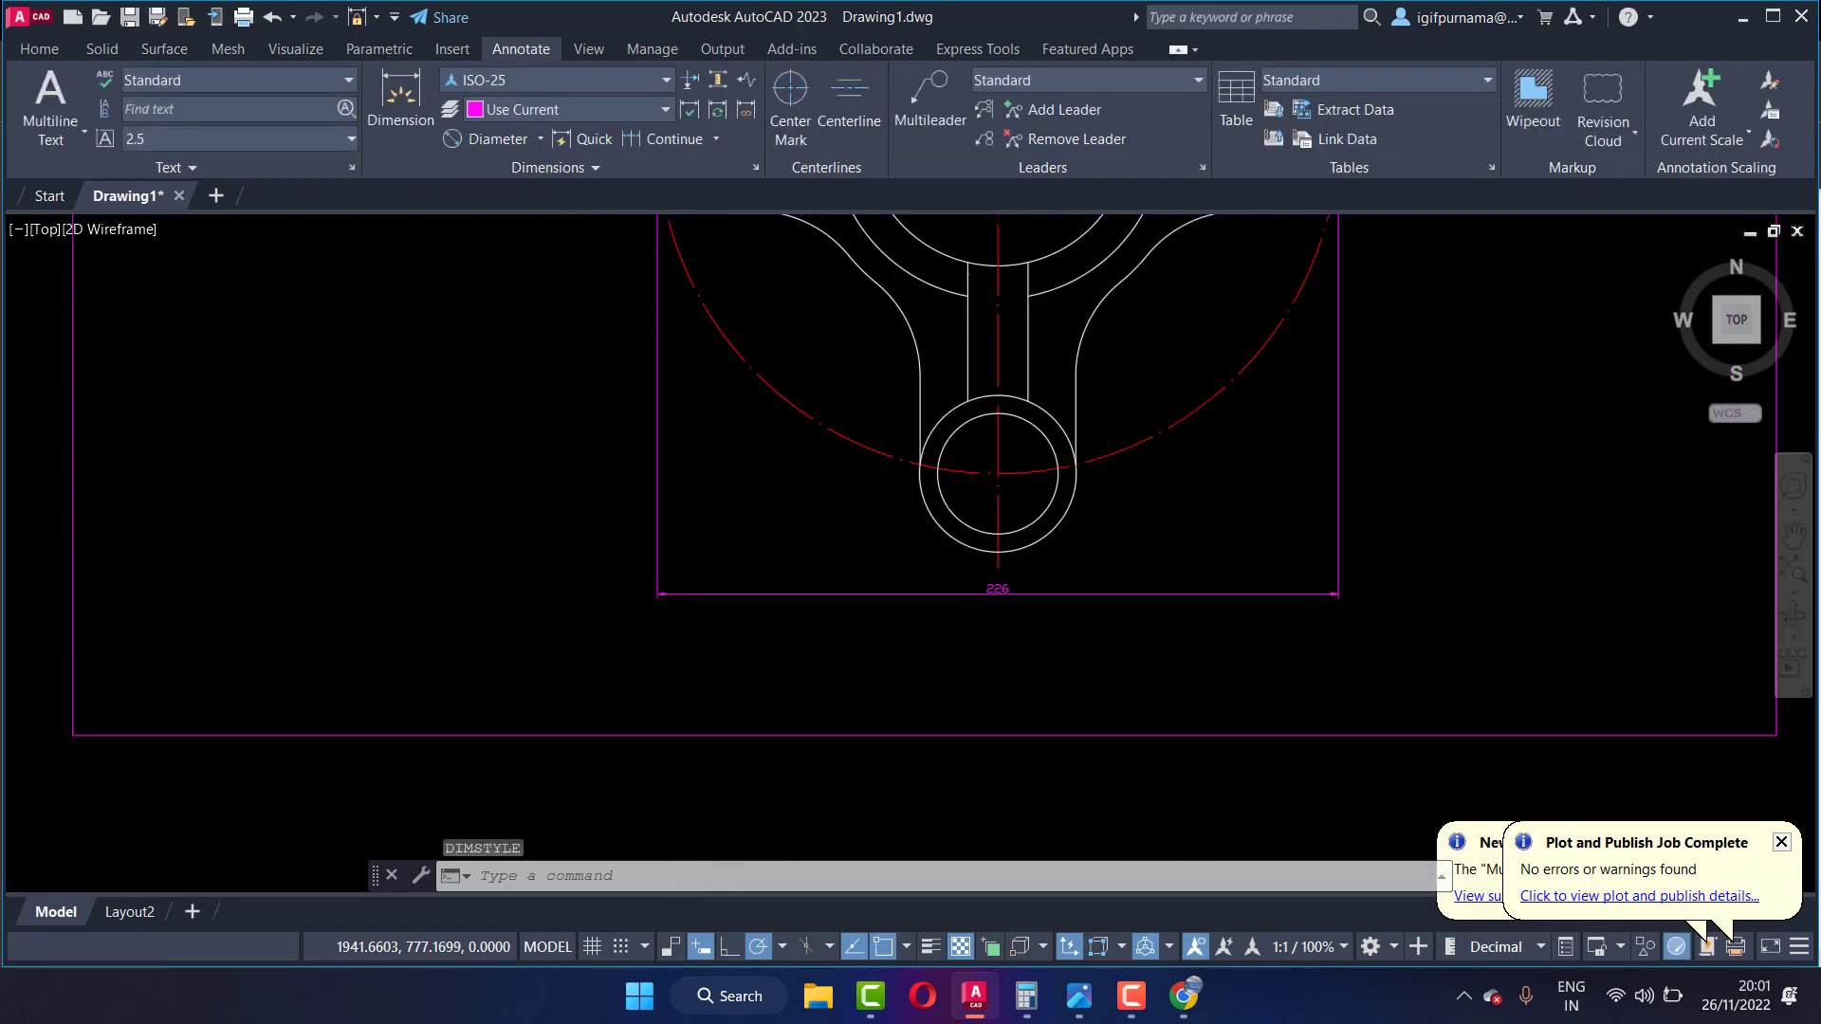
{"action": "scroll", "coordinate": [996, 601], "scroll_direction": "up", "scroll_amount": 5}
{"action": "scroll", "coordinate": [996, 607], "scroll_direction": "down", "scroll_amount": 5}
{"action": "scroll", "coordinate": [1000, 583], "scroll_direction": "down", "scroll_amount": 5}
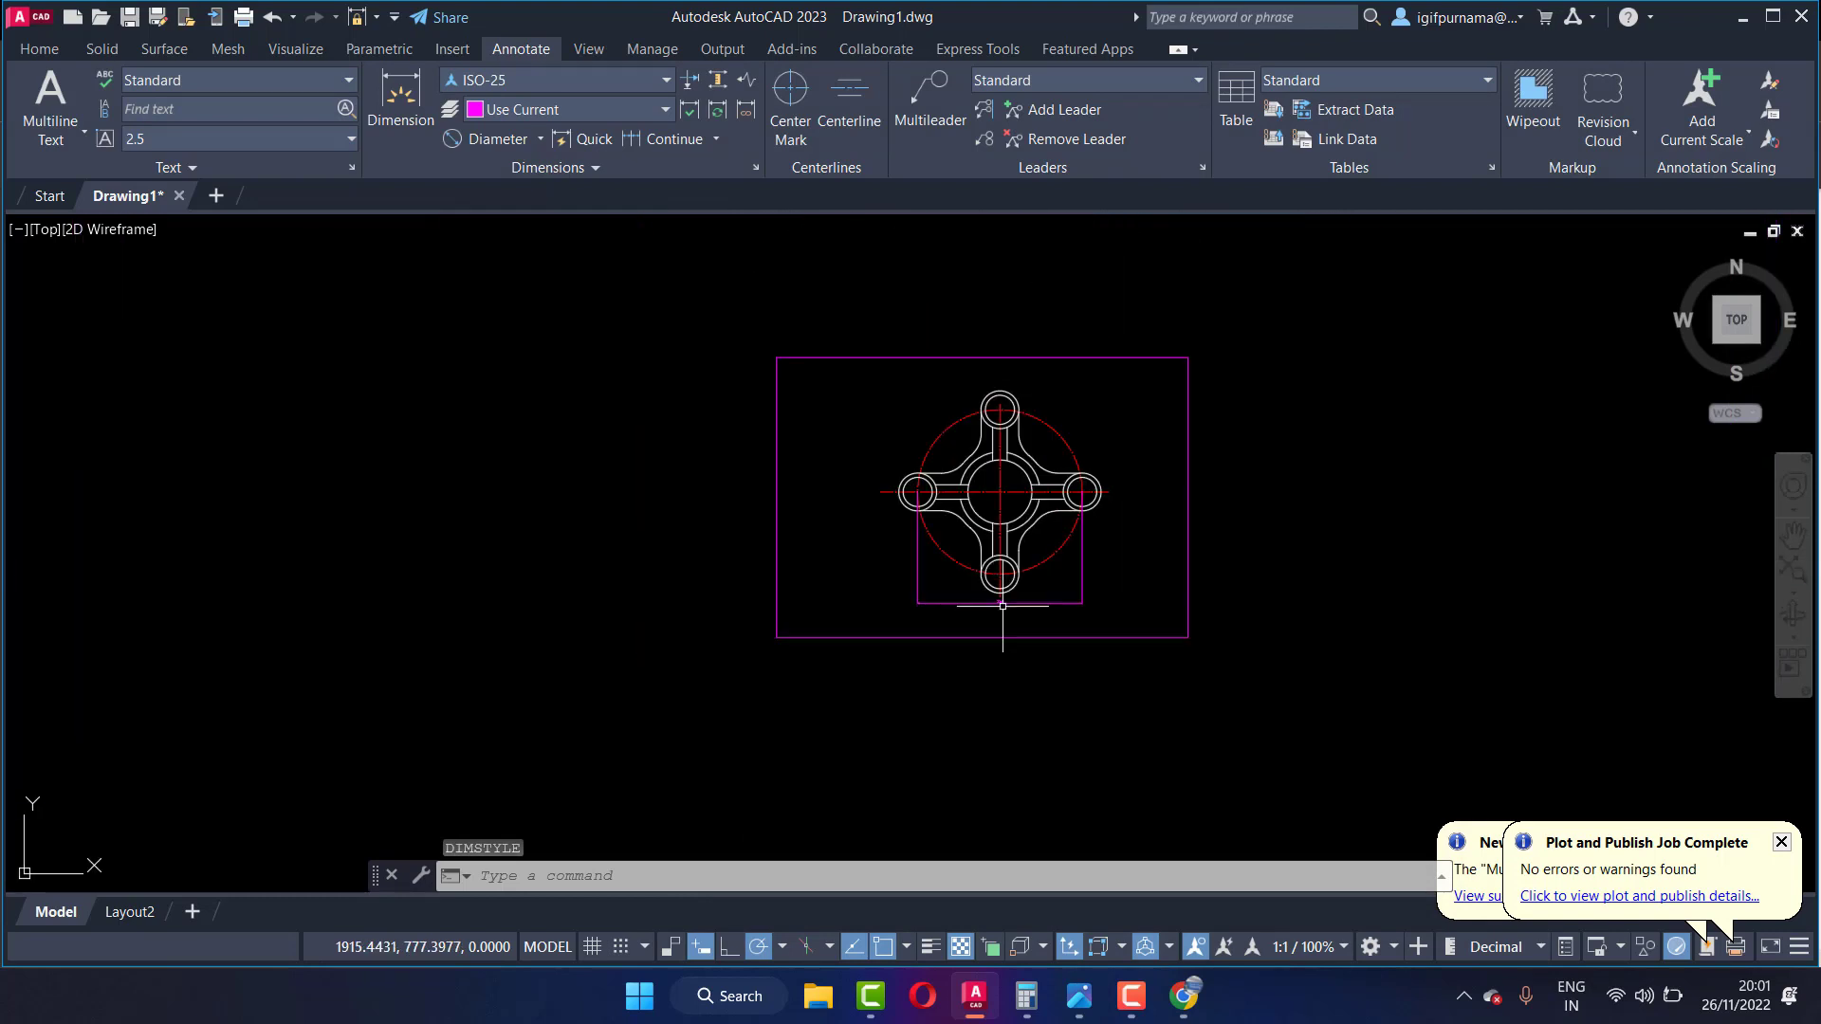
{"action": "scroll", "coordinate": [1030, 585], "scroll_direction": "up", "scroll_amount": 2}
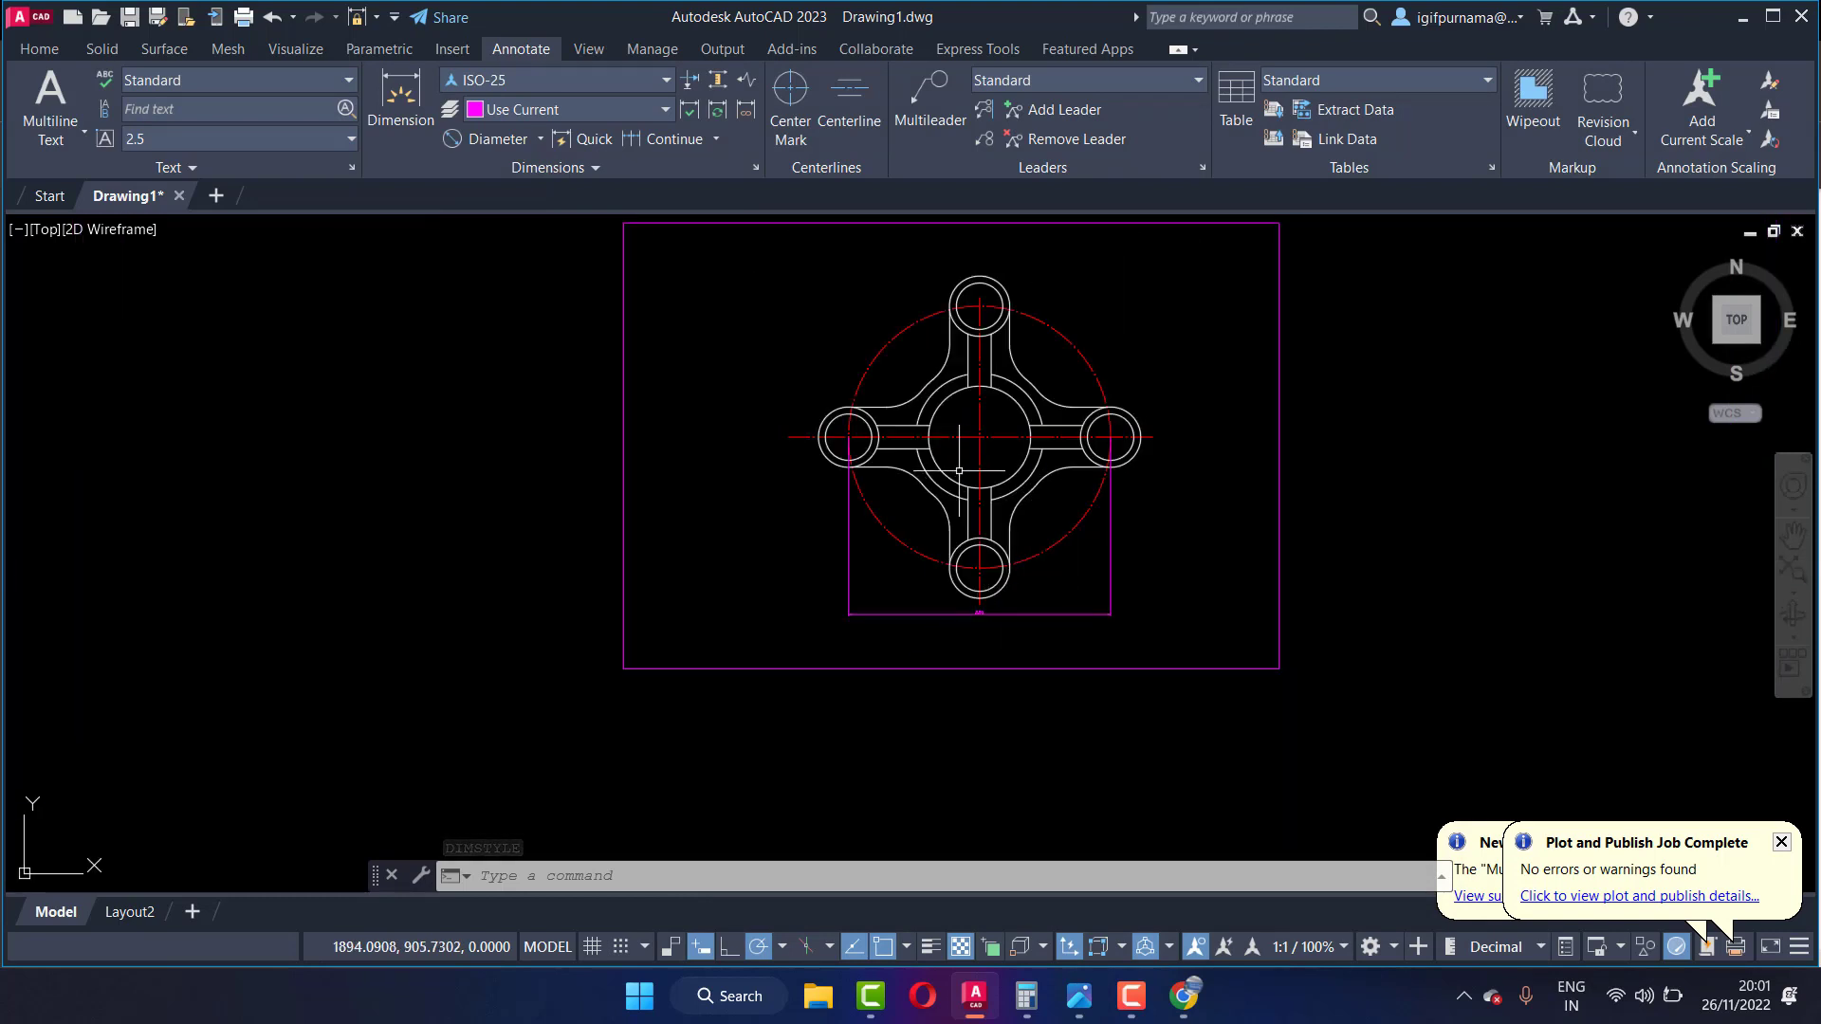
Step: Set up a plot with the DWG To PDF plotter, centred and landscape, then preview it
{"action": "key", "text": "ctrl+p"}
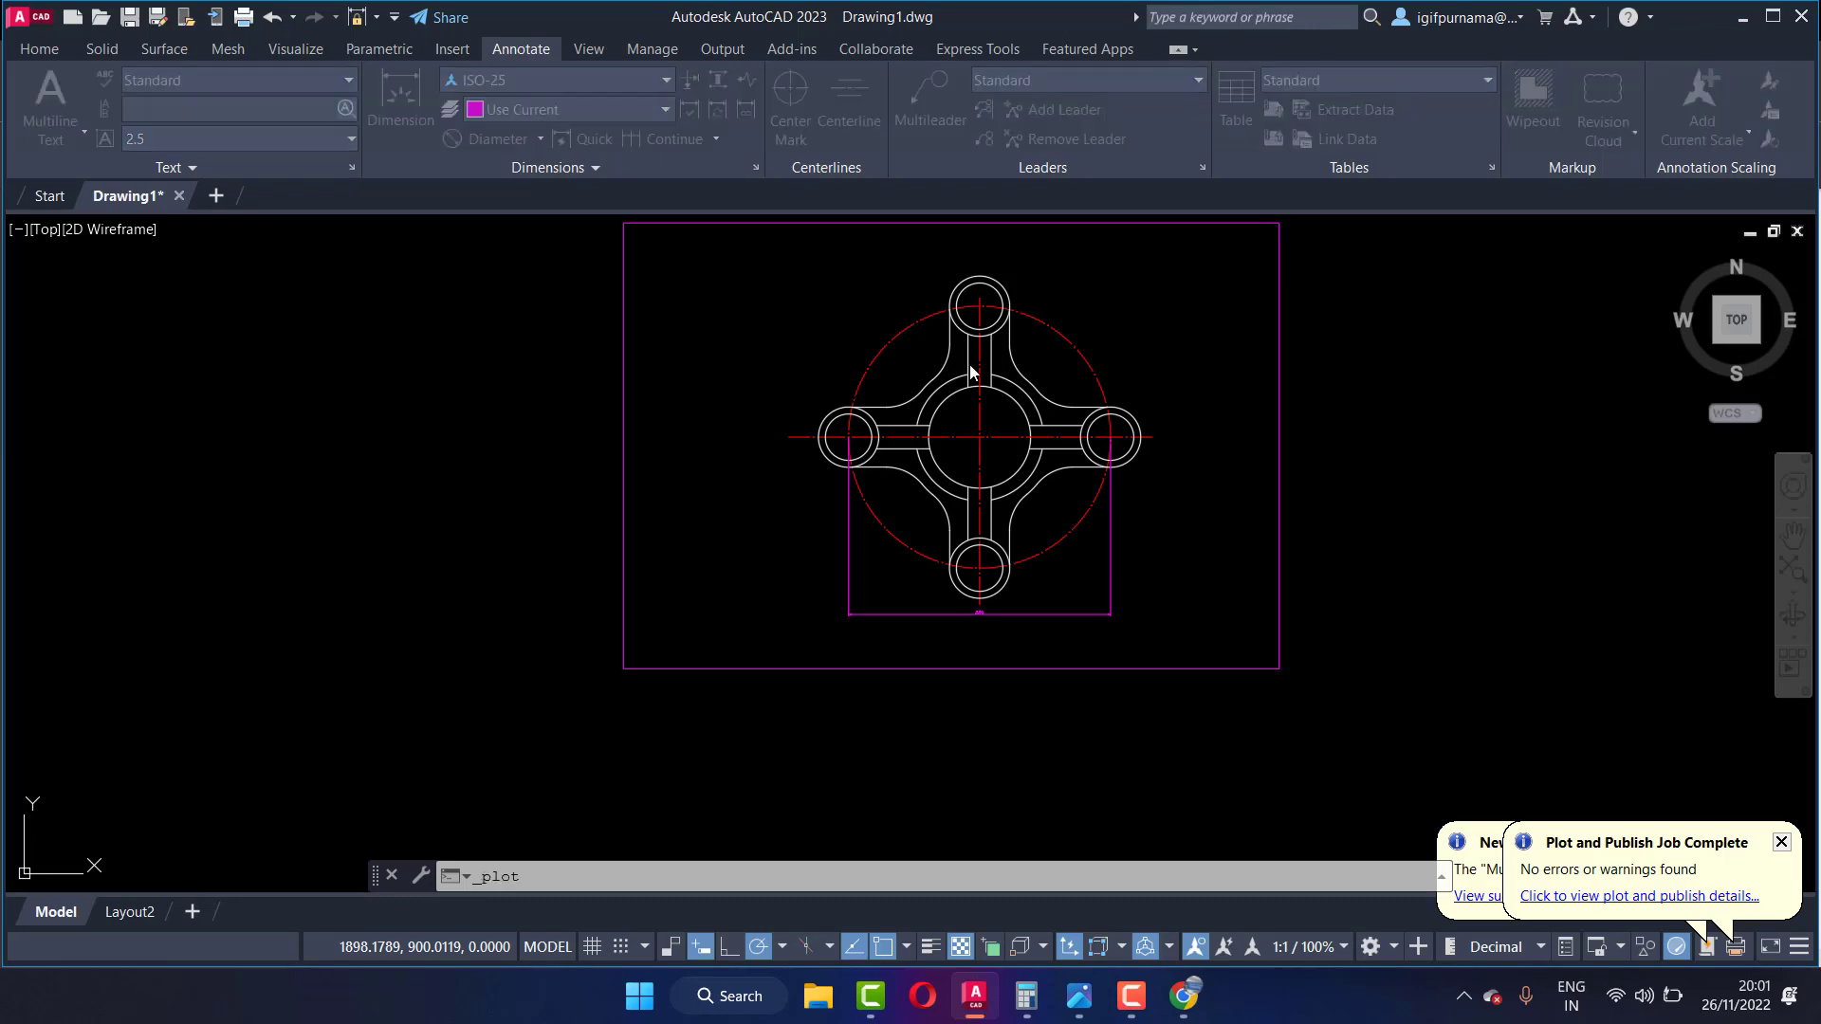
{"action": "left_click", "coordinate": [847, 316]}
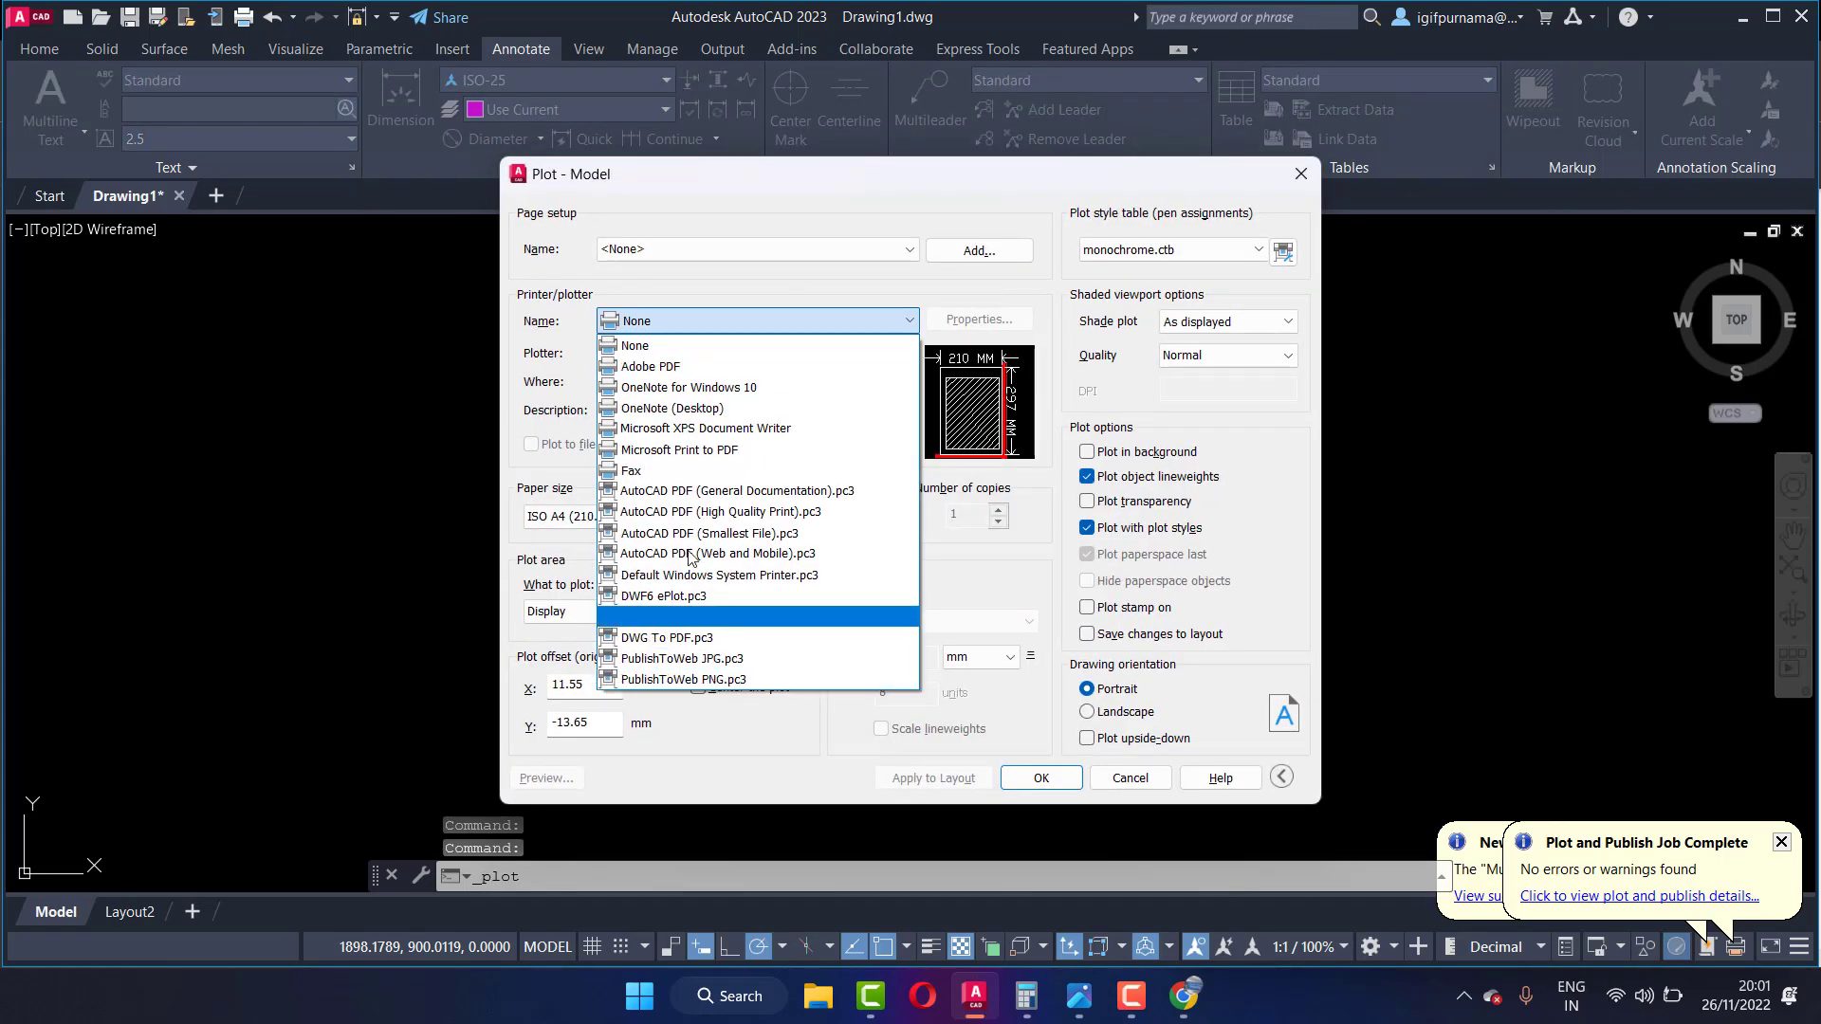
{"action": "left_click", "coordinate": [690, 637]}
{"action": "left_click", "coordinate": [698, 686]}
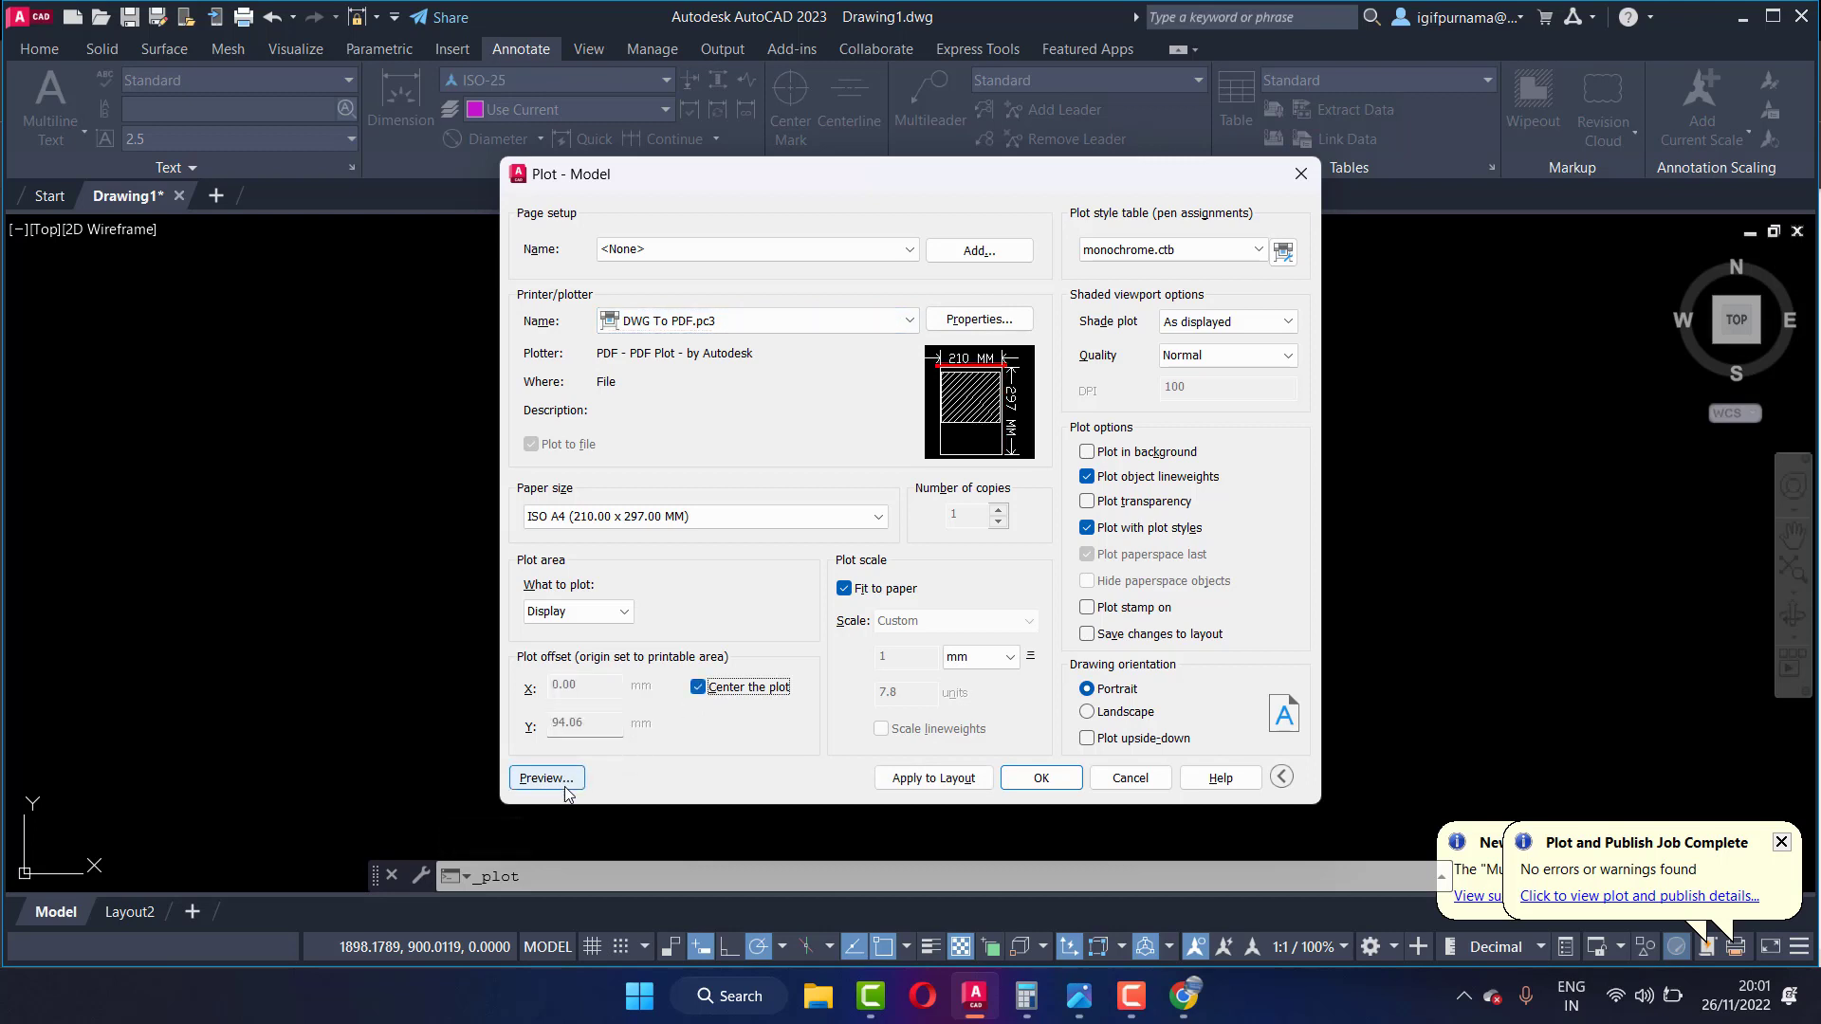
{"action": "left_click", "coordinate": [1122, 713]}
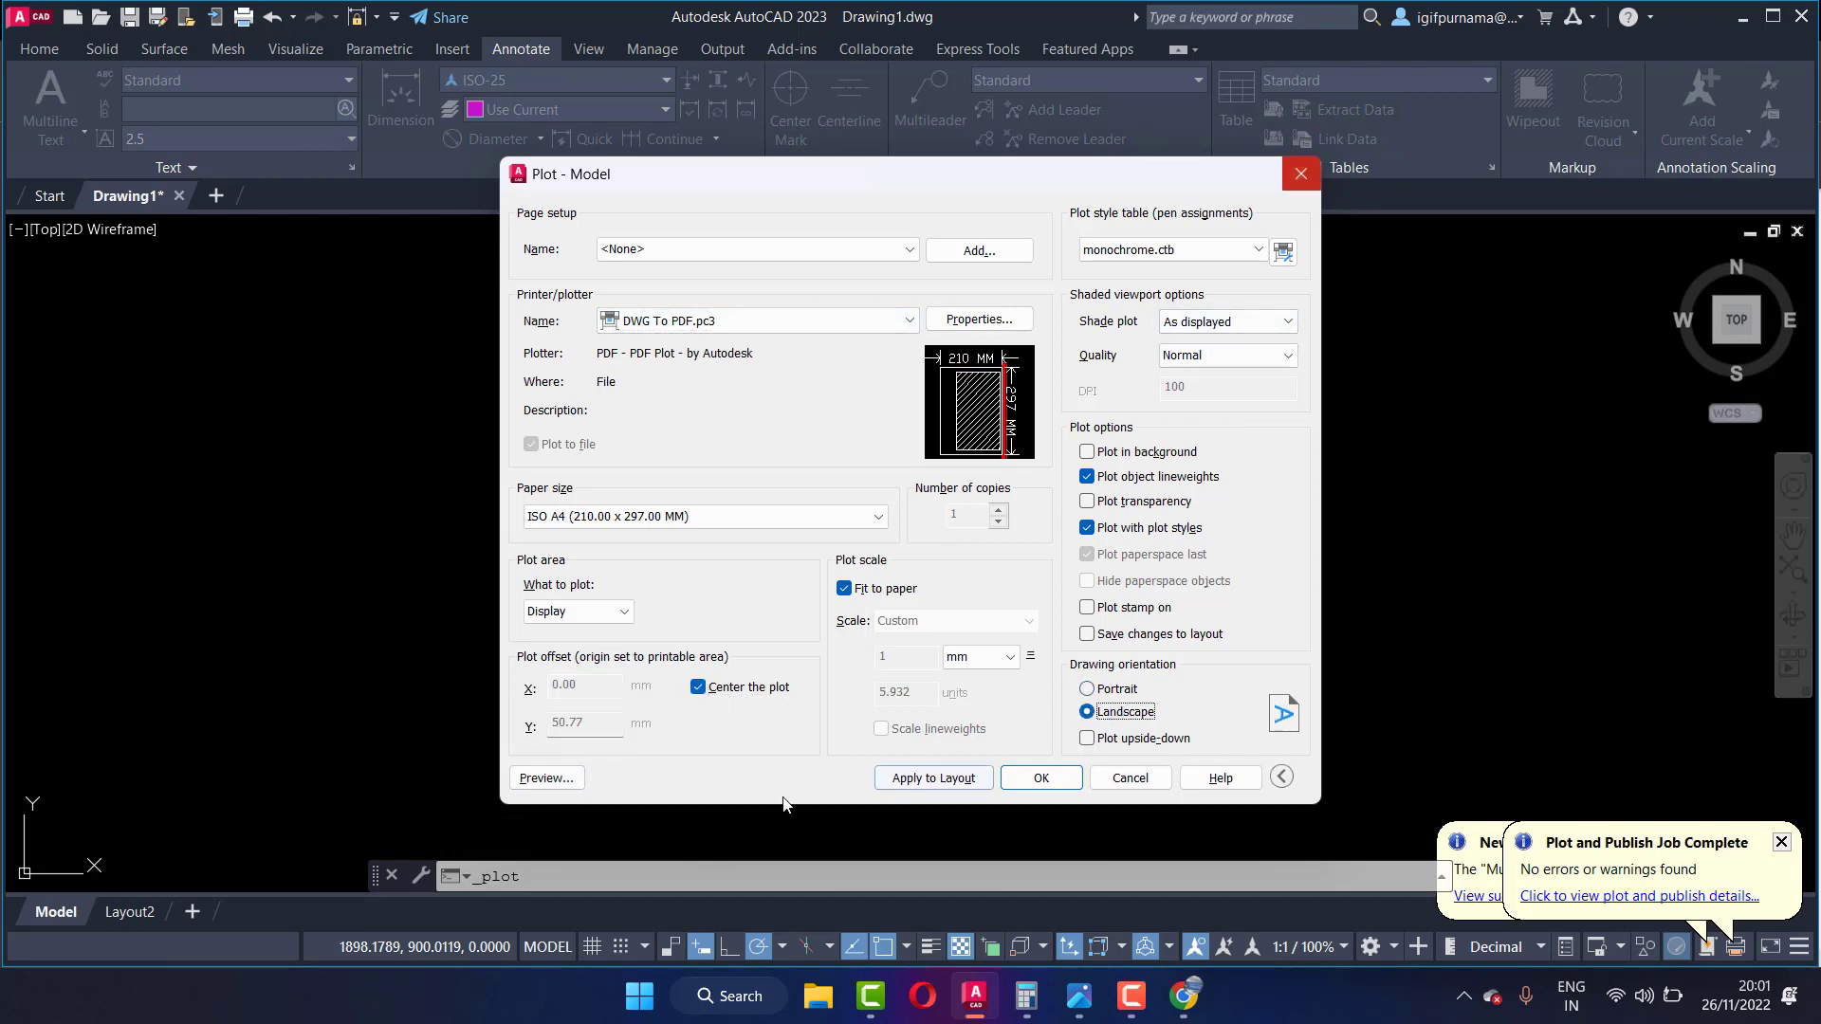
{"action": "left_click", "coordinate": [547, 778]}
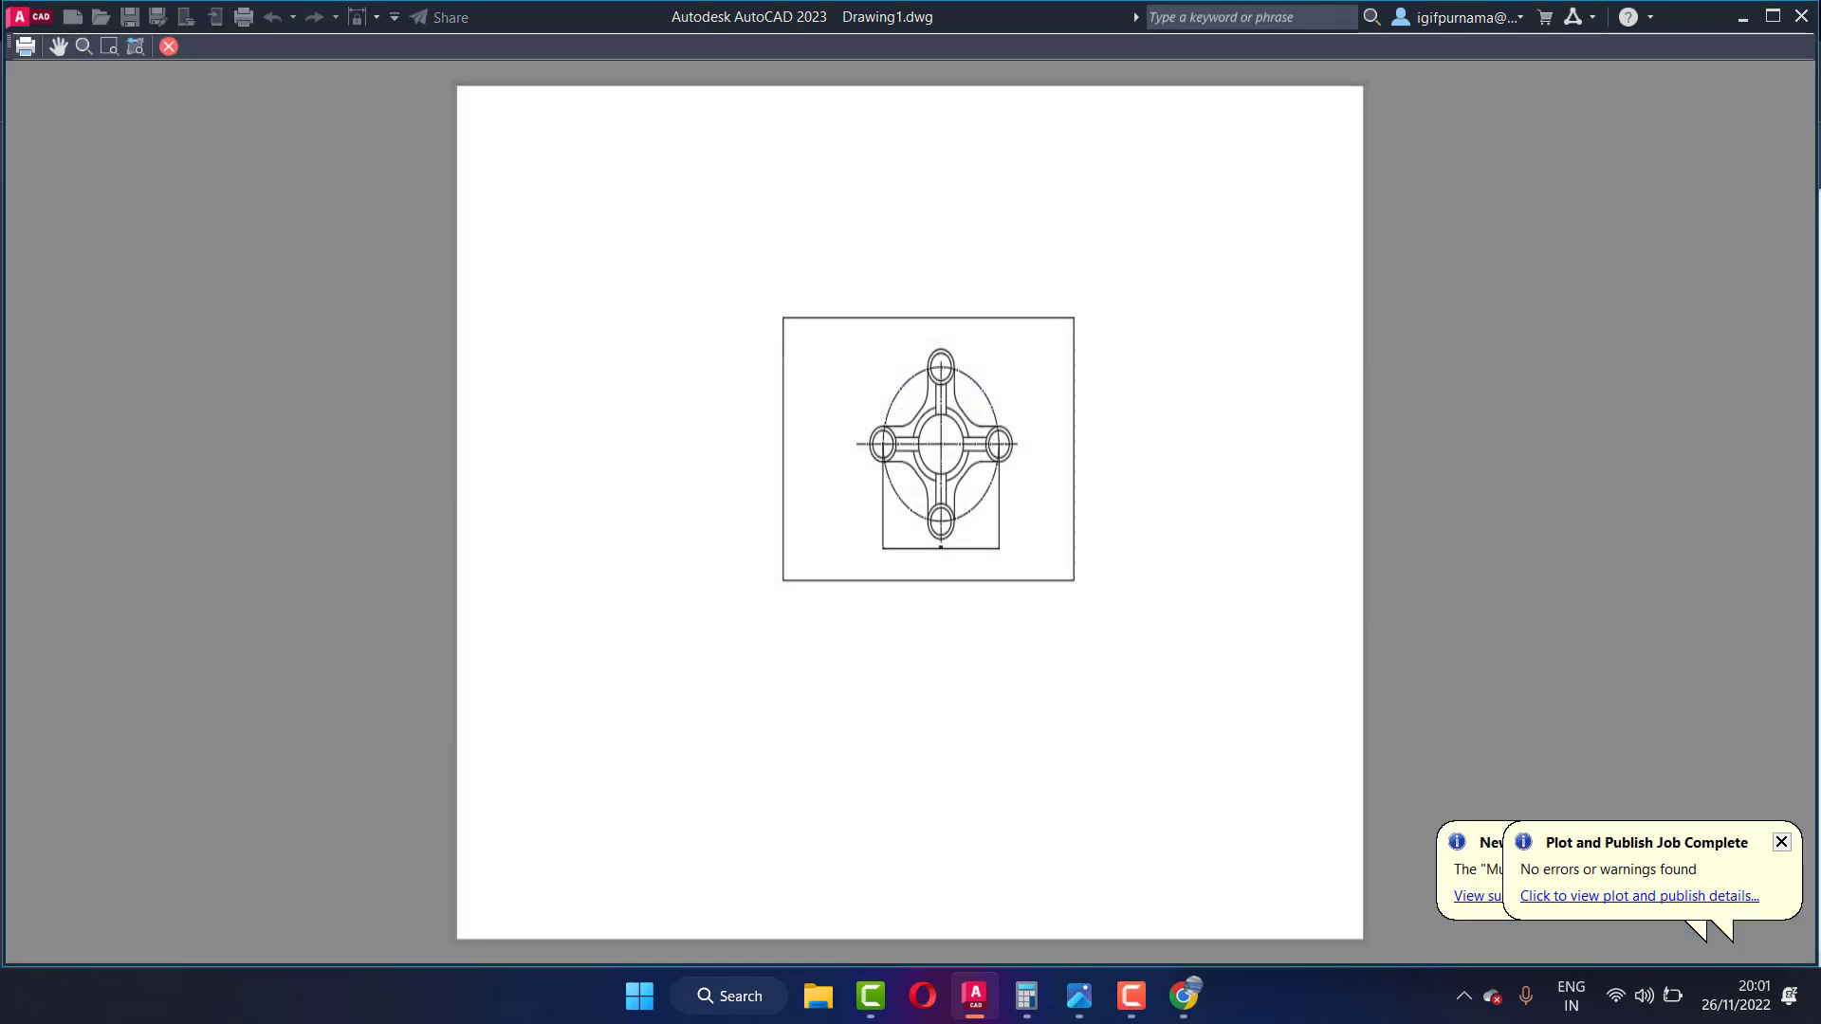
{"action": "right_click", "coordinate": [819, 370]}
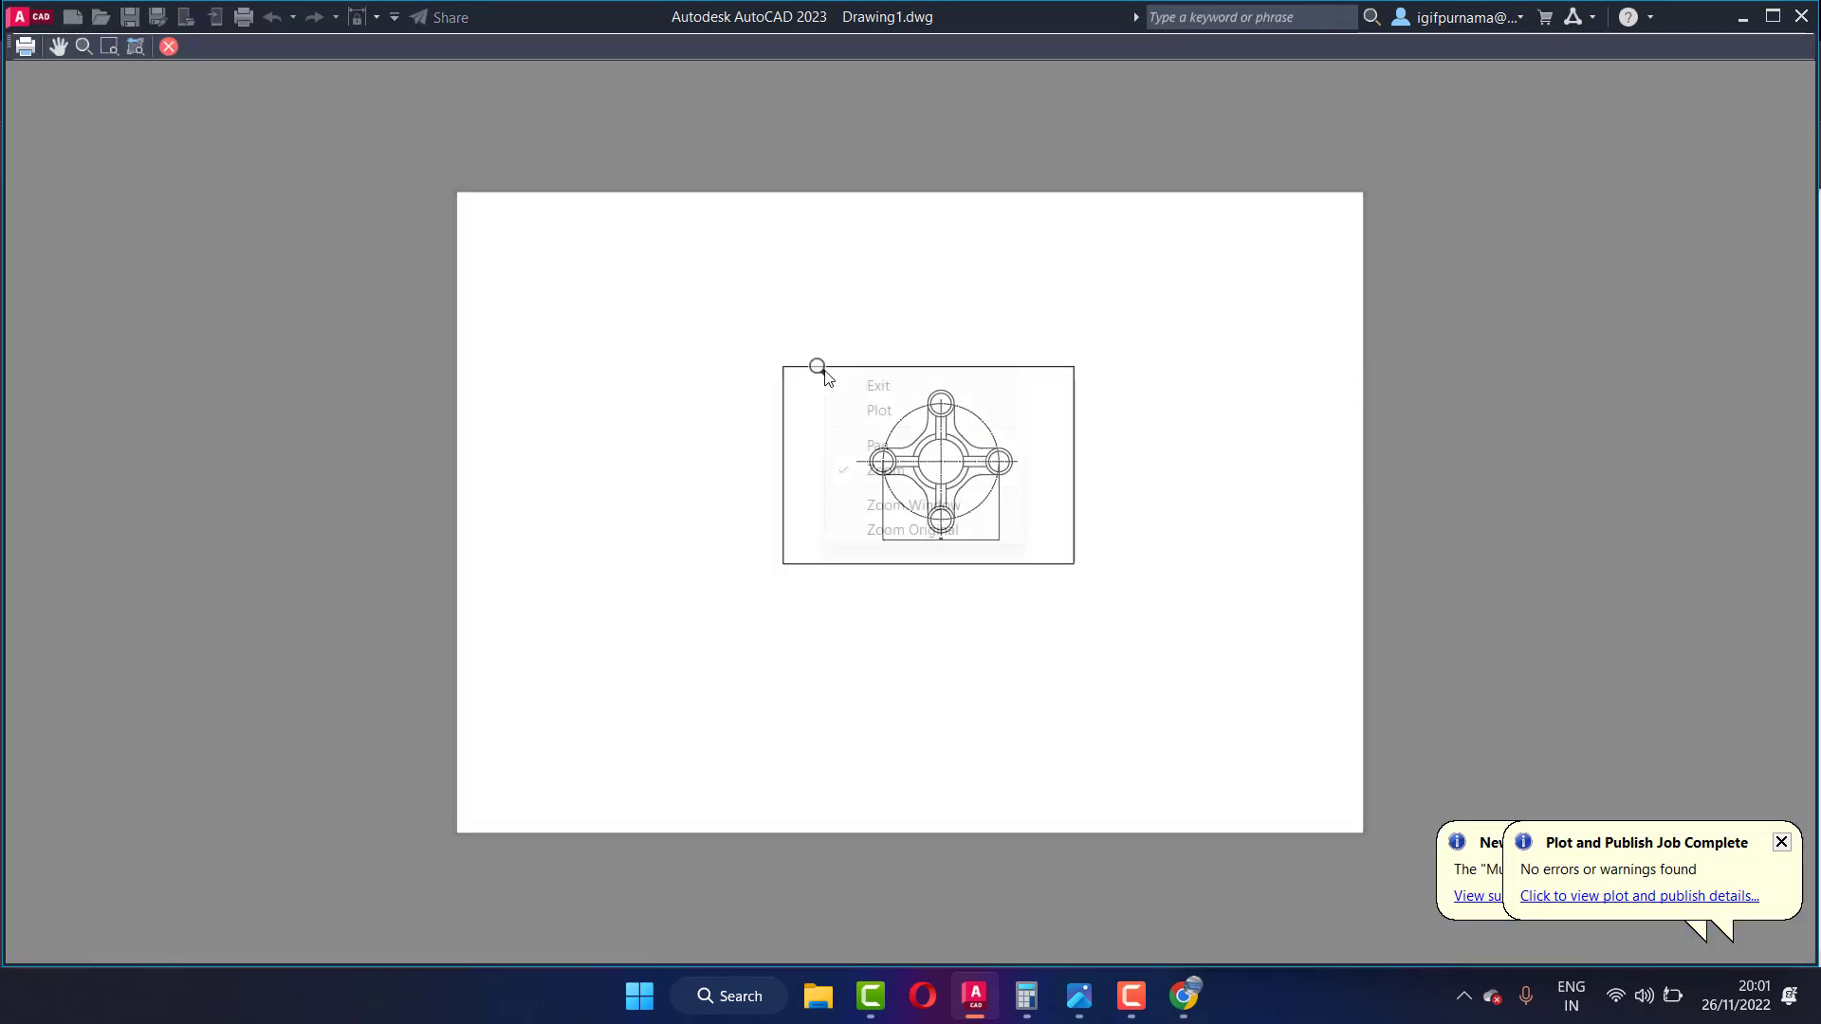
{"action": "left_click", "coordinate": [893, 383]}
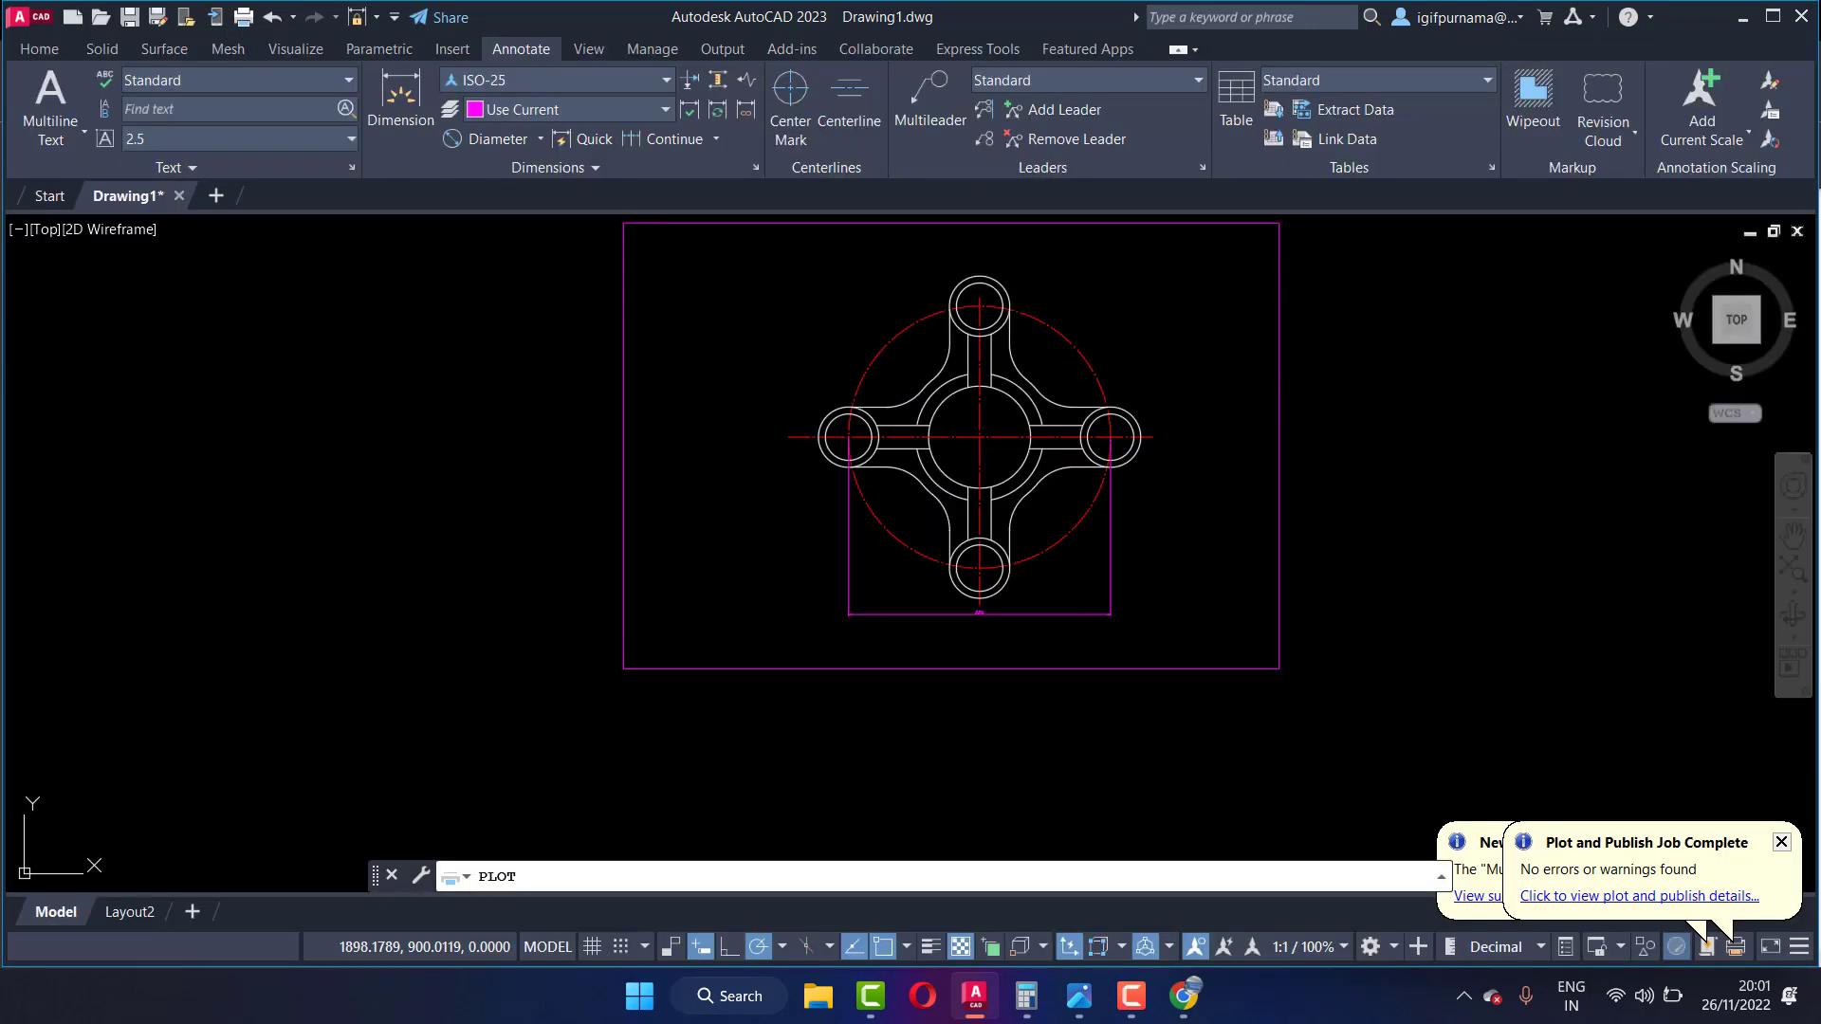
Step: Set the plot area to a window around the magenta frame and preview it
{"action": "left_click", "coordinate": [570, 611]}
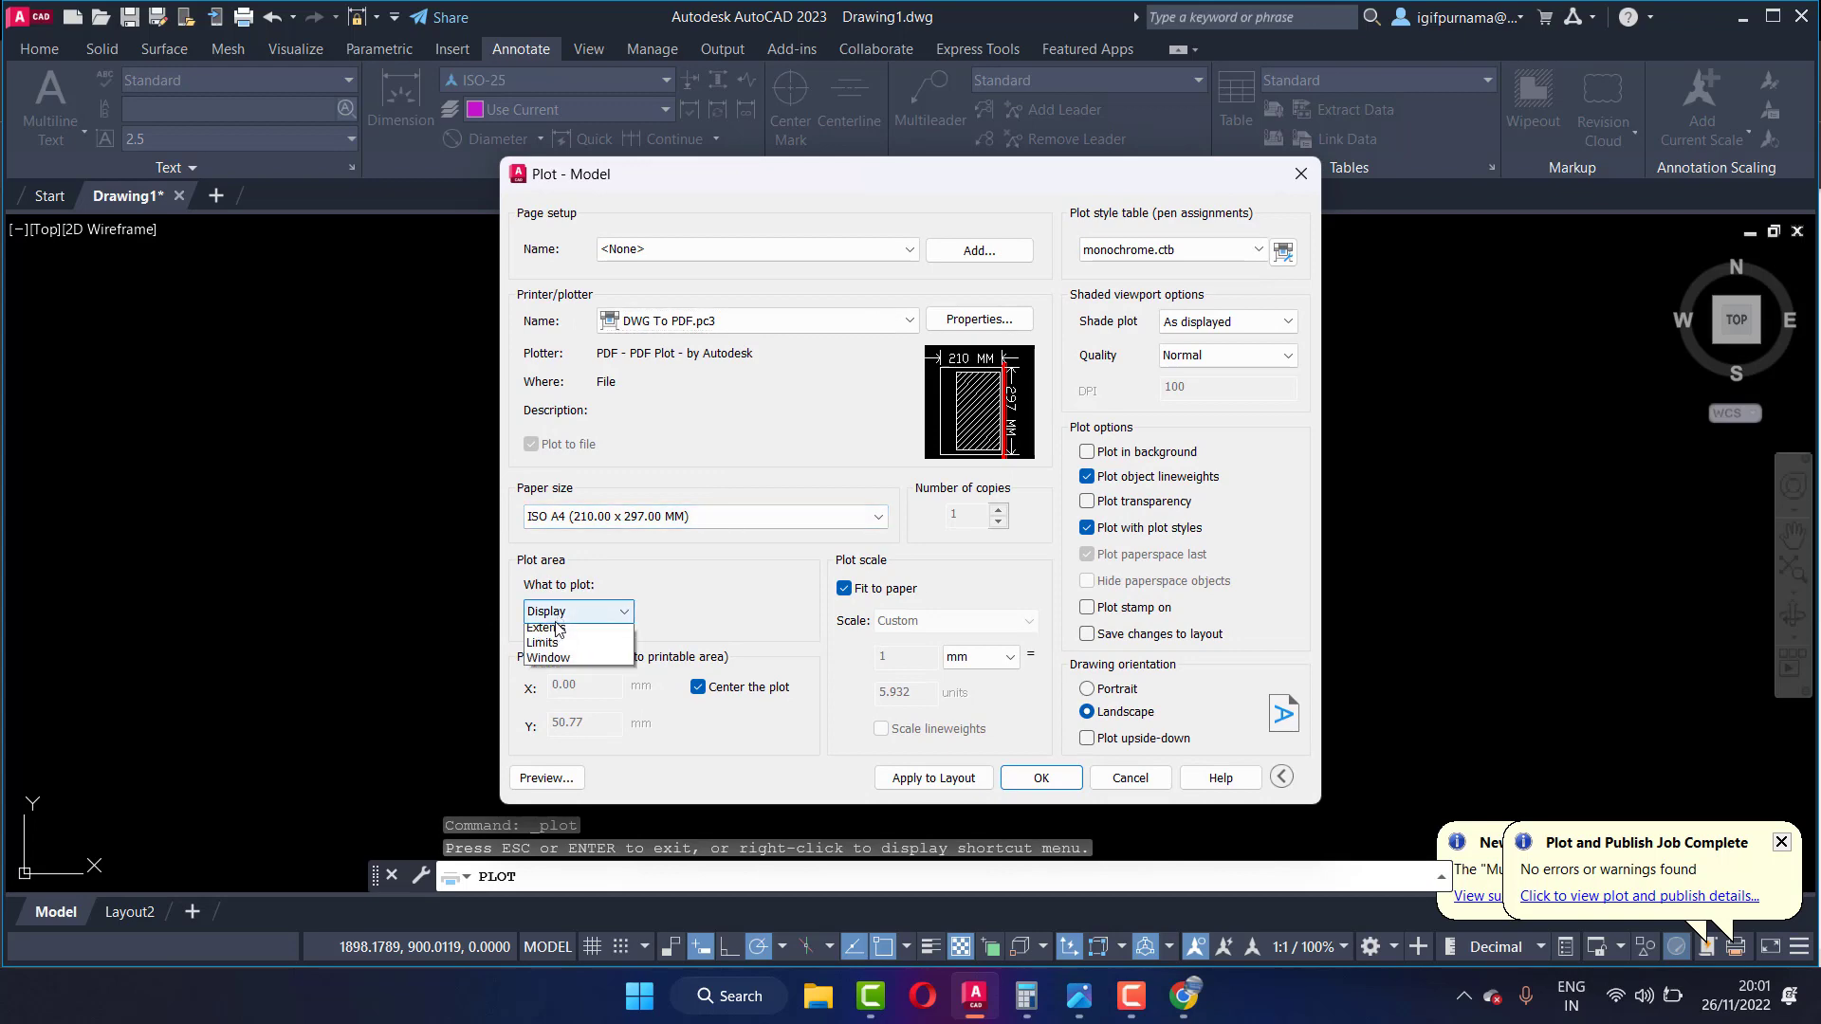
{"action": "left_click", "coordinate": [550, 680]}
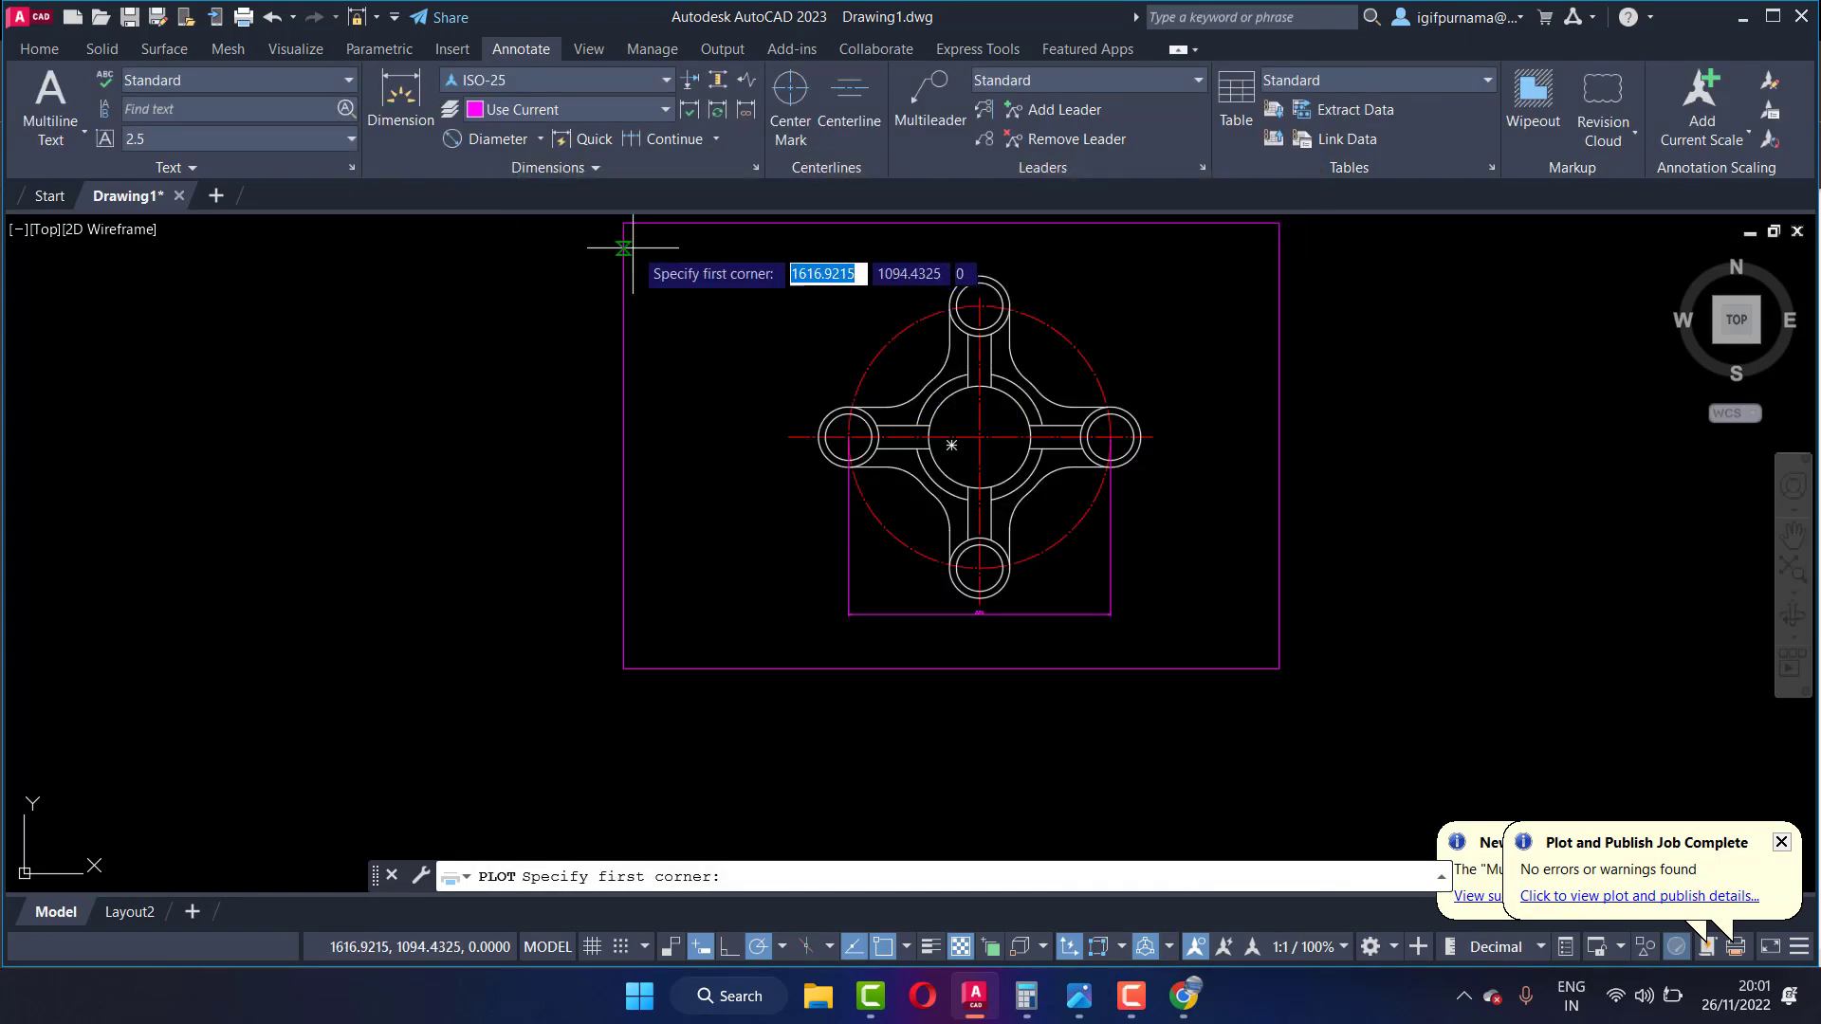
{"action": "left_click", "coordinate": [623, 223]}
{"action": "left_click", "coordinate": [1282, 669]}
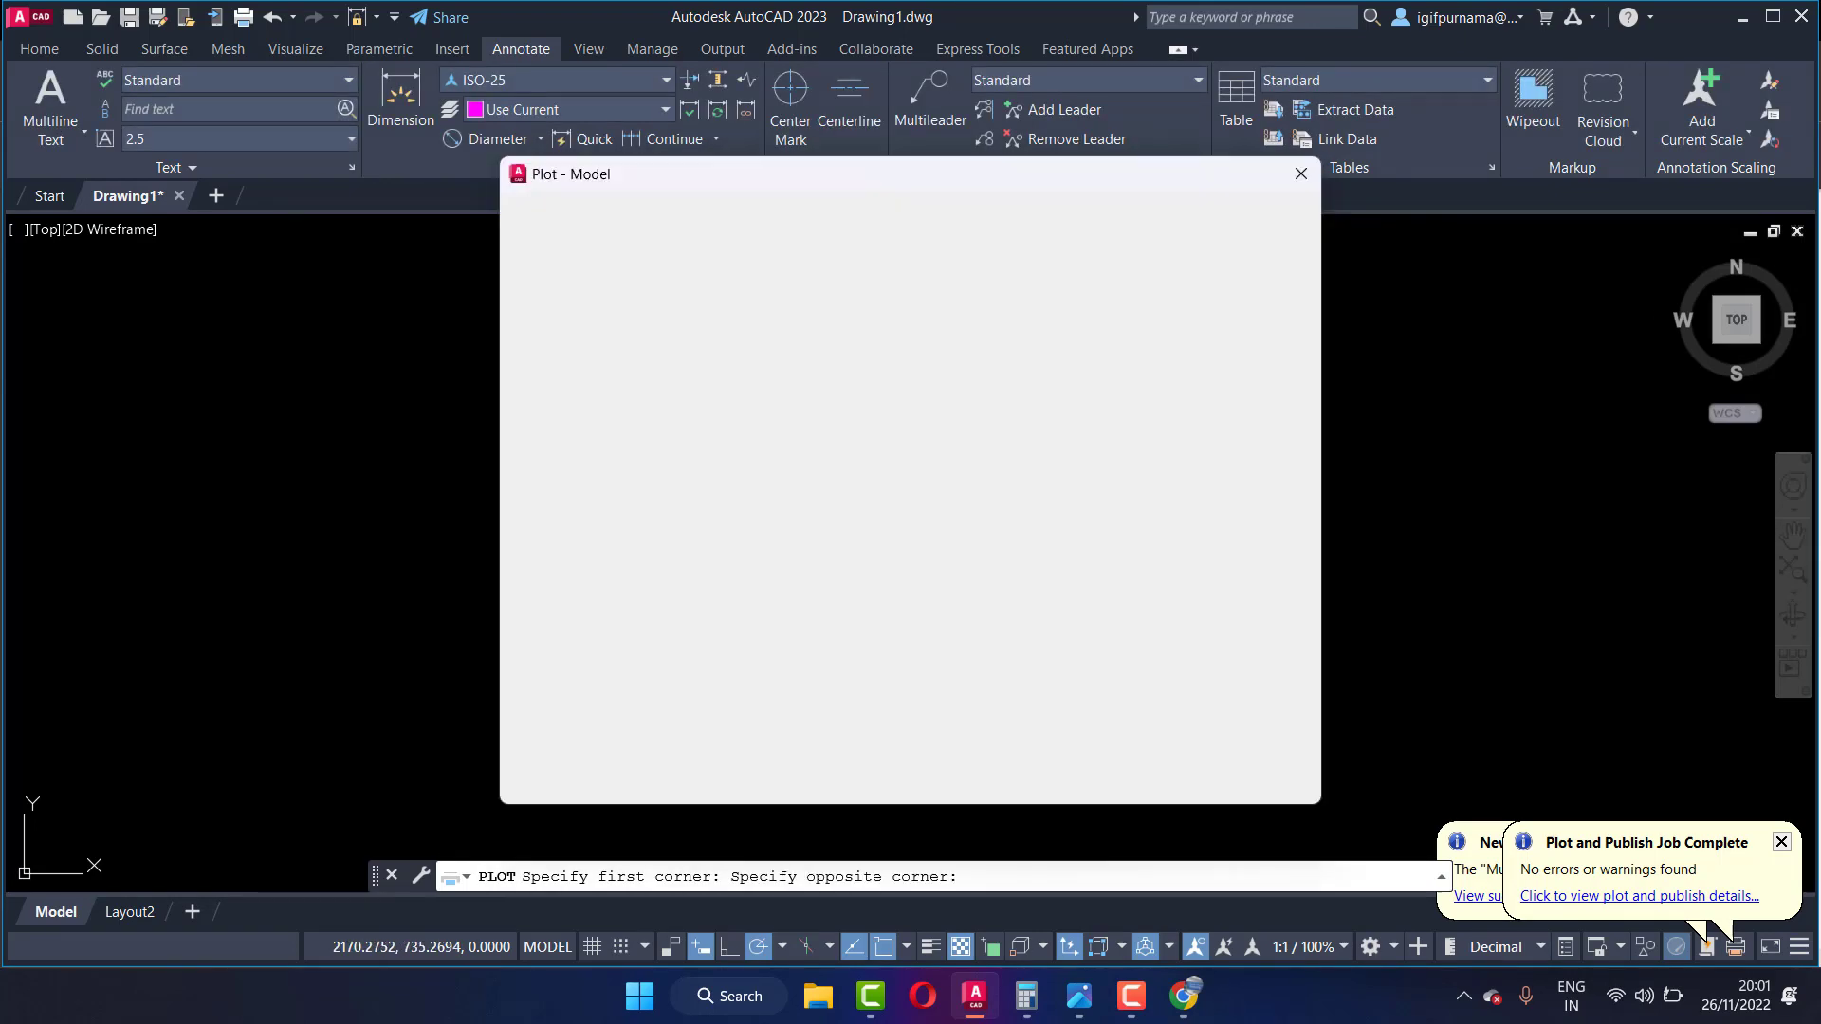
{"action": "left_click", "coordinate": [546, 778]}
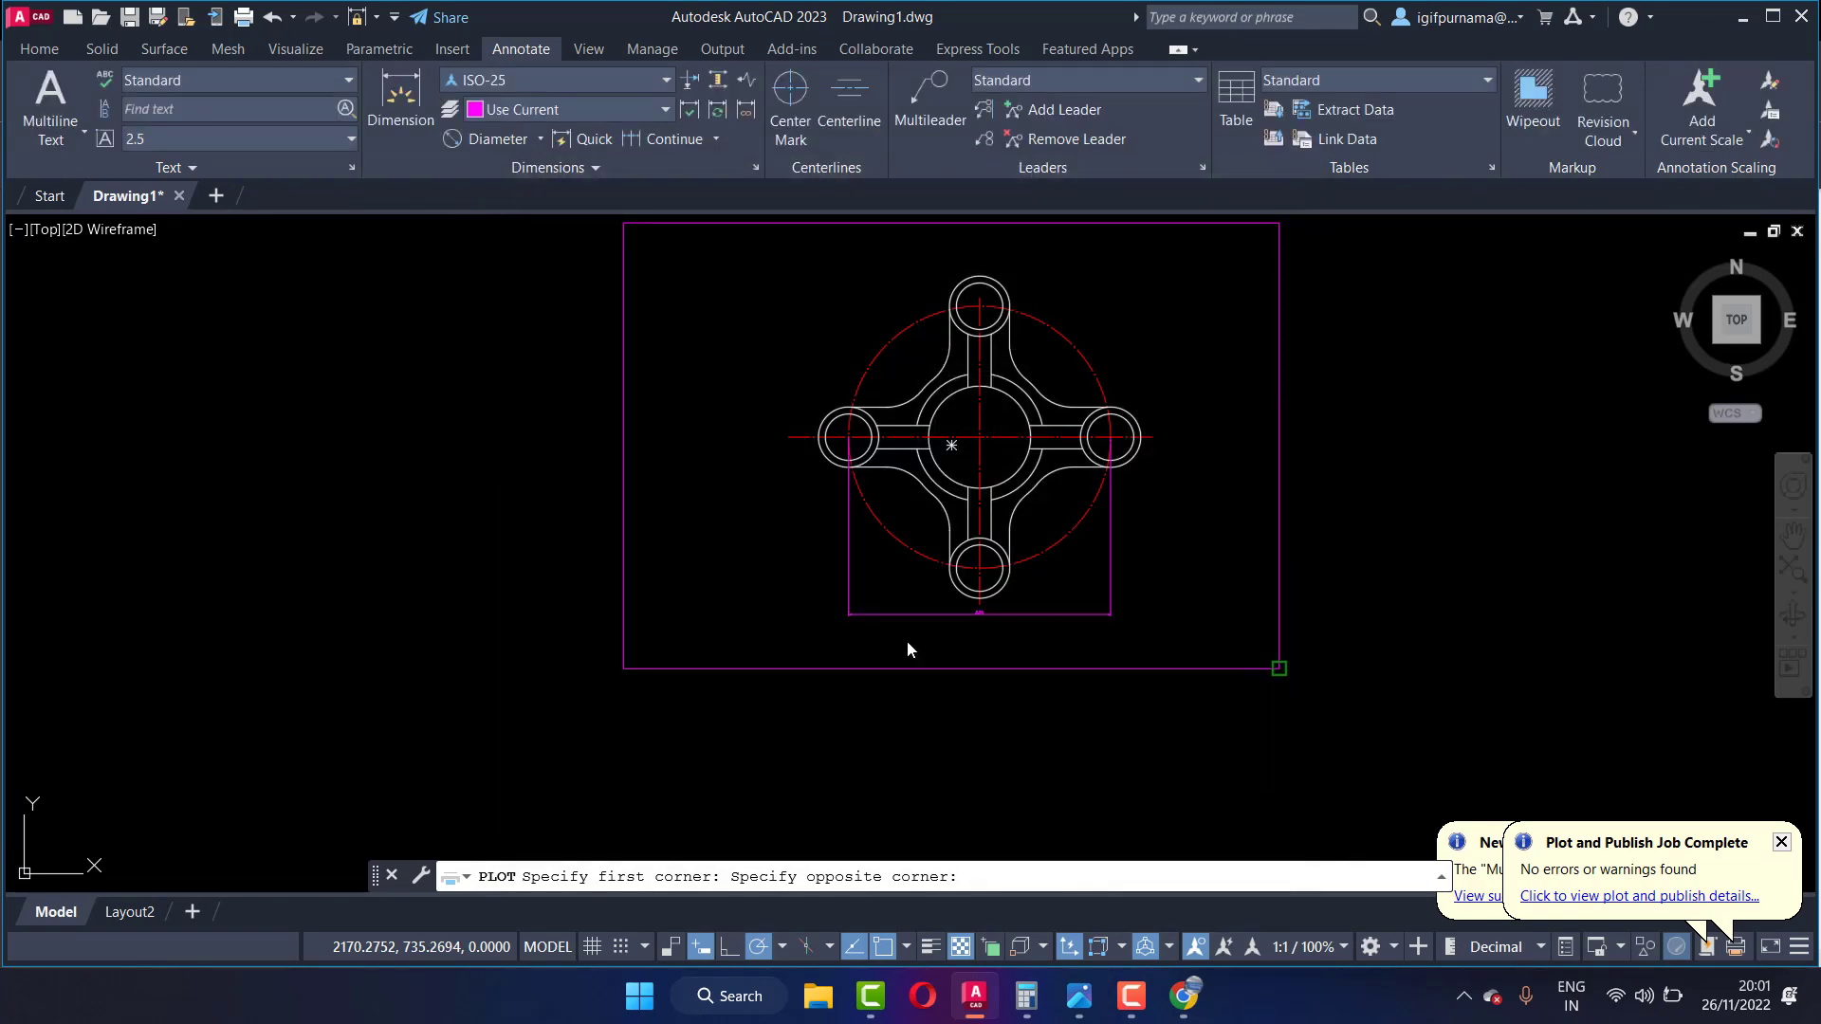
Step: Zoom around the plot preview to inspect the flange sheet and its 226 dimension
{"action": "scroll", "coordinate": [954, 752], "scroll_direction": "up", "scroll_amount": 5}
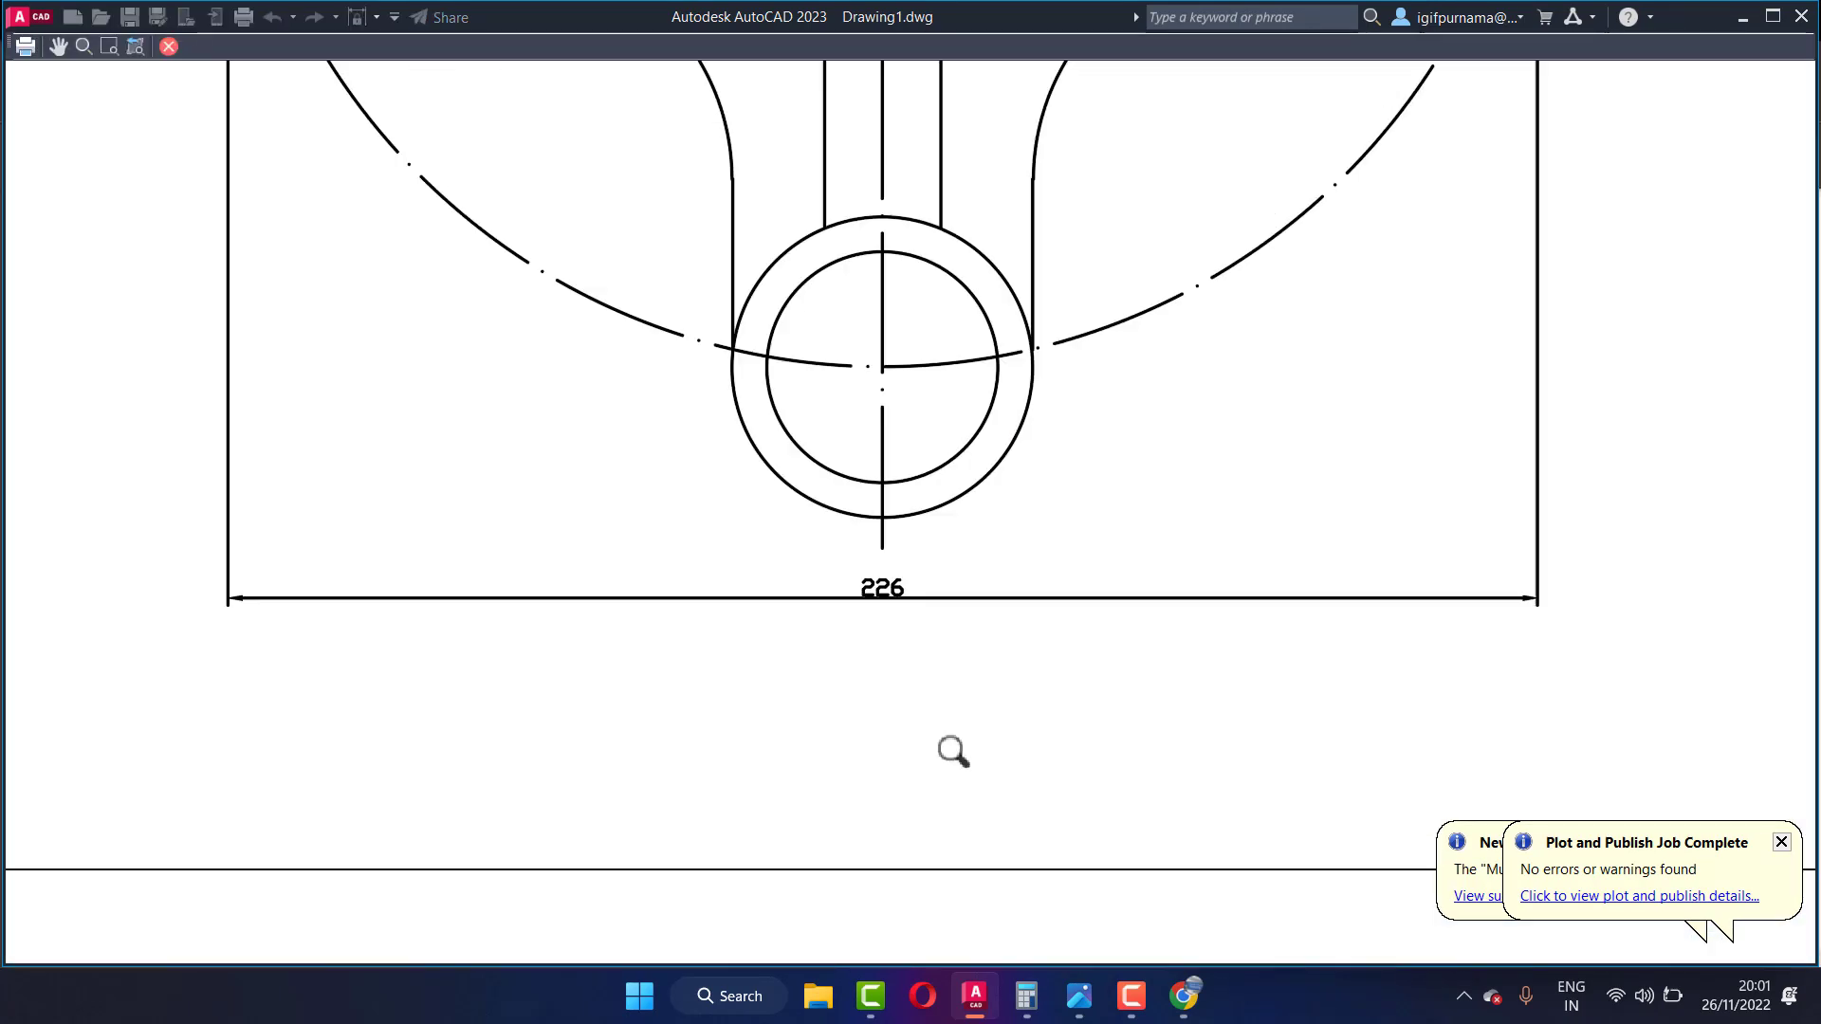
{"action": "scroll", "coordinate": [948, 654], "scroll_direction": "down", "scroll_amount": 5}
{"action": "scroll", "coordinate": [958, 645], "scroll_direction": "up", "scroll_amount": 5}
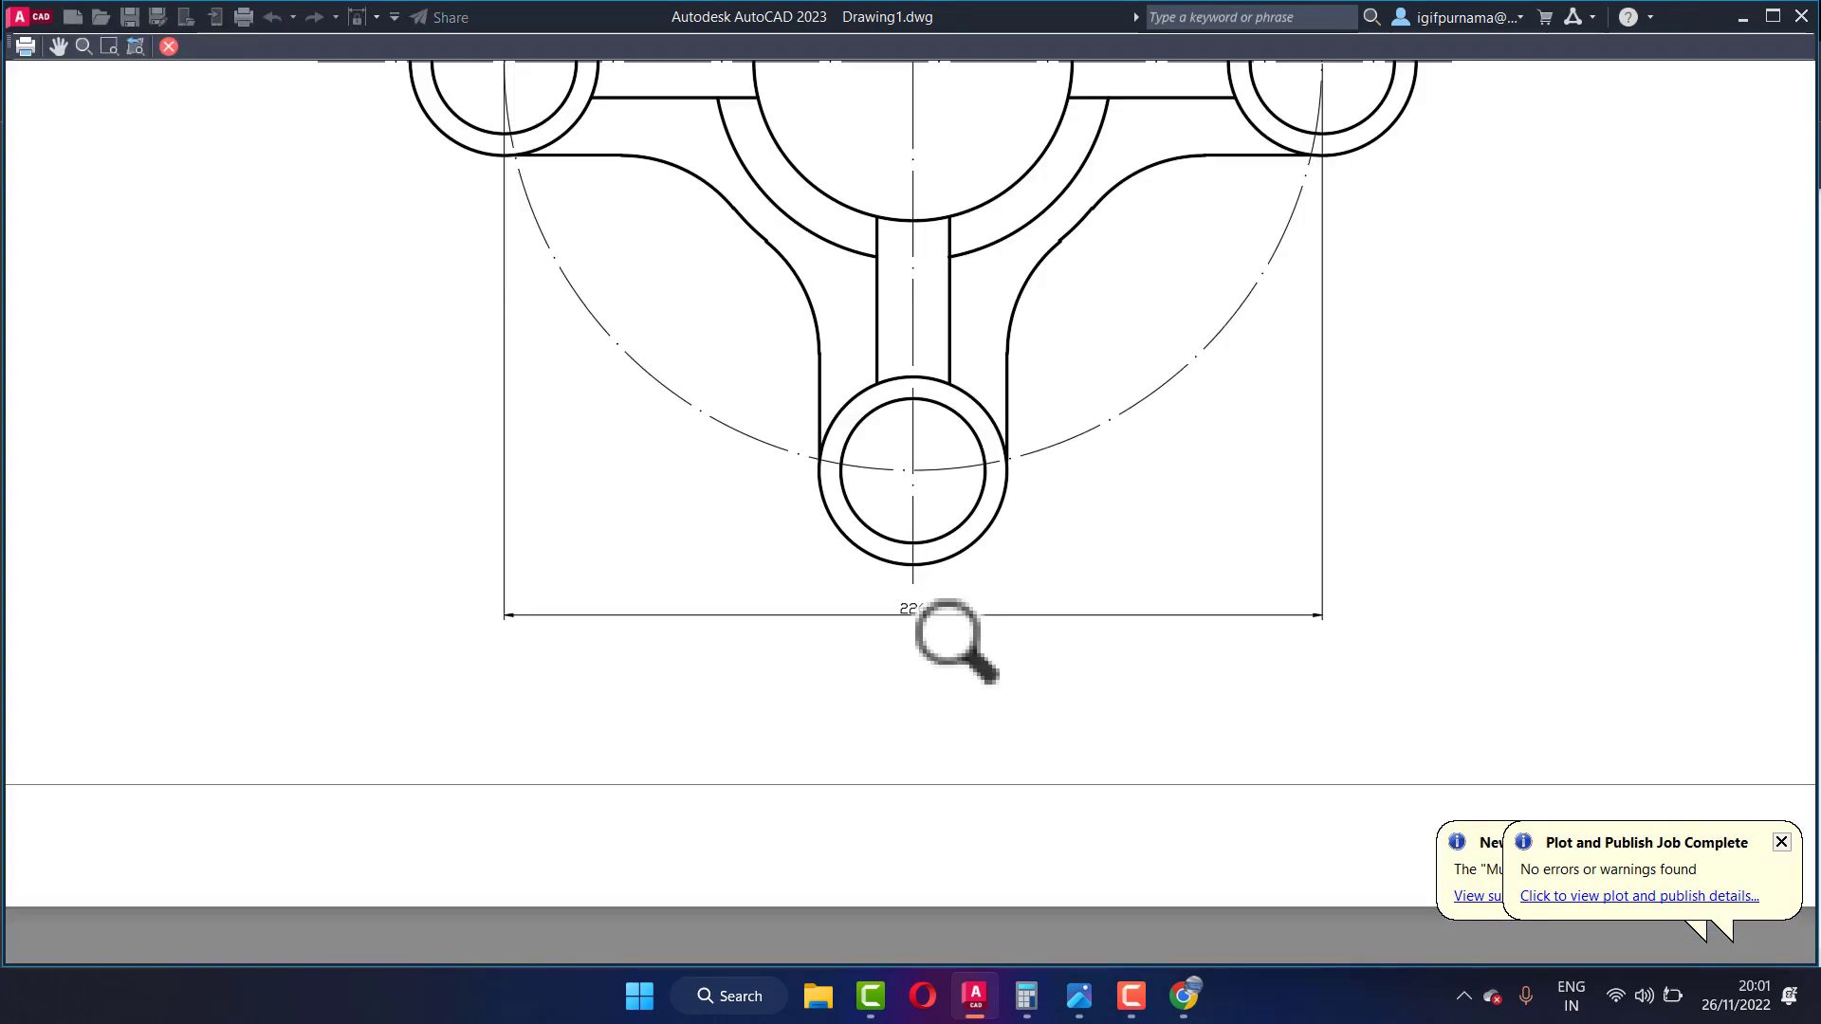
{"action": "scroll", "coordinate": [943, 626], "scroll_direction": "down", "scroll_amount": 5}
{"action": "scroll", "coordinate": [930, 612], "scroll_direction": "up", "scroll_amount": 5}
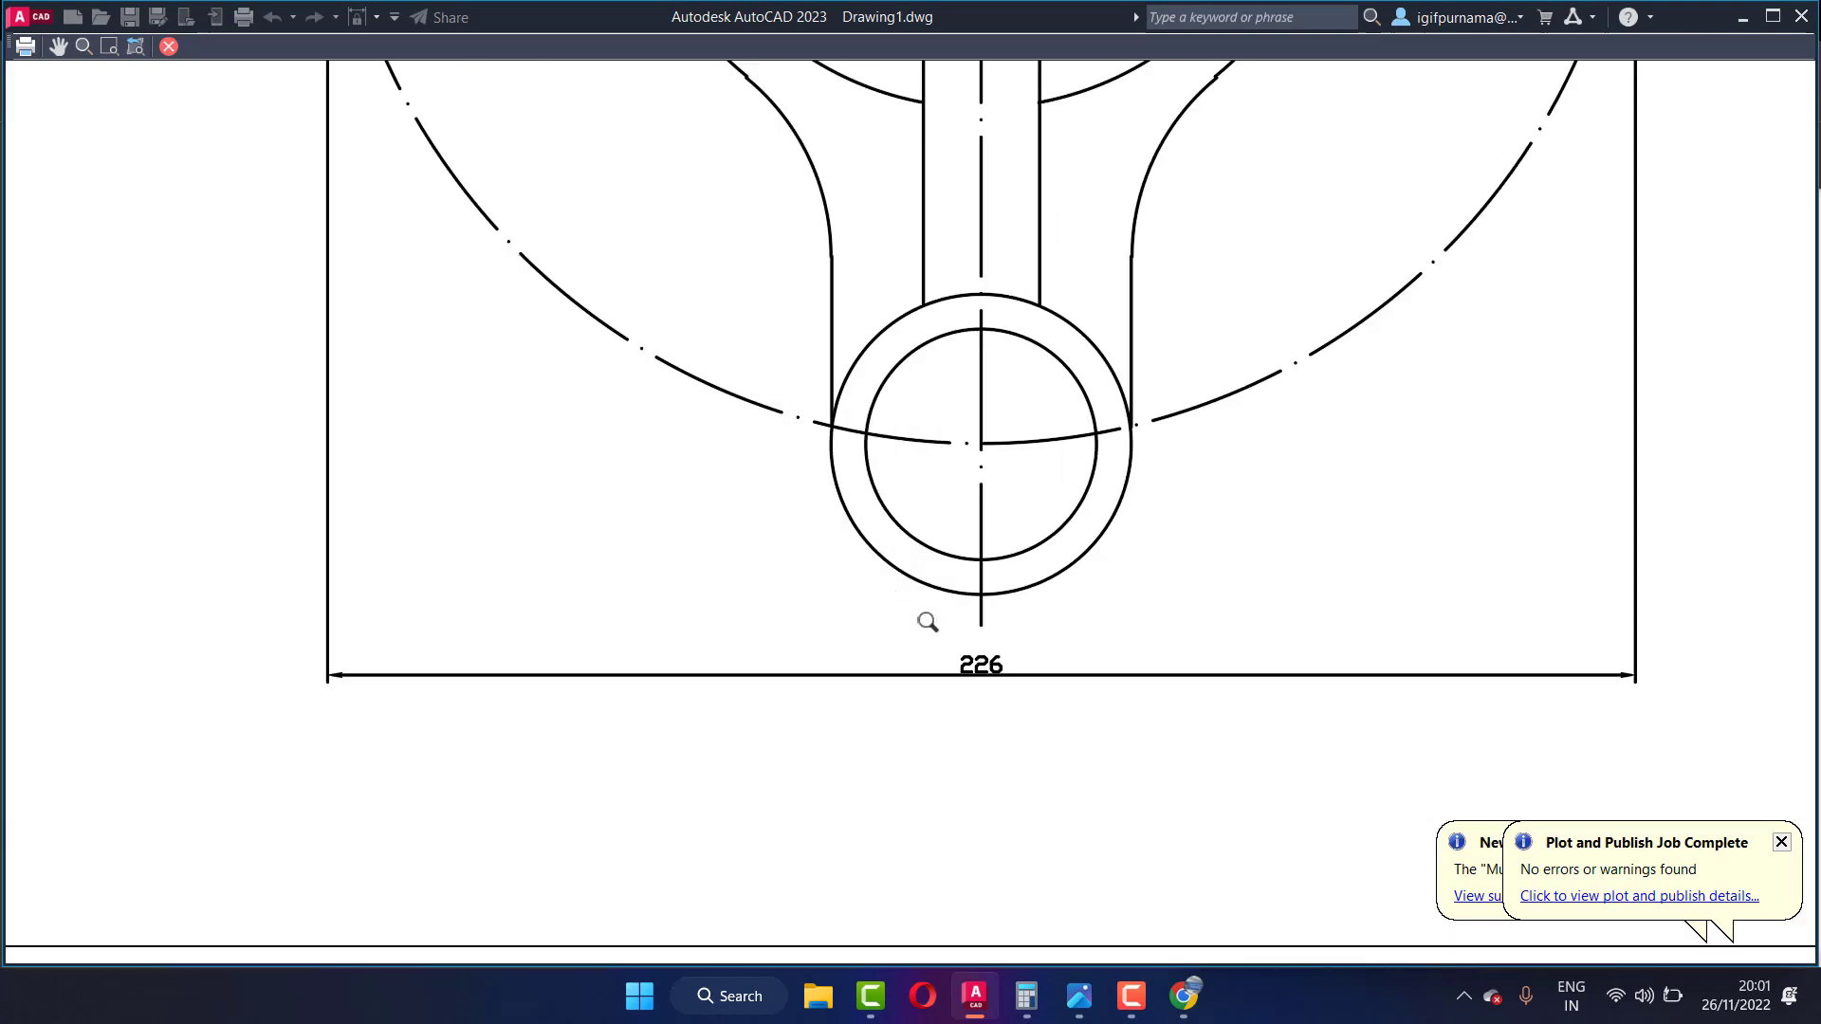
{"action": "scroll", "coordinate": [964, 405], "scroll_direction": "down", "scroll_amount": 5}
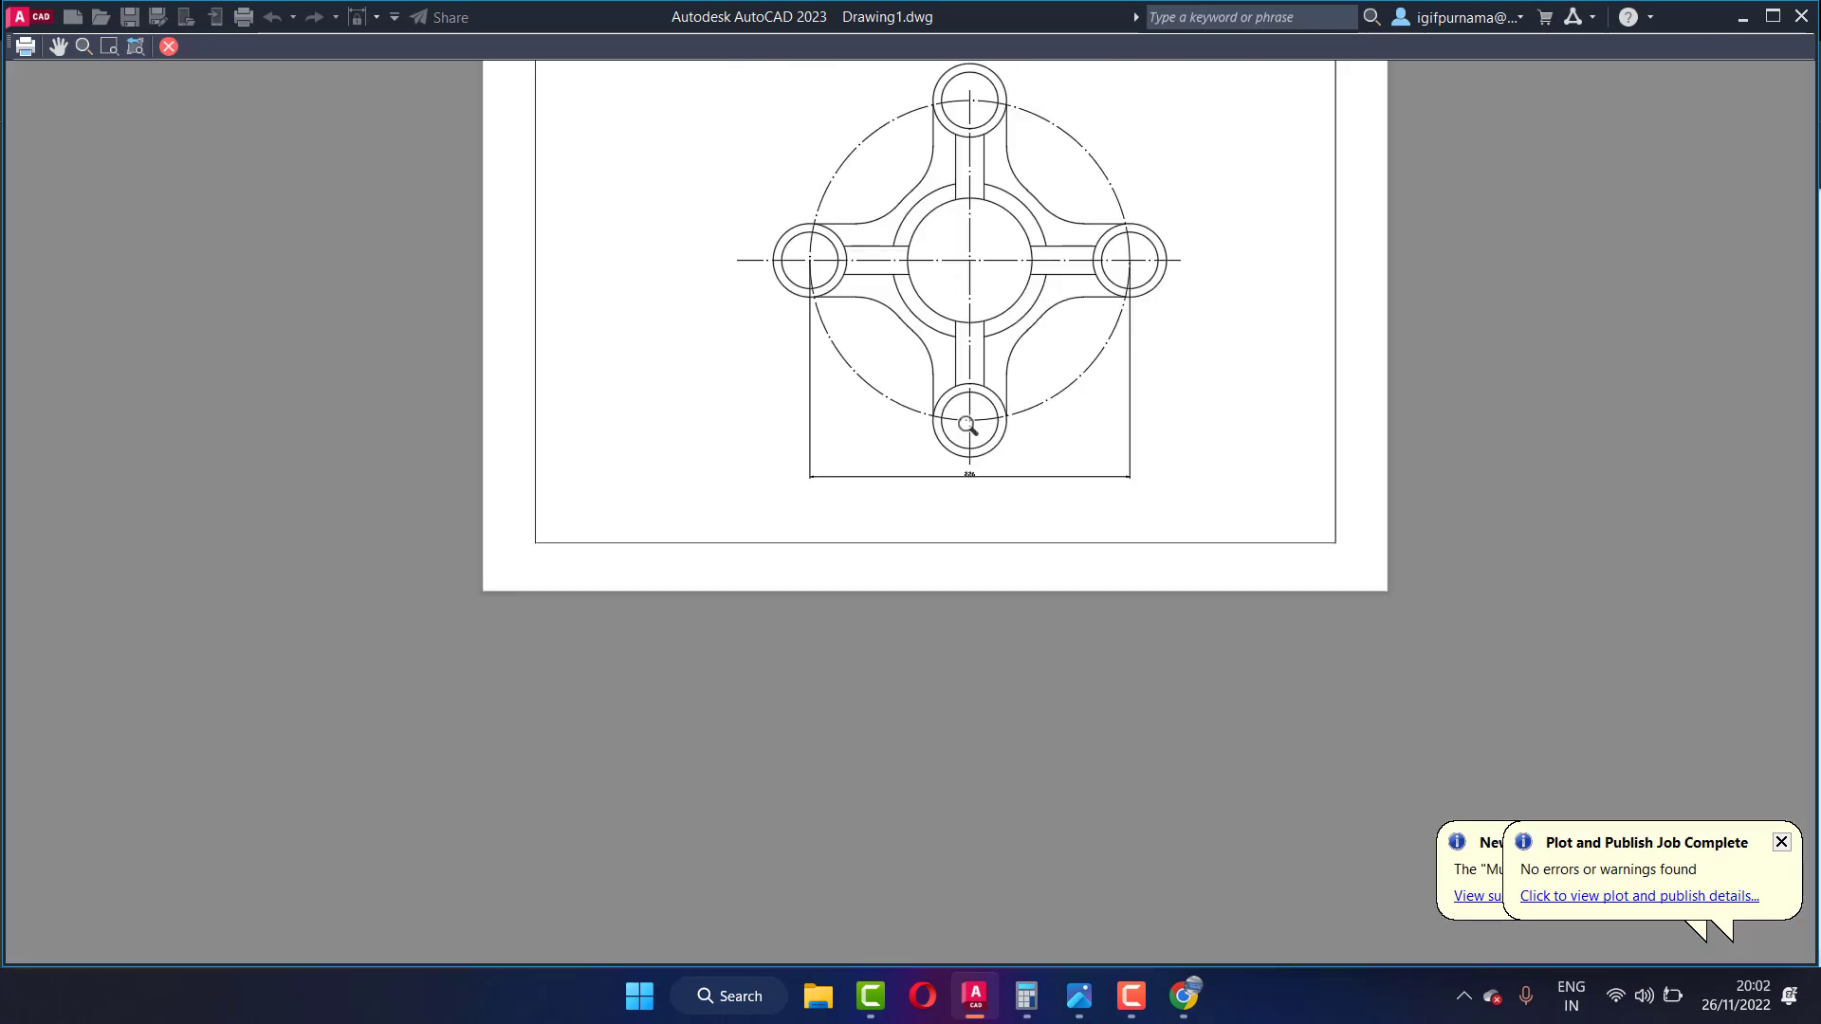
{"action": "scroll", "coordinate": [958, 379], "scroll_direction": "up", "scroll_amount": 2}
{"action": "scroll", "coordinate": [911, 322], "scroll_direction": "up", "scroll_amount": 2}
{"action": "scroll", "coordinate": [835, 370], "scroll_direction": "down", "scroll_amount": 4}
{"action": "scroll", "coordinate": [788, 446], "scroll_direction": "up", "scroll_amount": 3}
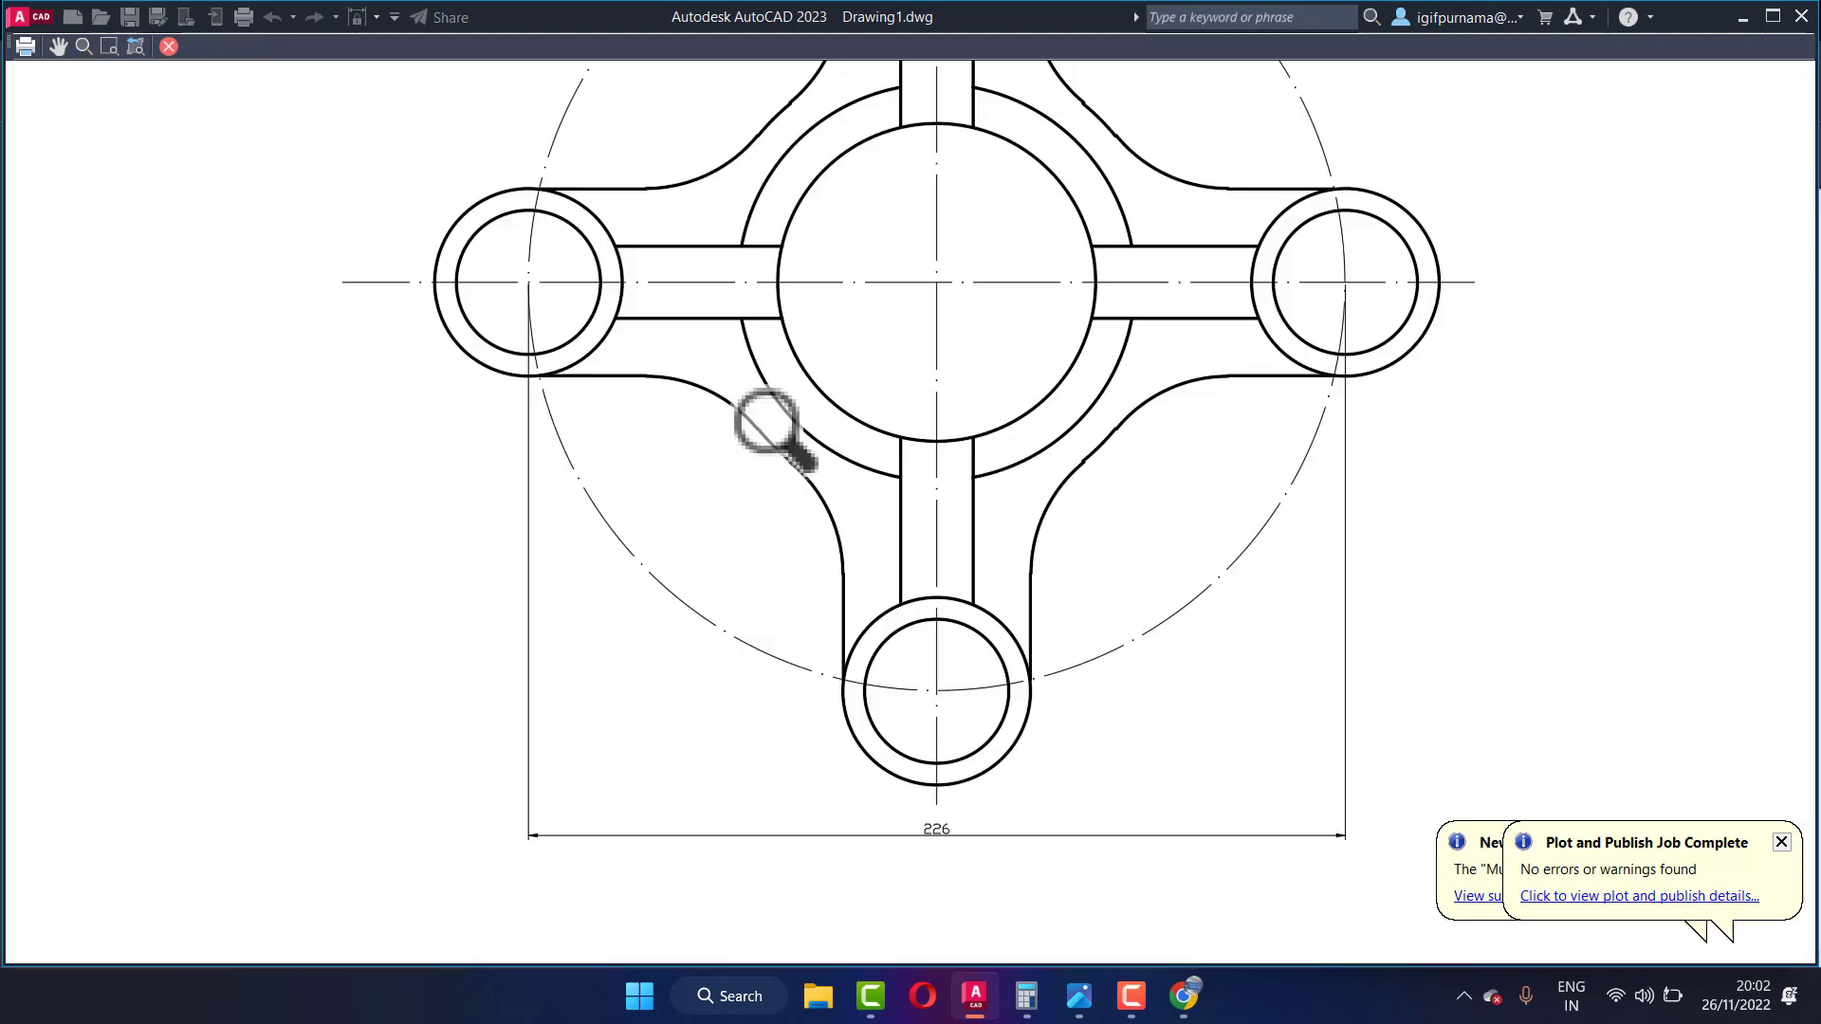
{"action": "scroll", "coordinate": [816, 465], "scroll_direction": "up", "scroll_amount": 2}
{"action": "scroll", "coordinate": [882, 550], "scroll_direction": "down", "scroll_amount": 4}
{"action": "scroll", "coordinate": [861, 607], "scroll_direction": "up", "scroll_amount": 2}
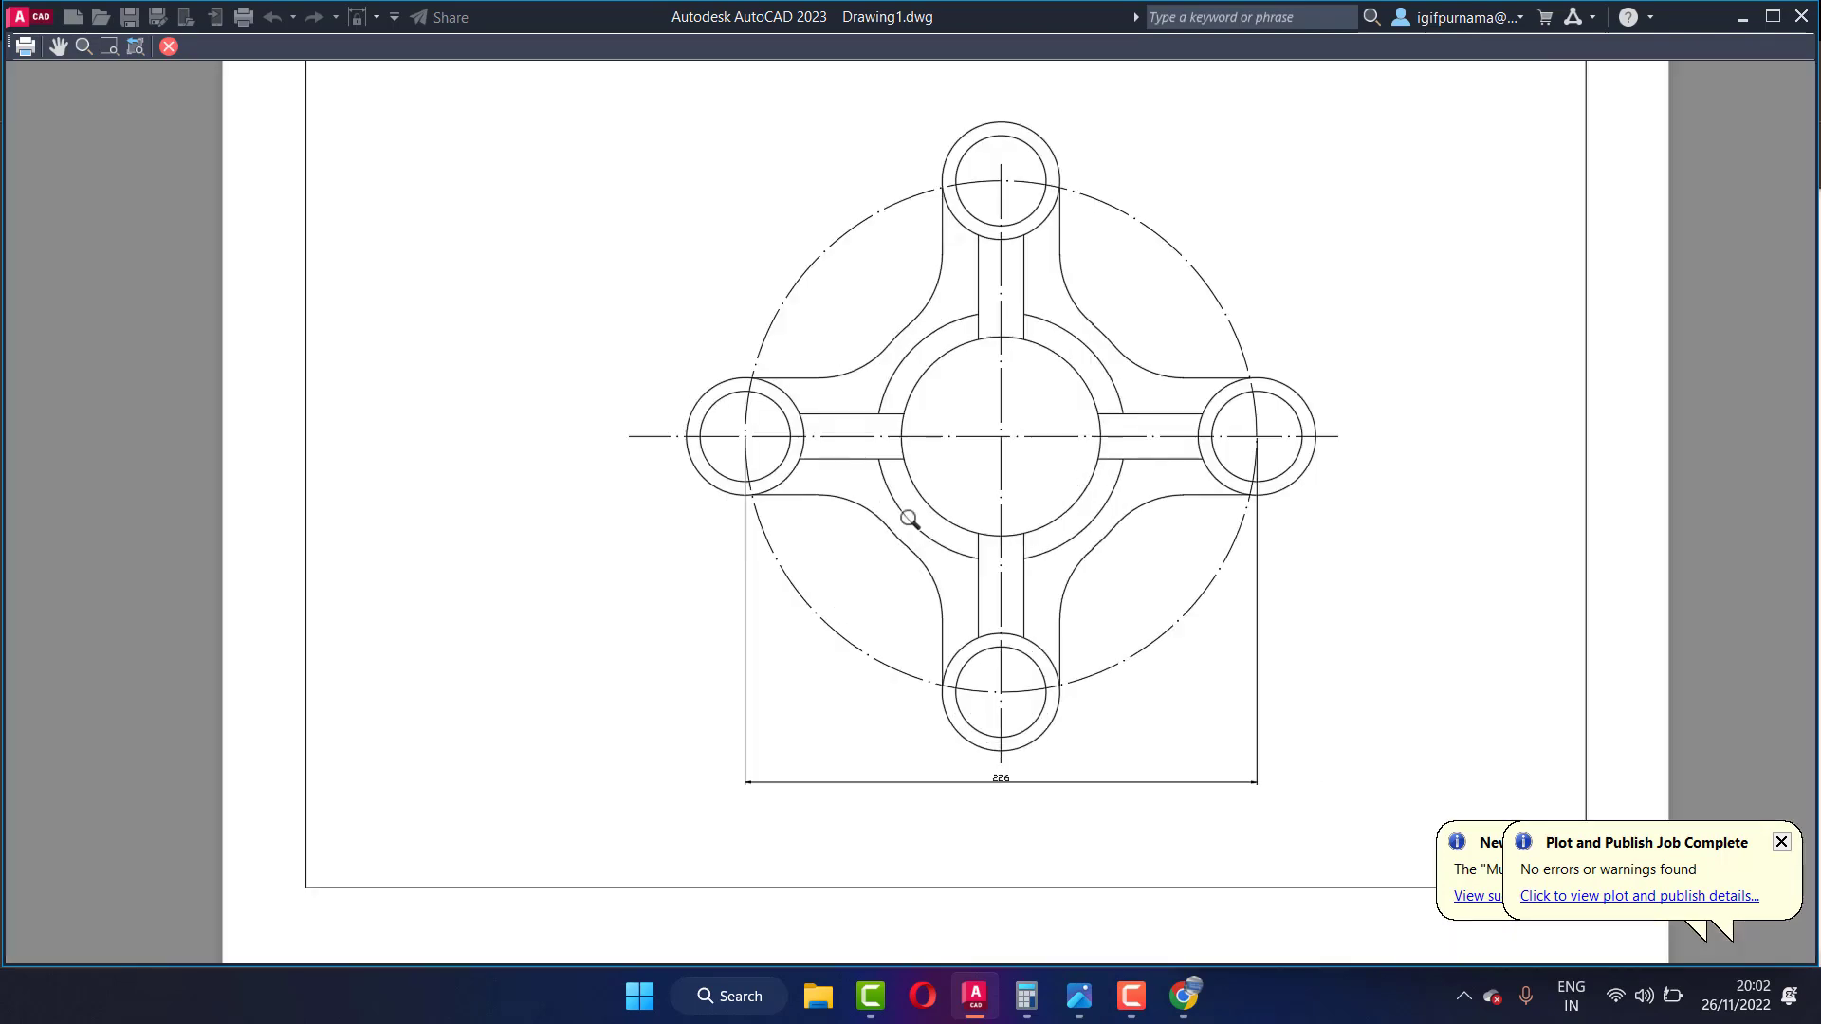
{"action": "scroll", "coordinate": [1008, 513], "scroll_direction": "down", "scroll_amount": 2}
{"action": "scroll", "coordinate": [1021, 552], "scroll_direction": "up", "scroll_amount": 4}
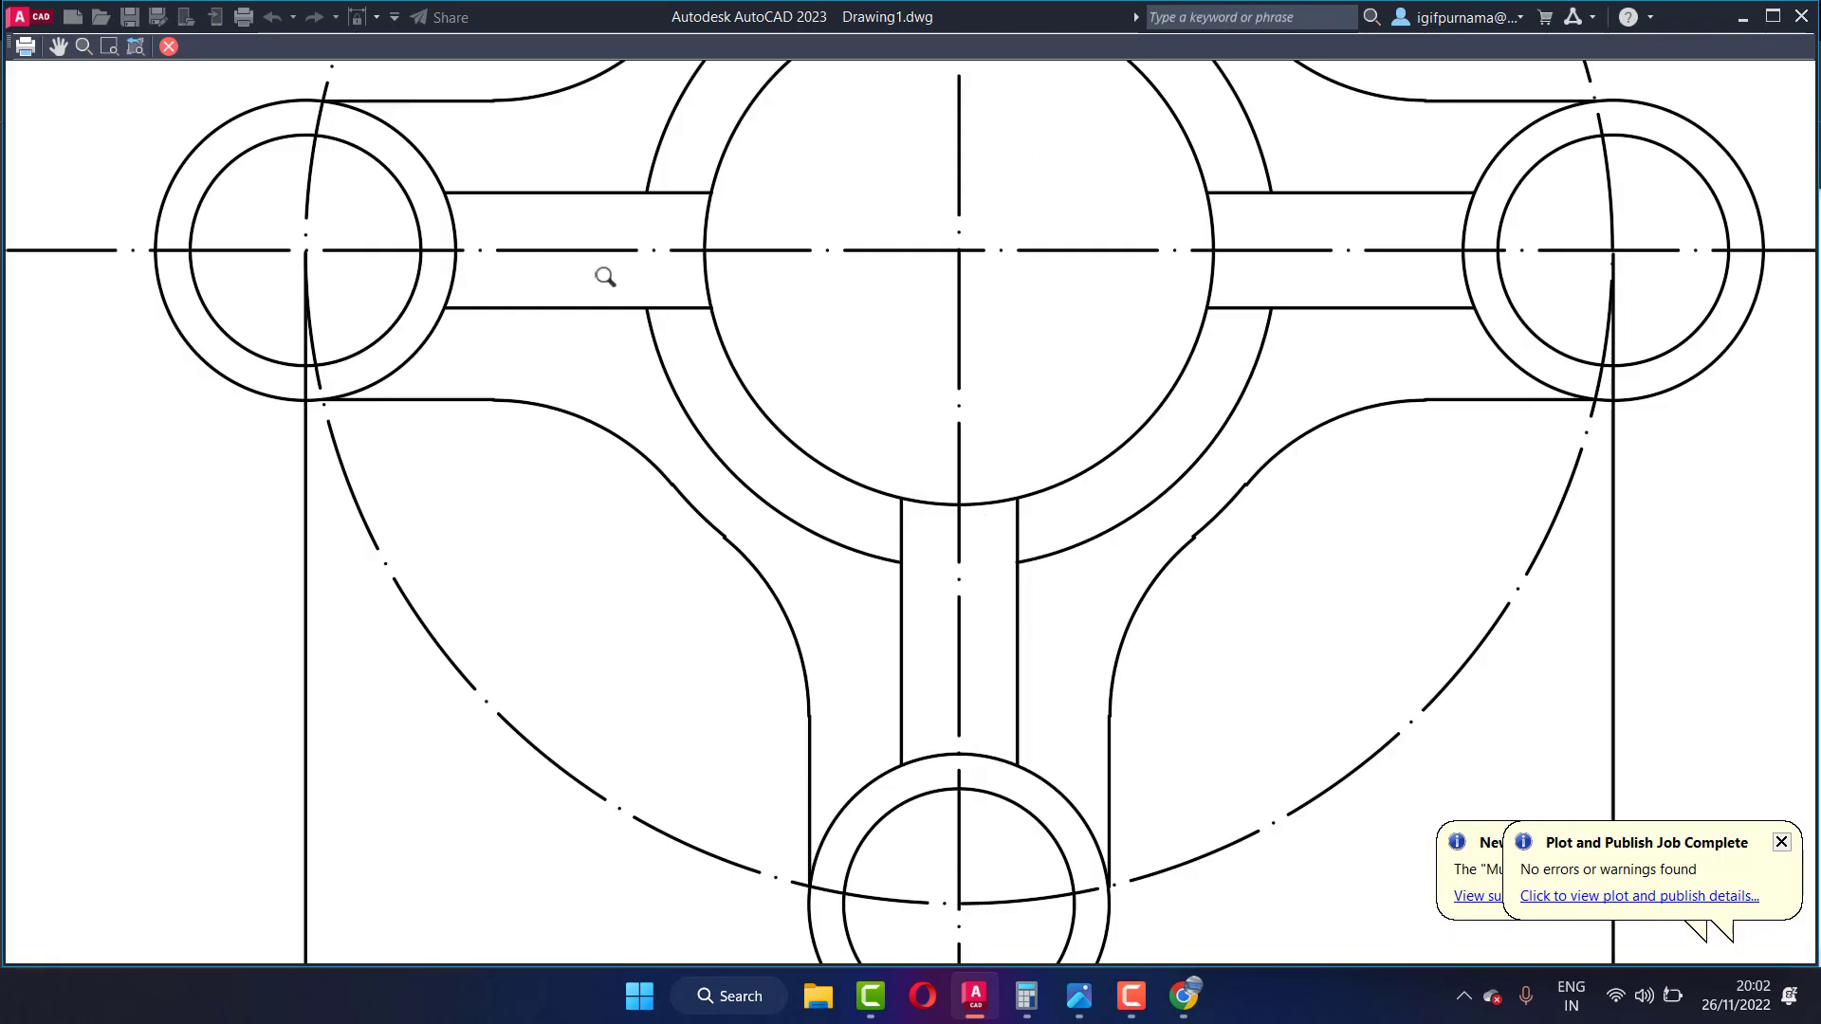
{"action": "scroll", "coordinate": [931, 350], "scroll_direction": "down", "scroll_amount": 4}
{"action": "scroll", "coordinate": [1052, 445], "scroll_direction": "down", "scroll_amount": 2}
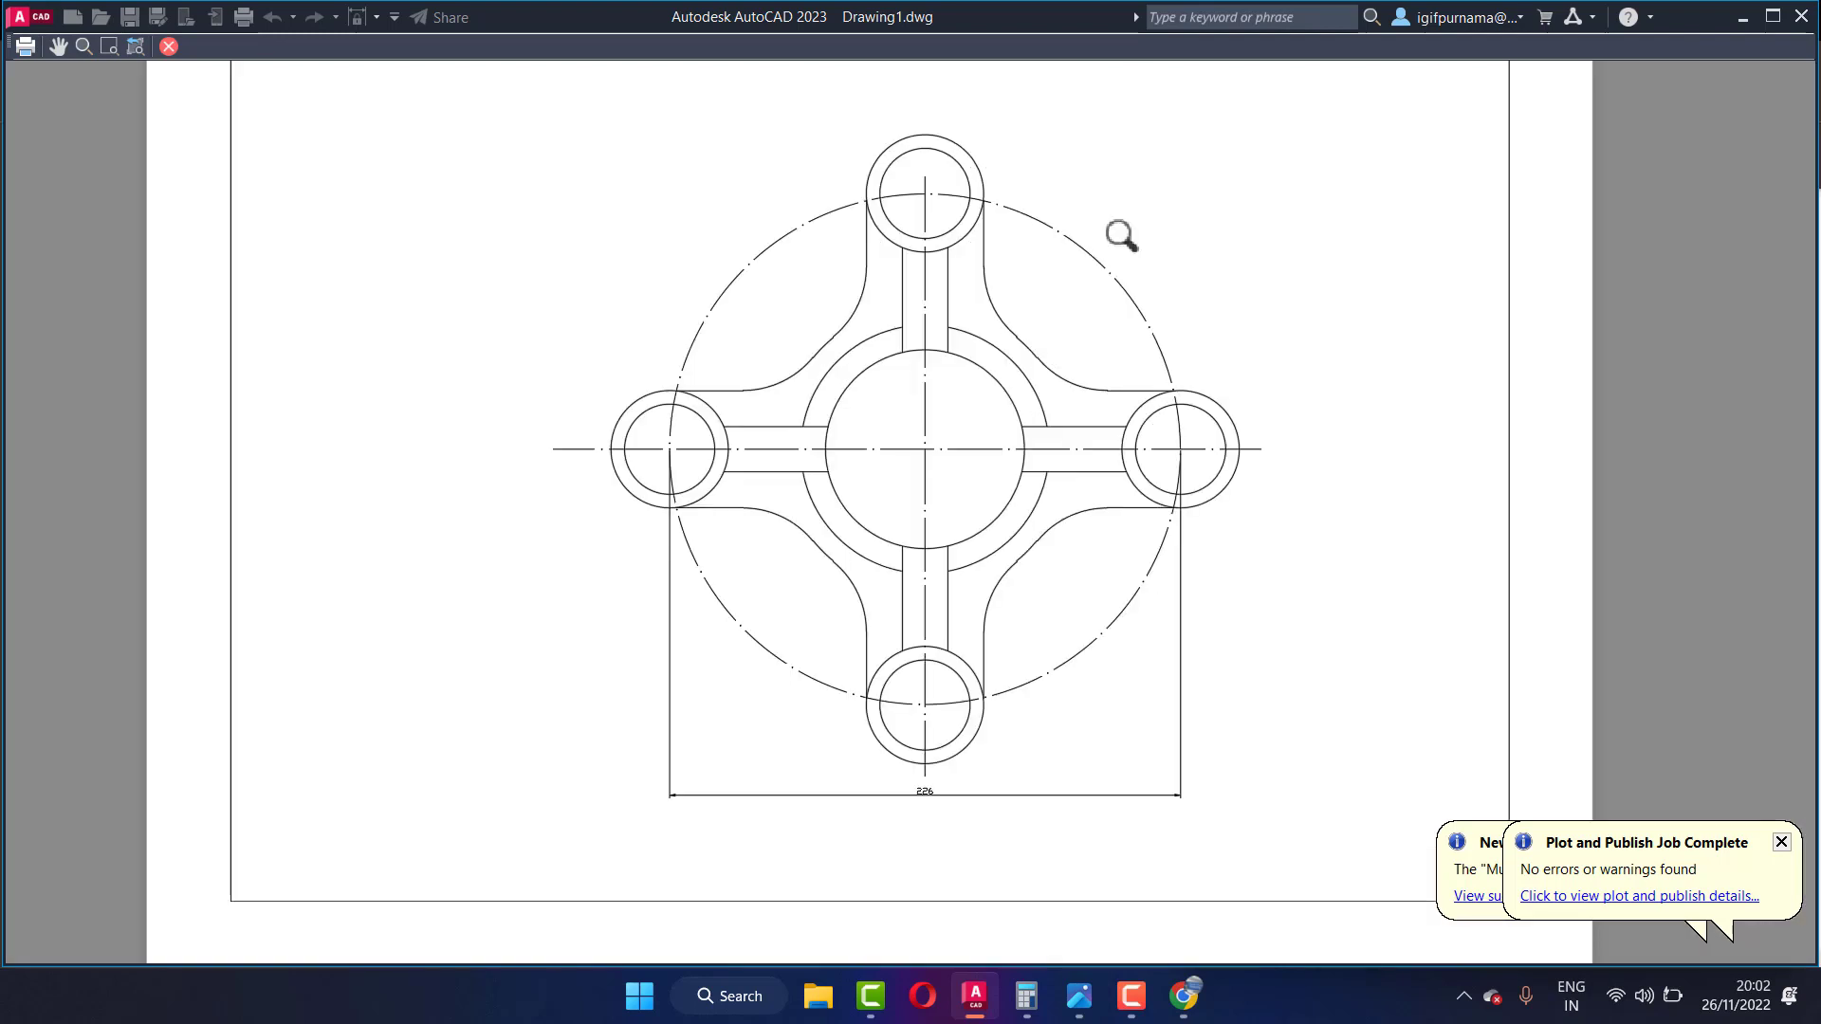
Step: Exit the preview and close the Plot dialog to return to the drawing
{"action": "right_click", "coordinate": [1176, 298]}
{"action": "left_click", "coordinate": [1238, 314]}
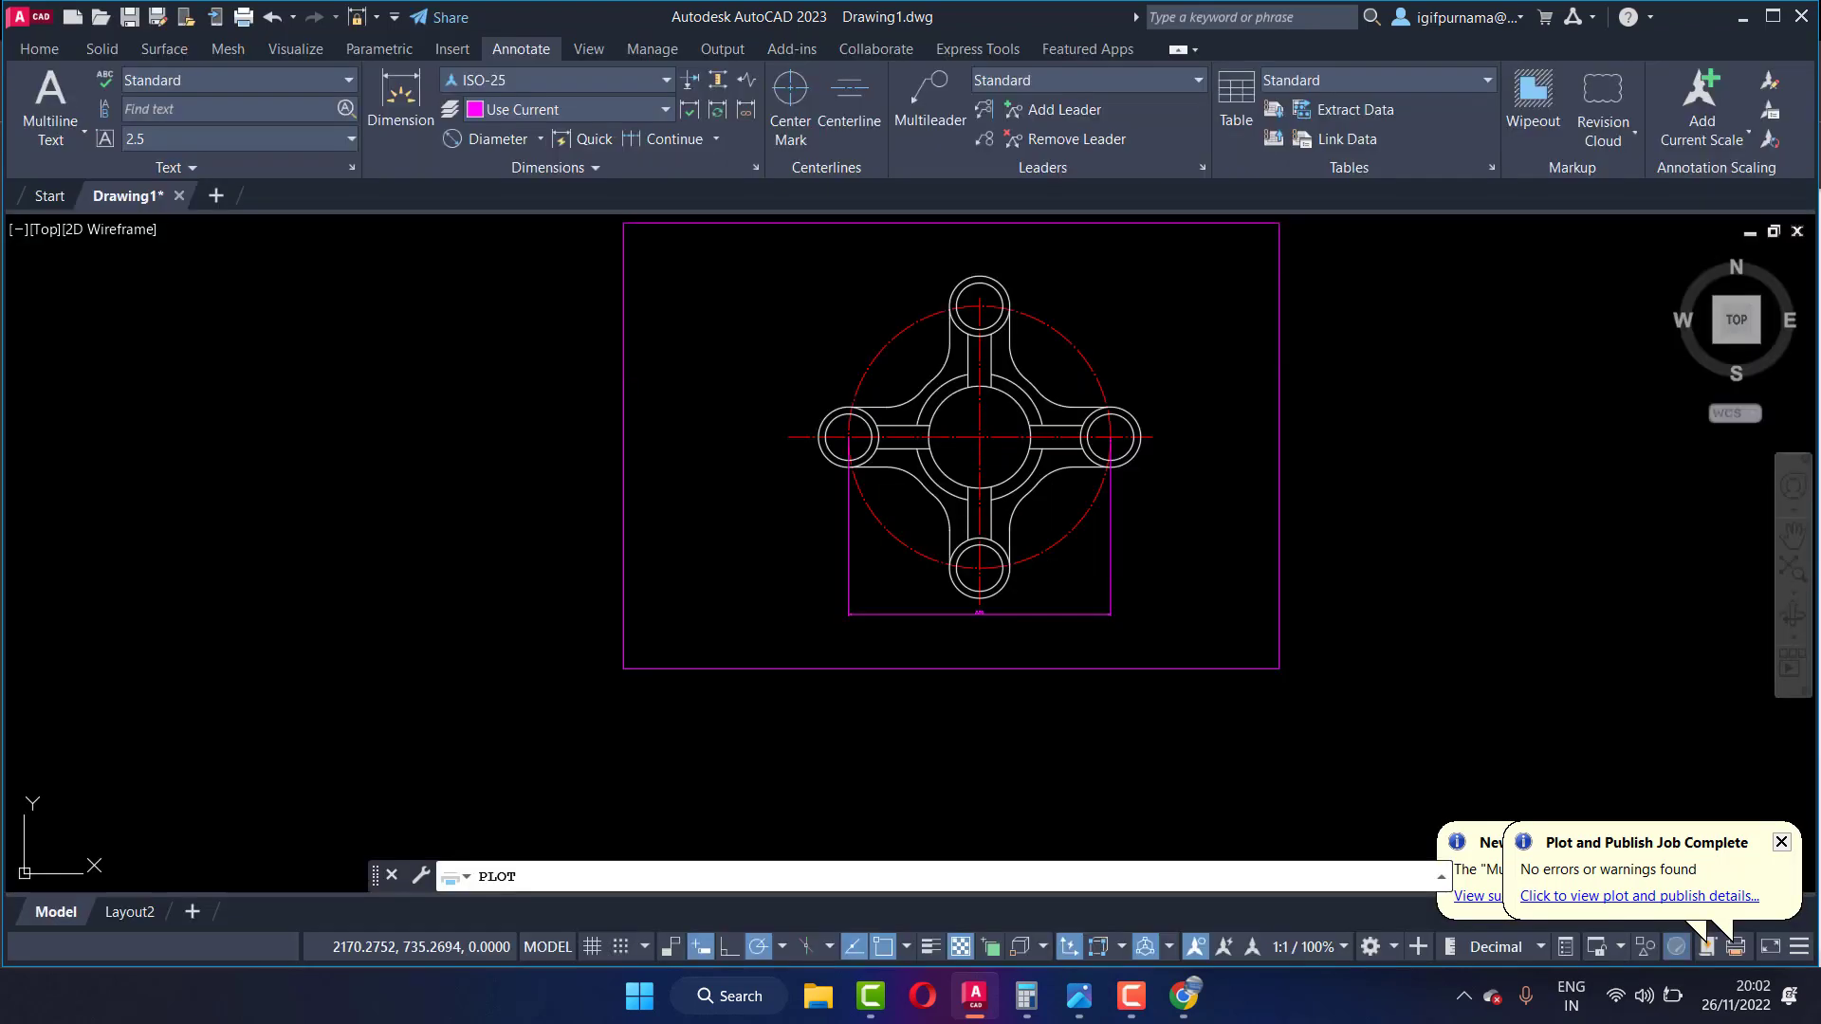
{"action": "left_click", "coordinate": [1299, 177]}
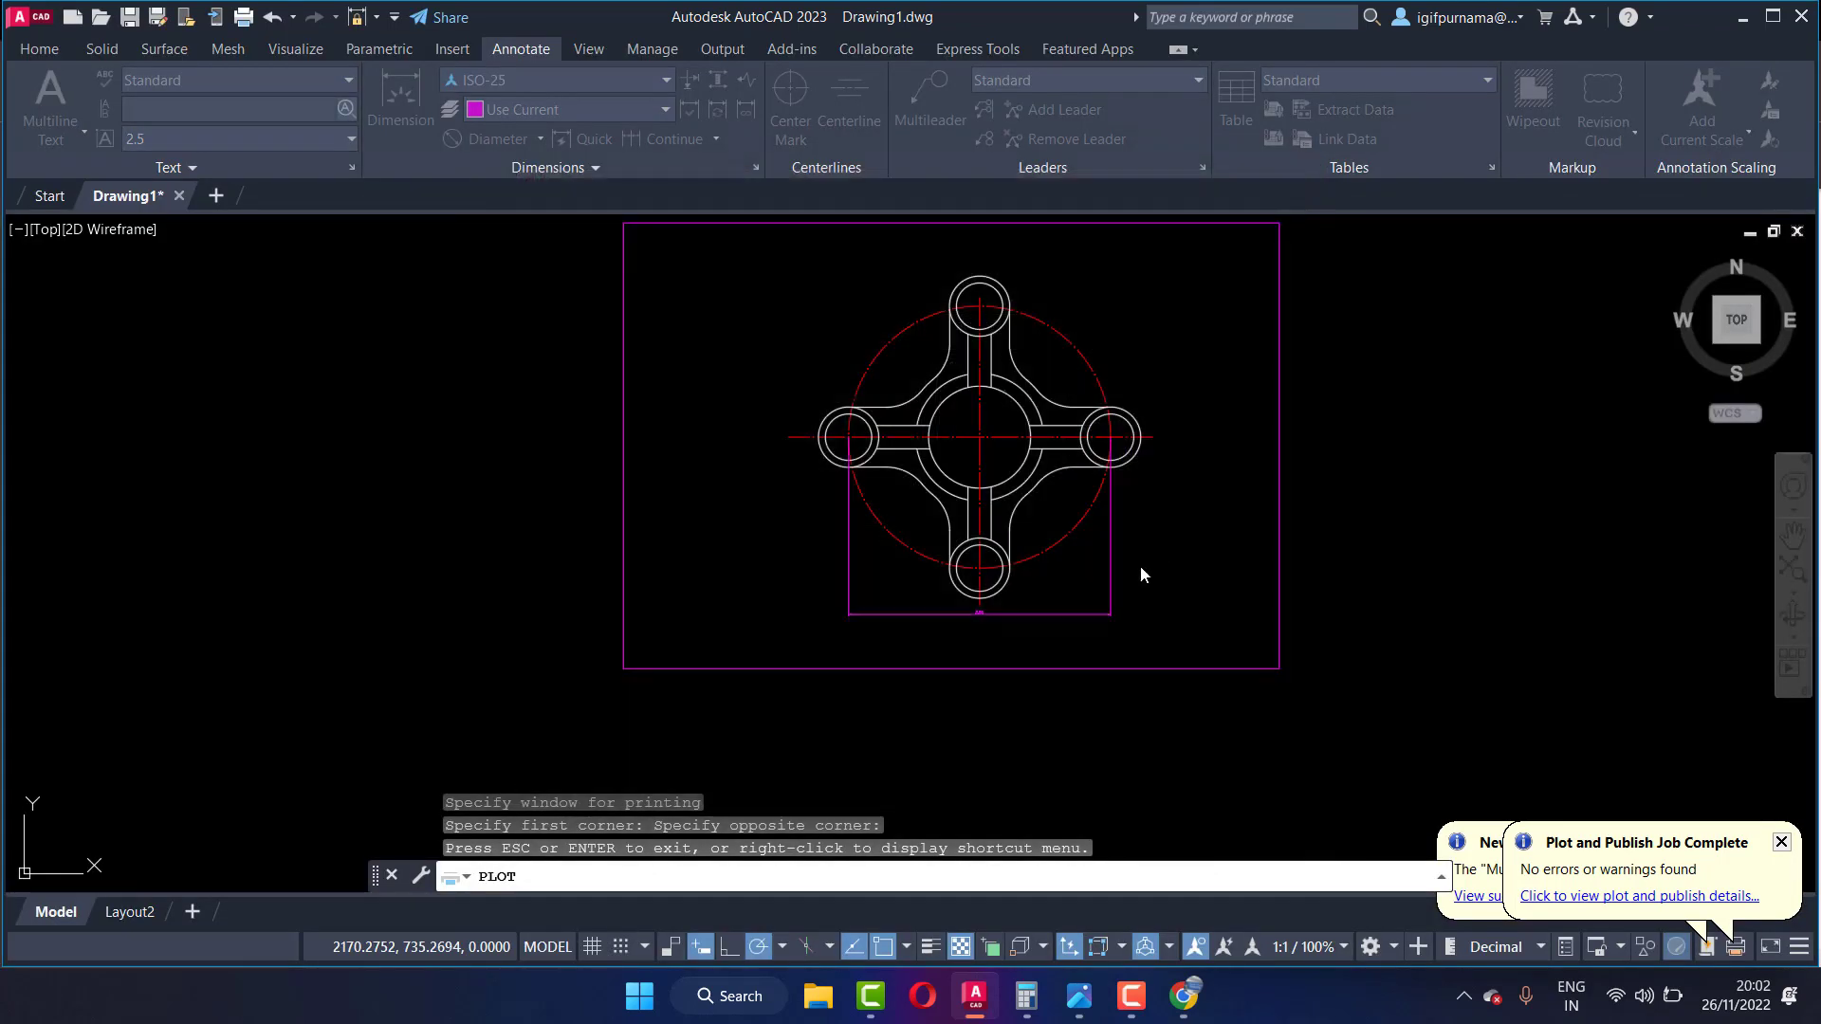
{"action": "scroll", "coordinate": [926, 607], "scroll_direction": "up", "scroll_amount": 2}
{"action": "scroll", "coordinate": [926, 596], "scroll_direction": "down", "scroll_amount": 2}
{"action": "scroll", "coordinate": [1133, 550], "scroll_direction": "up", "scroll_amount": 2}
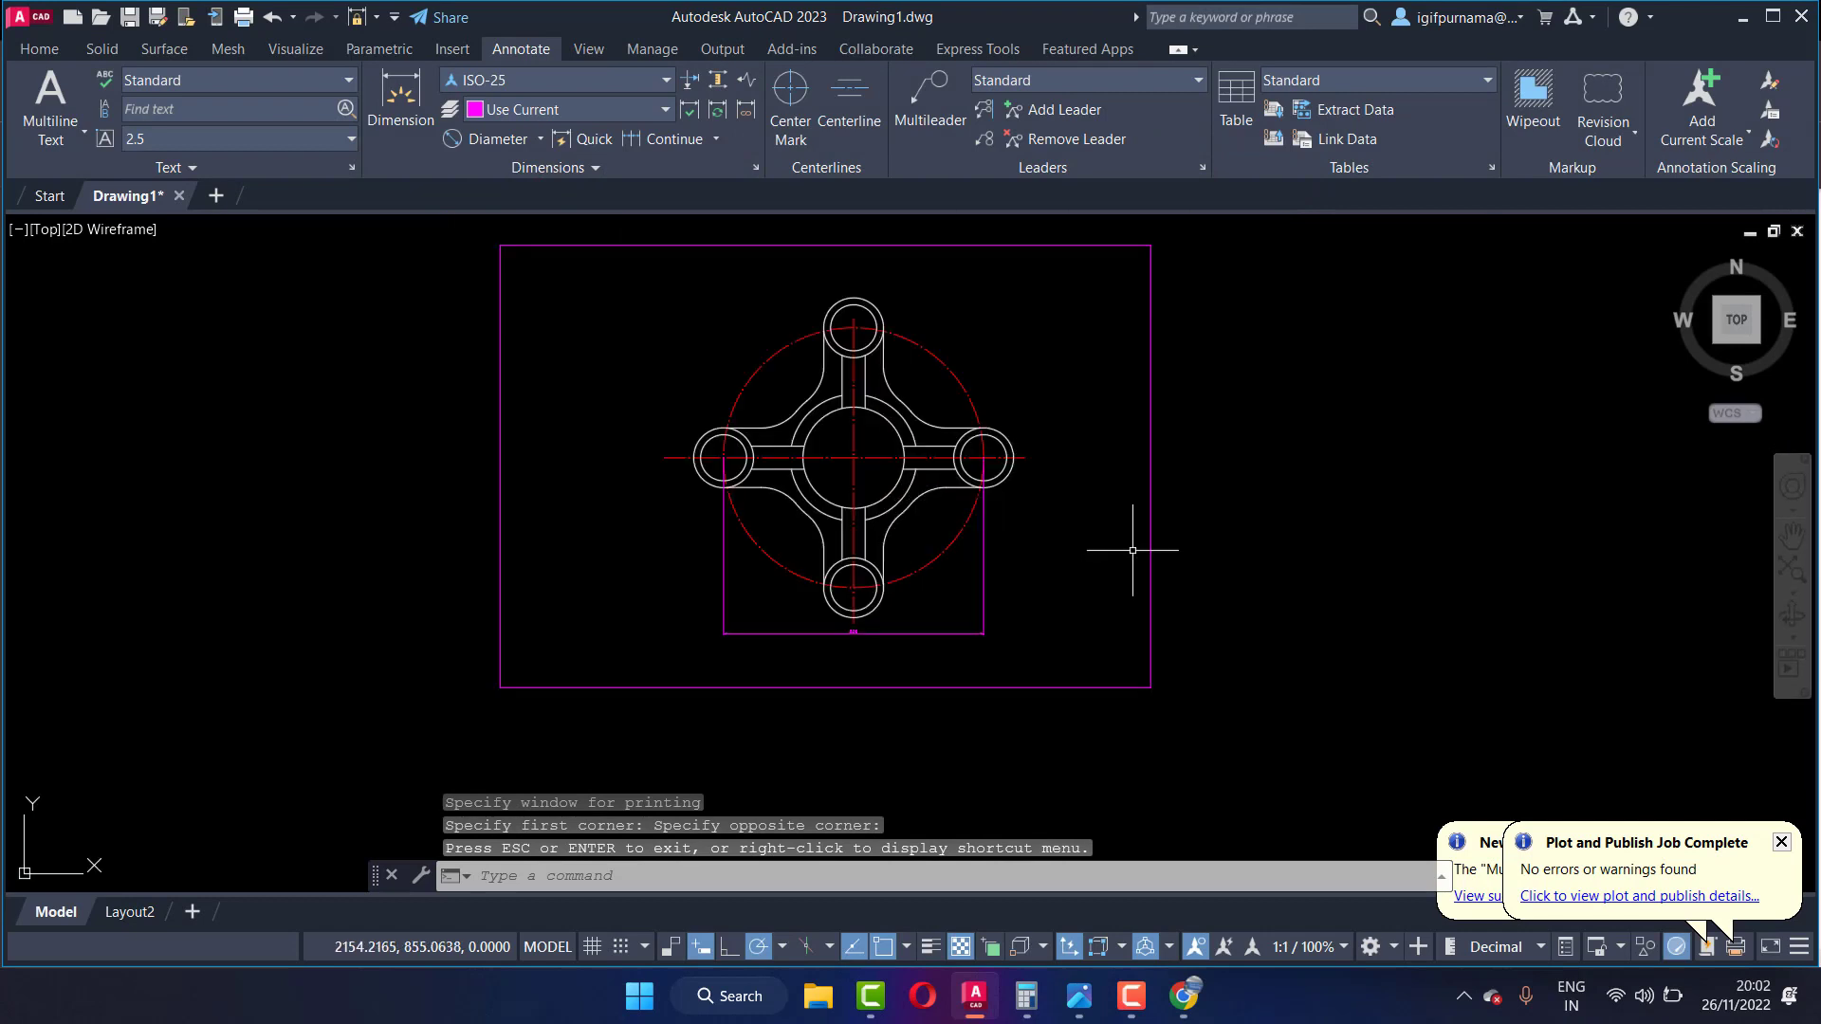